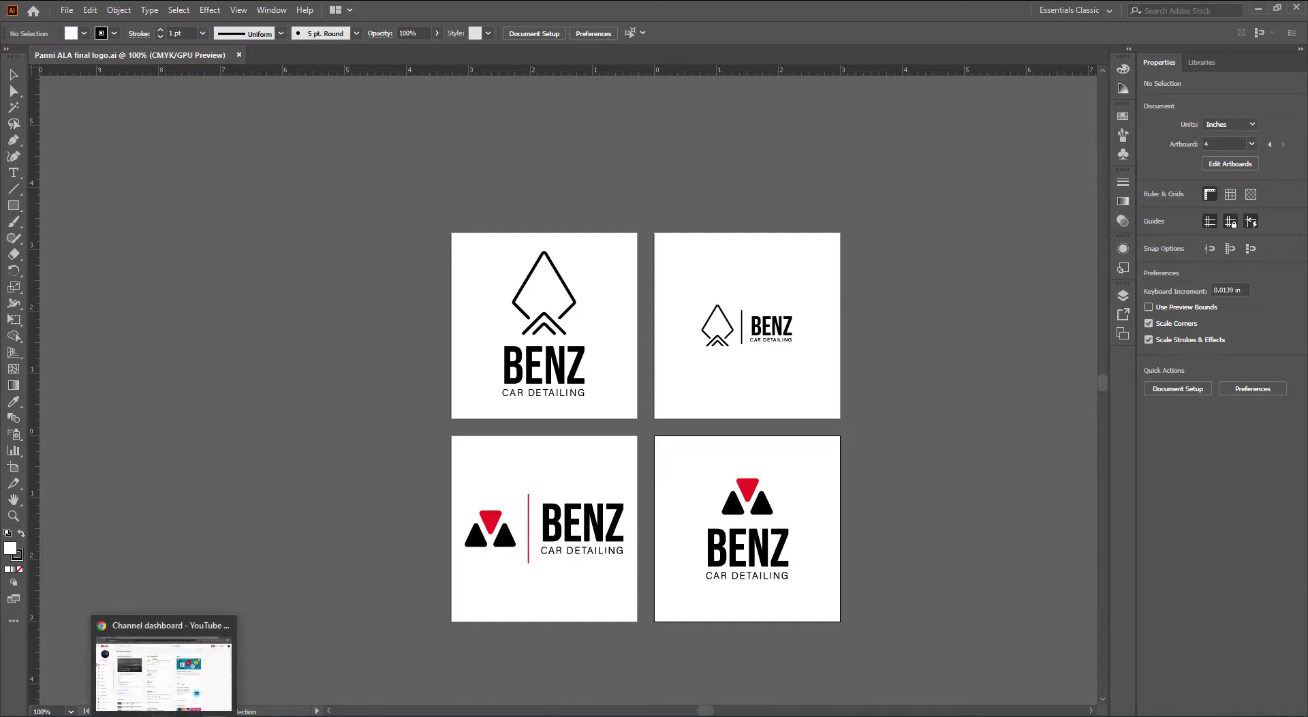
Open a new Google Chrome window from the taskbar jump list over Illustrator
right_click(165, 716)
left_click(162, 655)
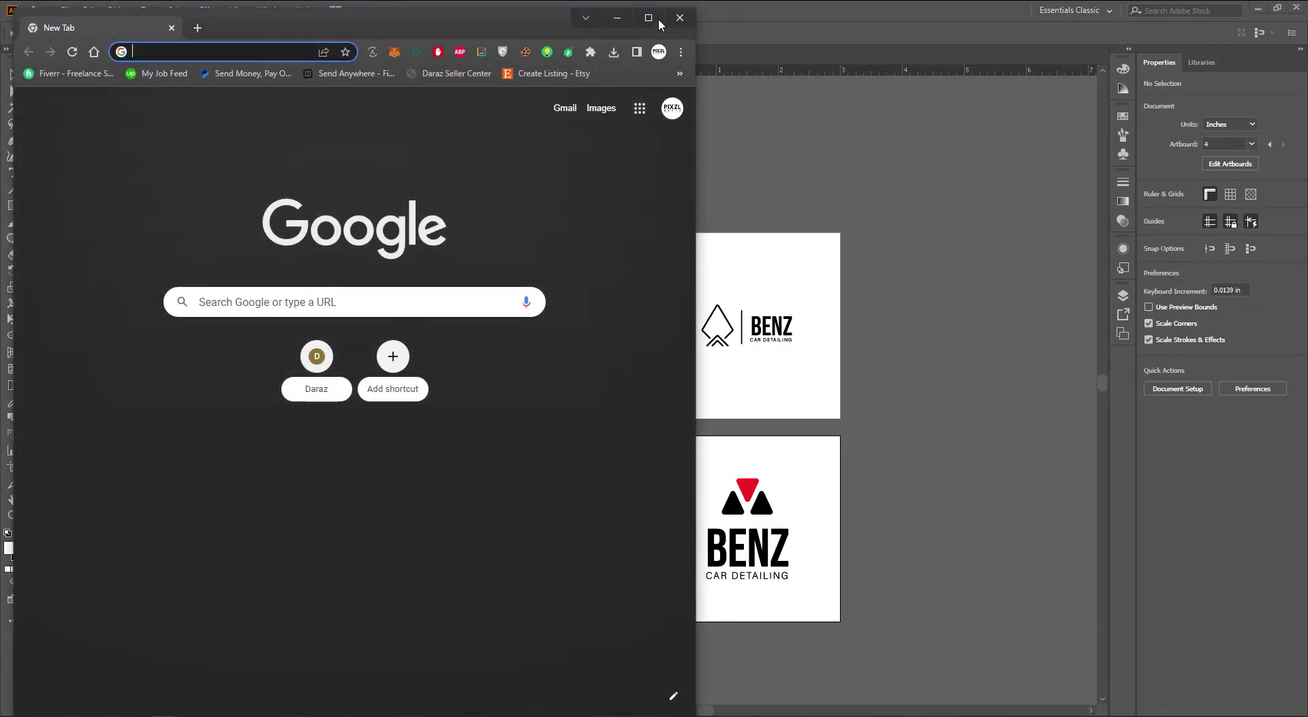
Maximize the Chrome window and load behance.net from the 'beh' address-bar suggestion
left_click(648, 18)
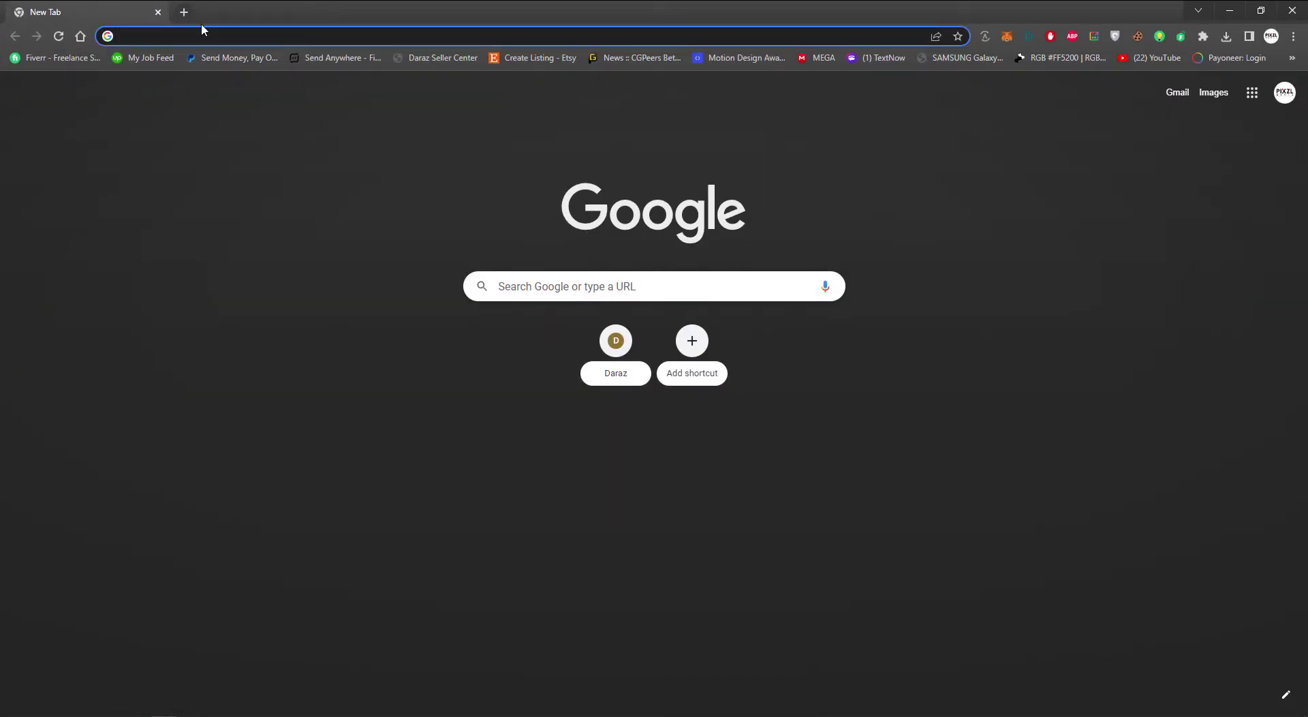
type("behance.net")
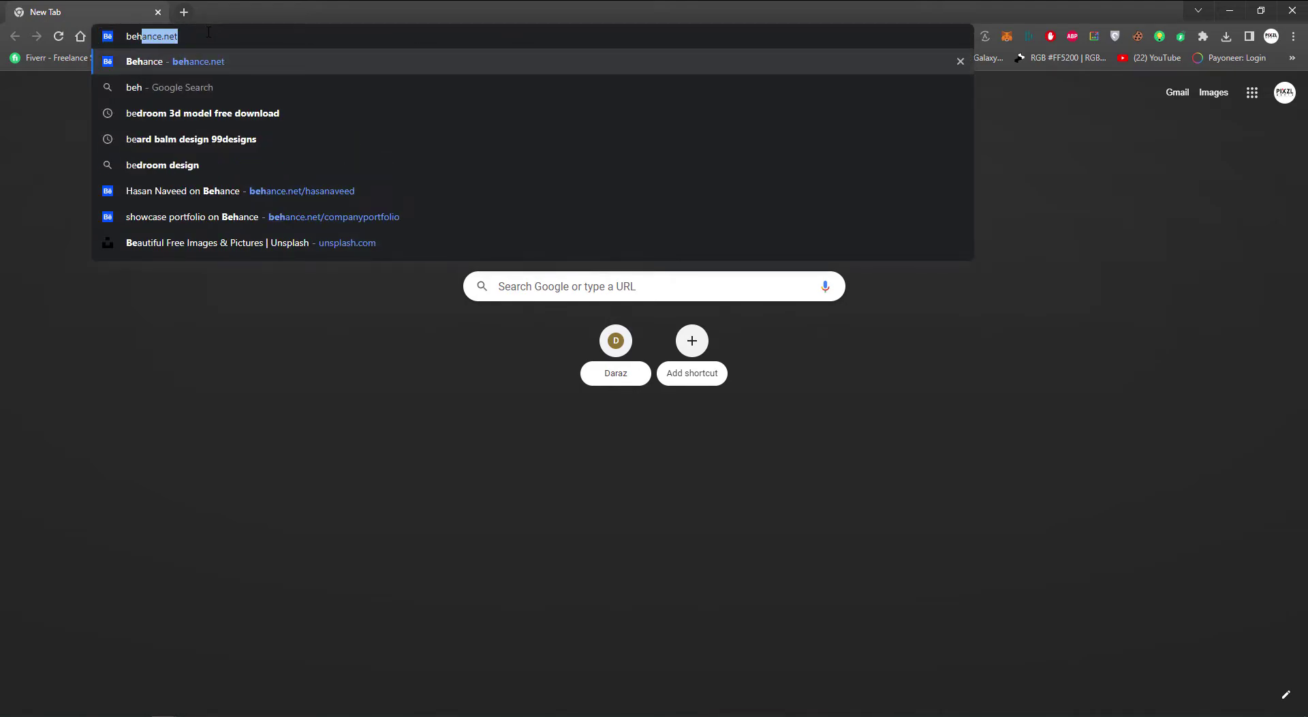
left_click(209, 62)
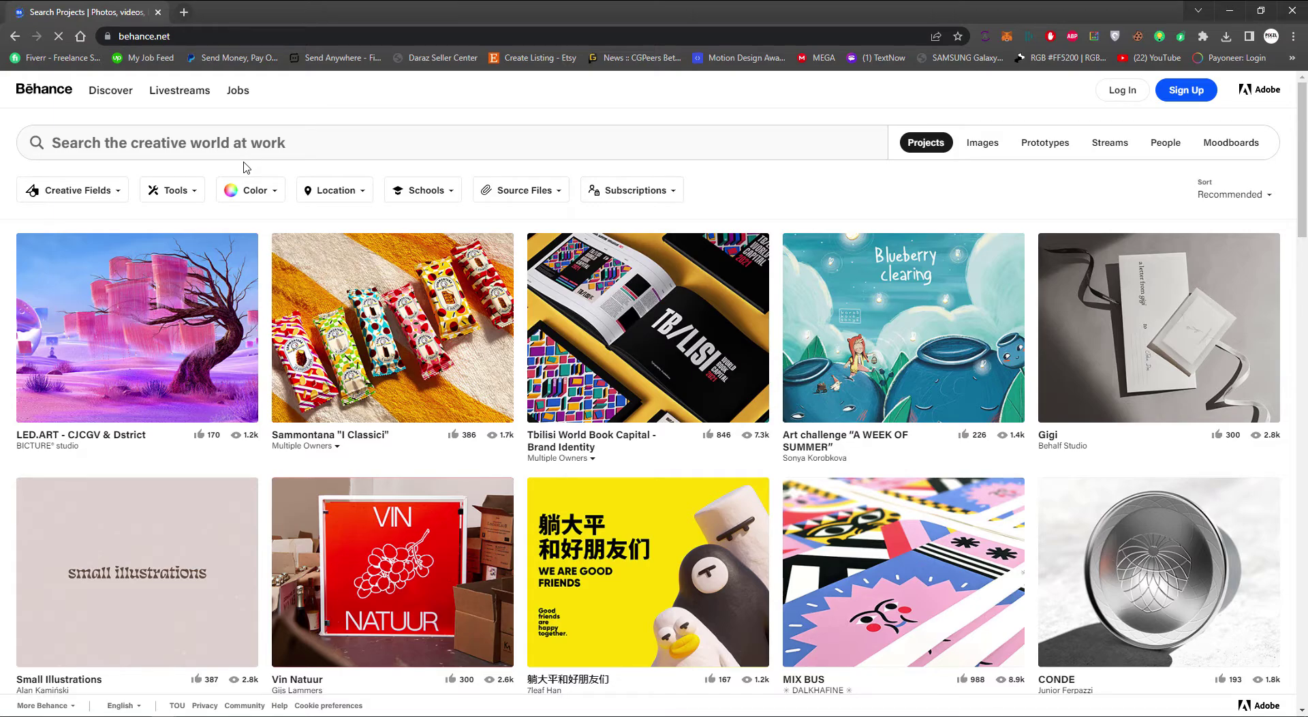
Start a Notepad note listing tech, automotive and gears, then return to Behance
key("super+r")
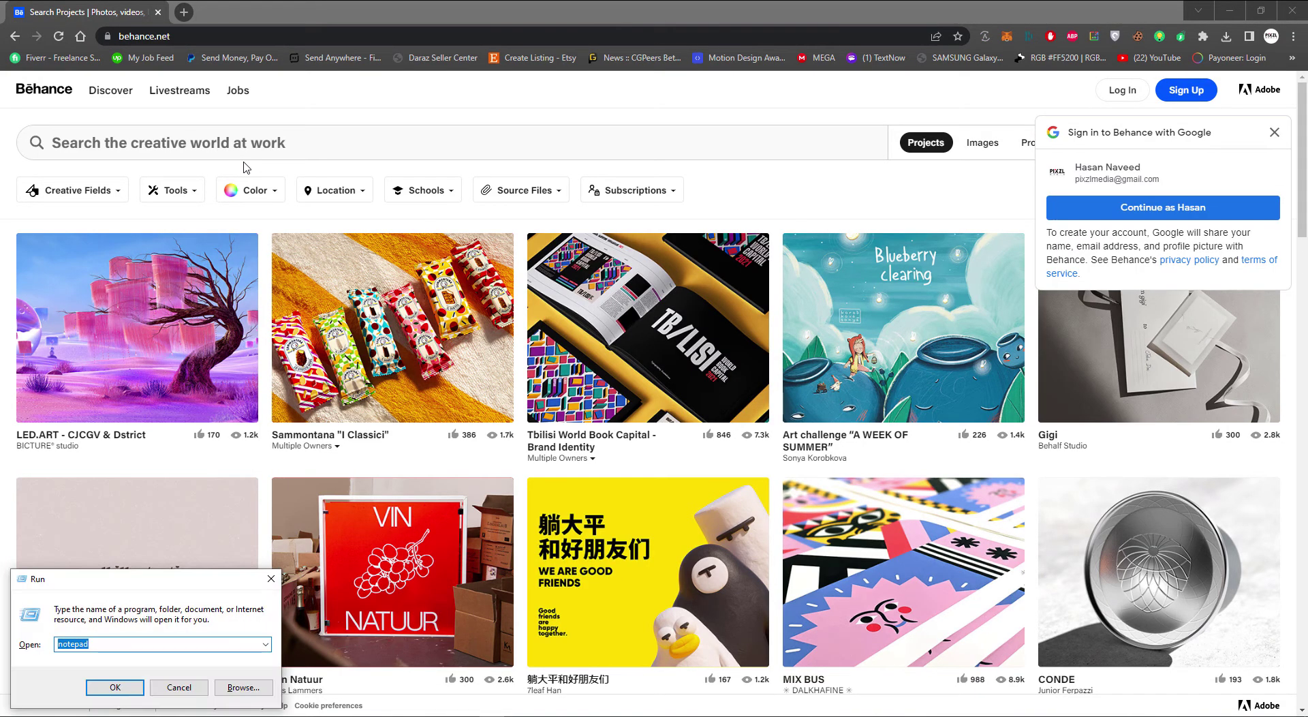
key("Return")
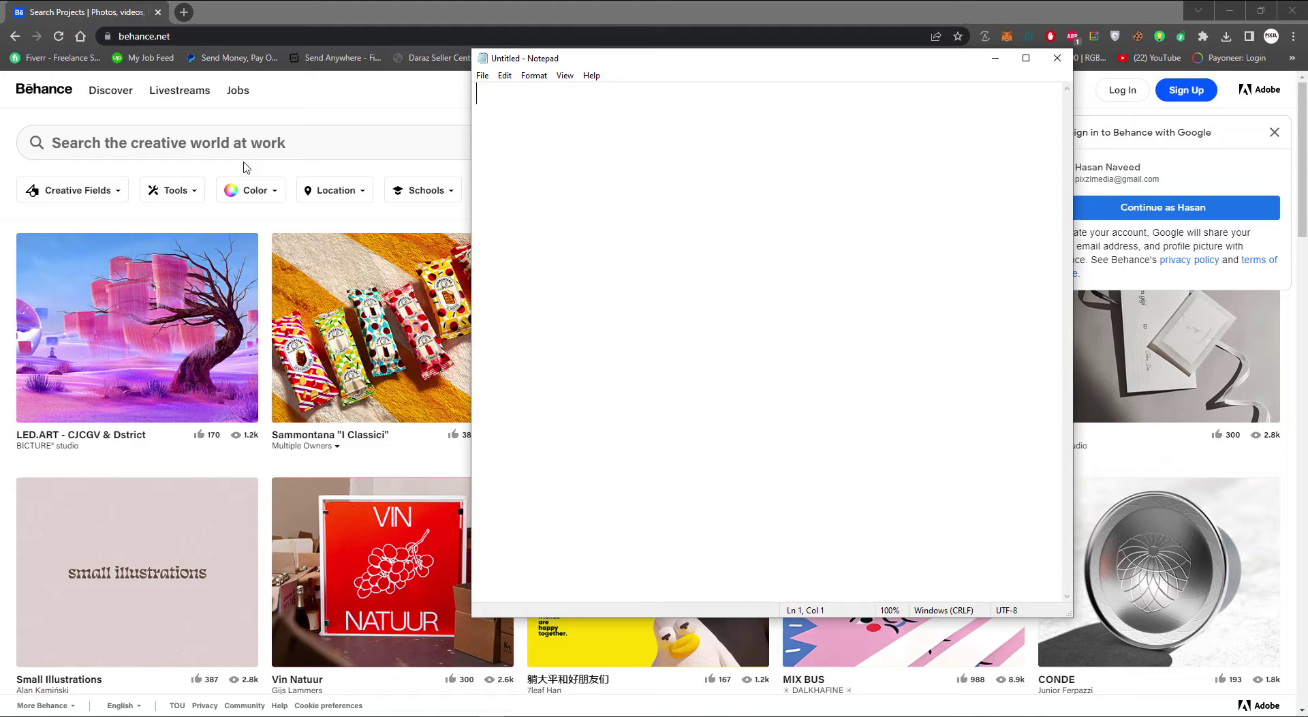
type("tech ")
type("automotive ")
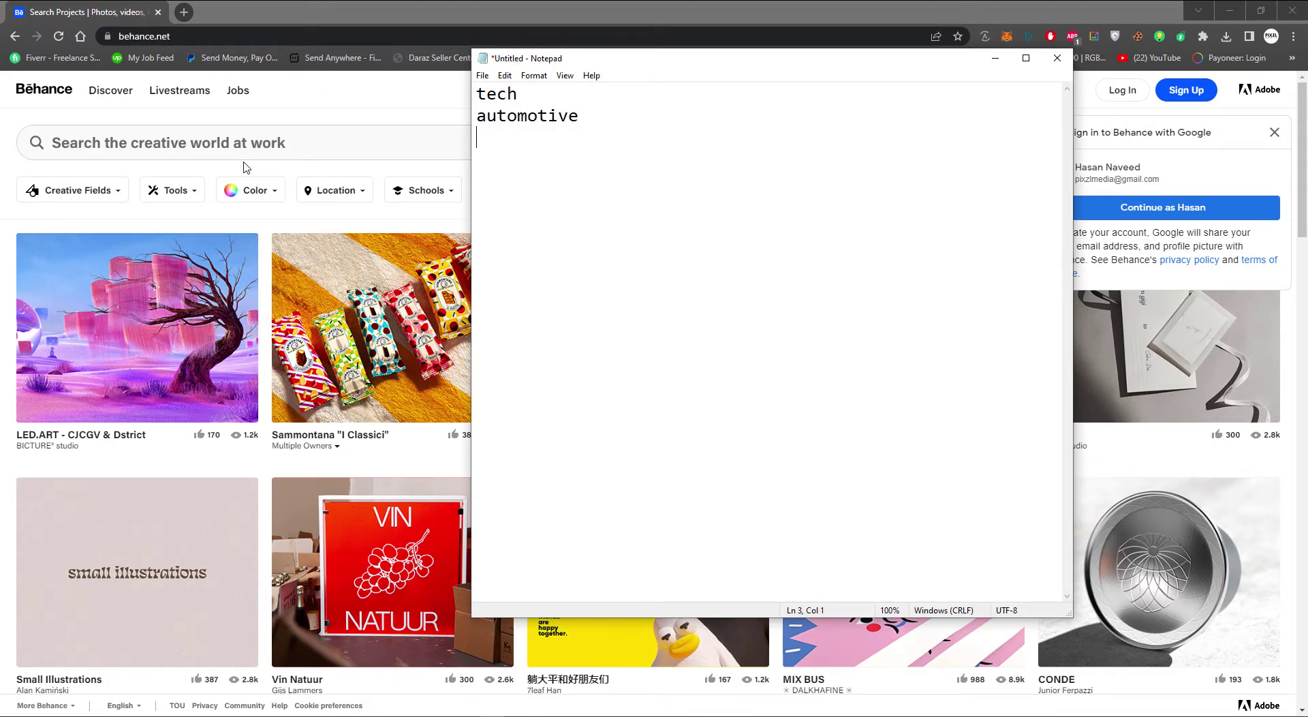
type("gears")
key("alt+Tab")
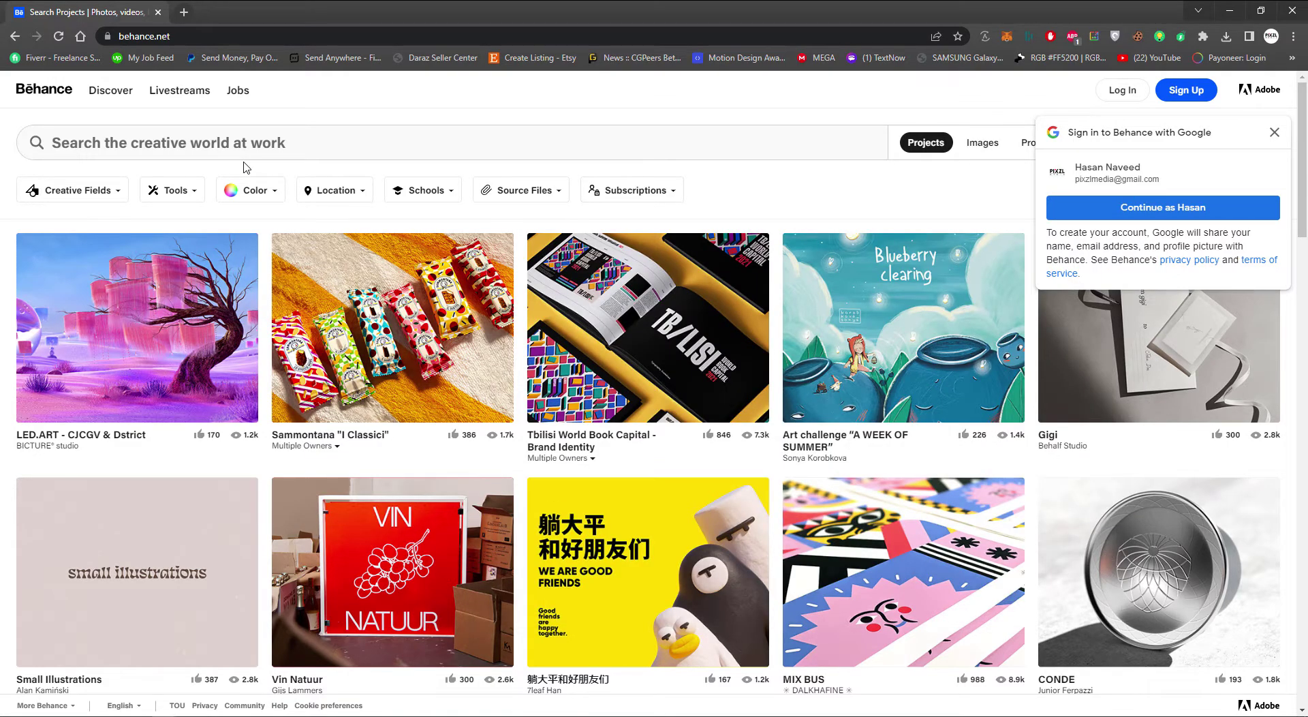
Search Behance for 'tech branding brand identity' projects
left_click(261, 147)
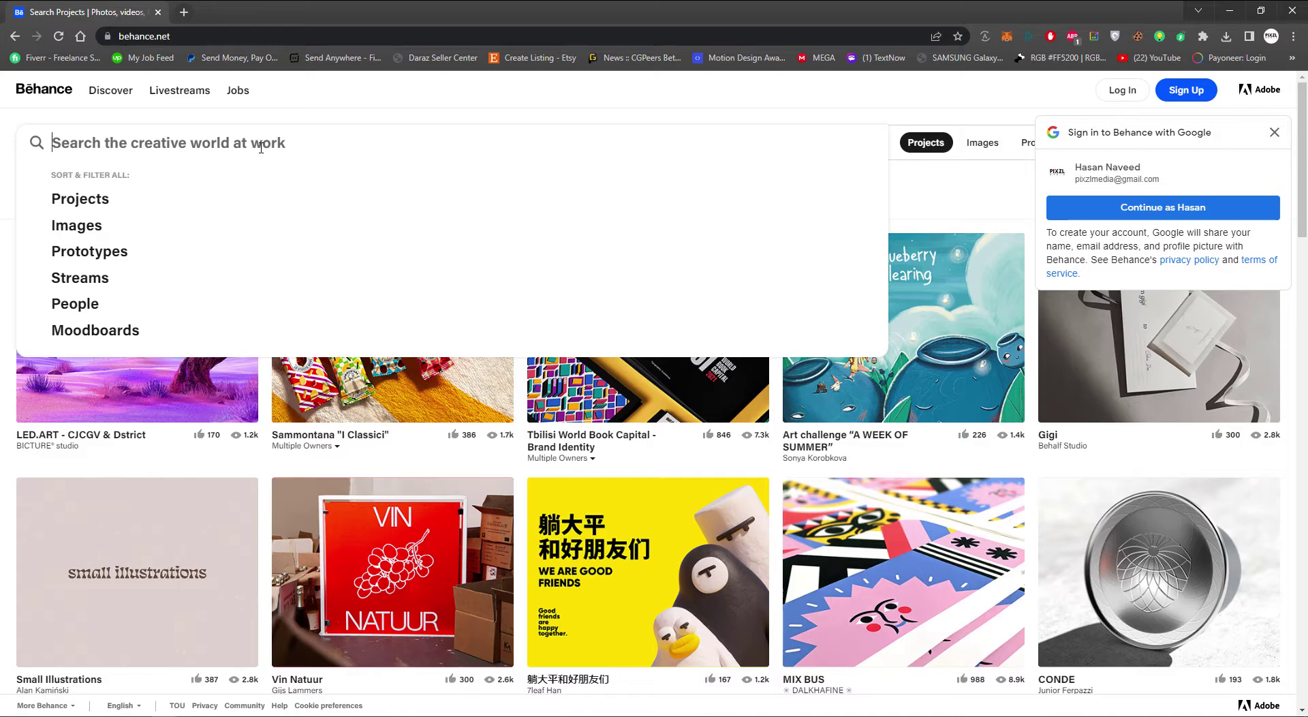
type("tech brand")
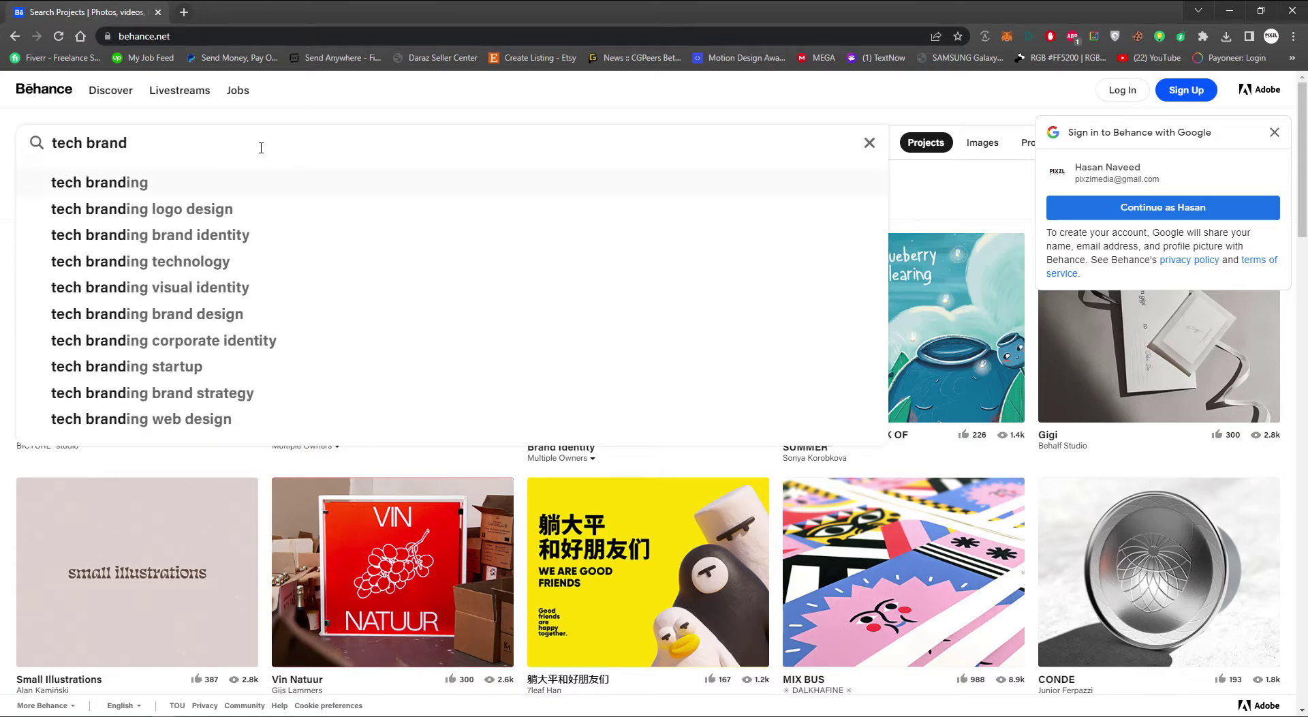
key("Return")
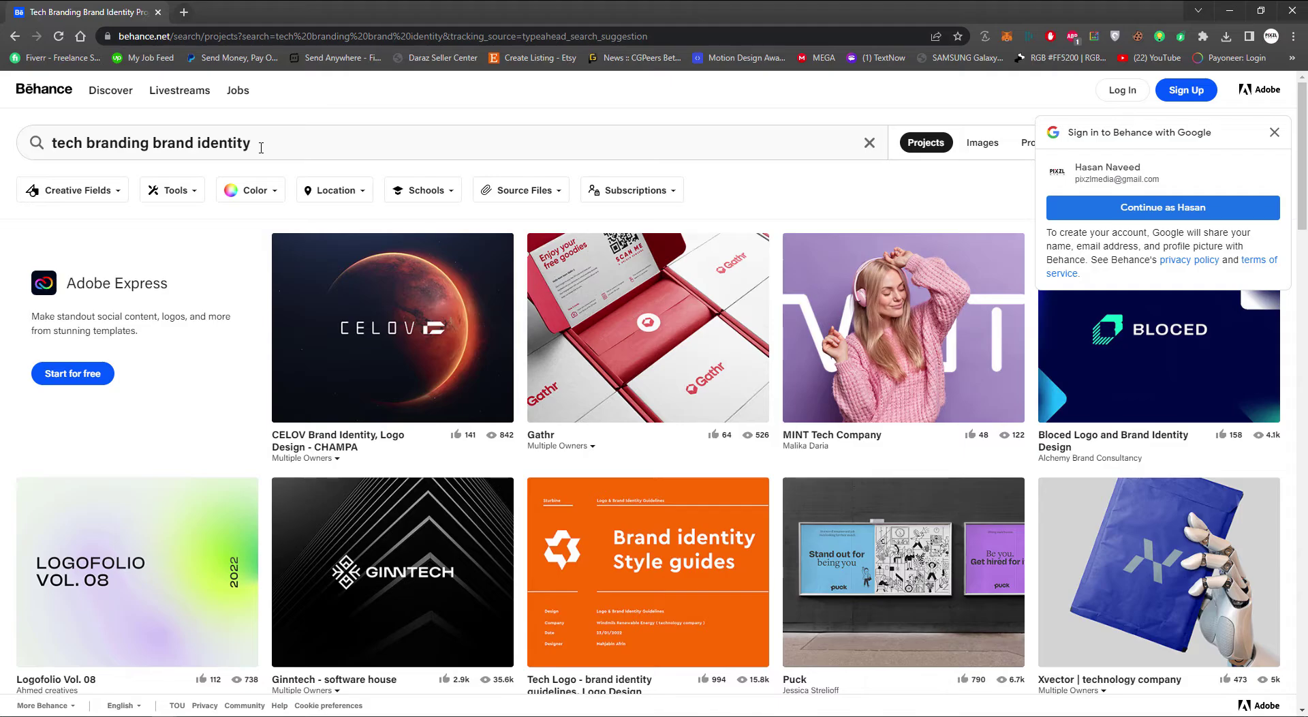
Dismiss the Google sign-in prompt and open Ginntech, Xvector and Tech Innovation Logo in background tabs
left_click(1274, 135)
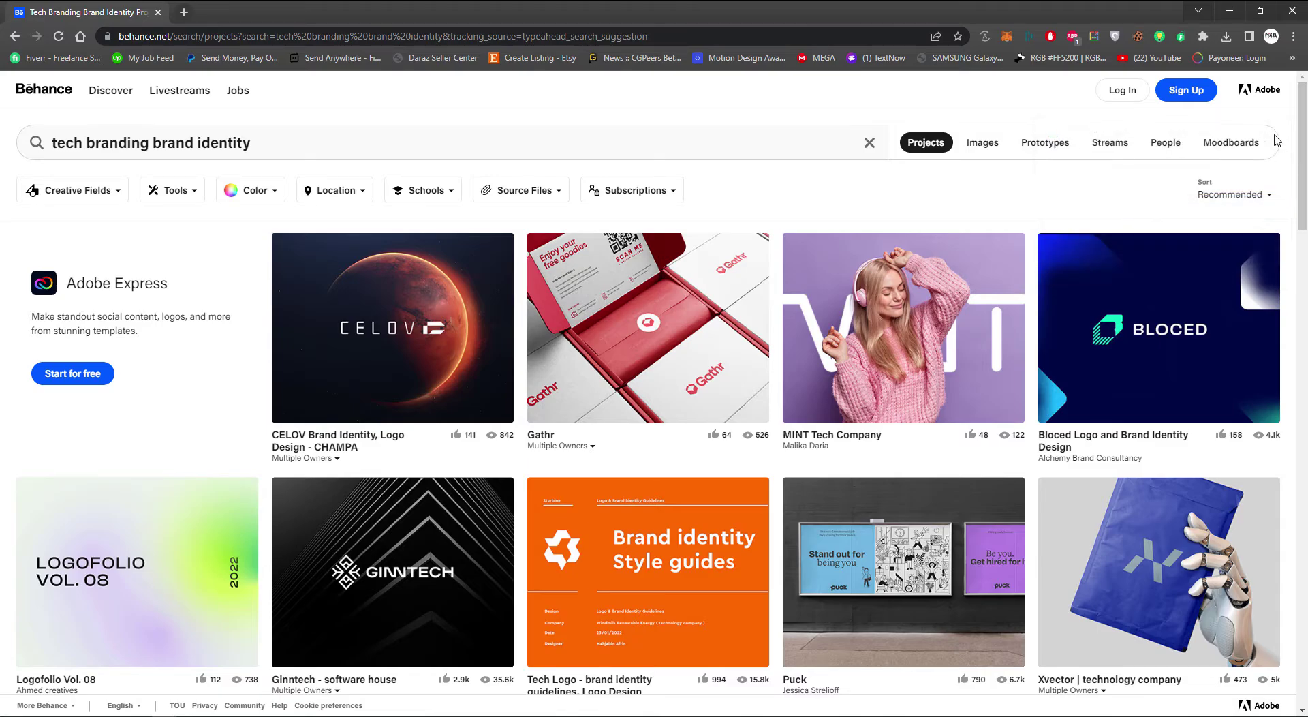
middle_click(392, 588)
scroll(391, 588, "down", 3)
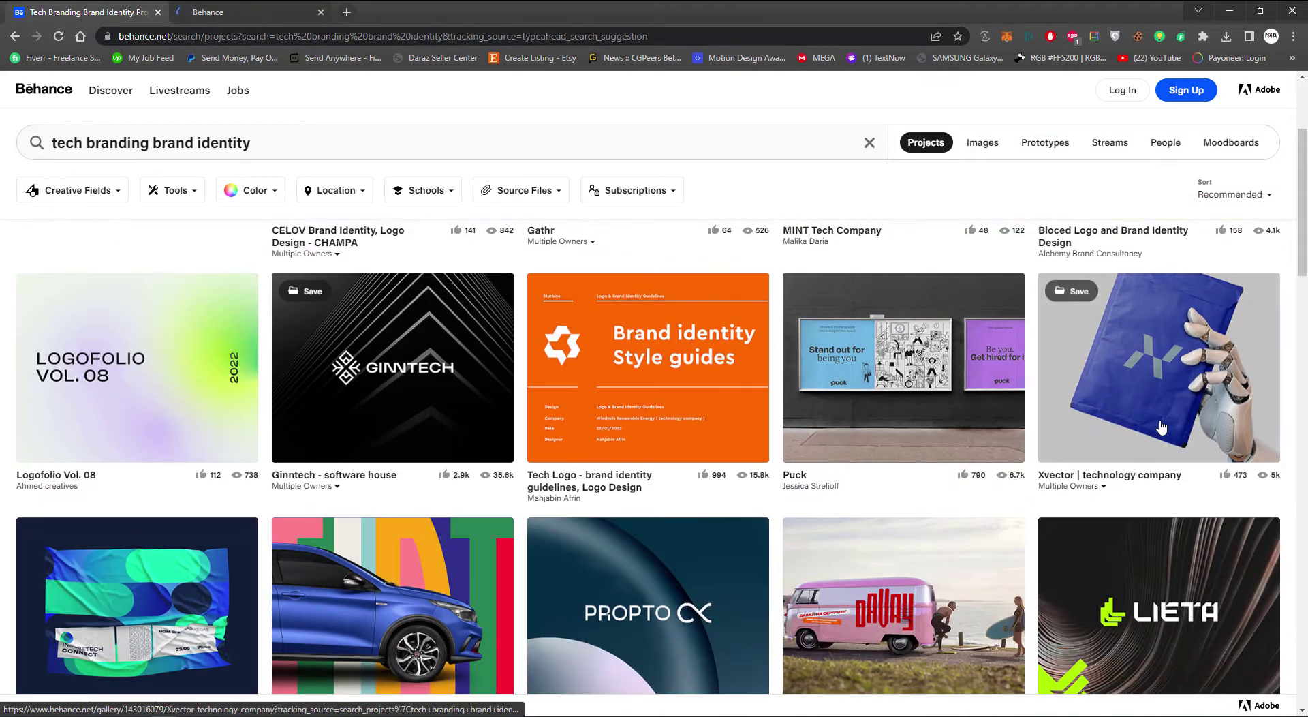
middle_click(1164, 423)
scroll(1172, 443, "down", 2)
middle_click(1183, 470)
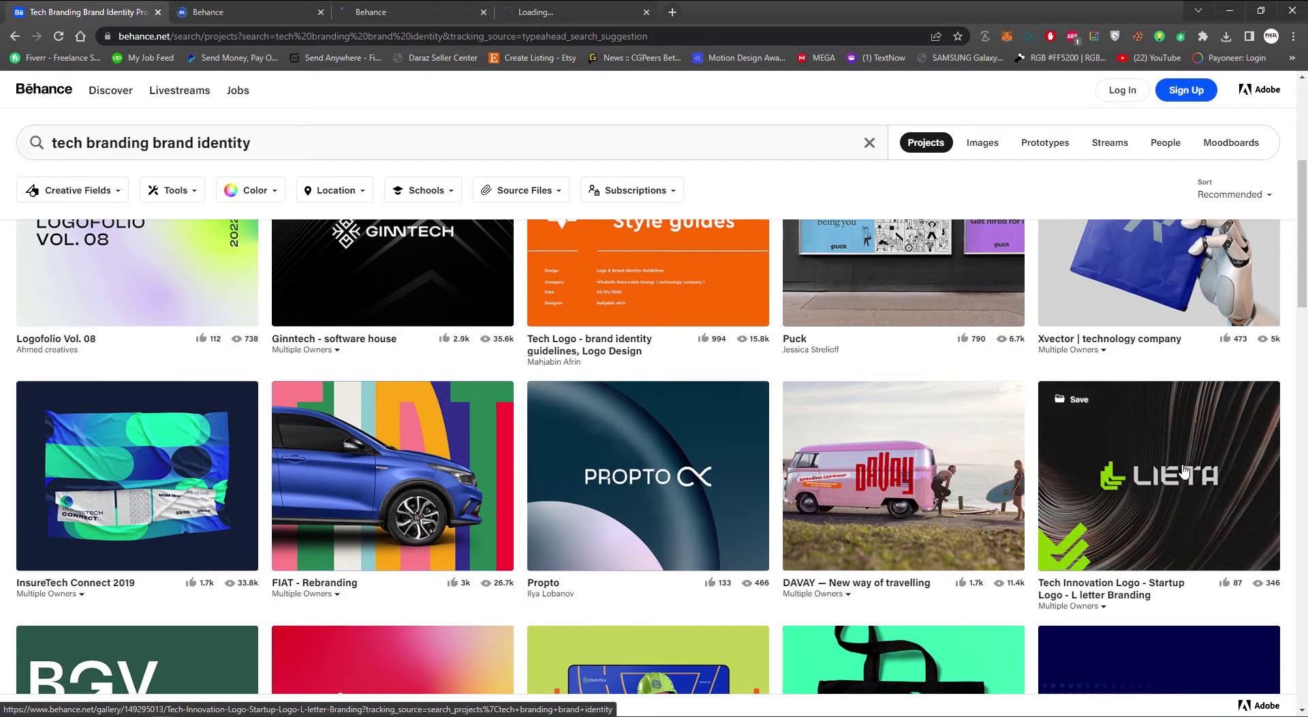
scroll(1183, 470, "down", 2)
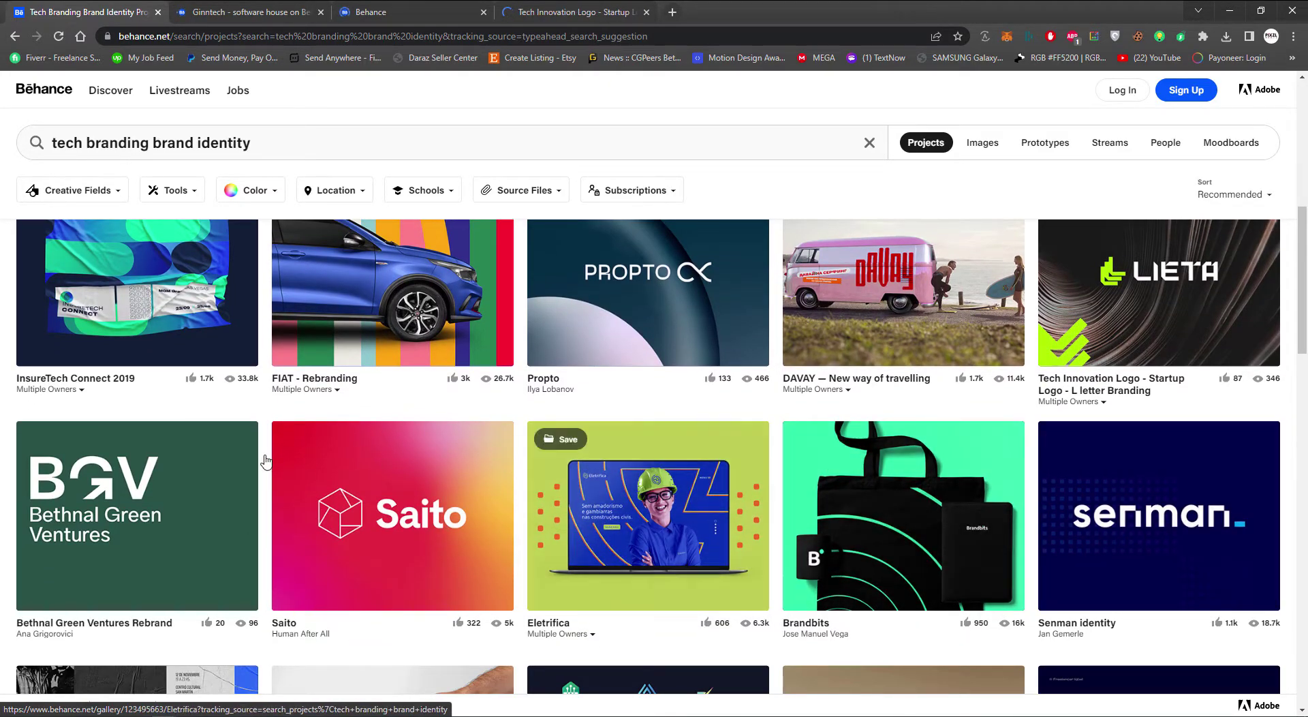
scroll(256, 455, "down", 2)
Open the Bethnal Green Ventures, Netfold, AugmaticVR, BrandLab and engitech projects in background tabs
middle_click(161, 388)
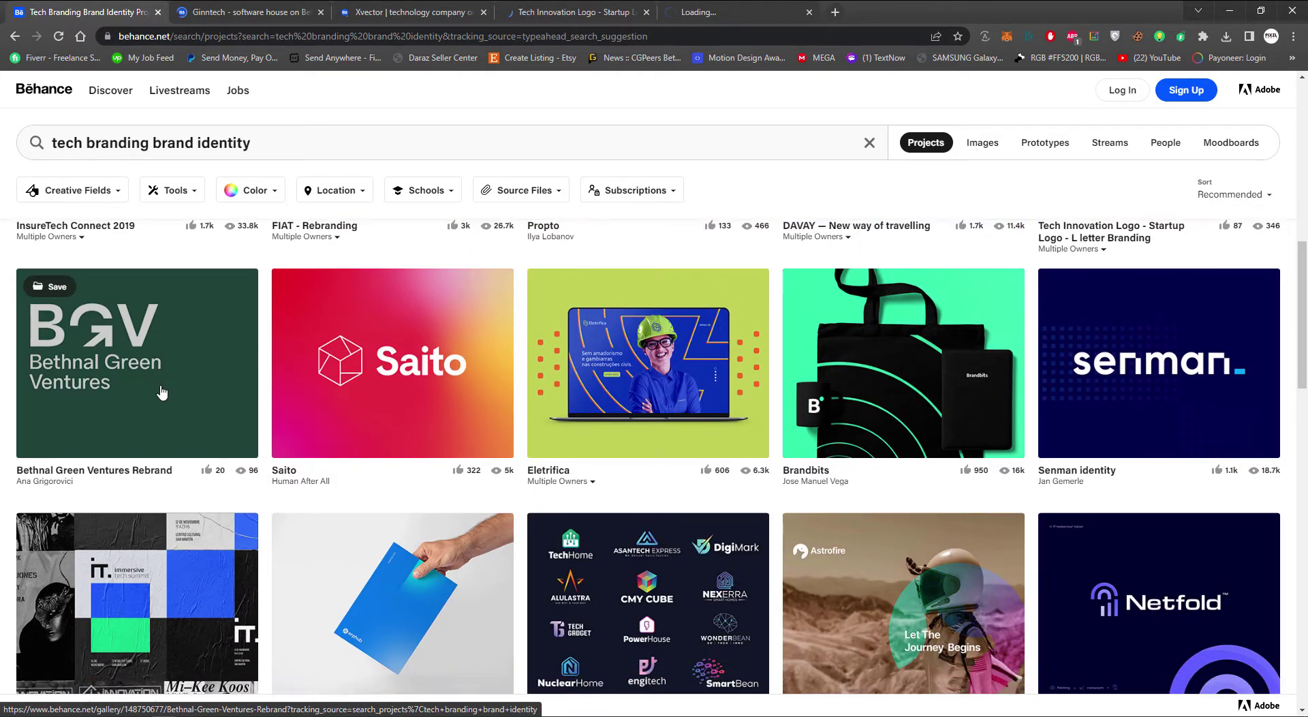
scroll(162, 390, "down", 3)
scroll(162, 393, "down", 1)
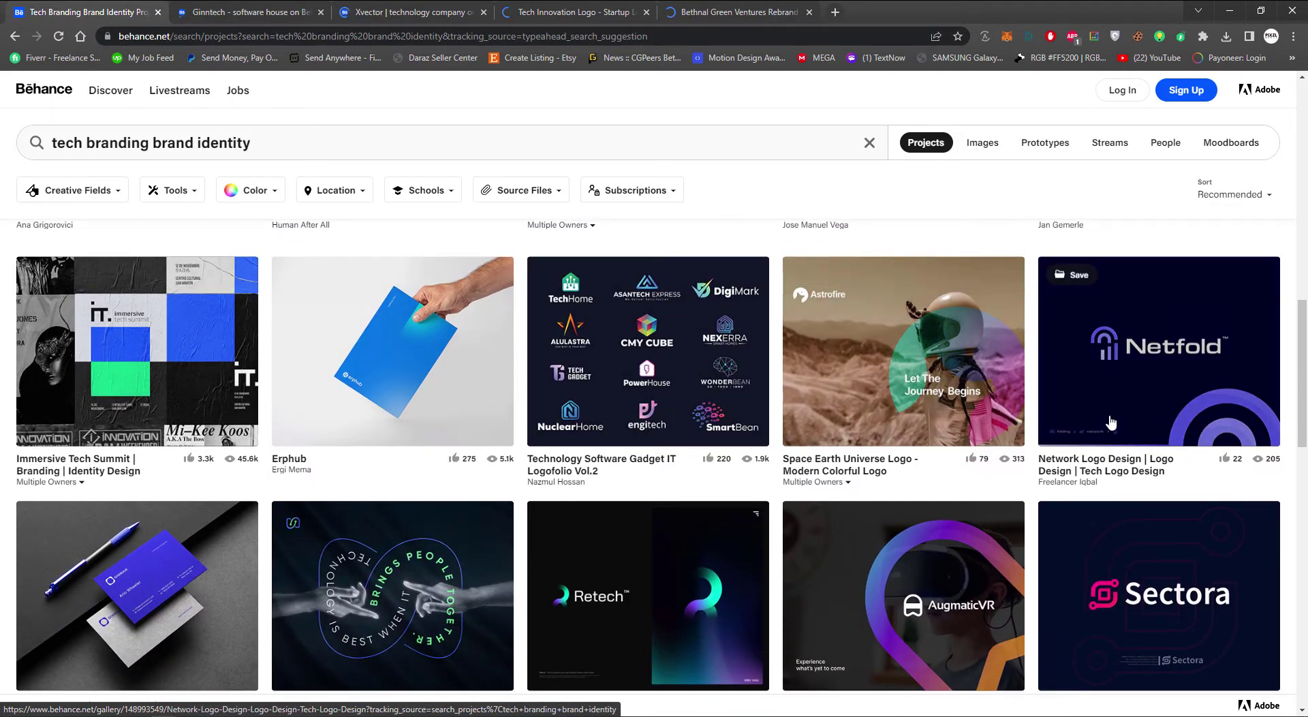
middle_click(658, 596)
middle_click(965, 599)
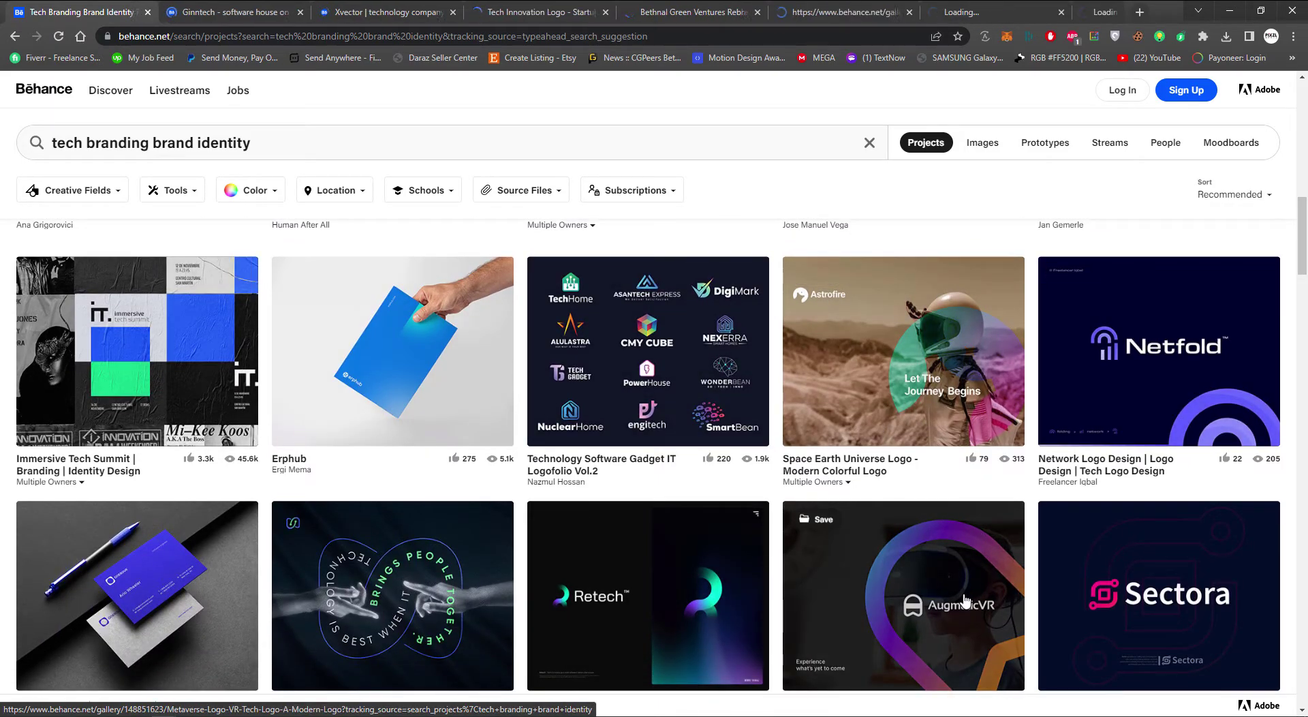
scroll(964, 600, "down", 4)
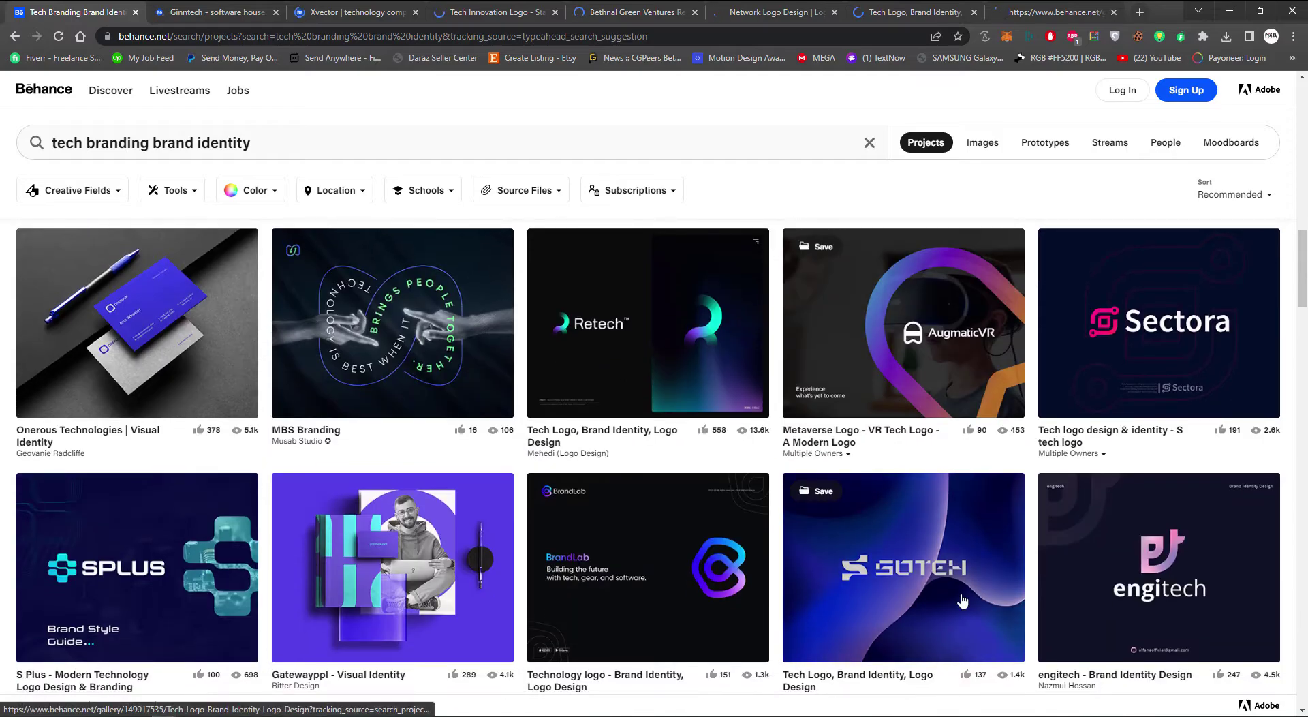
middle_click(671, 584)
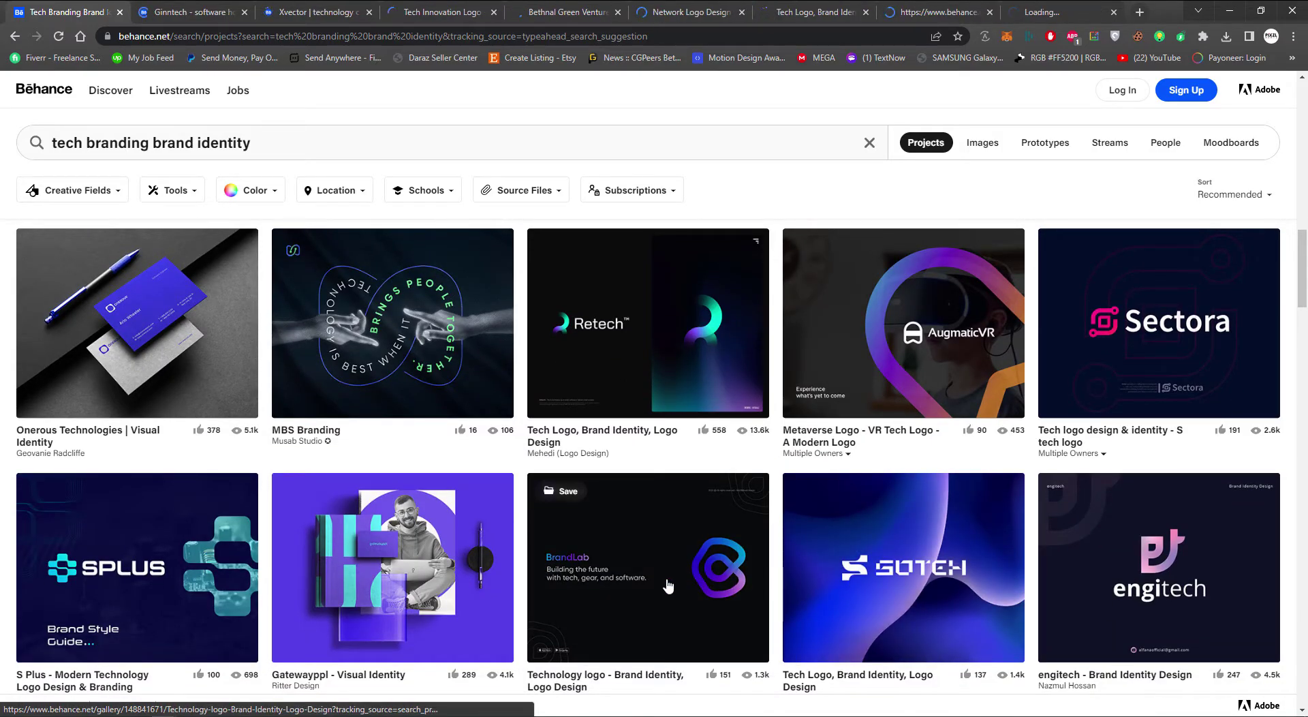
scroll(668, 586, "down", 1)
scroll(668, 585, "down", 1)
middle_click(1208, 470)
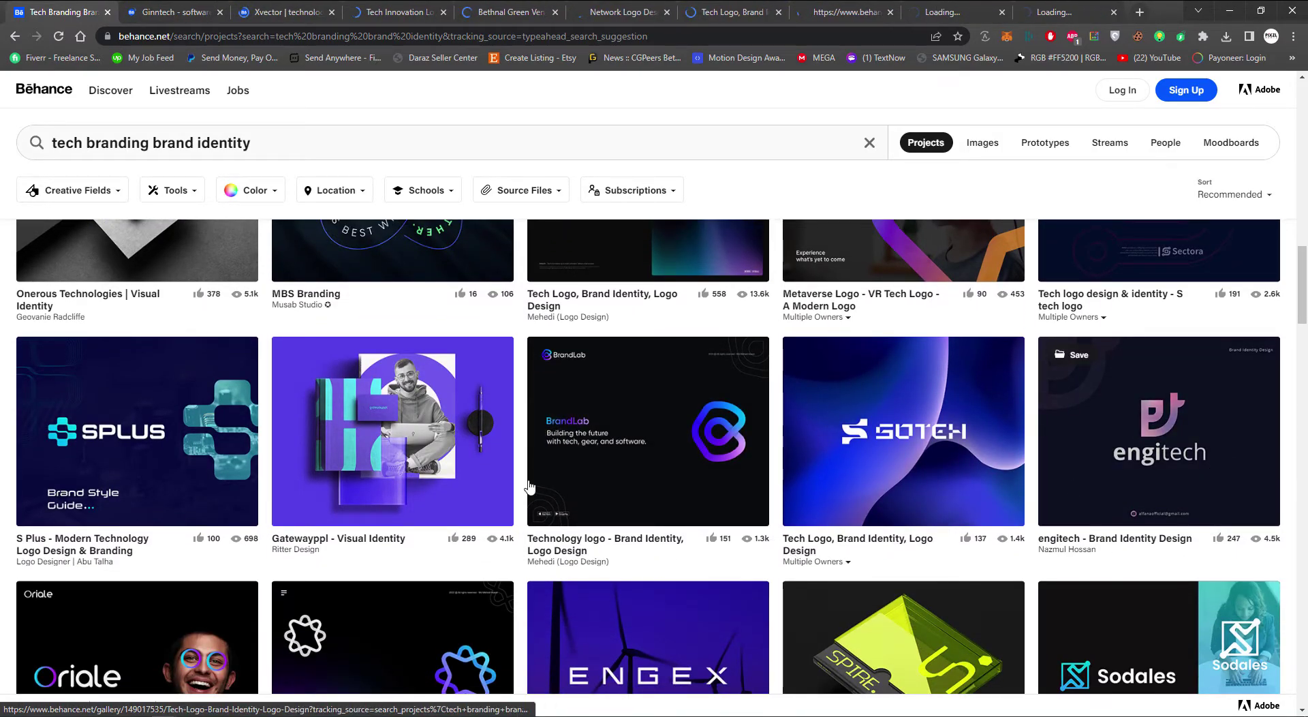
scroll(397, 486, "down", 4)
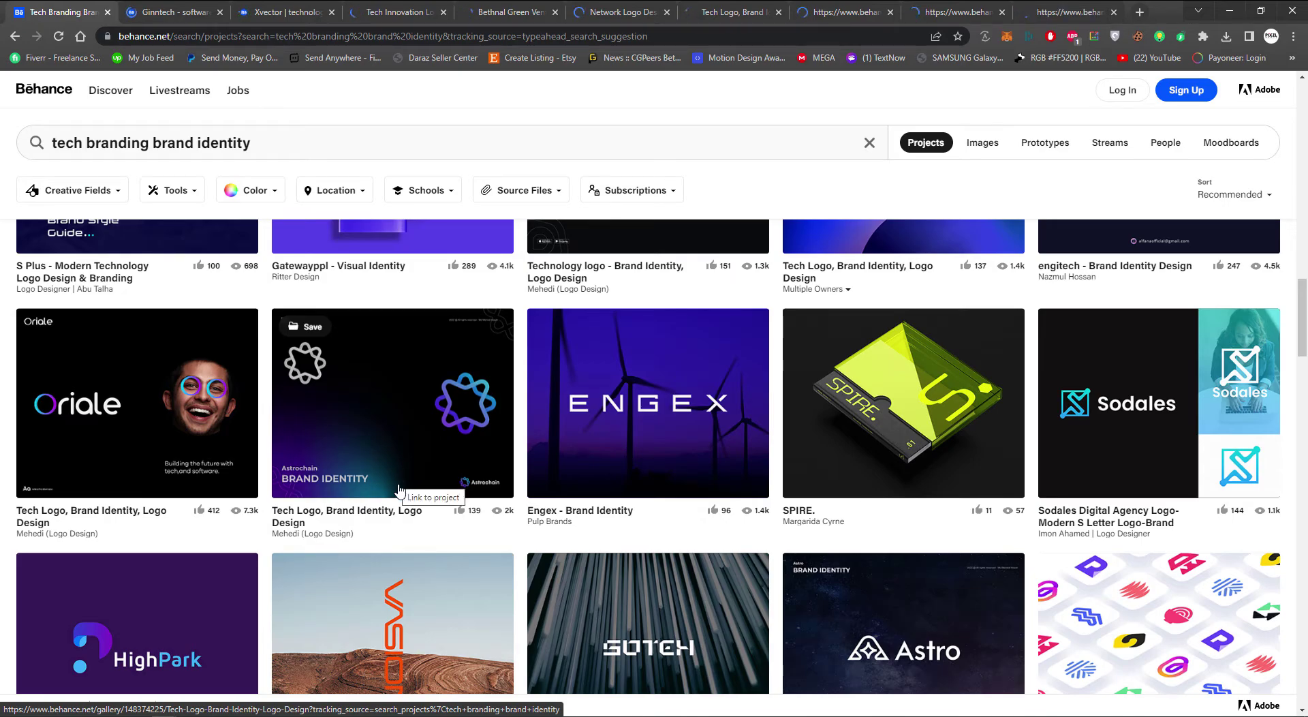
scroll(398, 487, "down", 3)
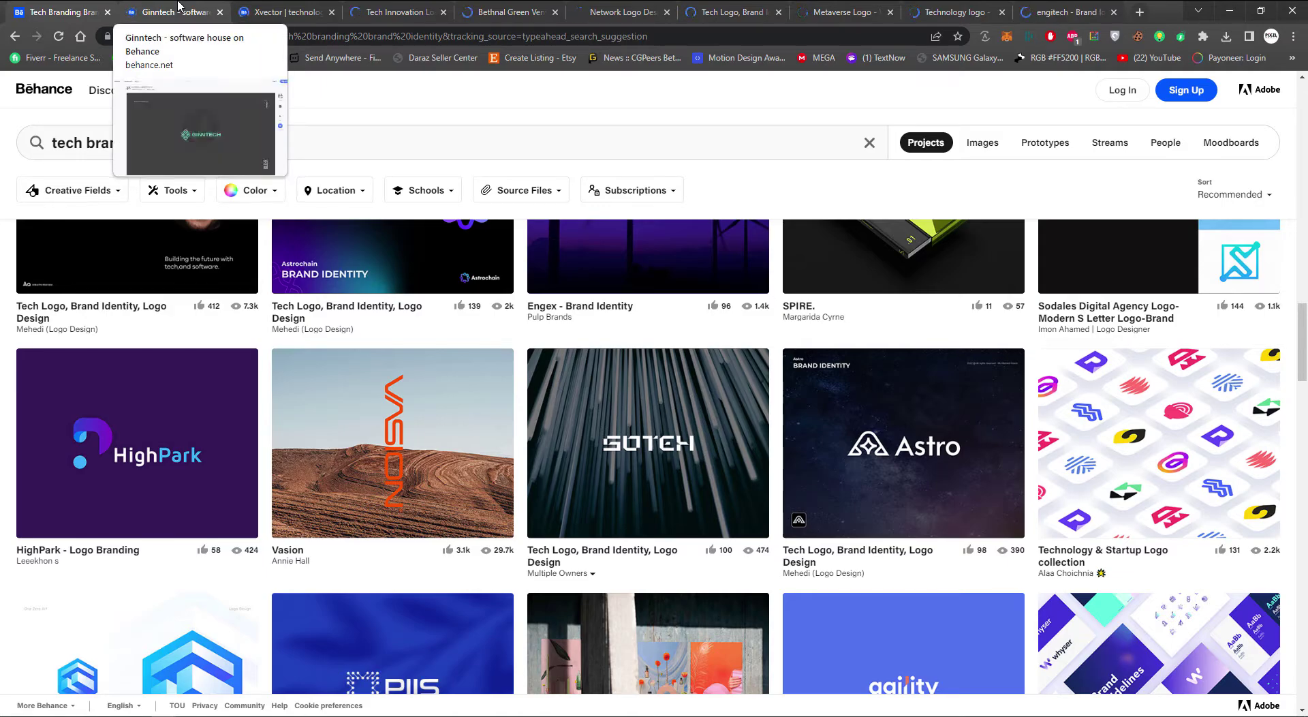
Switch to the Ginntech project tab and browse down past the dot pattern to the GINNTECH poster mockups
left_click(179, 10)
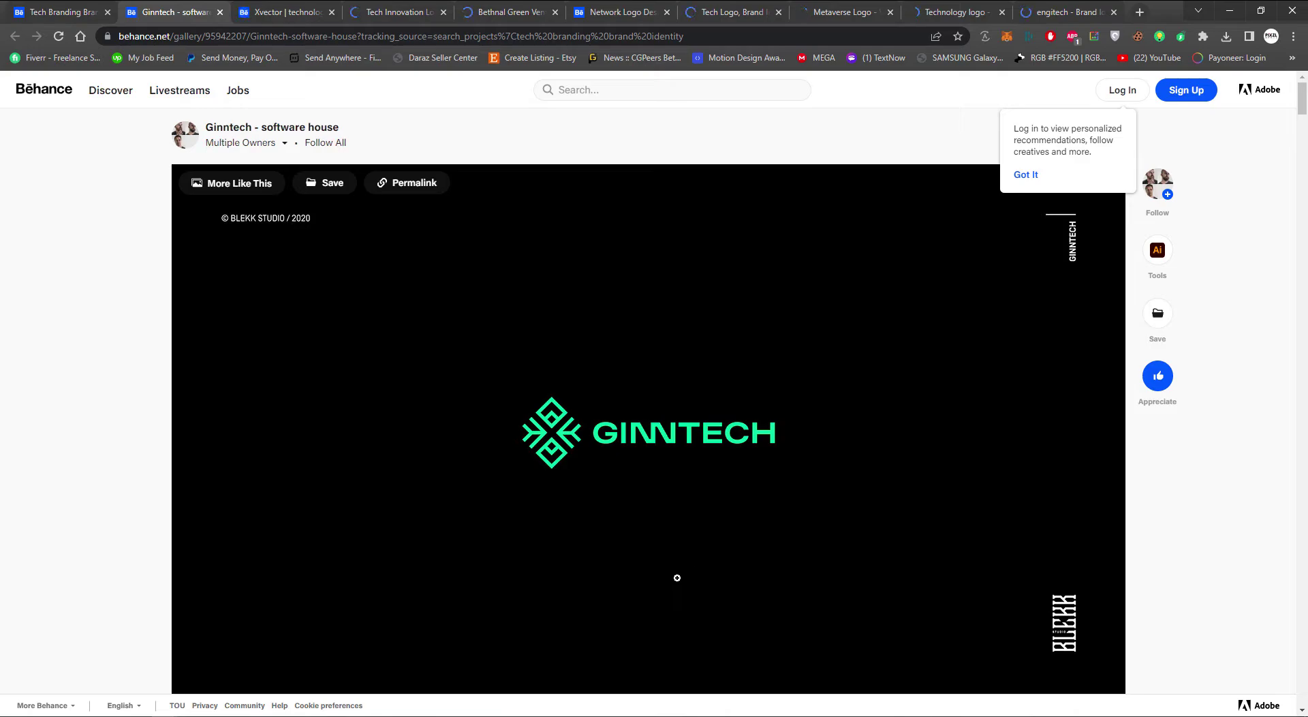
scroll(677, 578, "down", 15)
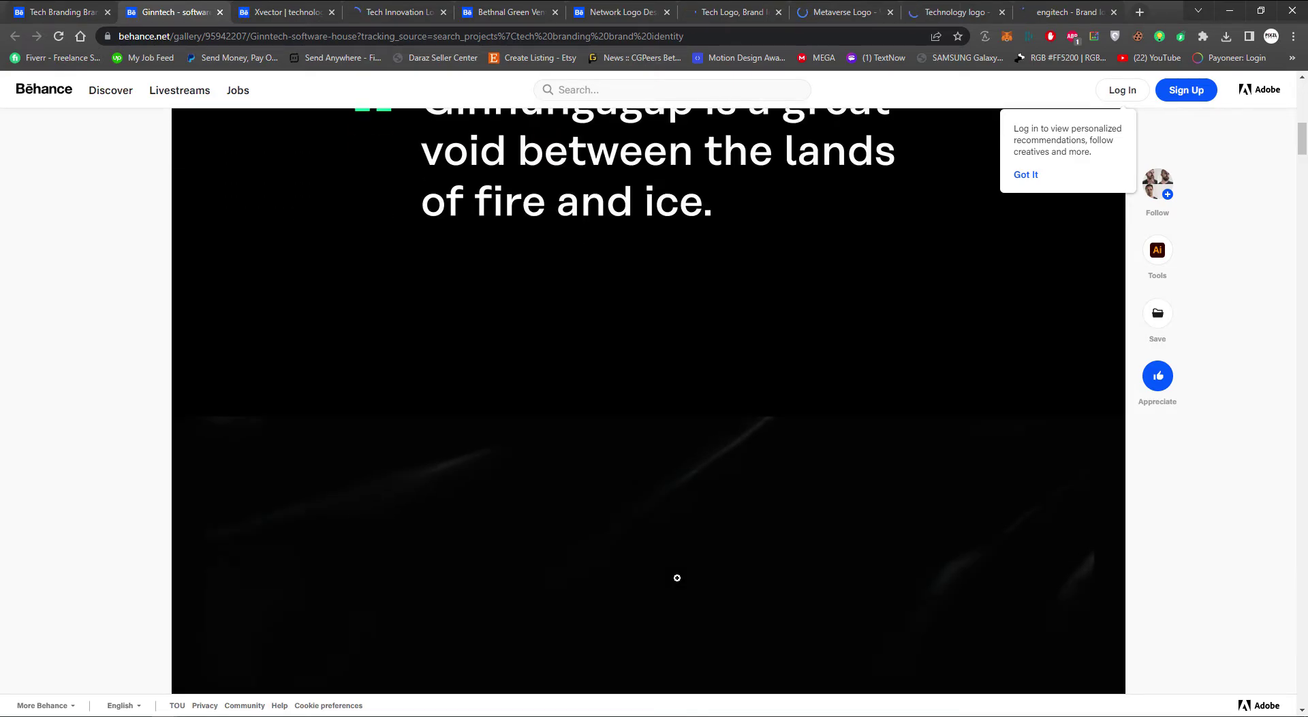
scroll(677, 577, "down", 4)
scroll(873, 365, "up", 4)
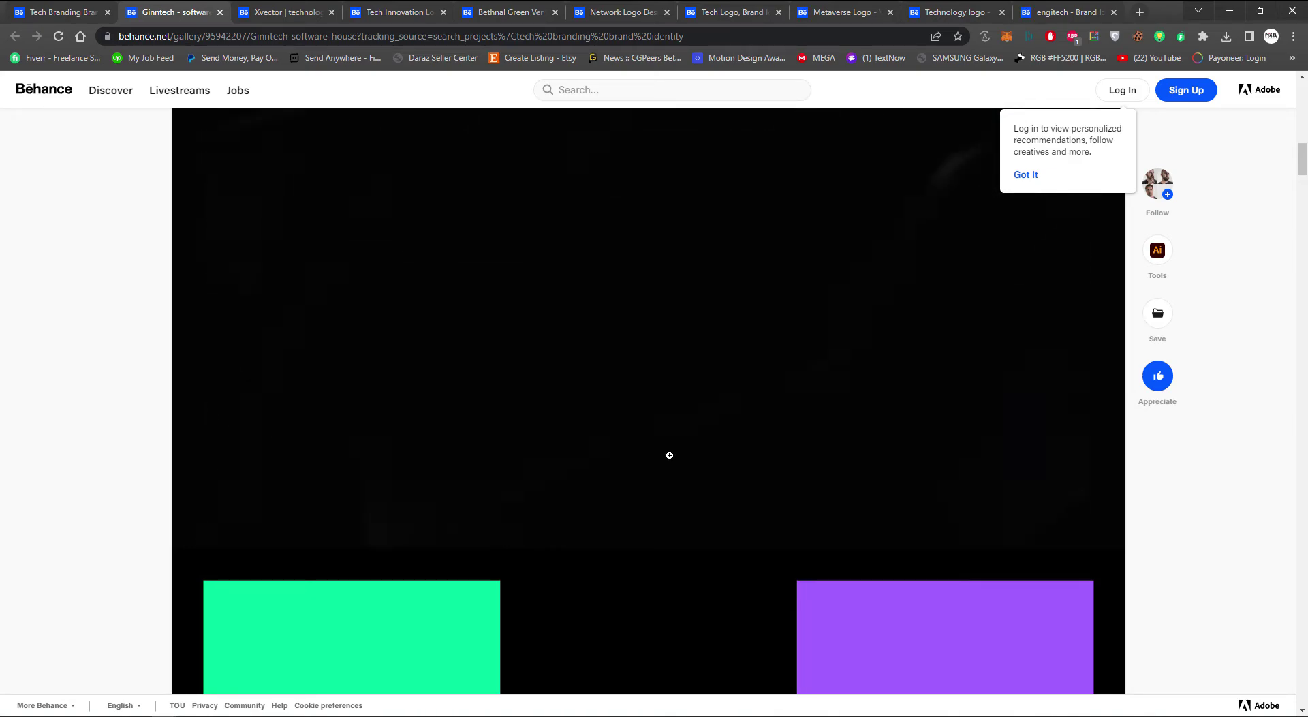
scroll(669, 465, "down", 12)
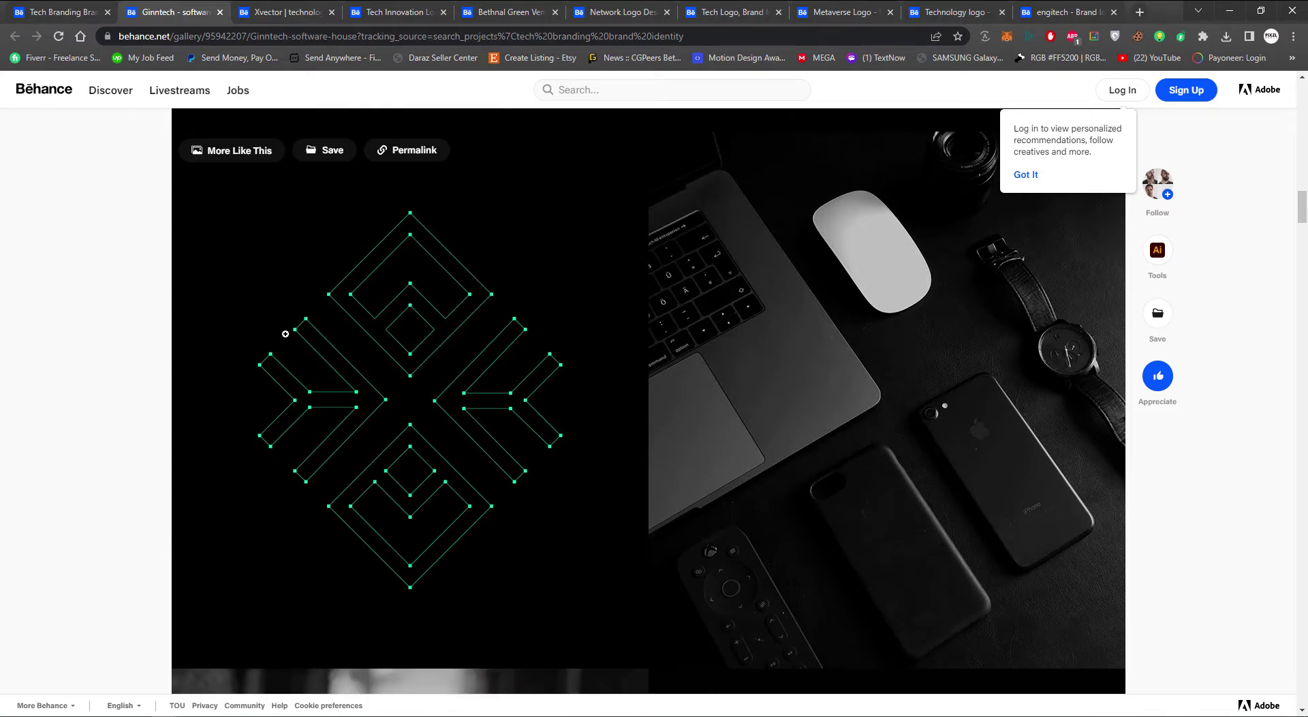
scroll(533, 391, "down", 15)
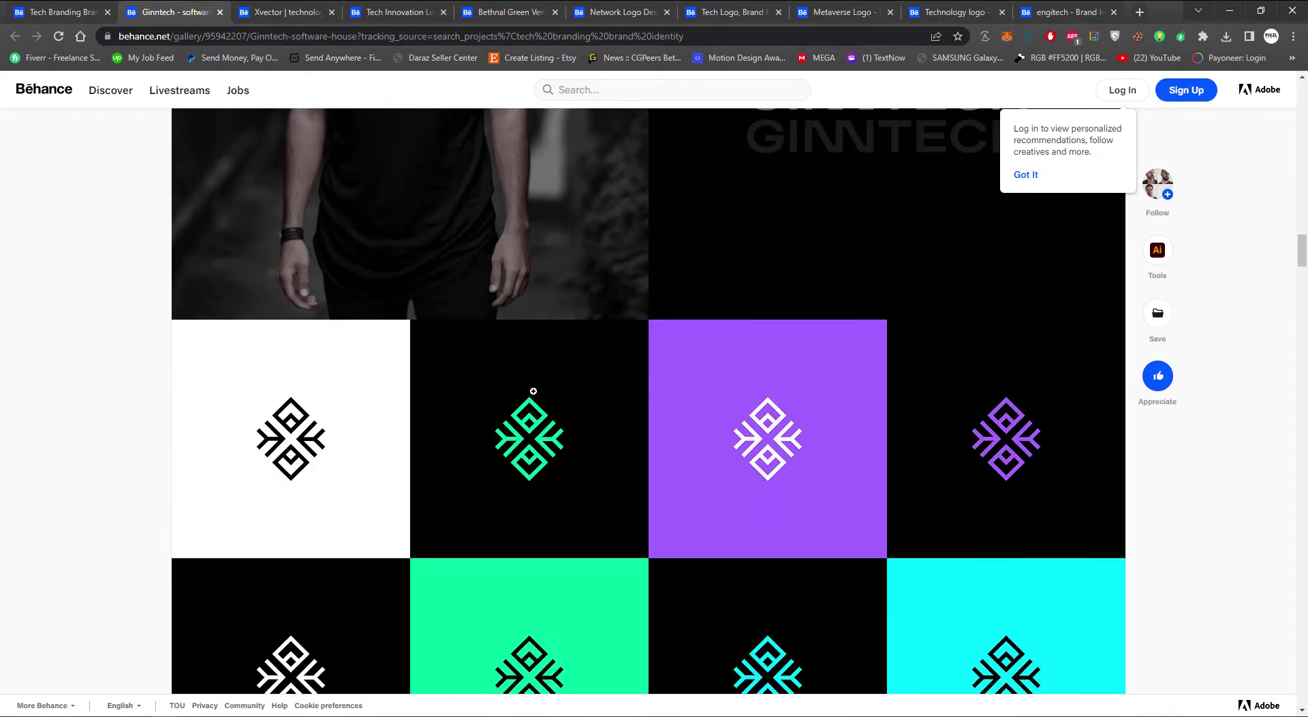
scroll(533, 391, "up", 1)
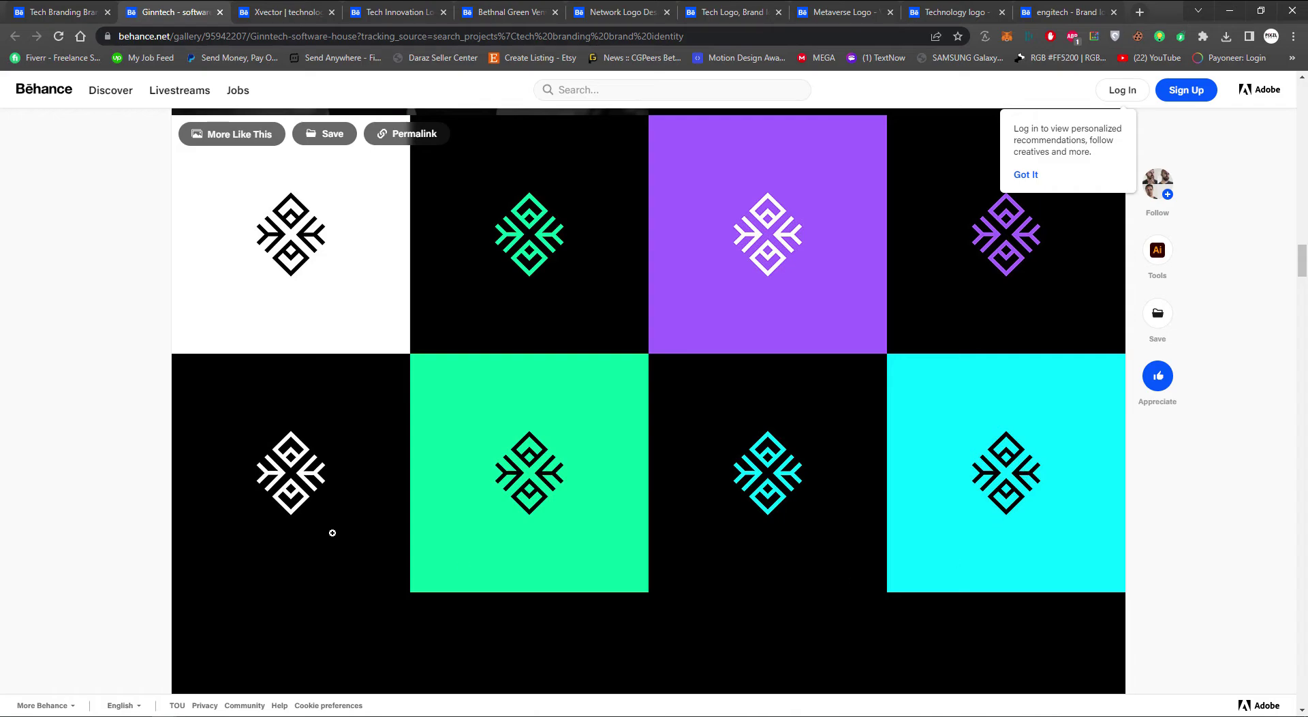
scroll(332, 533, "down", 10)
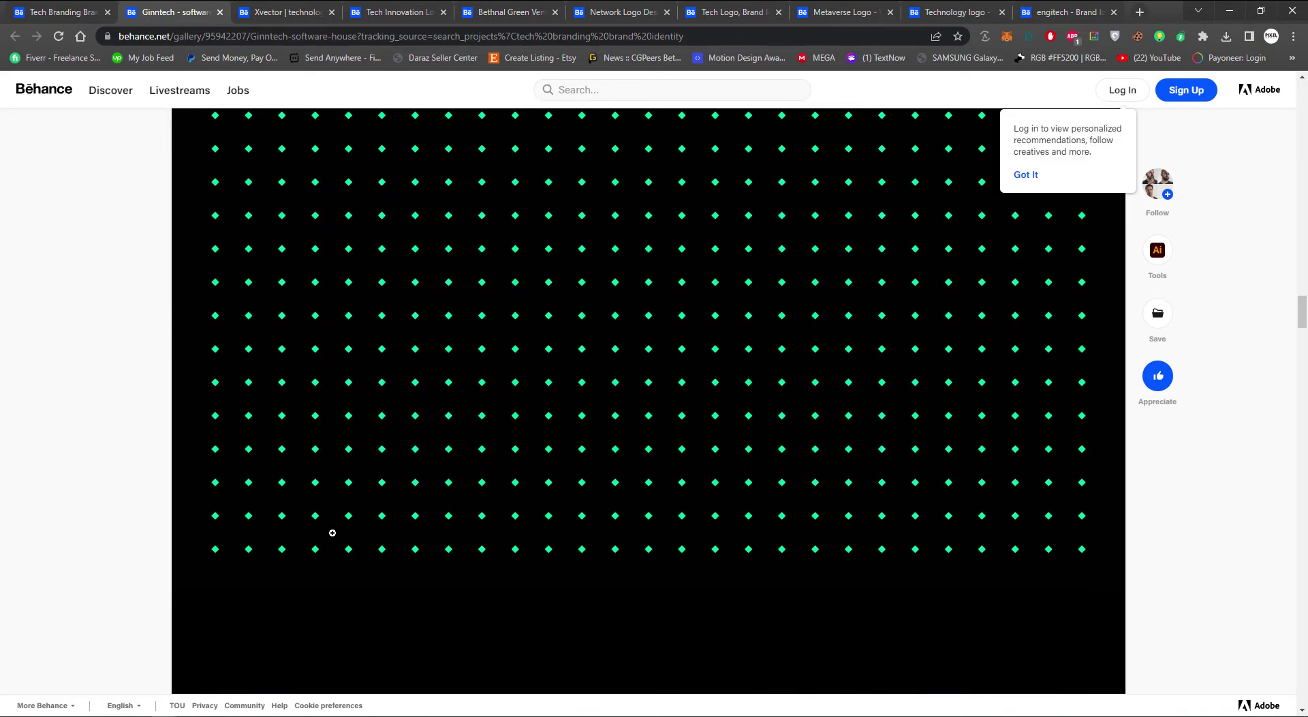
scroll(333, 532, "down", 8)
scroll(333, 533, "down", 6)
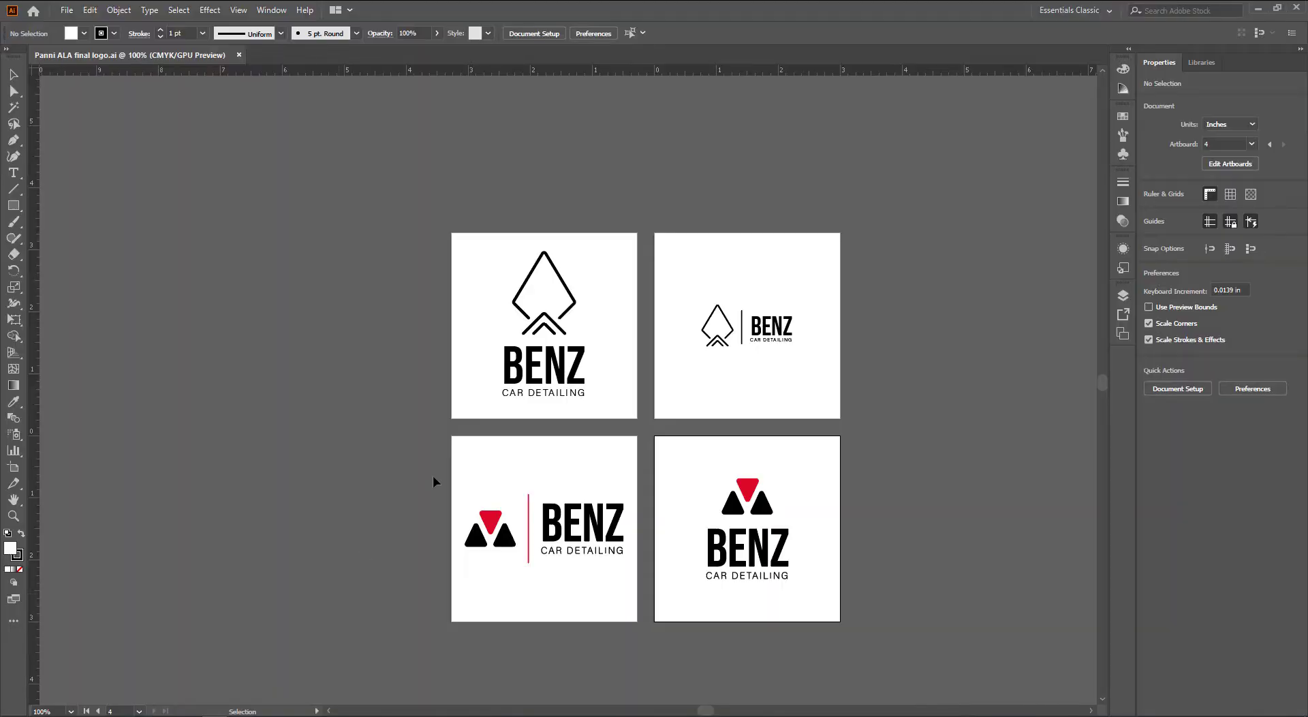
Place a copy of the red-and-black BENZ logo on the pasteboard right of artboard 4
left_click_drag(752, 544, 481, 467)
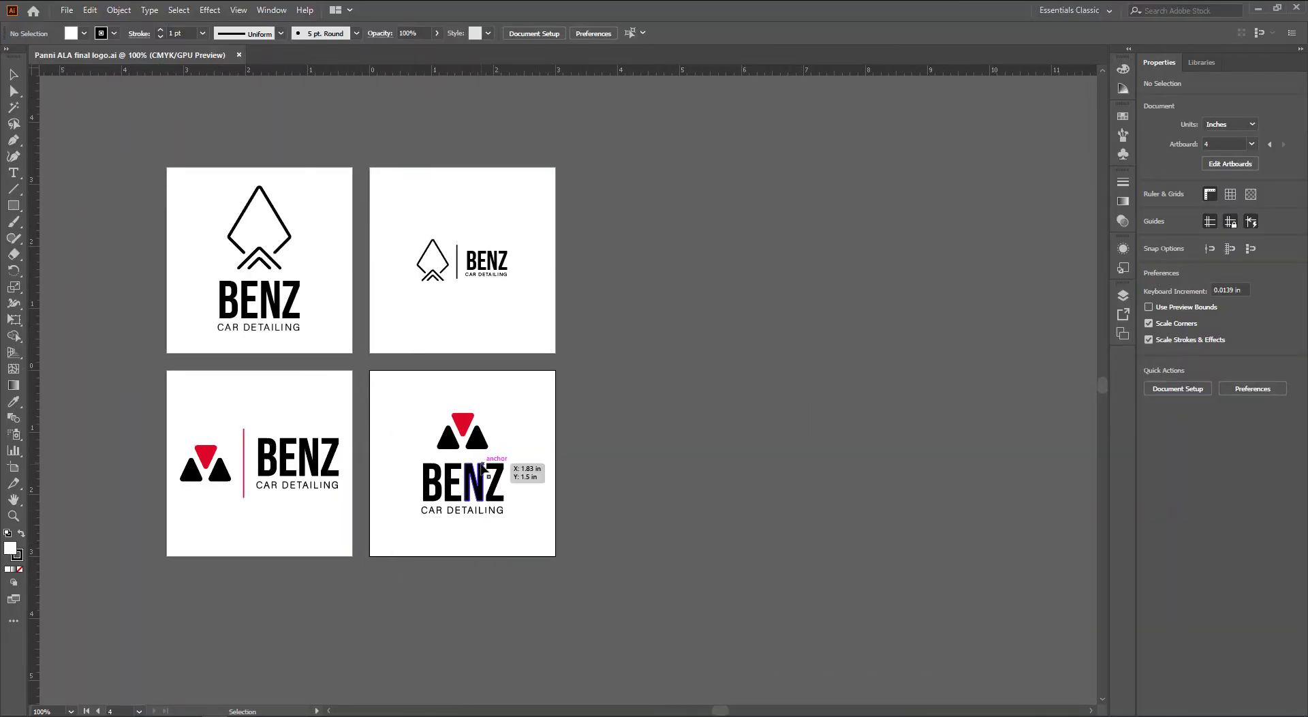
scroll(470, 419, "up", 3)
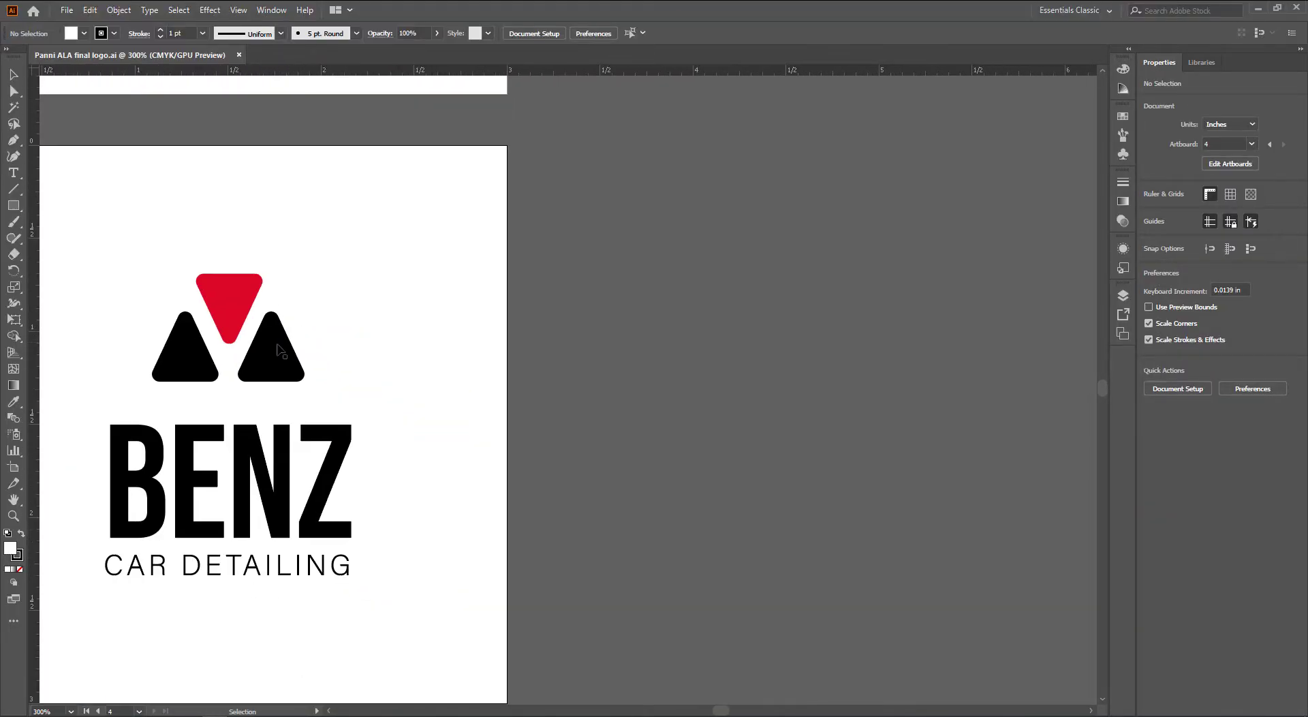
scroll(490, 422, "down", 2)
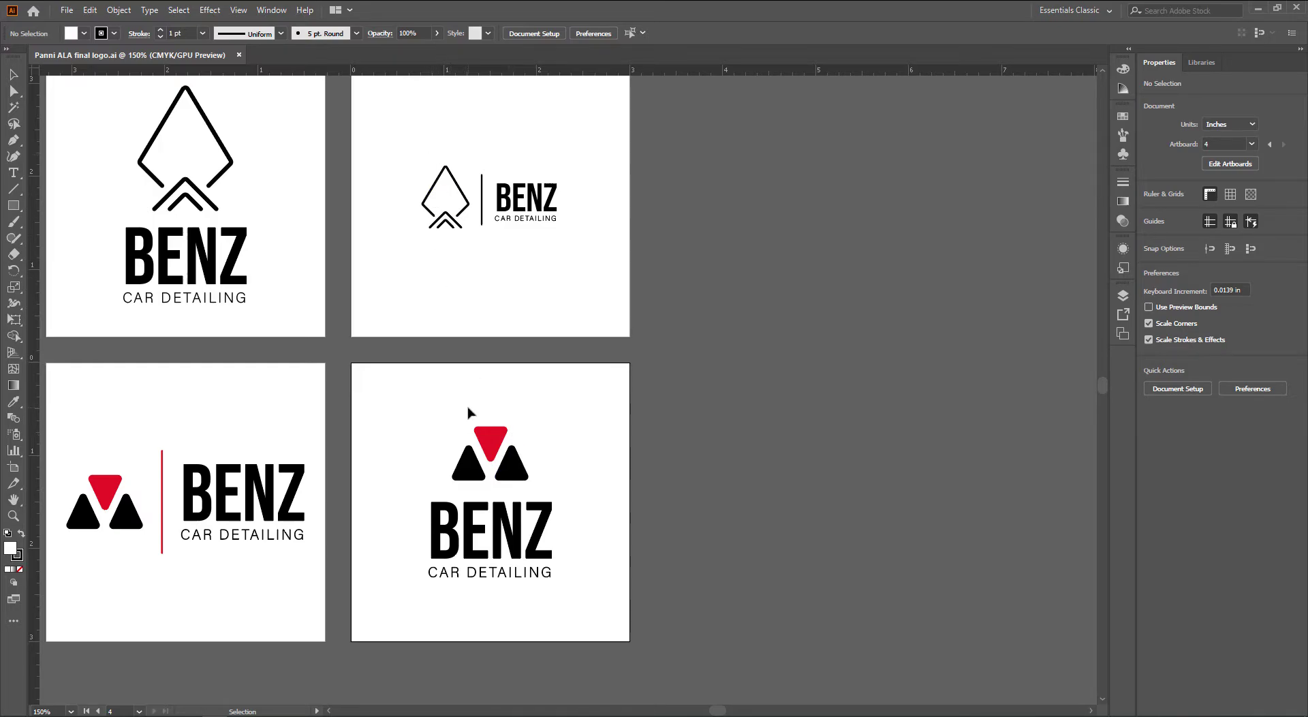
scroll(485, 436, "up", 3)
left_click(289, 280)
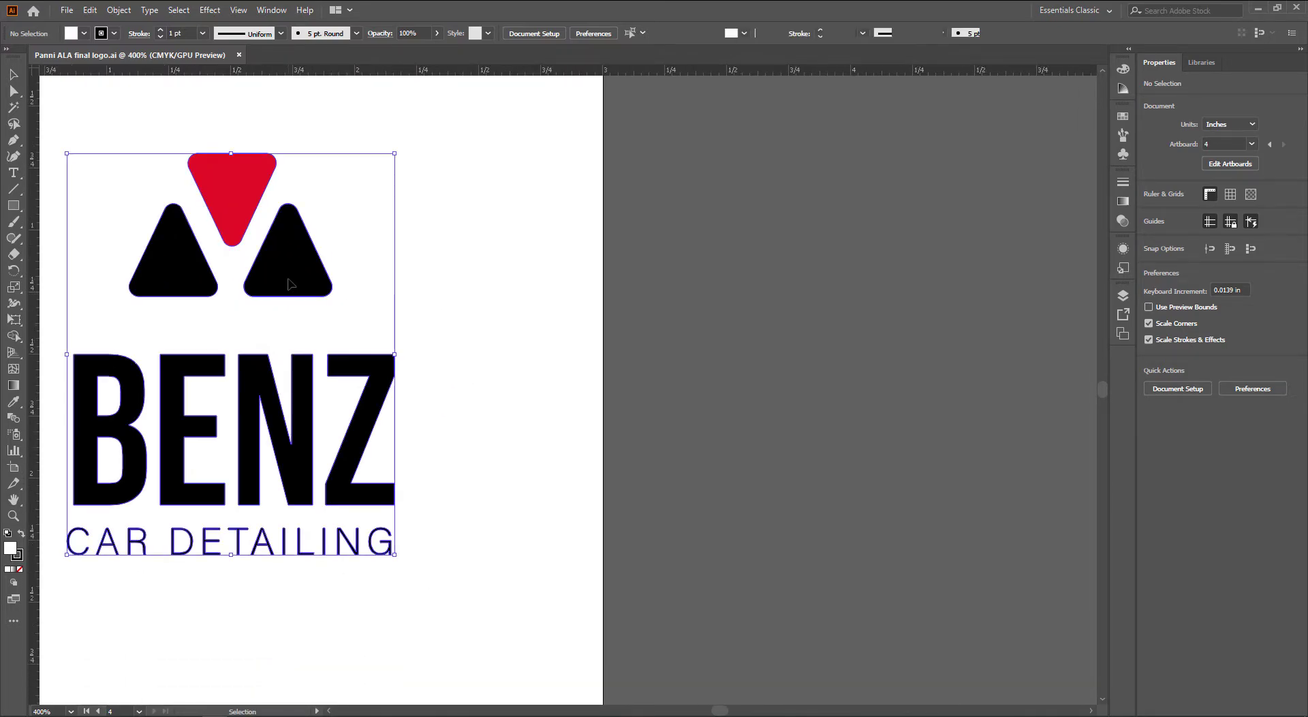
right_click(288, 280)
key("Escape")
left_click_drag(297, 285, 930, 344)
Ungroup the copied logo and its triangle mark, then select the right black triangle alone
scroll(749, 337, "right", 3)
right_click(638, 331)
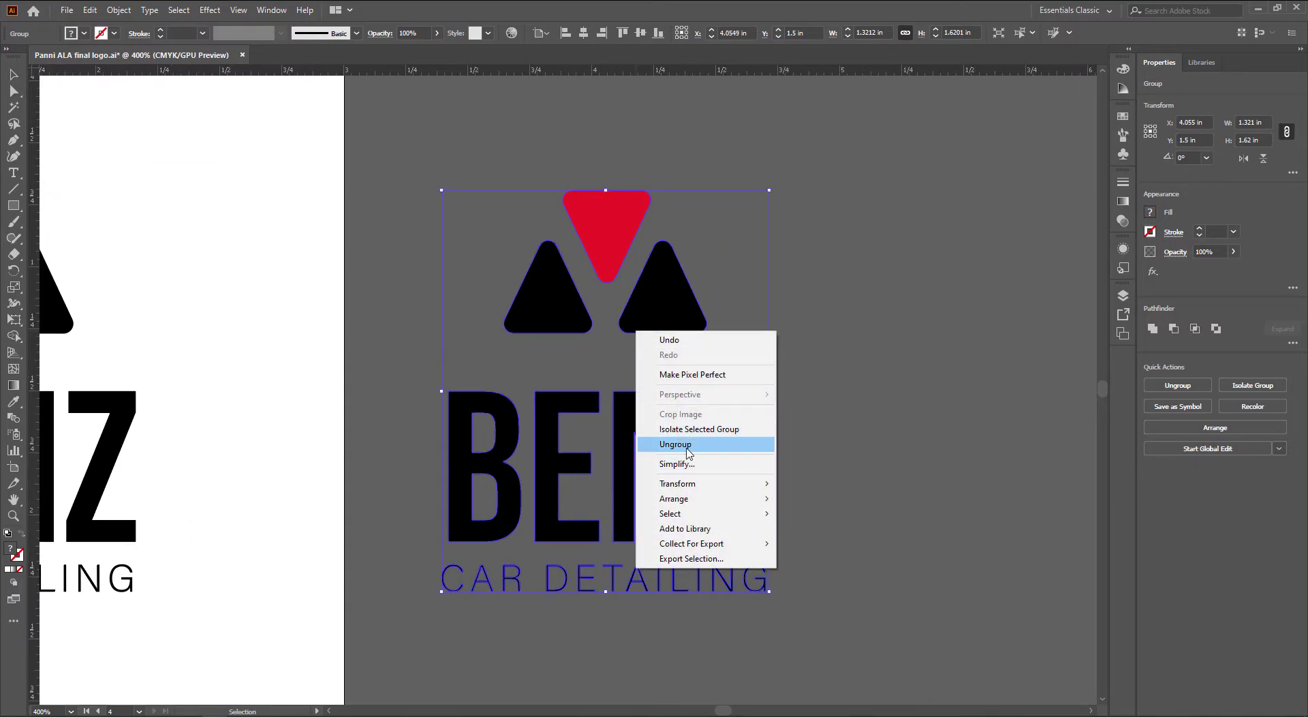
left_click(681, 444)
left_click(687, 329)
right_click(652, 317)
left_click(690, 428)
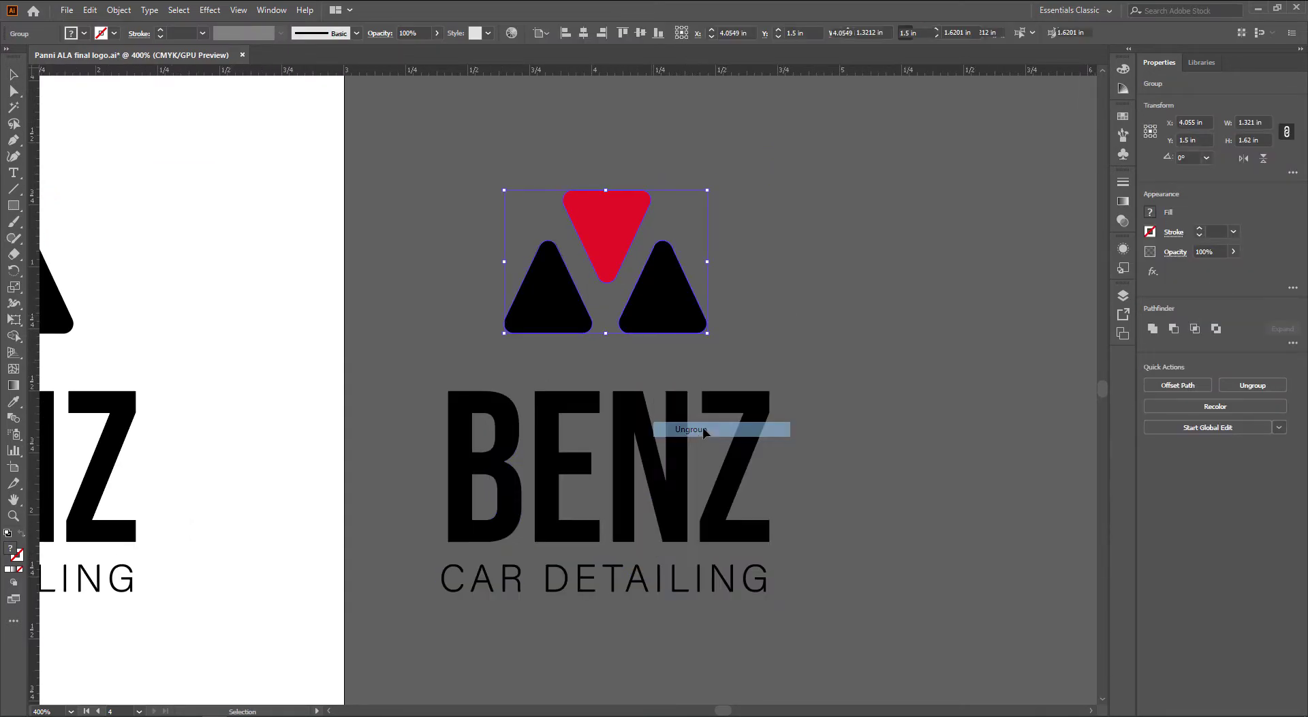
left_click(681, 364)
left_click(652, 314)
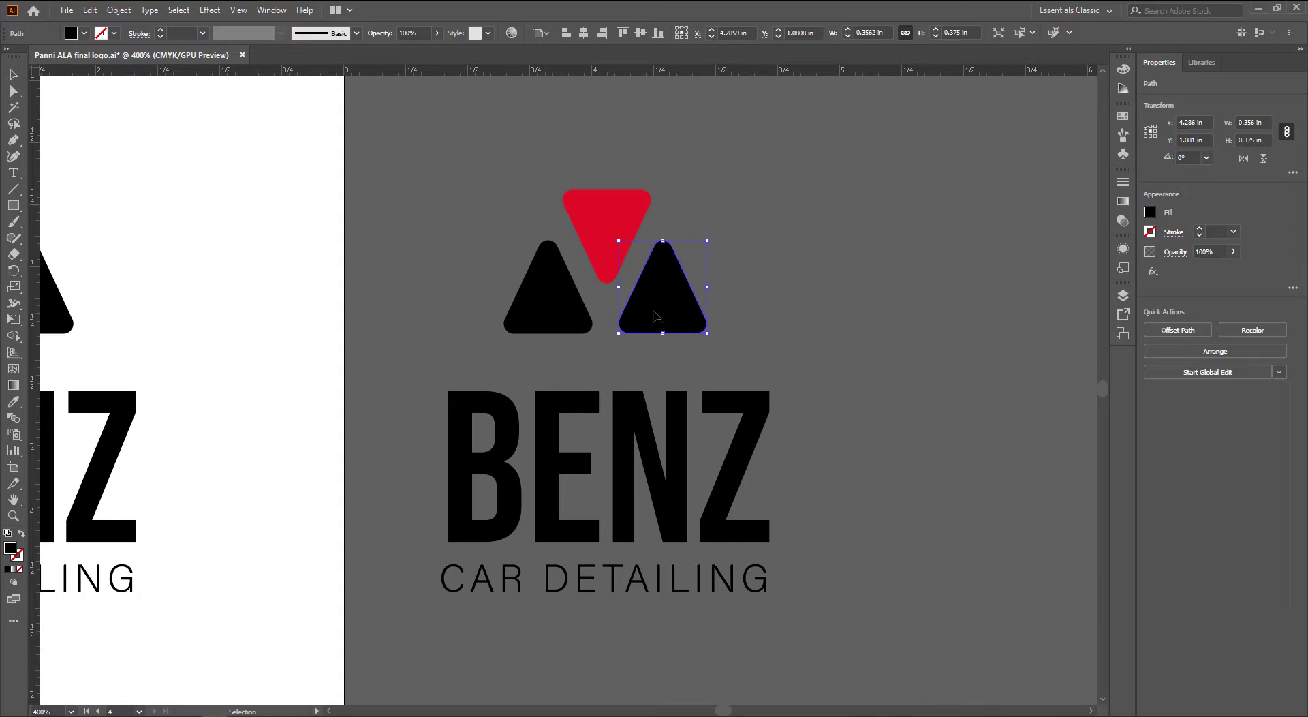
Move the right triangle aside and turn it into an unfilled outline with a 0.5 pt stroke
left_click_drag(653, 315, 580, 385)
scroll(580, 385, "up", 1)
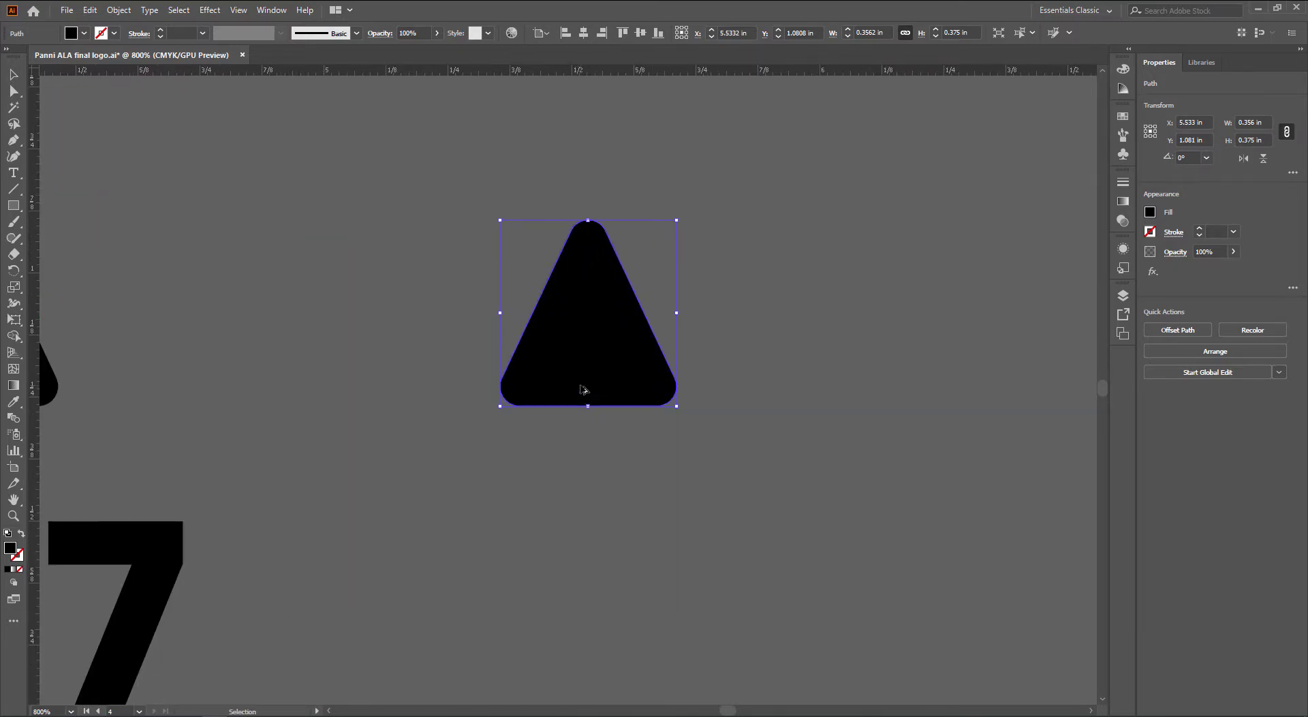
key("shift+x")
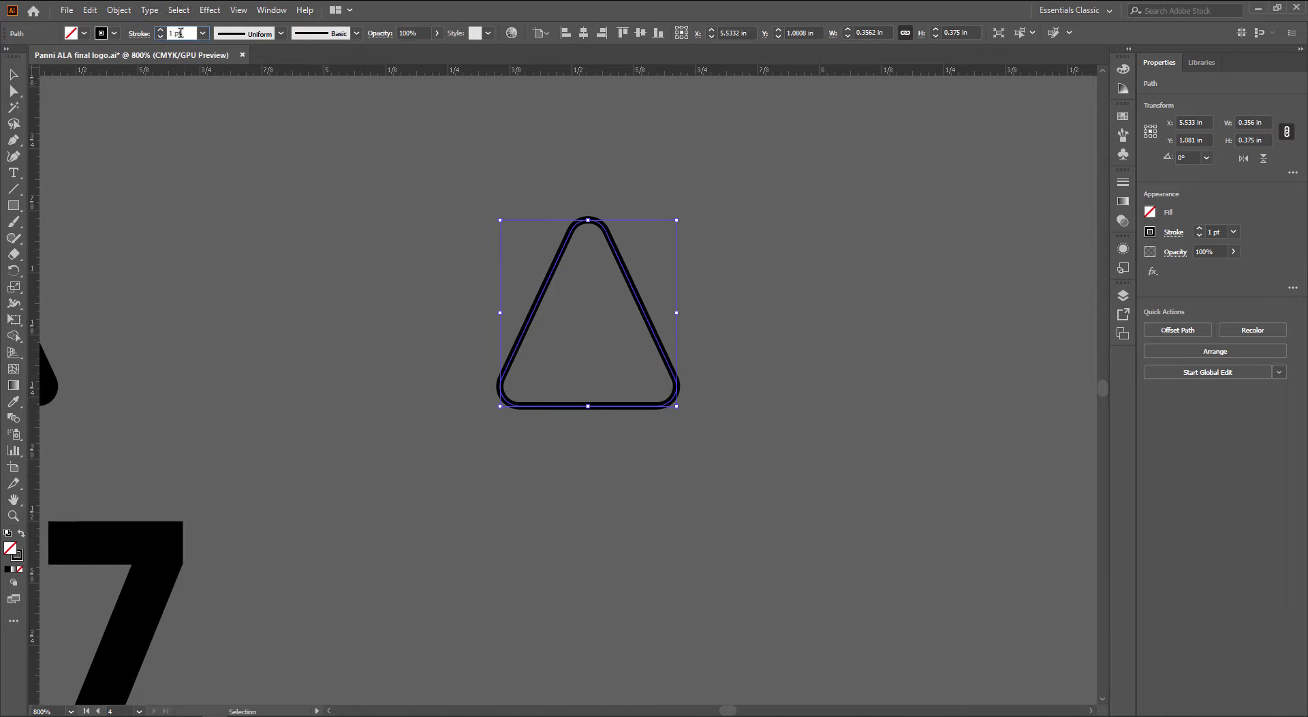
scroll(181, 33, "down", 2)
left_click(255, 246)
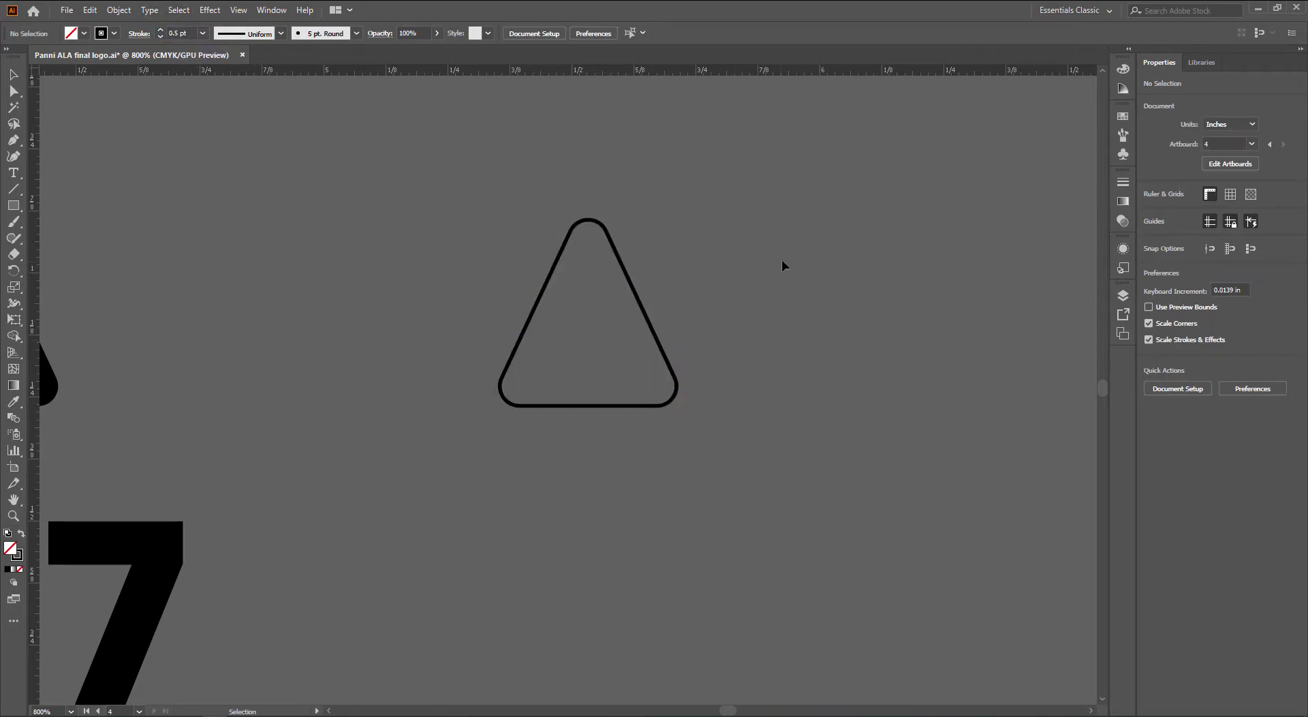
Duplicate the outline triangle into three evenly spaced copies side by side
left_click(647, 310)
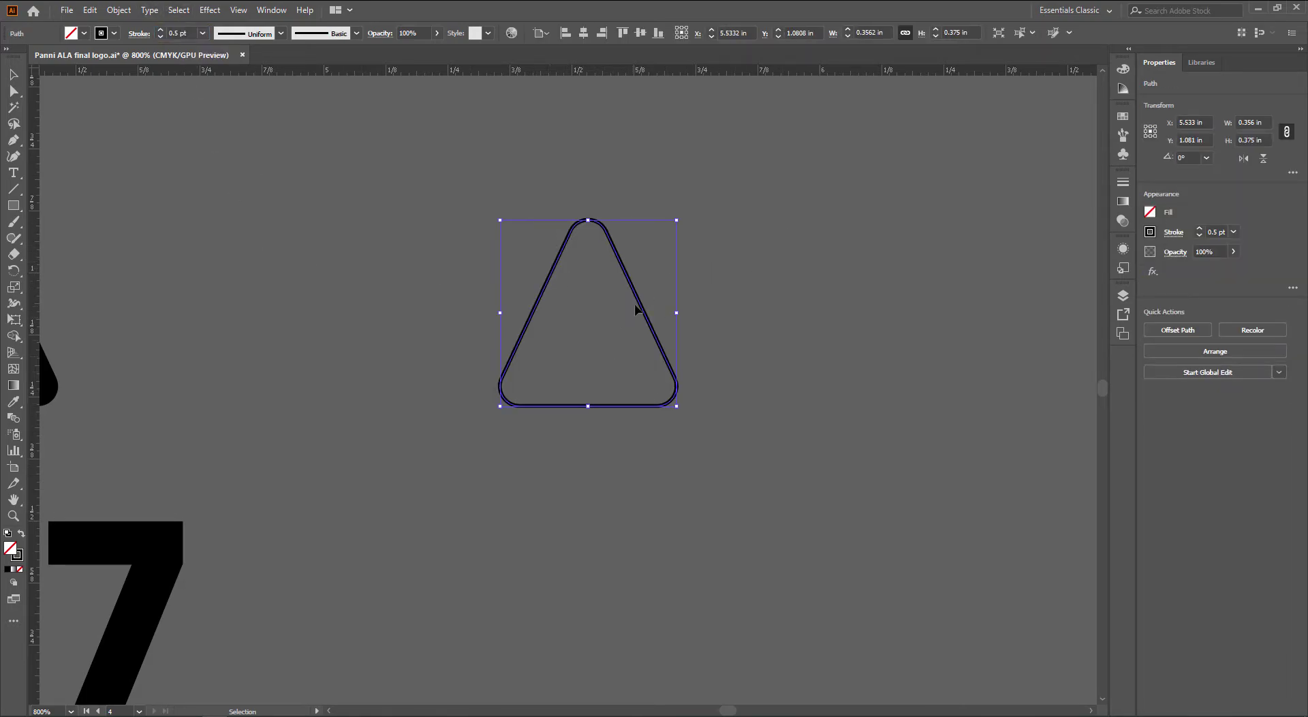
left_click_drag(642, 306, 608, 364)
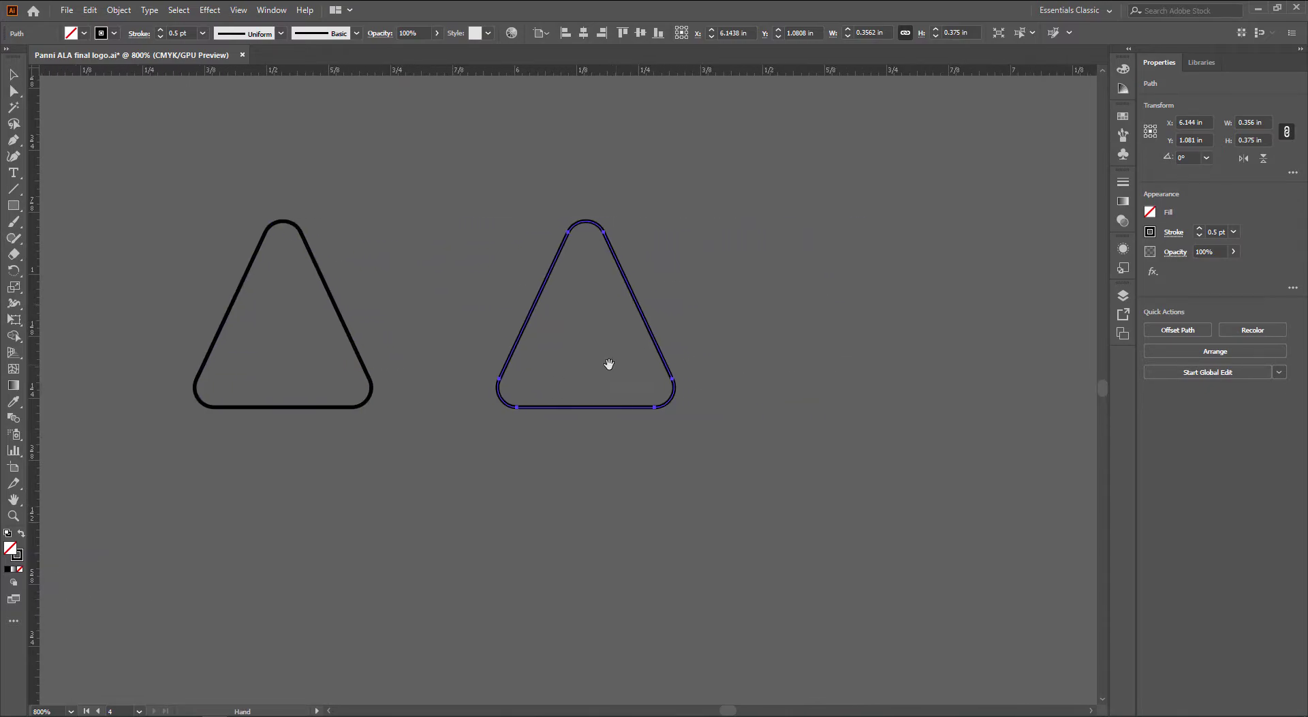
key("ctrl+d")
left_click(673, 575)
left_click_drag(673, 574, 658, 576)
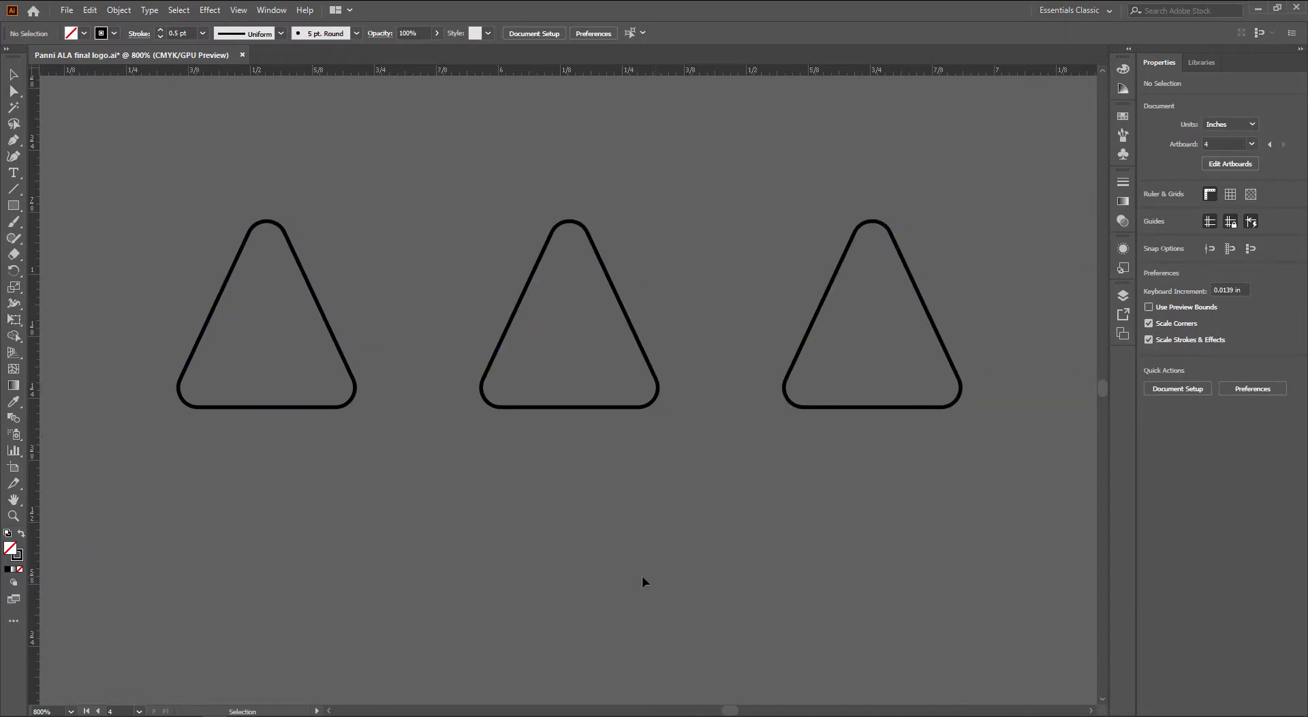
Give the left triangle a previewed Distort & Transform > Transform effect with 5 copies
left_click(293, 236)
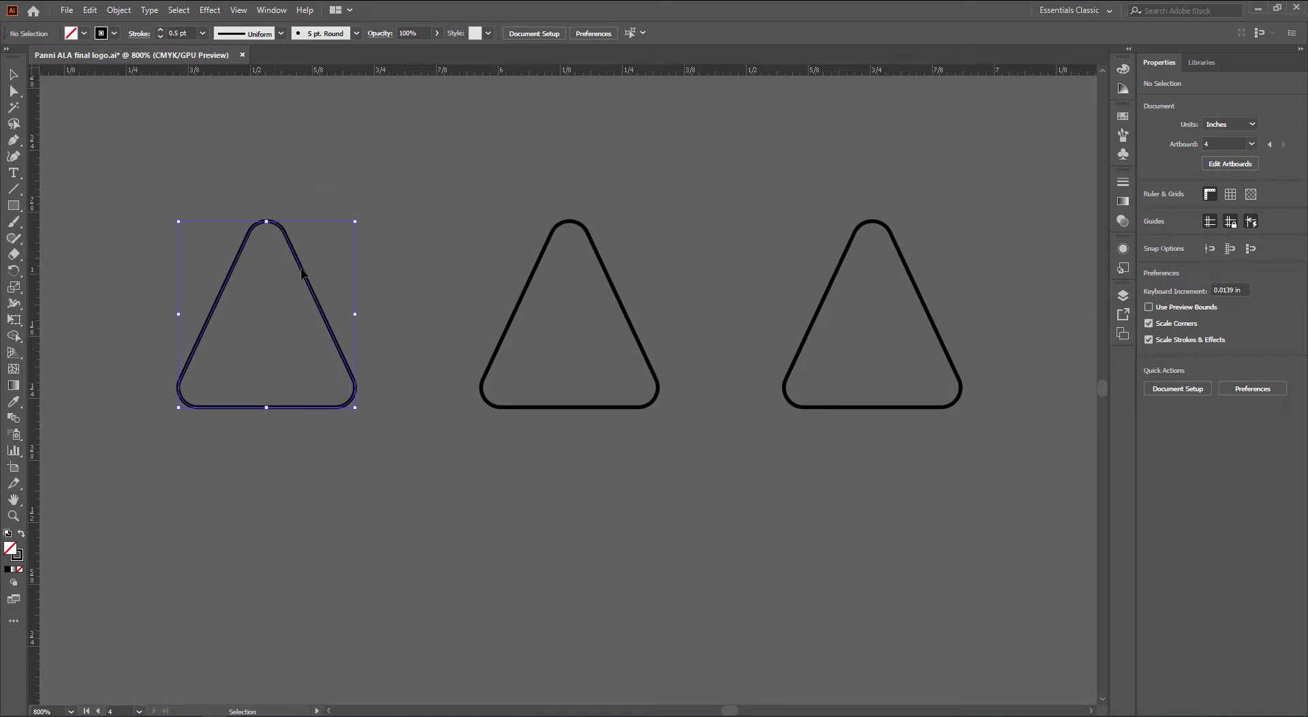
left_click(198, 10)
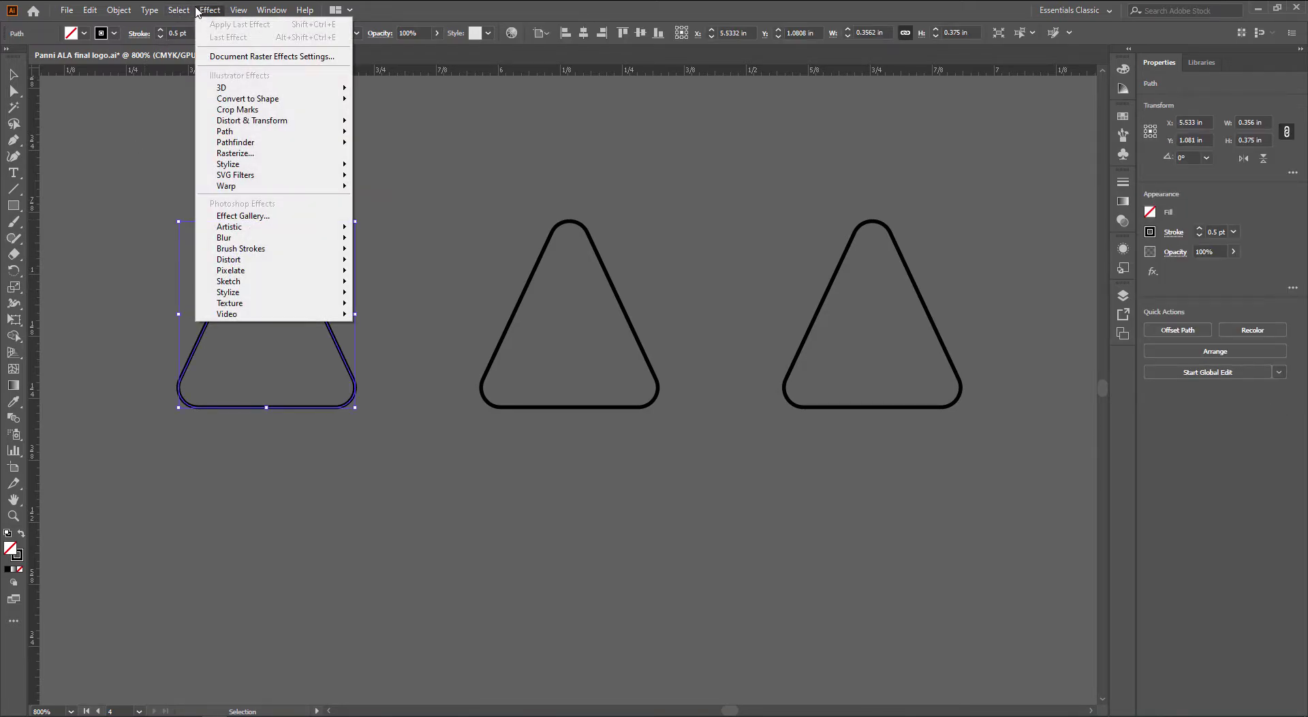
mouse_move(256, 122)
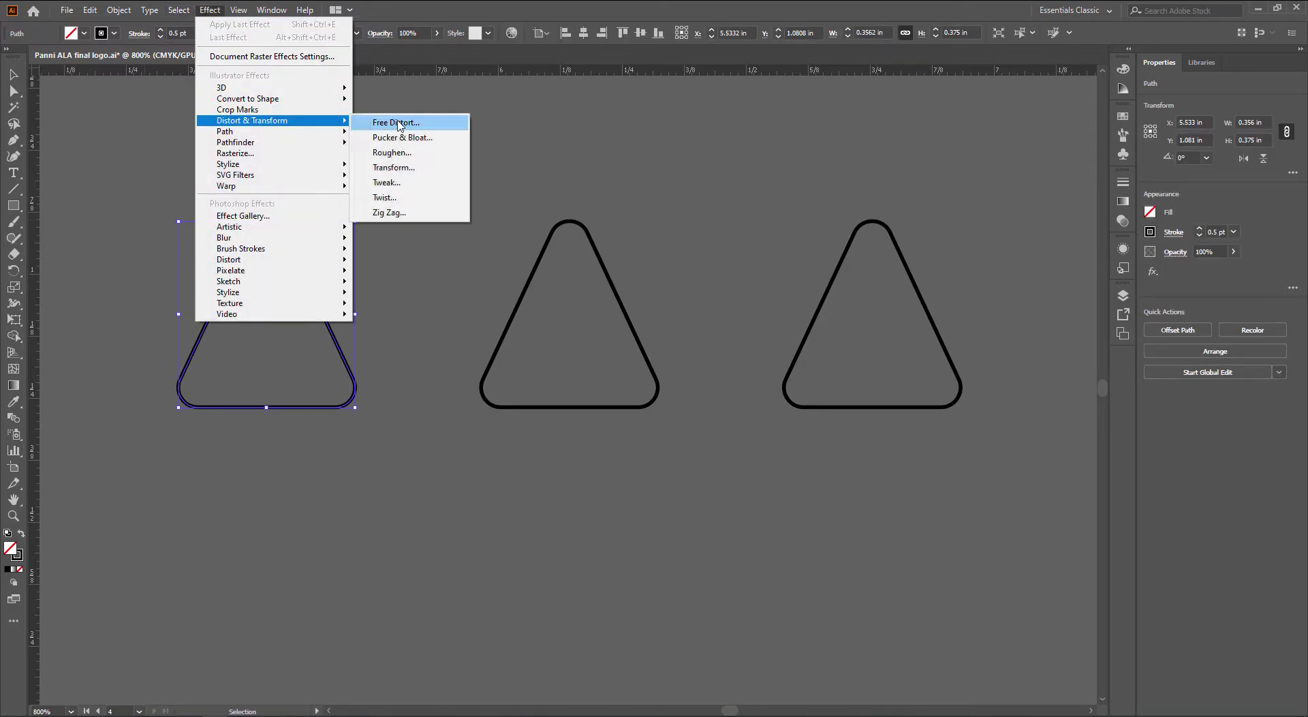
left_click(409, 168)
left_click_drag(569, 107, 577, 107)
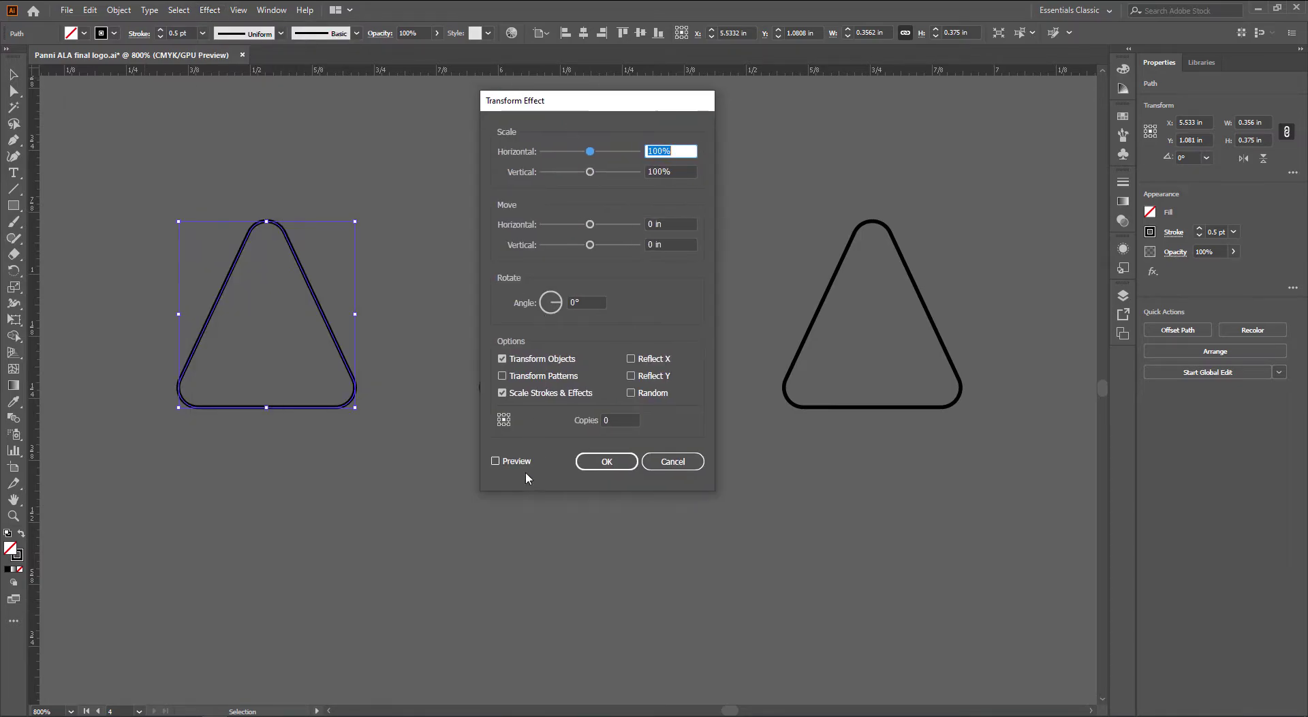
left_click(495, 461)
left_click(631, 421)
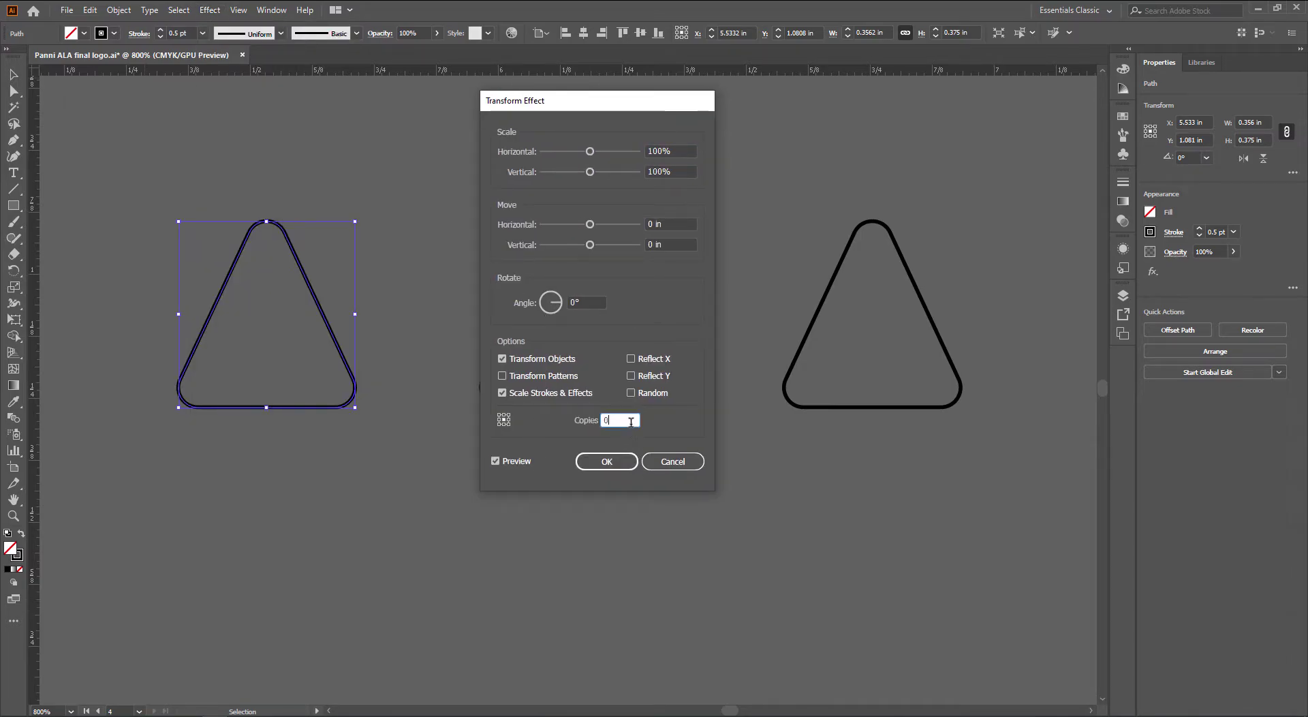
left_click(589, 302)
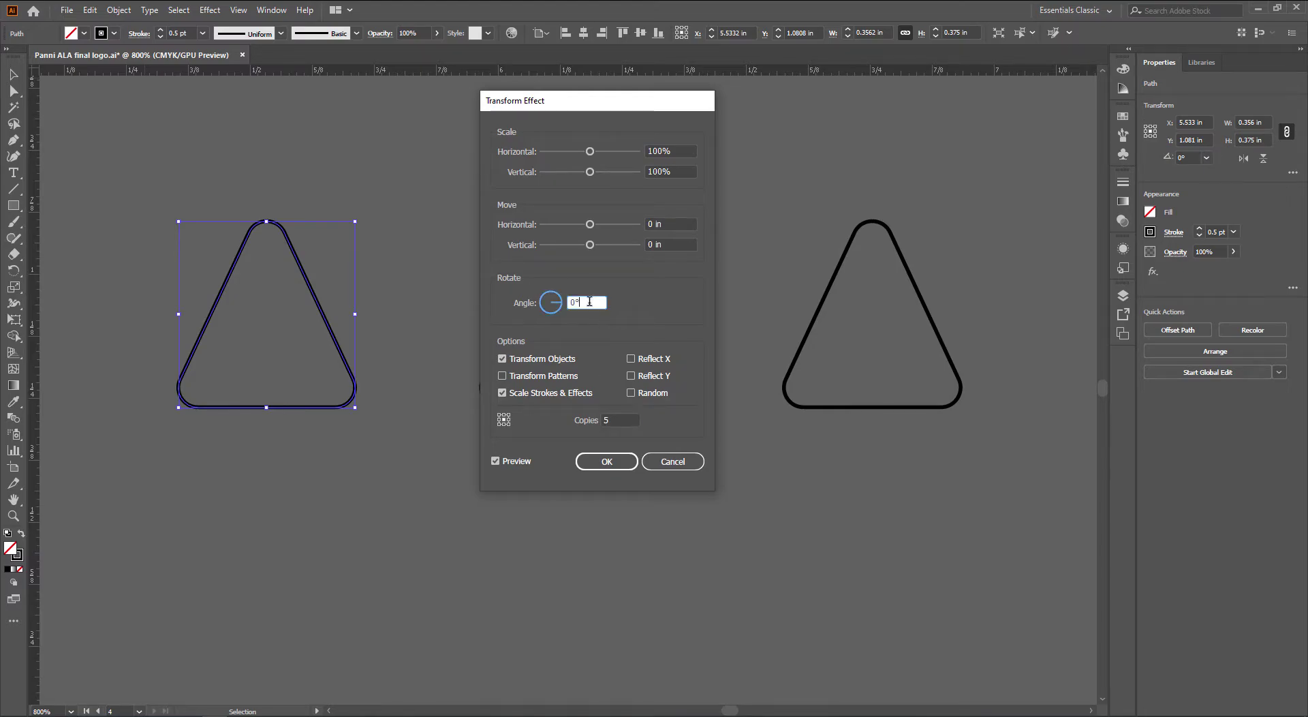
key("Up")
key("Up")
key("Up")
key("Up")
key("Up")
key("Up")
key("Up")
key("Up")
key("Up")
key("Up")
key("Up")
key("Up")
key("Up")
key("Up")
key("Up")
key("Up")
key("Up")
key("Up")
key("Up")
key("Up")
key("Up")
key("Up")
key("Up")
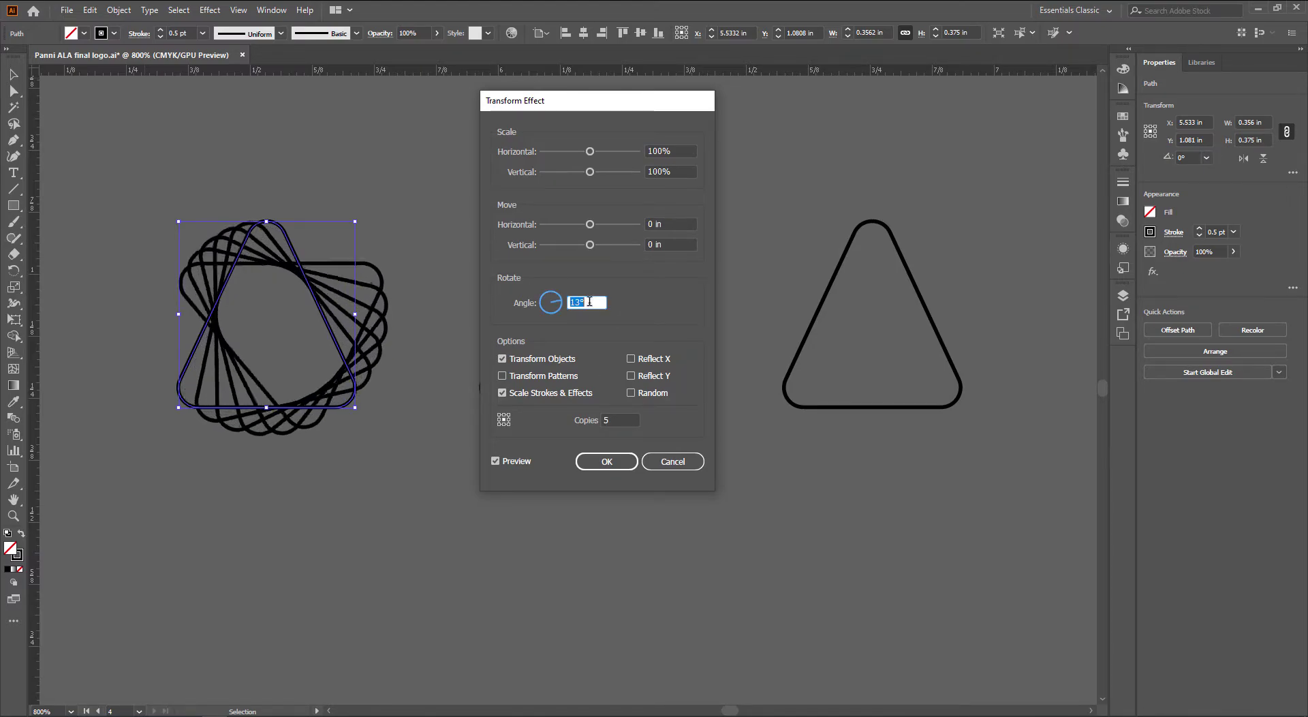
key("Up")
key("Up")
key("Up")
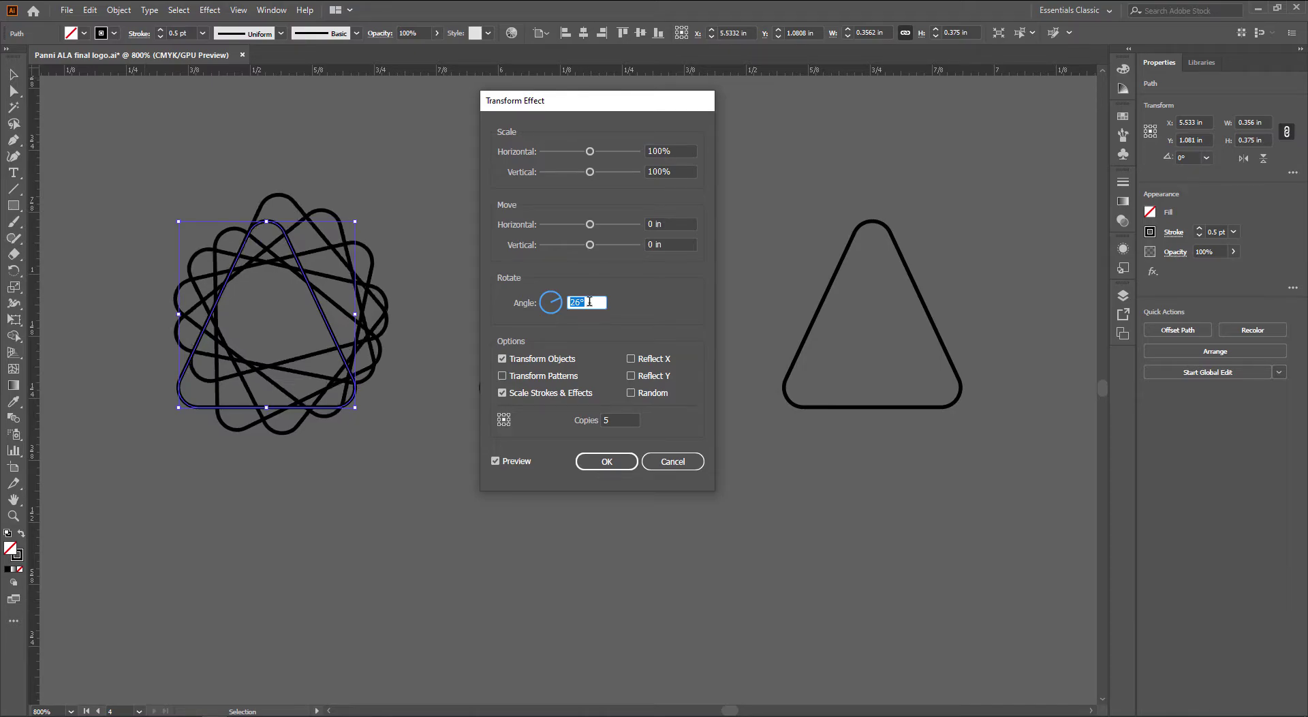
Scale the transform copies to 80% and rotate them -8°, then apply the spiral effect
left_click(676, 151)
key("Down")
key("Down")
key("Down")
key("Down")
key("Down")
key("Down")
key("Down")
key("Down")
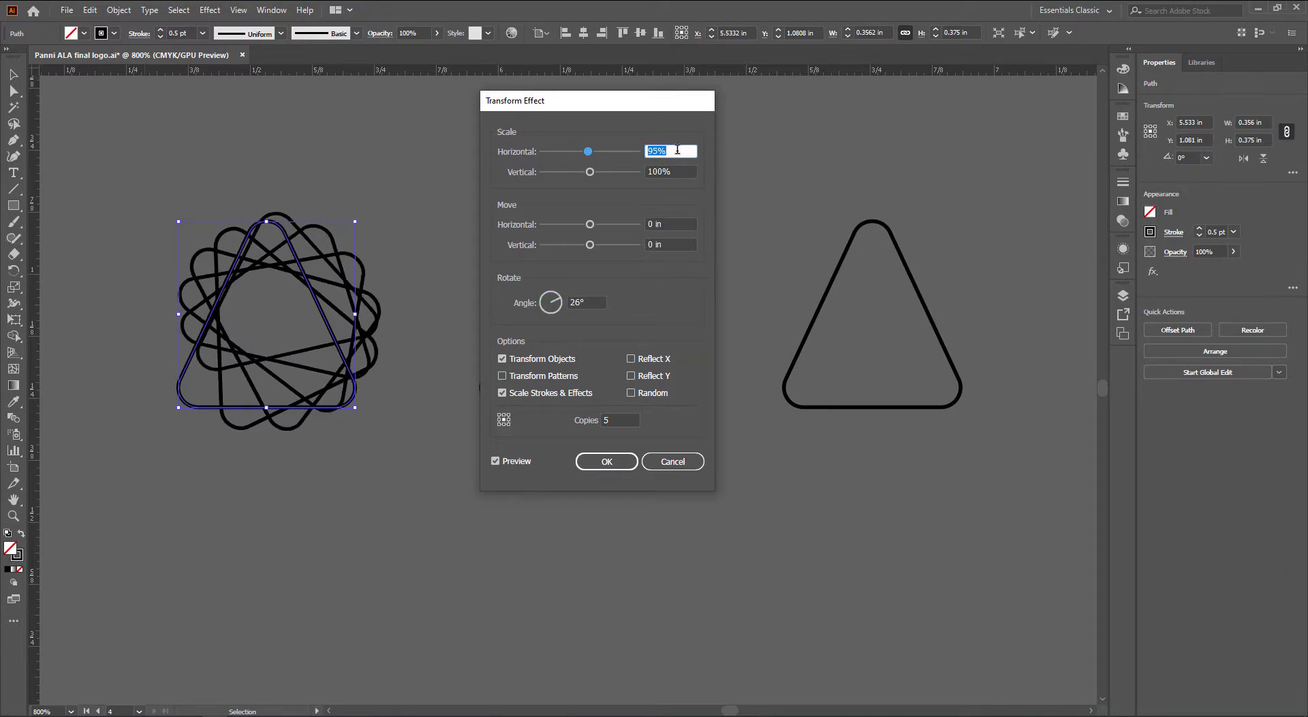
key("Down")
key("Down")
key("Down")
key("Down")
key("Down")
key("Down")
key("Down")
key("Down")
key("Down")
key("Down")
key("Down")
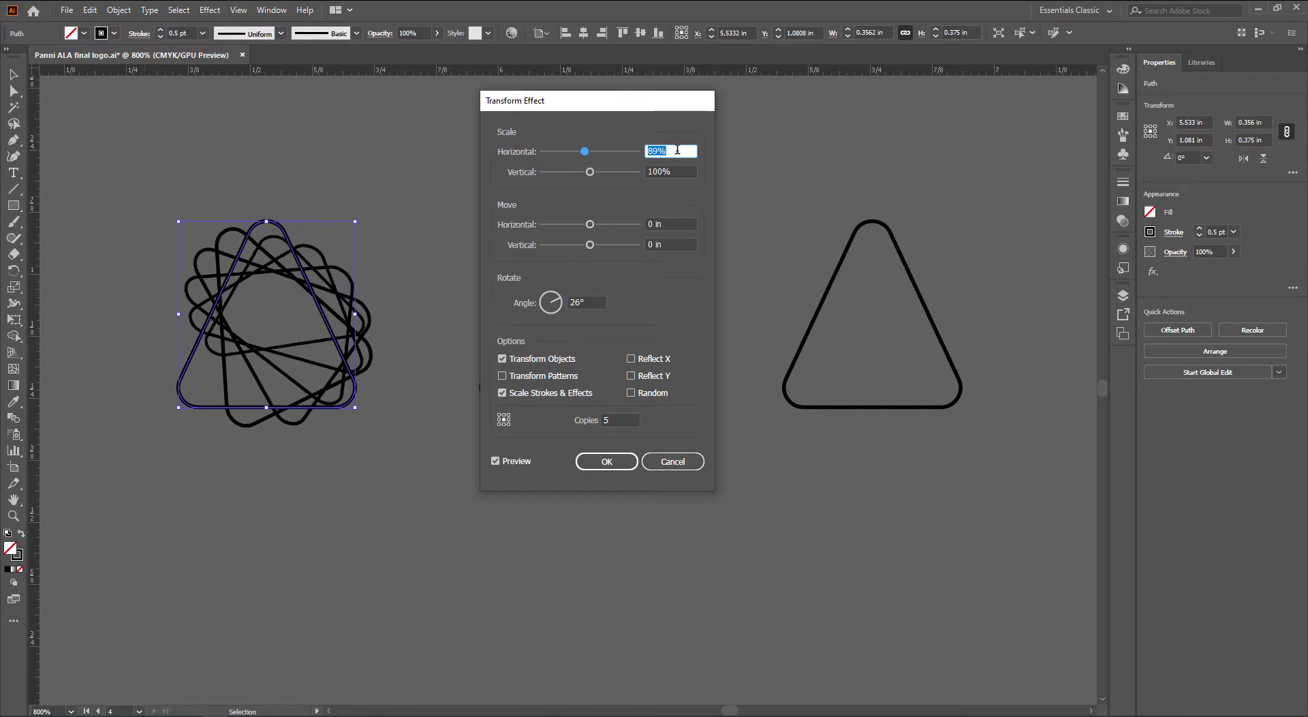
key("Down")
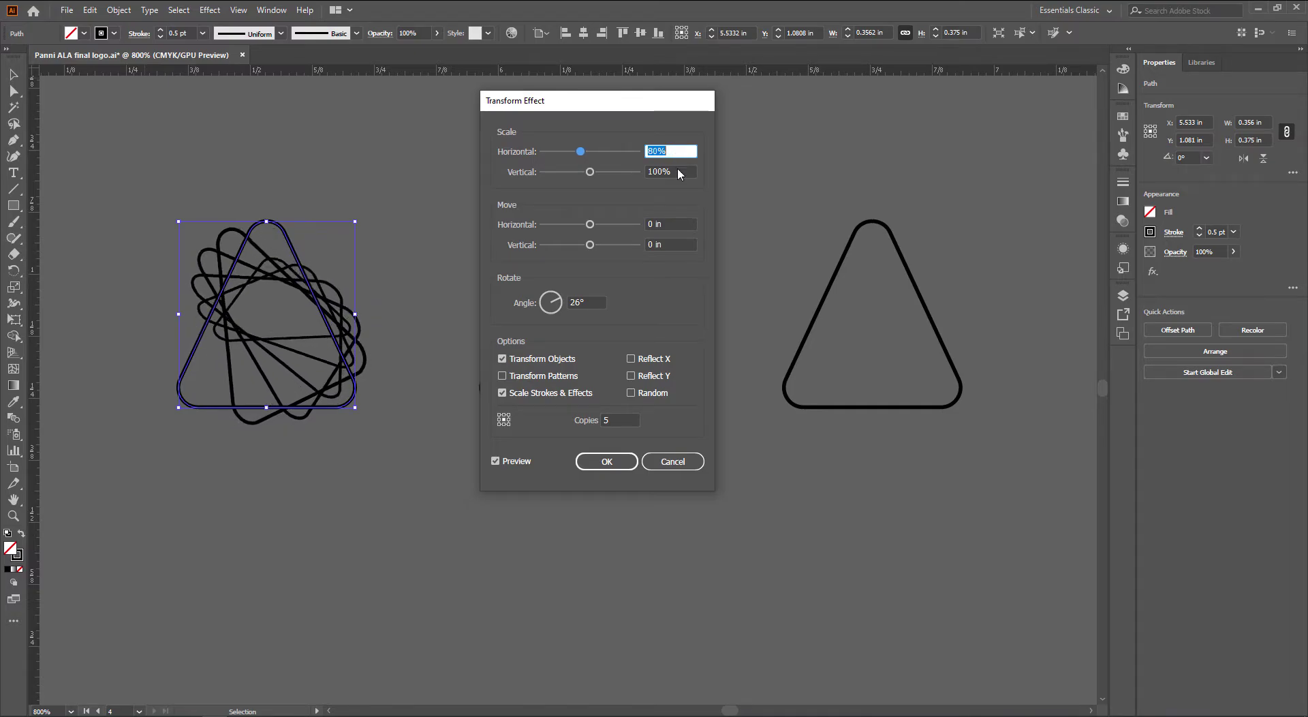
left_click(677, 171)
key("Down")
key("Down")
key("Down")
key("Down")
key("Down")
key("Down")
key("Down")
key("Down")
key("Down")
key("Down")
key("Down")
key("Down")
key("Down")
key("Down")
key("Down")
key("Down")
key("Down")
key("Down")
key("Down")
key("Down")
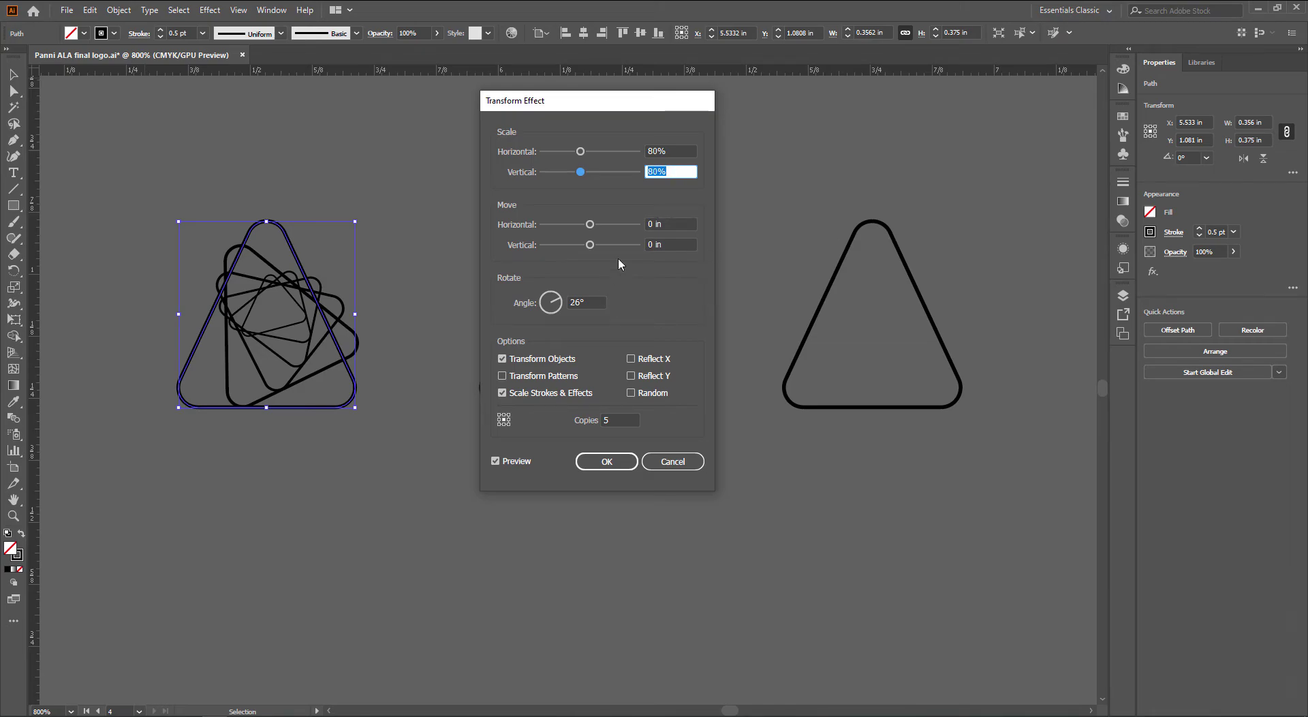
left_click(588, 298)
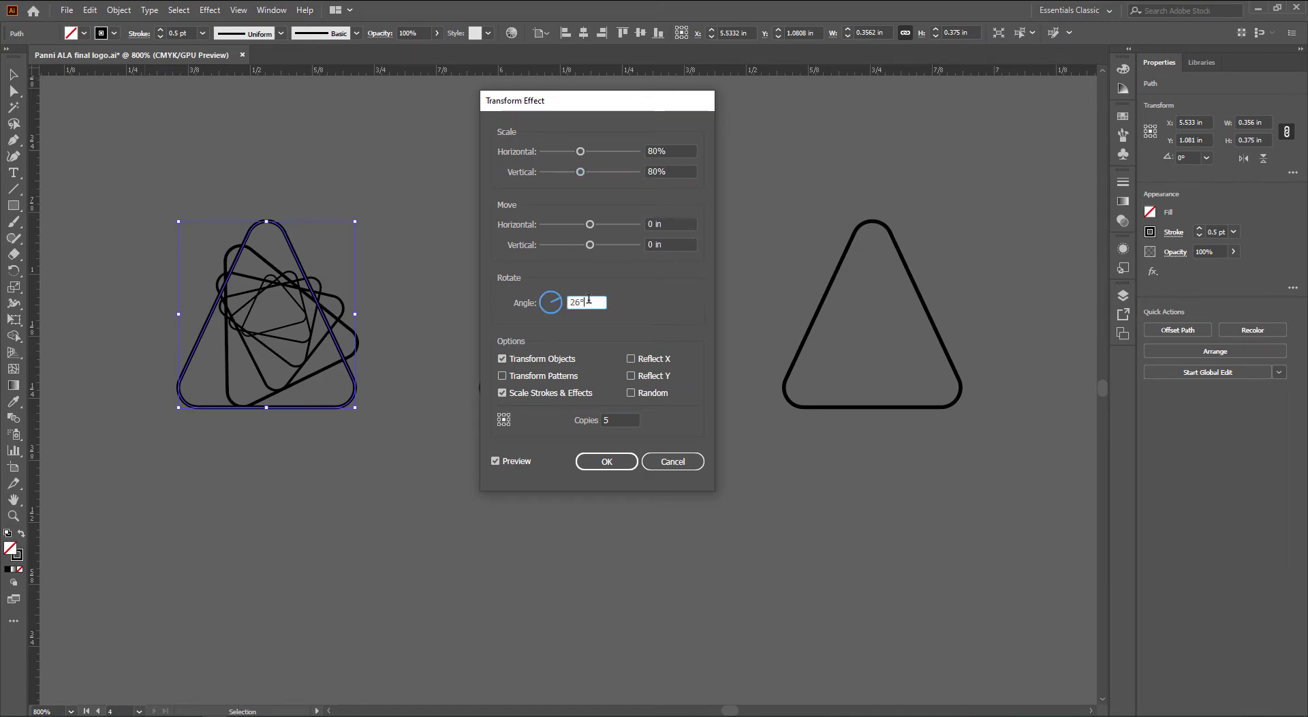
key("Down")
key("Down")
key("Down")
key("Down")
key("Down")
key("Down")
key("Down")
key("Down")
key("Down")
key("Down")
key("Down")
key("Down")
key("Down")
key("Down")
key("Down")
key("Down")
key("Down")
key("Down")
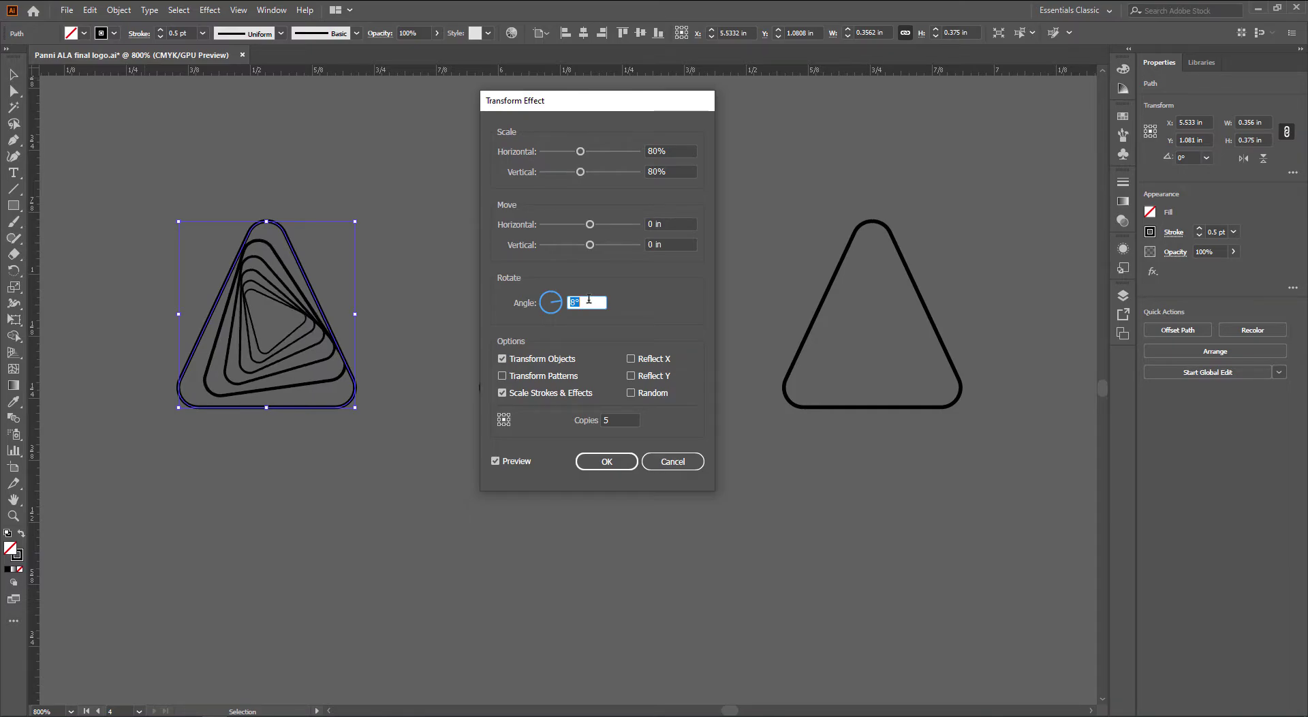
key("Down")
key("Down")
key("Down")
key("Down")
key("Down")
key("Down")
key("Down")
key("Down")
key("Down")
key("Down")
key("Down")
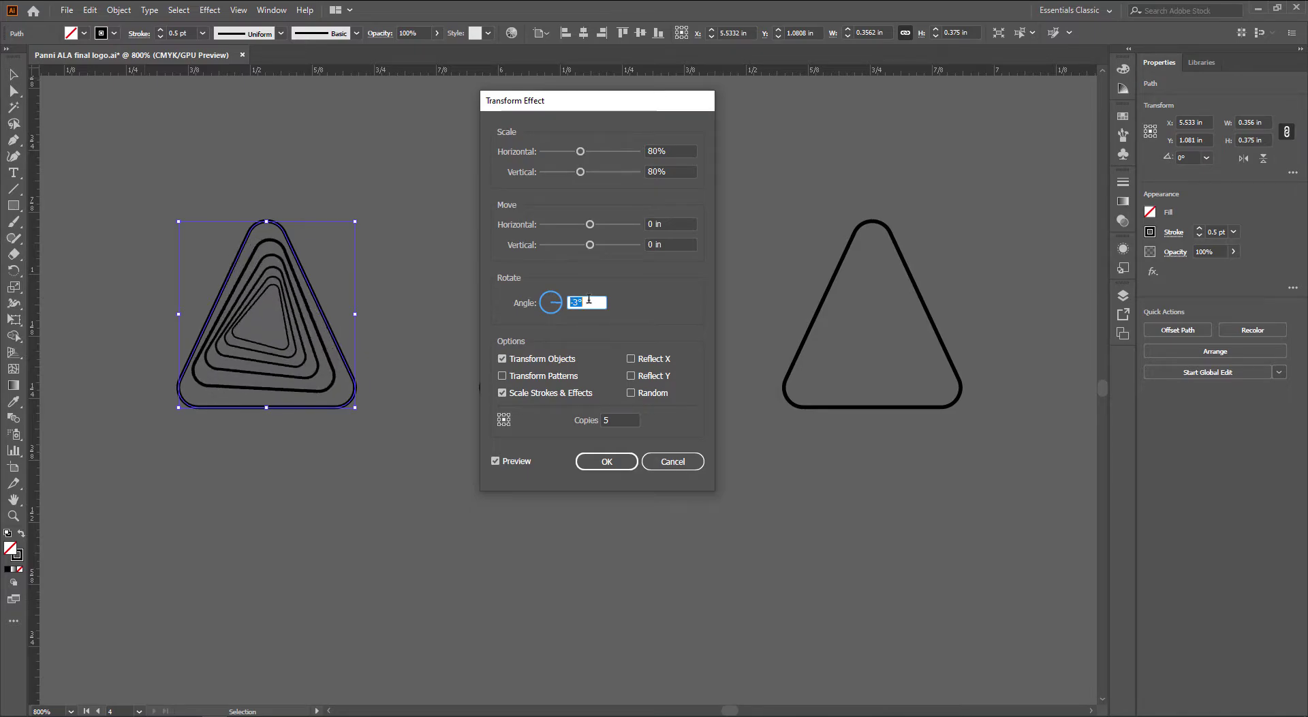
key("Down")
key("Down")
key("Down")
key("Down")
key("Down")
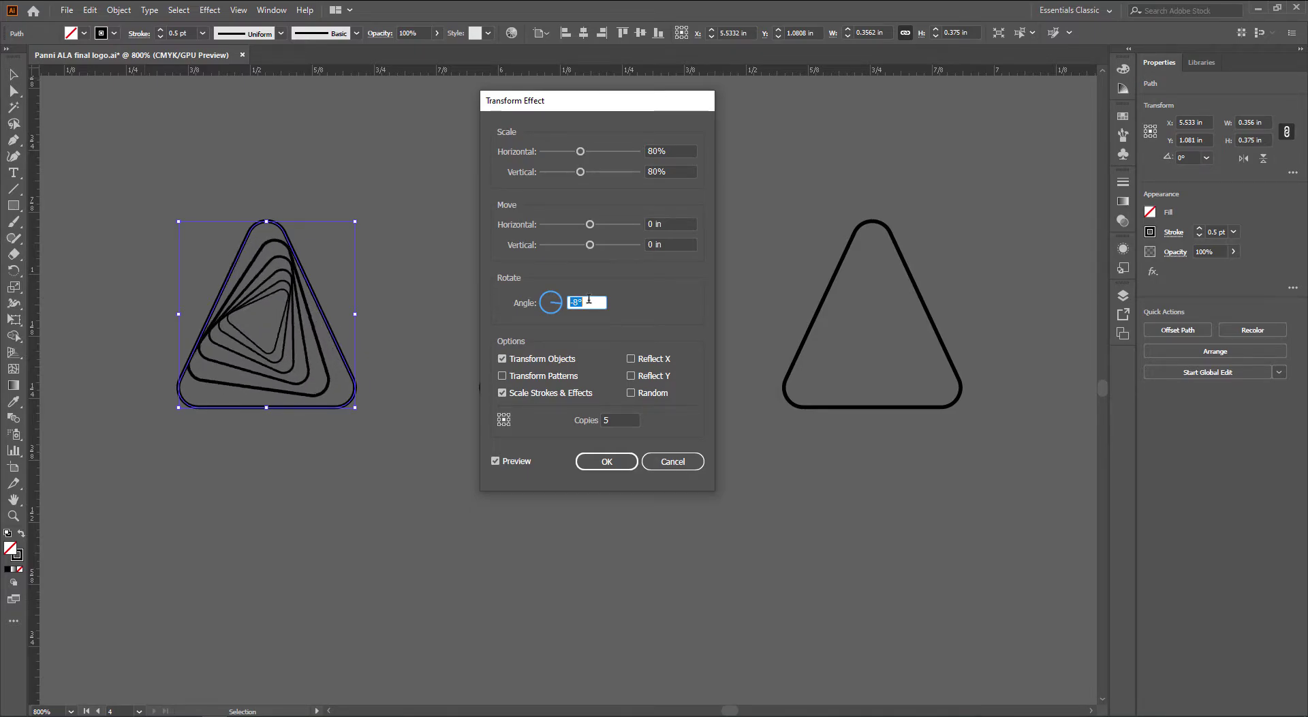
key("Down")
key("Up")
left_click(612, 461)
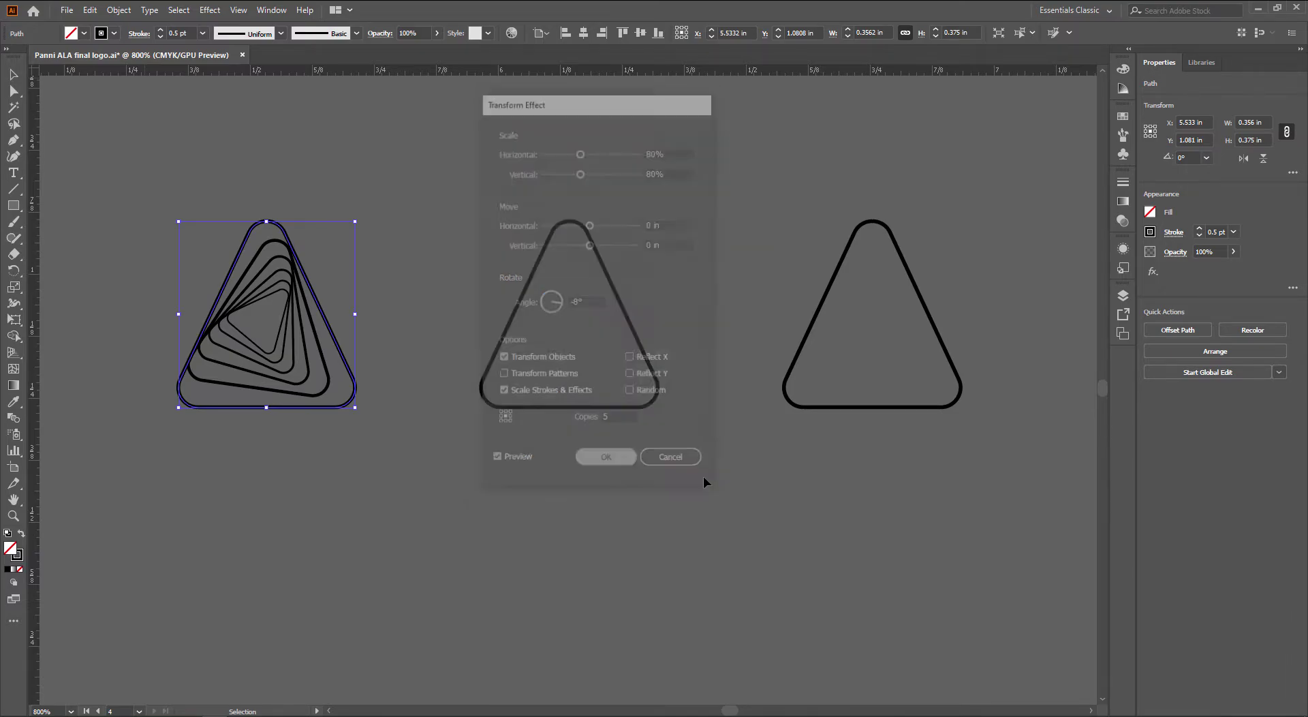
left_click(714, 508)
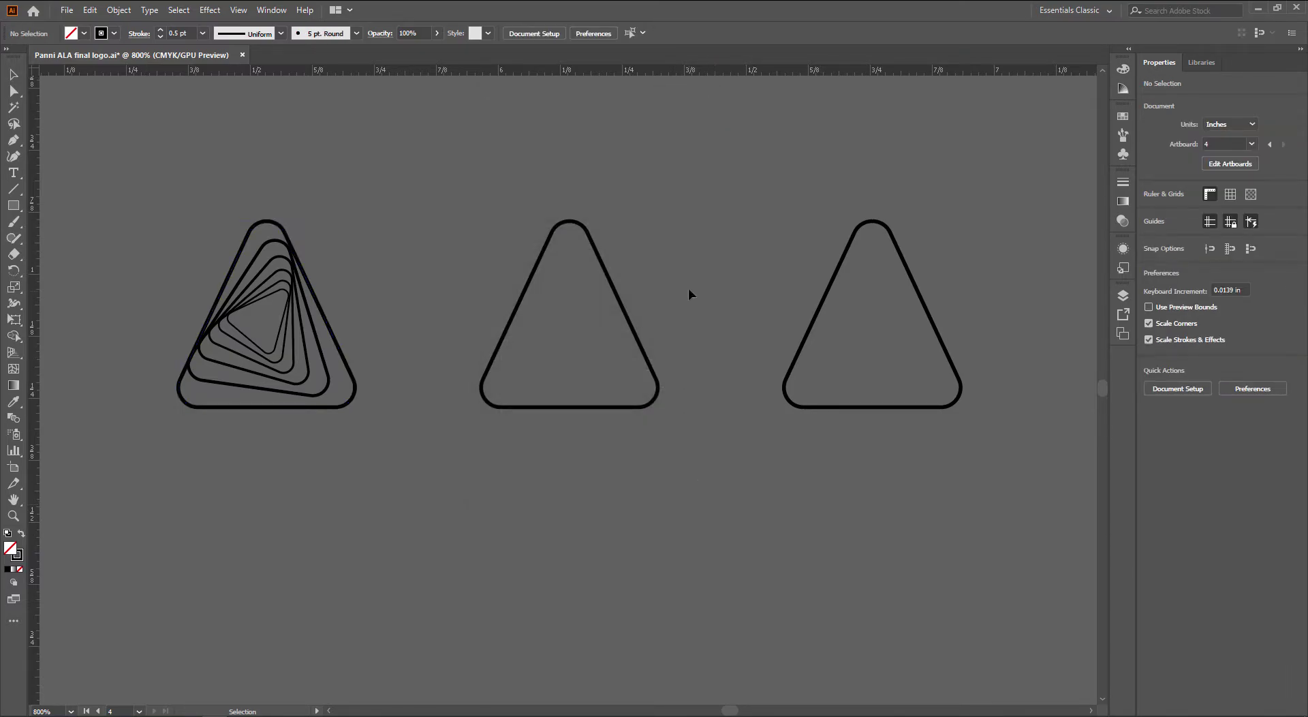
left_click(615, 340)
left_click(210, 10)
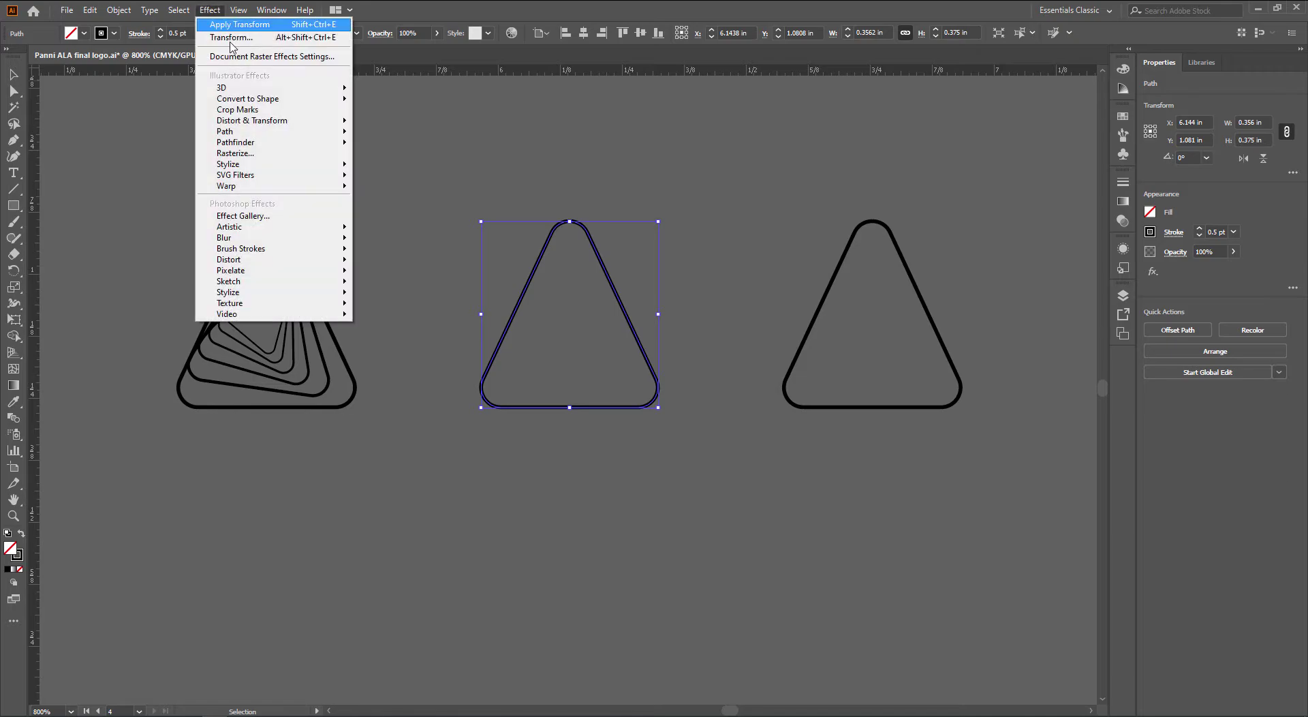
left_click(237, 110)
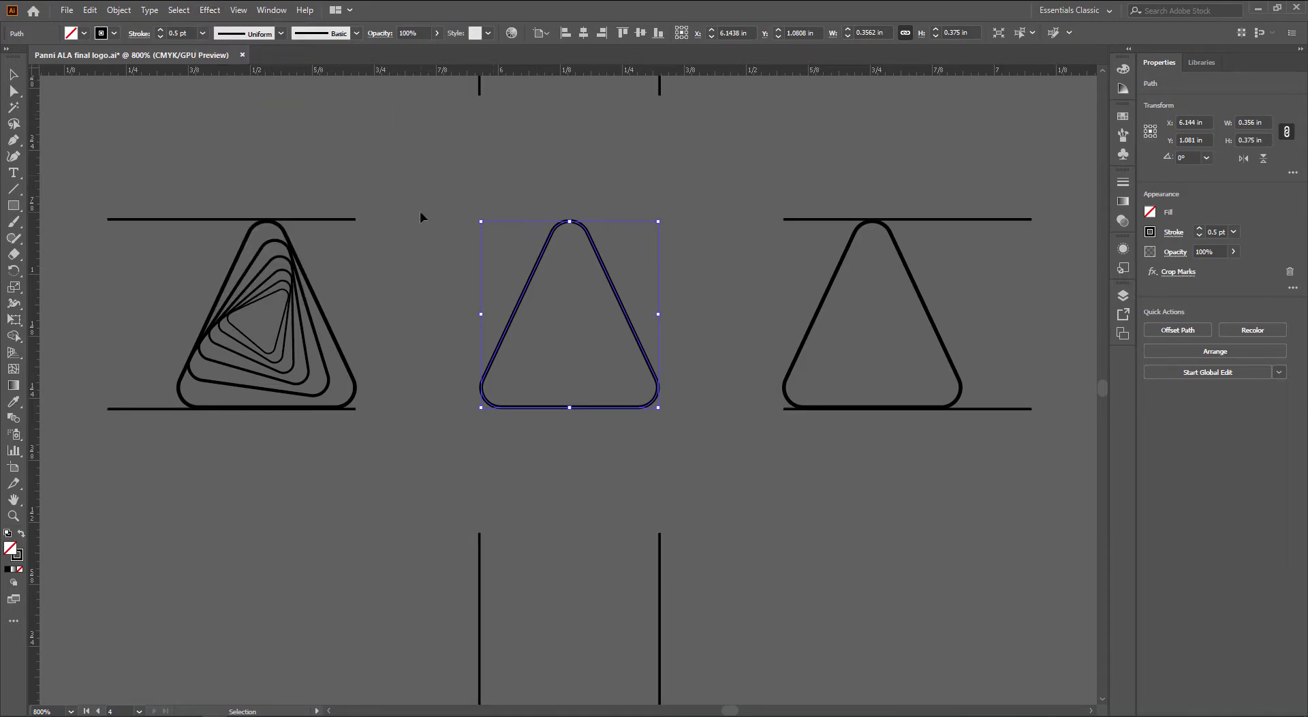
left_click(209, 10)
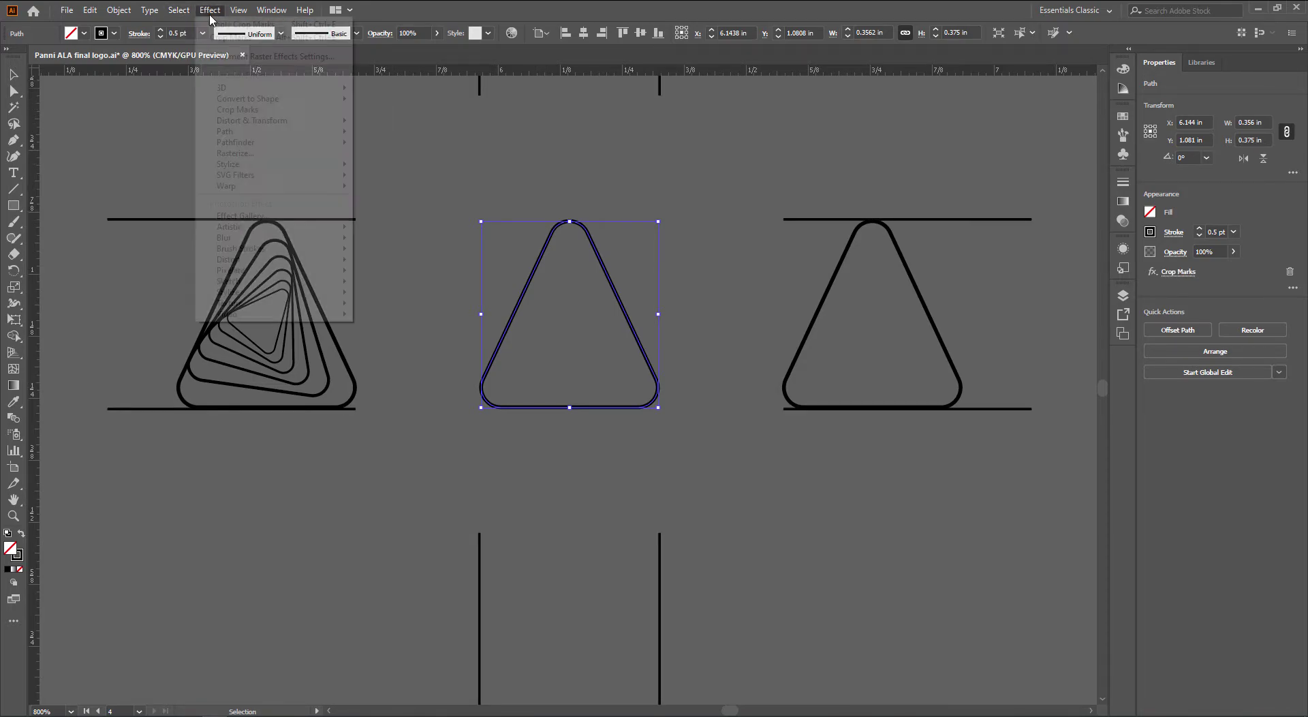
left_click(269, 112)
left_click(775, 394)
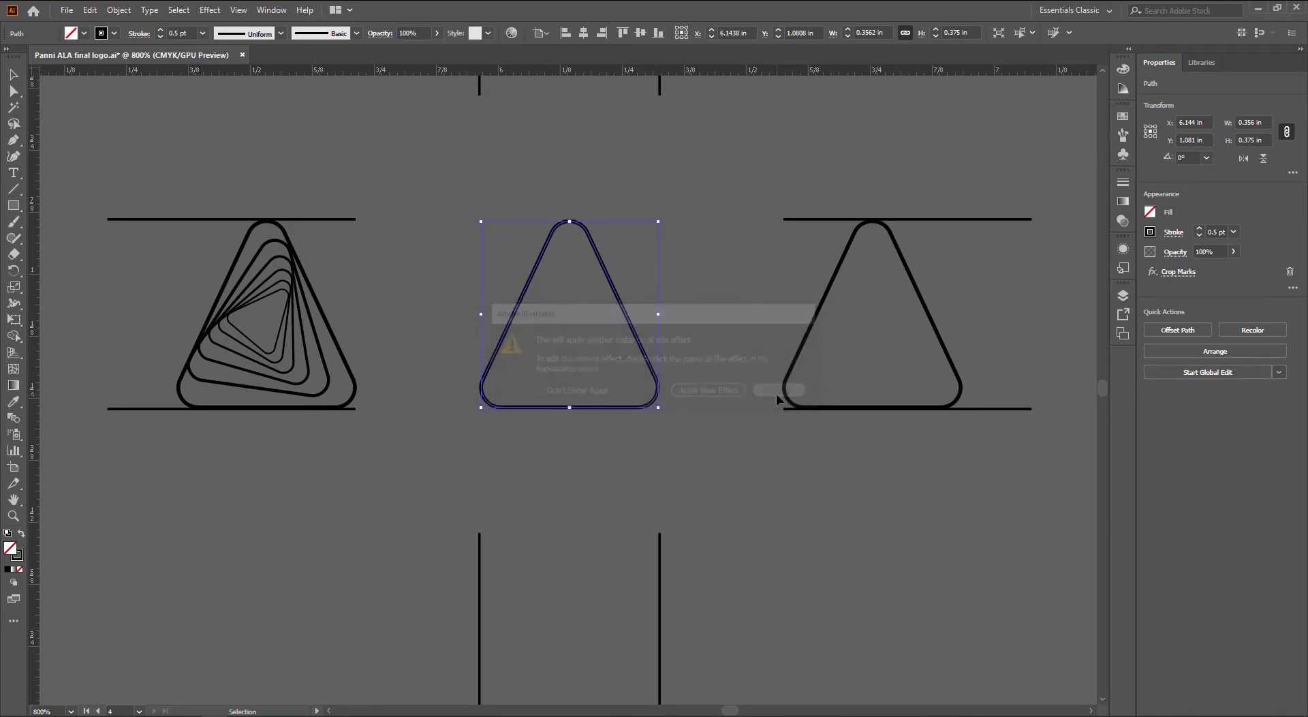
key("ctrl+z")
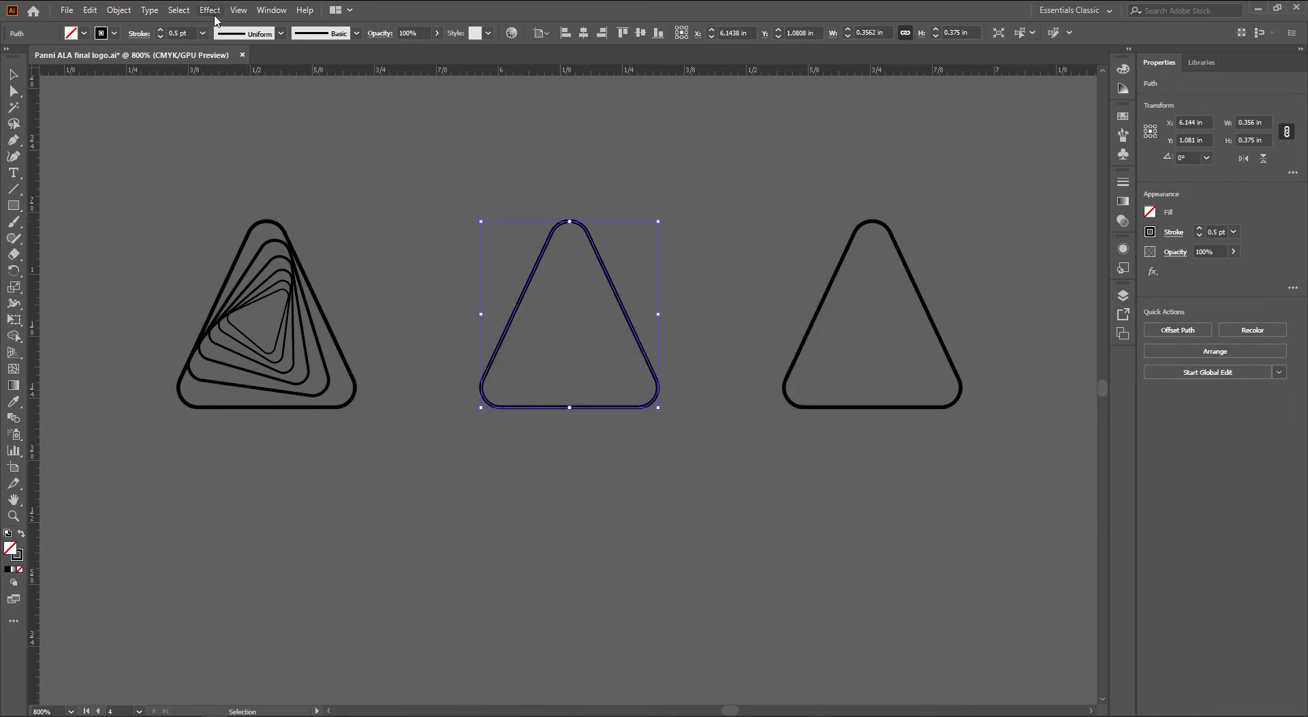
Add a previewed Transform effect to the middle triangle with 75% horizontal scale
left_click(209, 9)
mouse_move(255, 122)
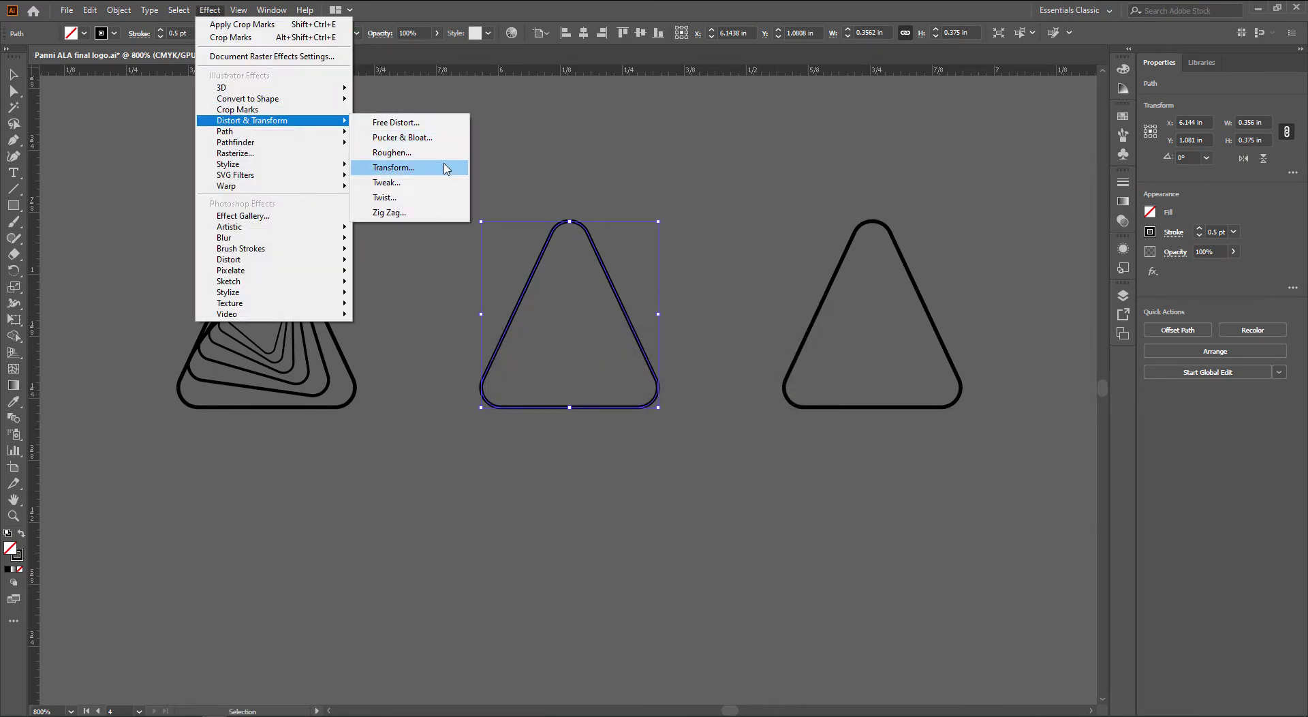
left_click(444, 168)
left_click_drag(584, 109, 250, 127)
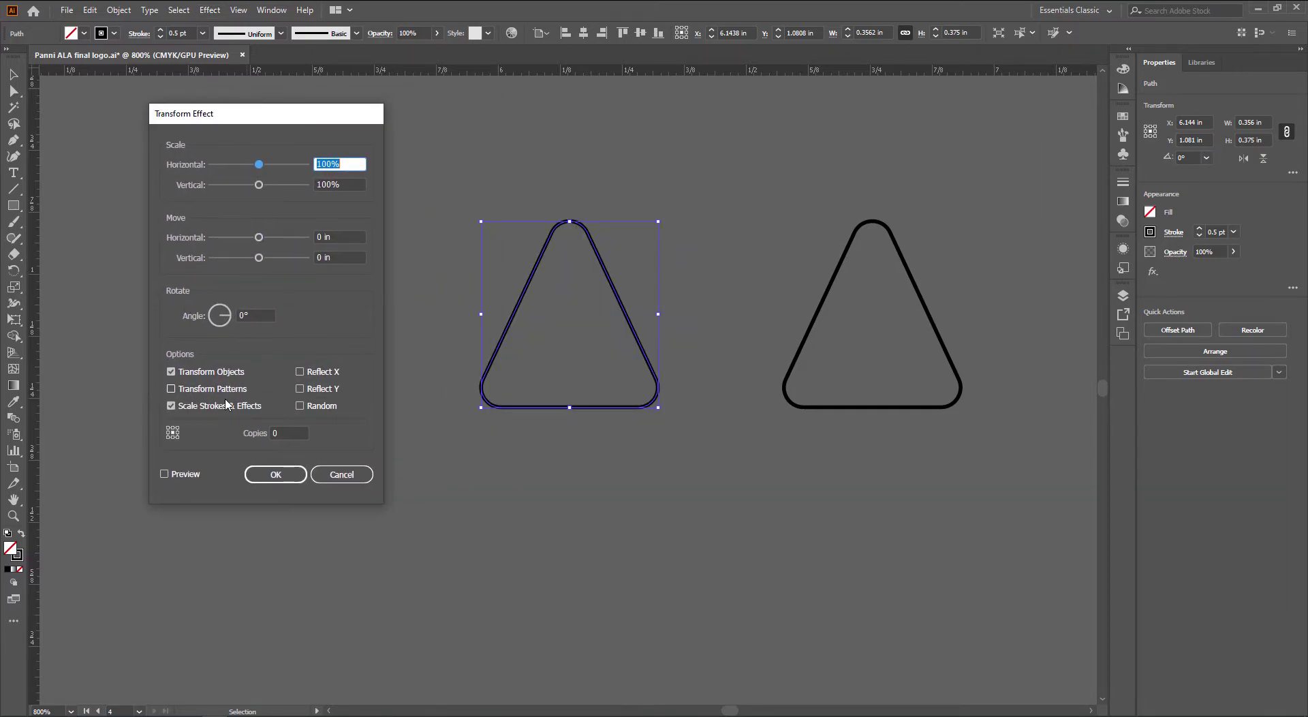
left_click(191, 475)
left_click(291, 434)
key("Up")
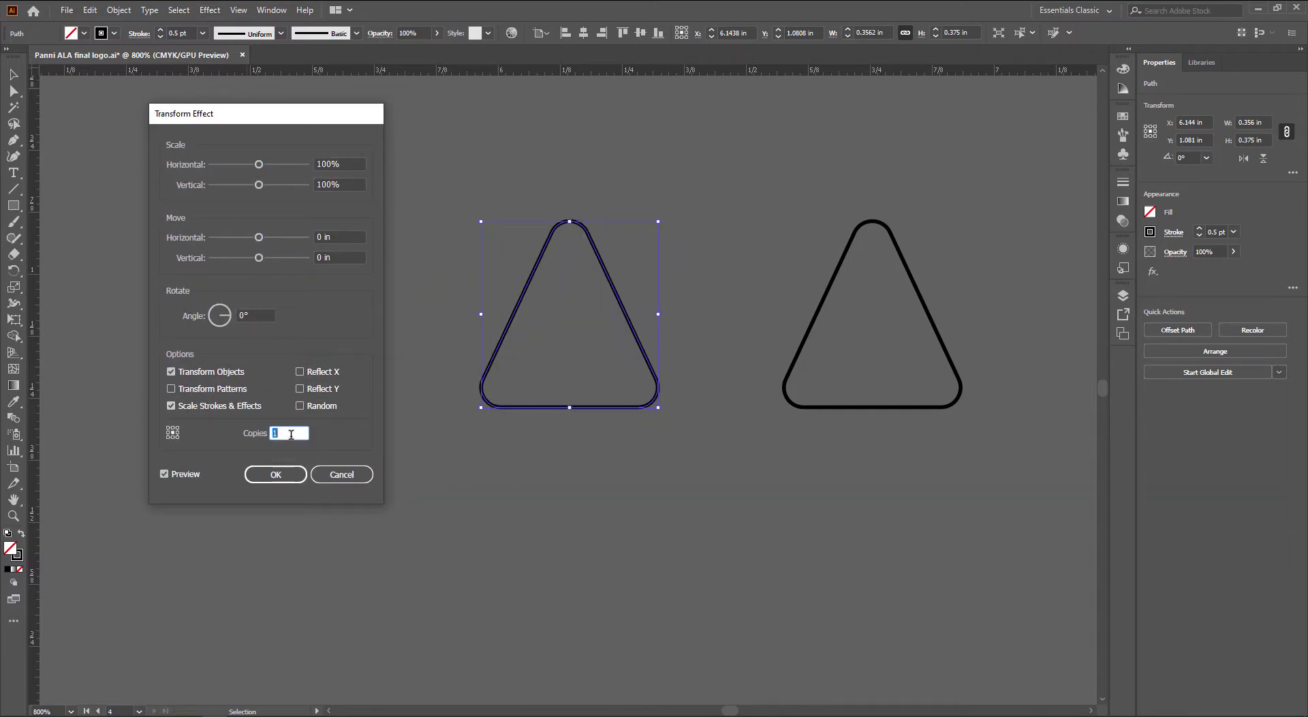
left_click(363, 163)
key("Down")
key("Down")
key("Down")
key("Down")
key("Down")
key("Down")
key("Down")
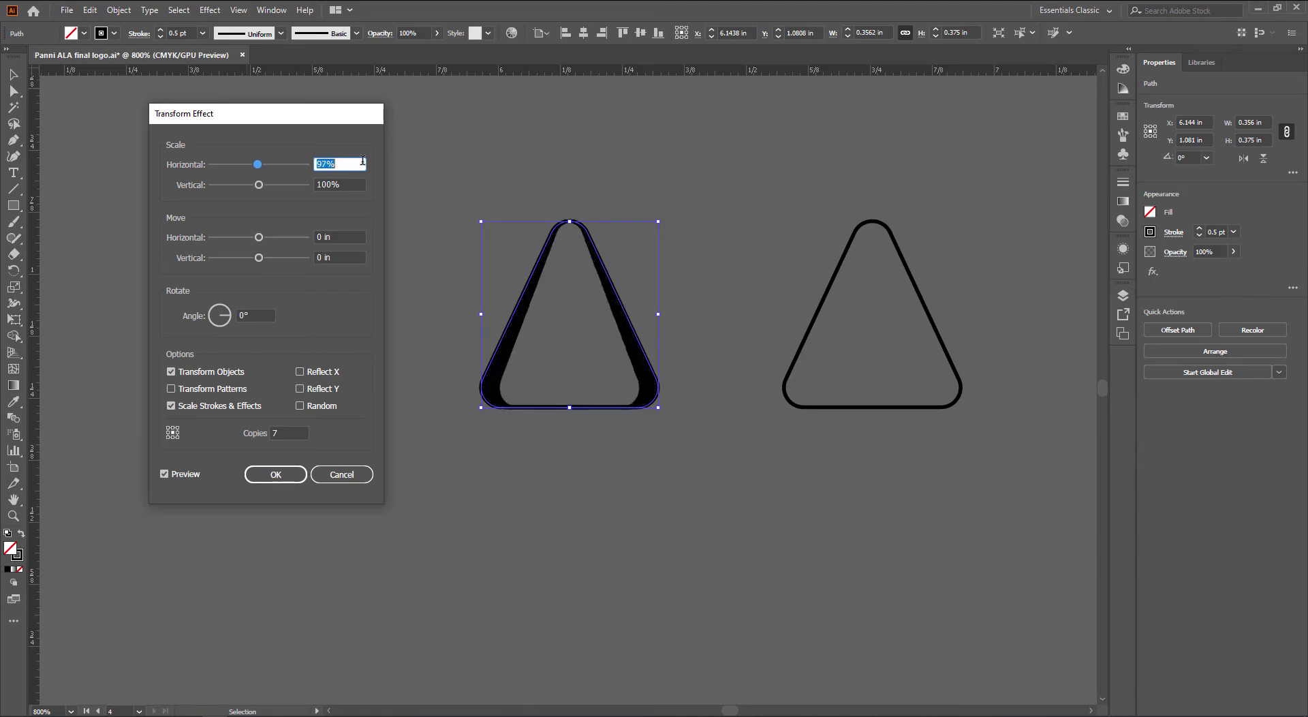
key("Down")
key("Down")
key("Down")
key("Down")
key("Down")
key("Down")
key("Down")
key("Down")
key("Down")
key("Down")
key("Down")
key("Down")
key("Down")
key("Down")
key("Down")
key("Down")
key("Down")
key("Down")
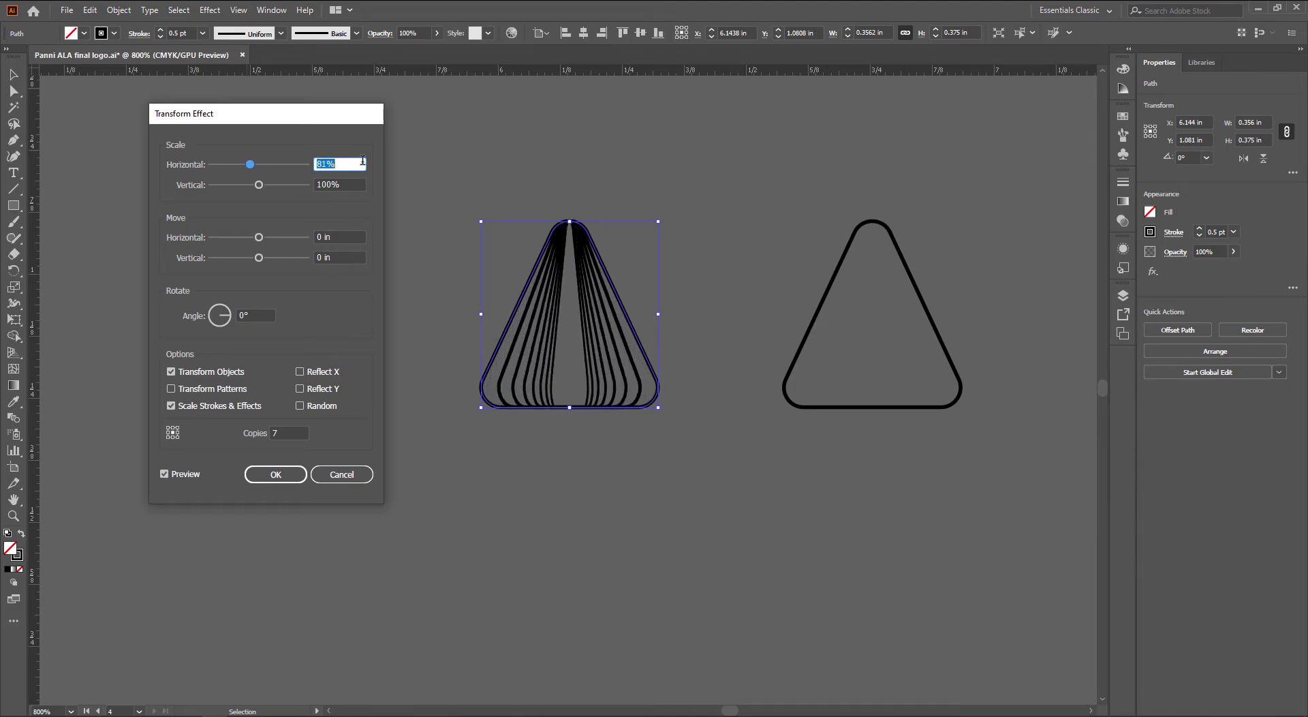
key("Down")
key("Down")
key("Down")
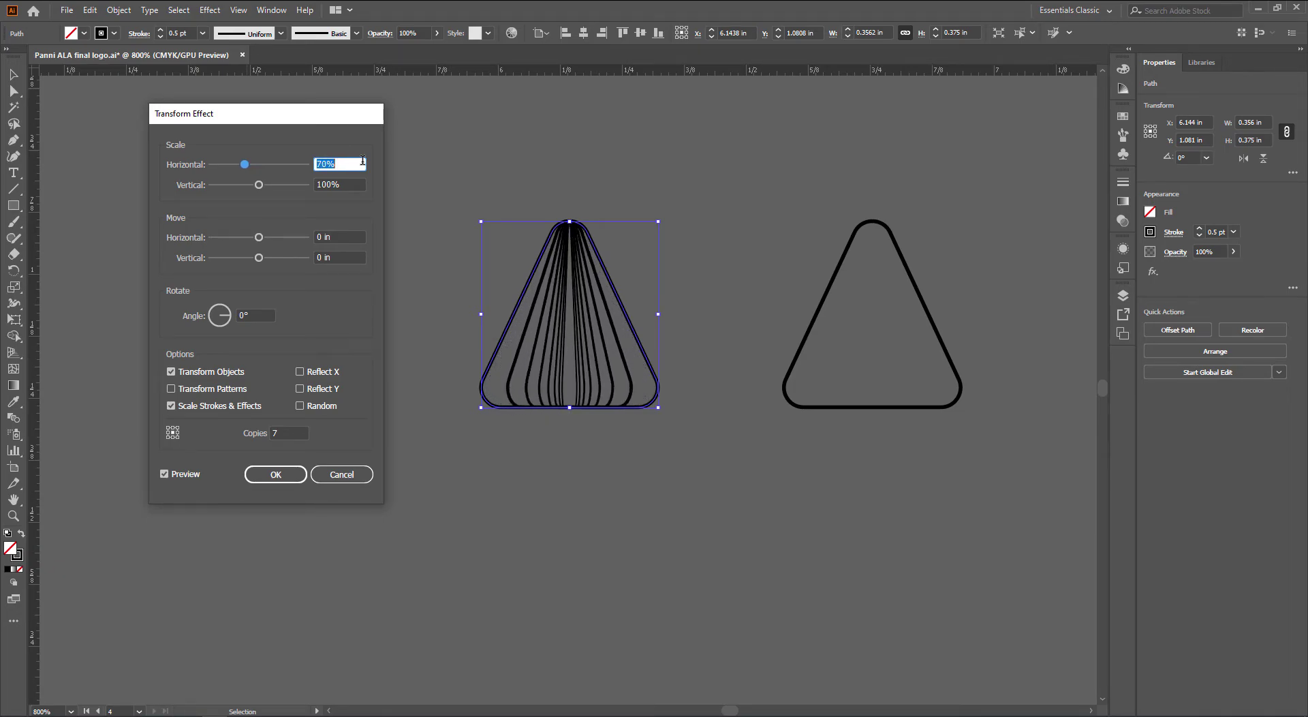
key("Up")
key("Up")
key("Up")
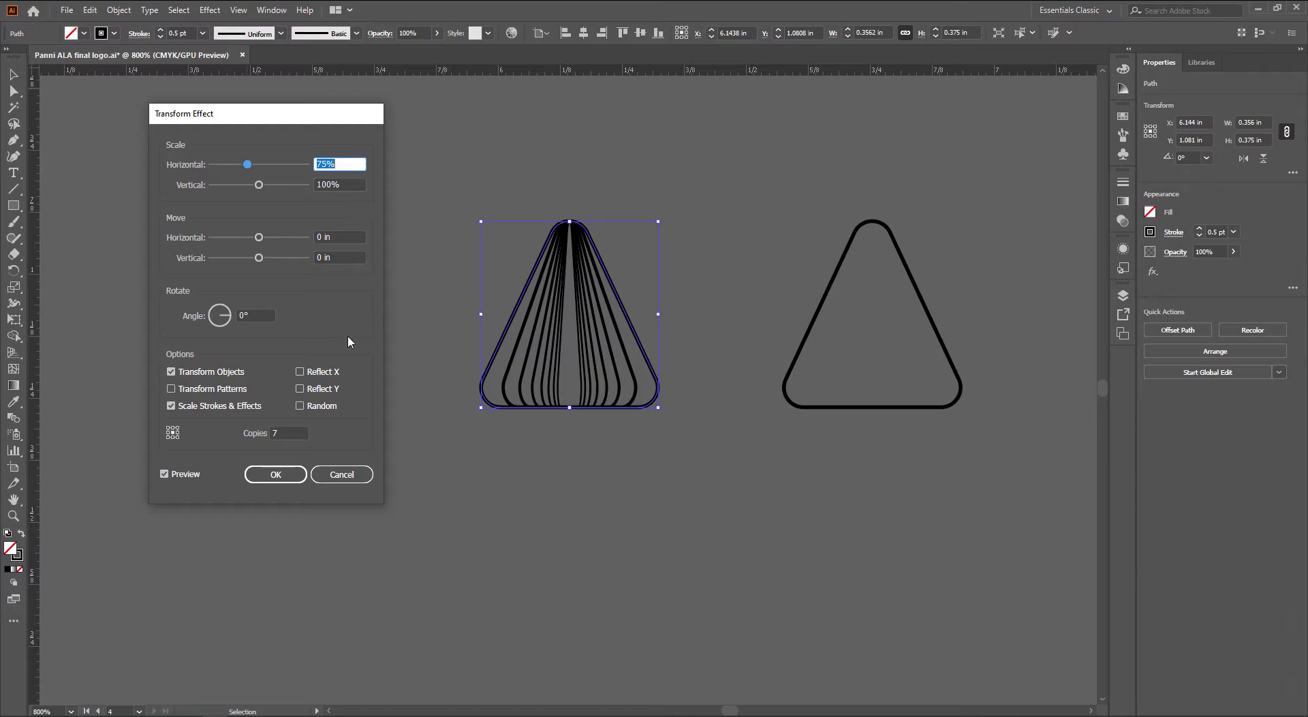
Raise the transform copies to 22 with a 0° angle and apply the effect
left_click(293, 433)
key("Up")
key("Up")
key("Up")
key("Up")
key("Up")
key("Up")
key("Up")
key("Up")
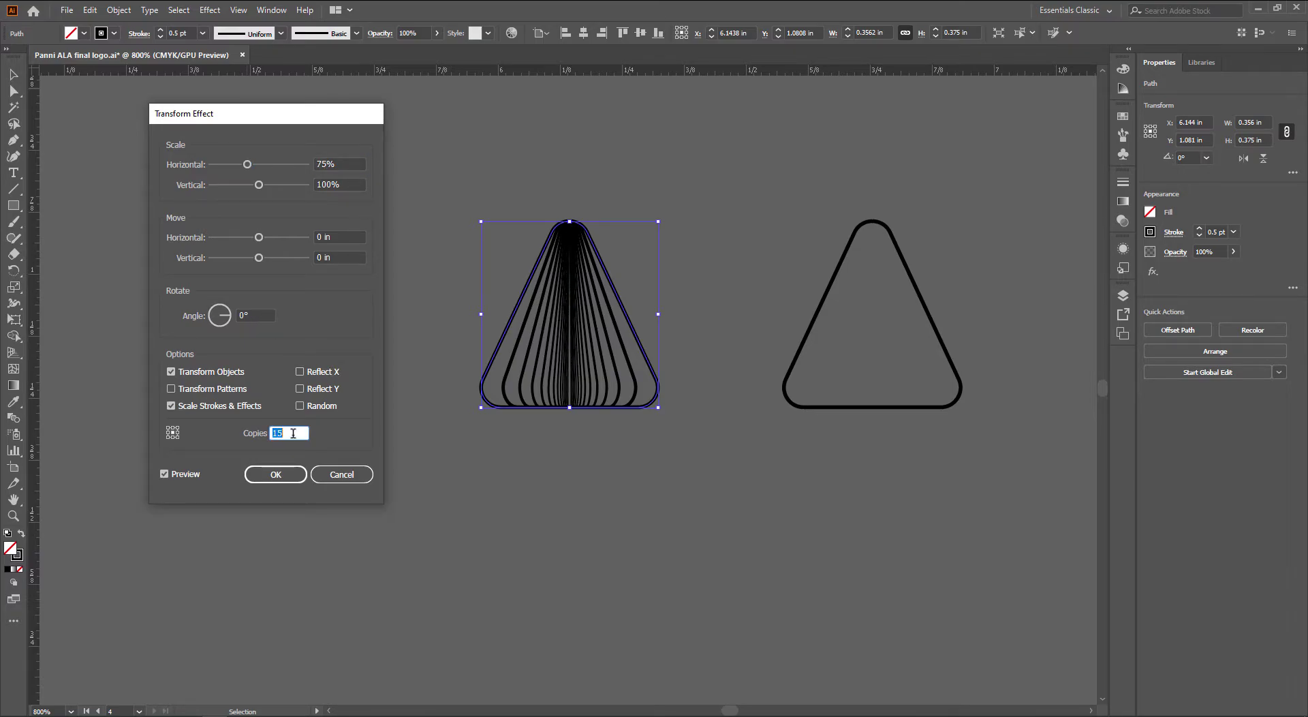
key("Up")
key("Up")
key("Up")
key("Up")
key("Up")
key("Up")
left_click(260, 313)
key("Up")
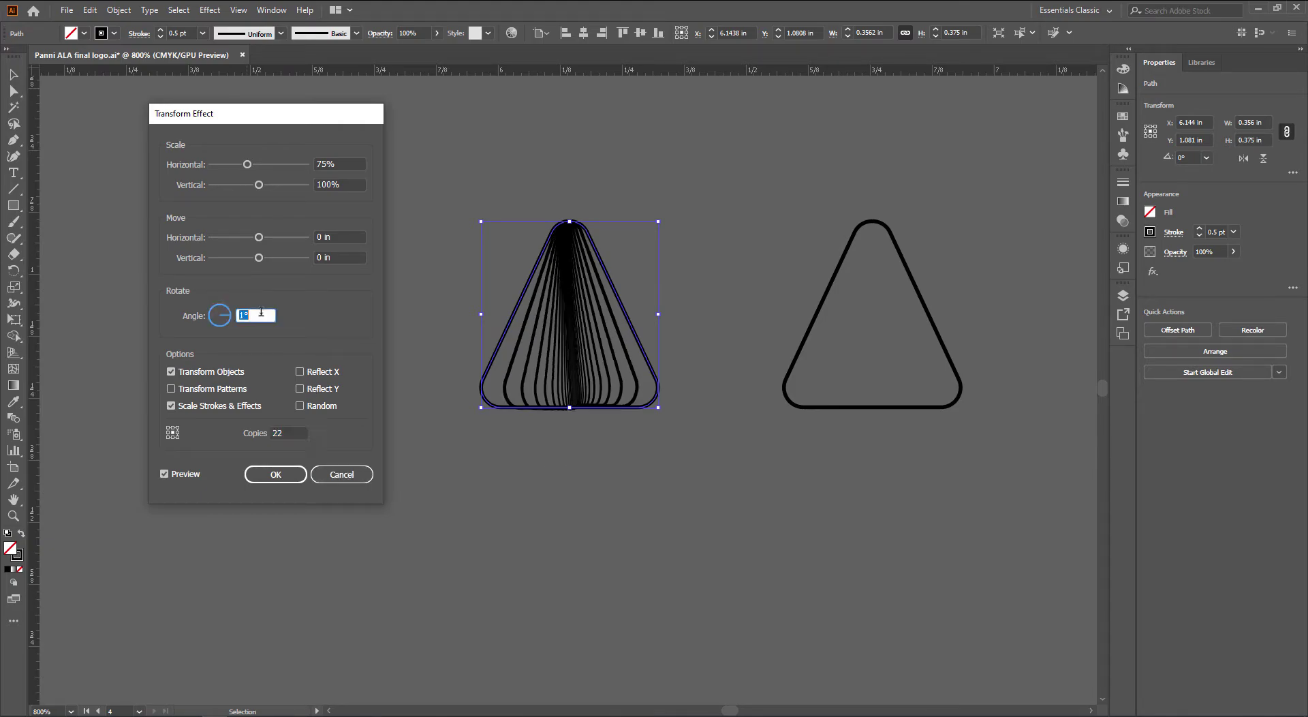
key("Up")
key("Up")
key("Up")
key("Up")
key("Up")
key("Up")
key("Up")
key("Up")
key("Up")
key("Up")
key("Up")
key("Up")
key("Up")
key("Up")
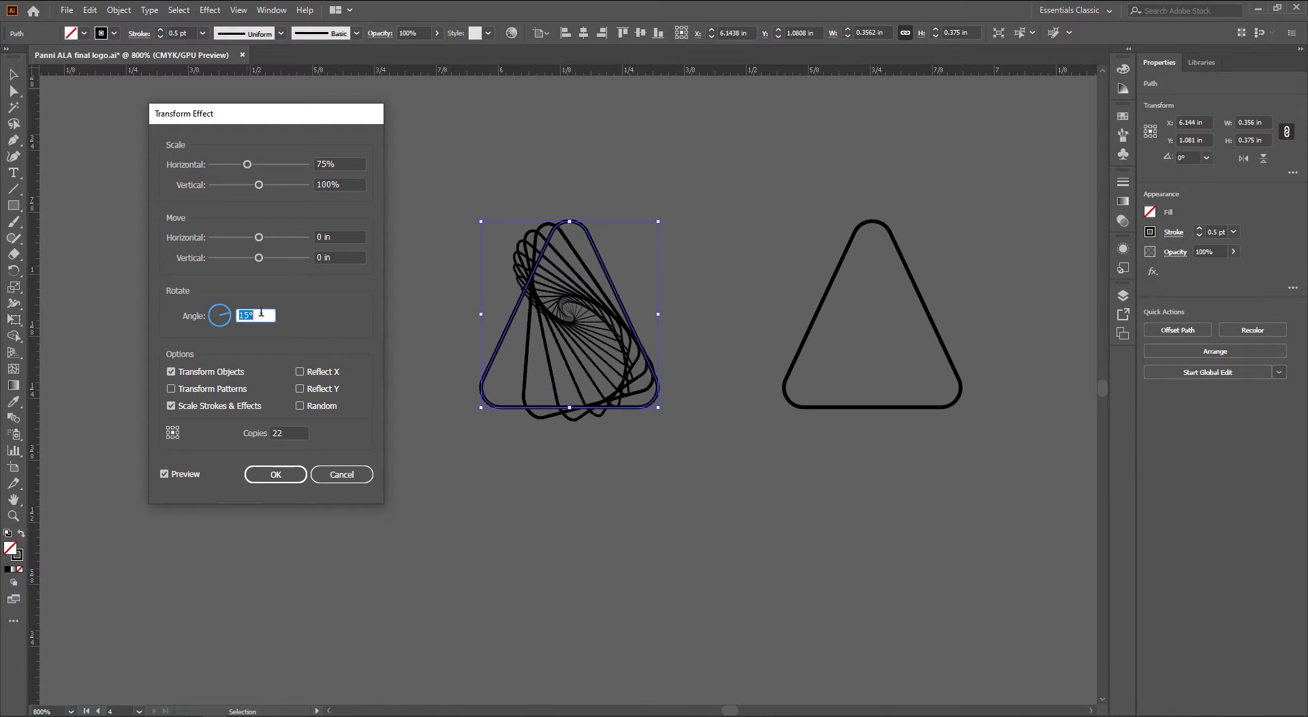
key("Up")
key("Up")
key("Up")
key("Down")
key("Down")
key("Down")
key("Down")
key("Down")
key("Down")
key("Down")
key("Down")
key("Down")
key("Down")
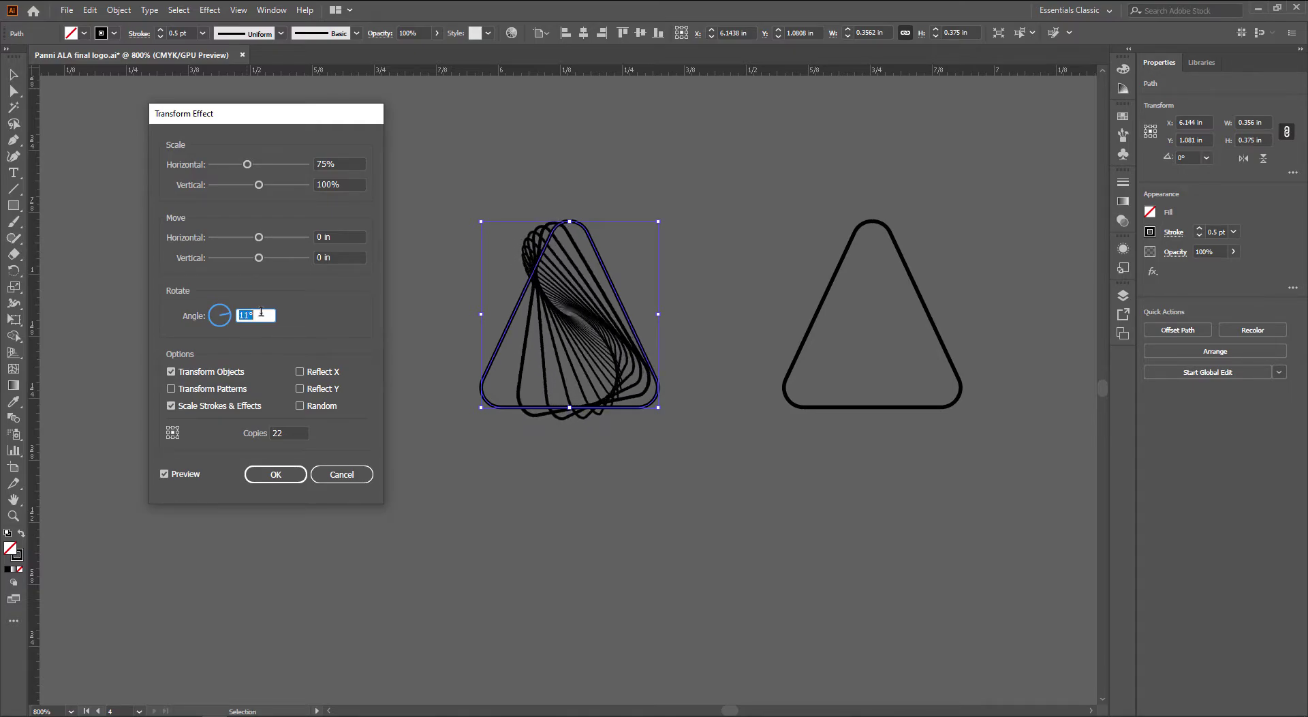
key("Down")
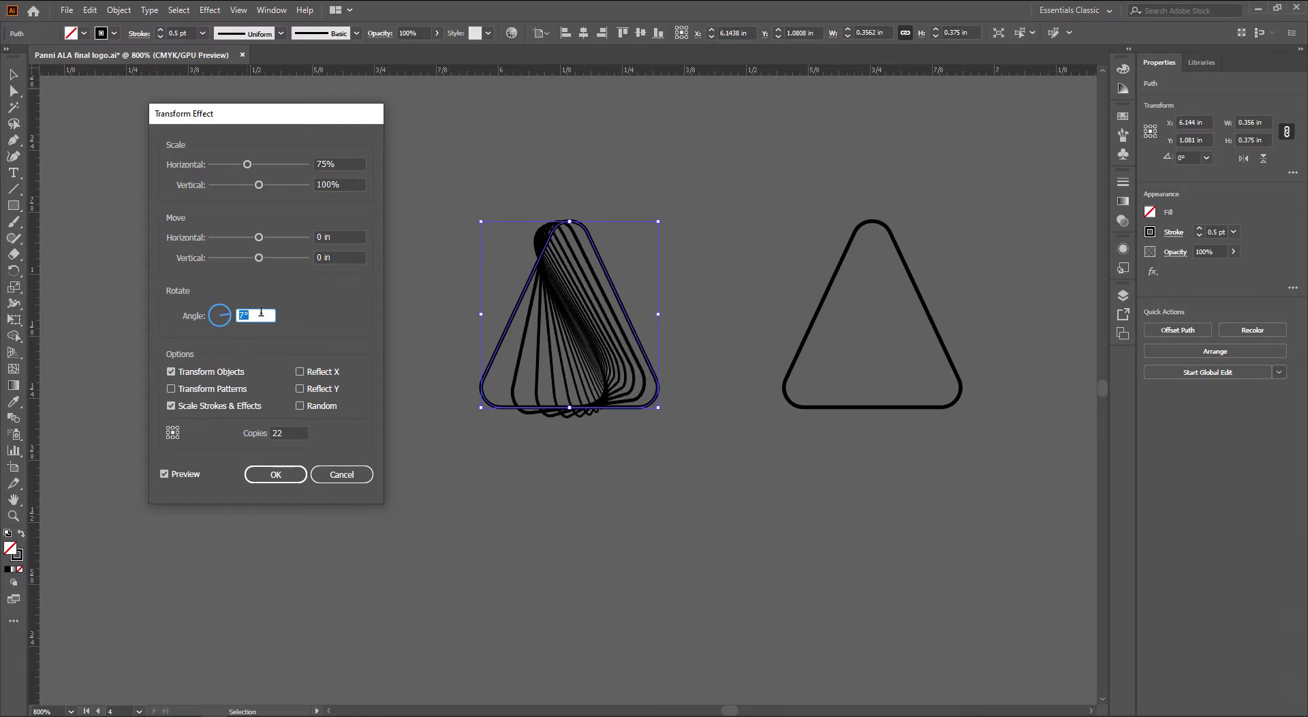
key("Down")
key("Down")
key("Down")
key("Down")
key("Down")
key("Down")
key("Down")
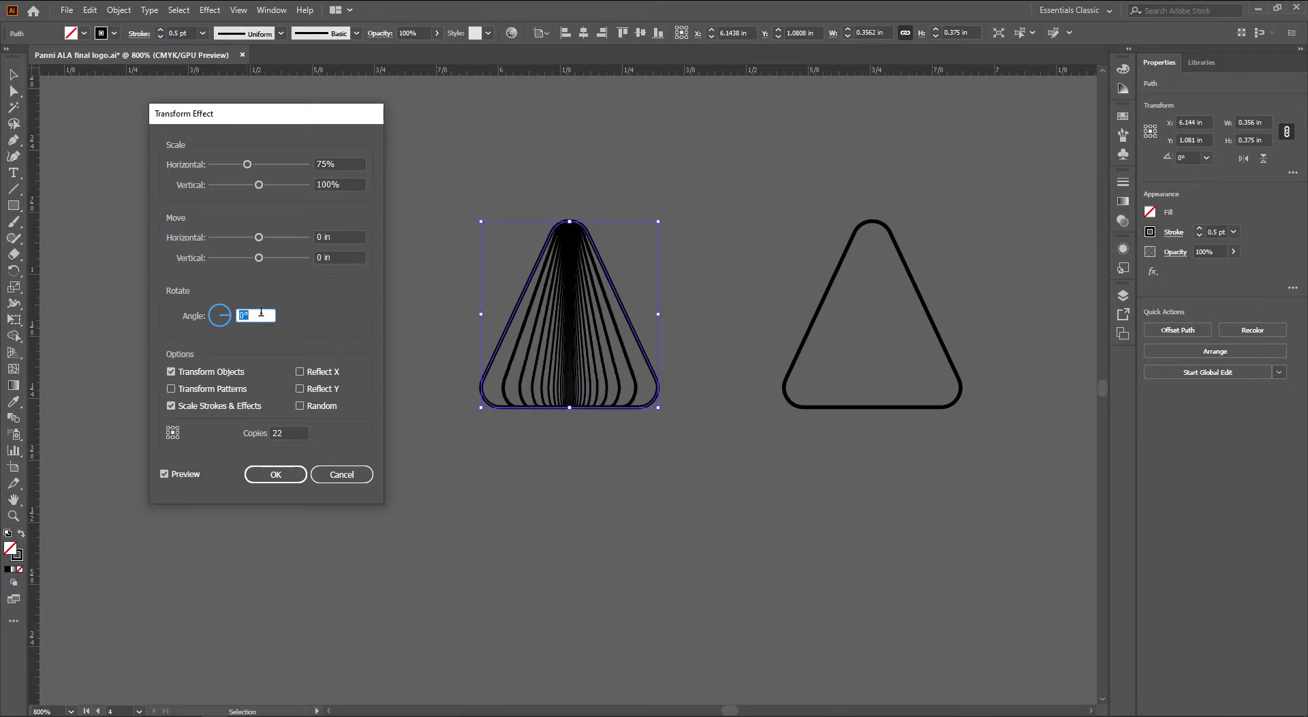
left_click(275, 474)
left_click(848, 407)
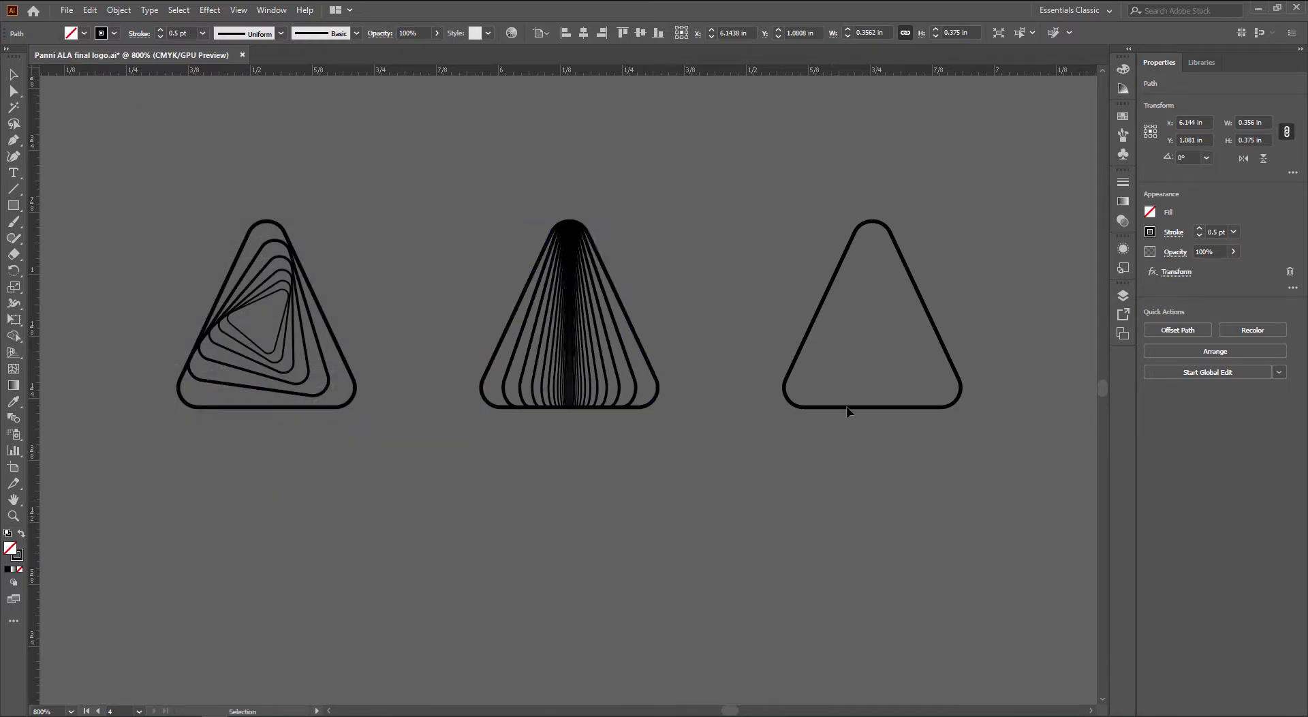
Give the right triangle a Transform effect with 11 copies scaled 80% horizontally and vertically
left_click(210, 9)
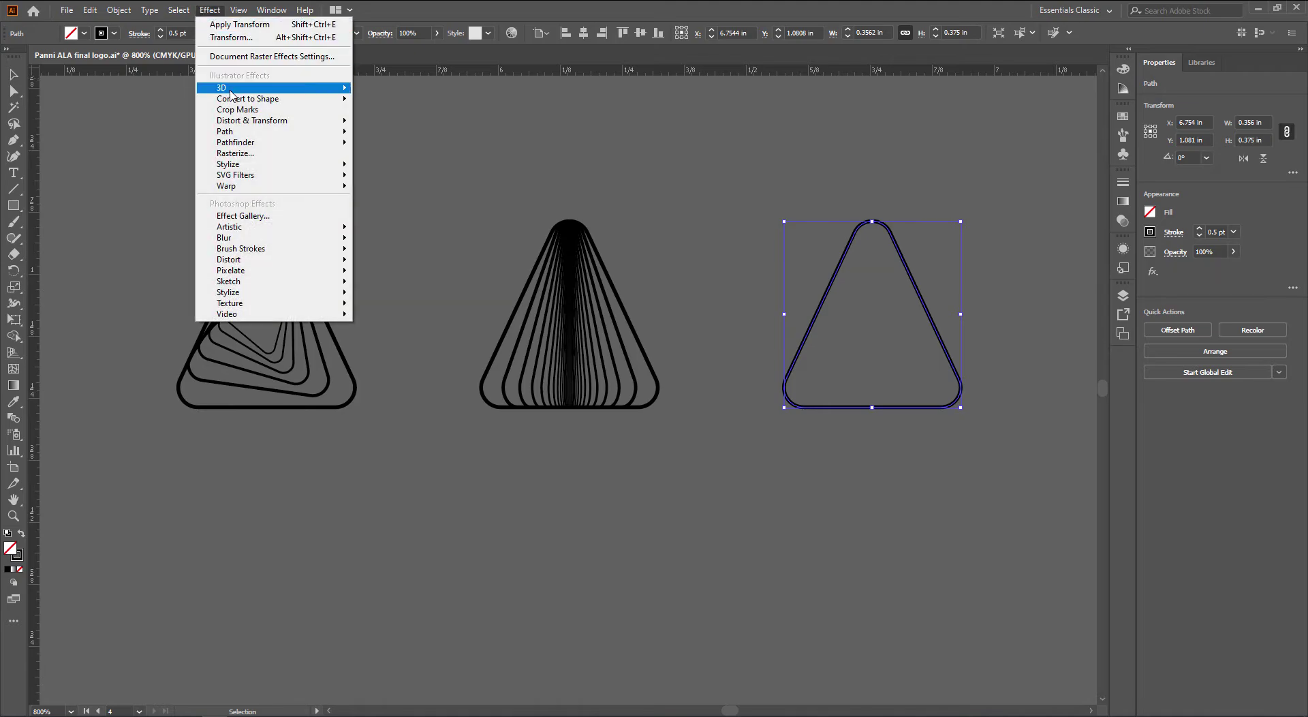
mouse_move(241, 121)
left_click(408, 166)
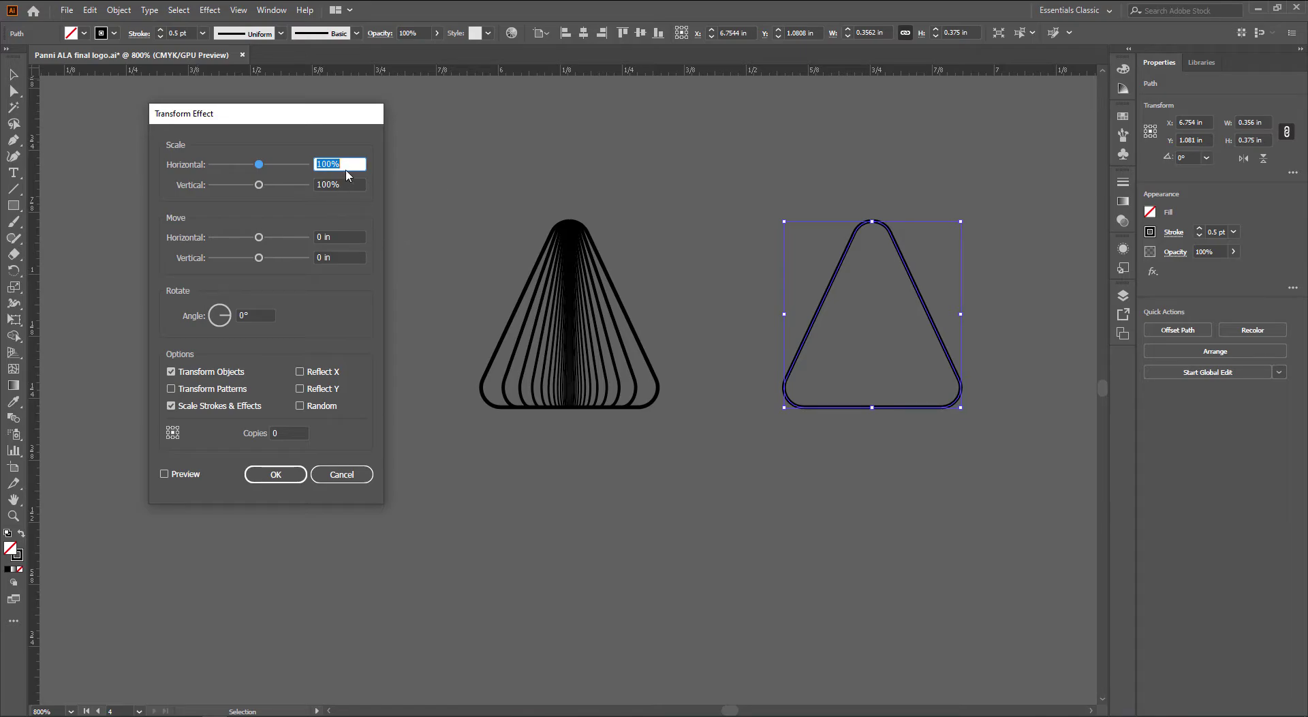
left_click(287, 434)
type("11")
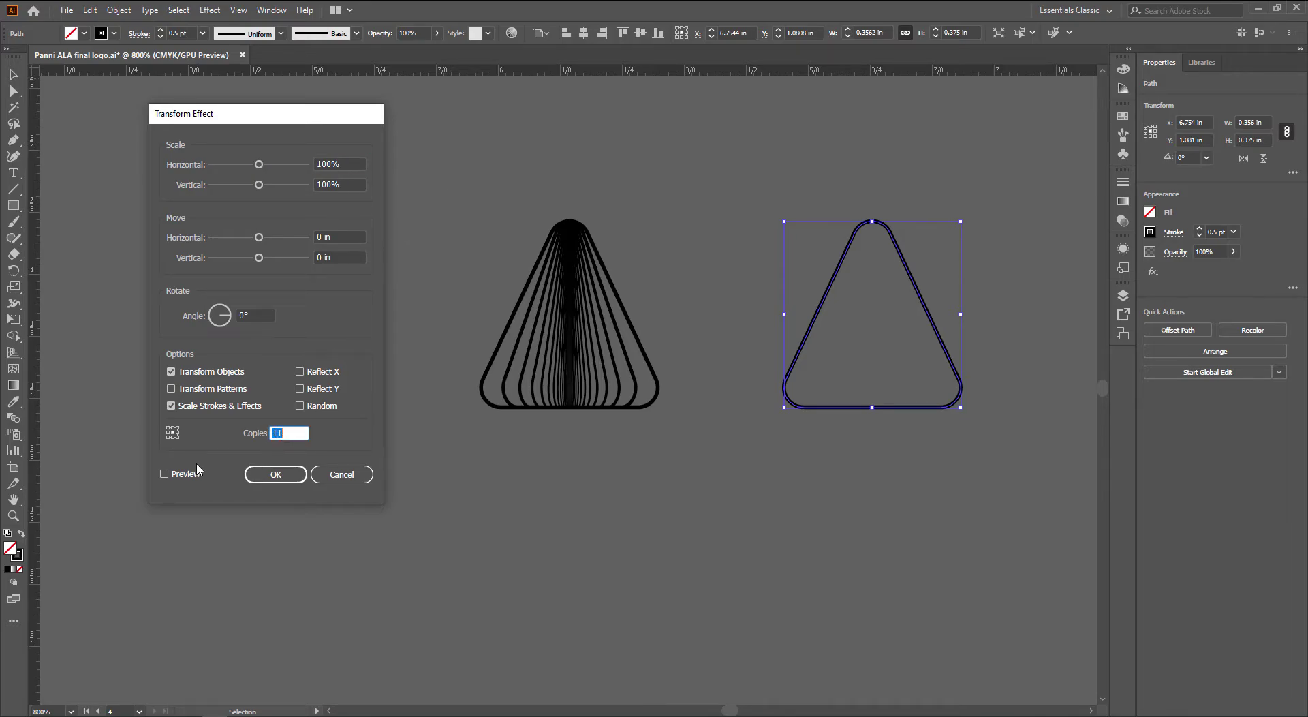
left_click(164, 473)
left_click(353, 164)
key("Down")
key("Down")
key("Down")
key("Down")
key("Down")
key("Down")
key("Down")
key("Down")
key("Down")
key("Down")
key("Down")
key("Down")
key("Down")
key("Down")
key("Down")
key("Down")
key("Down")
key("Down")
key("Down")
key("Down")
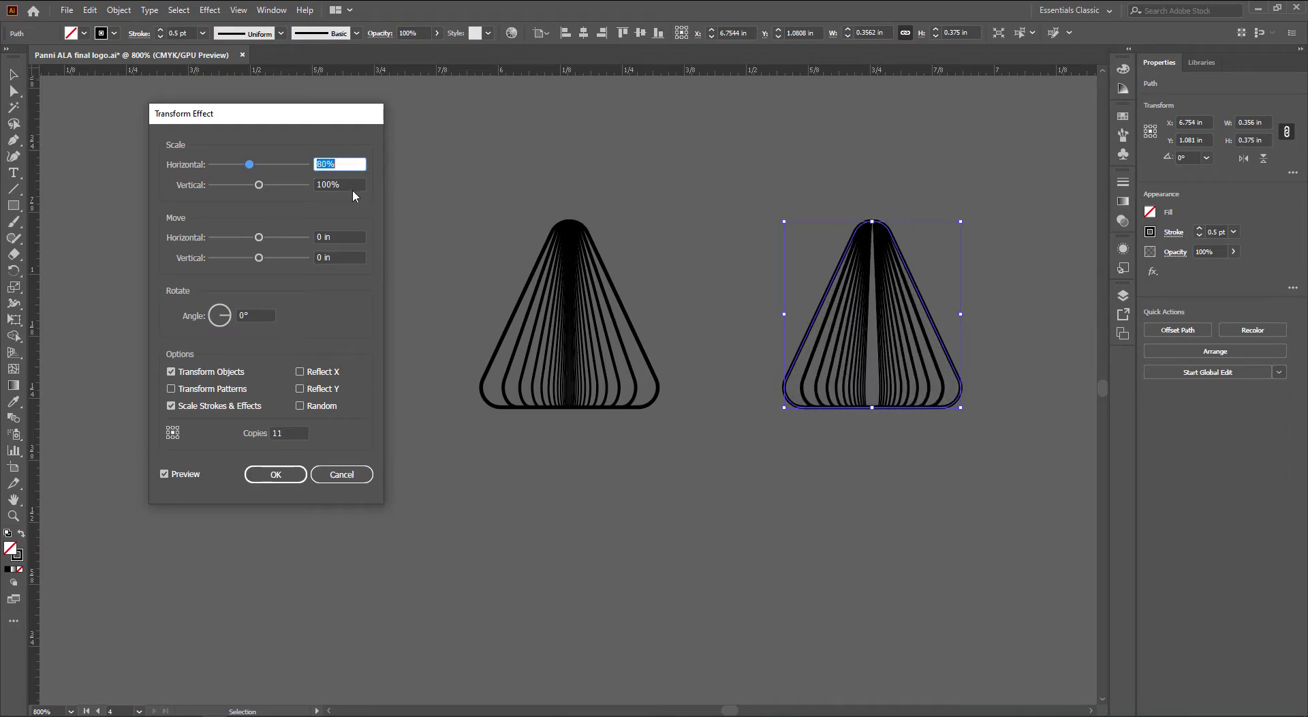
left_click(352, 185)
key("Down")
key("Down")
key("Down")
key("Down")
key("Down")
key("Down")
key("Down")
key("Down")
key("Down")
key("Down")
key("Down")
key("Down")
key("Down")
key("Down")
key("Down")
key("Down")
key("Down")
key("Down")
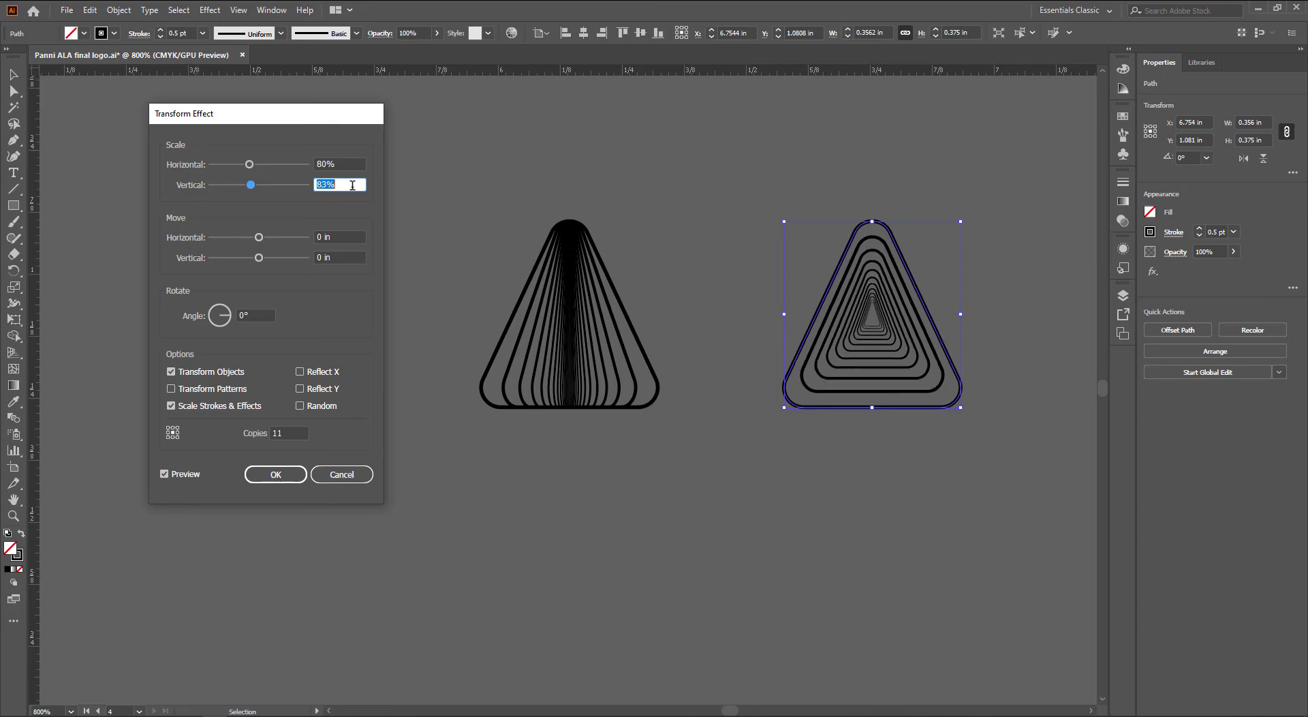
key("Down")
key("Down")
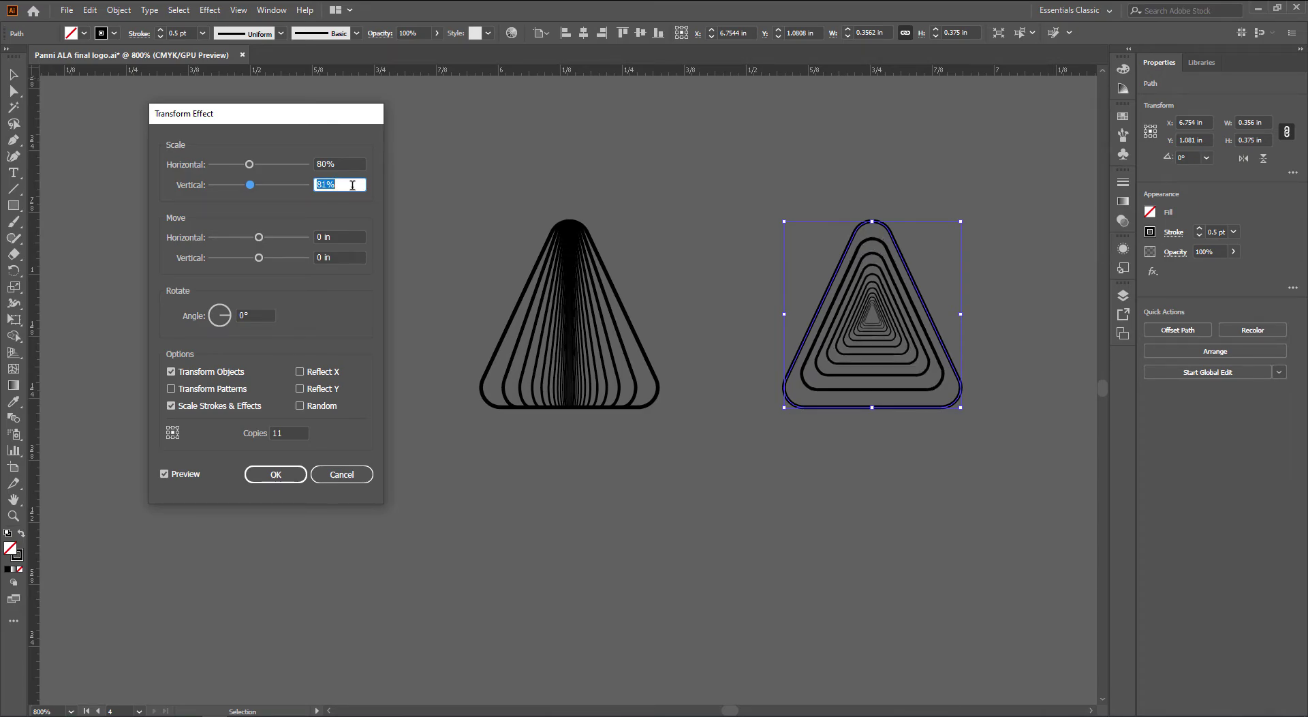
left_click(287, 480)
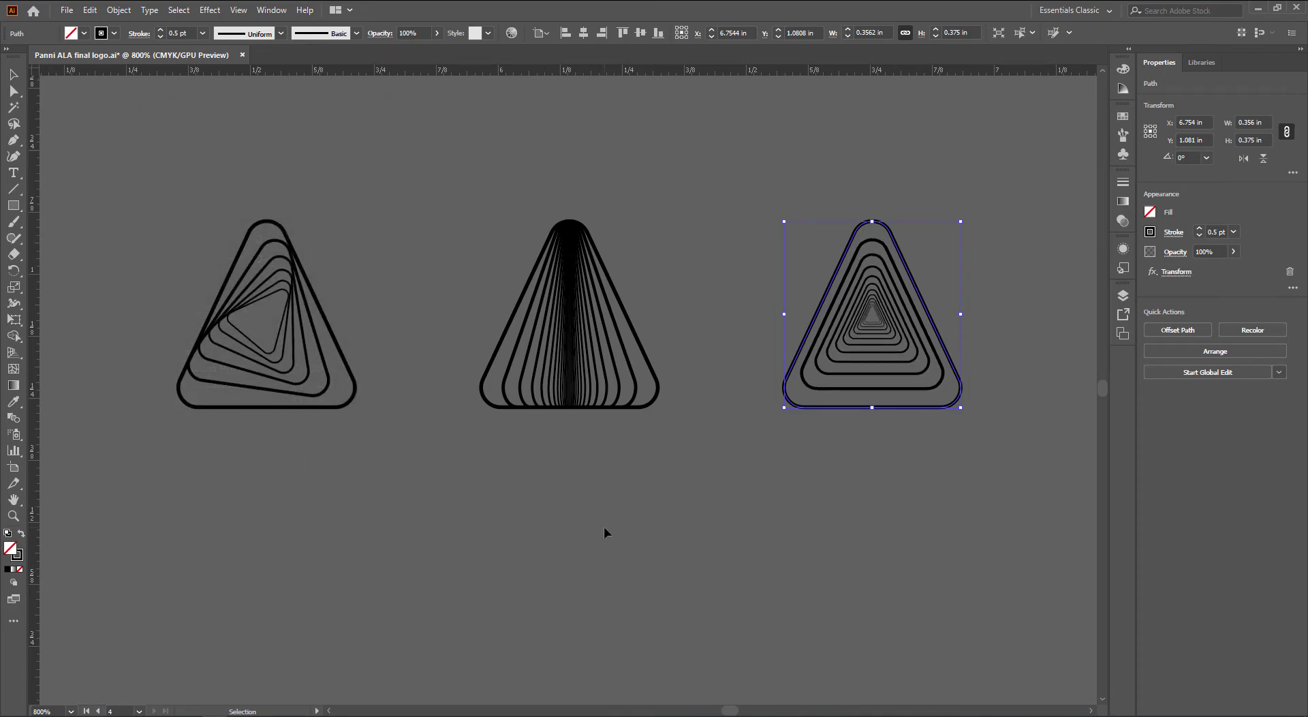
left_click(606, 531)
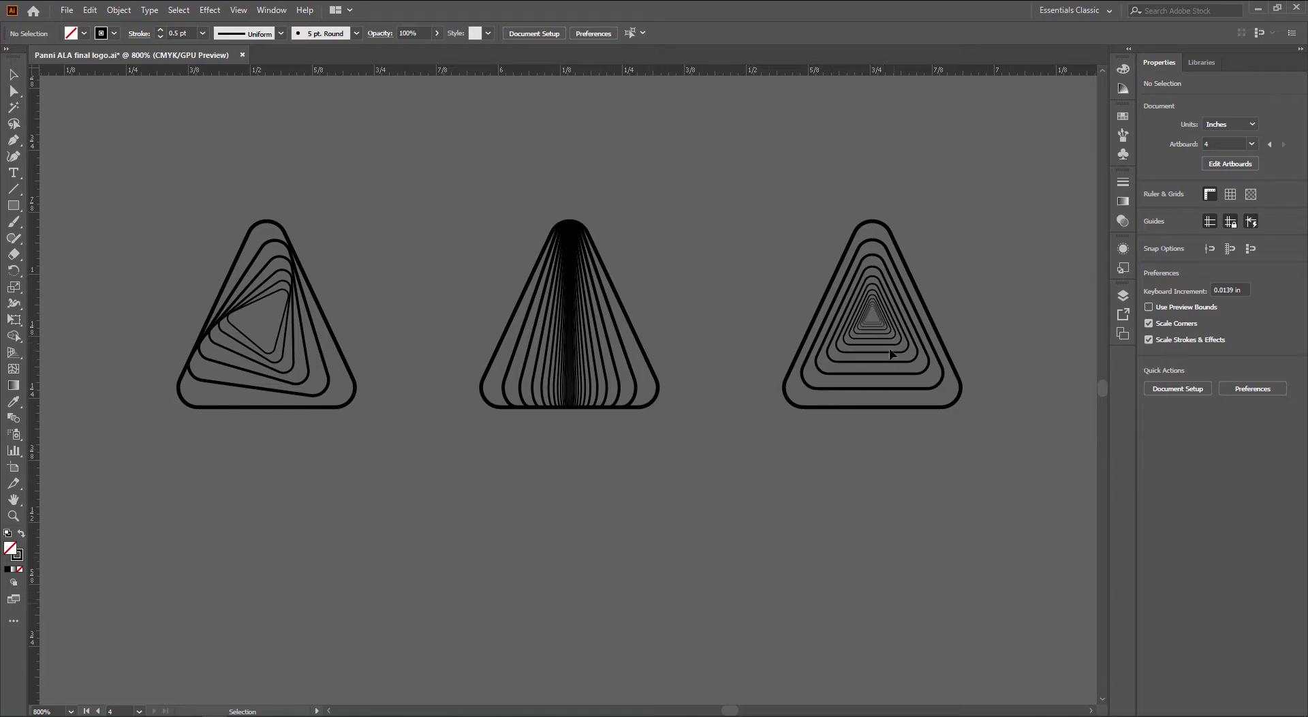
scroll(899, 382, "up", 3)
key("super")
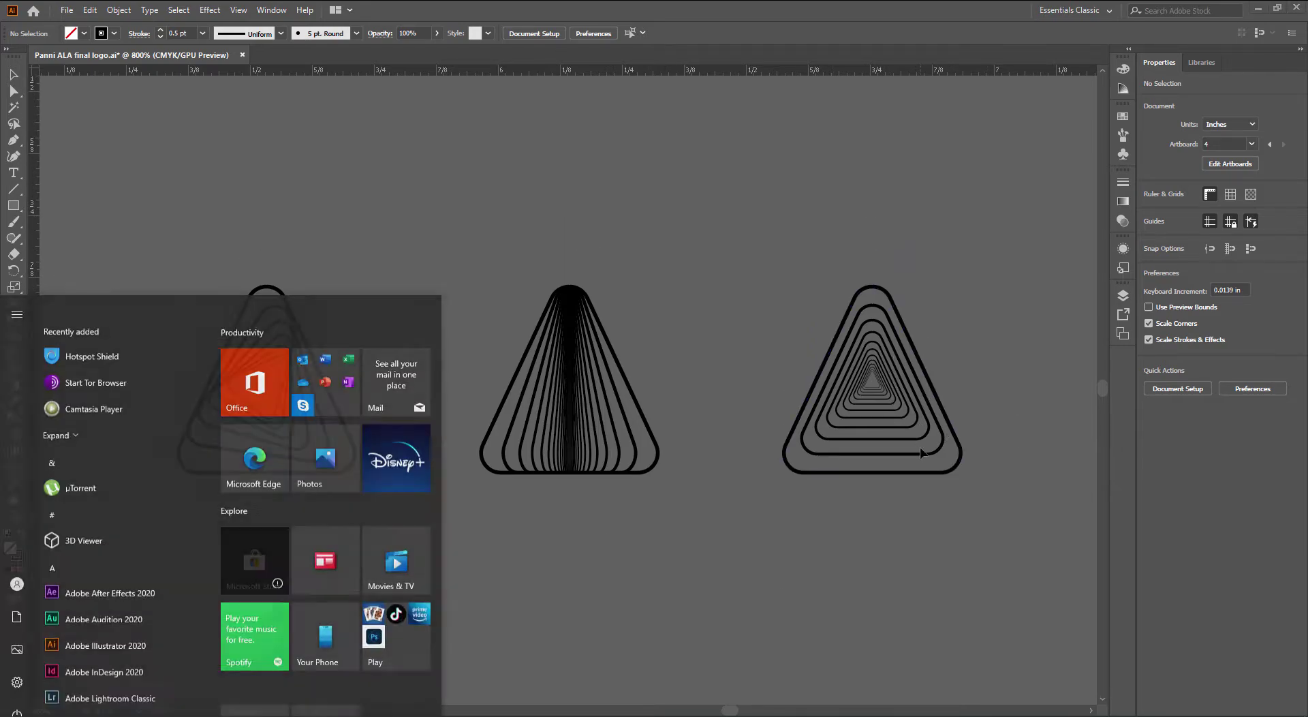
key("super")
scroll(922, 452, "up", 3)
left_click_drag(866, 449, 663, 627)
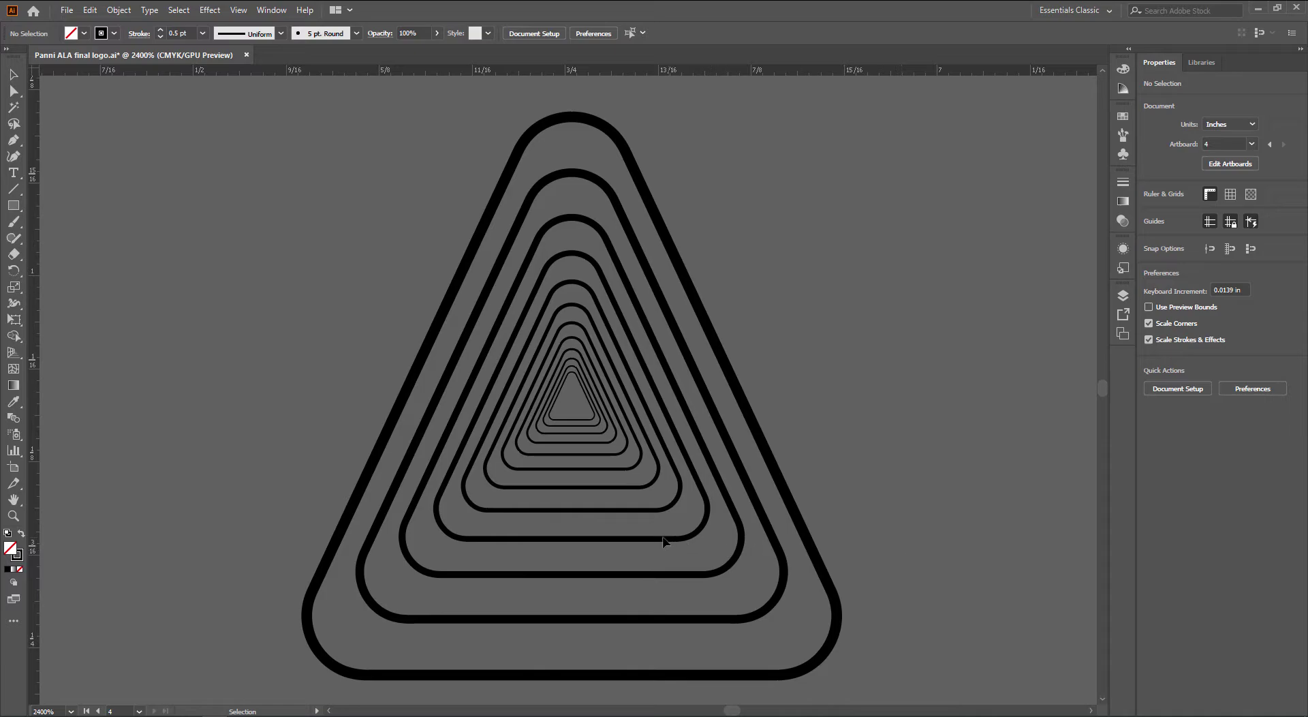
scroll(664, 541, "down", 5)
left_click_drag(391, 569, 849, 328)
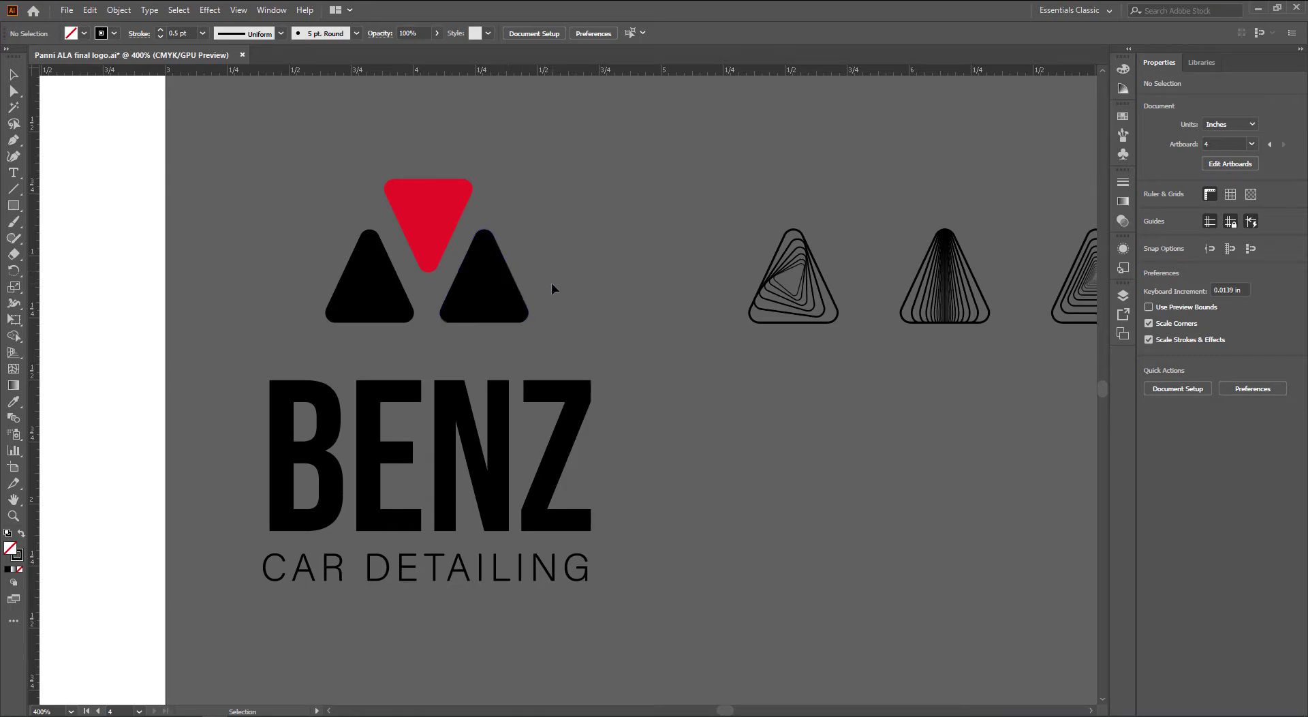
scroll(614, 334, "down", 1)
left_click_drag(680, 359, 495, 387)
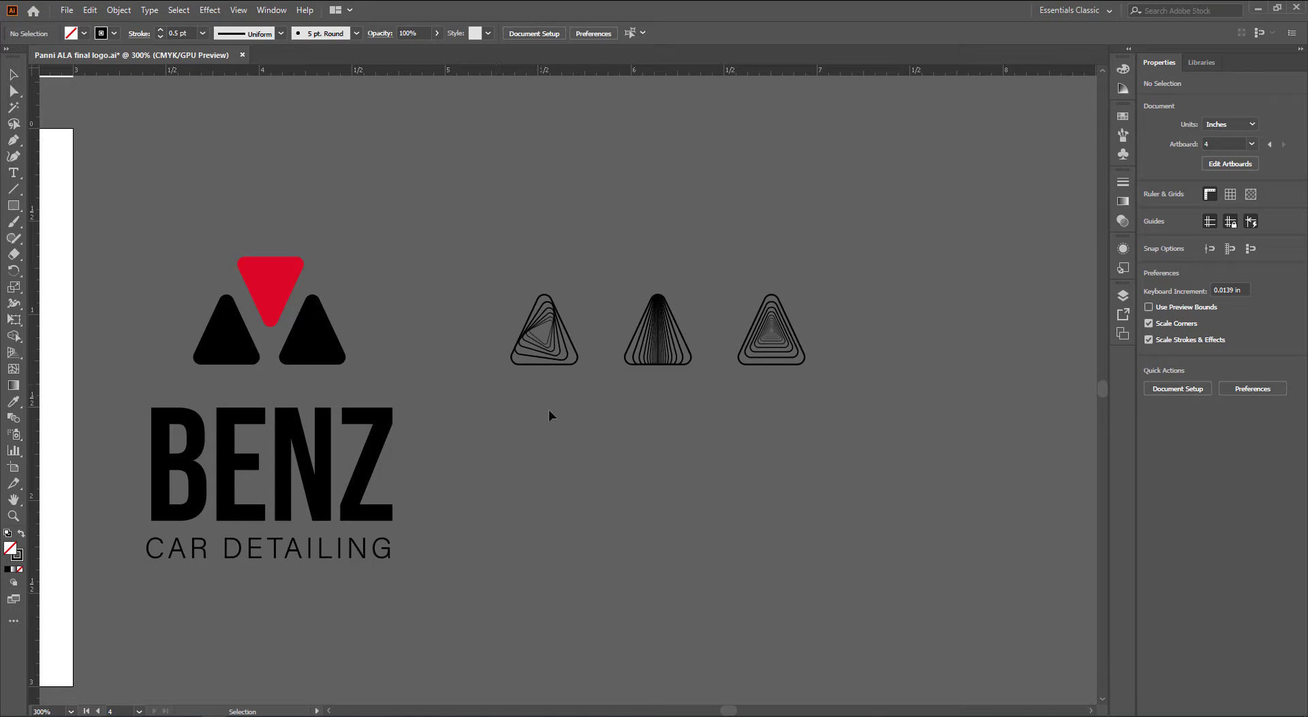
Select the right triangle and reopen its Transform effect from Appearance with preview on
left_click(783, 342)
scroll(784, 343, "up", 5)
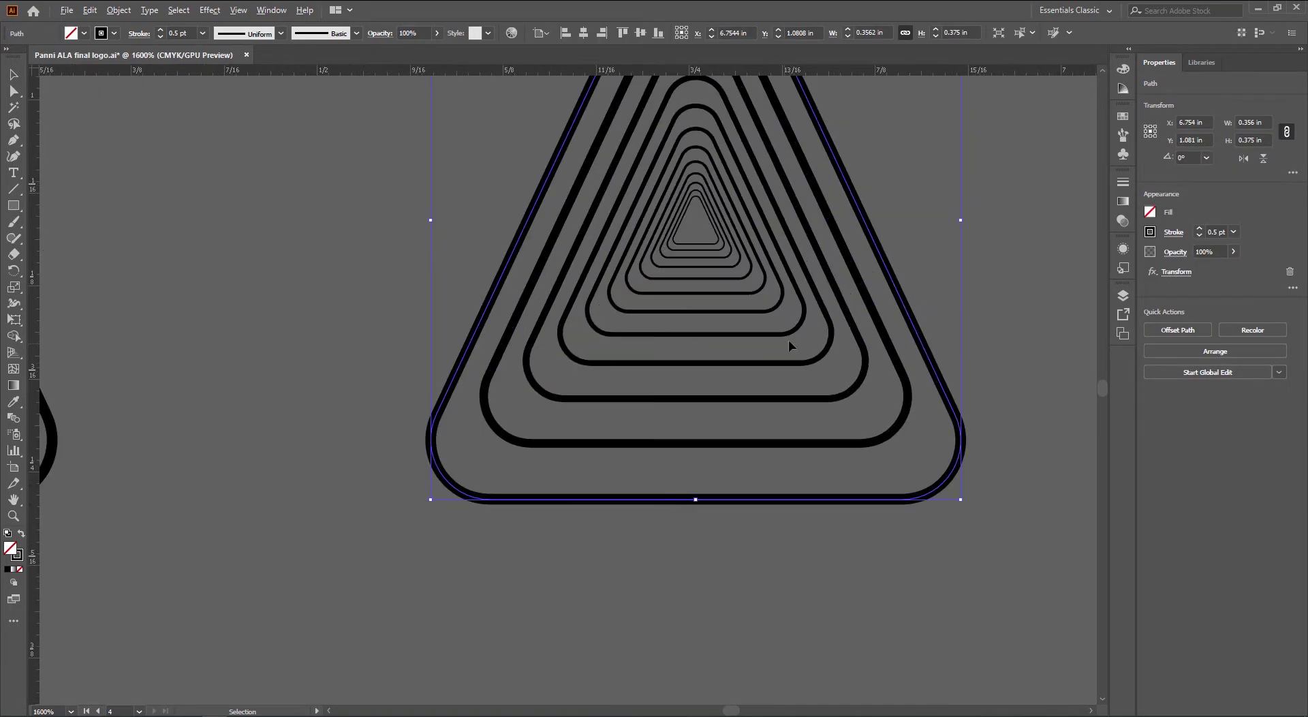
left_click_drag(788, 339, 545, 505)
scroll(535, 487, "down", 2)
left_click_drag(516, 465, 632, 419)
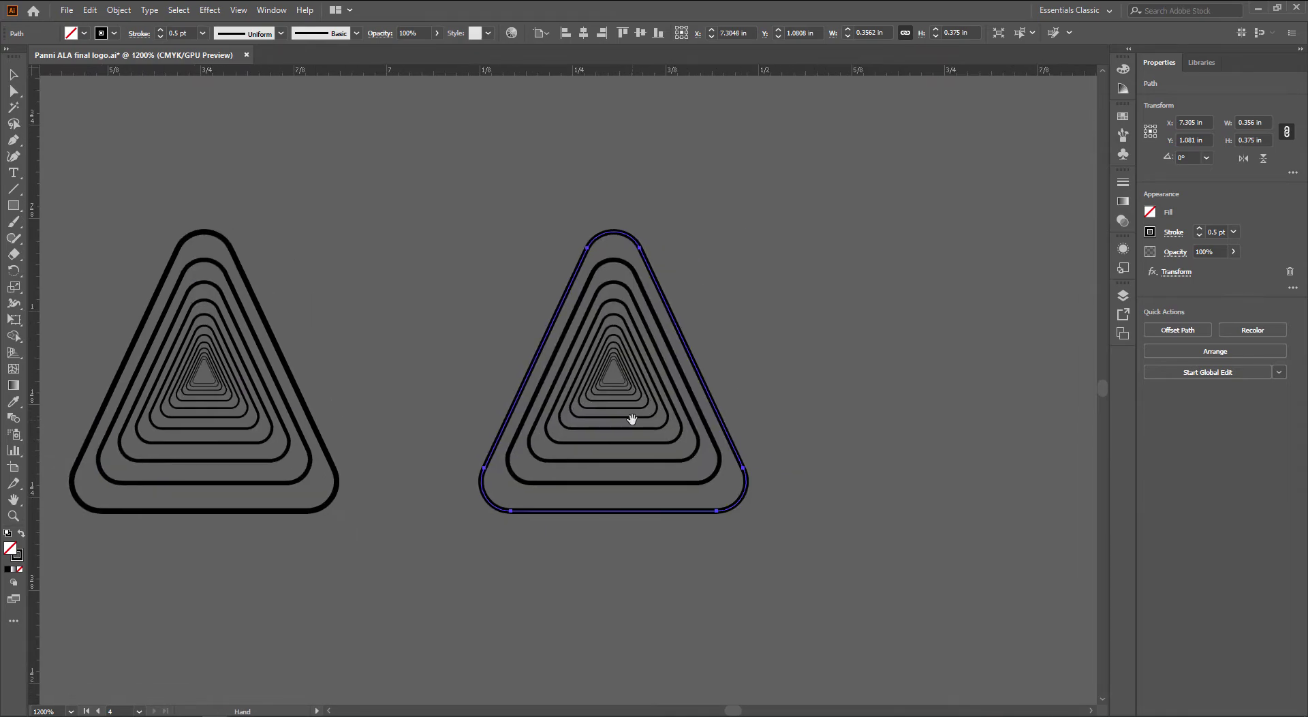
left_click(1125, 251)
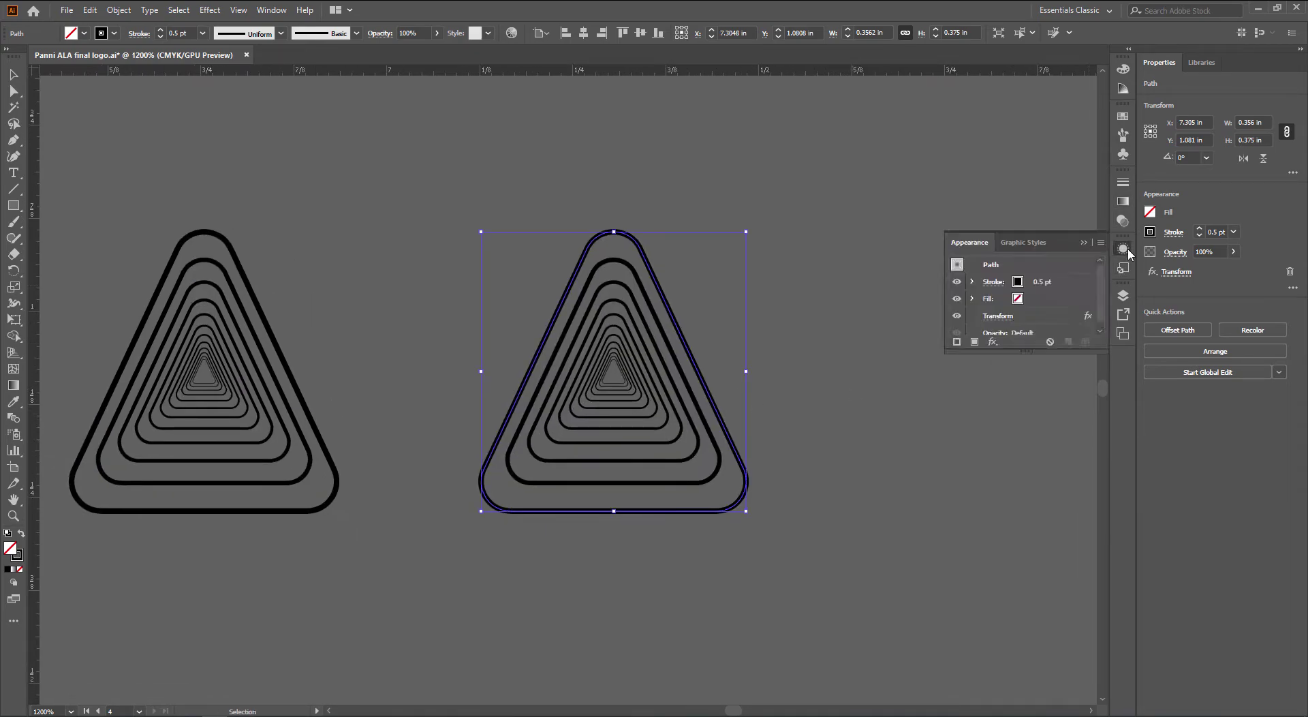
scroll(1016, 324, "down", 1)
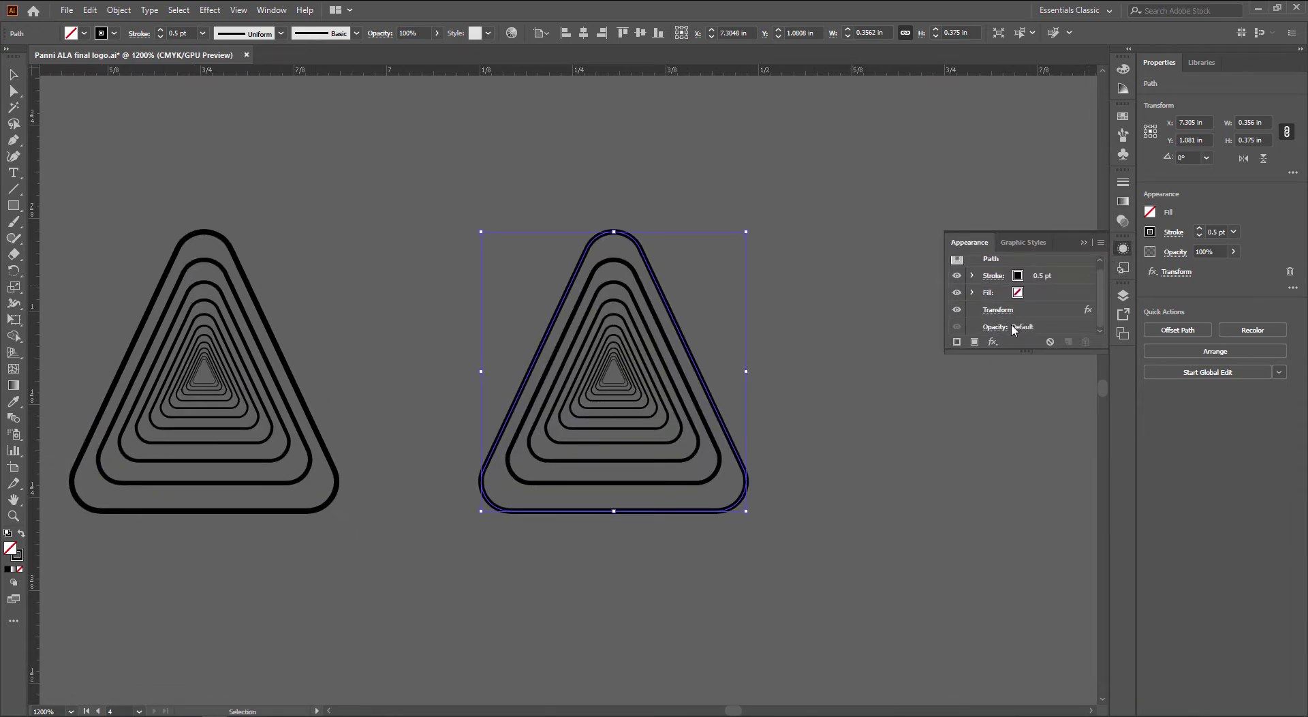
left_click(997, 309)
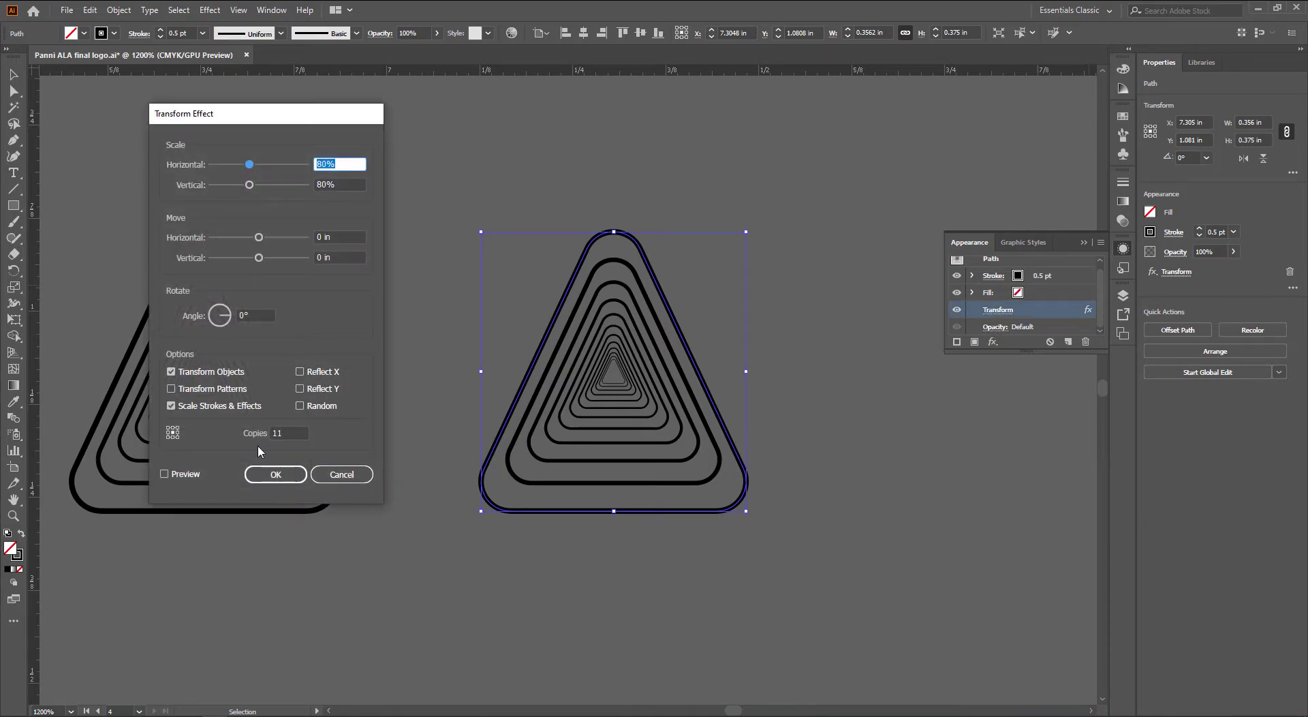
left_click(194, 473)
Test small horizontal and vertical move offsets on the copies, returning both to zero
left_click(342, 236)
key("Up")
key("Up")
key("Down")
key("Down")
key("Down")
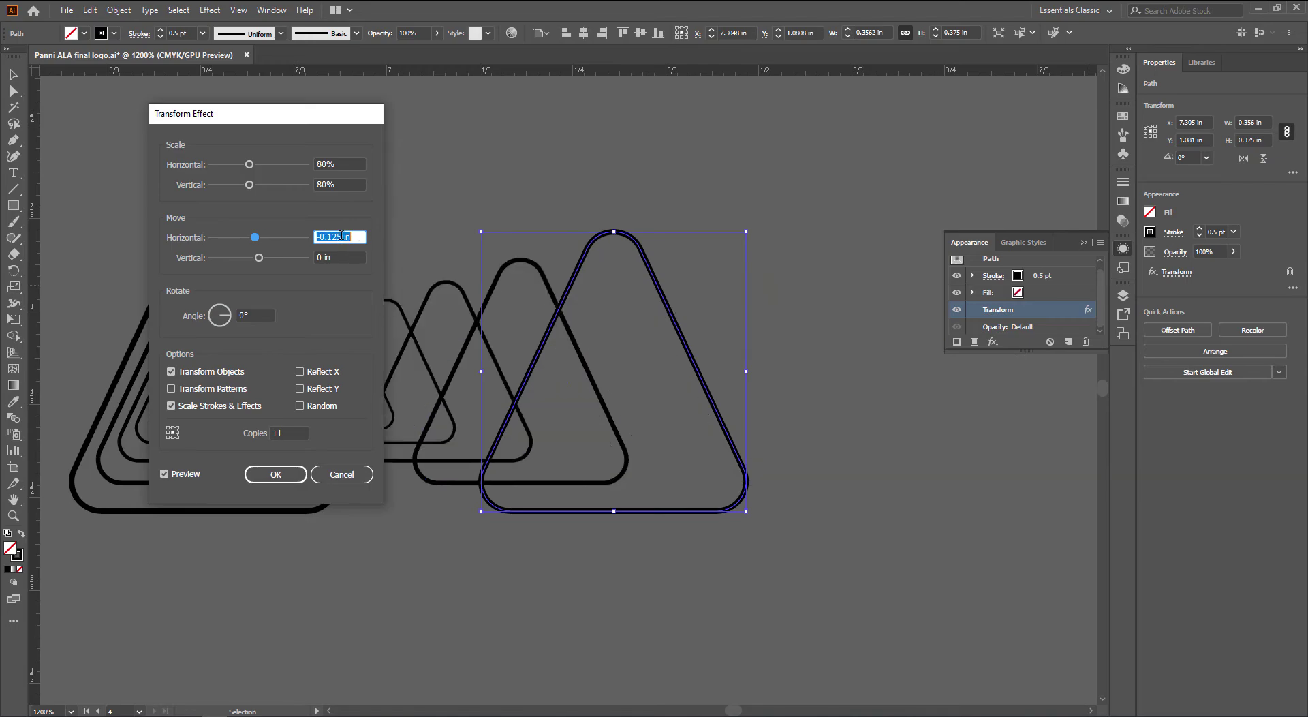
key("Up")
left_click(345, 256)
key("Down")
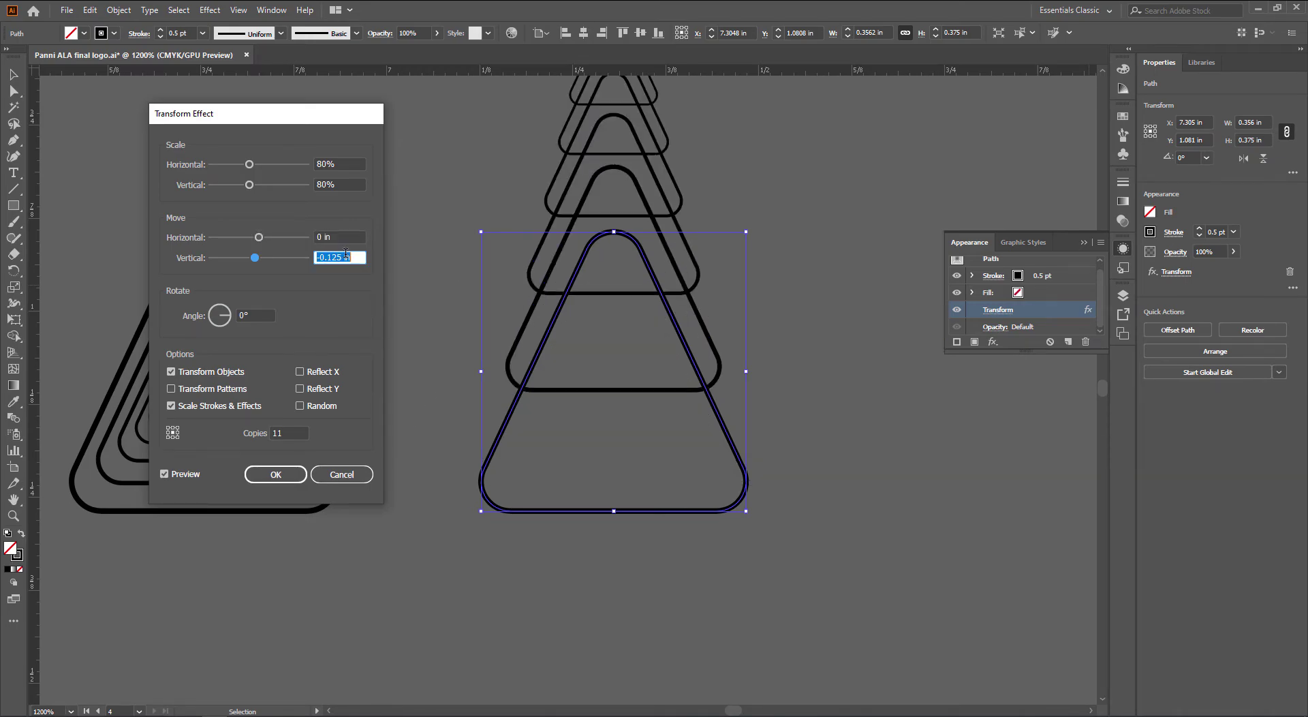
key("Up")
key("Up")
key("Down")
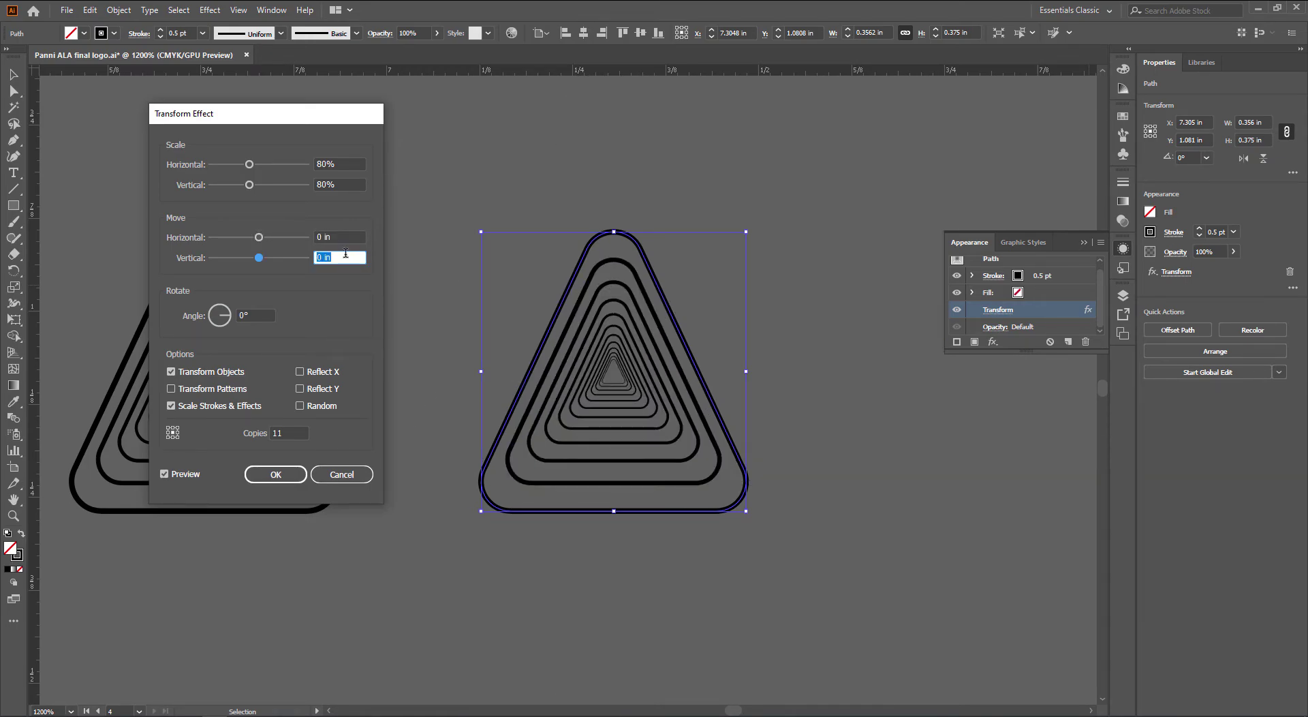
Try vertical move offsets of 0.012, 0.05 and 0.03 in, settling on 0.035 in
type("0.012")
key("Tab")
key("shift+Tab")
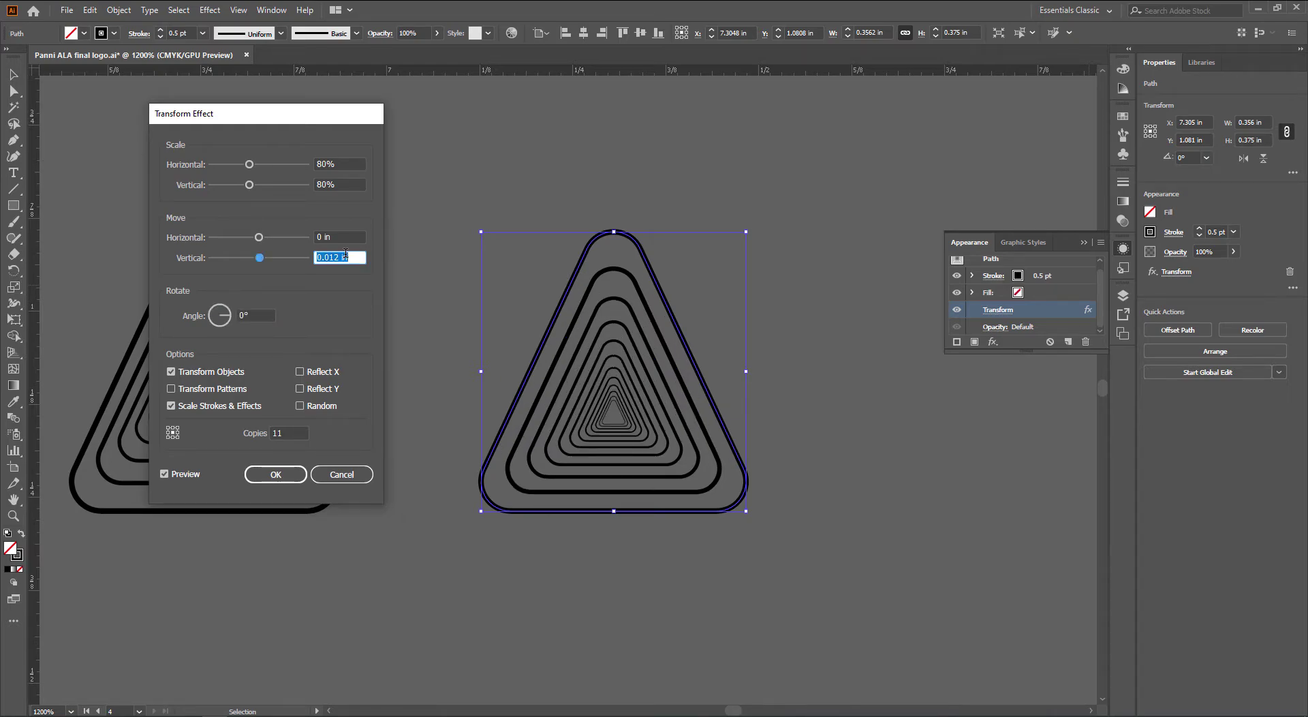
type("0.05")
key("Tab")
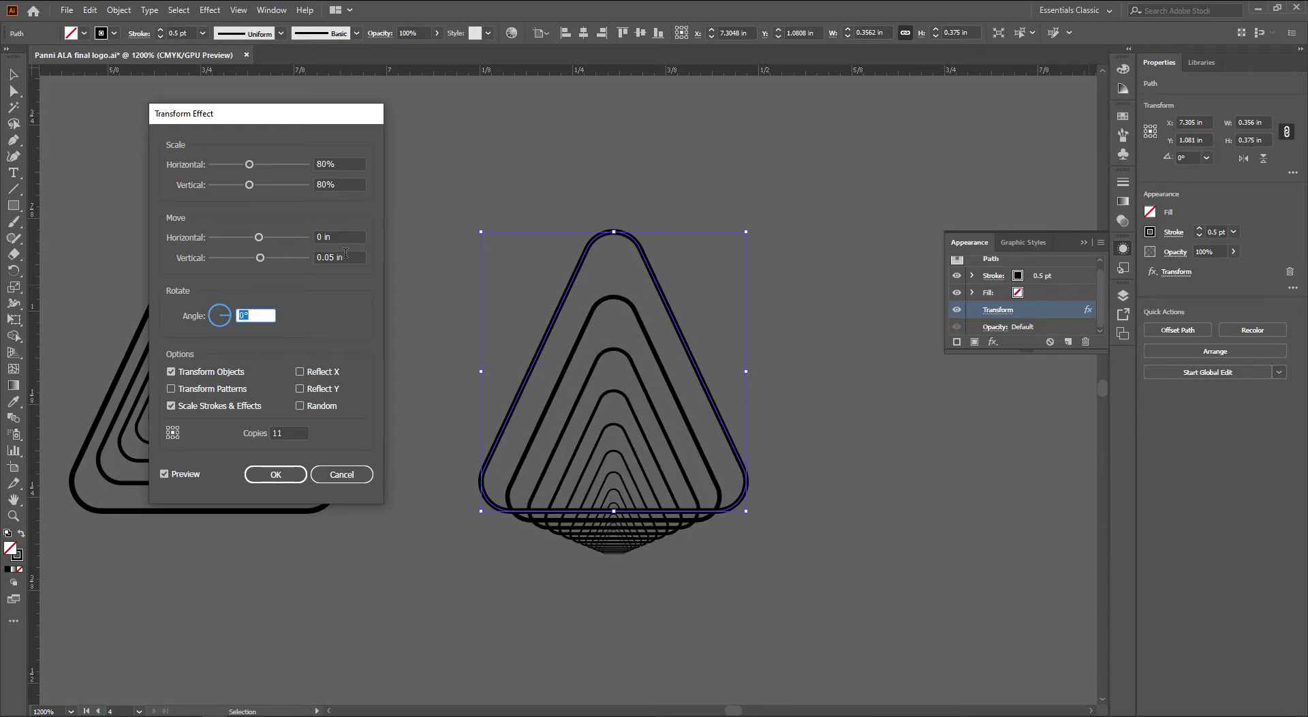
key("shift+Tab")
type("0.03")
key("Tab")
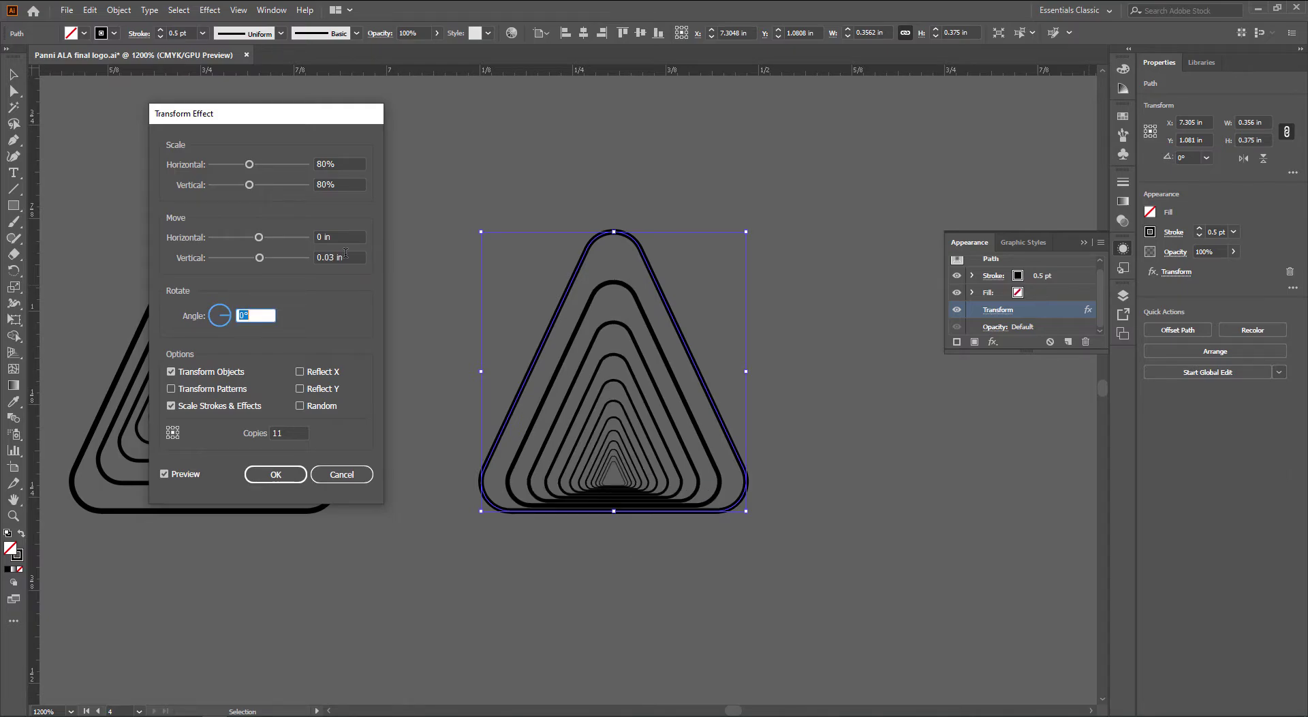
key("shift+Tab")
type("0.035")
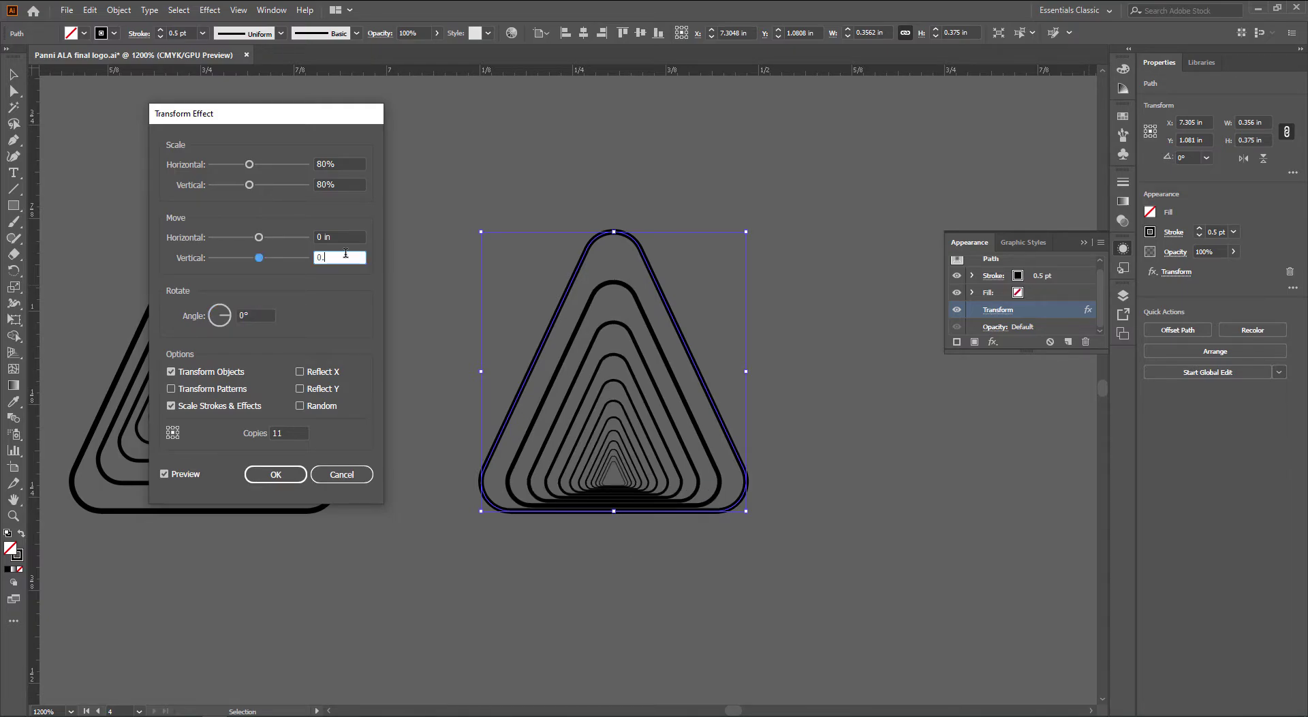
key("Tab")
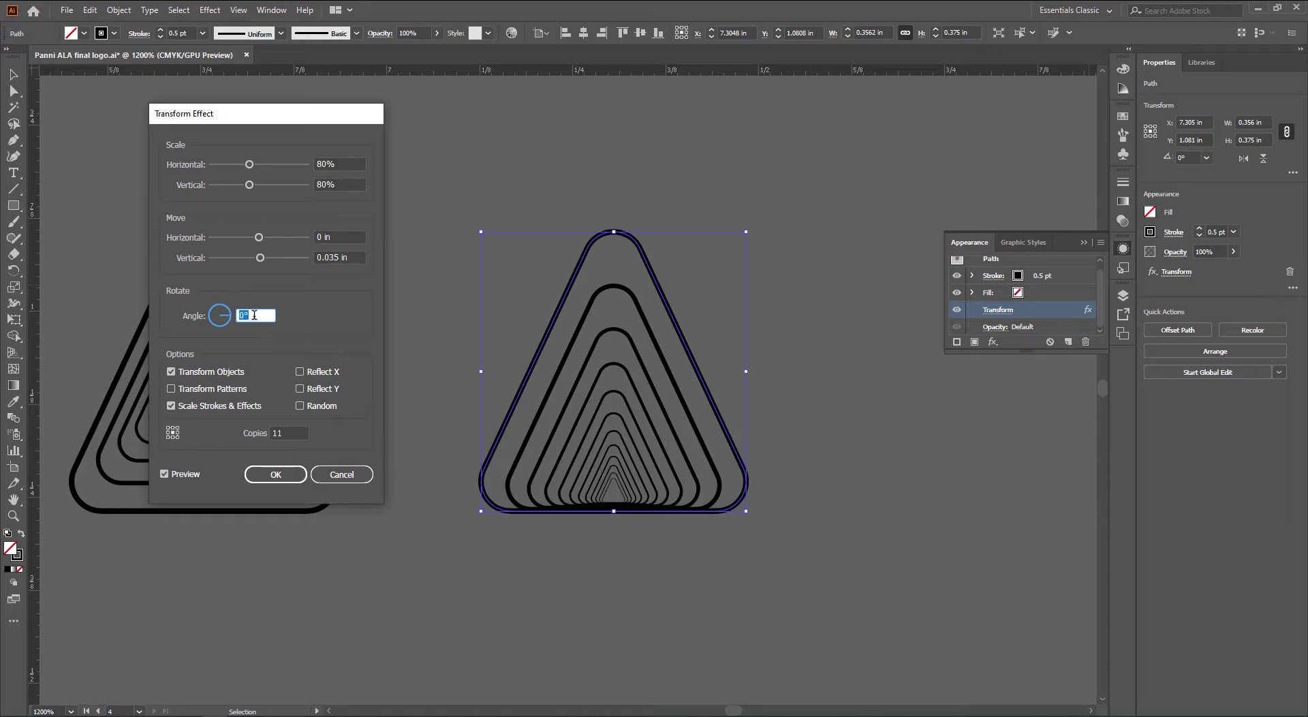
scroll(254, 315, "up", 12)
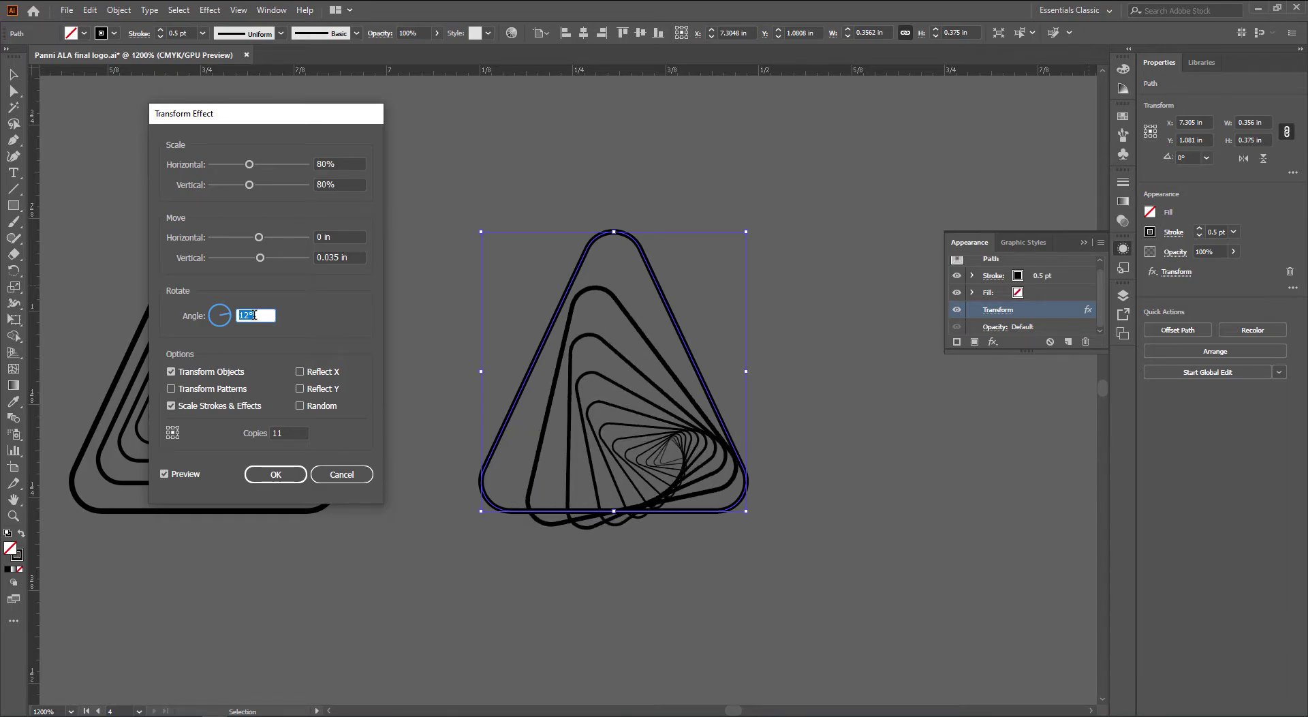
scroll(254, 314, "up", 2)
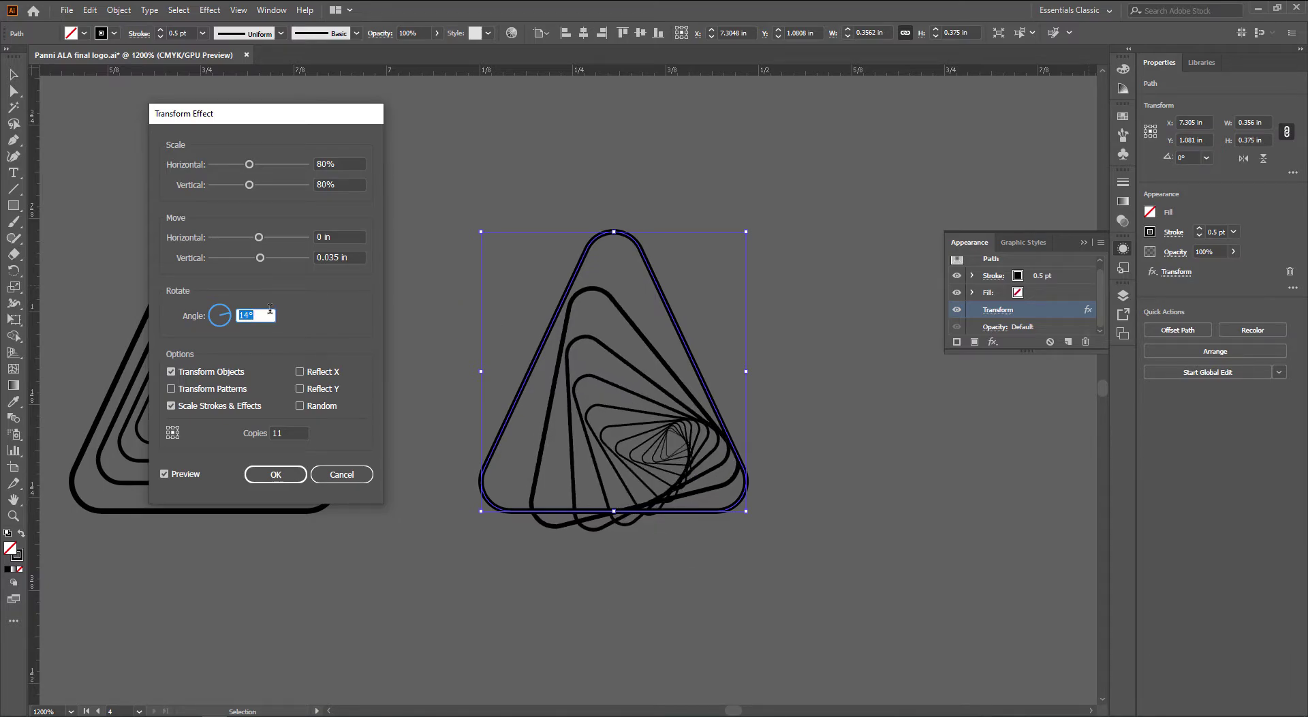
scroll(270, 309, "down", 12)
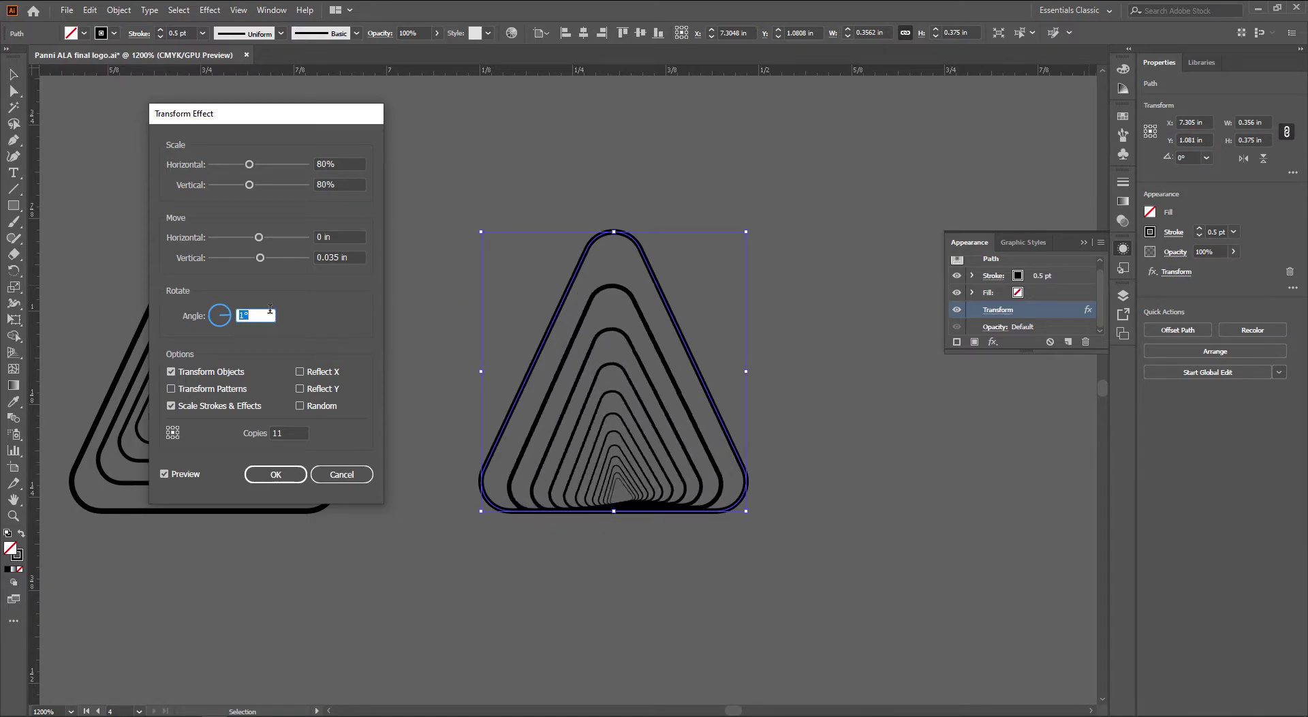
Confirm the 0.035 in Transform effect and pan across the four triangle variants to compare them
left_click(275, 474)
left_click(639, 574)
scroll(639, 573, "down", 1)
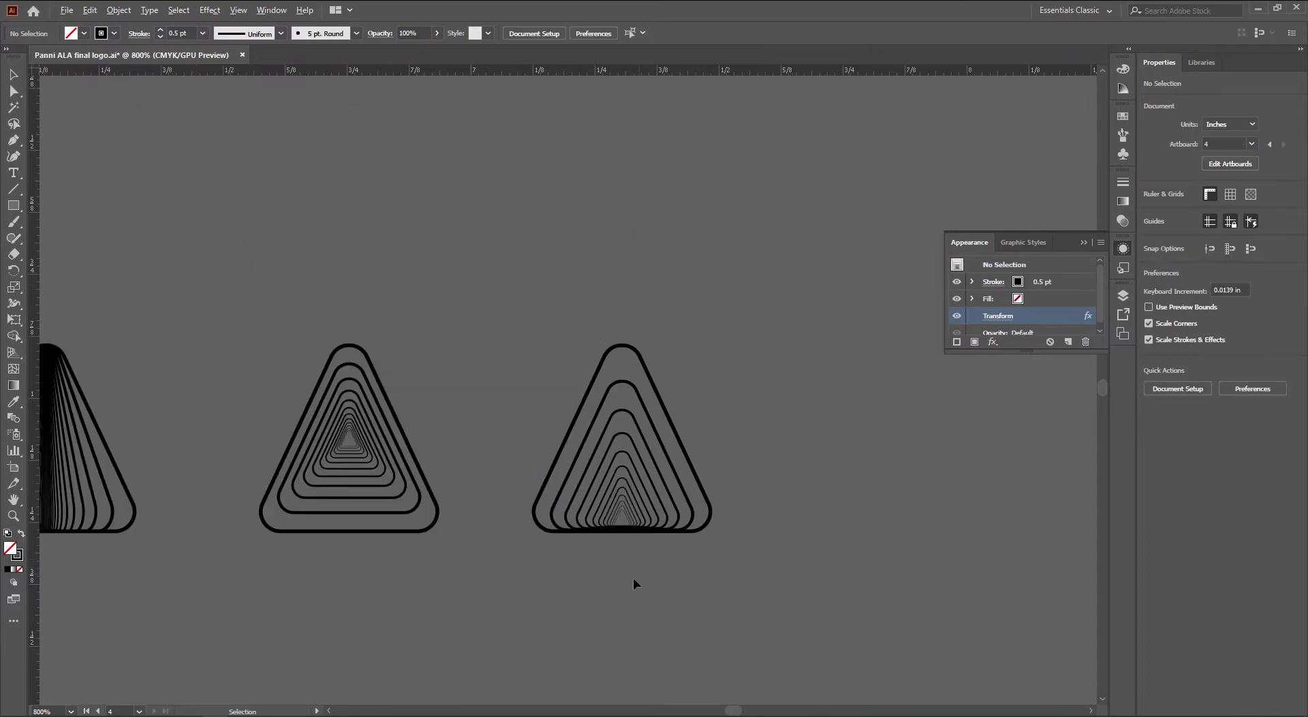
left_click_drag(451, 578, 663, 548)
scroll(663, 548, "down", 1)
left_click_drag(564, 576, 641, 547)
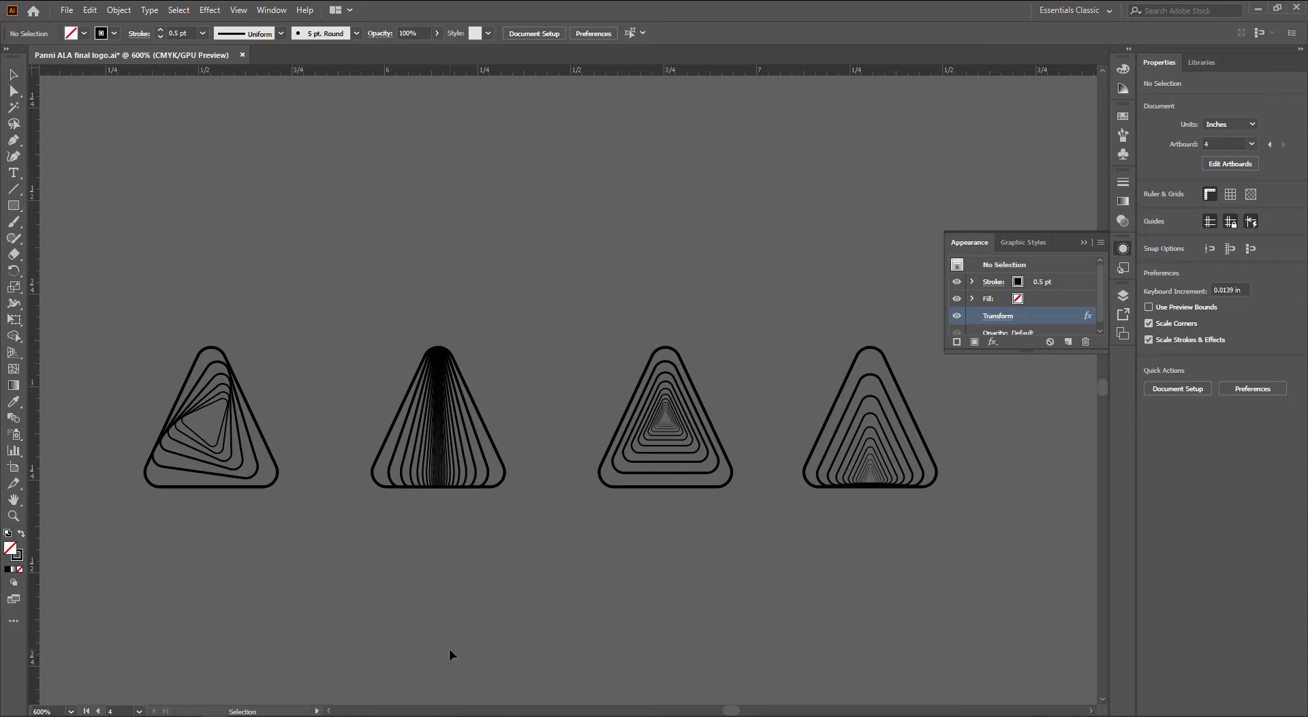
scroll(258, 565, "up", 2)
left_click_drag(257, 523, 422, 593)
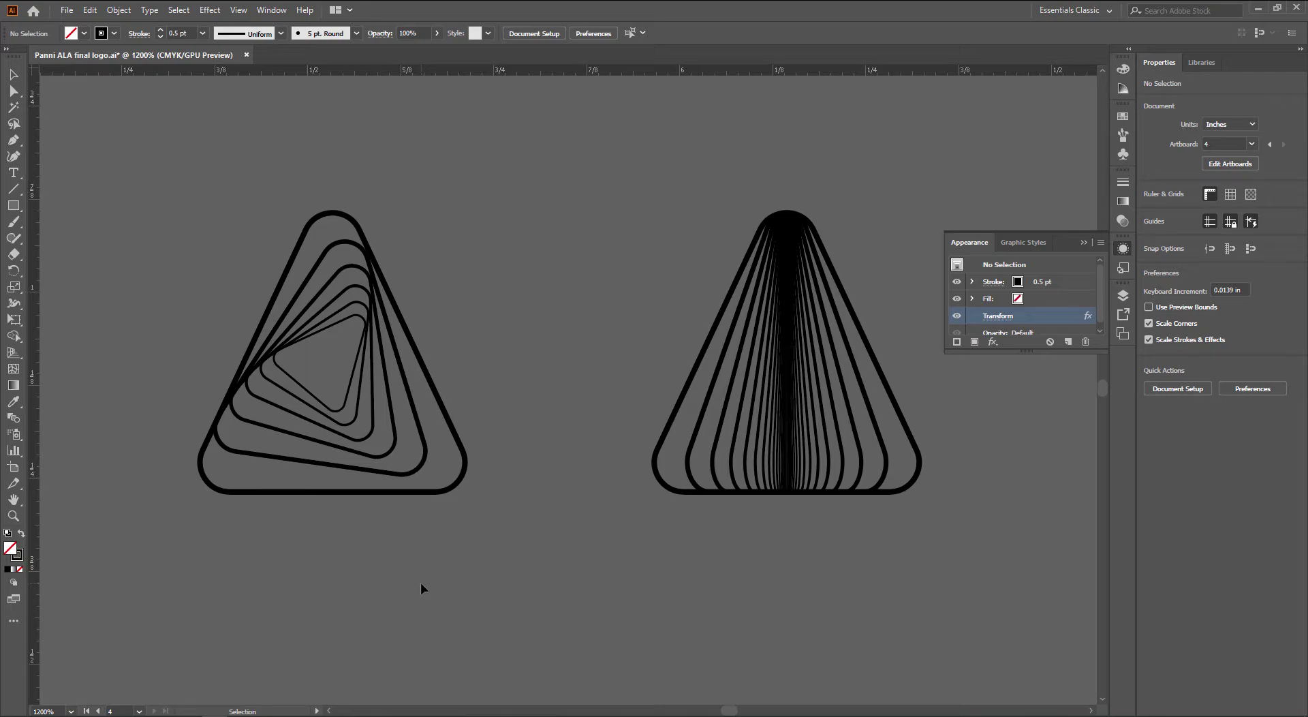
left_click_drag(434, 586, 553, 602)
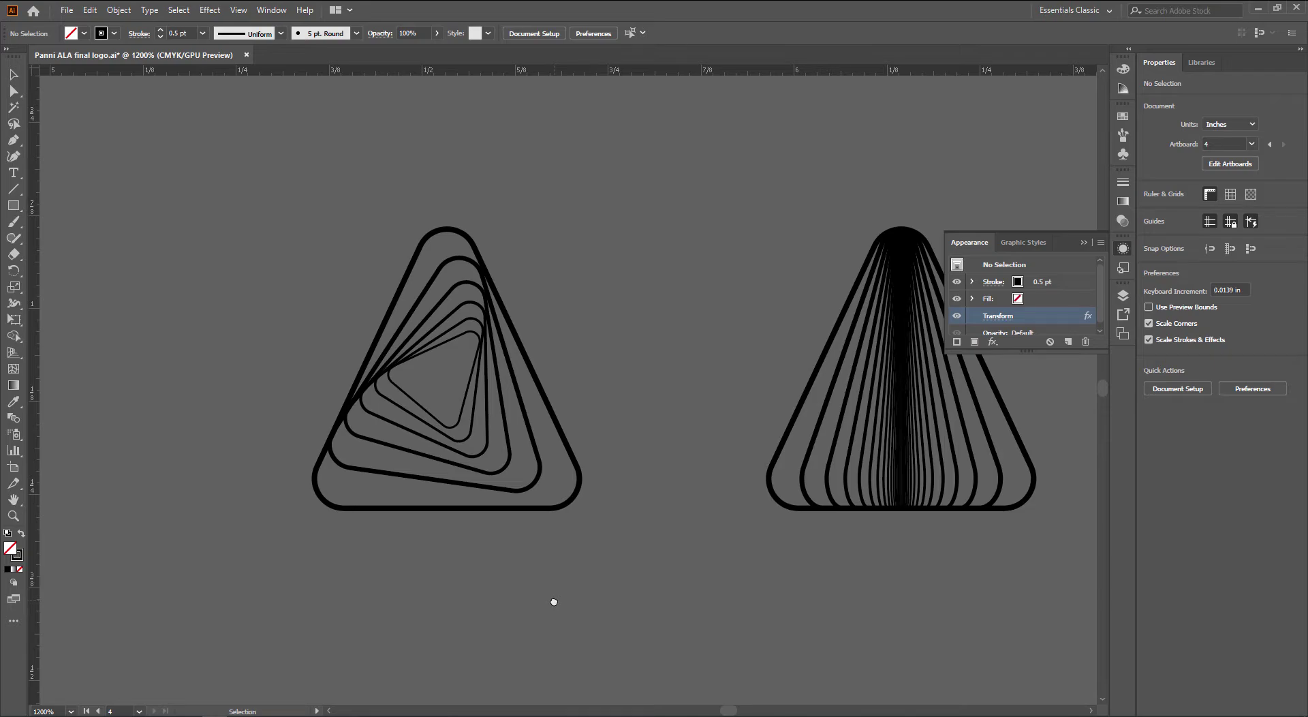
Launch Paint with mspaint and paste in the Illustrator screenshot
key("super+r")
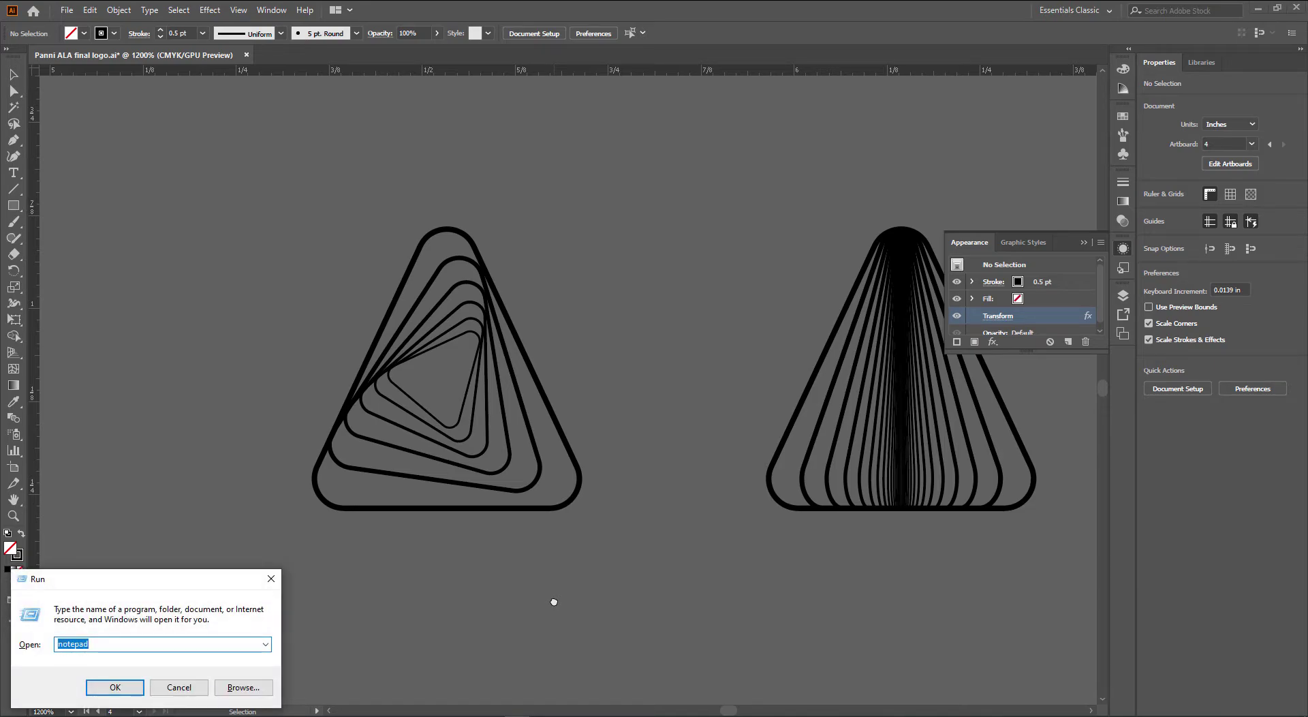
type("mspaint")
key("Return")
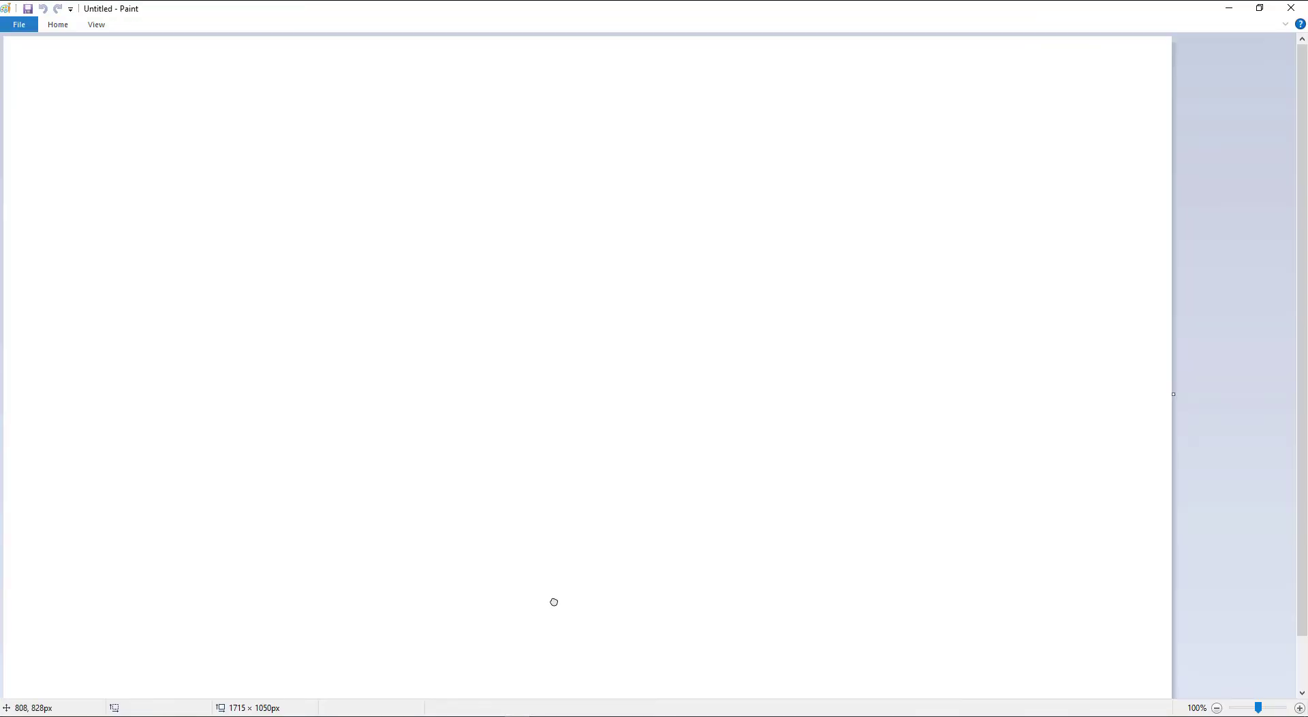
key("ctrl+v")
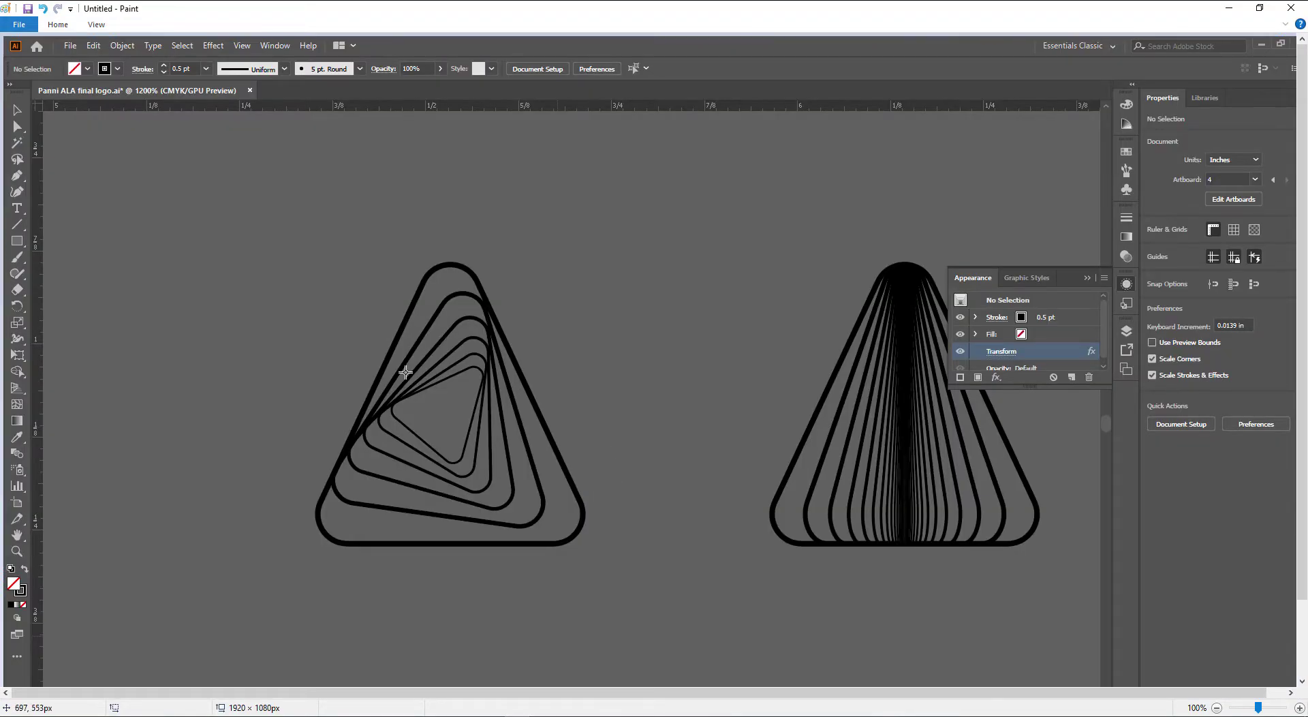
Draw gold brush strokes over the triangles, undoing stray strokes, then return to Illustrator
left_click(58, 24)
left_click(226, 50)
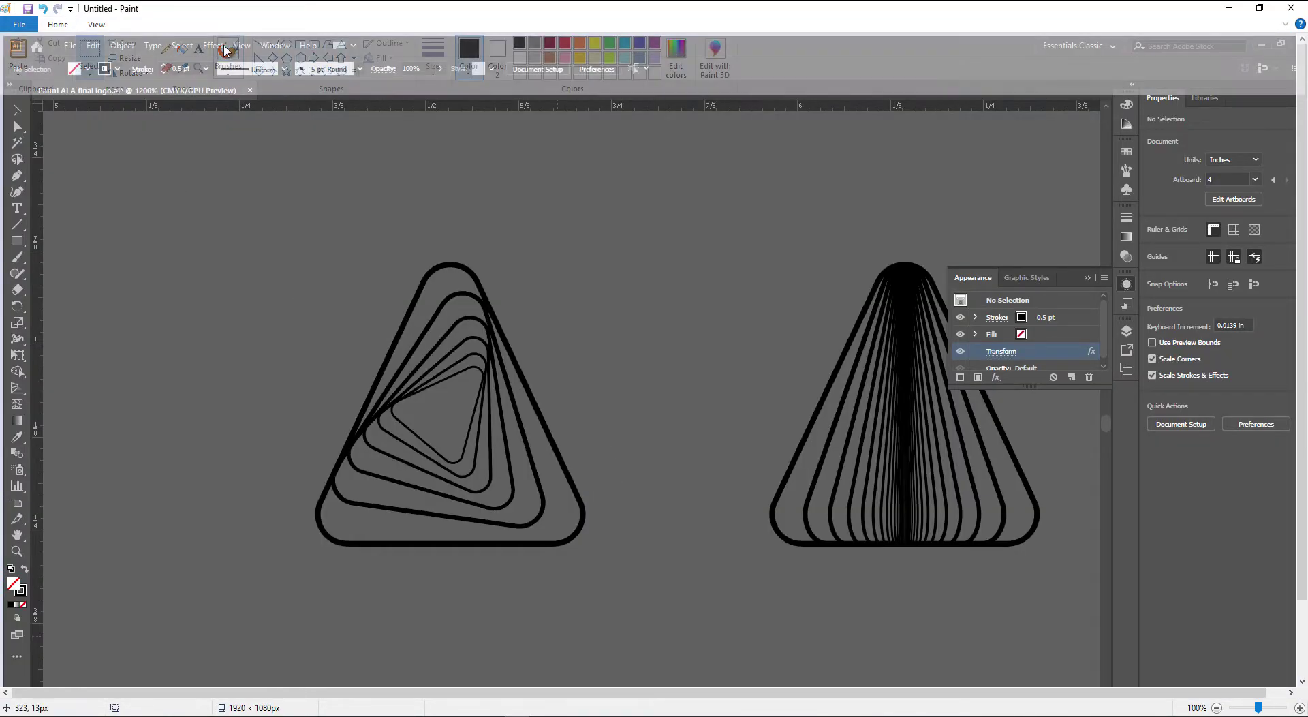
mouse_move(457, 268)
left_mouse_down()
mouse_move(491, 311)
mouse_move(467, 434)
left_mouse_up()
key("ctrl+z")
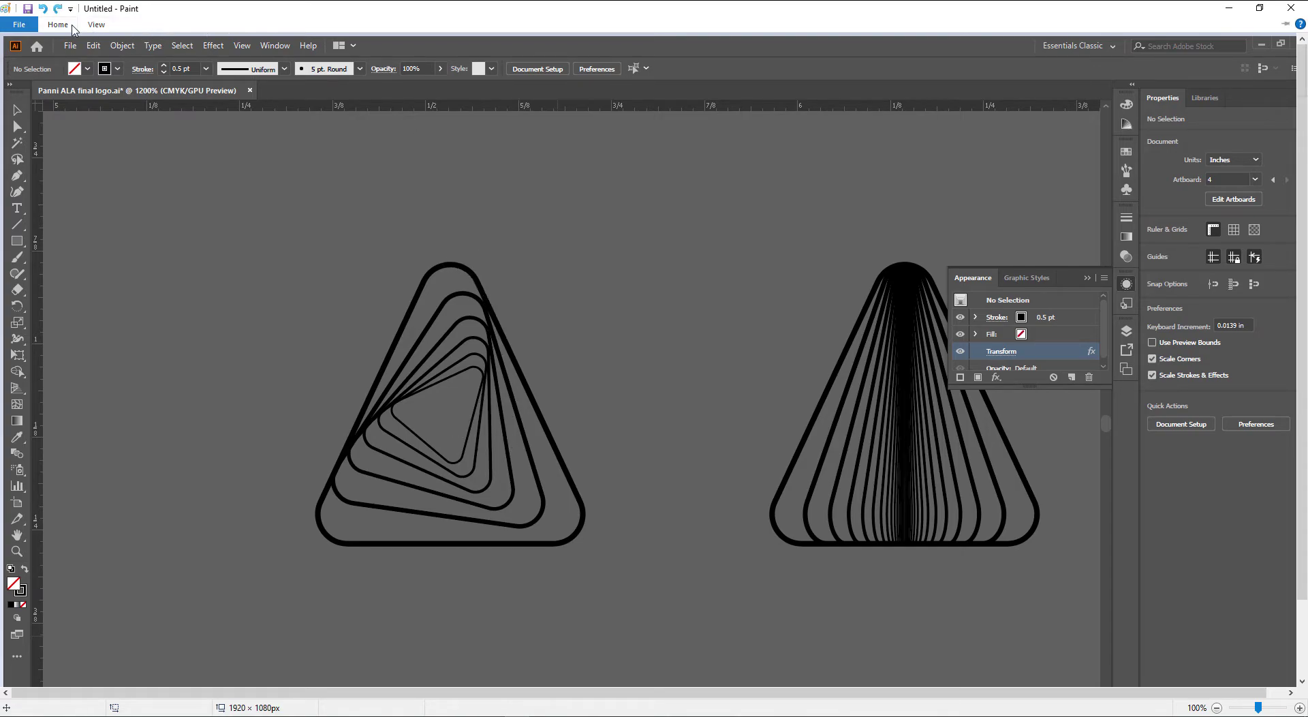
left_click(58, 24)
left_click(574, 62)
mouse_move(450, 264)
left_mouse_down()
mouse_move(481, 292)
mouse_move(494, 346)
mouse_move(455, 465)
left_mouse_up()
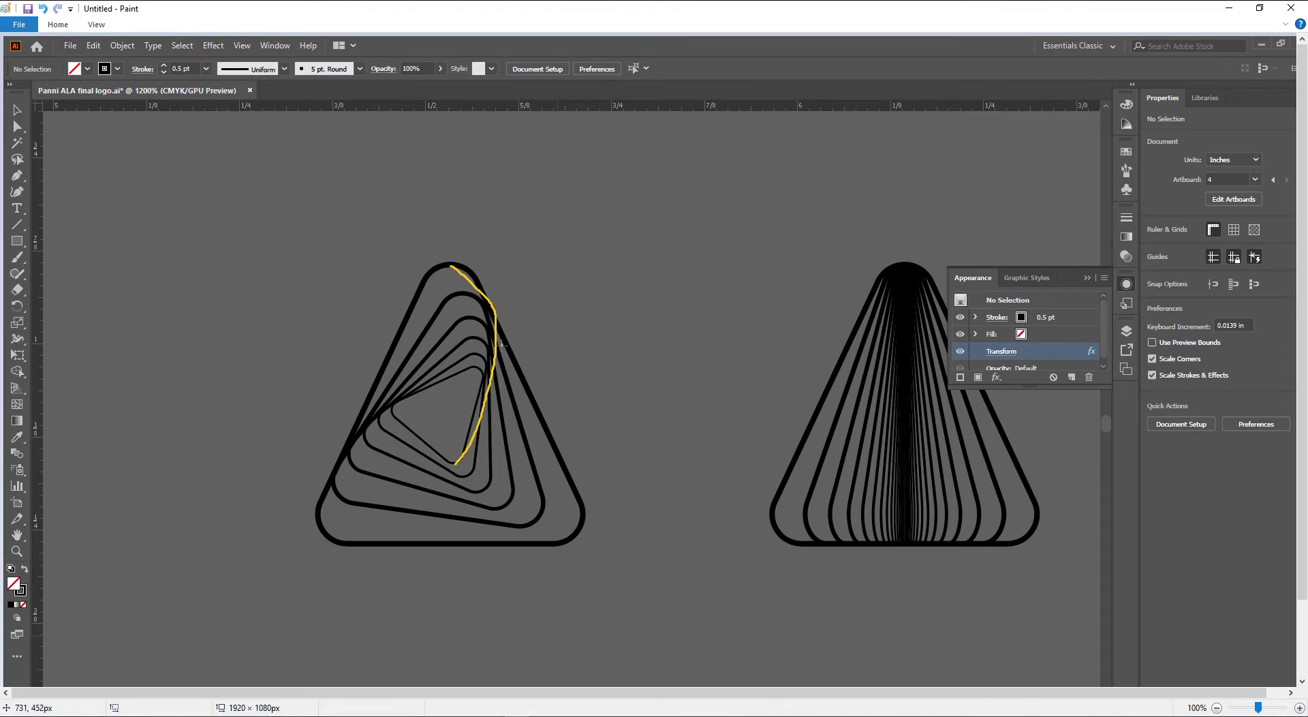
mouse_move(501, 344)
left_mouse_down()
mouse_move(397, 410)
mouse_move(335, 469)
left_mouse_up()
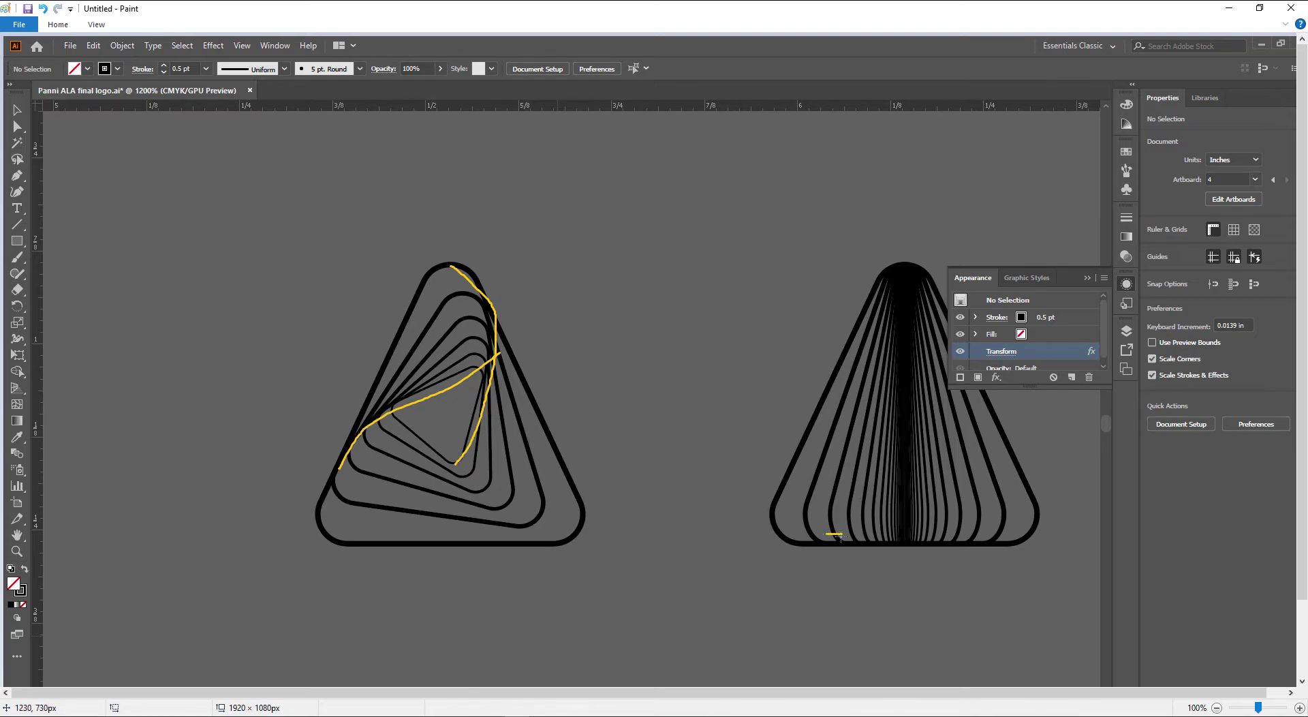
left_click_drag(842, 536, 608, 550)
key("ctrl+z")
left_click_drag(909, 240, 873, 282)
left_click(300, 715)
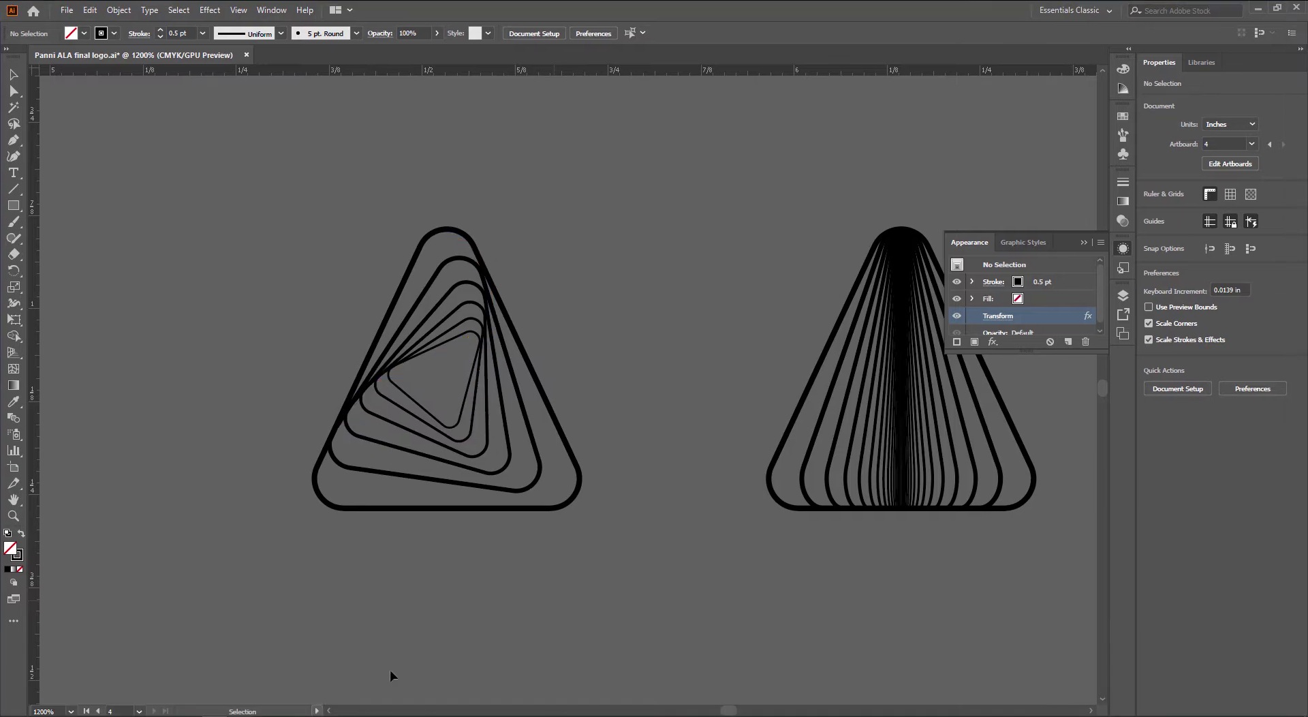
left_click_drag(834, 529, 338, 535)
left_click_drag(730, 534, 373, 543)
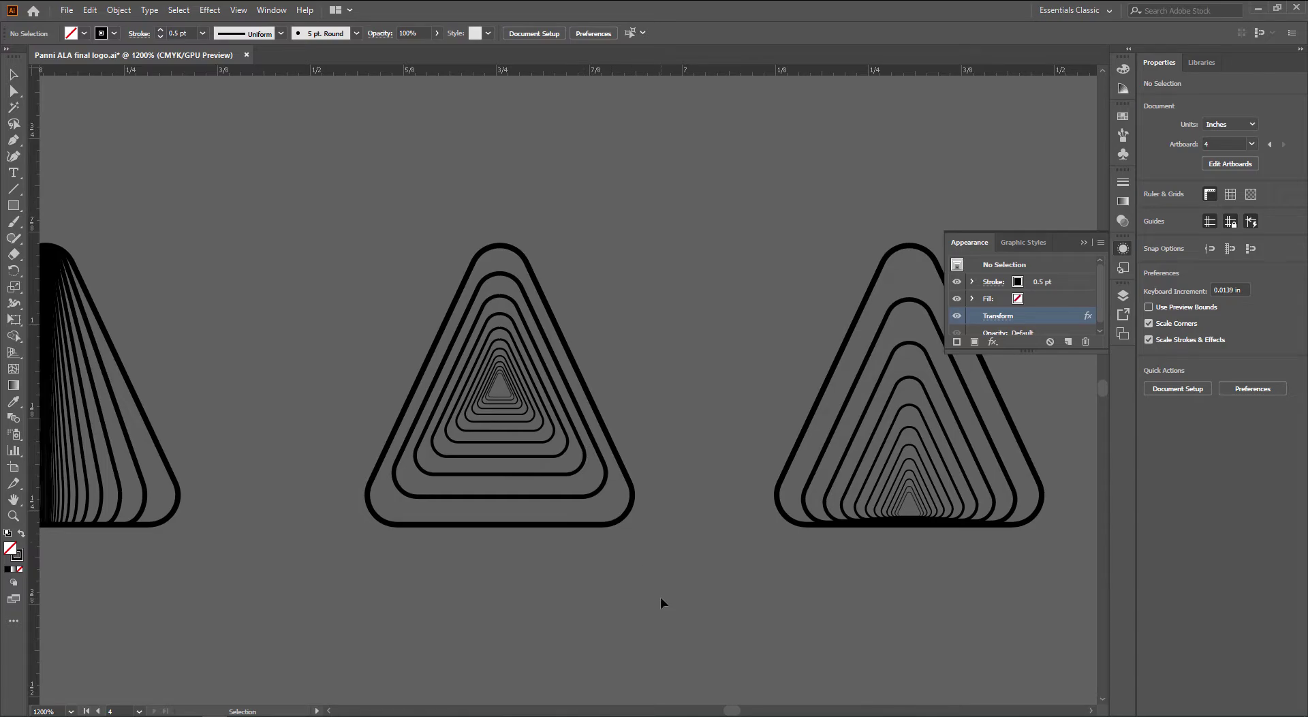
scroll(661, 599, "down", 2)
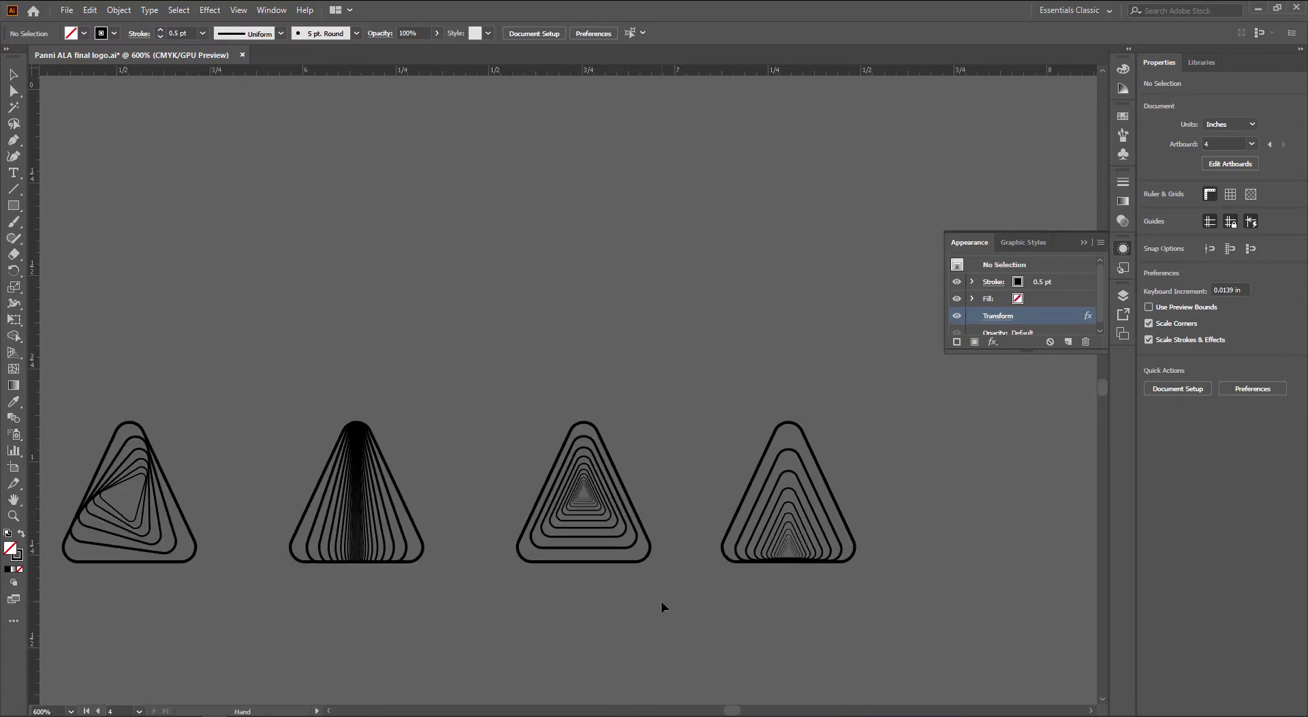
left_click_drag(608, 591, 730, 521)
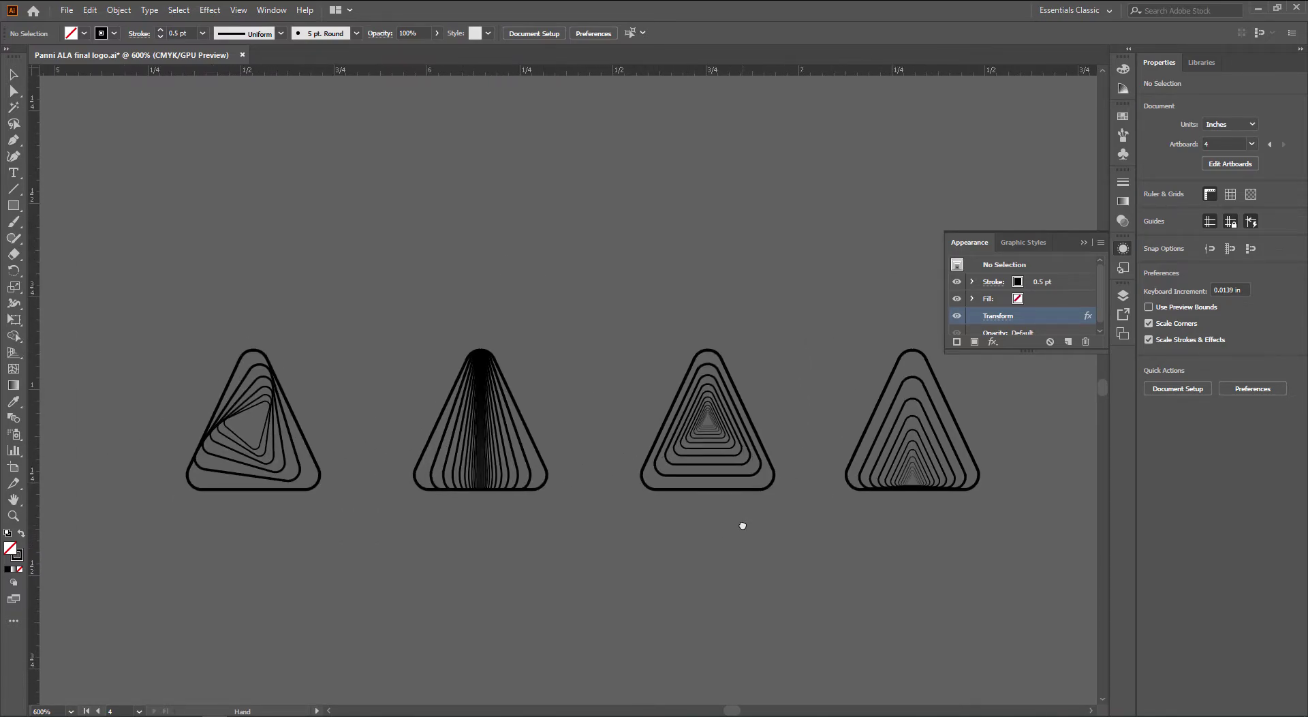
mouse_move(167, 715)
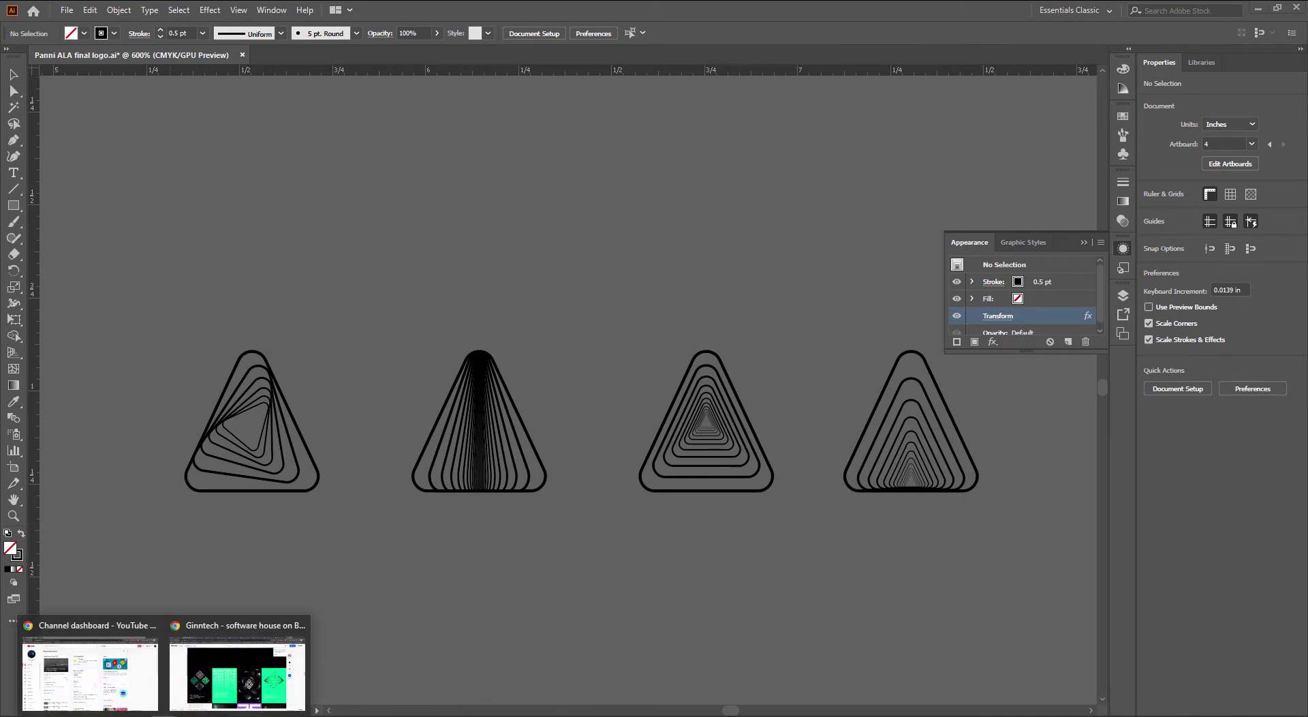
left_click(213, 673)
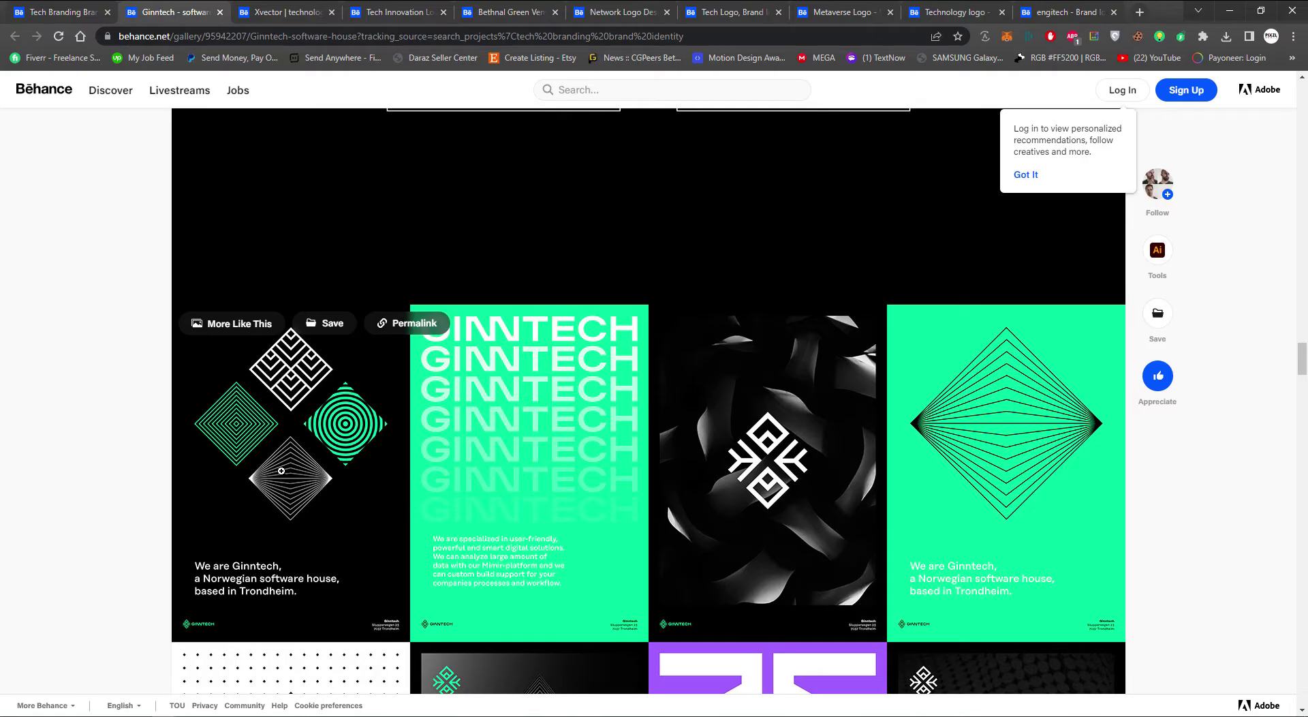
key("alt+Tab")
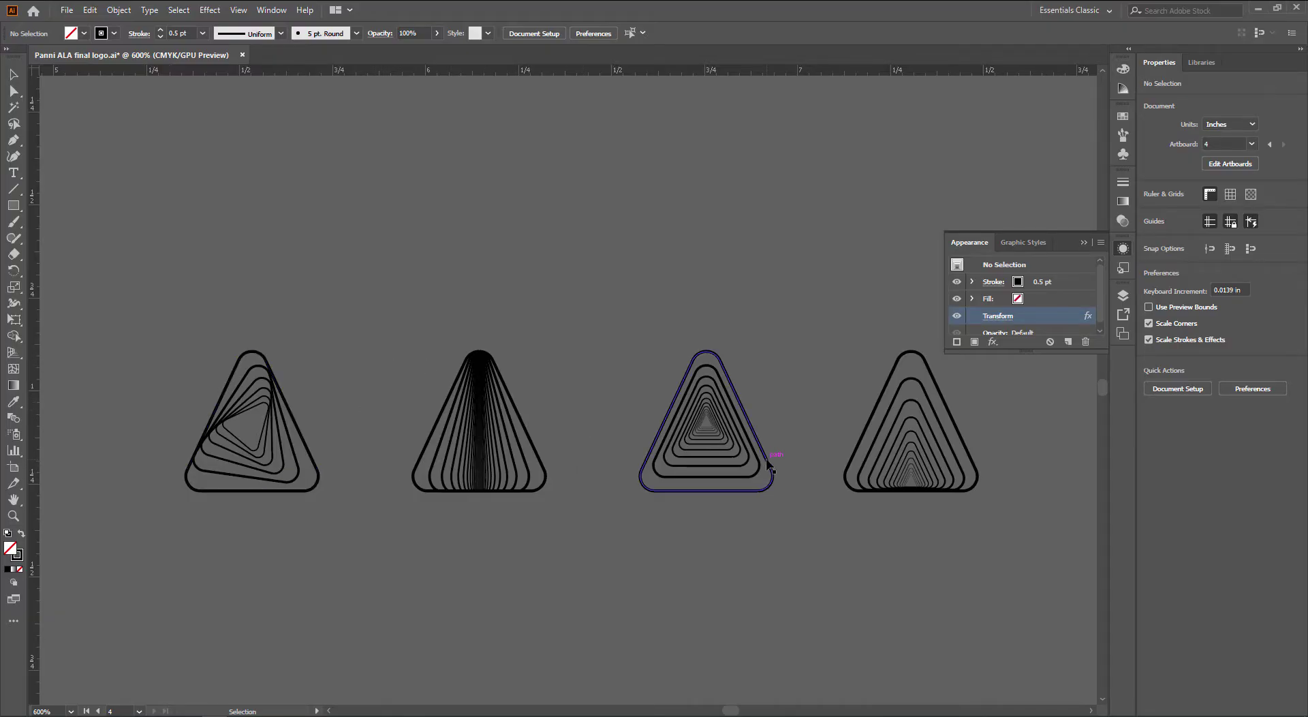
Duplicate the black rounded triangle up and right as an unfilled 0.25 pt outline
scroll(683, 556, "down", 1)
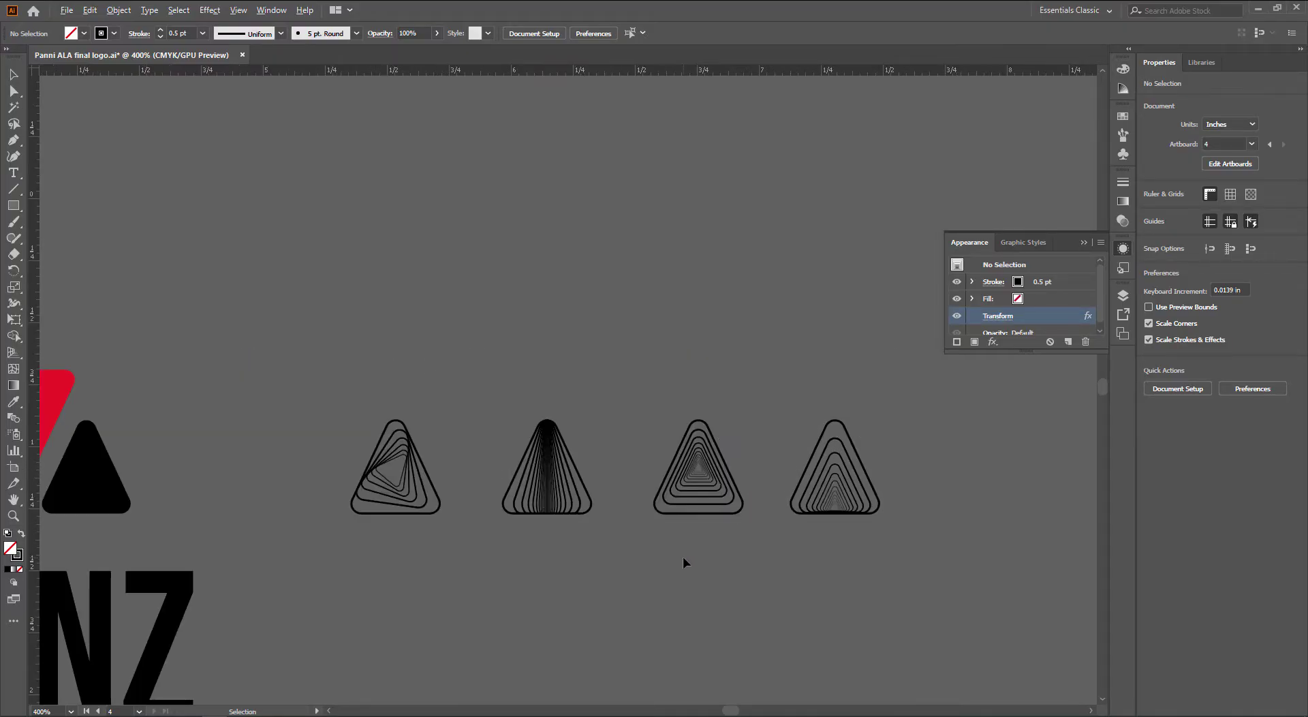
scroll(636, 590, "left", 3)
left_click(264, 504)
left_click_drag(265, 504, 556, 353)
scroll(560, 395, "up", 1)
scroll(559, 416, "up", 2)
key("shift+x")
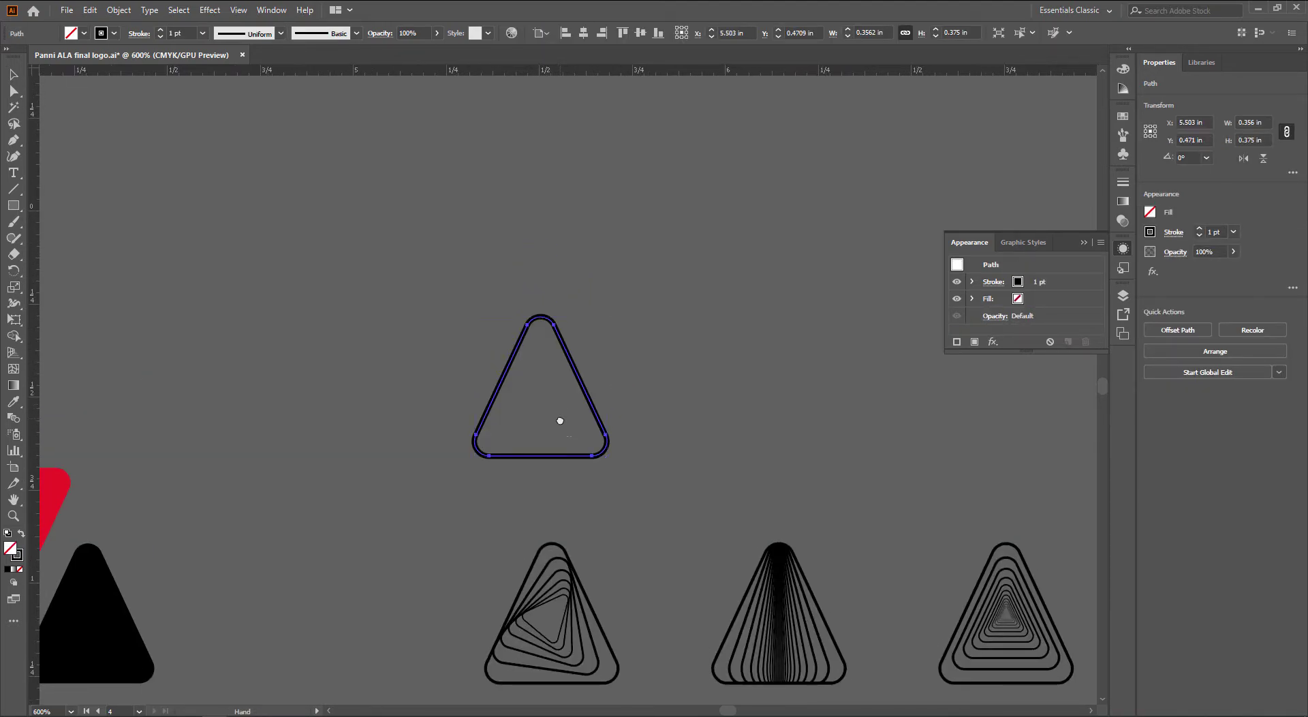
scroll(318, 196, "up", 1)
left_click(189, 33)
key("Down")
key("Down")
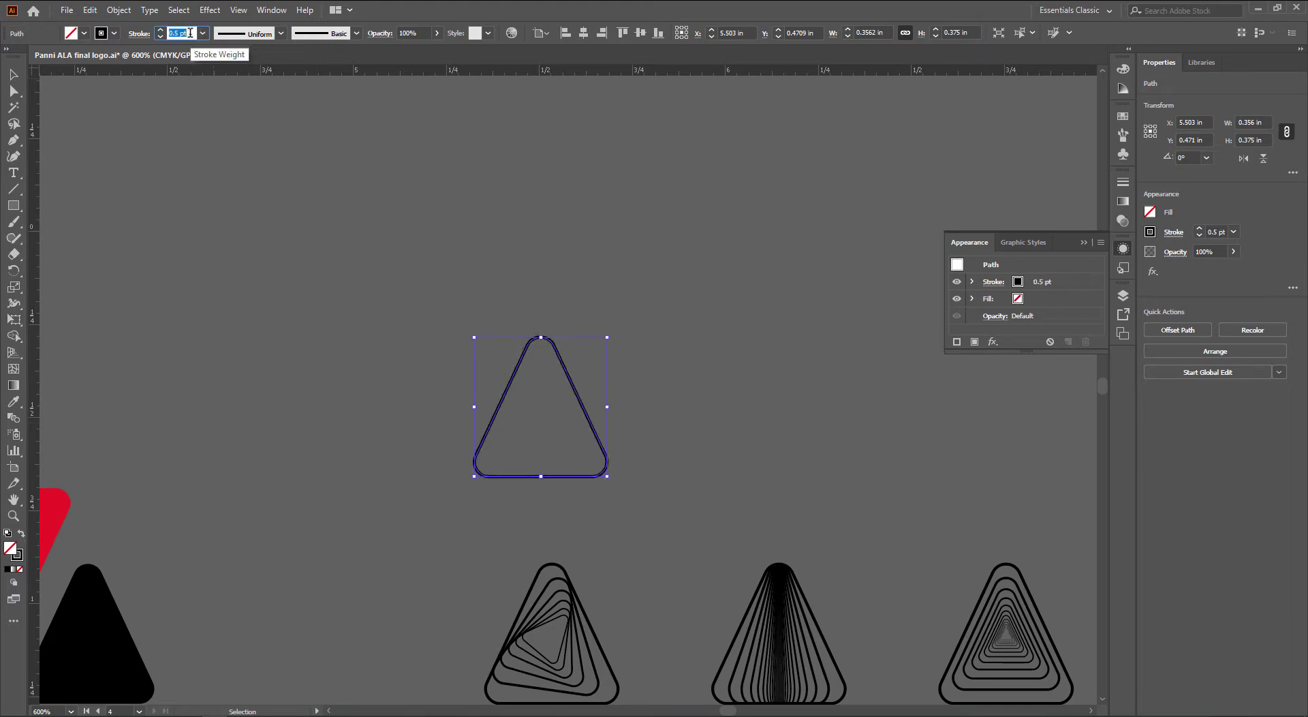
left_click(376, 239)
Rotate copies 90° around a shared centre into four triangles and group them as a cross
left_click(579, 398)
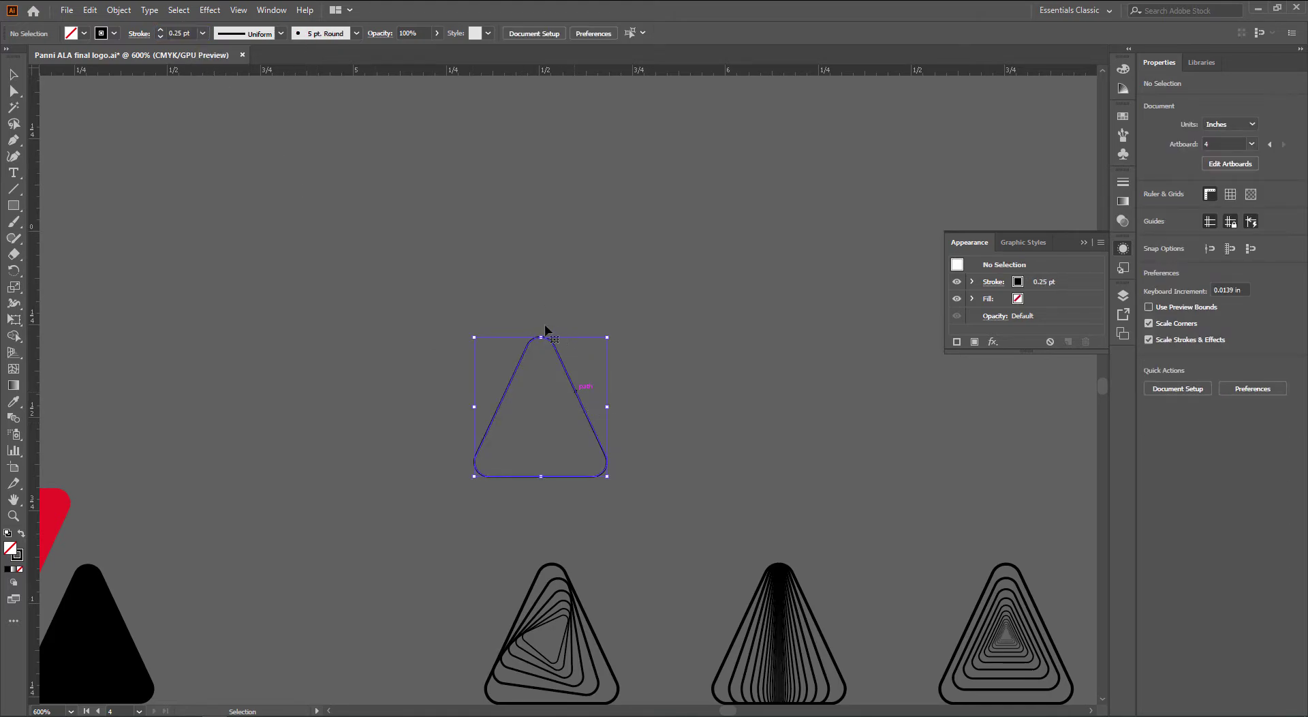
key("r")
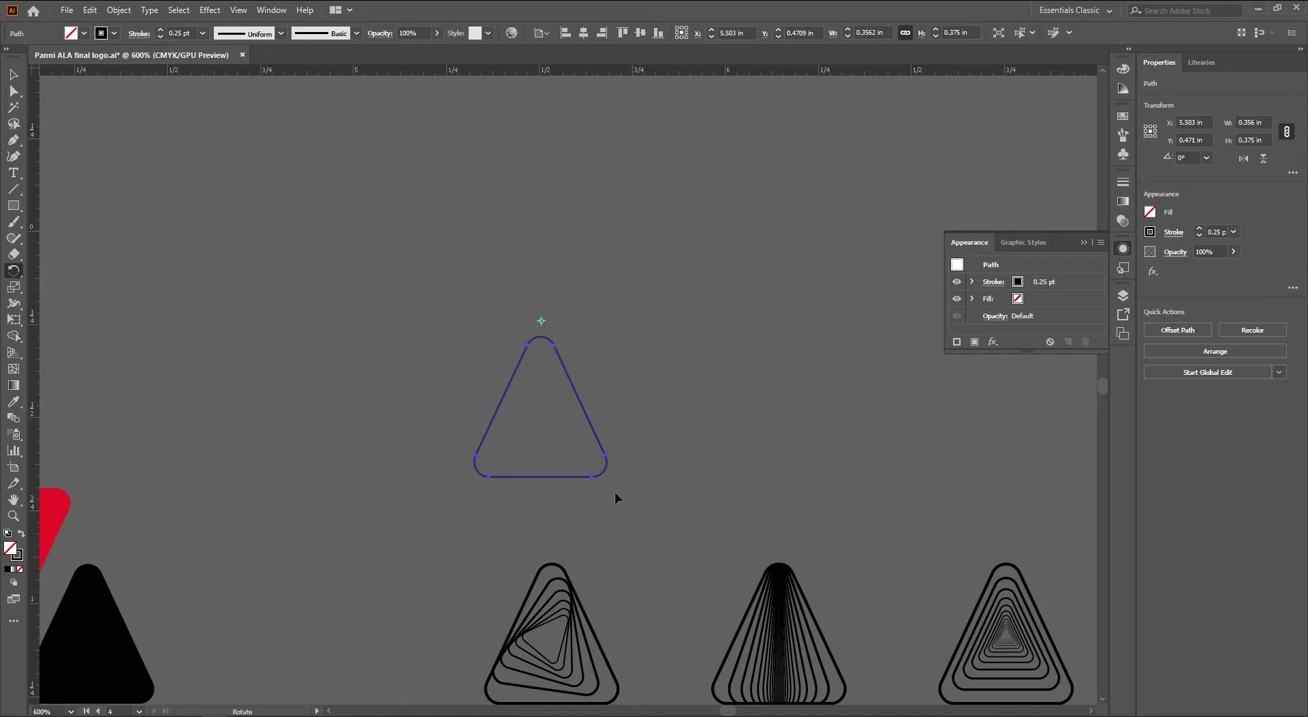
left_click_drag(557, 525, 701, 502)
left_click_drag(772, 472, 787, 427)
key("ctrl+d")
key("ctrl+d")
key("v")
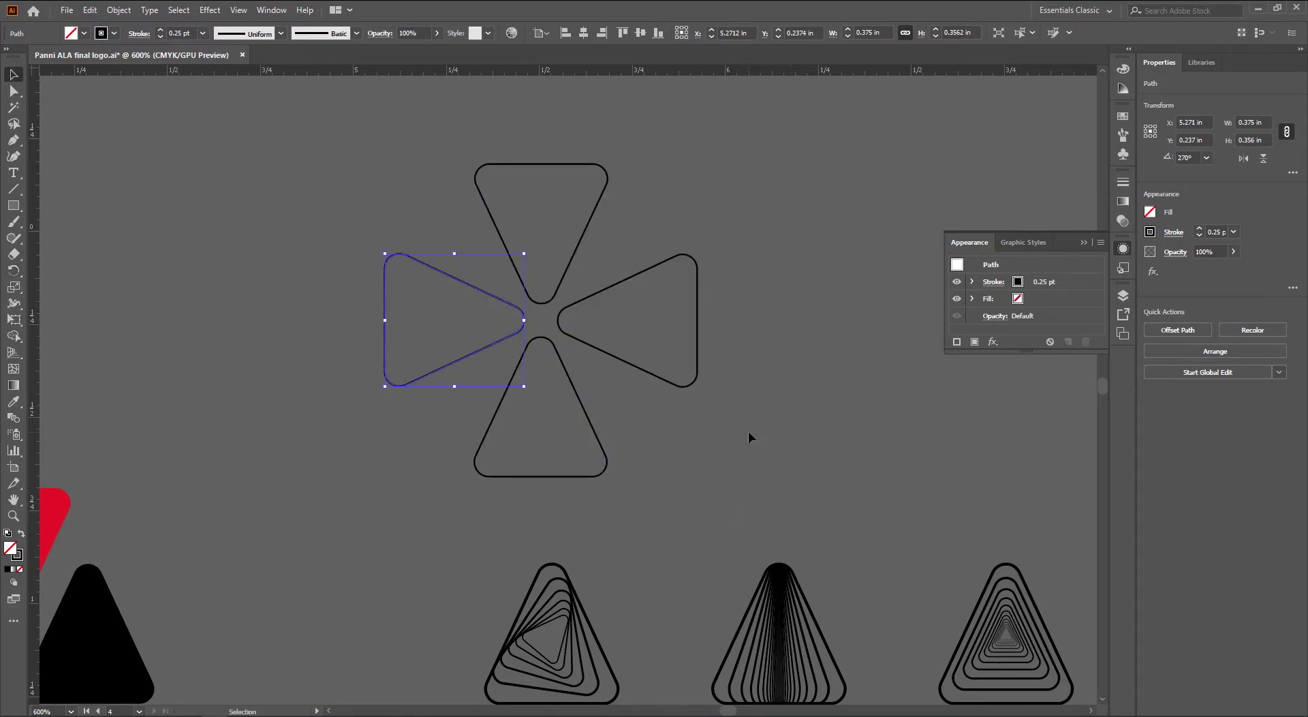
left_click(748, 430)
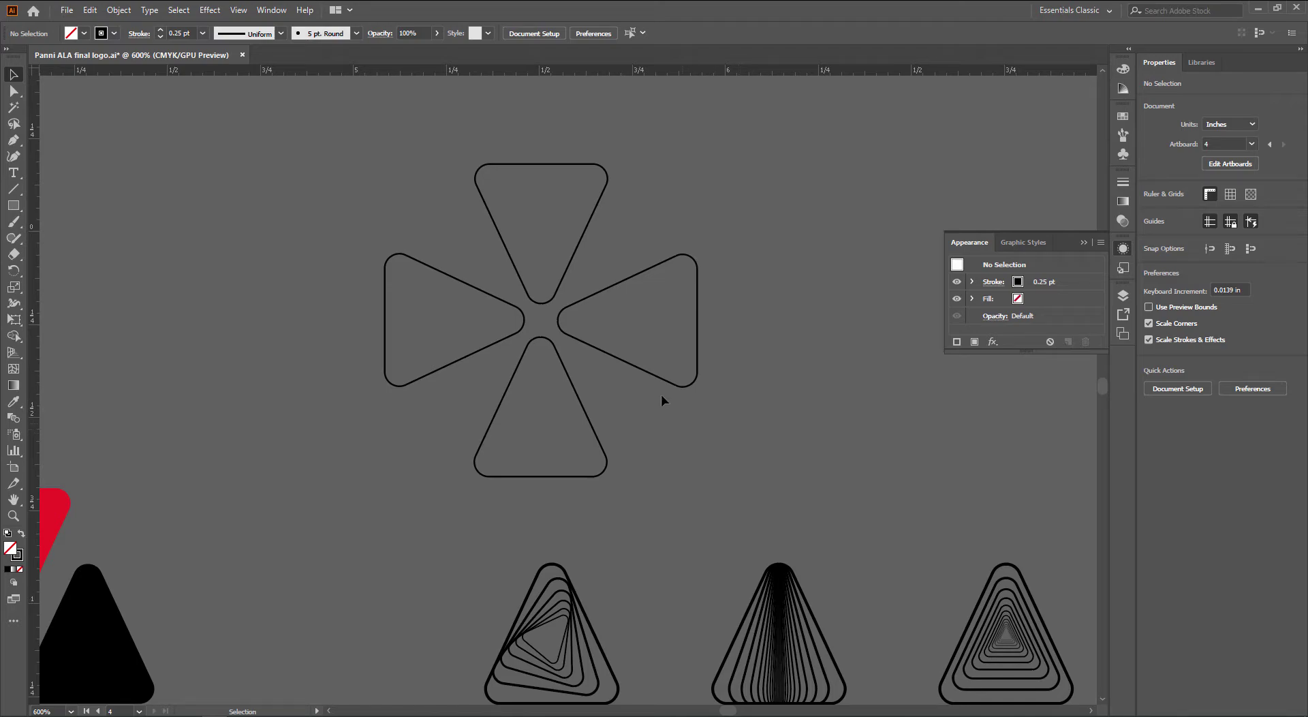
left_click_drag(493, 350, 492, 354)
left_click_drag(541, 376, 812, 386)
key("ctrl+g")
Duplicate the cross to the right and draw a circle from the left cross's centre
left_click_drag(583, 436, 656, 449)
left_click(530, 456)
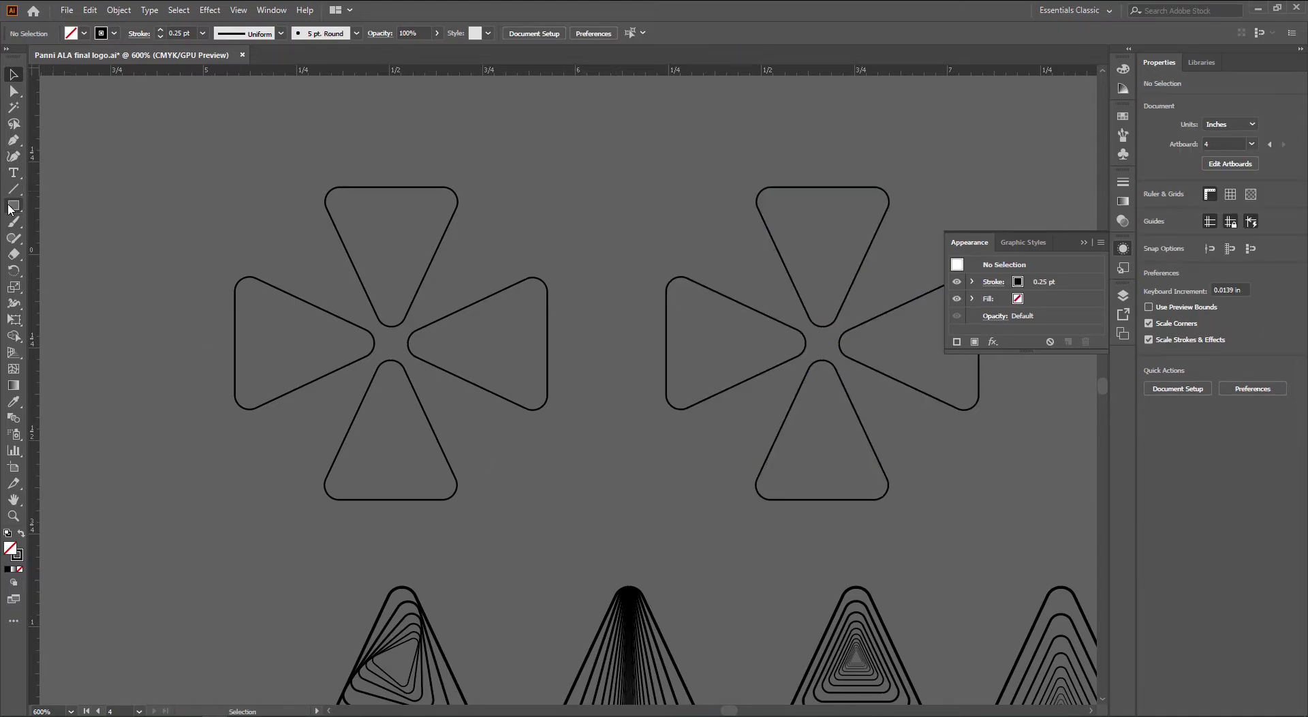
left_click_drag(10, 209, 99, 242)
left_click_drag(390, 343, 463, 415)
key("v")
Clip the left cross inside the circle, then place a copy of the clipped mark above
left_click(344, 321, "shift")
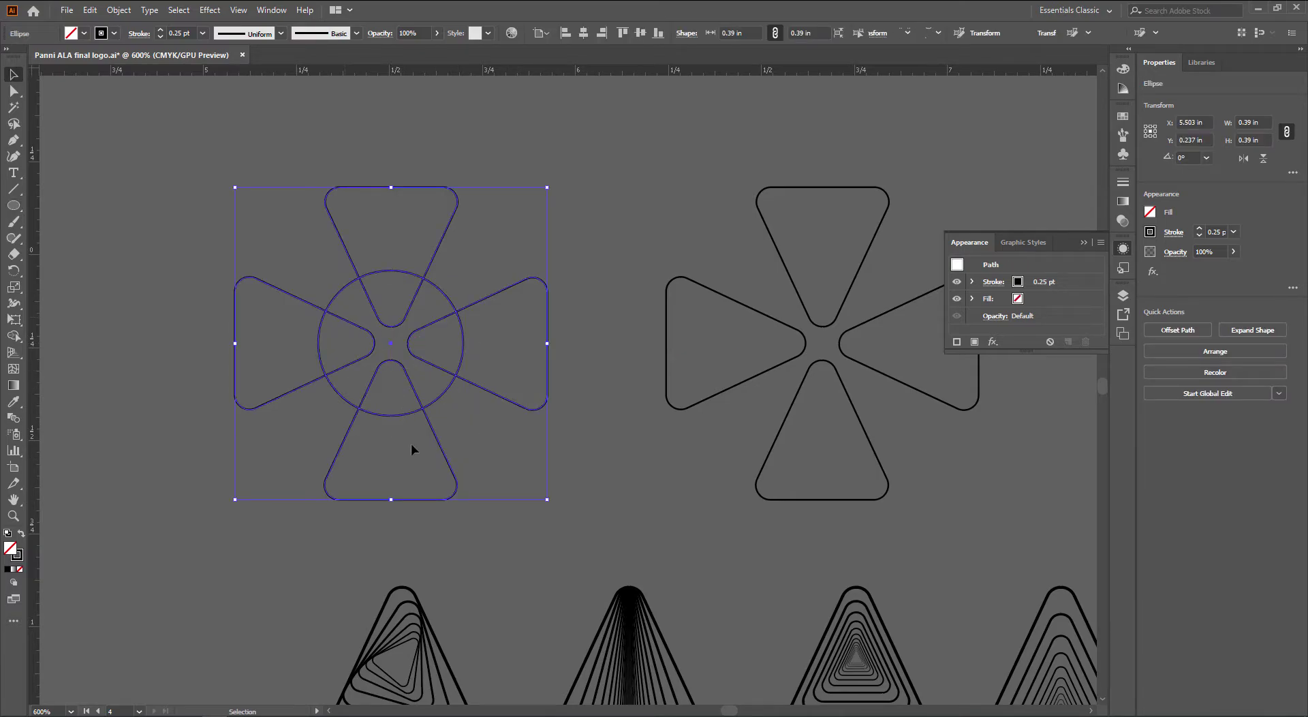
right_click(344, 315)
left_click(423, 417)
key("ctrl+z")
right_click(453, 387)
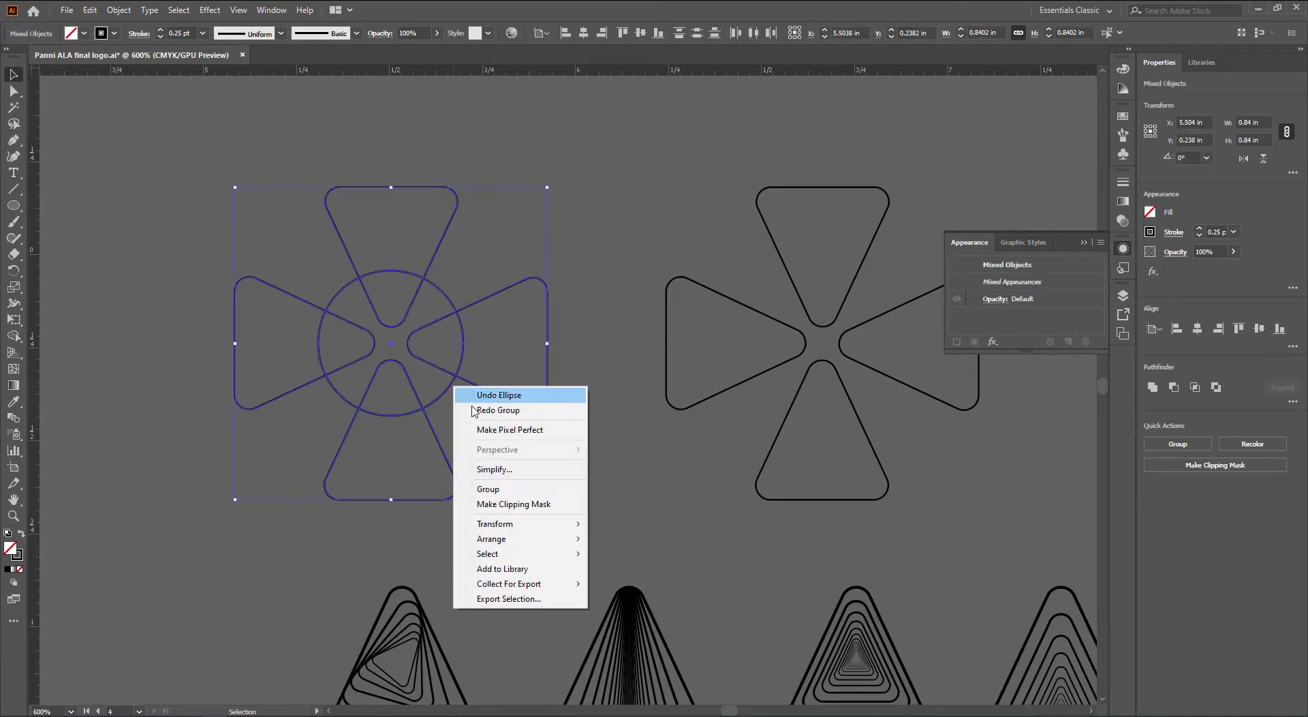
left_click(514, 503)
left_click(544, 497)
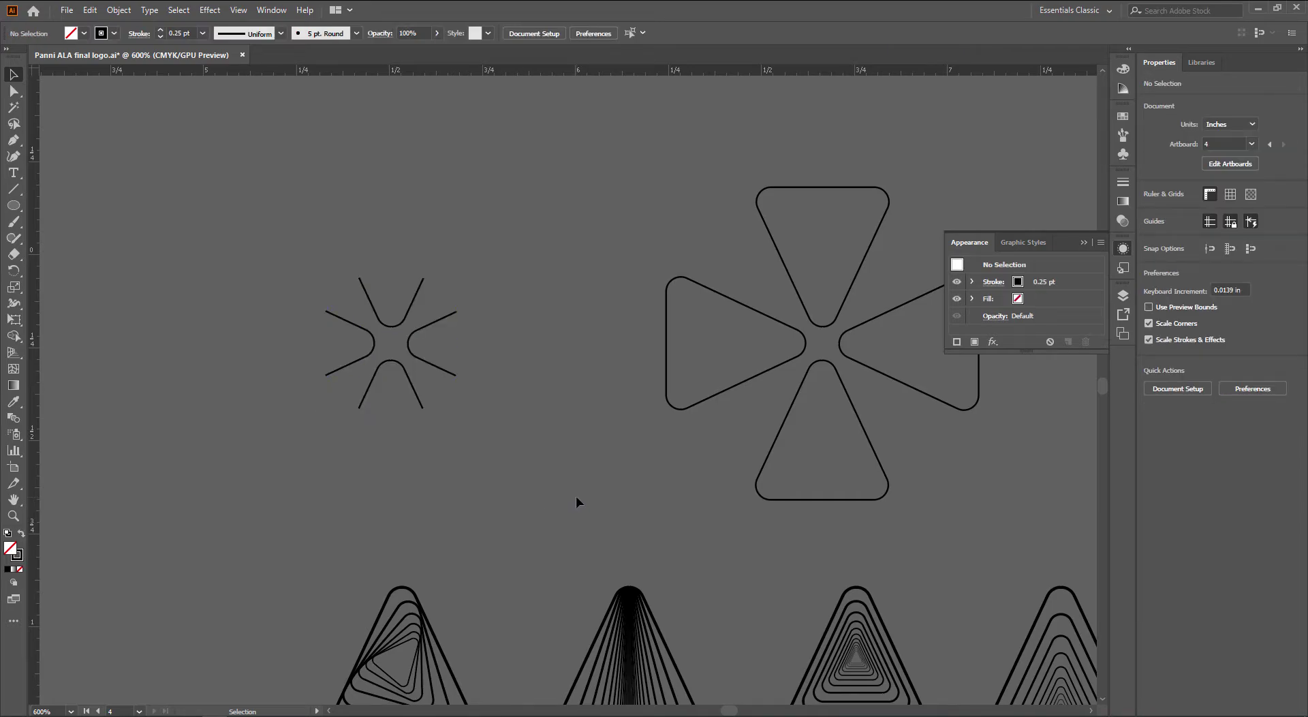
left_click(390, 363)
left_click_drag(459, 376, 523, 333)
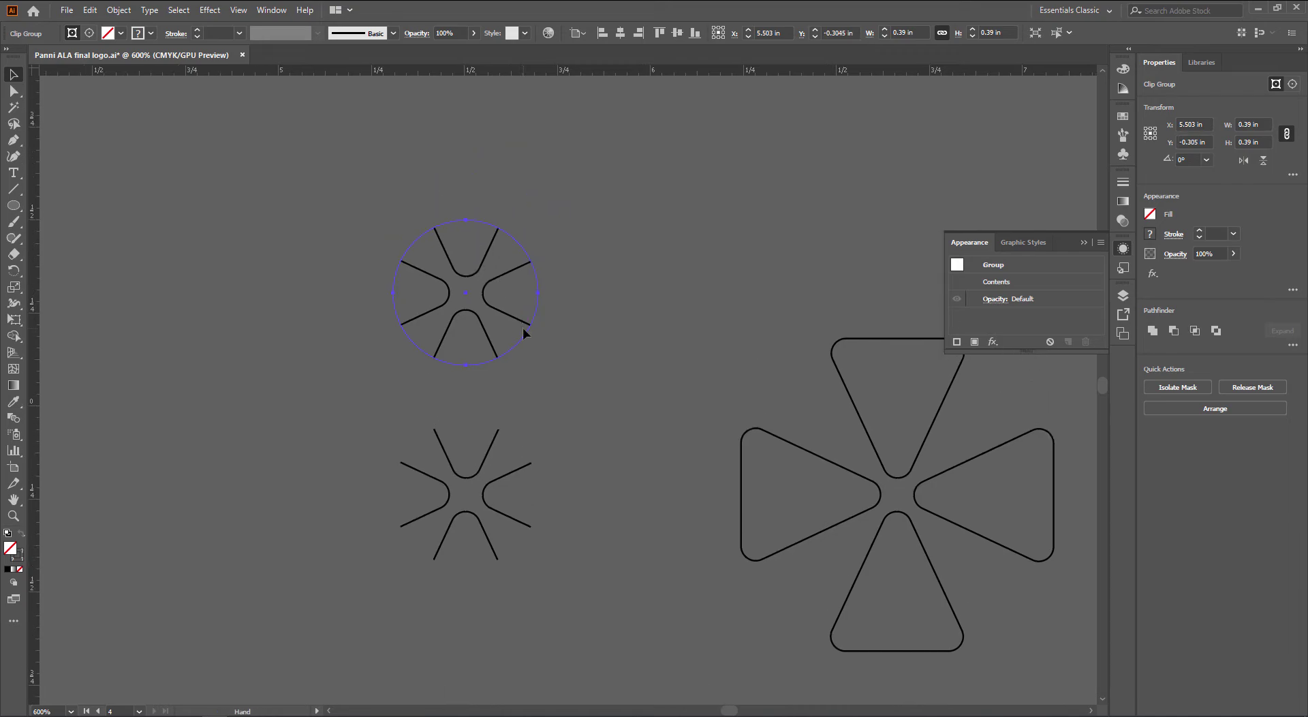
Release the clipping mask on the copy and move the full cross upward
right_click(523, 333)
left_click(590, 440)
scroll(541, 472, "up", 3)
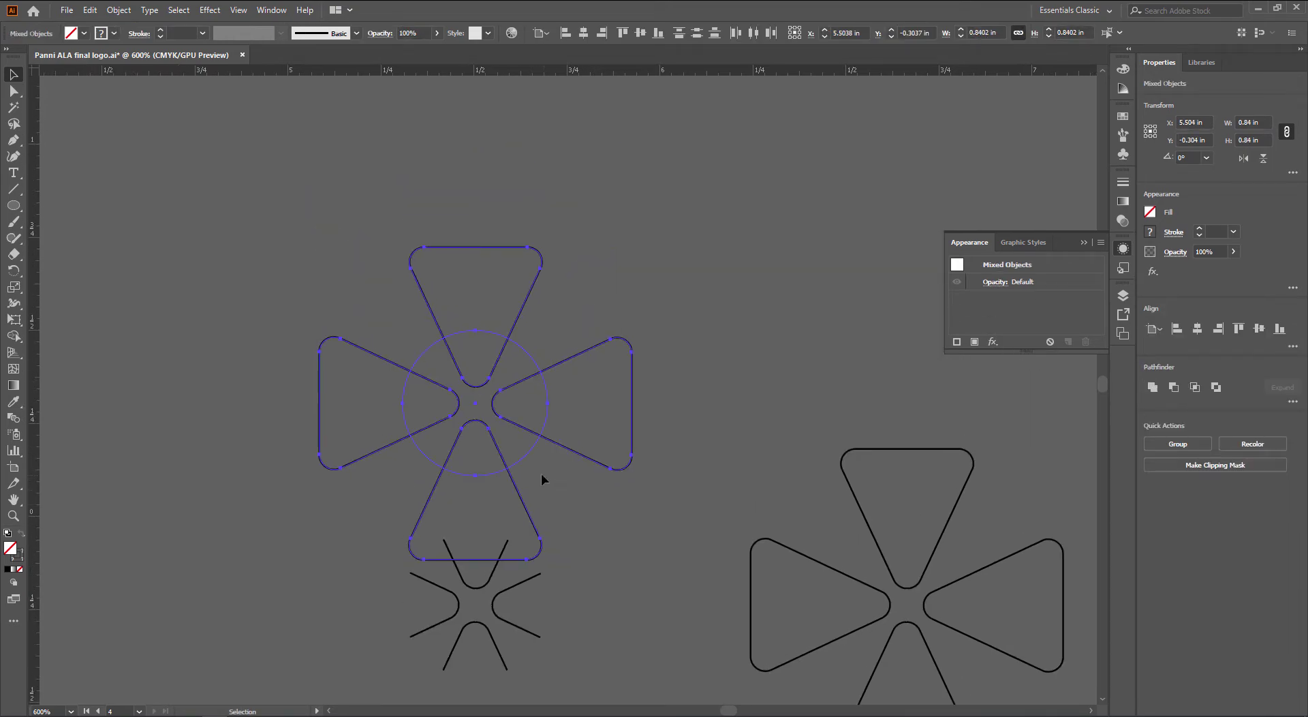
left_click_drag(515, 490, 515, 394)
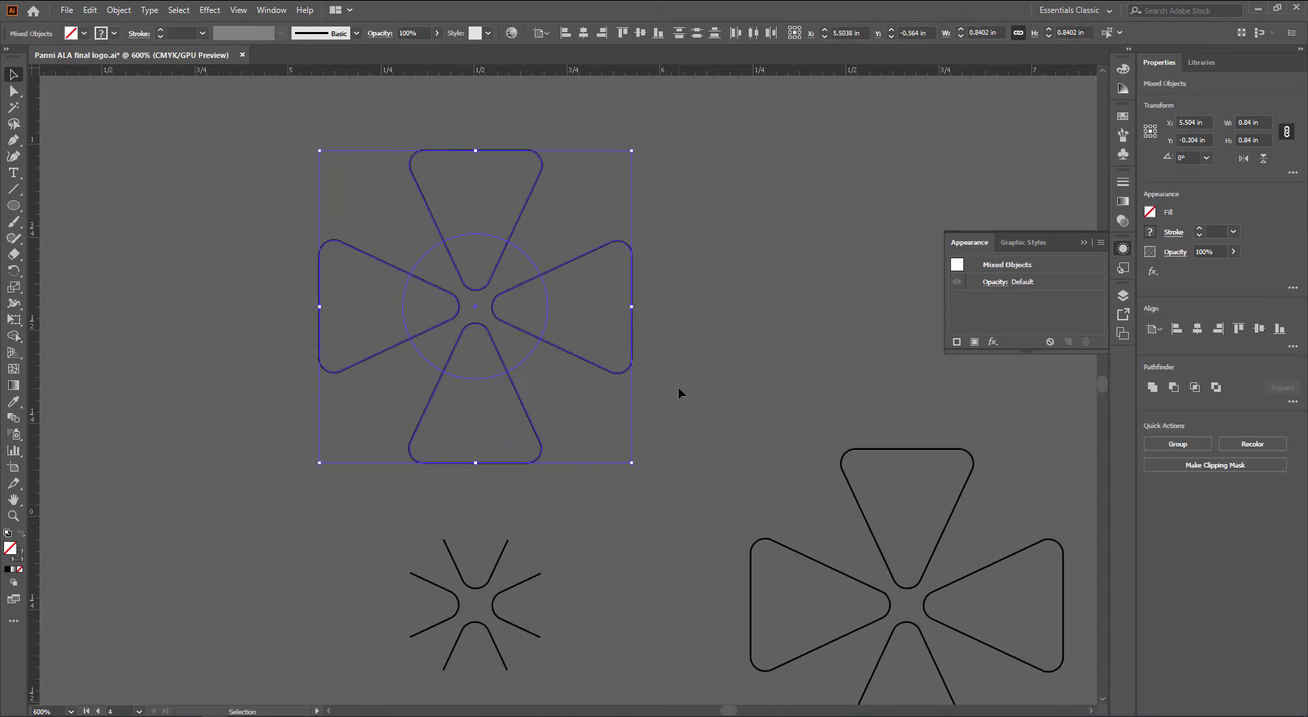
left_click(677, 386)
left_click(521, 397)
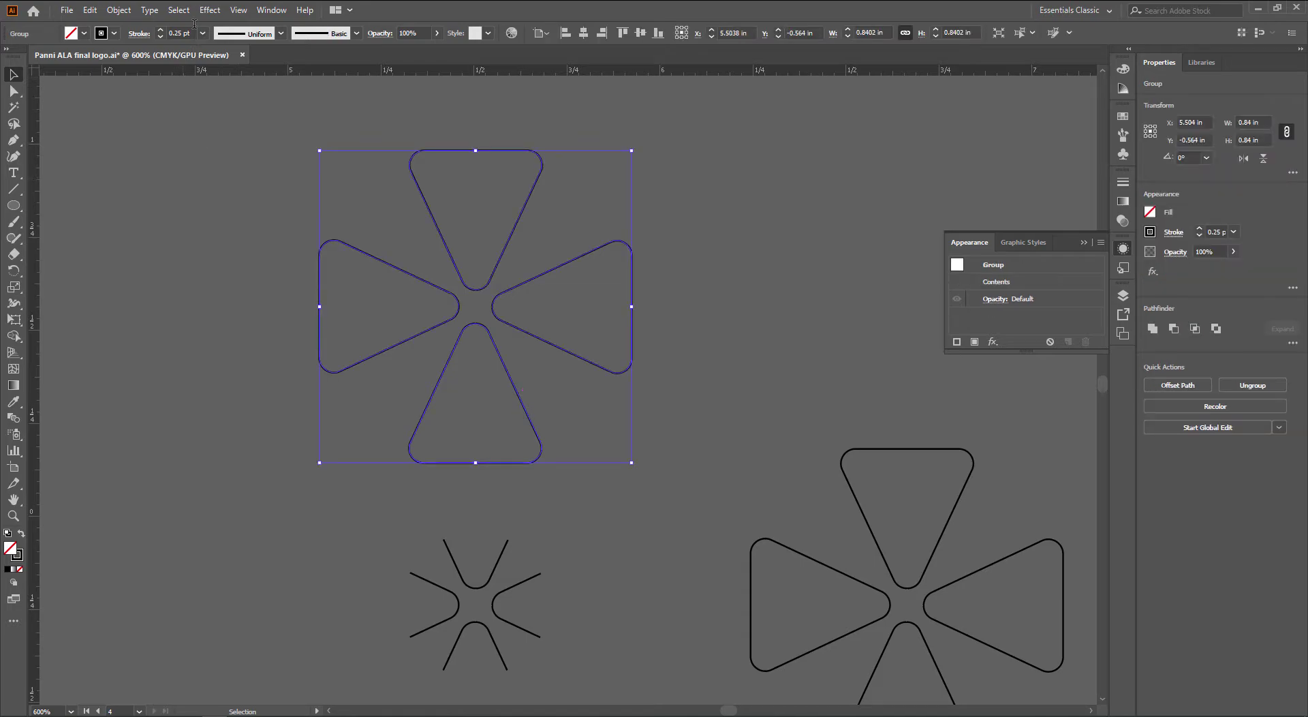
Preview a Transform effect with 7 copies at 91% and 92% scale, then cancel it
left_click(209, 10)
mouse_move(253, 120)
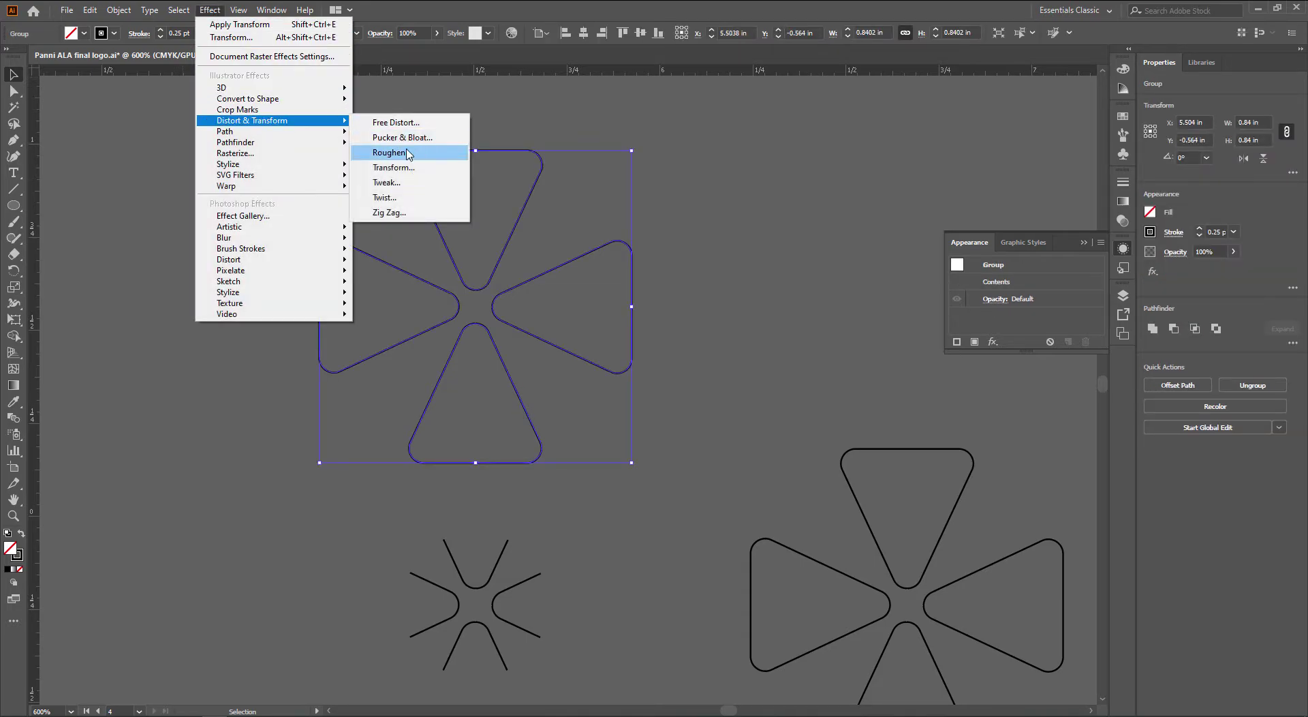
left_click(381, 165)
left_click(181, 474)
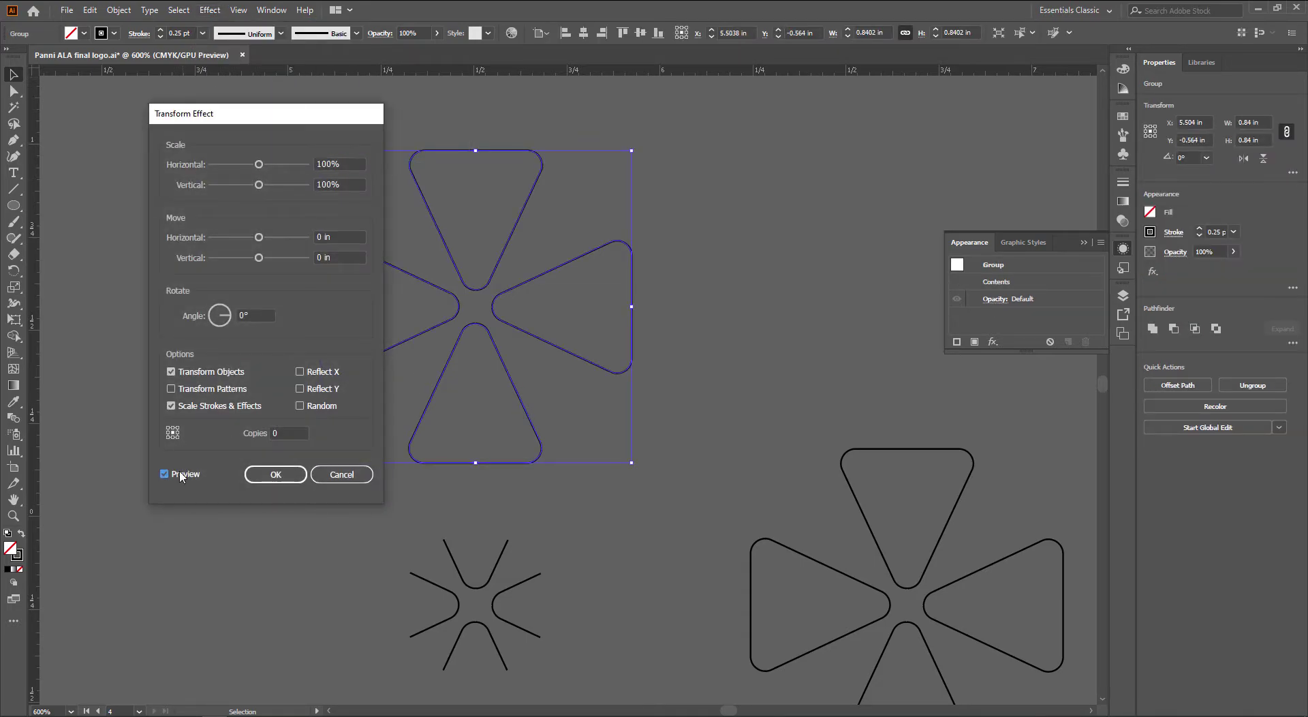
left_click(292, 432)
type("7")
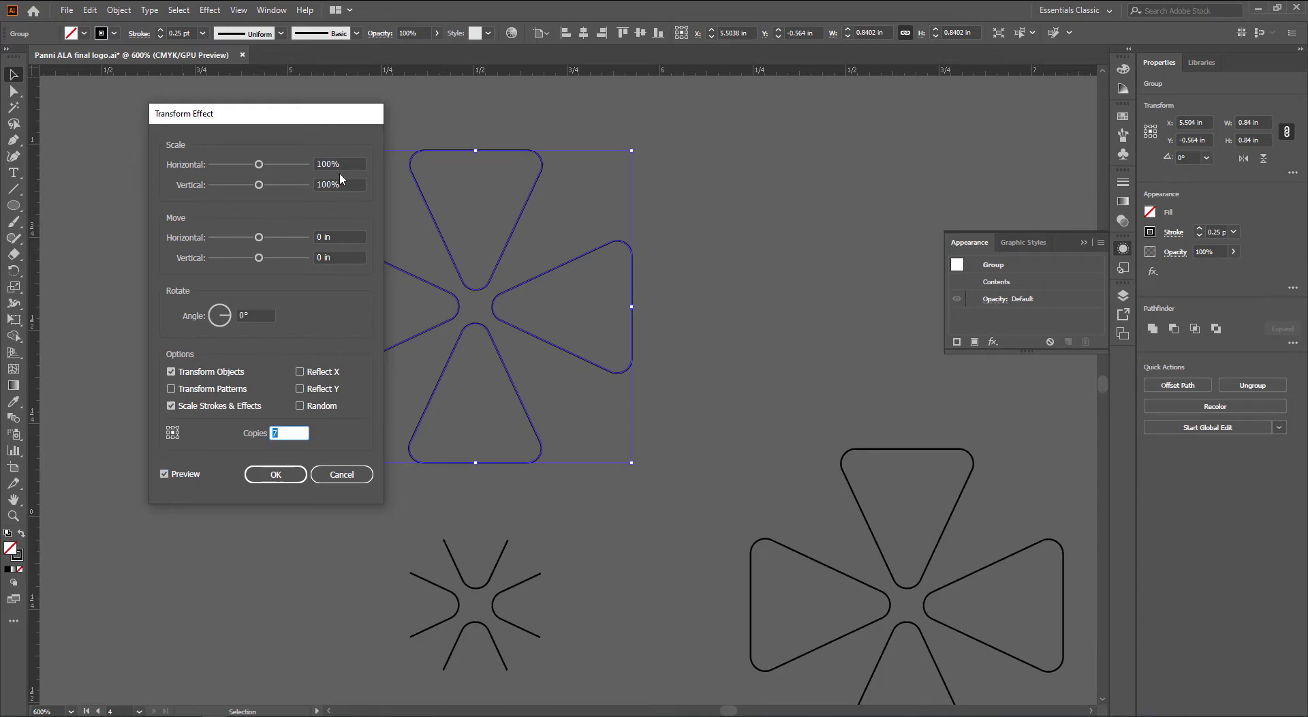
left_click(346, 163)
key("Down")
key("Down")
key("Down")
key("Down")
key("Down")
key("Down")
key("Down")
key("Down")
key("Down")
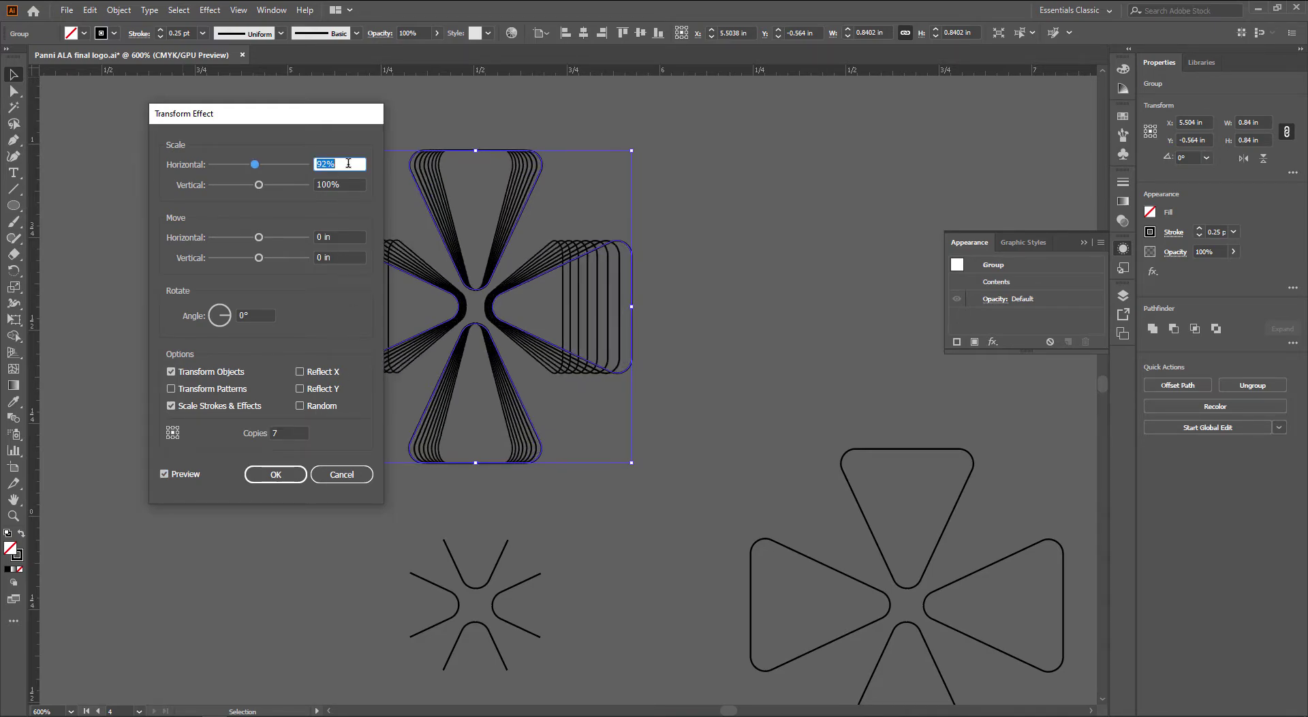
left_click(347, 184)
key("Down")
key("Down")
key("Down")
key("Down")
key("Down")
key("Down")
key("Down")
key("Down")
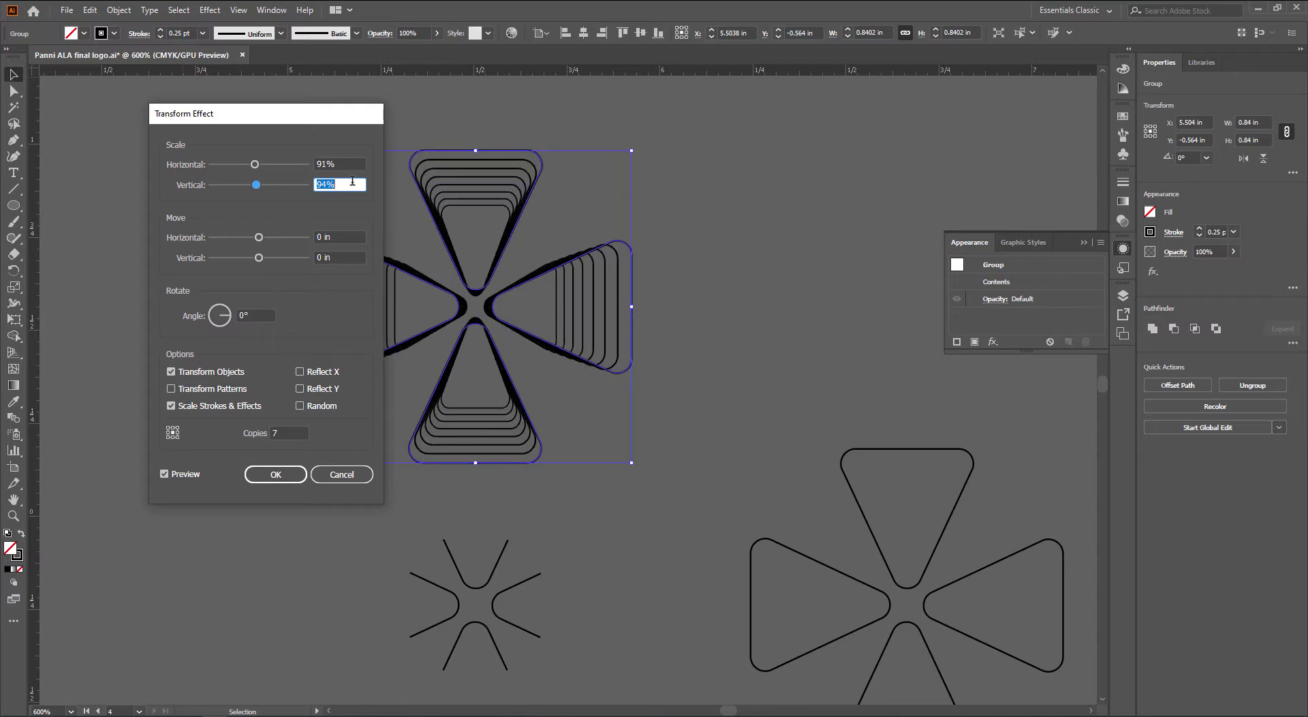
left_click_drag(346, 120, 166, 128)
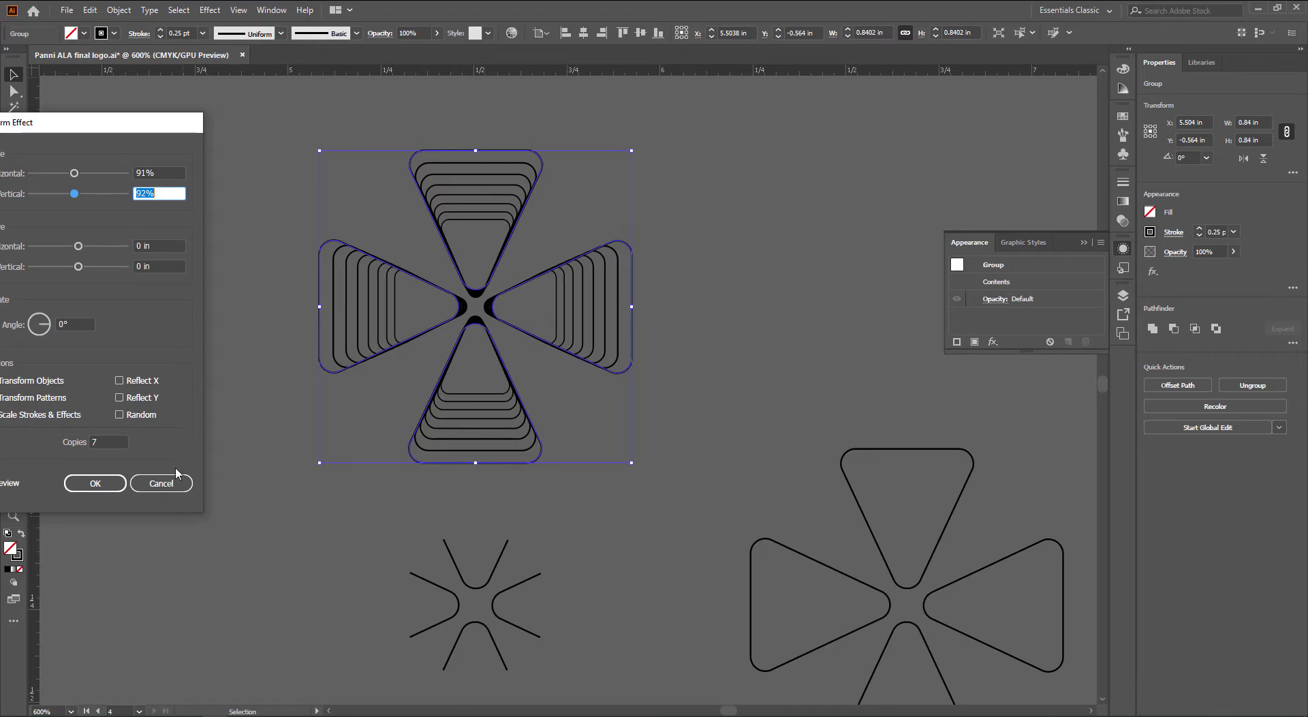
left_click(161, 483)
Ungroup the cross into its four separate outline triangles
right_click(483, 307)
left_click(560, 419)
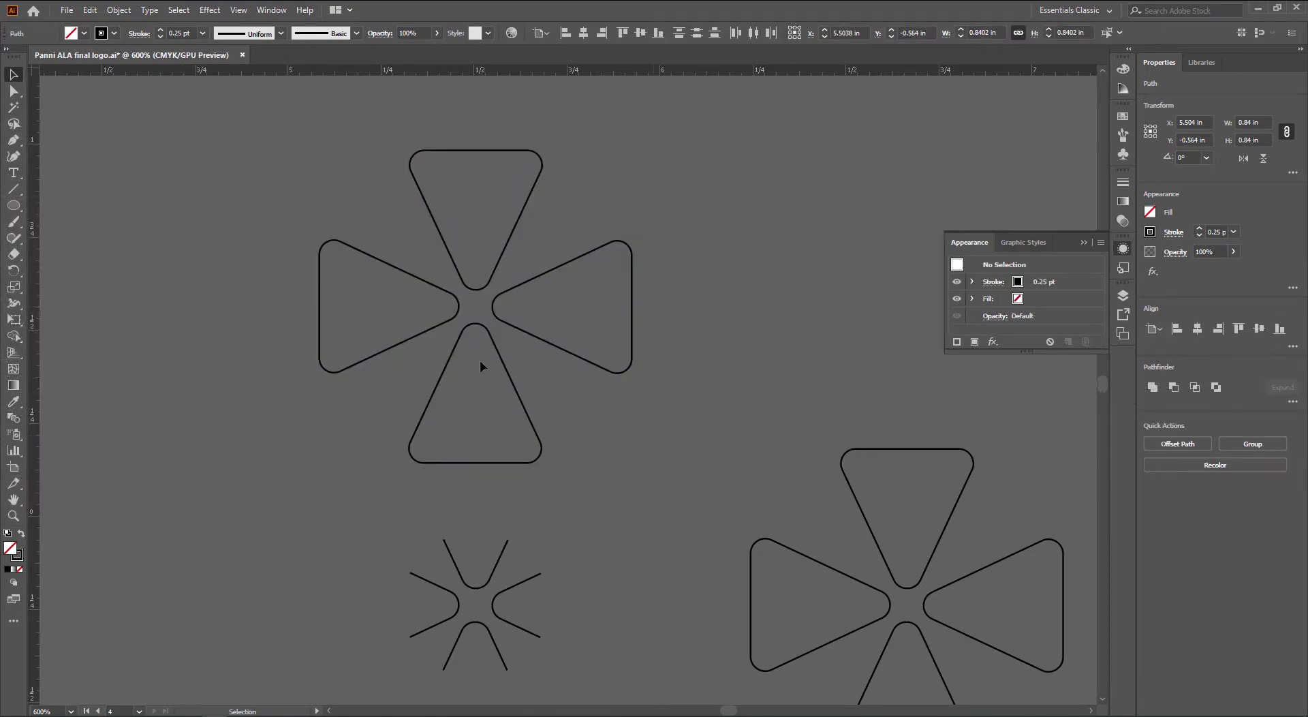
left_click(480, 360)
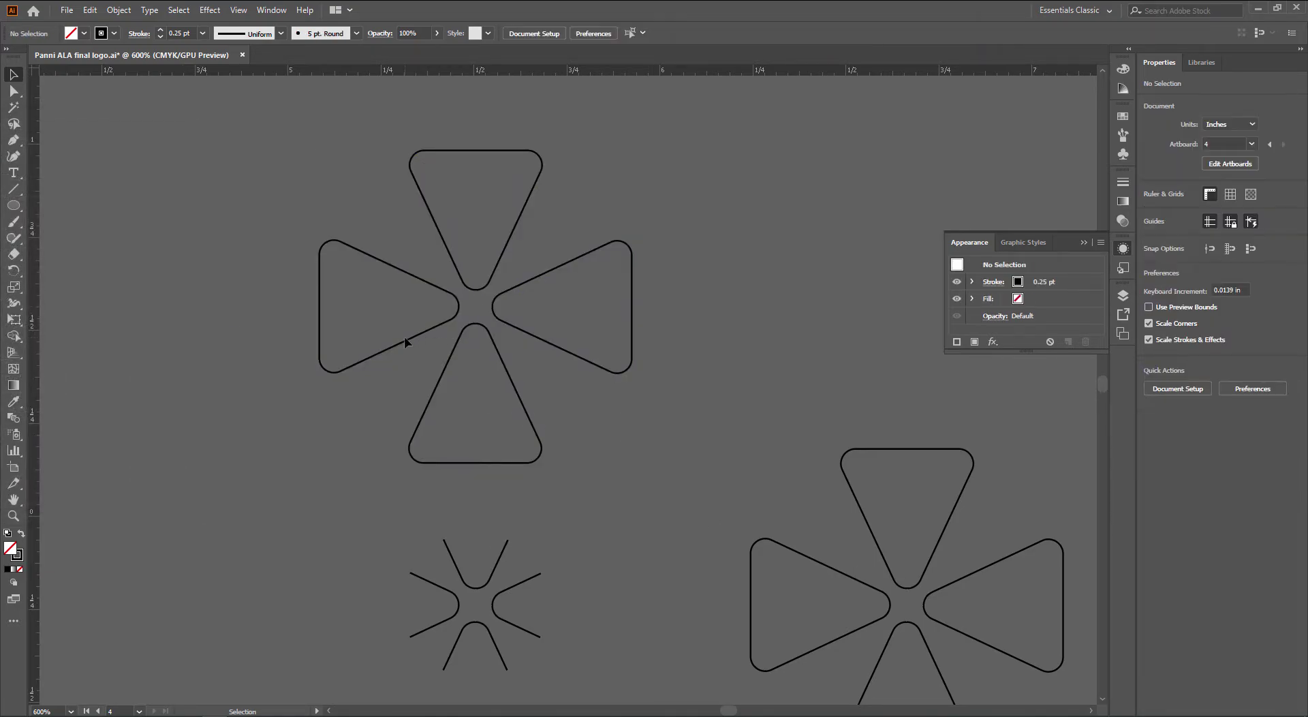
Apply a Transform effect to the left petal: 7 copies scaled 90% horizontally and 80% vertically
left_click(209, 9)
mouse_move(336, 126)
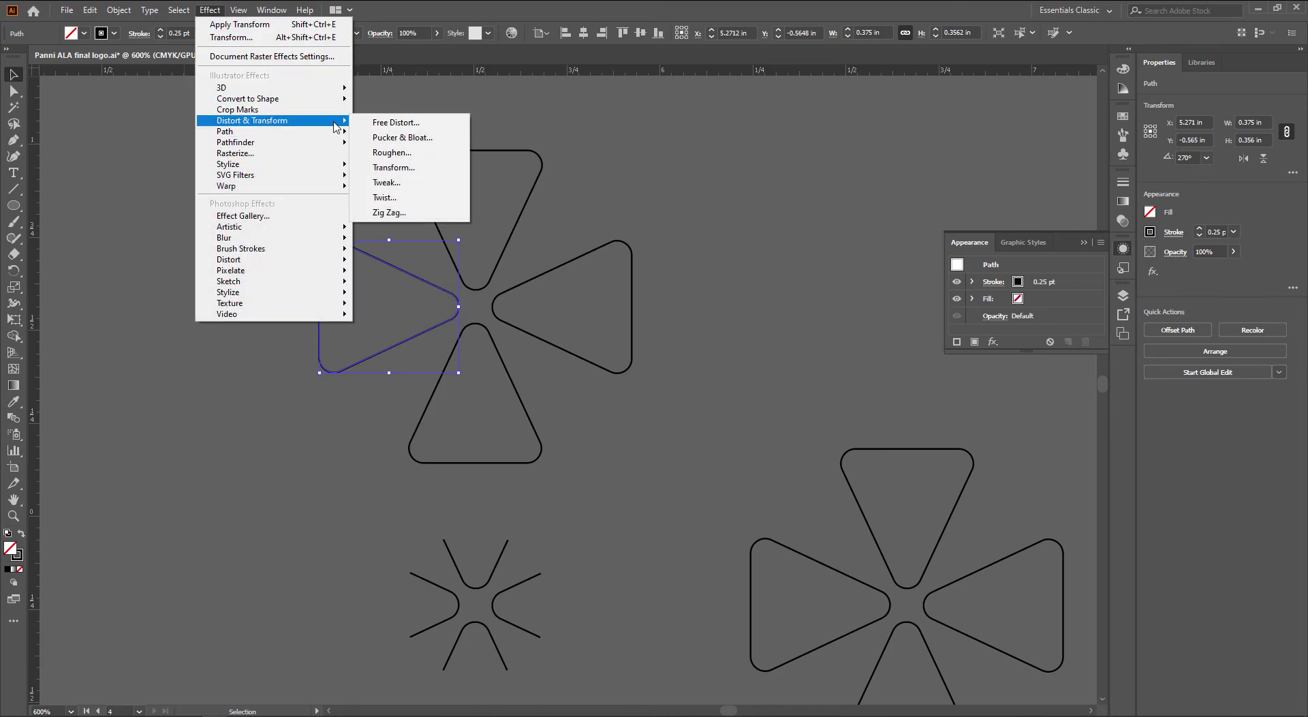
left_click(417, 168)
left_click_drag(83, 128, 165, 120)
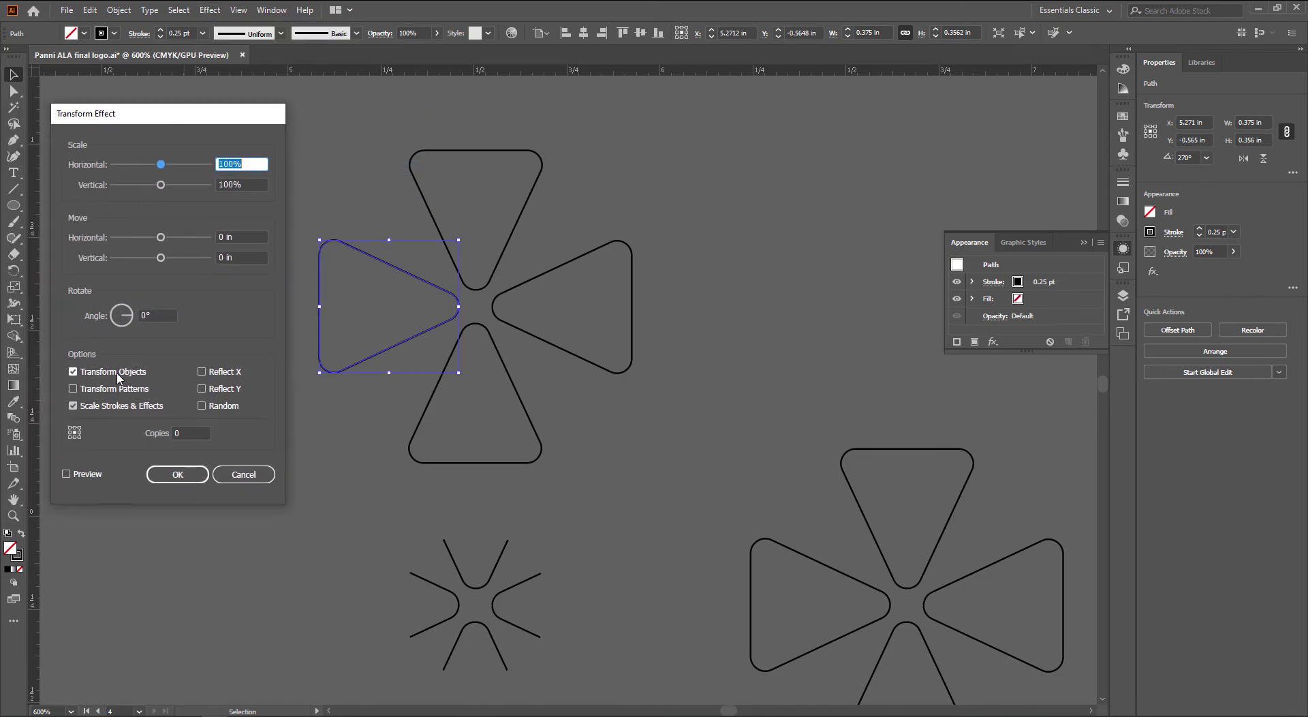
left_click(66, 473)
double_click(190, 434)
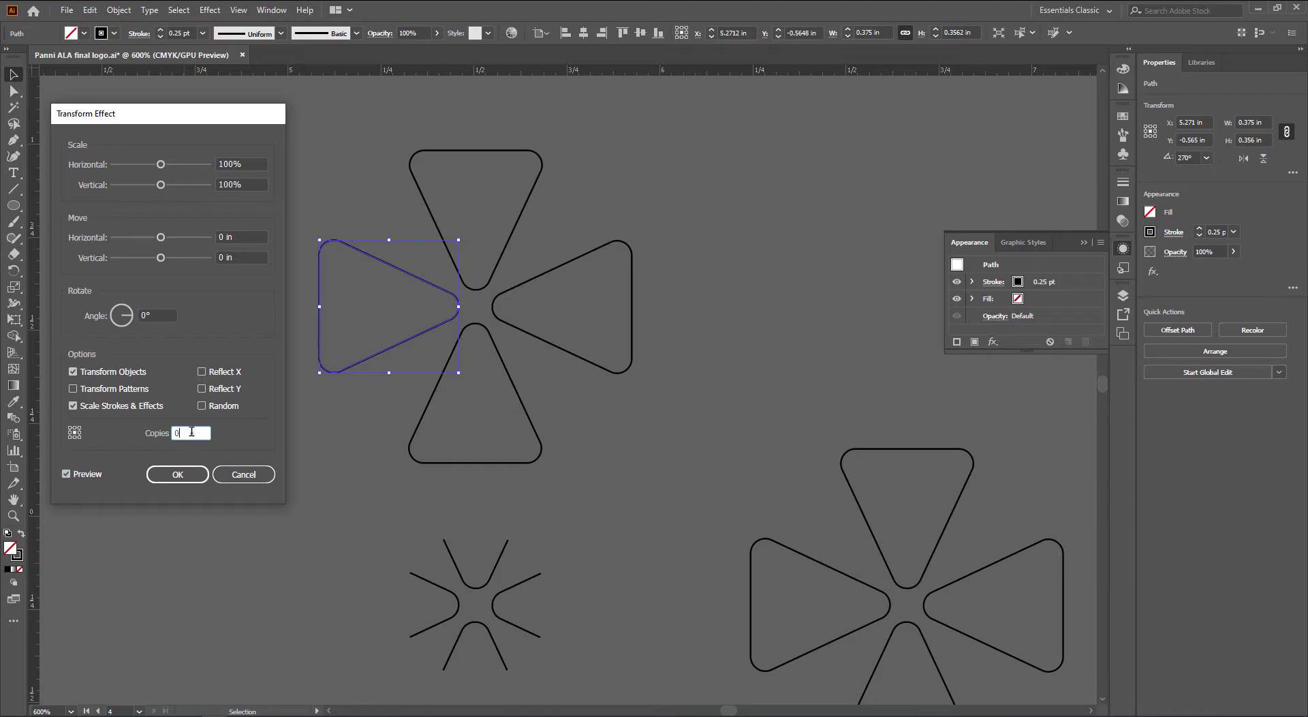
type("7")
double_click(242, 164)
type("87")
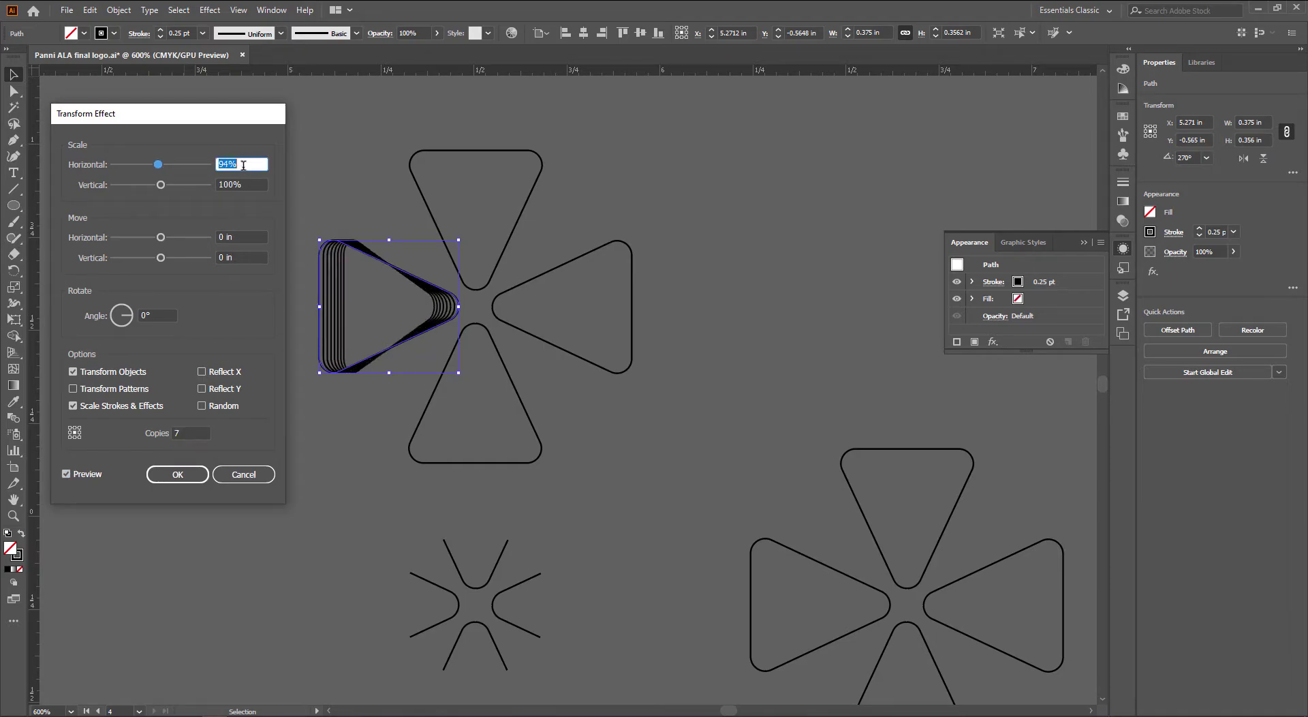
key("Down")
key("Down")
key("Down")
key("Down")
key("Down")
key("Down")
key("Down")
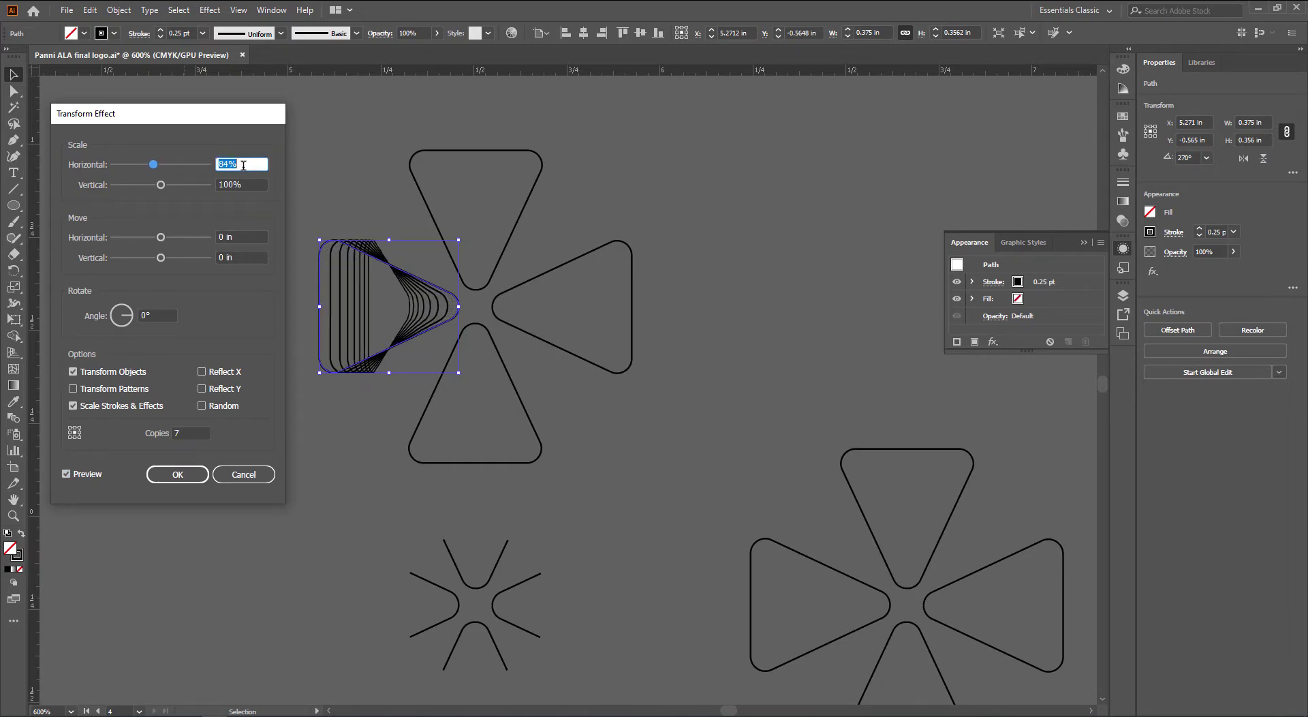
double_click(250, 184)
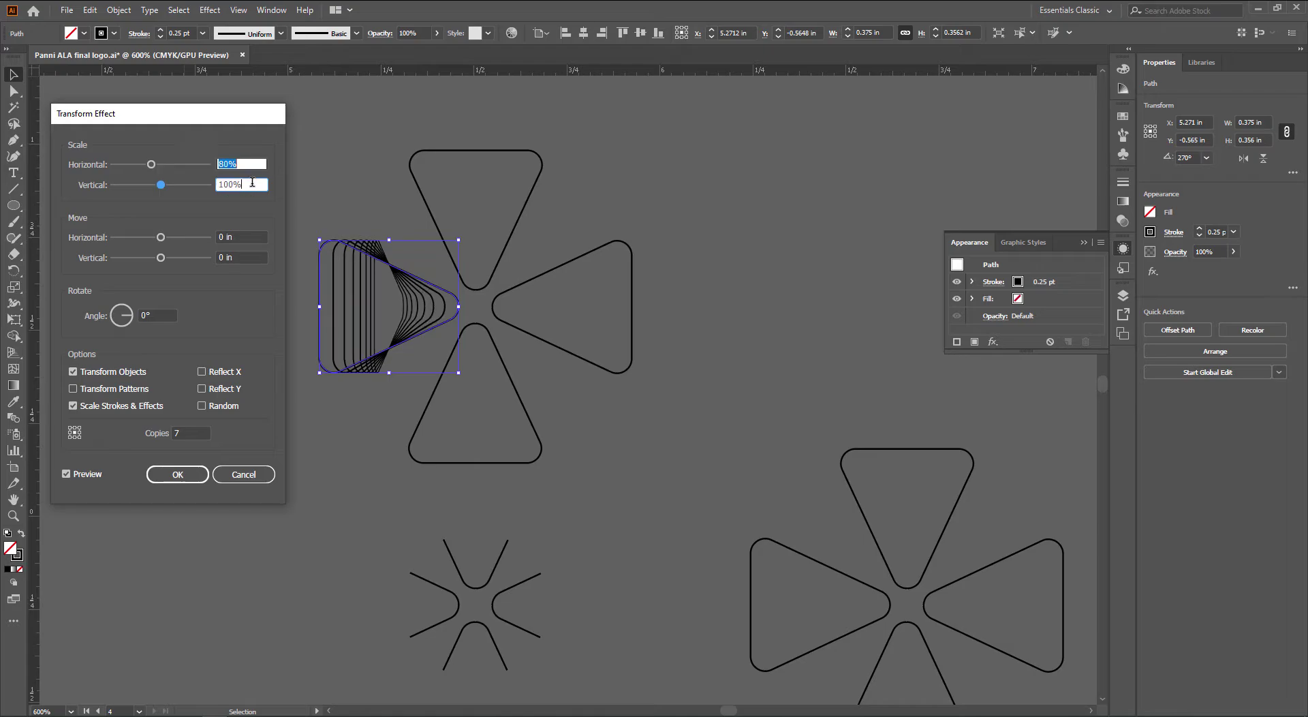
type("80%")
key("Tab")
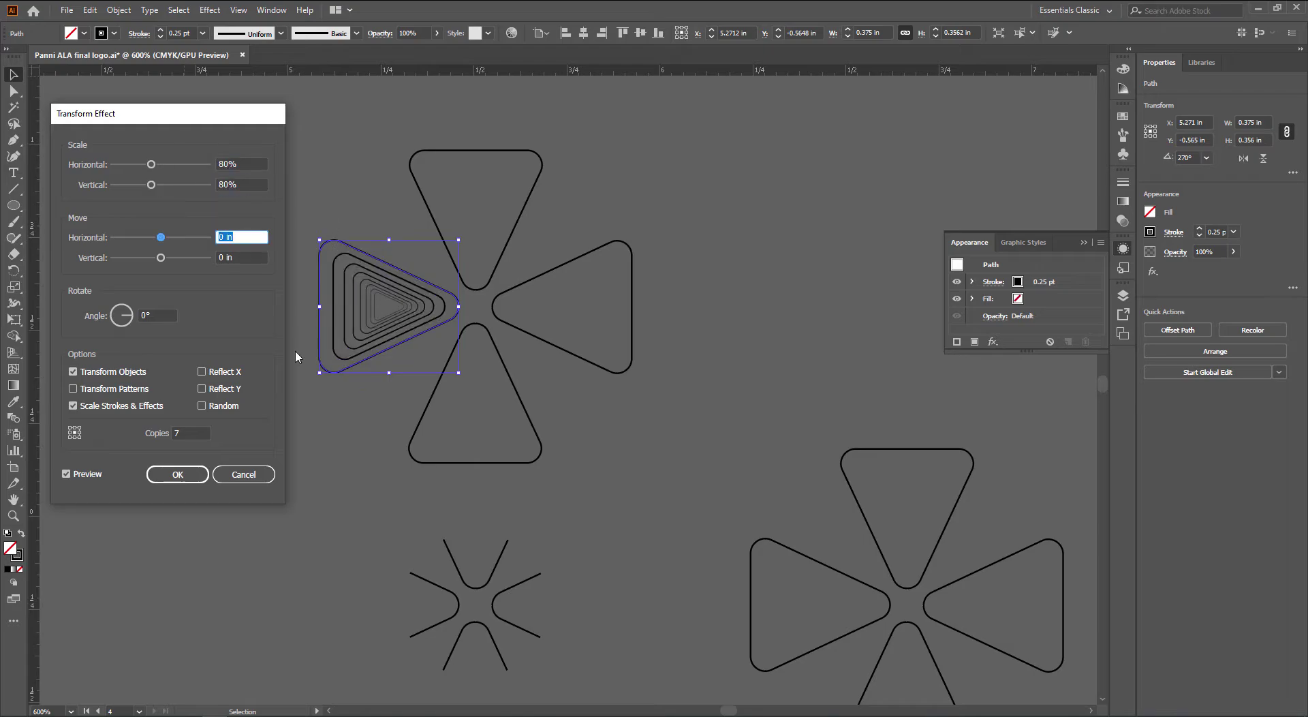
left_click(257, 163)
scroll(258, 162, "up", 6)
scroll(257, 162, "up", 5)
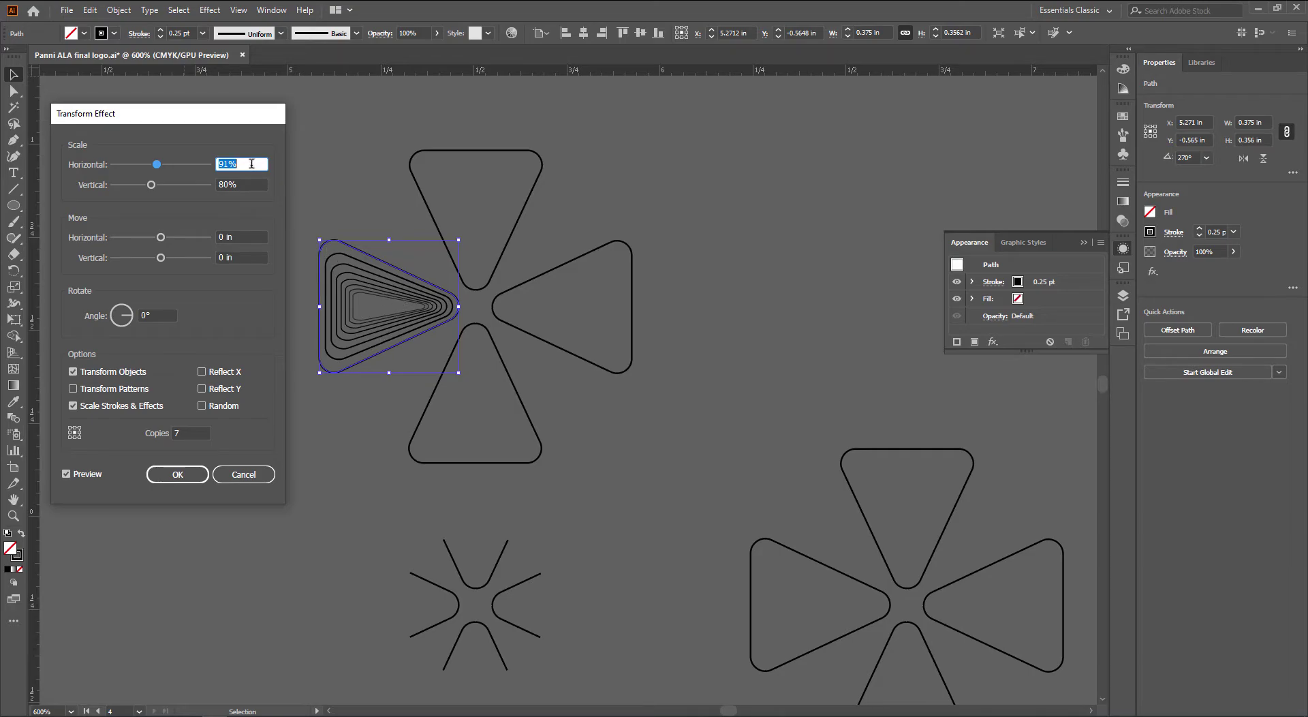
key("Down")
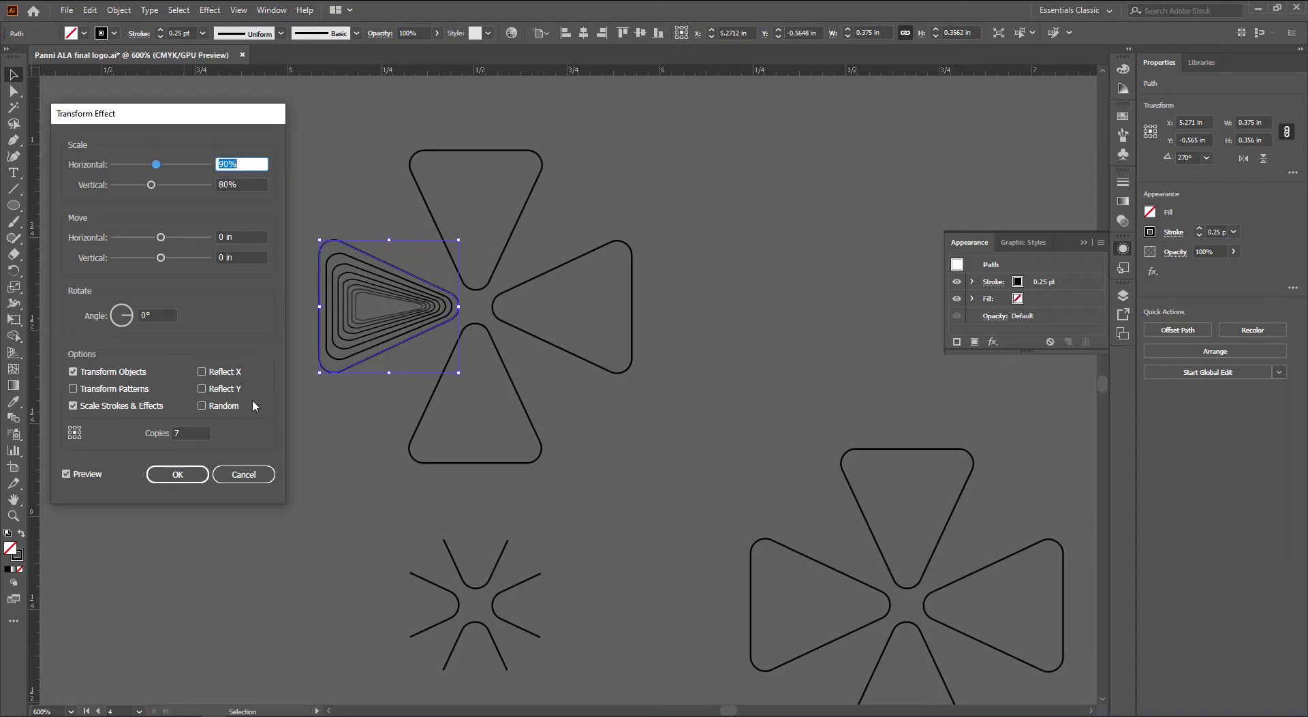
left_click(177, 474)
left_click(530, 175)
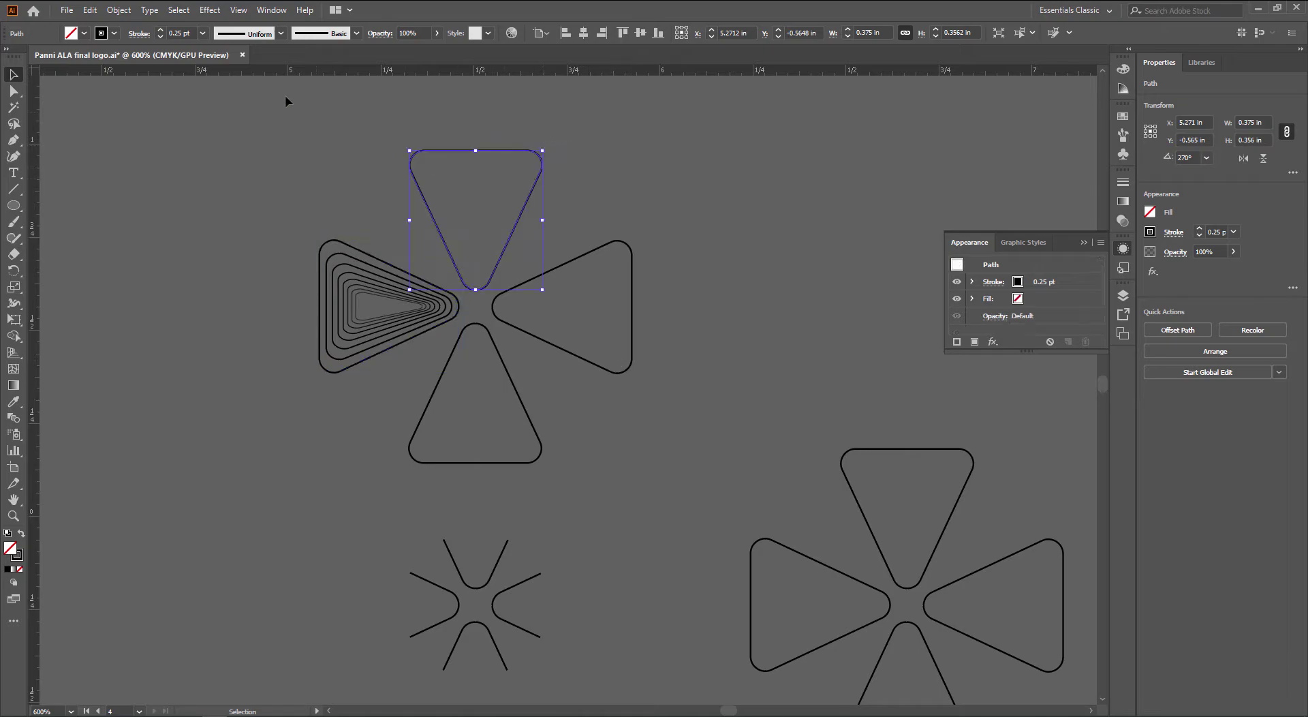
Repeat the transform on the top petal, then delete the plain petals and centre circle
left_click(210, 10)
left_click(221, 25)
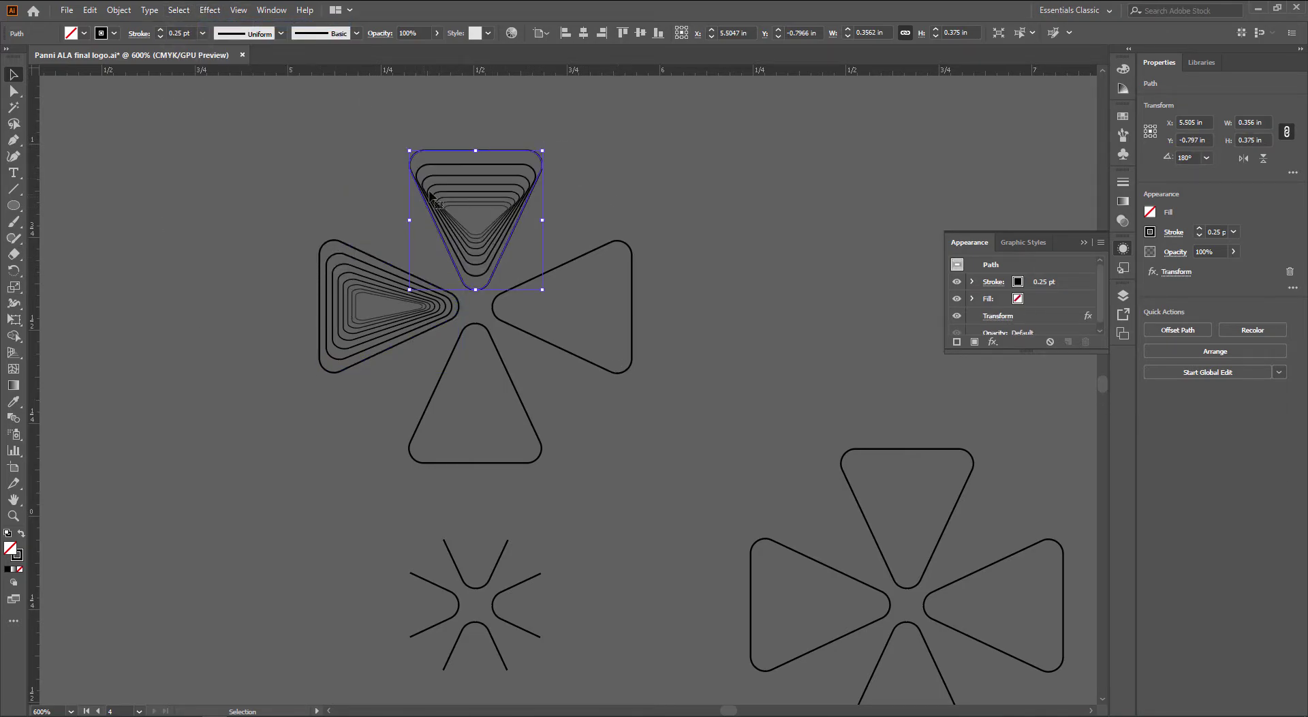
left_click(489, 382, "shift")
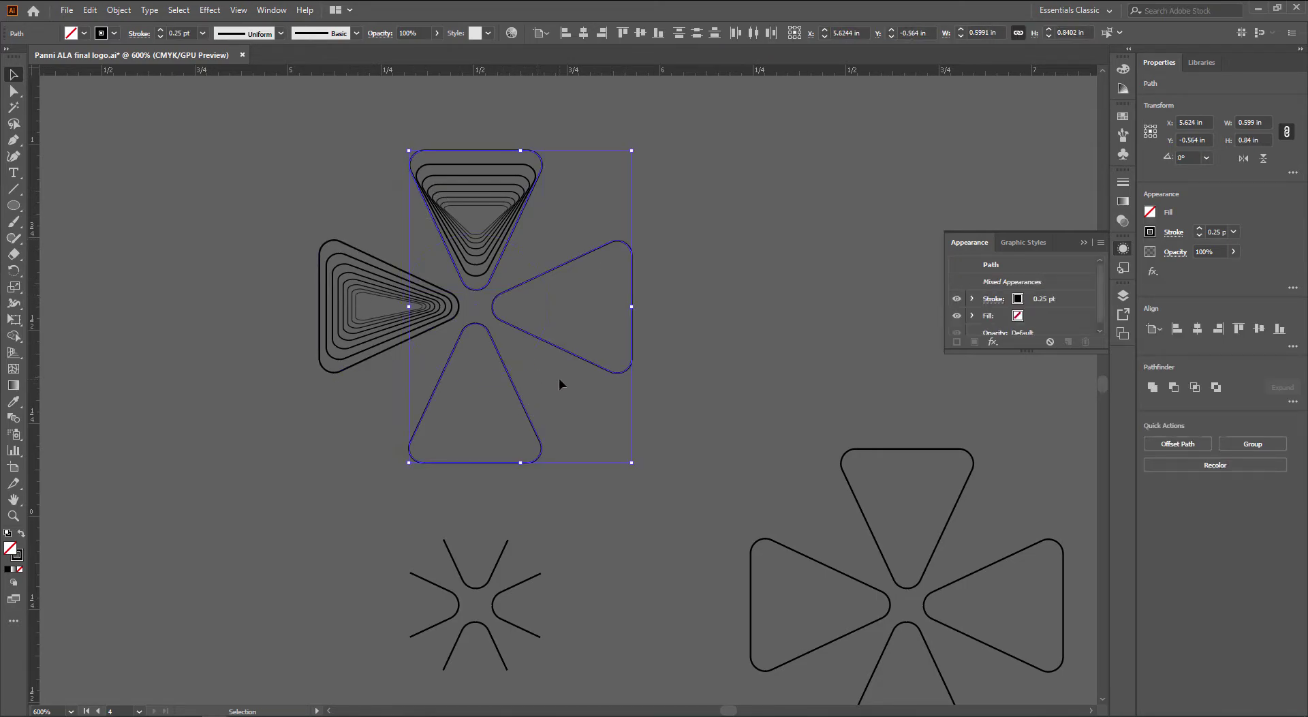
key("Delete")
Try a rotated copy of the nested left petal around the cross centre, then undo it
left_click(415, 333)
key("r")
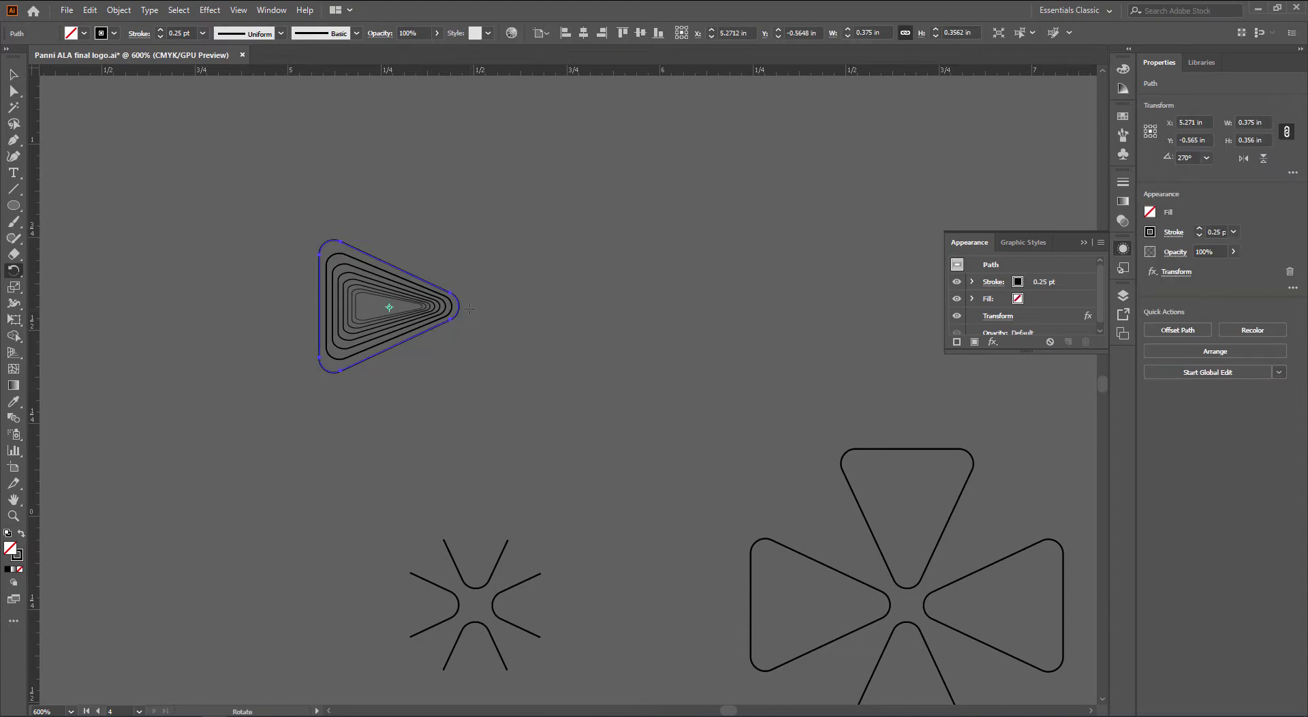
left_click(472, 308)
left_click_drag(596, 274, 652, 392)
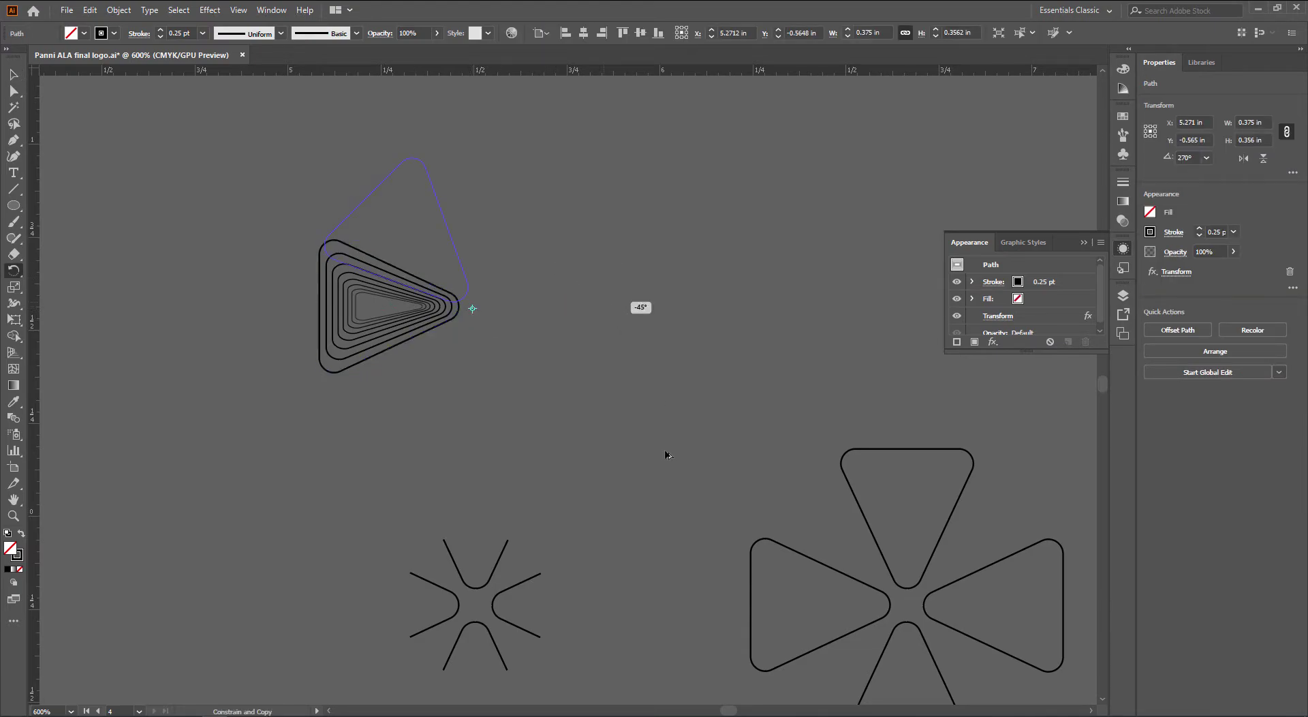
left_click_drag(667, 454, 627, 496)
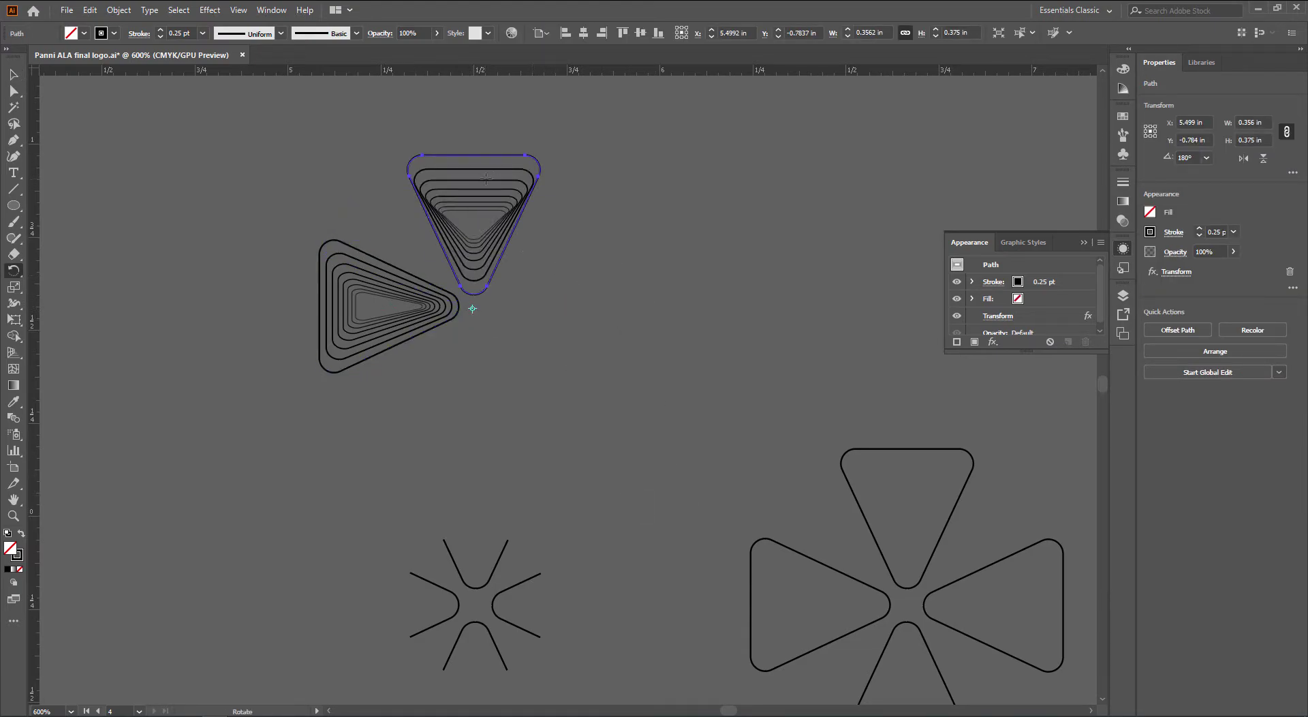
key("ctrl+z")
key("v")
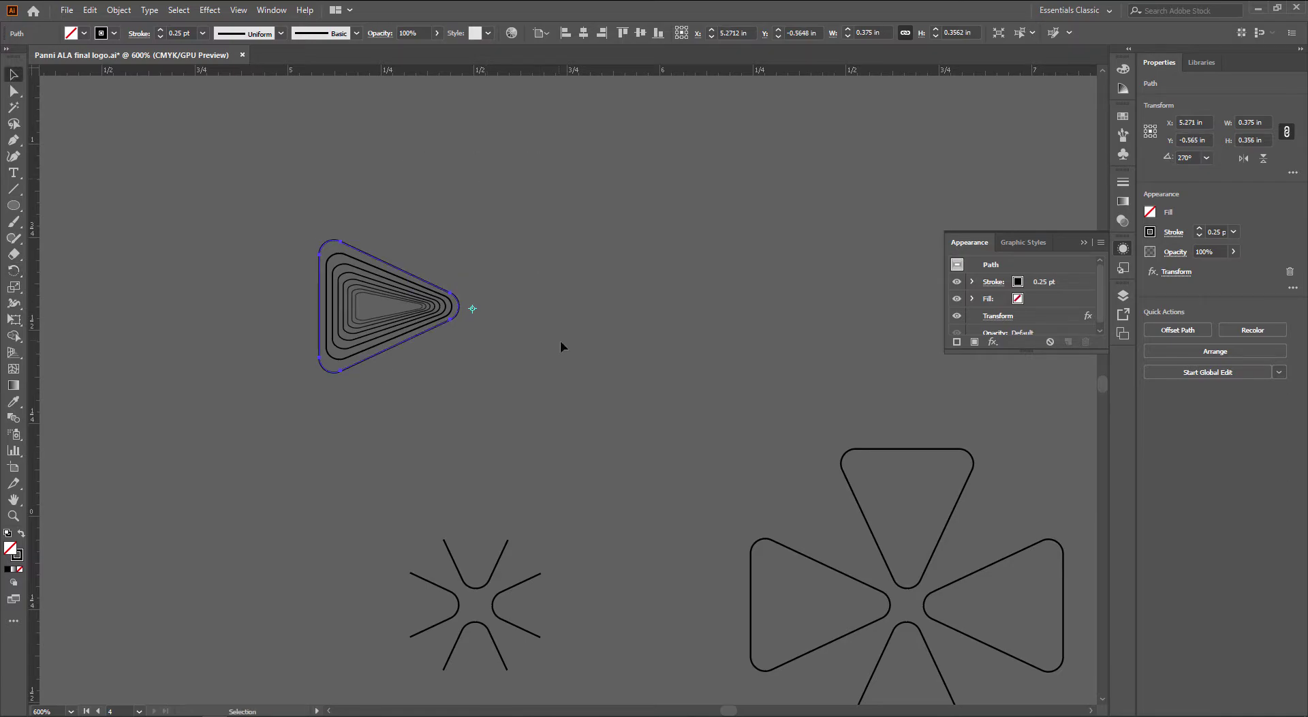
left_click(561, 344)
left_click(387, 327)
Expand the left petal's appearance and rotate 90° copies to form the four-petal cross
left_click(118, 9)
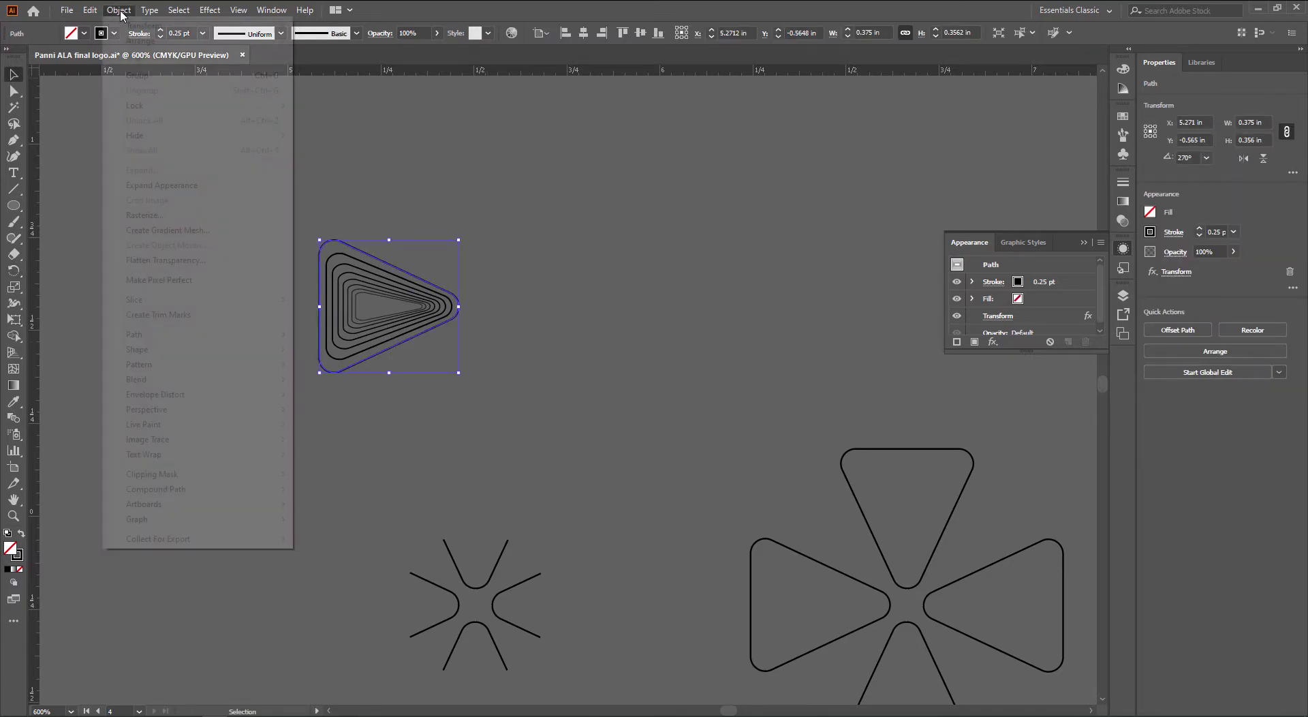
left_click(166, 185)
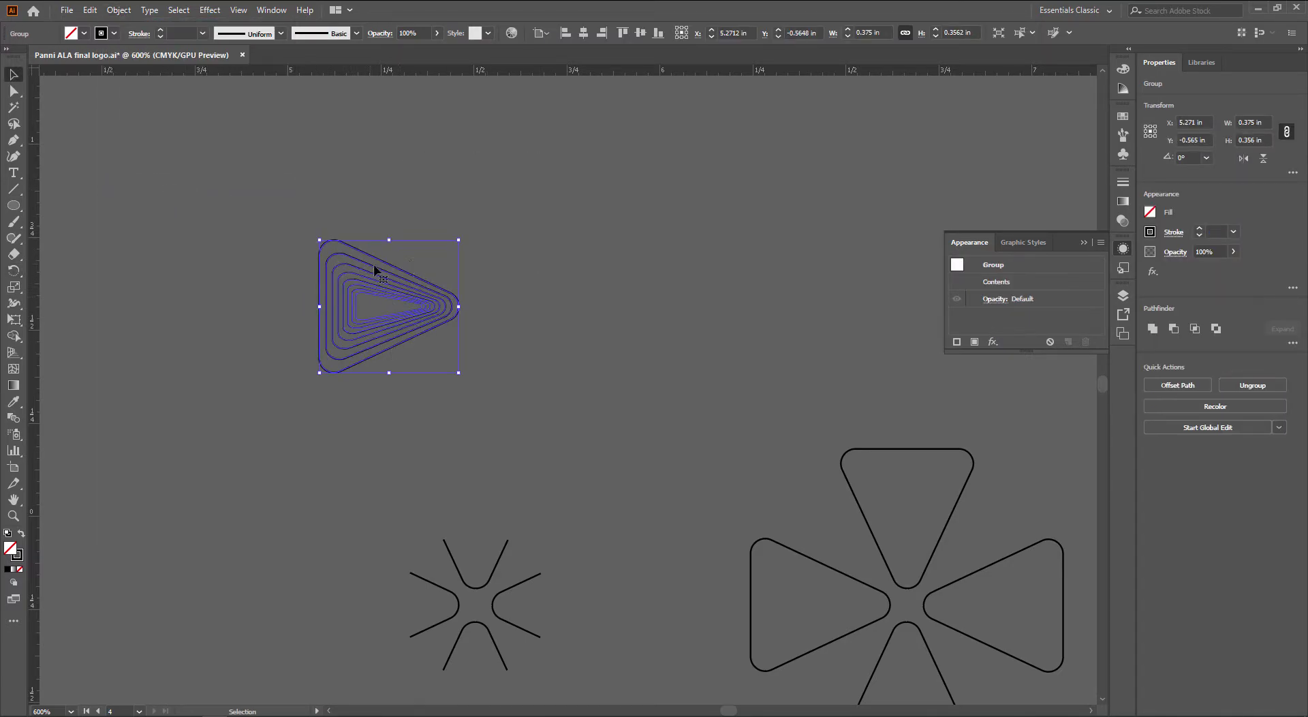
key("r")
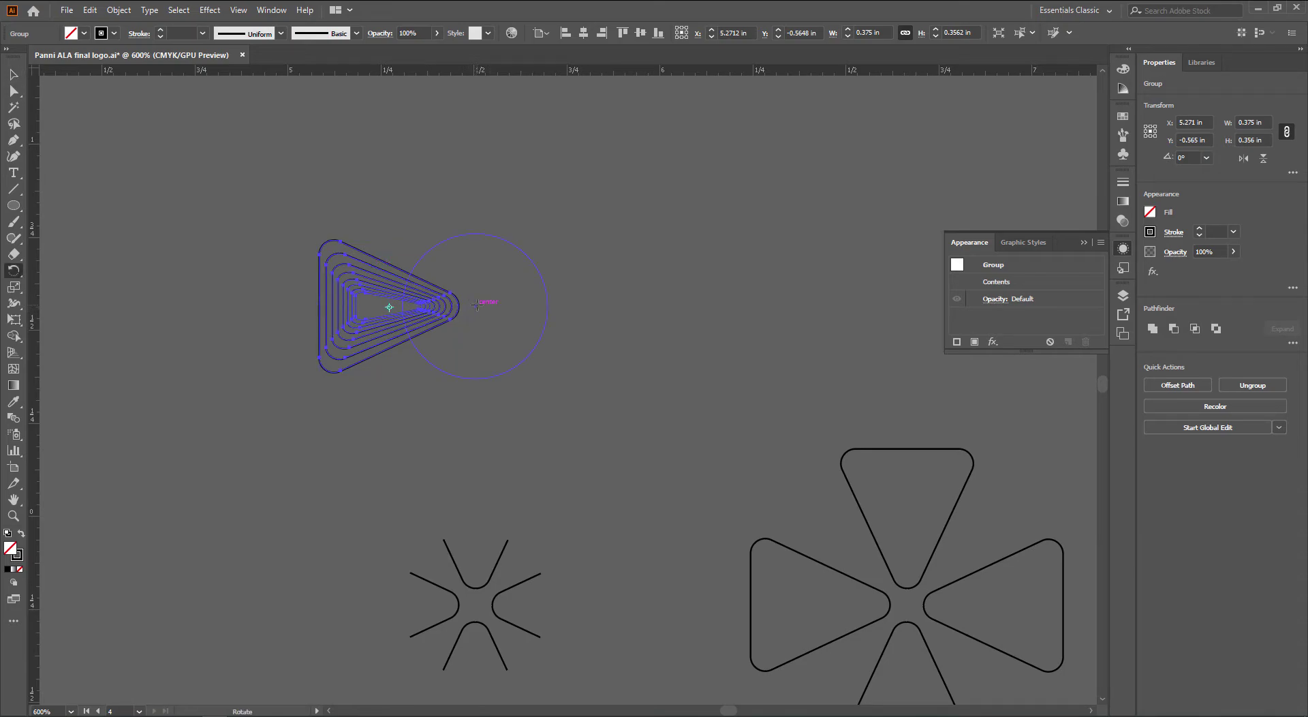
left_click_drag(554, 261, 635, 404)
key("ctrl+d")
key("ctrl+d")
key("v")
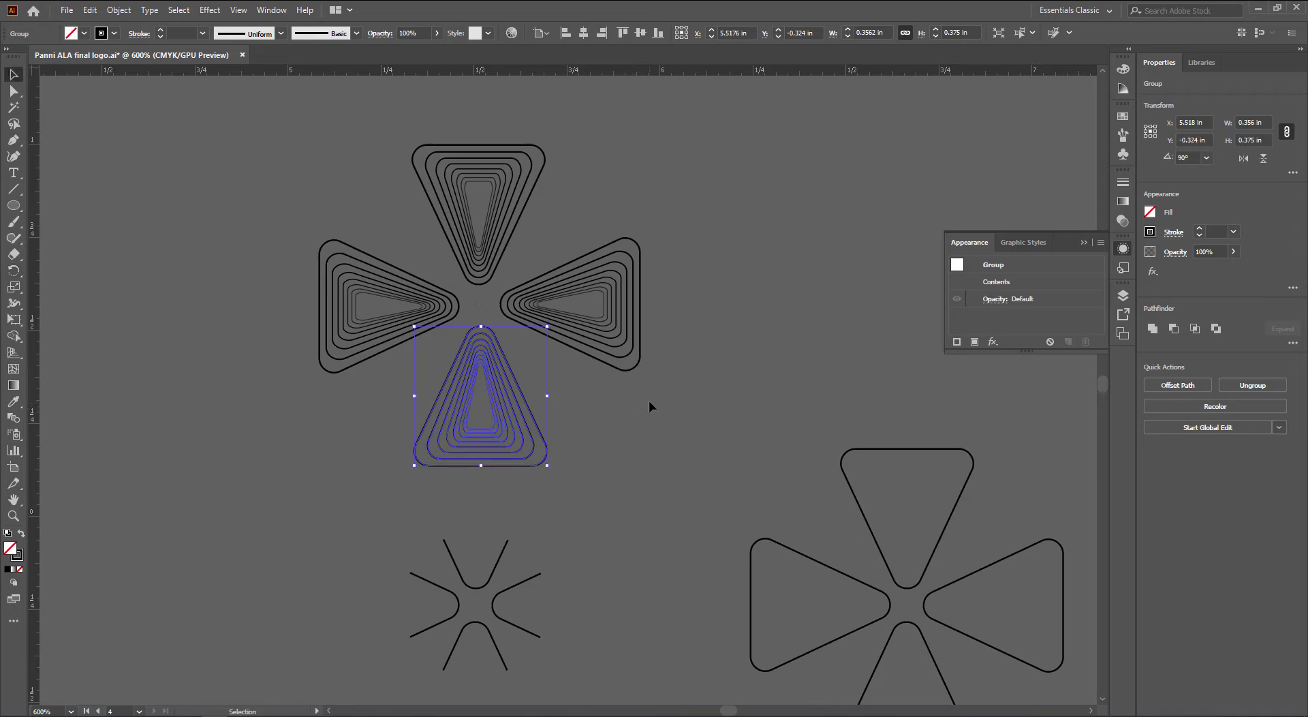
left_click(519, 344)
Give the centre circle a black fill and use it as a clipping mask over the cross
left_click_drag(511, 342, 544, 368)
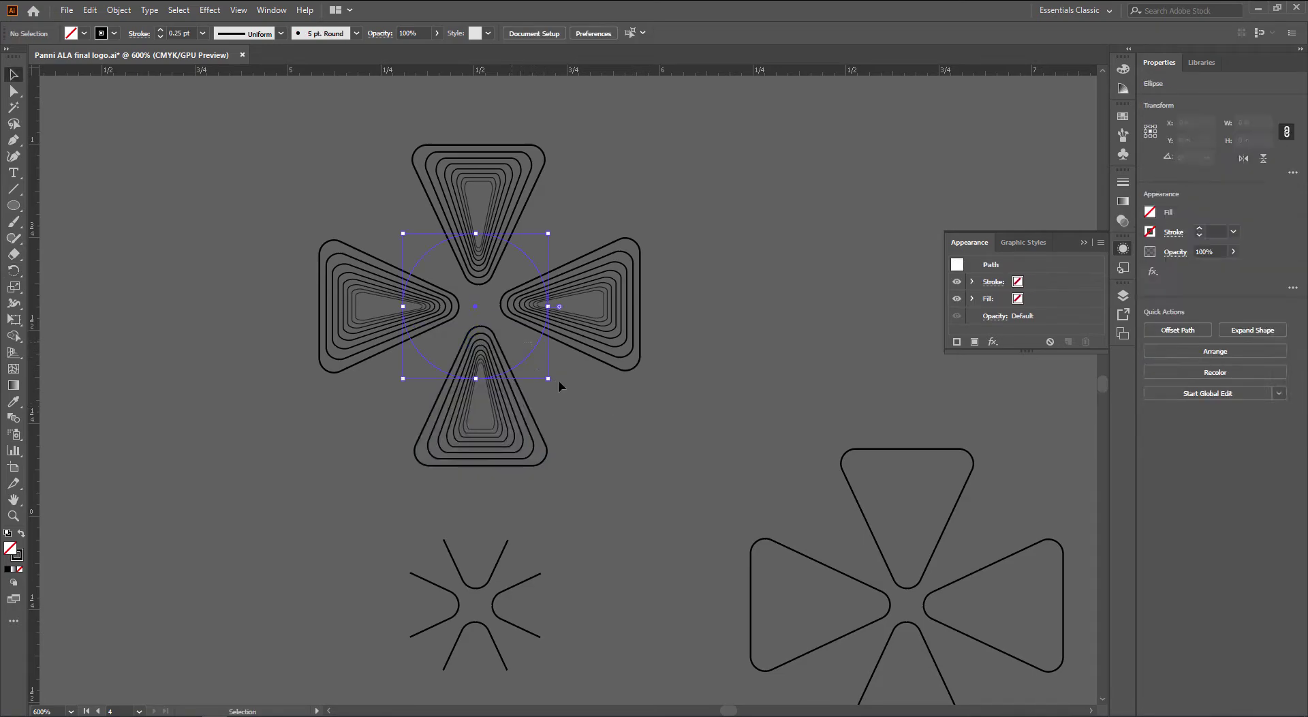
key("i")
left_click(603, 362)
key("v")
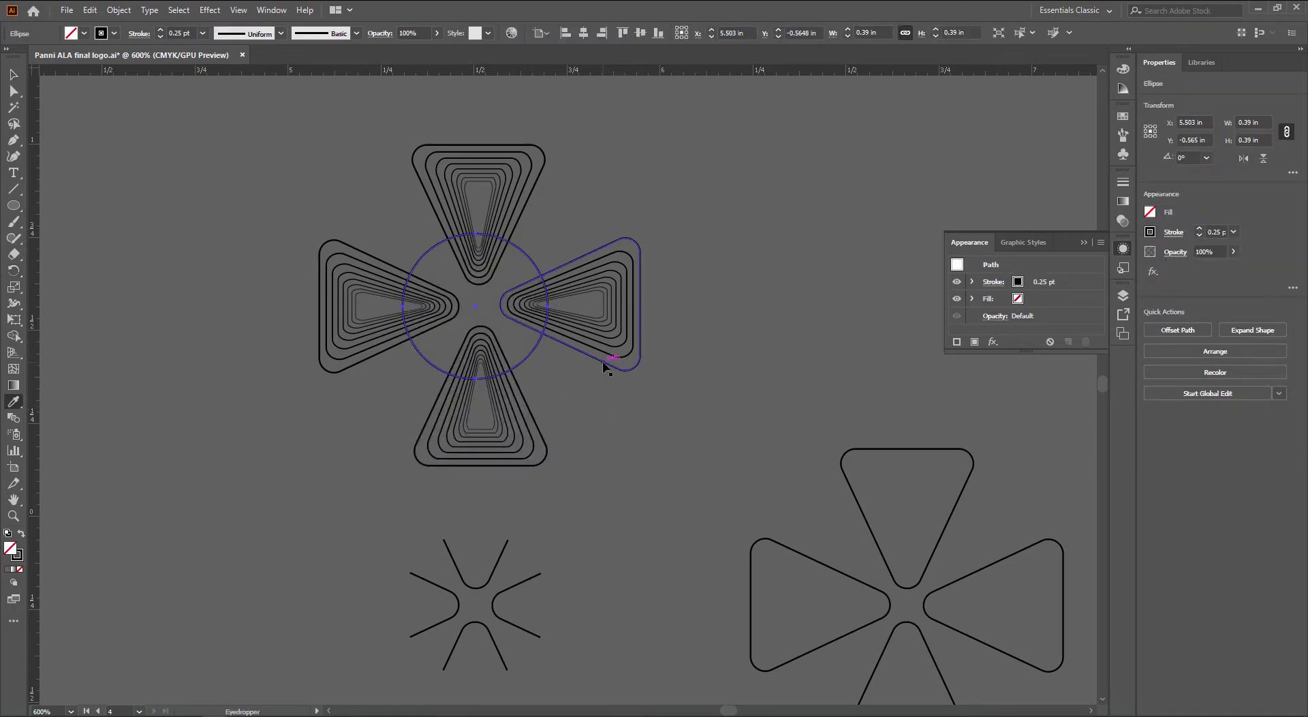
key("shift+x")
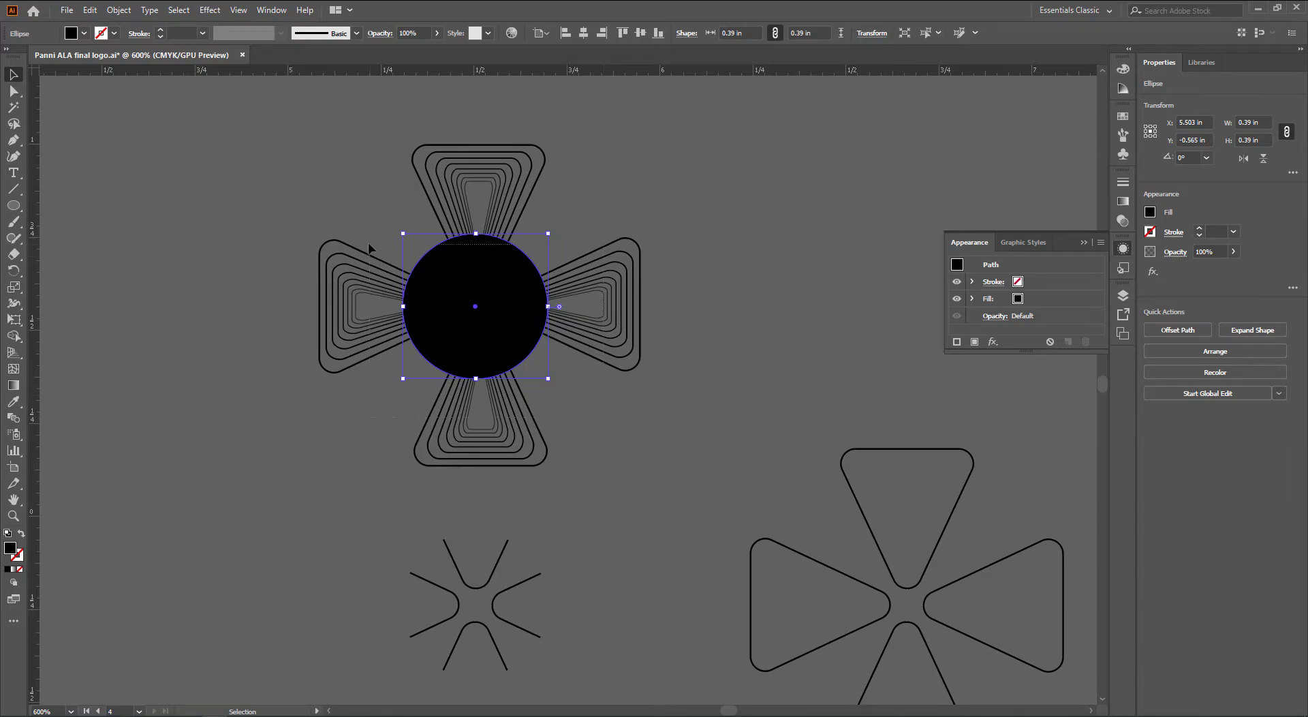
left_click_drag(603, 423, 397, 255)
right_click(368, 244)
left_click(275, 407)
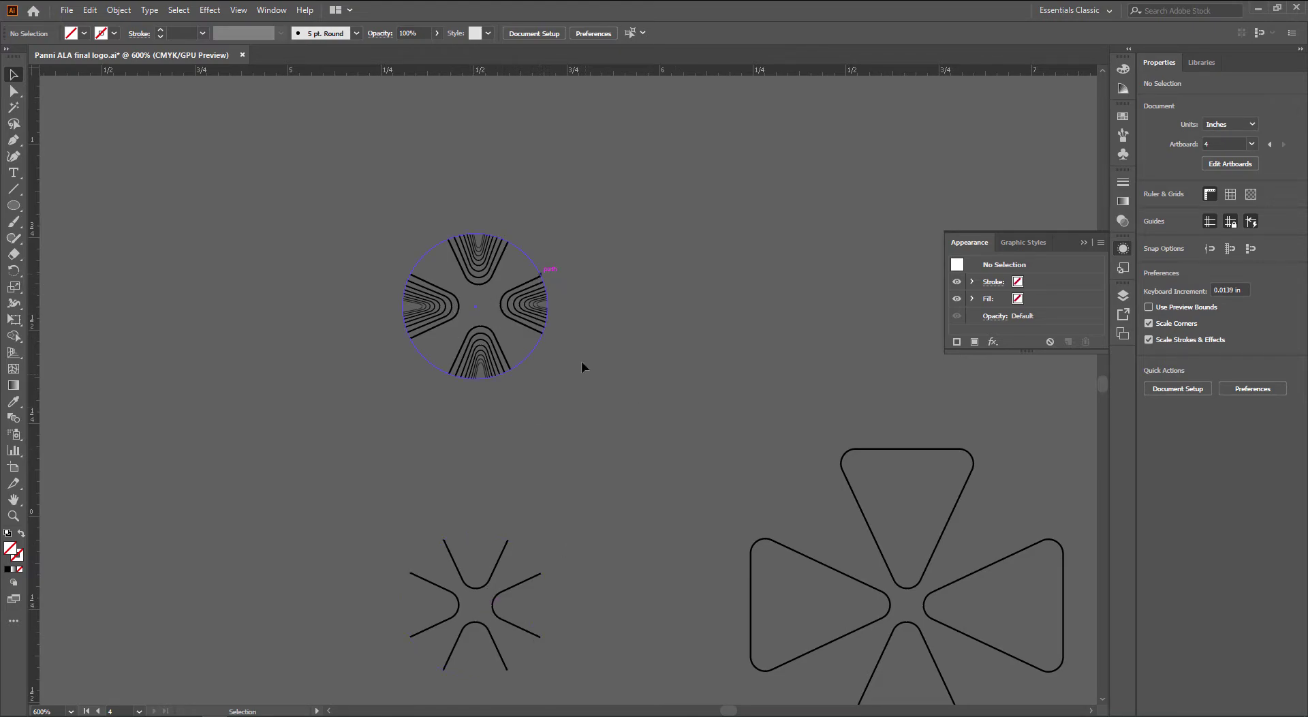
Delete the large plain outline cross and return to the Behance reference in Chrome
scroll(665, 334, "down", 1)
left_click_drag(831, 355, 624, 383)
key("Delete")
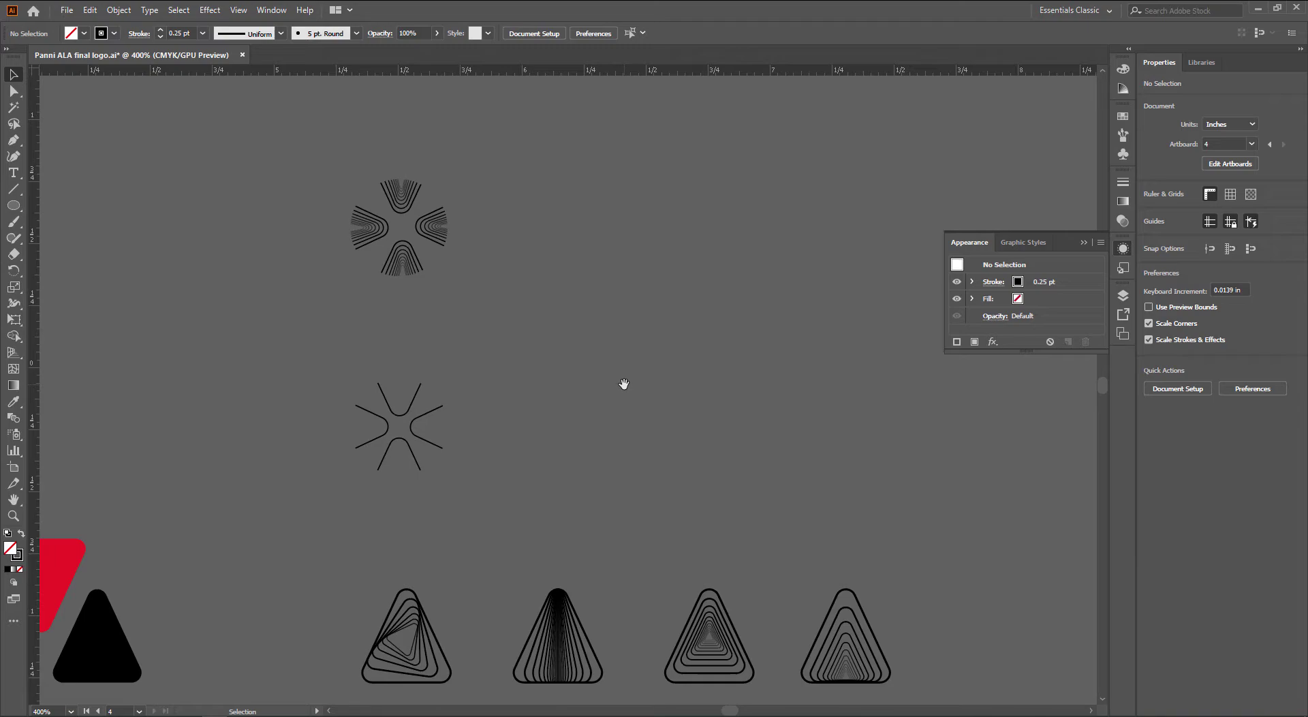
key("alt+Tab")
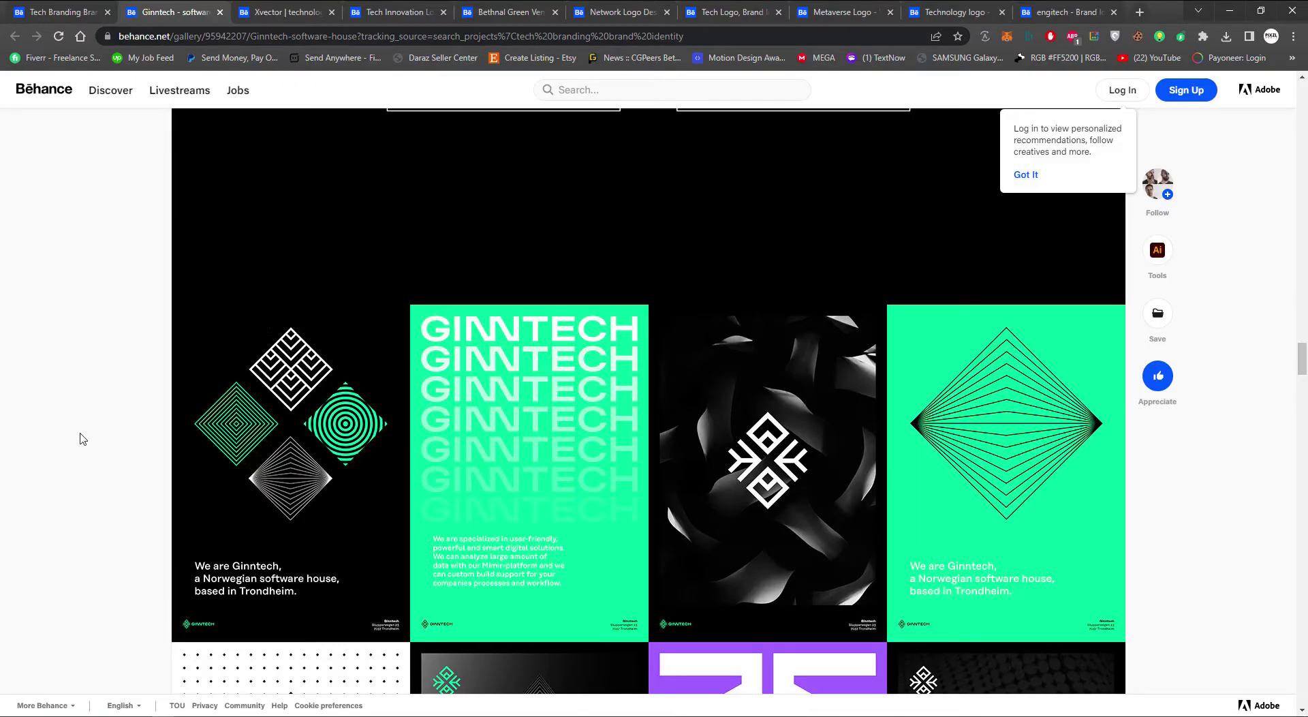
Scroll the Ginntech project past the diamond grid, laptop mockup and posters to its footer
scroll(106, 428, "down", 3)
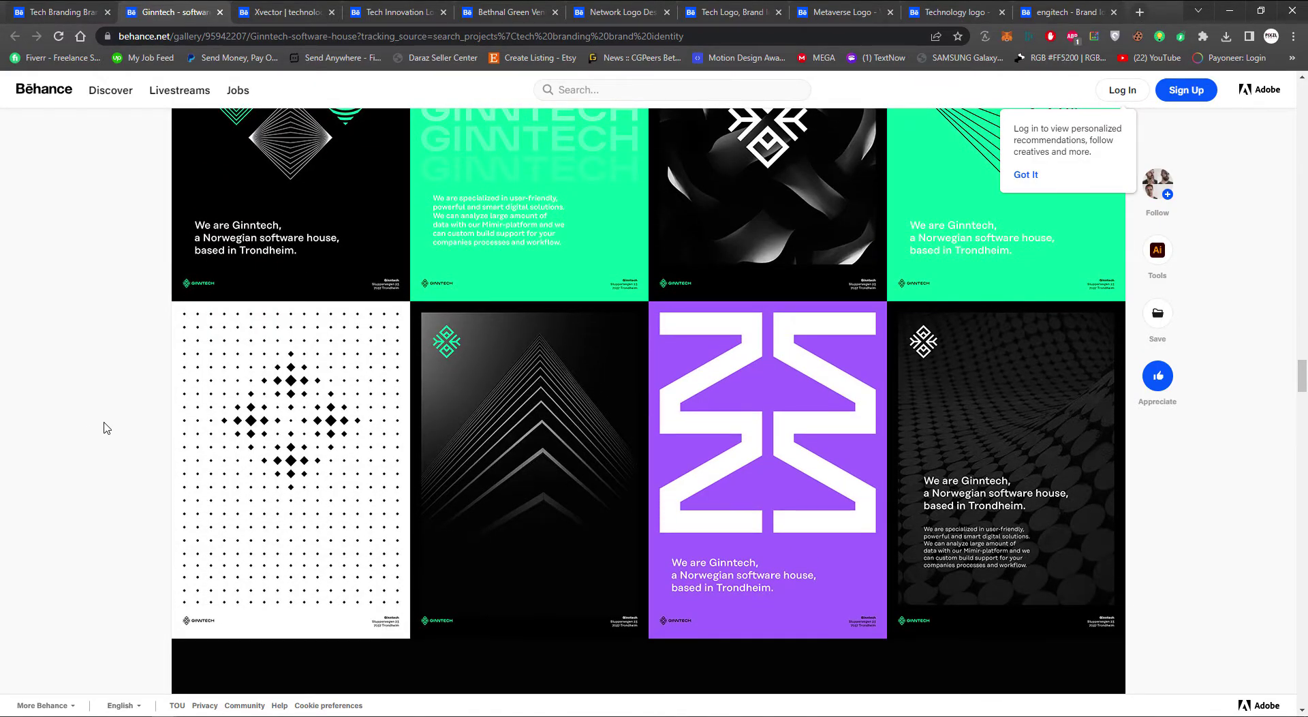
scroll(105, 427, "down", 7)
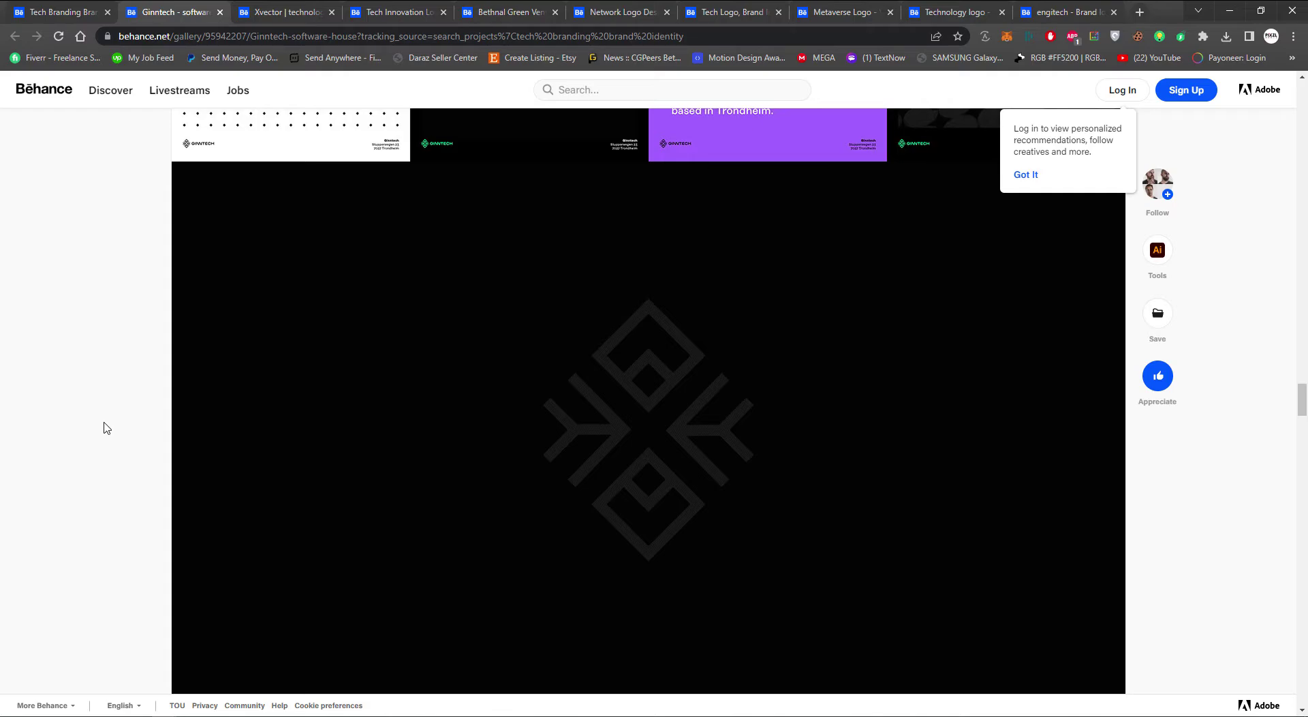
scroll(106, 428, "down", 1)
scroll(105, 428, "down", 1)
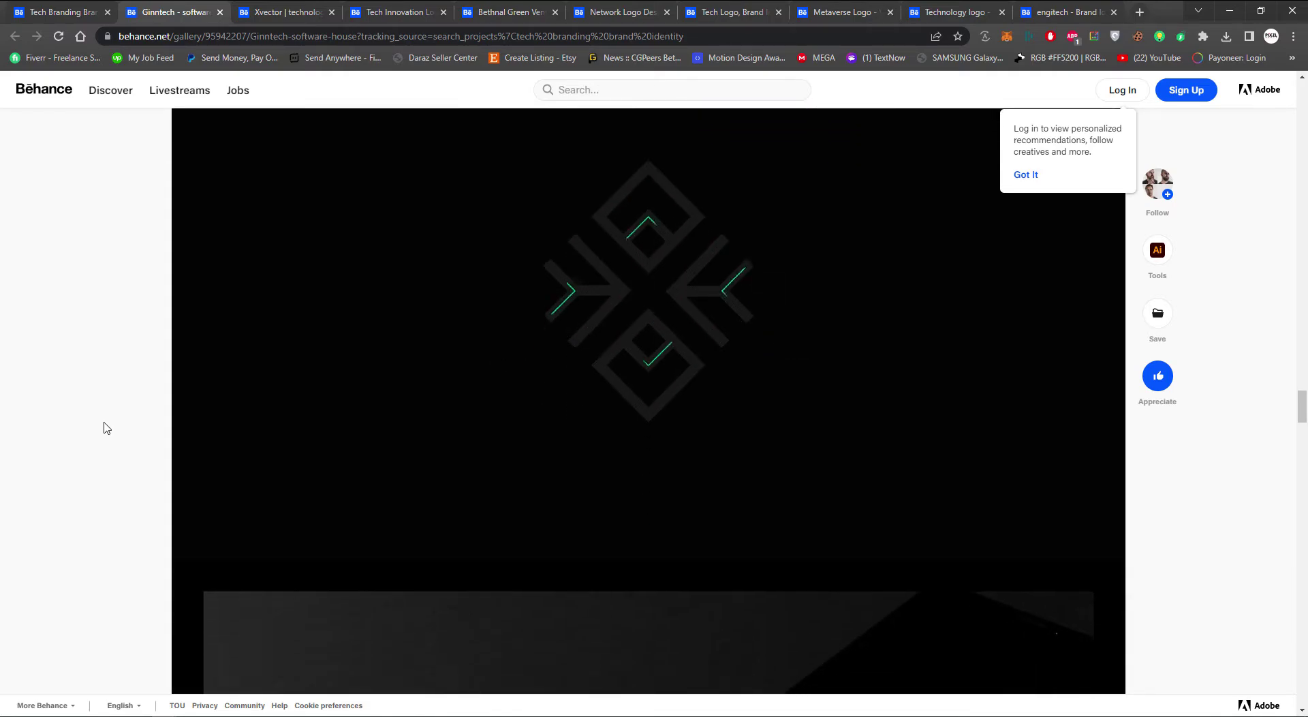
scroll(105, 428, "down", 7)
scroll(105, 427, "down", 8)
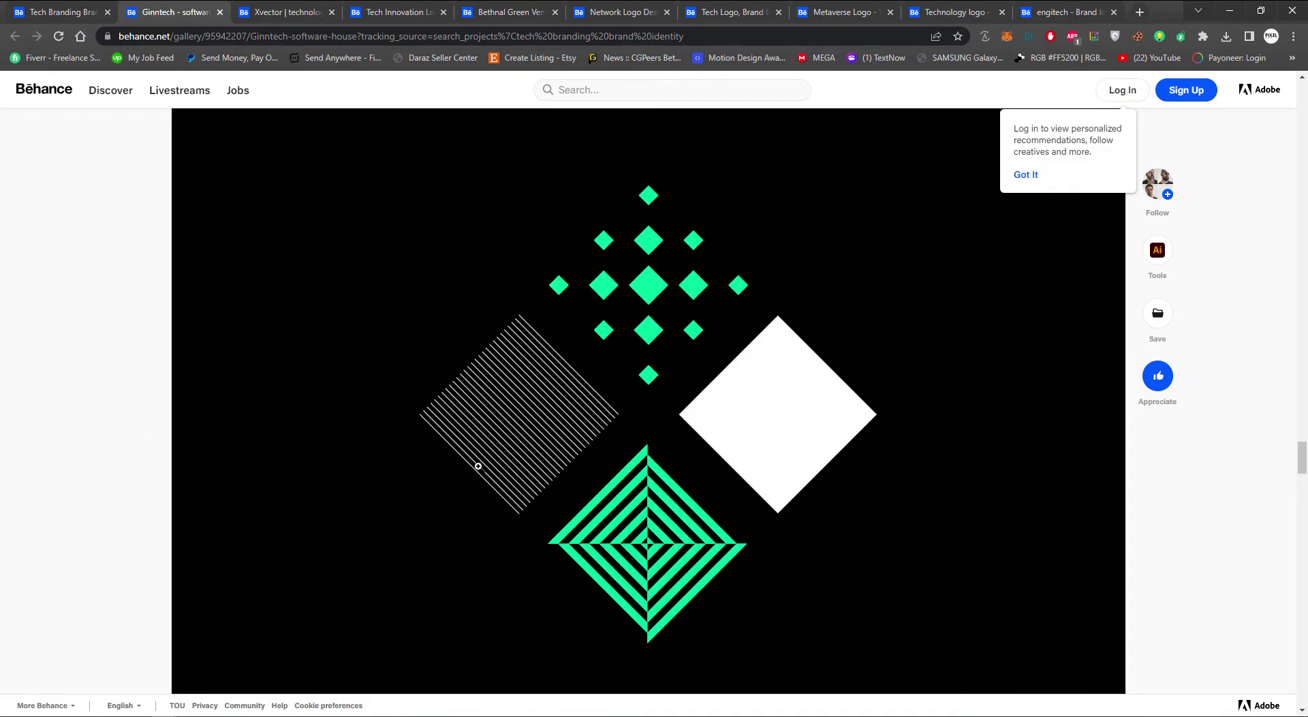
scroll(80, 501, "down", 8)
scroll(82, 502, "down", 2)
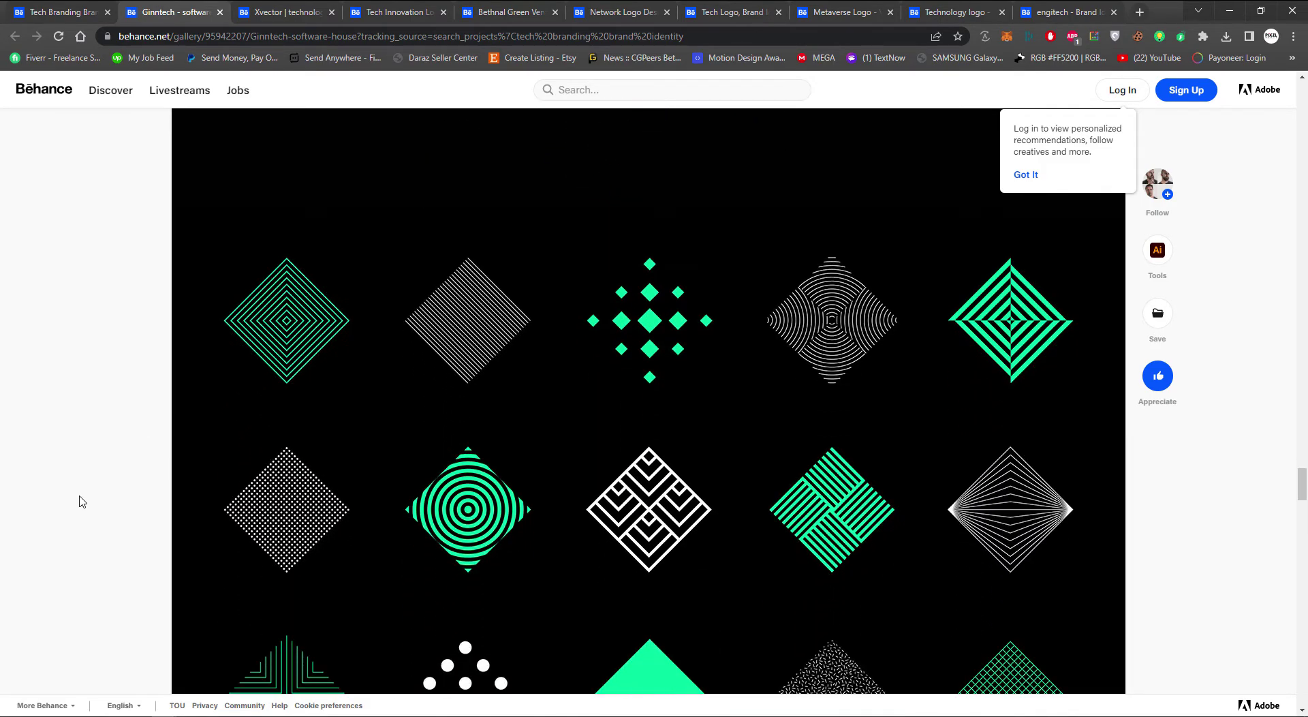
scroll(82, 502, "down", 2)
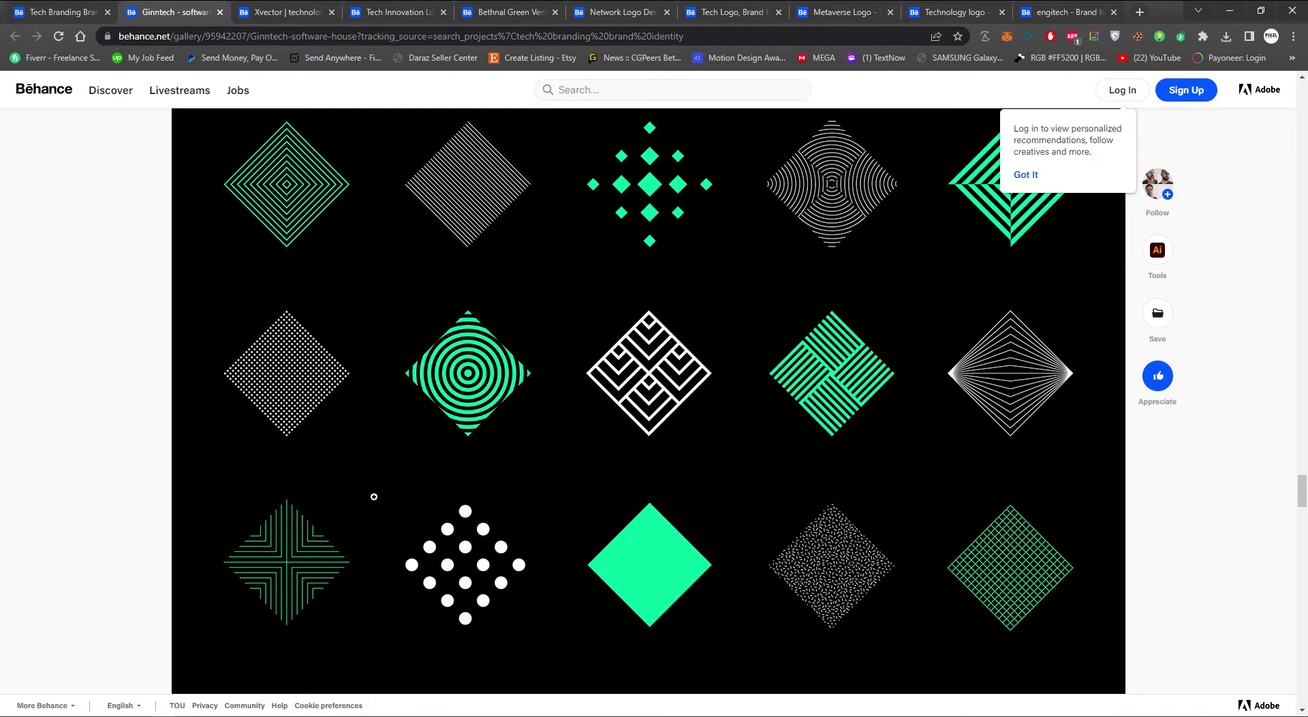
scroll(106, 468, "down", 6)
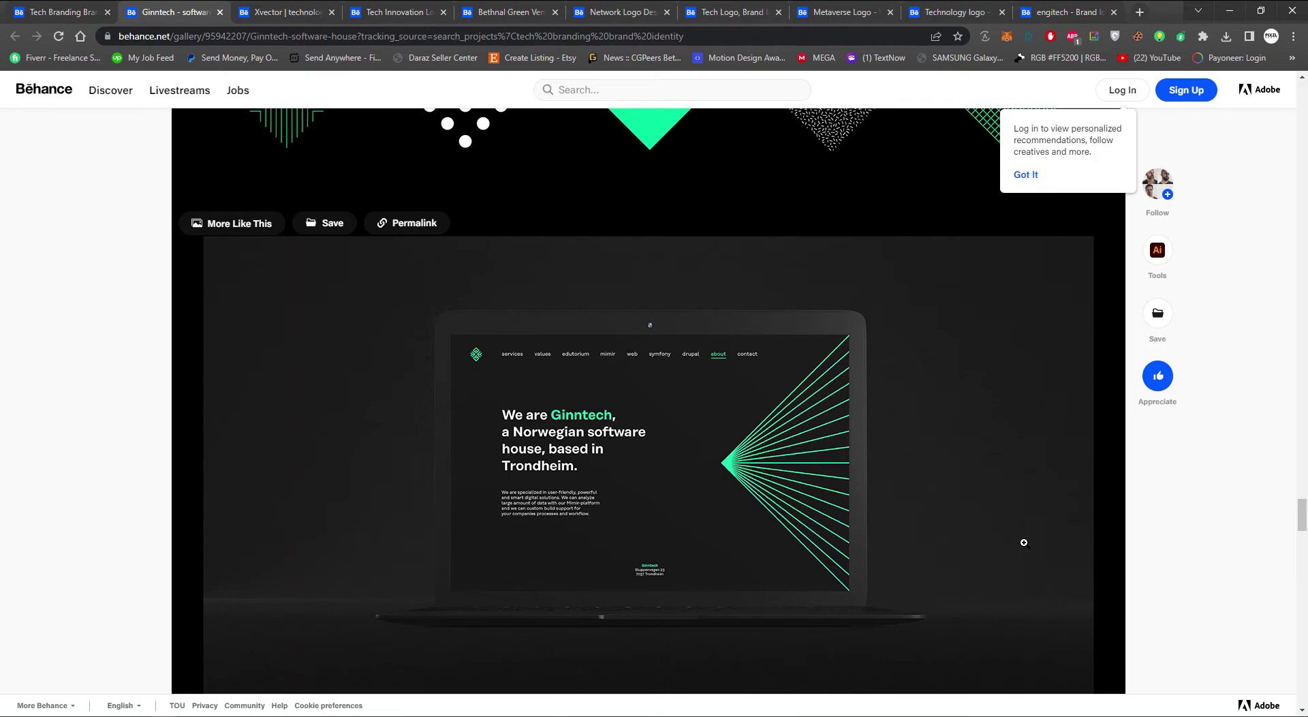
scroll(1024, 542, "down", 9)
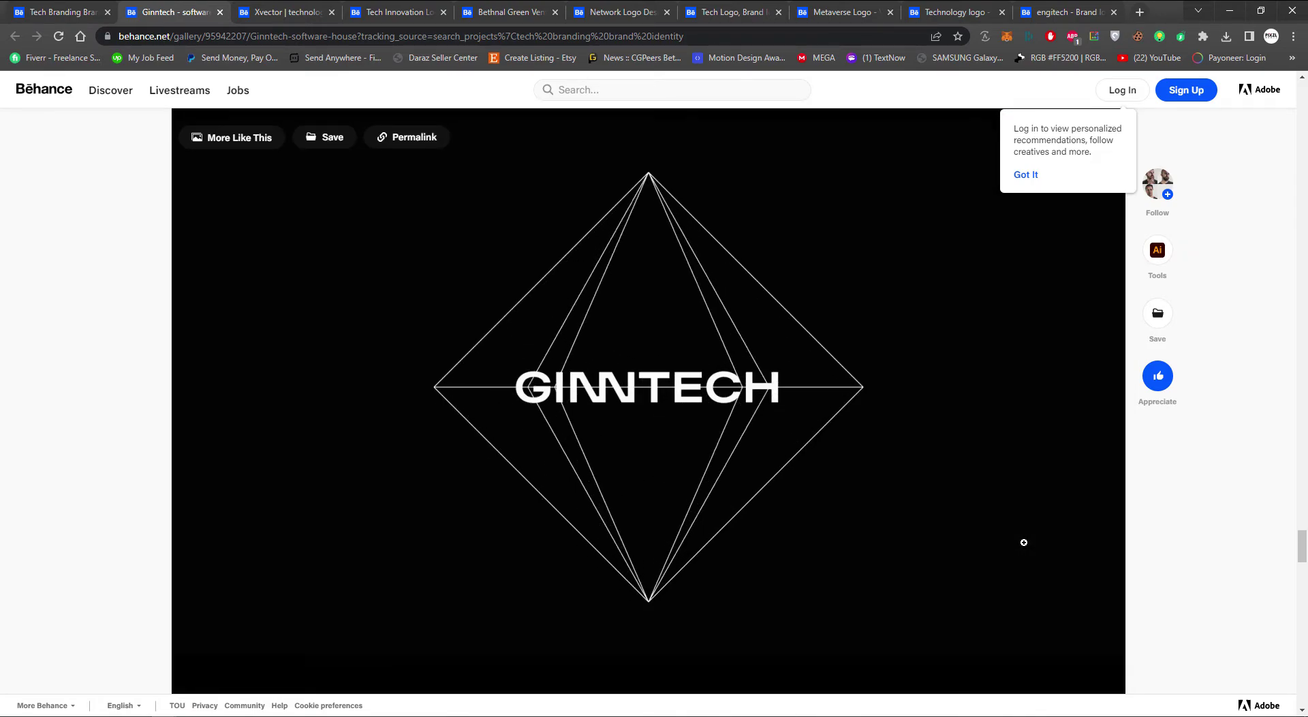
scroll(1024, 542, "down", 9)
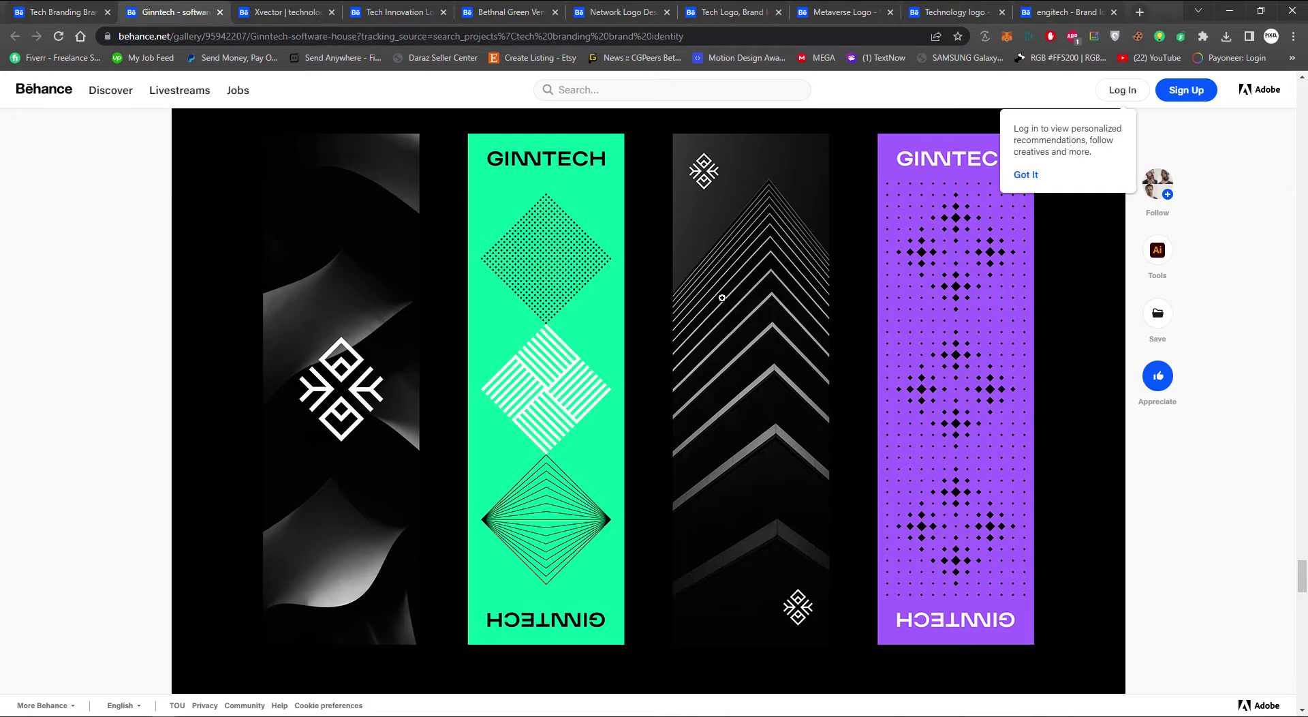
scroll(747, 348, "down", 17)
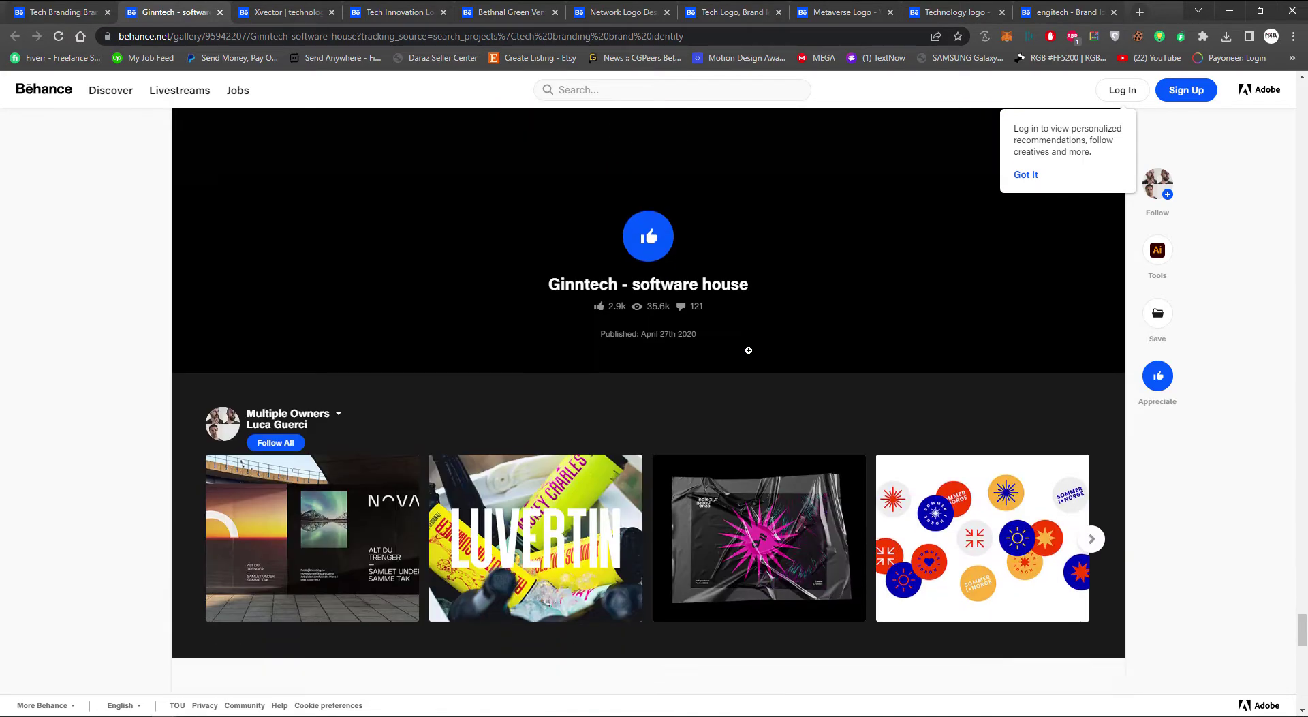
Browse the Xvector technology company branding project down to its footer
left_click(286, 11)
scroll(178, 341, "down", 4)
scroll(180, 343, "up", 1)
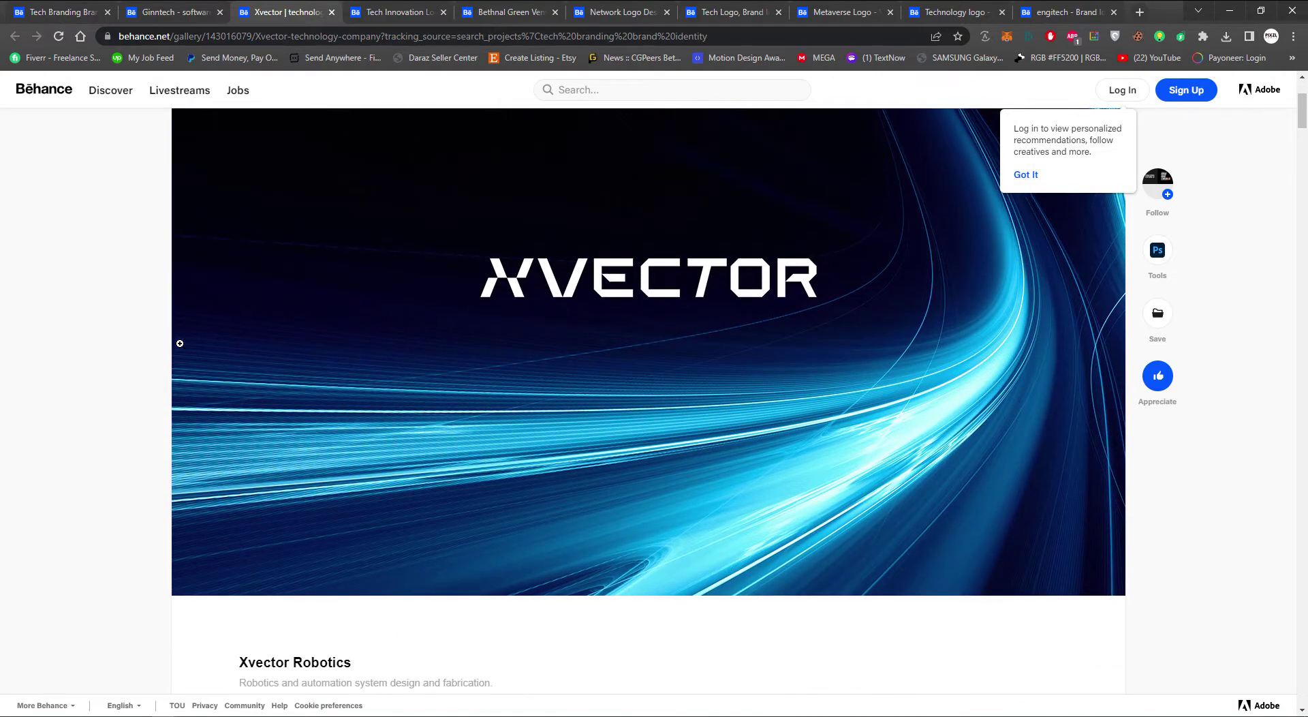
scroll(85, 375, "down", 18)
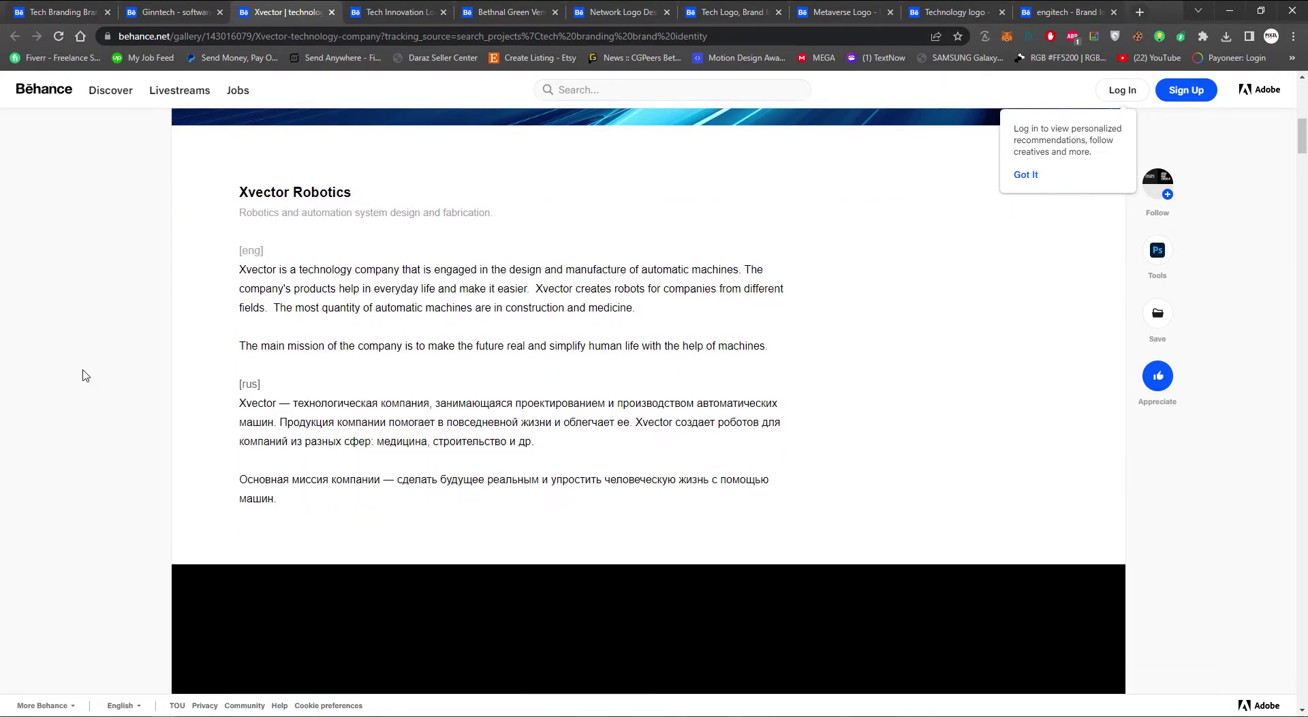
scroll(85, 374, "down", 20)
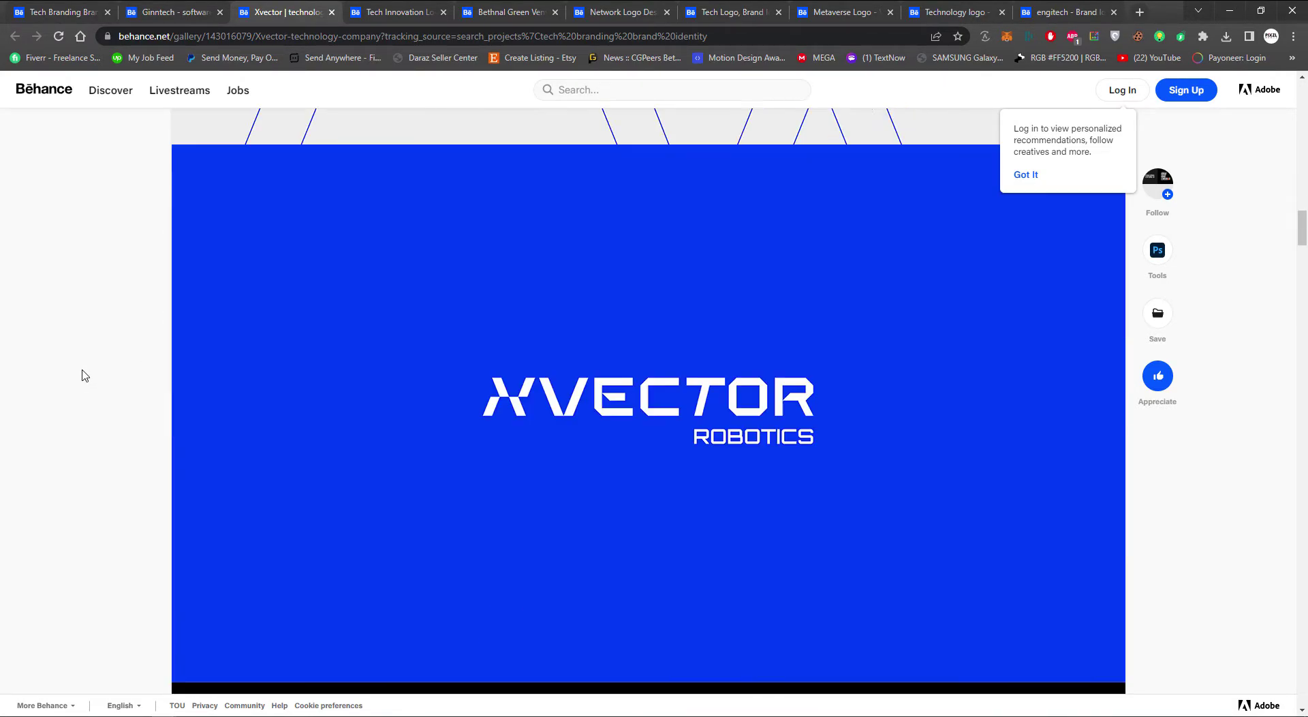
scroll(85, 373, "down", 20)
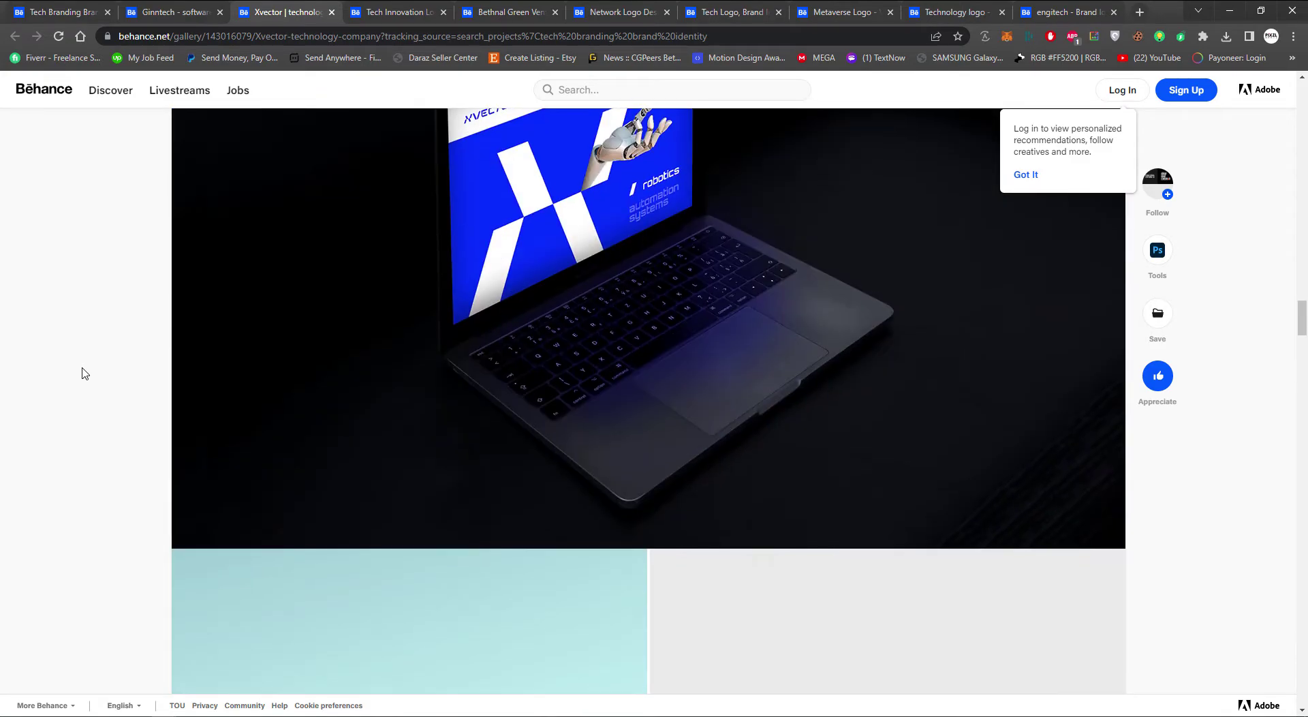
scroll(84, 374, "down", 20)
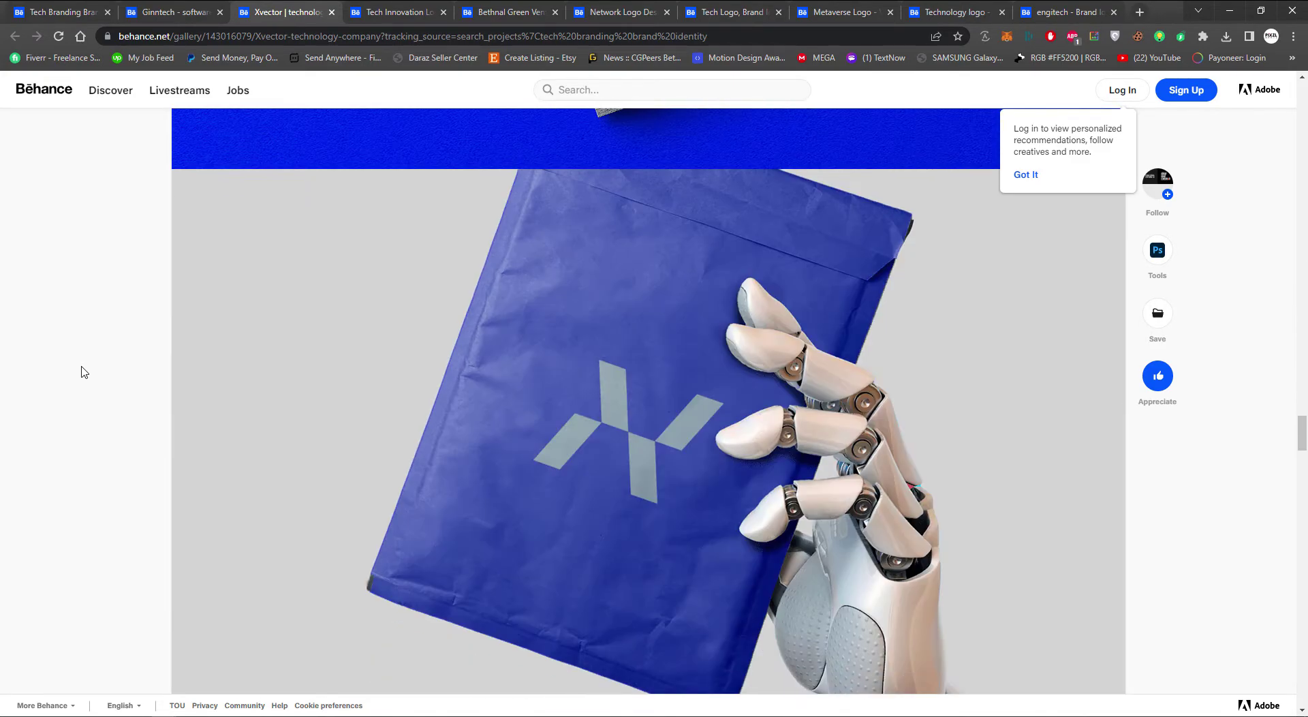
scroll(84, 370, "down", 15)
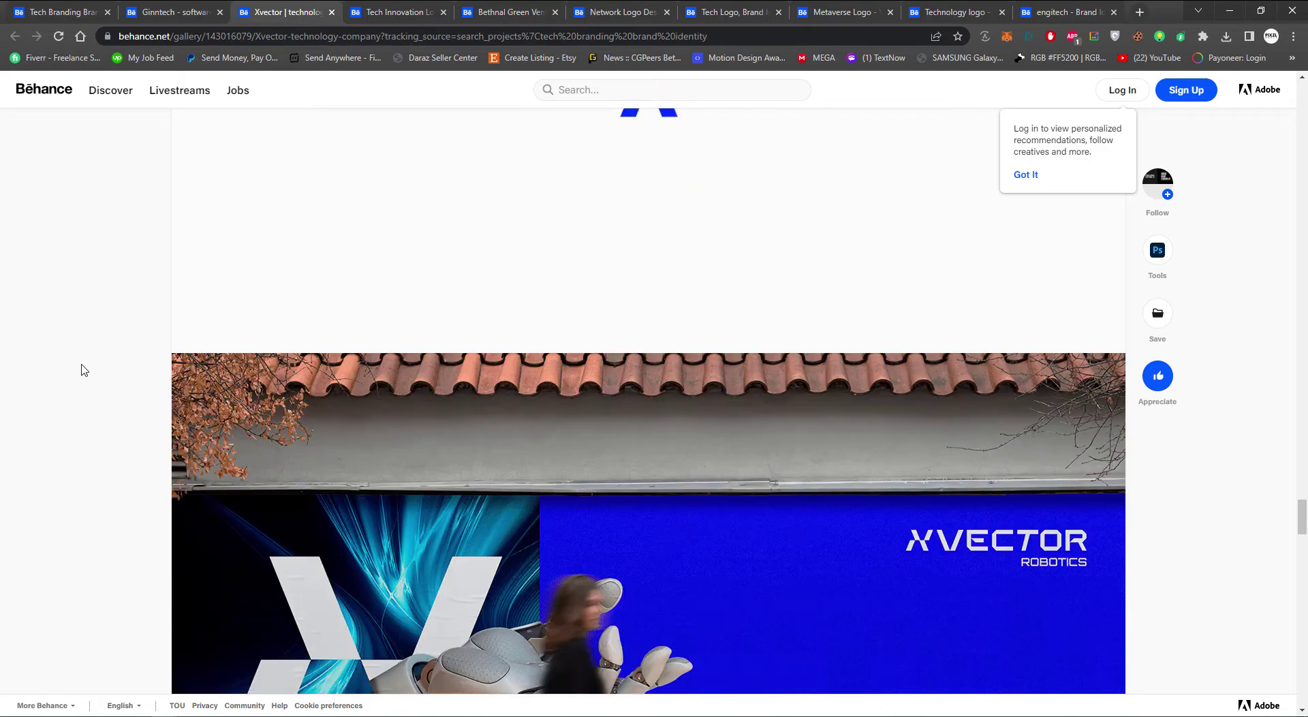
scroll(84, 370, "down", 12)
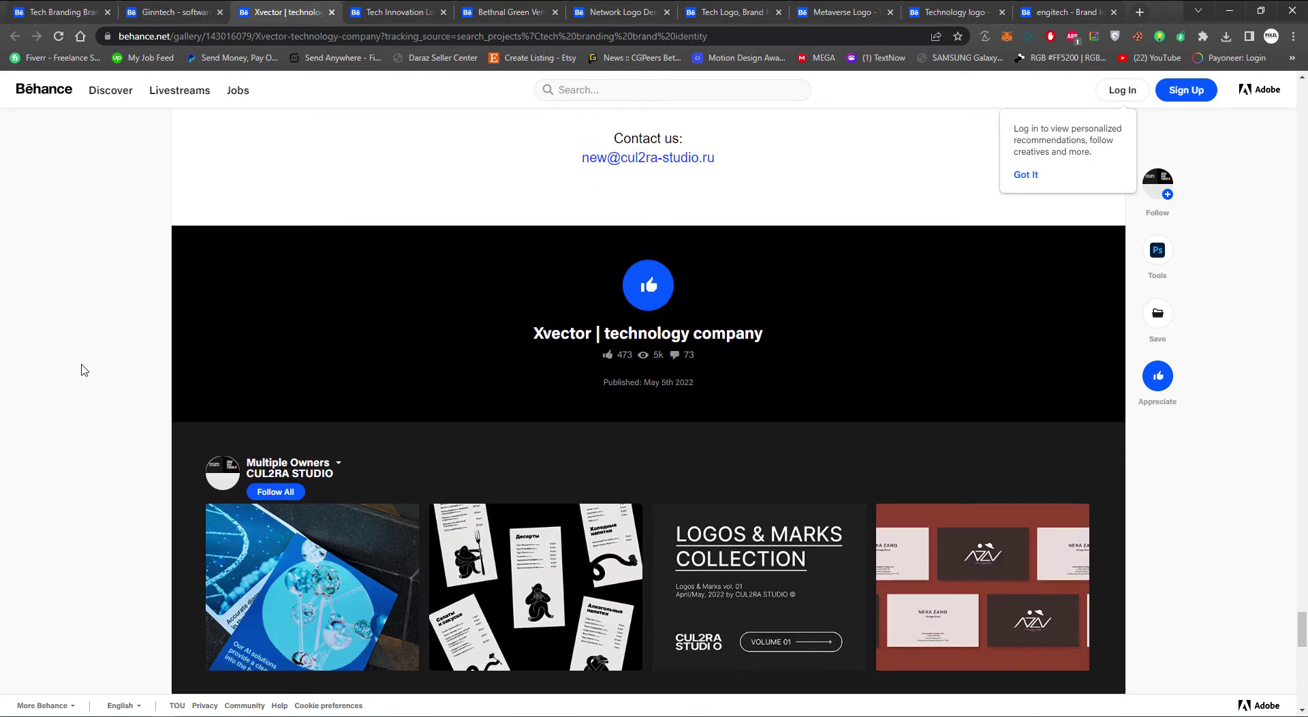
Bring up the Tech Innovation Logo project with its LIETA cover image
key("ctrl+Tab")
scroll(84, 370, "down", 5)
scroll(84, 370, "up", 2)
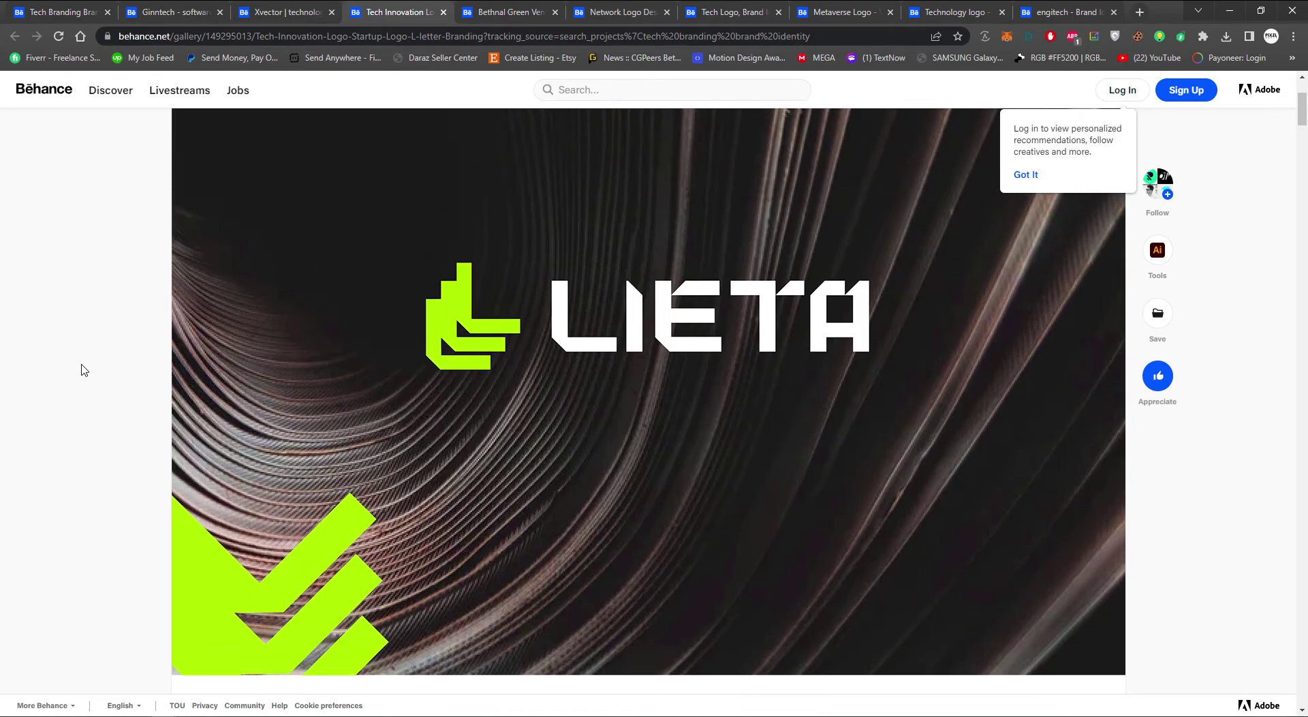
Scroll through the LIETA grid, mockups and Color Palette to the closing sale note
scroll(84, 370, "down", 7)
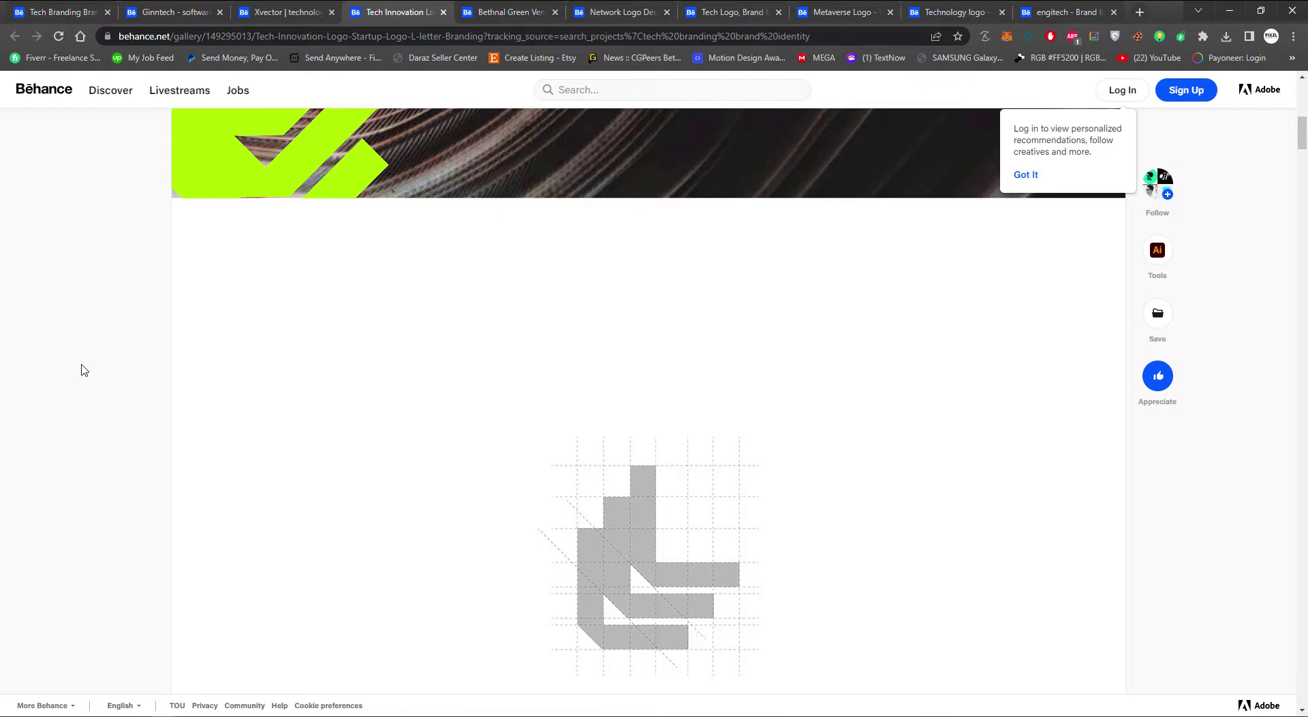
scroll(285, 339, "up", 2)
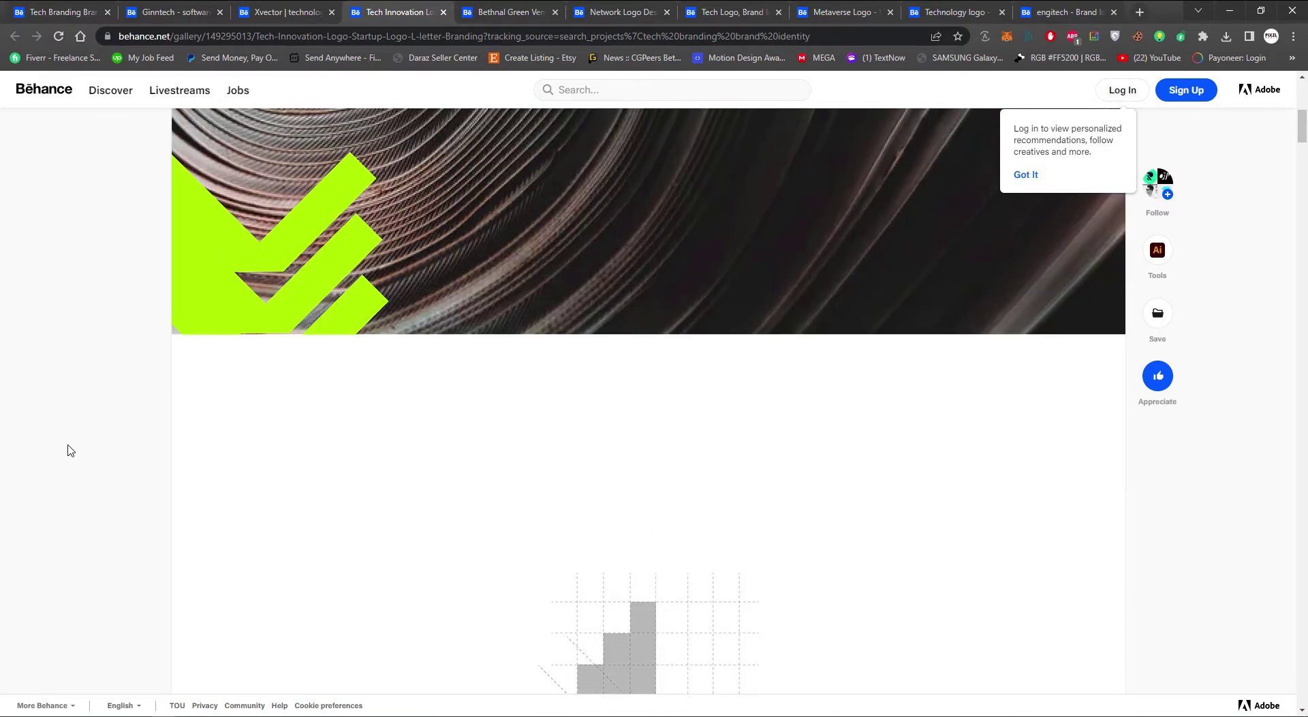
scroll(69, 450, "down", 7)
scroll(97, 448, "up", 1)
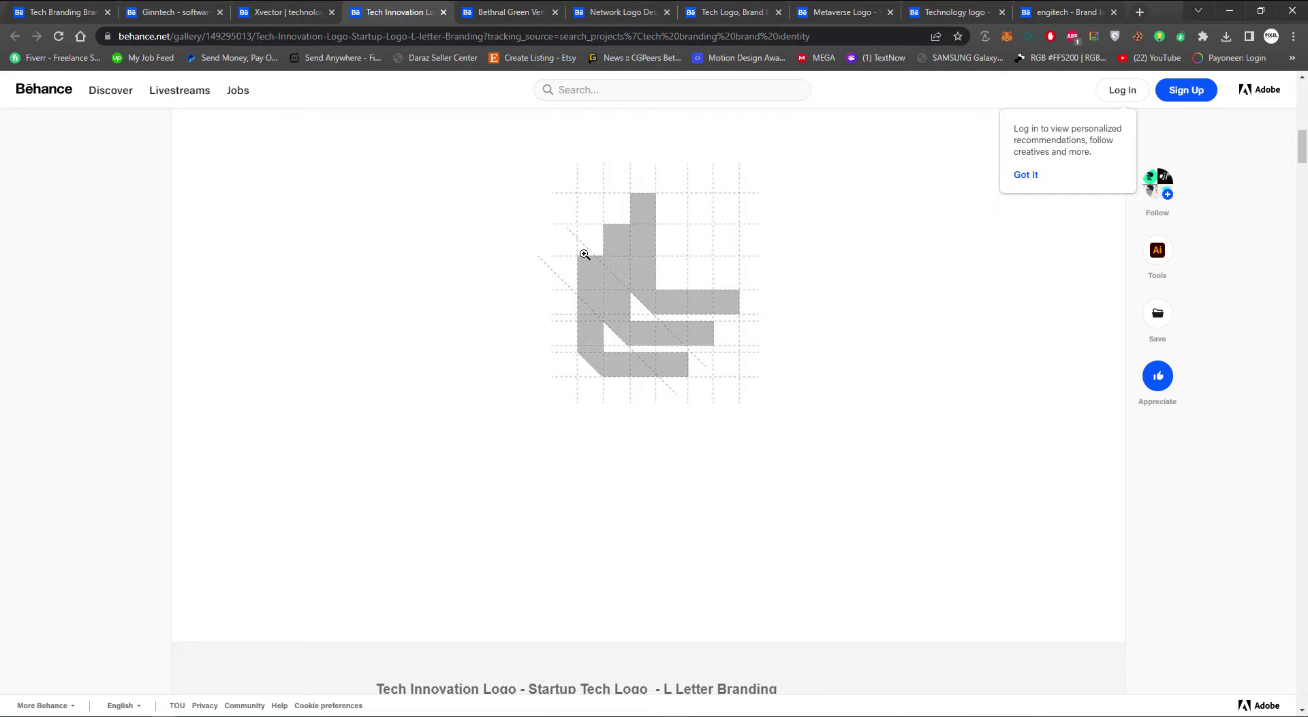
scroll(90, 446, "down", 10)
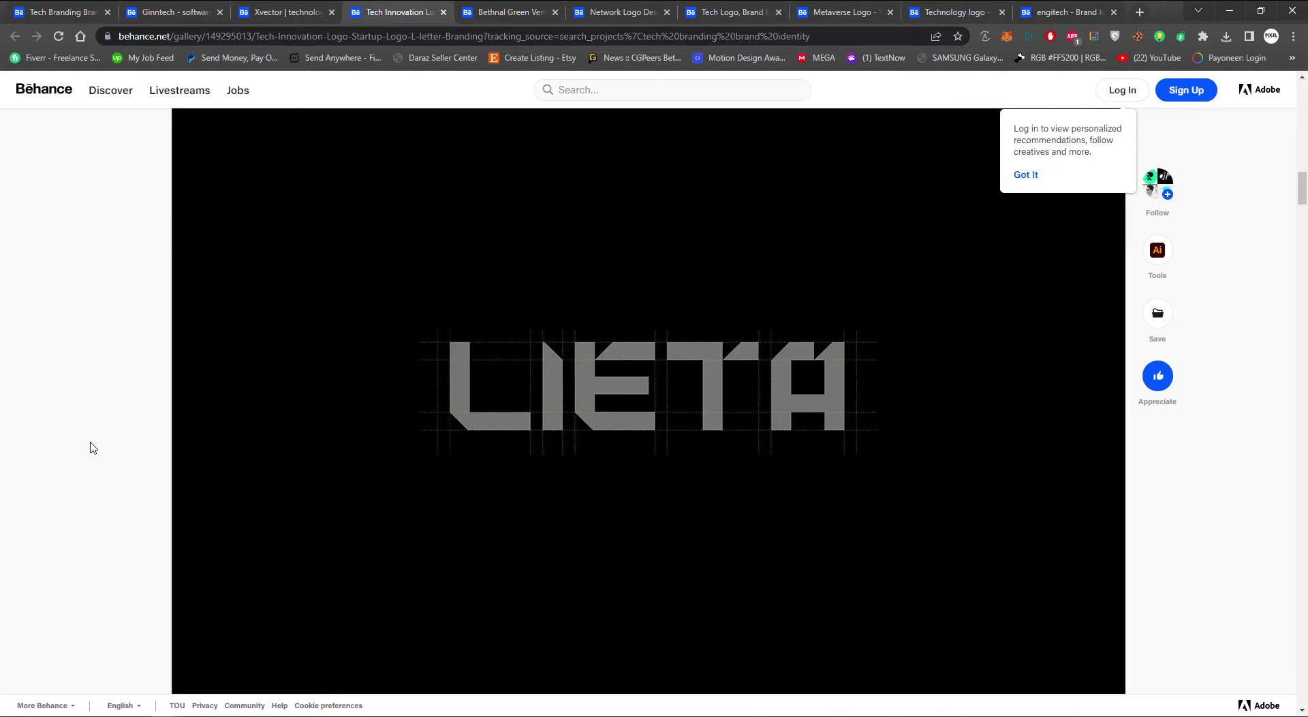
scroll(93, 447, "down", 5)
scroll(92, 447, "up", 1)
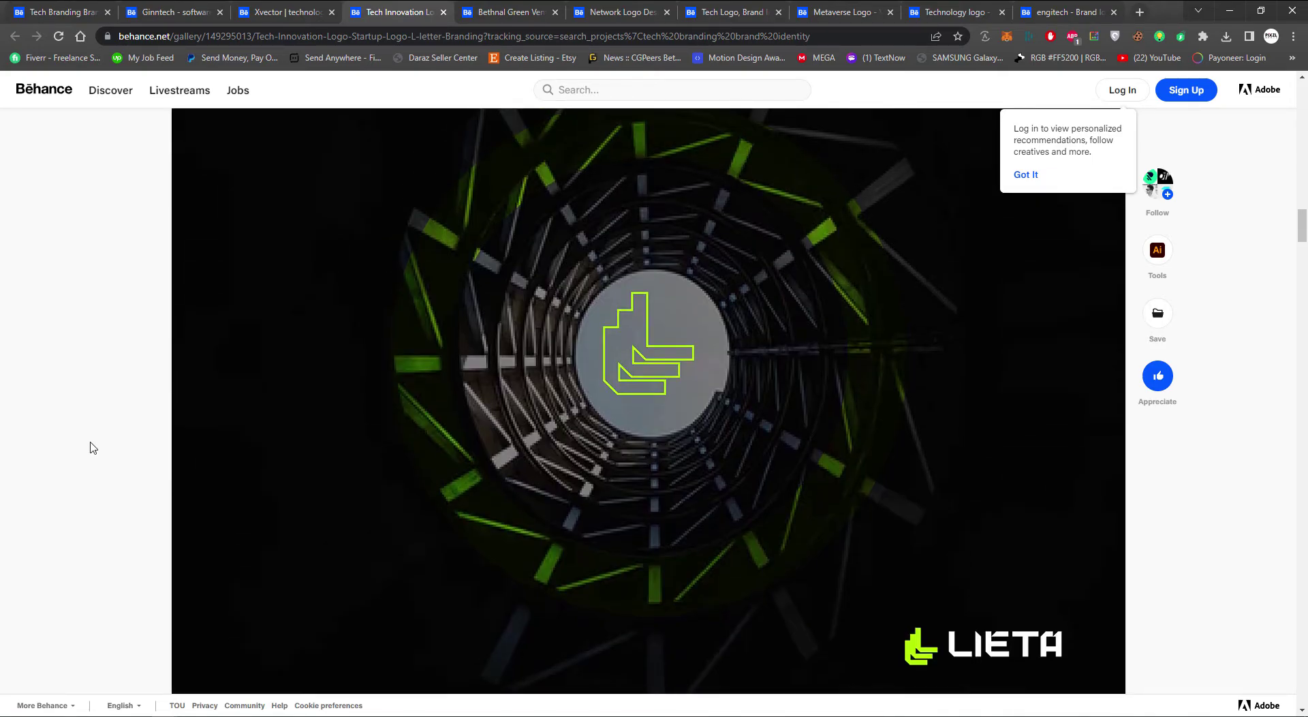
scroll(92, 448, "down", 1)
scroll(92, 448, "down", 15)
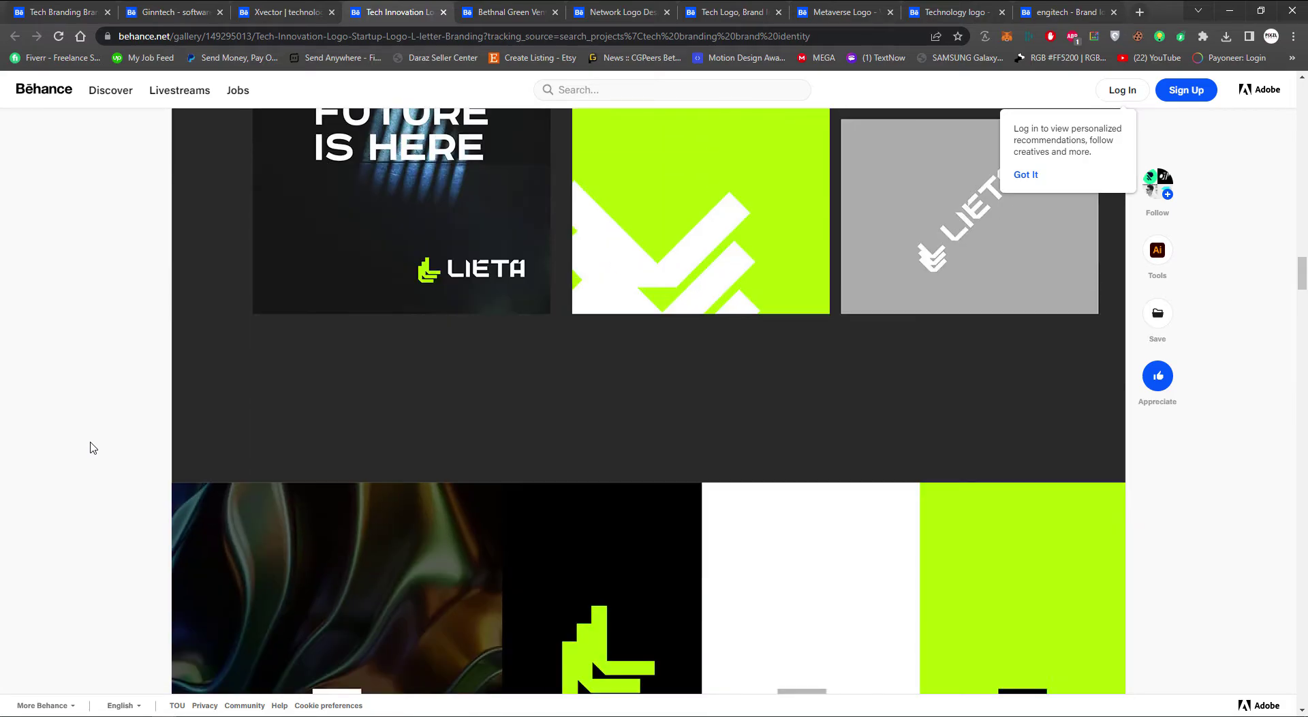
scroll(92, 447, "down", 12)
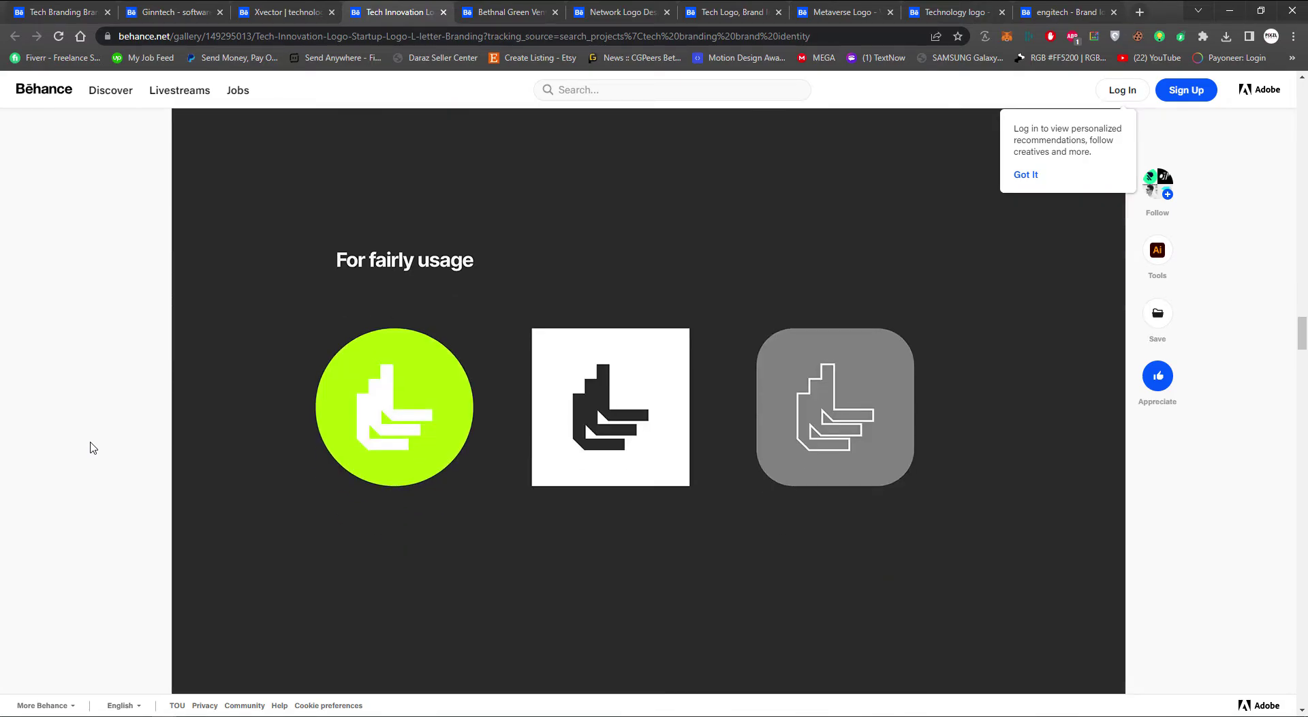
scroll(93, 448, "down", 3)
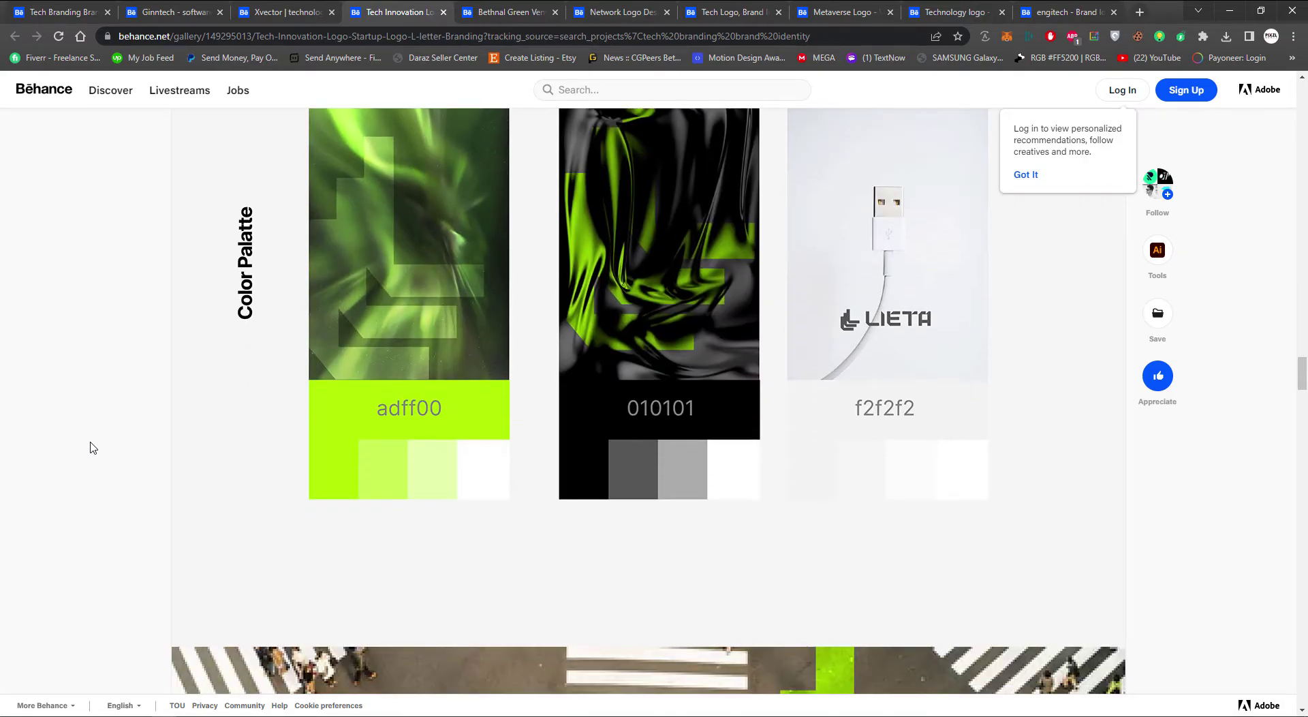
scroll(93, 447, "down", 6)
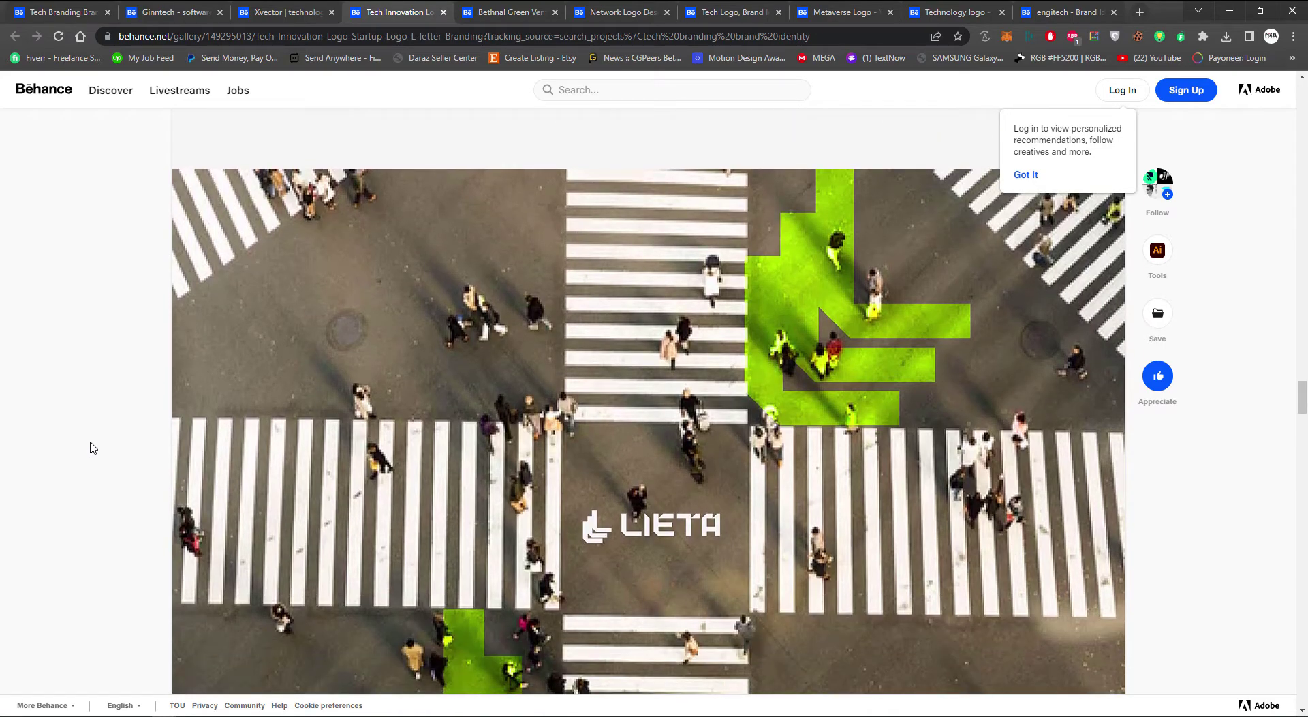
scroll(582, 409, "down", 1)
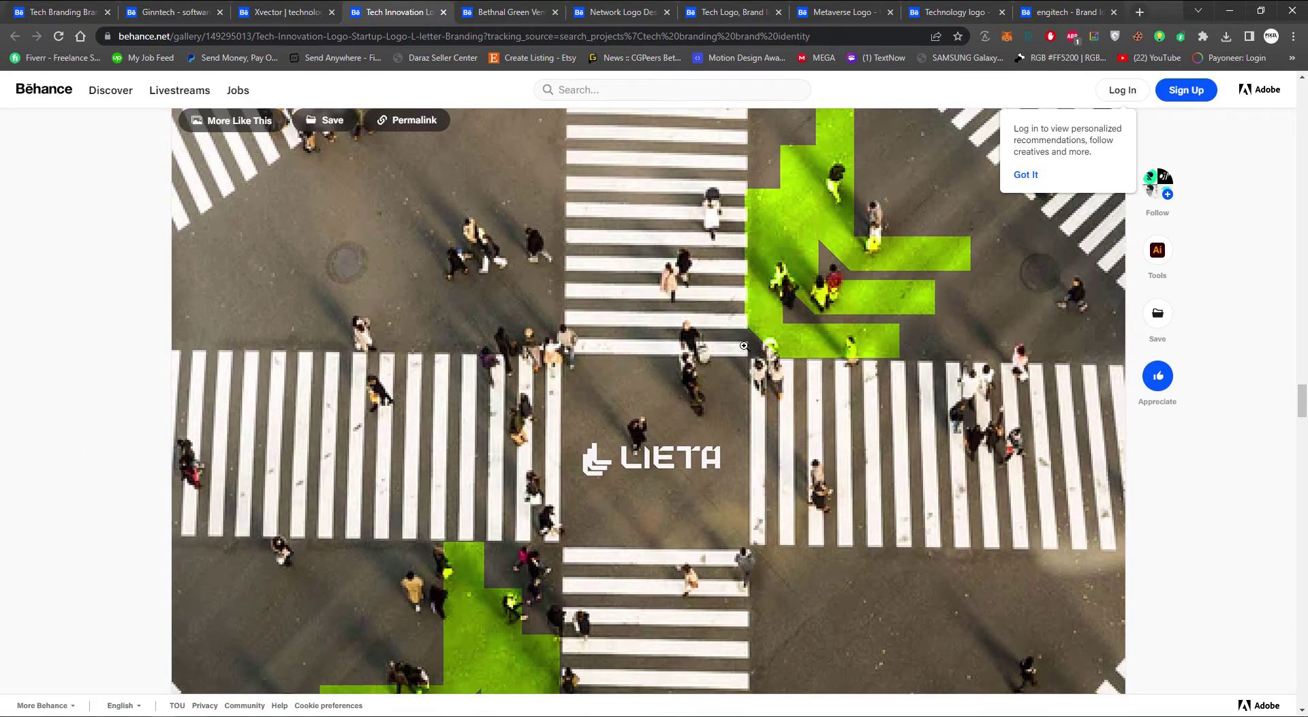
scroll(548, 547, "down", 18)
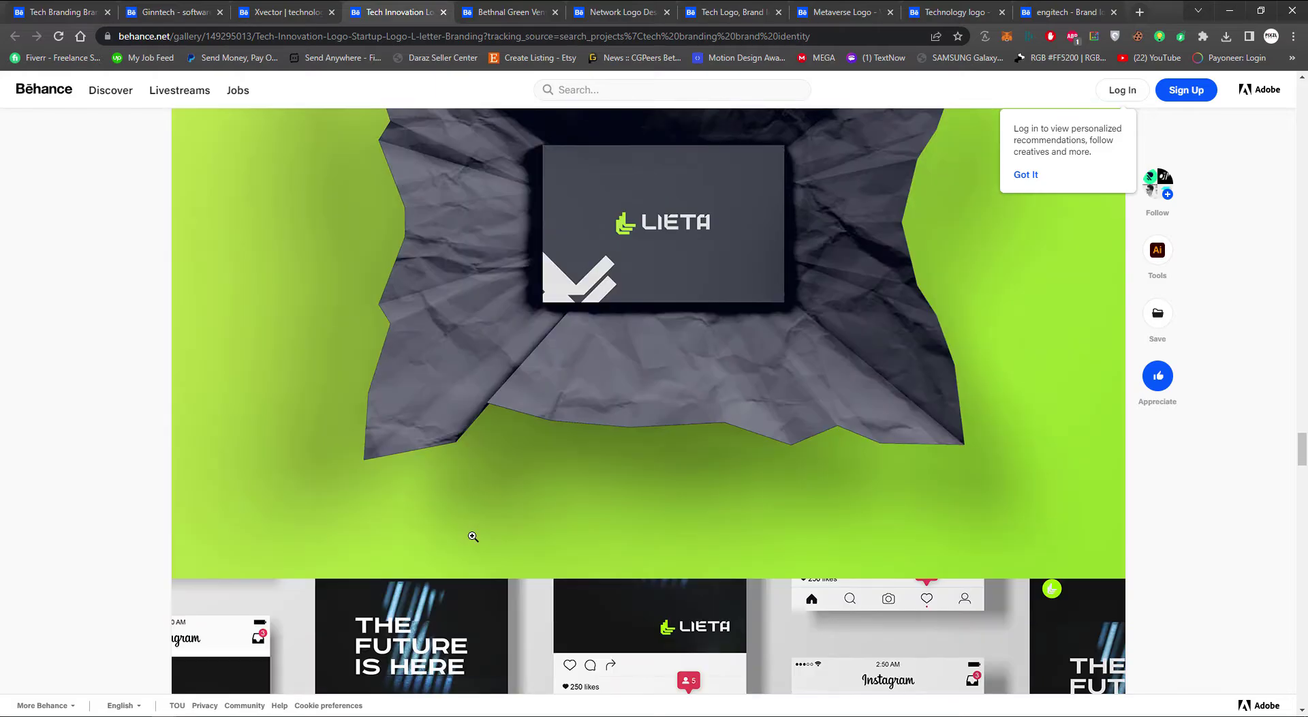
scroll(472, 534, "down", 20)
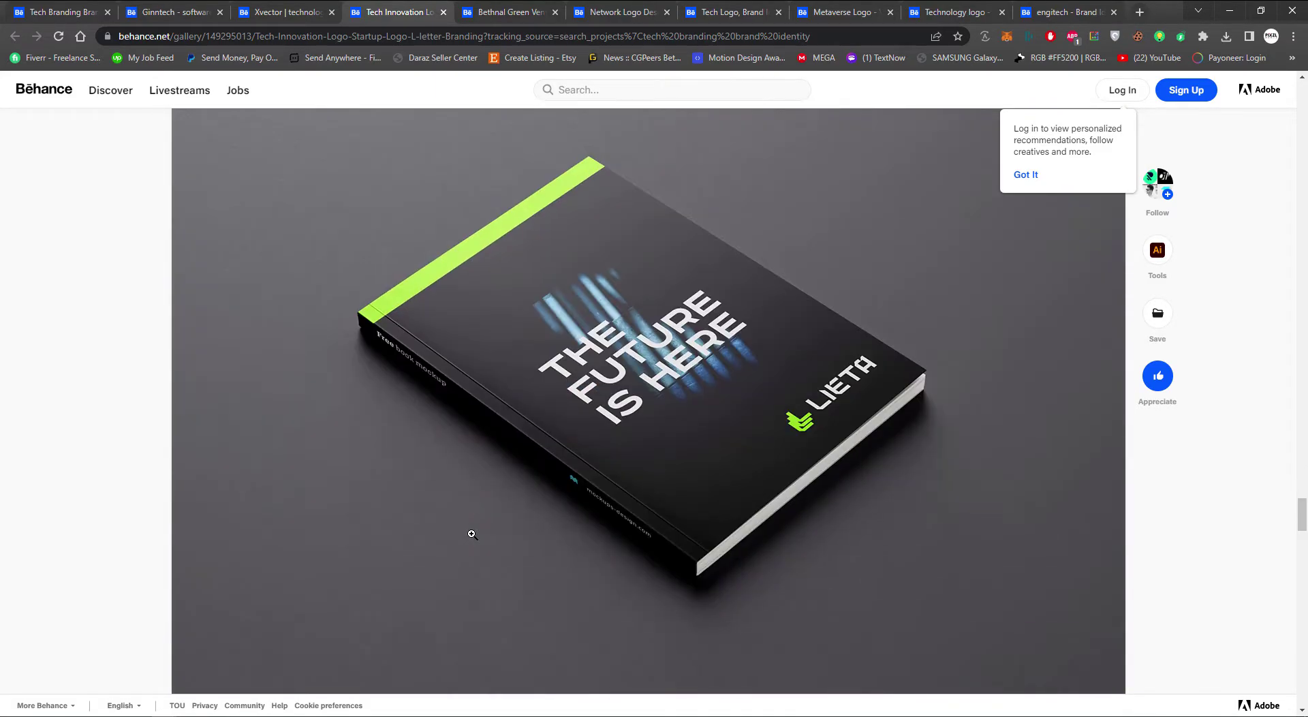
scroll(471, 533, "down", 20)
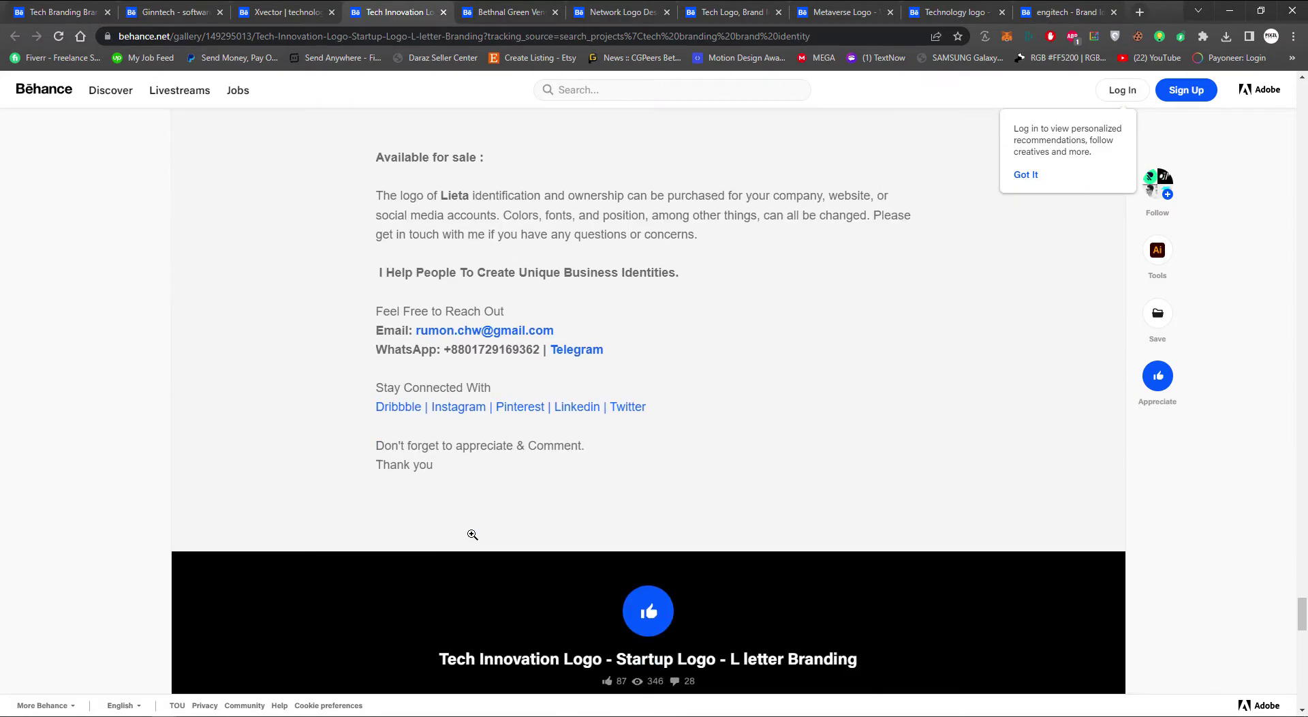
Skim the Bethnal Green Ventures and Network Logo Design projects
key("ctrl+Tab")
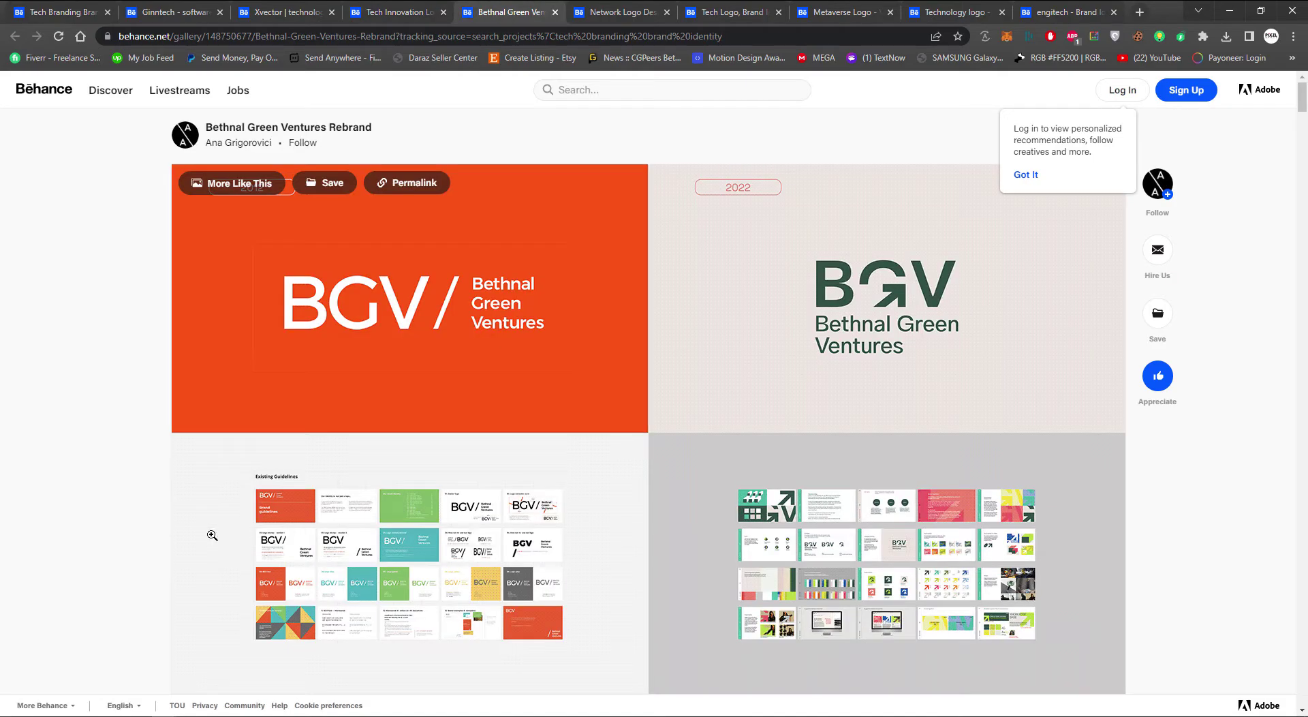
scroll(173, 529, "down", 20)
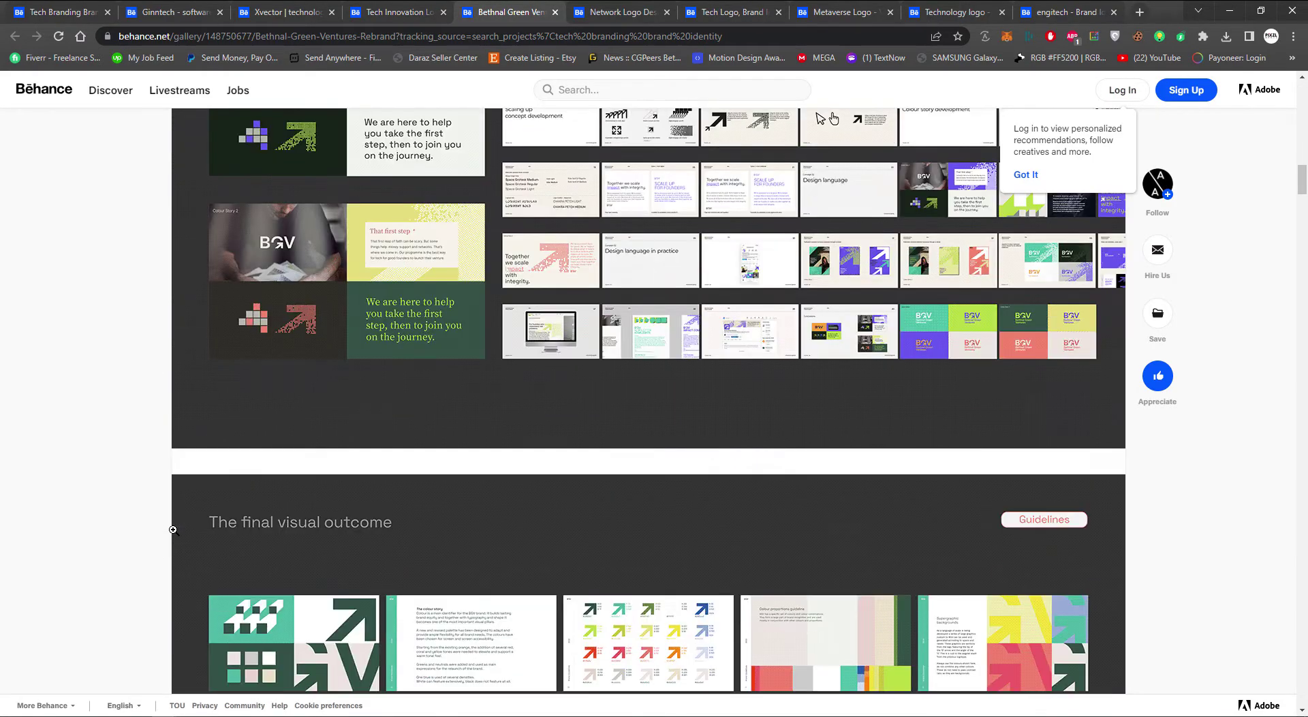
scroll(173, 529, "down", 10)
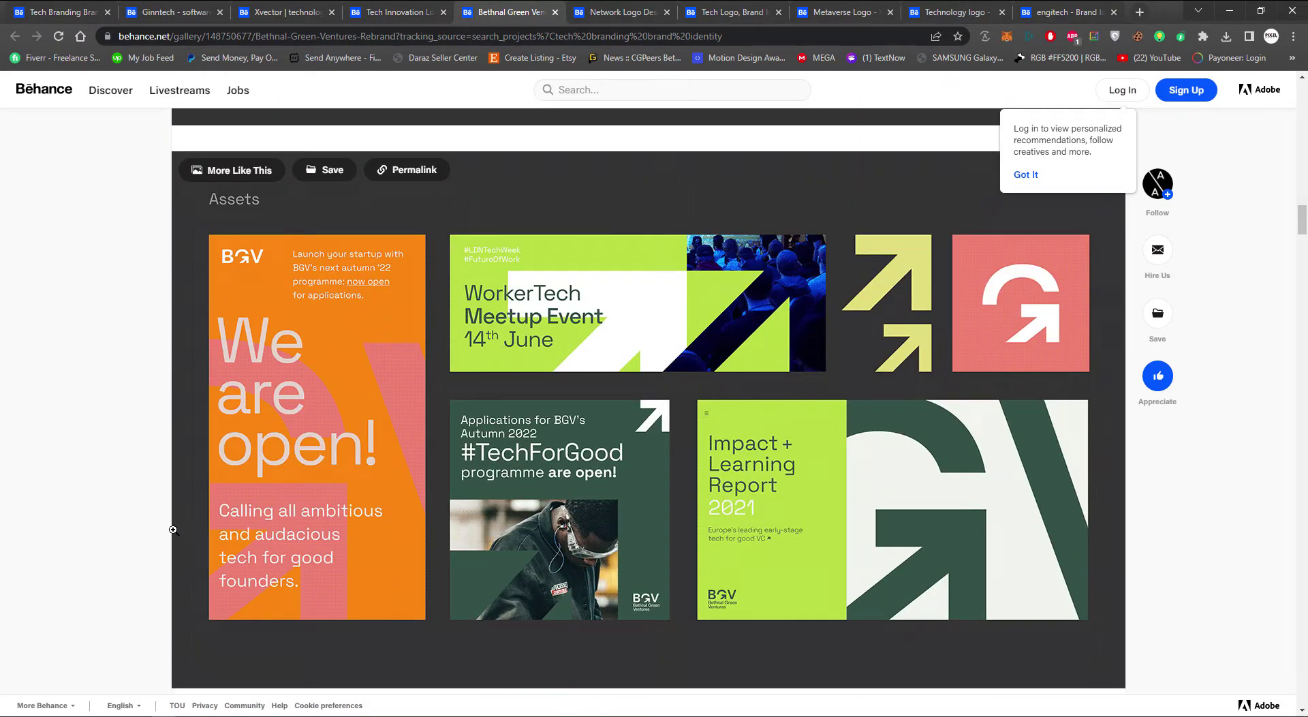
key("ctrl+Tab")
scroll(173, 530, "down", 15)
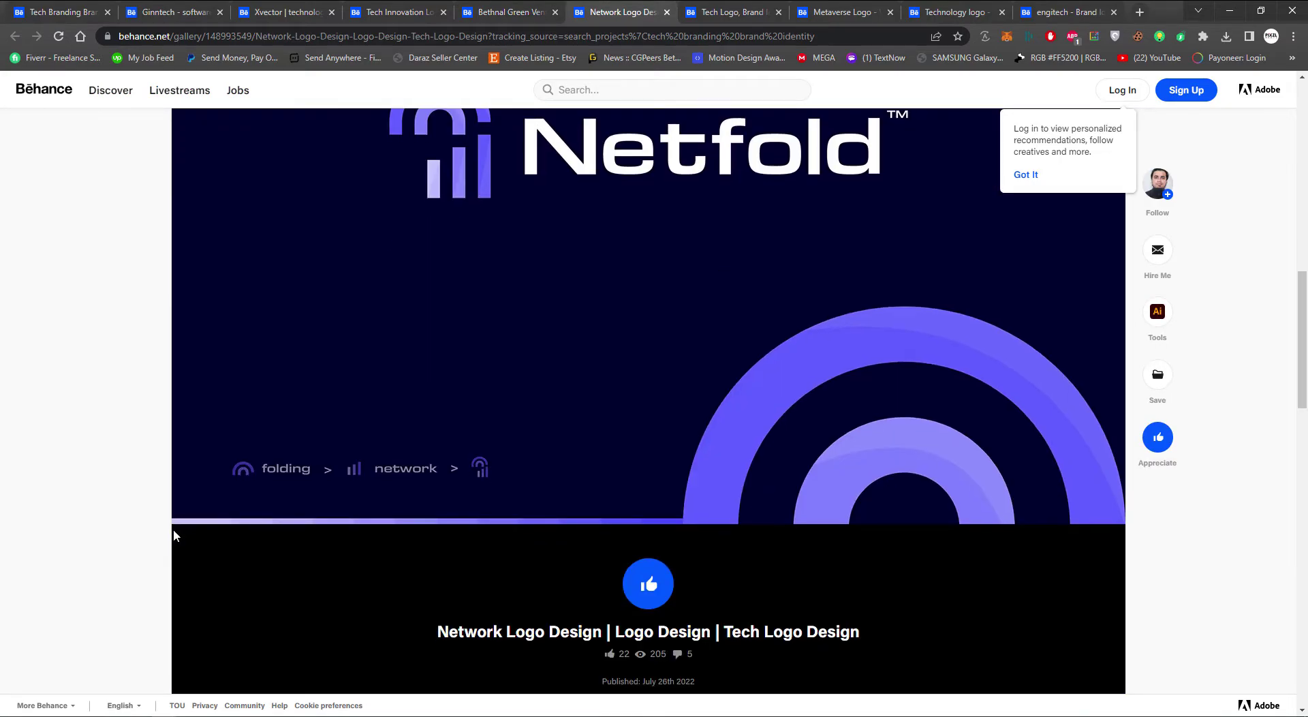
scroll(173, 529, "down", 7)
scroll(173, 529, "up", 7)
Browse the Retech project past its vertical and horizontal lockups to the phone and smartwatch mockups
key("ctrl+Tab")
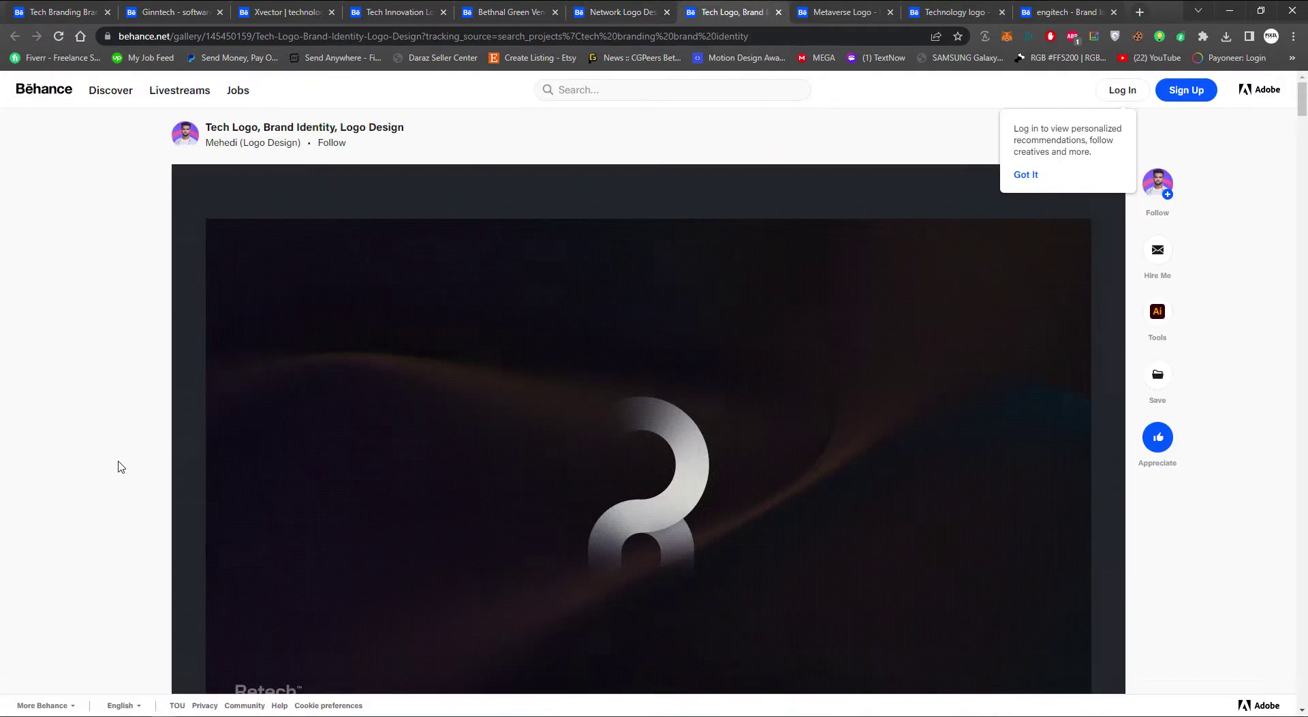
scroll(120, 466, "down", 5)
scroll(121, 466, "up", 1)
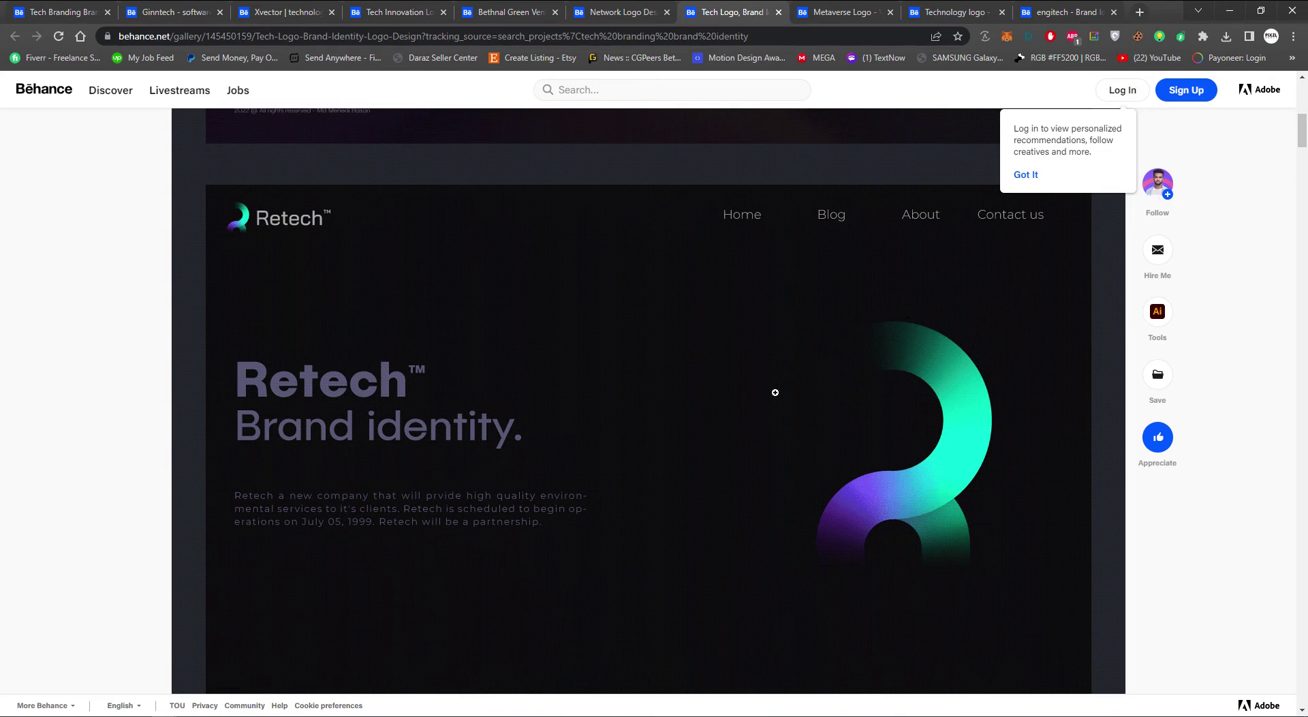
scroll(243, 493, "down", 15)
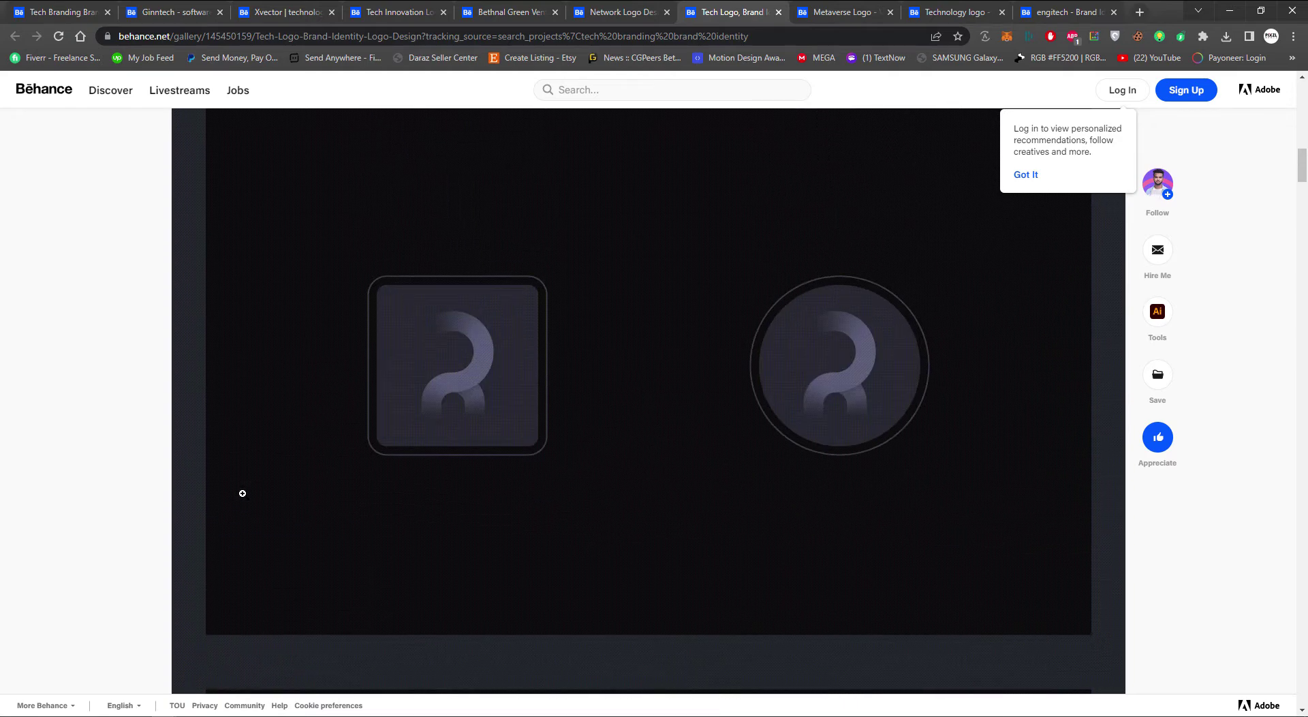
scroll(242, 493, "down", 10)
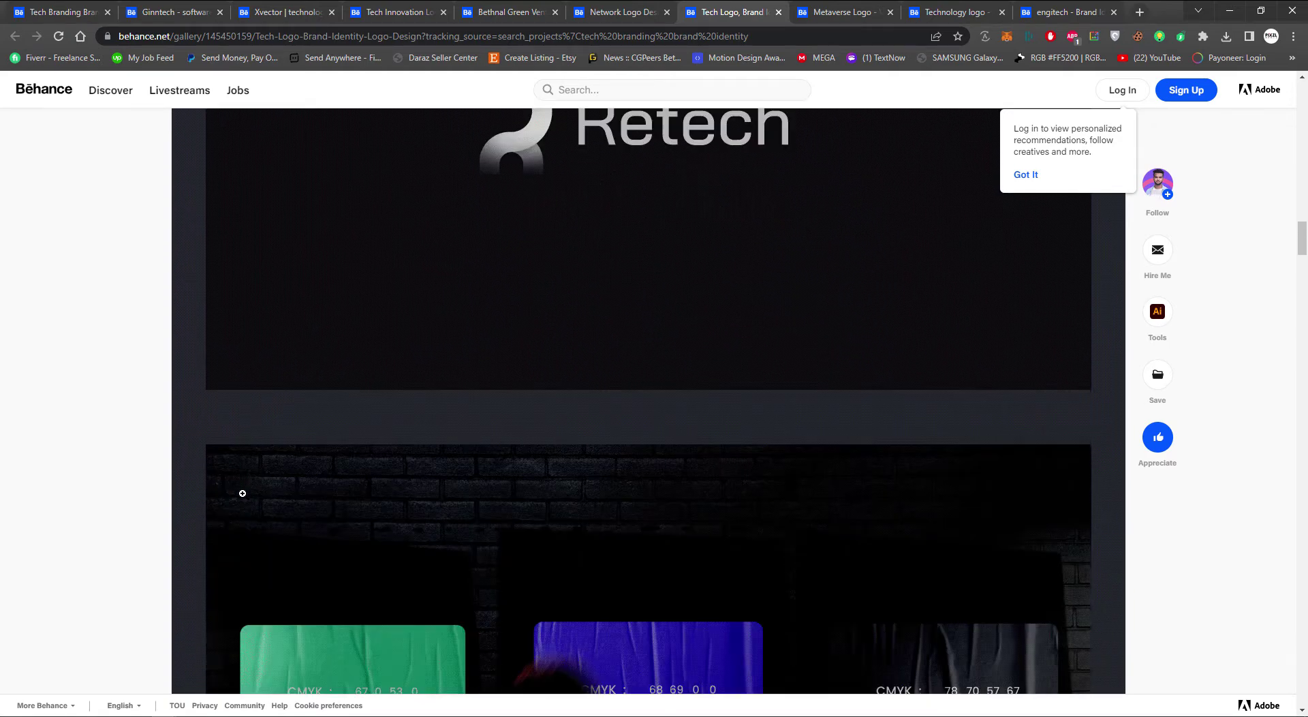
scroll(243, 493, "down", 20)
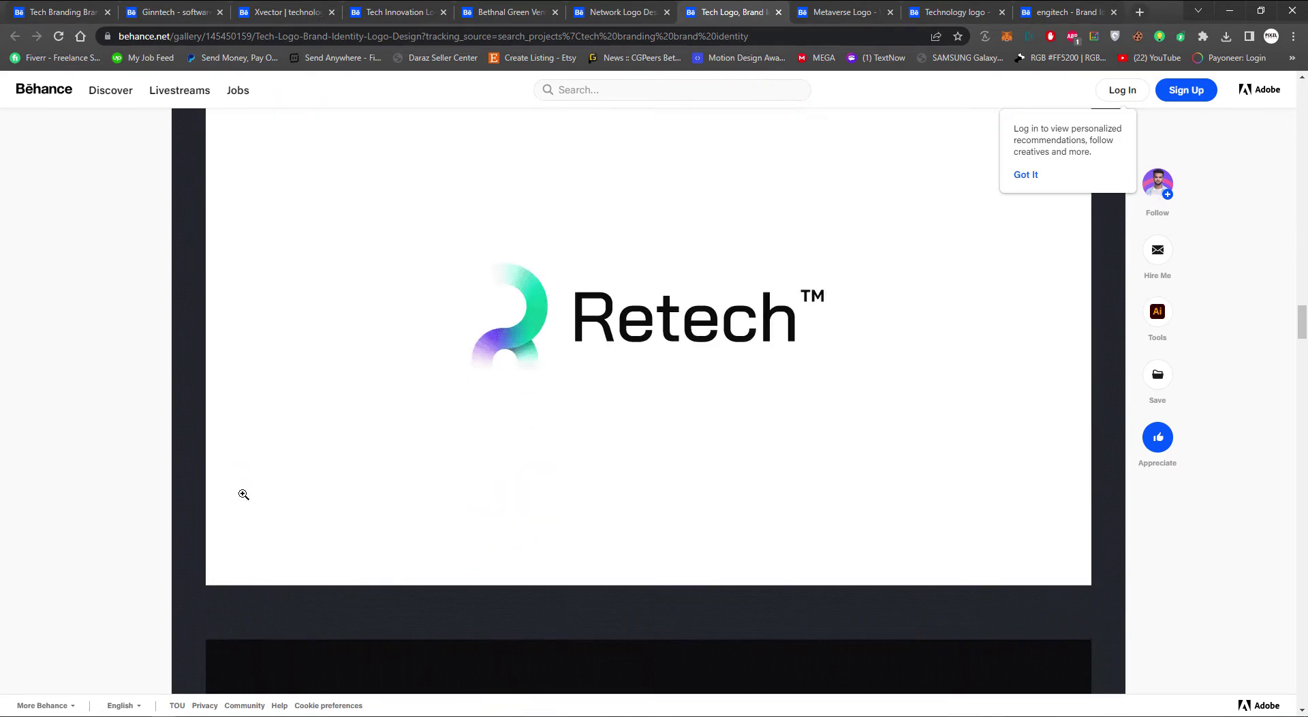
scroll(243, 493, "down", 15)
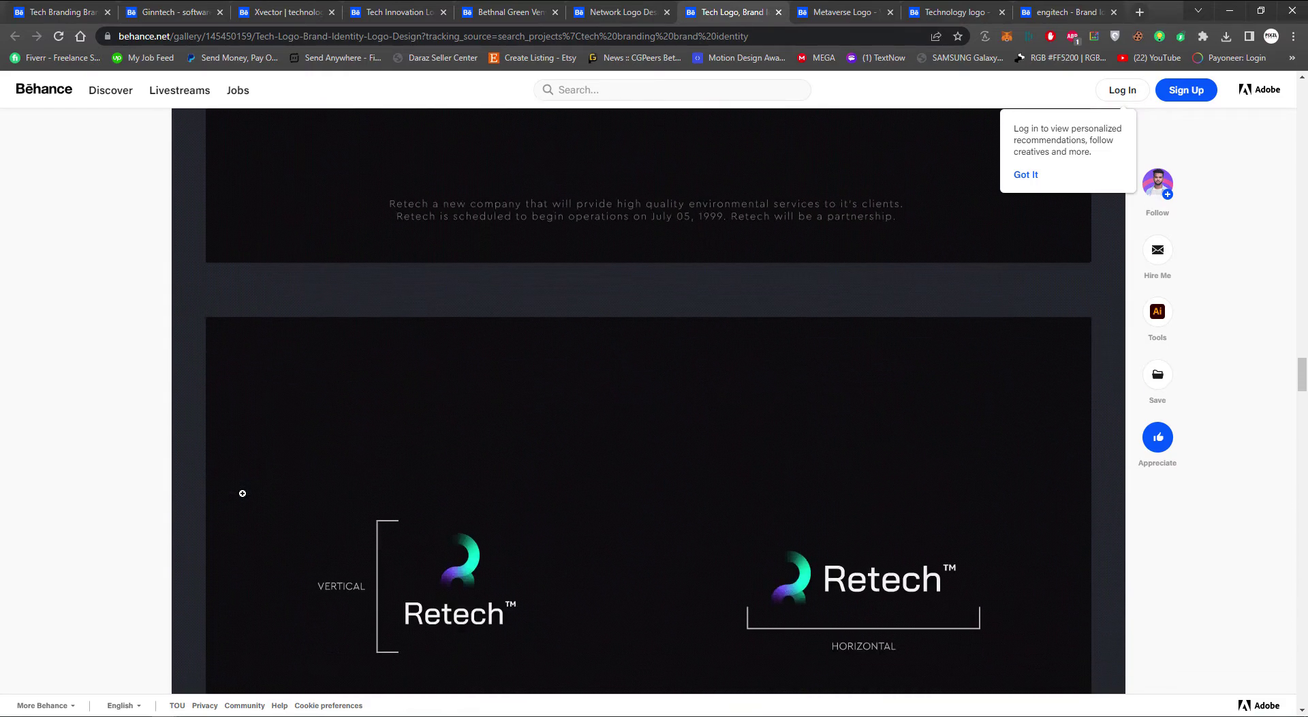
scroll(243, 494, "down", 5)
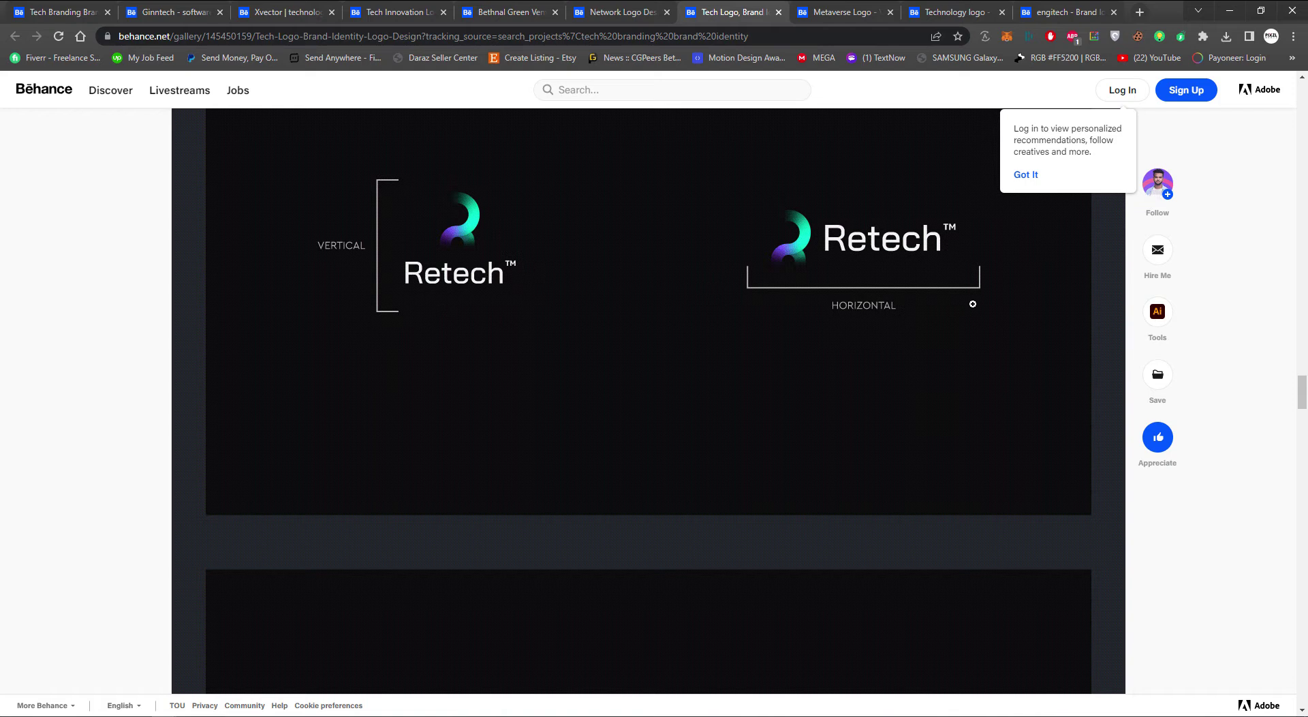
scroll(682, 424, "down", 15)
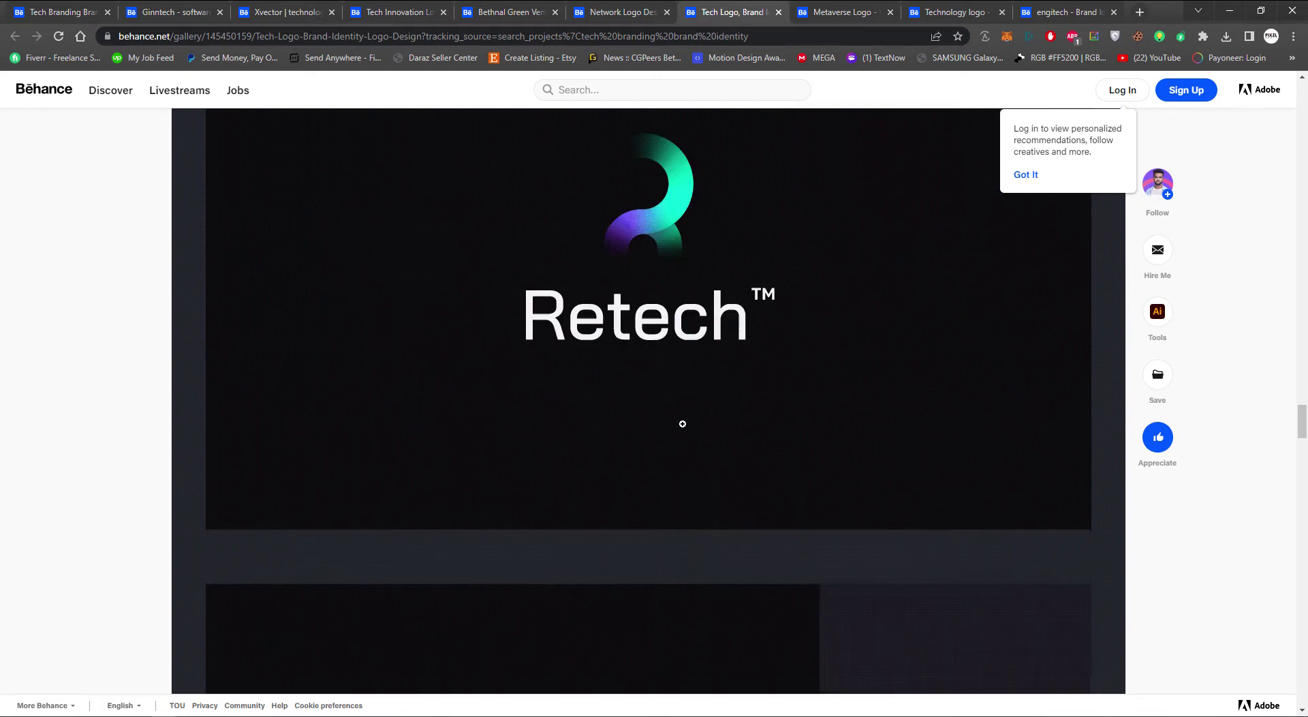
scroll(682, 424, "down", 15)
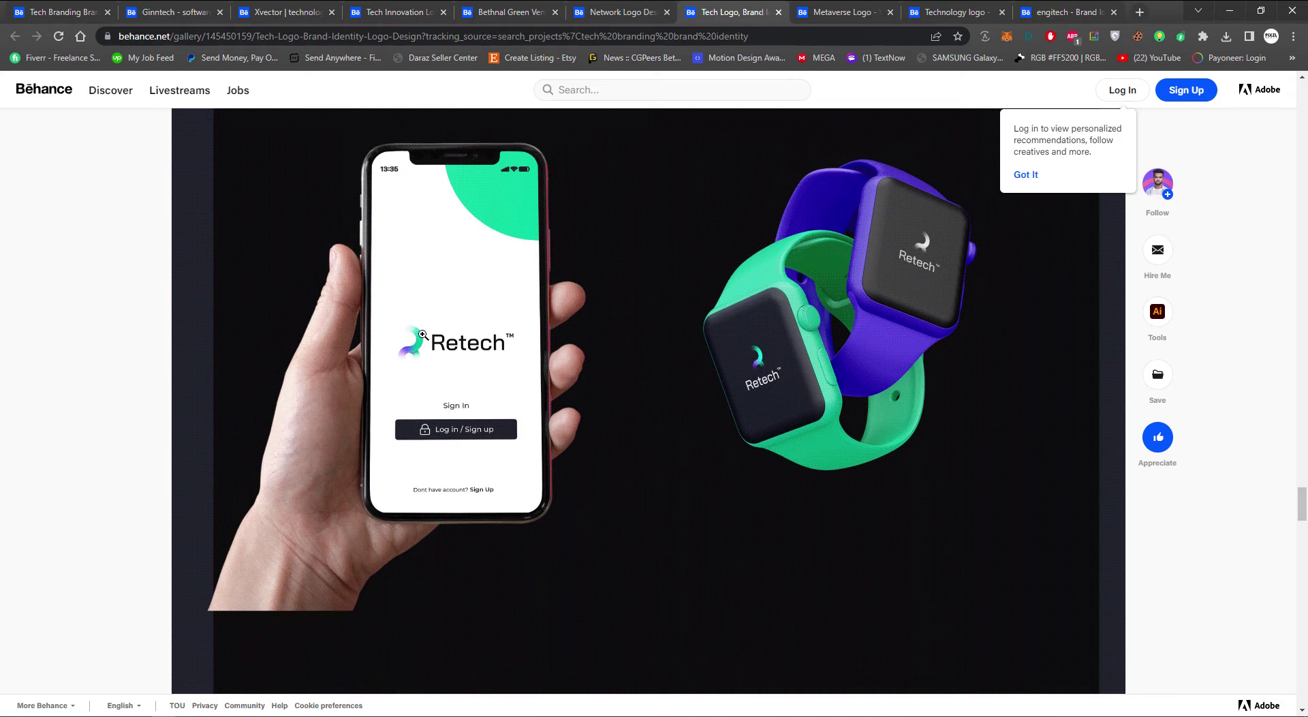
Switch the rulers to pixels and create a 142 × 142 px square near the BENZ logo
key("alt+Tab")
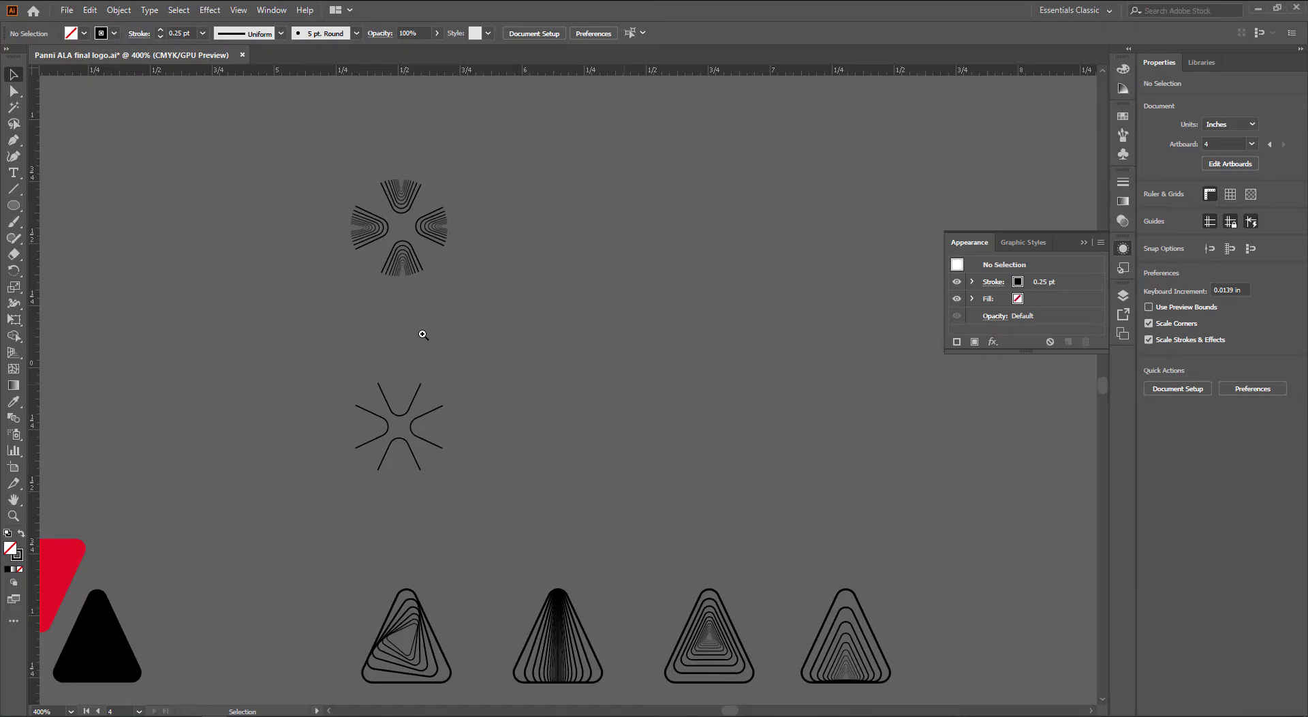
left_click_drag(355, 493, 599, 297)
left_click_drag(465, 417, 565, 481)
key("m")
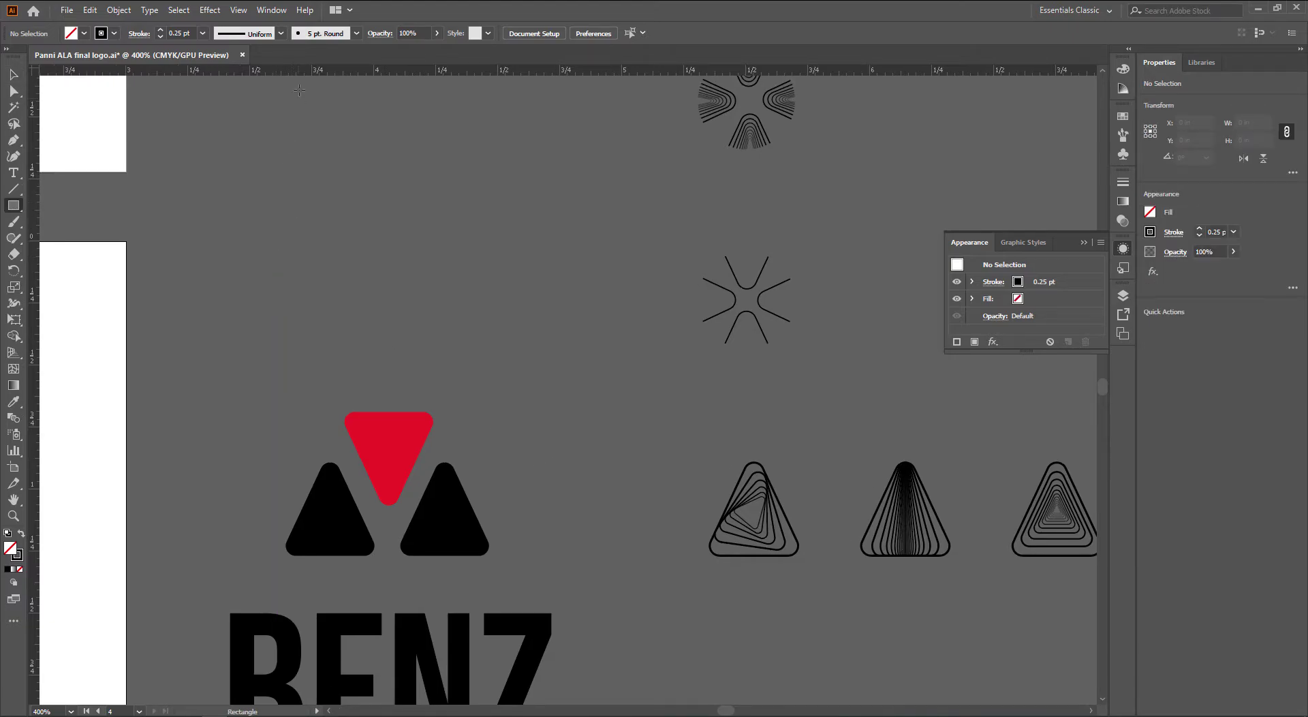
right_click(305, 71)
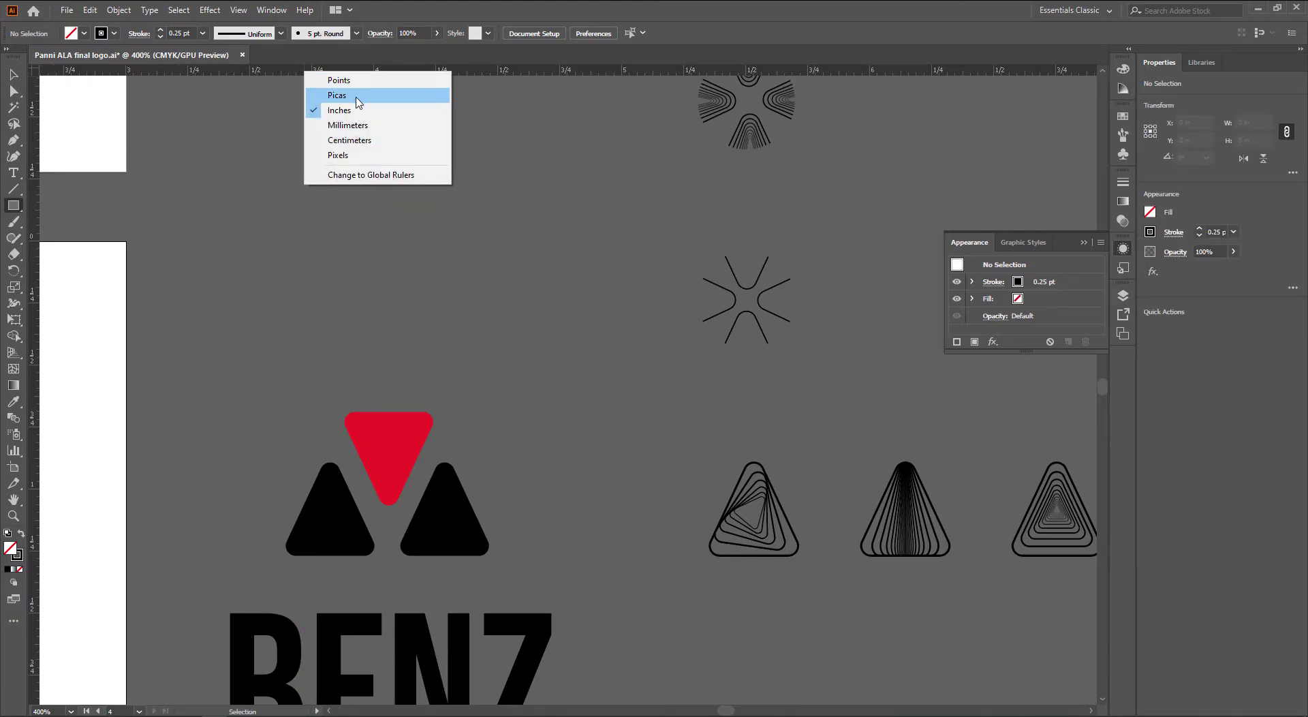
left_click(375, 155)
left_click(295, 209)
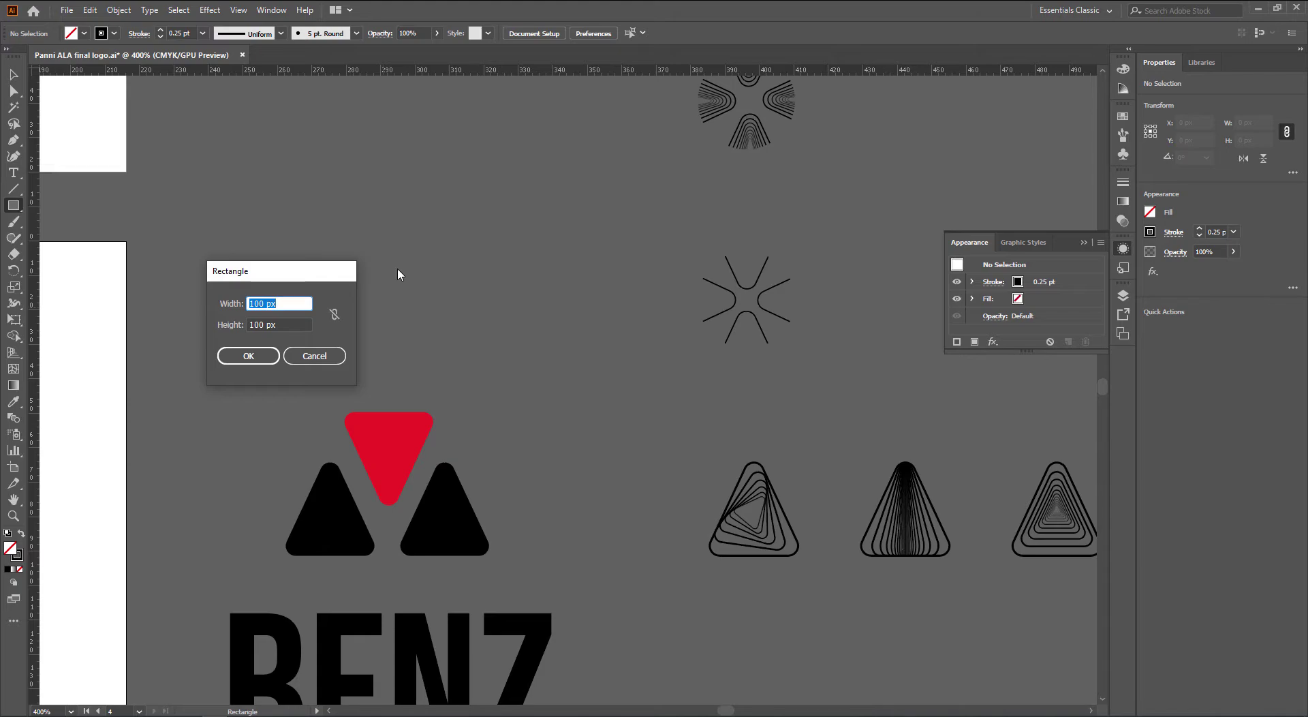
type("142")
key("Tab")
type("1")
key("Return")
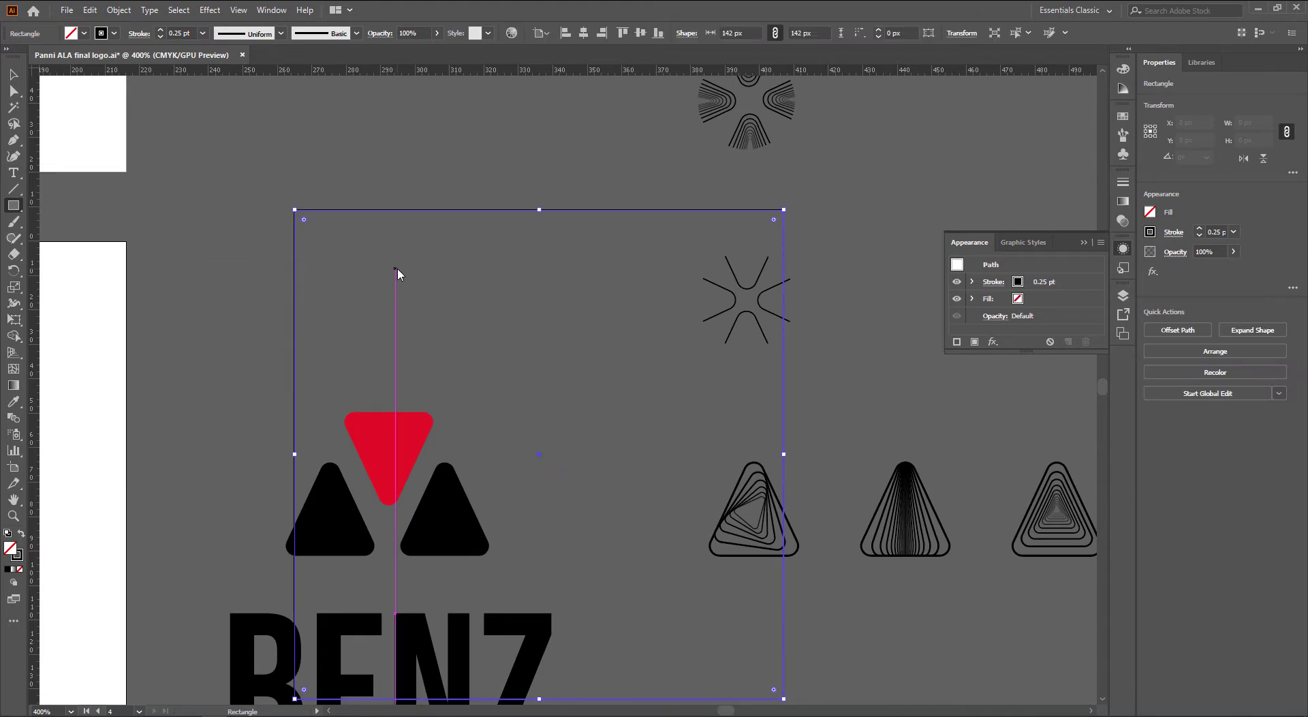
Move the square below the triangle studies, fill it with the logo's red, and round its corners
key("v")
scroll(412, 361, "down", 2)
left_click_drag(464, 405, 493, 562)
scroll(531, 452, "down", 2)
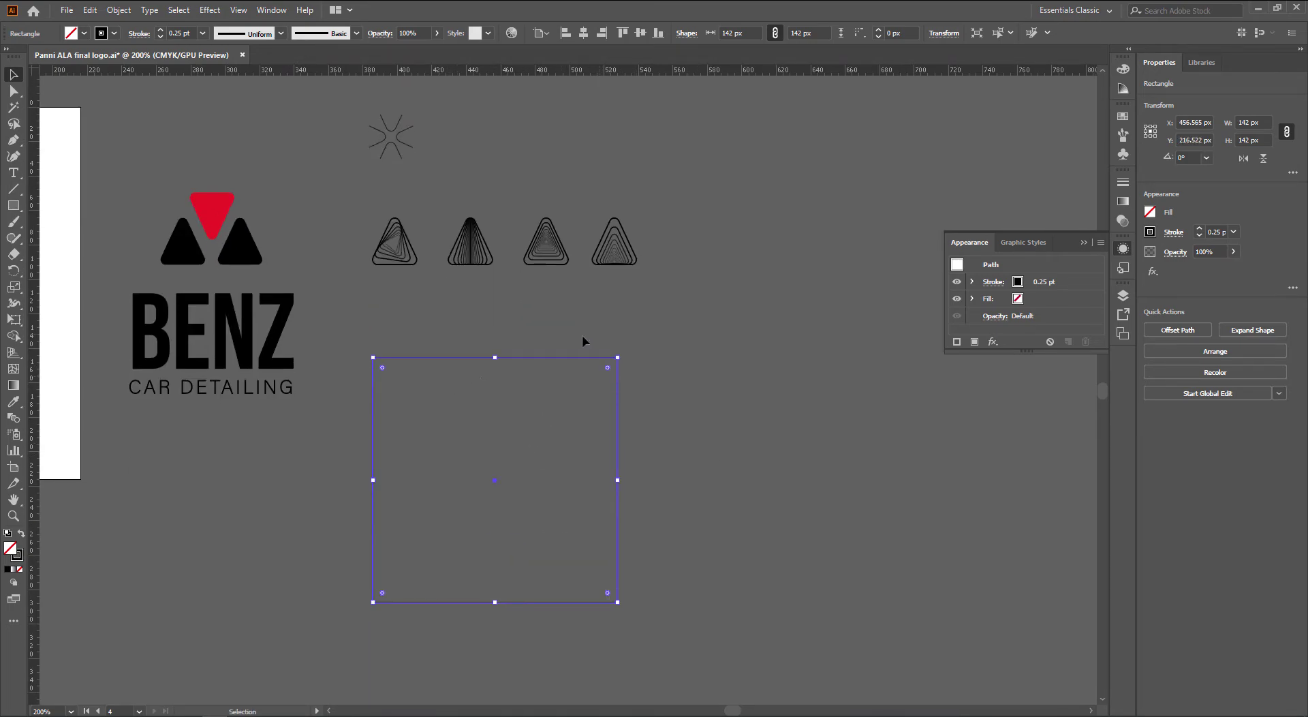
key("i")
left_click(228, 200)
key("v")
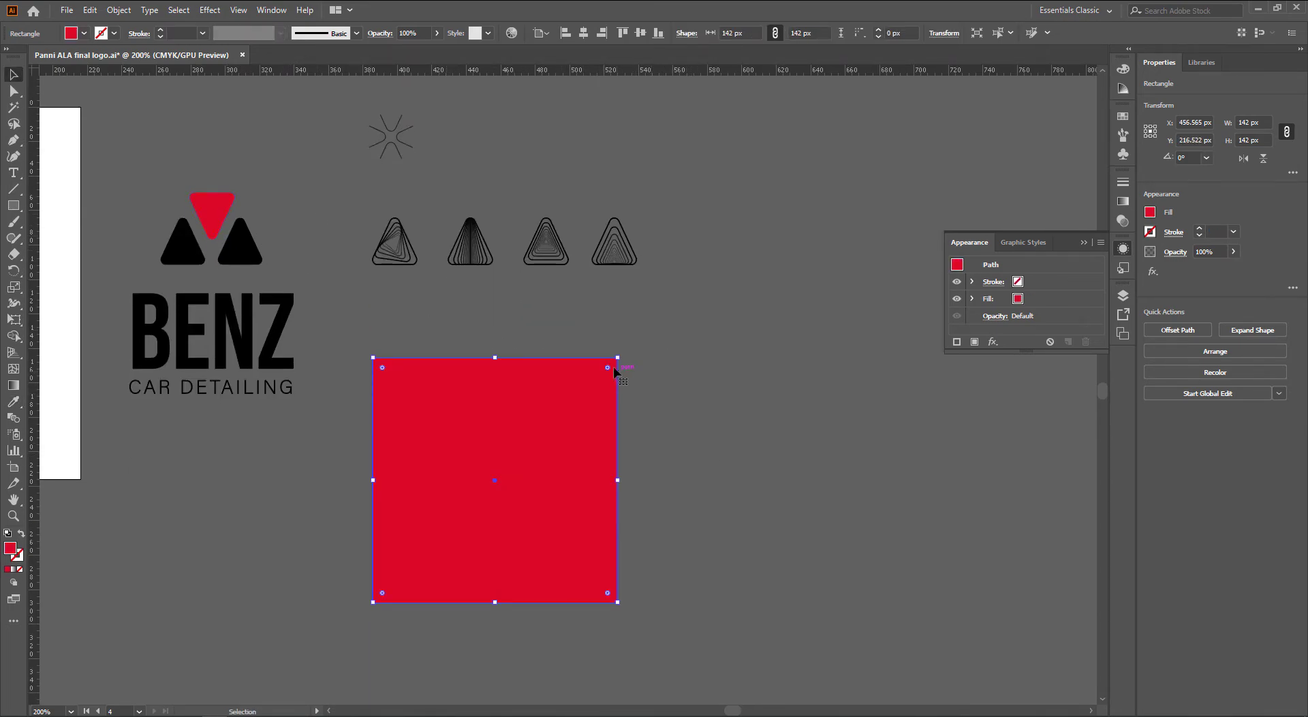
left_click_drag(612, 366, 591, 383)
left_click(753, 406)
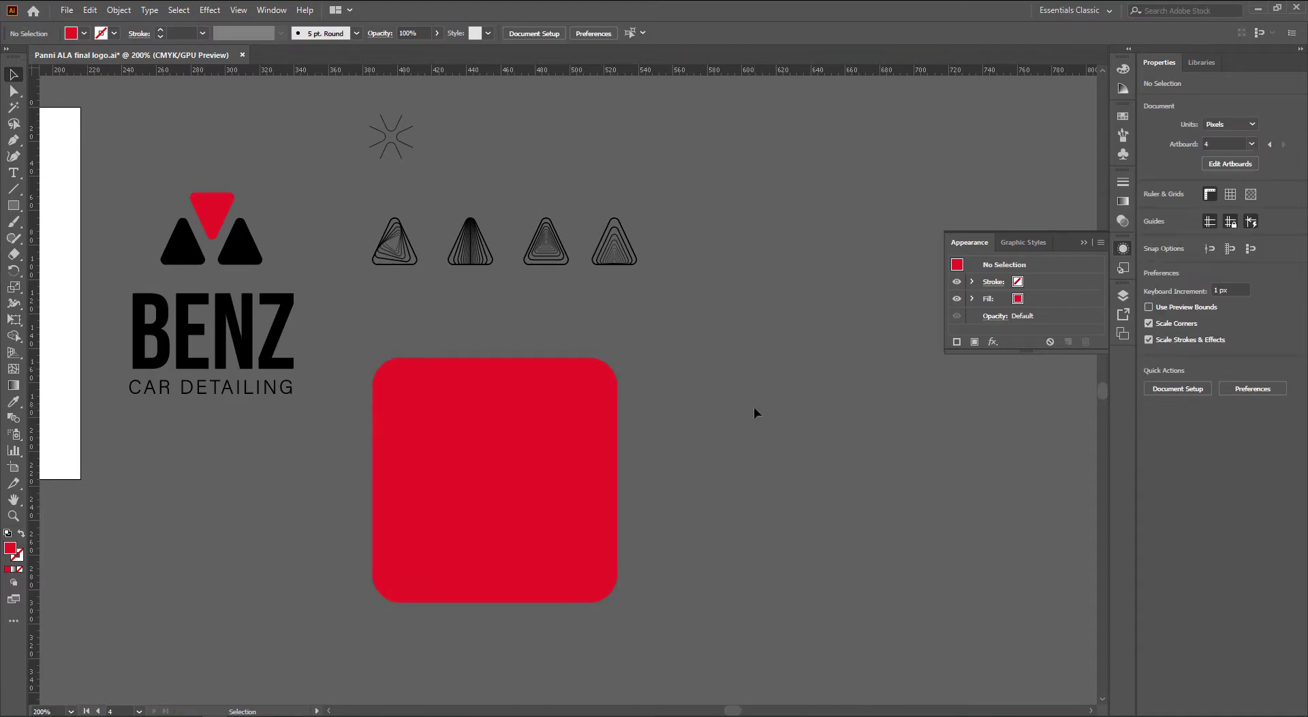
Duplicate the logo's black triangles, enlarge them about threefold, and bring them in front of the square
left_click(235, 254)
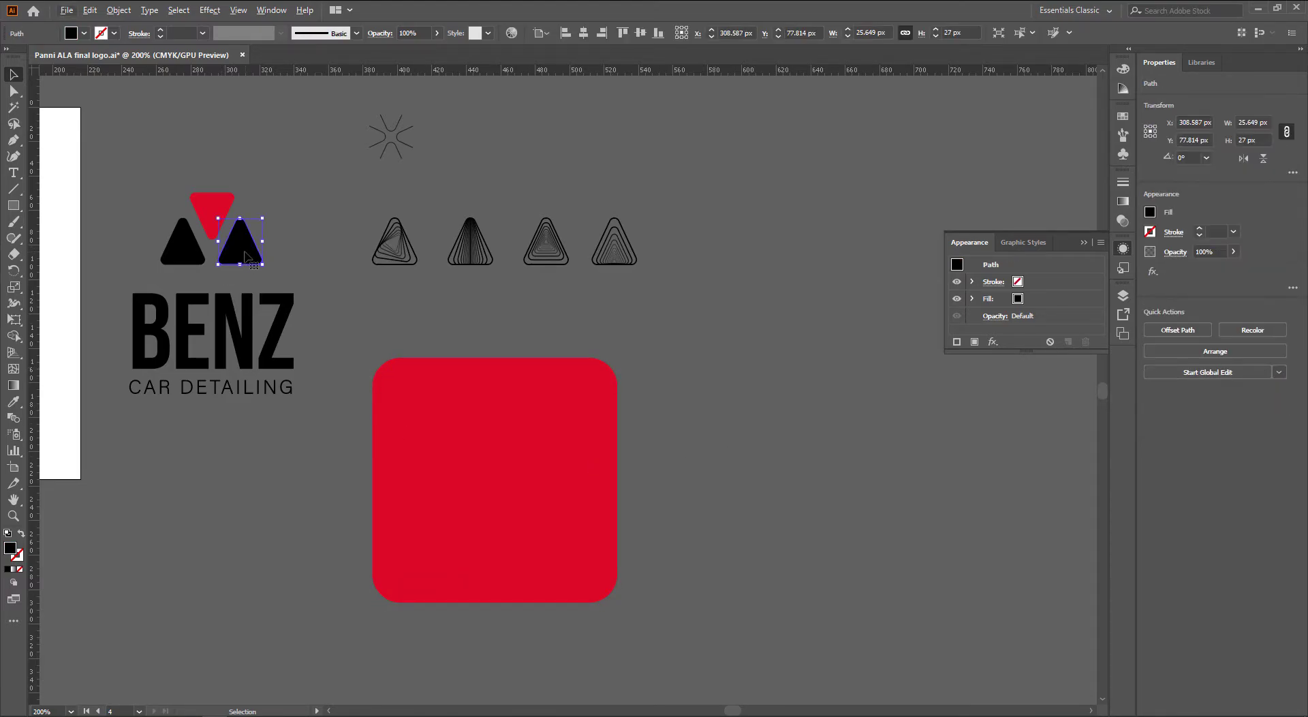
left_click_drag(246, 257, 711, 645)
left_click_drag(676, 607, 676, 562)
left_click_drag(742, 636, 573, 572)
right_click(582, 588)
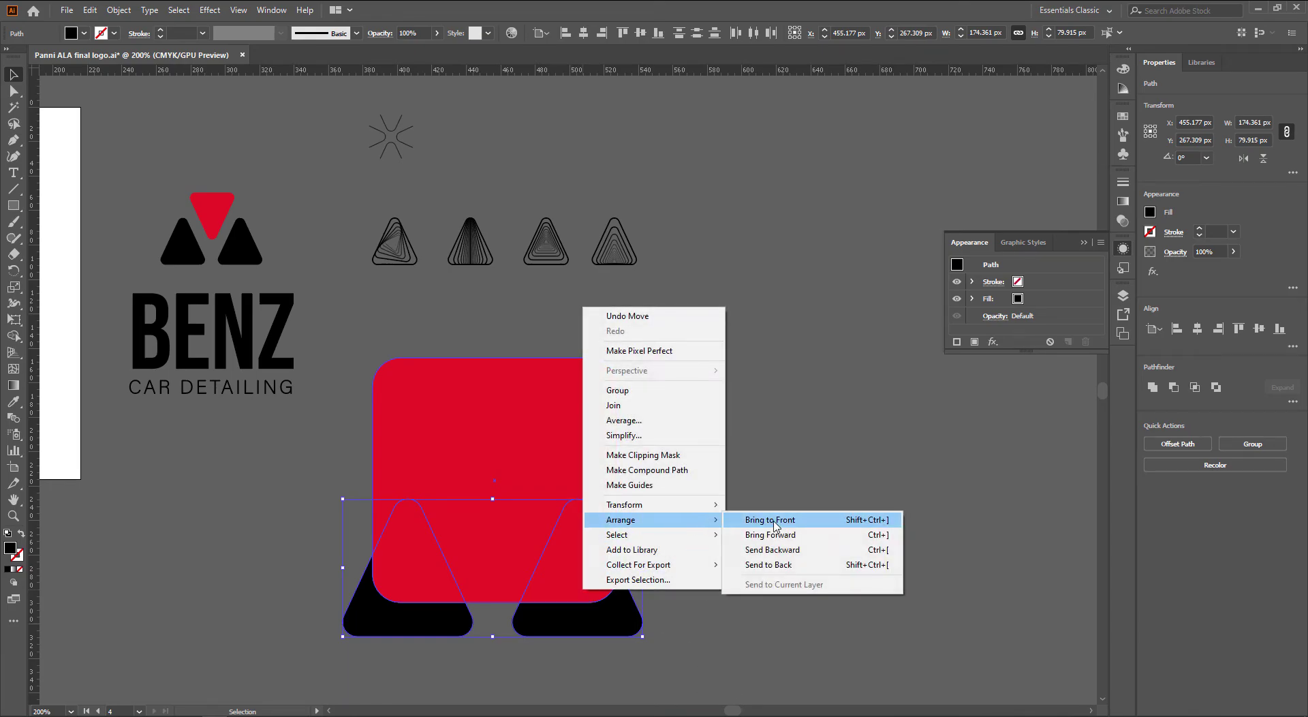
left_click(746, 519)
left_click(843, 619)
Close the gap between the two triangles, move them up onto the square, and group them
scroll(749, 620, "left", 1)
left_click_drag(575, 627, 556, 627)
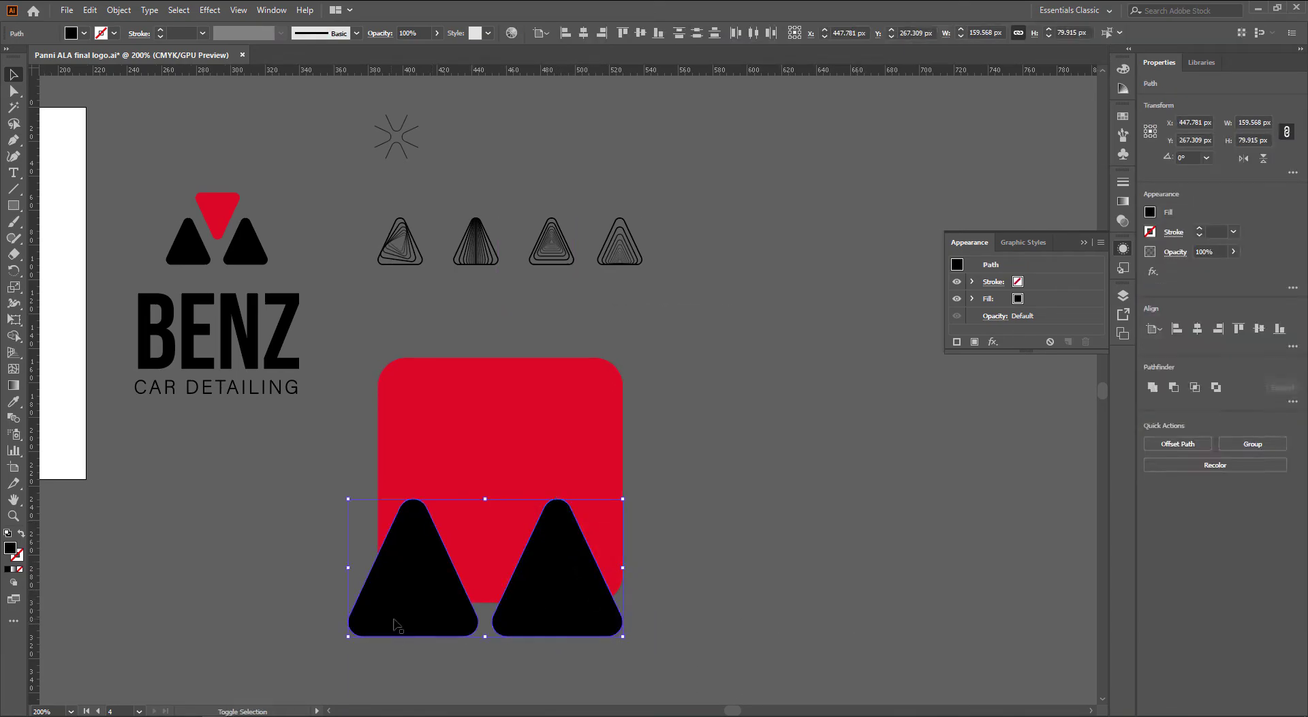
left_click(425, 630)
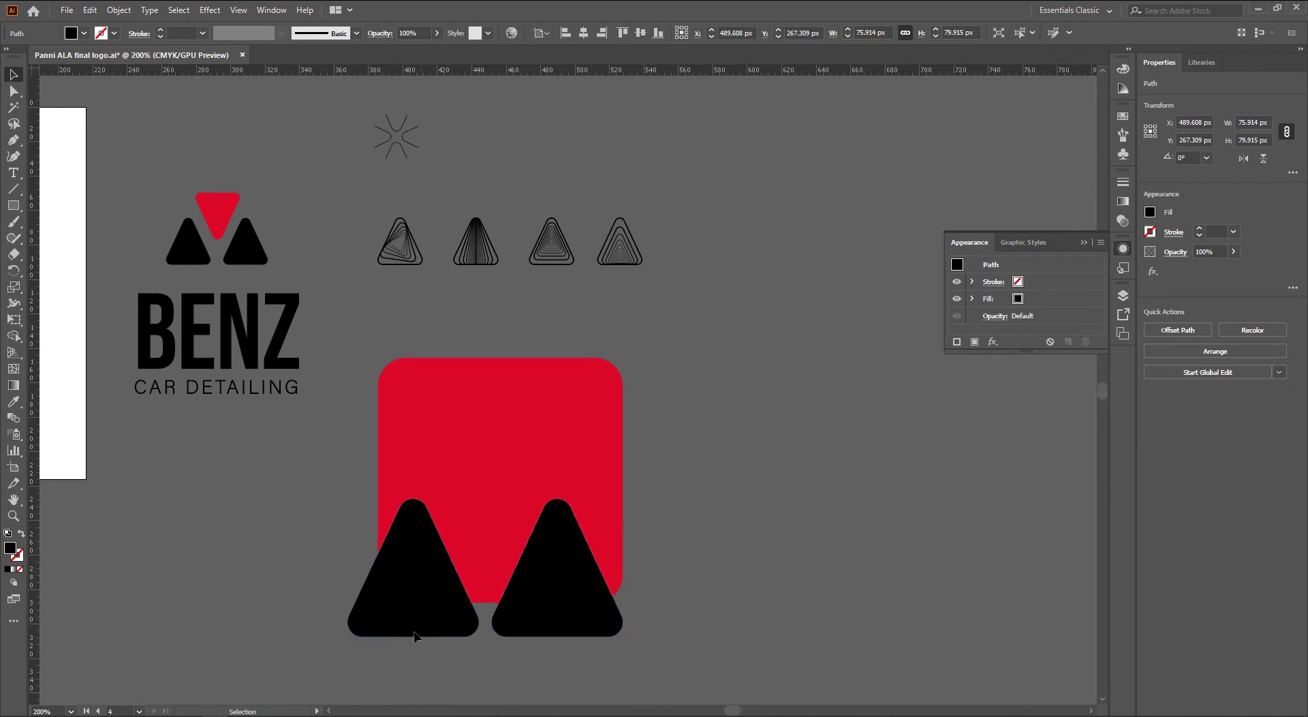
left_click(558, 621, "shift")
left_click_drag(556, 615, 567, 598)
key("ctrl+g")
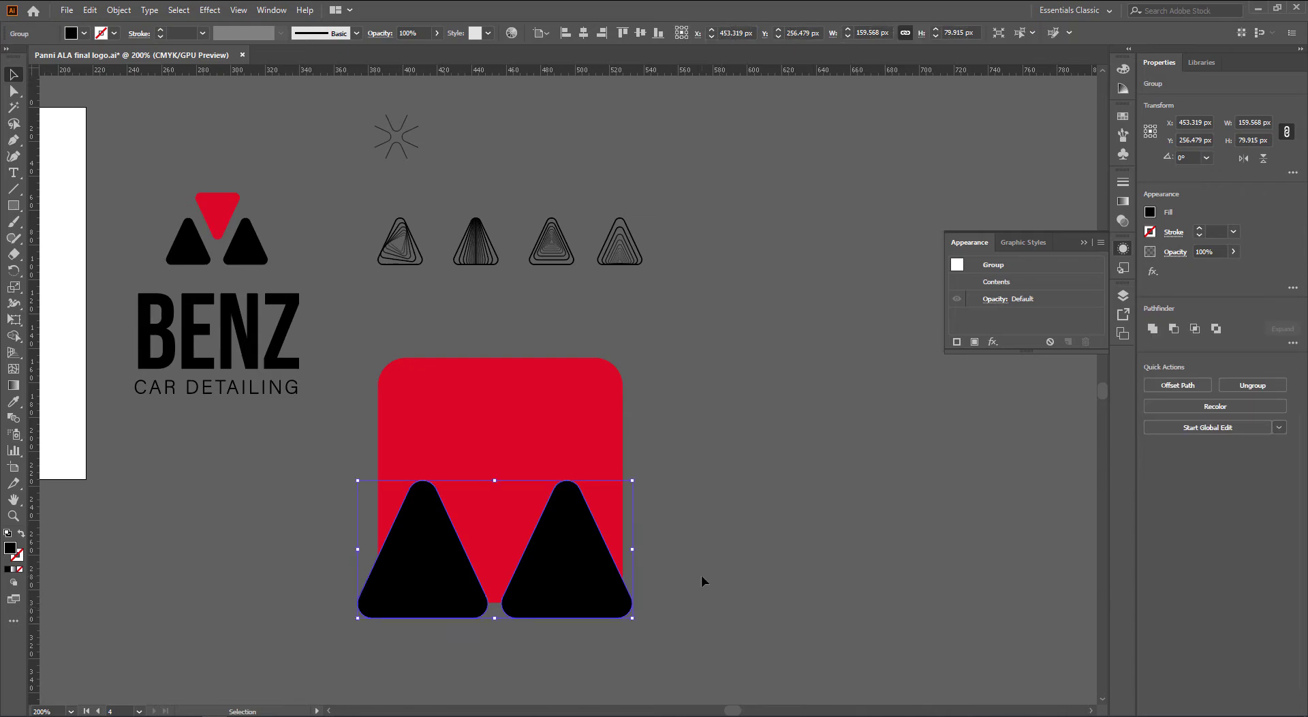
Centre the triangle group horizontally on the red square
scroll(695, 582, "up", 1)
left_click(546, 410, "shift")
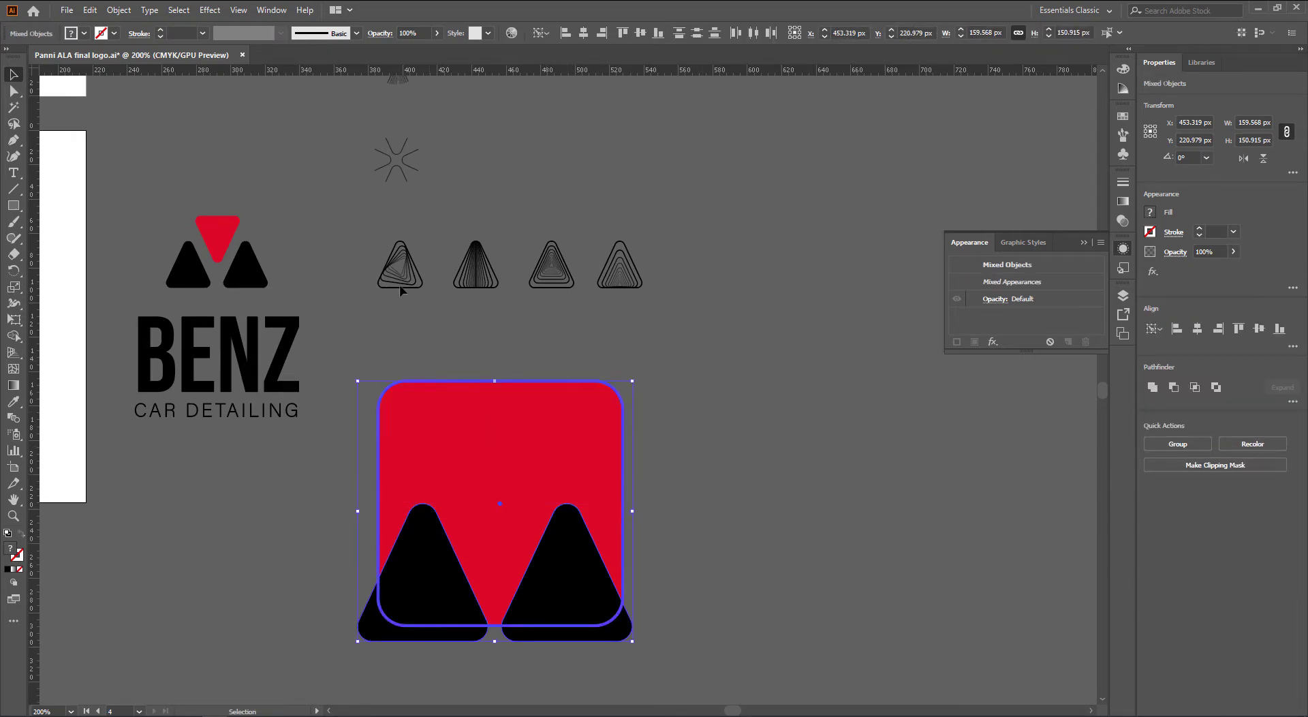
left_click(583, 33)
left_click(768, 489)
left_click(577, 632)
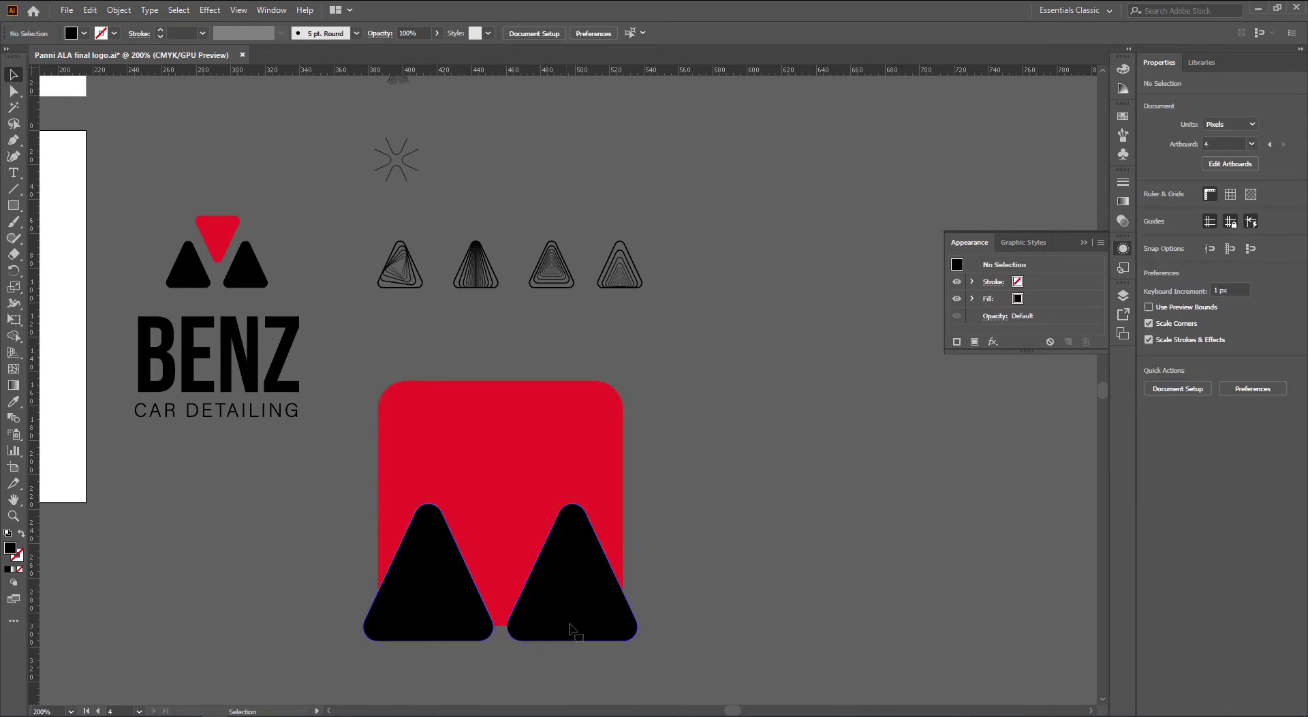
Flip the triangle group upside down and move it to the square's top
left_click_drag(644, 500, 438, 642)
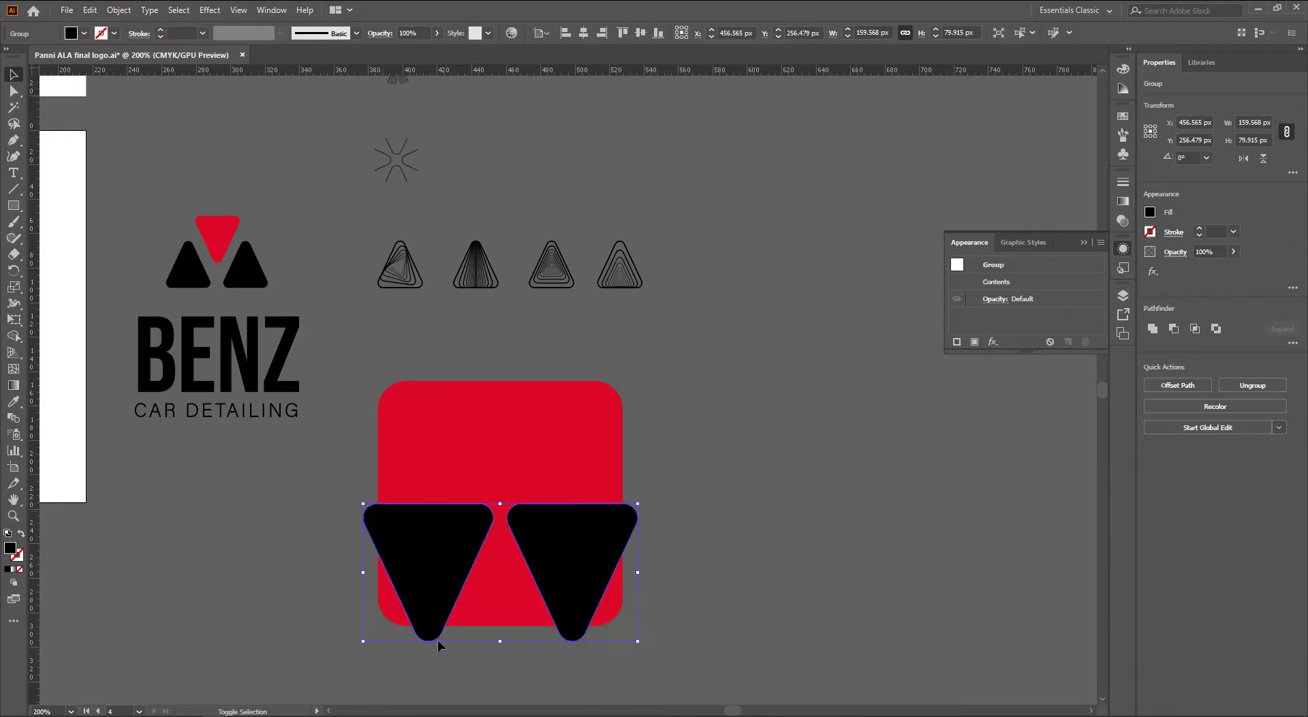
left_click_drag(594, 562, 598, 424)
left_click(738, 498)
Place a copy of the BENZ text on the square, delete its CAR DETAILING line, and nudge BENZ up
left_click_drag(247, 375, 538, 590)
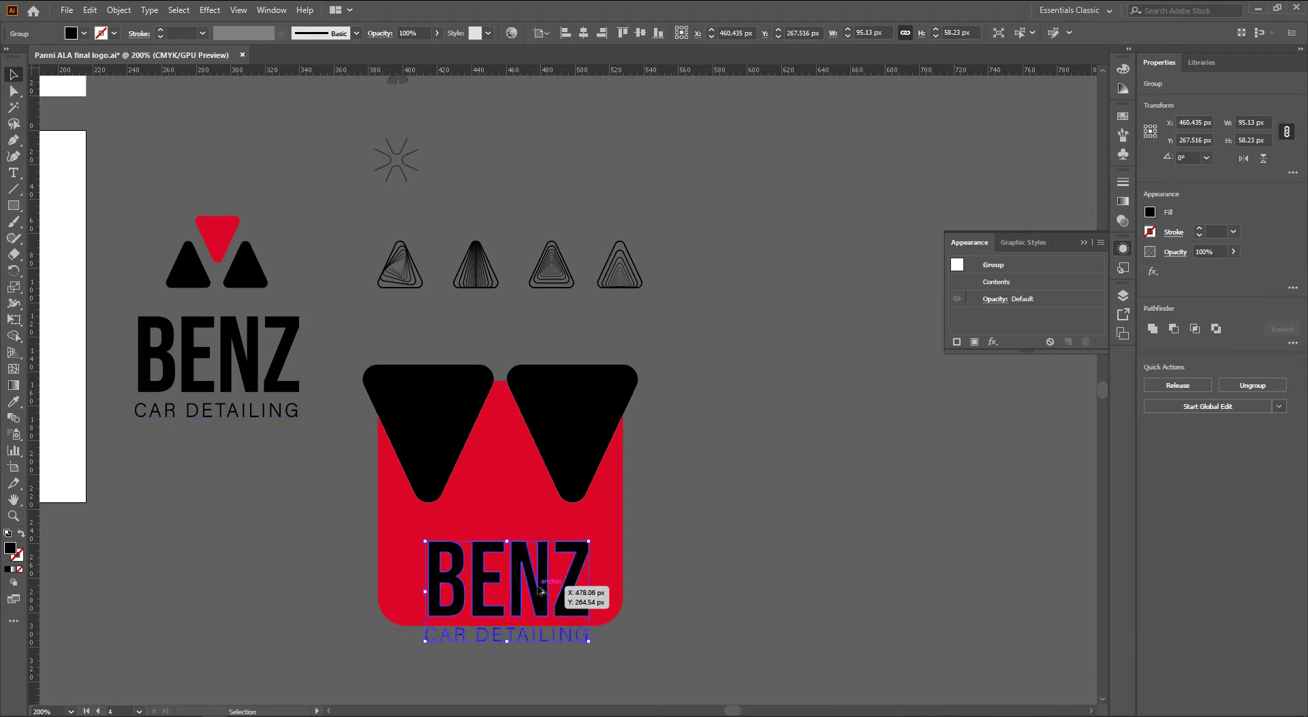
right_click(539, 590)
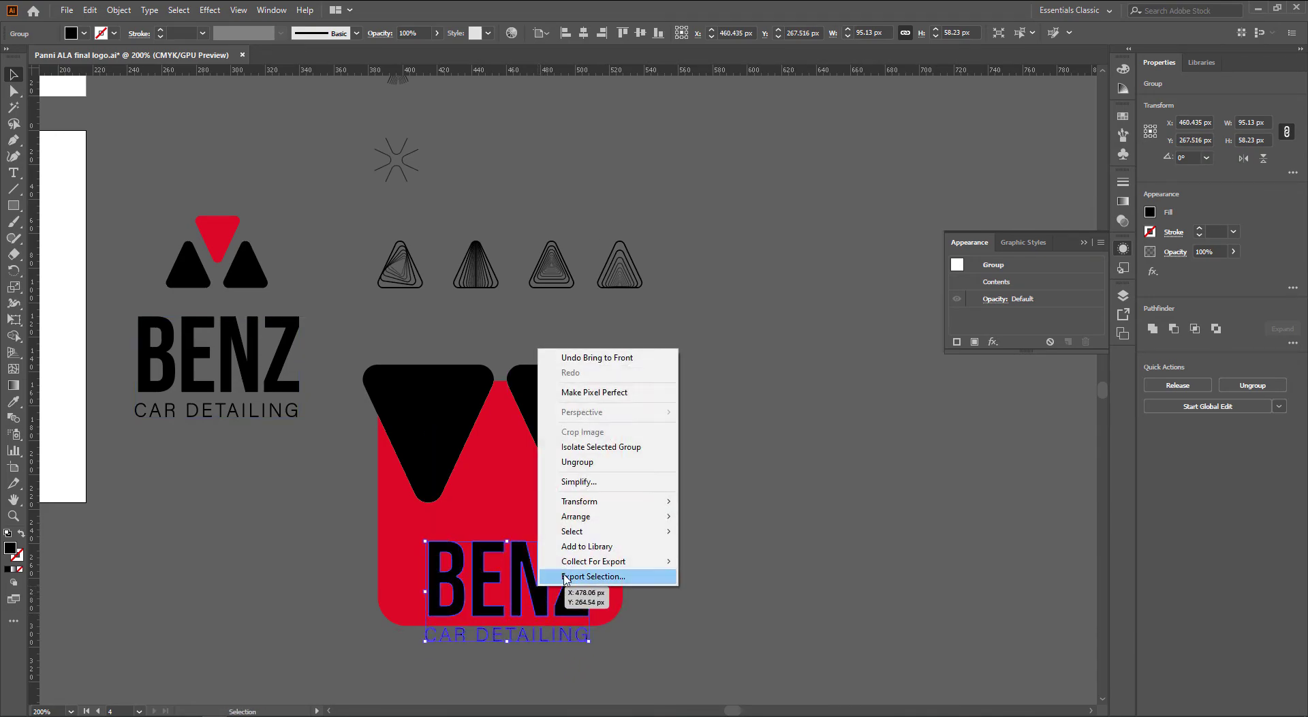
left_click(606, 462)
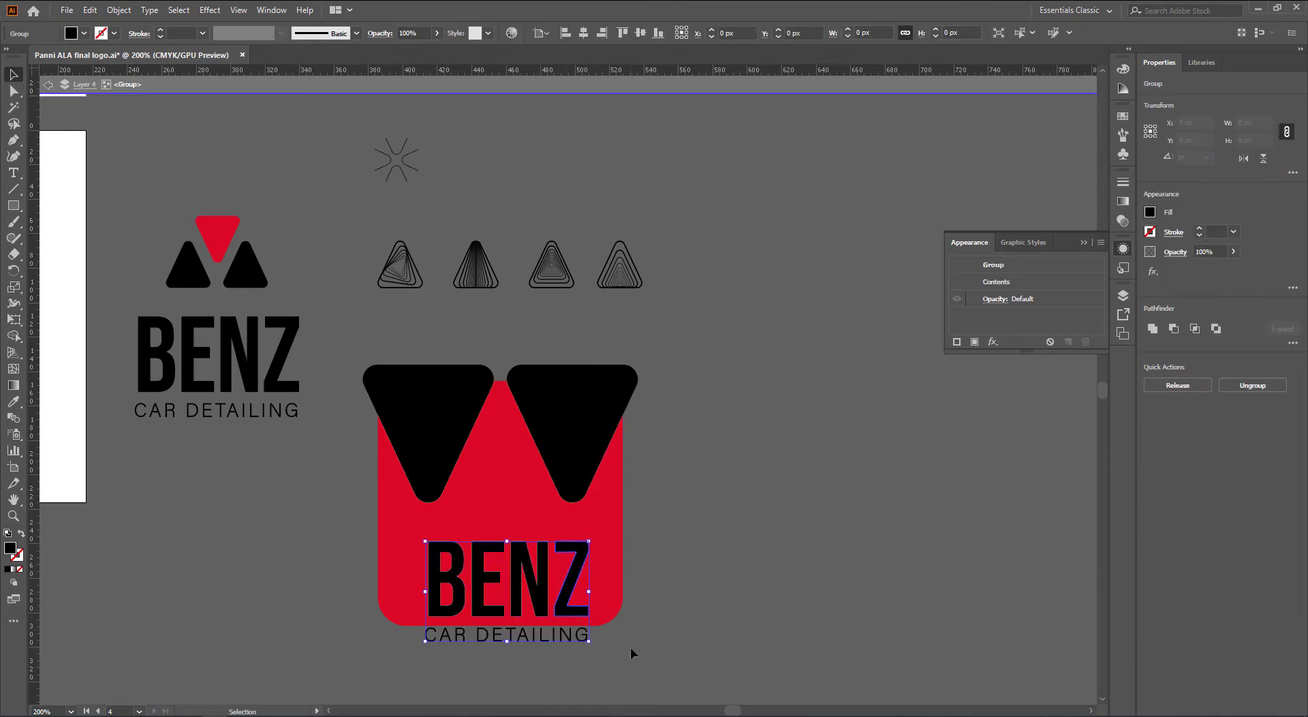
left_click_drag(631, 647, 398, 635)
key("Delete")
double_click(561, 692)
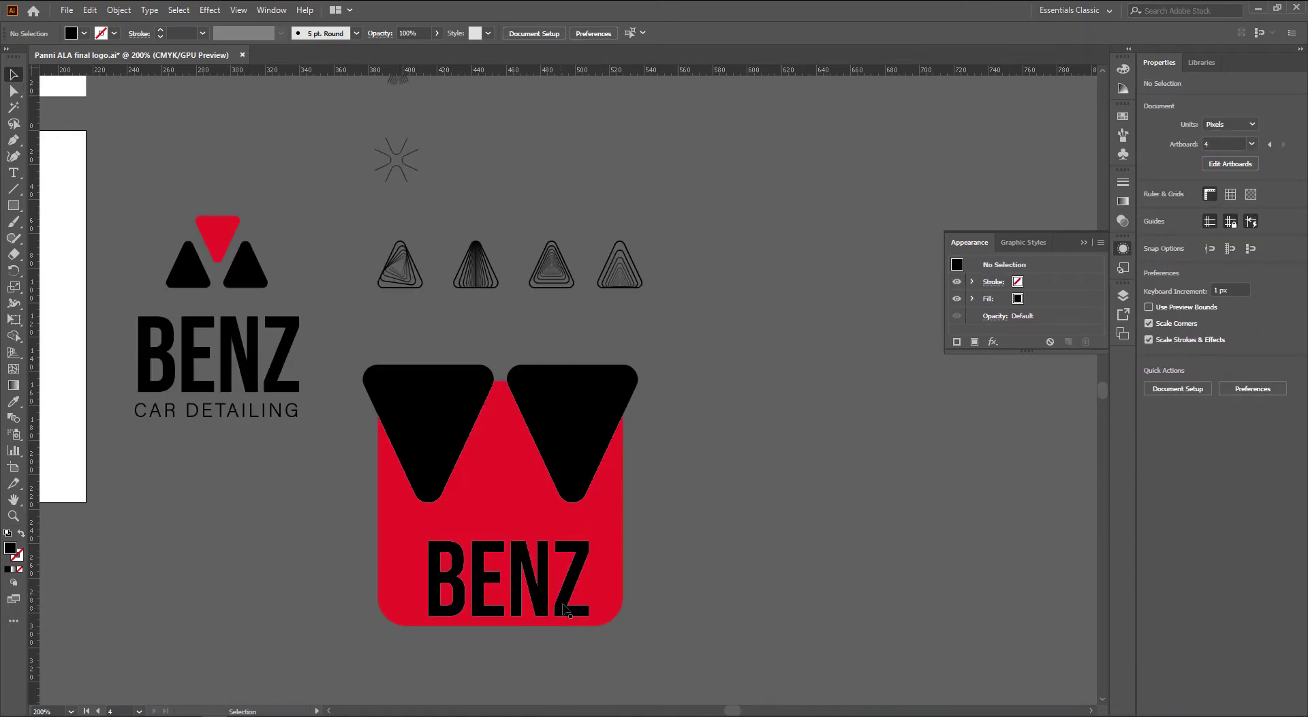
left_click_drag(564, 608, 556, 594)
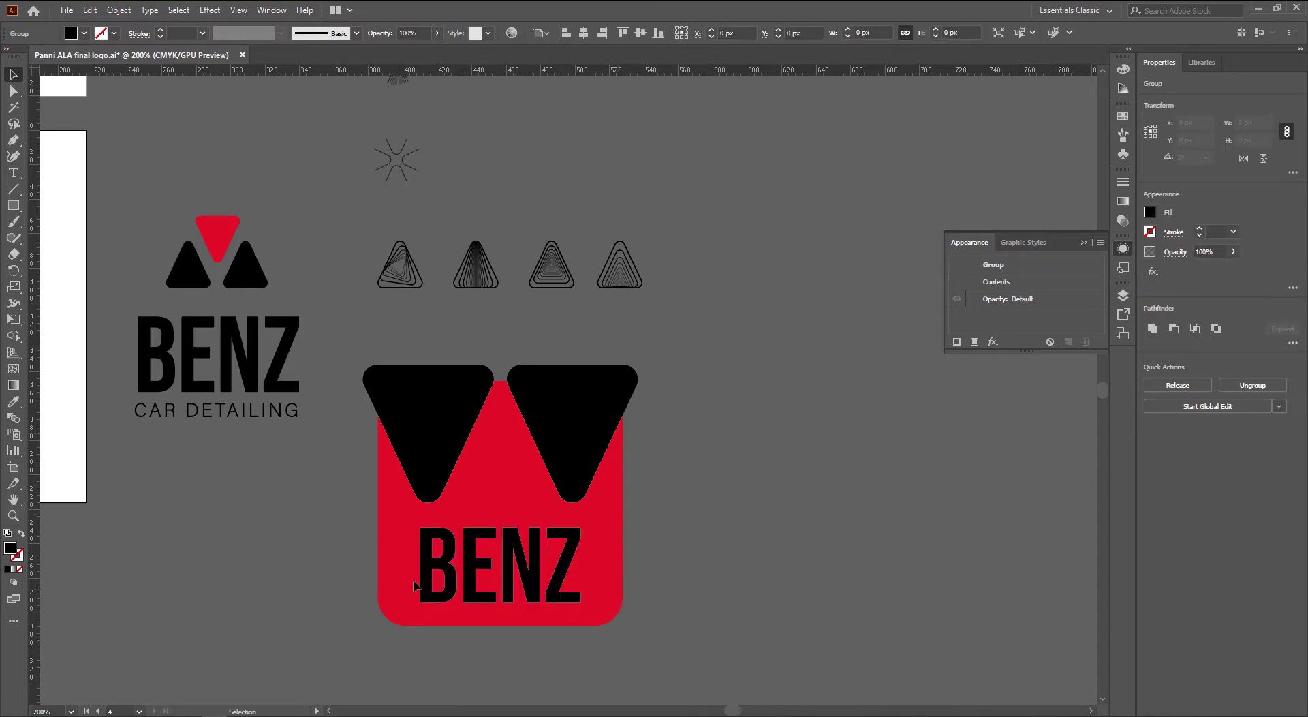
Bring the red rounded square to the front and make a clipping mask of the square, triangles and BENZ
left_click_drag(413, 581, 605, 594)
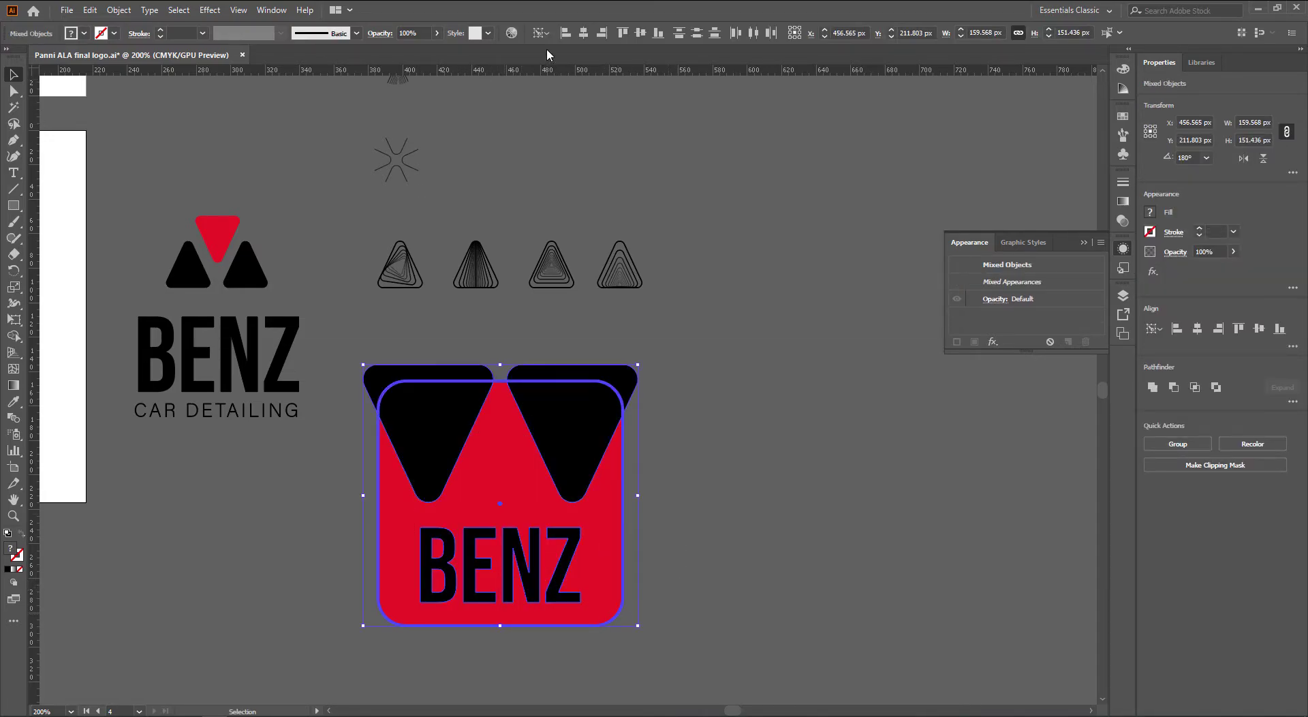
left_click(735, 461)
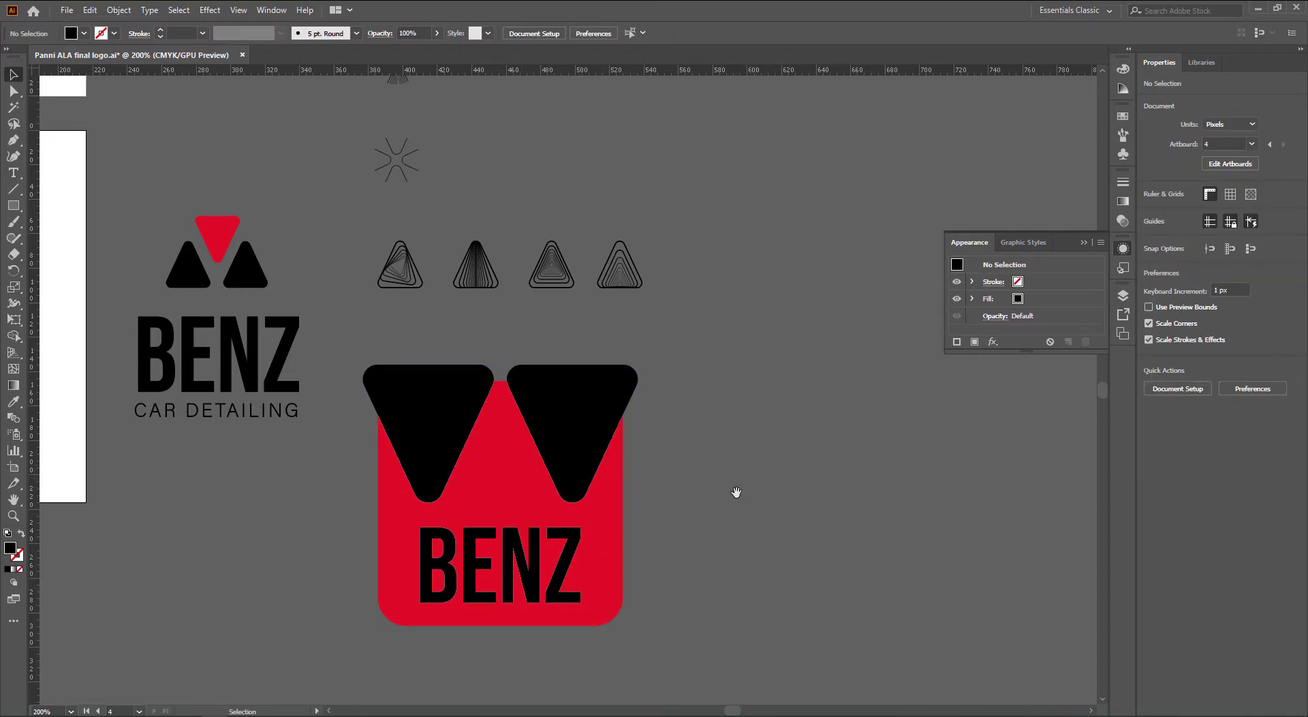
left_click_drag(736, 492, 744, 493)
key("a")
left_click(627, 512)
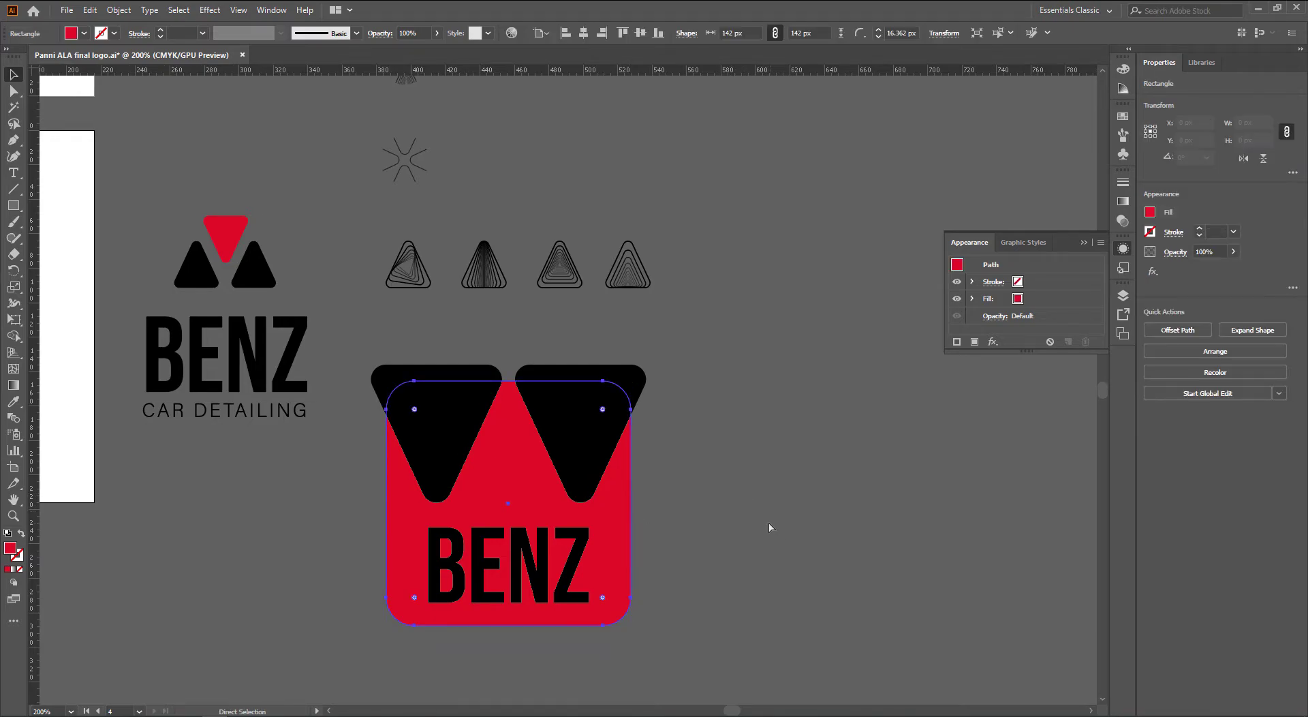
key("v")
key("ctrl+shift+bracketright")
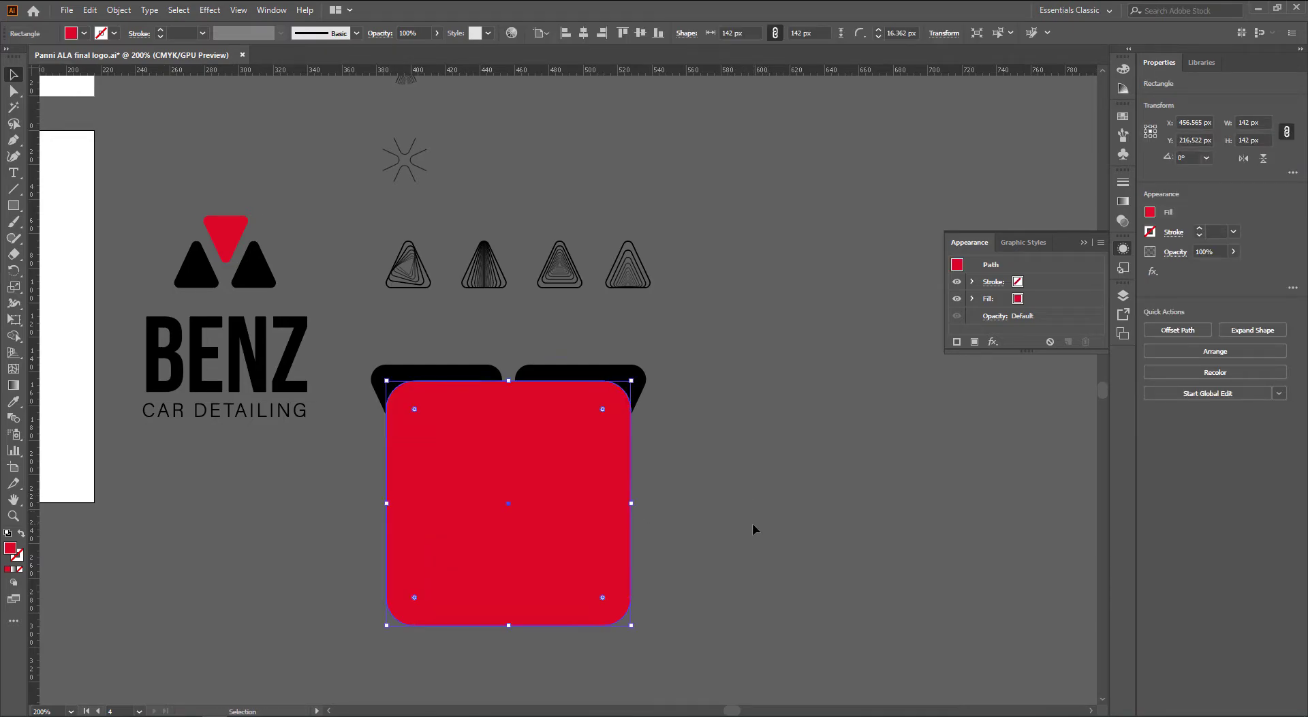
left_click_drag(414, 607, 410, 610)
right_click(474, 528)
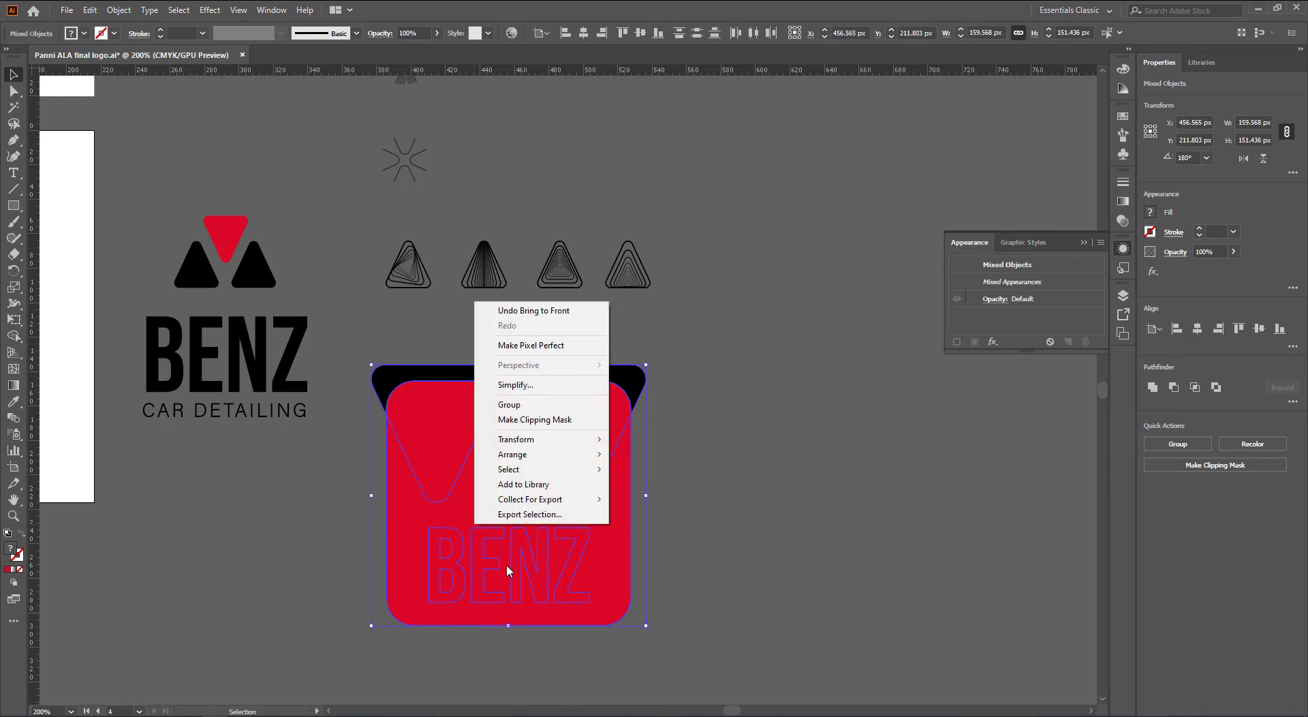
left_click(552, 419)
left_click(754, 452)
left_click_drag(840, 512, 808, 513)
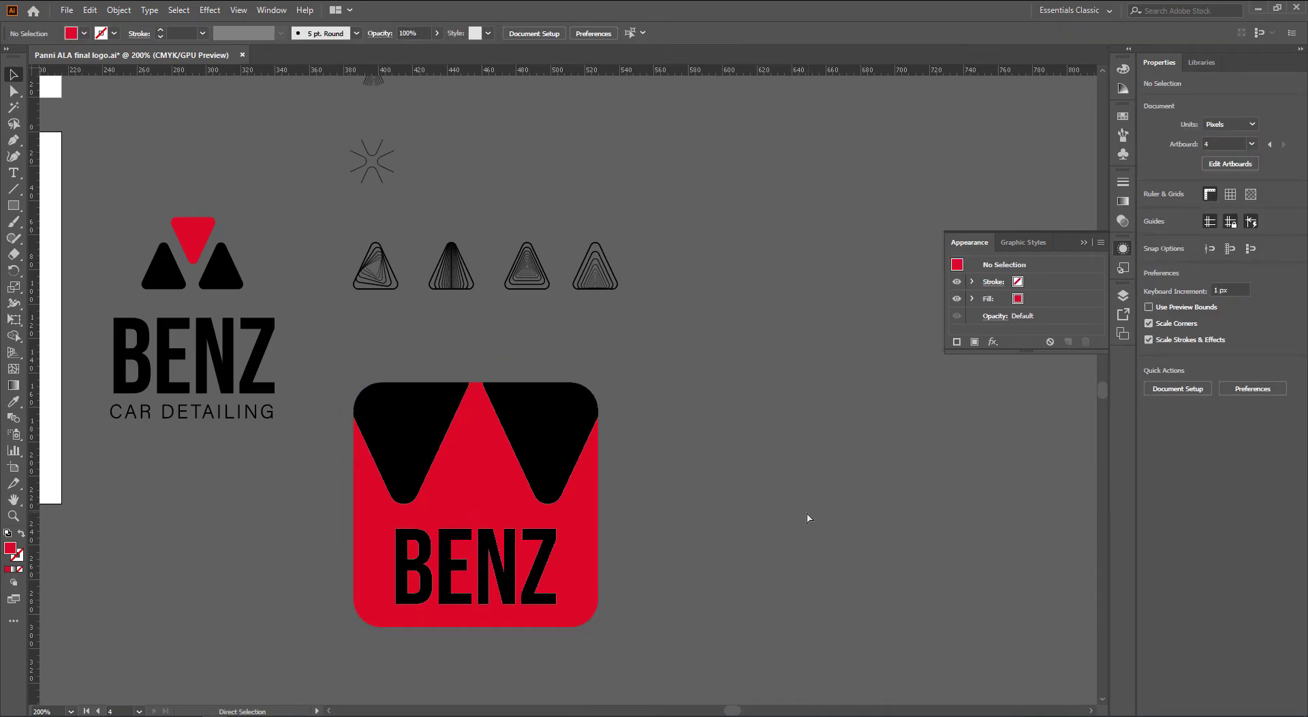
Undo the clipping mask, copy the red square to the right, and delete the original's black triangles
key("ctrl+z")
left_click(726, 525)
left_click_drag(491, 481, 861, 480)
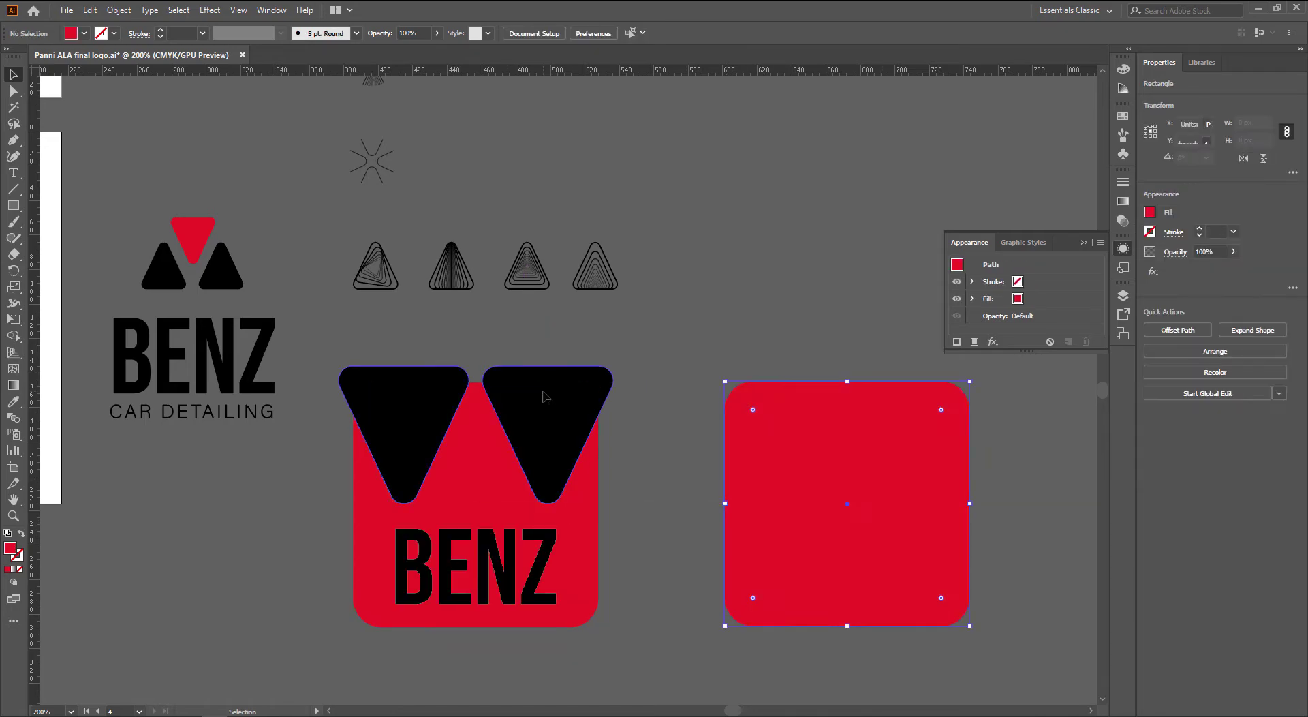
left_click(546, 430)
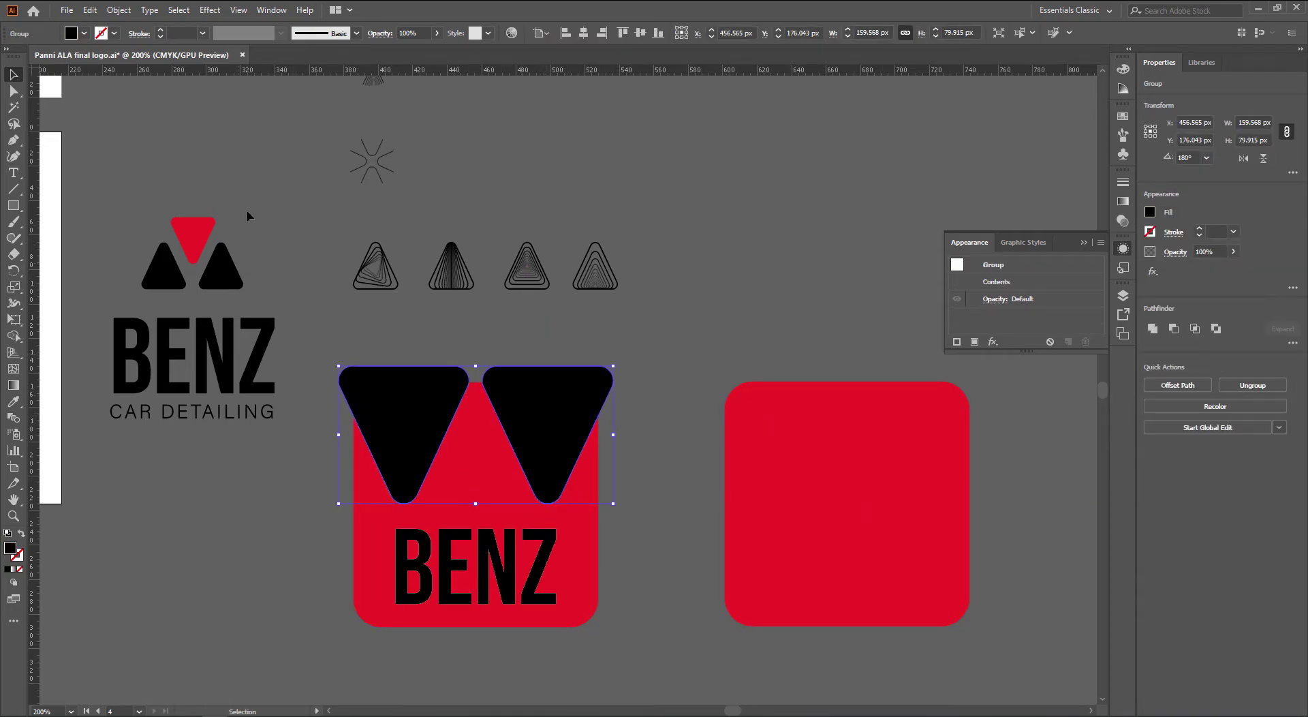
key("Delete")
Copy the logo's three-triangle mark onto the square, move BENZ aside, and group the triangles above the square
left_click_drag(247, 216, 501, 490)
left_click_drag(516, 559, 198, 580)
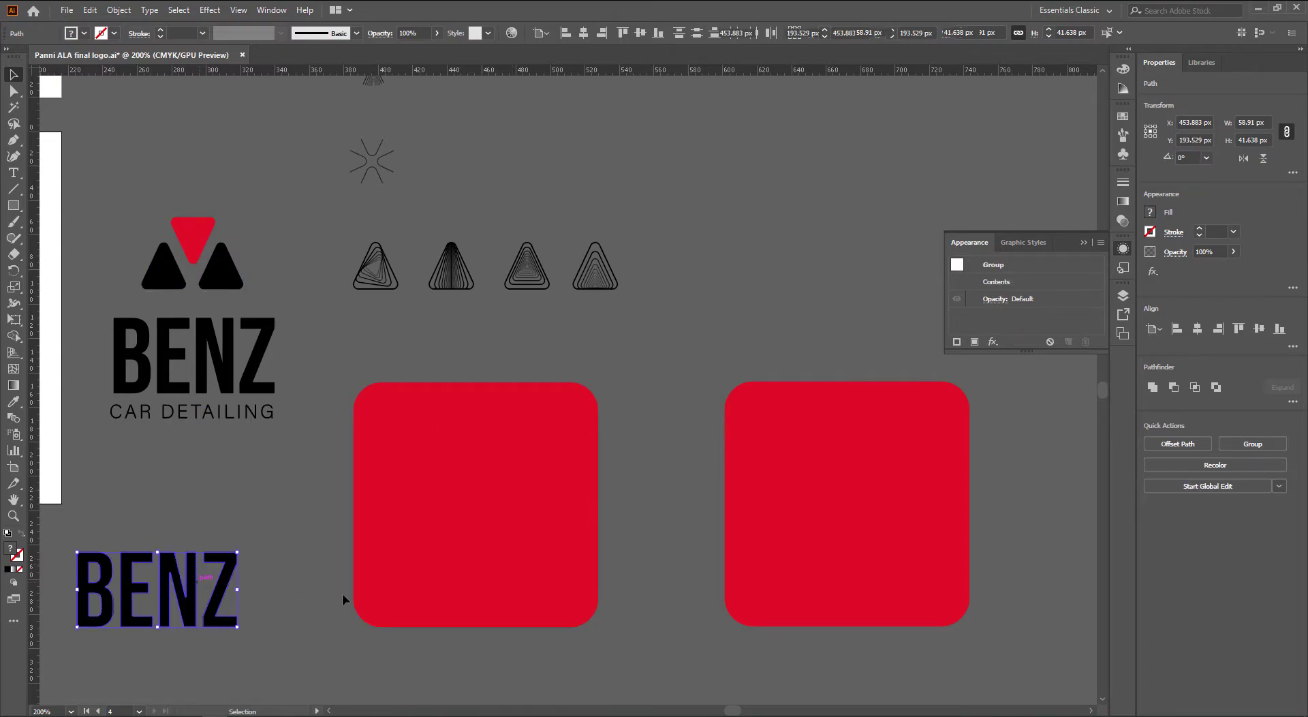
left_click(506, 586)
key("ctrl+shift+bracketleft")
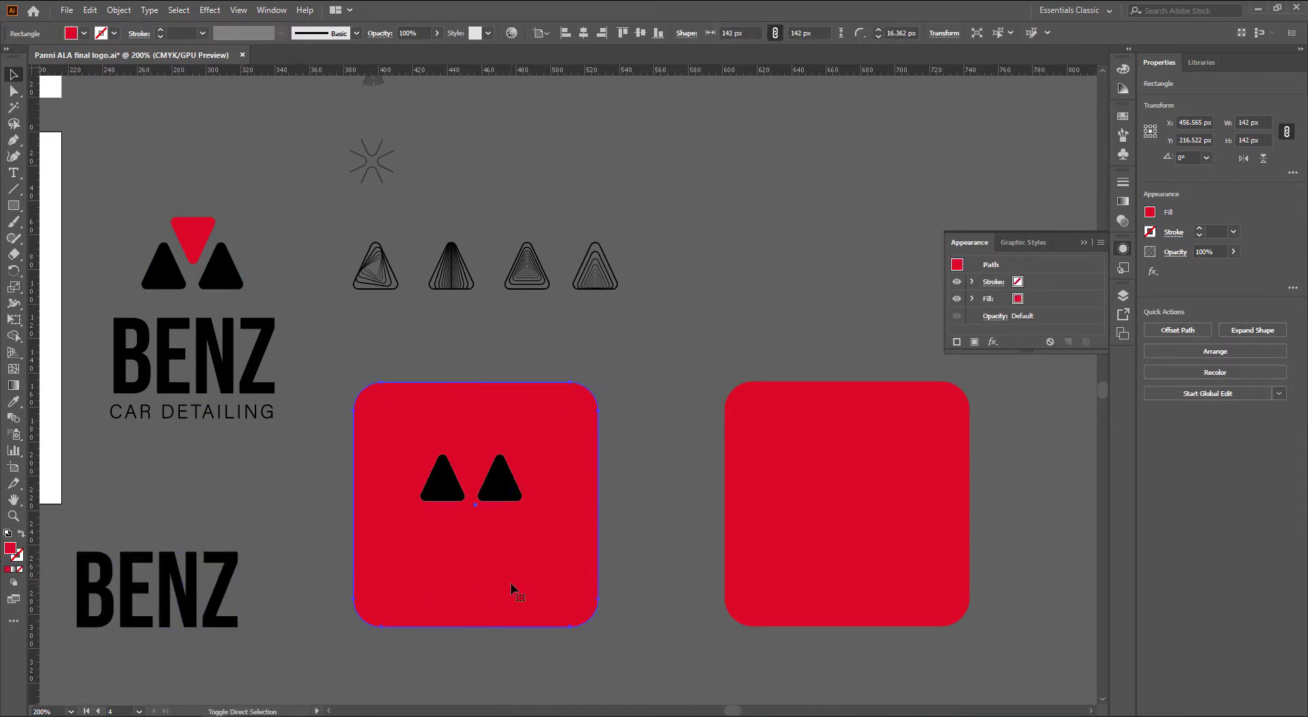
left_click(501, 480)
left_click(443, 492, "shift")
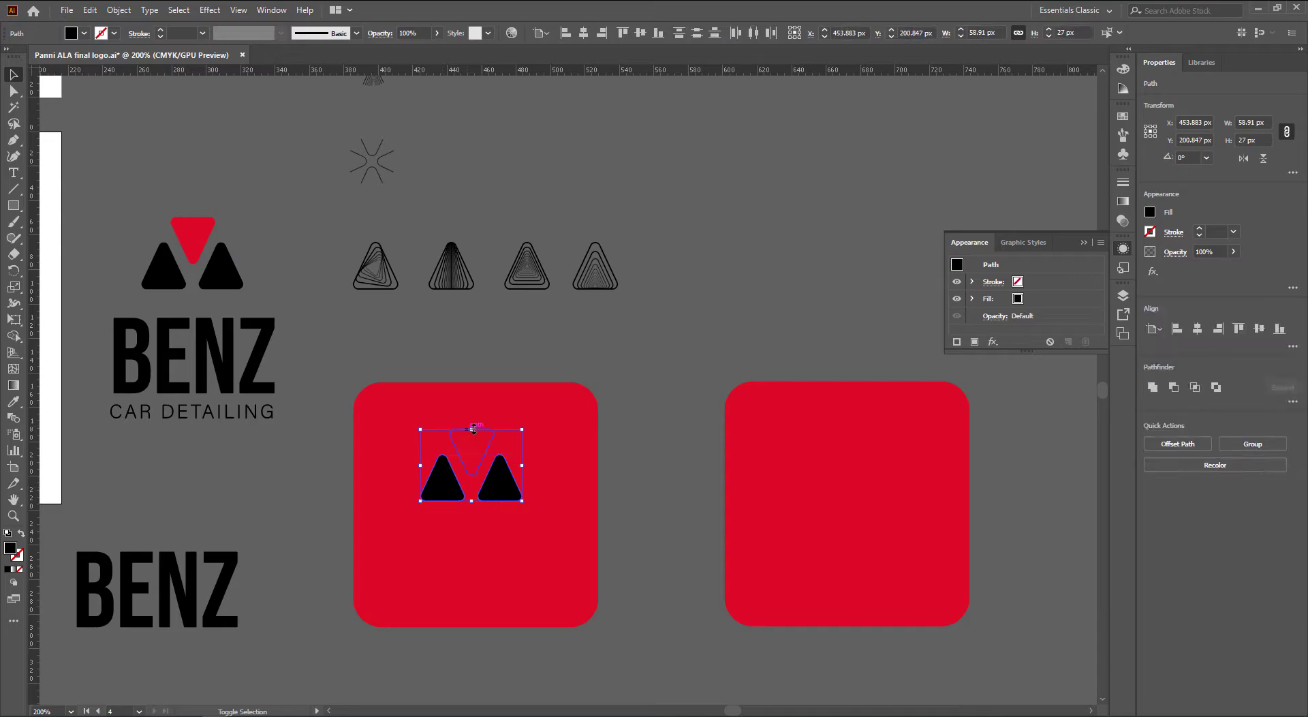
left_click(470, 439, "shift")
key("ctrl+g")
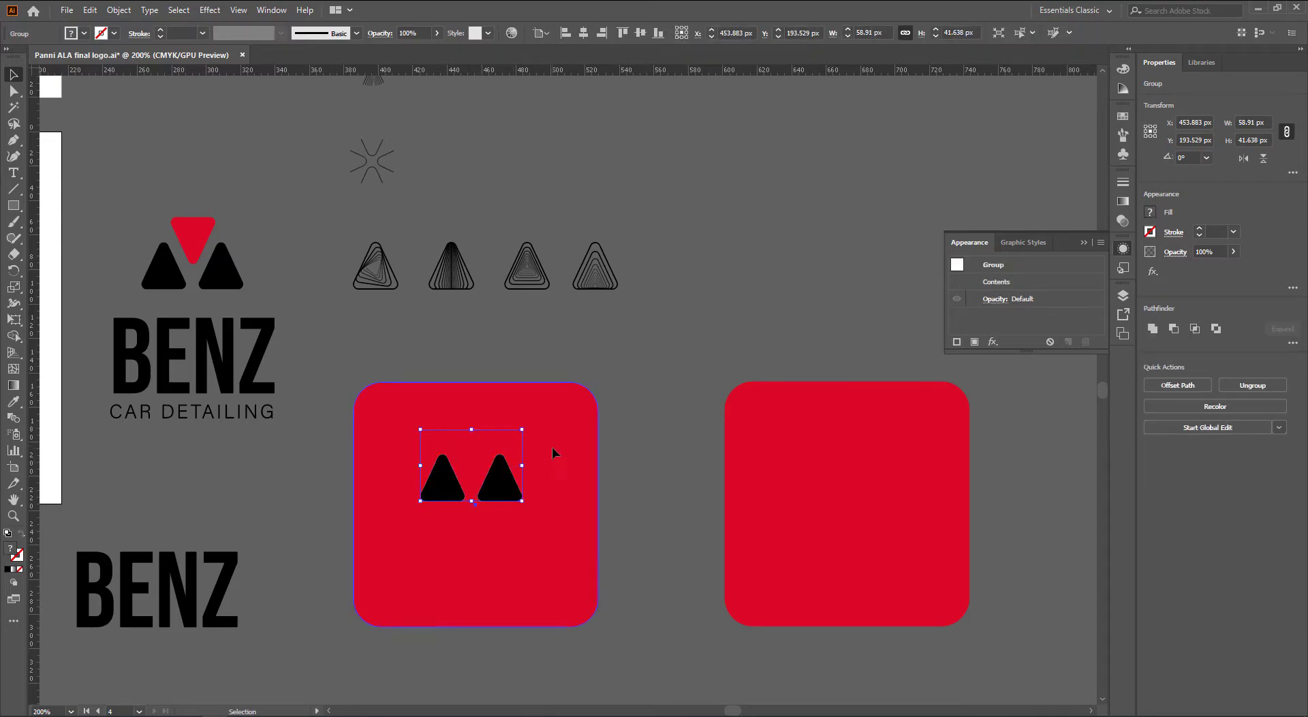
Centre the triangle group horizontally and vertically in the red square and enlarge it
left_click(552, 446, "shift")
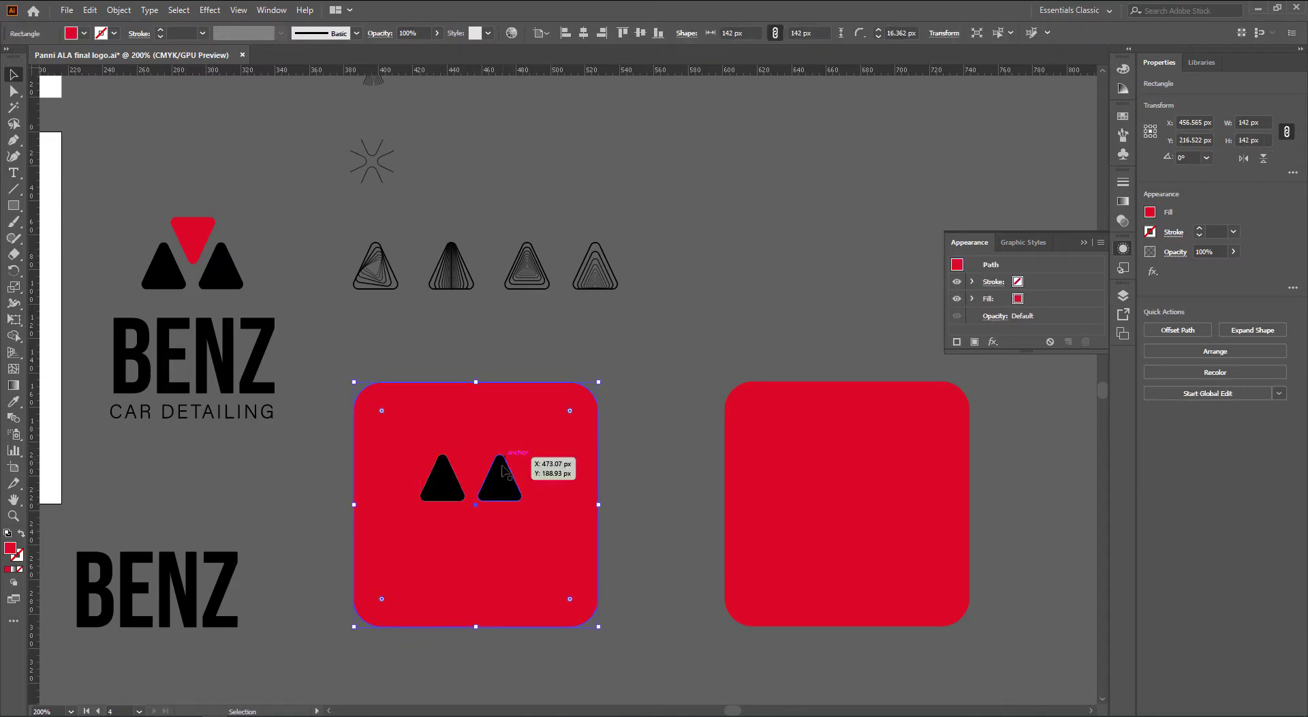
left_click(583, 32)
left_click(639, 32)
left_click(636, 520)
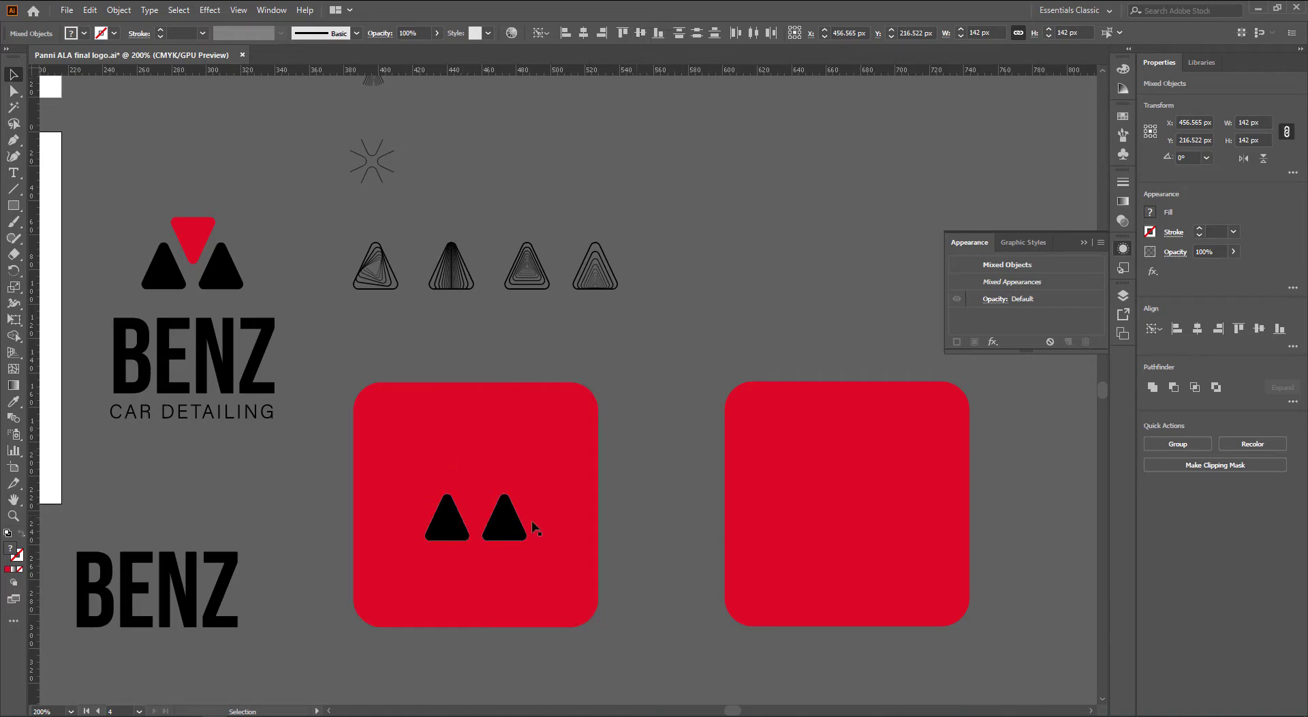
left_click(521, 530)
left_click_drag(528, 505, 561, 505)
Fill the top inverted triangle with white
key("a")
left_click(465, 462)
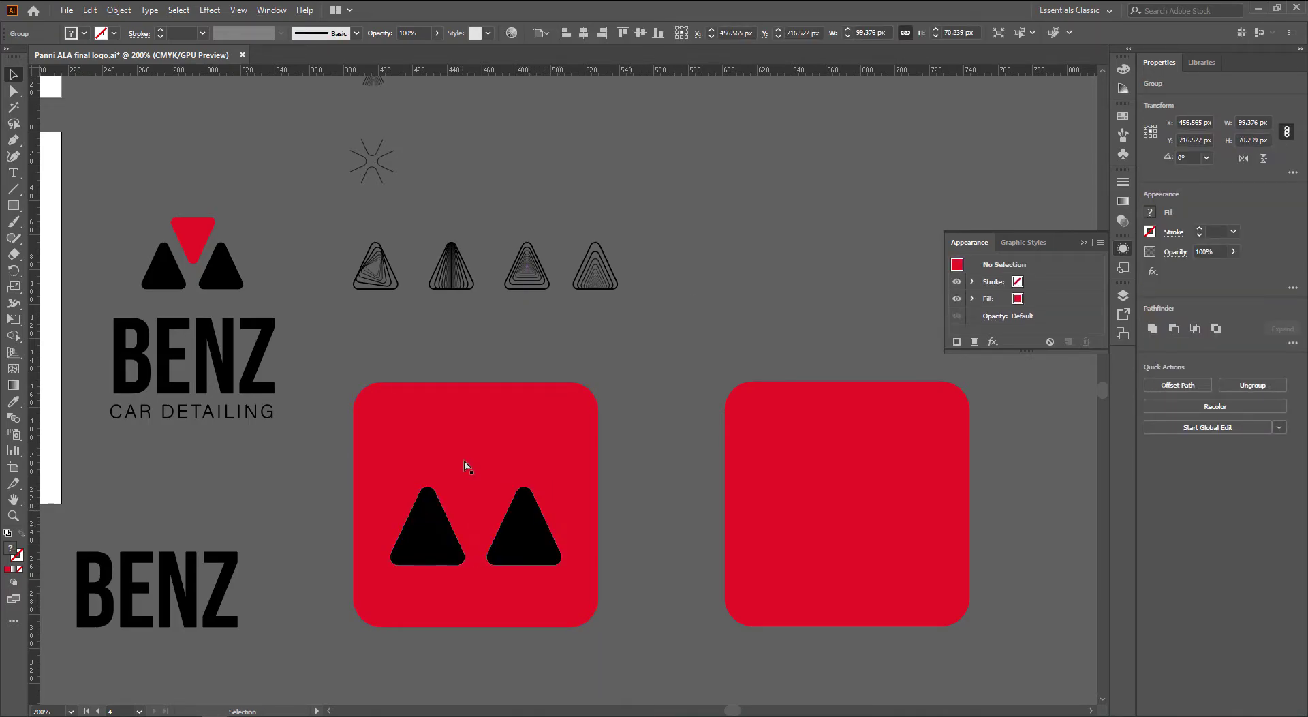
key("i")
left_click(57, 338)
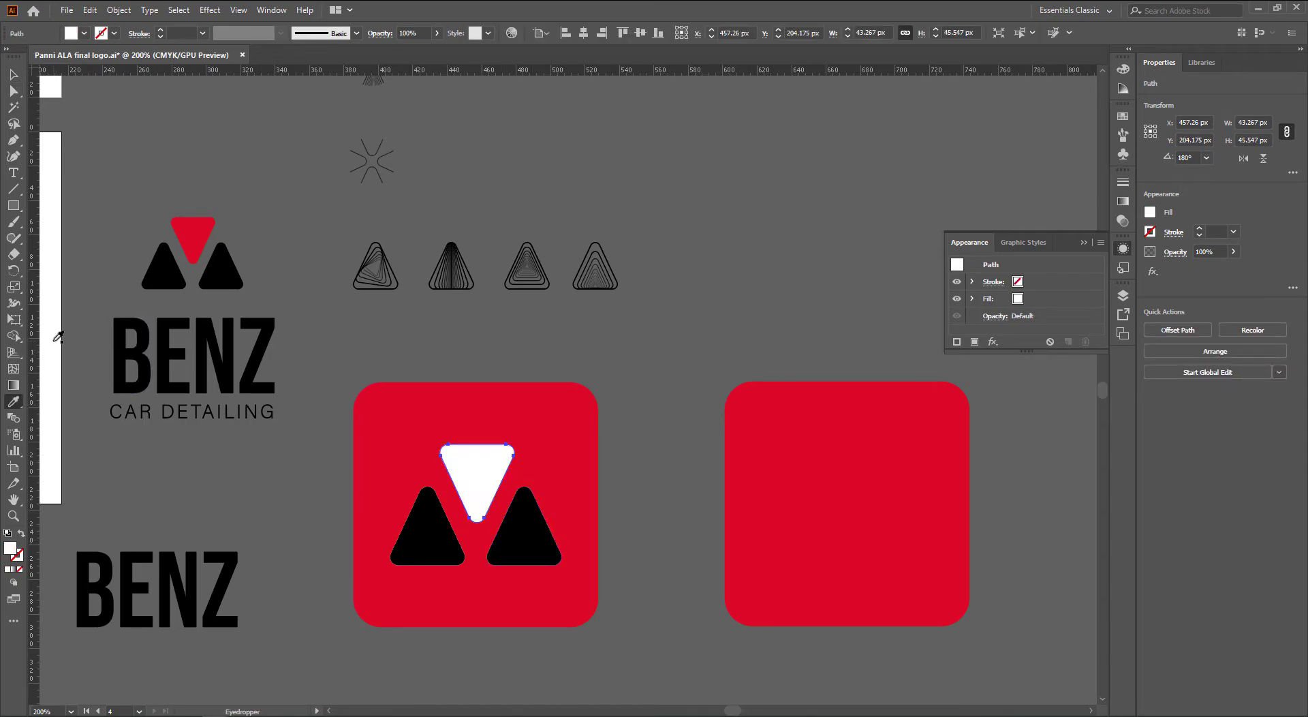
key("a")
left_click(628, 460)
key("v")
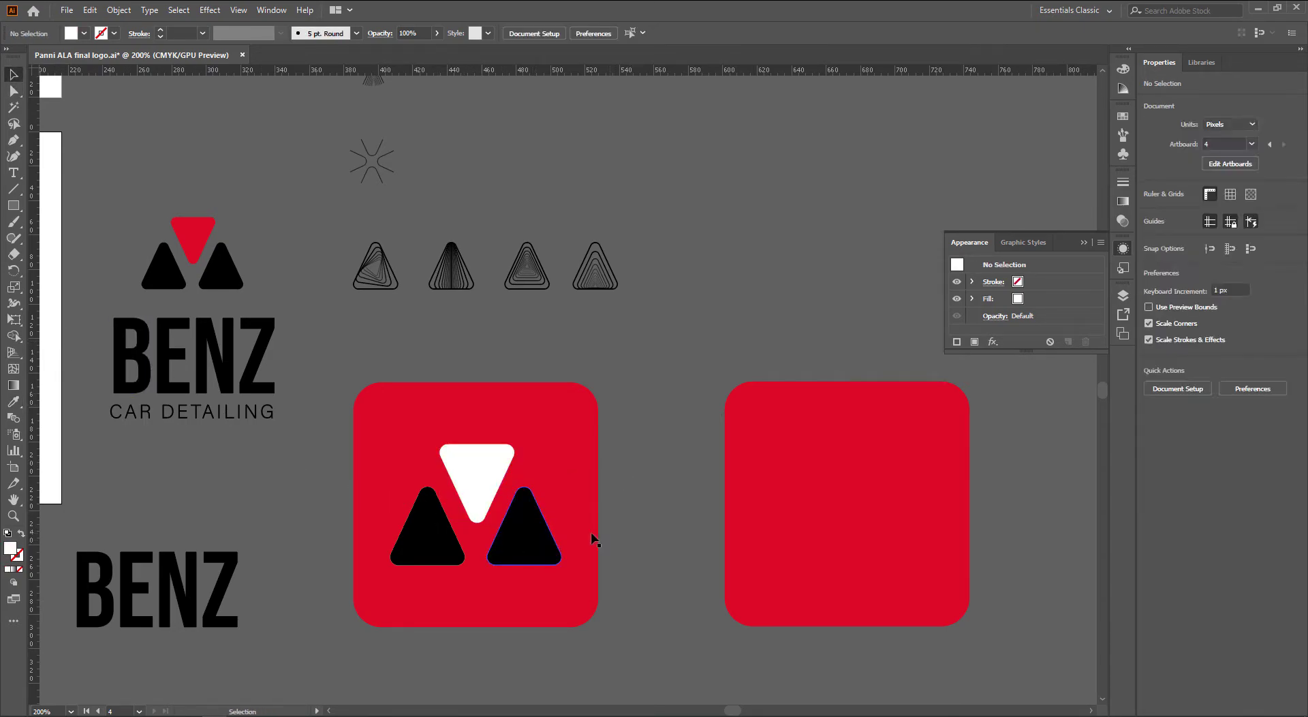
left_click(539, 524)
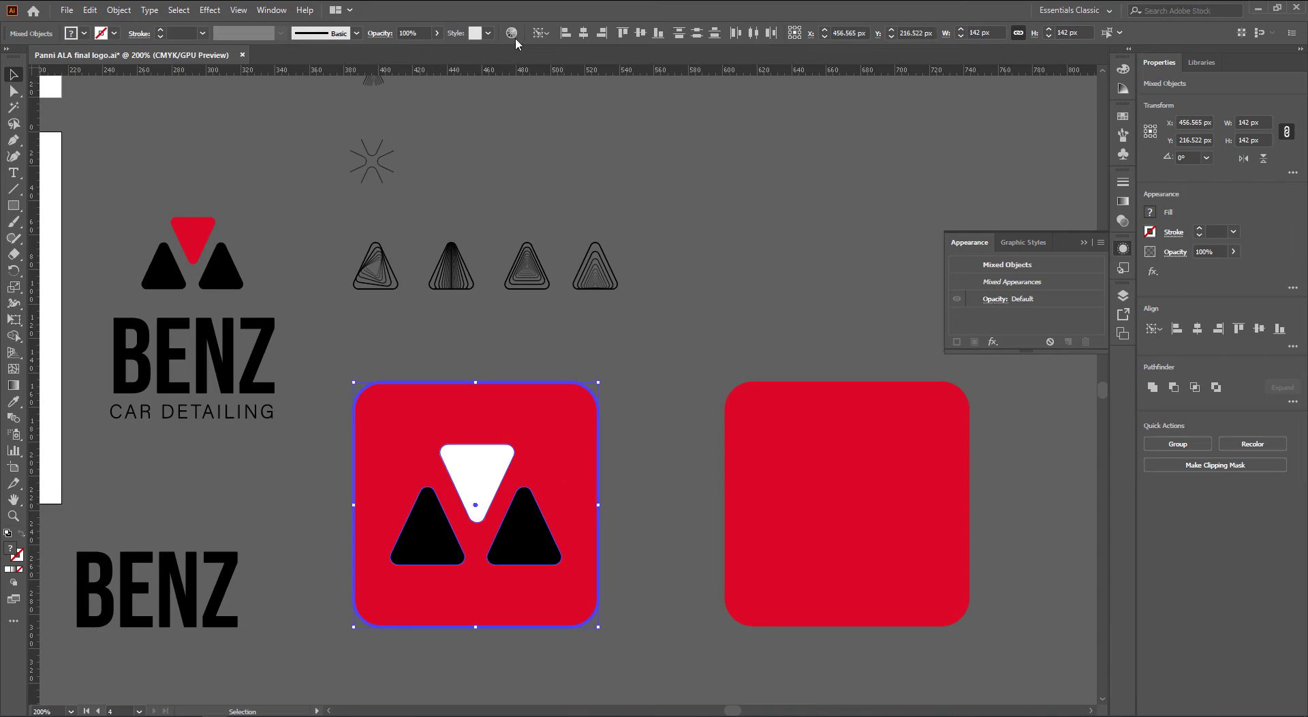
left_click(627, 427)
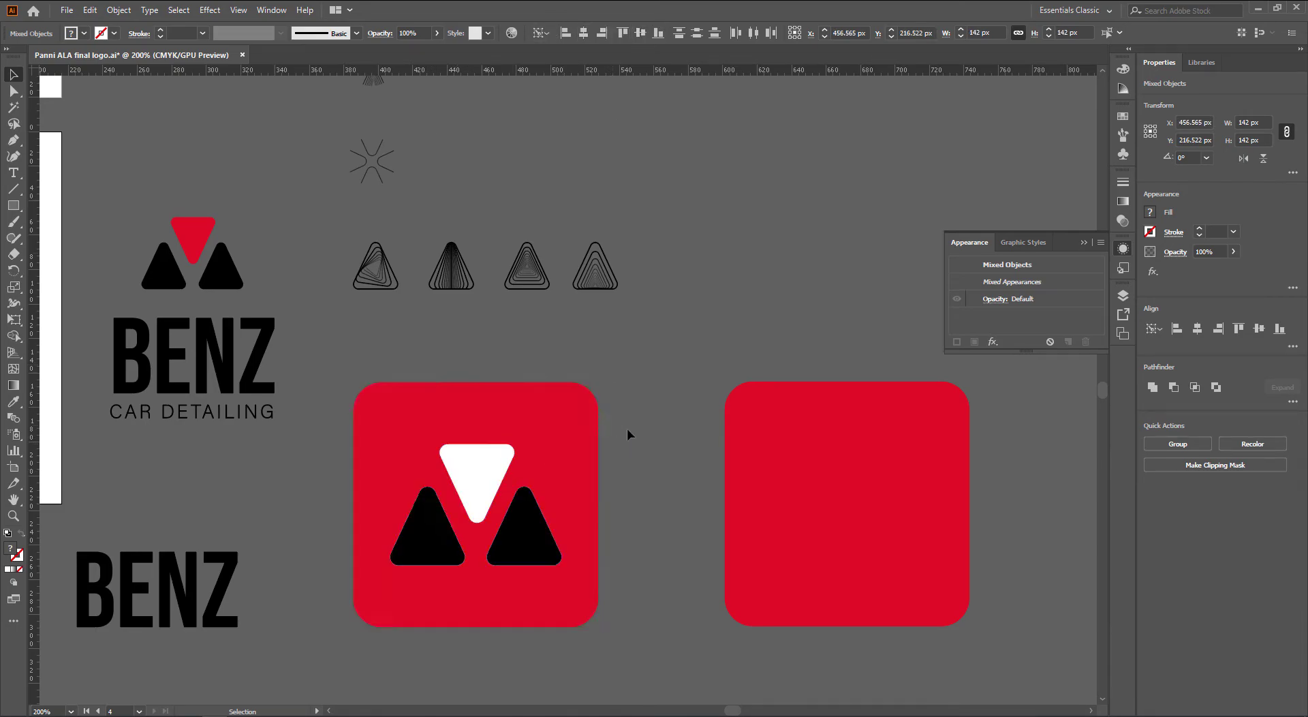
scroll(674, 526, "down", 1)
left_click_drag(674, 526, 514, 481)
Copy the triangle mark onto the right red square and recolour all three triangles white
mouse_move(651, 485)
left_mouse_down()
mouse_move(763, 480)
mouse_move(636, 493)
left_mouse_up()
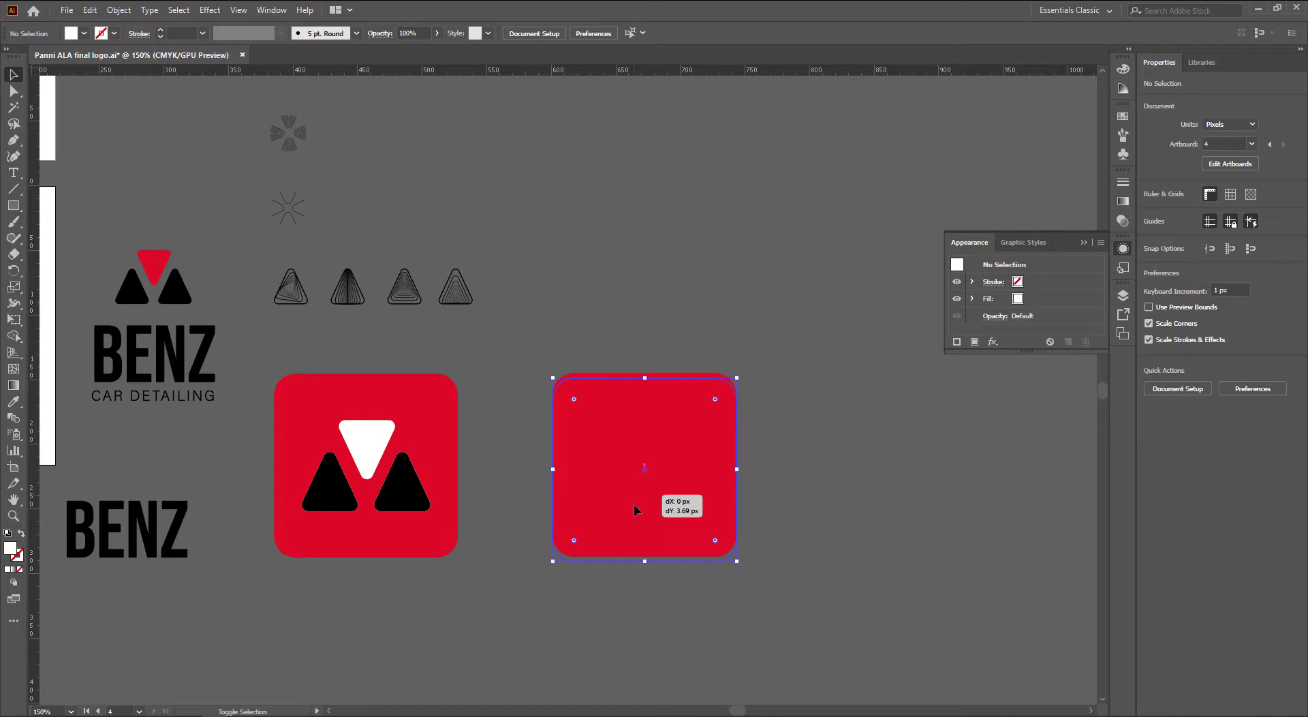
left_click(440, 494)
left_click_drag(420, 496, 699, 495)
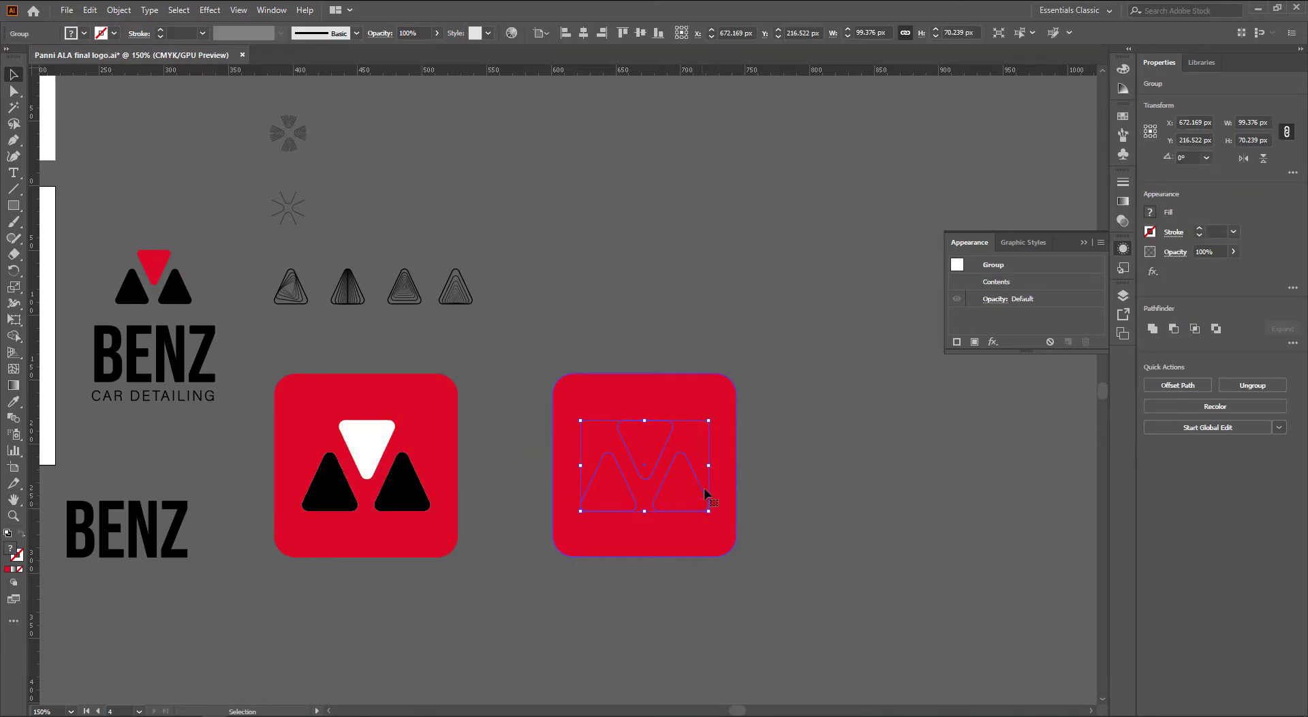
key("i")
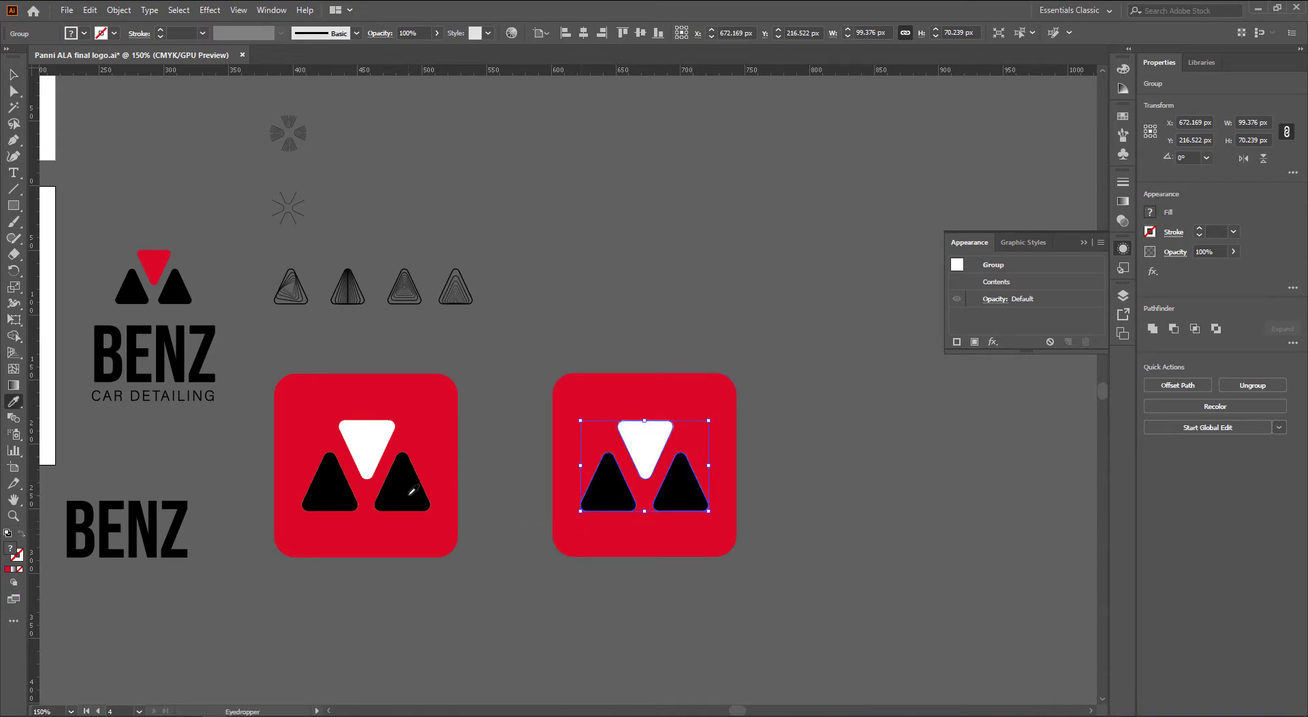
left_click(410, 494)
key("v")
key("i")
left_click(372, 442)
key("v")
left_click(617, 301)
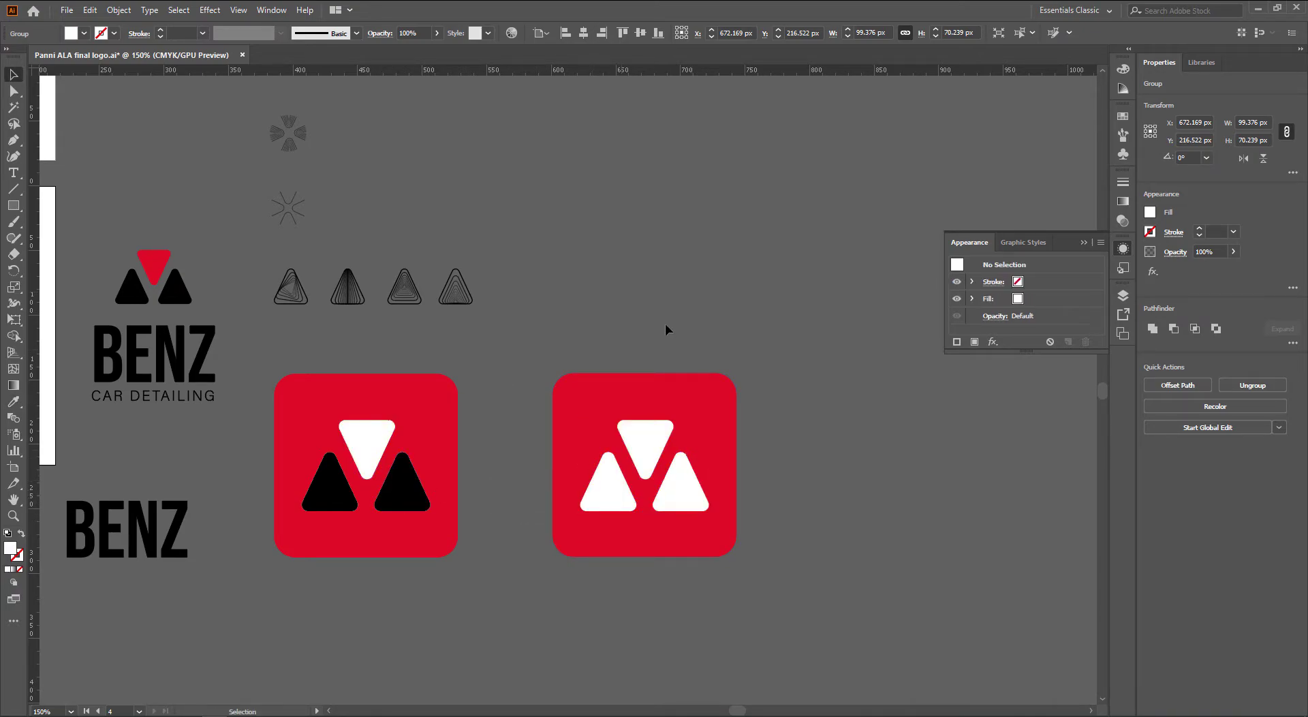
left_click_drag(745, 568, 771, 554)
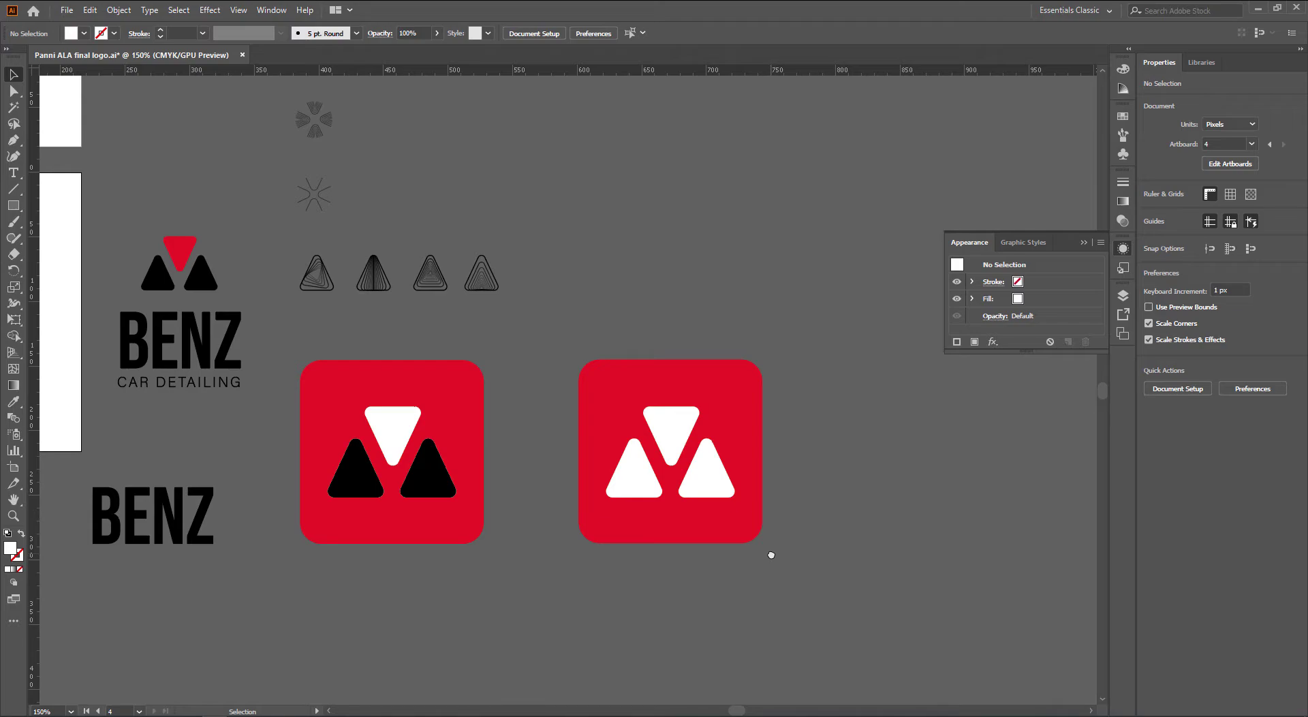
Duplicate the third small concentric-triangle outline beside the white-triangle red icon
left_click_drag(841, 577, 805, 572)
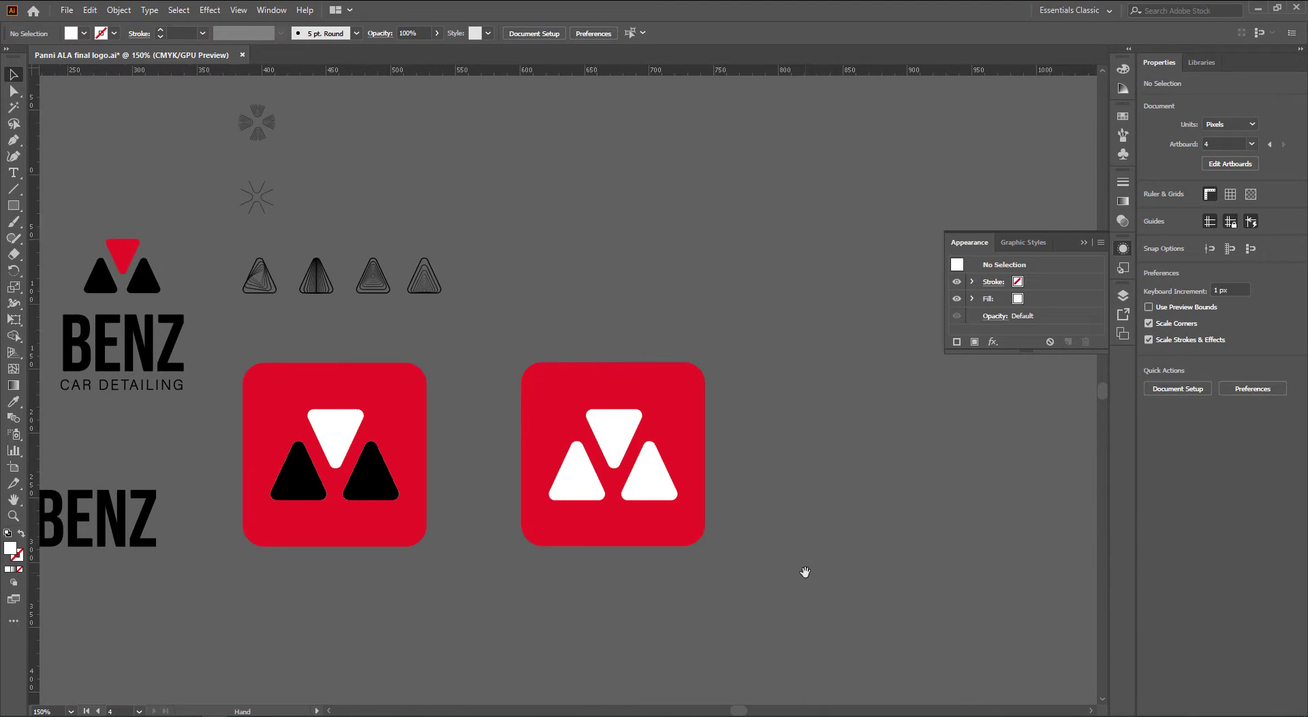
left_click_drag(620, 508, 665, 409)
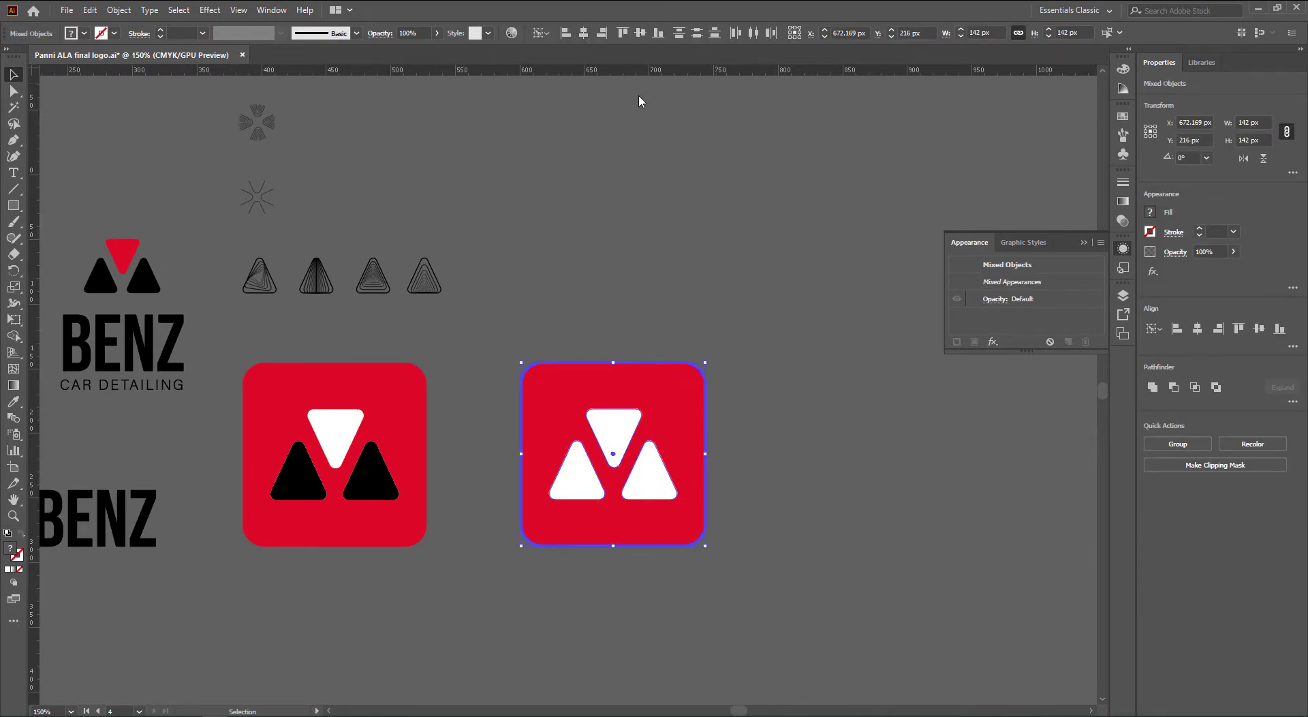
left_click(819, 432)
left_click_drag(812, 454, 771, 397)
left_click_drag(356, 214, 735, 291)
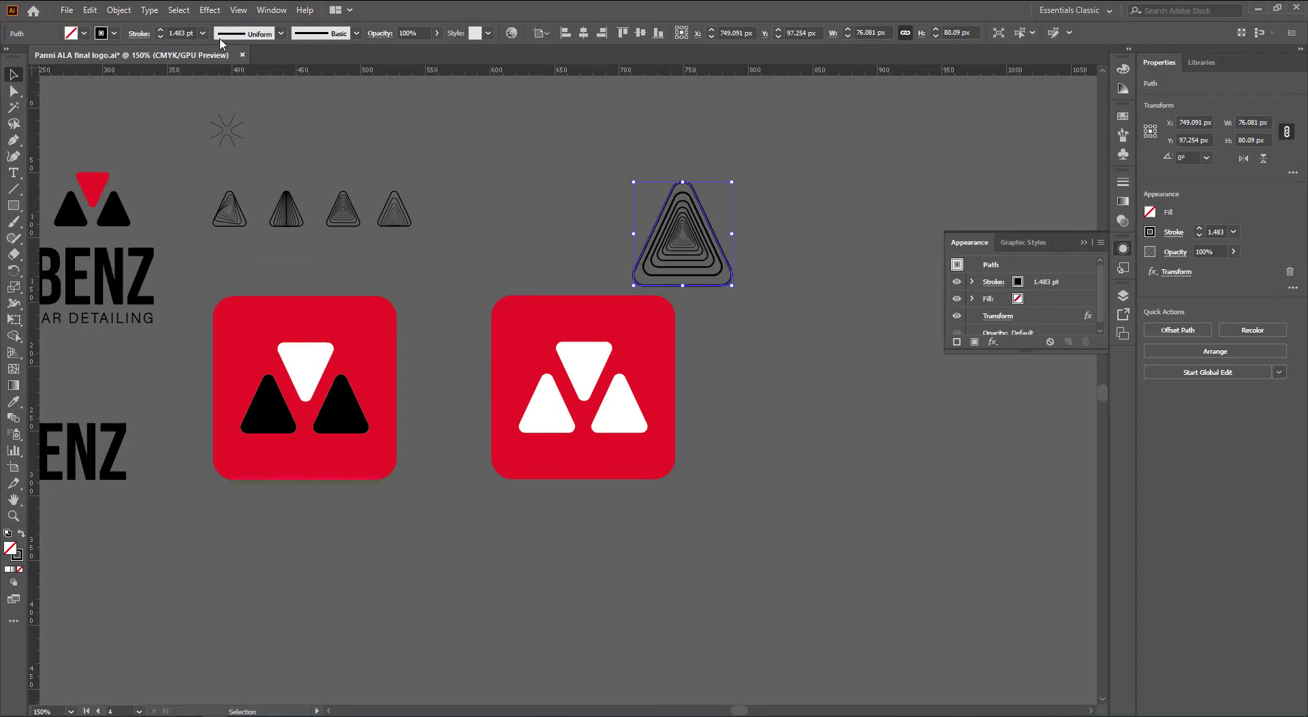
Expand the triangle copy's appearance, enlarge it, and move it over the red icon
left_click(119, 10)
left_click(177, 182)
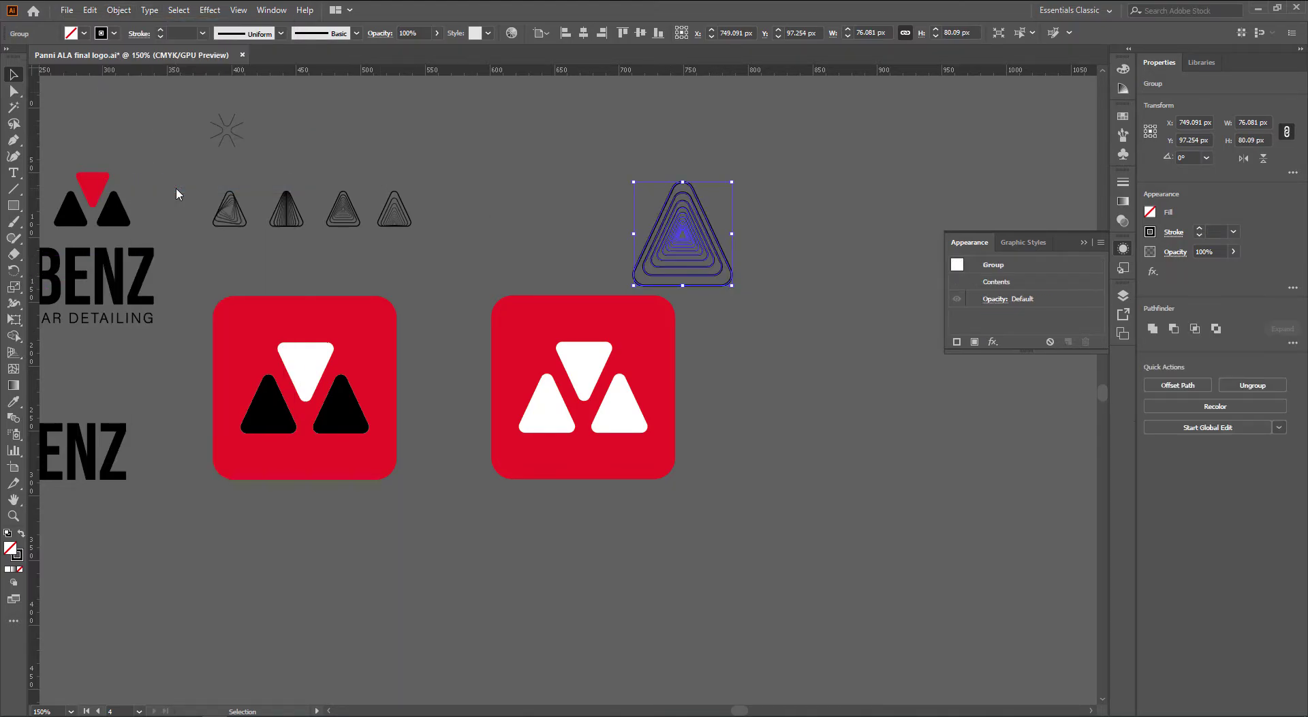
left_click_drag(731, 285, 881, 366)
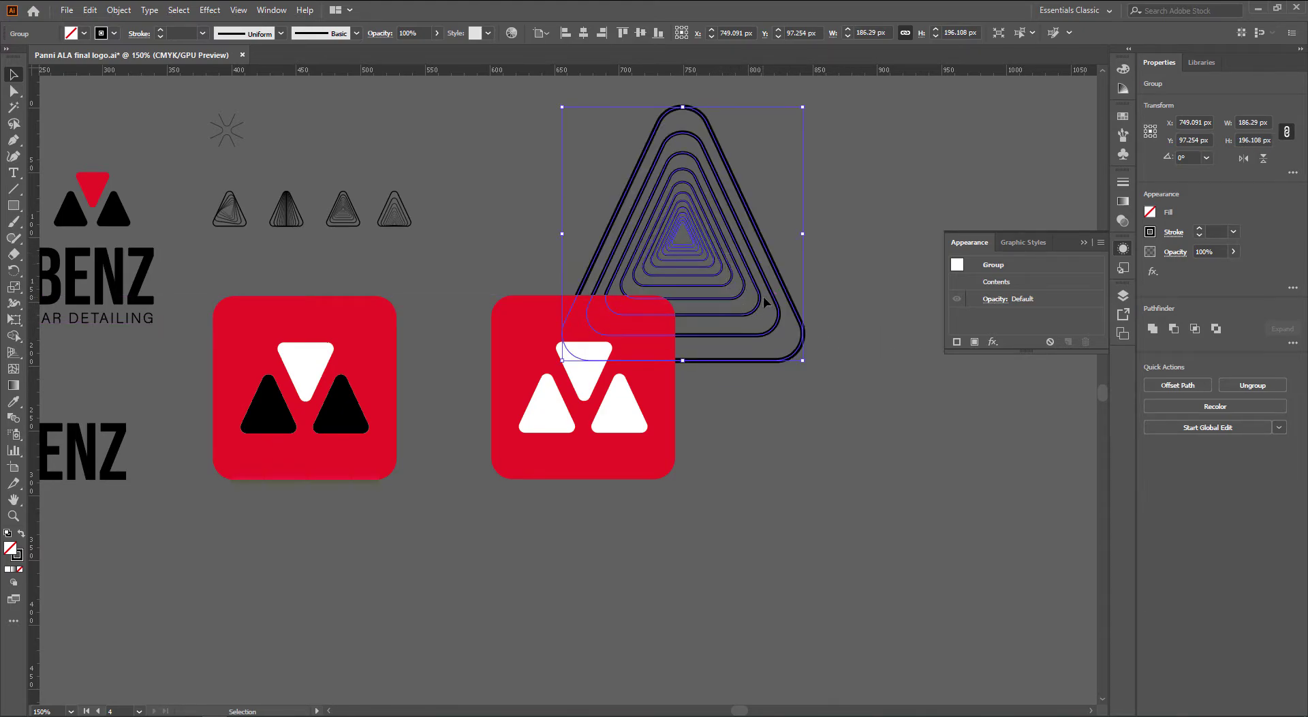
left_click_drag(771, 302, 673, 450)
key("ctrl+shift+bracketleft")
Put the red square behind the triangle lines and set the lines to 10% opacity
left_click(672, 346)
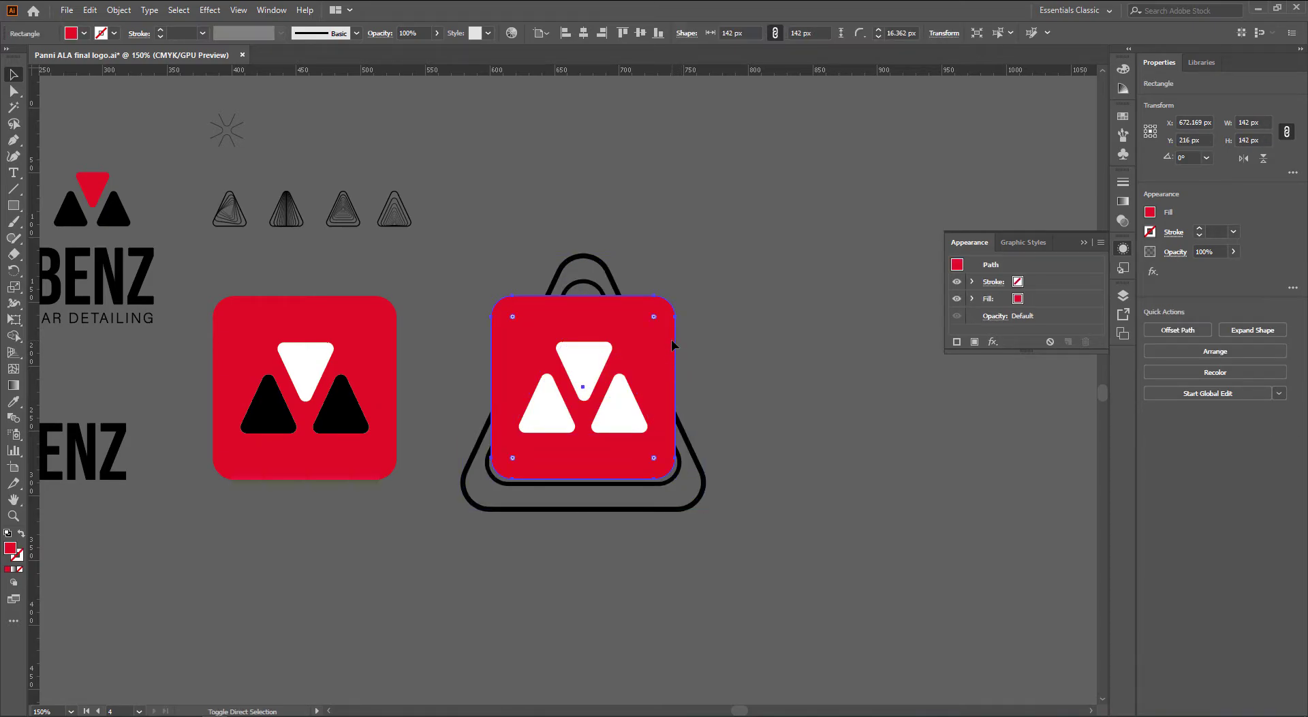
key("ctrl+shift+bracketleft")
left_click(691, 341)
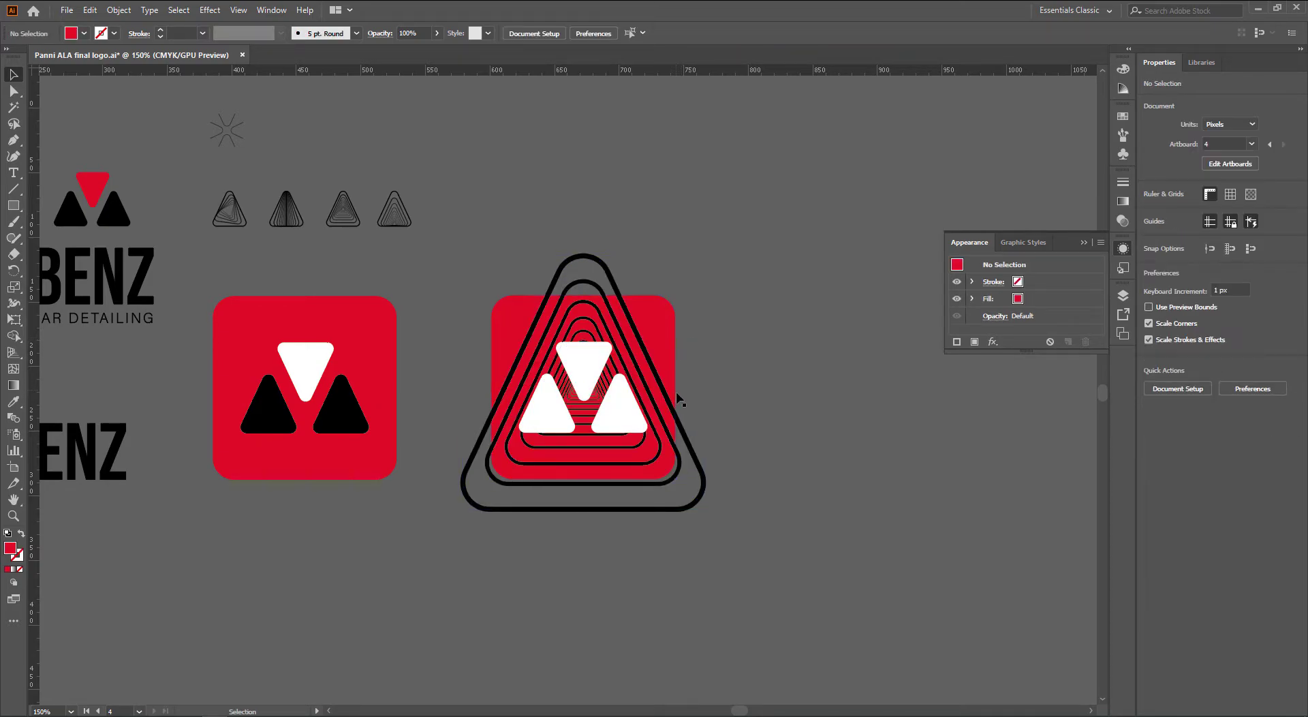
left_click(675, 409)
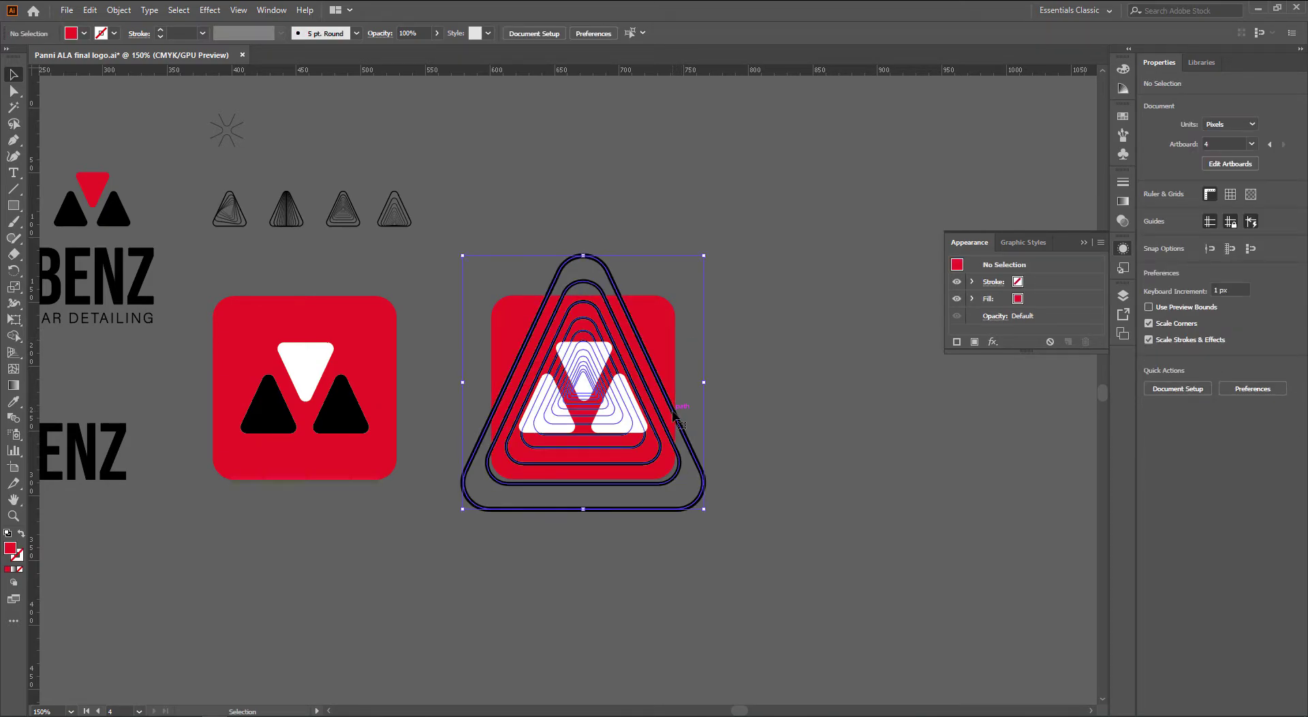
double_click(406, 34)
type("10")
key("Return")
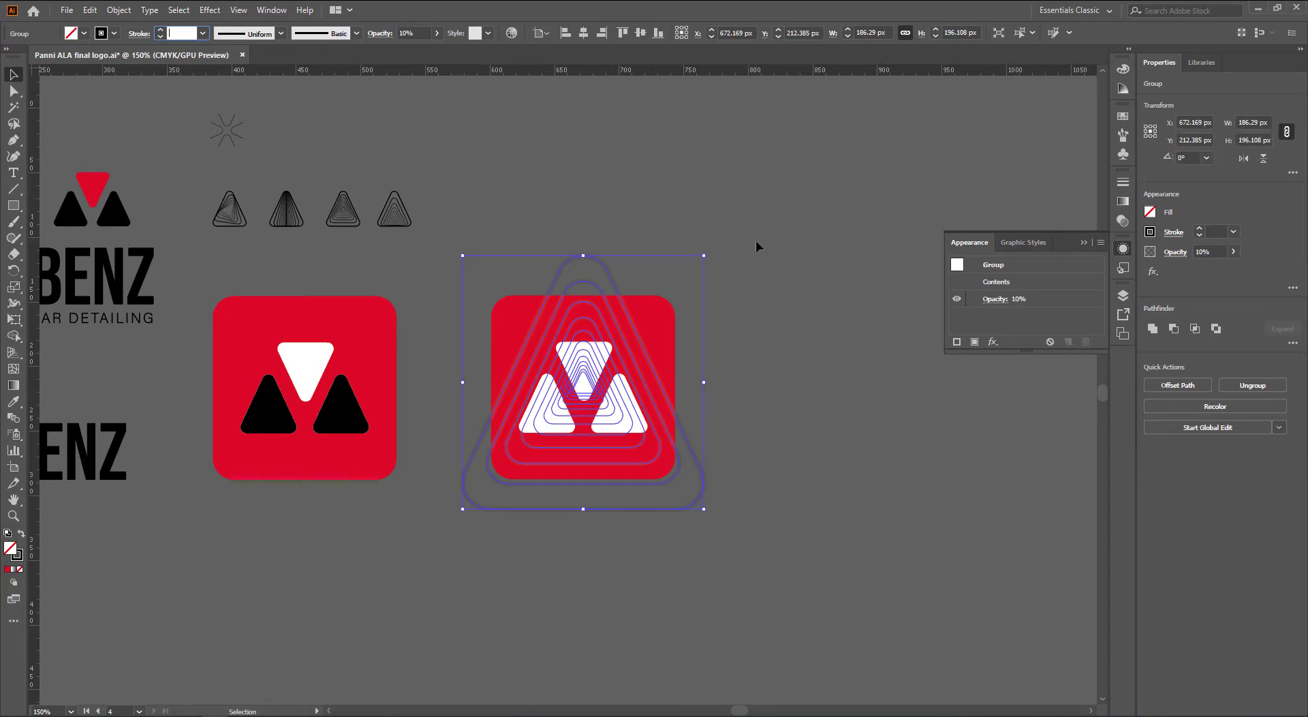
Give the triangle lines the white triangle's look as a white stroke at 20% opacity
left_click(755, 242)
scroll(700, 361, "up", 1)
left_click(693, 560)
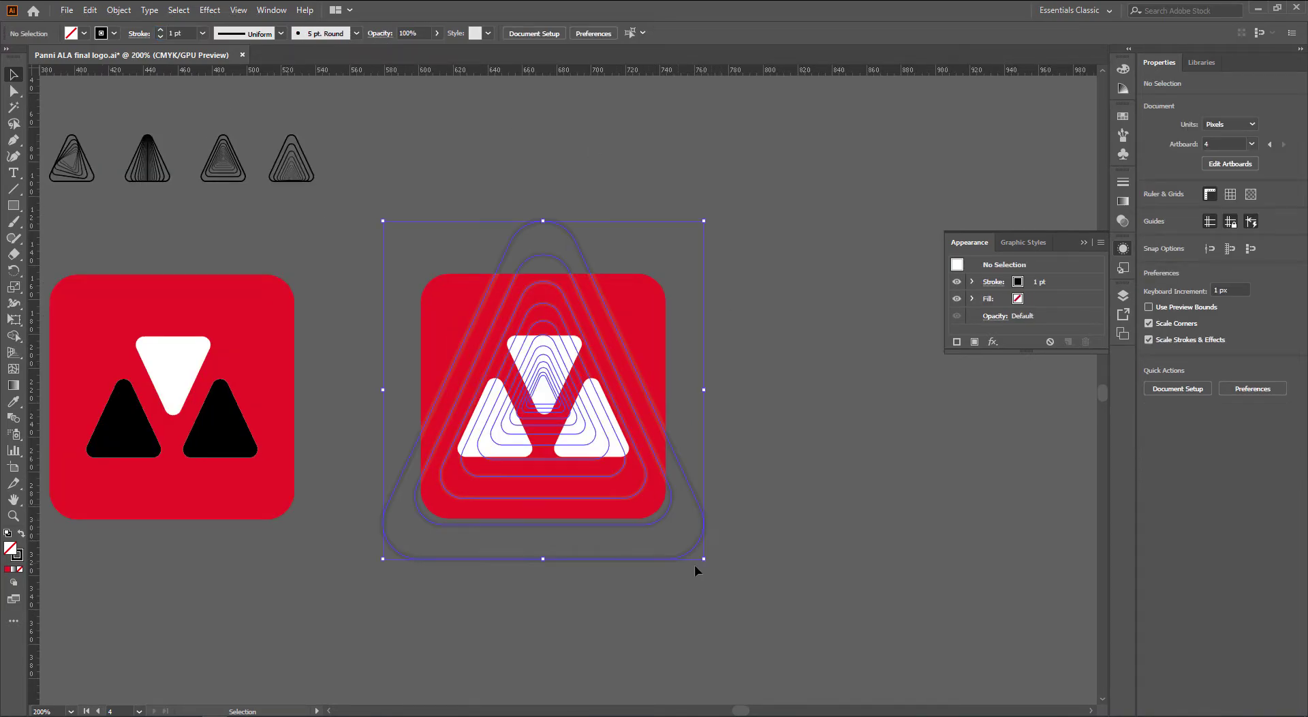
key("i")
left_click(613, 446)
key("v")
key("shift+x")
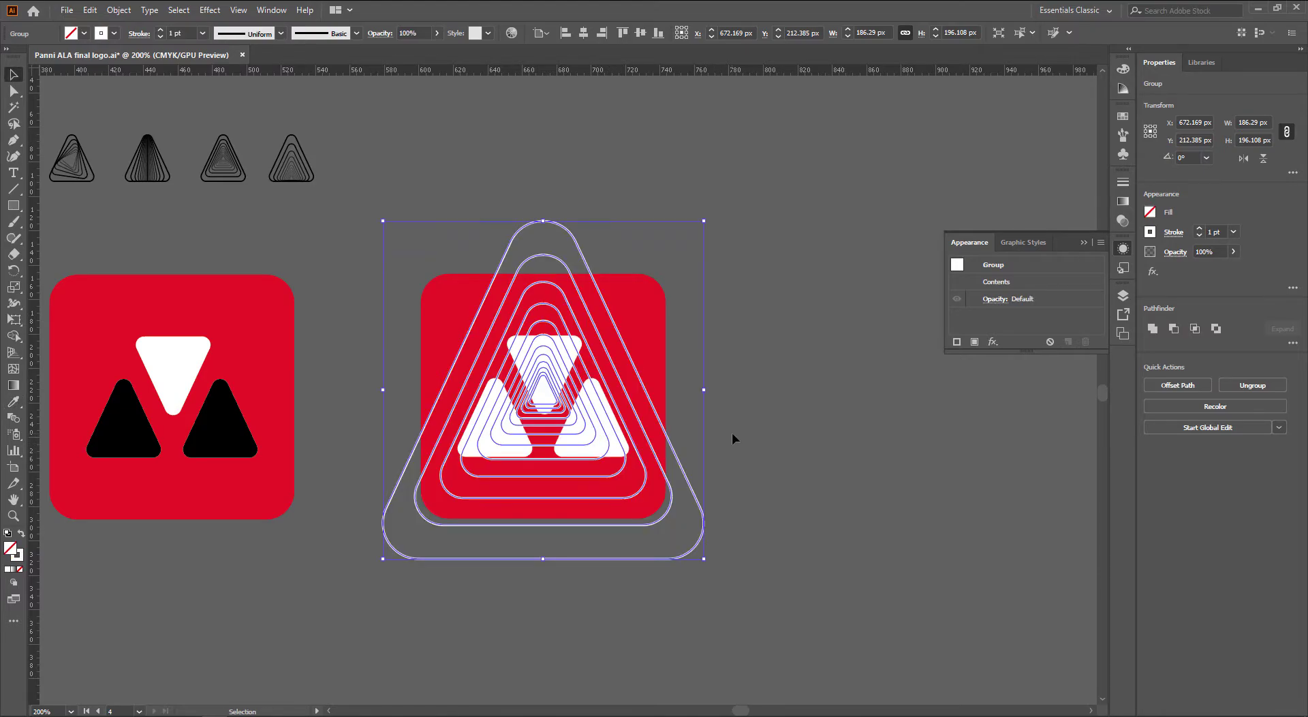
left_click(407, 31)
type("20")
key("Tab")
left_click(751, 207)
Stretch the line pattern much larger around the icon
scroll(666, 305, "up", 1)
left_click_drag(667, 304, 682, 250)
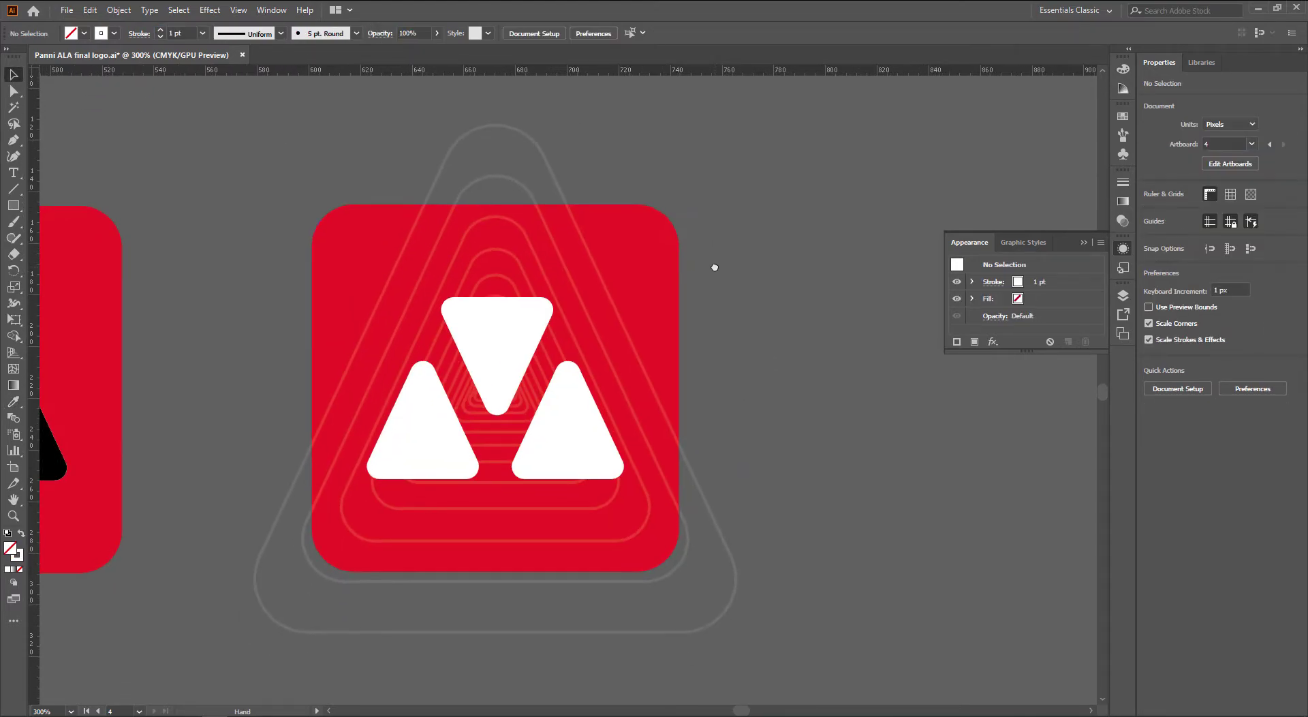
left_click(730, 549)
scroll(730, 549, "down", 1)
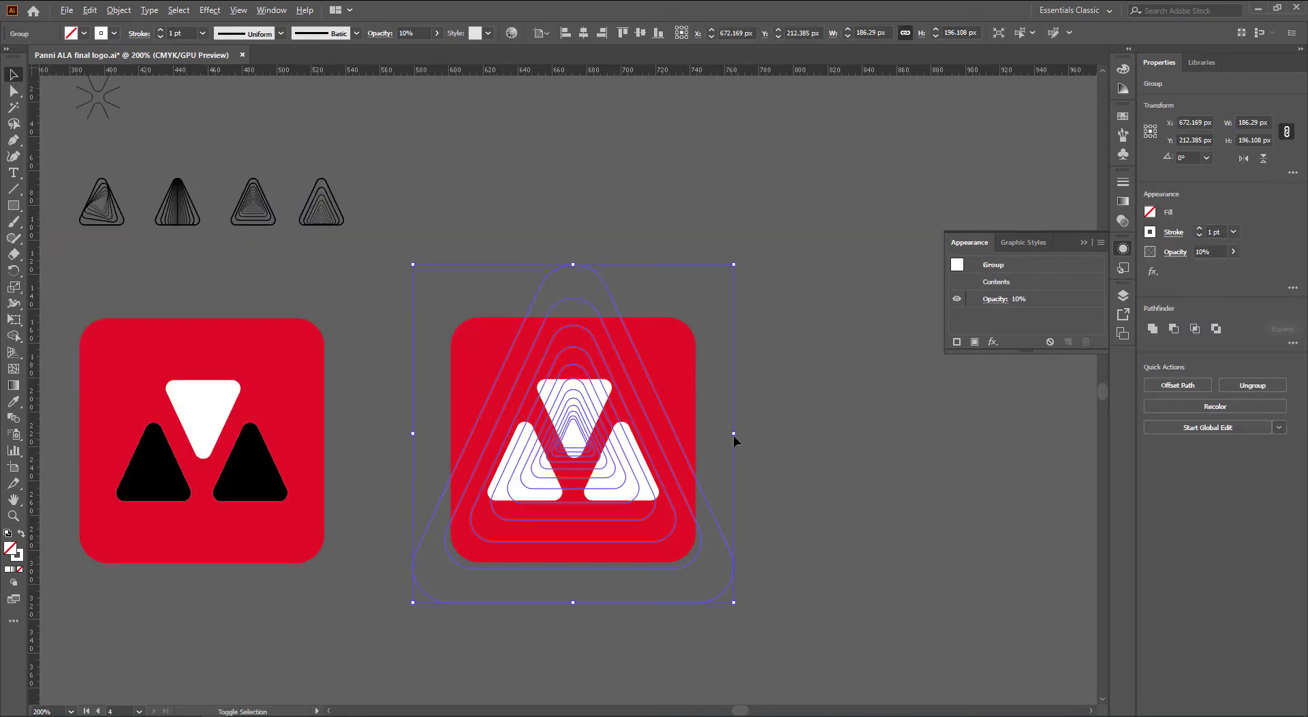
left_click_drag(733, 435, 840, 437)
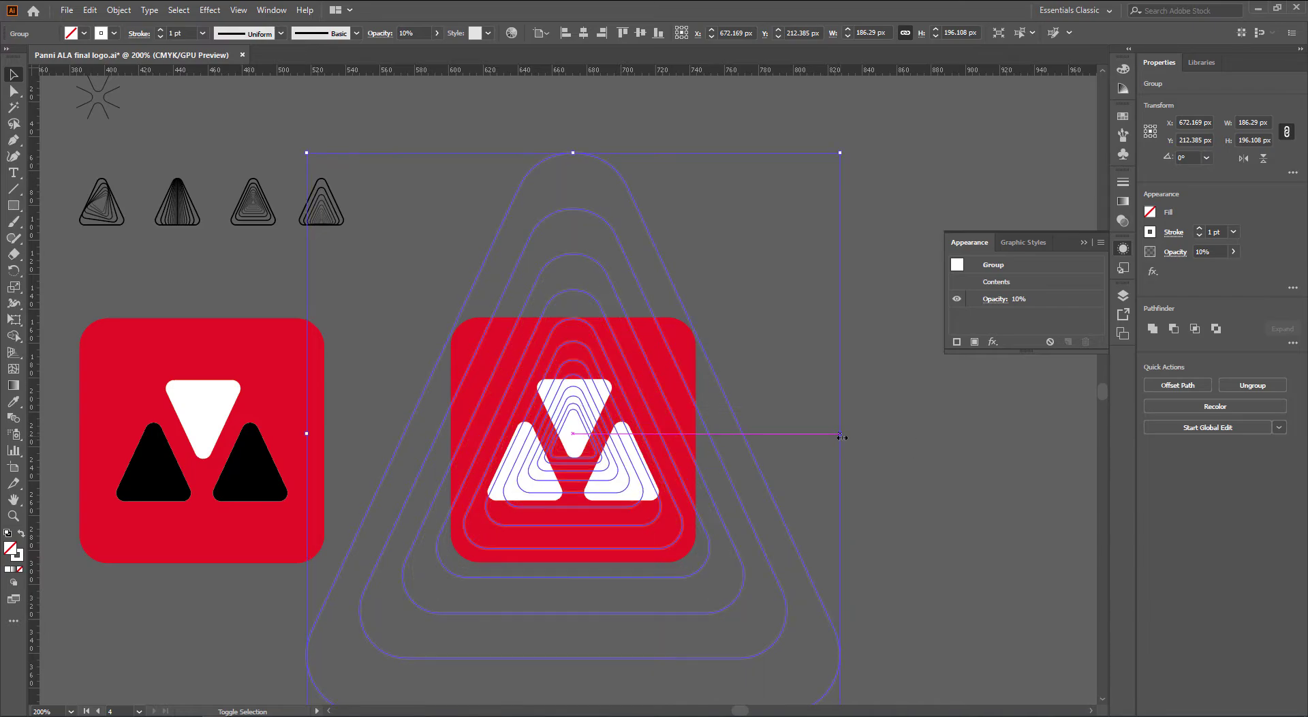
left_click(889, 459)
Bring the red square to the front and clip the line pattern to it
left_click(692, 346)
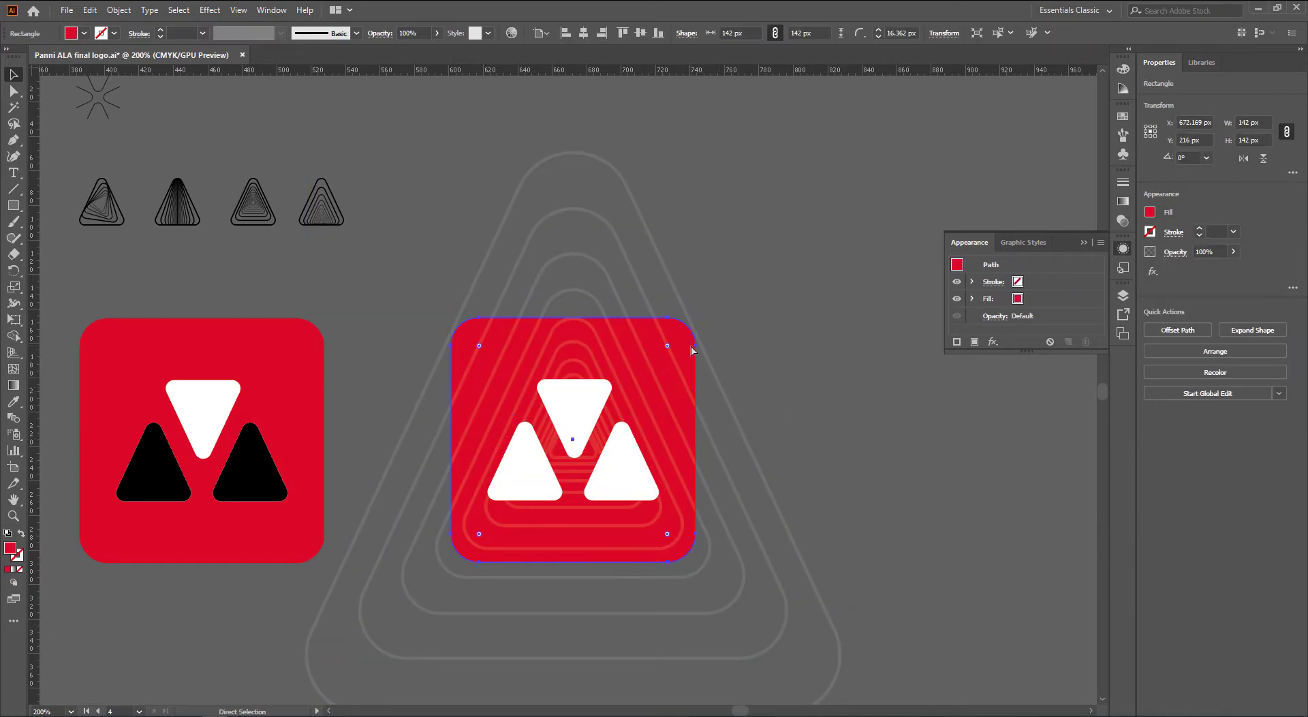
key("ctrl+shift+]")
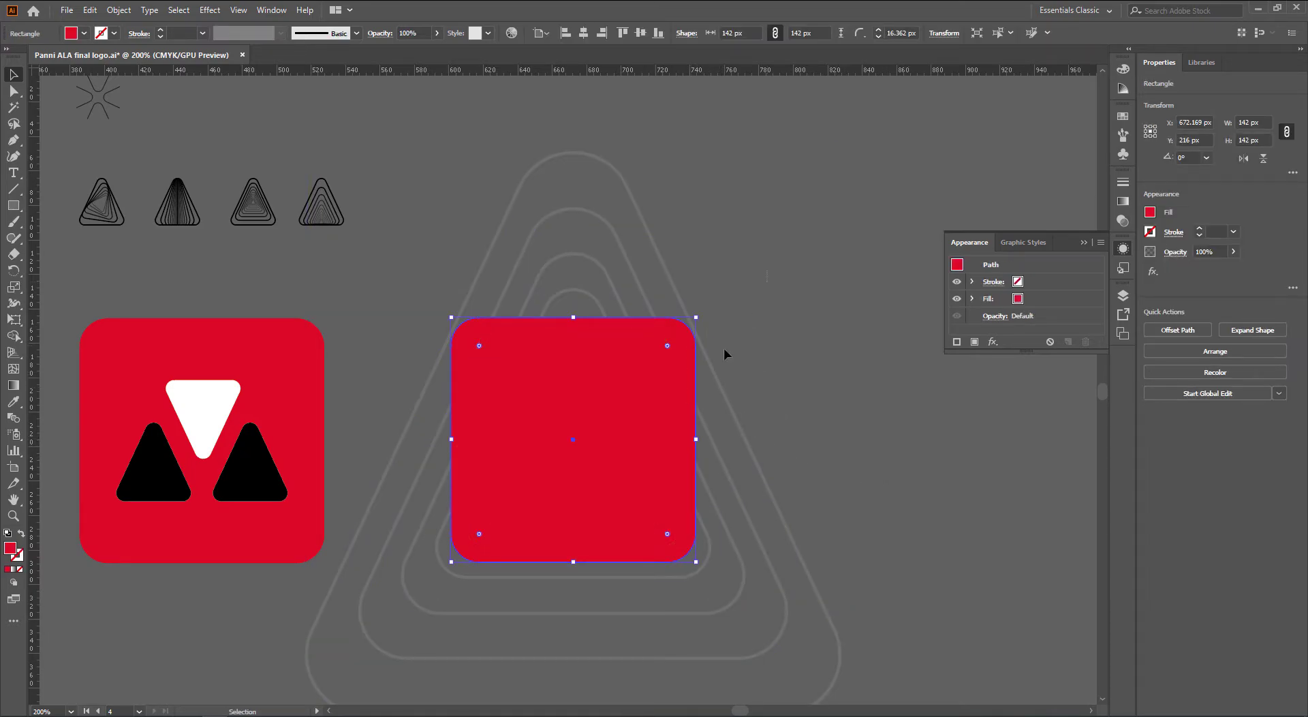
left_click(441, 620, "shift")
right_click(506, 502)
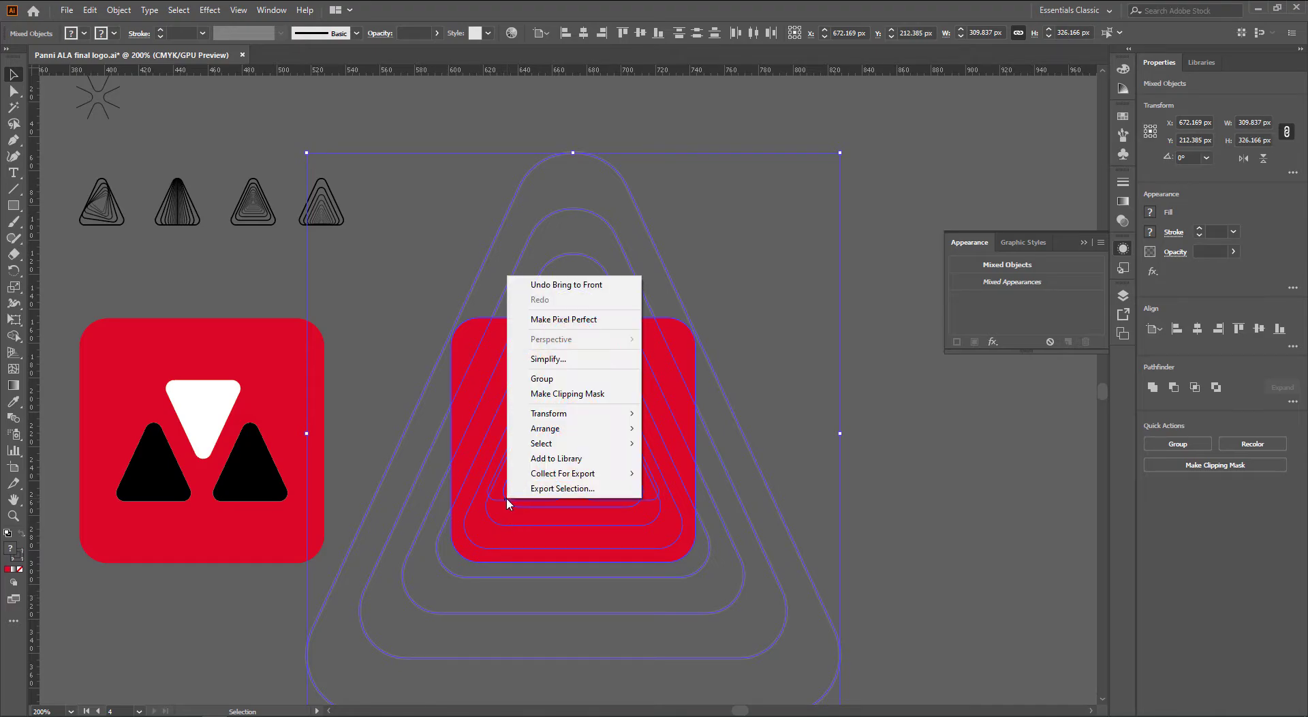
left_click(552, 394)
left_click(887, 498)
left_click_drag(850, 511, 873, 455)
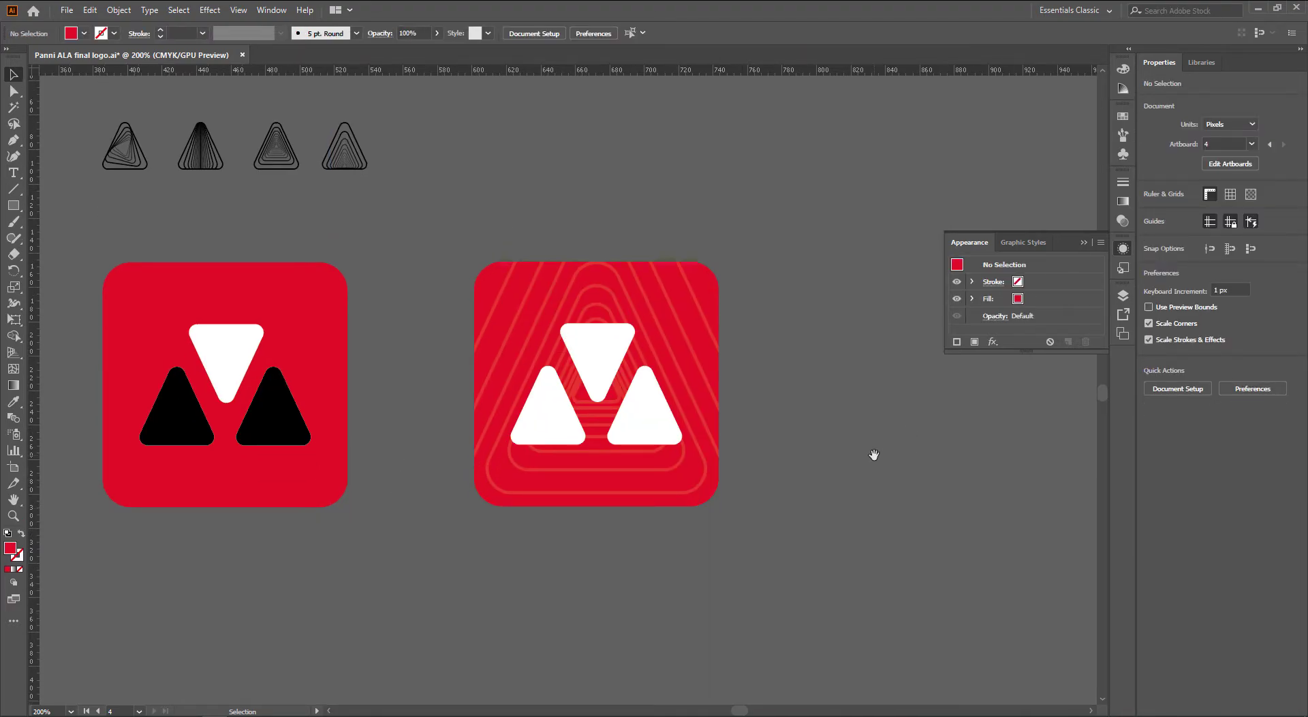
Undo the clipping mask and reselect the large triangle line pattern
key("ctrl+z")
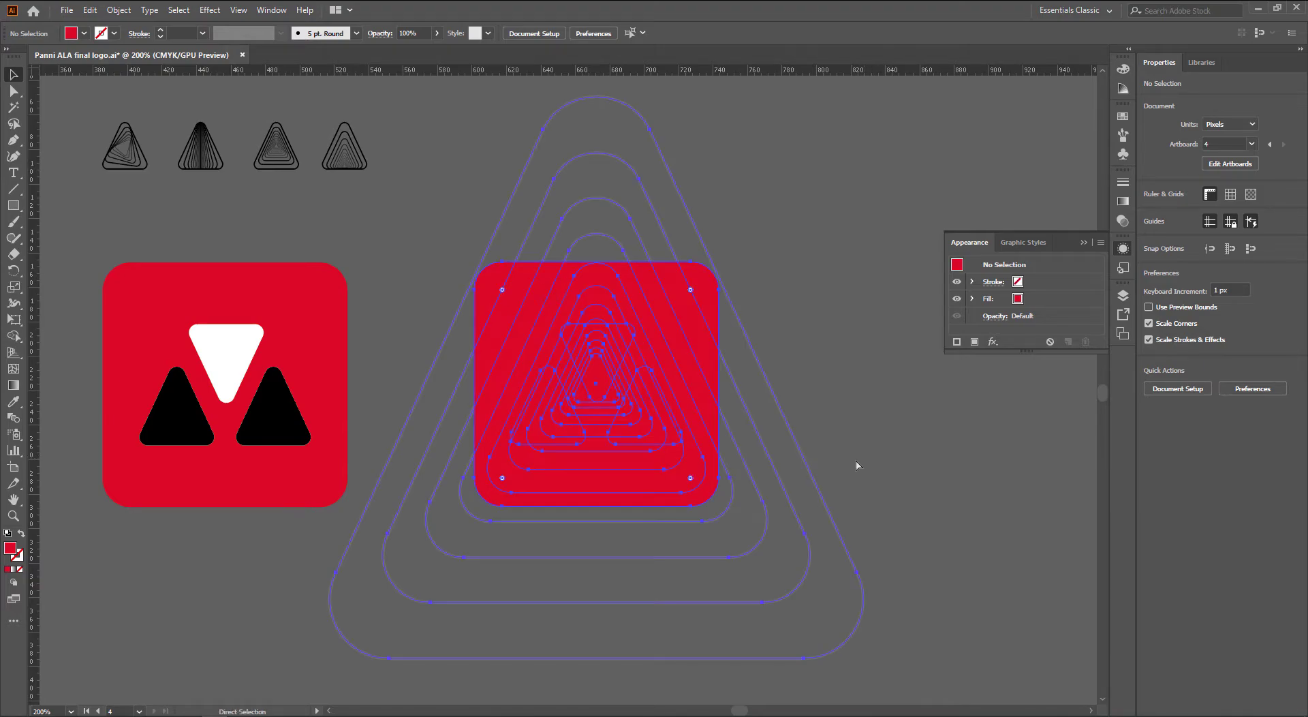
left_click(863, 448)
scroll(863, 447, "down", 1)
left_click_drag(863, 448, 816, 466)
left_click(772, 475)
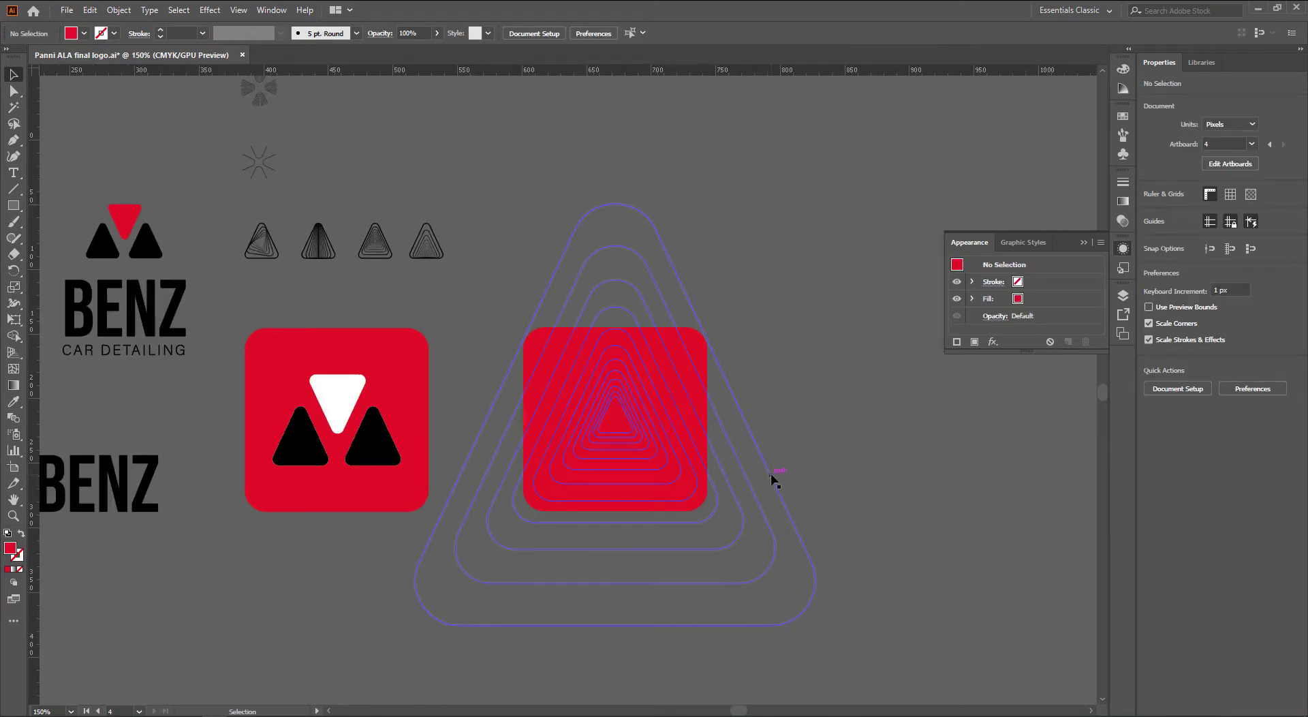
Replace the large lines with a new scaled-up triangle copy at 10% opacity on the icon
key("Delete")
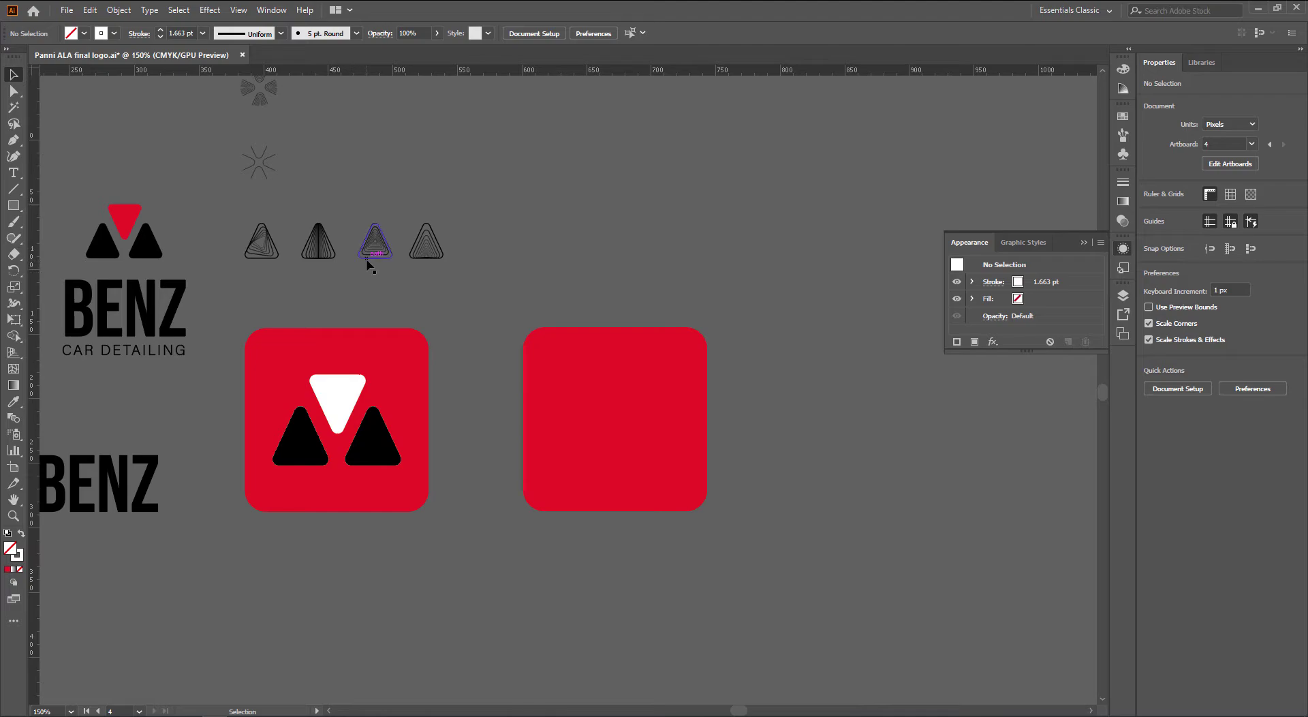
mouse_move(379, 250)
left_mouse_down()
mouse_move(657, 283)
mouse_move(623, 286)
mouse_move(776, 386)
left_mouse_up()
left_click_drag(691, 317, 693, 444)
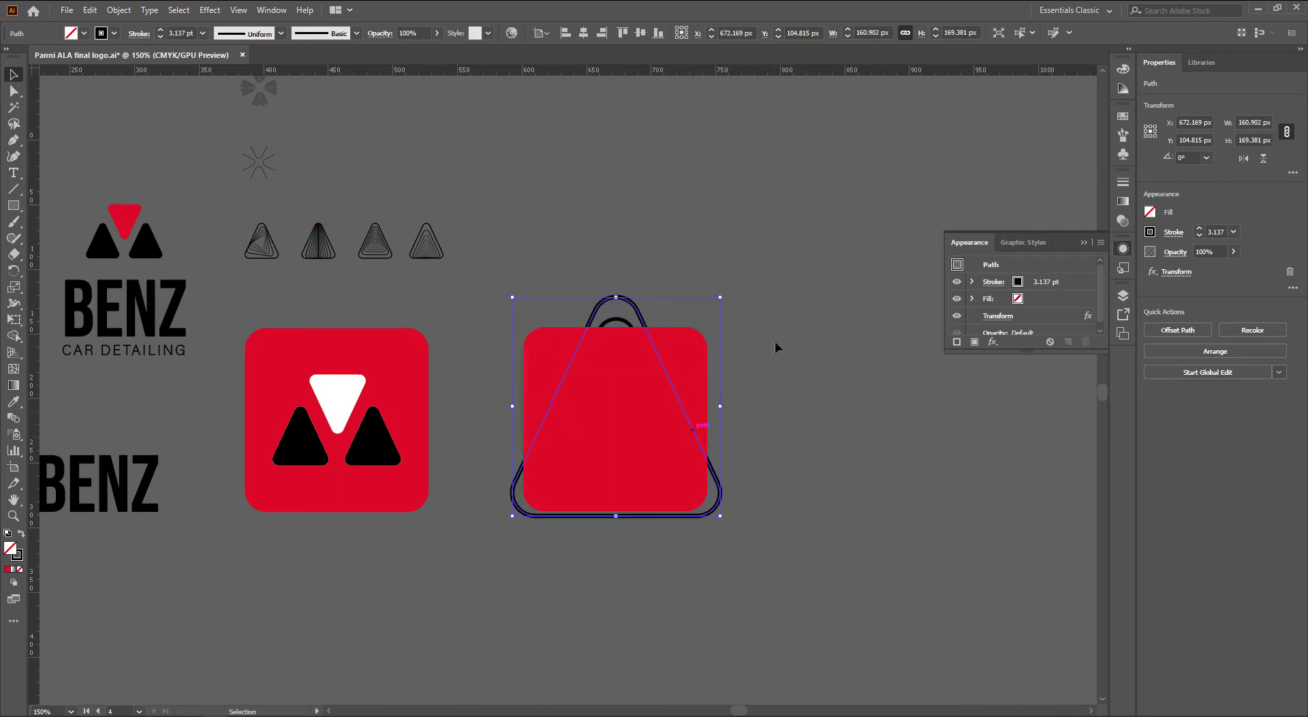
left_click_drag(408, 32, 372, 32)
key("Return")
Clip the faint triangle lines to the red square with a clipping mask
left_click(786, 292)
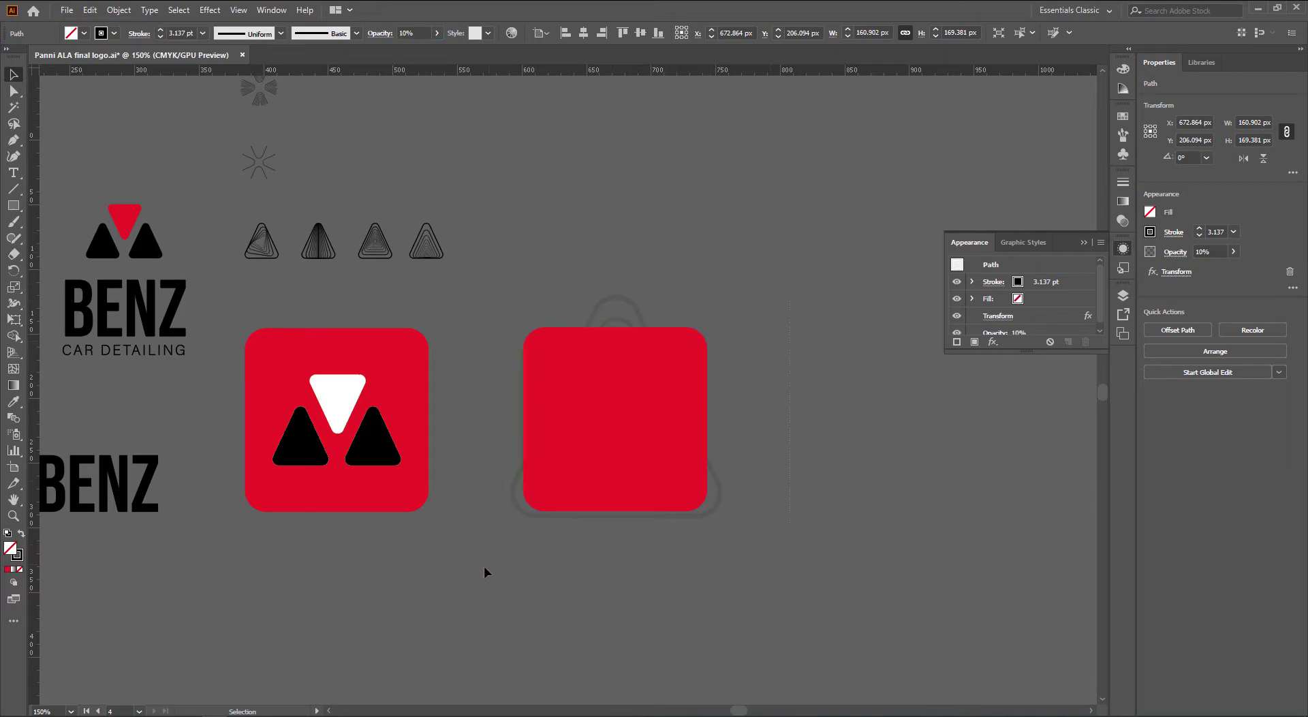
left_click_drag(483, 566, 648, 392)
right_click(648, 390)
left_click(739, 507)
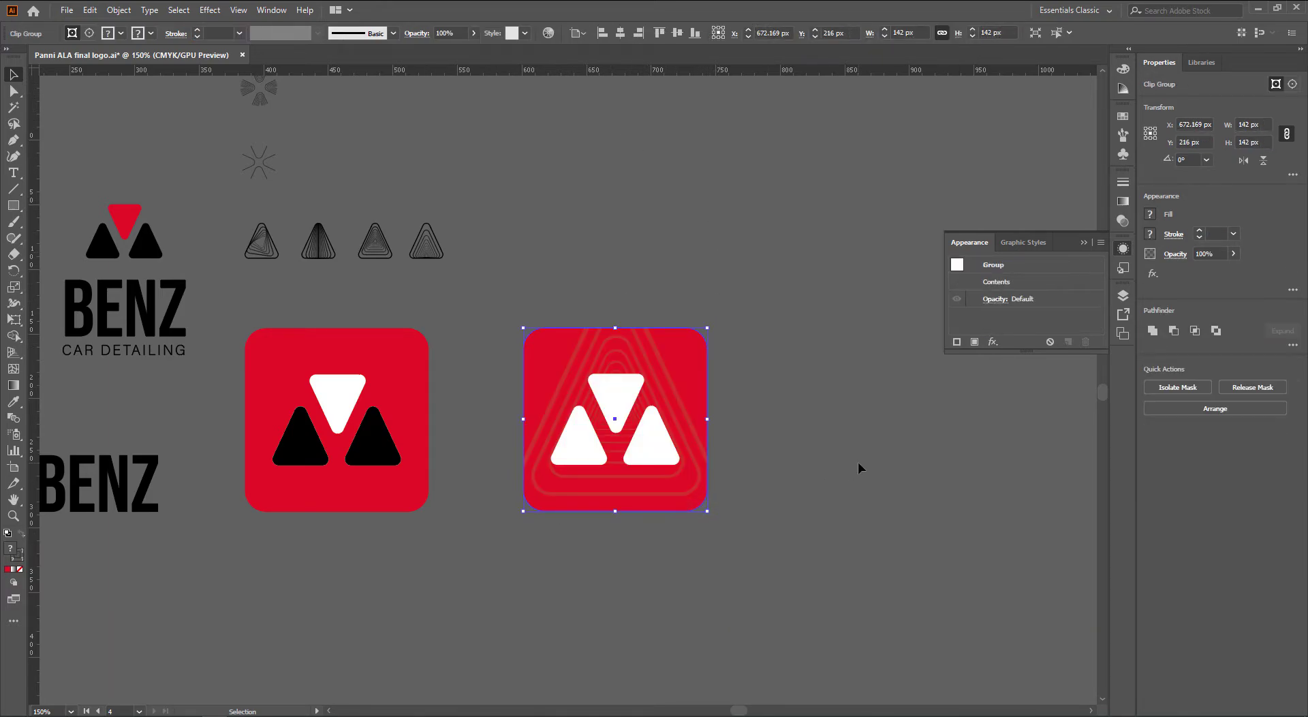
left_click(857, 461)
scroll(811, 469, "up", 3)
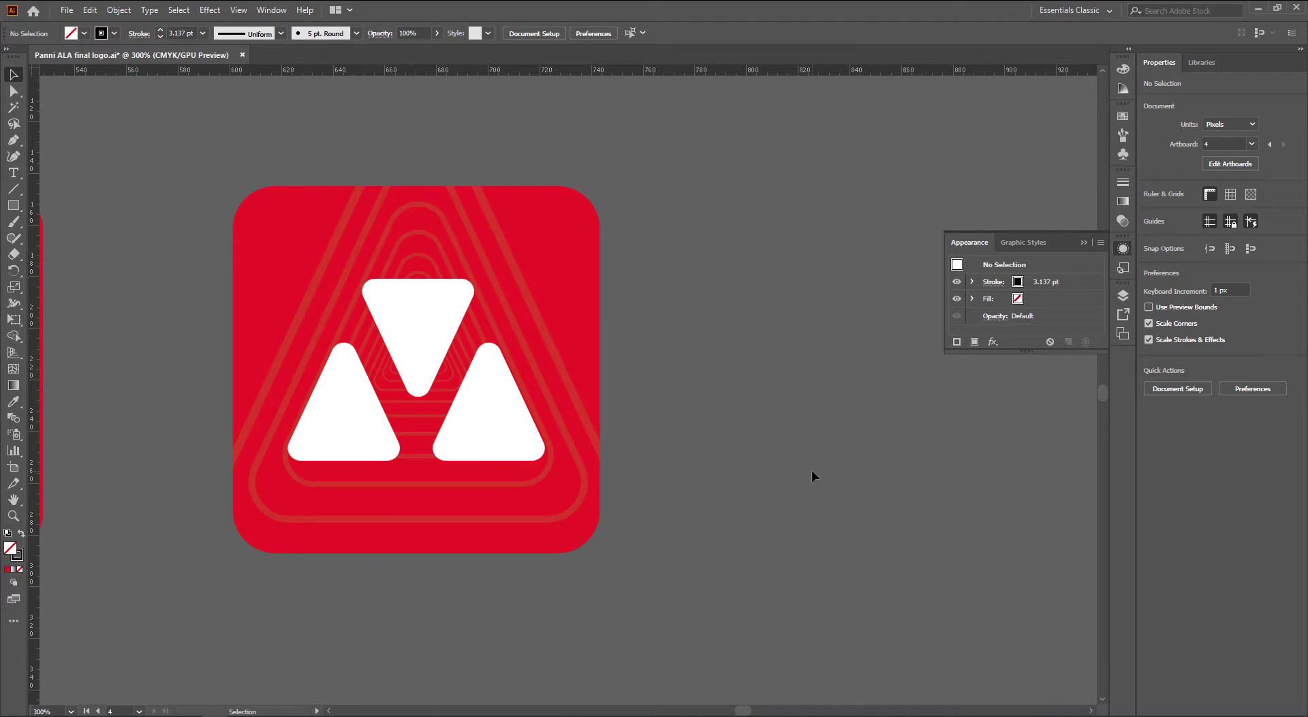
Undo the clip, then delete the top red square and the concentric triangle outlines
key("ctrl+z")
left_click(741, 489)
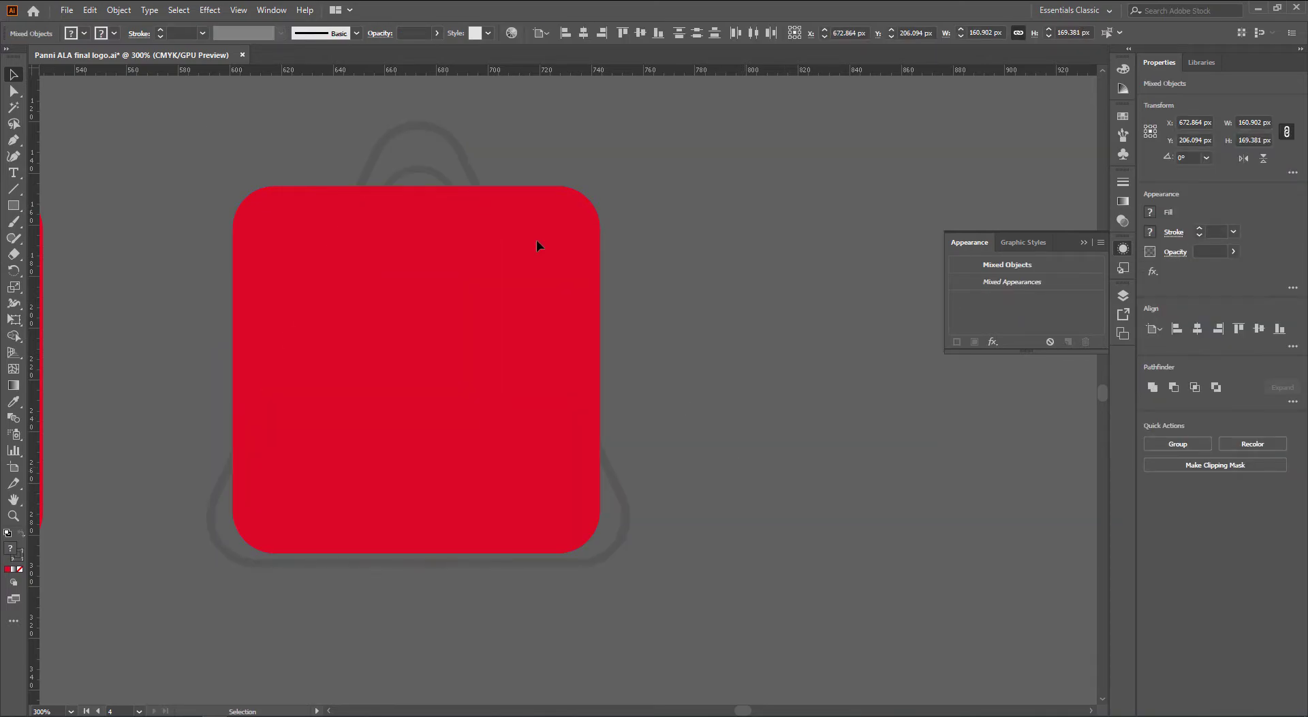
left_click(503, 193)
key("Delete")
left_click(467, 166)
key("Delete")
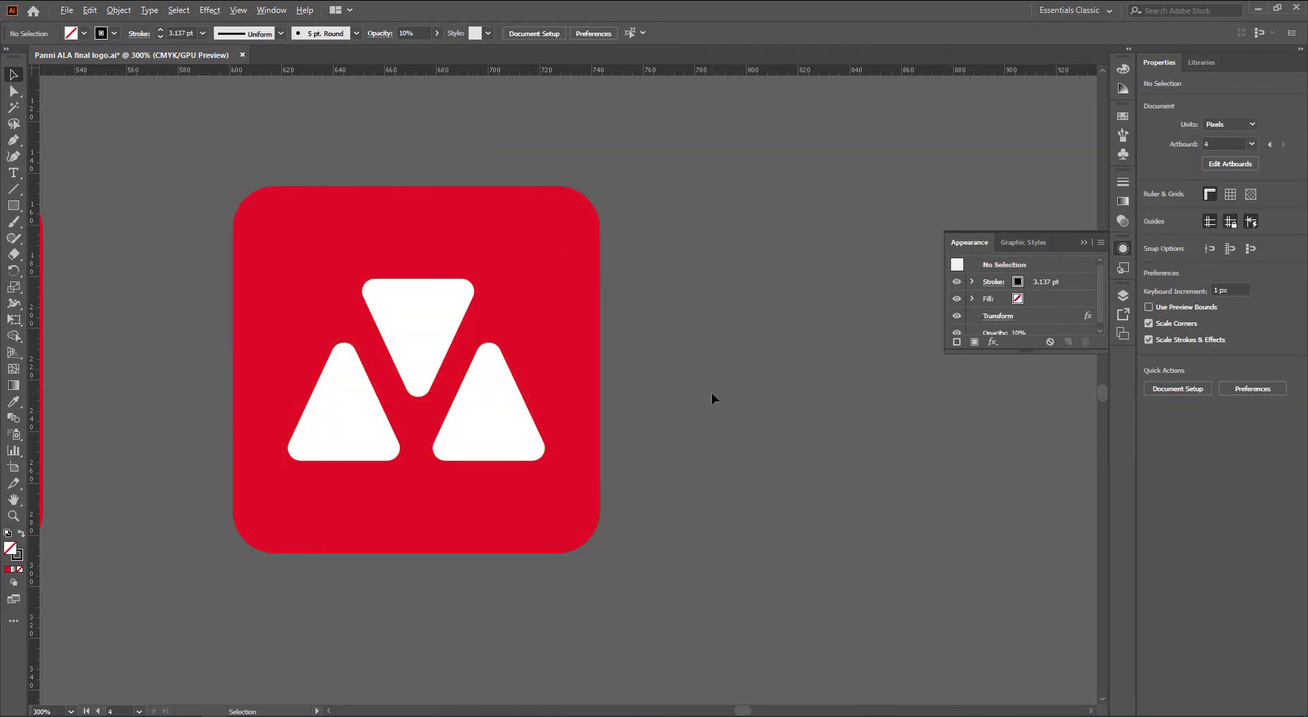
scroll(710, 391, "down", 2)
left_click_drag(482, 534, 700, 560)
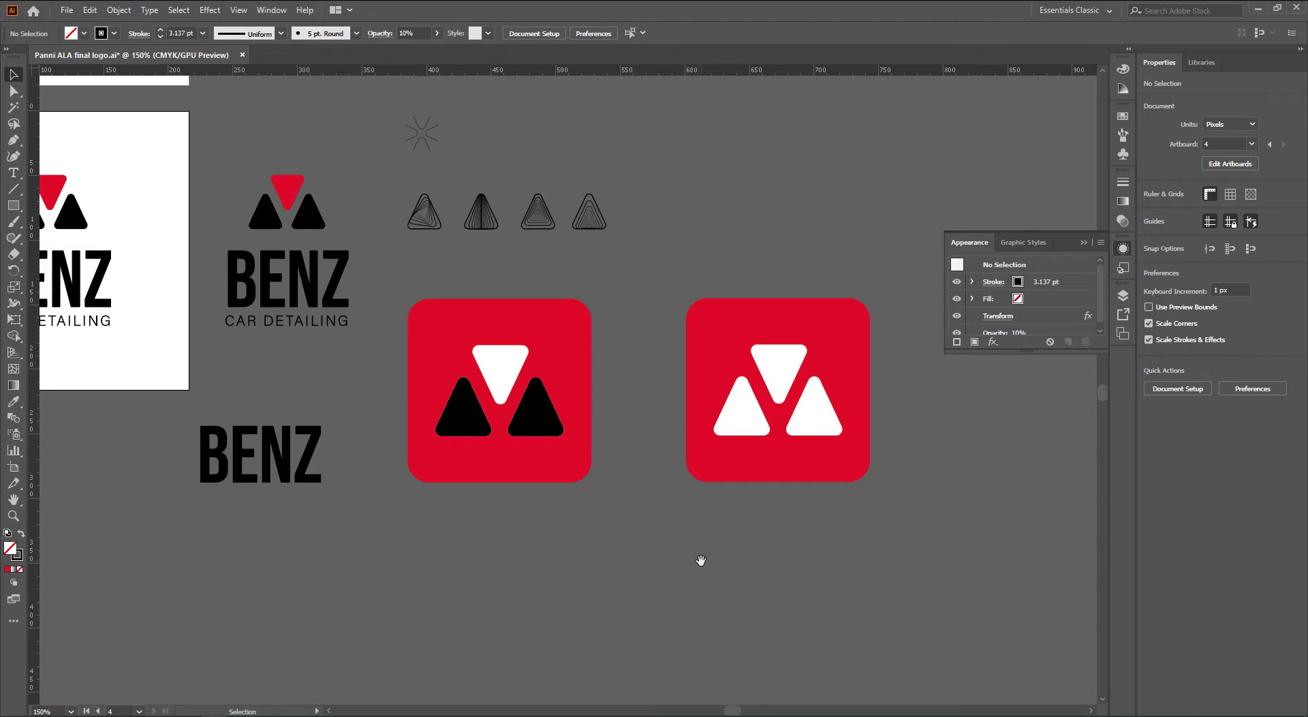
Look over the artboards, then open the New Document dialog from the File menu
scroll(701, 560, "down", 1)
left_click_drag(575, 357, 671, 354)
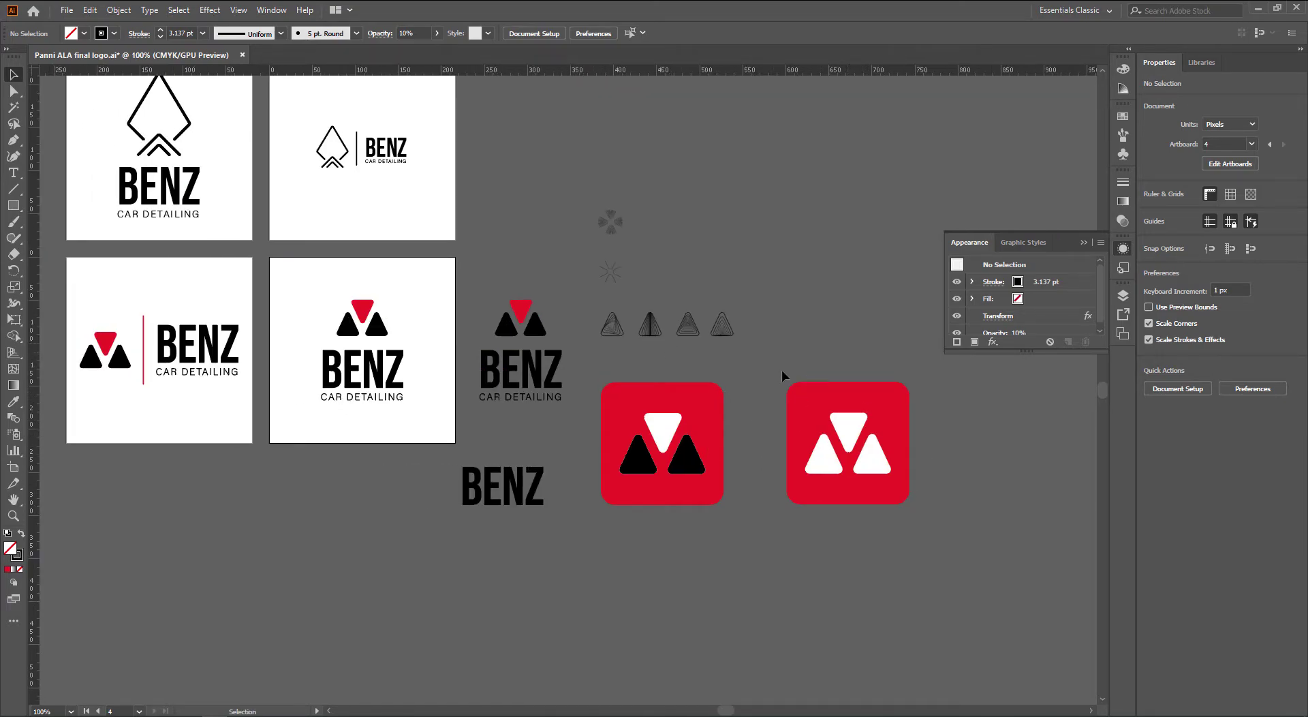
left_click_drag(782, 369, 680, 348)
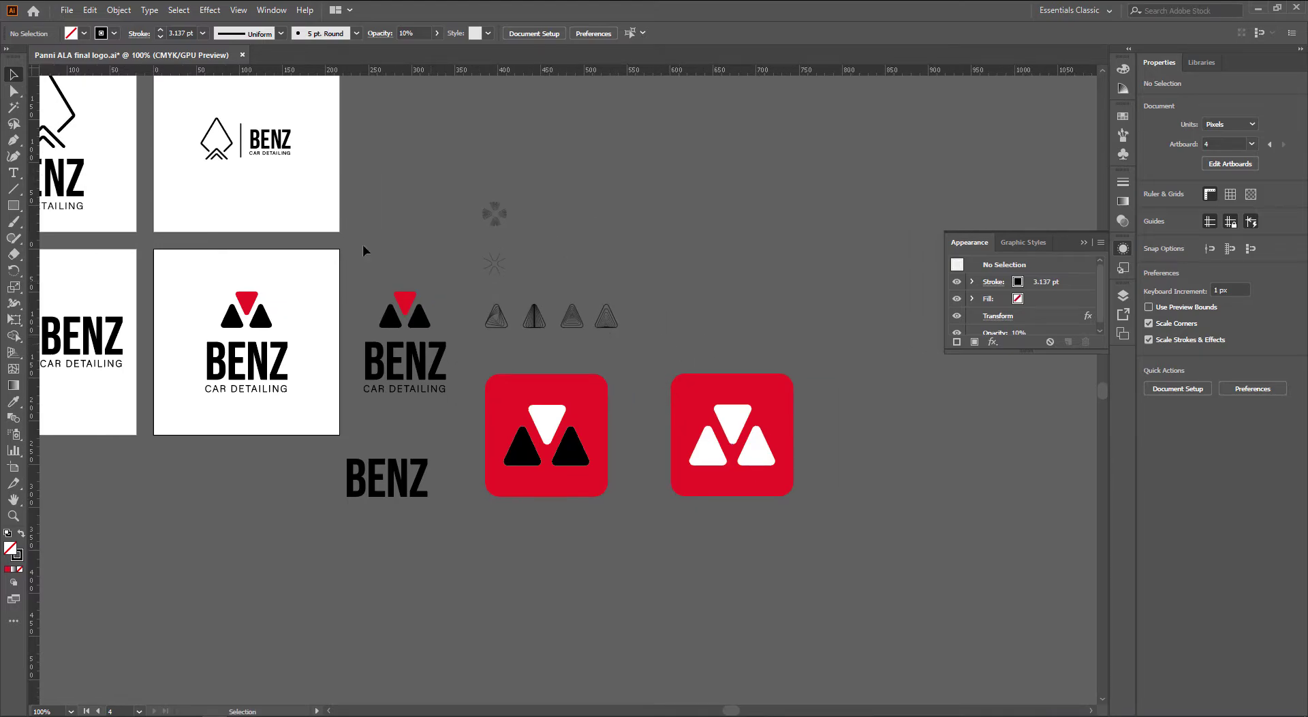
left_click(66, 10)
left_click(75, 22)
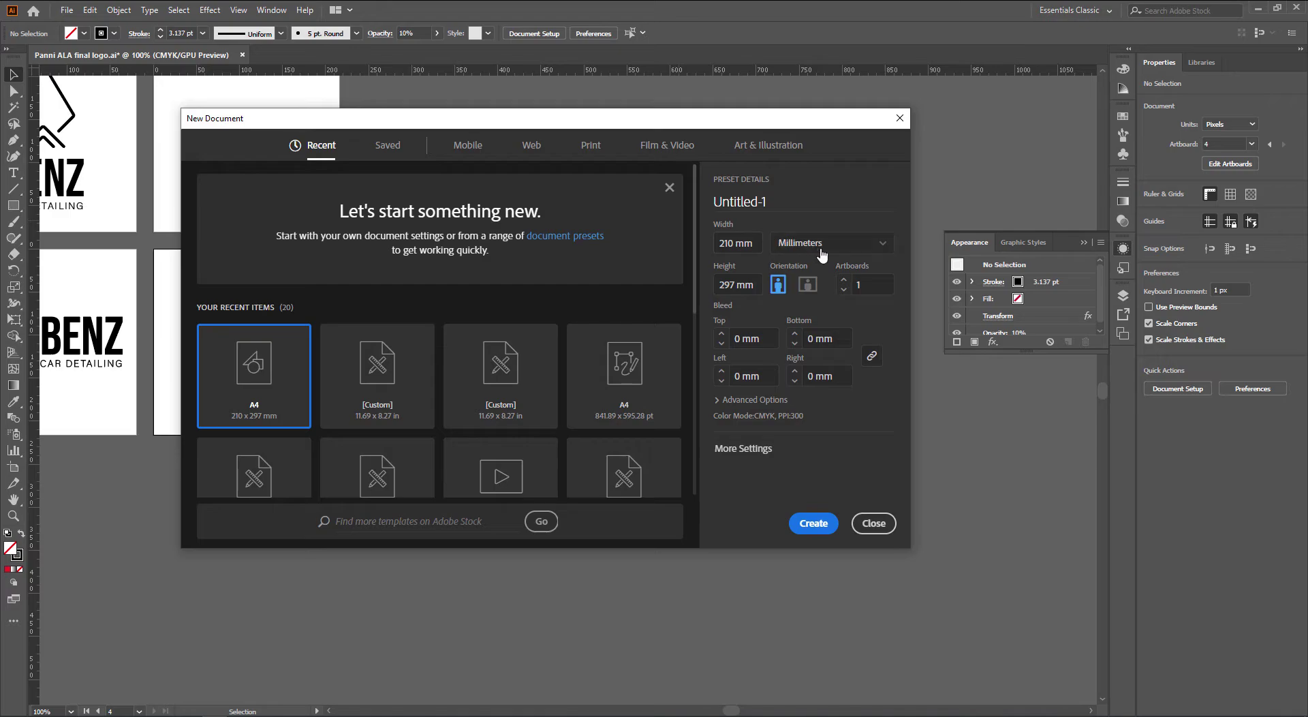
Create a 3.5 × 2 in document measured in inches with 0.125 in bleed on all sides
left_click(821, 253)
left_click(826, 313)
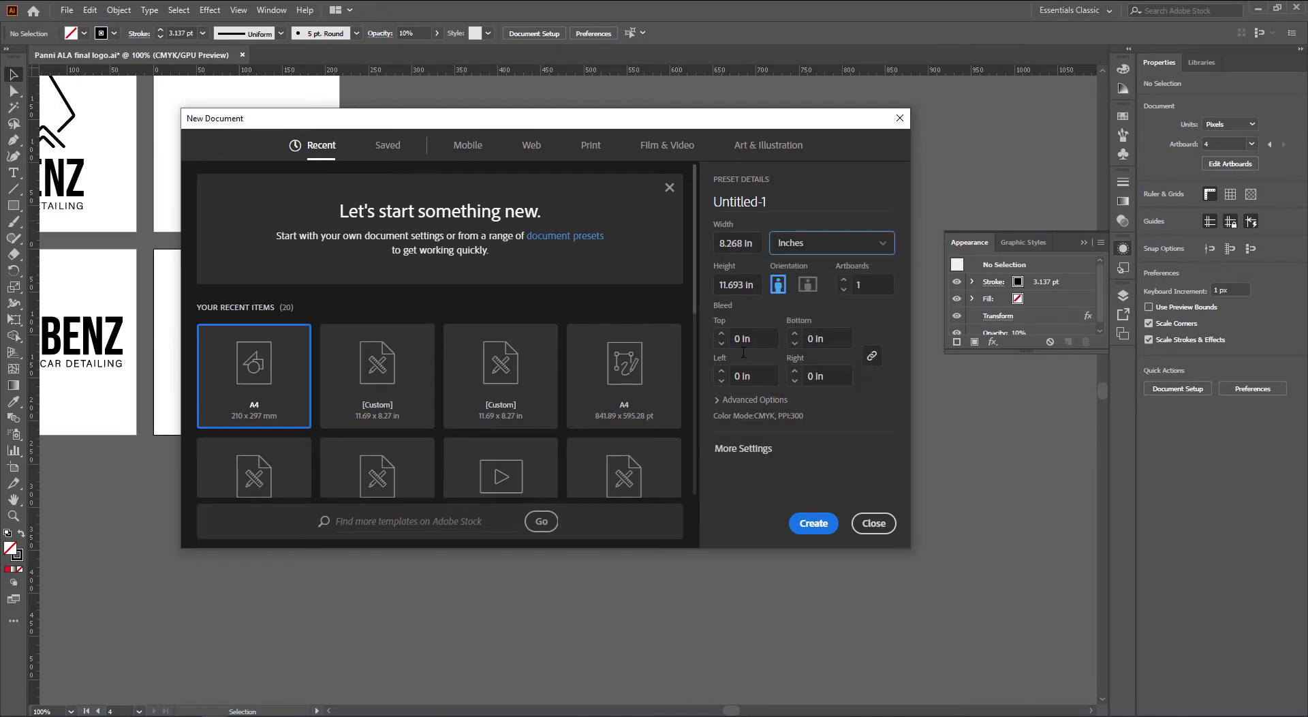
left_click(754, 243)
type("3.5")
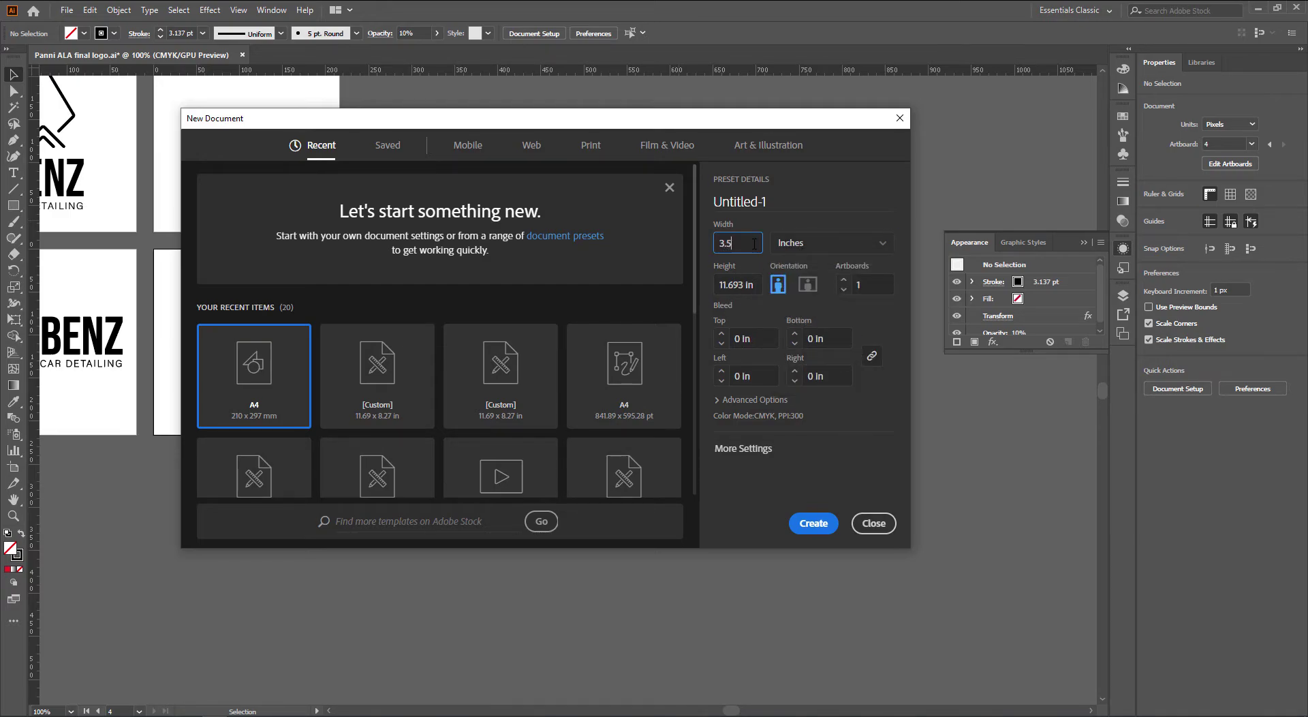
key("Tab")
type("2")
key("Tab")
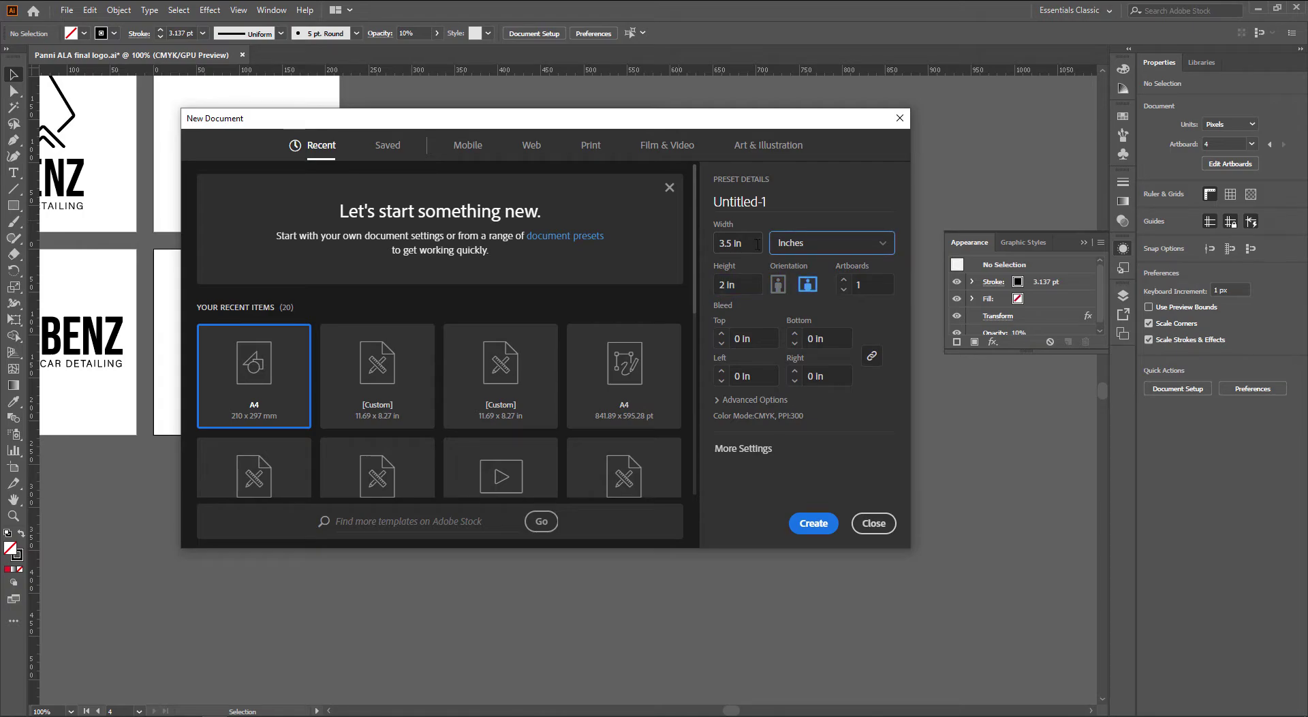
left_click(721, 334)
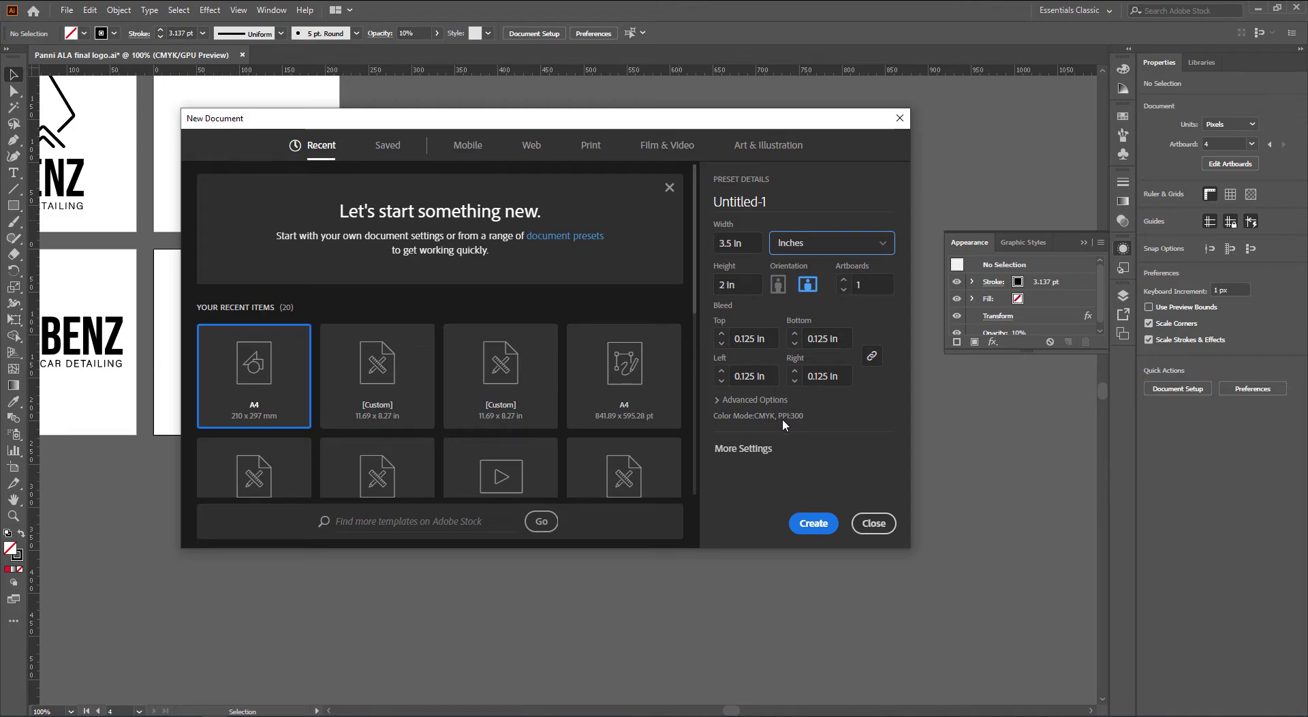
left_click(813, 523)
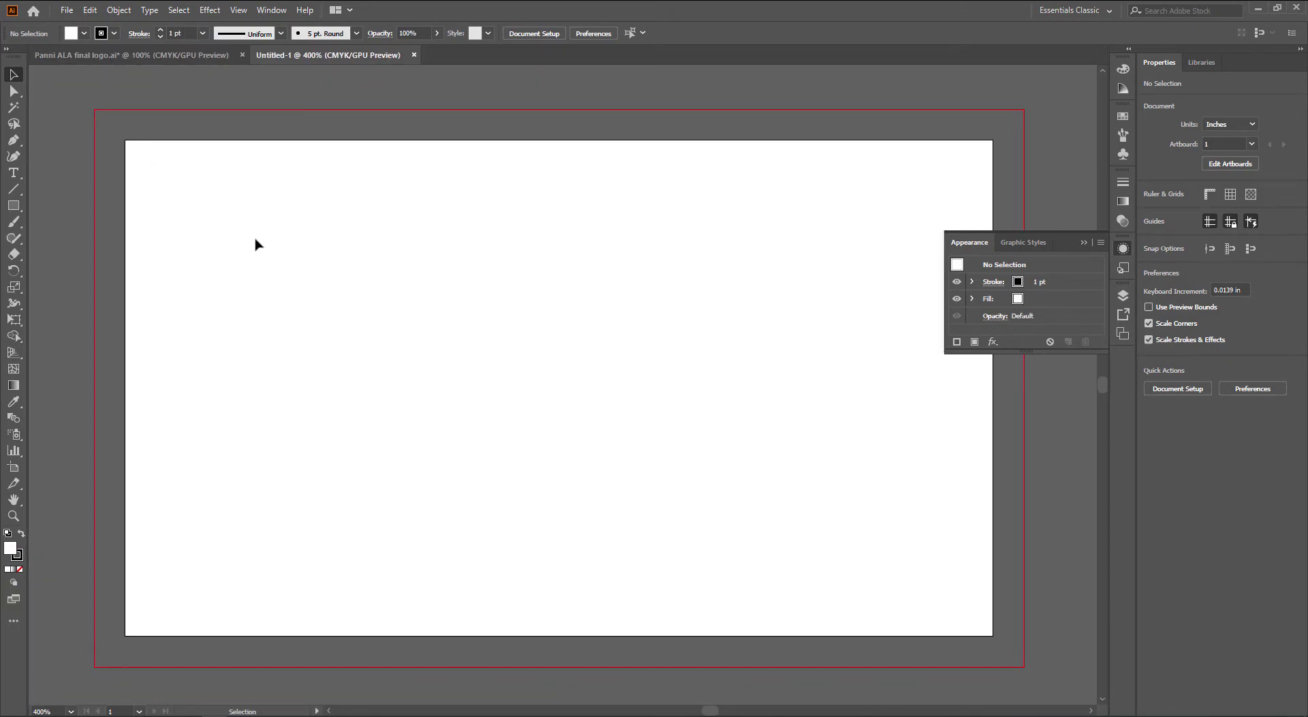
Draw a 0.125 × 0.125 in black square with no stroke
key("m")
left_click(259, 253)
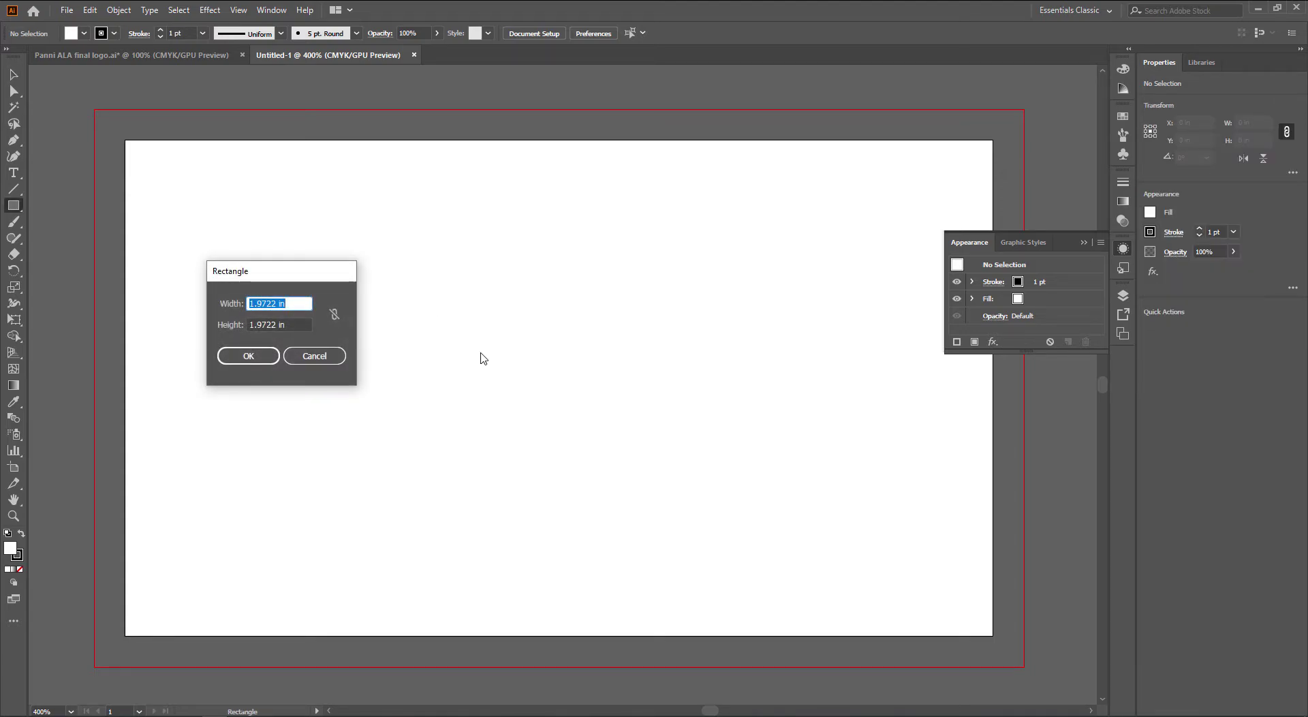
type("0.125")
key("Tab")
type("0.125")
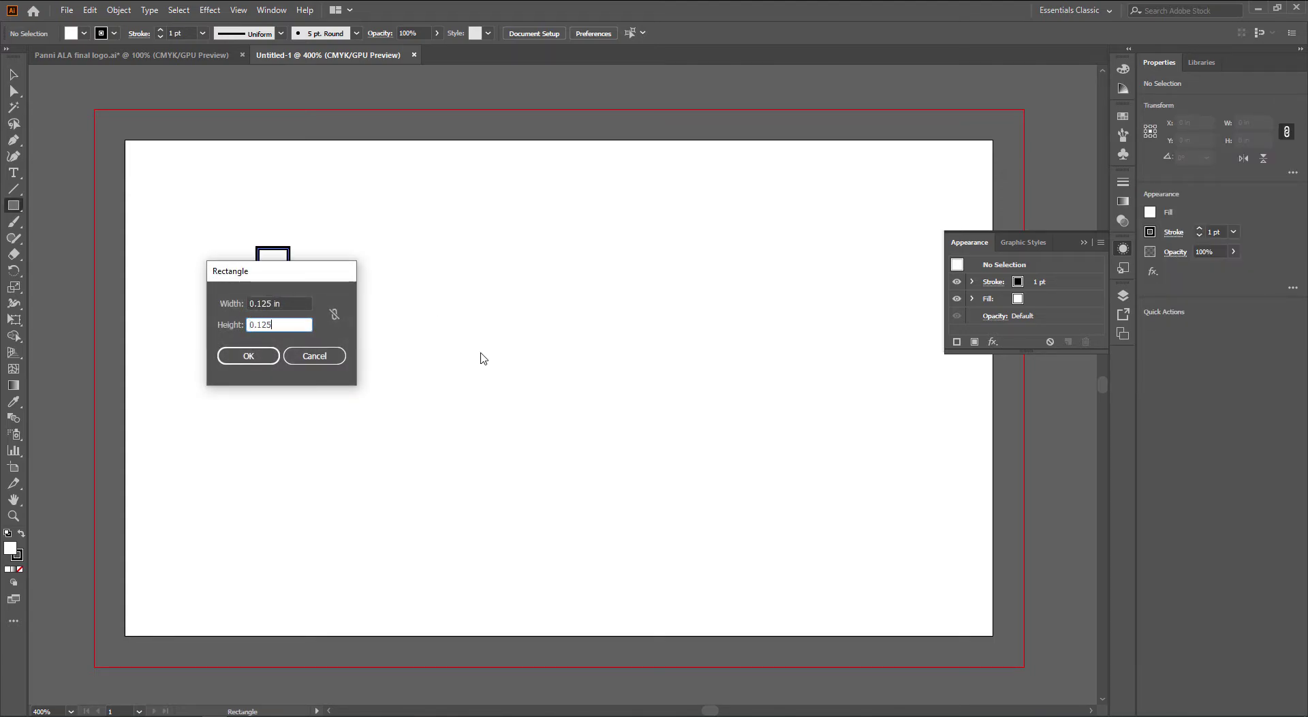
key("Return")
key("v")
key("shift+x")
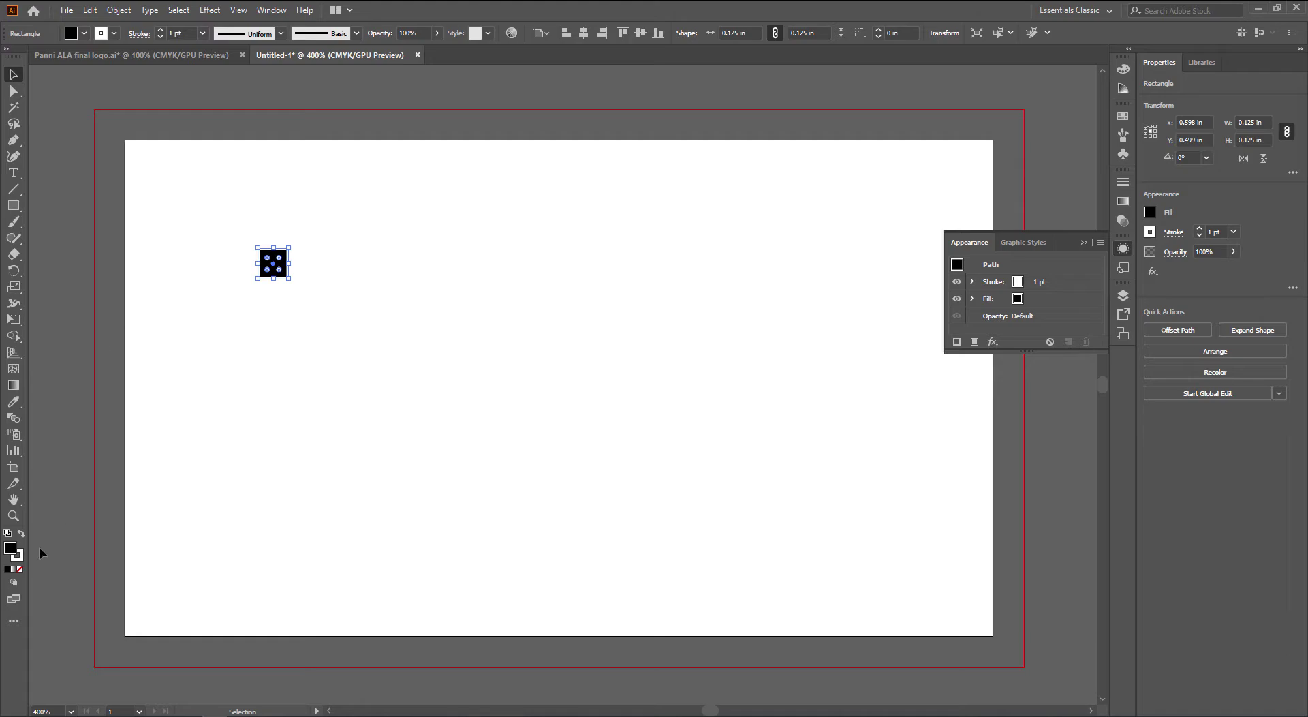
left_click(20, 556)
left_click(19, 569)
left_click(313, 470)
Snap the square into the first card's top-left corner and add guides at its right and bottom edges
scroll(256, 270, "up", 1)
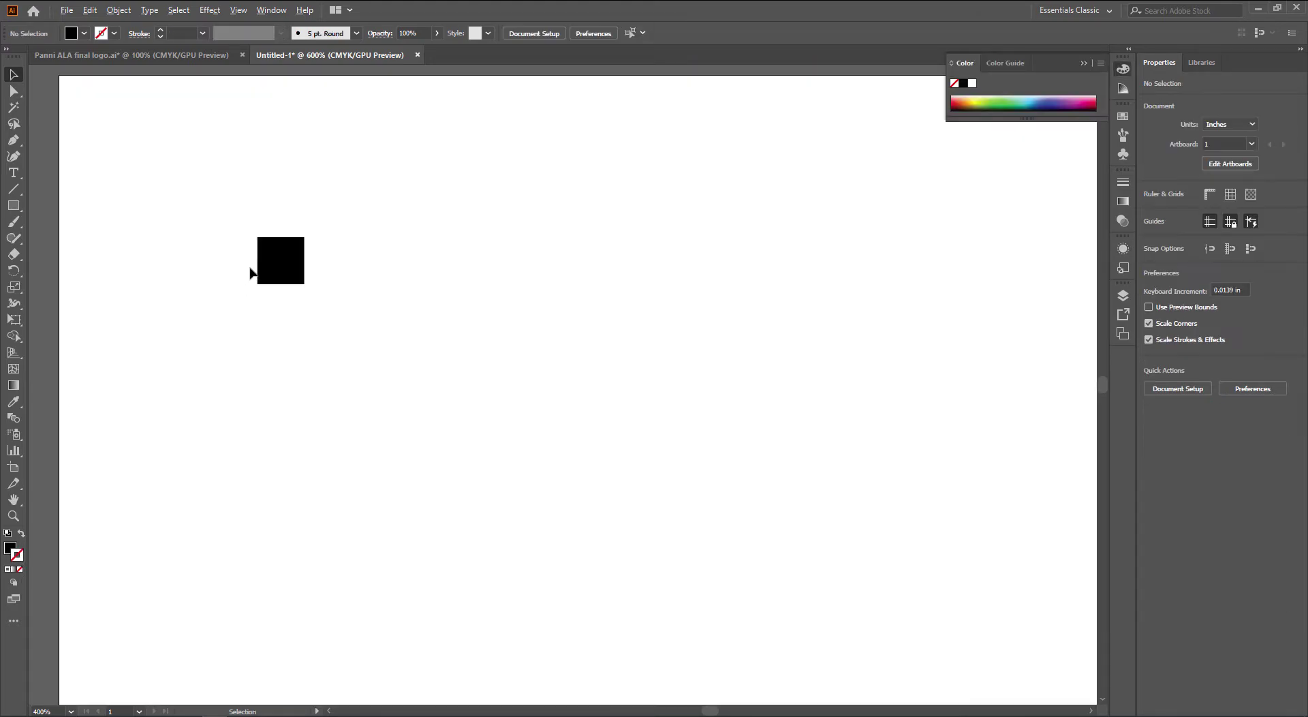
scroll(250, 268, "up", 1)
left_click_drag(552, 490, 286, 275)
key("ctrl+r")
left_click_drag(37, 252, 316, 295)
left_click_drag(401, 79, 318, 294)
left_click(443, 341)
scroll(443, 345, "down", 2)
scroll(444, 345, "down", 2)
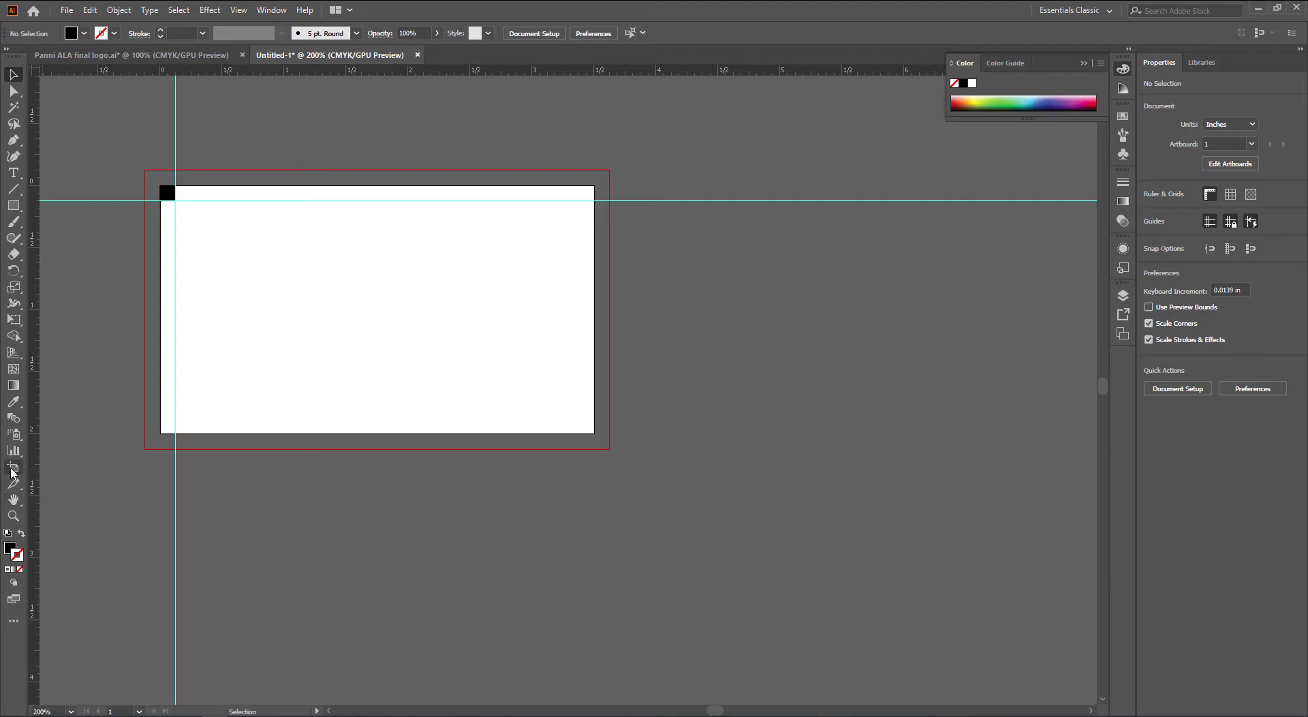
Add a second card-sized artboard beside the first
left_click(13, 469)
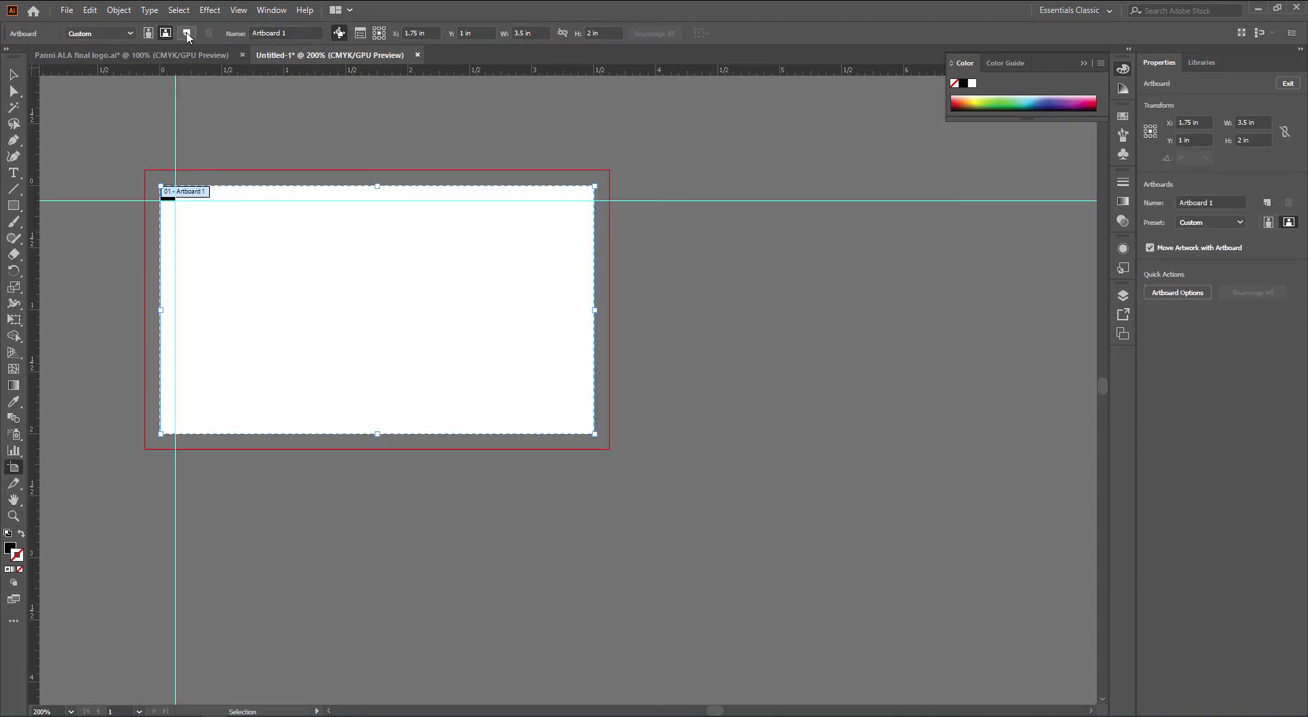
left_click(185, 35)
left_click_drag(461, 353, 589, 389)
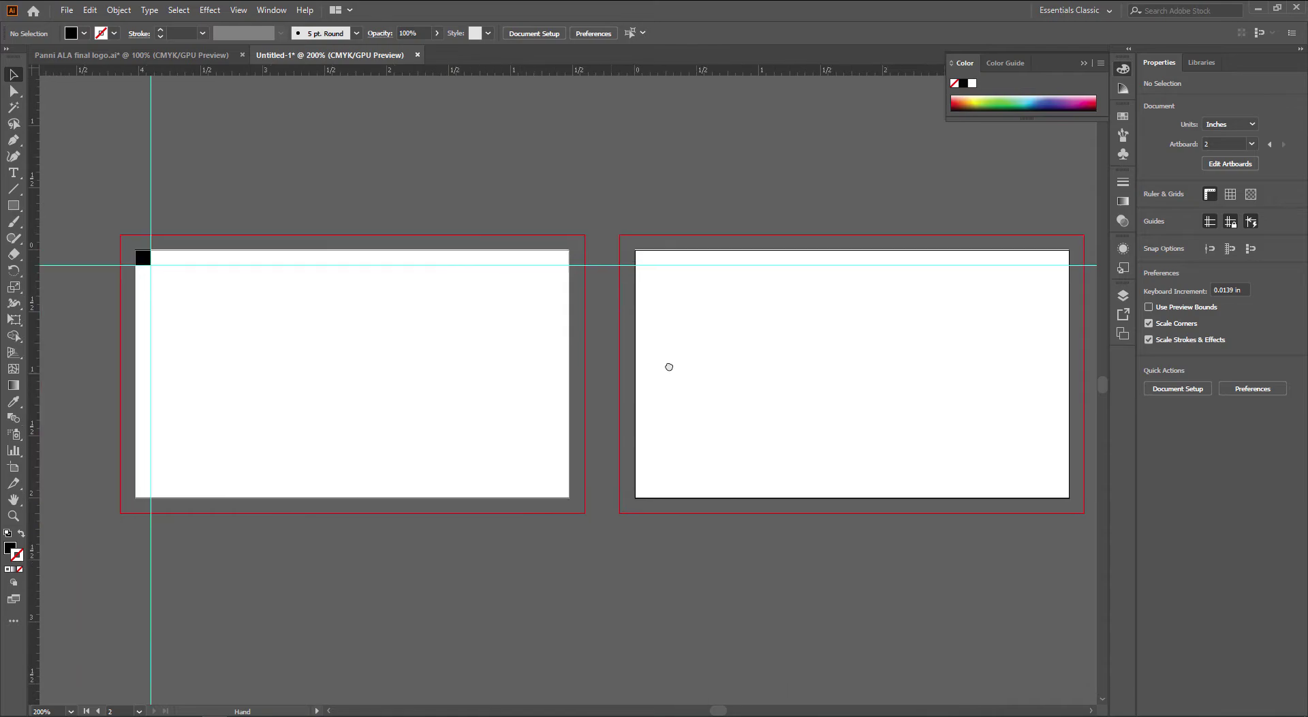
scroll(668, 365, "left", 3)
Align the square to the bottom-right corner and add guides at its left and top edges
left_click(218, 249)
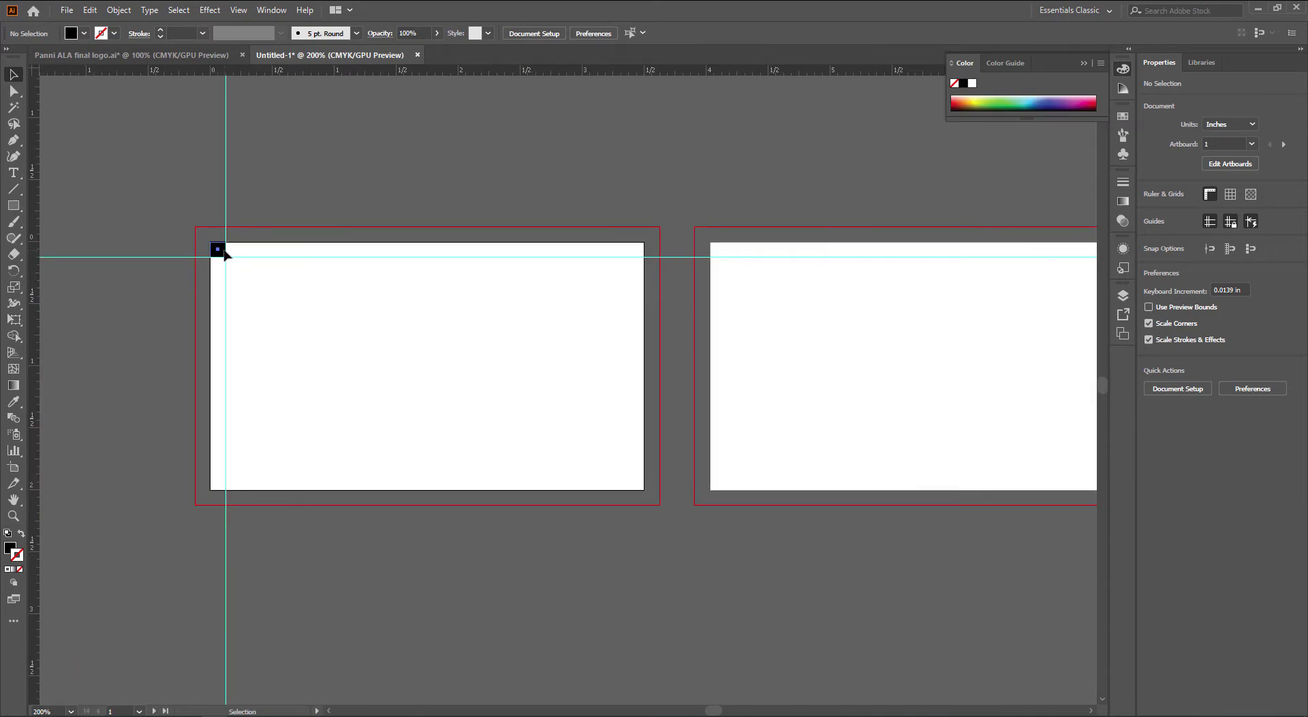
left_click(601, 33)
left_click(658, 33)
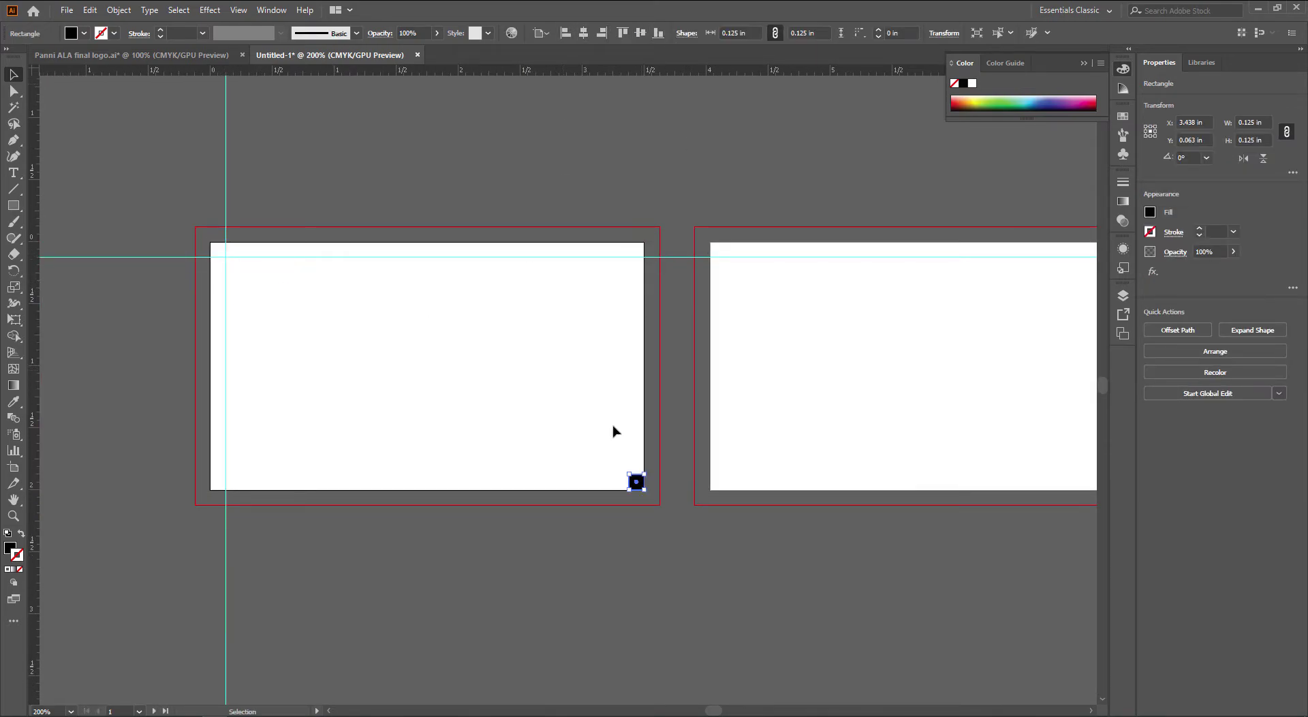
scroll(644, 483, "up", 3)
scroll(592, 449, "right", 2)
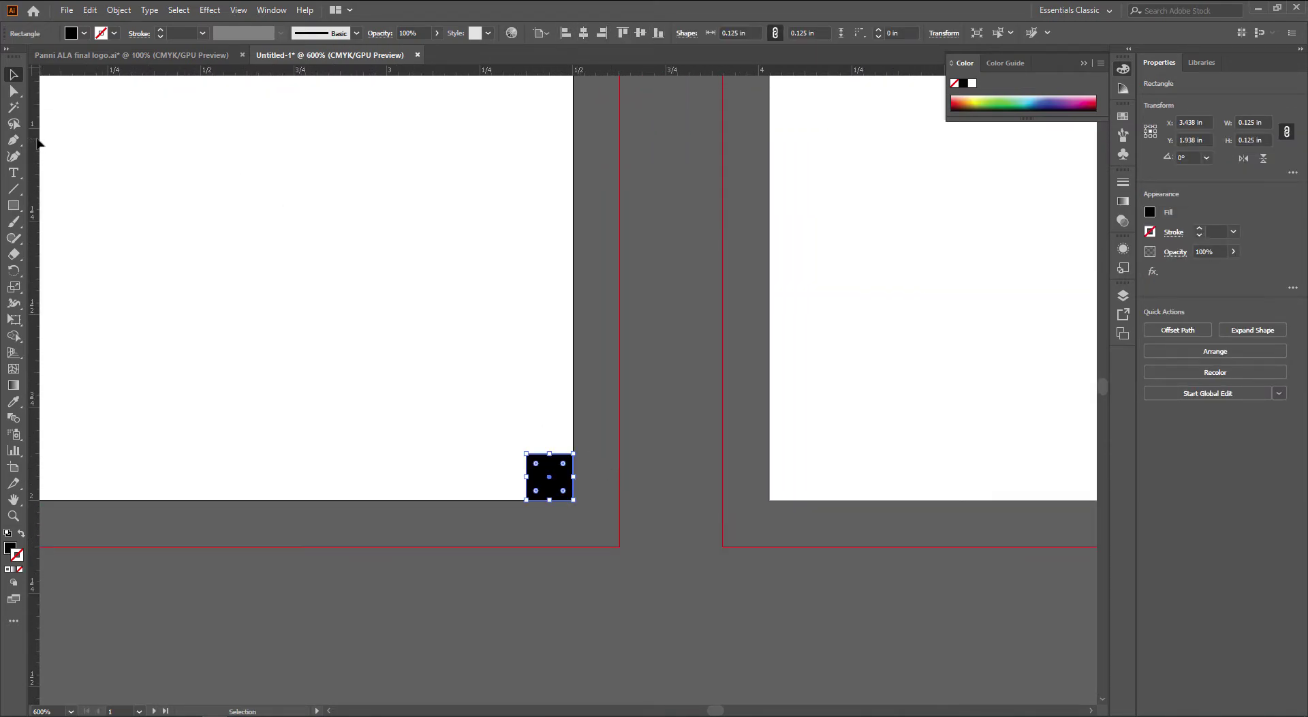
left_click_drag(35, 141, 526, 451)
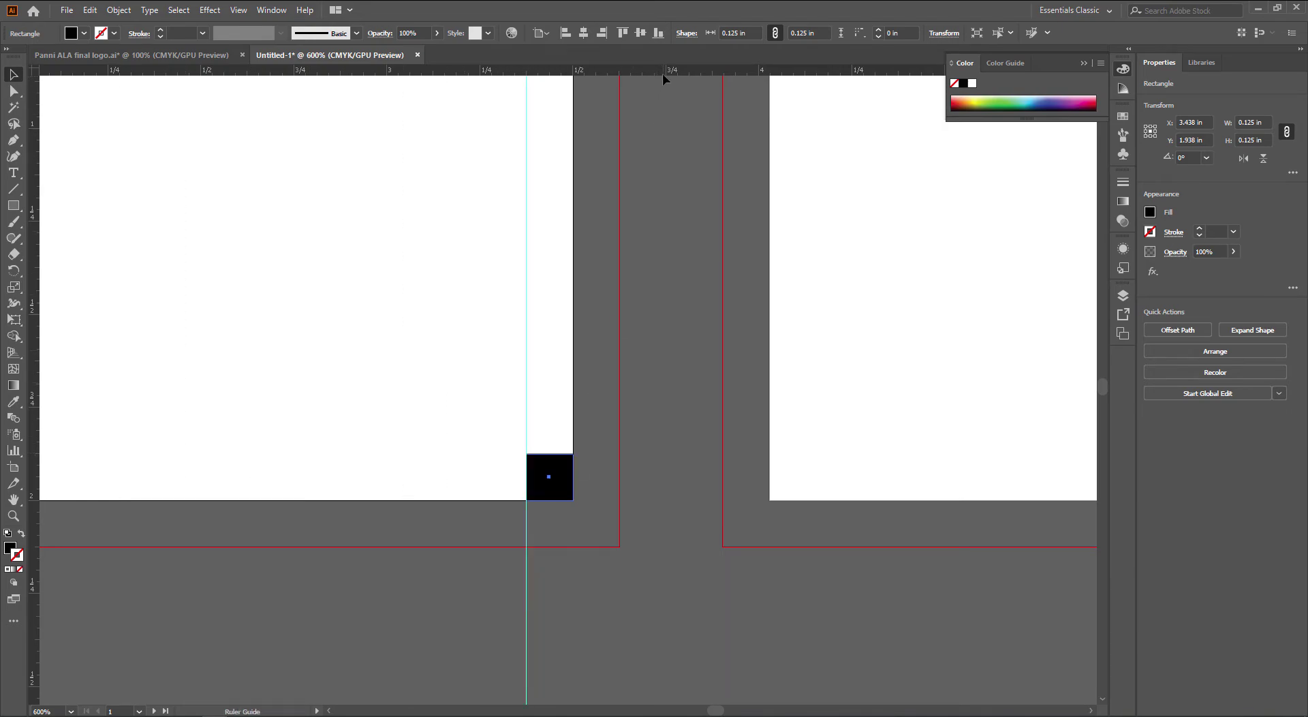
left_click_drag(662, 72, 863, 492)
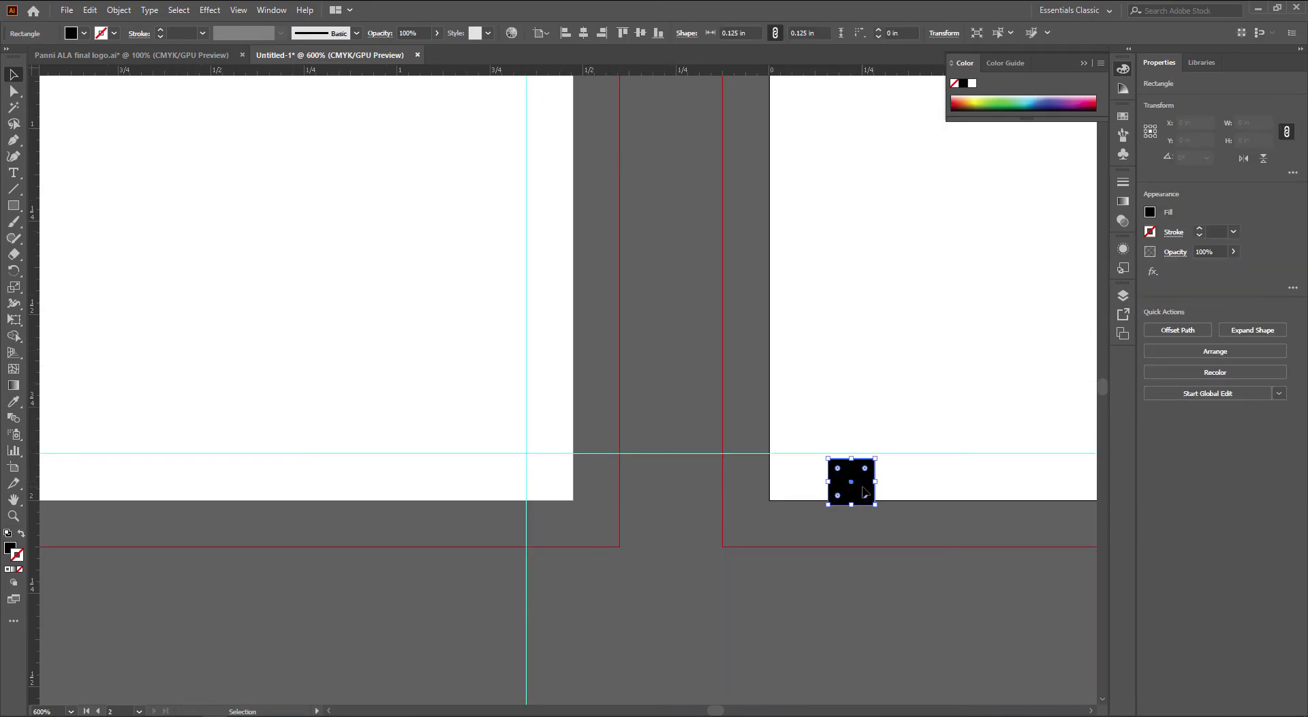
On the second card, align the square to its left and right edges and add matching vertical guides
left_click(565, 33)
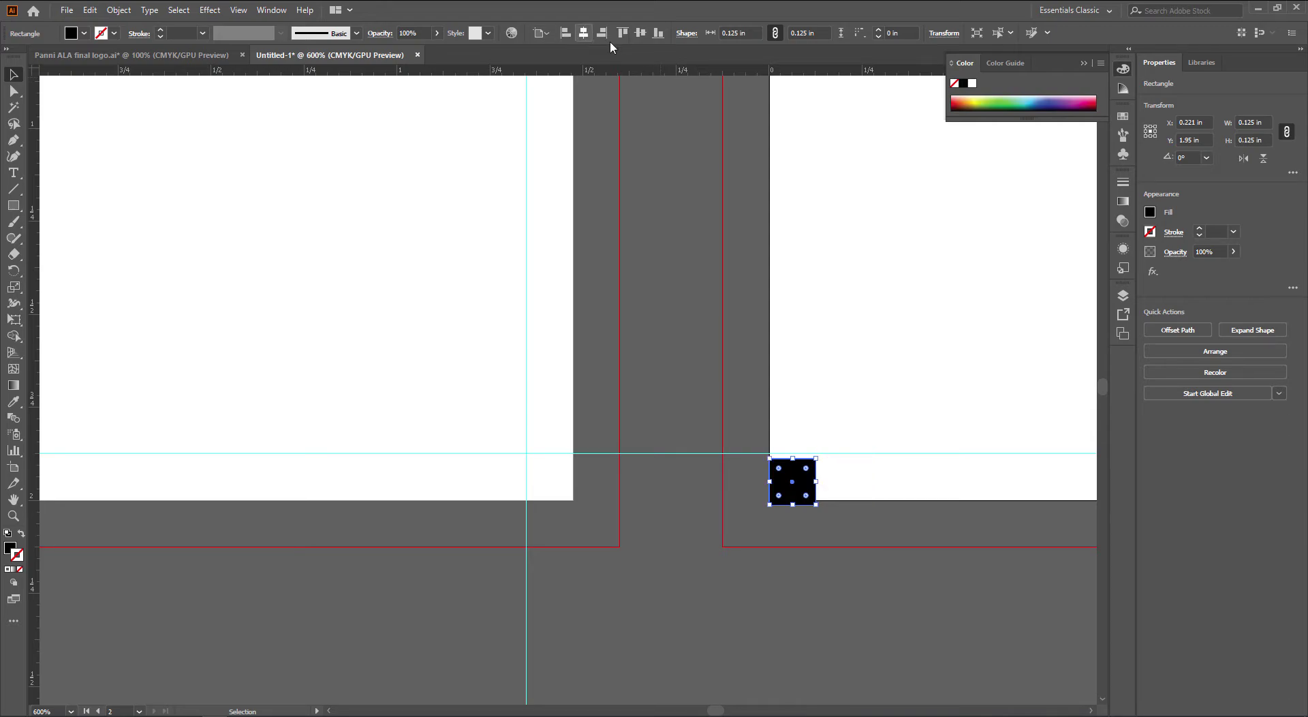
left_click(658, 34)
left_click_drag(34, 543, 815, 501)
left_click(869, 480)
left_click_drag(898, 481, 314, 445)
left_click(221, 447)
scroll(259, 451, "down", 1)
scroll(521, 458, "up", 1)
scroll(521, 459, "right", 2)
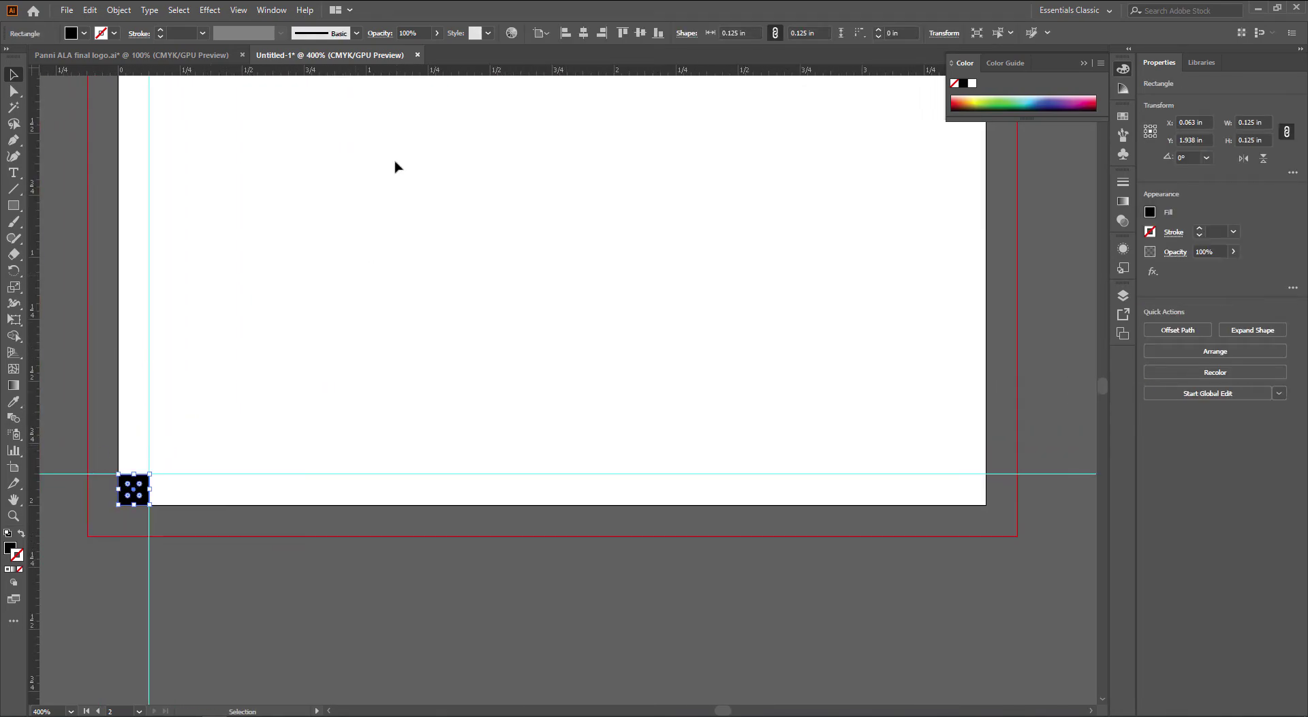
left_click(602, 33)
left_click_drag(43, 387, 954, 477)
Delete the 0.125 in helper square
left_click(970, 489)
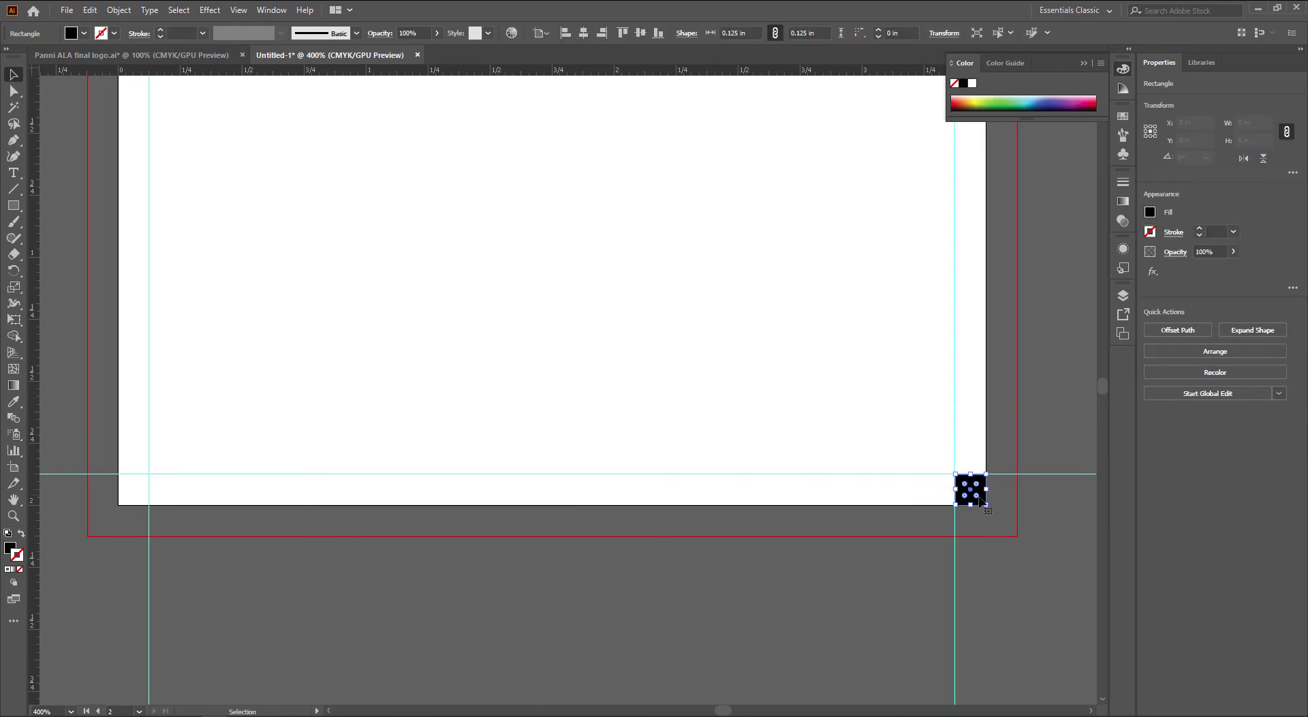
key("Delete")
key("alt+space")
scroll(815, 427, "down", 1)
left_click_drag(809, 437, 837, 471)
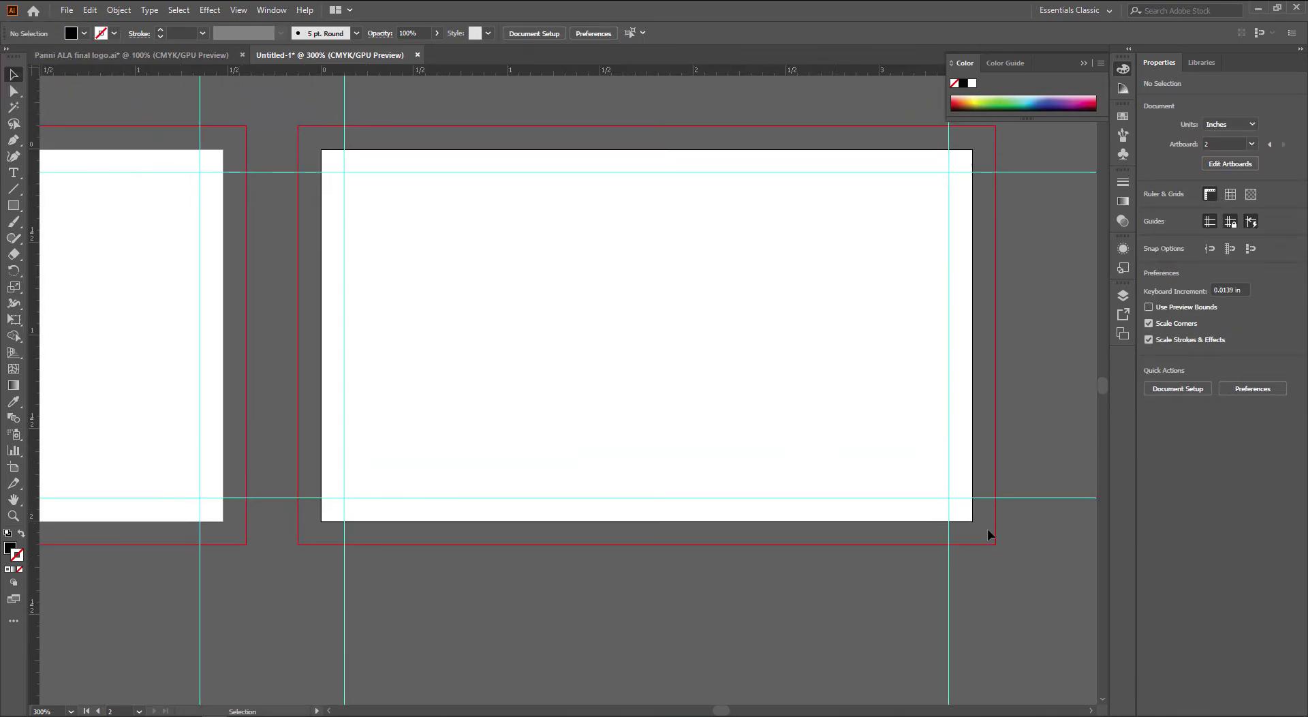
Bring both business cards into view with the first card centred
left_click_drag(461, 511, 1014, 499)
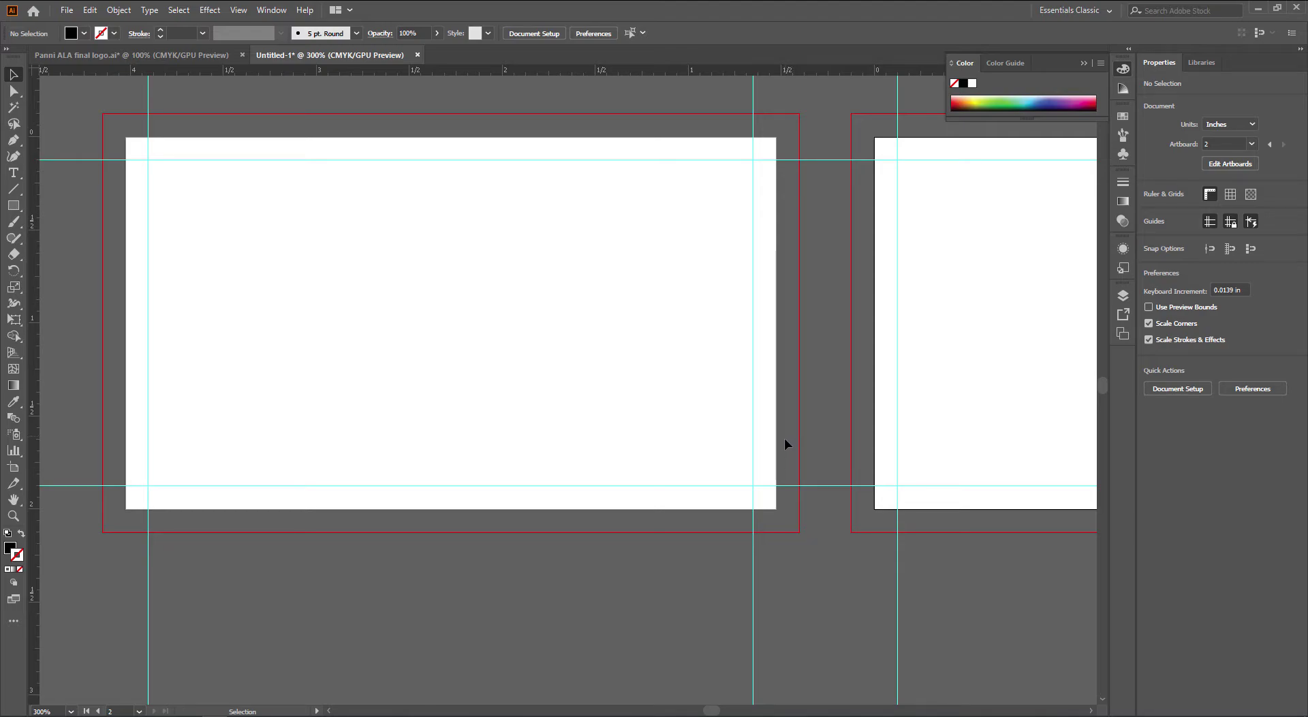
left_click_drag(636, 397, 702, 426)
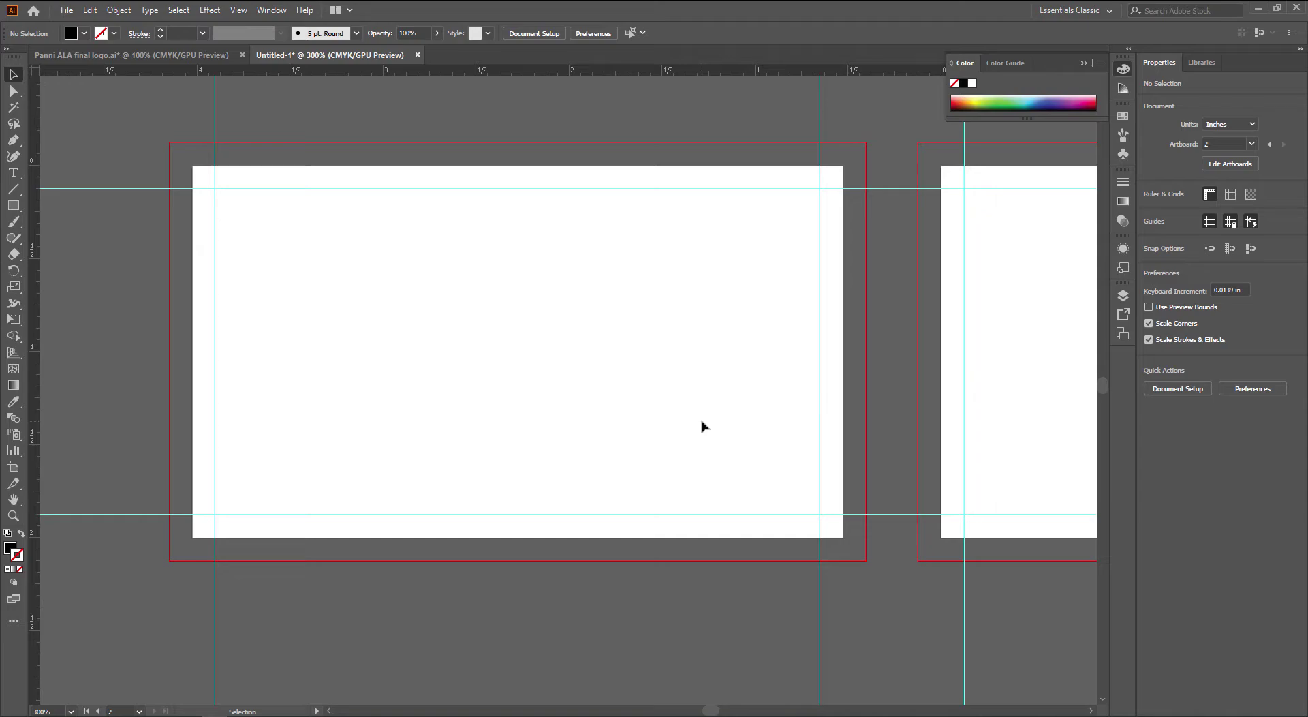
left_click_drag(423, 342, 420, 350)
key("t")
key("v")
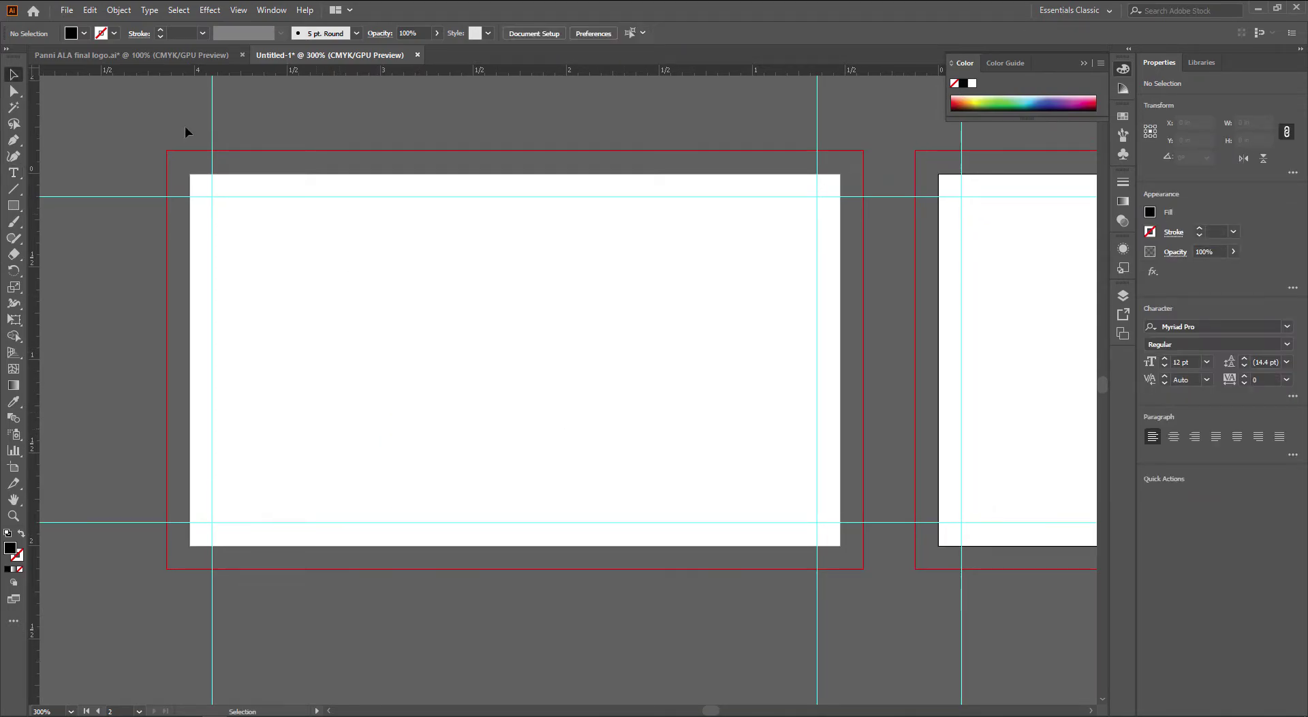
Select the BENZ Car Detailing logo group in the Panni ALA final logo.ai file
left_click(132, 55)
left_click(204, 374)
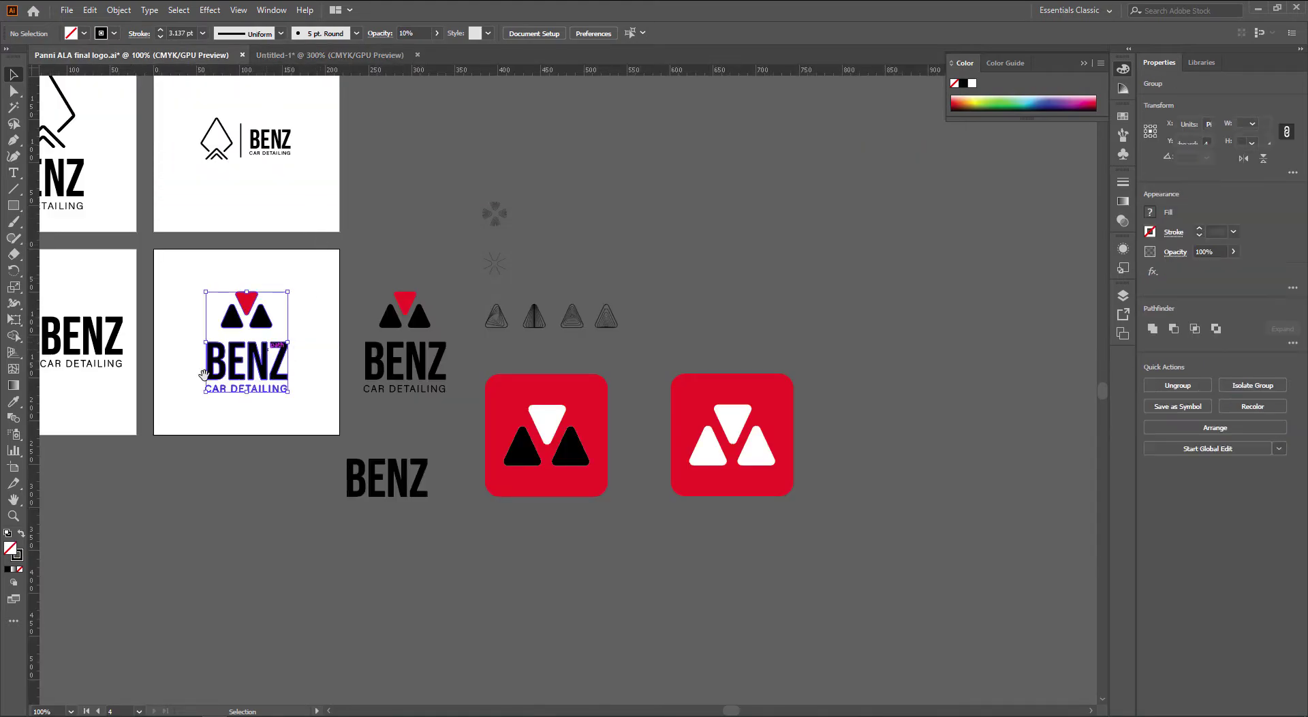
left_click_drag(204, 373, 373, 383)
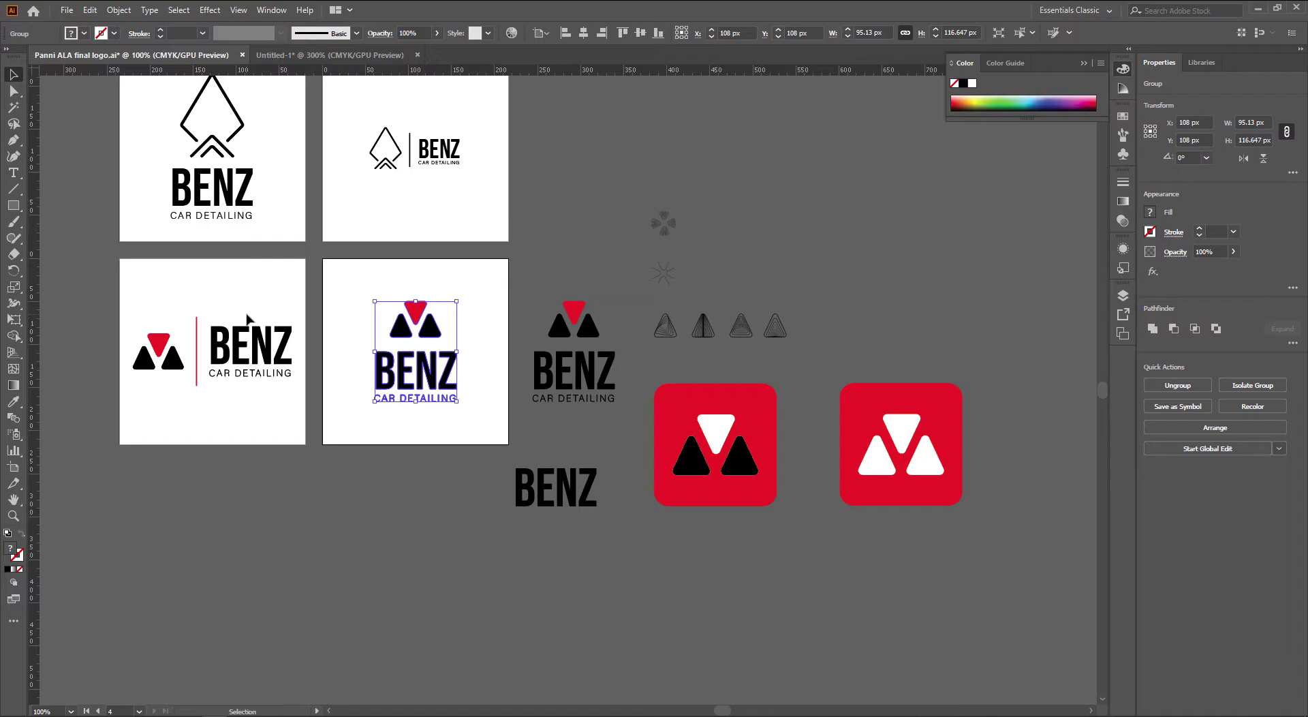
key("ctrl+Tab")
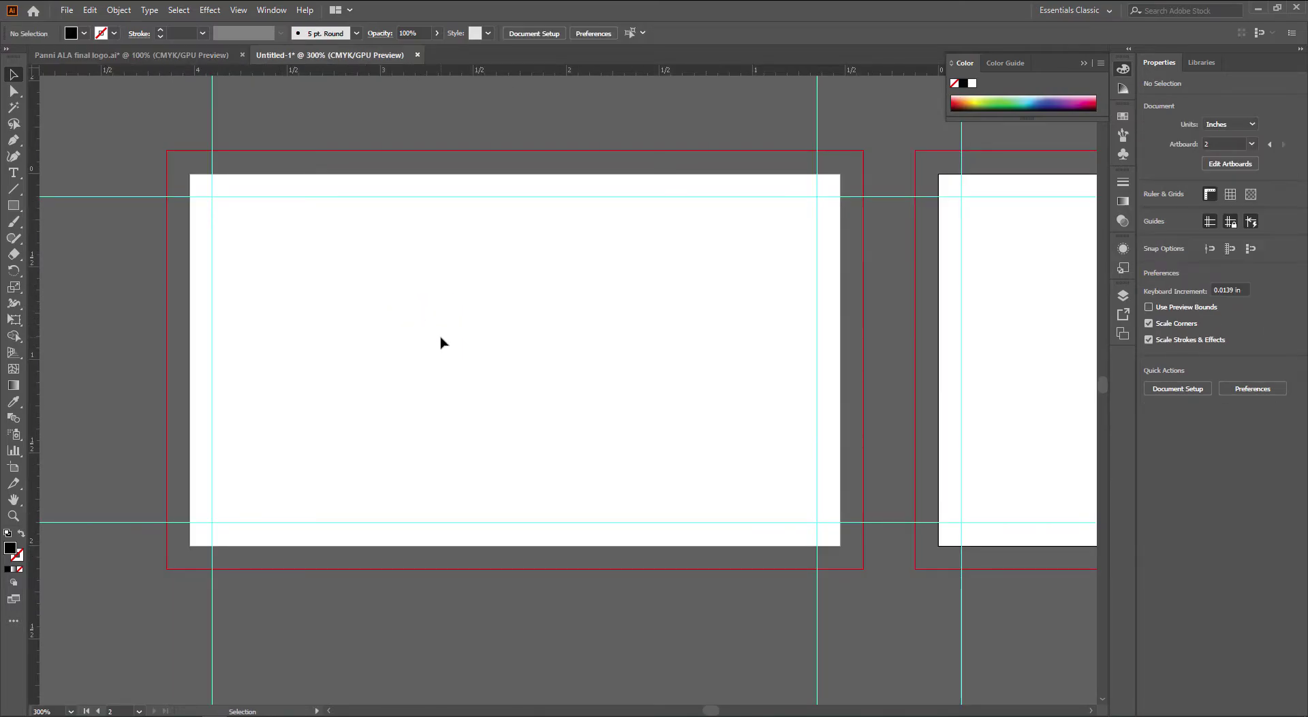
key("ctrl+Tab")
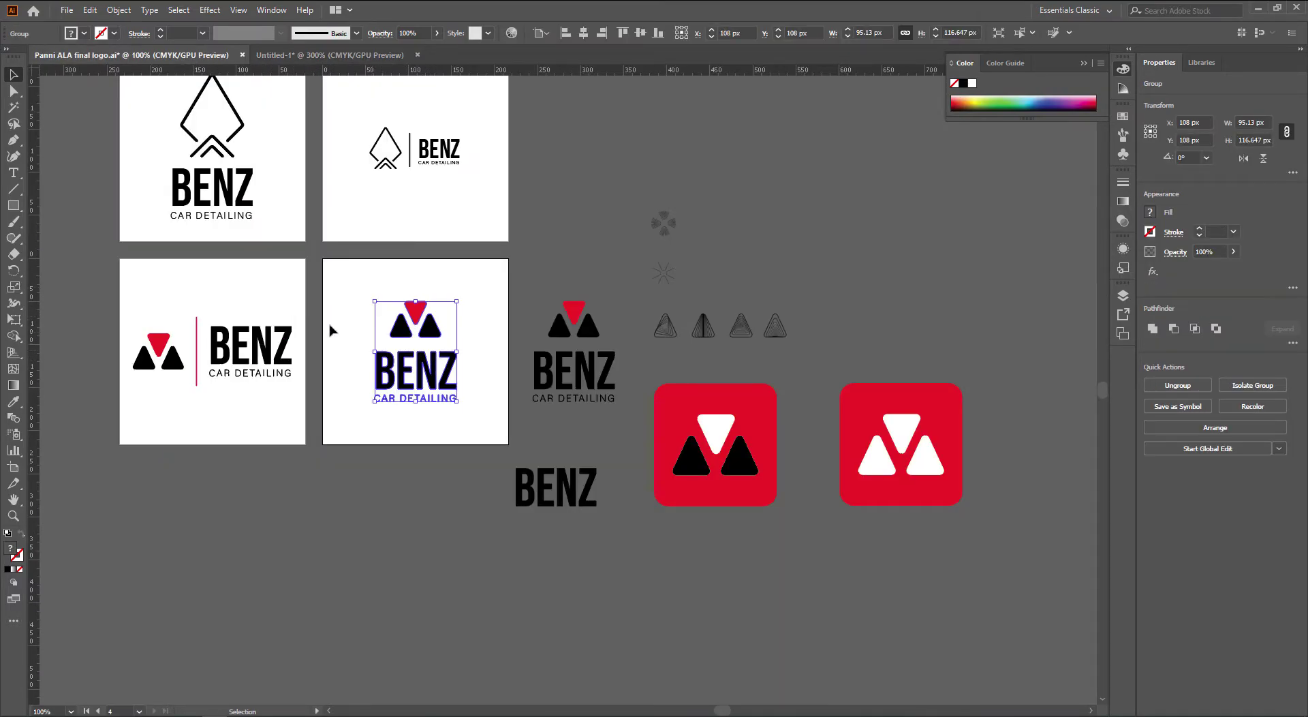
Copy the logo and paste it onto the Untitled-1 business card
key("a")
key("ctrl+Tab")
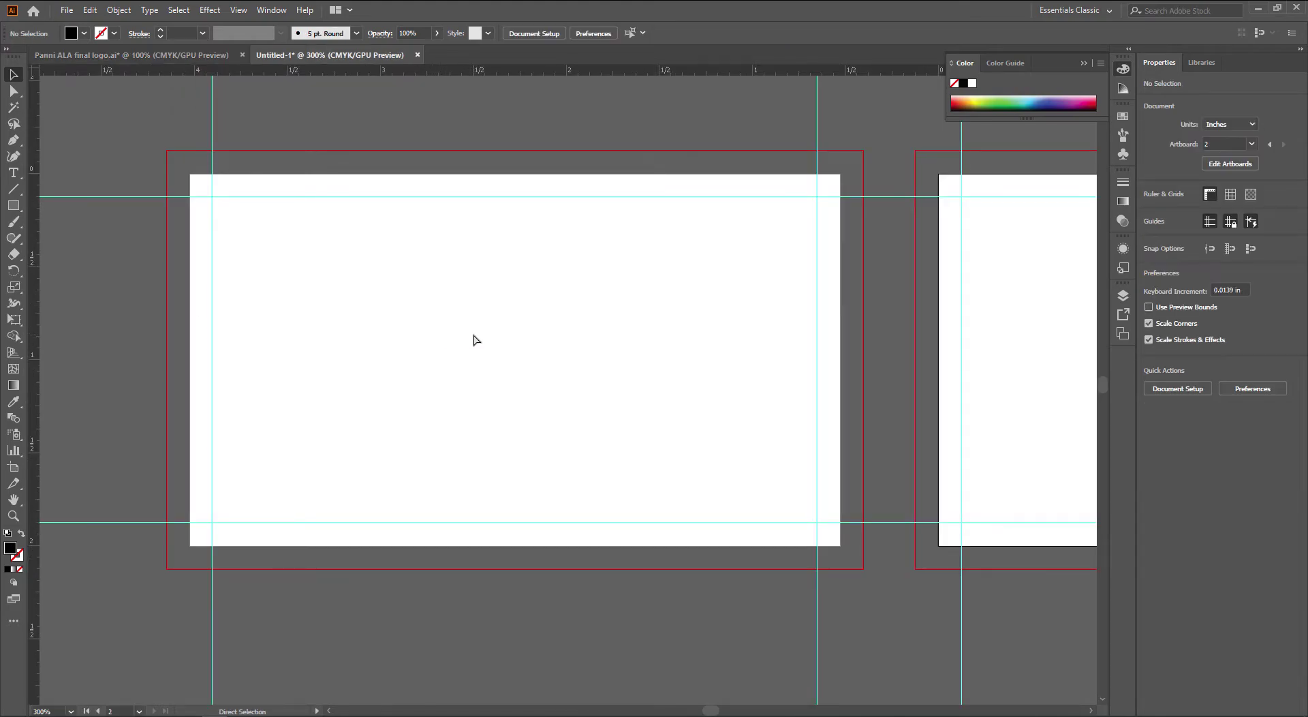
key("ctrl+v")
key("v")
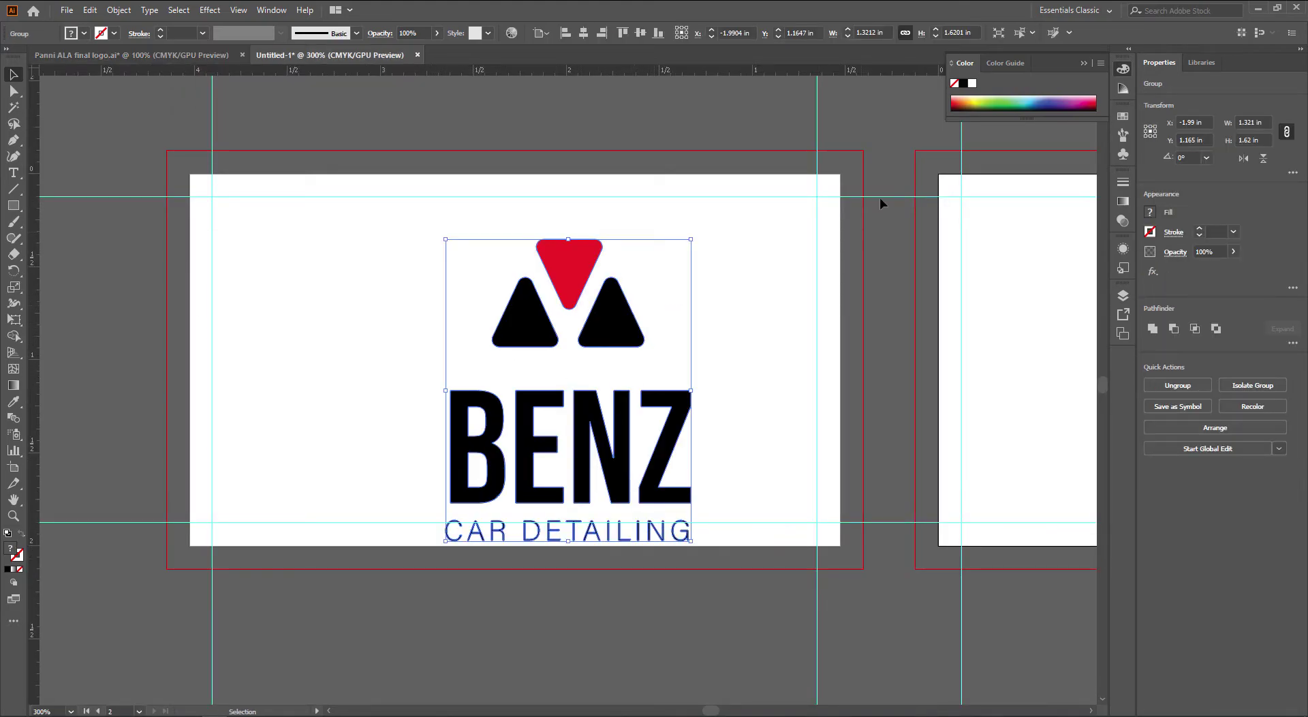
Halve the logo's width and move it toward the card's top-left corner
left_click(875, 32)
type("*")
key("BackSpace")
type("/2")
key("Return")
left_click(768, 315)
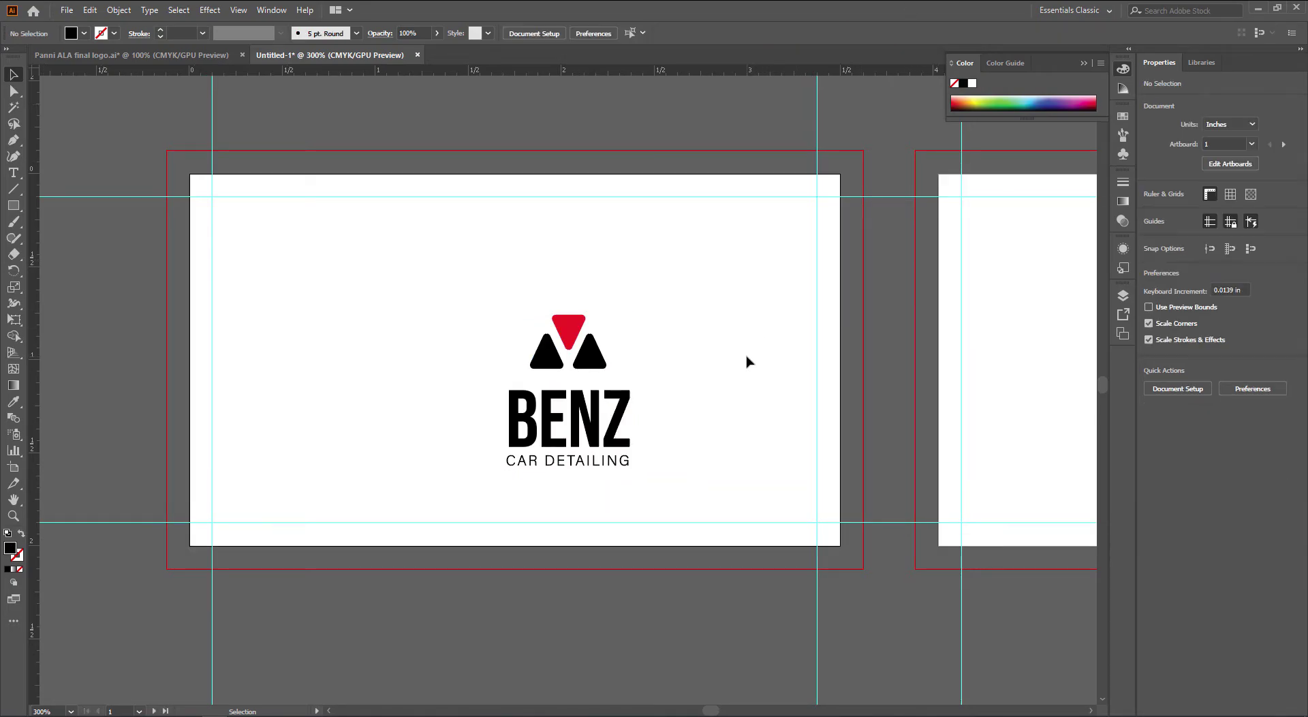
left_click_drag(577, 356, 314, 259)
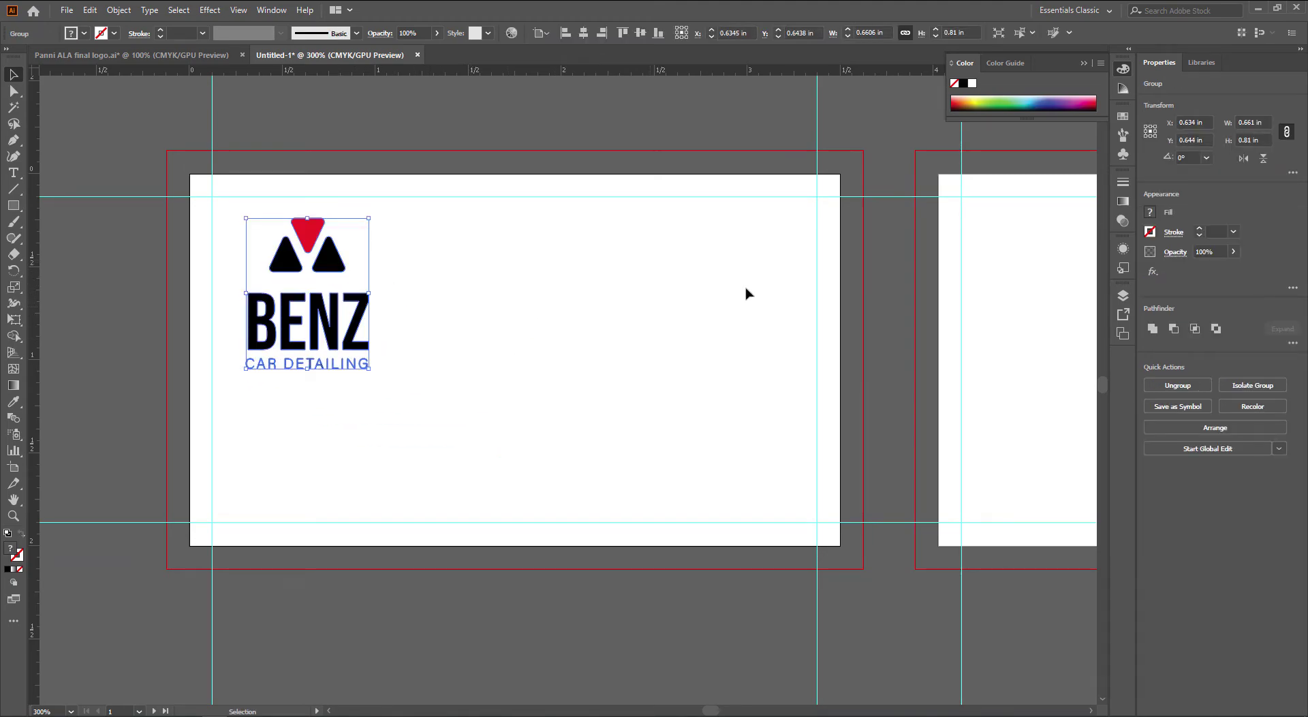
Try dividing the logo width by 1.5, undo it, and divide by 1.3 instead
left_click(876, 31)
type("*")
key("BackSpace")
type("*")
key("BackSpace")
type("/1.5")
key("Return")
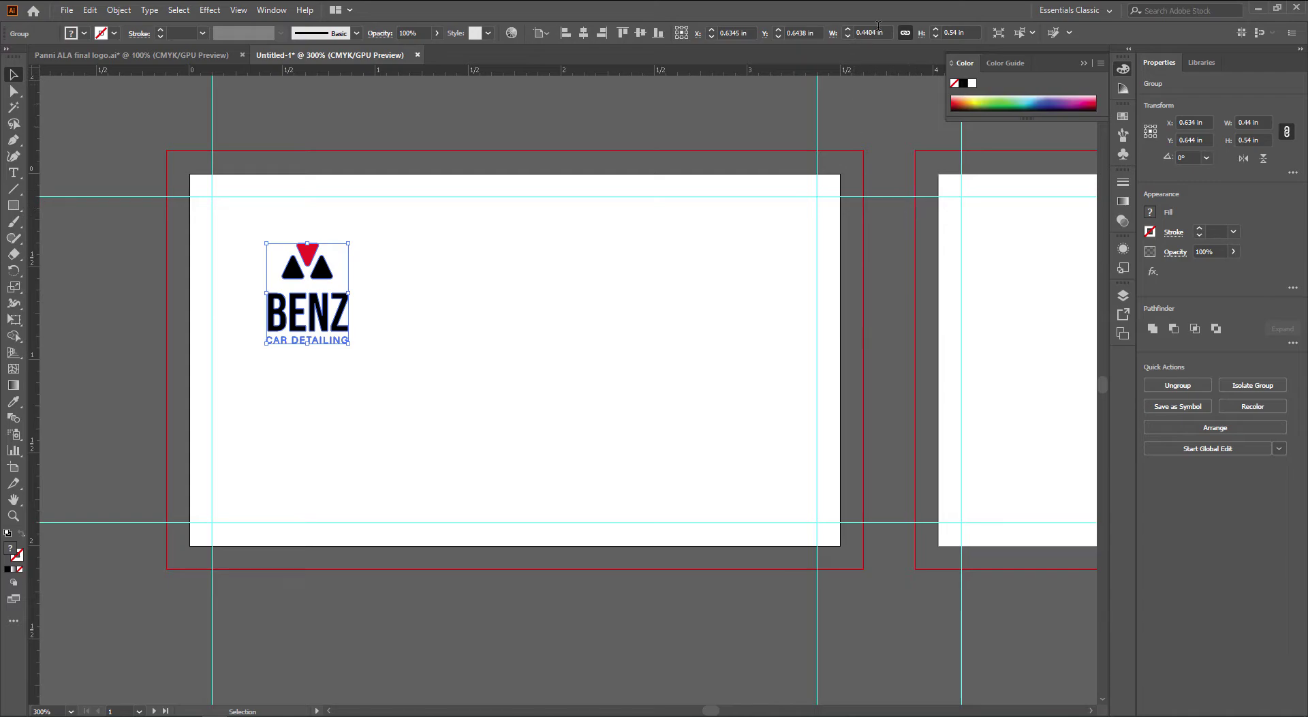
key("ctrl+z")
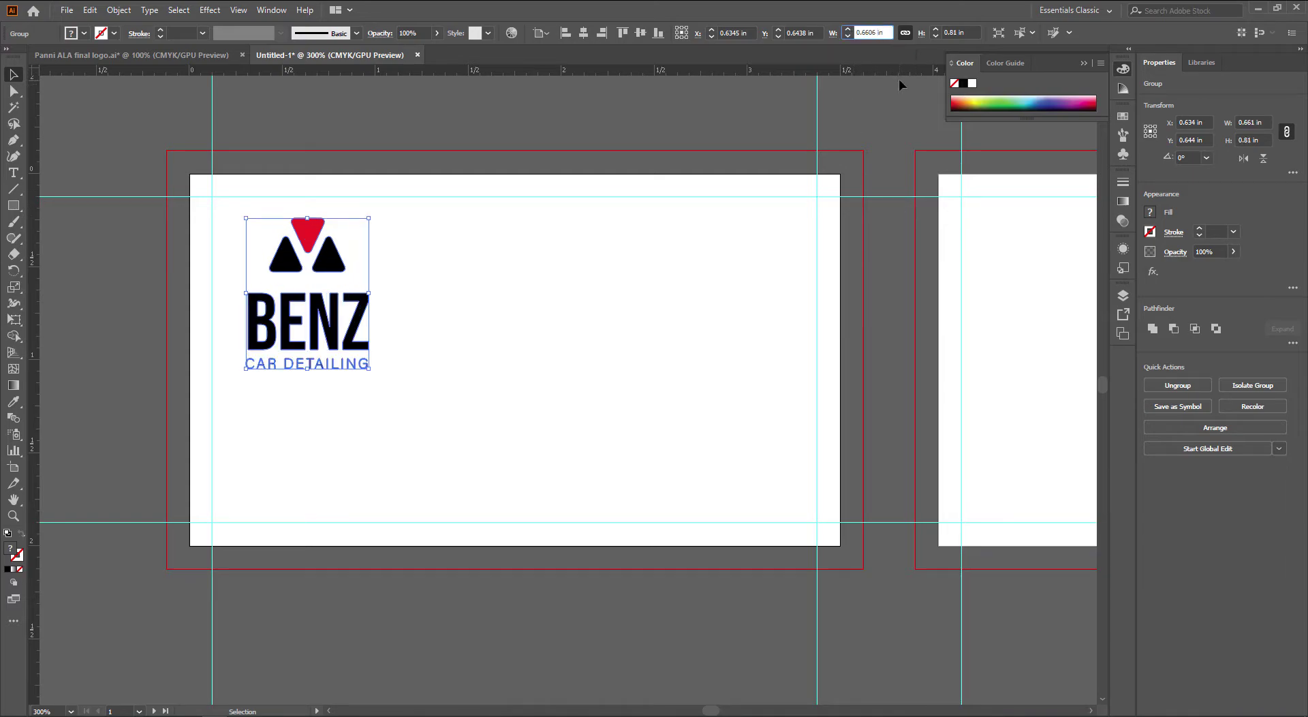
type("/1.3")
key("Return")
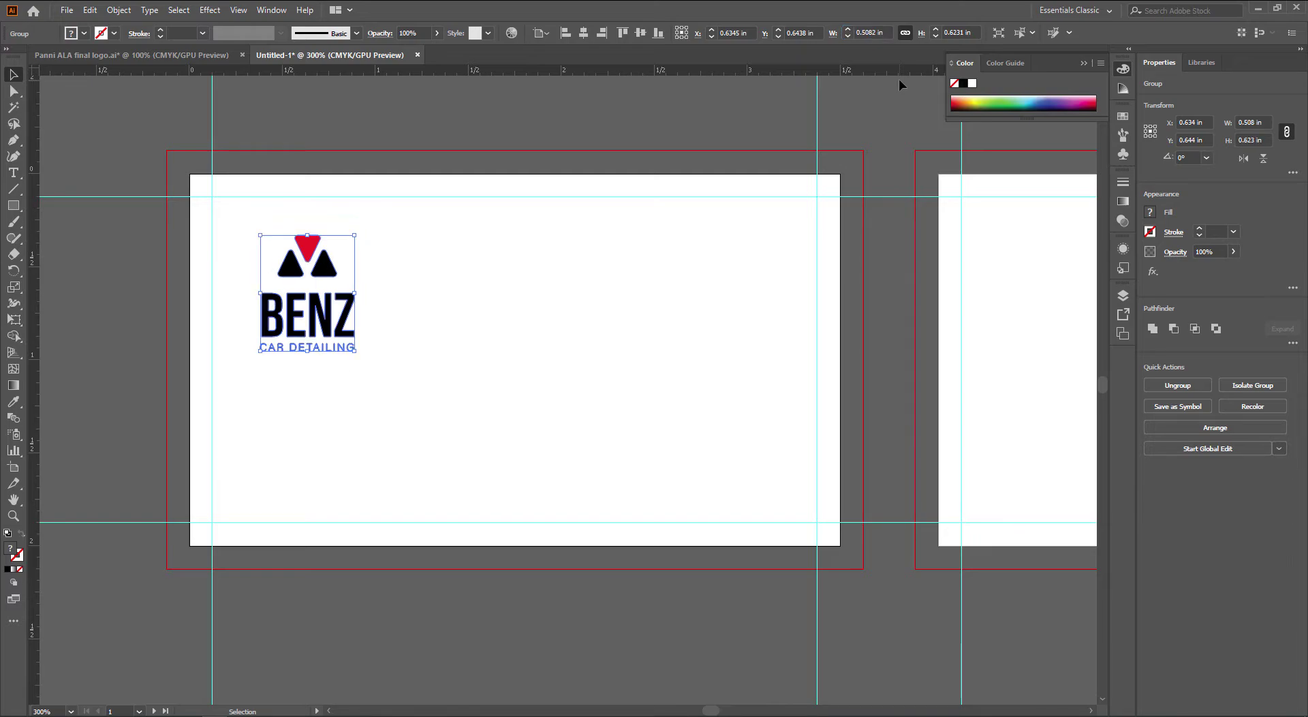
Check the resized logo's position in the card's top-left safe area
left_click(412, 341)
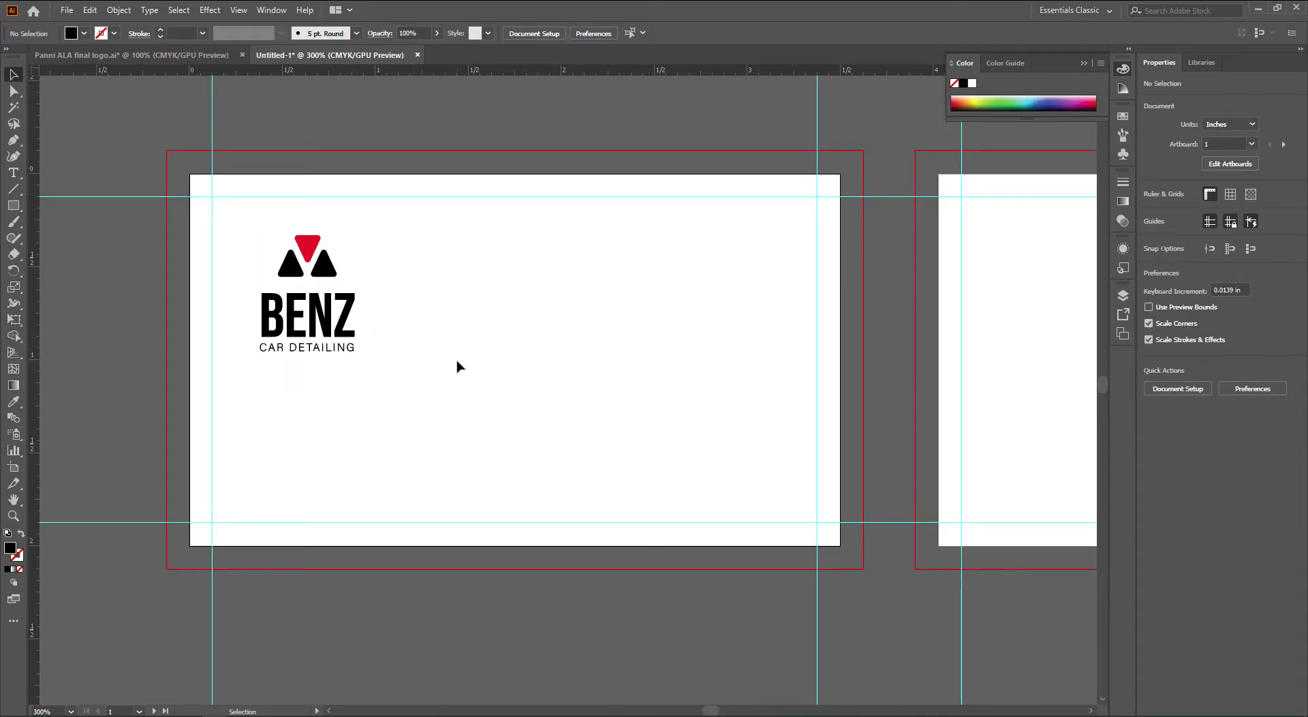
left_click_drag(474, 361, 417, 382)
left_click(271, 332)
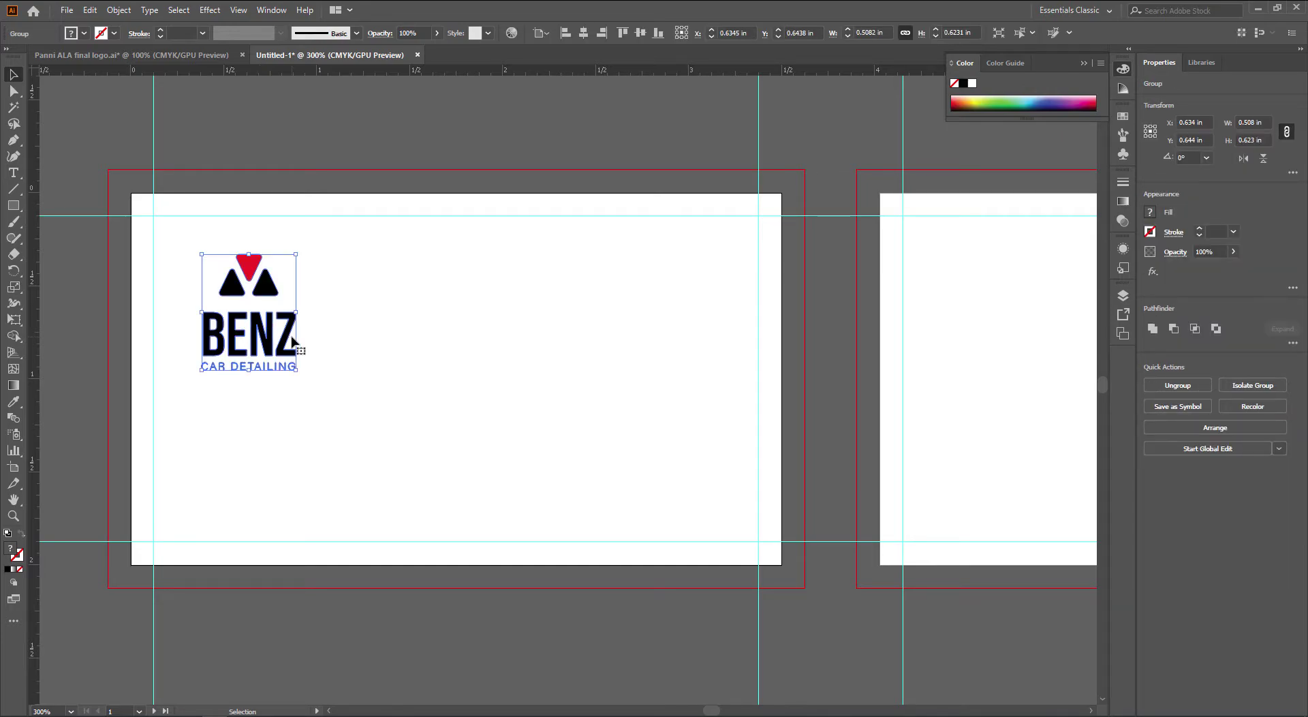
left_click(365, 371)
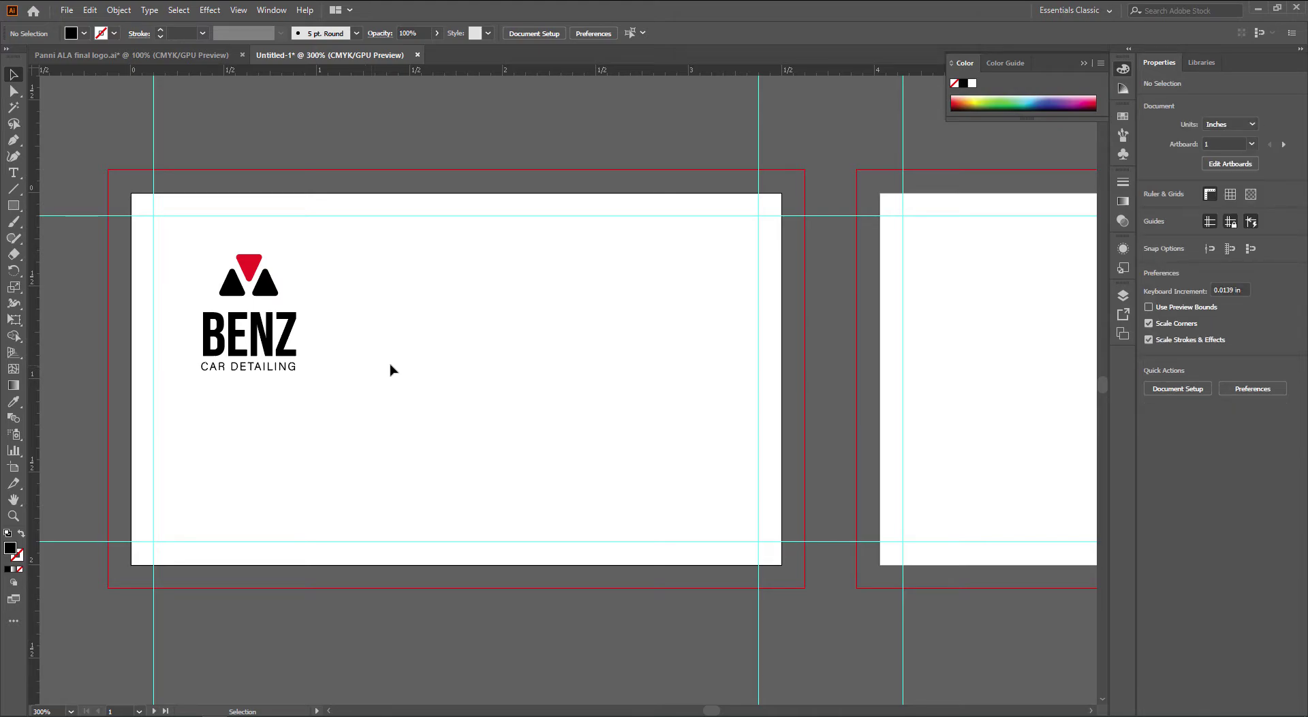
Add the person's name as a text line near the top of the card and fix its misspelled ending
key("t")
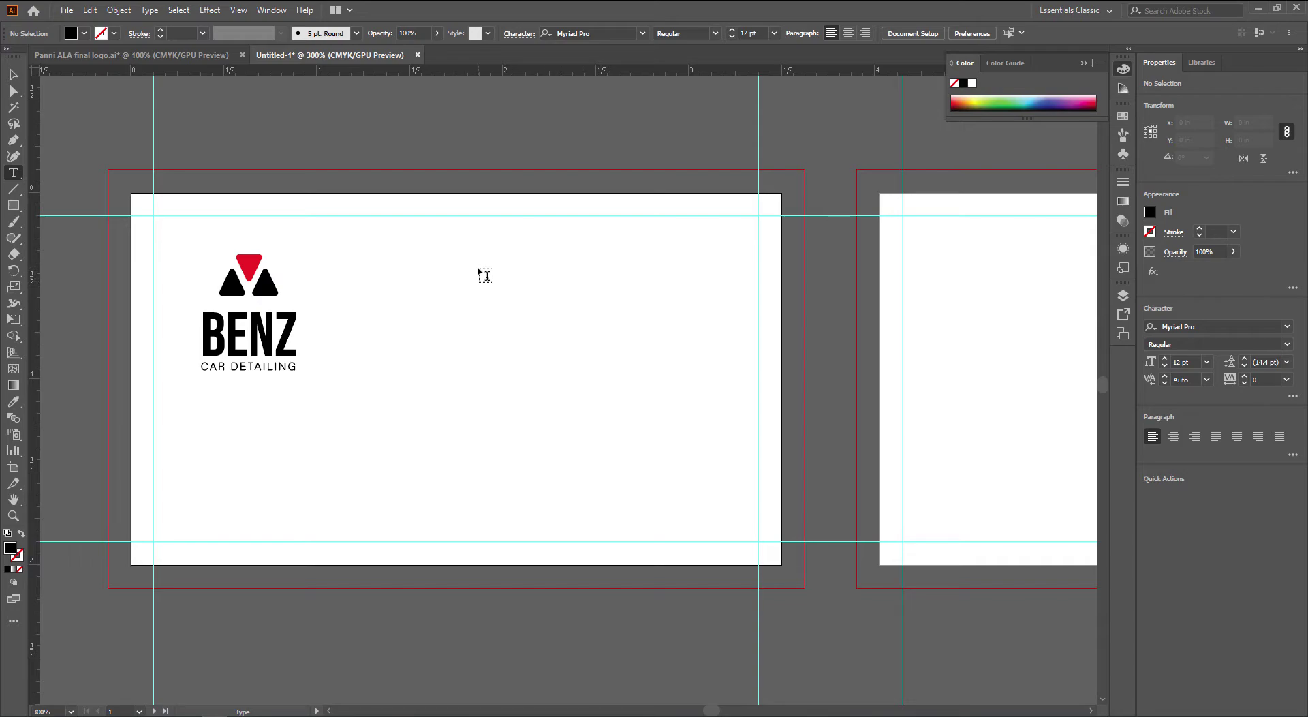
left_click(447, 282)
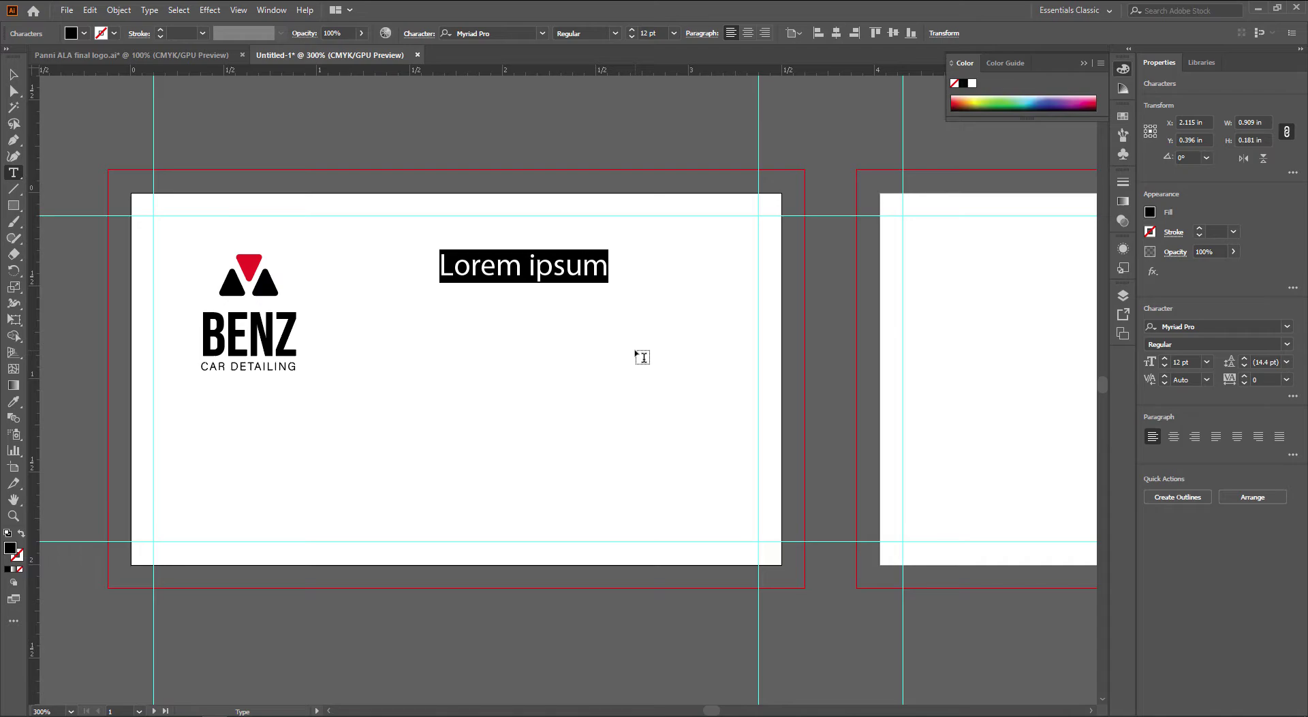
type("PANNI PA G")
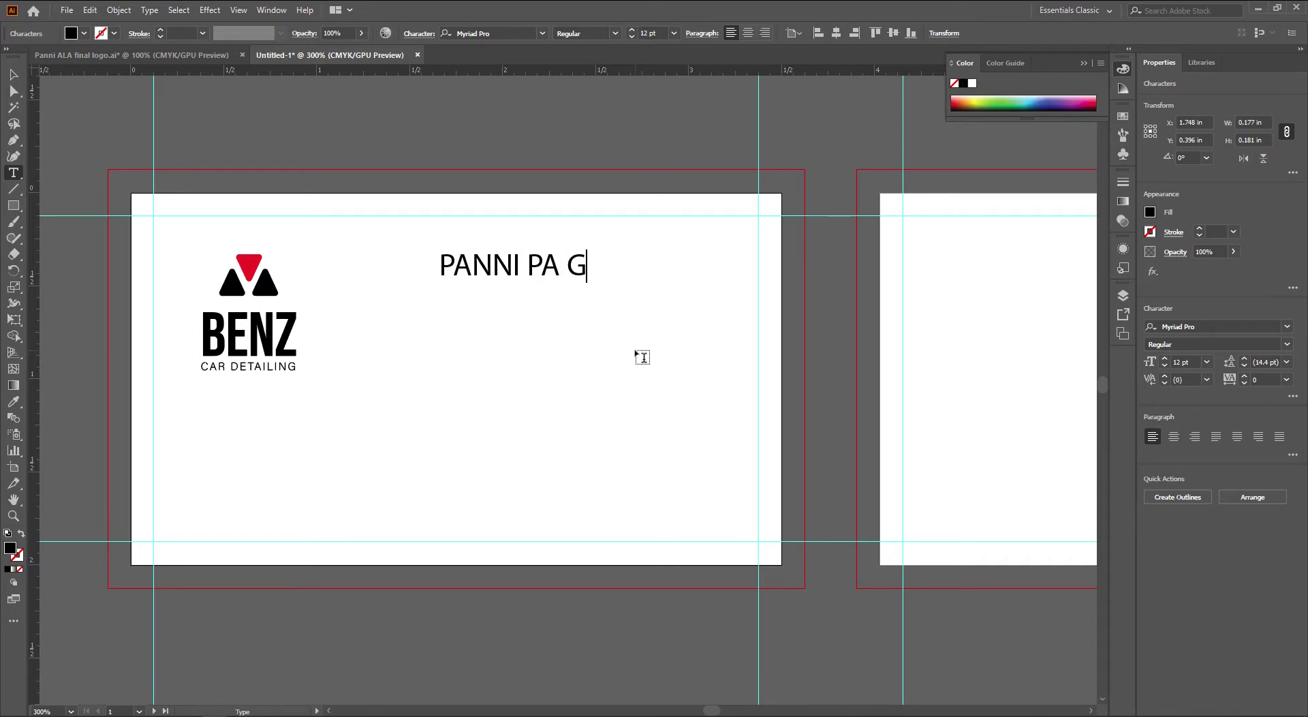
key("Escape")
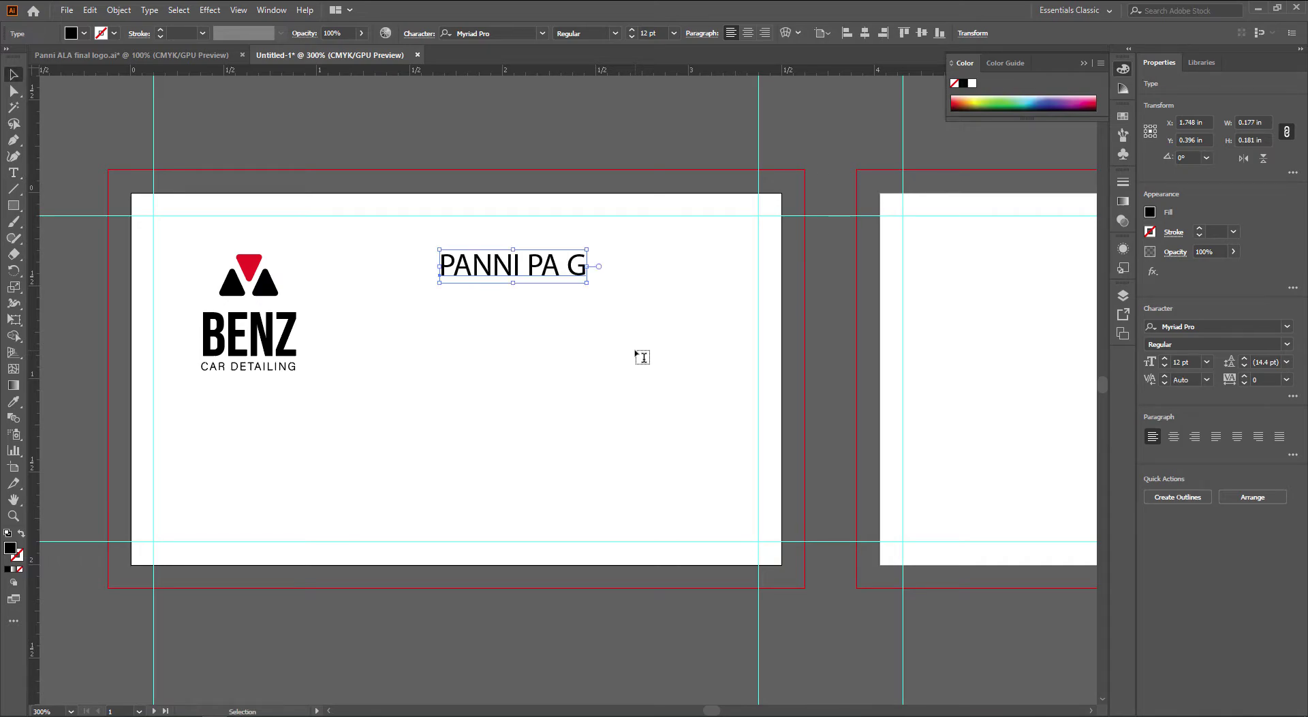
left_click_drag(642, 359, 590, 371)
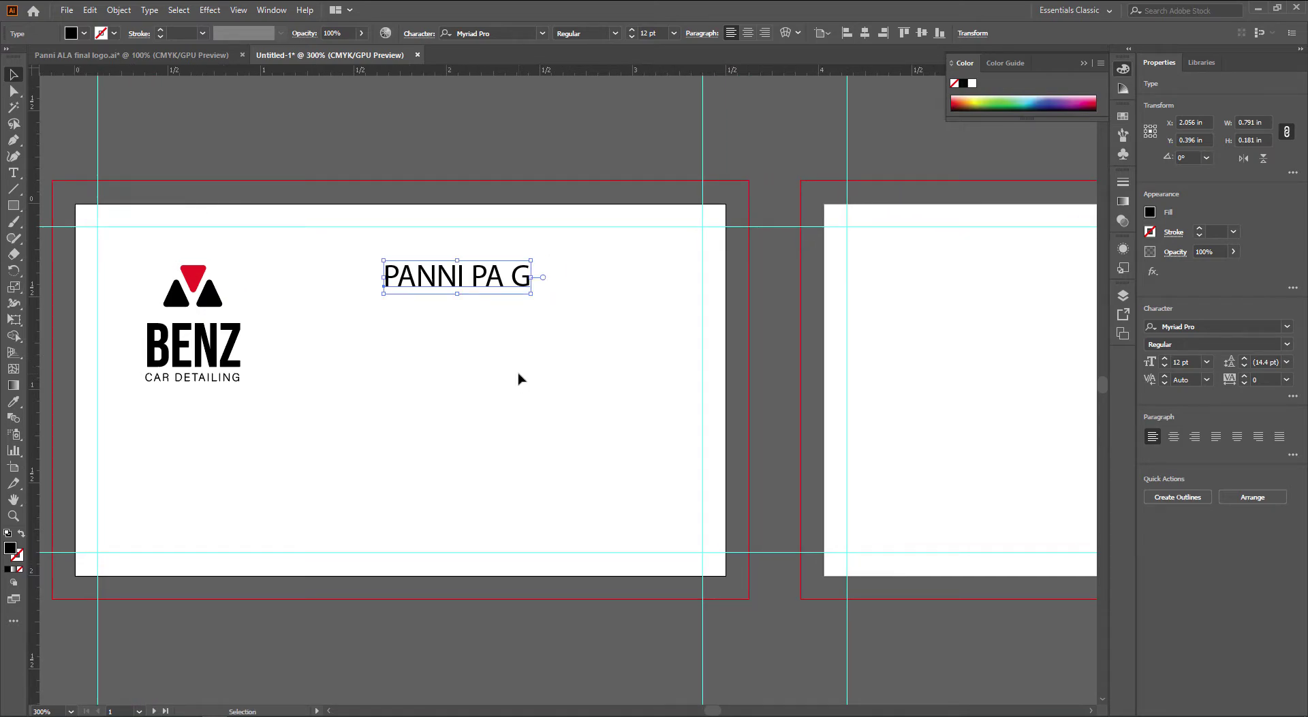
key("t")
left_click_drag(472, 275, 631, 286)
type("BHAI")
key("Escape")
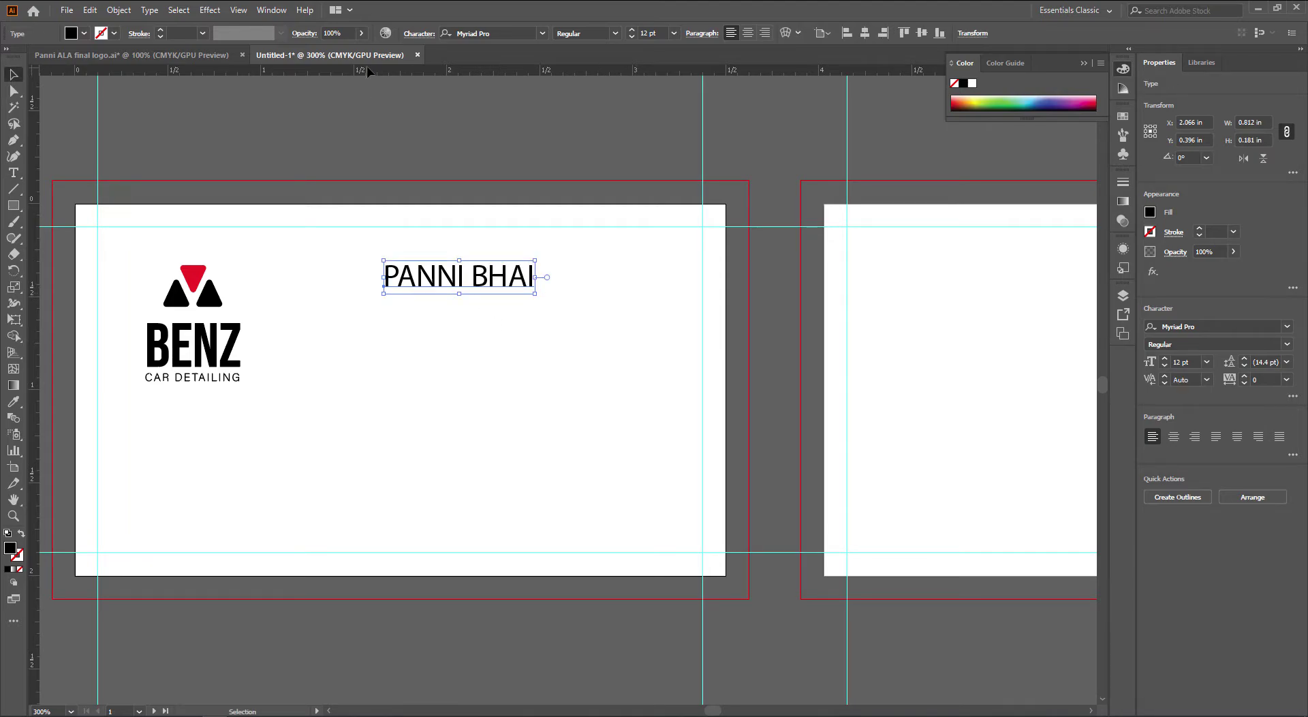
Set the name in Bebas Neue and step its size up to 15 pt
left_click(500, 30)
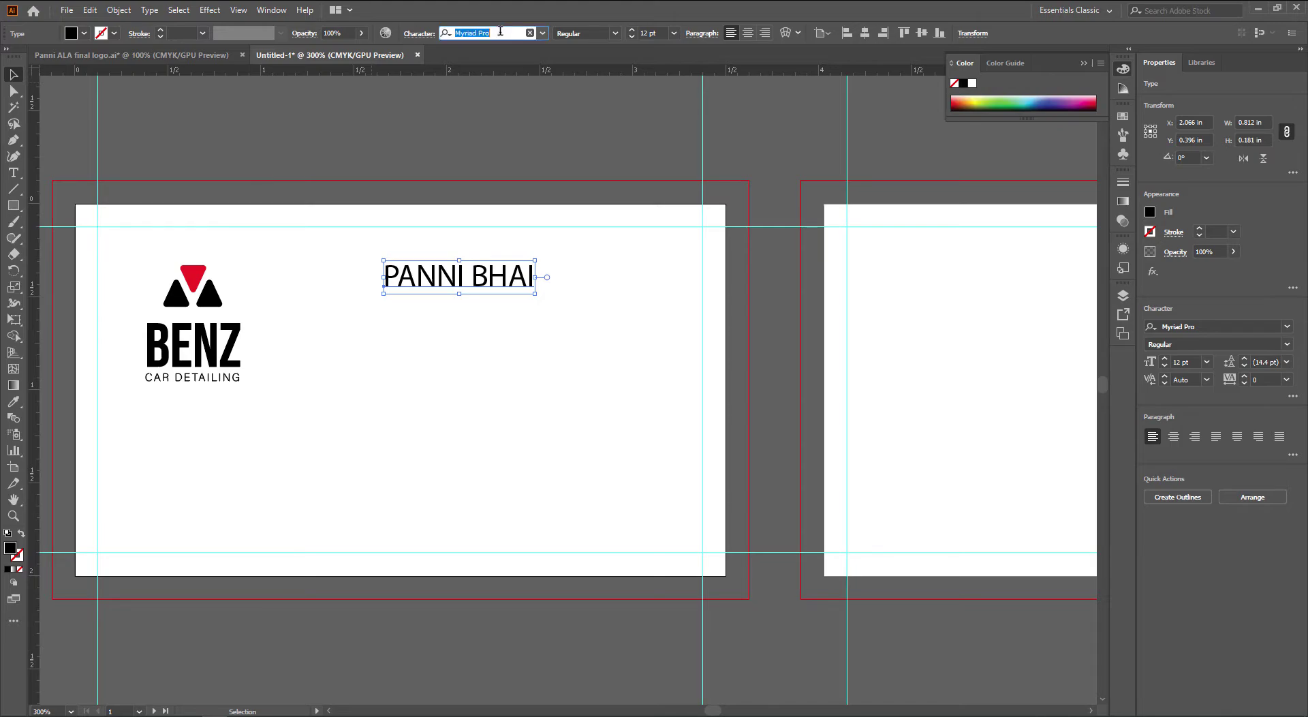
type("bebas")
left_click(509, 103)
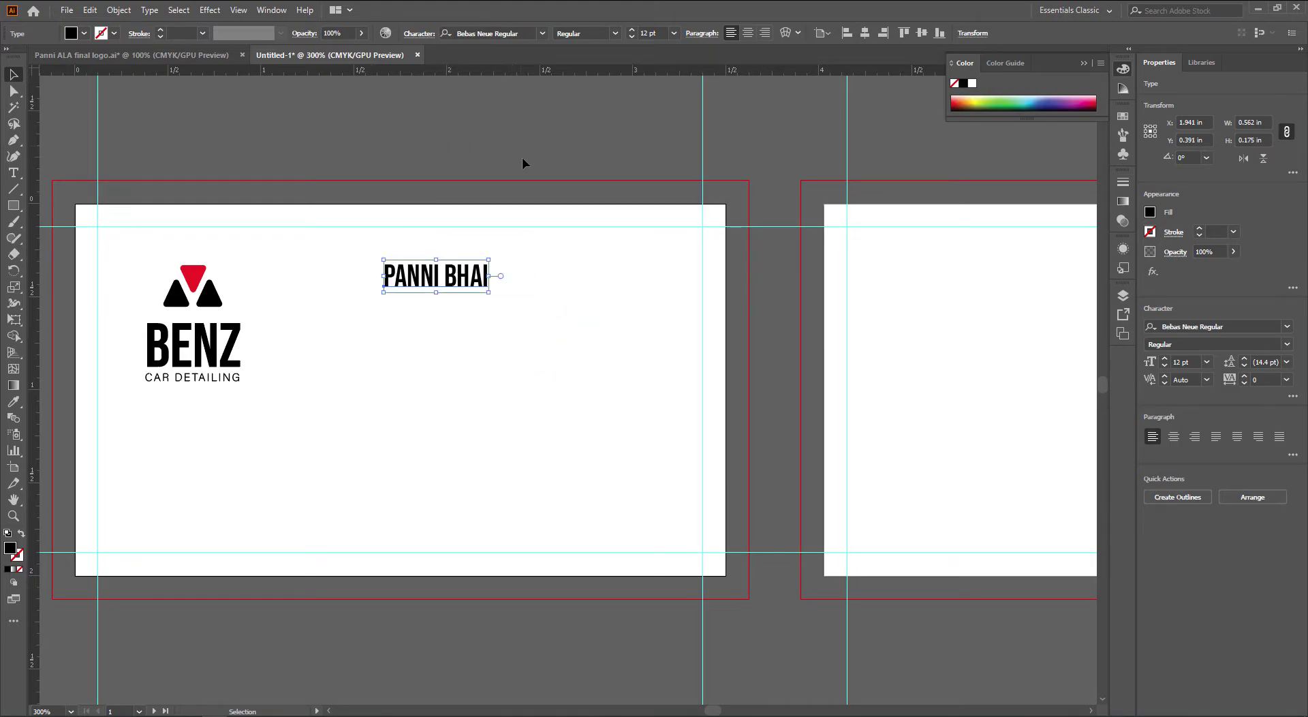
left_click(644, 32)
key("Up")
key("Up")
key("Up")
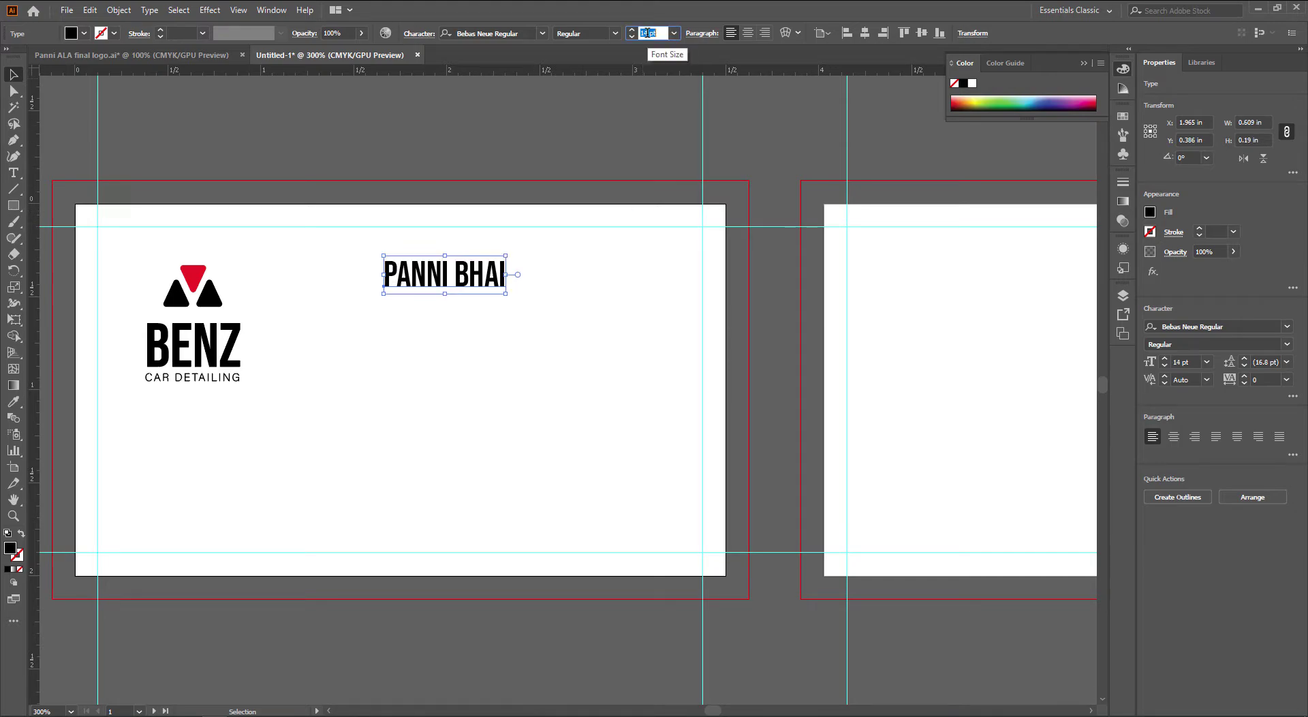
left_click(599, 140)
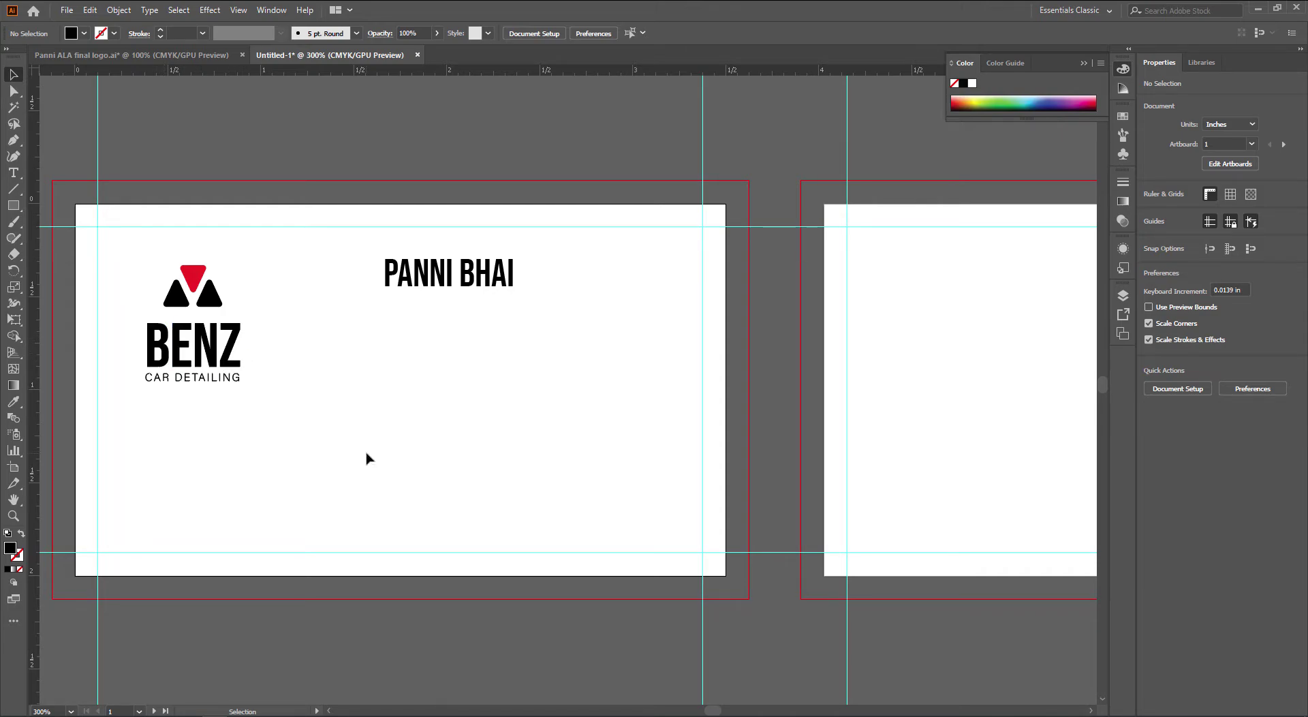
Remove the CAR DETAILING tagline from inside the BENZ logo group
left_click(233, 344)
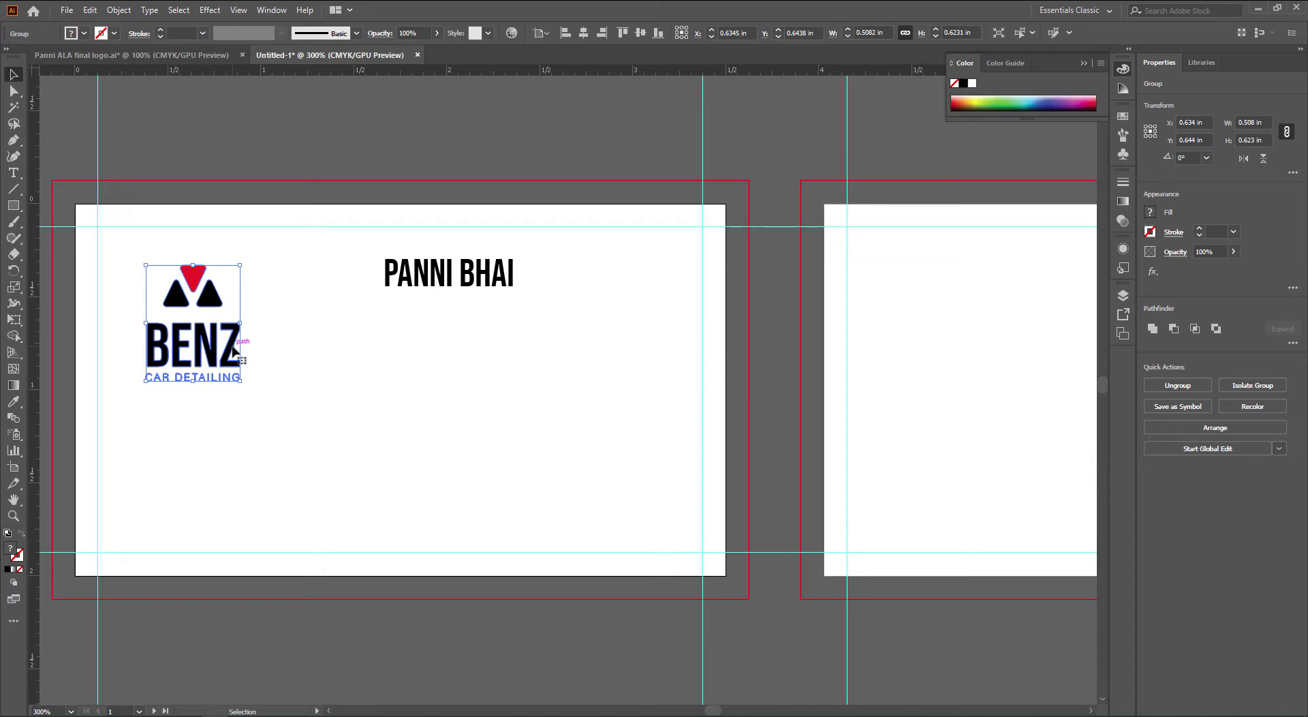
double_click(233, 344)
left_click_drag(275, 410, 169, 388)
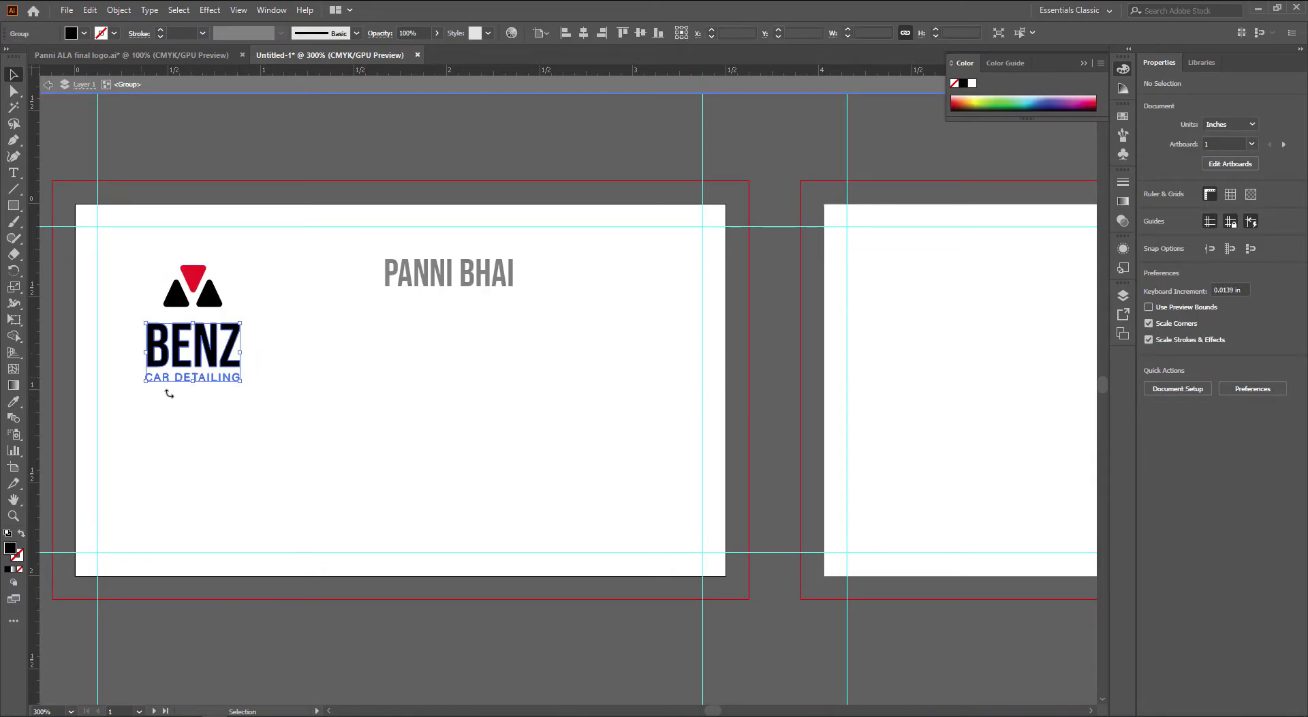
double_click(231, 378)
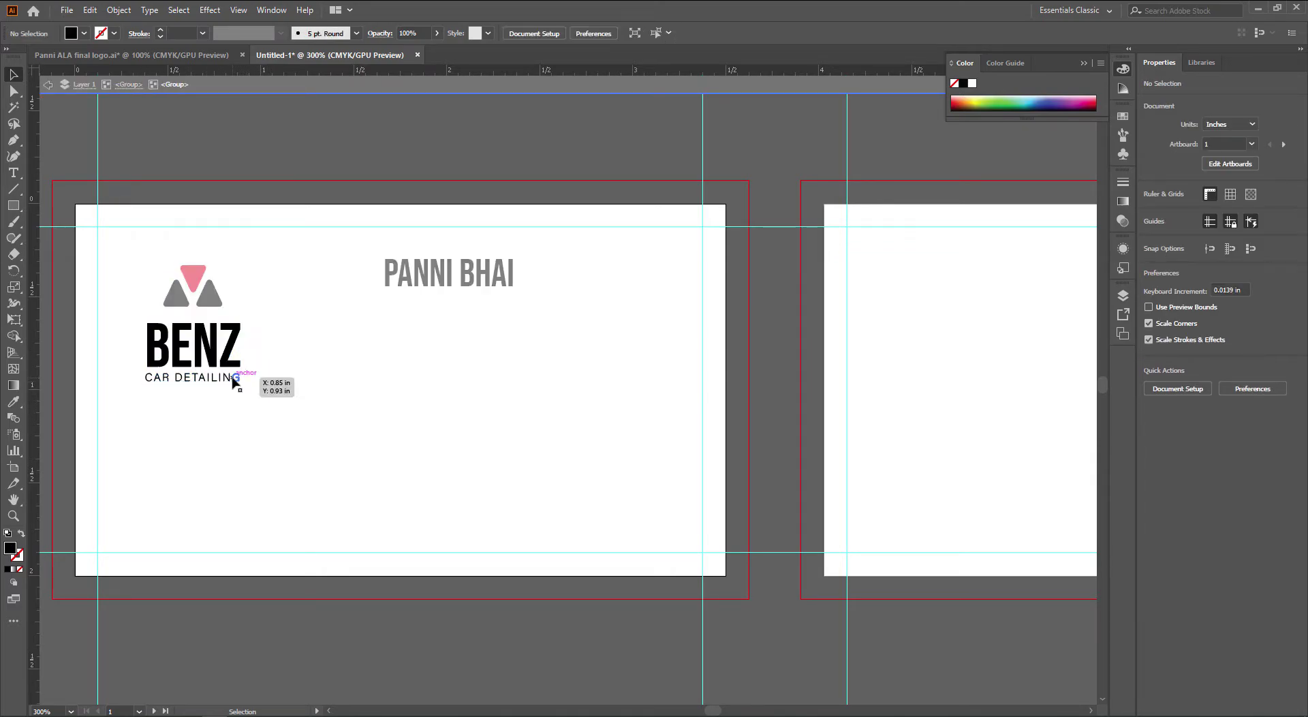
left_click(233, 379)
key("ctrl+x")
double_click(304, 411)
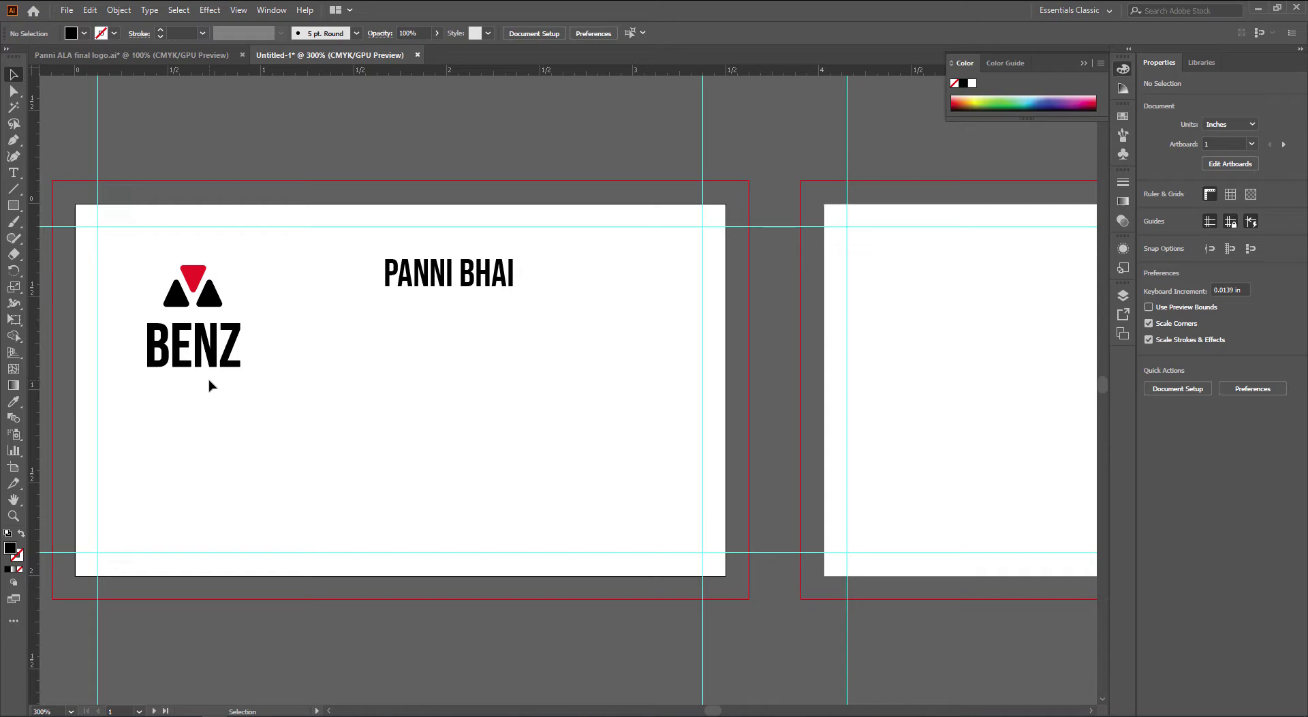
Replace the name line's text with a different person's full name
left_click(416, 265)
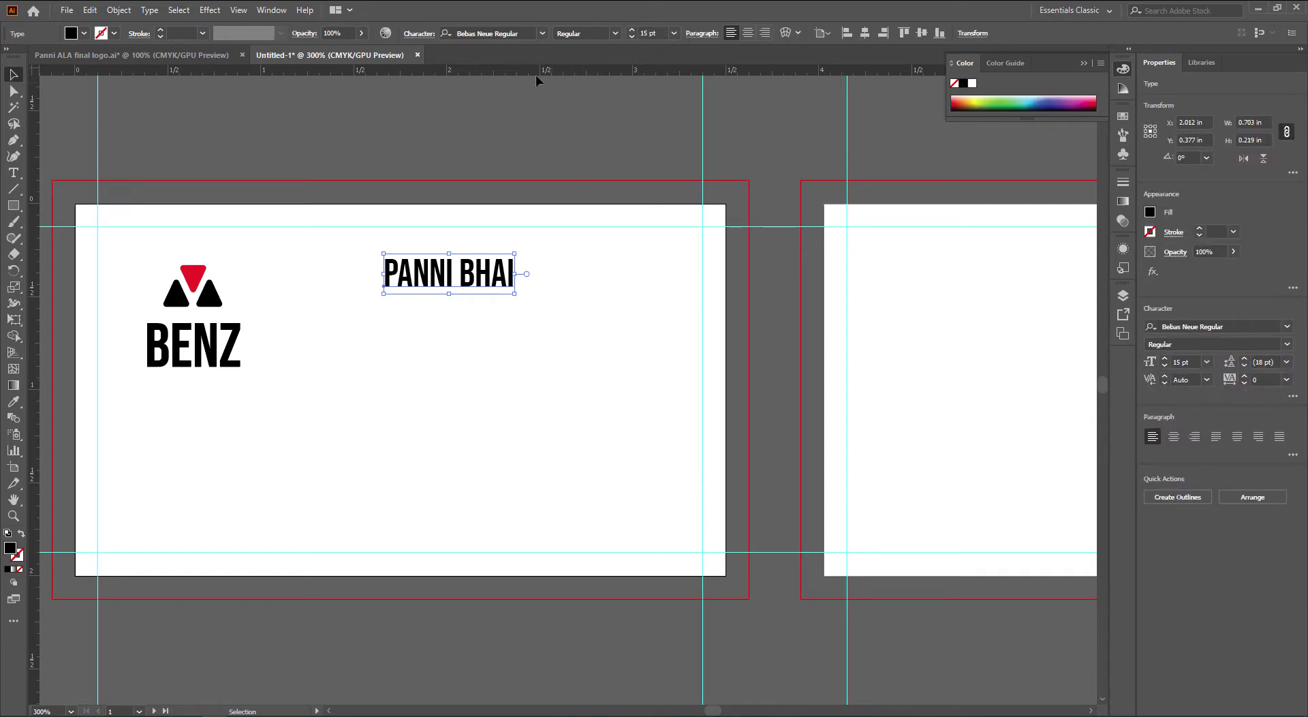
left_click(530, 33)
left_click(543, 34)
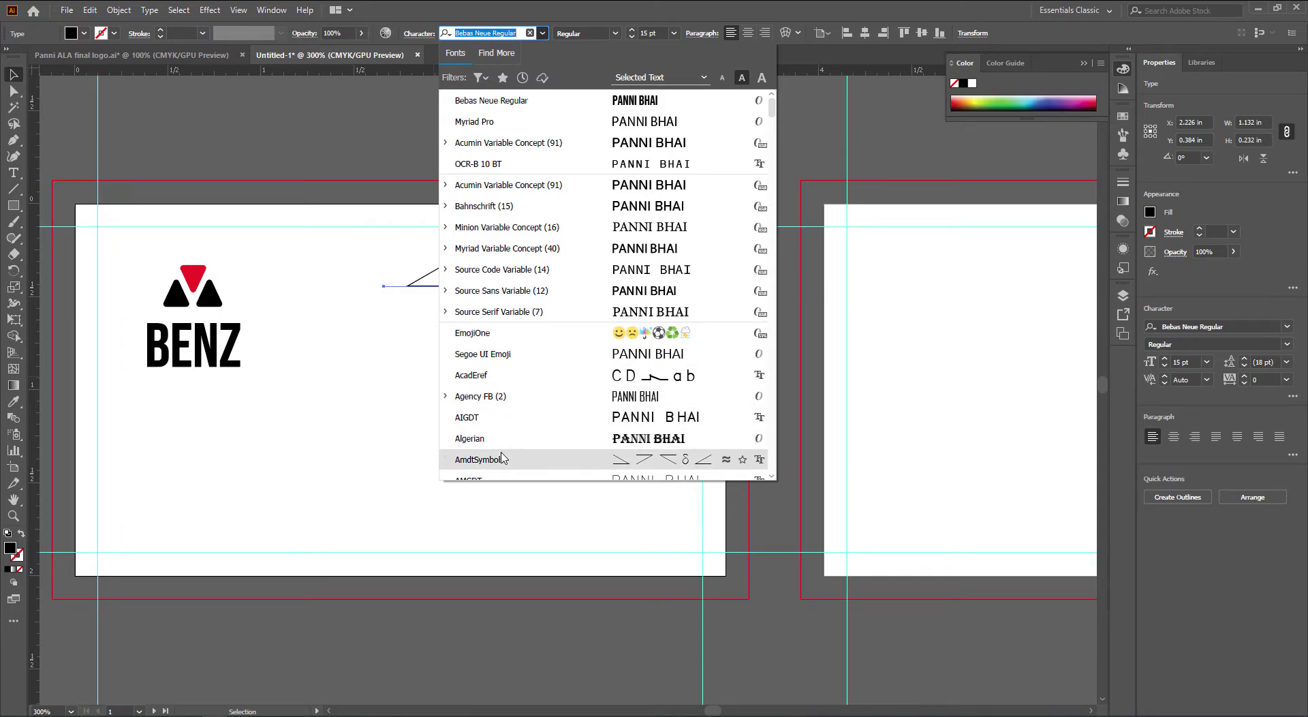
left_click(339, 318)
triple_click(443, 274)
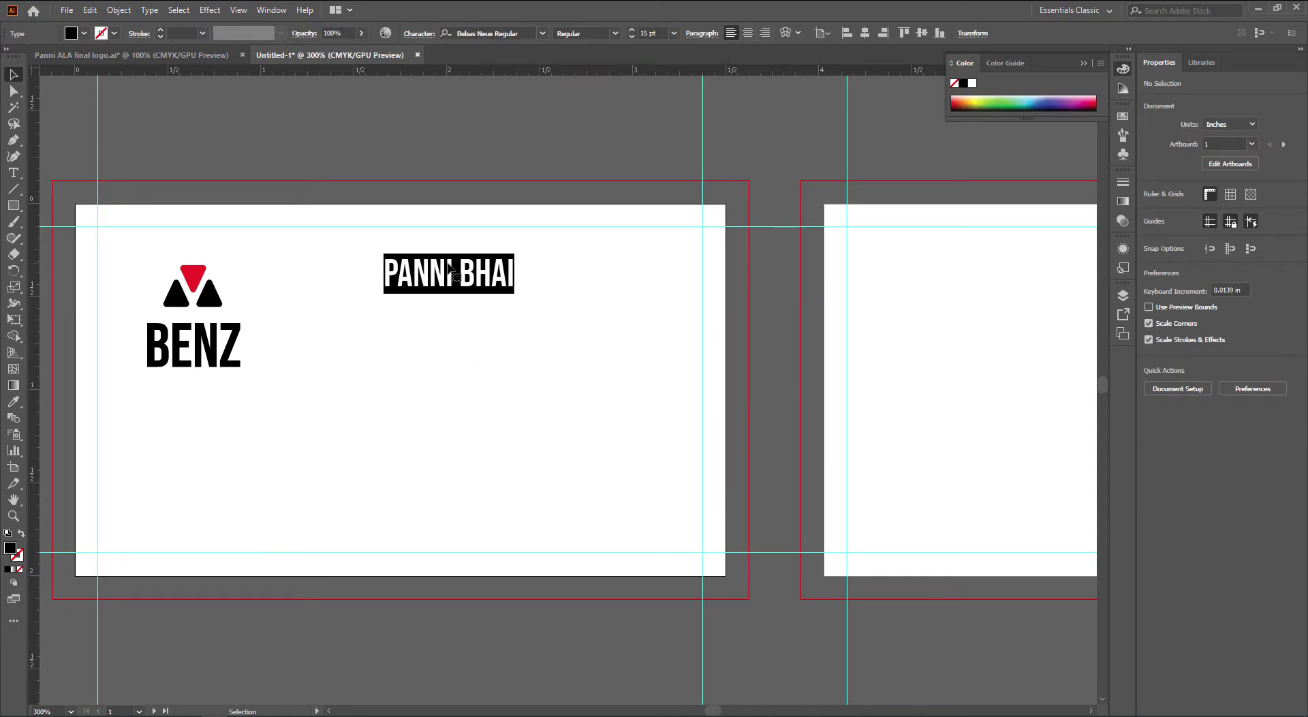
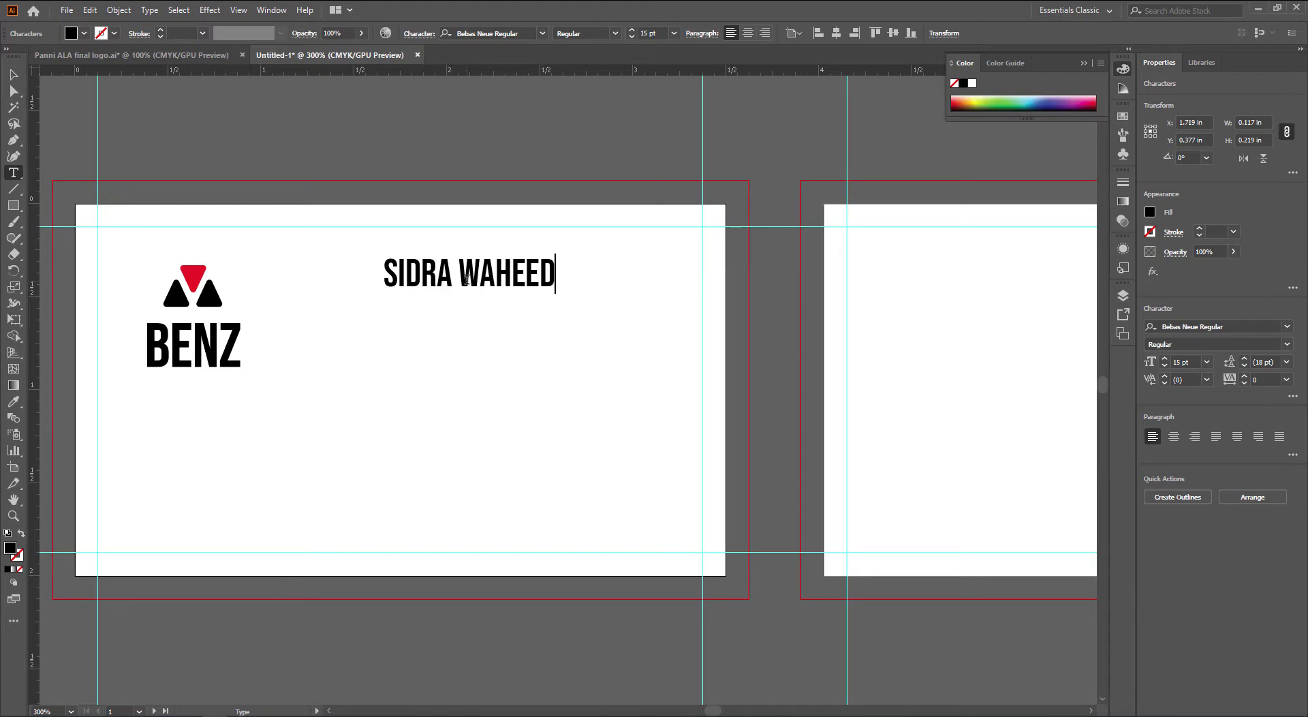
Move the name line right toward the right guide
key("Escape")
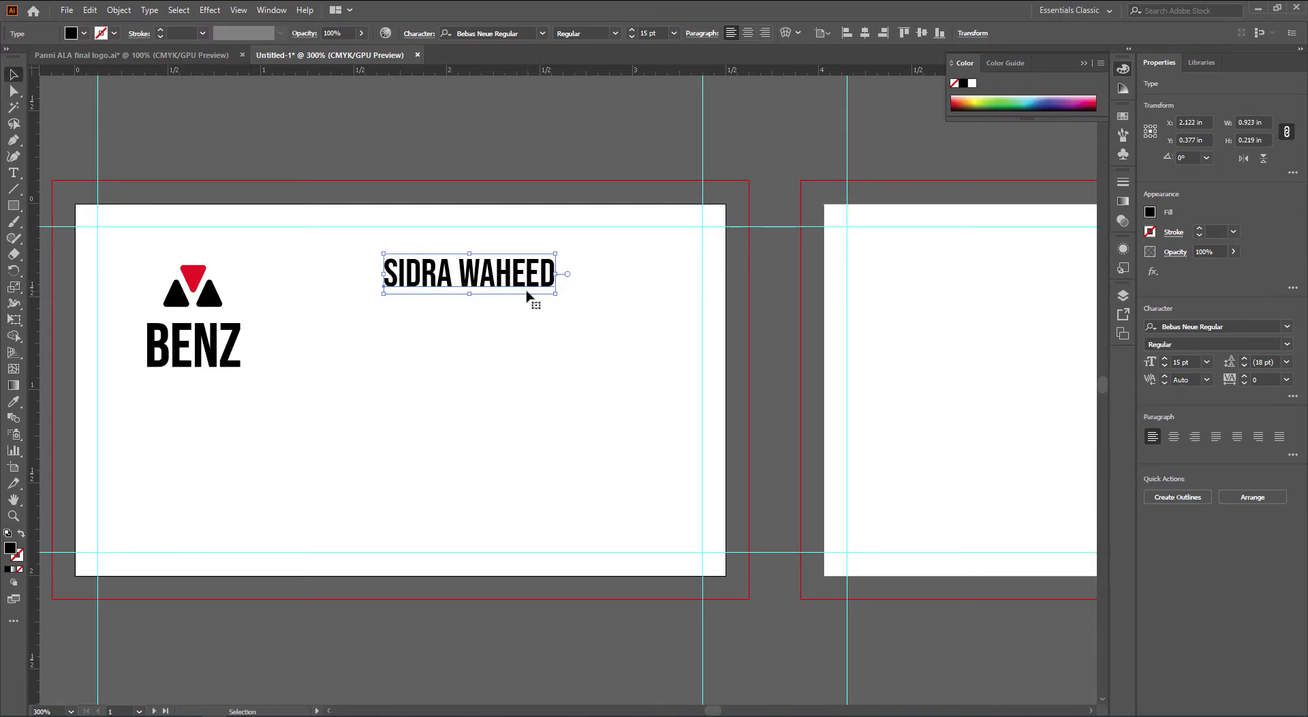
left_click_drag(516, 290, 617, 290)
left_click(607, 368)
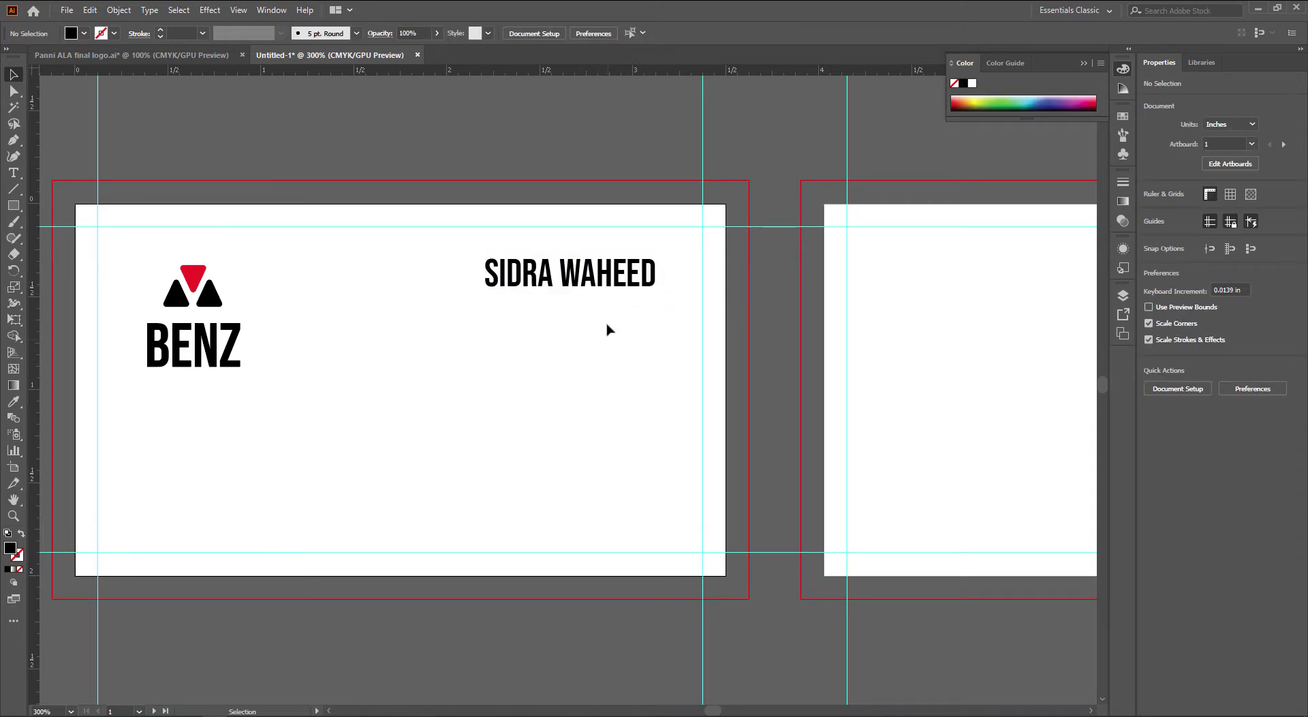
left_click(612, 283)
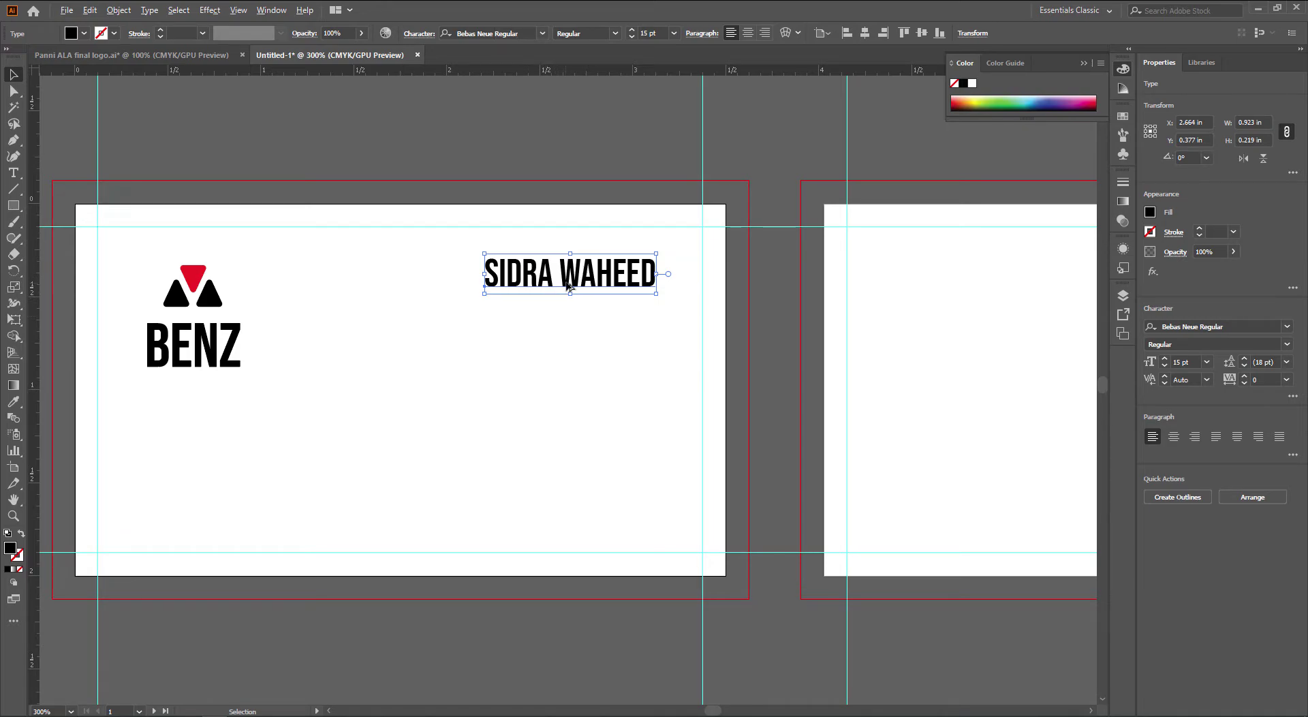
Duplicate the name line directly below and retype the copy as SENIOR DESIGNER
left_click_drag(566, 285, 571, 335)
double_click(617, 336)
key("ctrl+a")
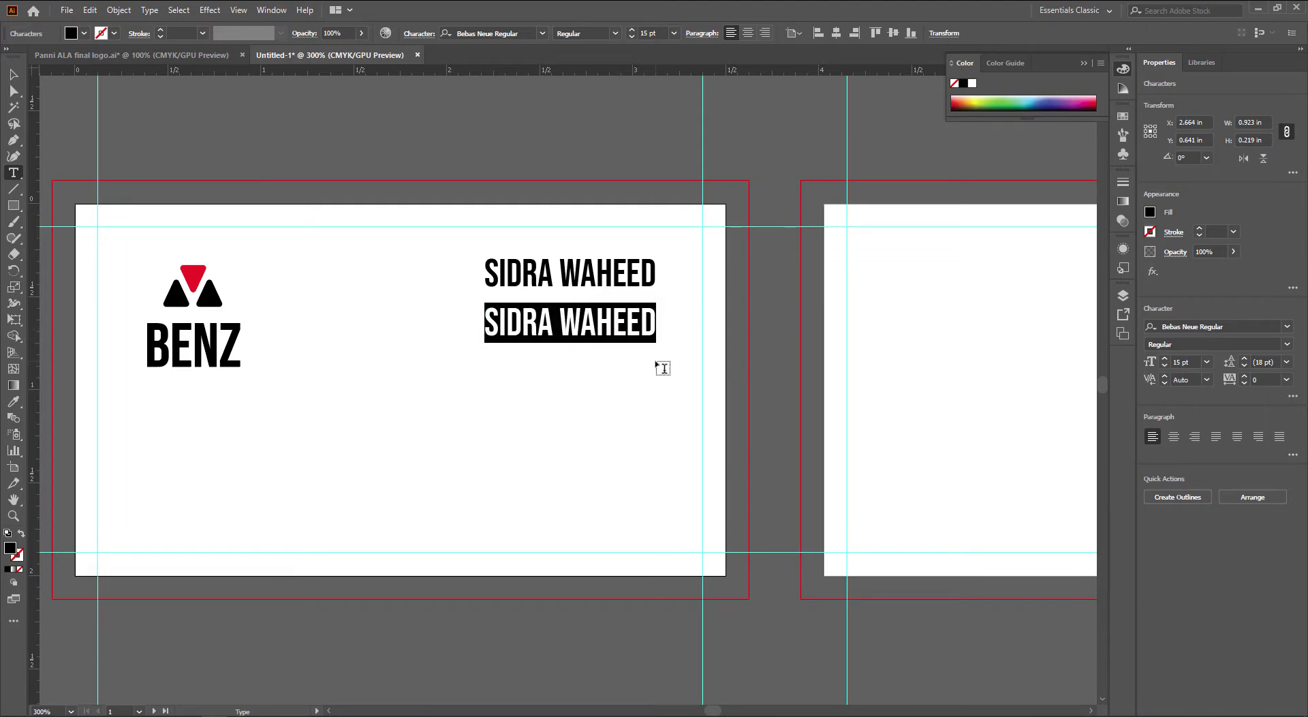
type("DE")
key("BackSpace")
key("BackSpace")
type("SEN")
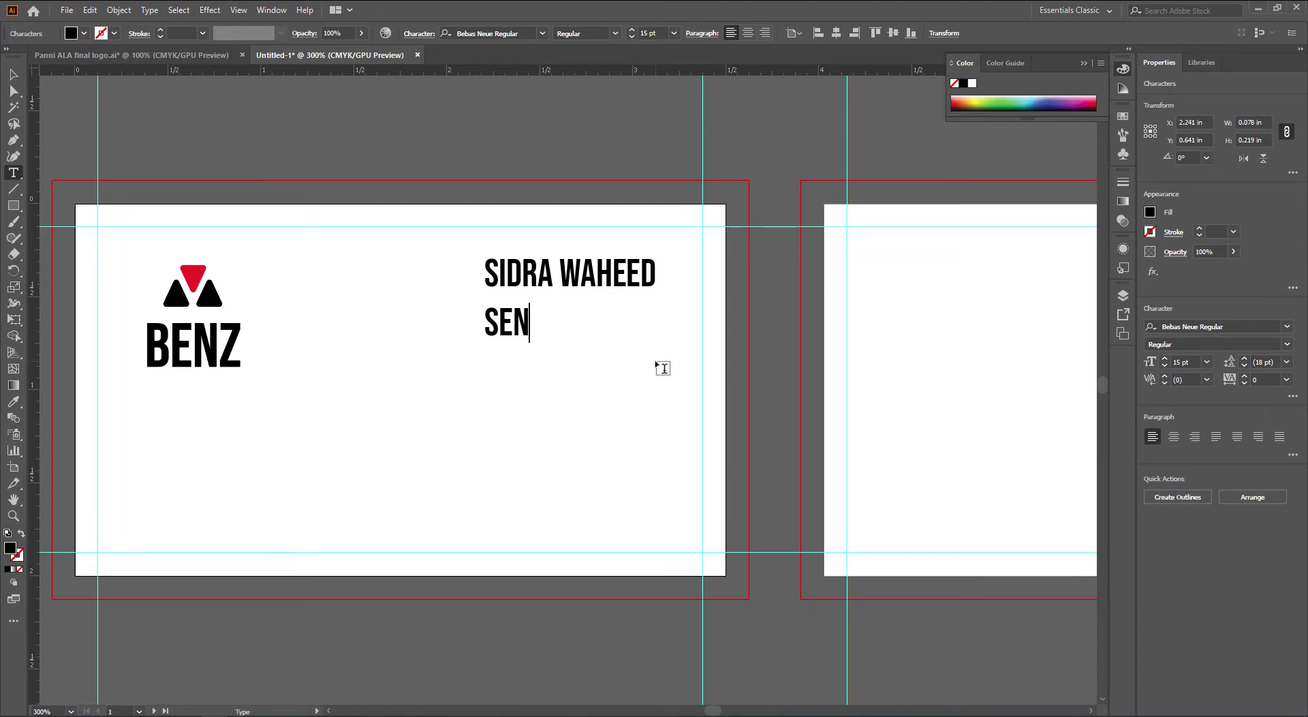
type("IOR DESIGNER")
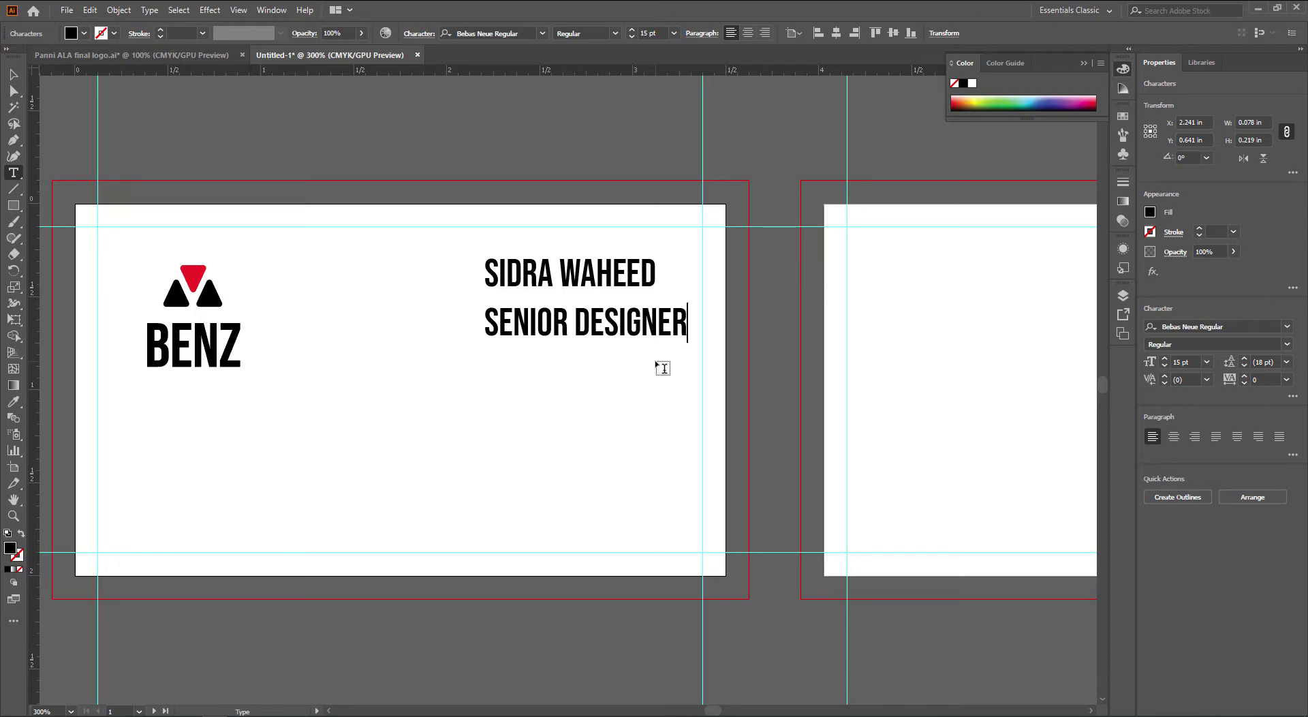
key("Escape")
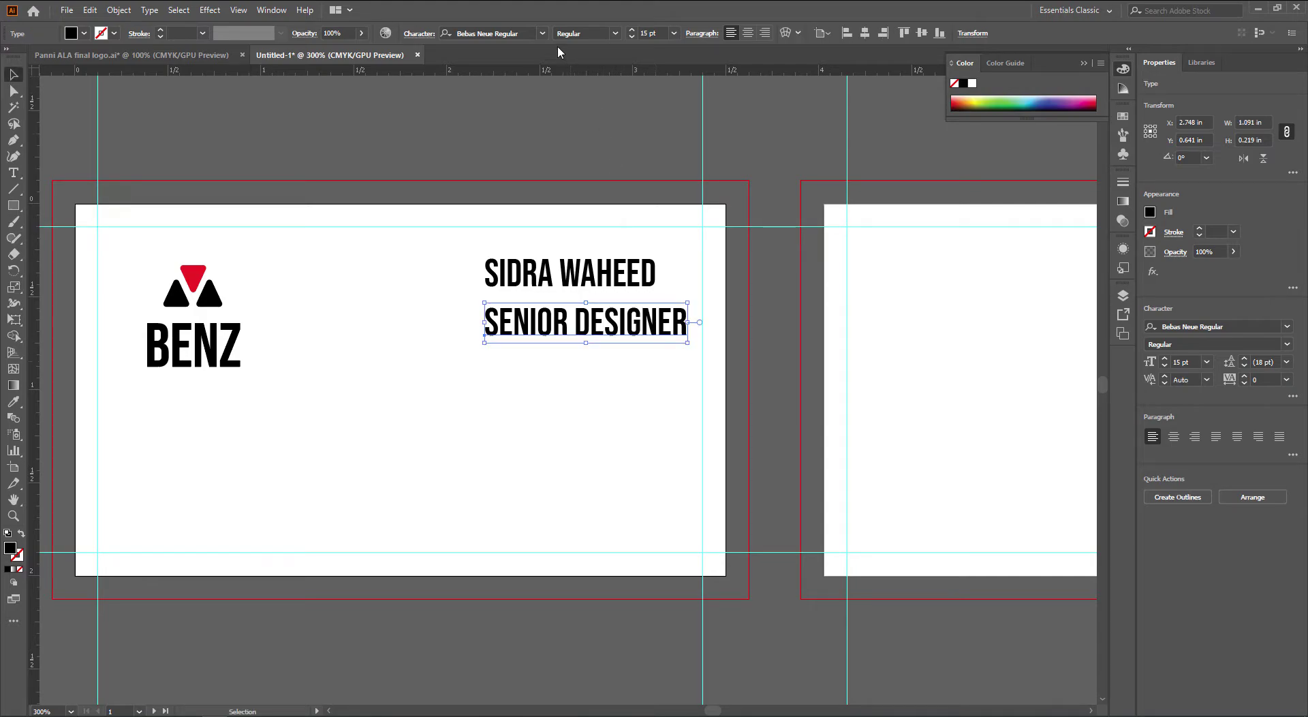
left_click(543, 34)
left_click(545, 37)
left_click_drag(739, 331, 507, 488)
Set SENIOR DESIGNER in Acumin Variable Concept and reduce it to 5 pt
left_click(544, 35)
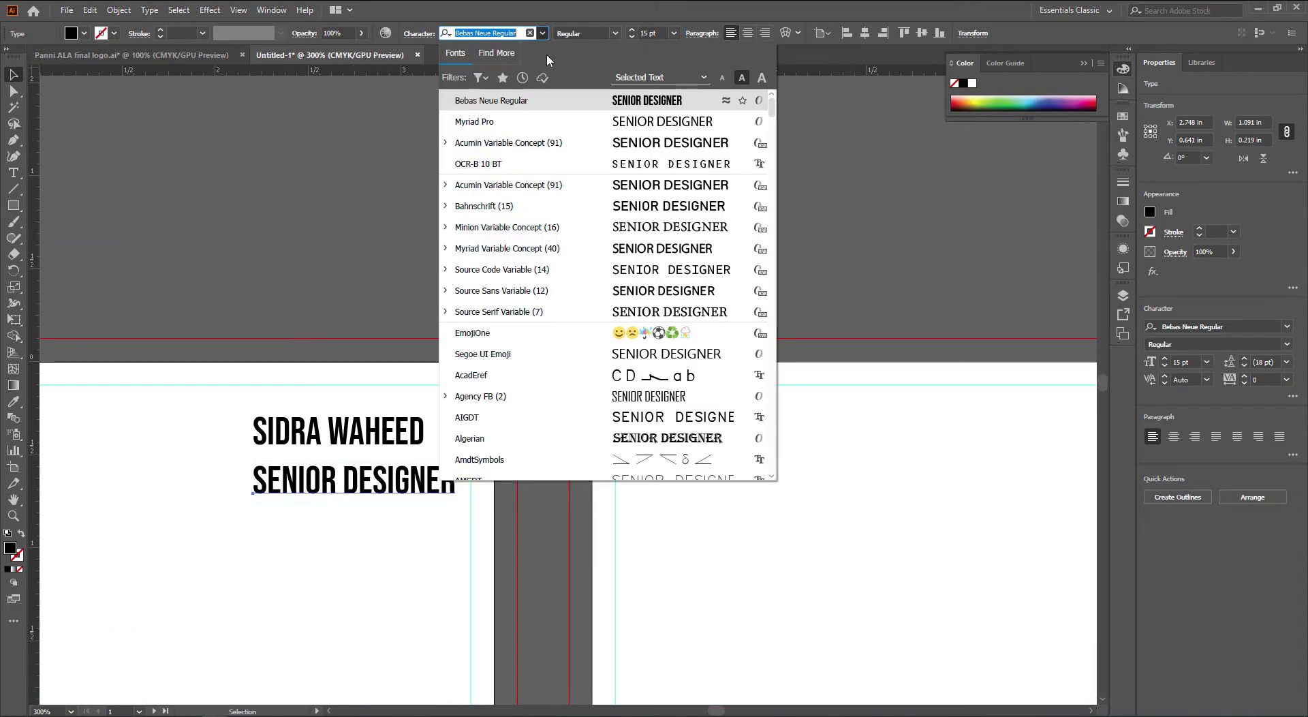
left_click(538, 143)
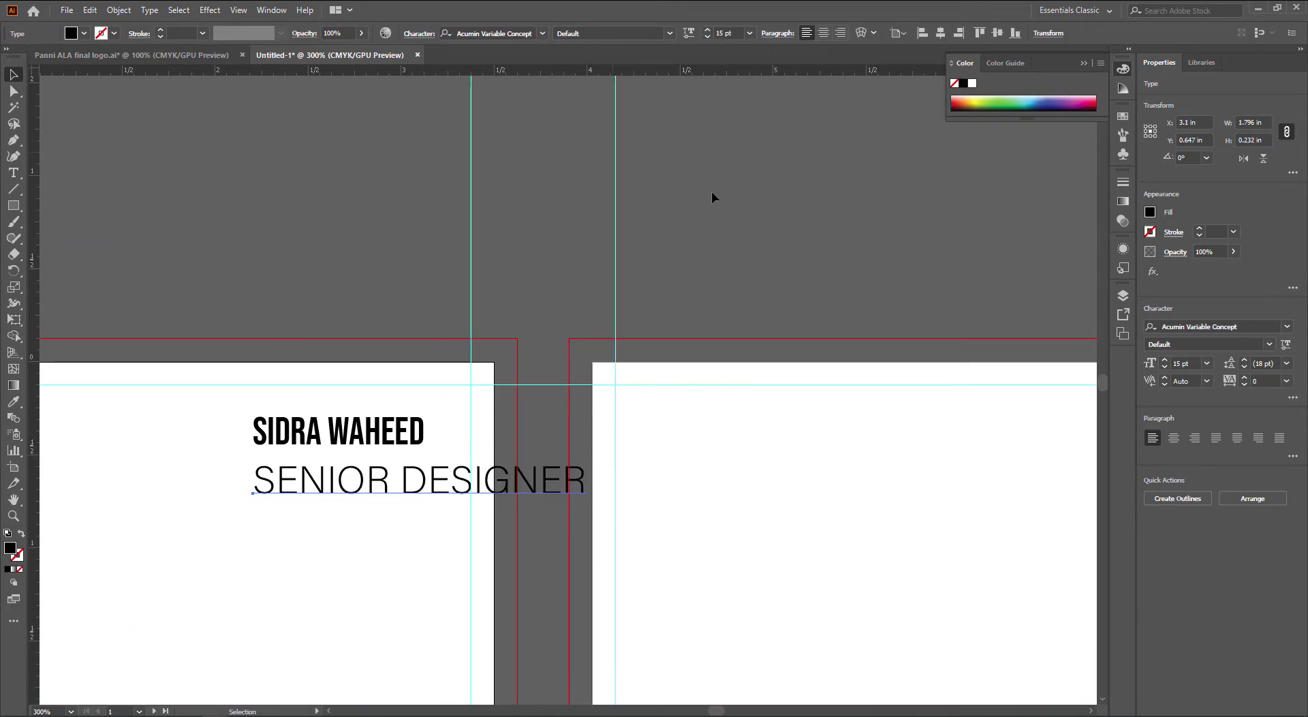
left_click(717, 33)
type("10")
key("Return")
key("Down")
key("Down")
key("Down")
key("Down")
key("Down")
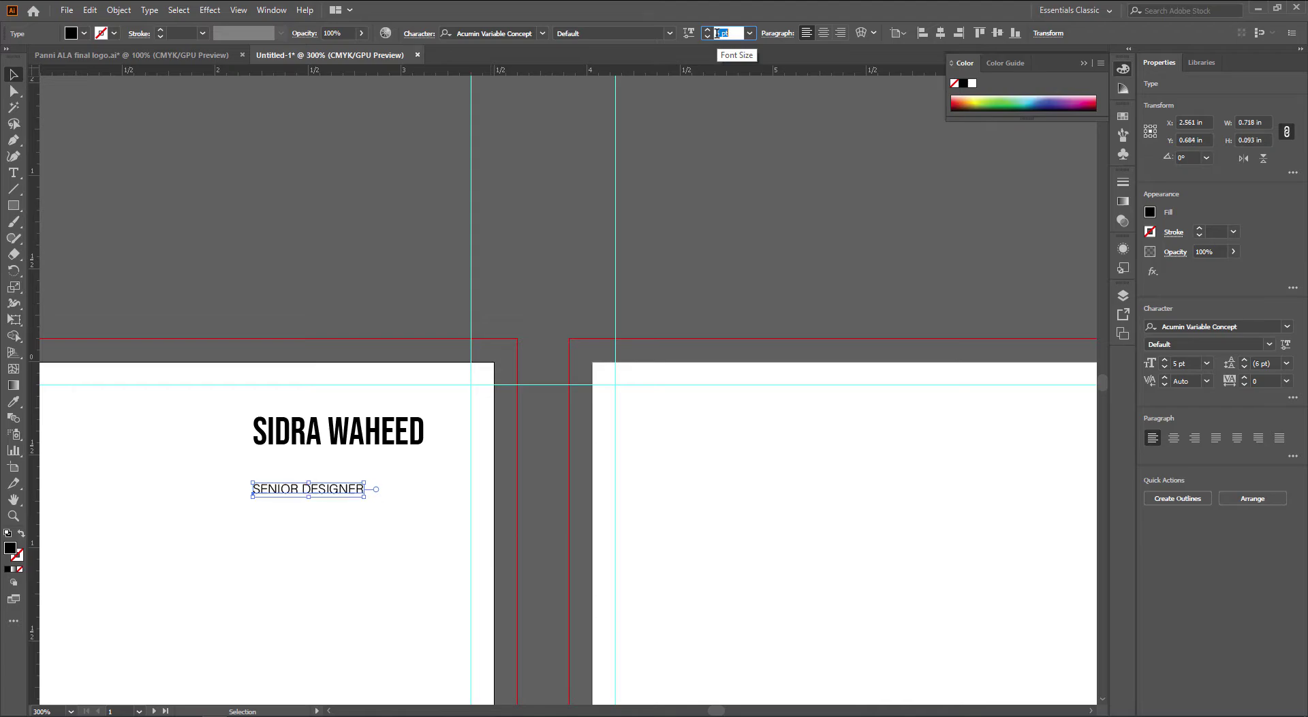
left_click(756, 361)
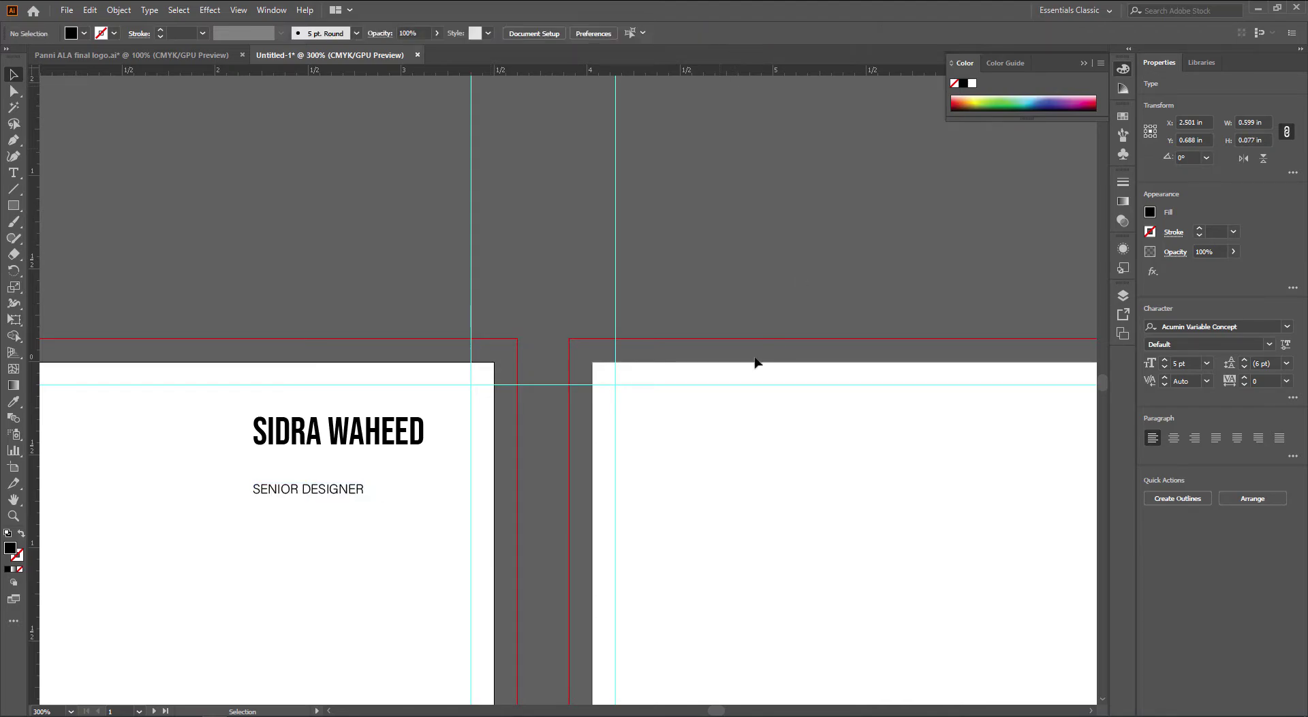
Zoom and pan so the whole business card is in view
scroll(350, 489, "up", 1)
left_click_drag(364, 498, 794, 356)
scroll(805, 374, "down", 1)
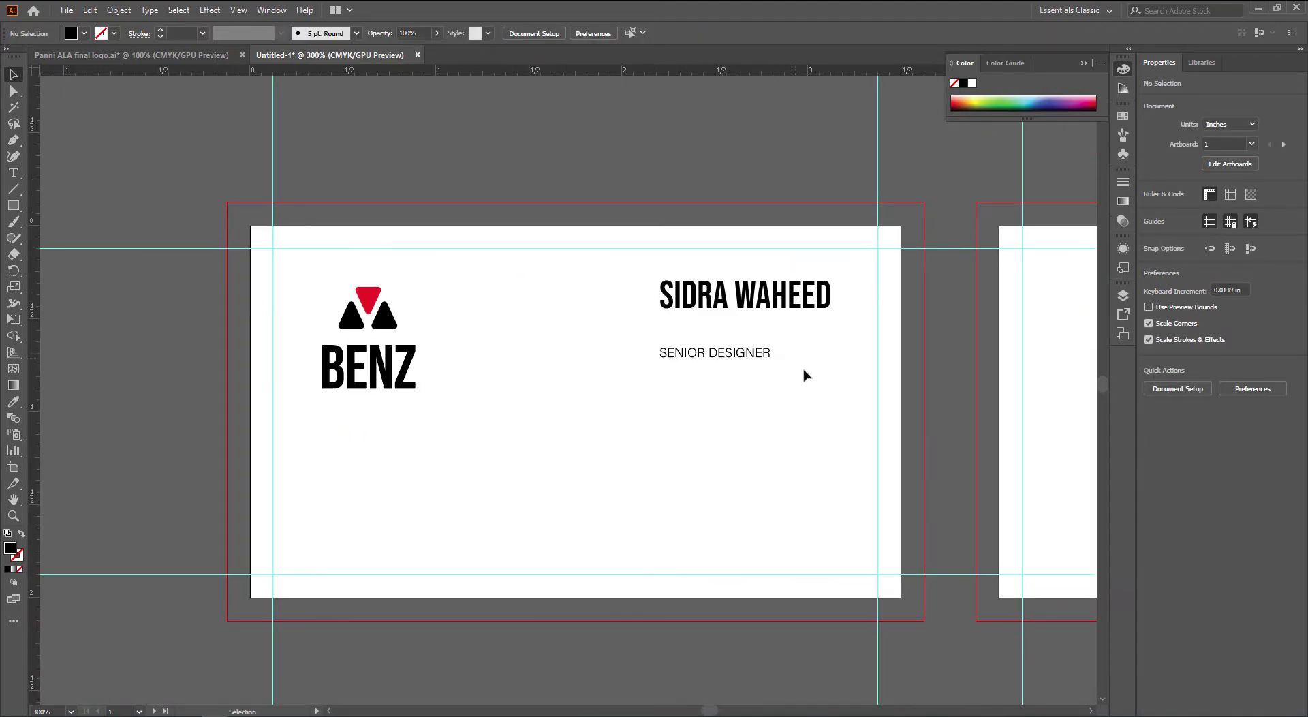
key("a")
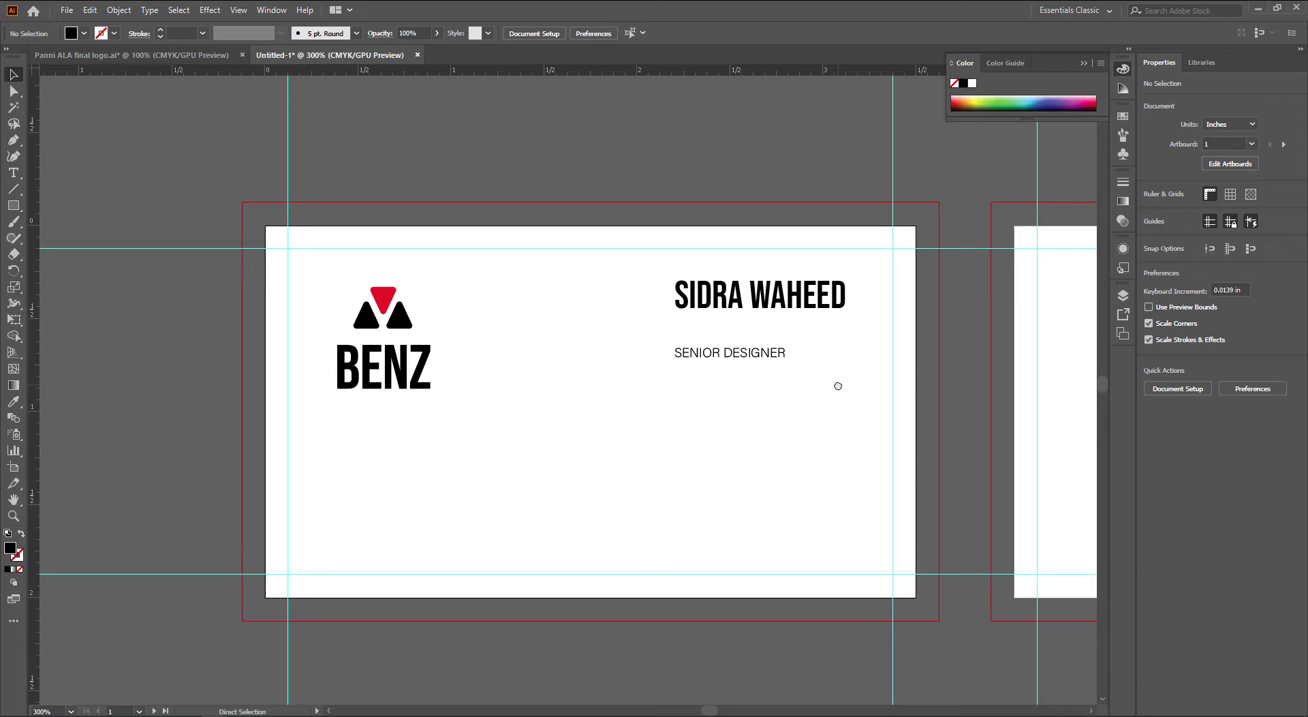
key("v")
left_click_drag(686, 390, 656, 393)
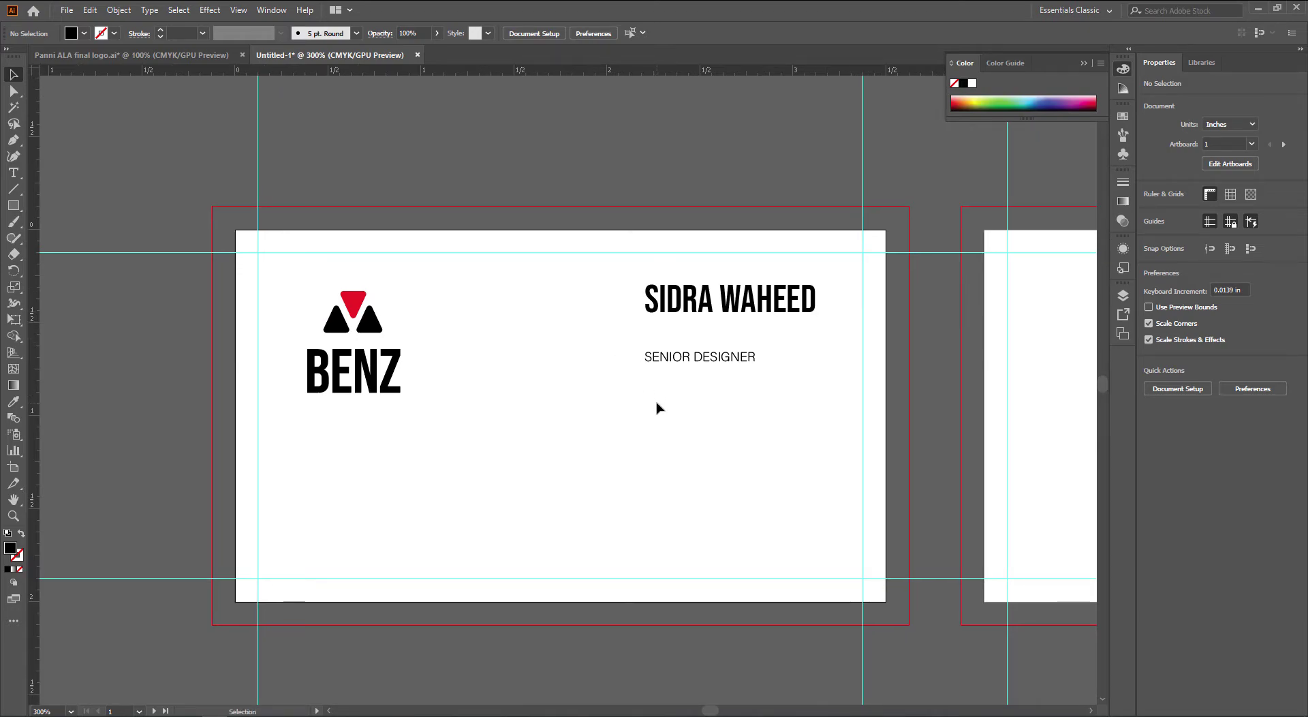
Enlarge the name heading to 17 pt and shift it slightly left
left_click(711, 359)
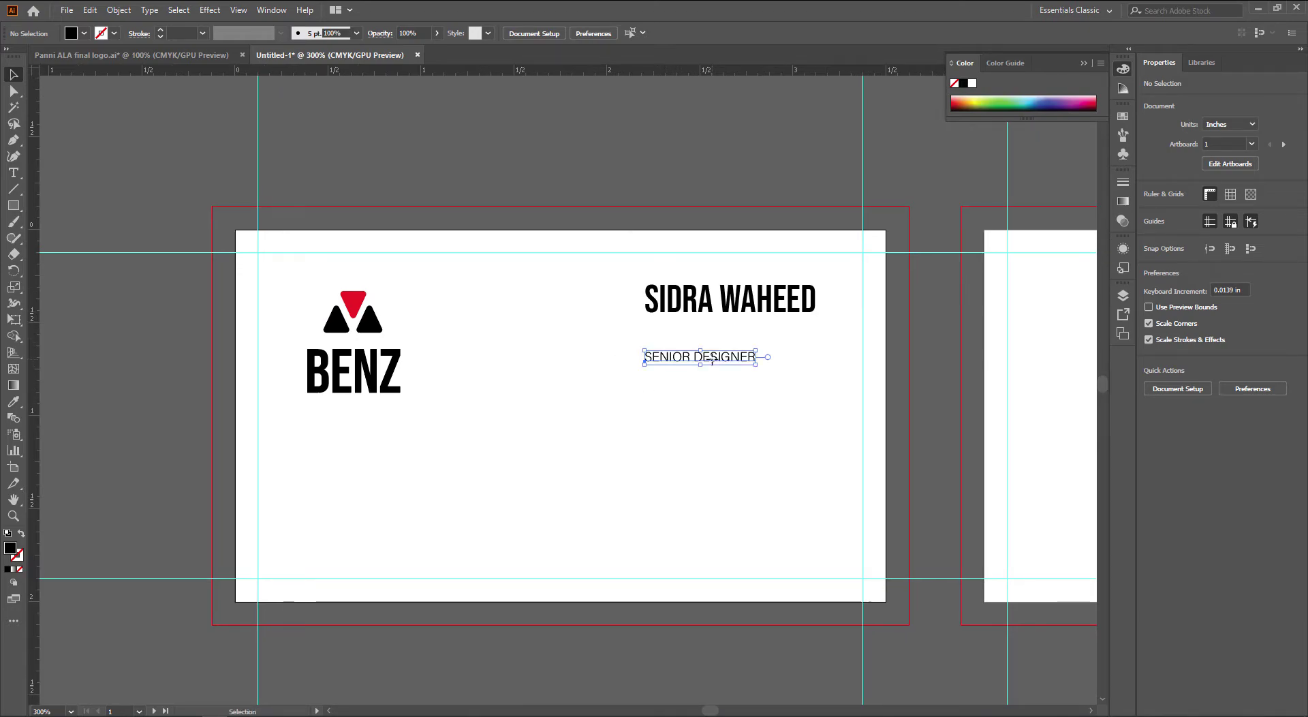
left_click(726, 304)
left_click(628, 34)
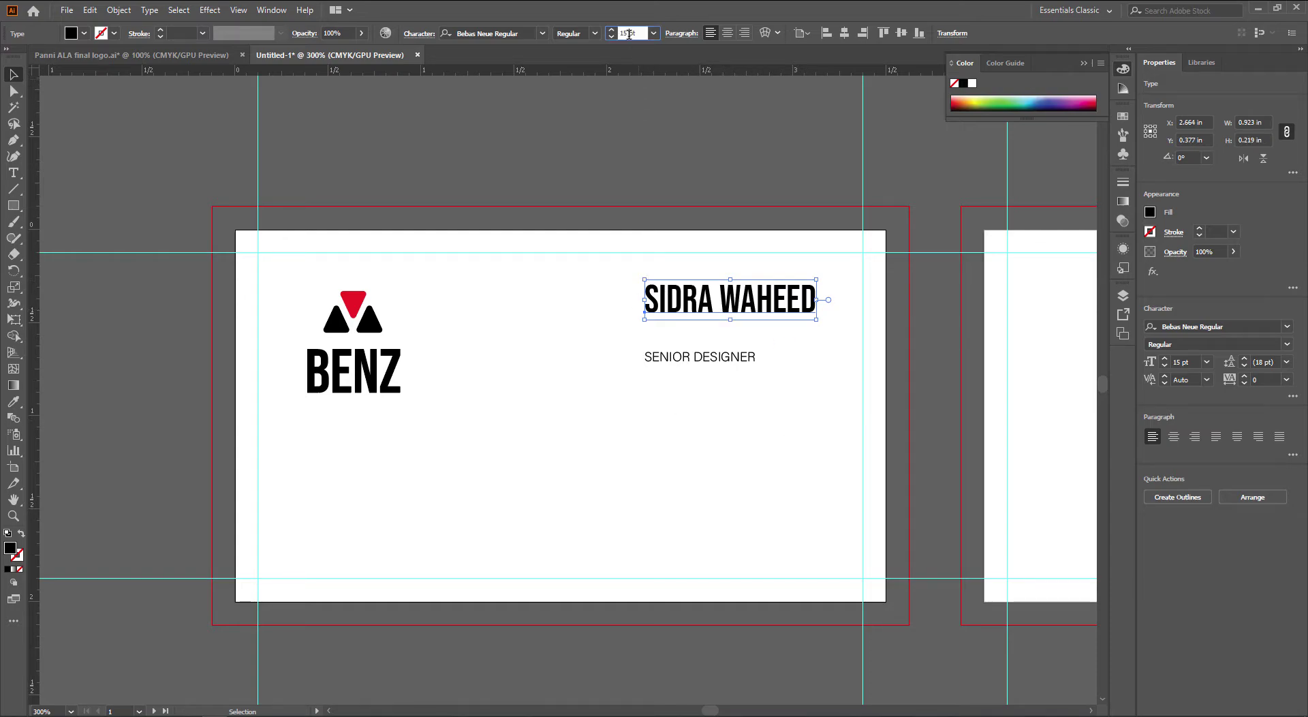
key("Up")
key("Up")
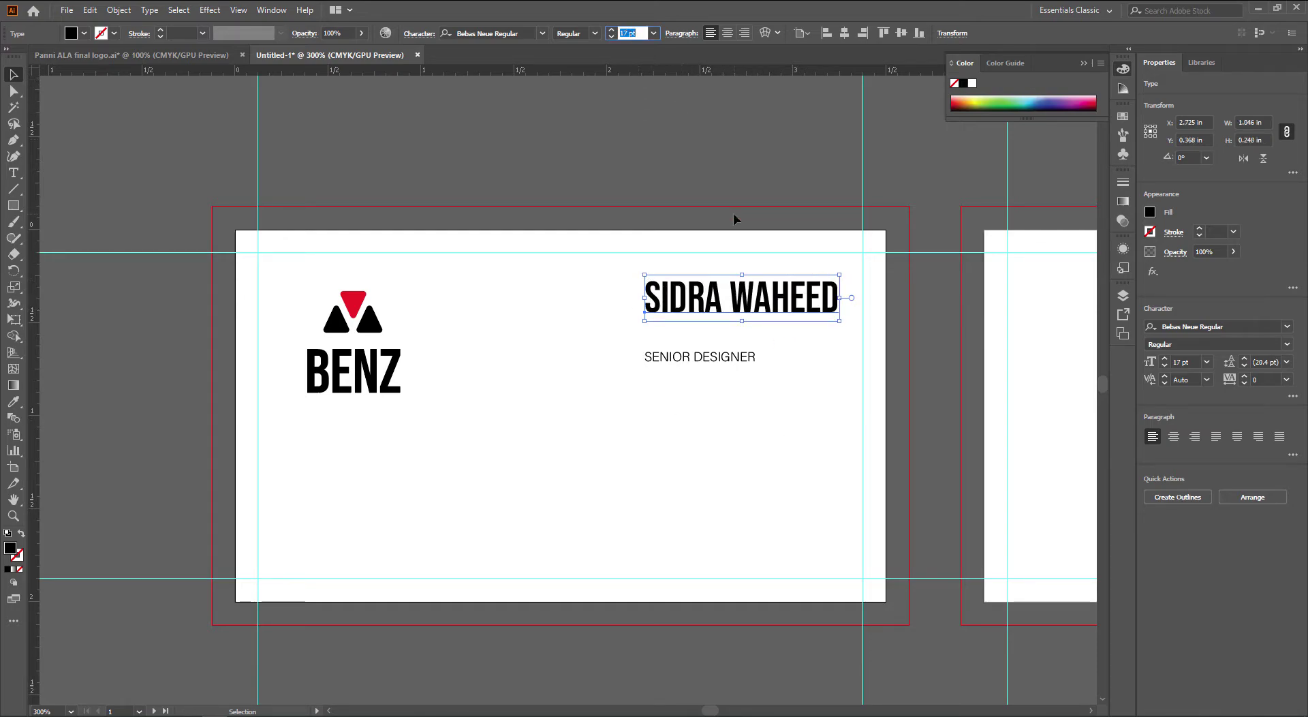
left_click(733, 218)
left_click_drag(755, 299, 747, 301)
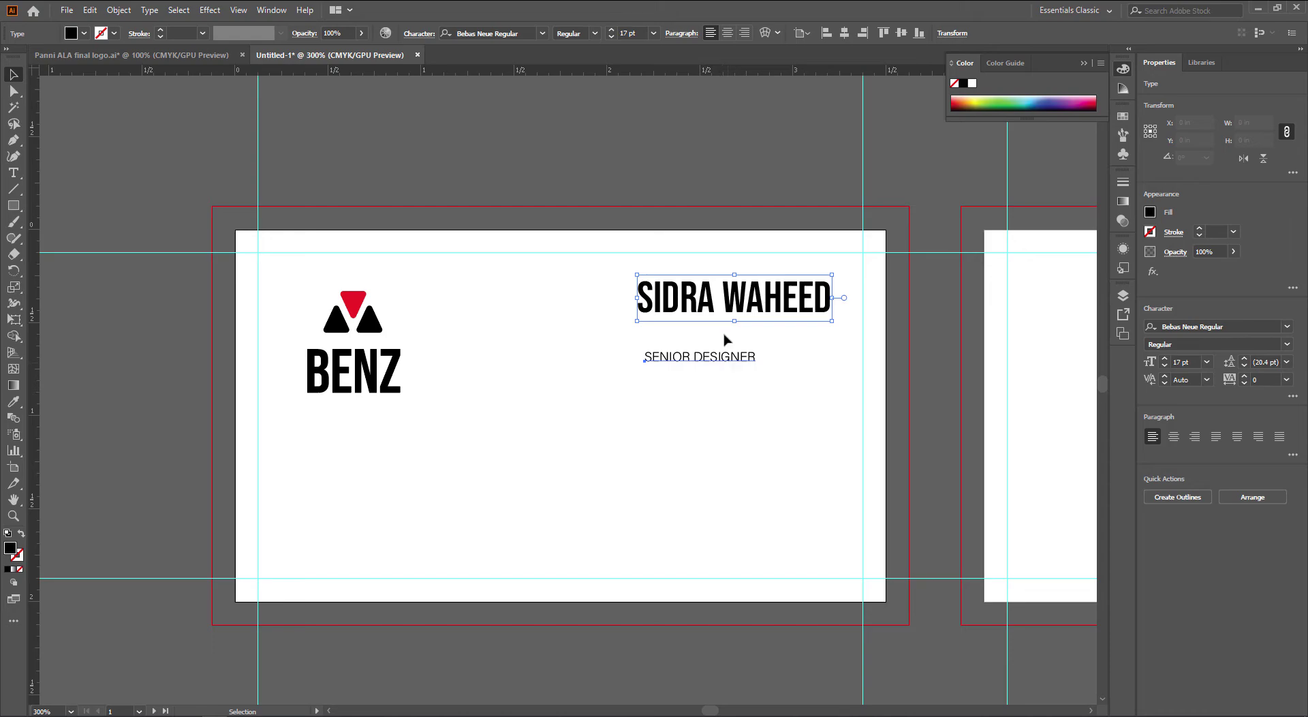
Set SENIOR DESIGNER to 6 pt and place it right-aligned beneath the name
left_click(726, 356)
left_click(724, 33)
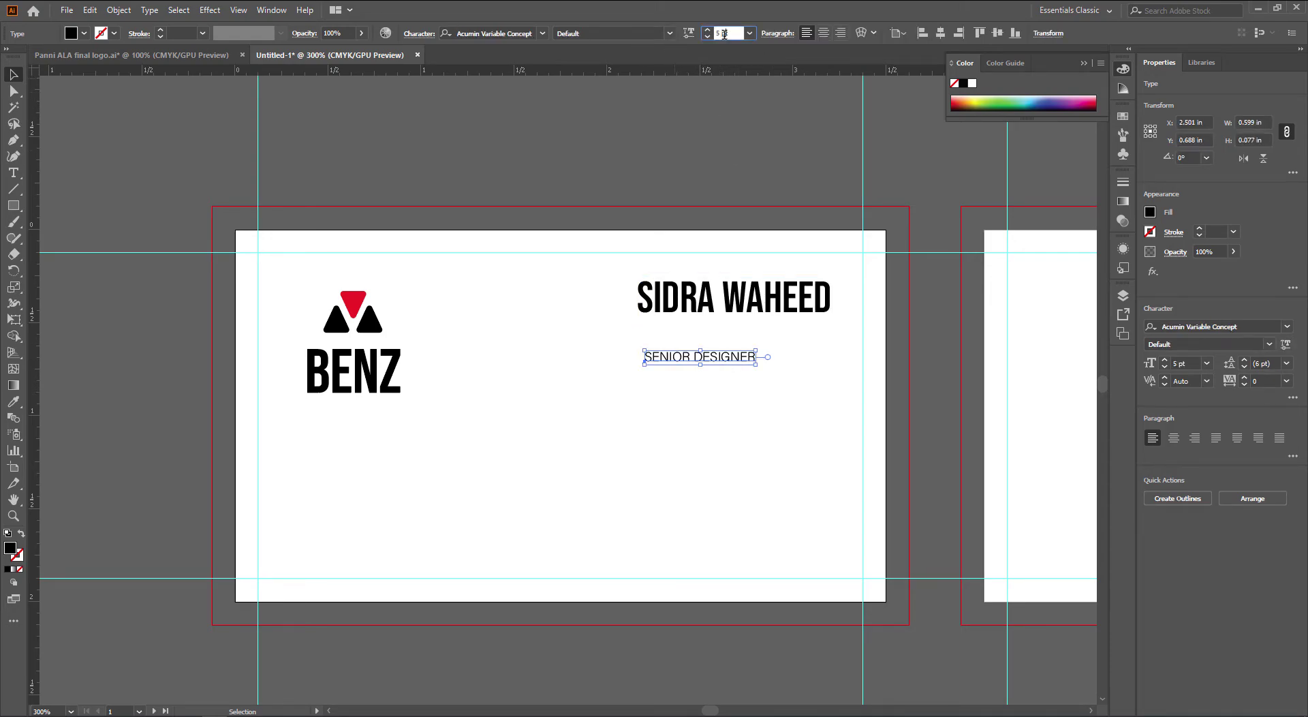
key("Up")
left_click(806, 198)
left_click_drag(765, 361, 820, 333)
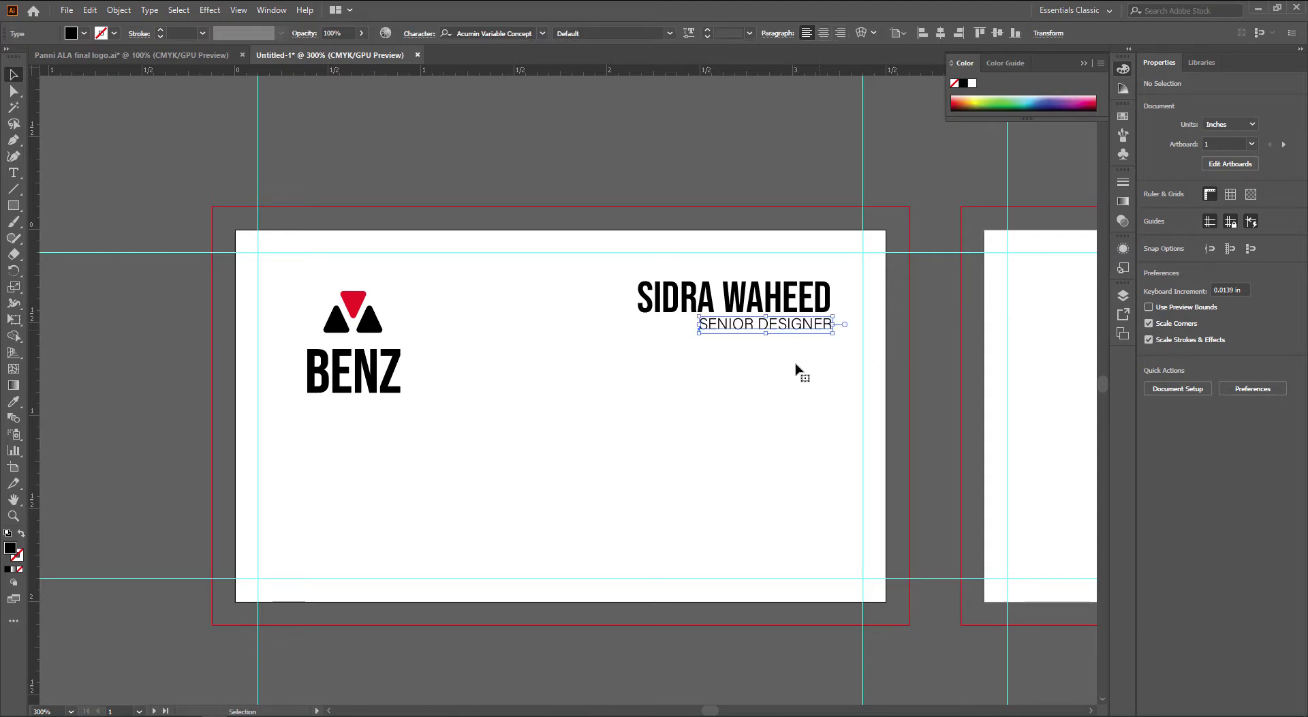
left_click(897, 451)
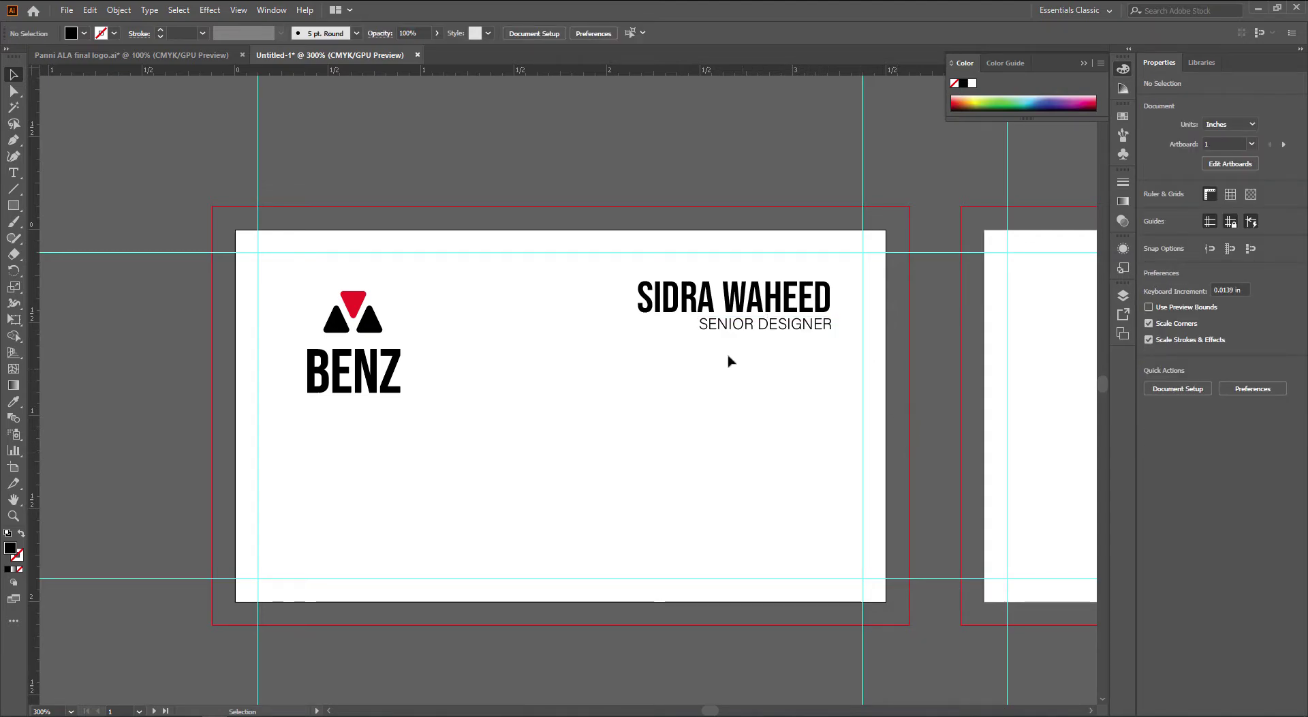
Top-align the BENZ logo with the name, using the name as the key object
left_click(664, 315)
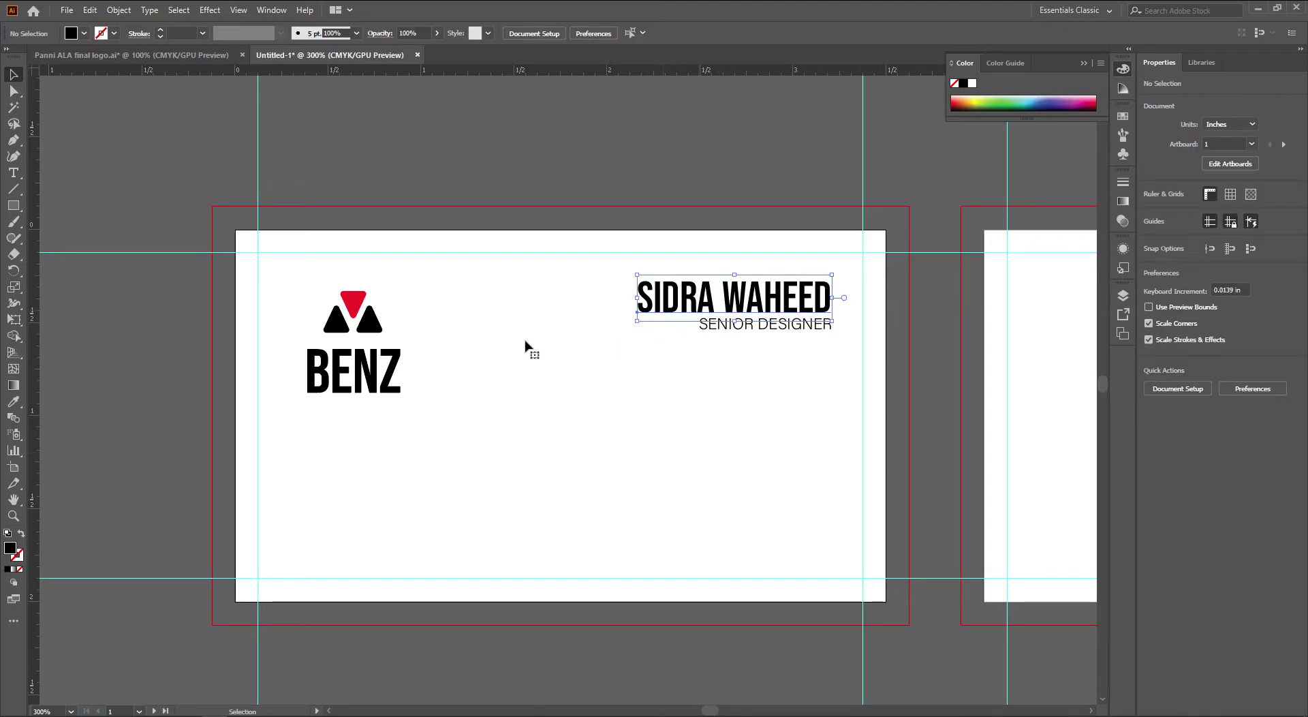
left_click(349, 300, "shift")
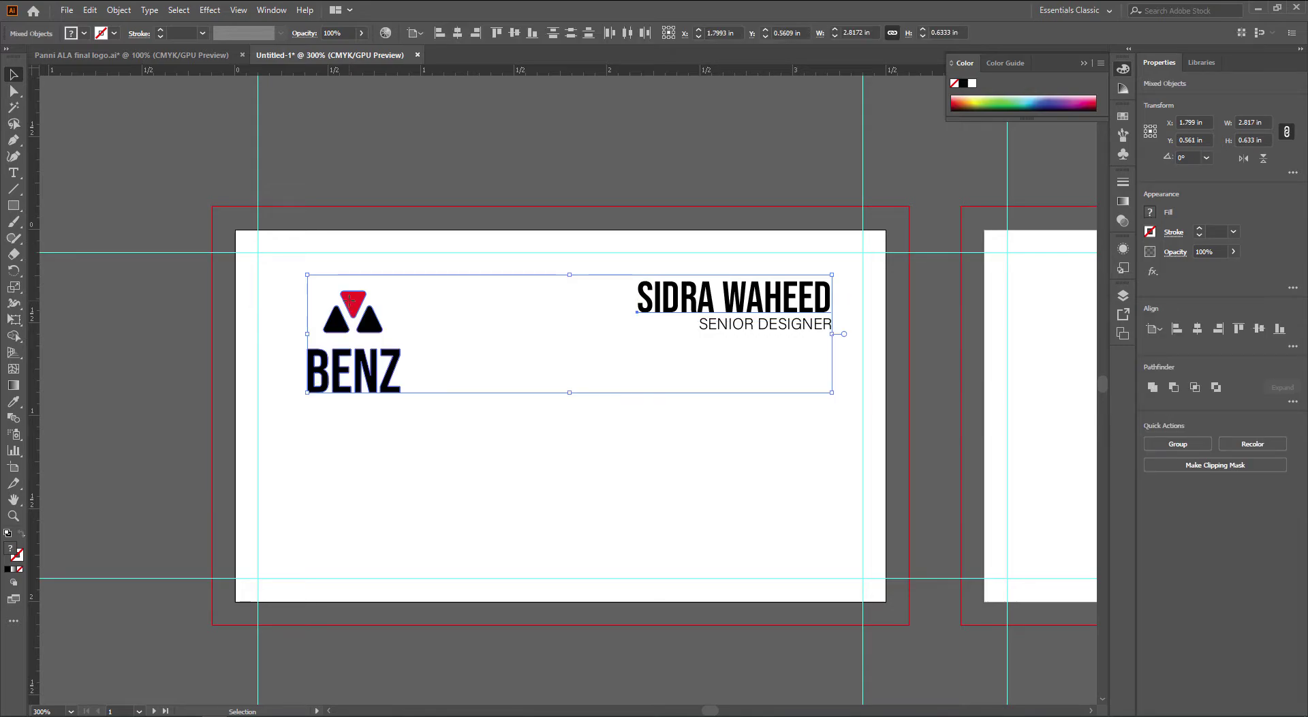
left_click(654, 312)
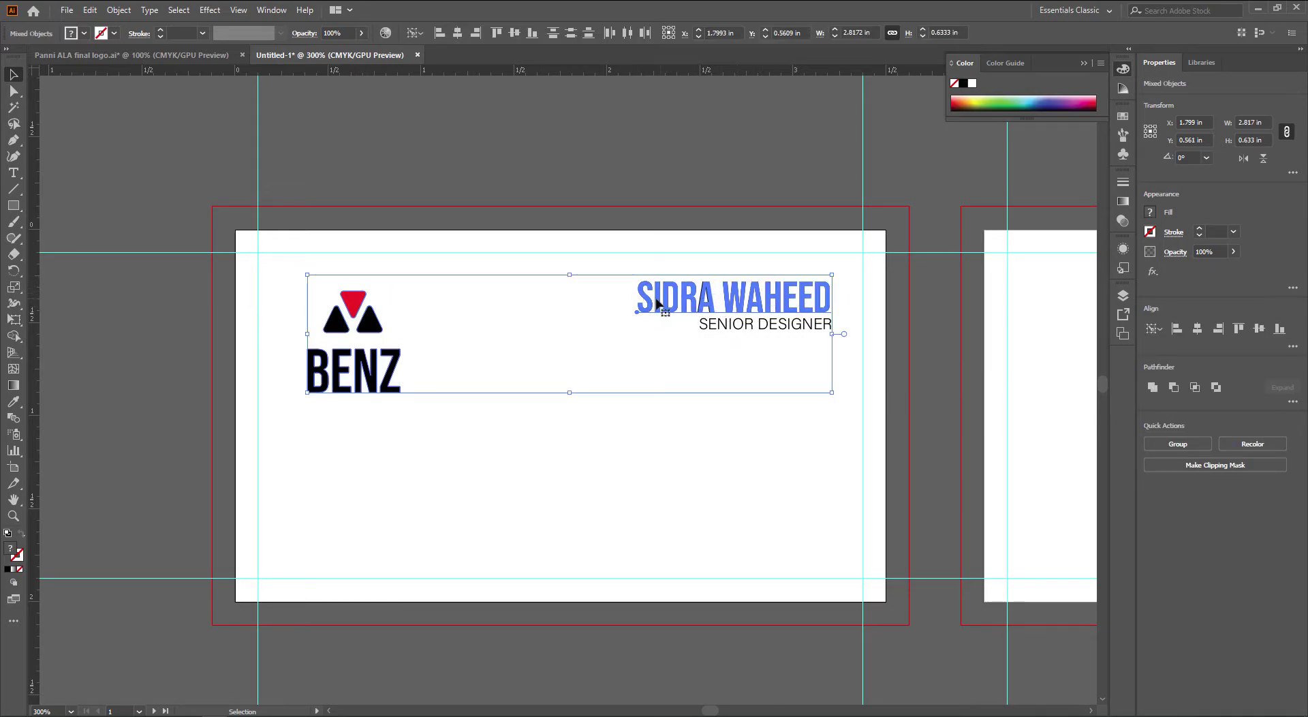
left_click(498, 33)
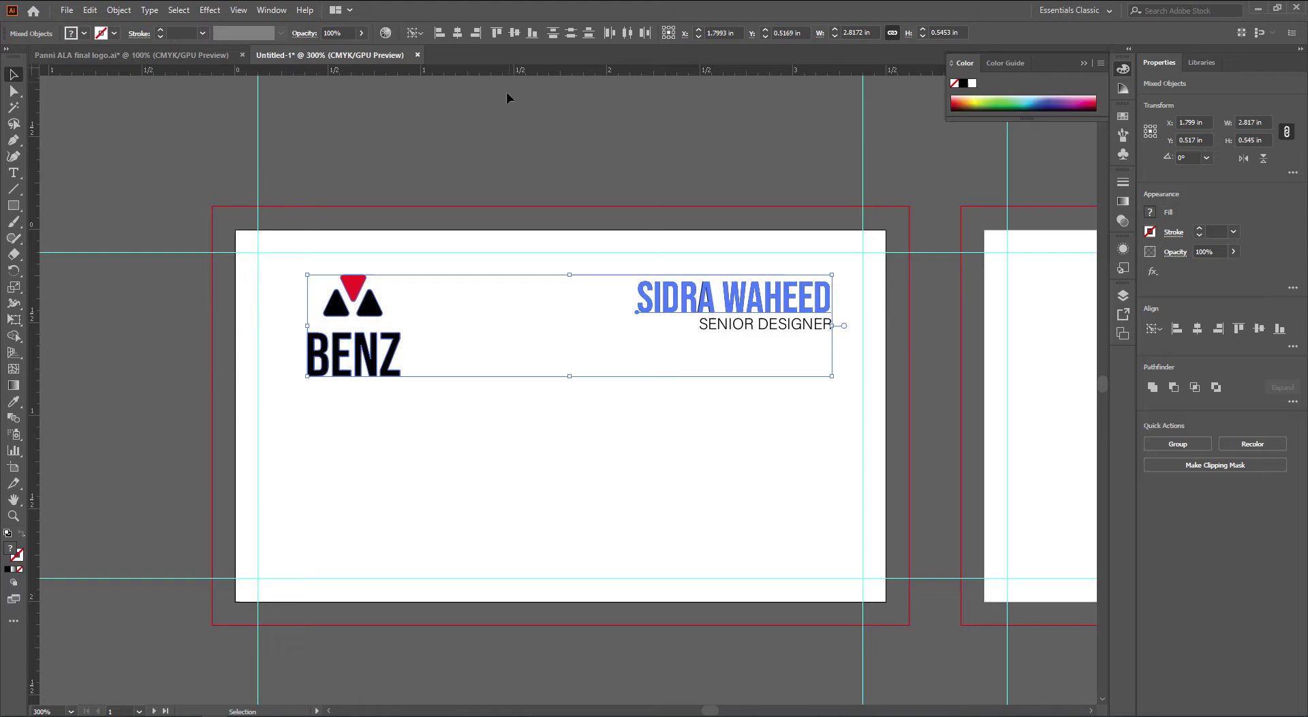
left_click(697, 208)
left_click_drag(765, 246, 738, 242)
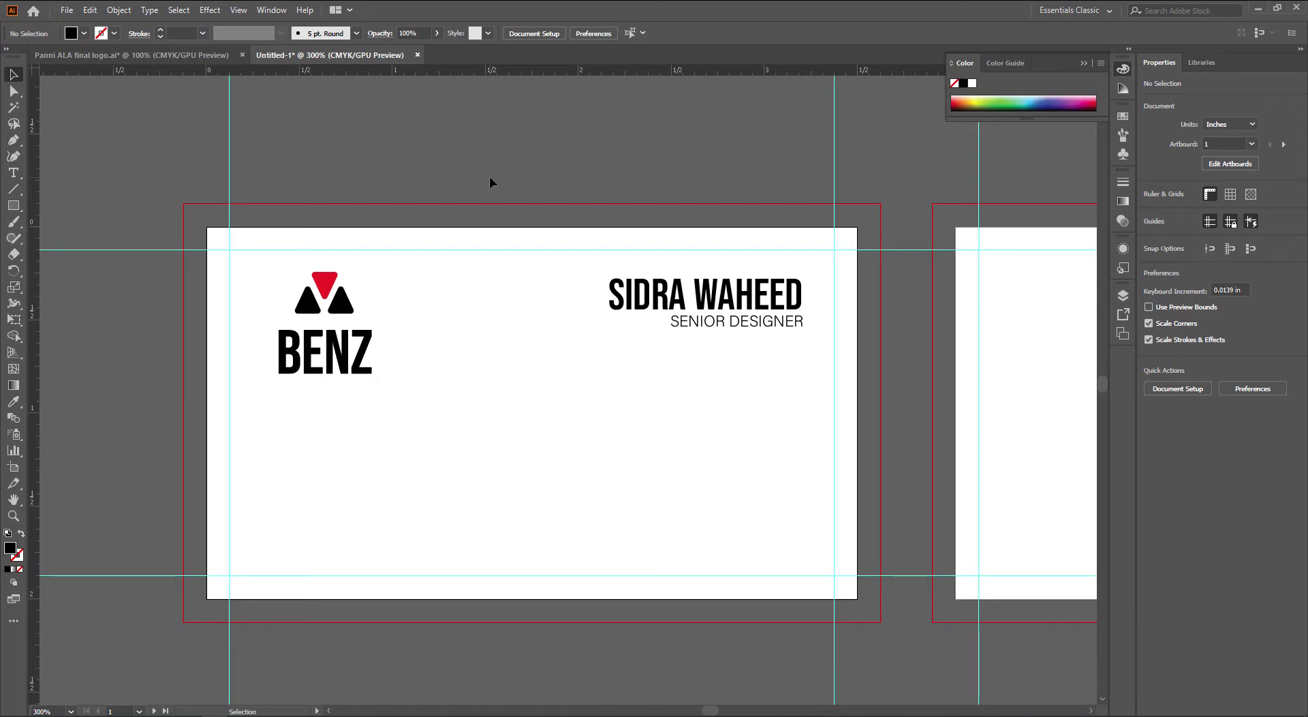
scroll(578, 236, "down", 1)
key("space")
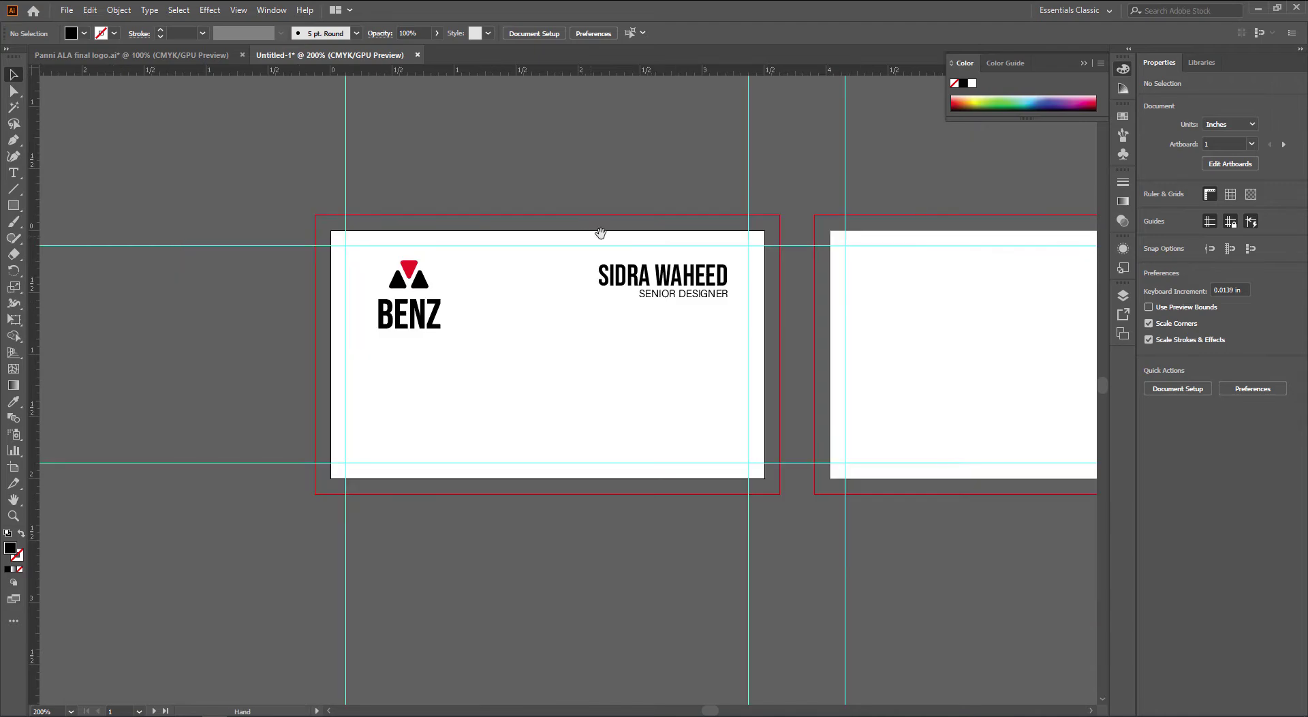
left_click_drag(644, 255, 546, 256)
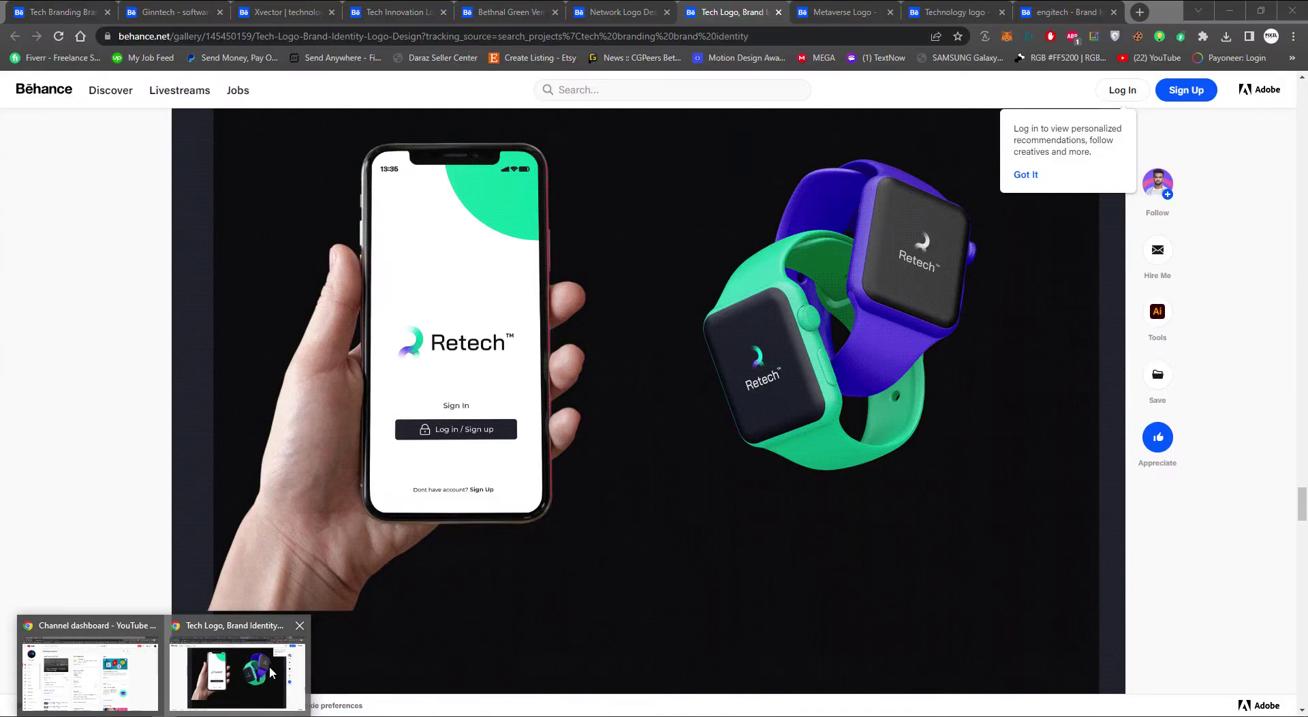
In Chrome, enter CAR DETAILING COMPANY in a new tab's address bar, then close it
left_click(275, 666)
key("ctrl+t")
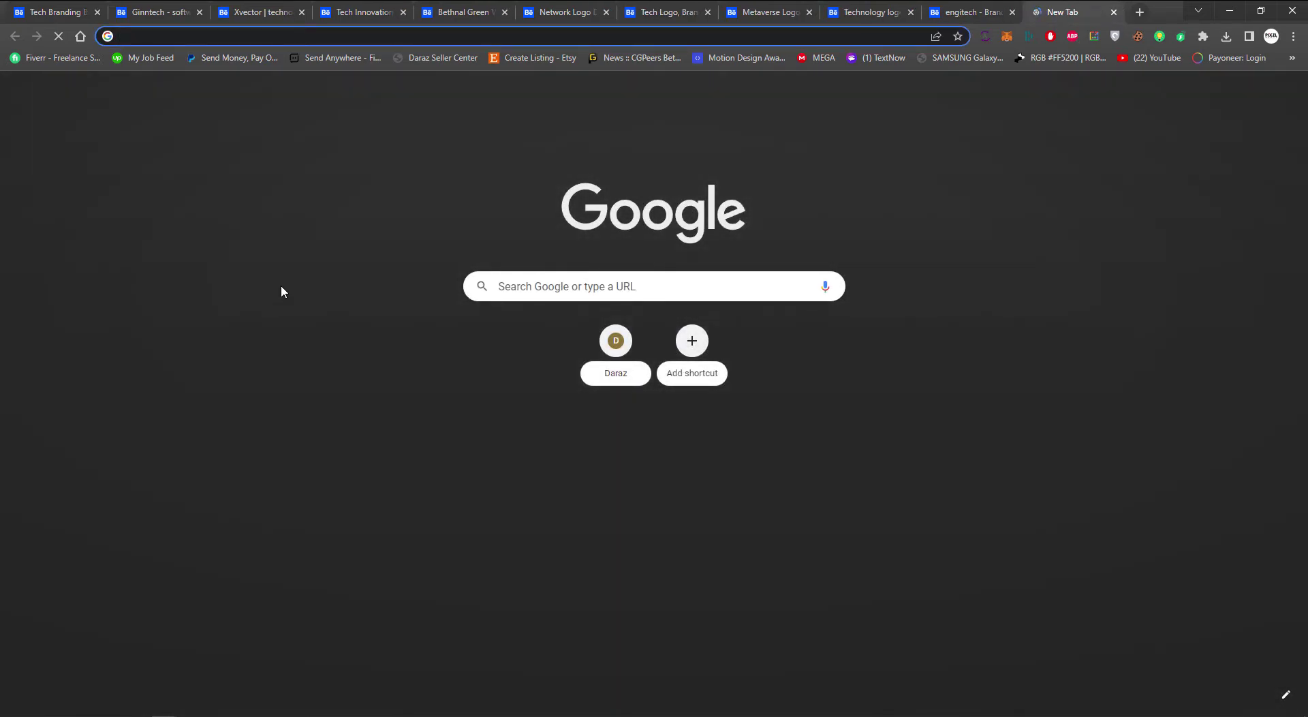
type("CAR DETAI")
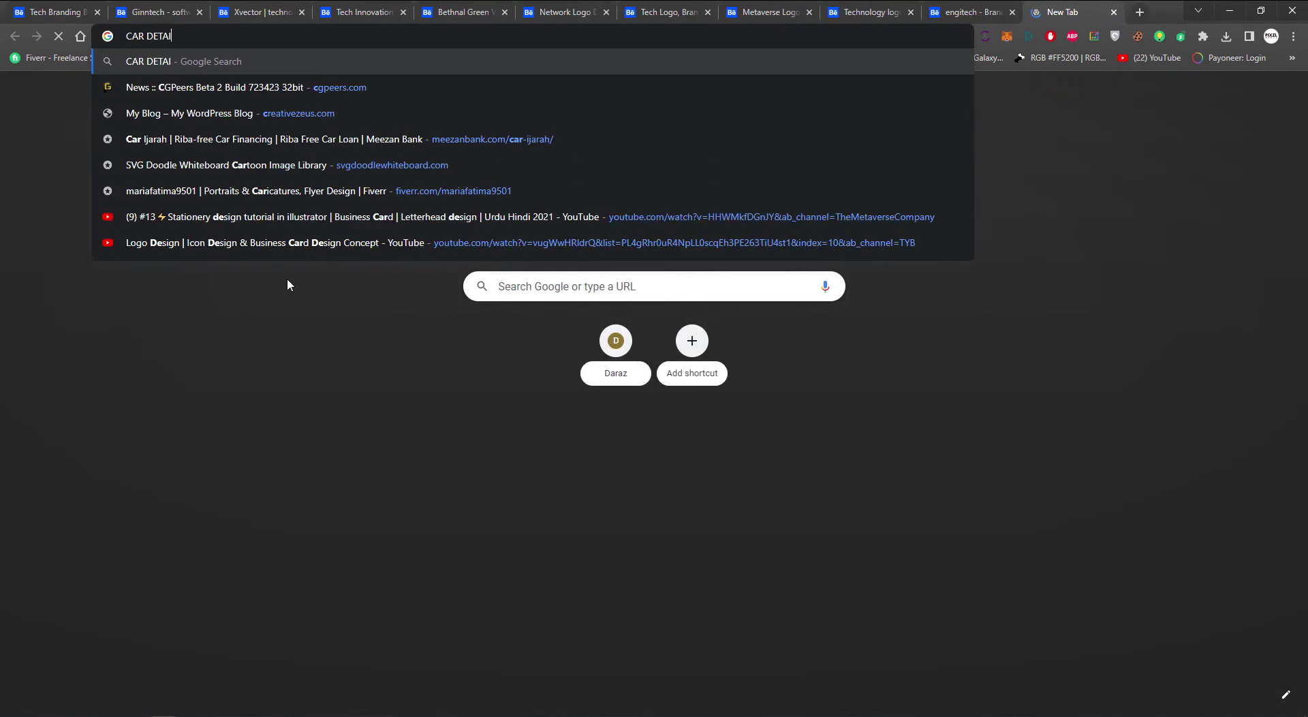
type("LING C")
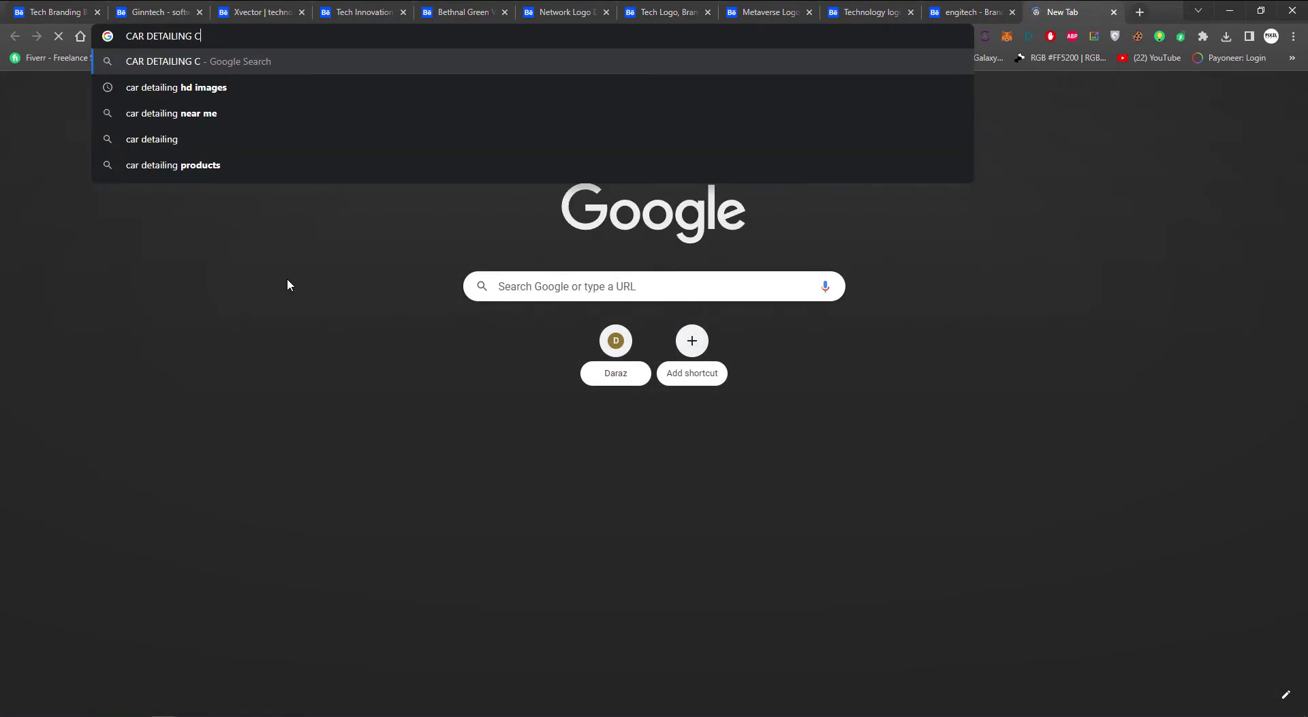
type("OMPANY")
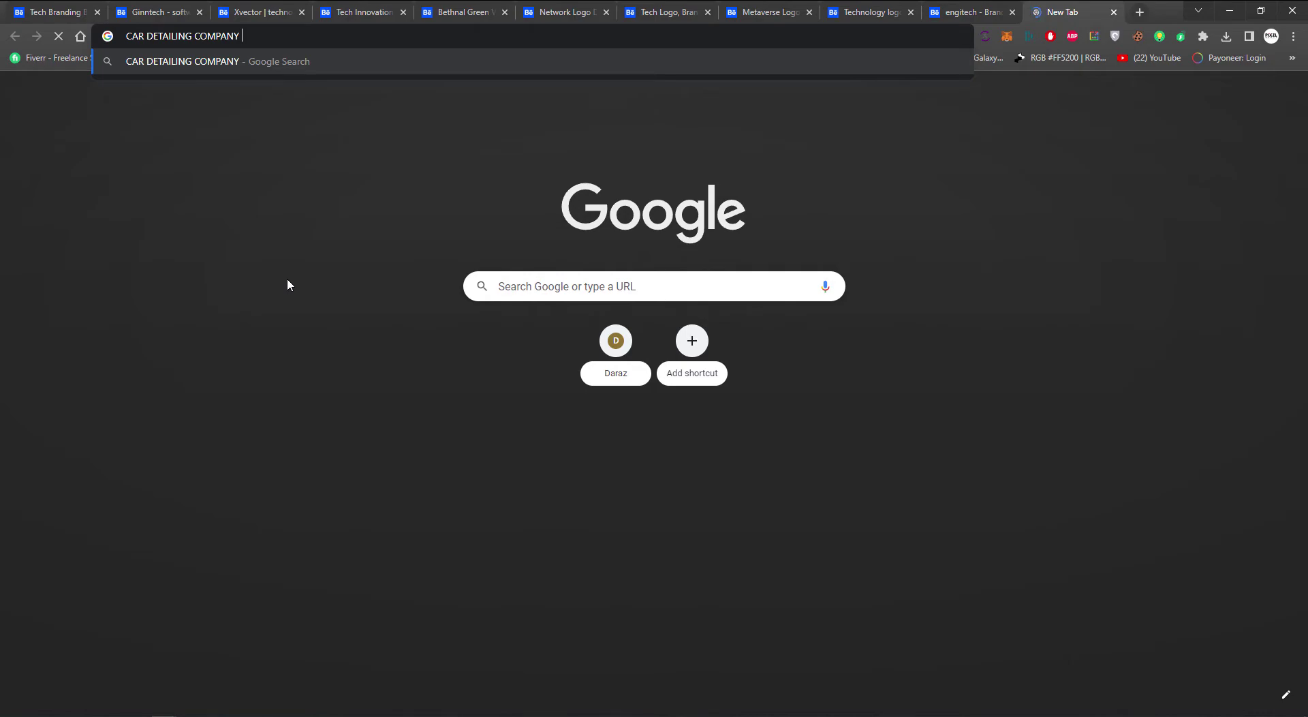
left_click(983, 179)
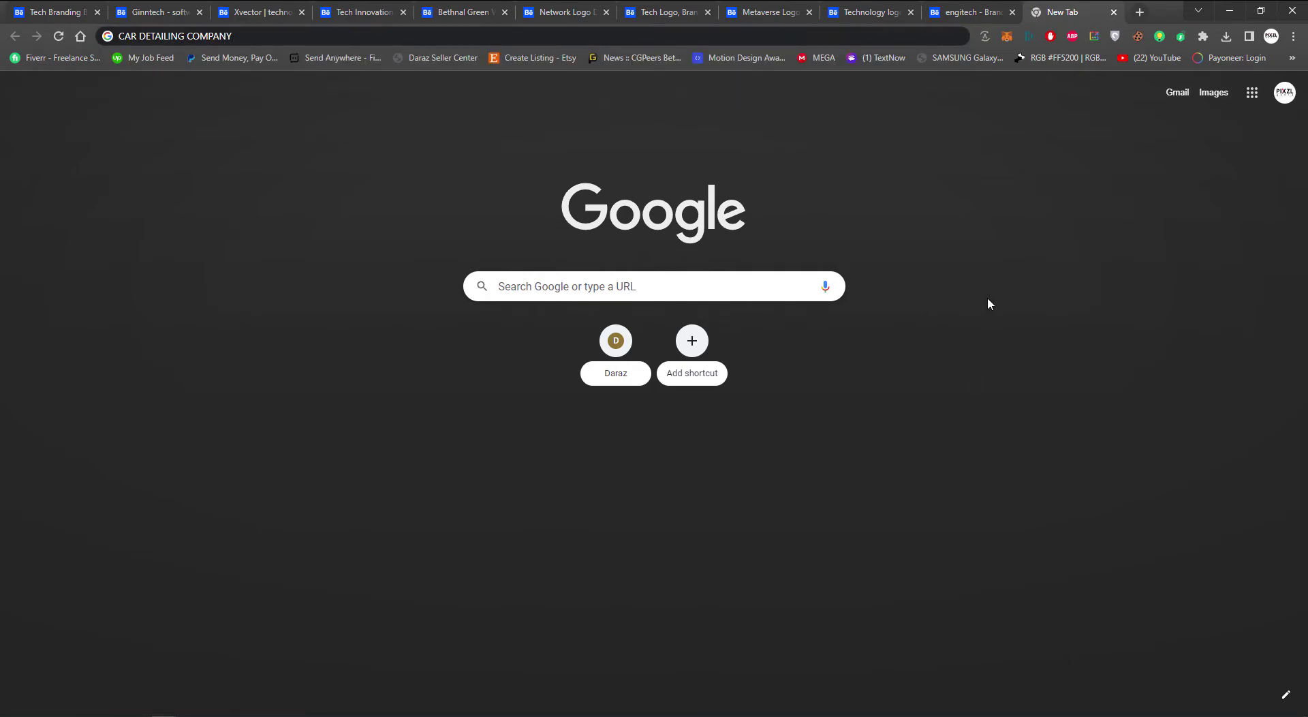
key("ctrl+w")
key("ctrl+w")
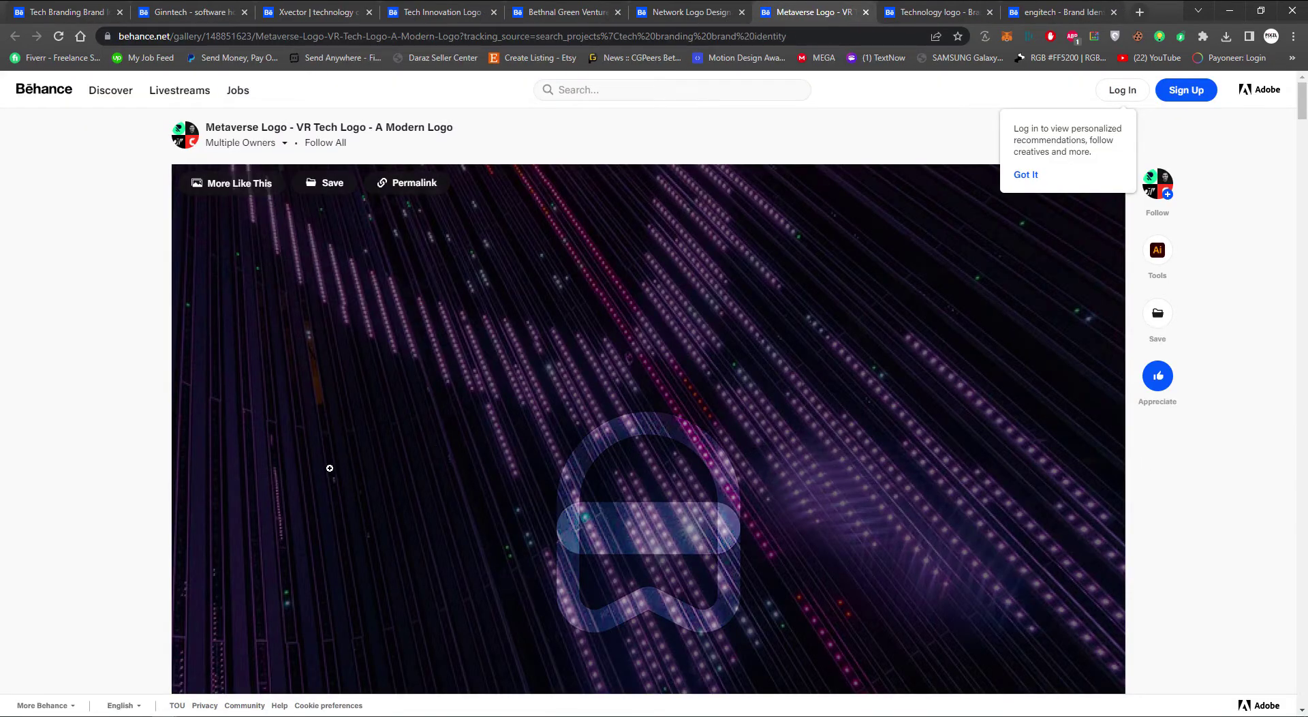
Scroll through the current Behance reference project for design ideas
scroll(327, 470, "down", 5)
scroll(327, 470, "down", 10)
scroll(328, 471, "down", 10)
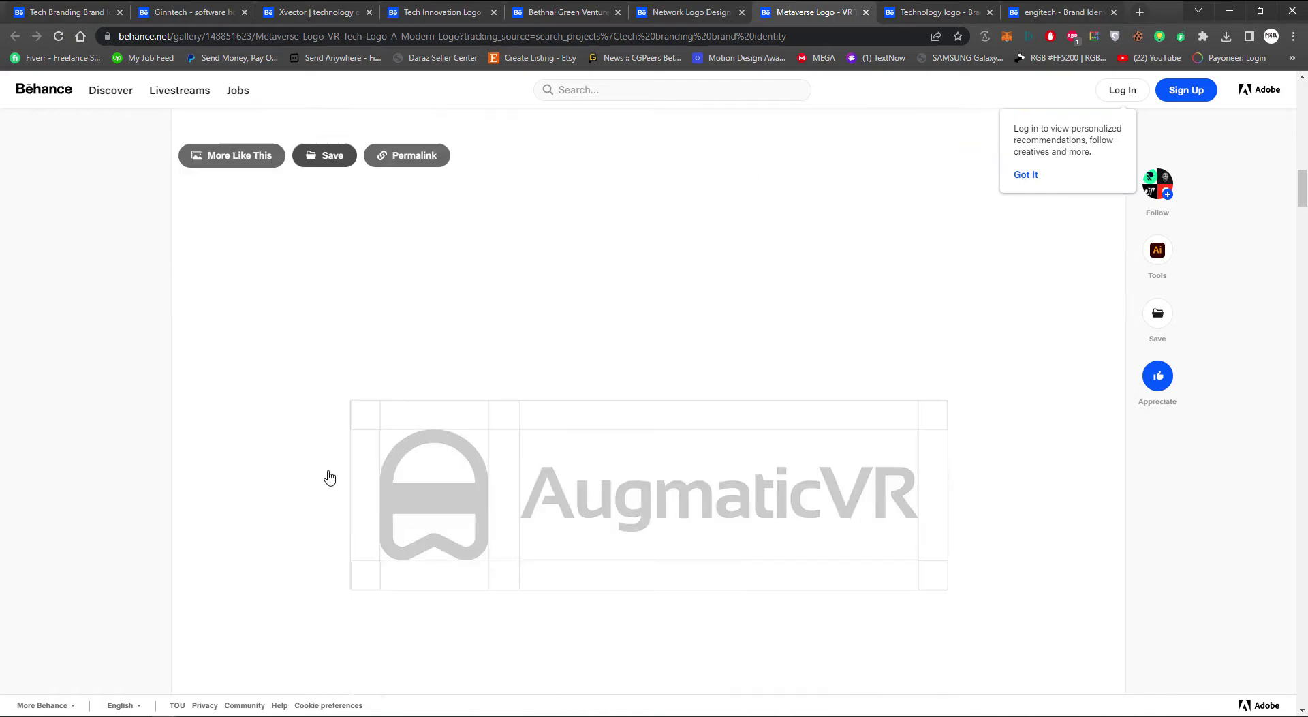
scroll(327, 475, "down", 6)
scroll(329, 477, "down", 20)
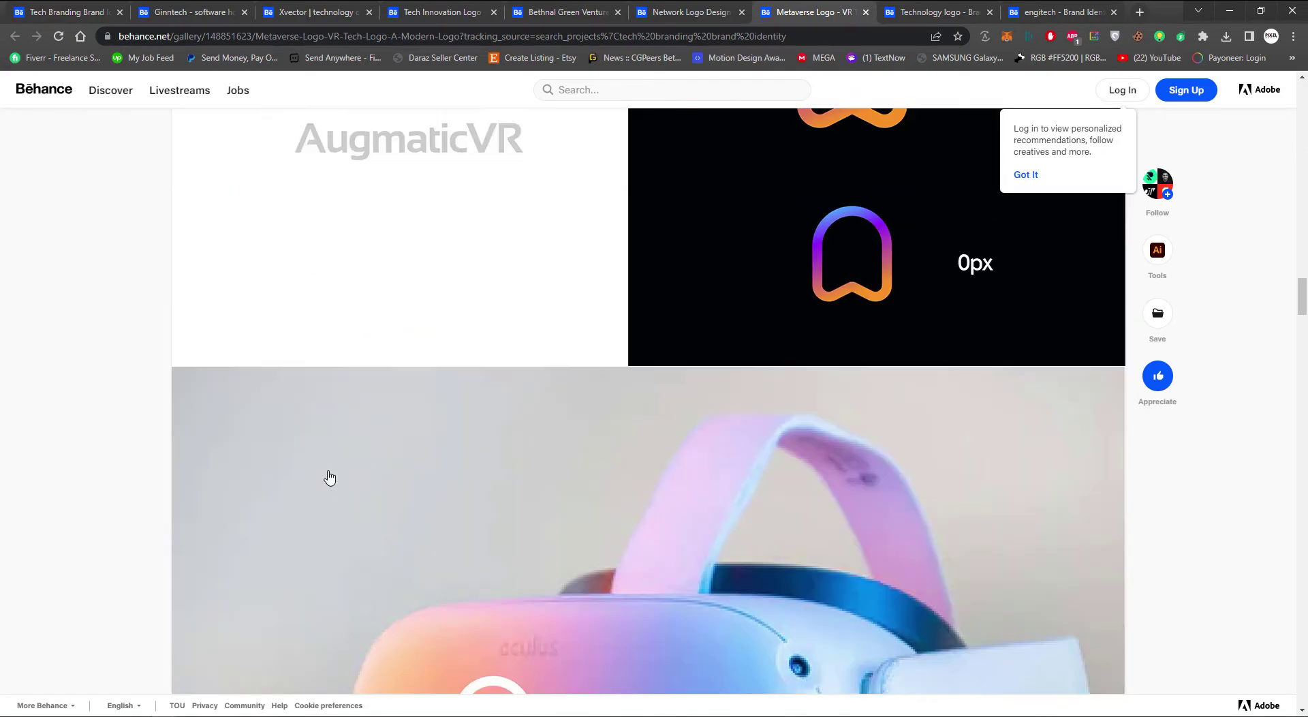
scroll(329, 477, "down", 20)
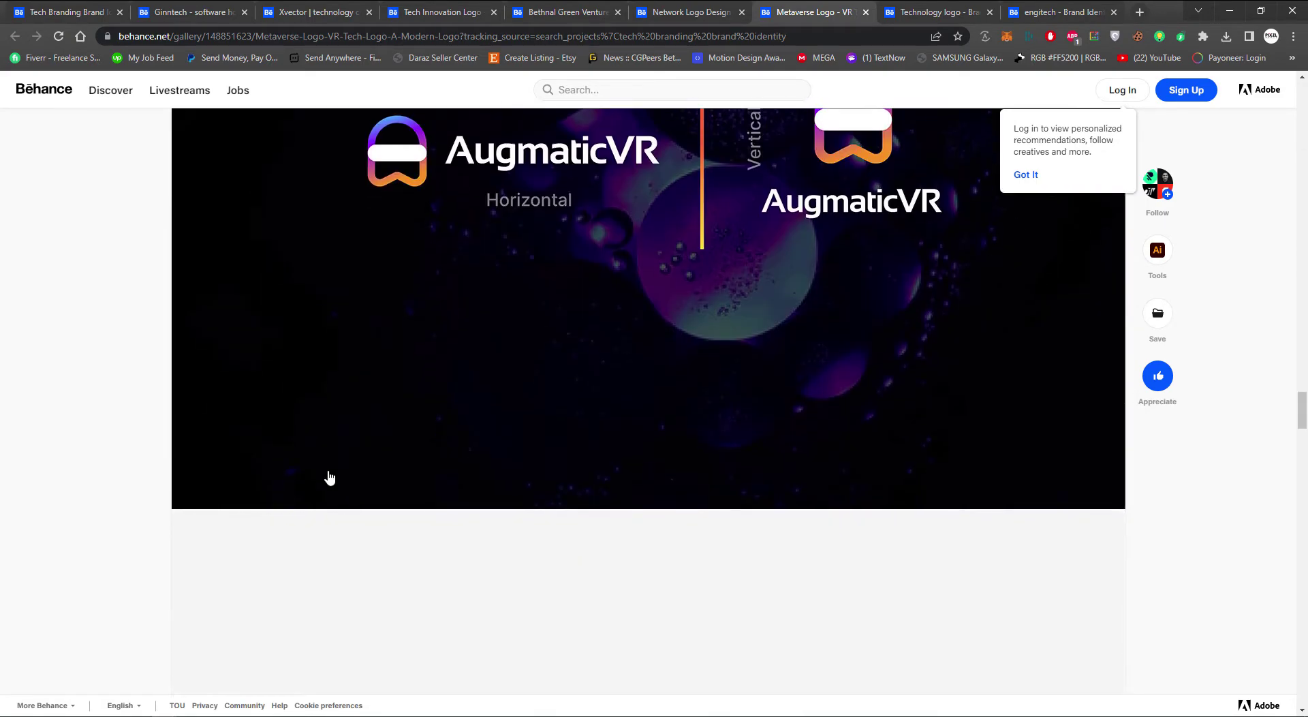
scroll(329, 477, "down", 18)
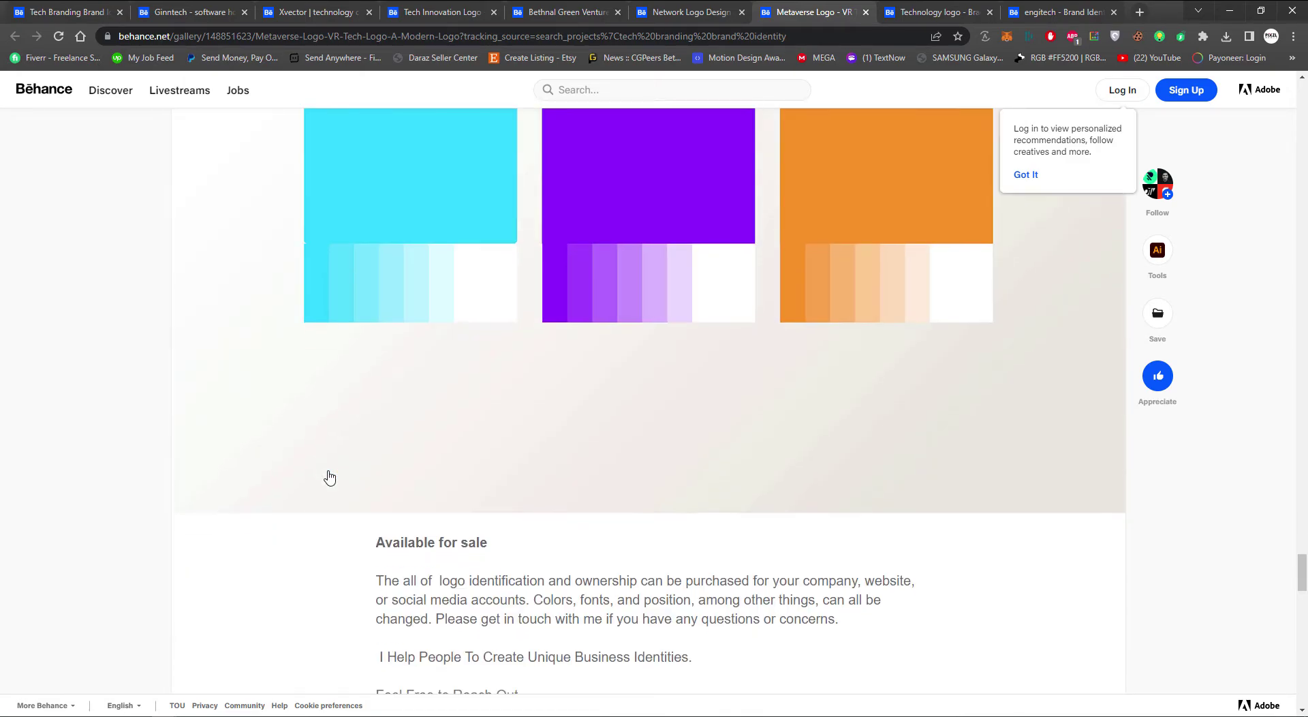
scroll(329, 477, "up", 6)
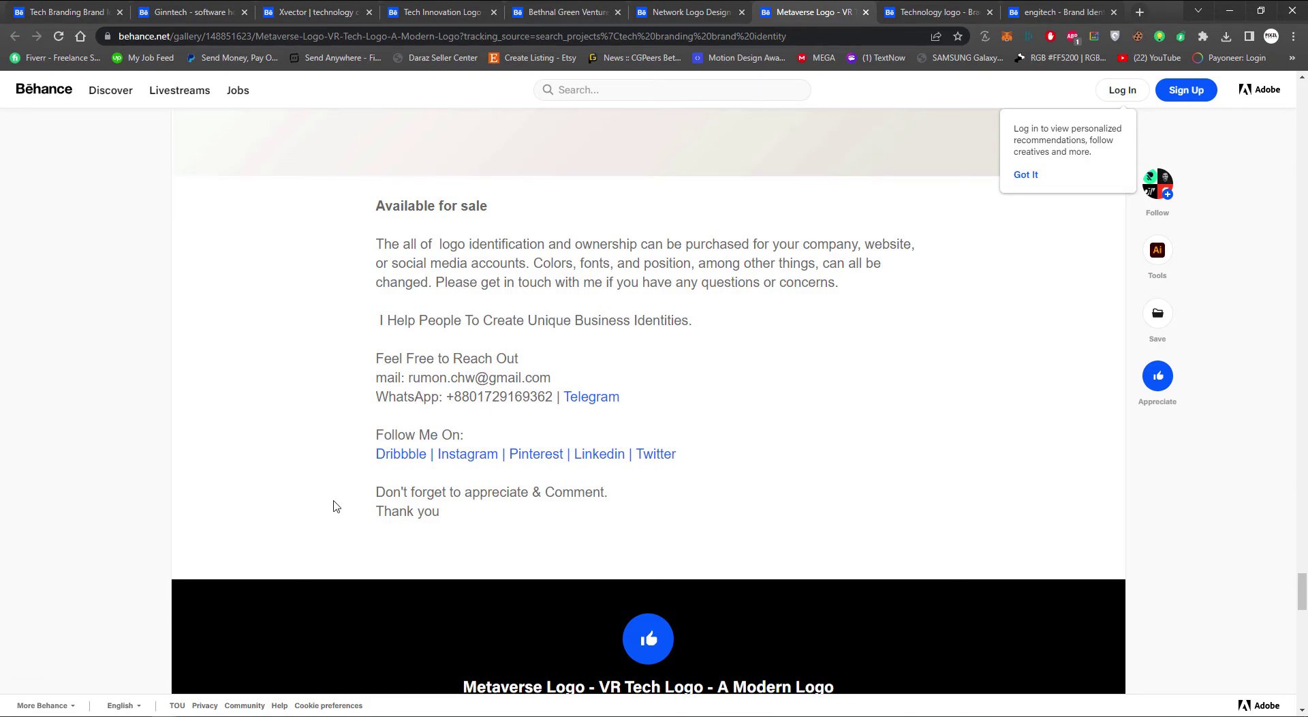
scroll(333, 503, "down", 13)
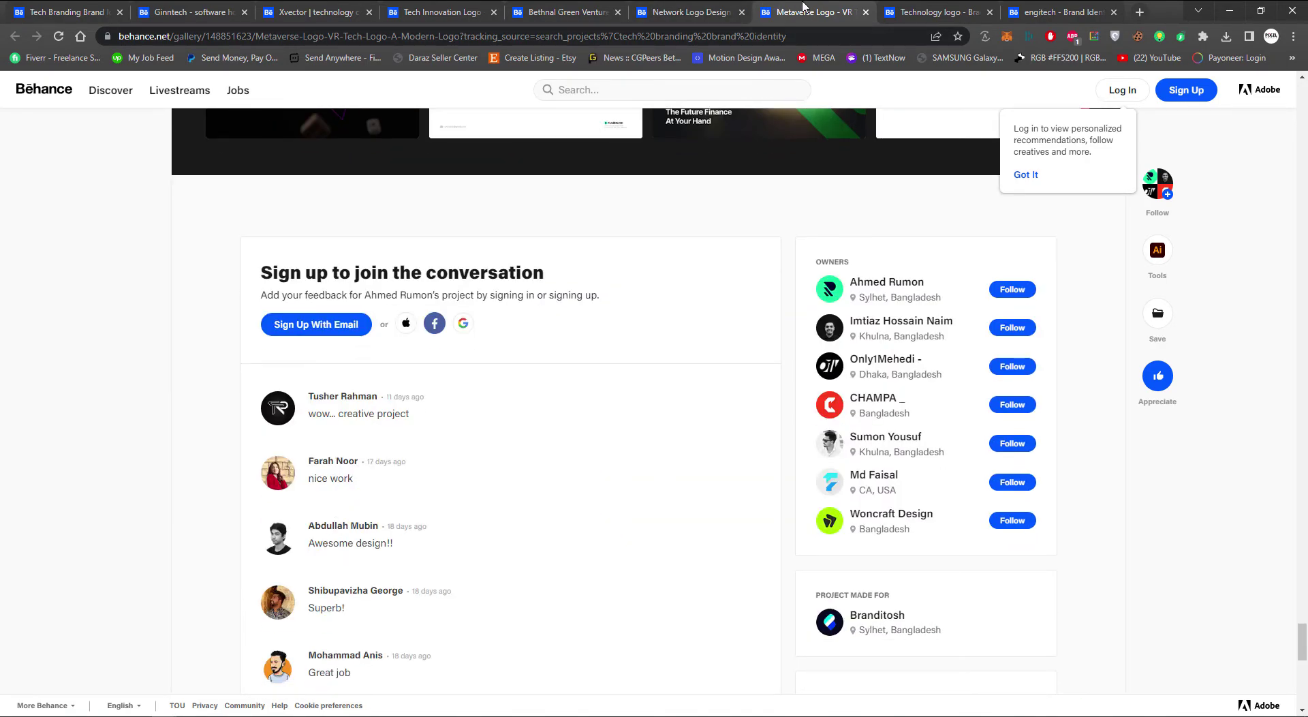
Review the Network Logo Design, Bethnal Green Ventures and Tech Innovation Logo projects
left_click(748, 7)
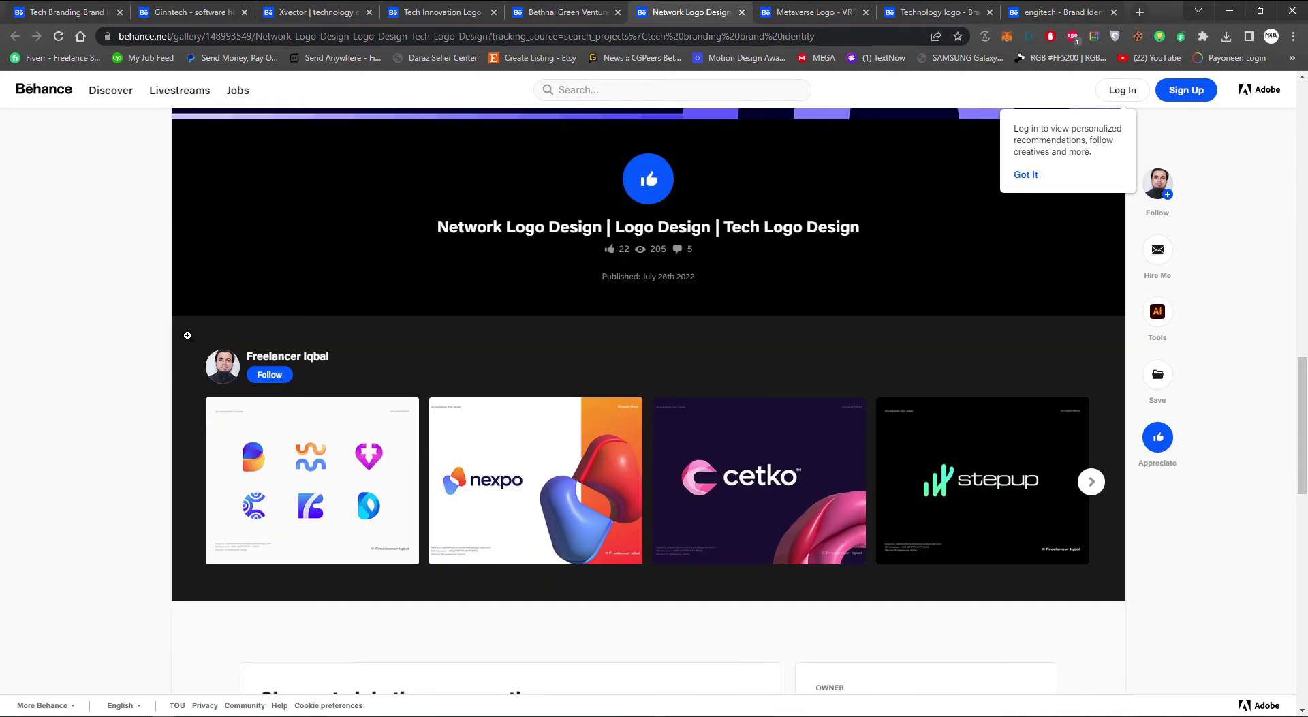
scroll(187, 335, "up", 15)
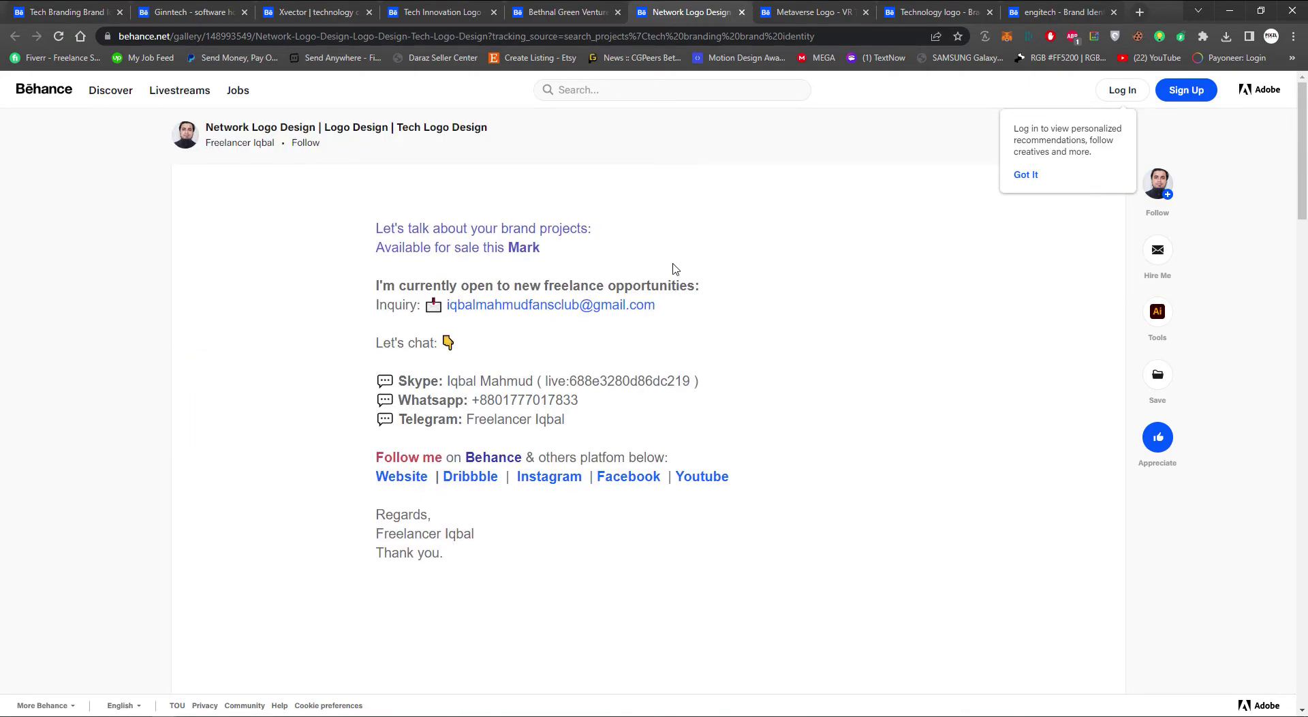
left_click(566, 11)
key("ctrl+shift+Tab")
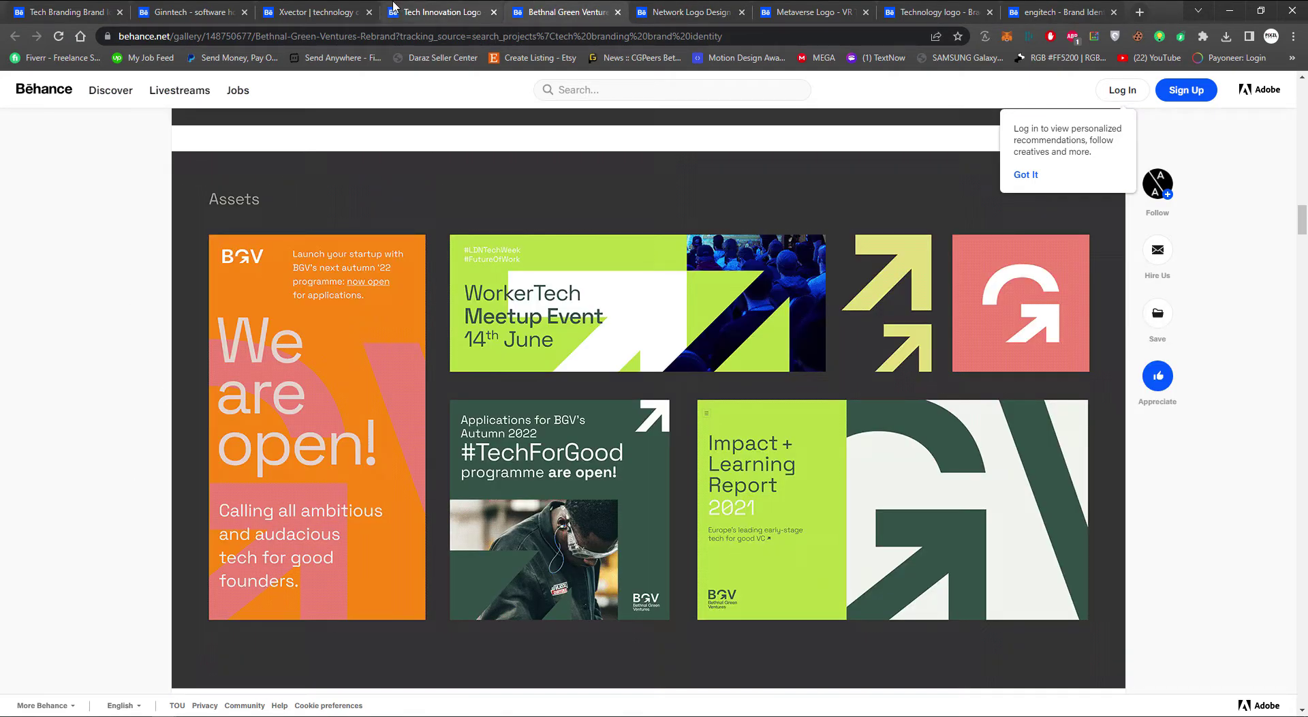
scroll(108, 370, "up", 7)
scroll(108, 370, "up", 10)
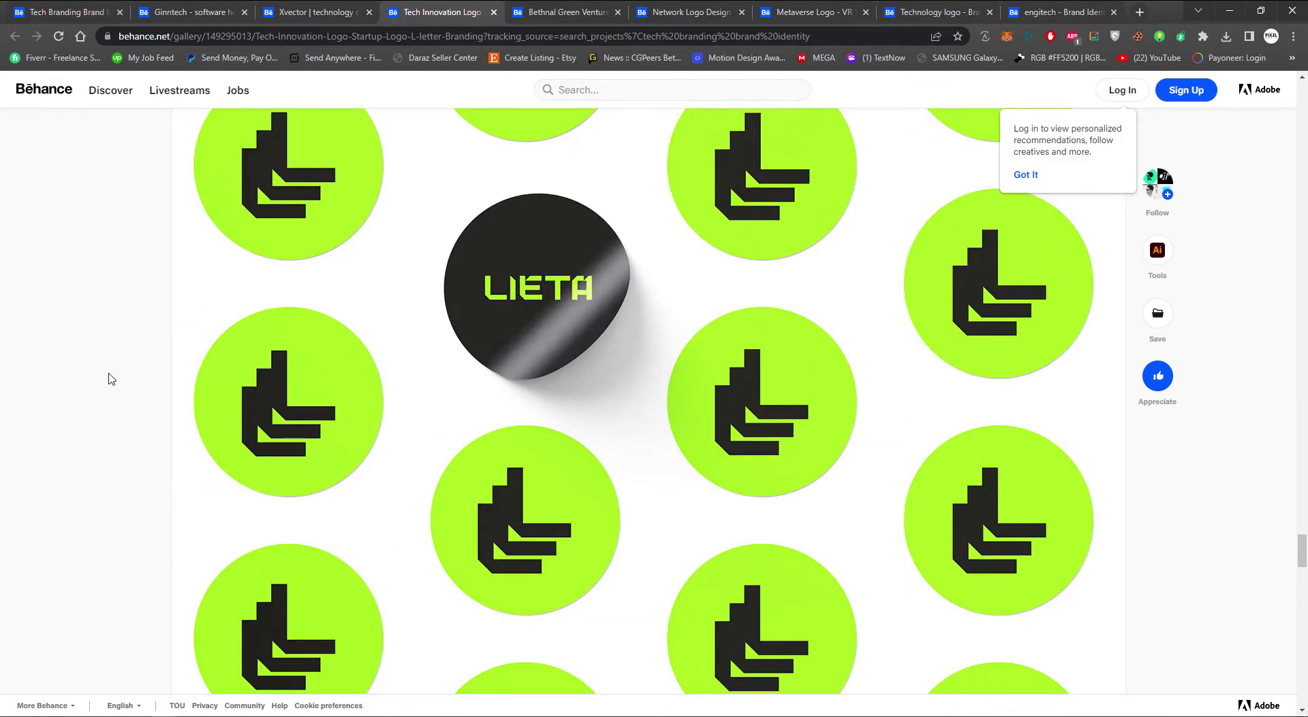
scroll(111, 378, "up", 10)
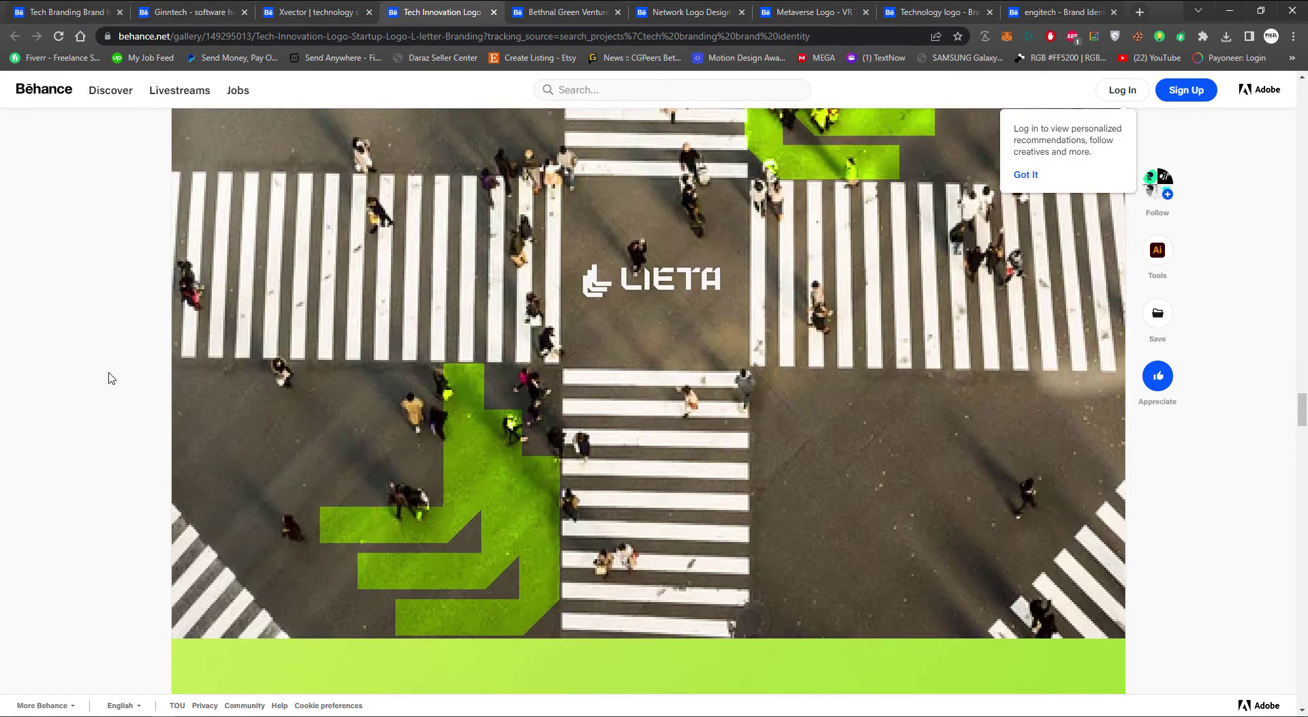
scroll(111, 378, "up", 10)
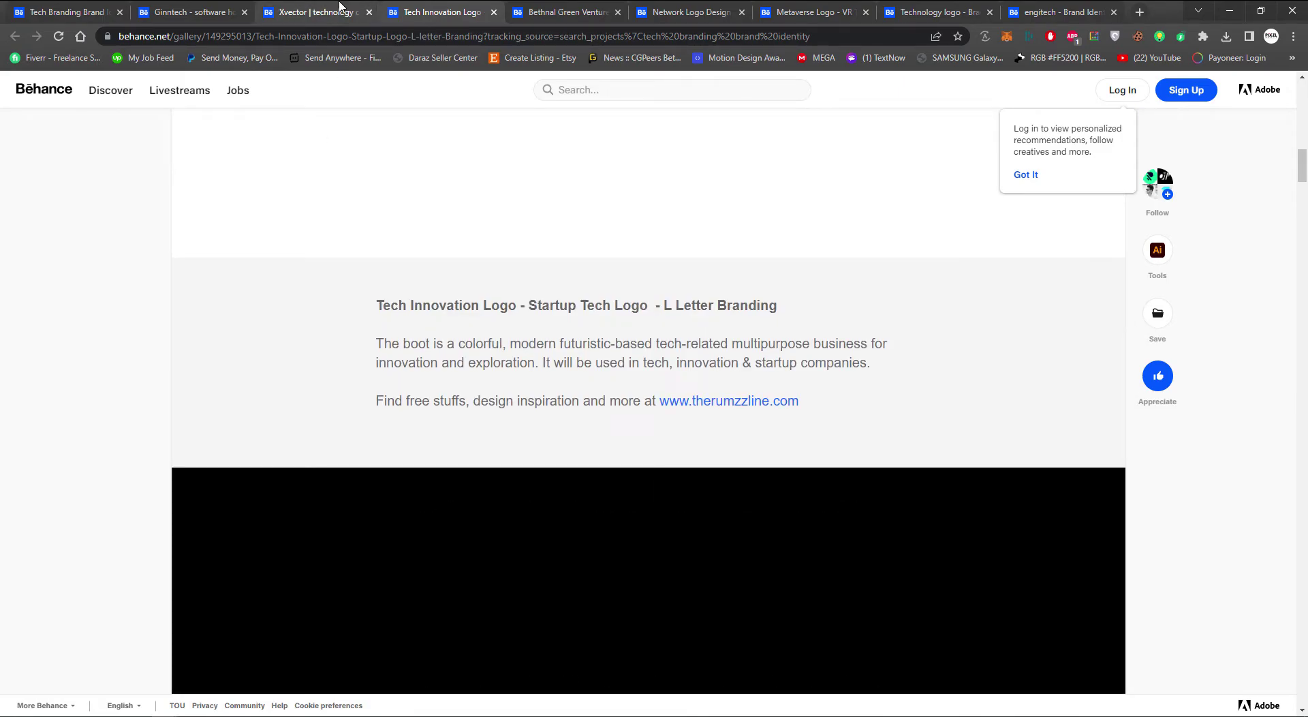
Open the Xvector technology company project and scroll through it
left_click(340, 8)
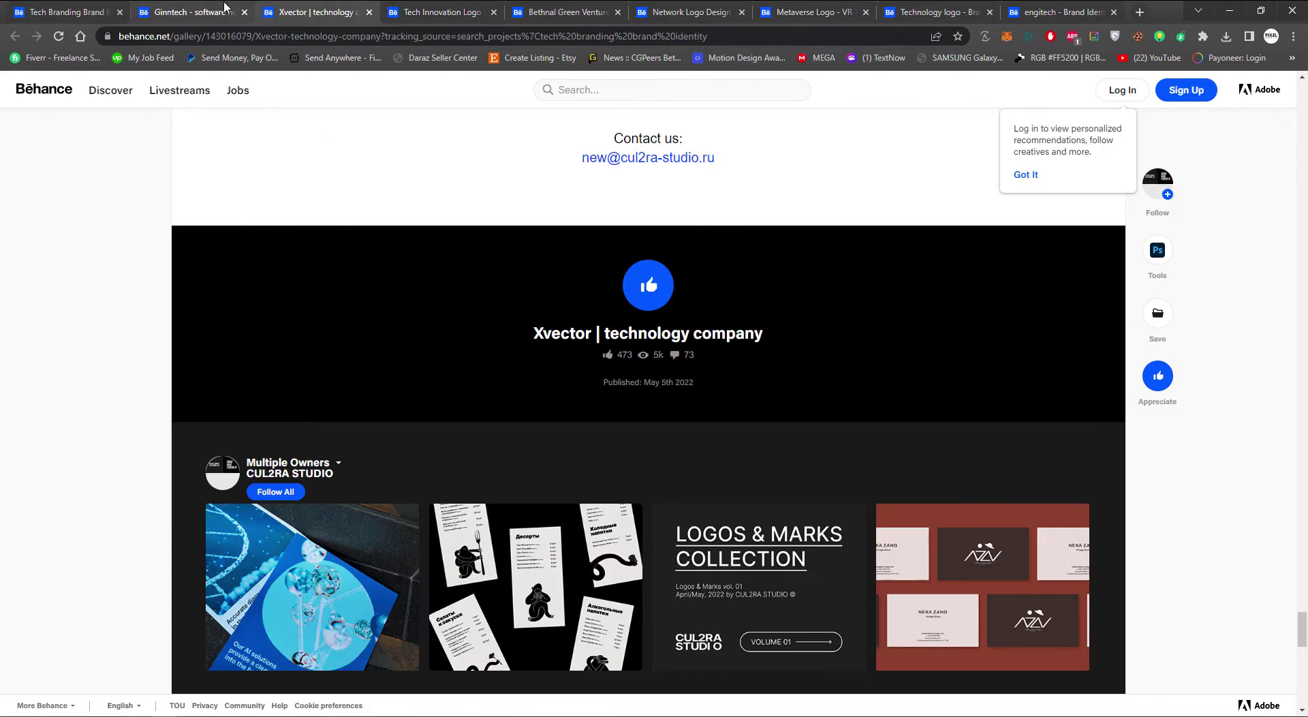
scroll(120, 397, "up", 10)
scroll(120, 398, "up", 10)
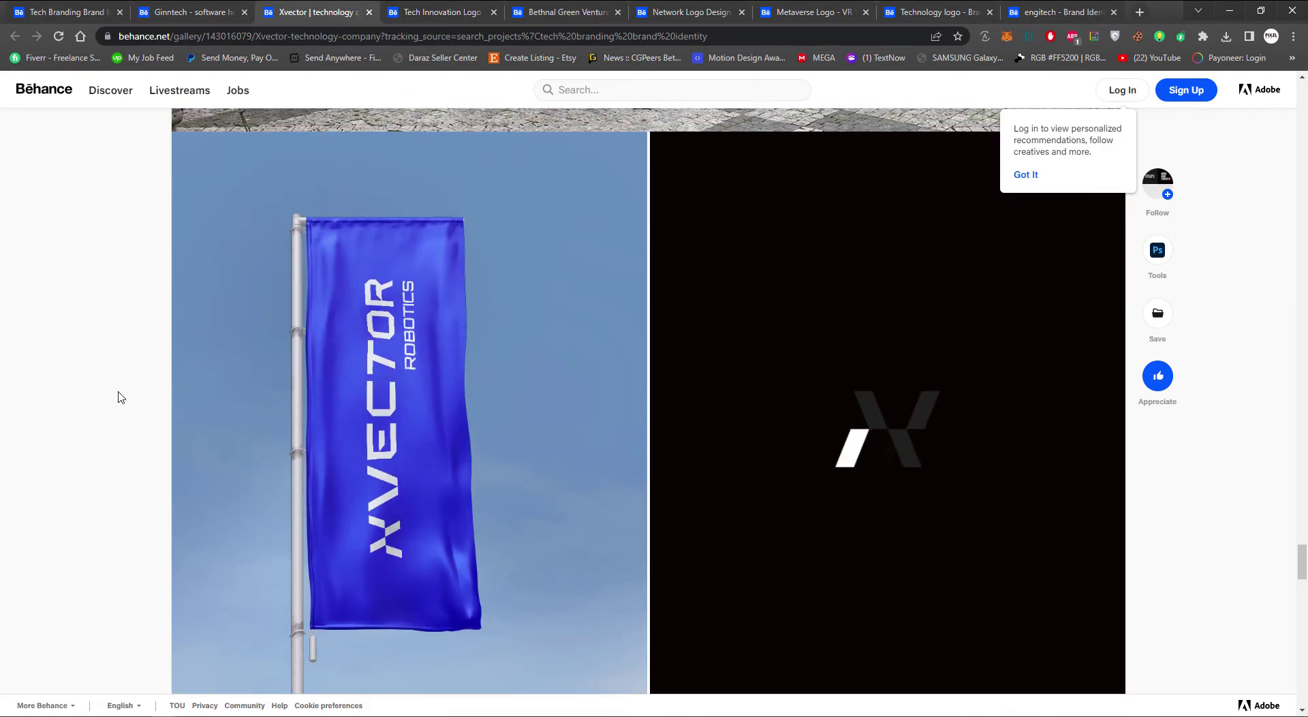
scroll(120, 397, "up", 5)
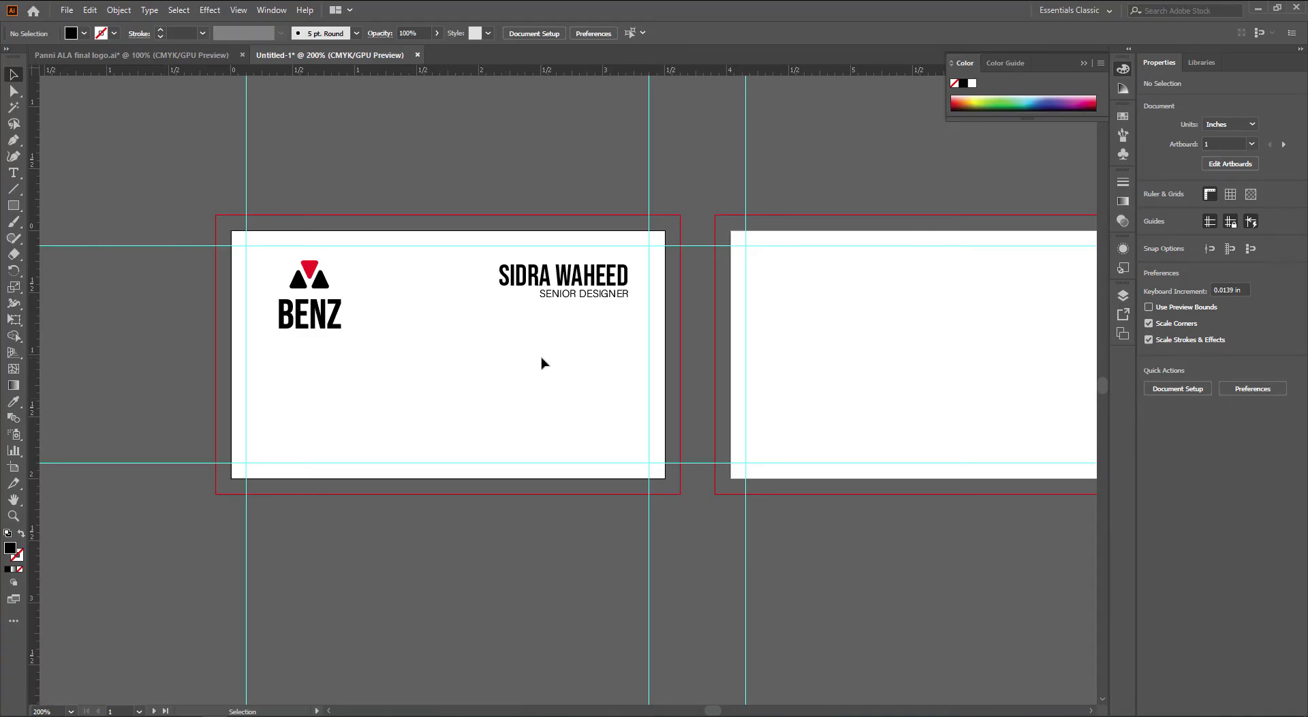
scroll(551, 354, "left", 1)
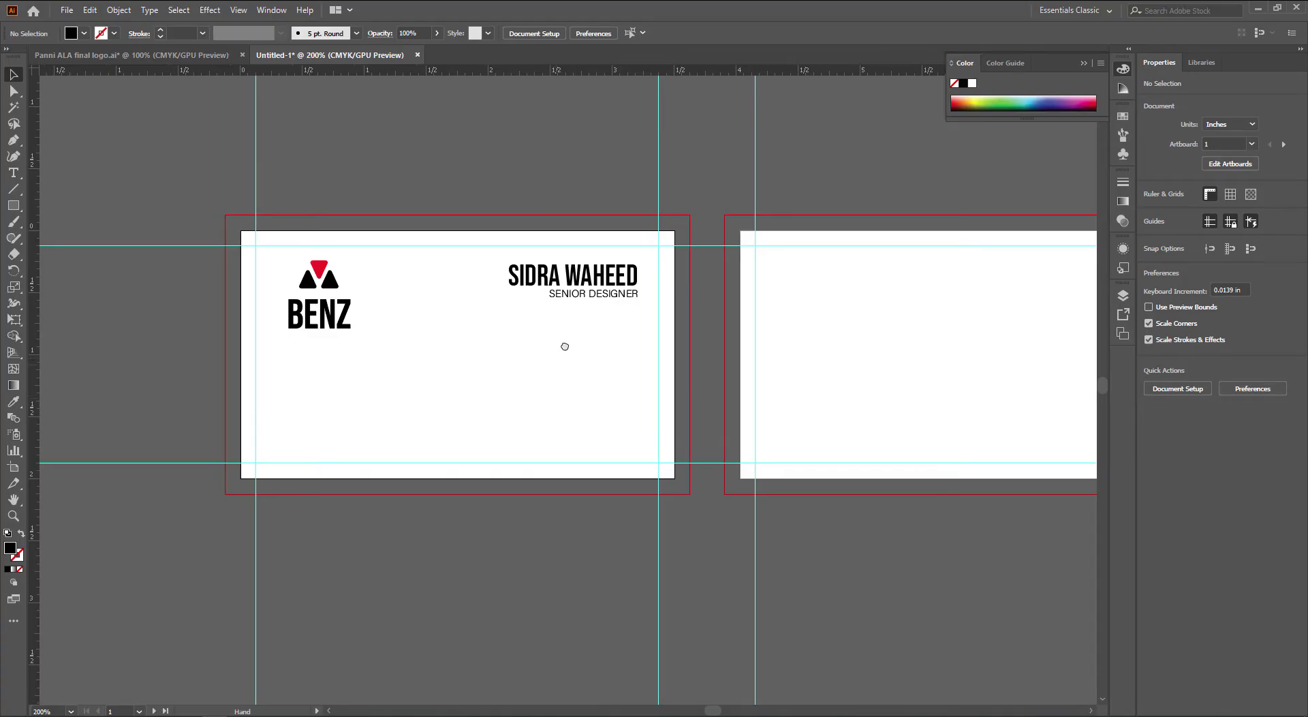
Copy the SENIOR DESIGNER line below it and retype it as the three-line postal address
scroll(563, 344, "down", 1)
left_click_drag(594, 269, 596, 305)
double_click(596, 304)
double_click(596, 304)
triple_click(596, 304)
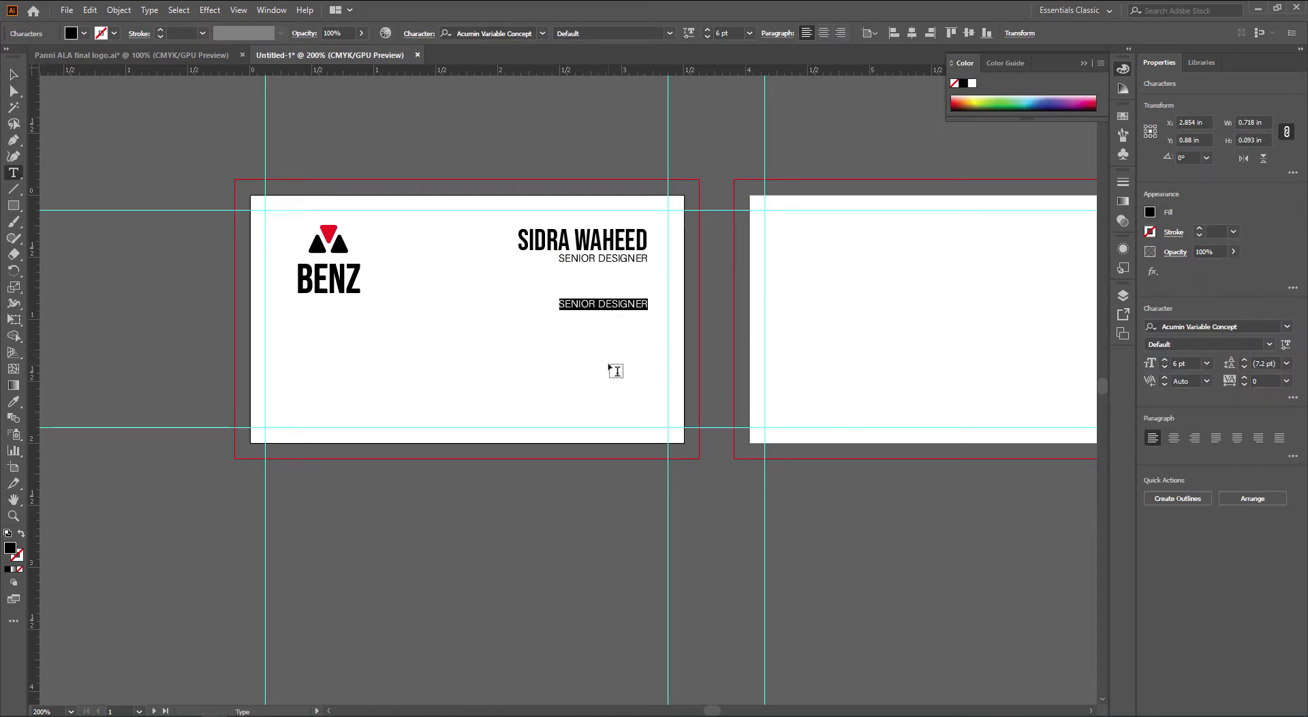
type("STREET B77-A")
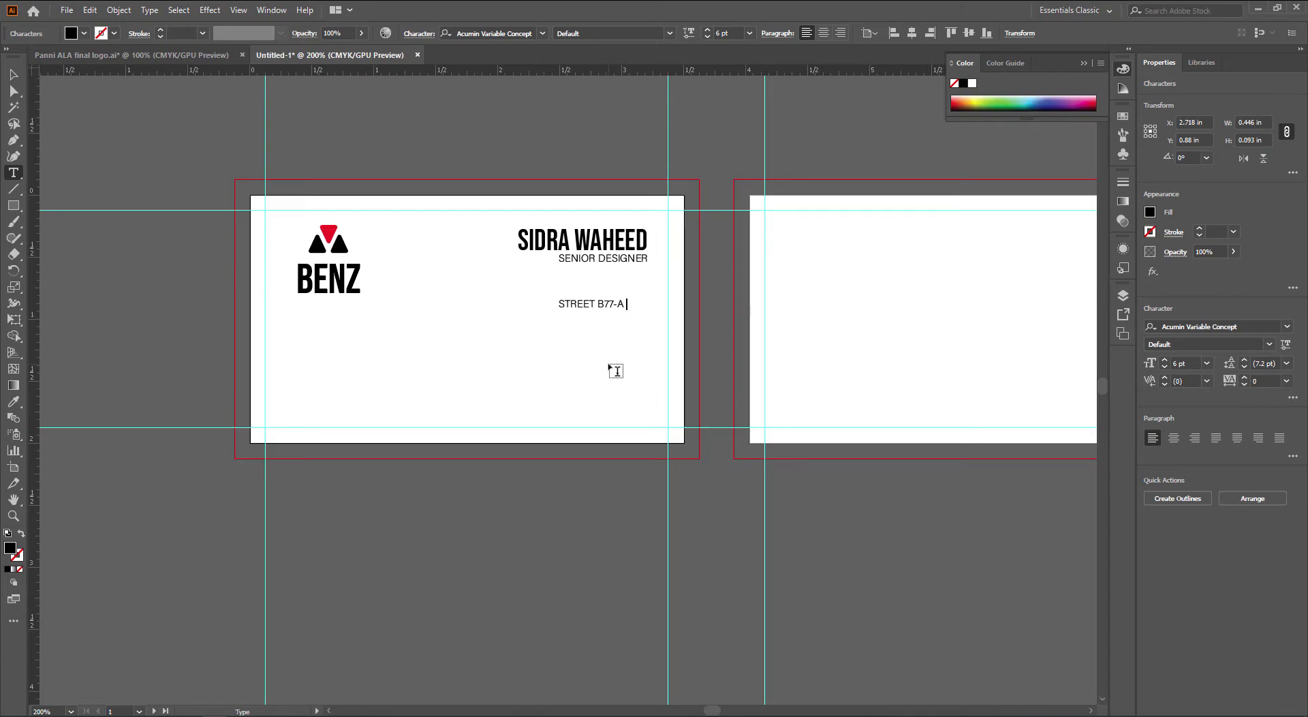
type("BLUE RIVER VALLEY")
key("Return")
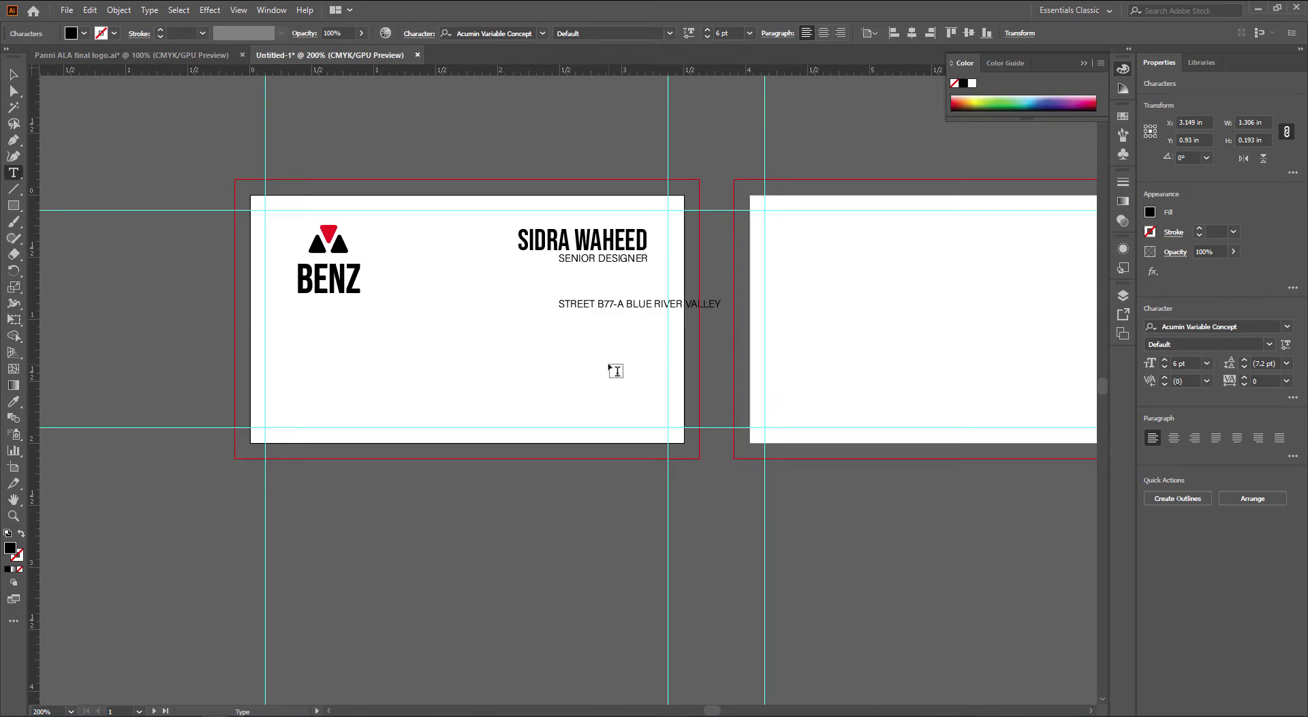
type("ON")
type("LION")
type("U")
type("NITED STATES OF AMERICA")
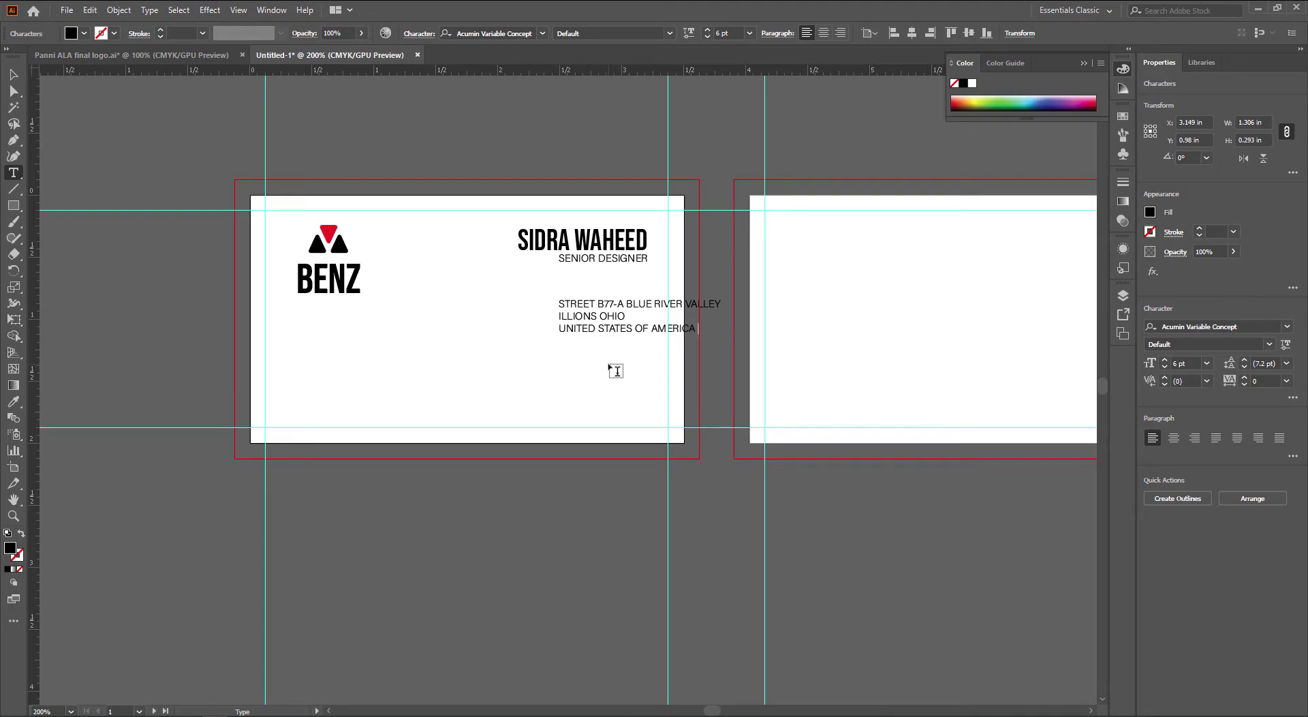
key("Escape")
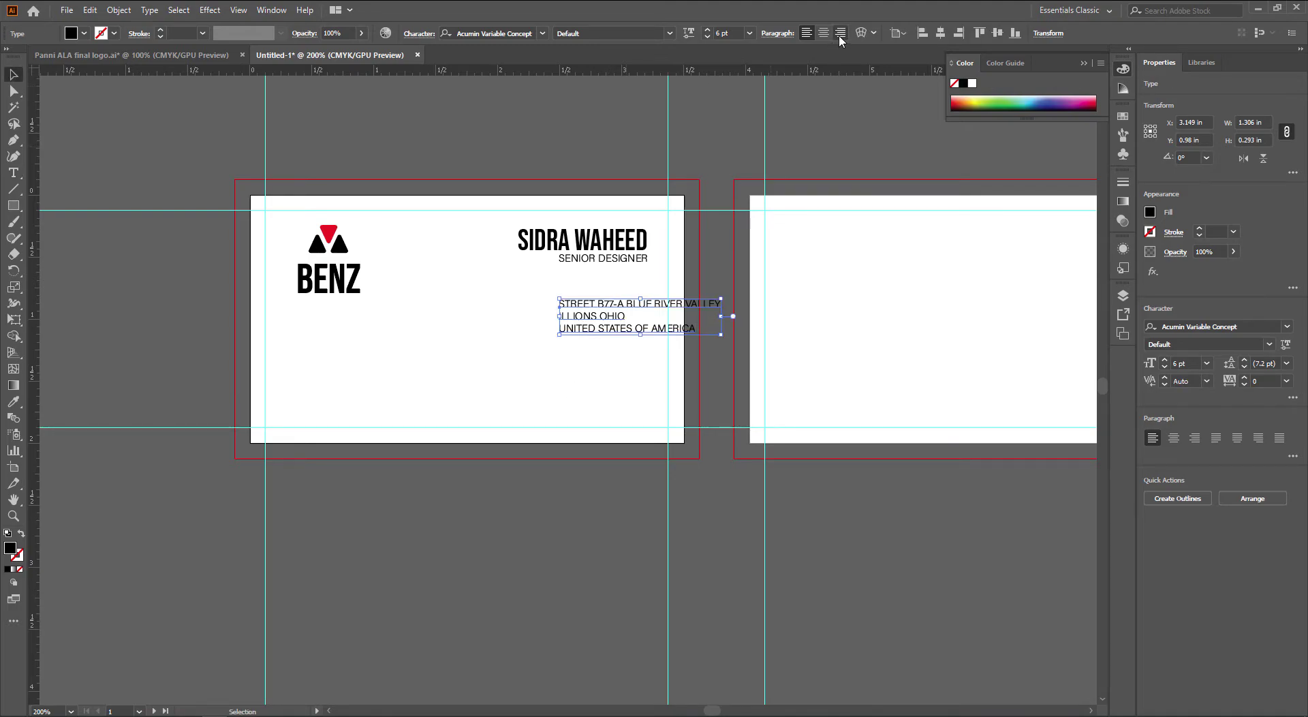
Right-align the address text and line its right edge up under the name
left_click(839, 32)
left_click(824, 155)
left_click_drag(508, 325, 594, 323)
left_click(622, 403)
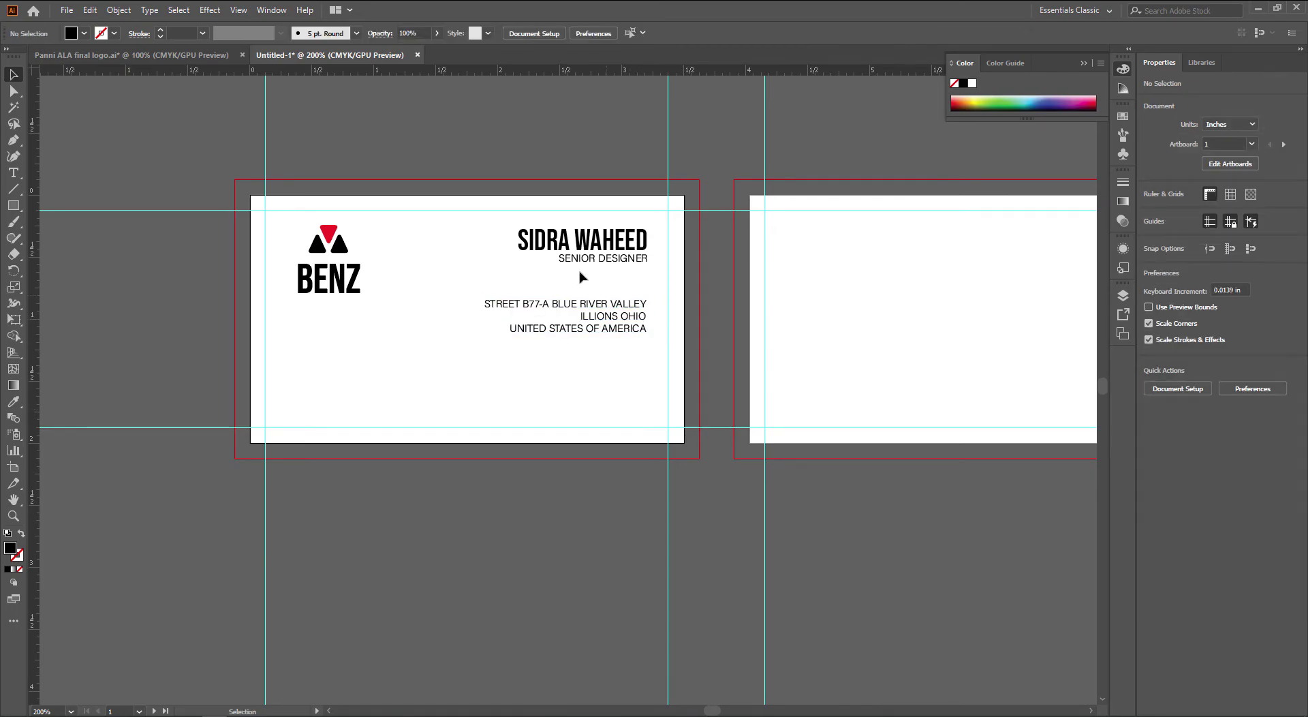
Rebreak the address so the street number sits alone and the state joins the country line
scroll(529, 338, "up", 1)
key("t")
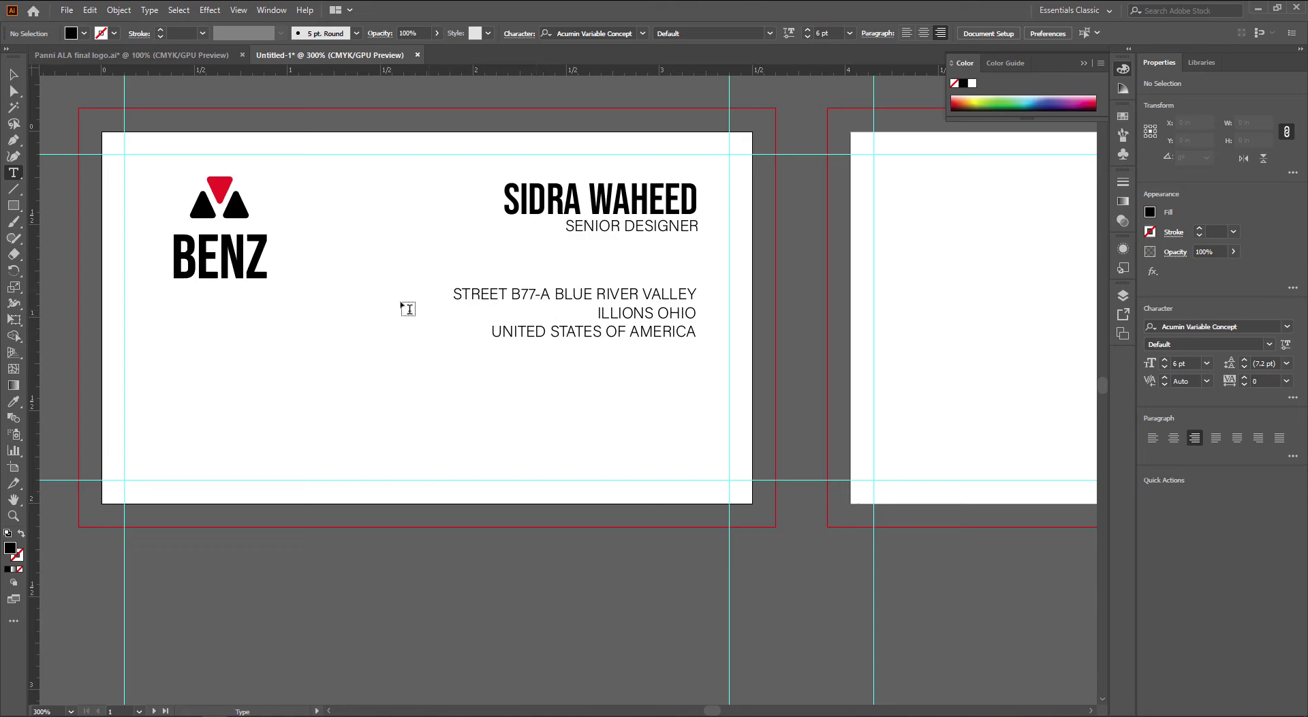
left_click(579, 331)
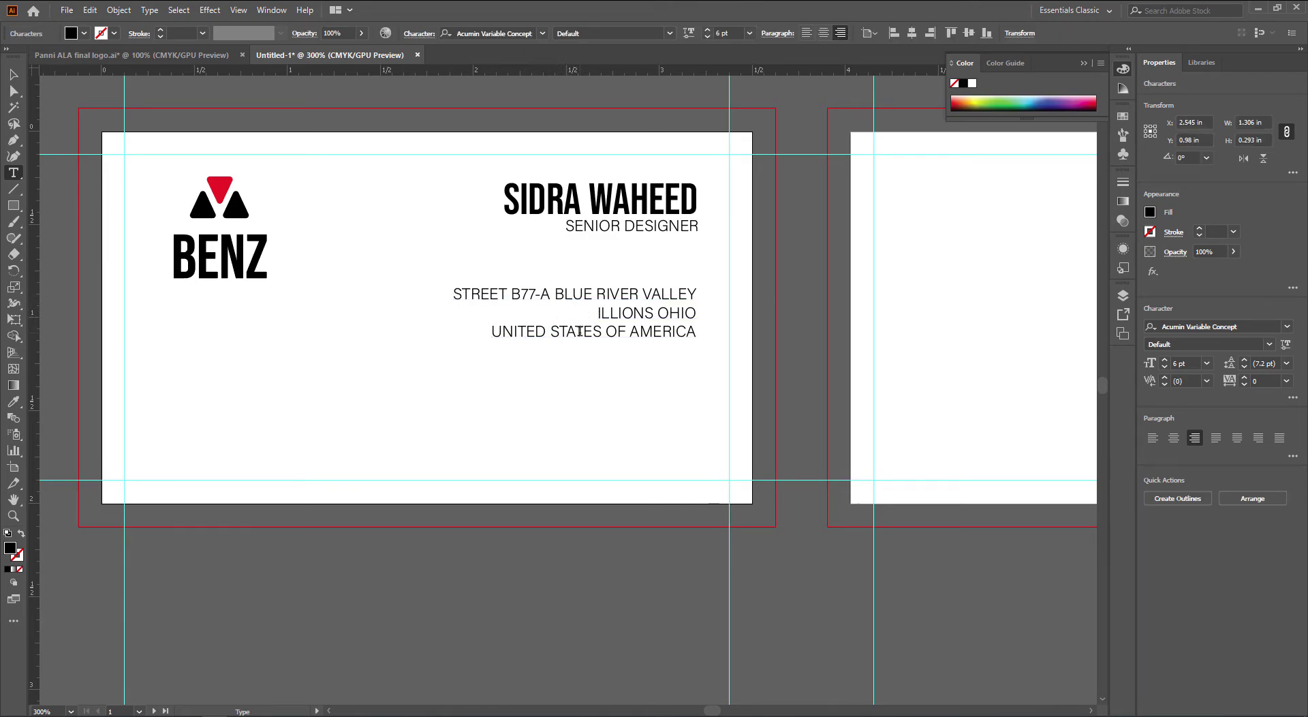
key("Return")
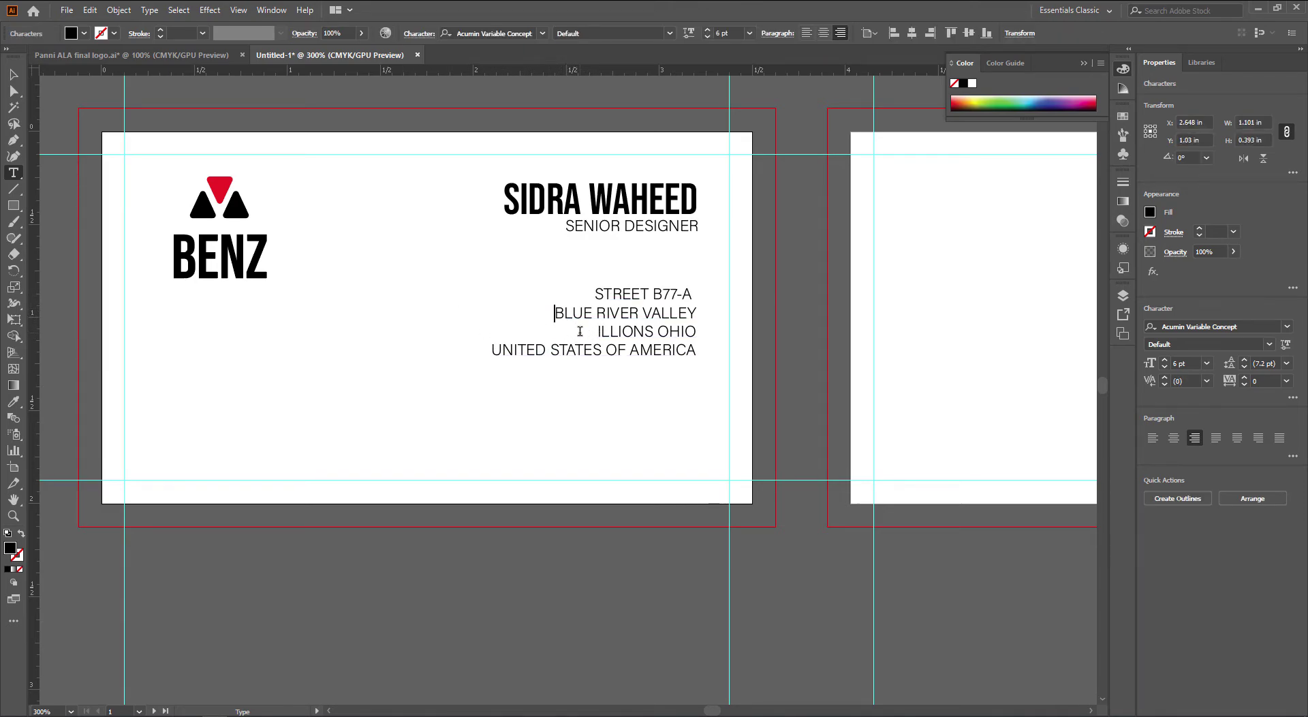
key("End")
key("Delete")
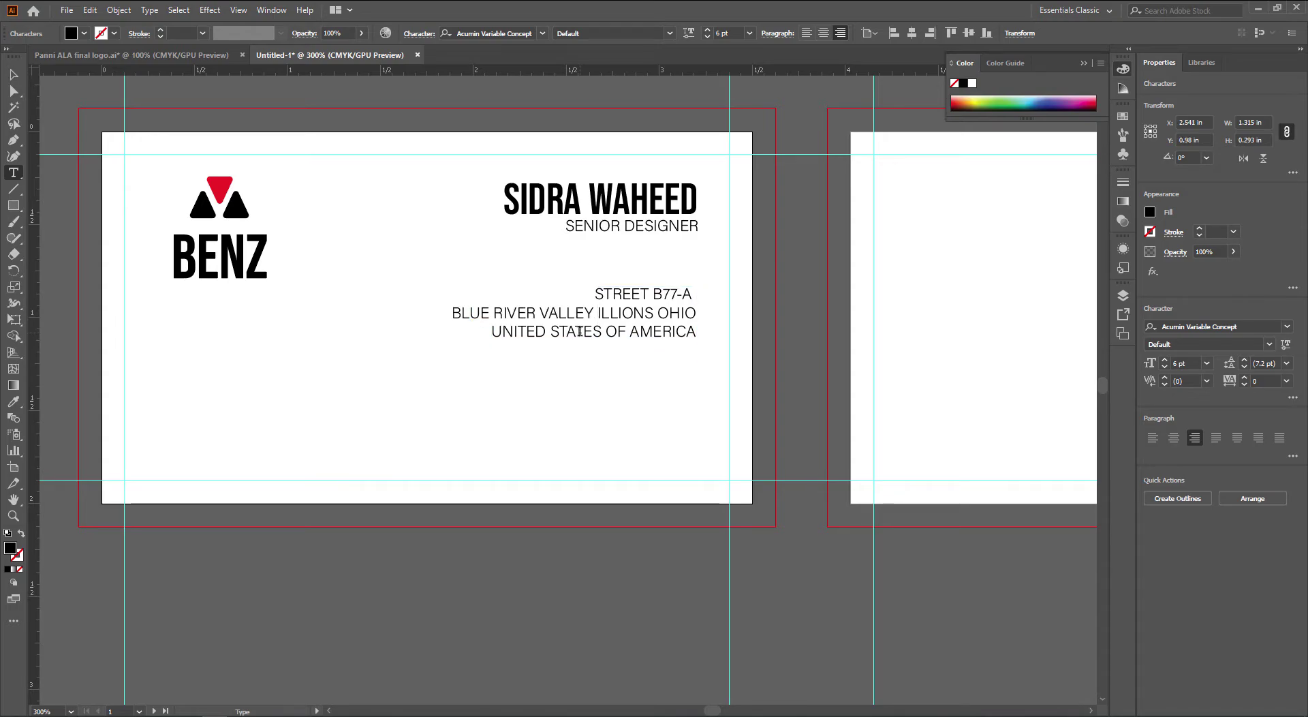
key("ctrl+Right")
key("Return")
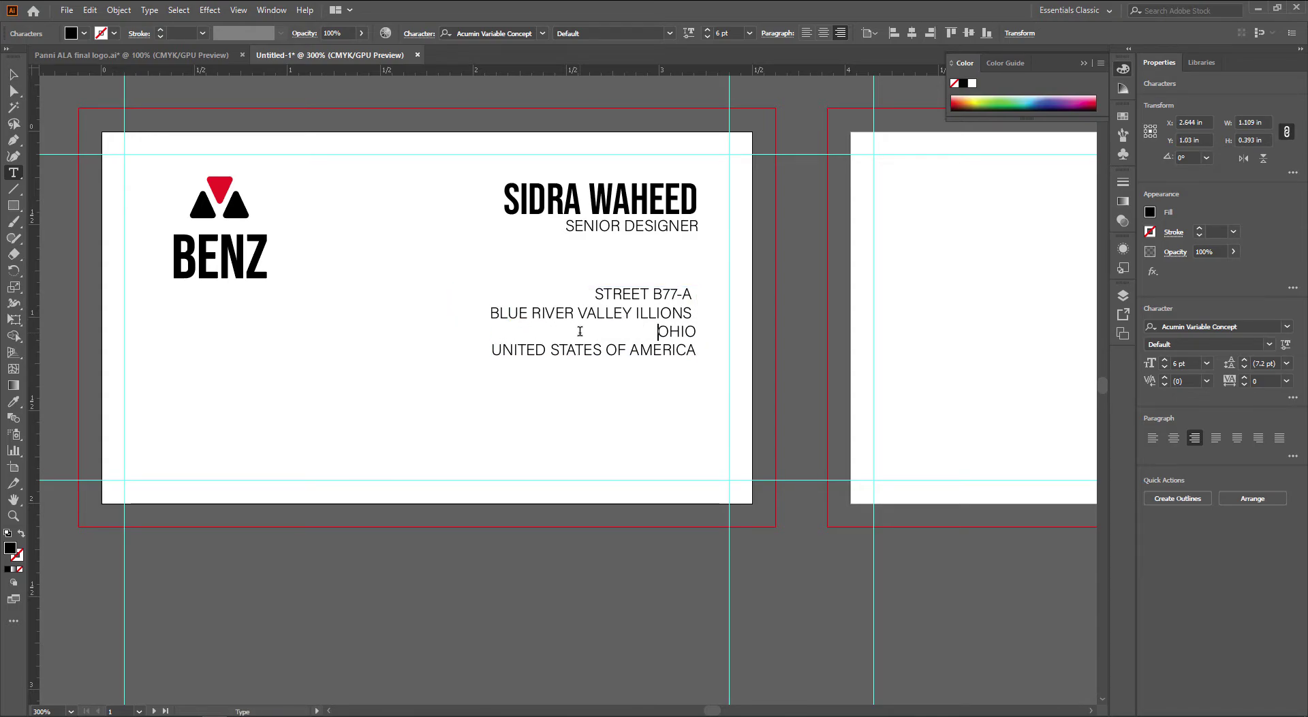
key("End")
key("Delete")
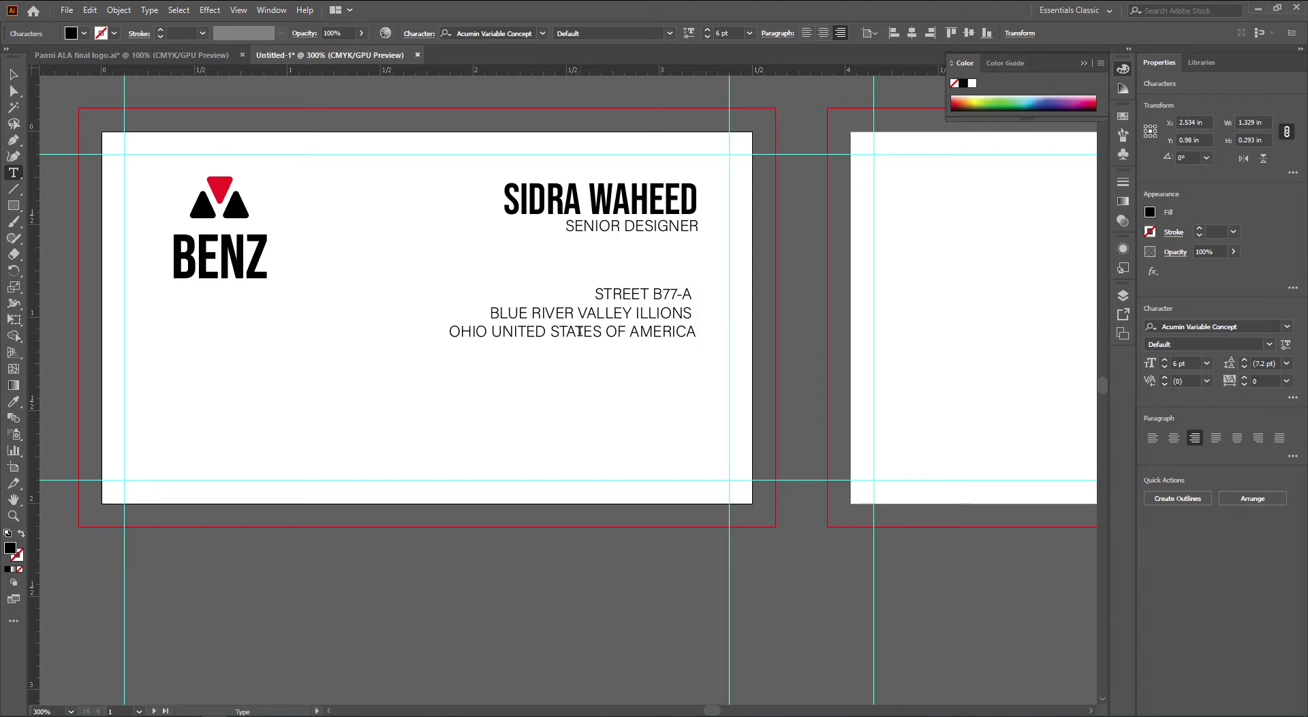
key("Escape")
left_click(637, 377, "ctrl")
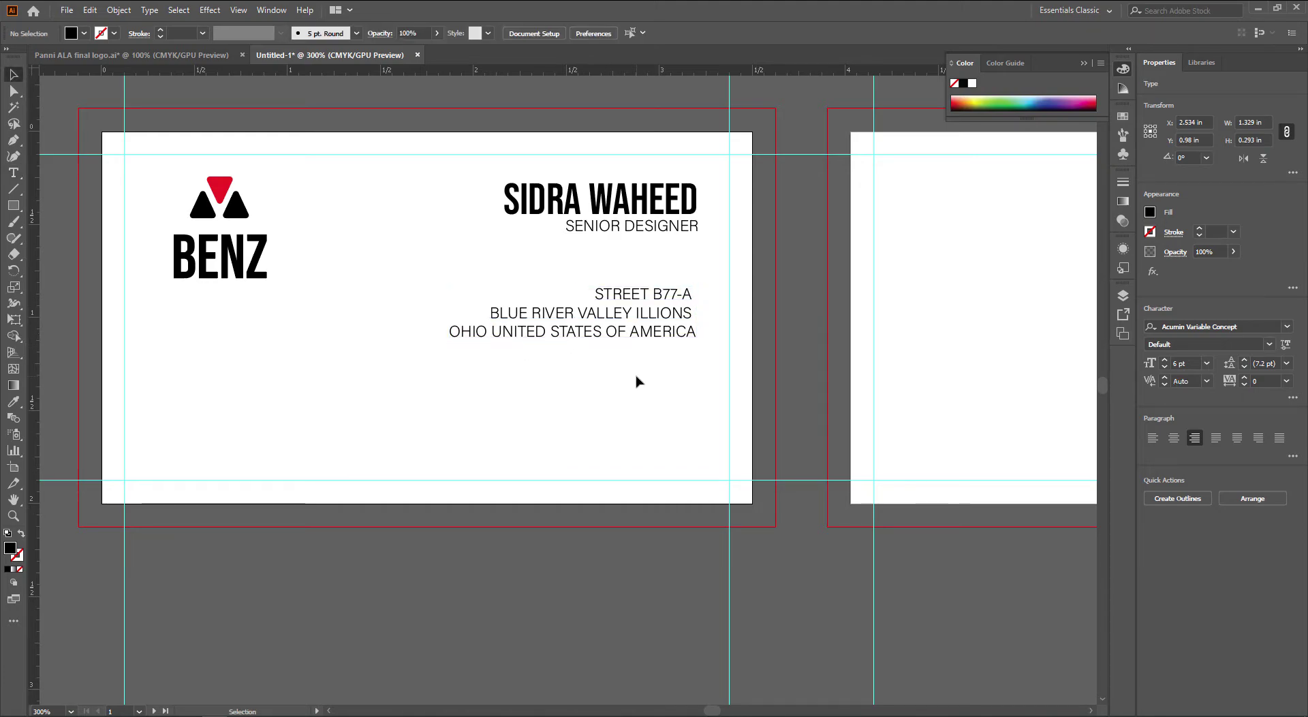
Delete the first word of the street line, then undo the deletion
left_click(646, 294)
double_click(646, 294)
key("BackSpace")
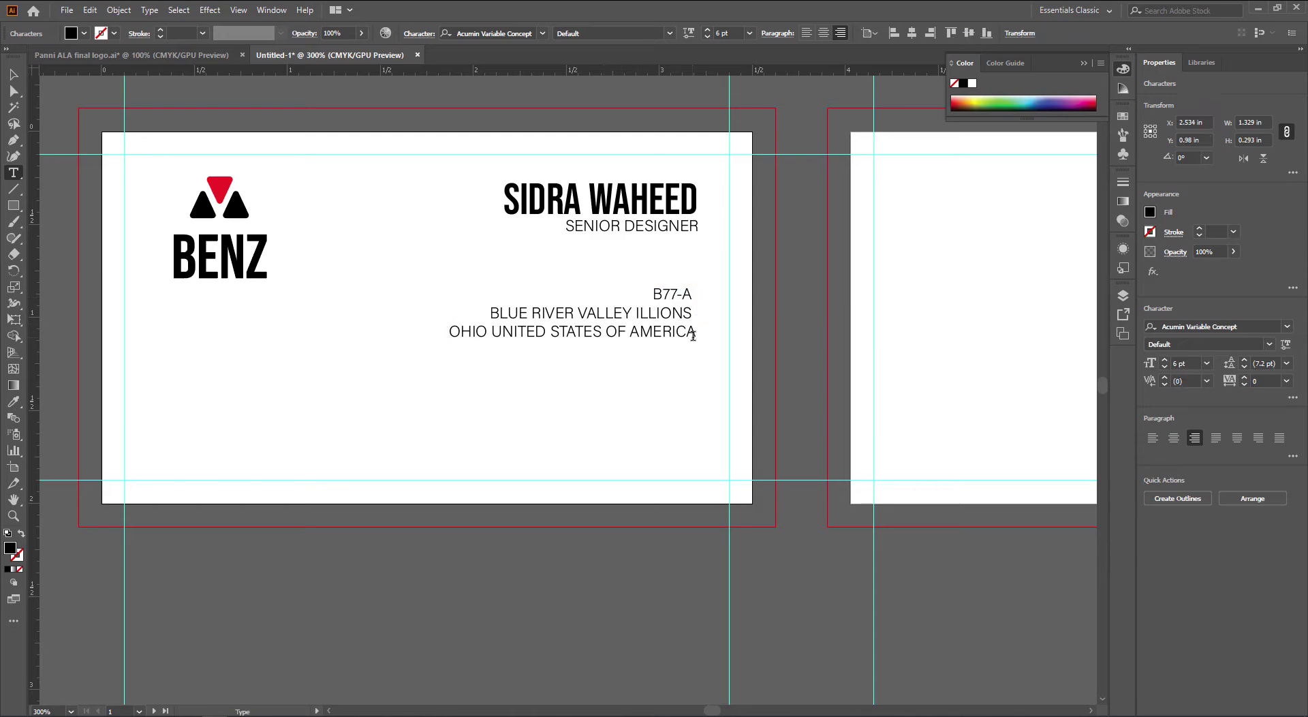
key("ctrl+z")
key("Escape")
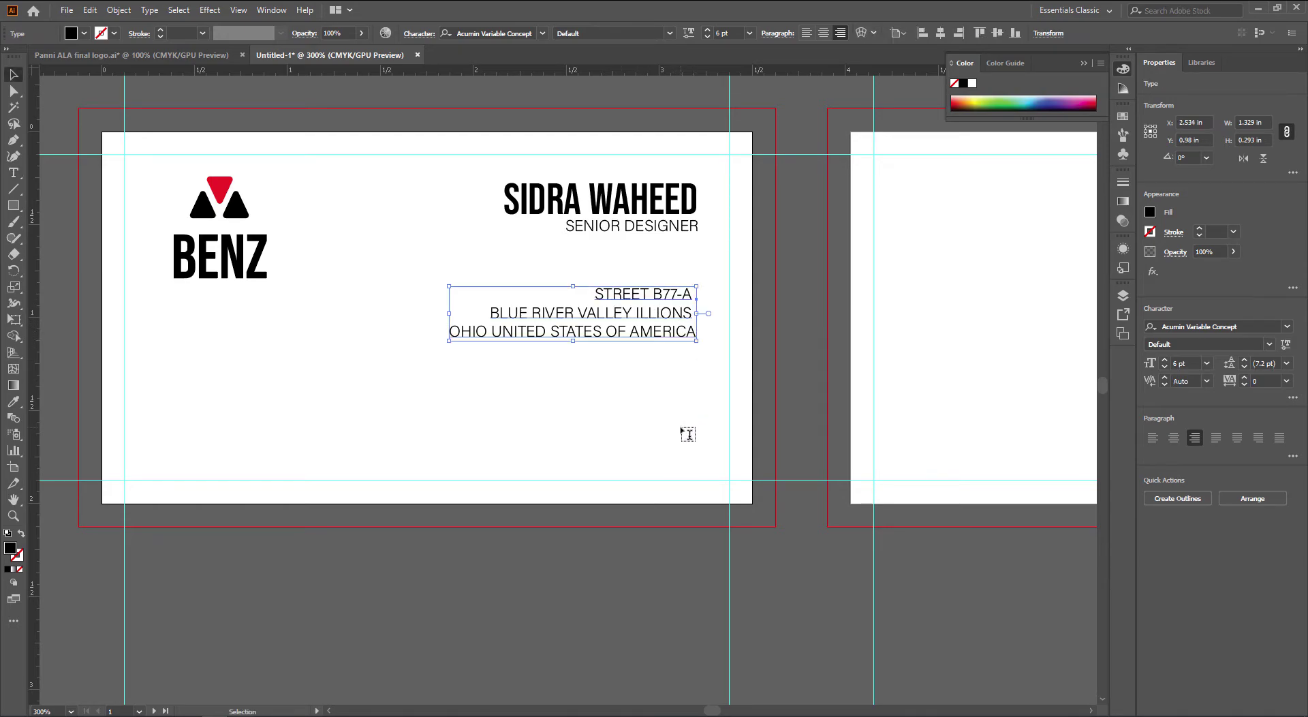
left_click(720, 456)
Remove the stray character after the street line and duplicate the address block below
left_click_drag(668, 456, 692, 452)
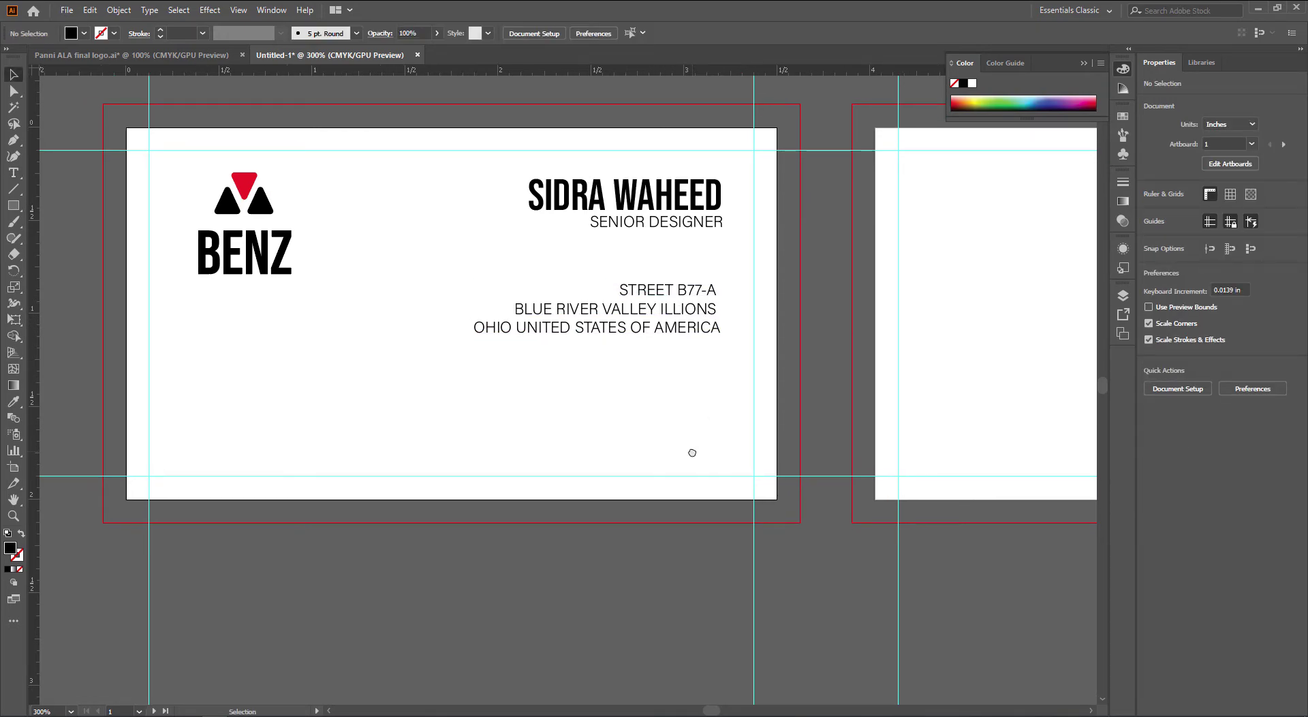
left_click_drag(642, 151, 674, 177)
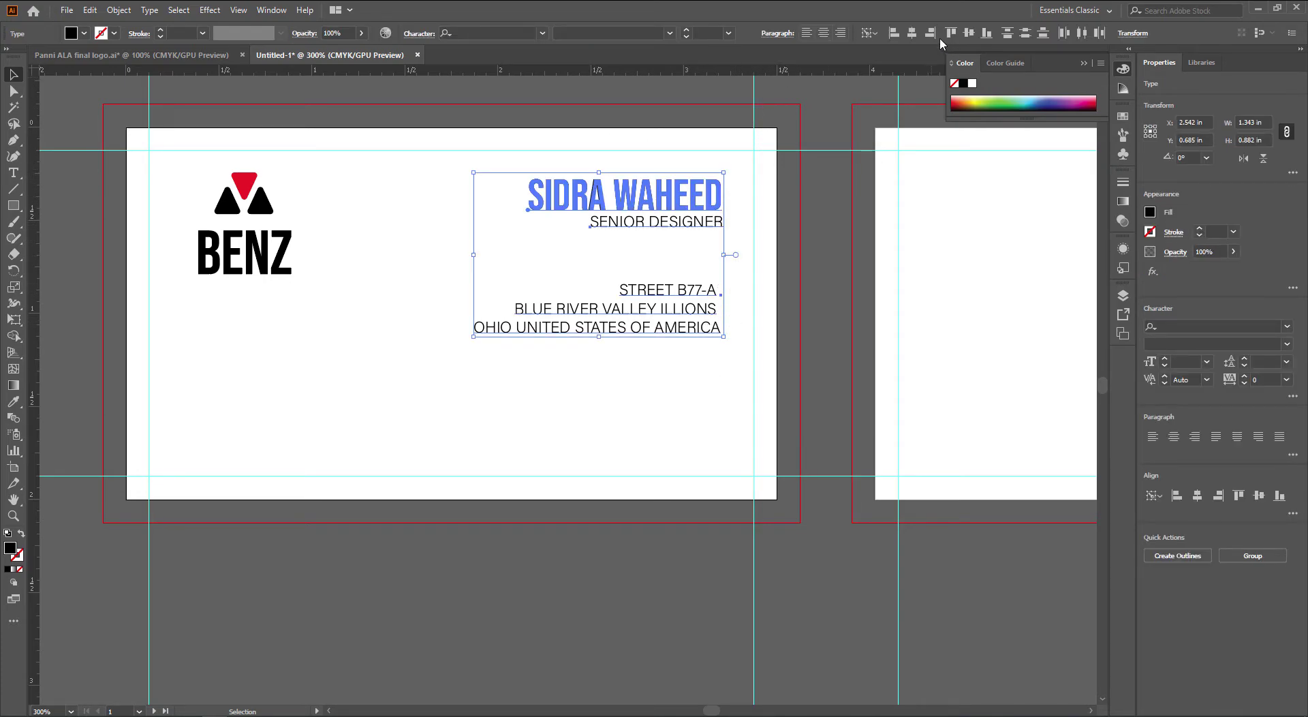
left_click(831, 393)
left_click(718, 332)
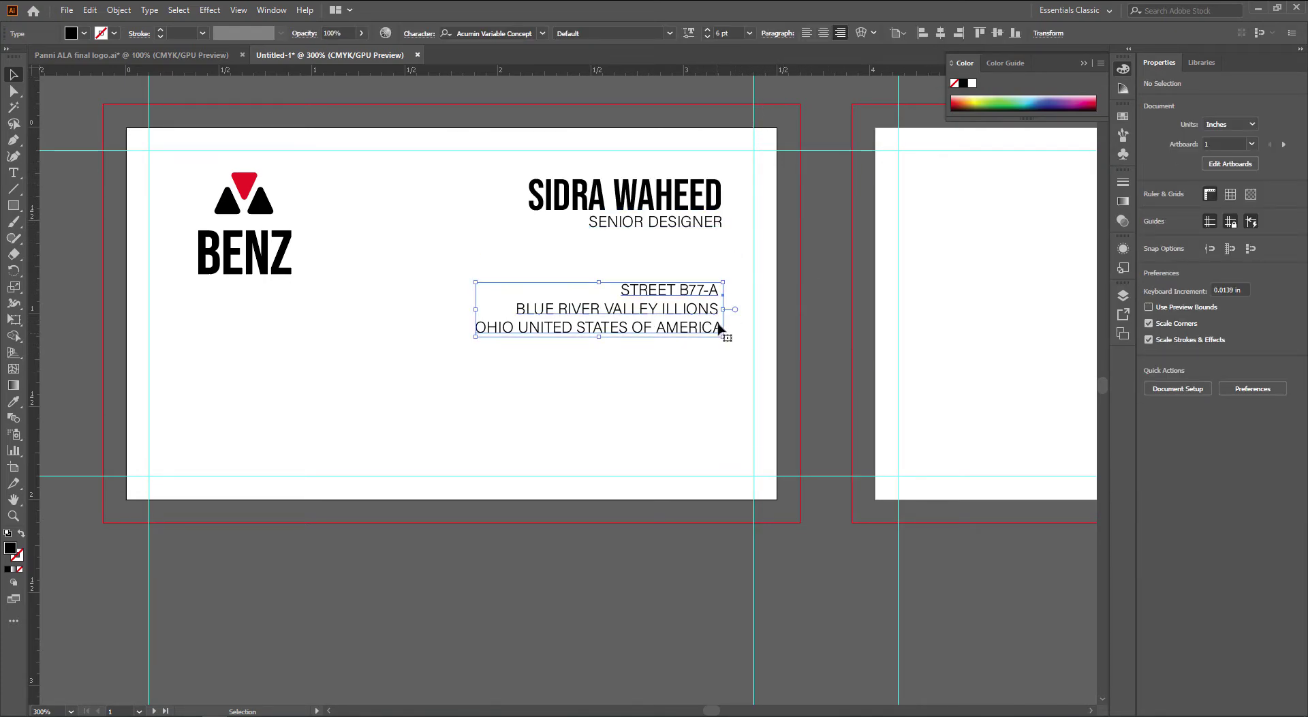
double_click(720, 308)
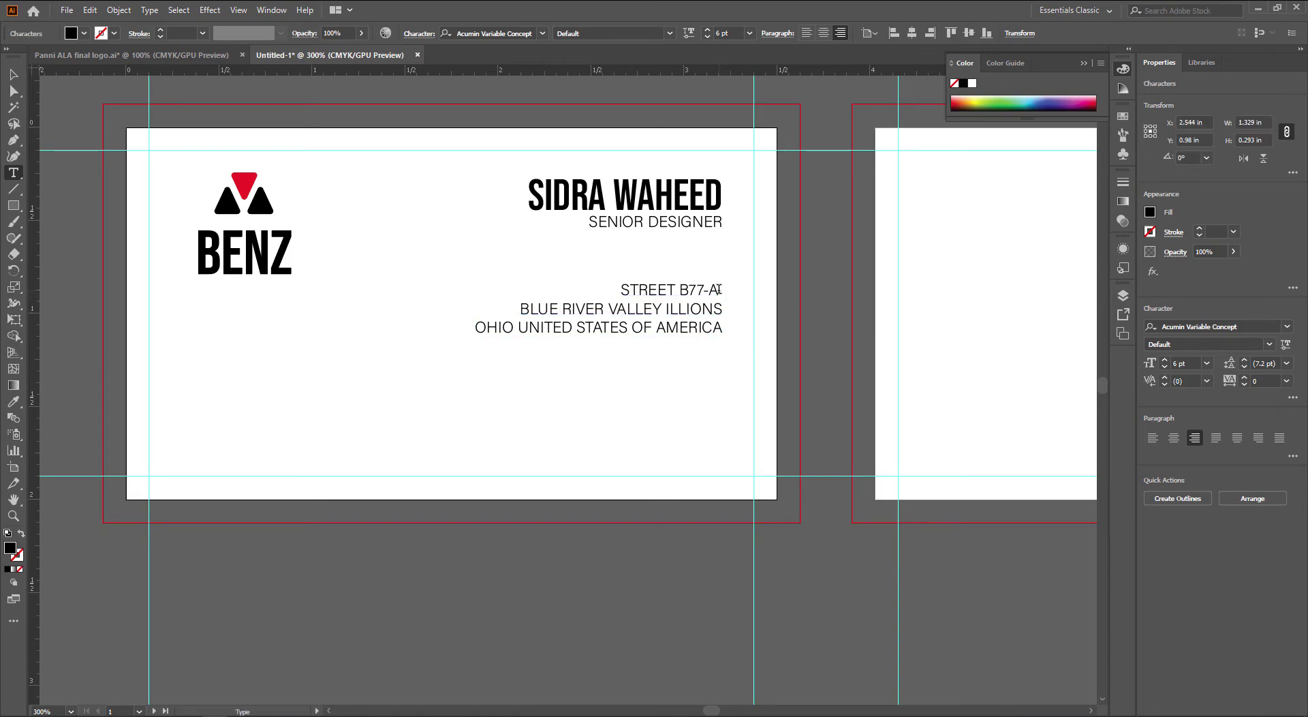
left_click_drag(719, 289, 736, 289)
key("BackSpace")
key("Escape")
left_click(801, 396)
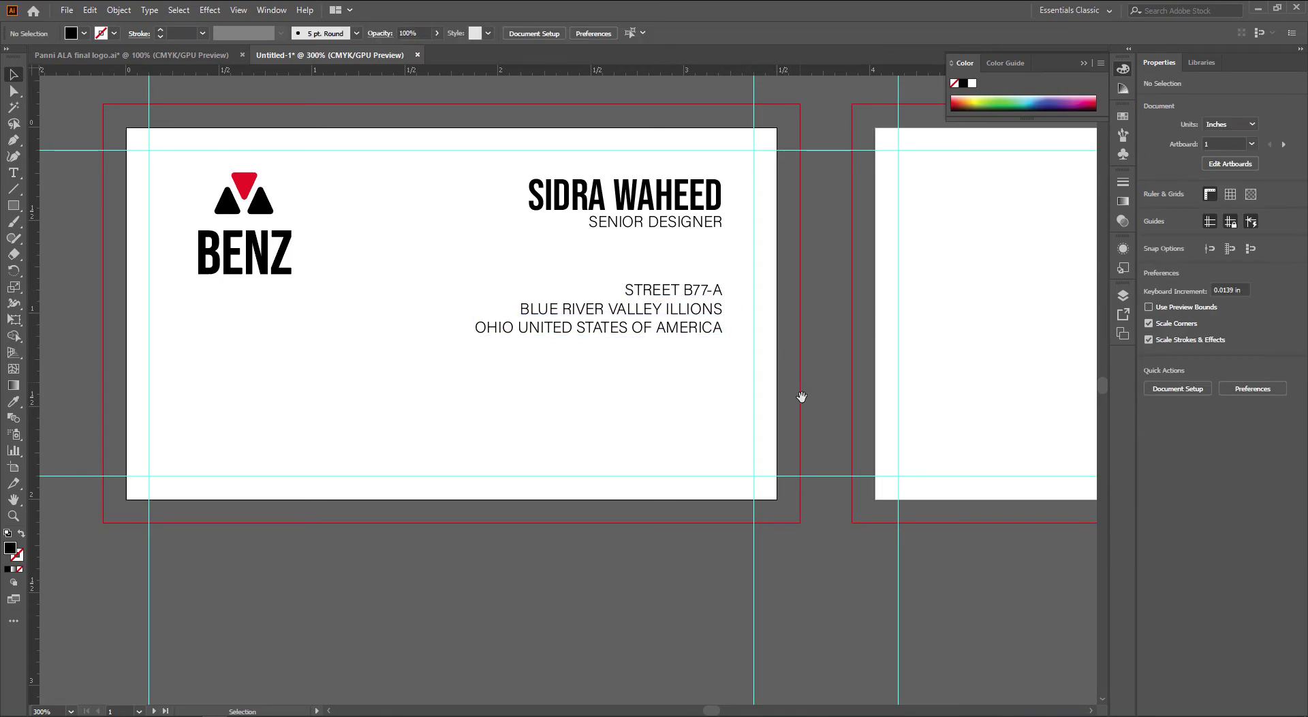
left_click_drag(801, 396, 815, 397)
left_click_drag(727, 342, 728, 420)
double_click(729, 417)
key("ctrl+a")
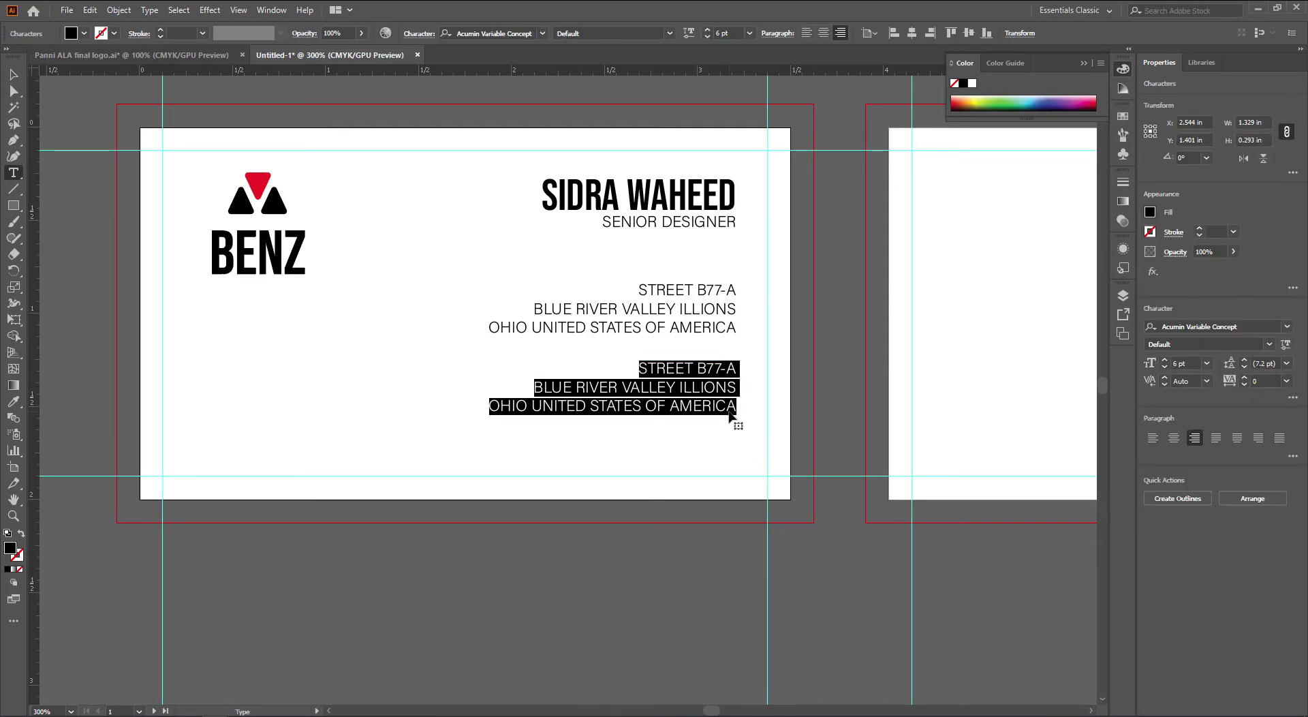
type("+1 ")
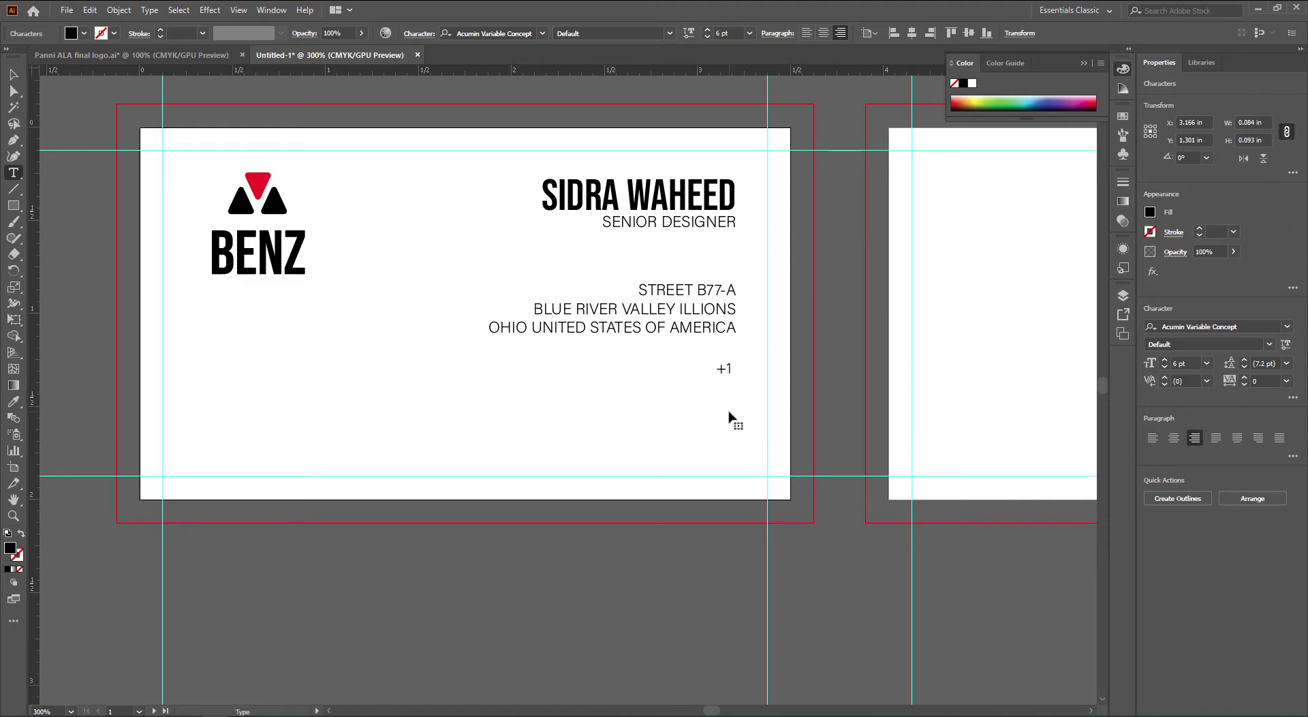
type("234 567 89 0")
key("Escape")
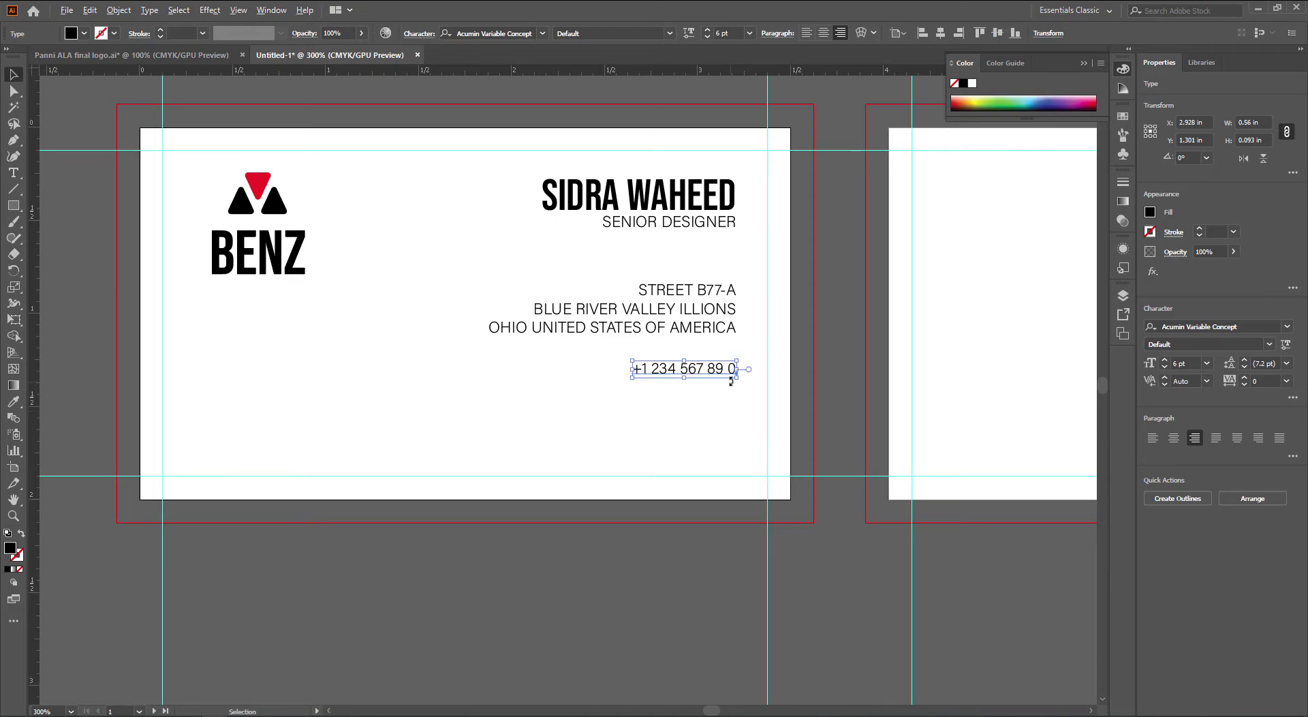
left_click(730, 385)
mouse_move(713, 374)
left_mouse_down()
mouse_move(722, 395)
mouse_move(712, 392)
left_mouse_up()
triple_click(710, 389)
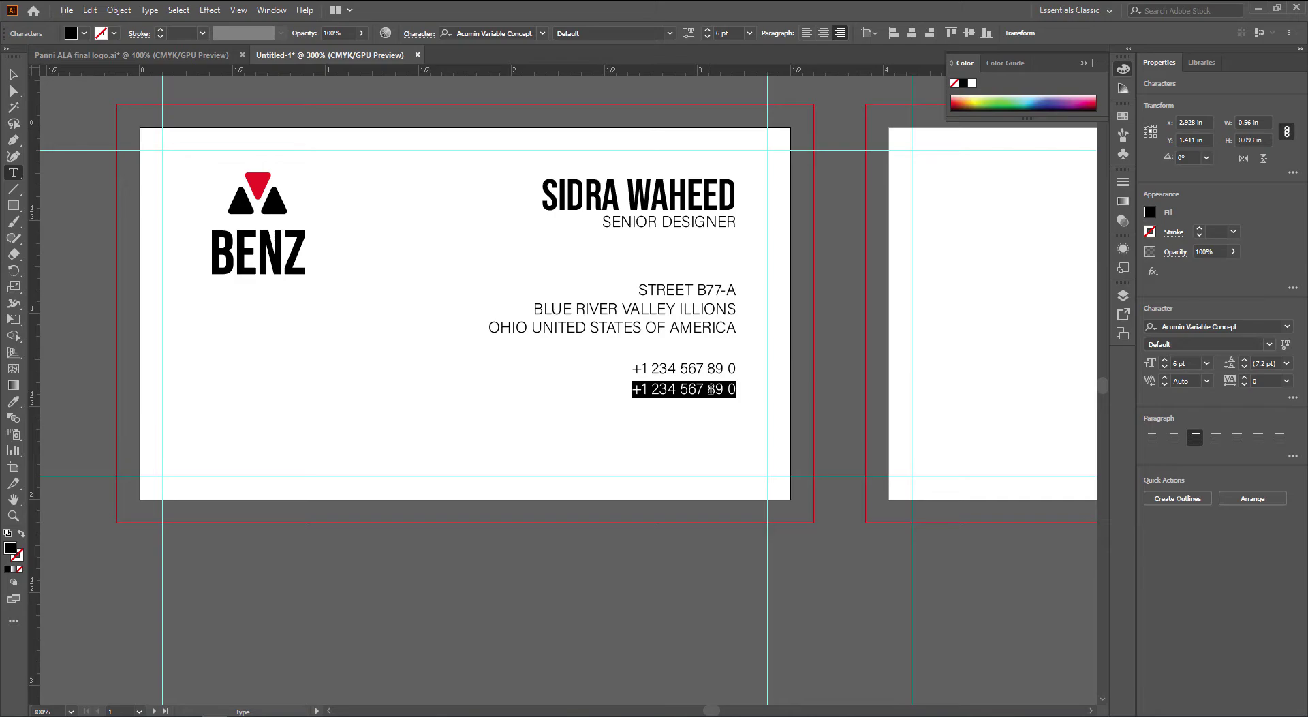
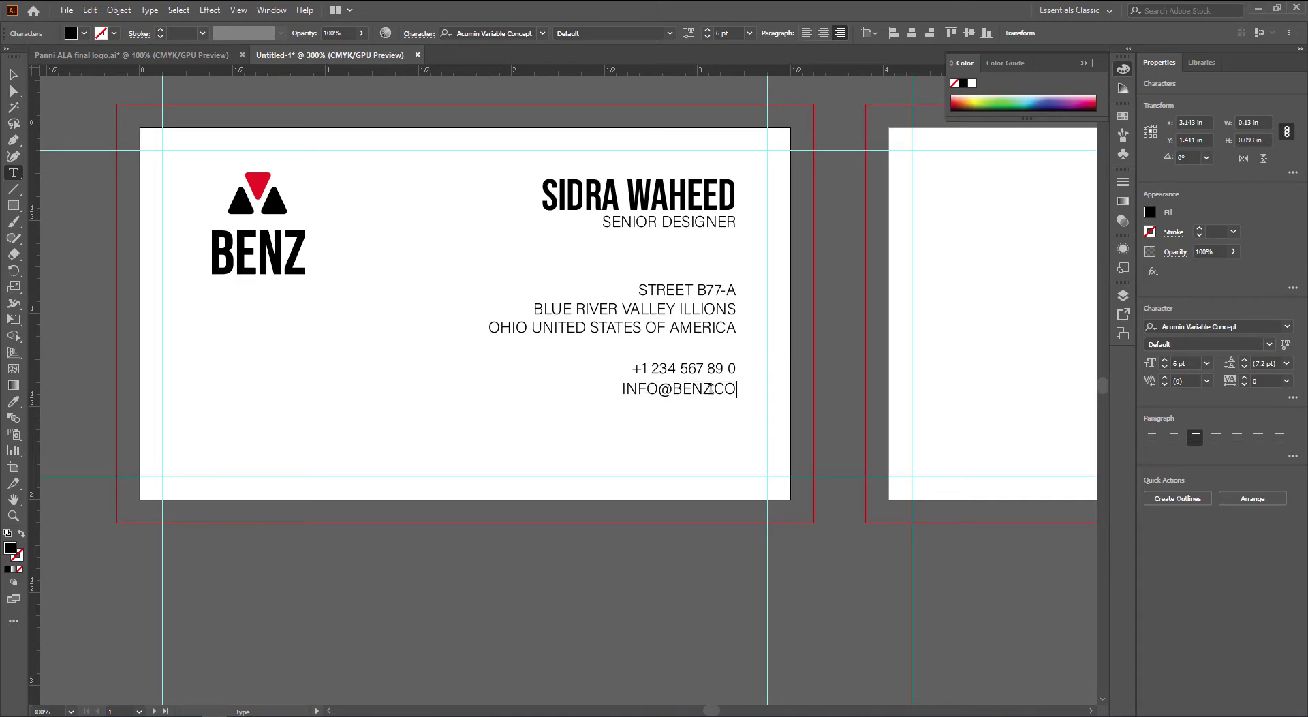
key("Escape")
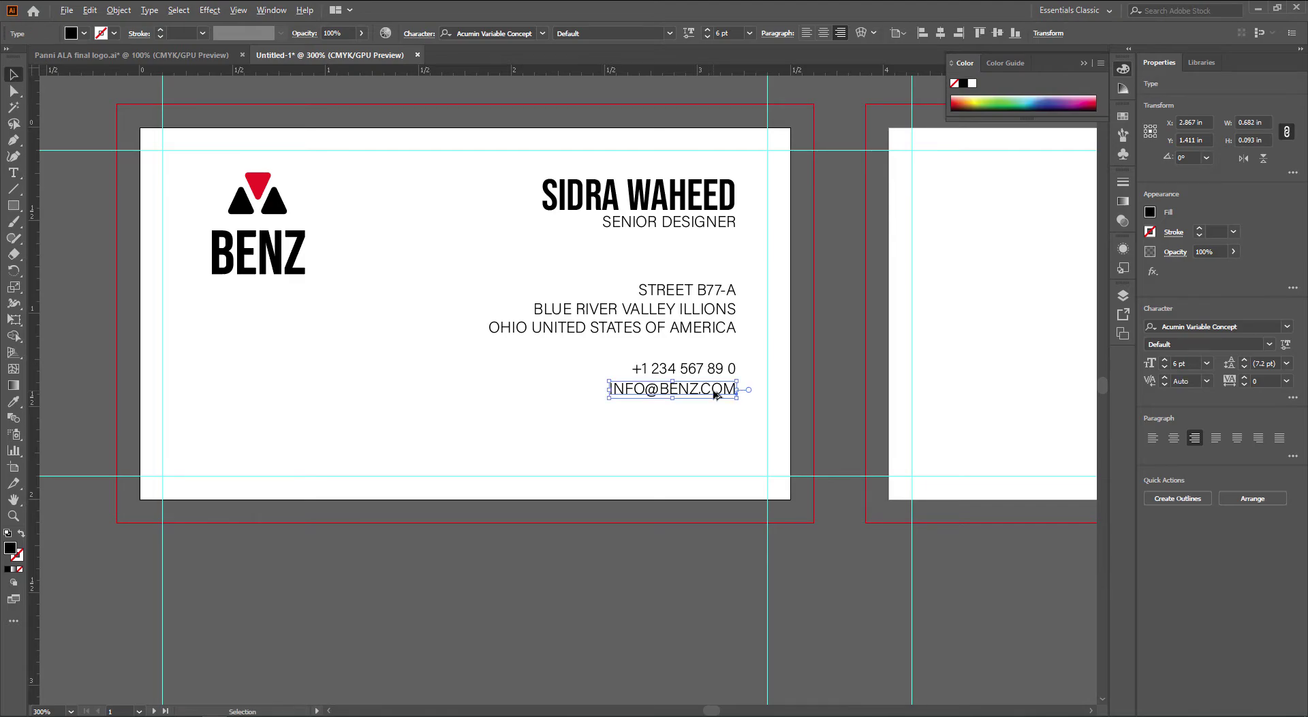
left_click_drag(715, 394, 607, 411)
key("t")
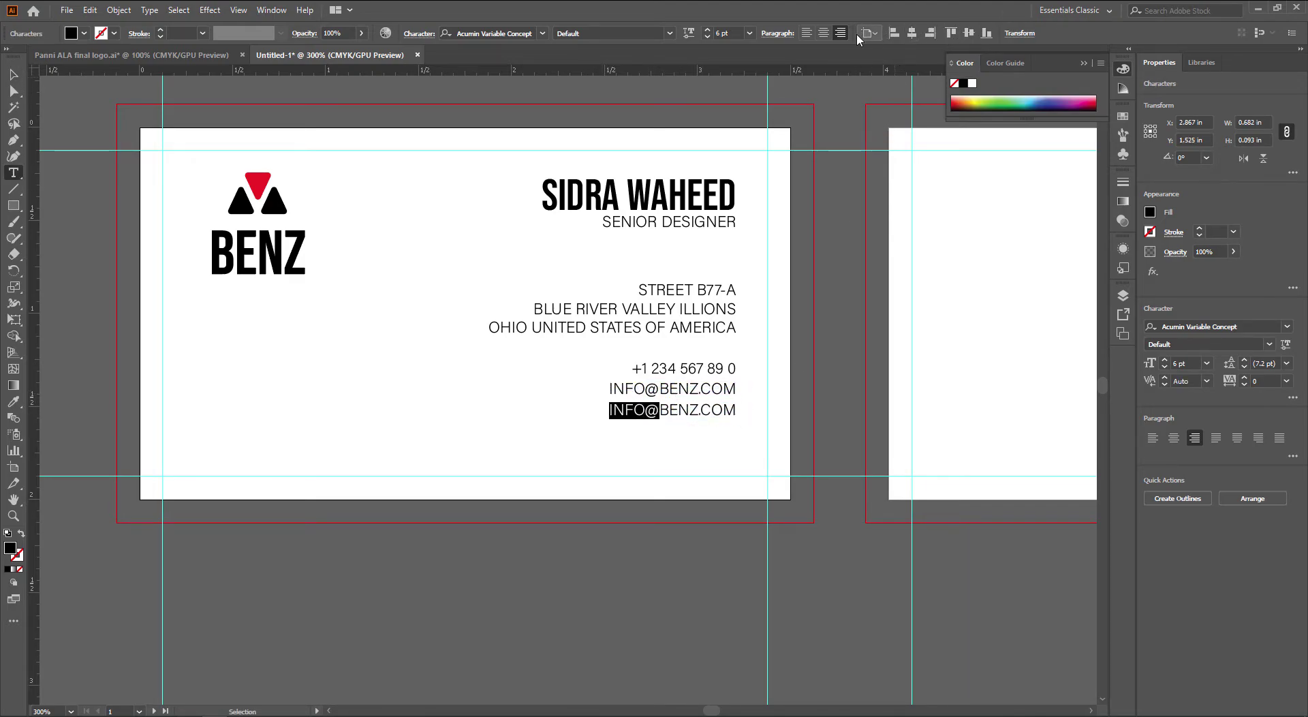
type("WWW.")
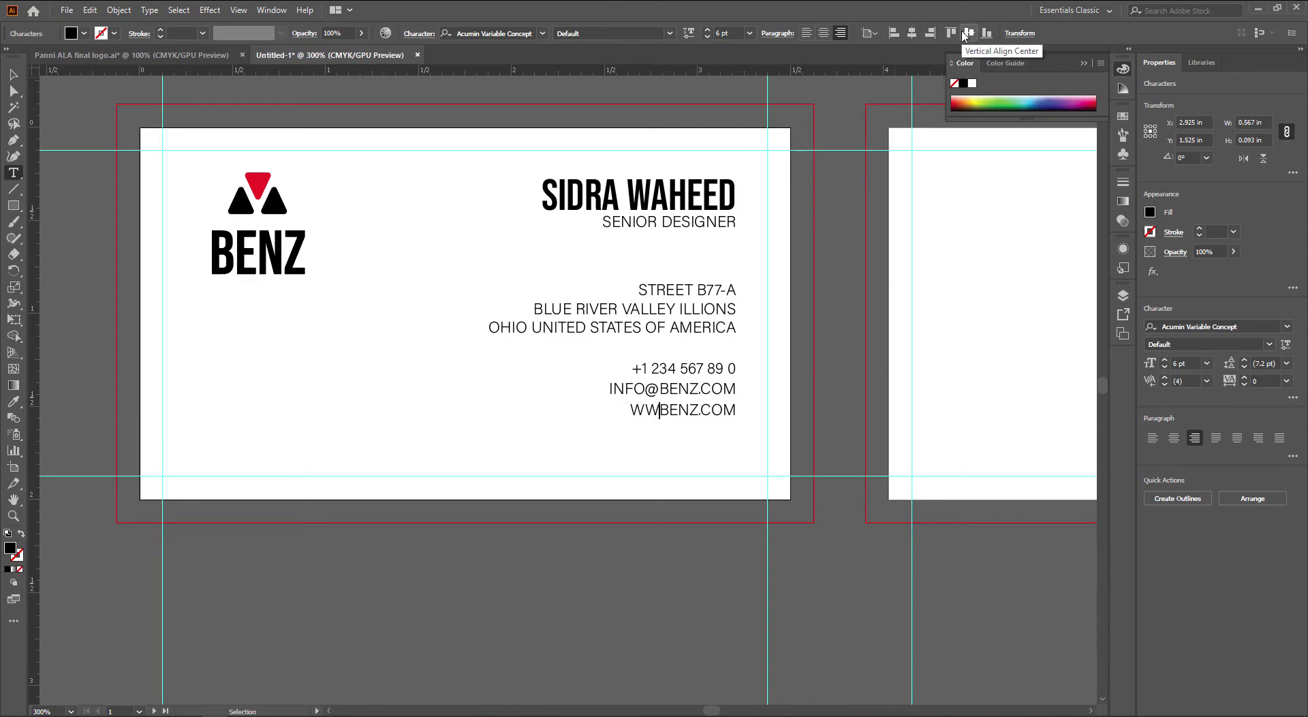
key("Escape")
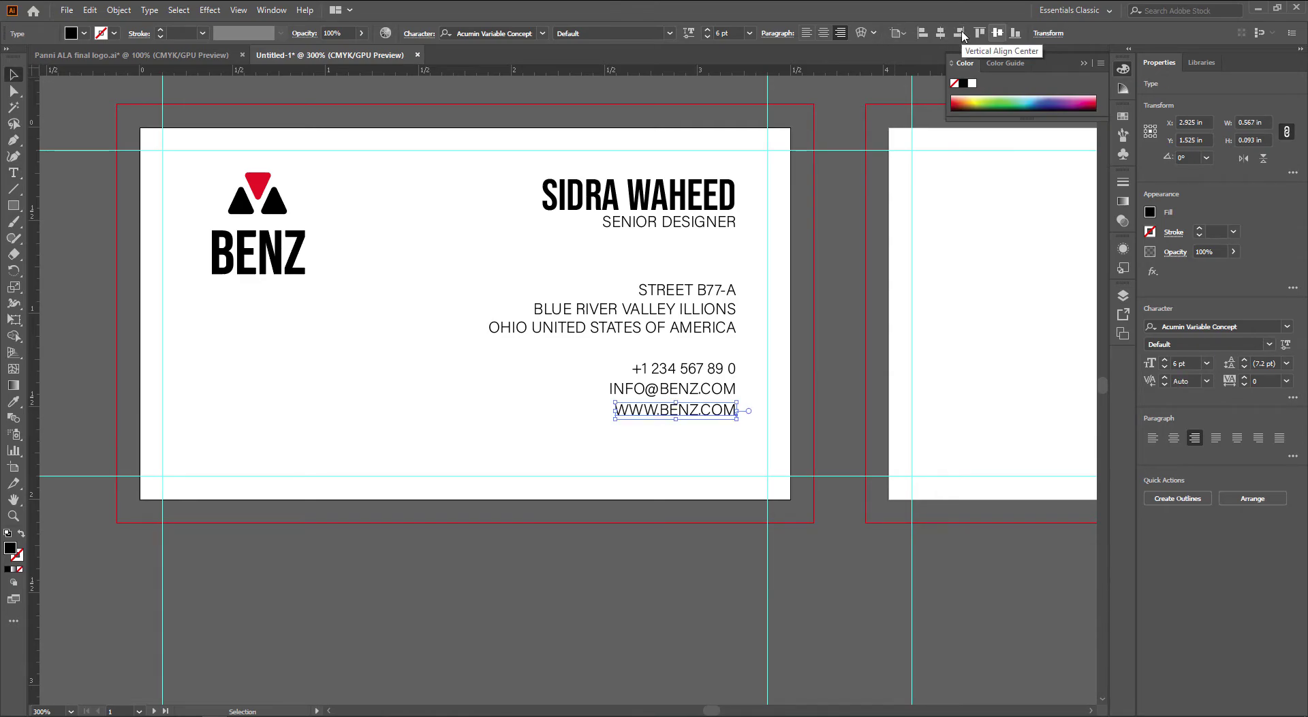
left_click(852, 375)
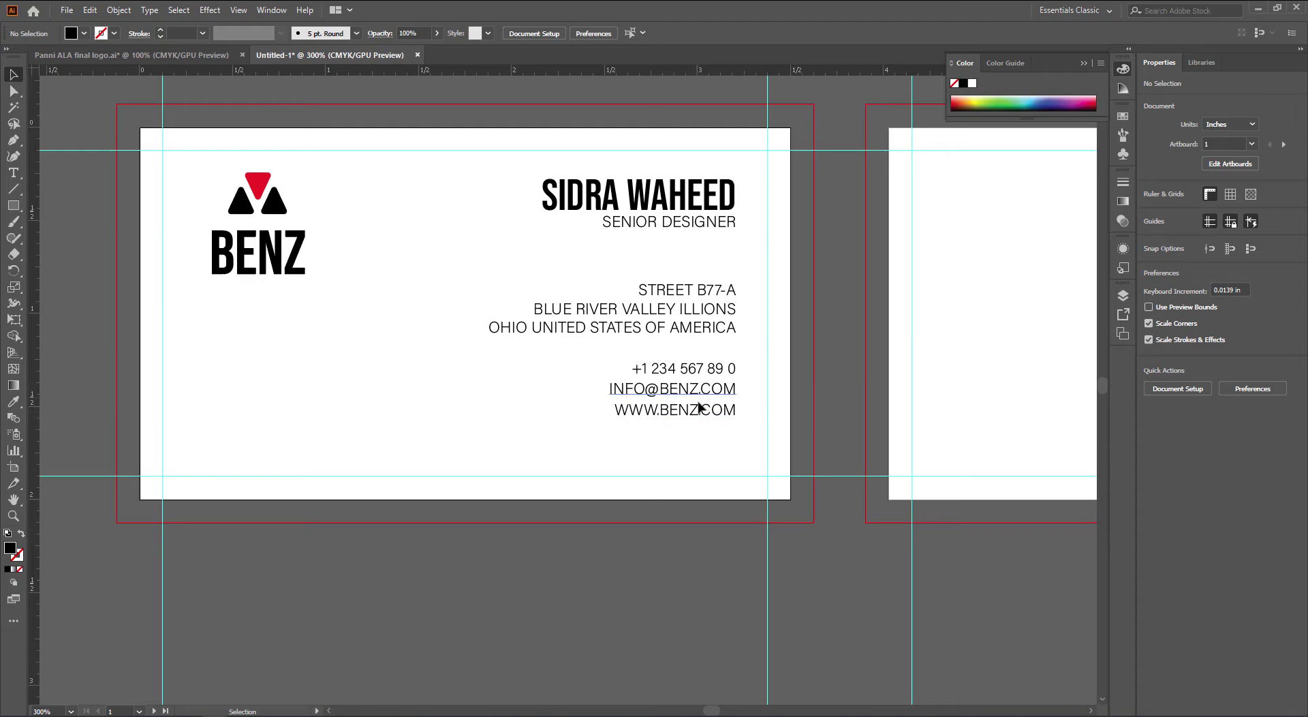
scroll(699, 417, "up", 1)
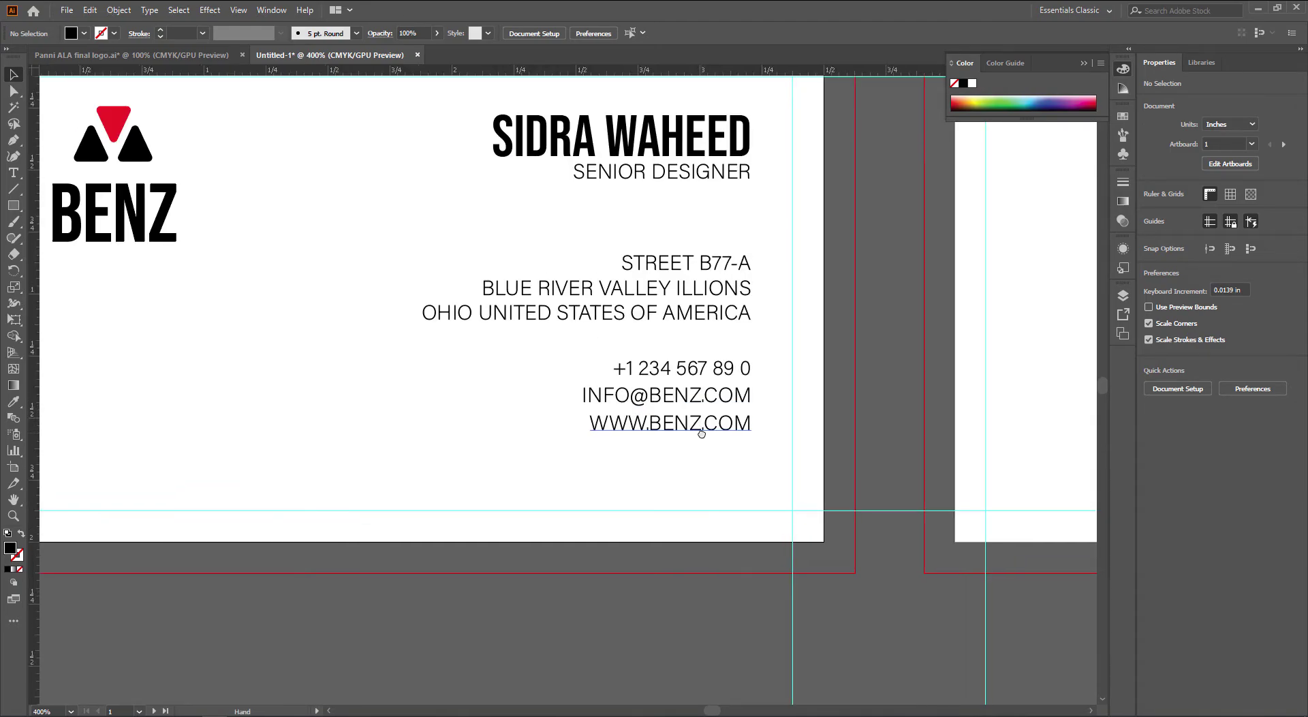
left_click(701, 426)
key("ctrl+t")
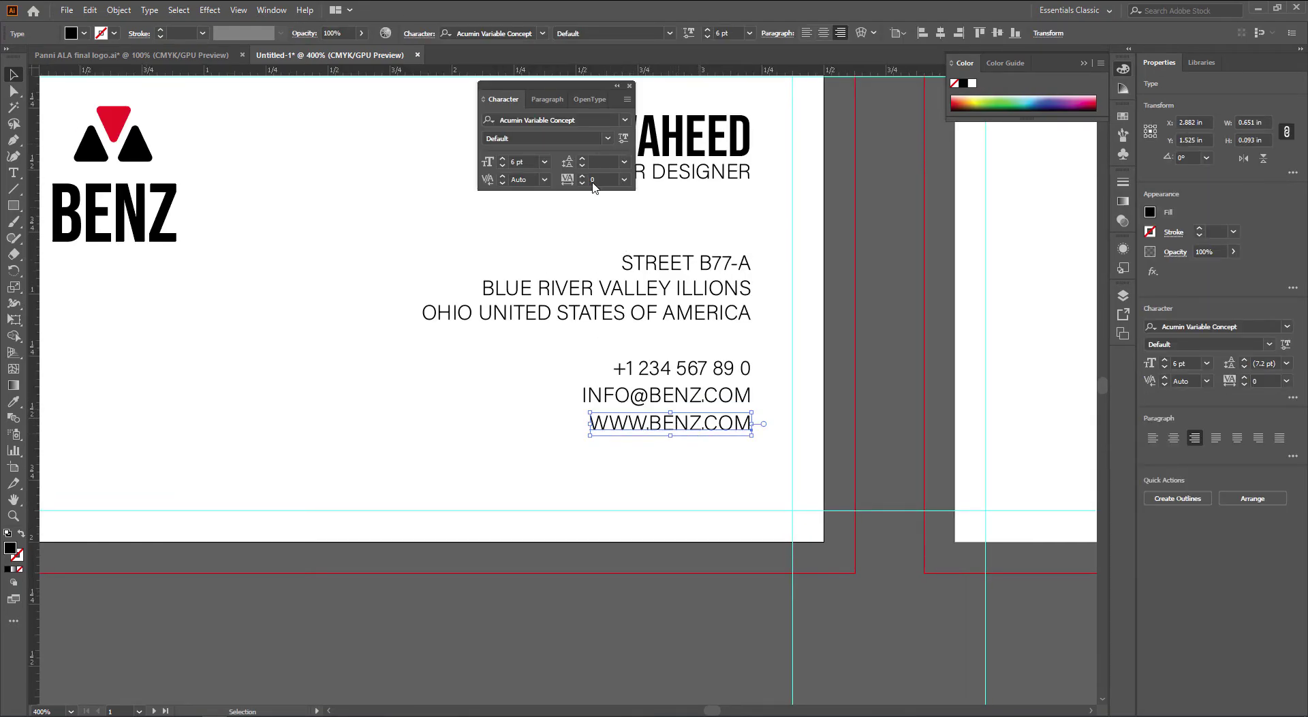
left_click(485, 102)
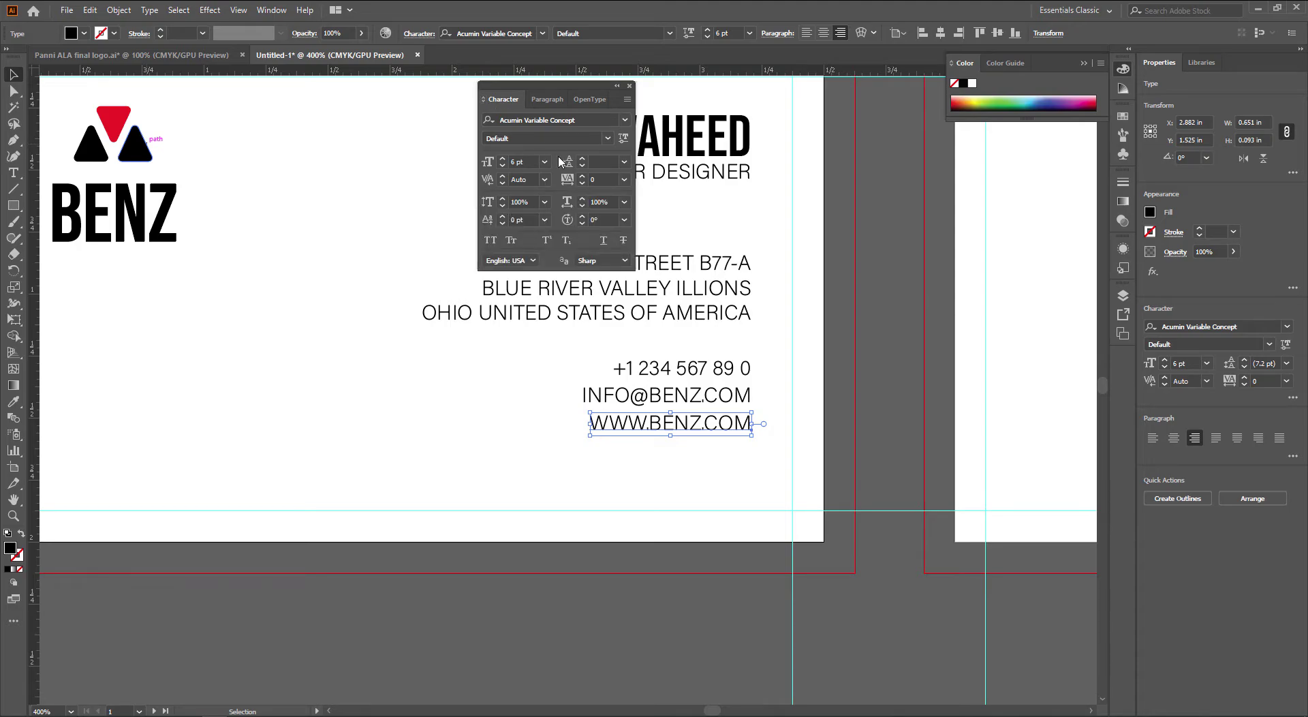
left_click(602, 180)
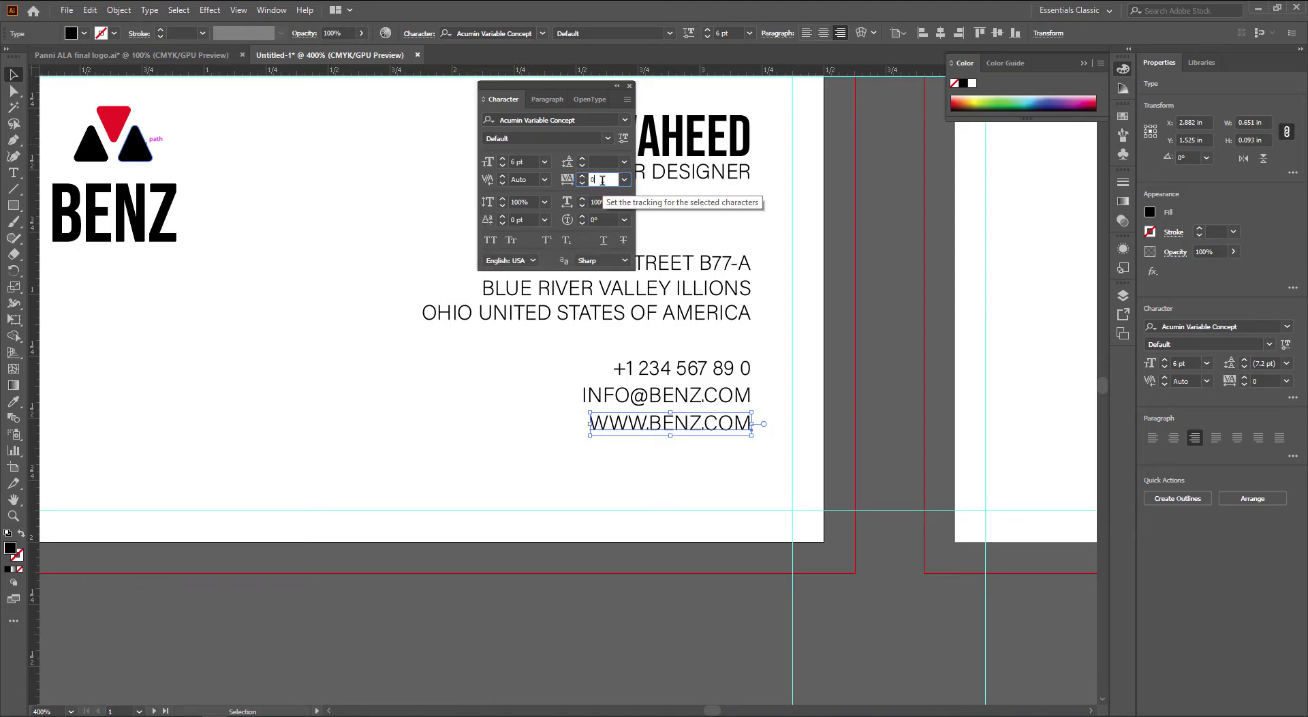
key("Up")
key("Up")
key("Up")
key("Up")
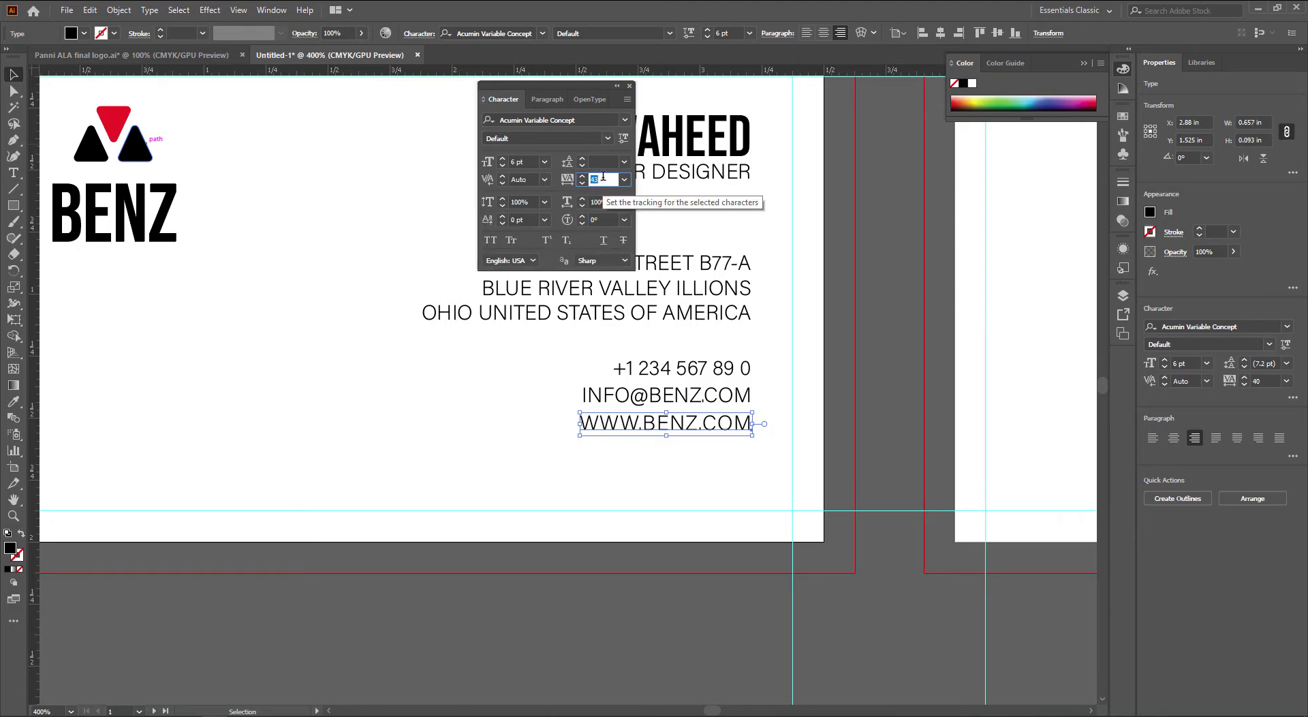
key("Up")
key("Up")
key("Up")
key("Up")
key("Up")
key("Up")
key("Up")
key("Up")
key("Up")
key("Up")
key("Up")
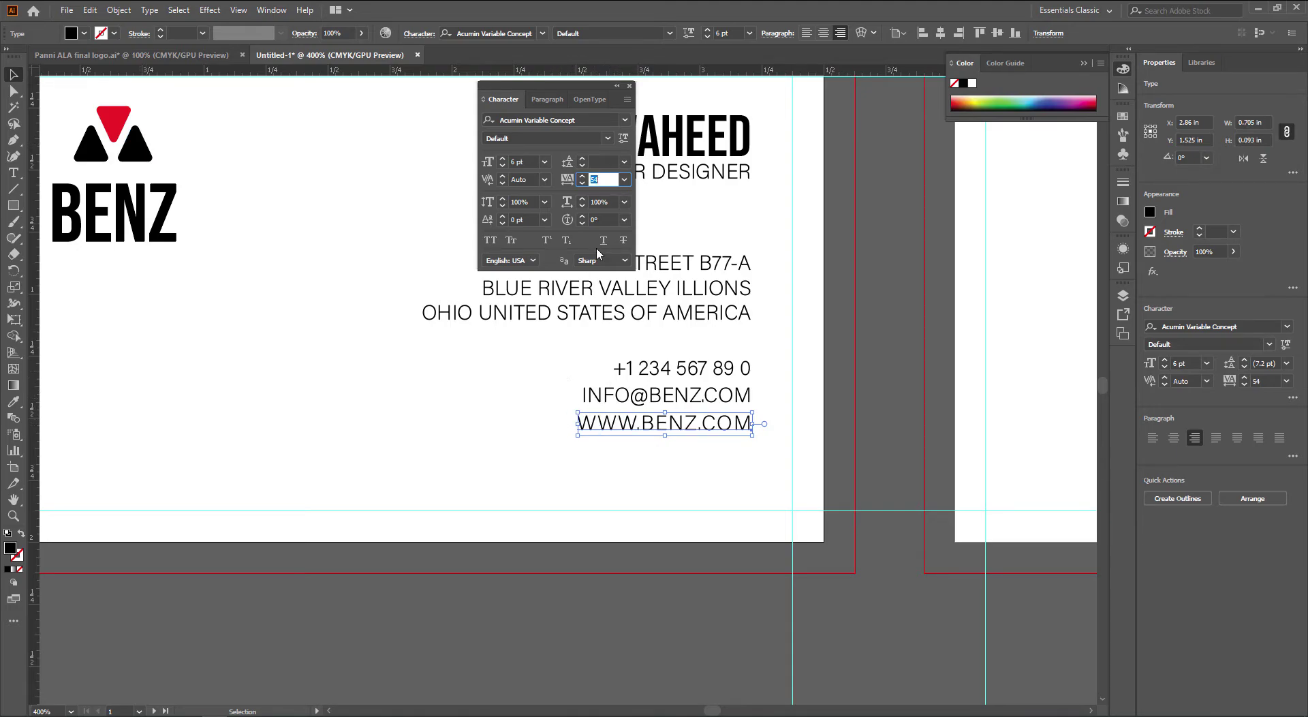
key("Up")
key("Up")
key("Up")
key("Up")
key("Up")
key("Up")
key("Up")
key("Up")
key("Up")
key("Up")
key("Up")
key("Up")
key("Up")
key("Up")
key("Up")
key("Up")
key("Up")
key("Up")
key("Up")
key("Up")
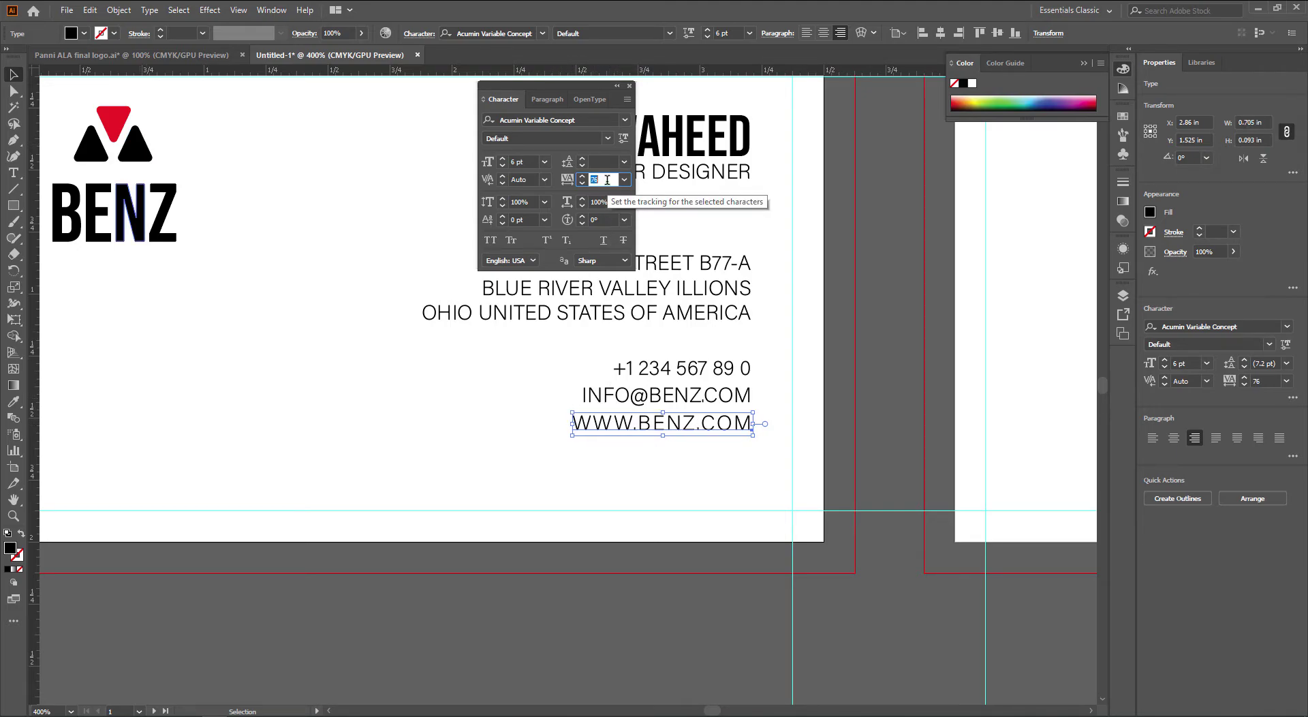
left_click(818, 398)
key("Tab")
scroll(785, 353, "down", 1)
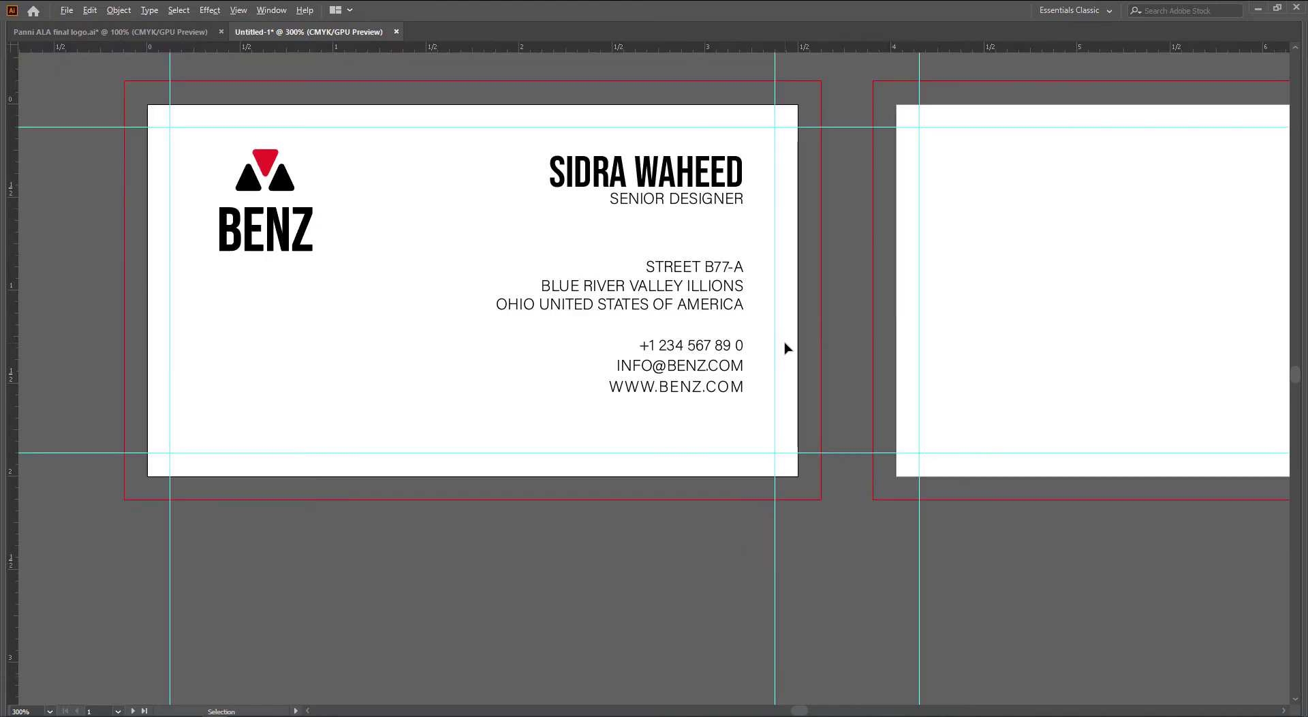
Nudge the BENZ logo slightly left, then restore the hidden panels
left_click_drag(785, 348, 819, 363)
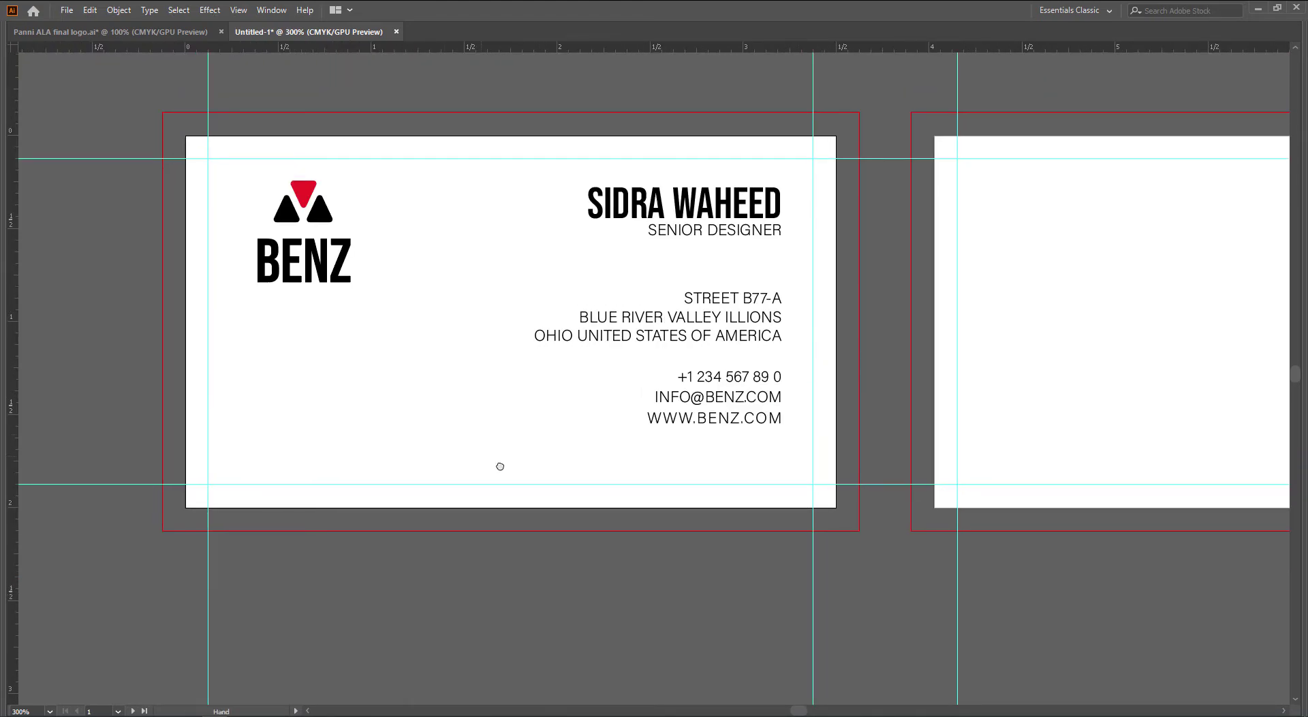
left_click_drag(492, 464, 511, 473)
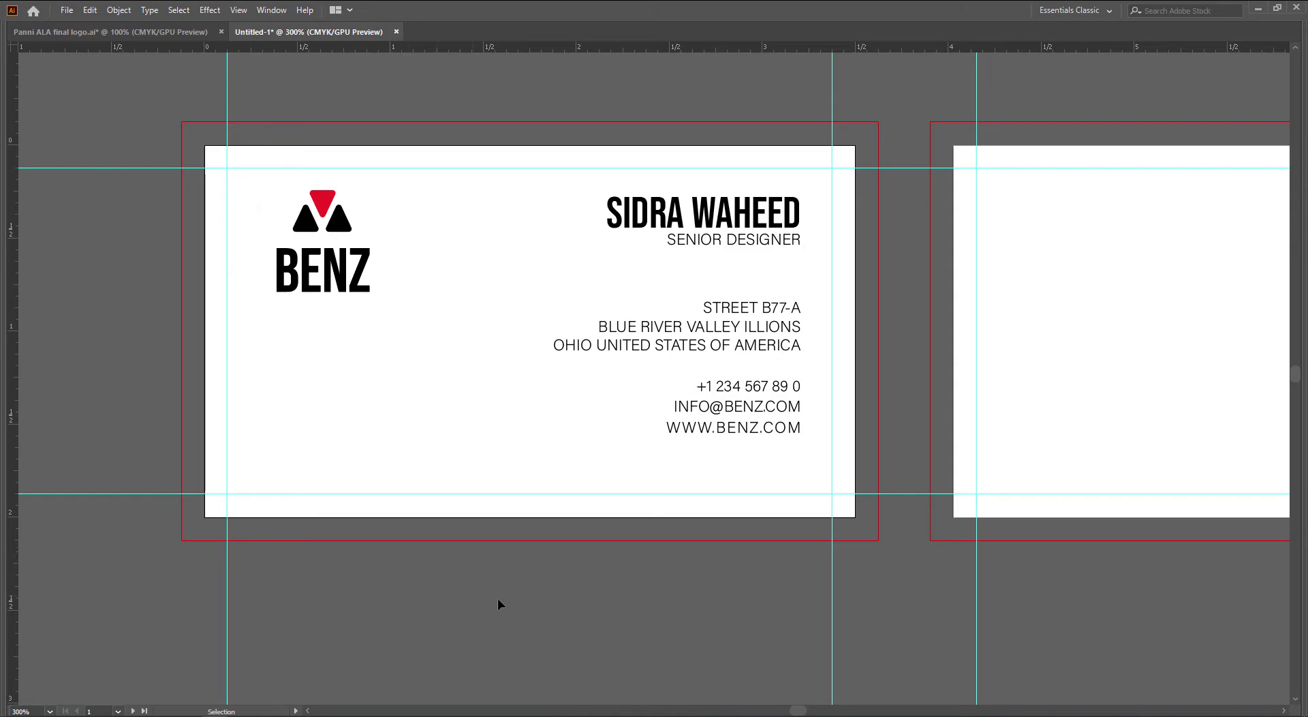
left_click_drag(539, 606, 539, 621)
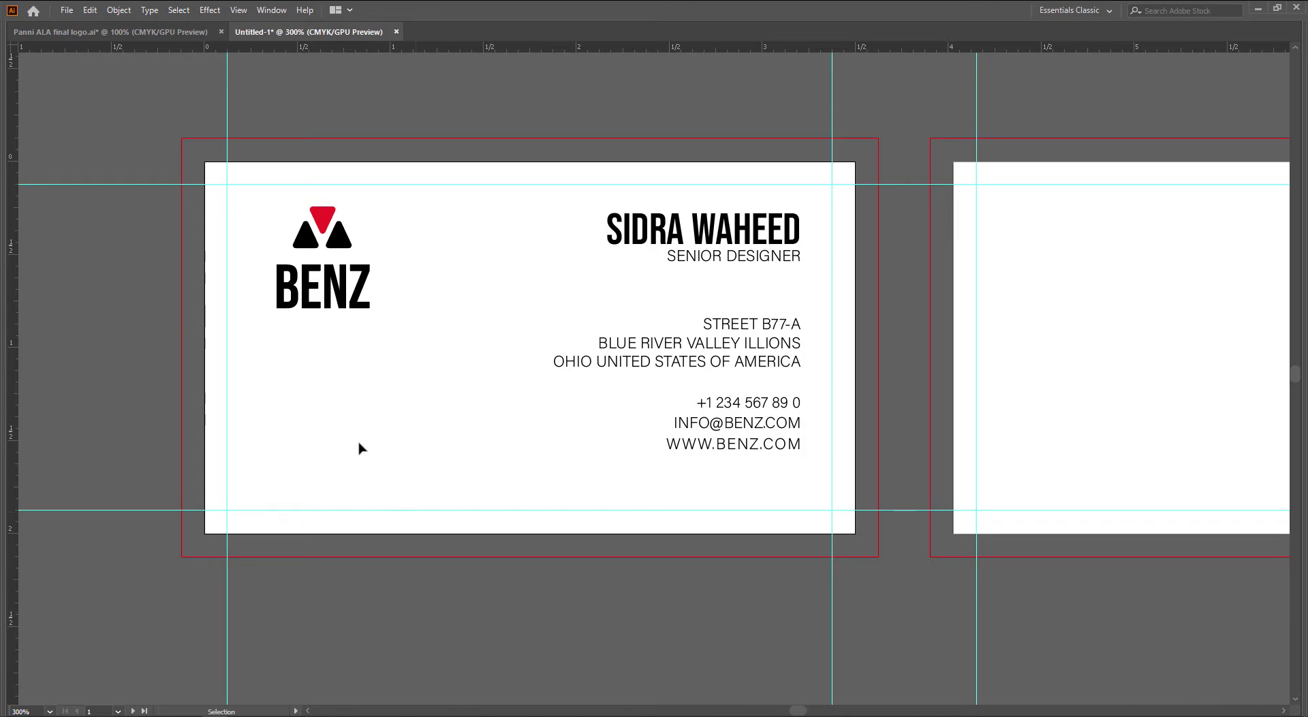
left_click(345, 310)
key("shift+Left")
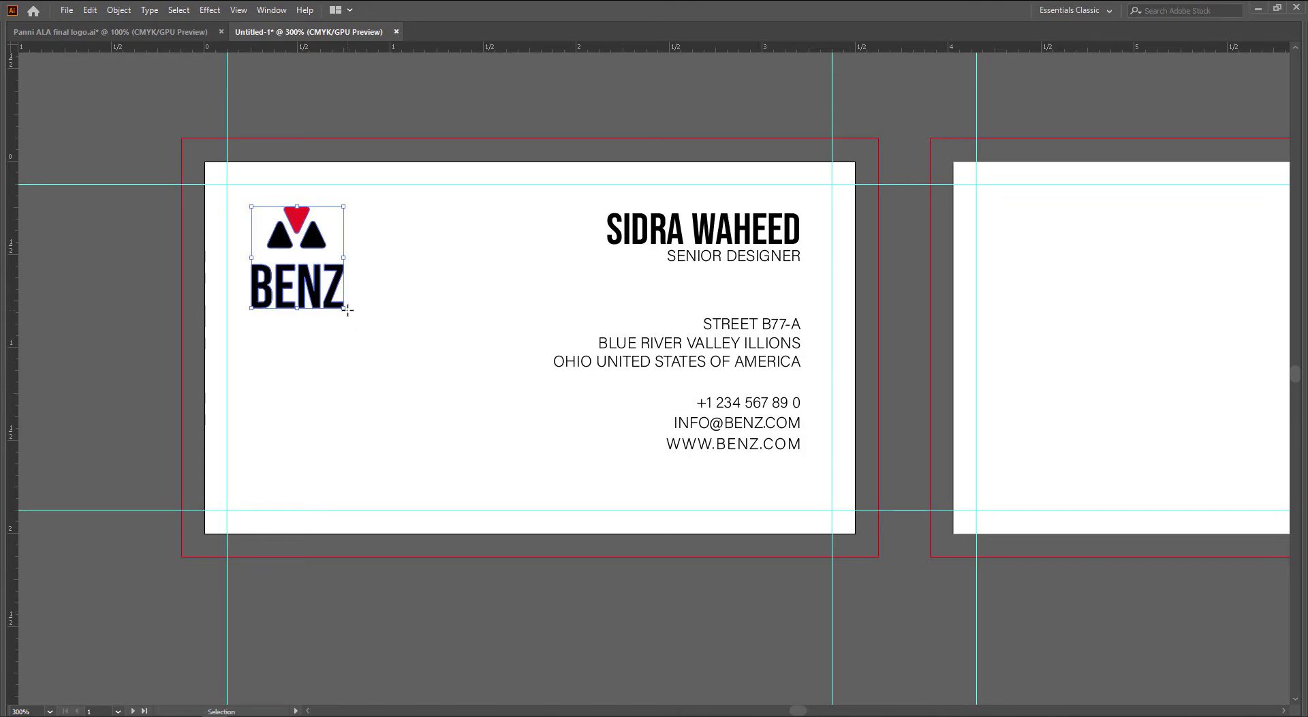
left_click_drag(347, 309, 363, 310)
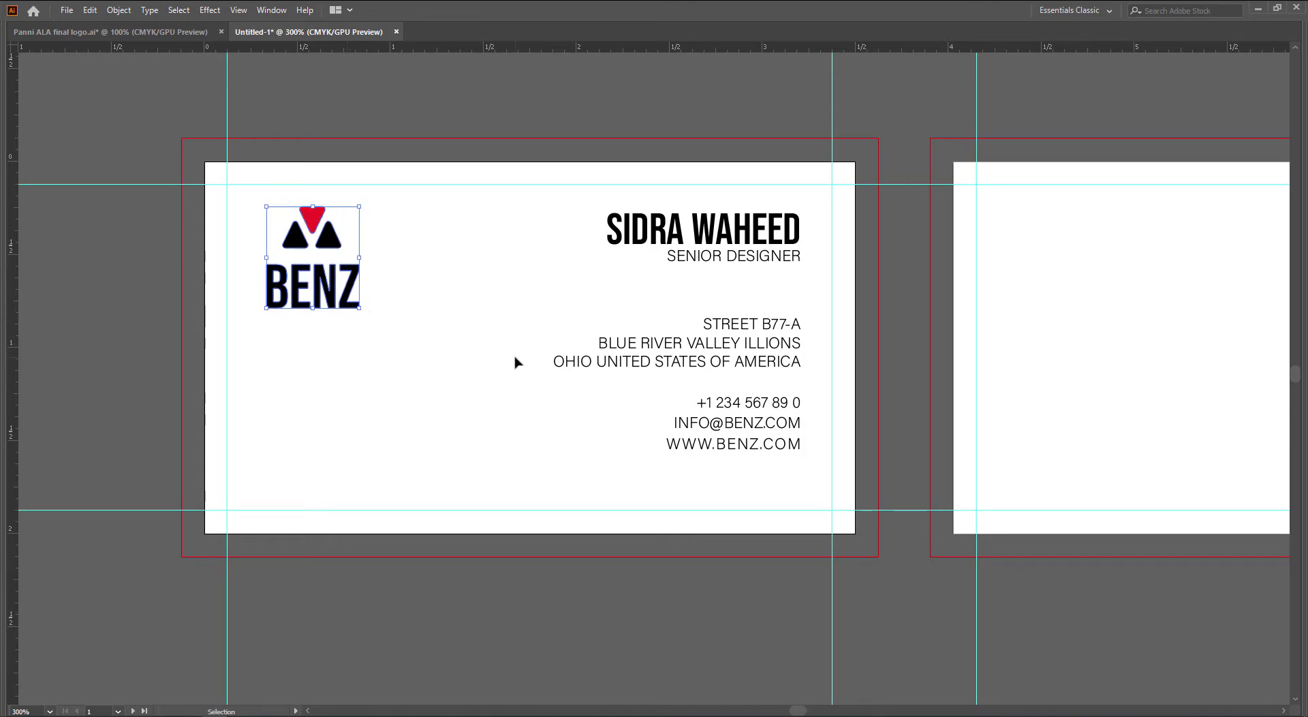
left_click(514, 362)
left_click_drag(491, 366, 370, 406)
key("Tab")
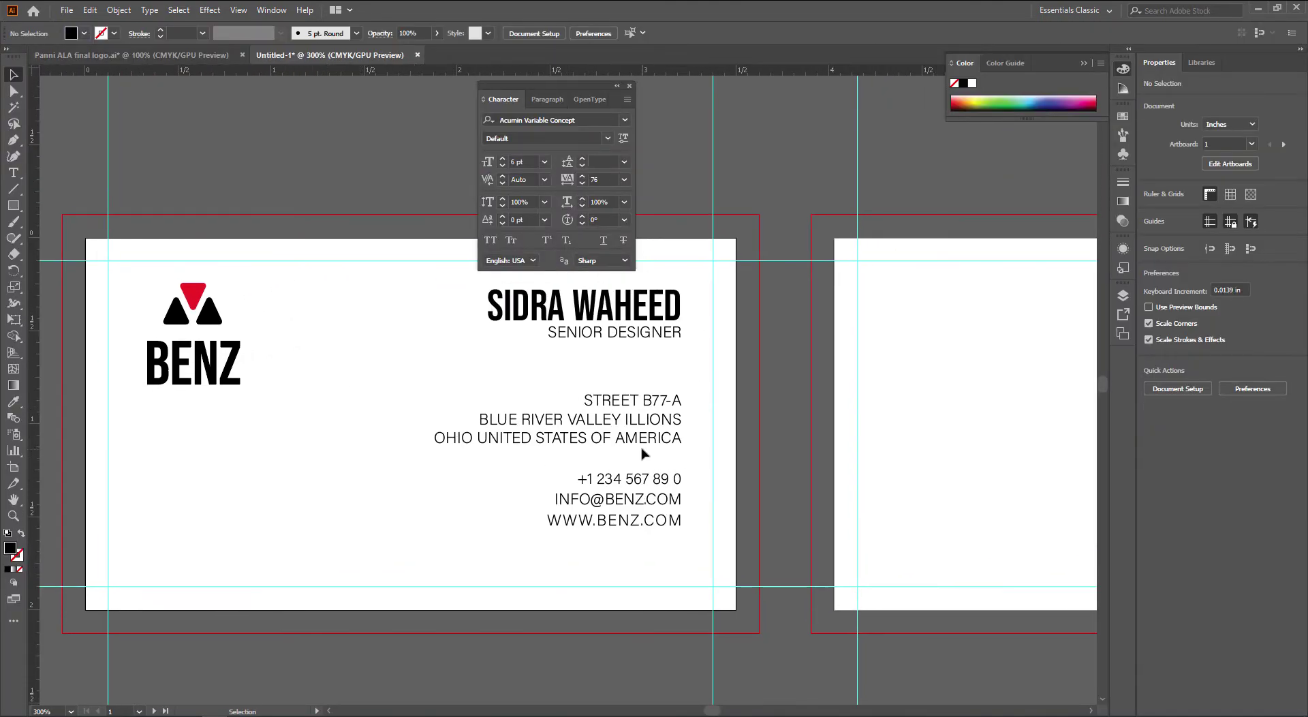
Right-align the address, phone and other contact lines to the name line
left_click_drag(643, 449, 623, 480)
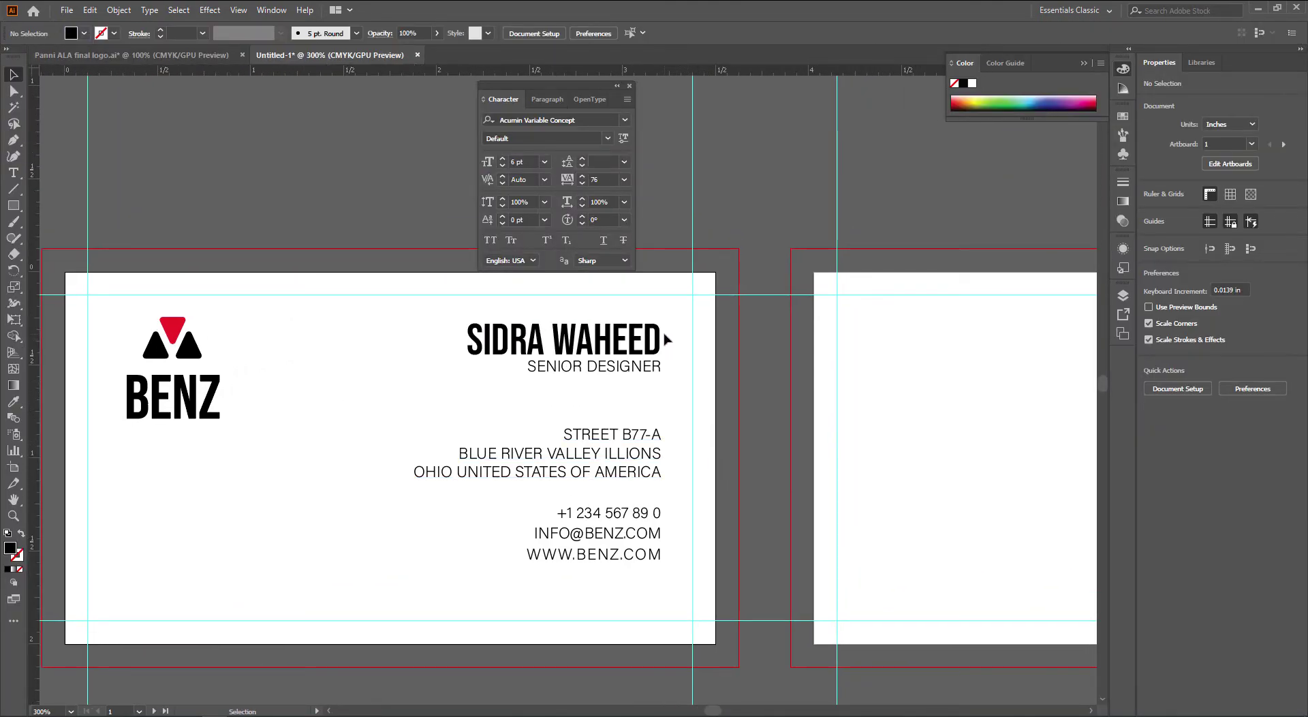
left_click_drag(639, 433, 589, 437)
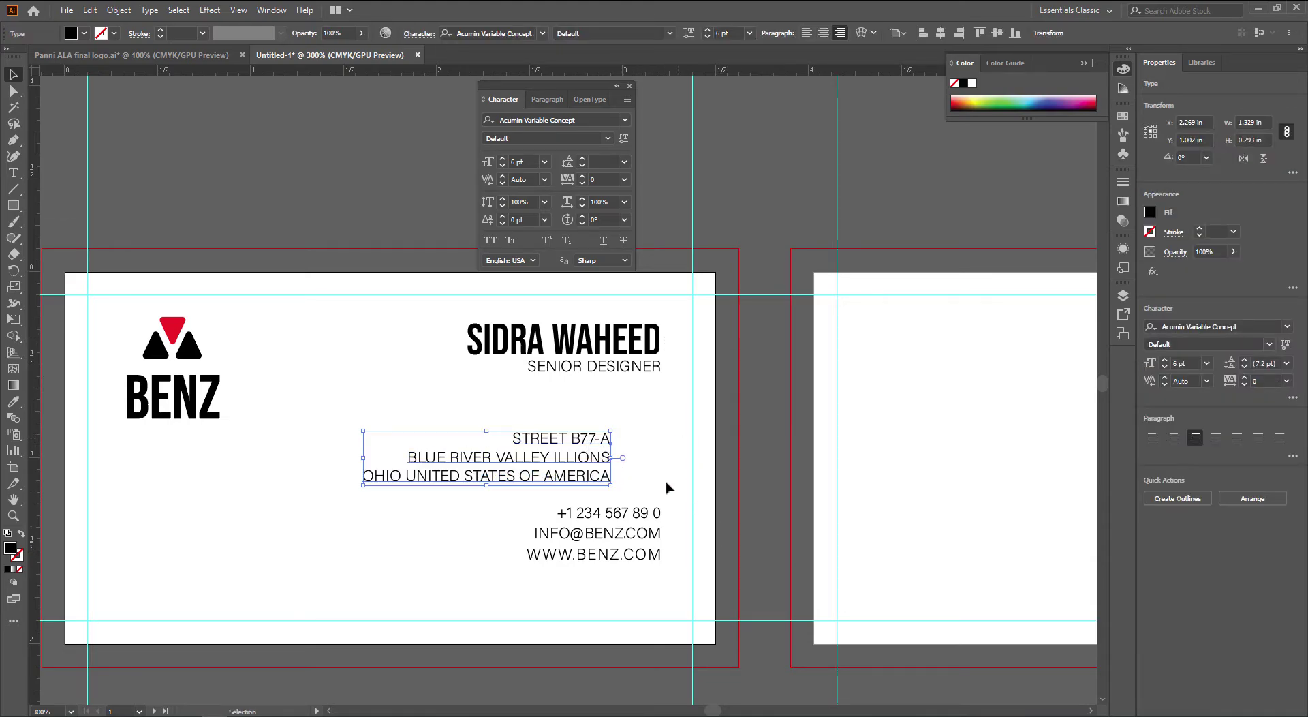
left_click_drag(650, 517, 639, 564)
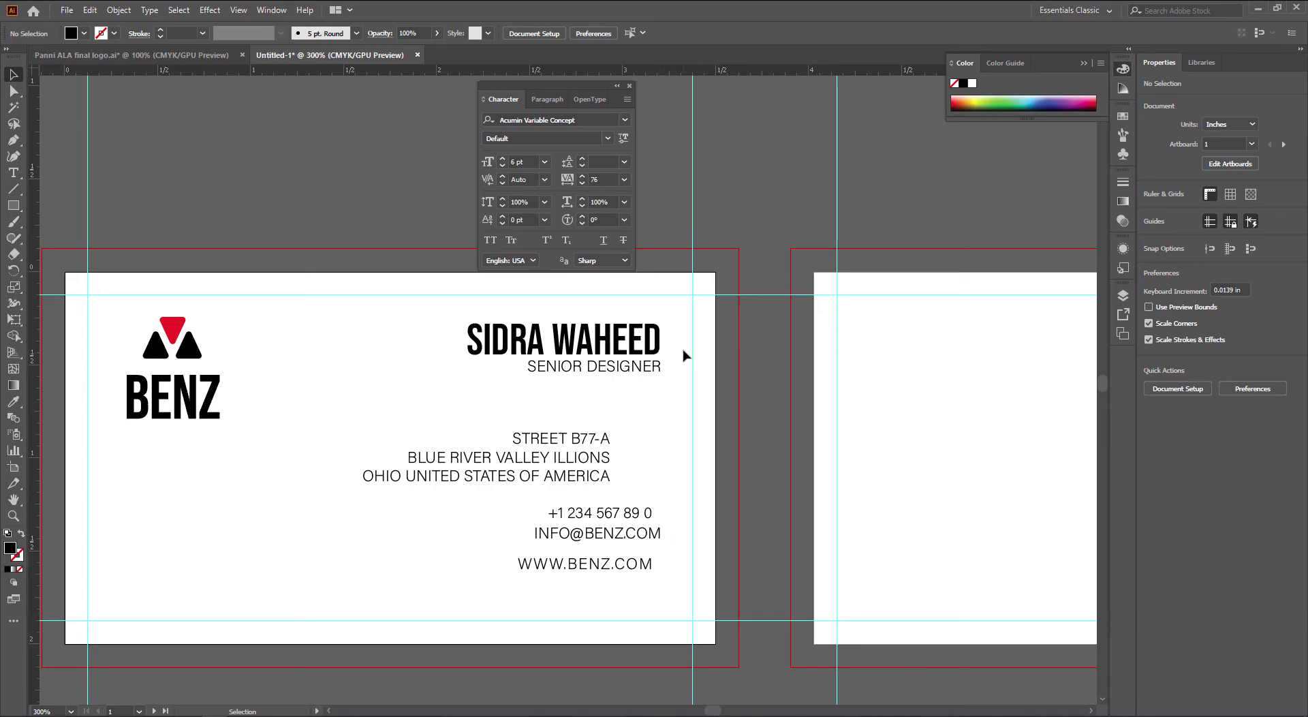
left_click_drag(681, 345, 606, 594)
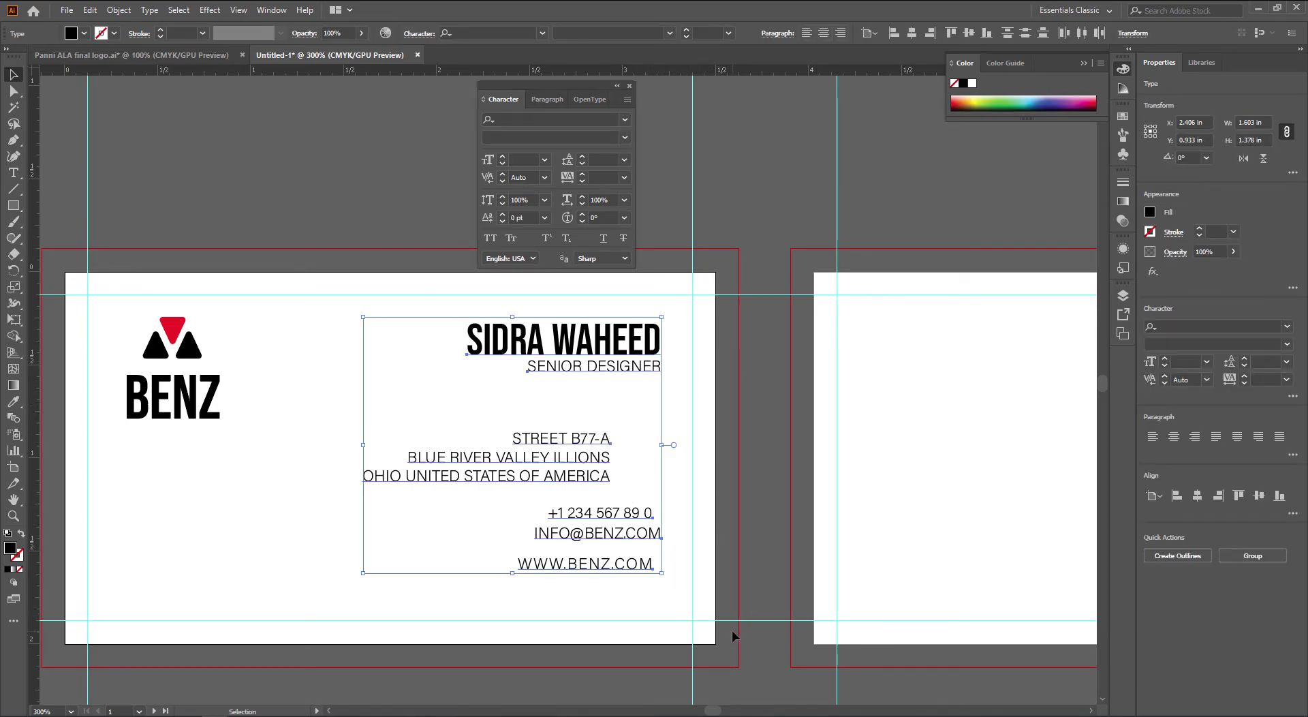
left_click(655, 344)
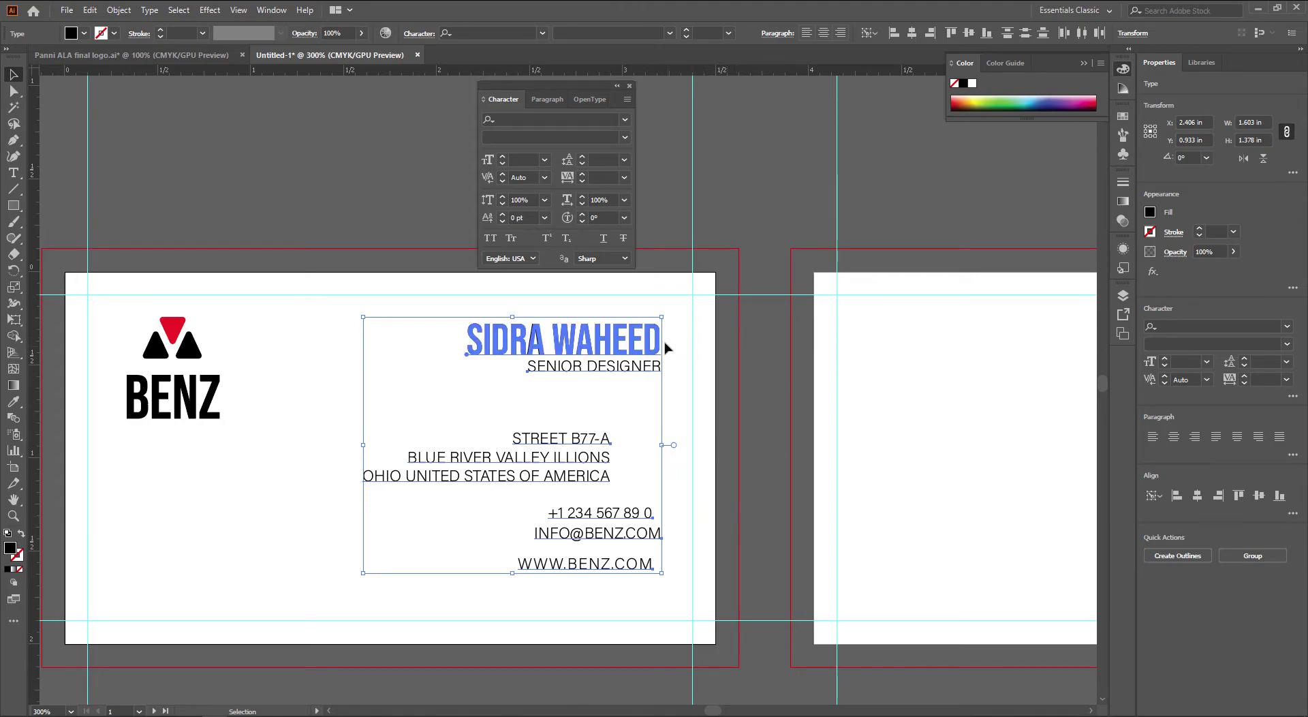
left_click(934, 37)
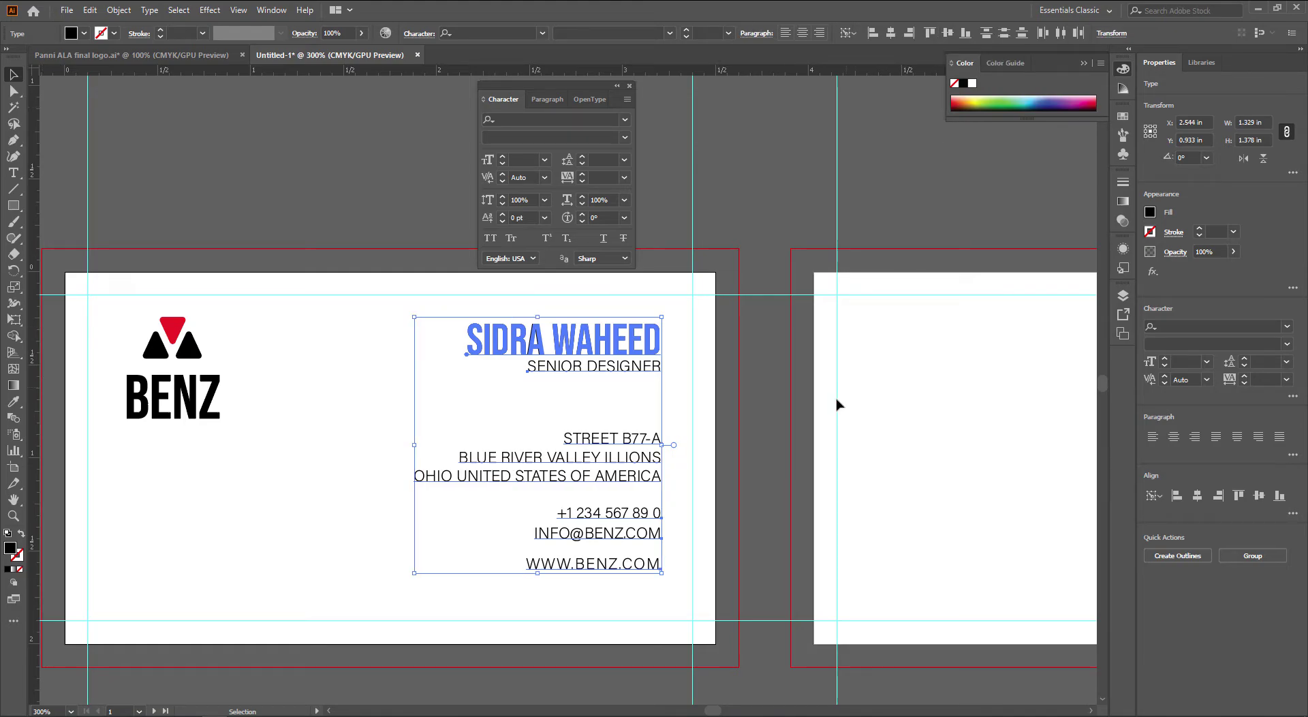
left_click(787, 493)
Even out the spacing of the phone, email and website lines with arrow-key nudges
left_click(626, 540)
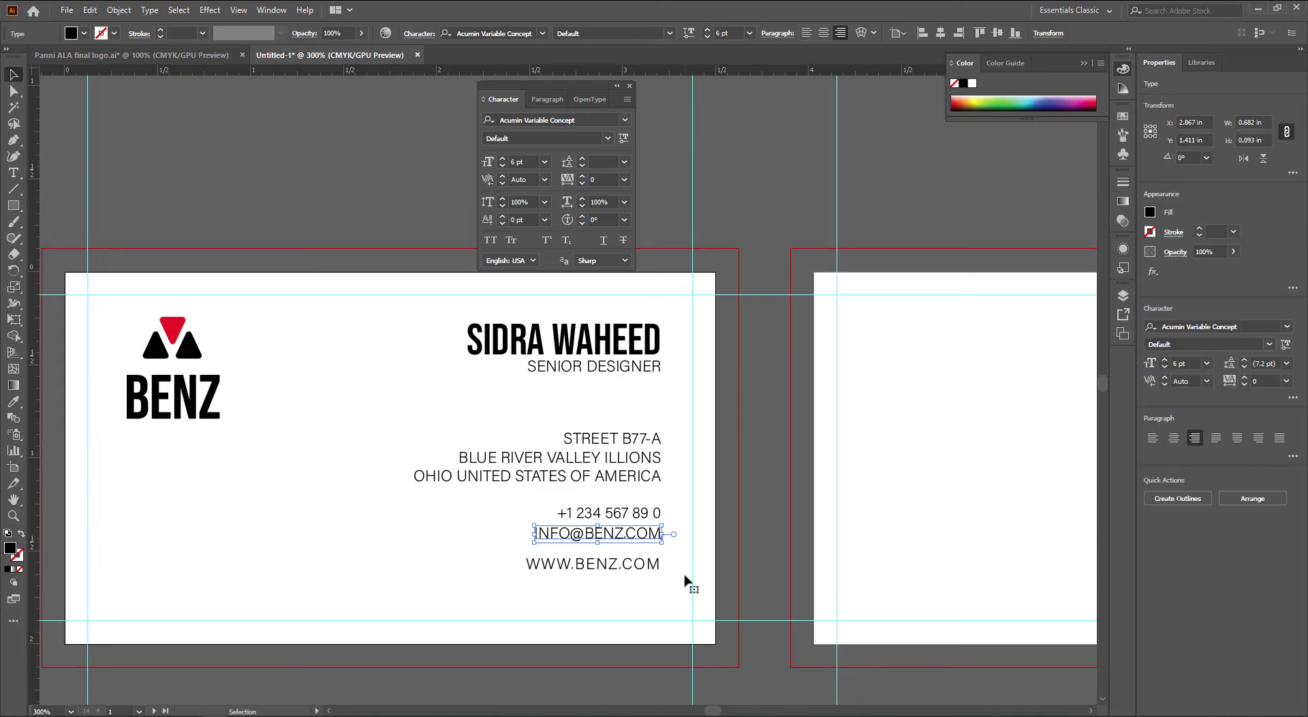
key("Down")
key("Down")
left_click(676, 580)
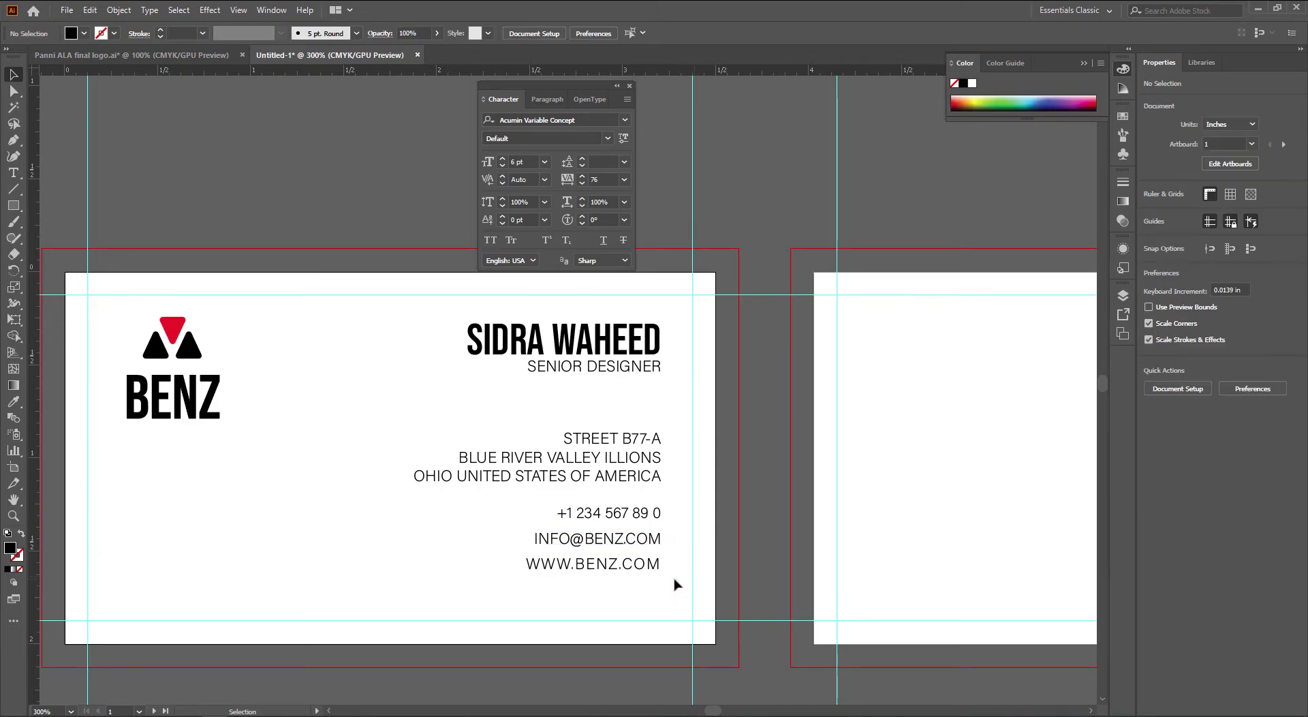
left_click(648, 516)
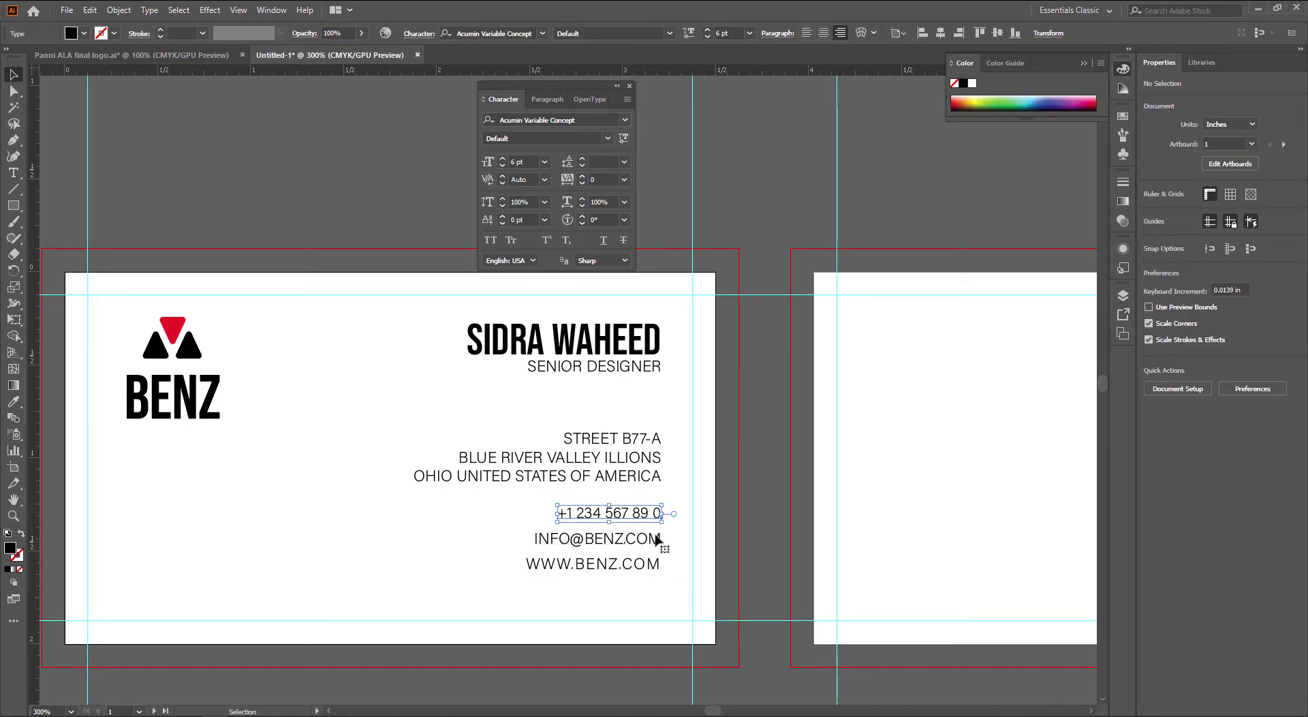
key("Down")
left_click(648, 540)
key("Up")
left_click(654, 564)
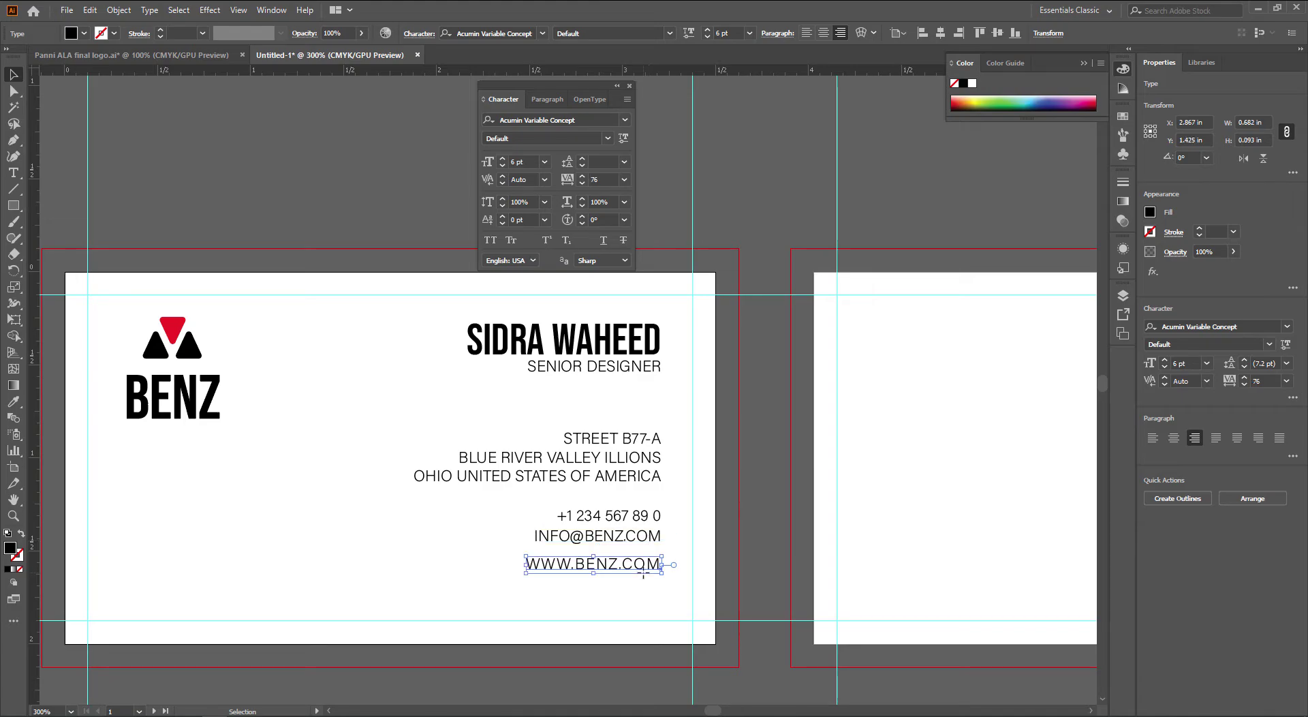
key("Up")
key("Up")
key("Up")
left_click(733, 624)
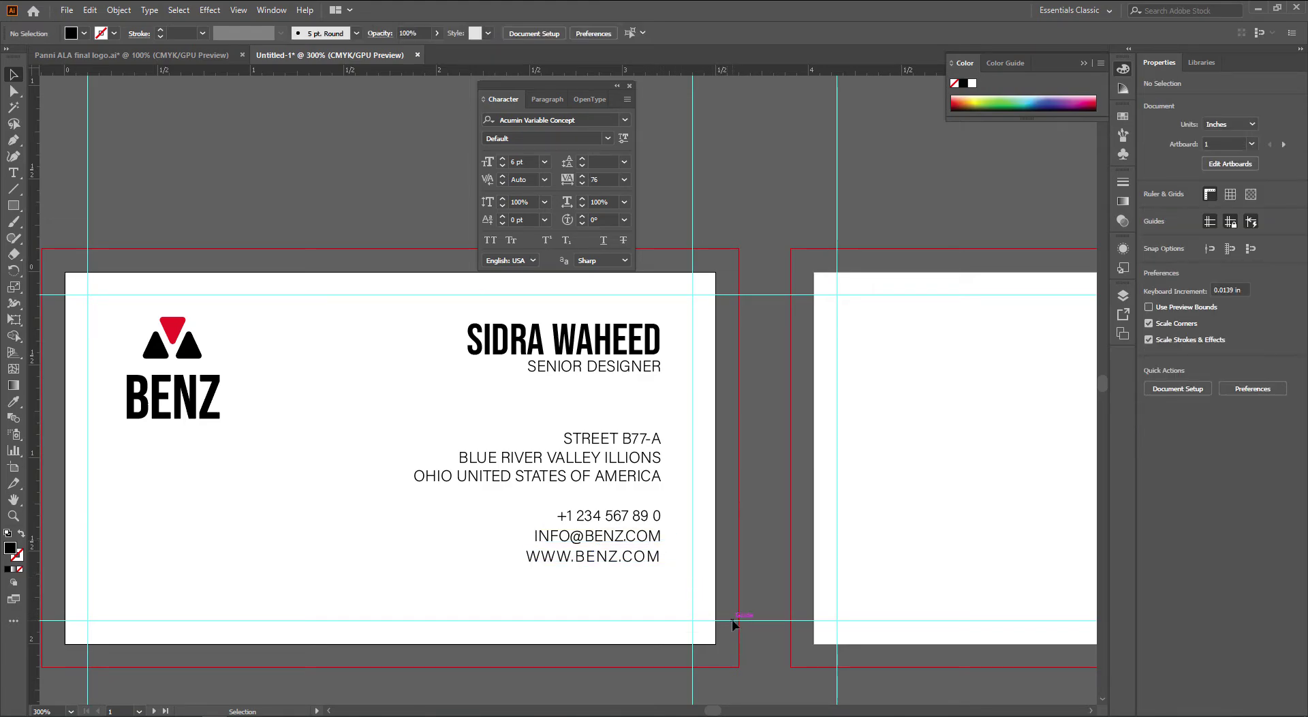
key("space")
left_click_drag(730, 611, 794, 606)
key("space")
left_click_drag(775, 557, 805, 558)
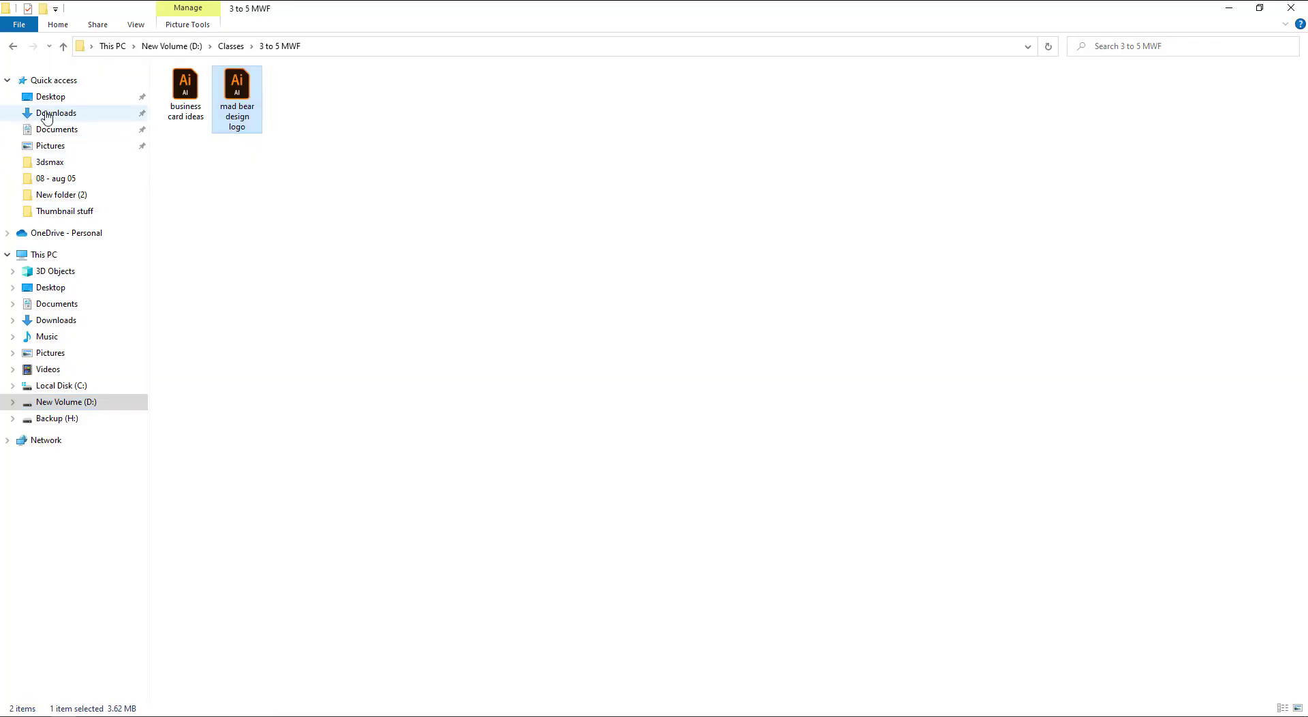
Look through the Documents and Downloads folders for the reference card file
left_click(60, 129)
left_click(56, 113)
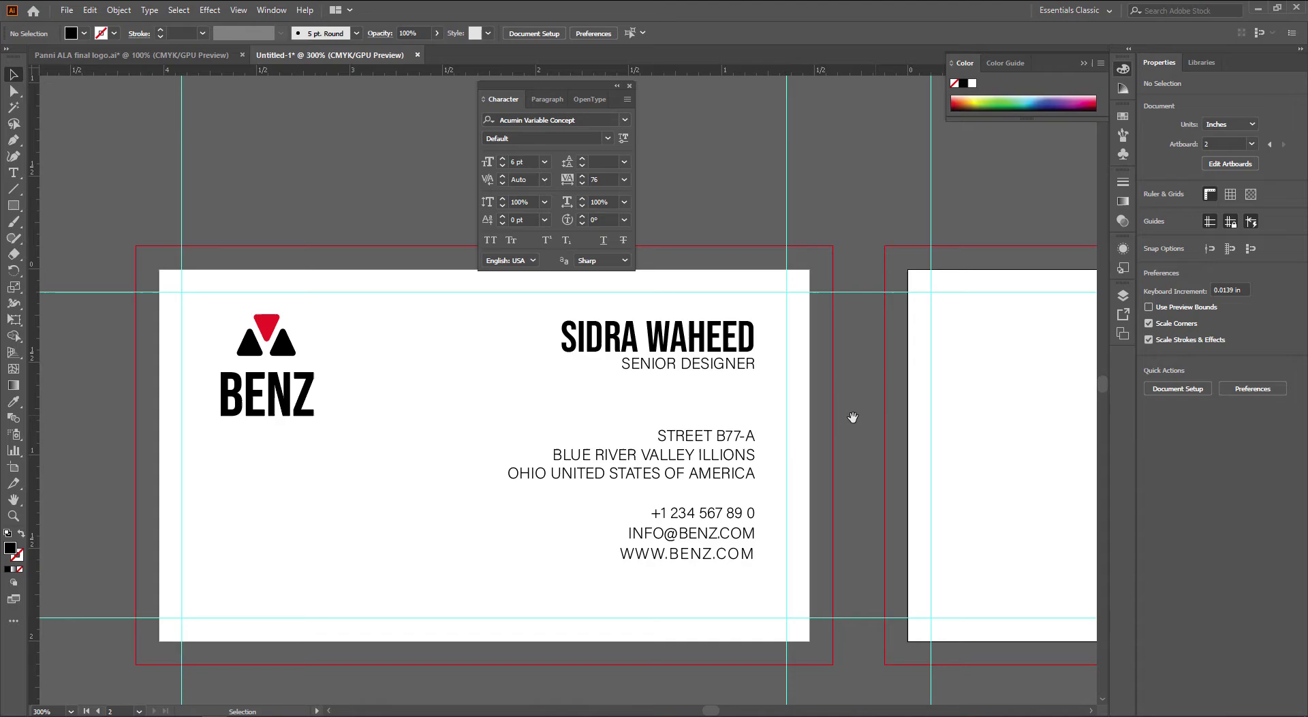
key("space")
left_click_drag(852, 414, 921, 413)
key("Tab")
key("space")
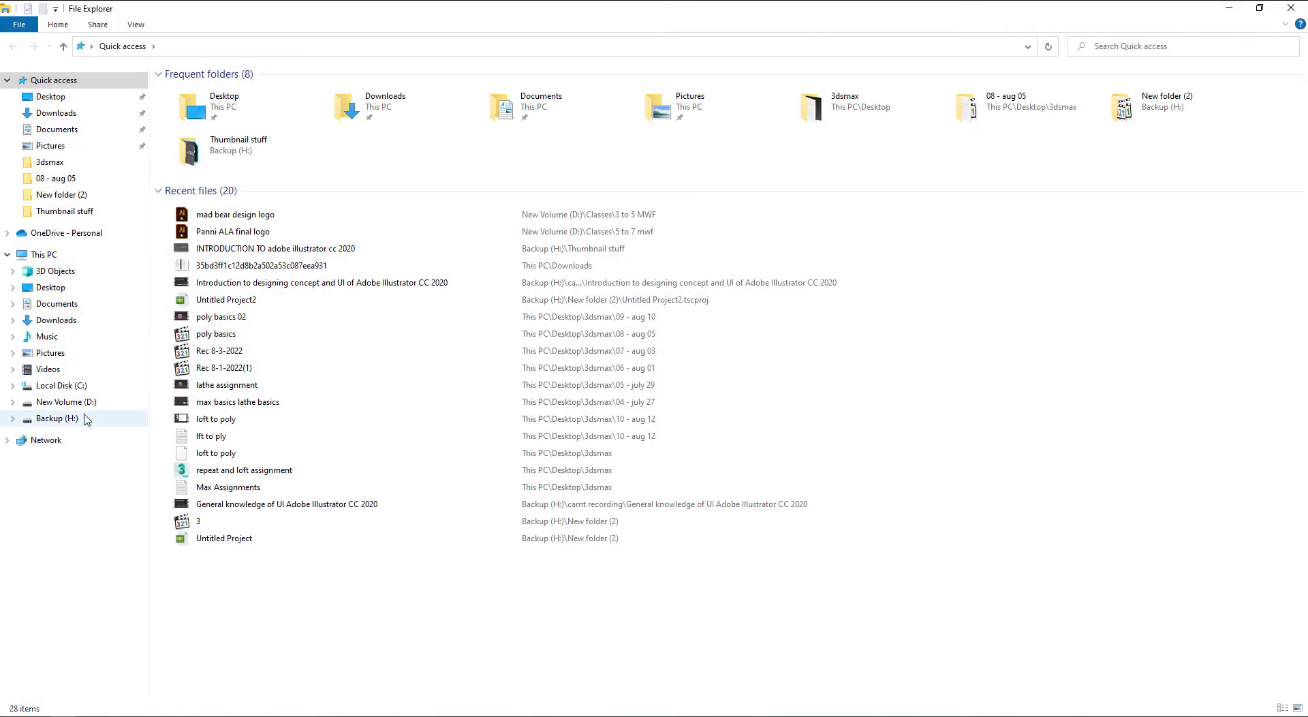
Open business card ideas.ai from New Volume (D:) > Classes > 3 to 5 MWF
left_click(88, 402)
left_click(88, 417)
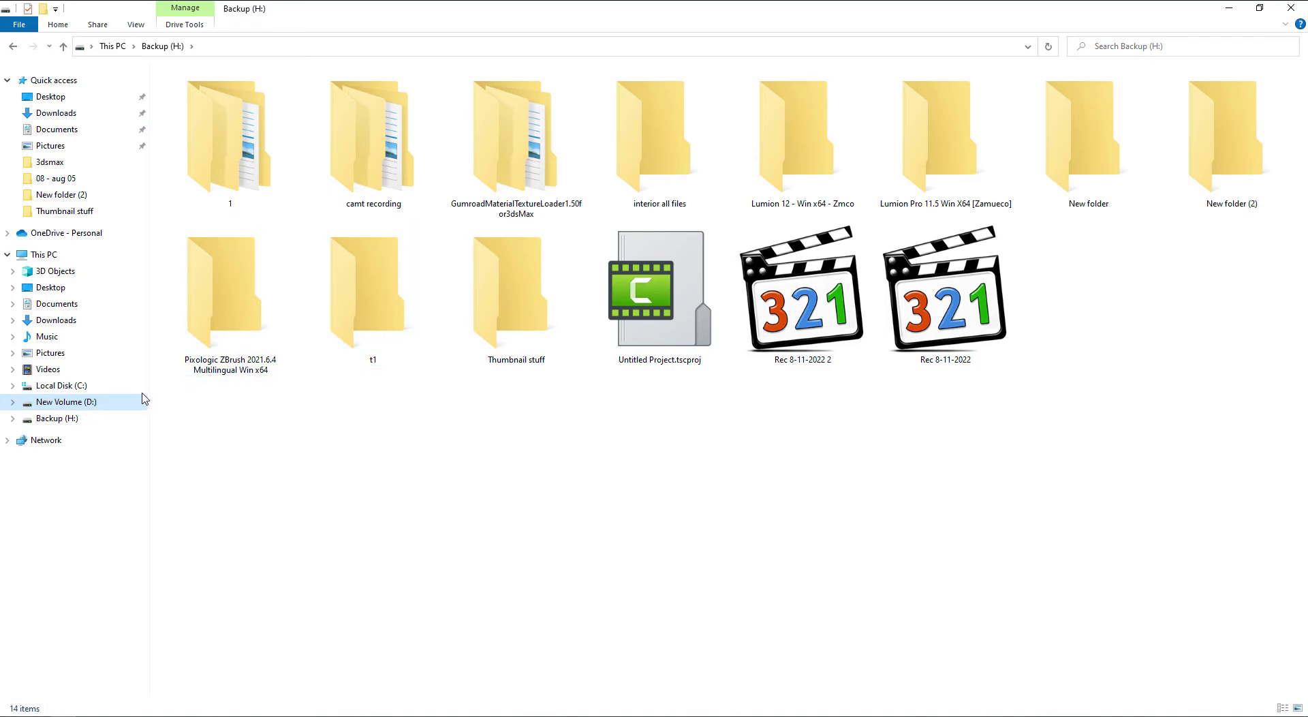
left_click(65, 402)
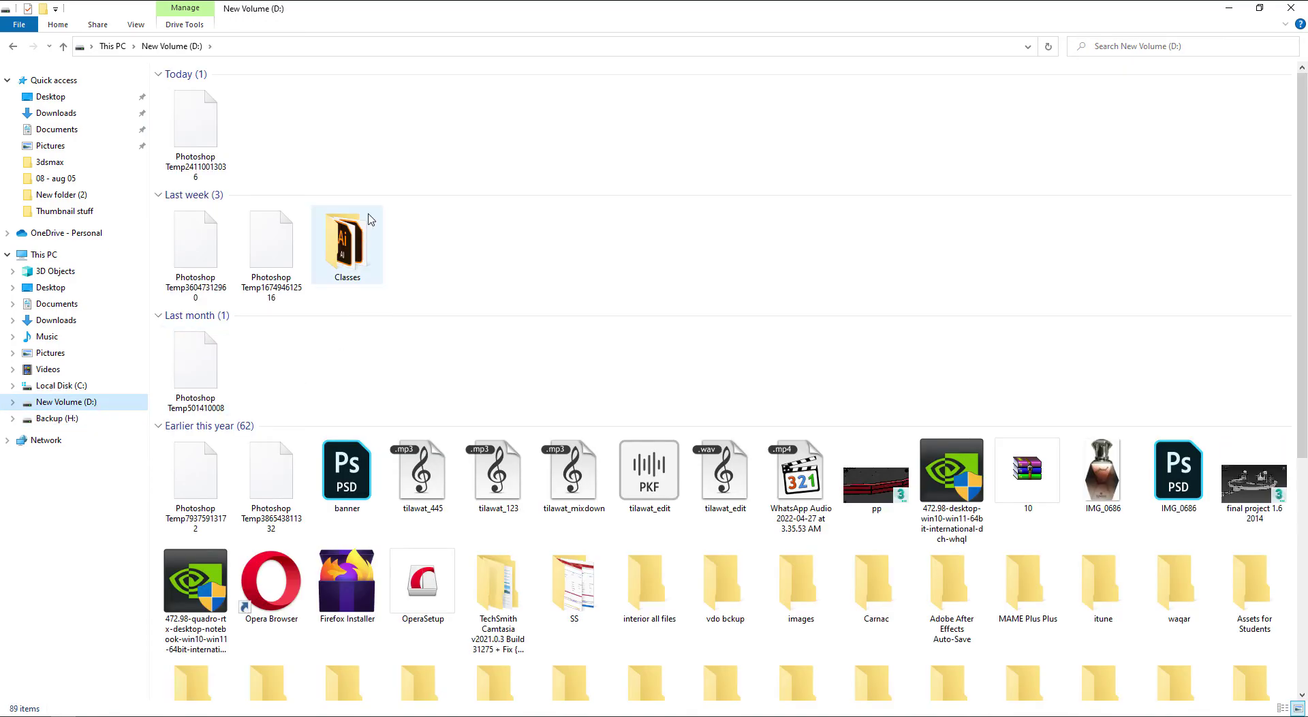
double_click(370, 218)
left_click(566, 155)
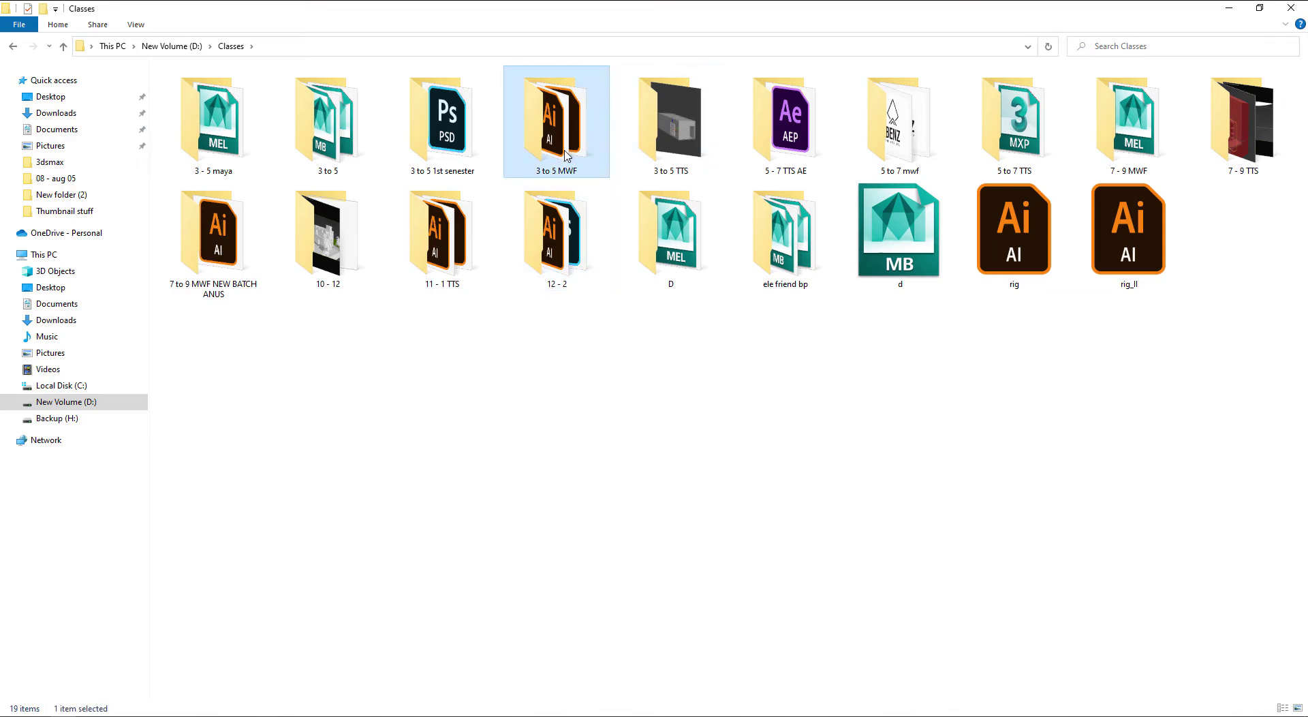
double_click(566, 155)
double_click(200, 120)
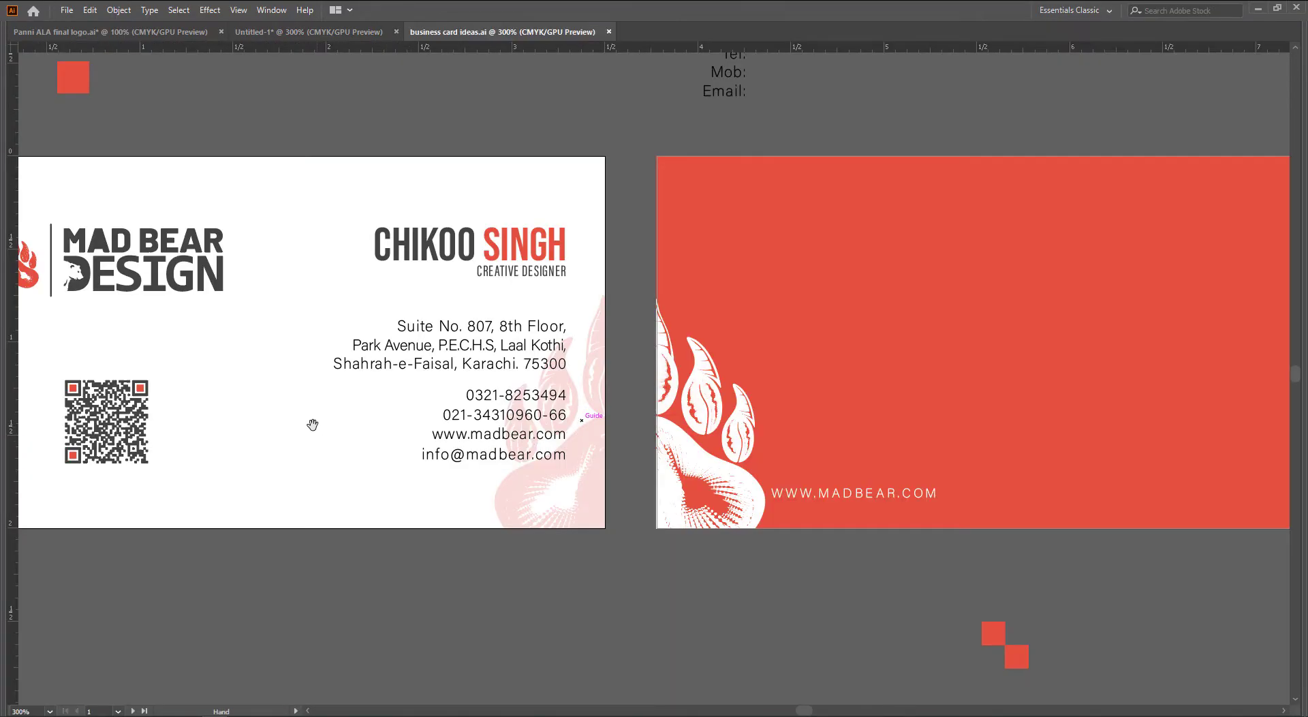
Copy the reference card's QR code into the BENZ card at the lower left
left_click_drag(313, 426, 508, 428)
key("a")
left_click(329, 428)
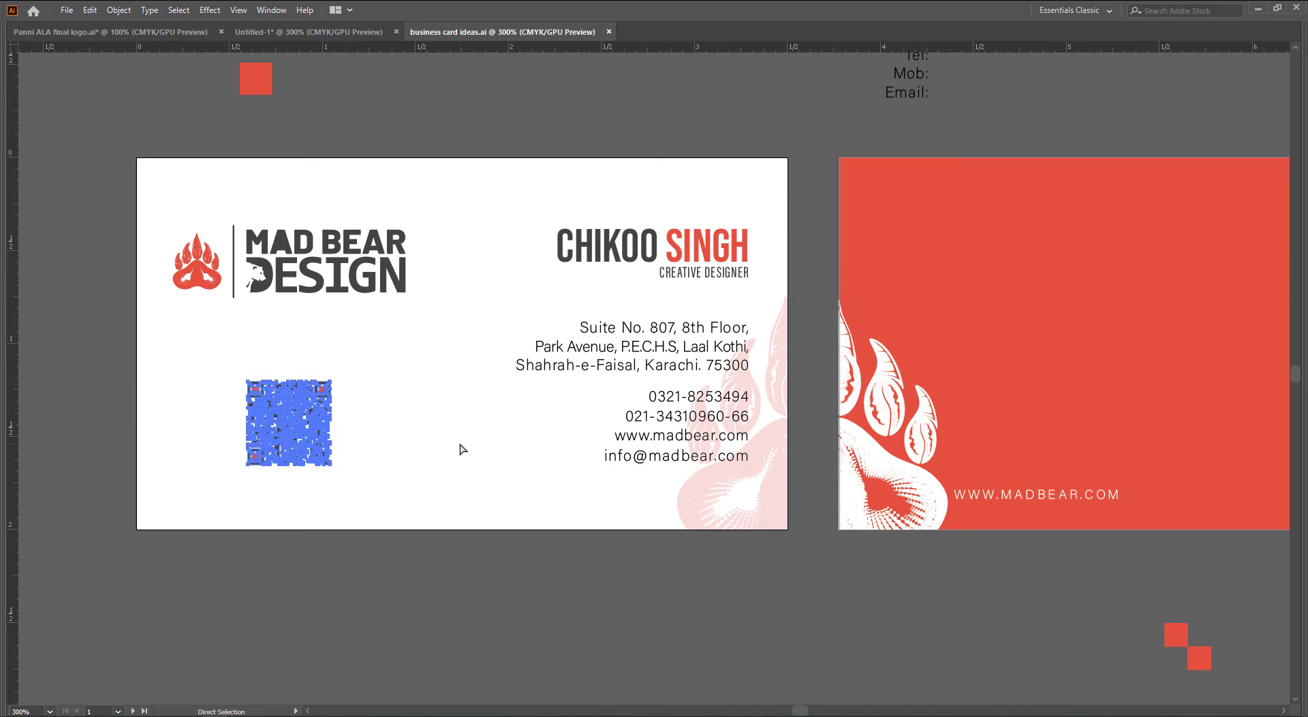
key("v")
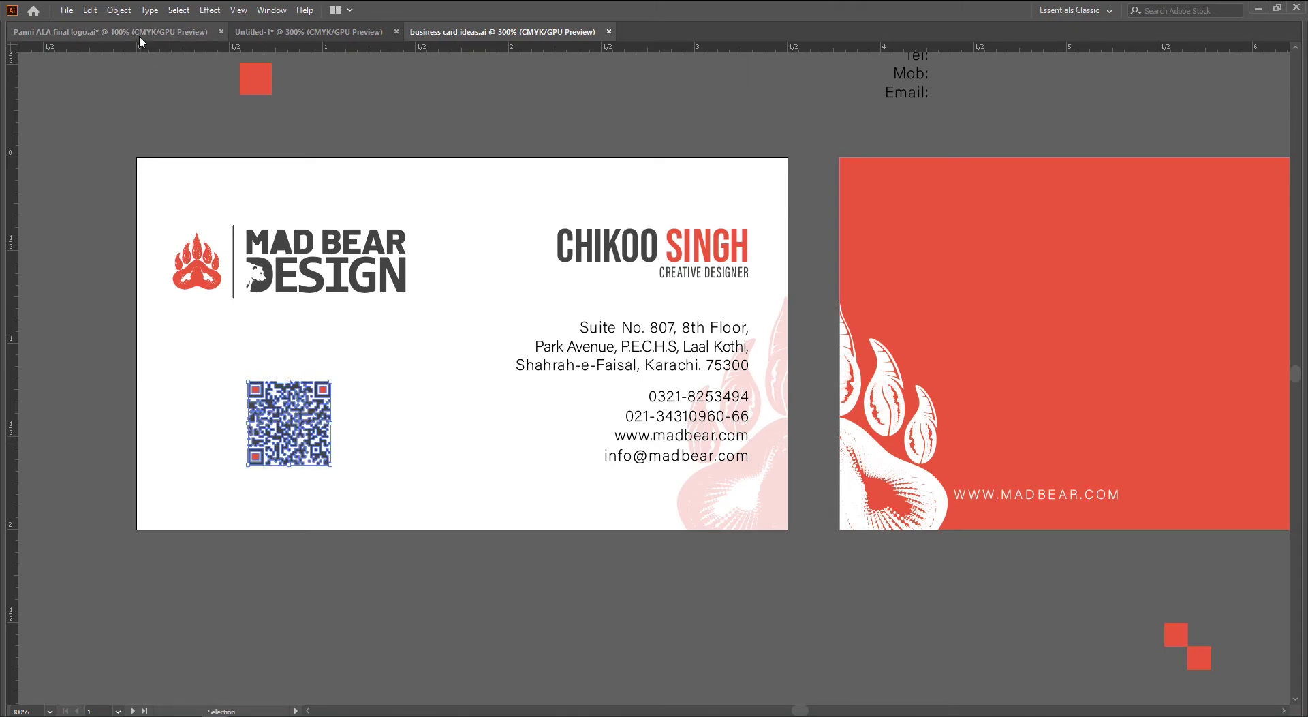
left_click(139, 34)
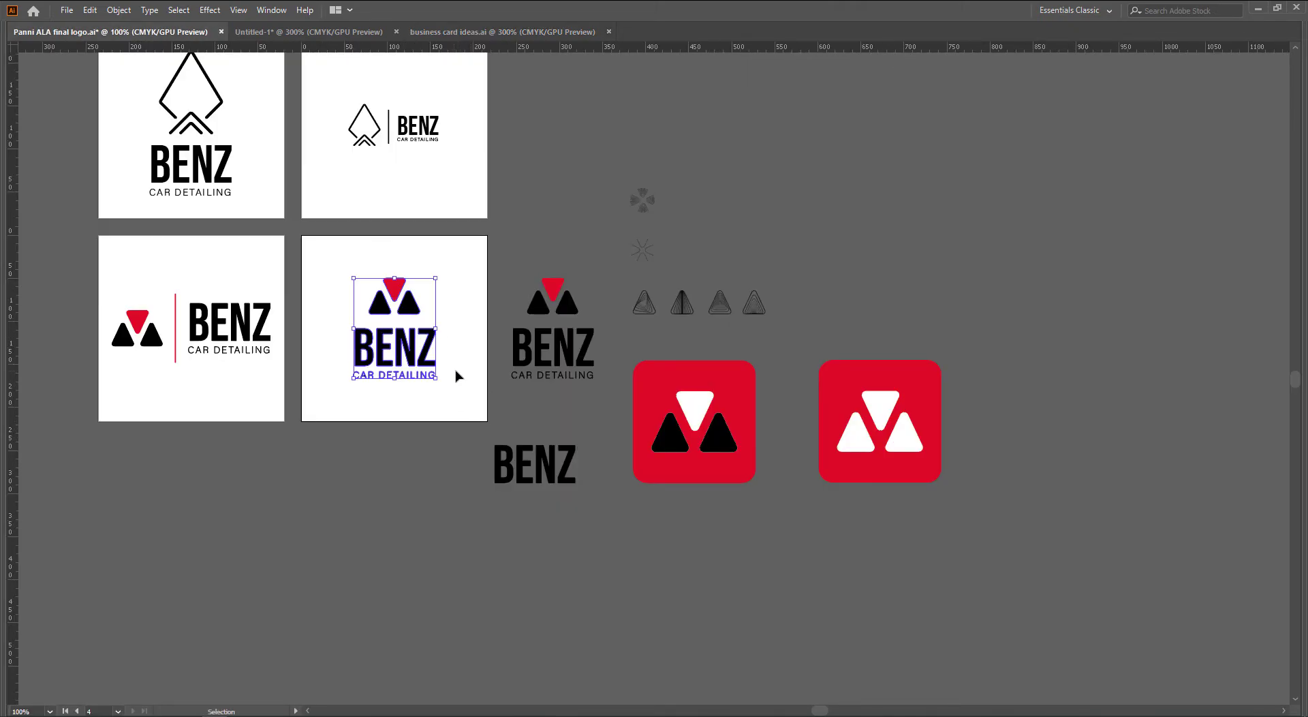
left_click(317, 32)
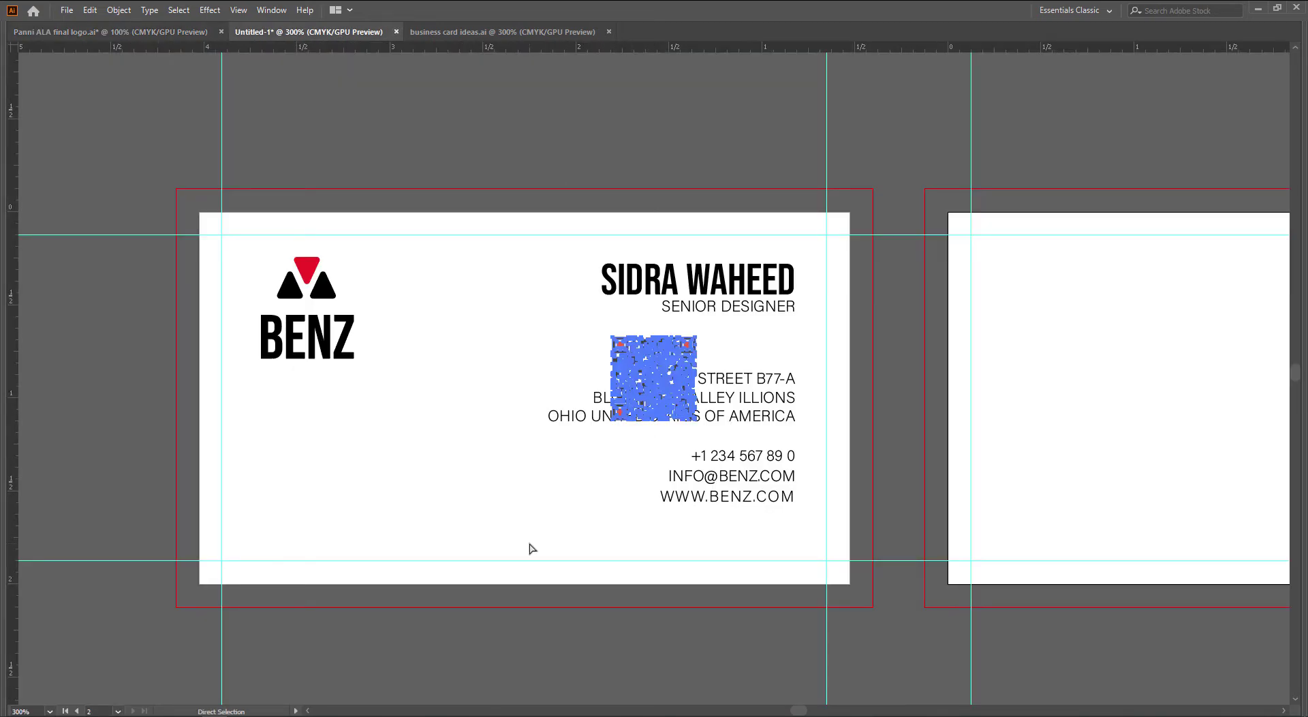
left_click_drag(654, 402, 320, 503)
Recolour the QR code's corner squares with the BENZ logo's red using the Eyedropper
key("i")
key("a")
left_click(417, 444)
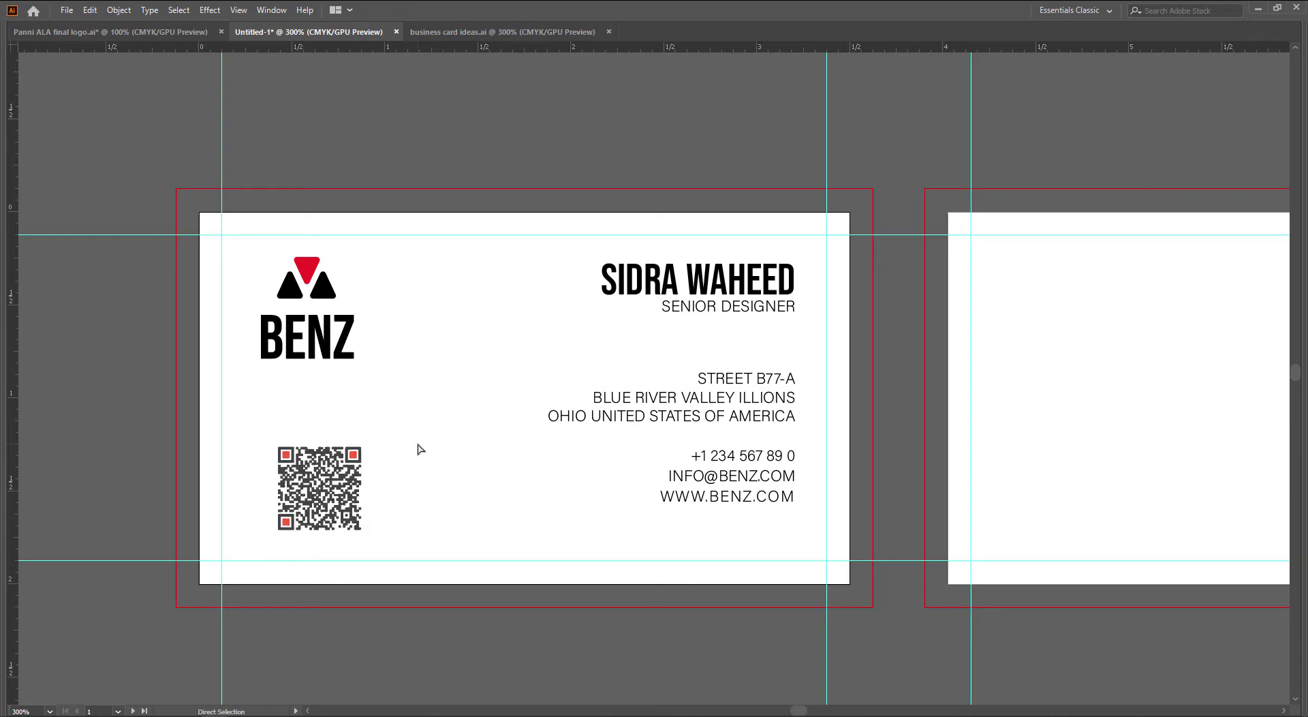
scroll(343, 465, "up", 2)
scroll(346, 468, "up", 1)
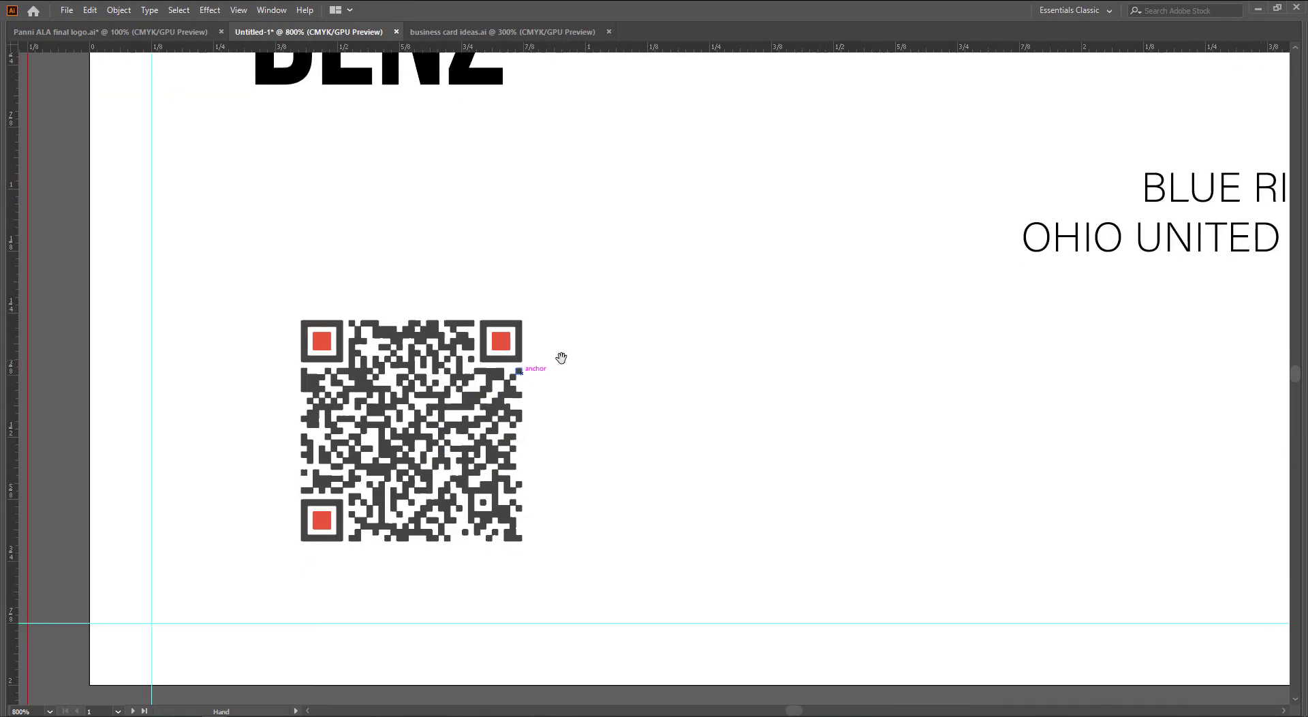
left_click(325, 342, "shift")
left_click(323, 518, "shift")
scroll(320, 511, "down", 1)
left_click_drag(476, 447, 489, 520)
key("i")
left_click(378, 76)
key("a")
left_click(515, 261)
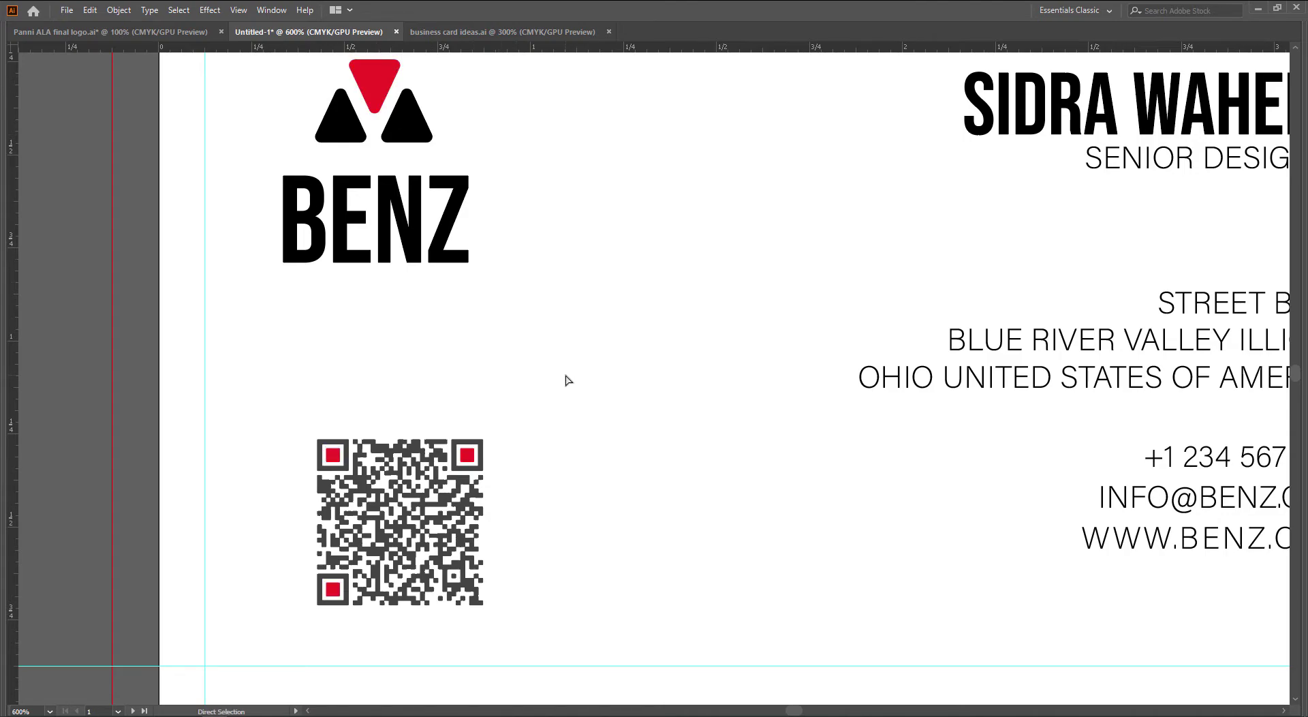
scroll(568, 380, "down", 1)
key("v")
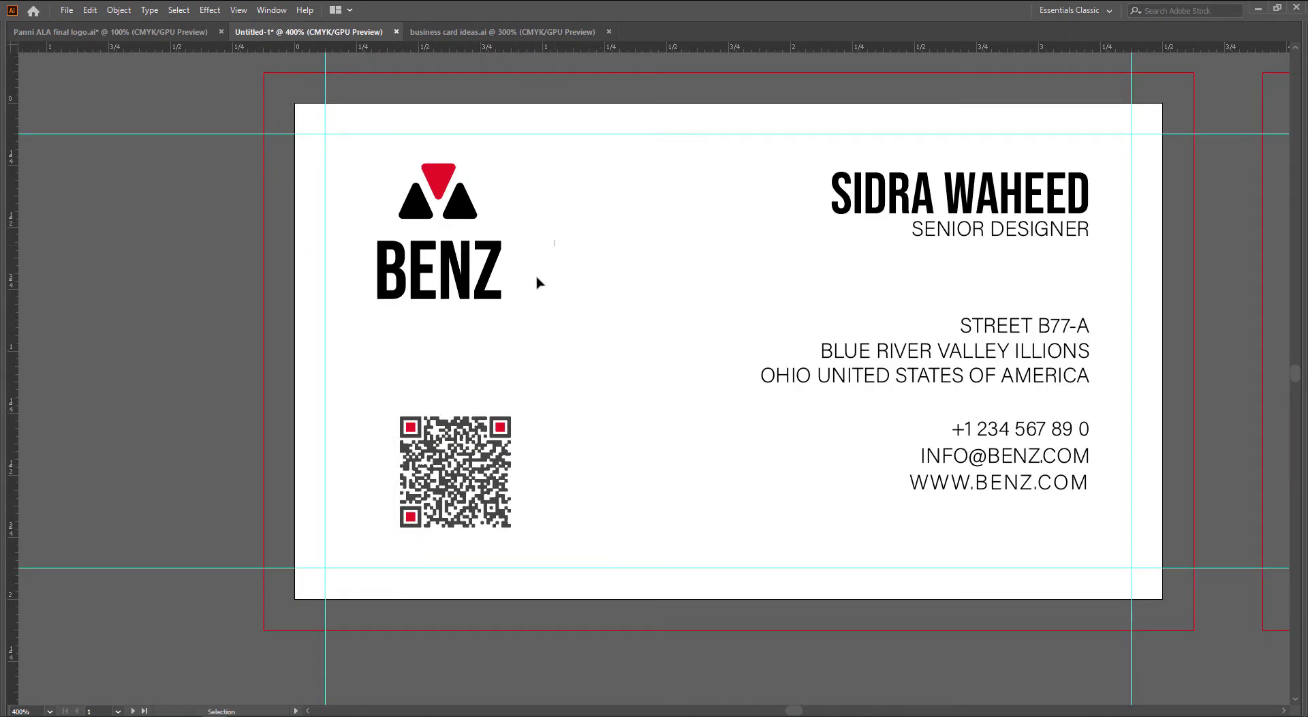
Centre the logo and QR code horizontally on each other
left_click_drag(537, 282, 485, 564)
key("Tab")
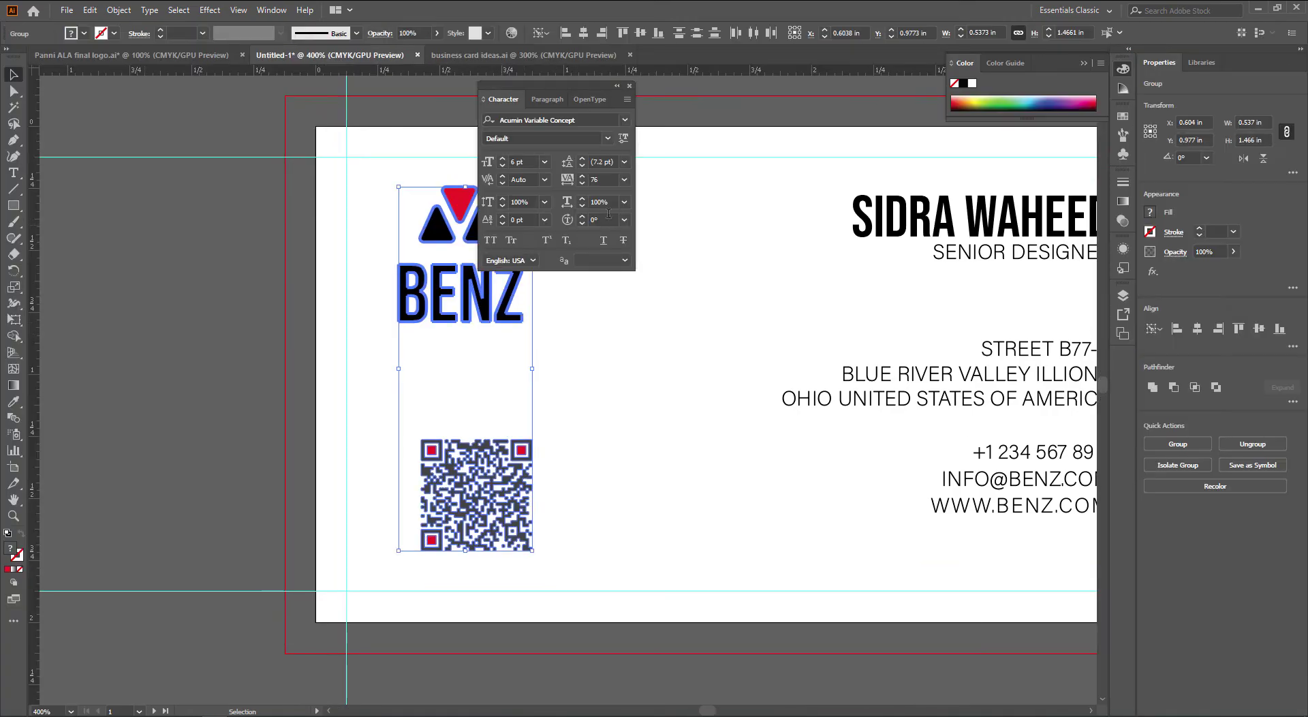
left_click(628, 85)
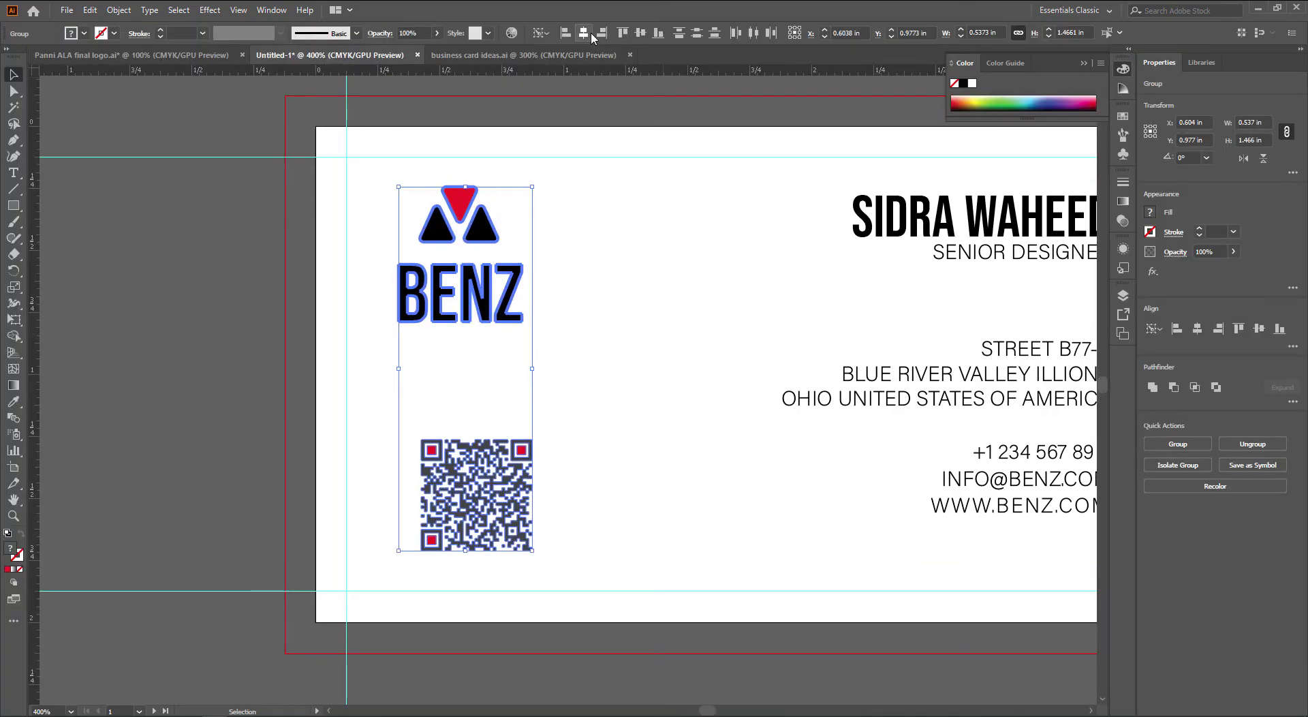
left_click(584, 33)
left_click(647, 451)
Resize the QR code to 0.3 in wide
left_click(485, 494)
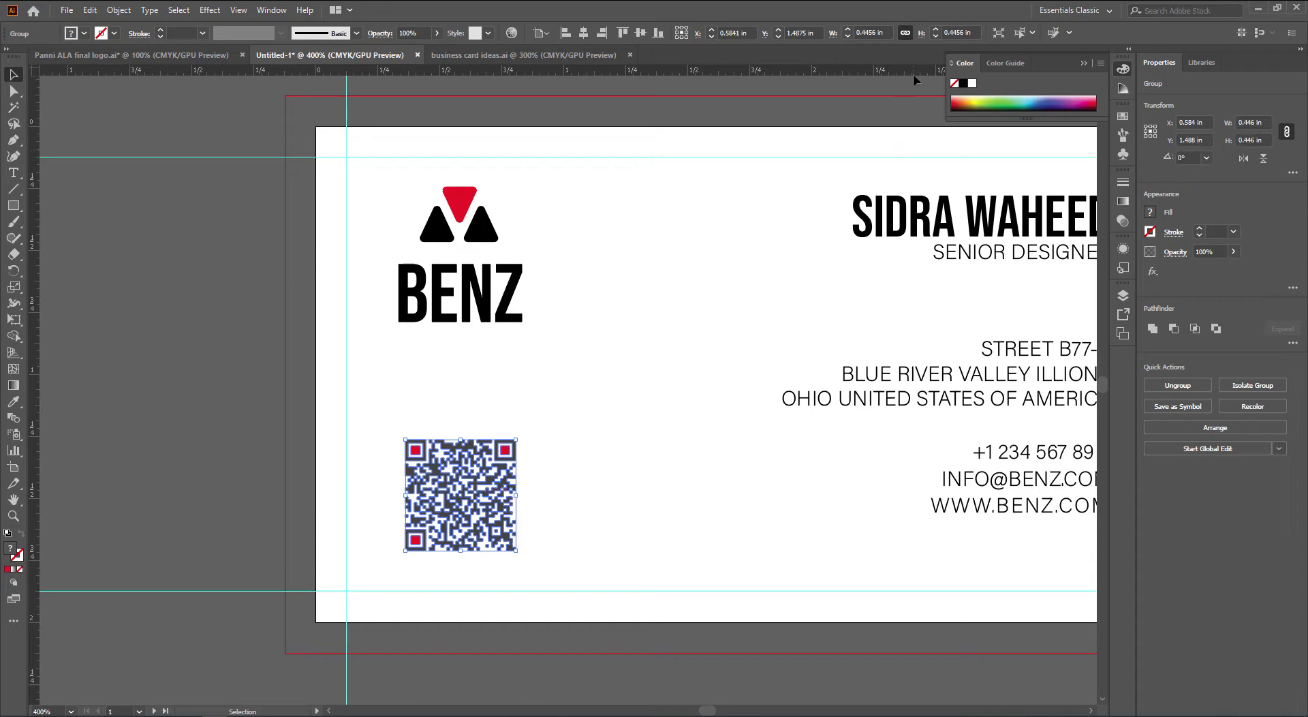
left_click(874, 32)
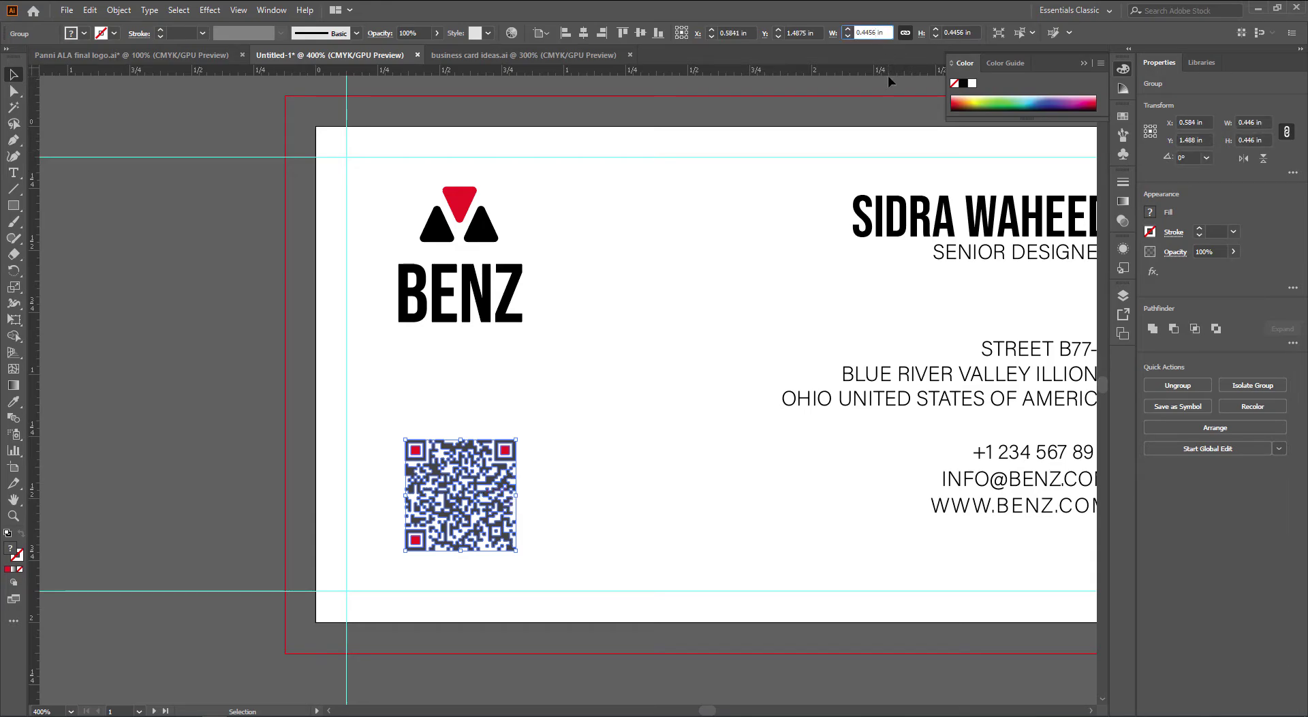
key("shift+Left")
key("shift+Left")
type("3")
key("Return")
left_click(645, 432)
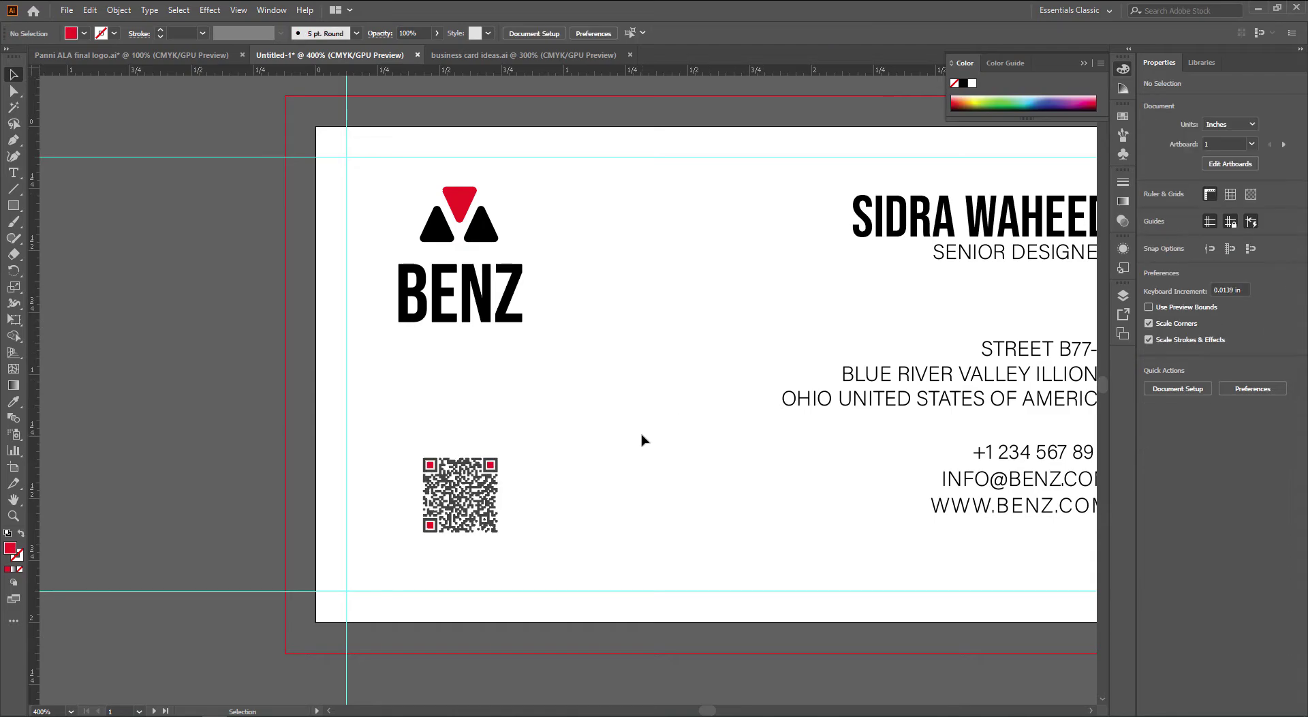
scroll(643, 435, "down", 1)
left_click_drag(725, 458, 622, 489)
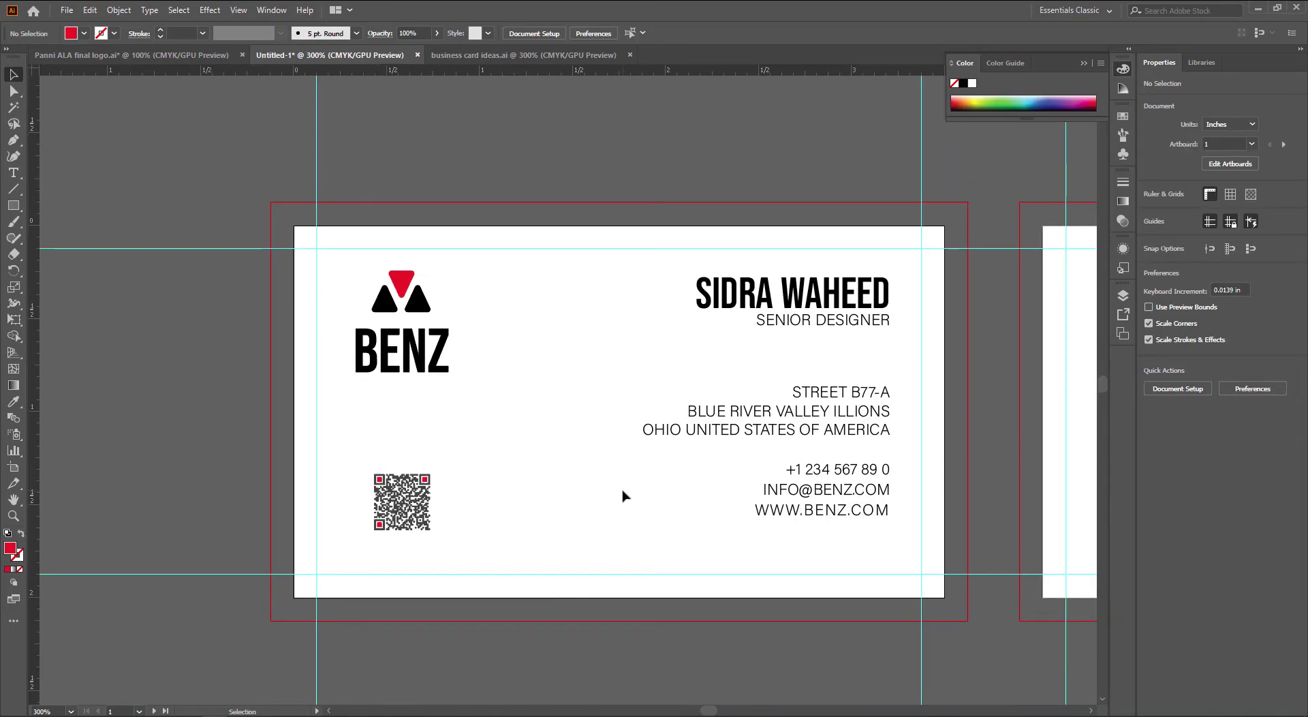
left_click_drag(623, 490, 566, 495)
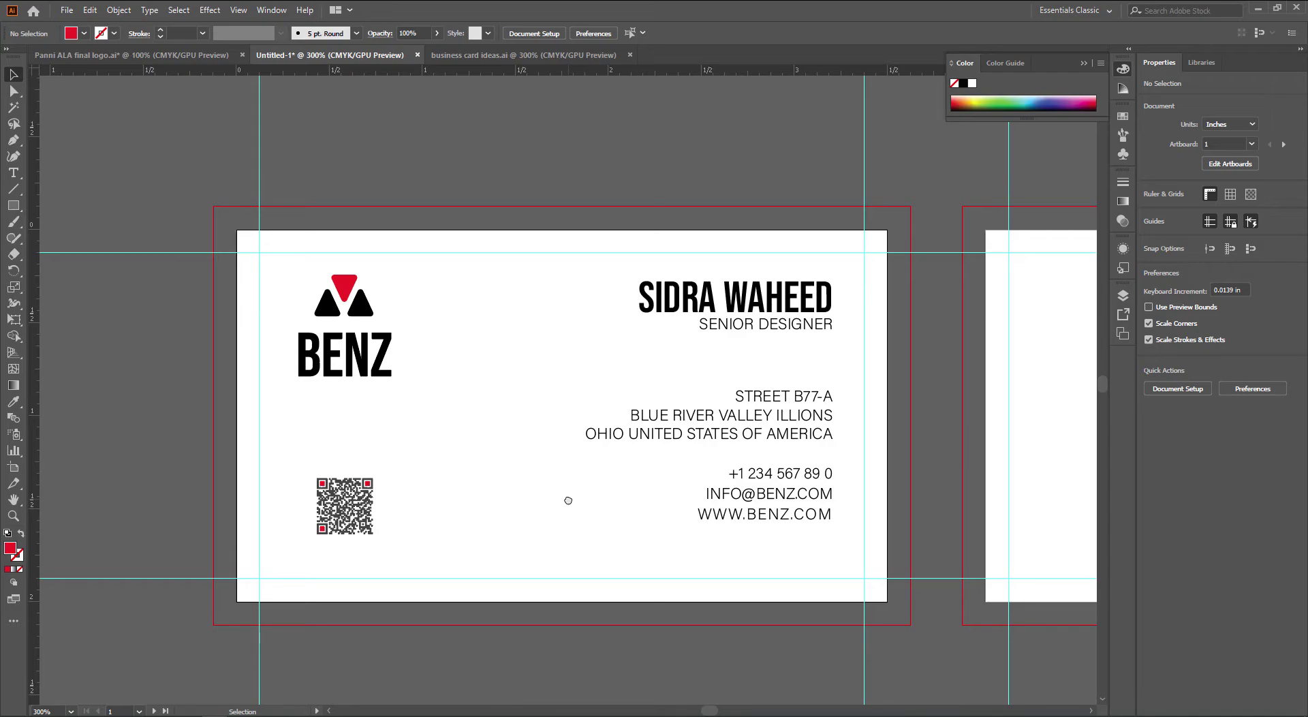
left_click_drag(543, 502, 552, 485)
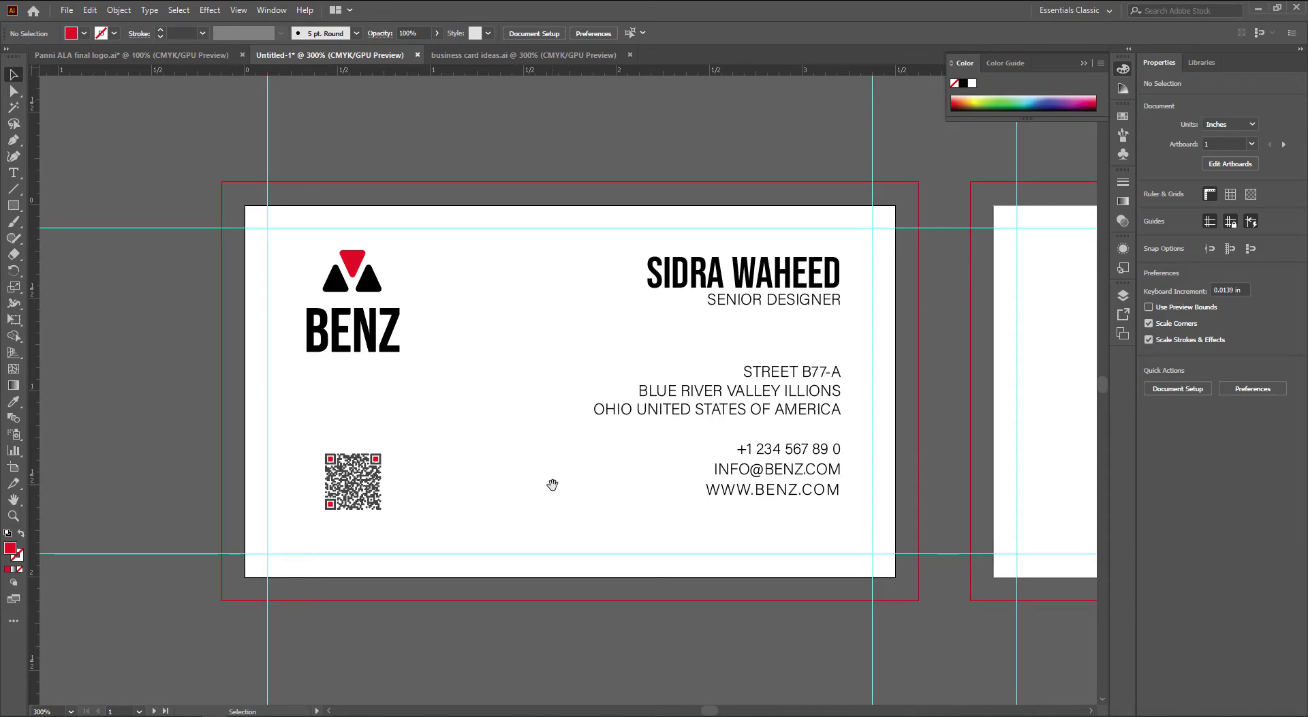
In Panni ALA final logo.ai, select the third concentric line triangle
left_click(171, 56)
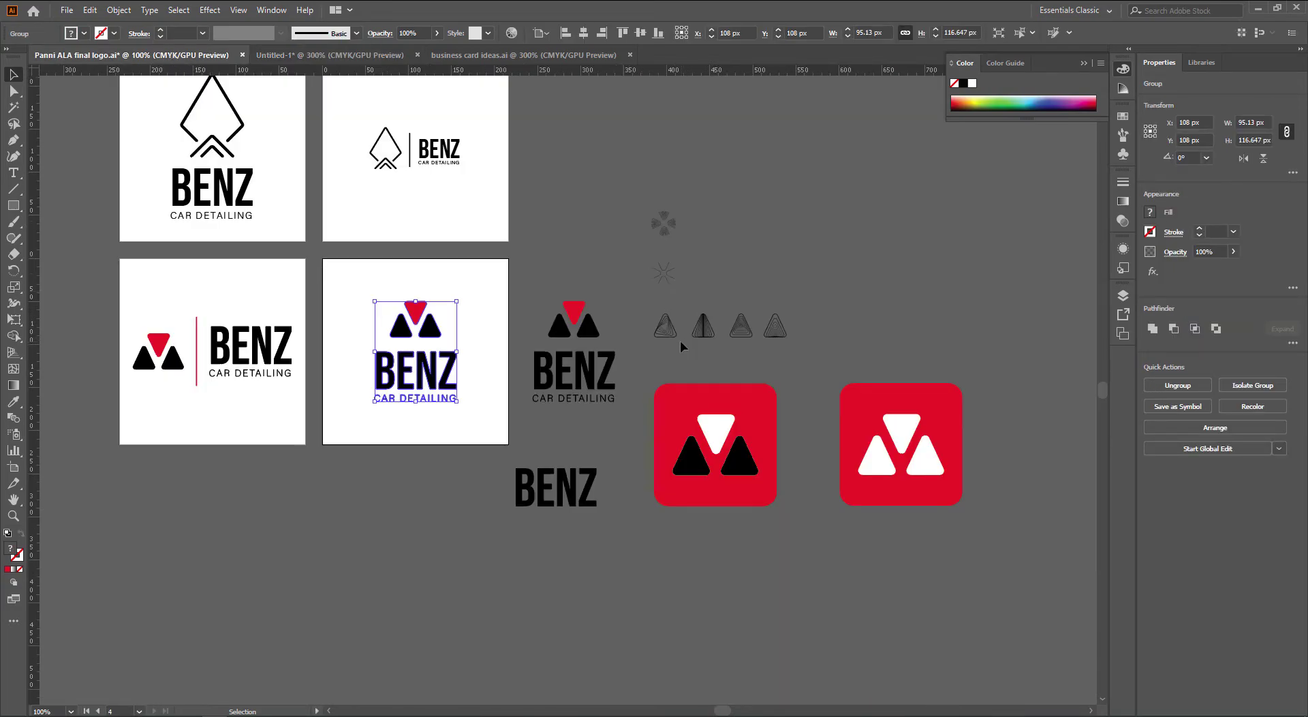
scroll(689, 342, "up", 2)
left_click_drag(784, 373, 613, 355)
left_click(633, 300)
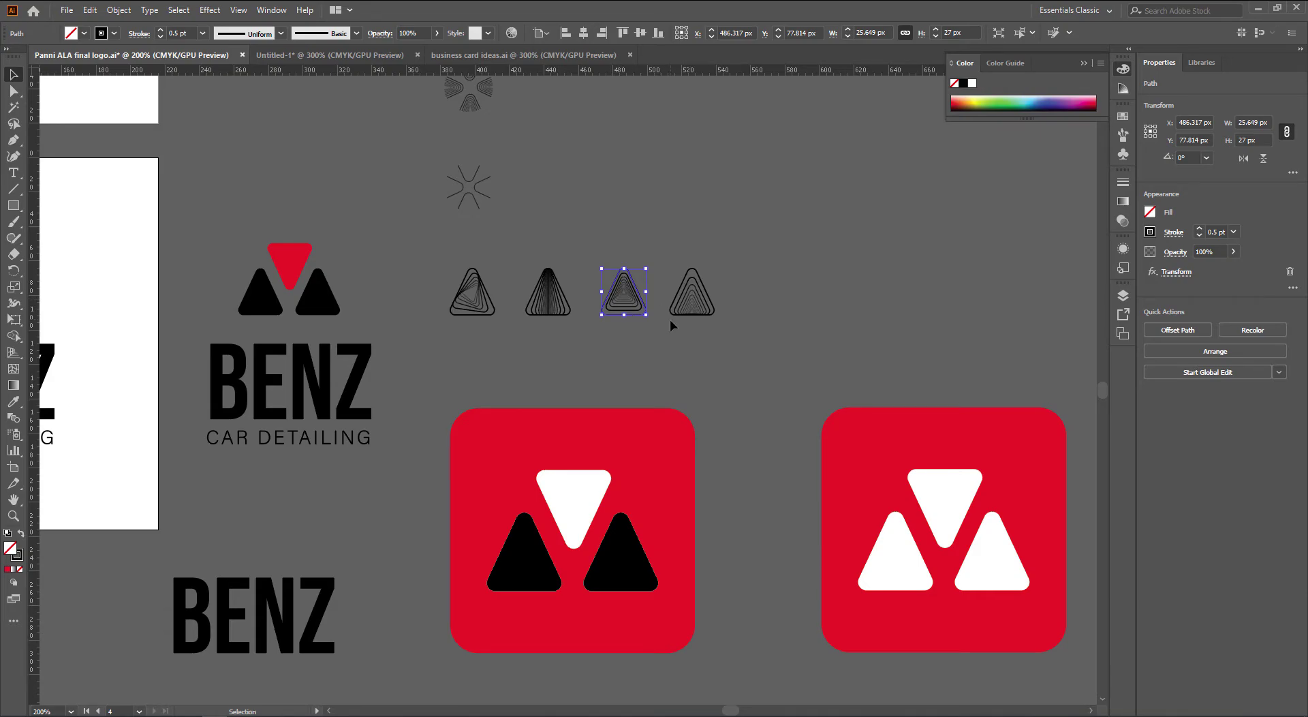
Paste the triangle mark into the business card beside the address, undoing a trial enlargement
key("ctrl+Tab")
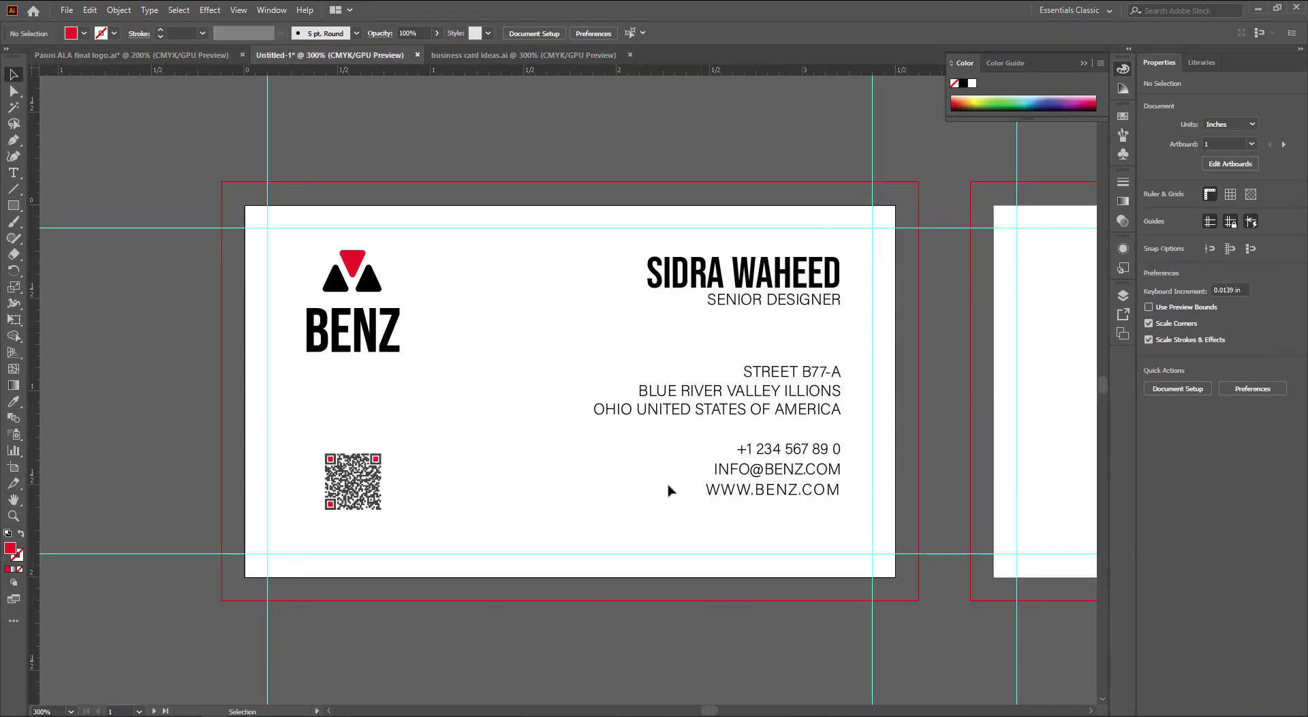
key("ctrl+v")
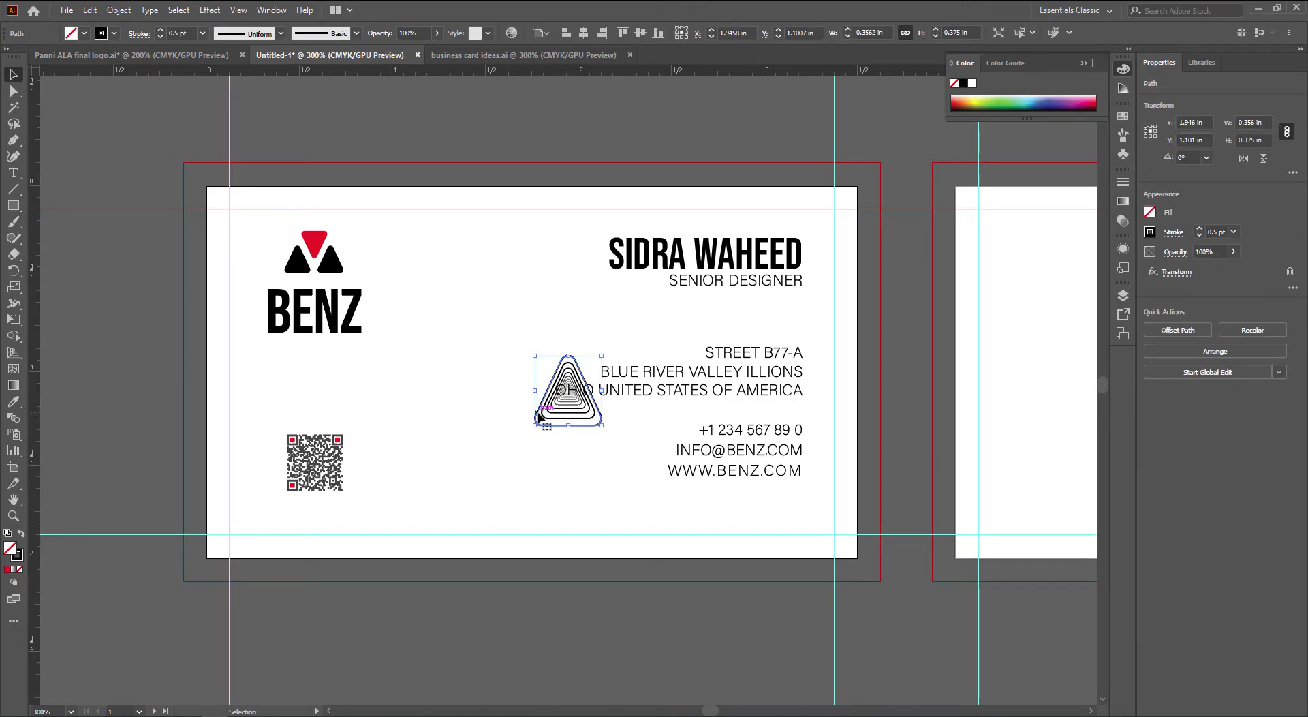
left_click_drag(547, 416, 747, 633)
scroll(486, 451, "up", 3)
scroll(486, 452, "down", 3)
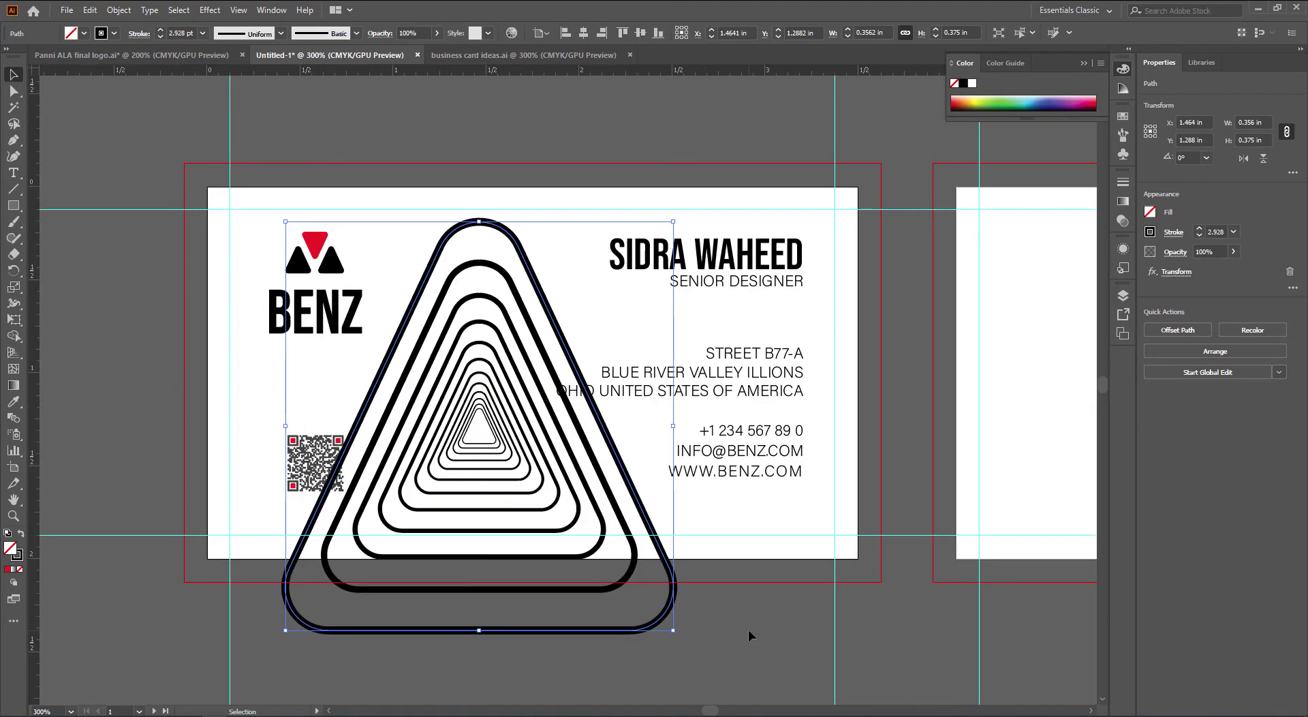
left_click(748, 634)
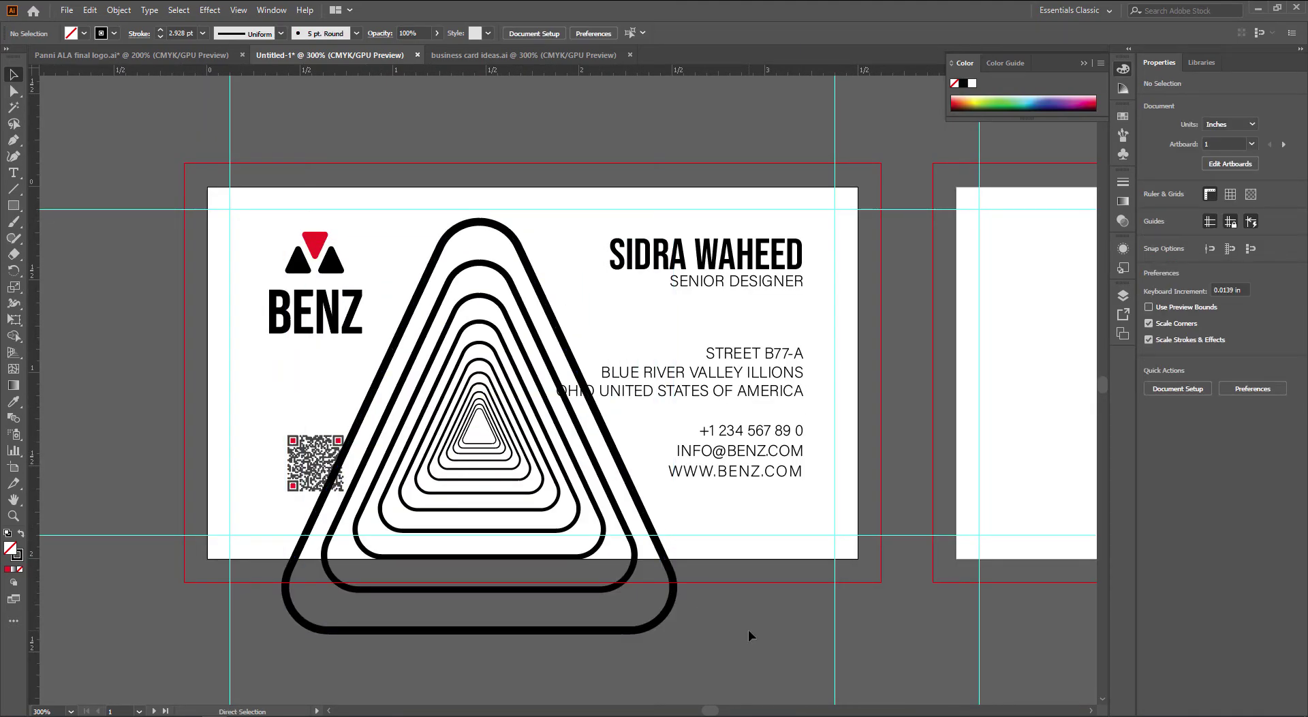
key("ctrl+z")
Select the small triangle mark and check the General preferences without changing anything
left_click(489, 401)
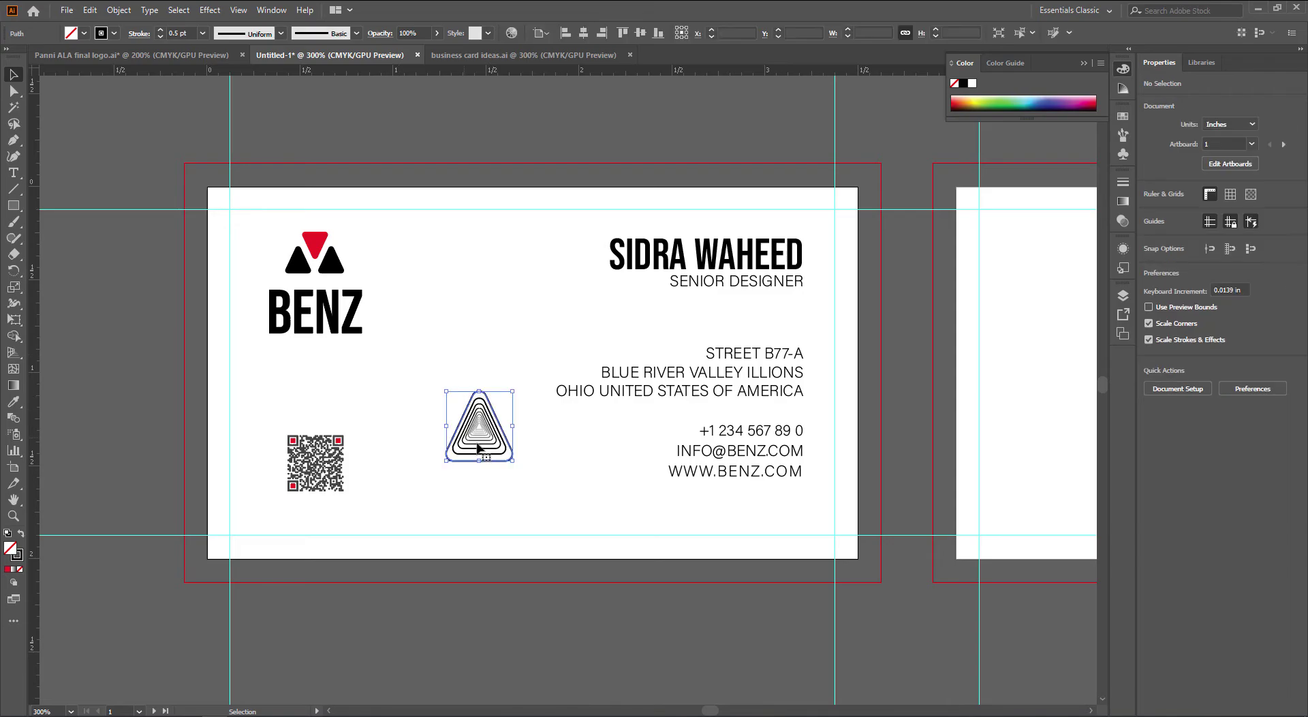
left_click(90, 9)
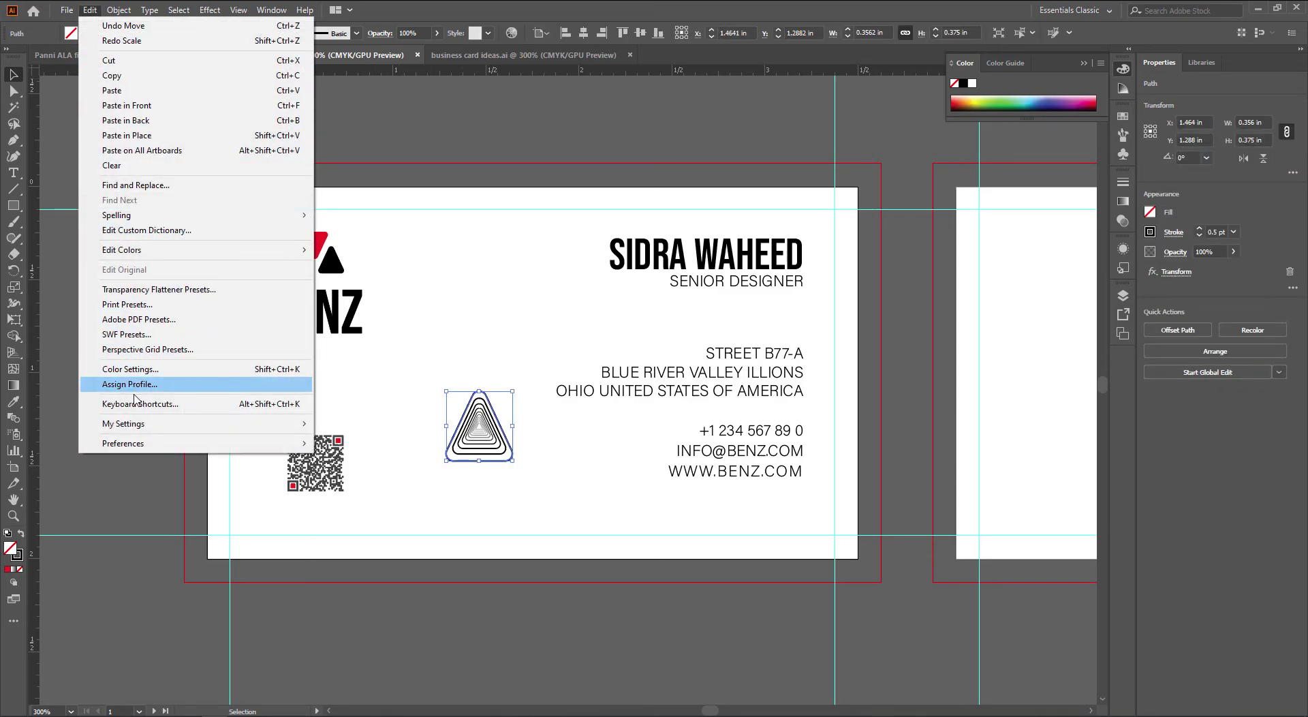
mouse_move(148, 443)
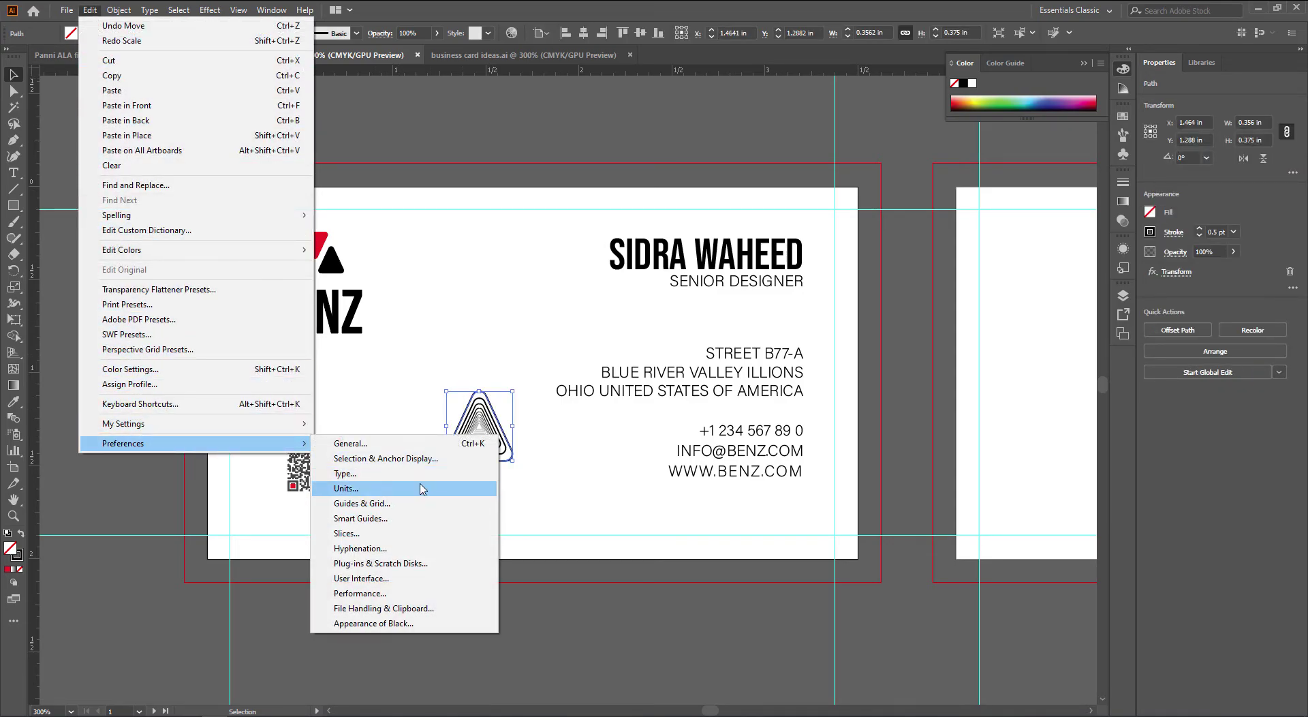
left_click(470, 443)
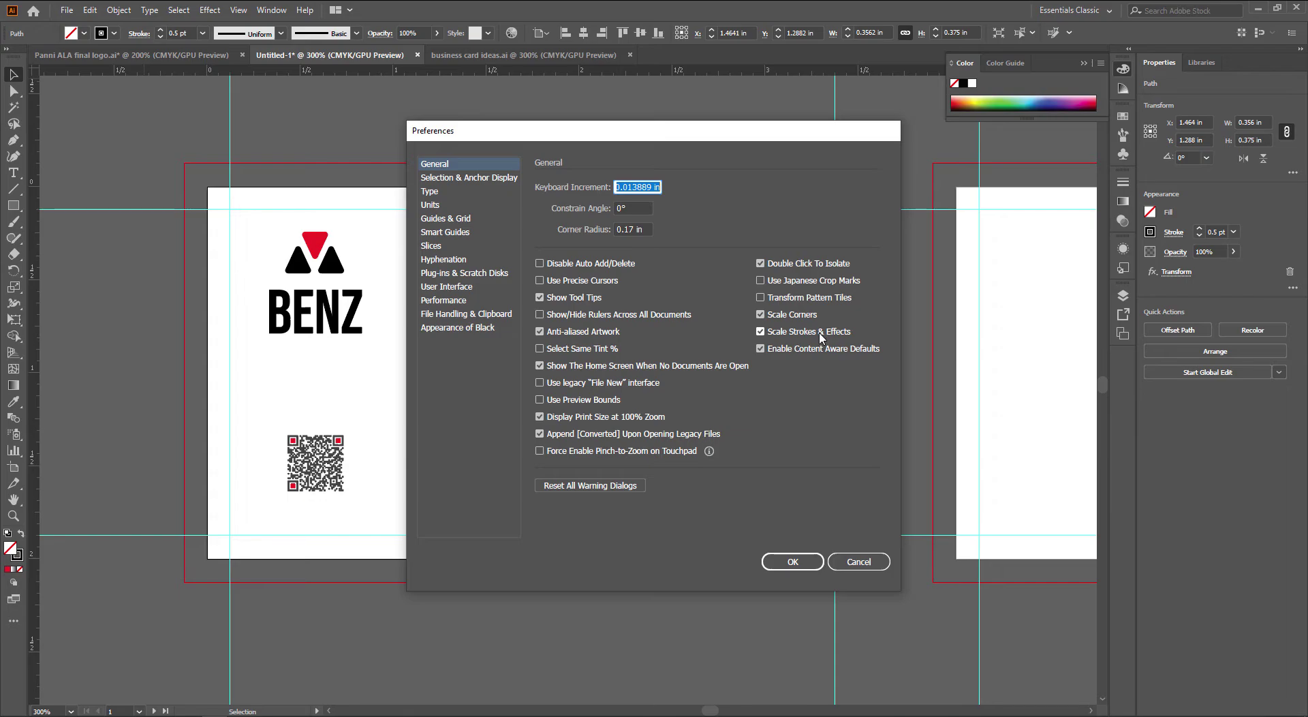
left_click(857, 562)
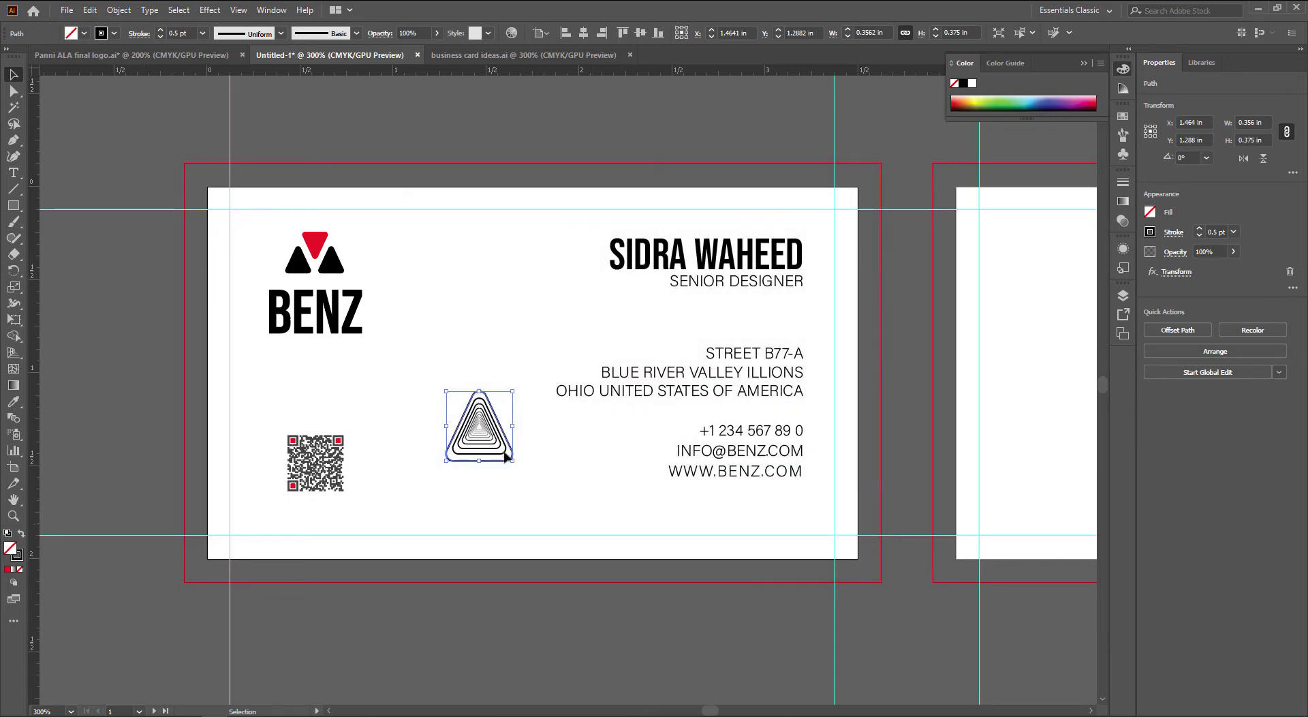
Expand the triangle mark's appearance, then undo a trial enlargement
left_click(118, 9)
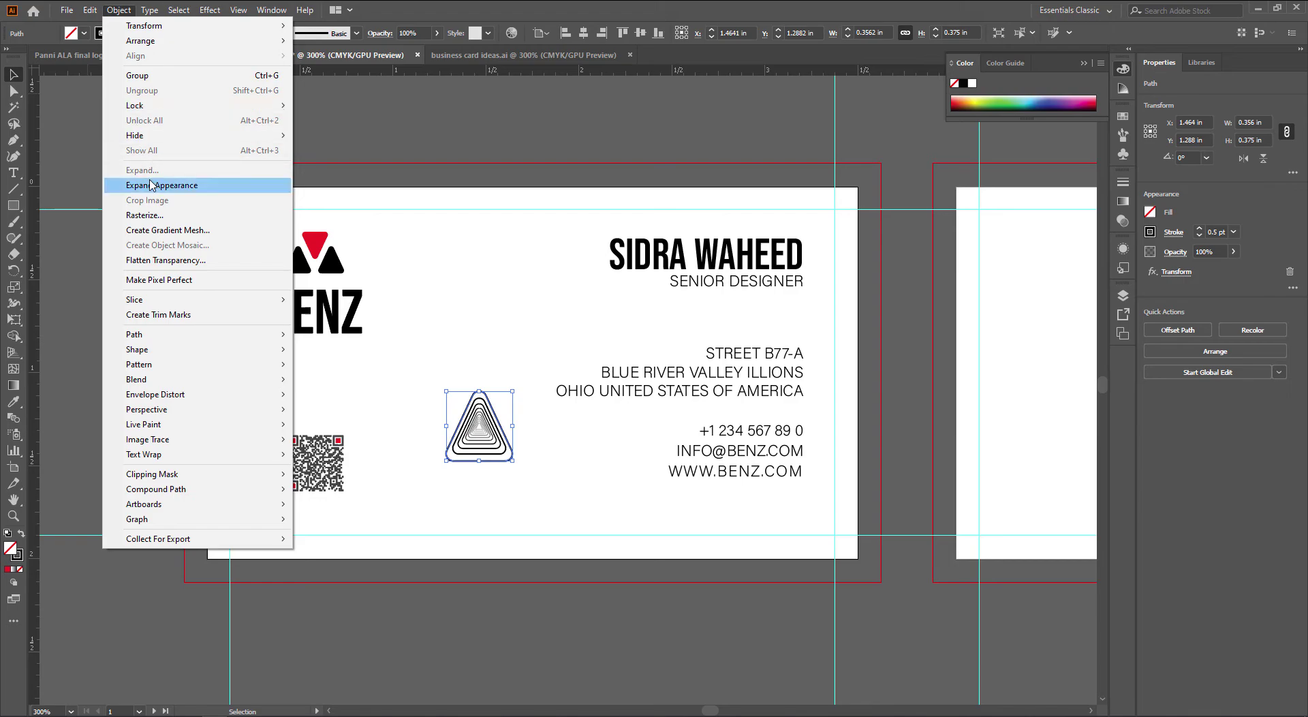
left_click(160, 185)
scroll(476, 453, "up", 5)
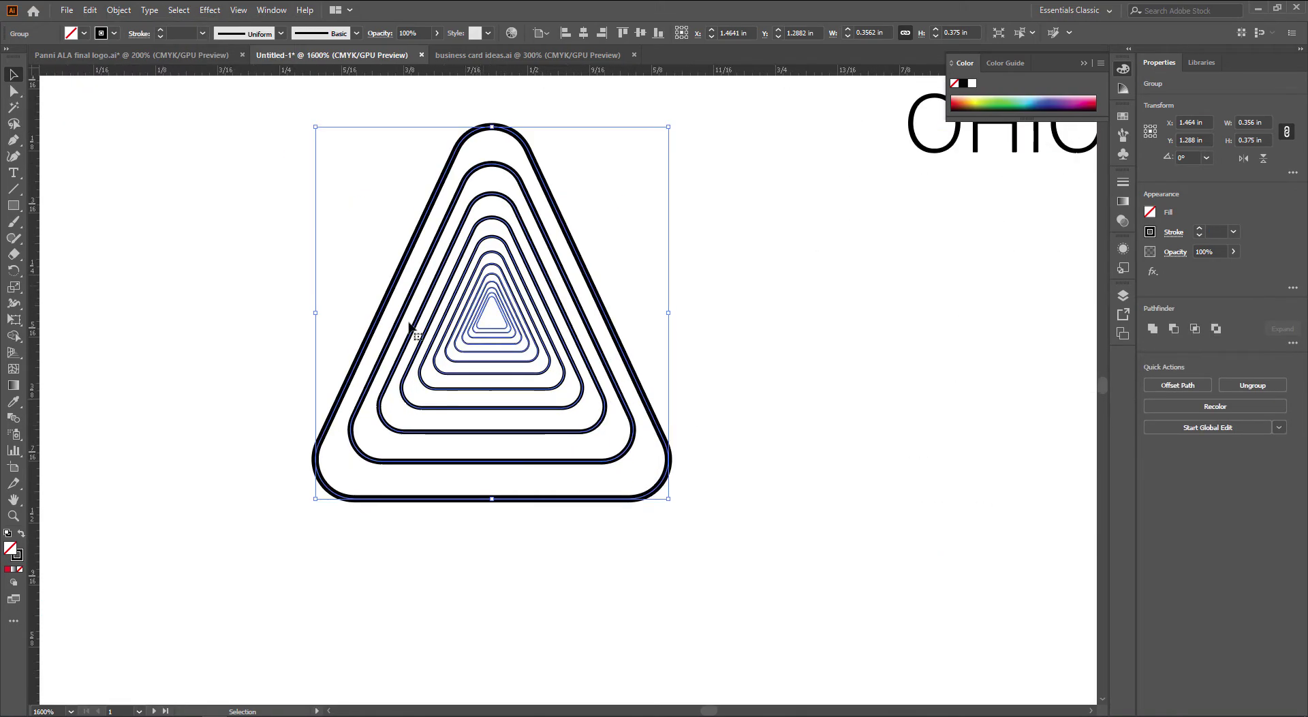
scroll(500, 455, "down", 2)
scroll(550, 373, "down", 1)
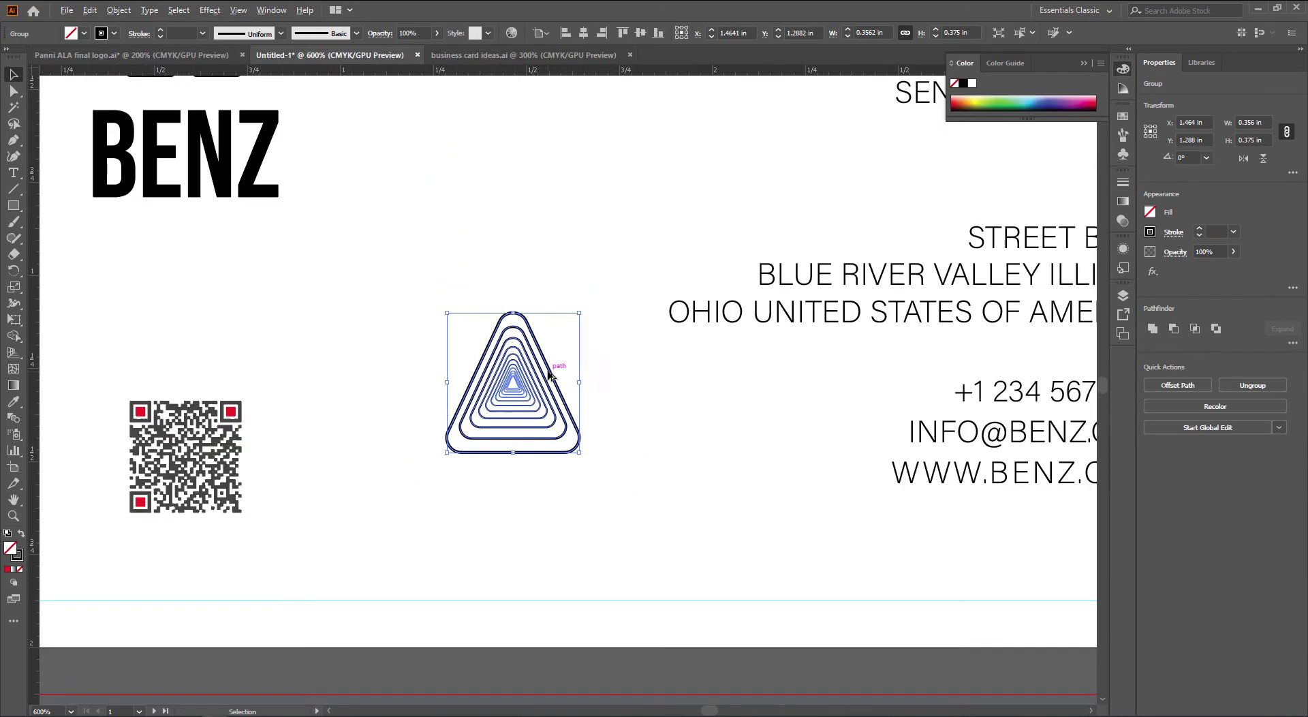
left_click_drag(586, 461, 674, 551)
key("ctrl+z")
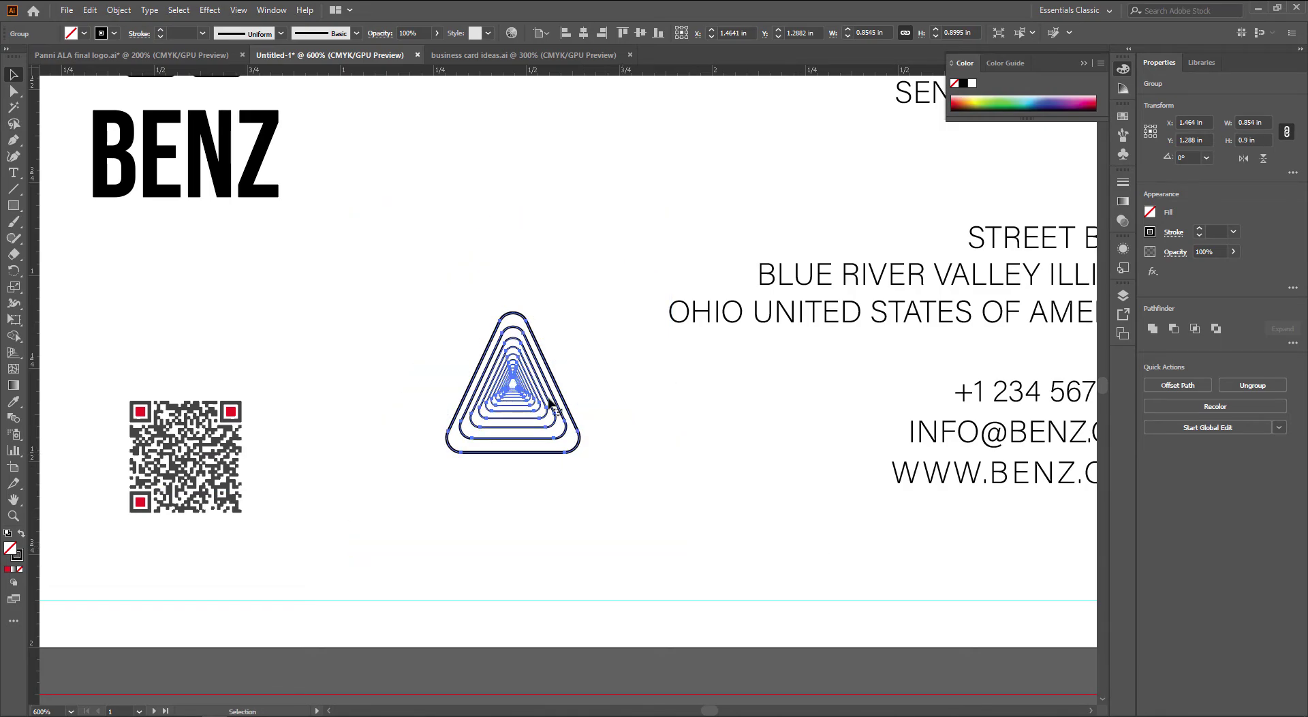
Expand the mark's fill and stroke into outlines and enlarge it across the card
left_click(119, 10)
left_click(163, 175)
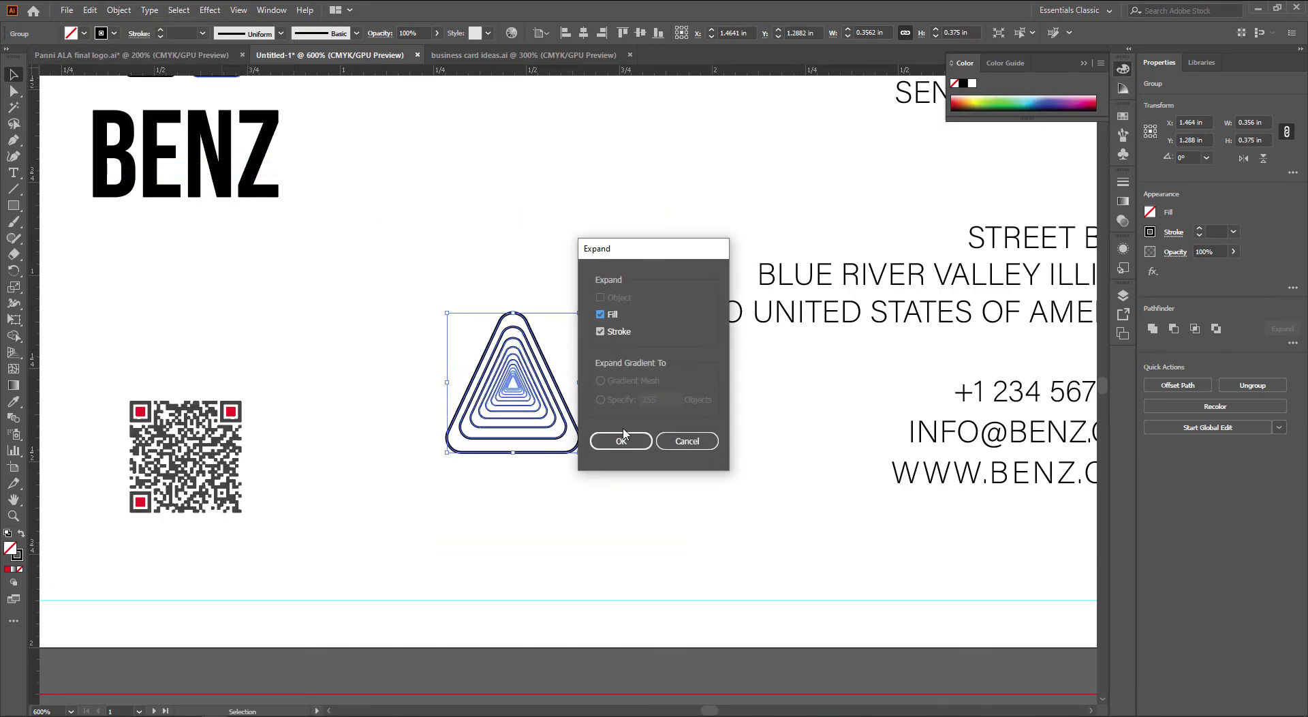
left_click(613, 439)
scroll(634, 444, "down", 1)
left_click_drag(558, 451, 877, 640)
left_click(878, 638)
scroll(759, 550, "down", 1)
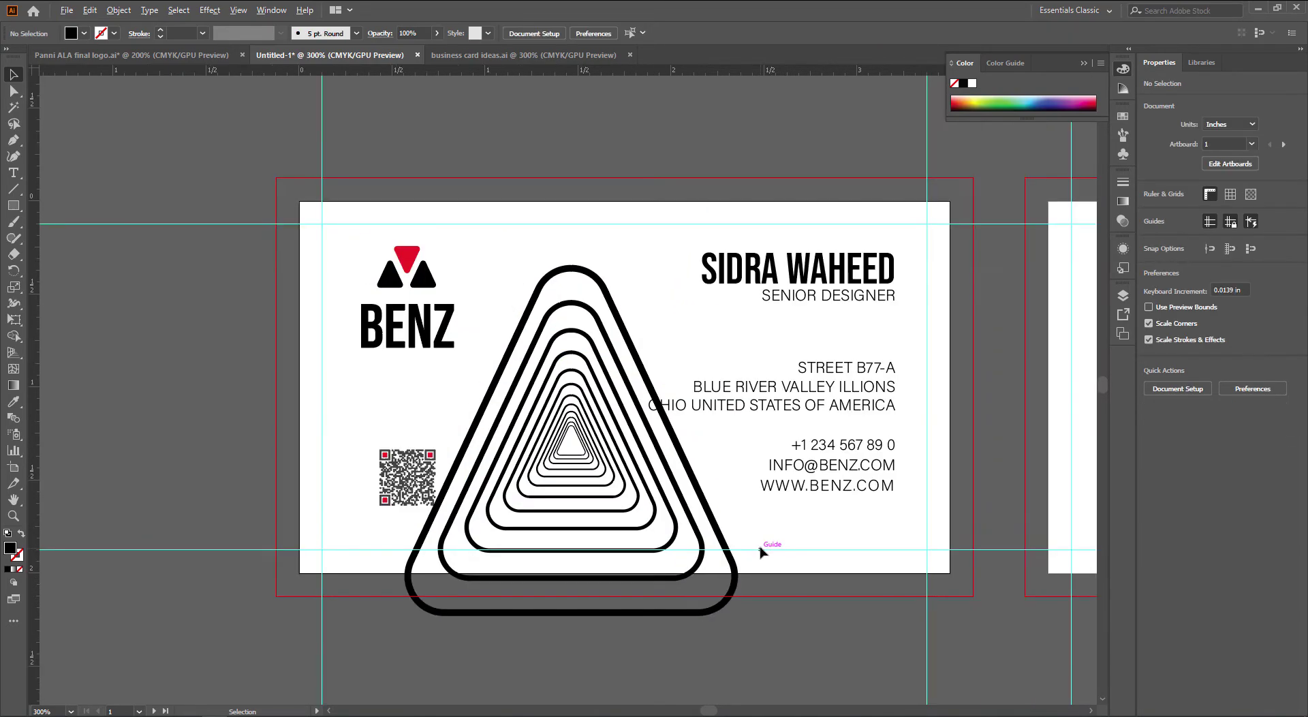
Try the triangle pattern moved right and enlarged, then moved left and rotated to point right
left_click_drag(797, 552, 643, 546)
left_click_drag(554, 504, 742, 435)
left_click_drag(776, 533, 920, 616)
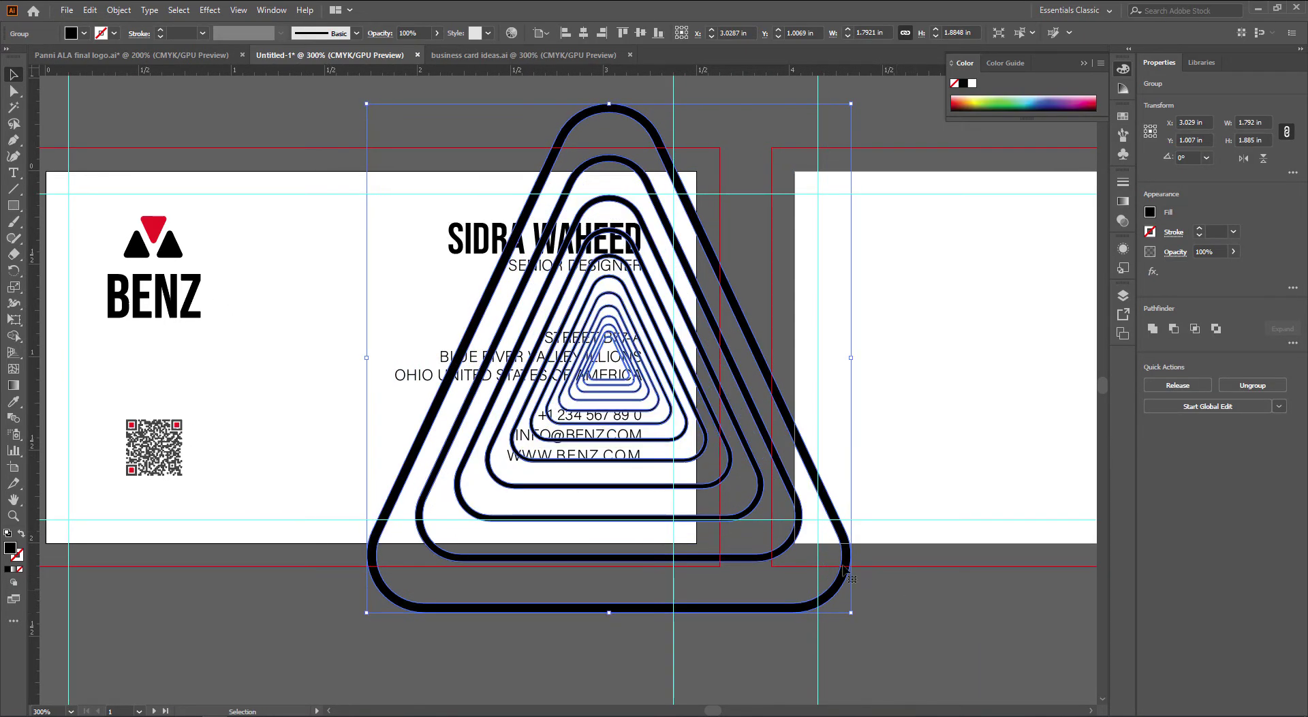
left_click_drag(565, 544, 636, 540)
left_click(387, 546)
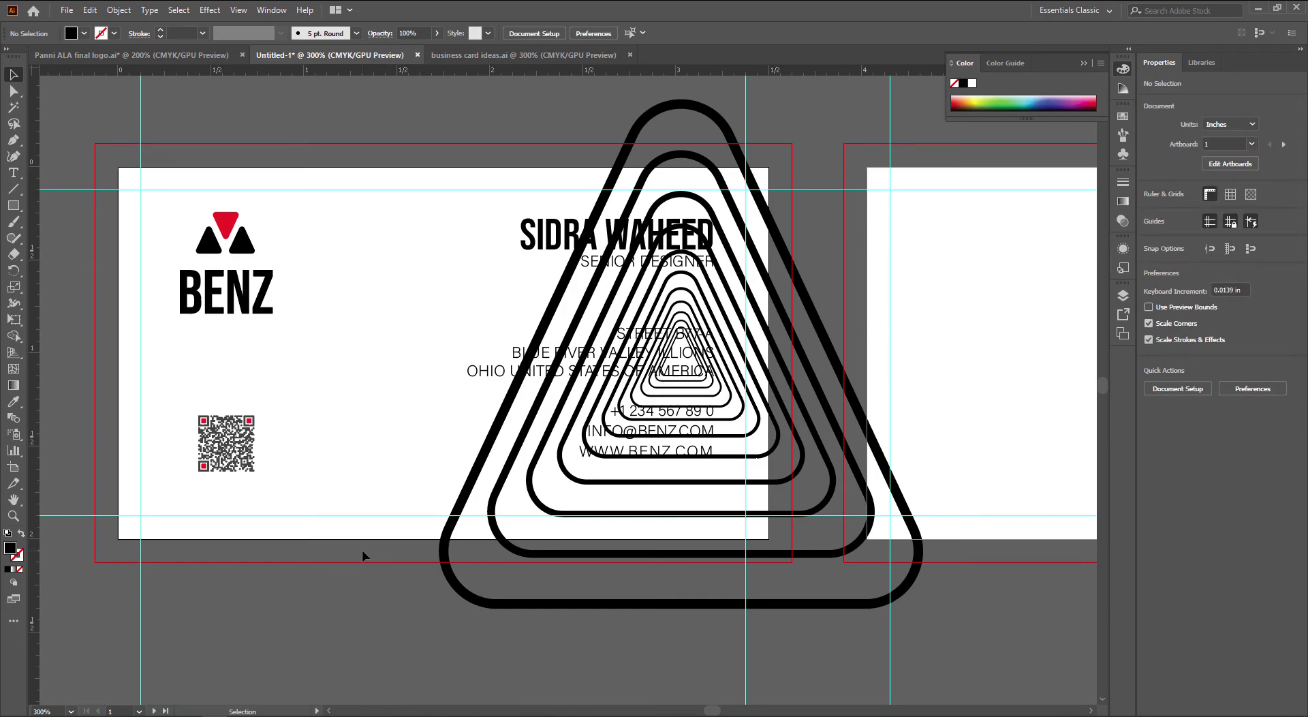
left_click_drag(361, 549, 388, 551)
left_click_drag(743, 553, 364, 517)
left_click_drag(695, 302, 733, 318)
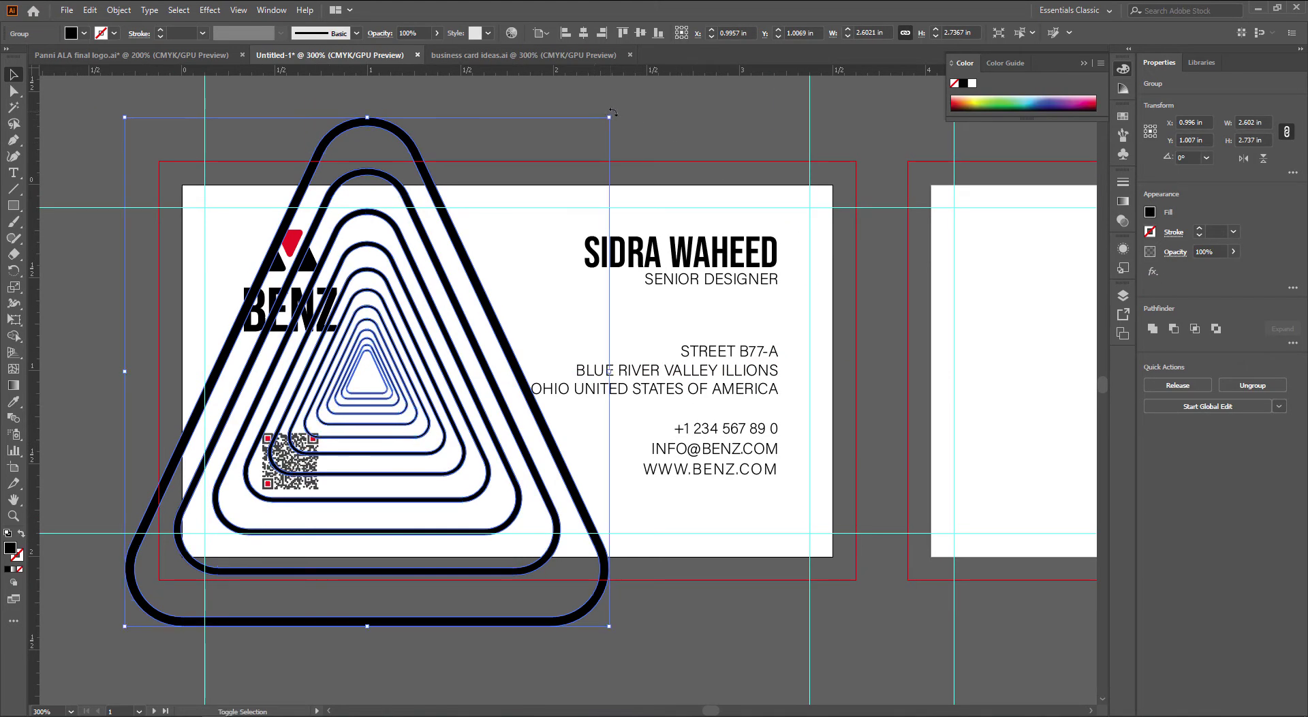
left_click_drag(658, 157, 697, 578)
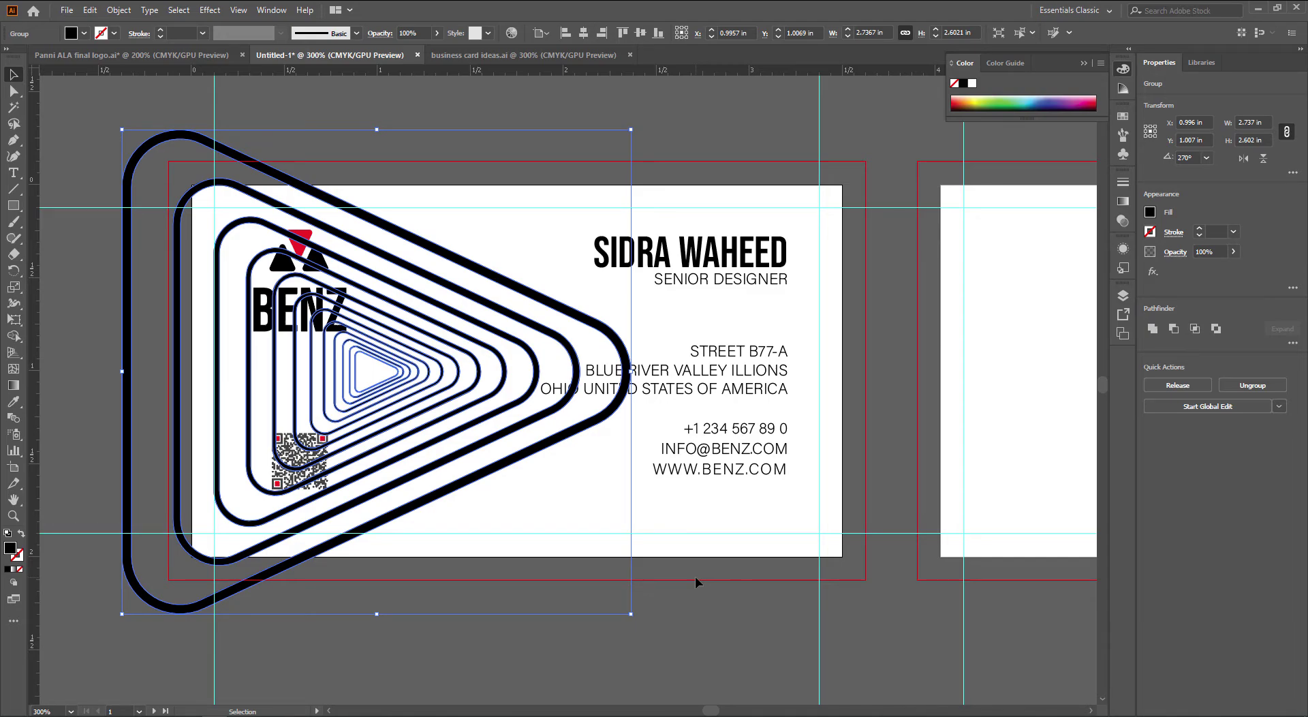
Undo the rotation, move and pasted pattern, then switch to business card ideas.ai
key("ctrl+z")
key("ctrl+z")
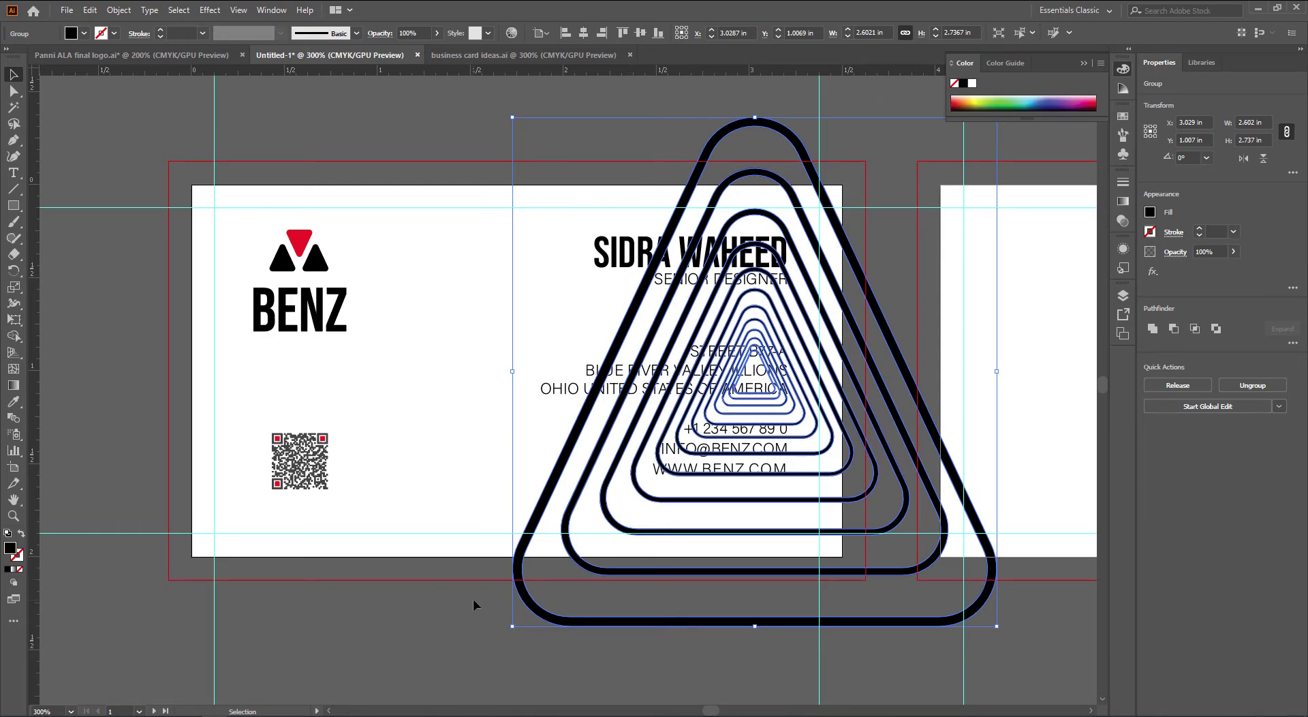
key("ctrl+z")
key("ctrl+Tab")
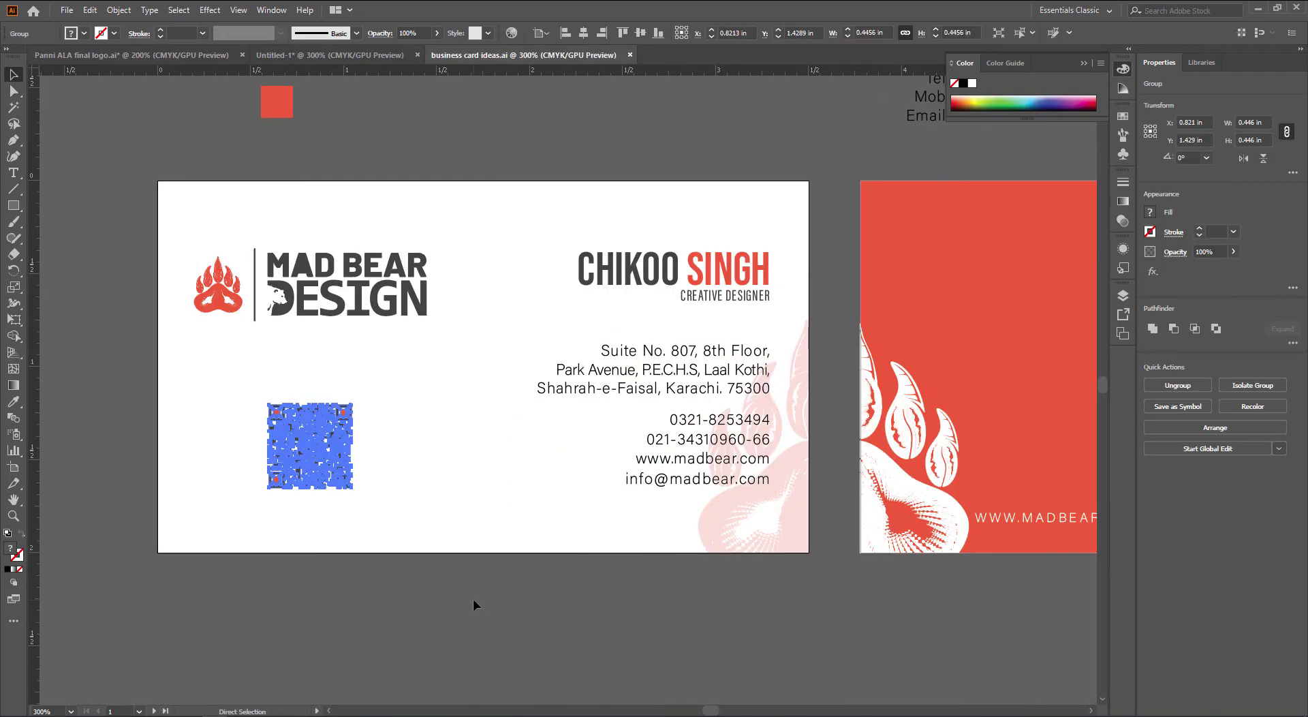
Copy the twisted triangle from the logo file and paste it beside the business card
key("ctrl+Tab")
left_click(466, 294)
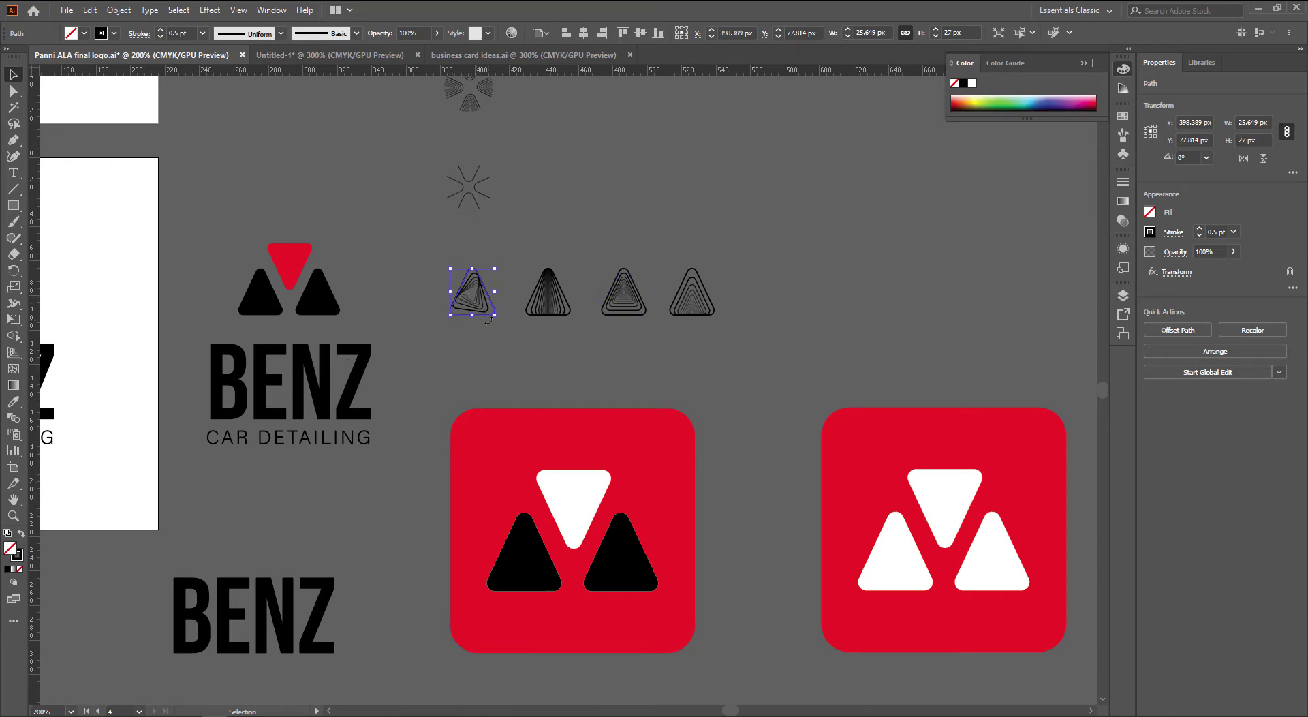
scroll(465, 278, "up", 5)
left_click(669, 343)
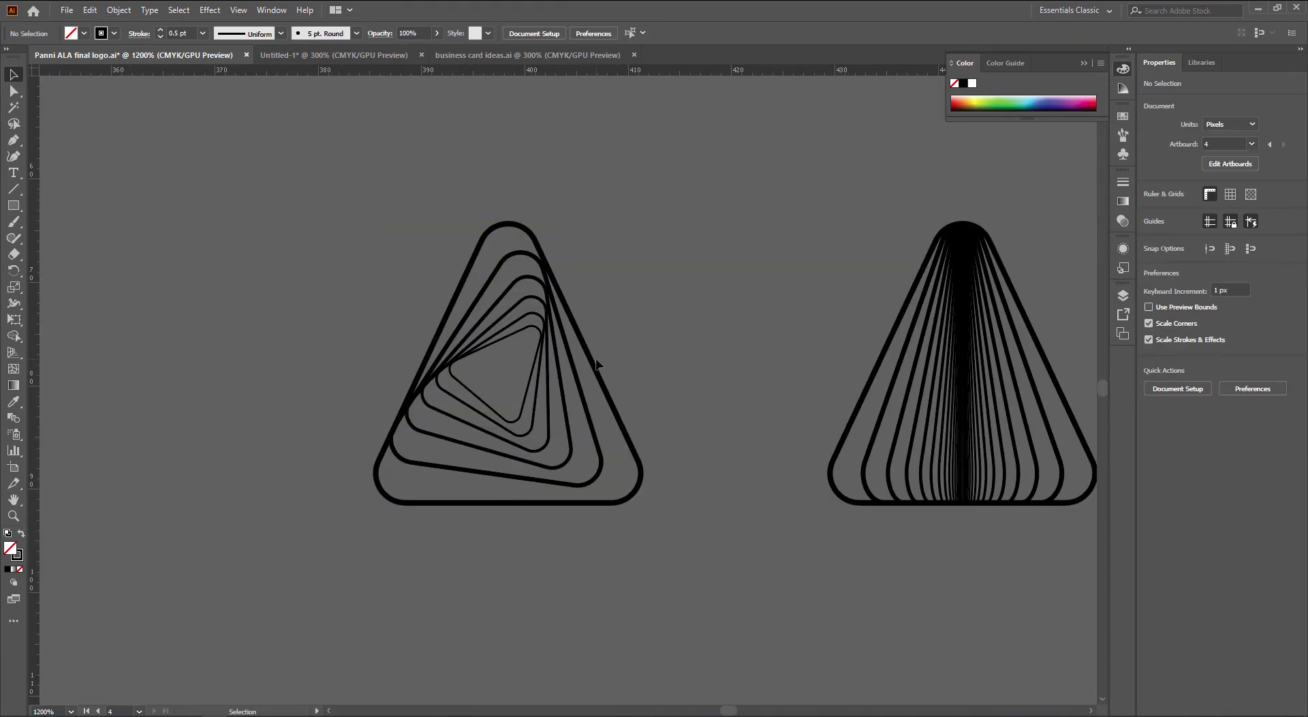
left_click(595, 363)
scroll(593, 364, "down", 2)
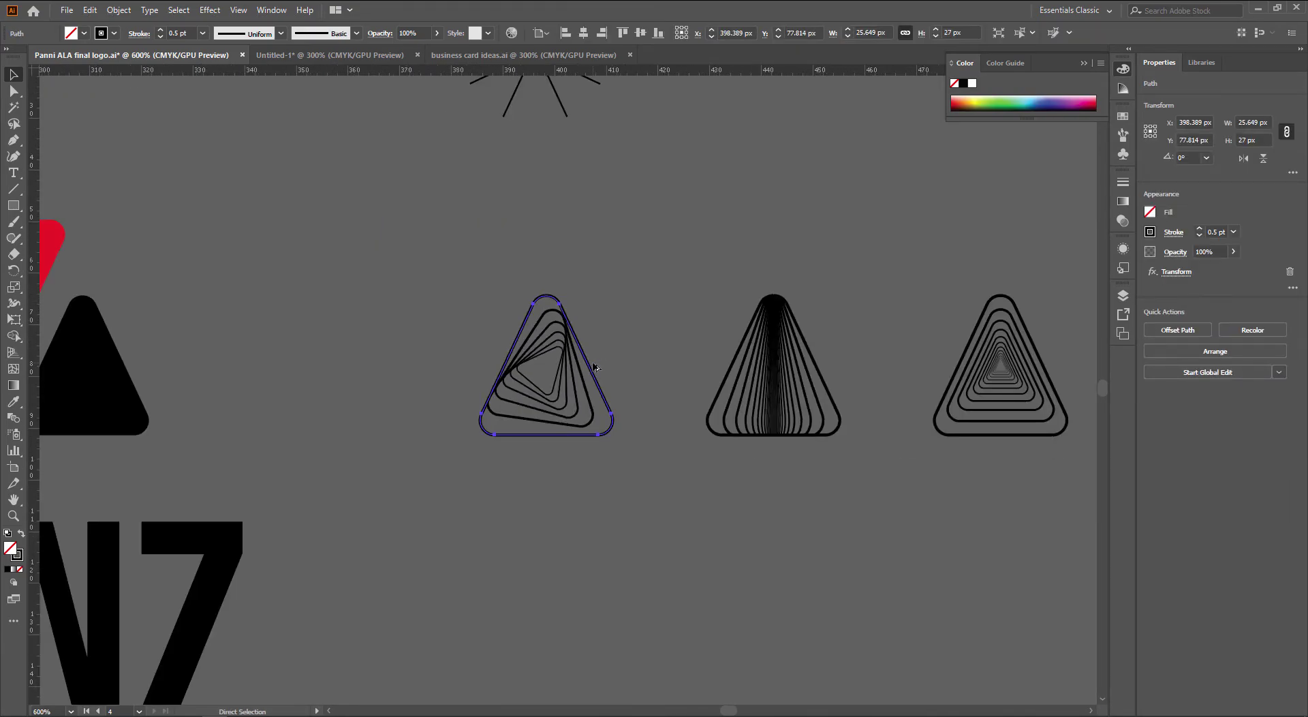
key("ctrl+Tab")
key("ctrl+v")
key("ctrl+minus")
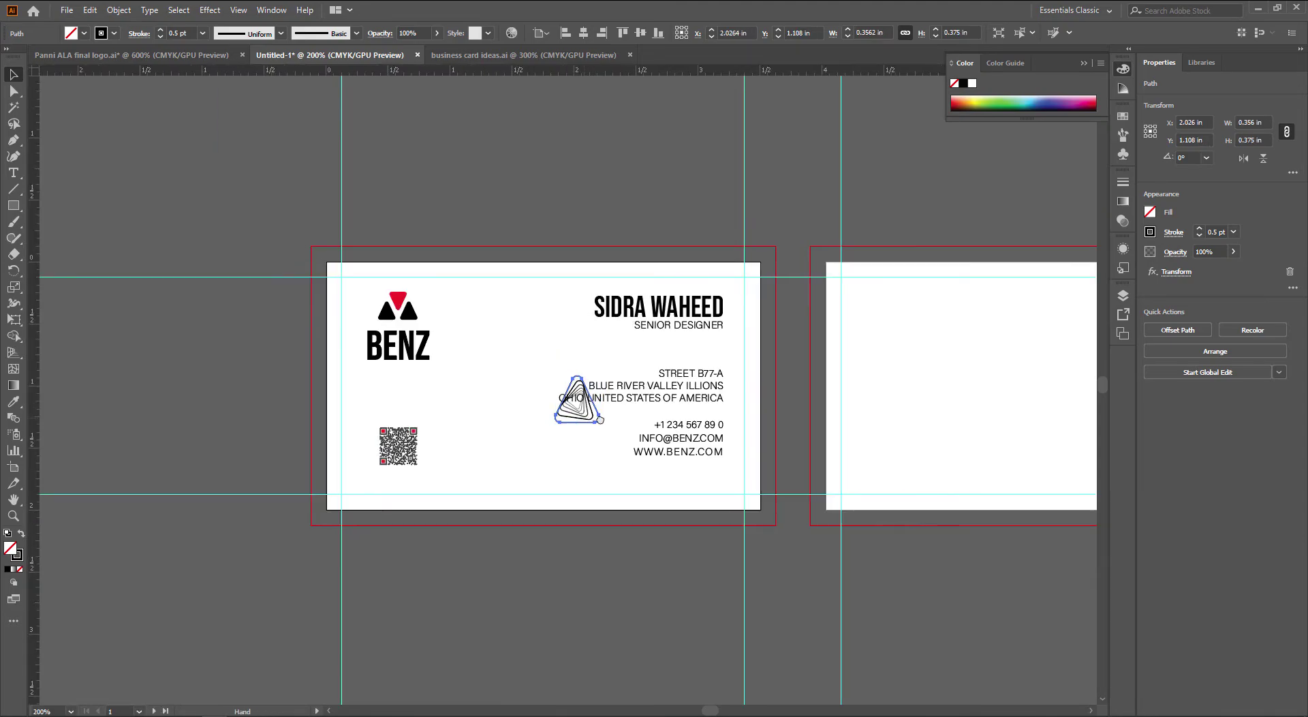
left_click_drag(600, 419, 297, 385)
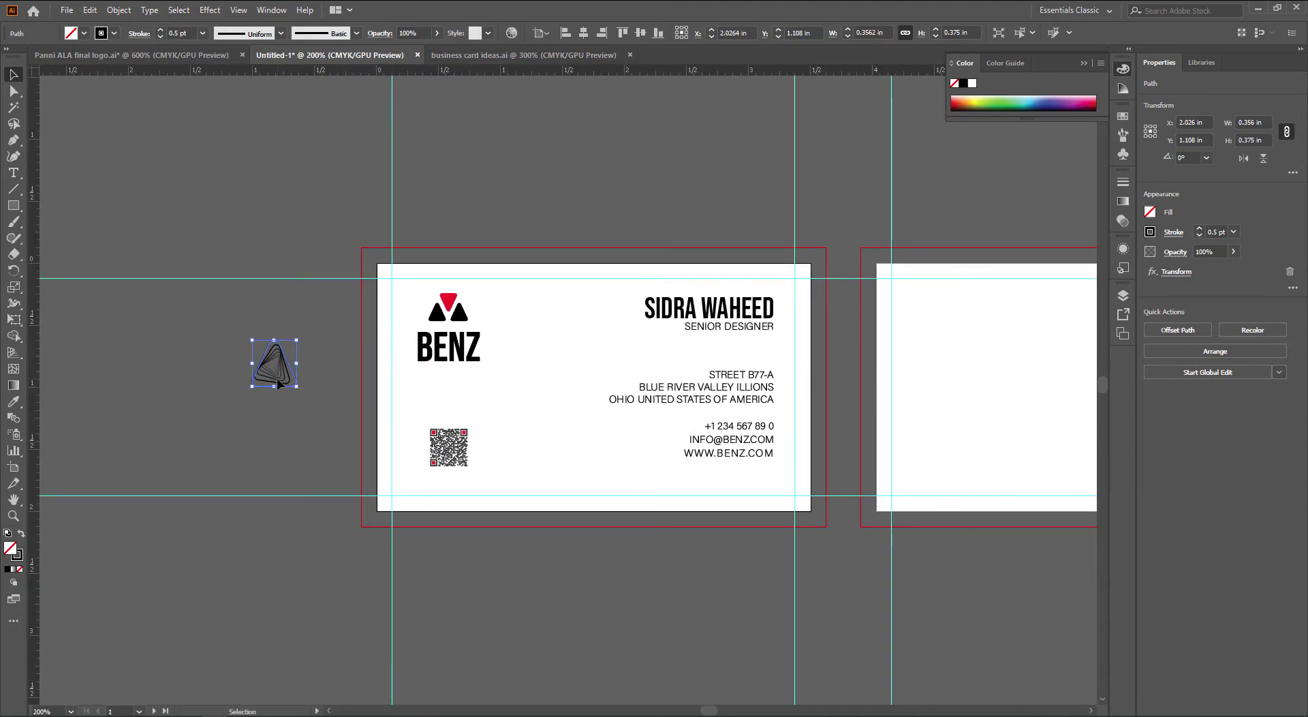
Expand its appearance, fill and stroke, enlarge it to about 3.75 × 3.94 in, and move it onto the card
left_click(121, 10)
left_click(224, 182)
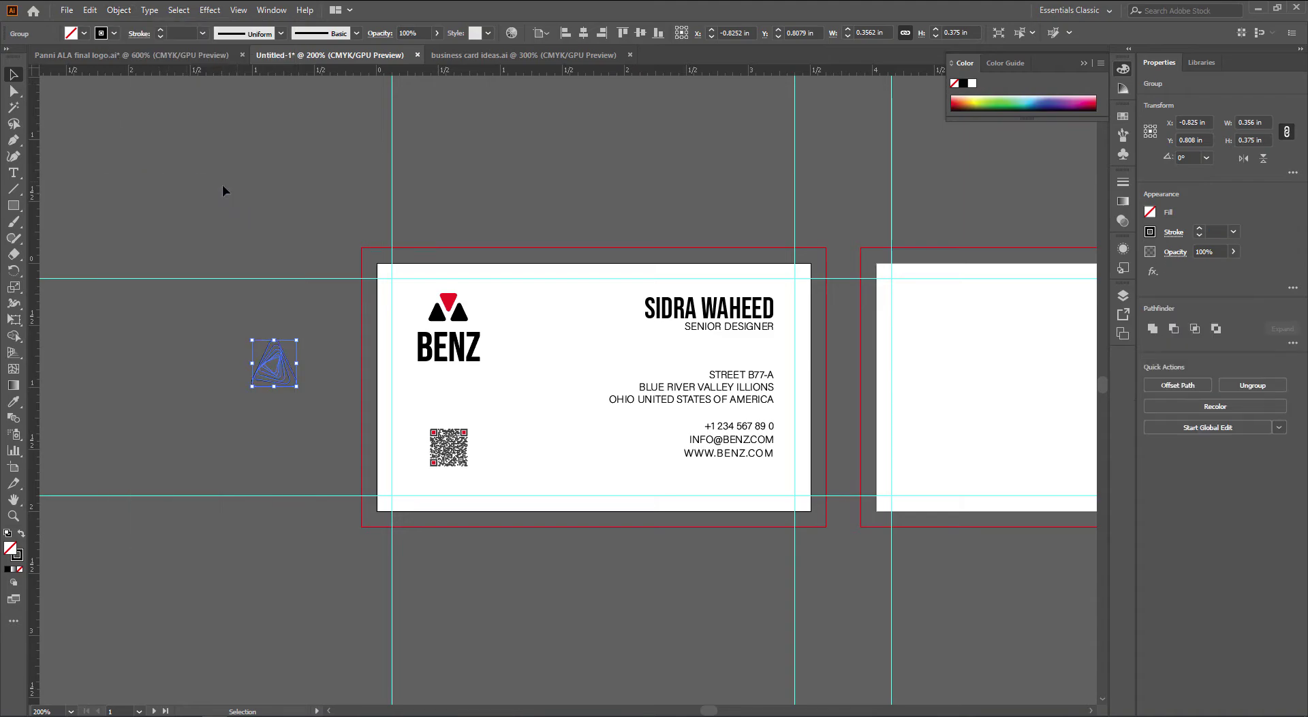
left_click(113, 10)
left_click(154, 170)
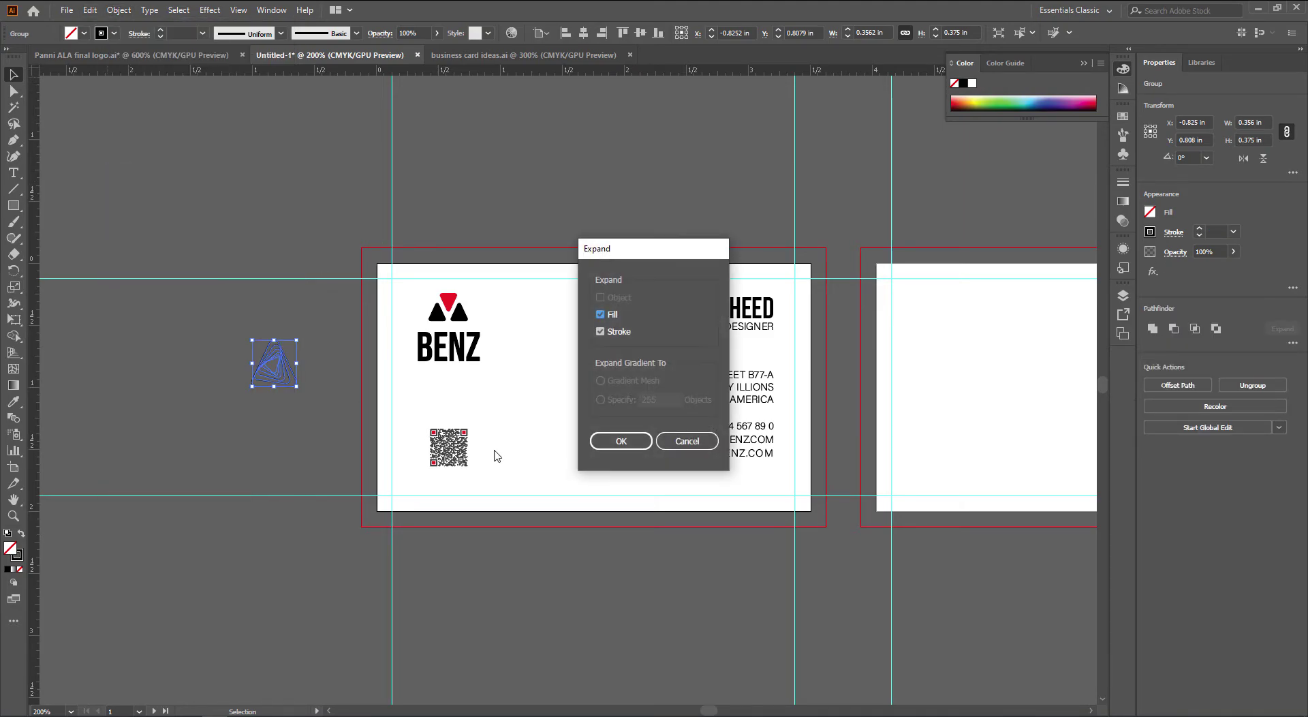
left_click(612, 444)
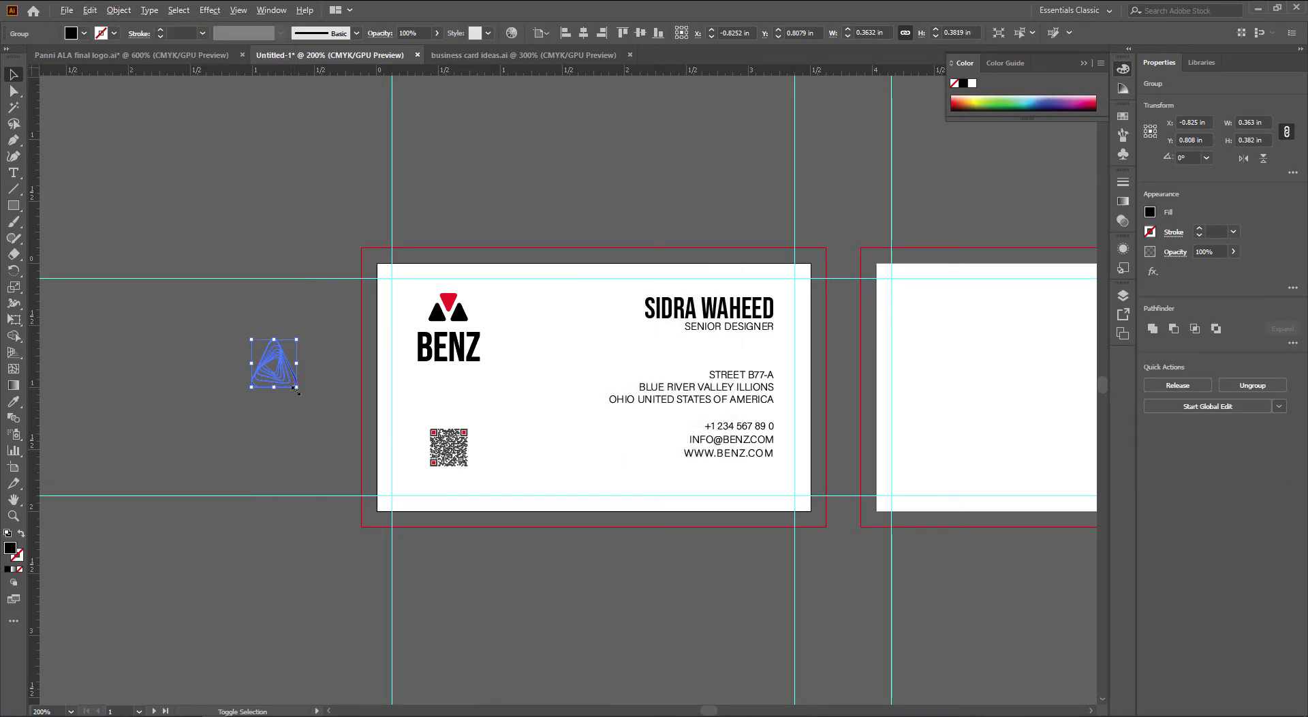
left_click_drag(295, 390, 582, 612)
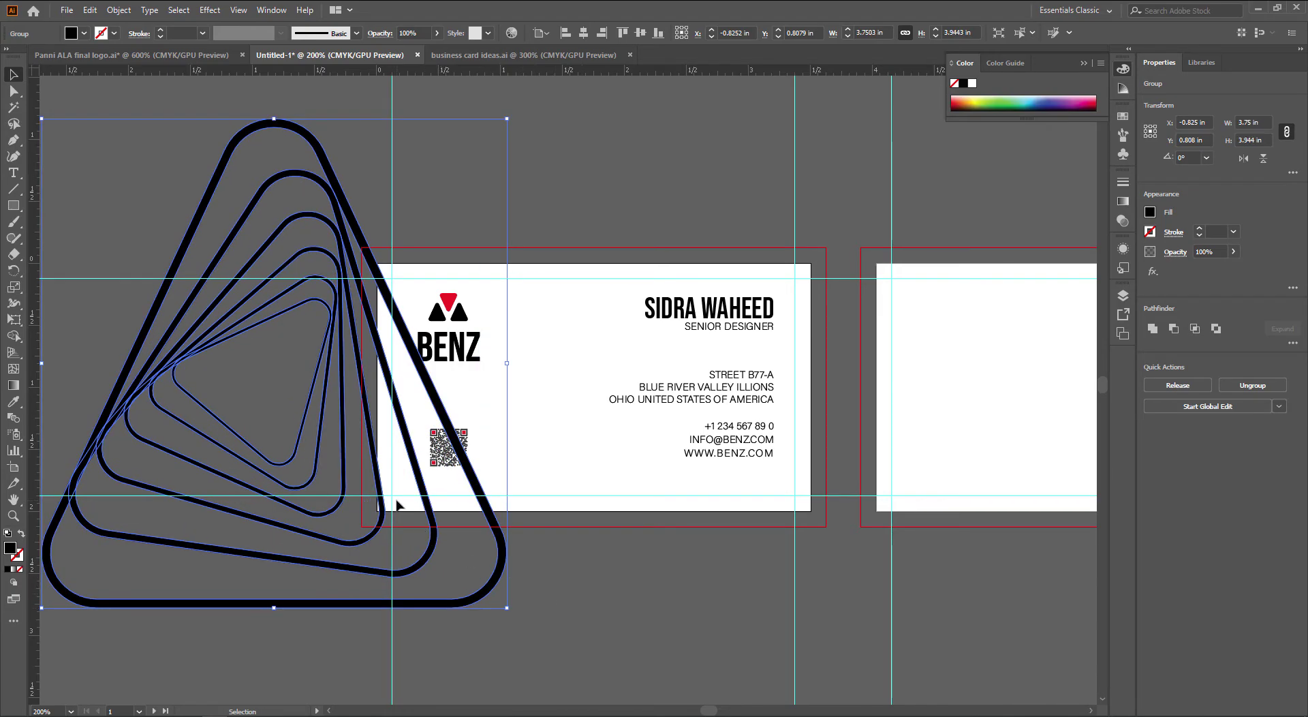
left_click_drag(384, 504, 583, 523)
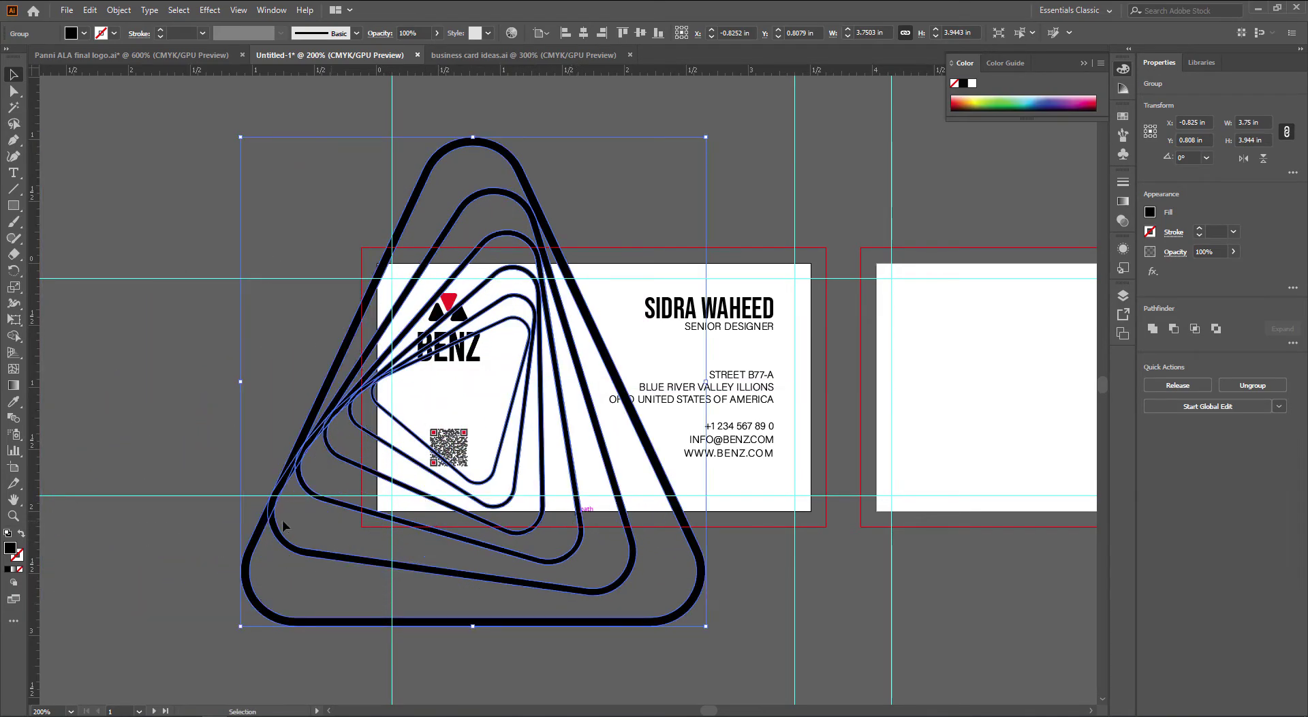
left_click(194, 431)
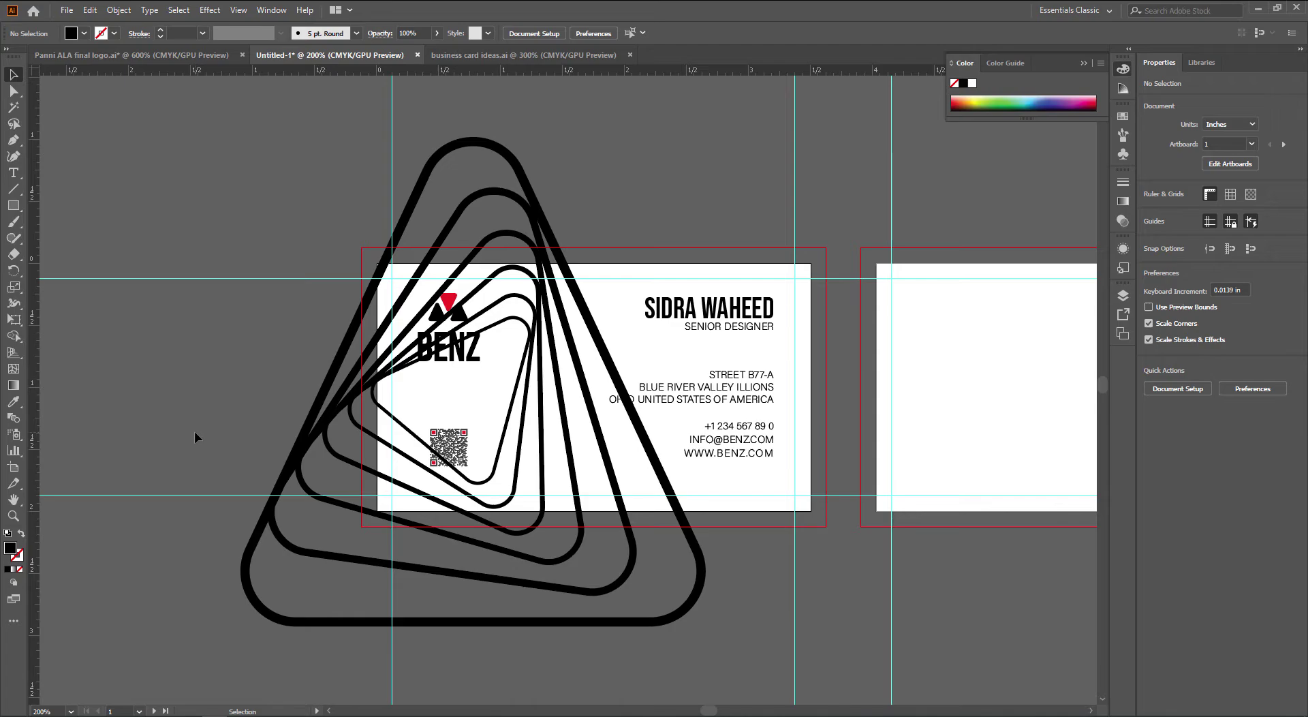
Restore the concentric triangle, move it left, and rotate it 270° to about 2.74 × 2.60 in
key("ctrl+z")
key("ctrl+z")
key("ctrl+z")
key("ctrl+z")
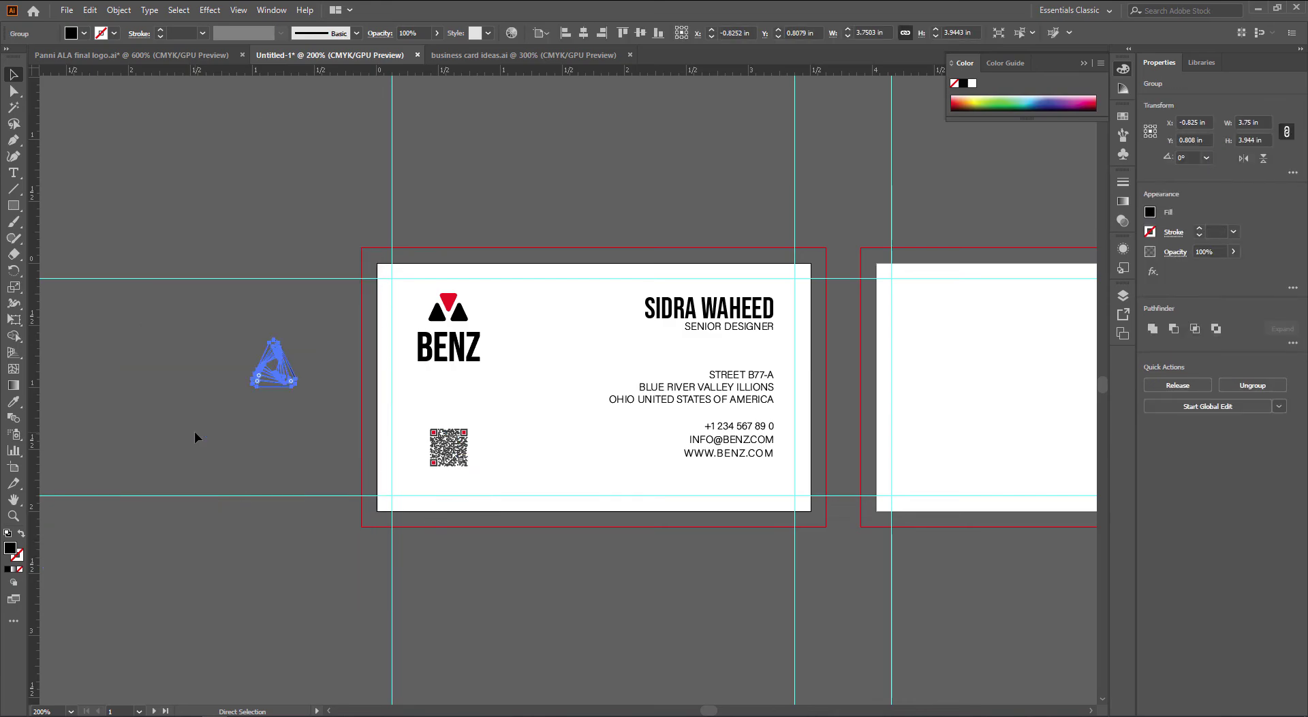
key("ctrl+shift+z")
key("ctrl+shift+z")
key("ctrl+shift+z")
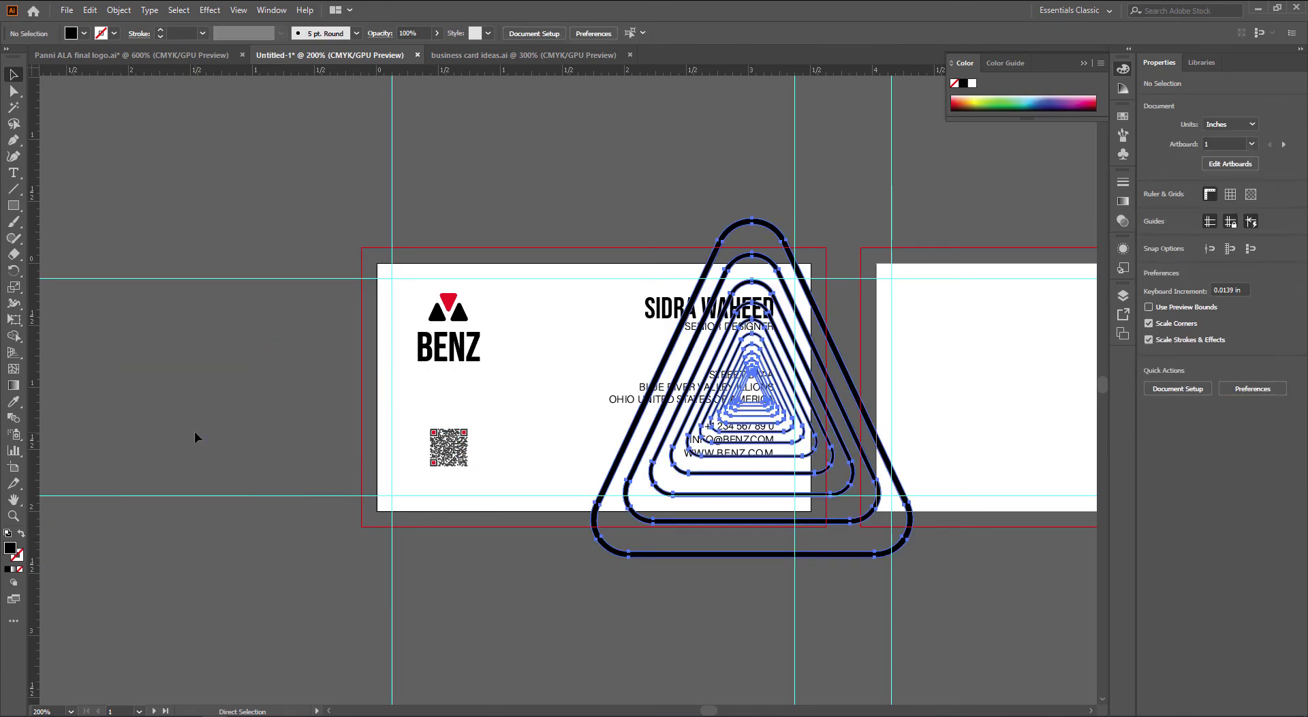
left_click_drag(894, 472, 606, 449)
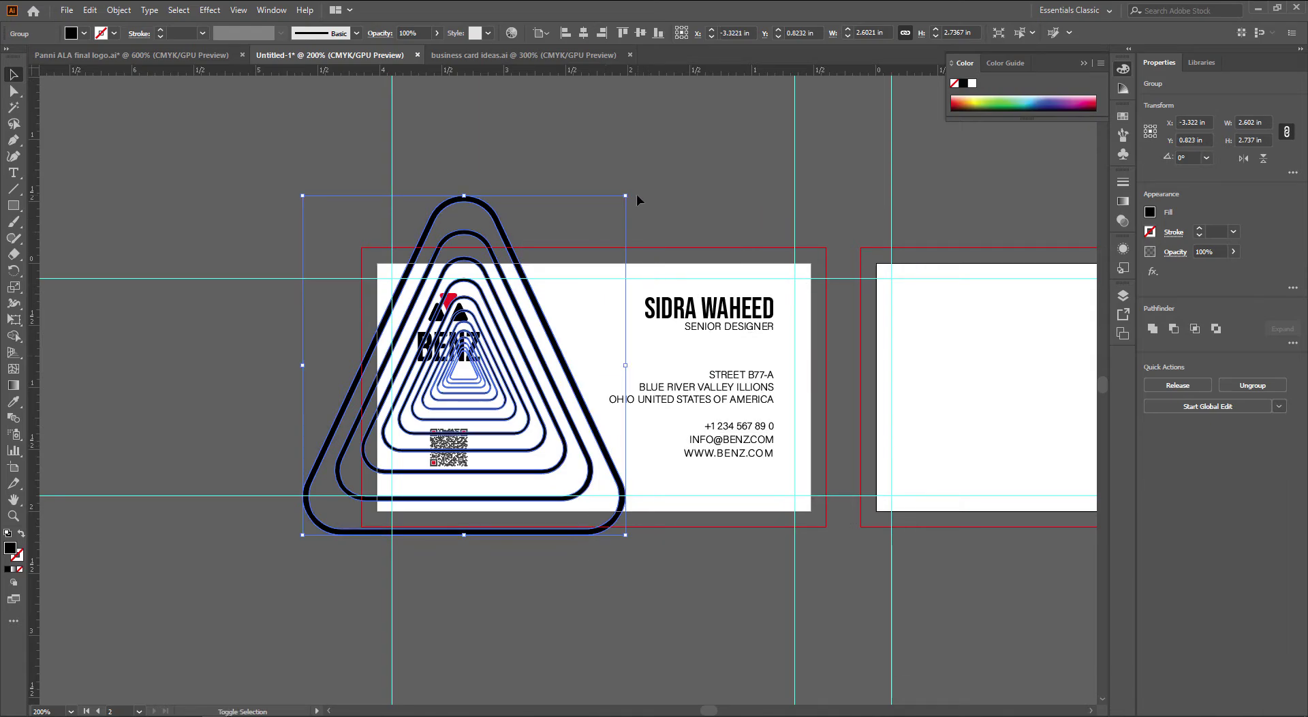
left_click_drag(644, 211, 617, 545)
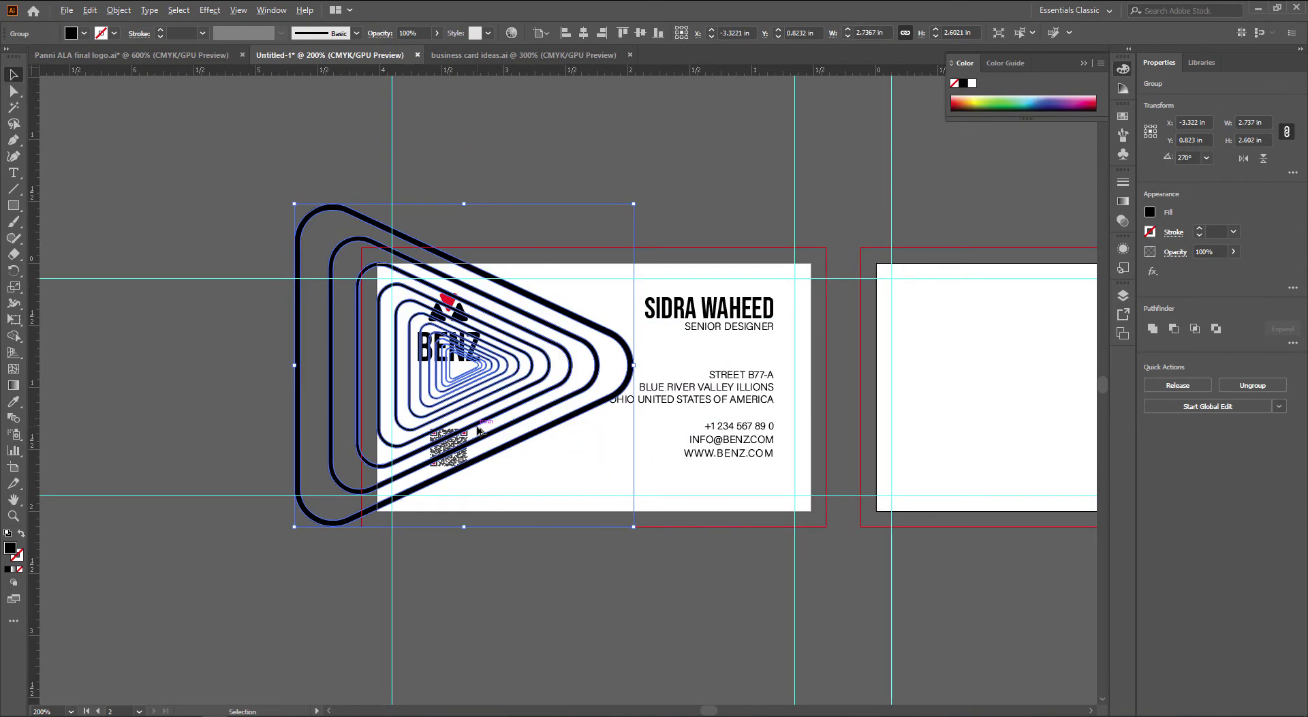
scroll(480, 429, "up", 1)
scroll(528, 446, "up", 1)
left_click_drag(602, 391, 628, 400)
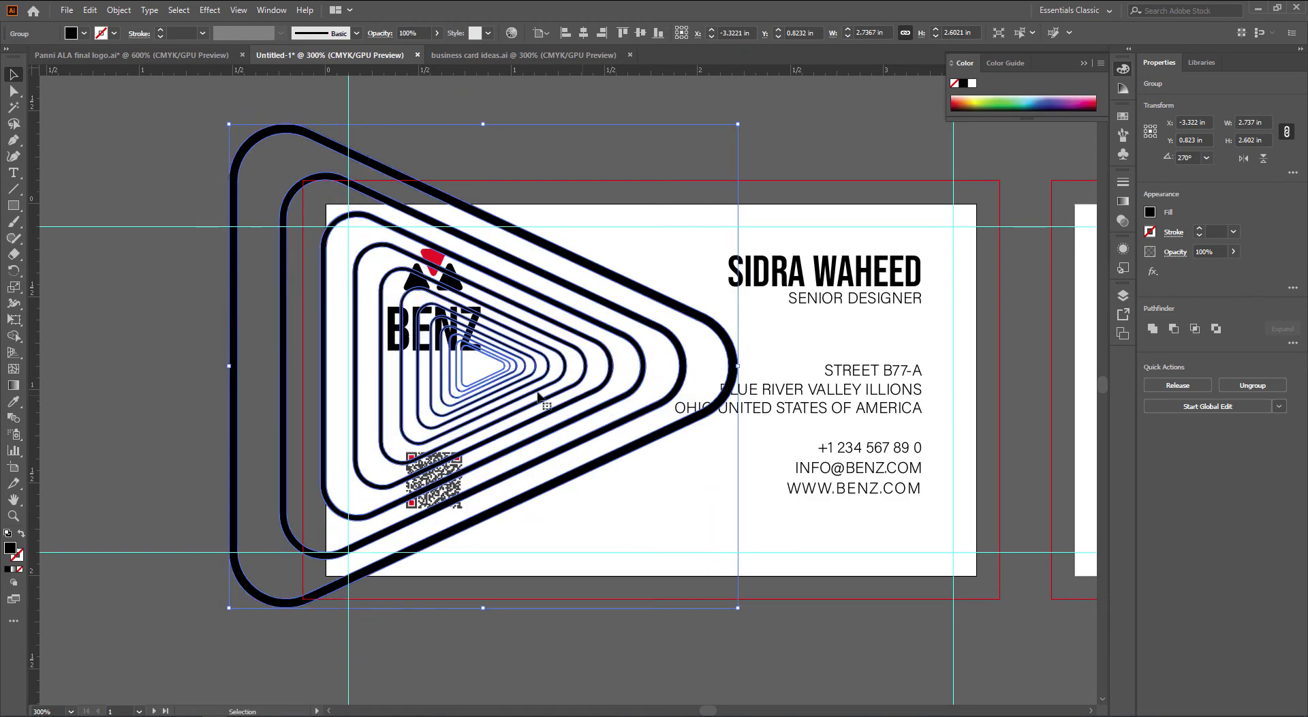
left_click(158, 342)
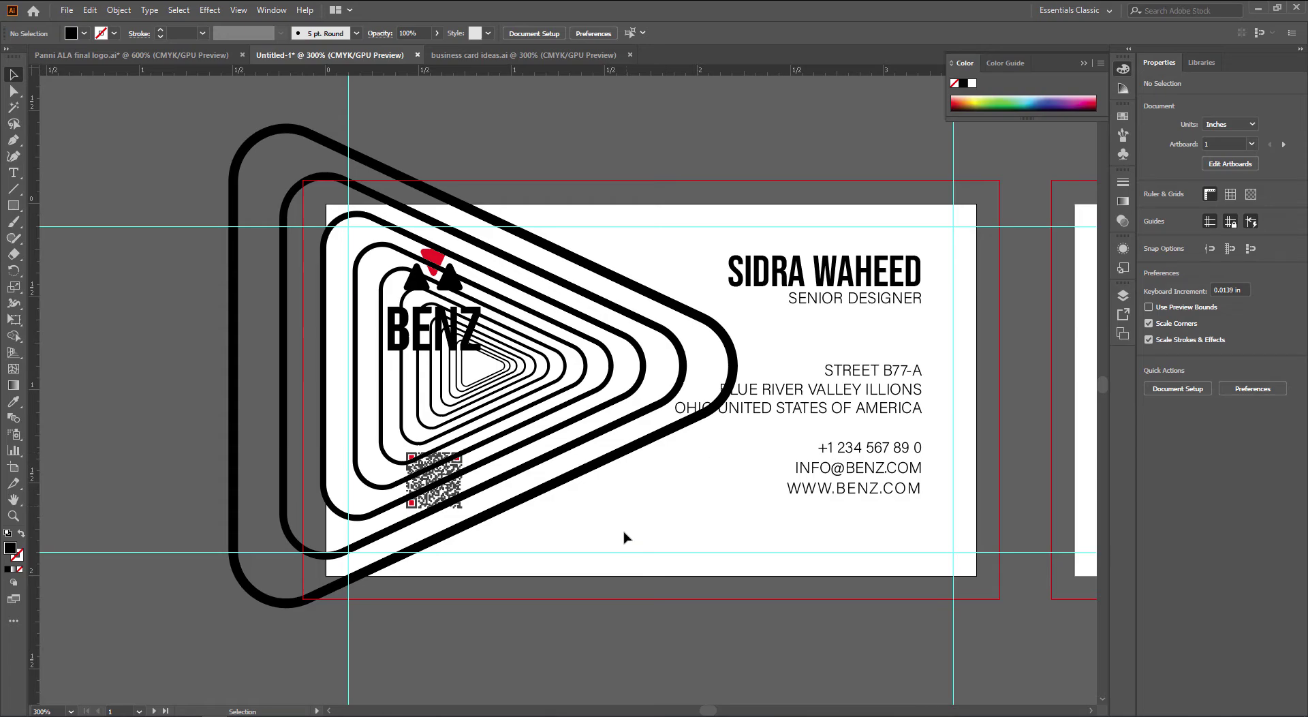
Draw a 3.5 × 2 in rectangle over the card, send it to back, and fill it with the logo red
left_click(574, 452)
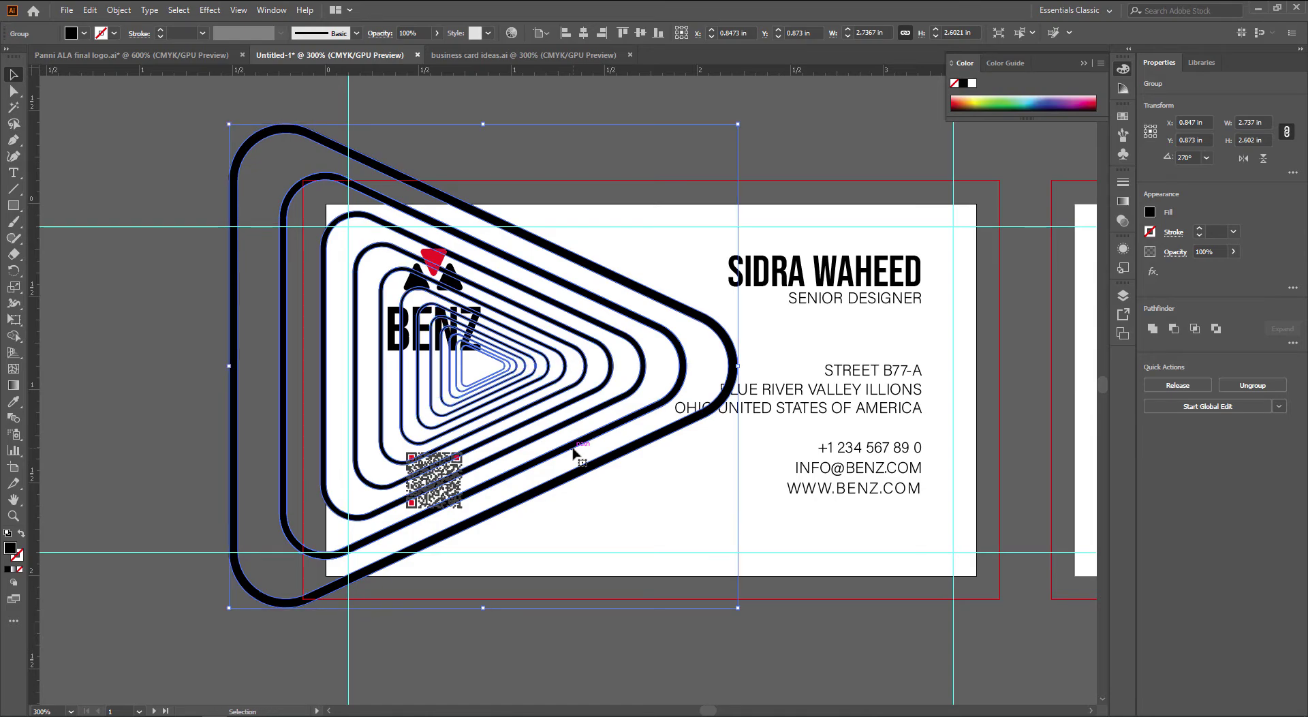
left_click(633, 507)
left_click_drag(633, 507, 645, 519)
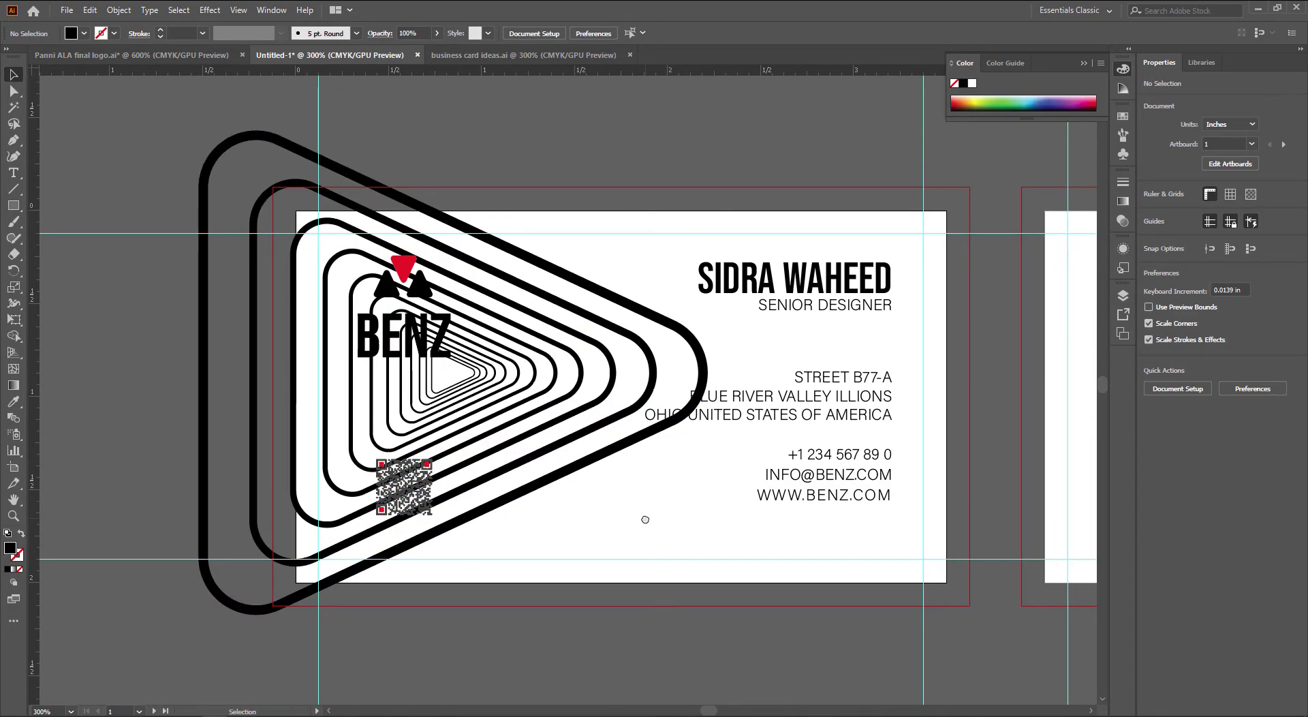
key("m")
left_click_drag(946, 211, 296, 582)
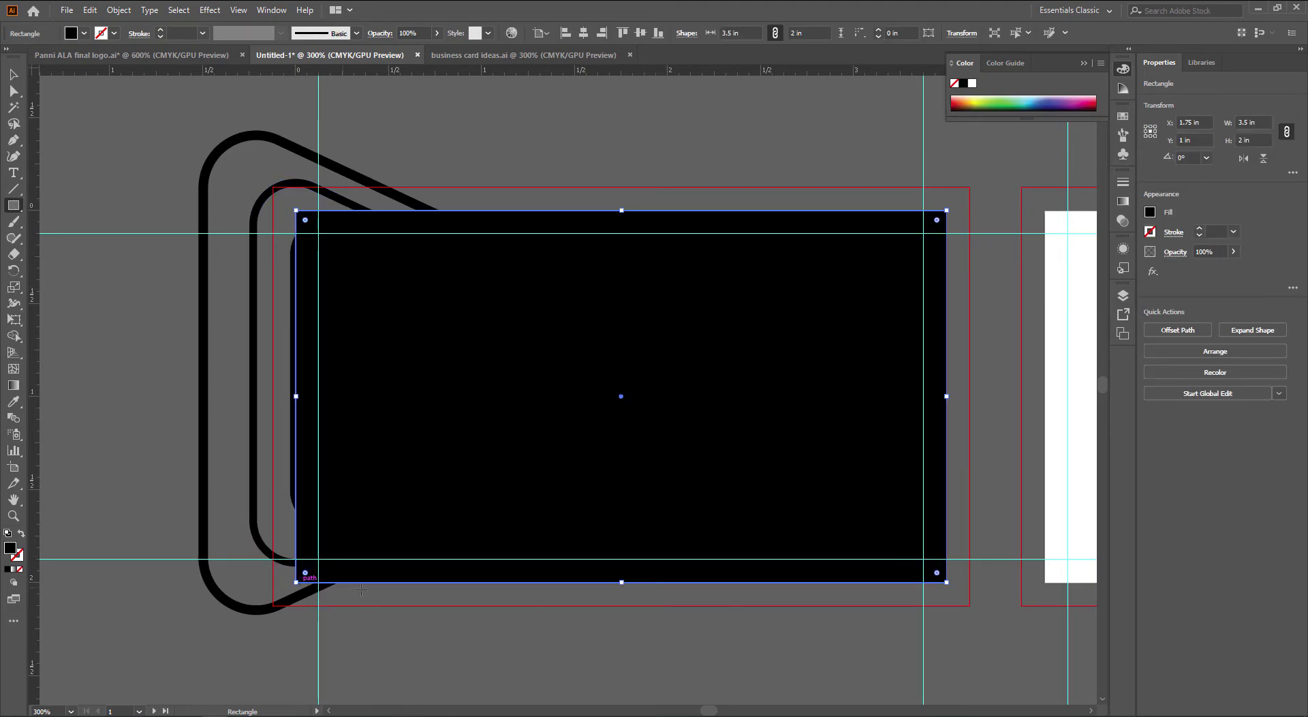
key("v")
scroll(476, 589, "down", 1)
left_click_drag(542, 604, 488, 600)
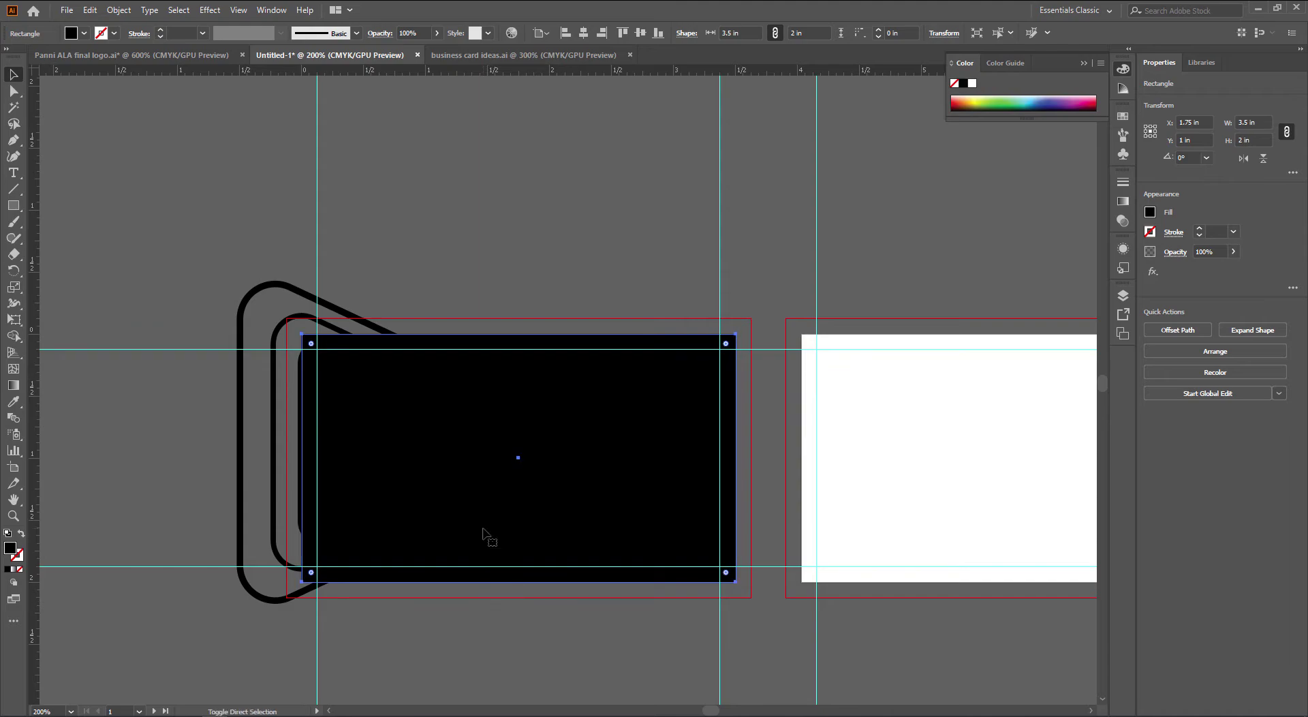
key("ctrl+shift+[")
key("i")
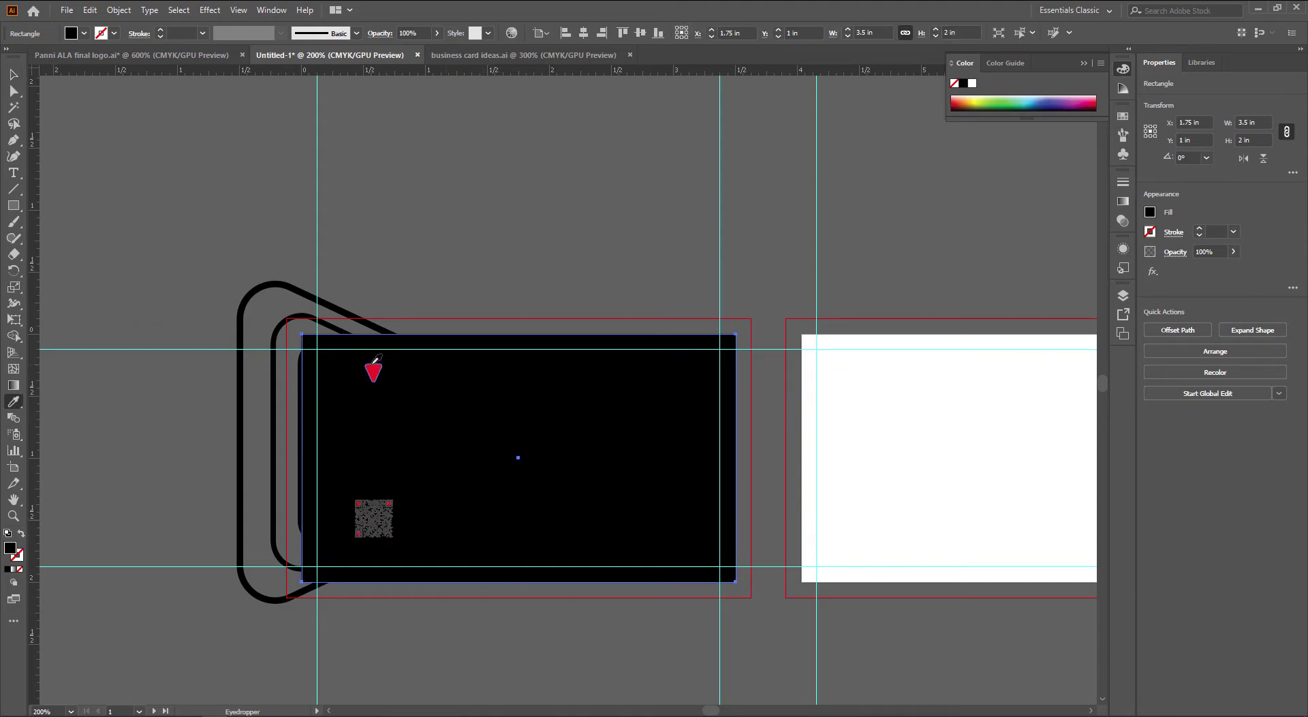
left_click(373, 366)
Select all the card's contact text and recolor it white with the eyedropper
key("v")
left_click(569, 272)
left_click_drag(569, 271, 613, 254)
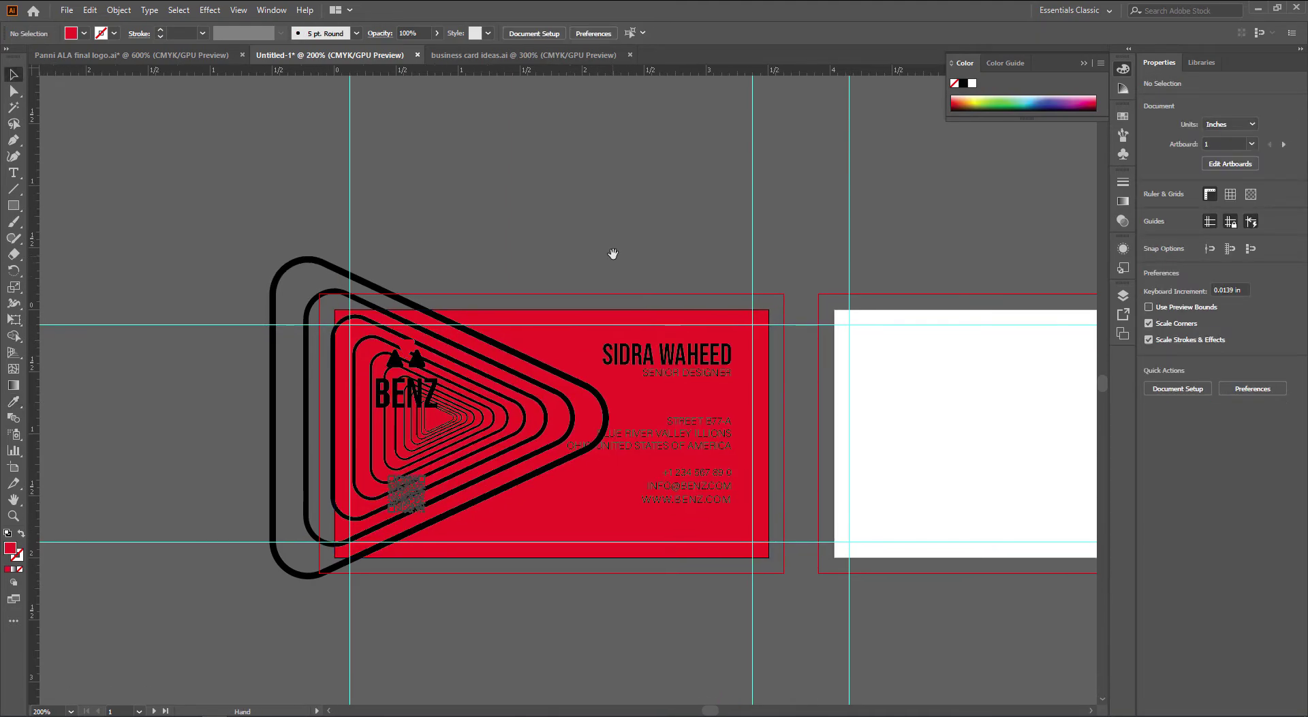
scroll(632, 341, "up", 1)
left_click_drag(730, 357, 647, 275)
left_click_drag(692, 161, 608, 630)
left_click(544, 565, "shift")
key("i")
left_click(955, 500)
key("v")
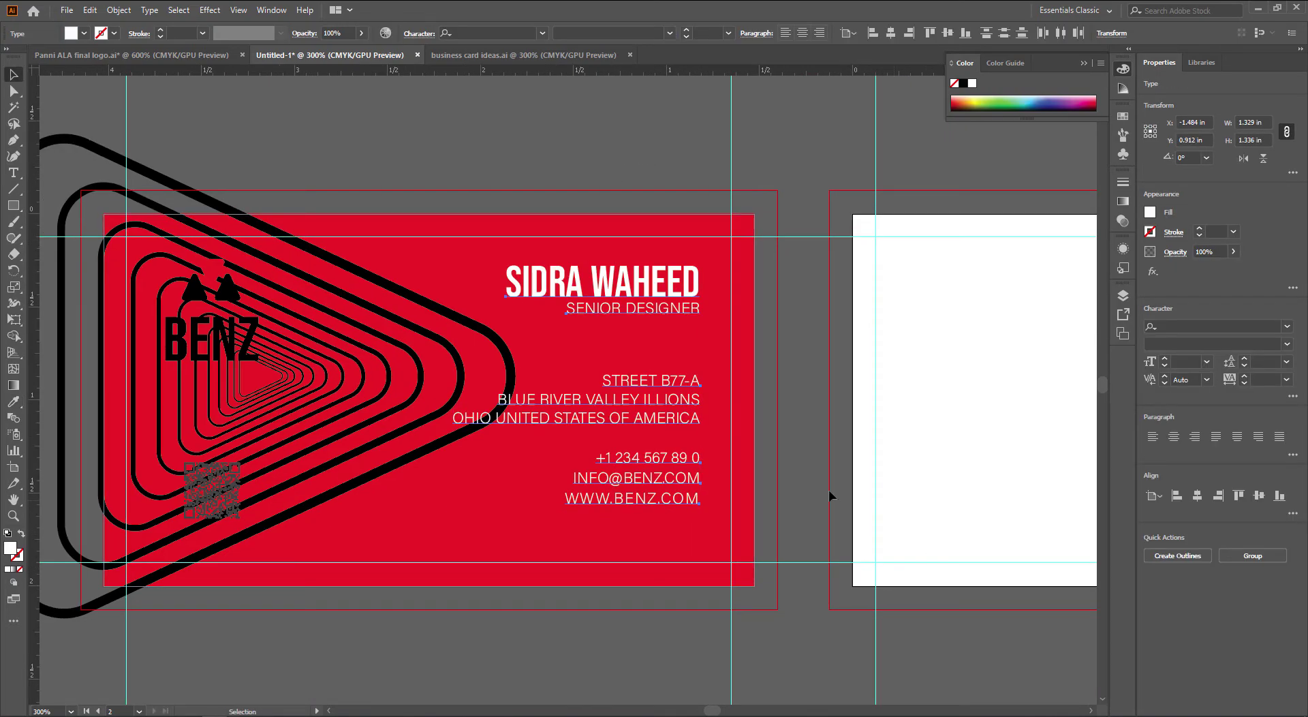
left_click(785, 476)
Recolor the concentric triangle-lines group white with the eyedropper
key("space")
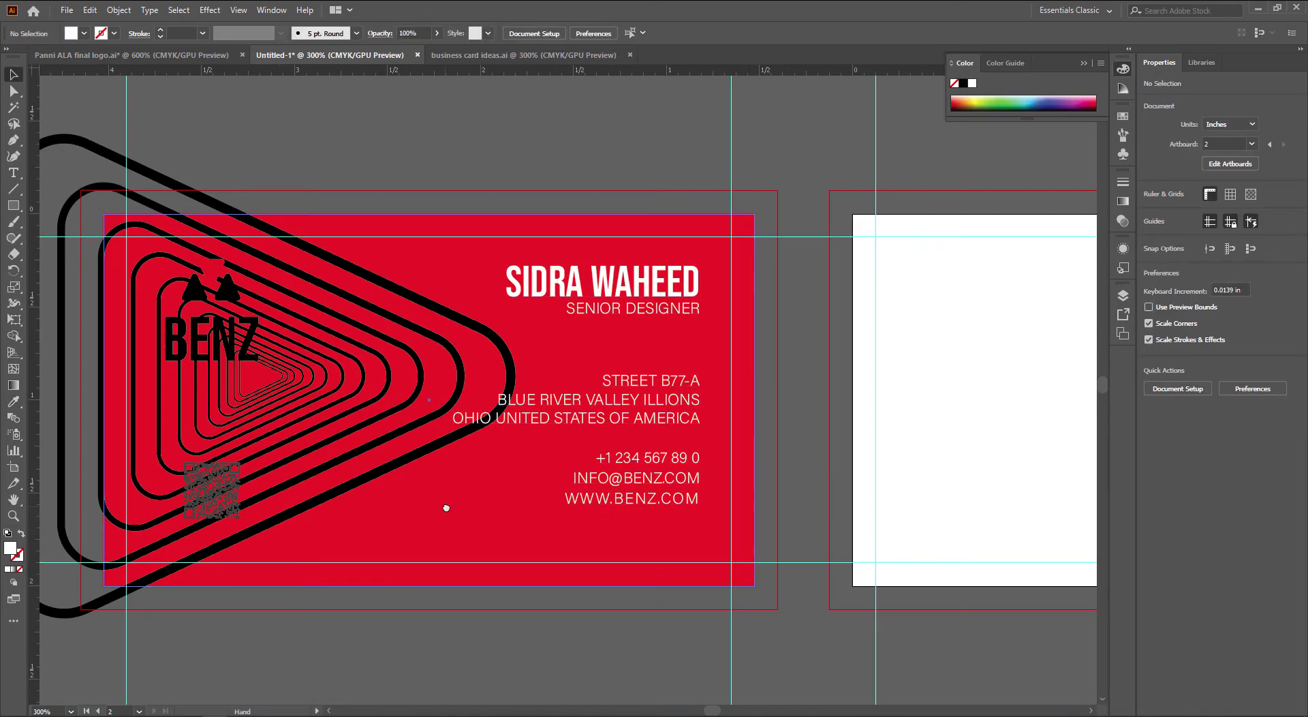
left_click_drag(446, 507, 514, 514)
left_click(538, 456)
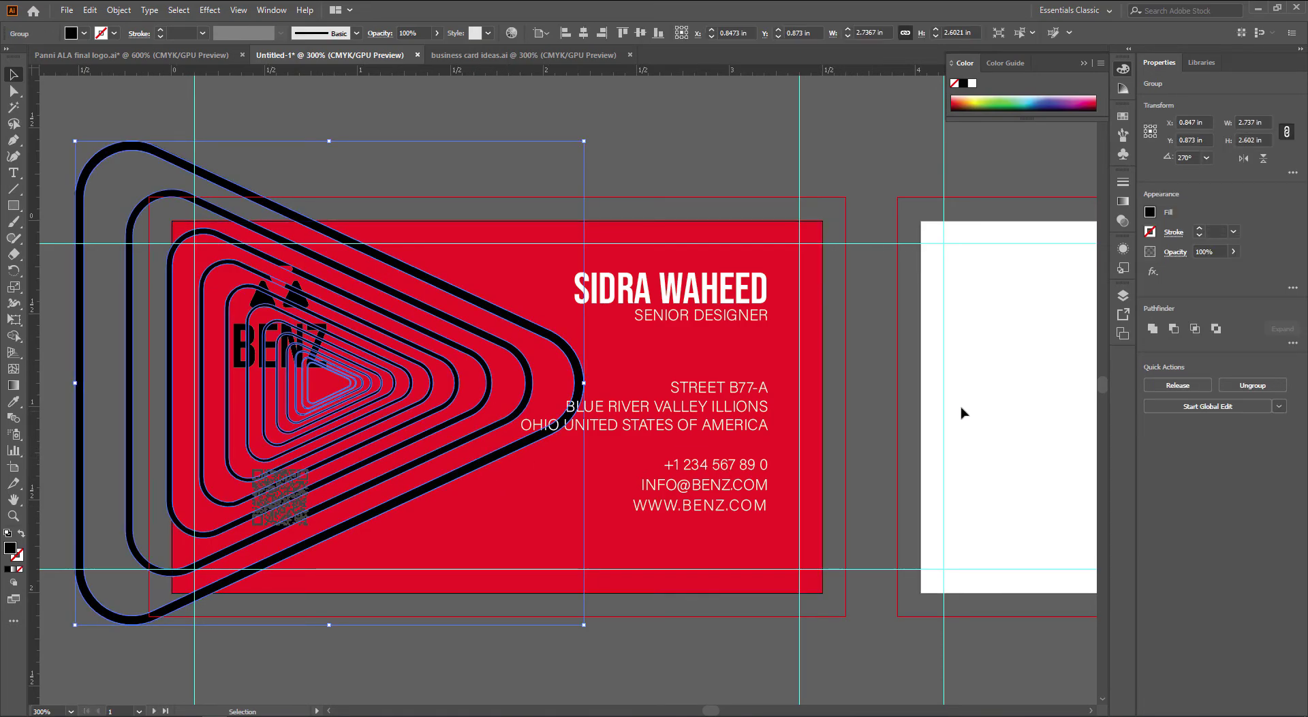
key("i")
left_click(981, 382)
key("v")
left_click(880, 219)
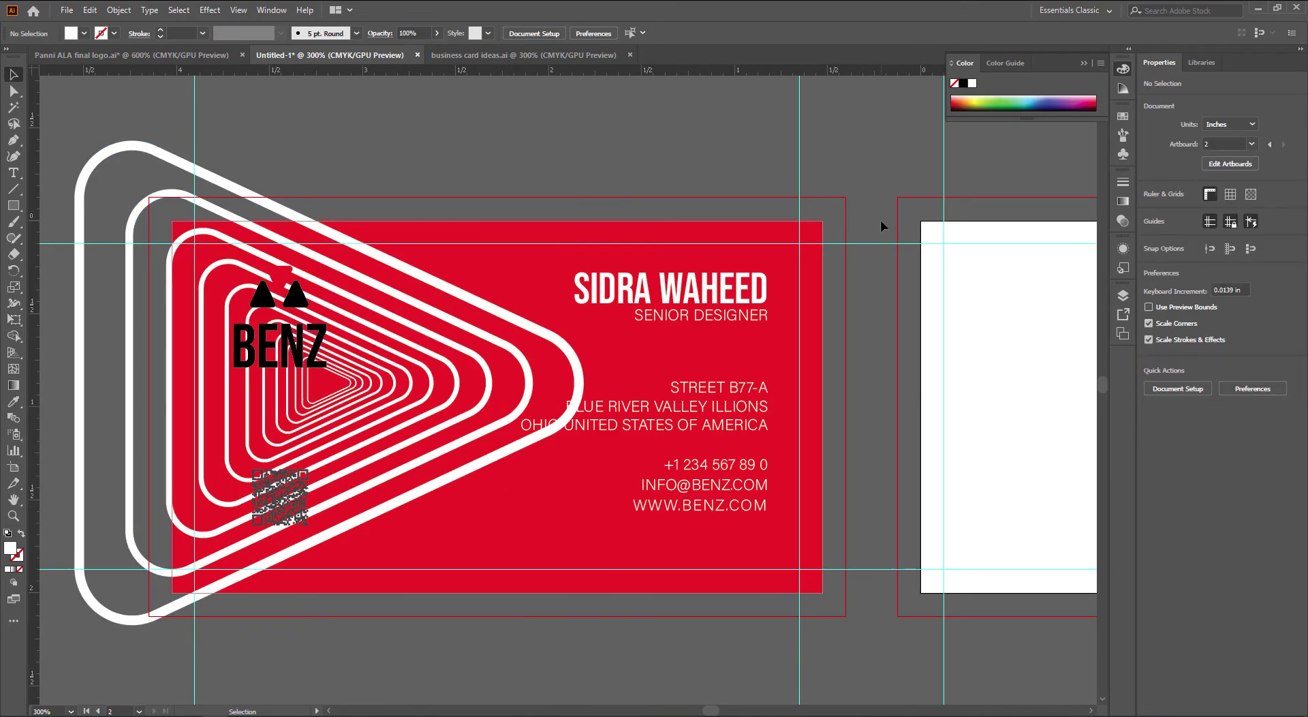
key("space")
left_click_drag(875, 293, 871, 308)
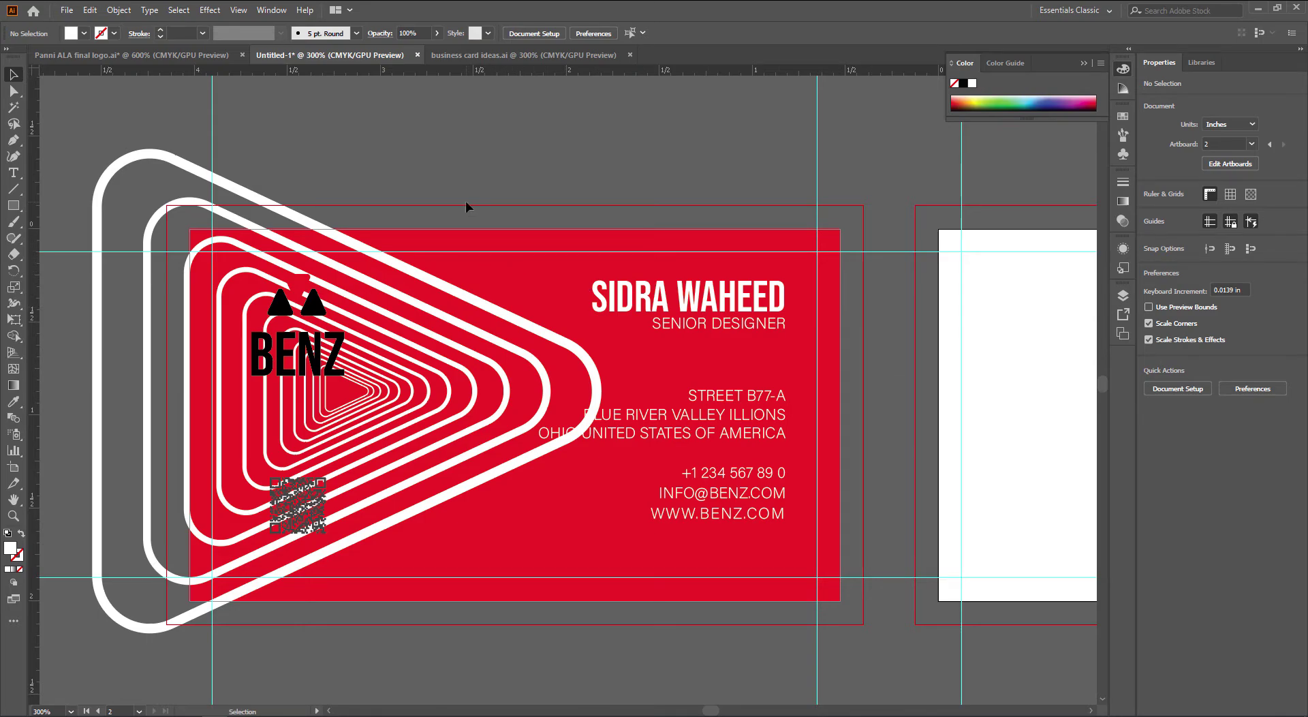
left_click(407, 380)
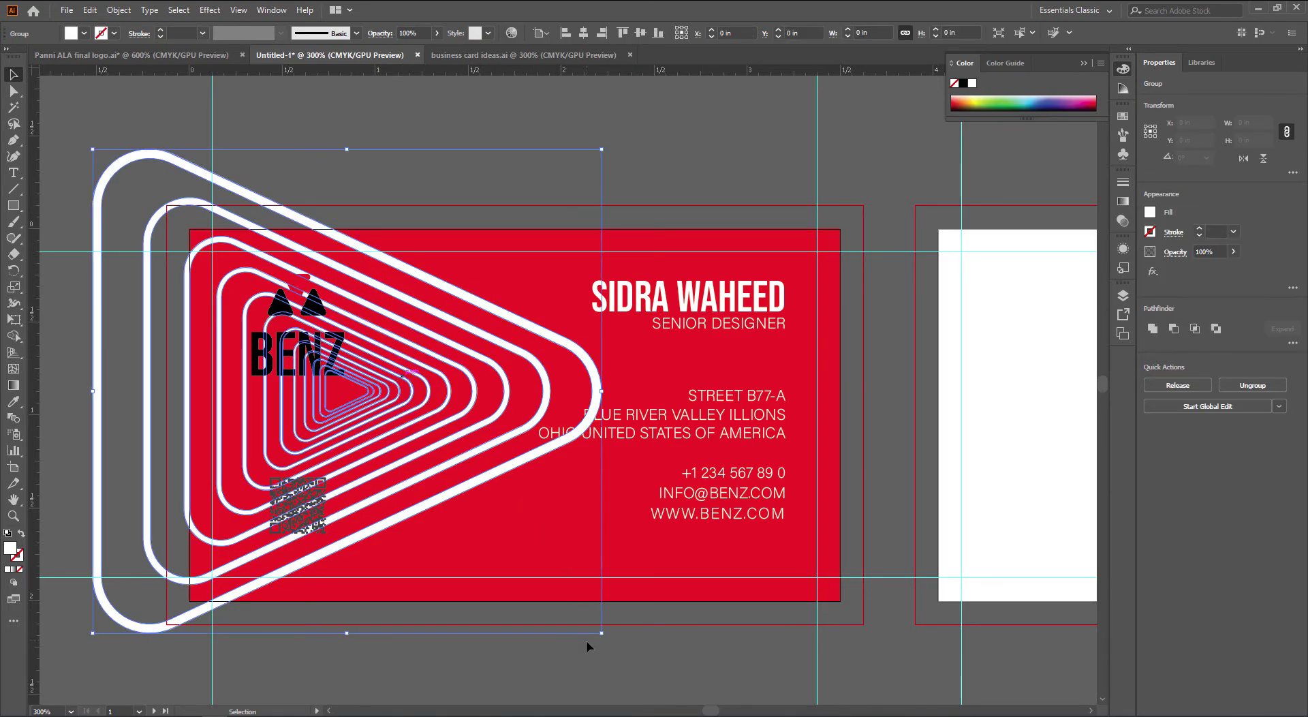
Scale up the white triangle lines, move them down, rotate them diagonally, and nudge them left
left_click_drag(601, 632, 783, 682)
key("ctrl+minus")
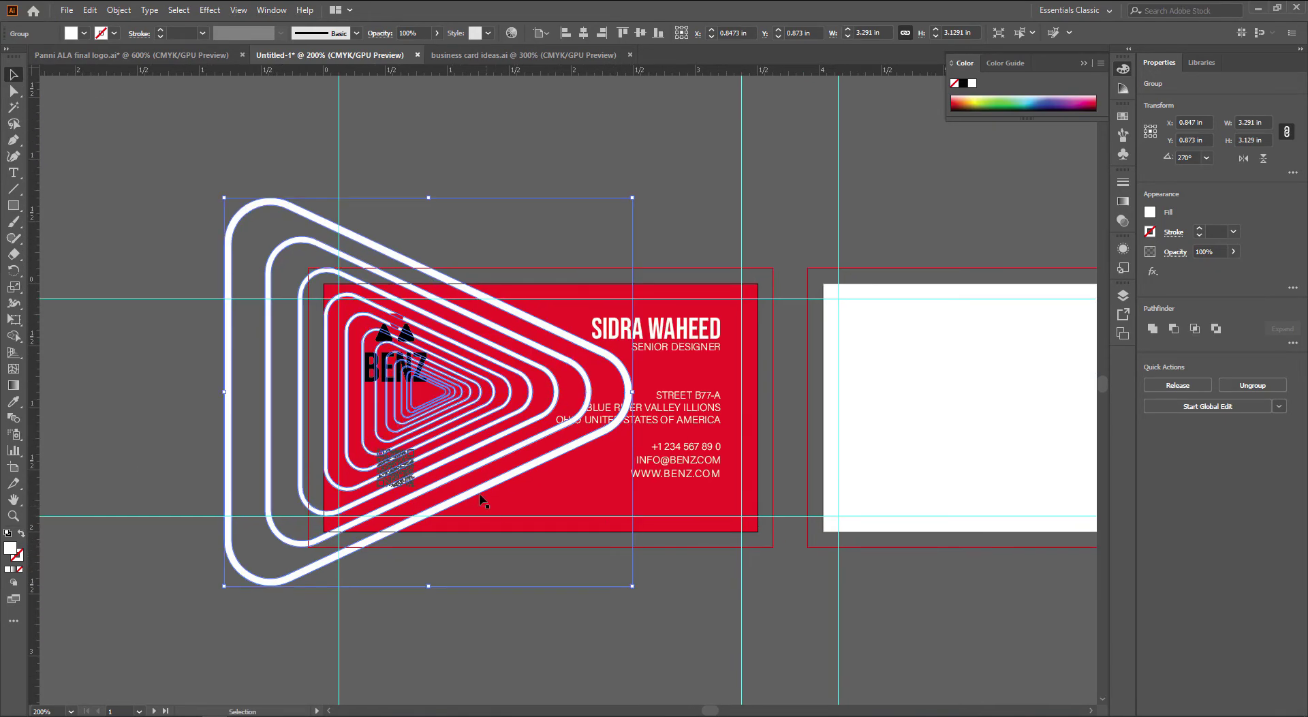
left_click_drag(480, 496, 482, 516)
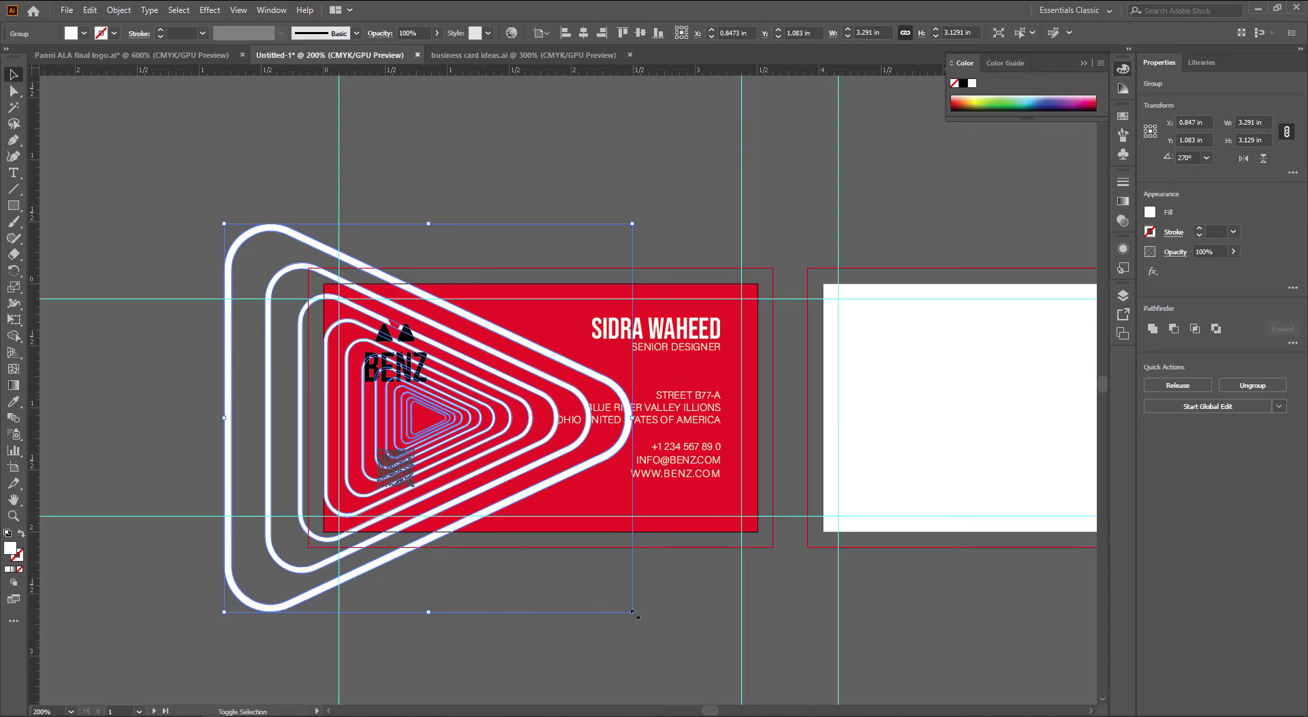
left_click_drag(634, 613, 801, 579)
left_click(791, 588)
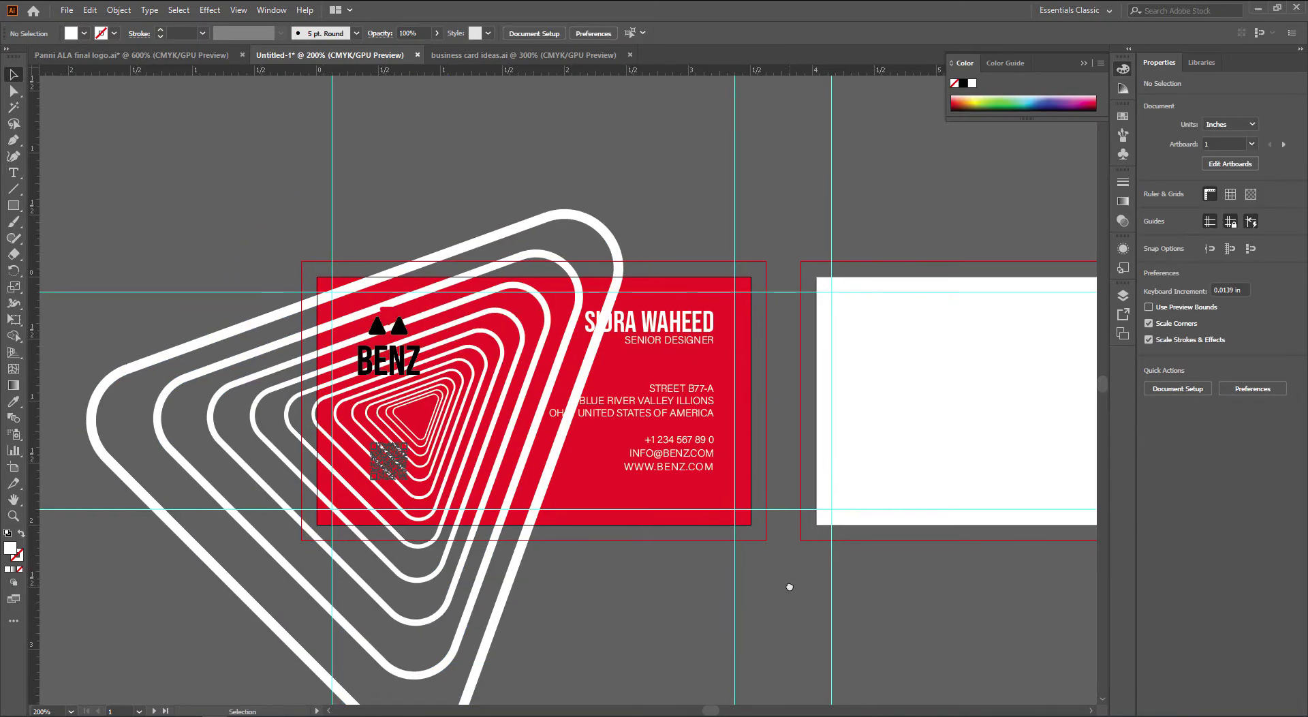
left_click_drag(511, 579, 592, 600)
left_click(624, 587)
scroll(483, 556, "up", 1)
key("m")
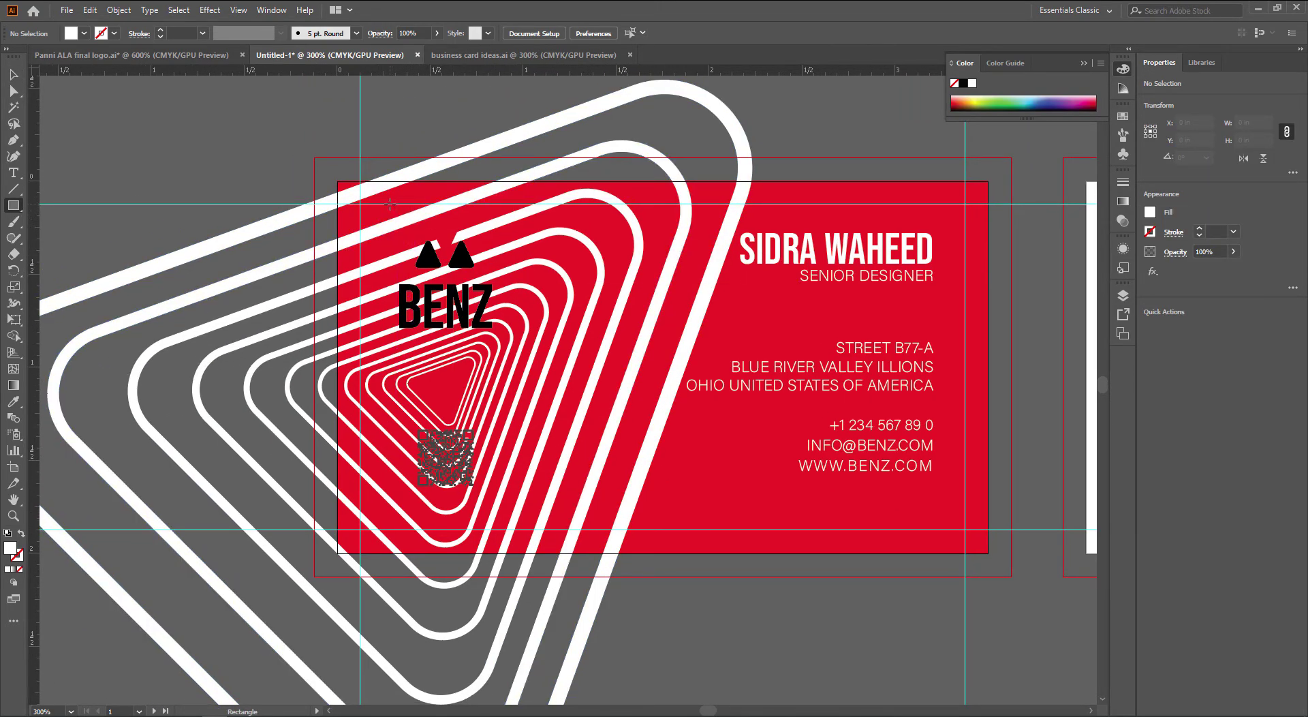
Draw a tall white rectangle over the logo column and place it behind the logo and QR code
left_click_drag(389, 203, 507, 529)
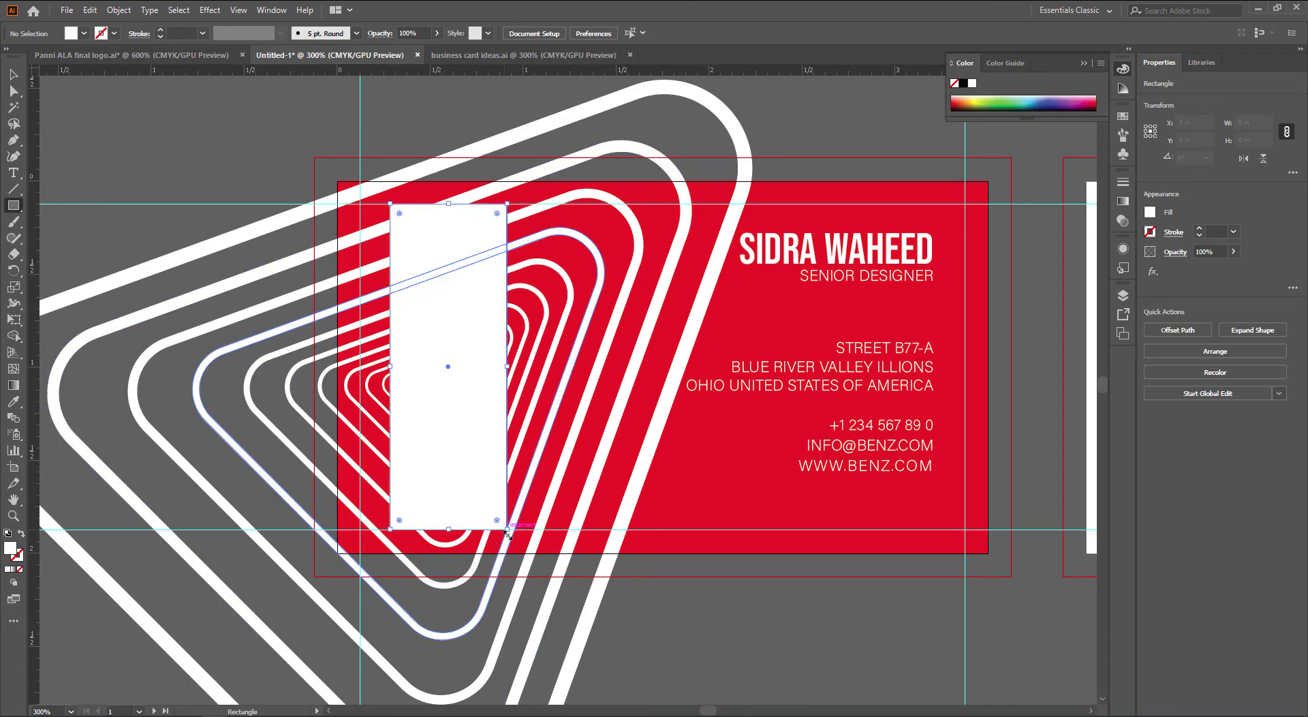
key("i")
key("v")
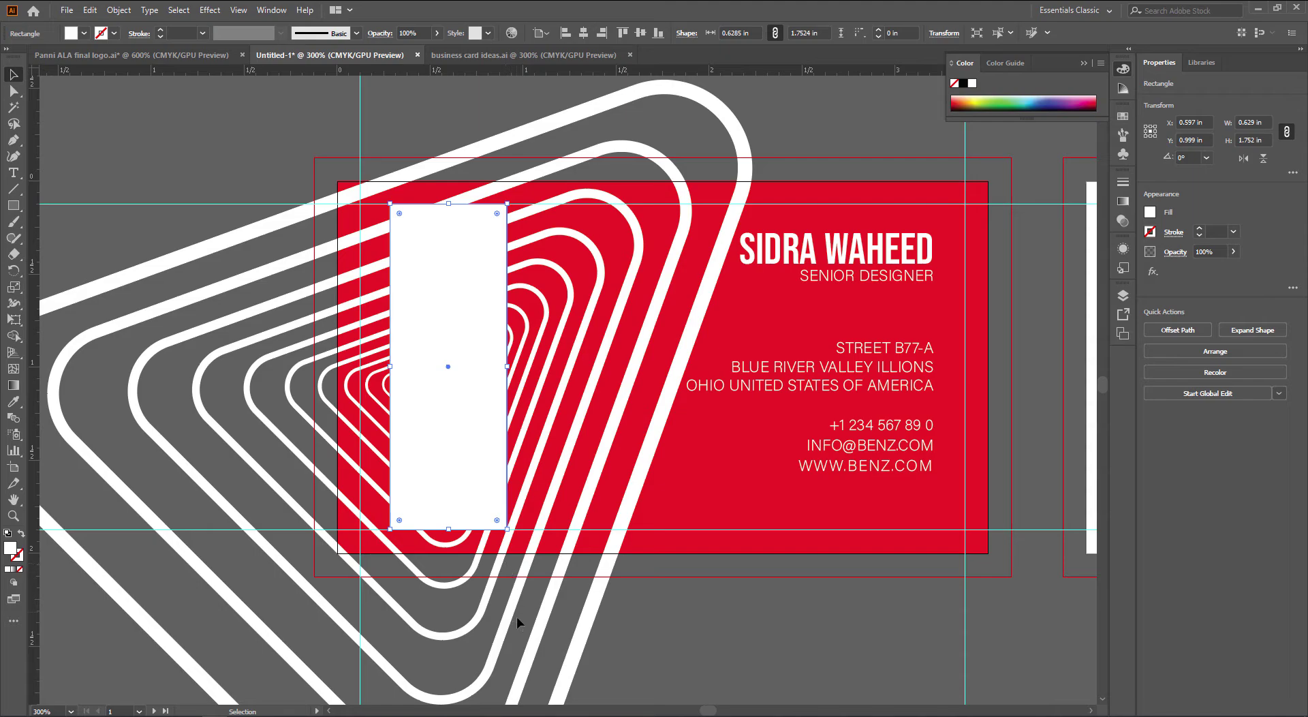
key("ctrl+alt+2")
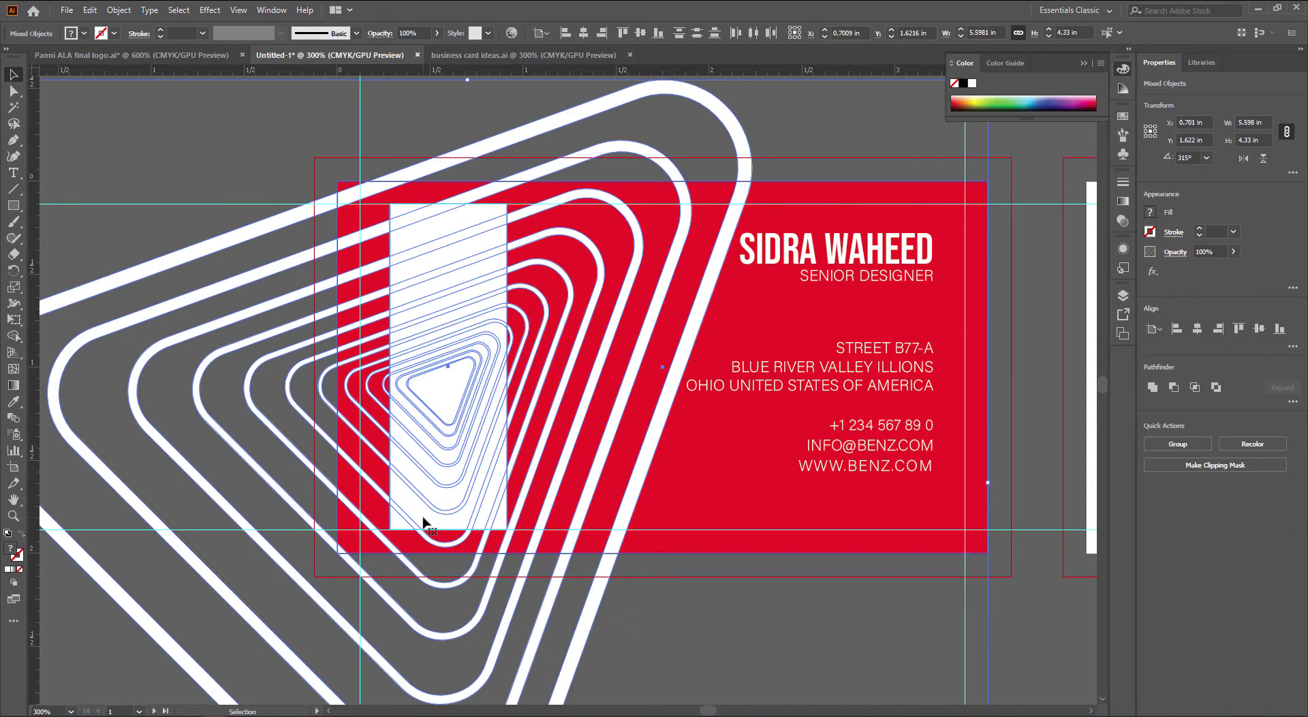
key("ctrl+shift+[")
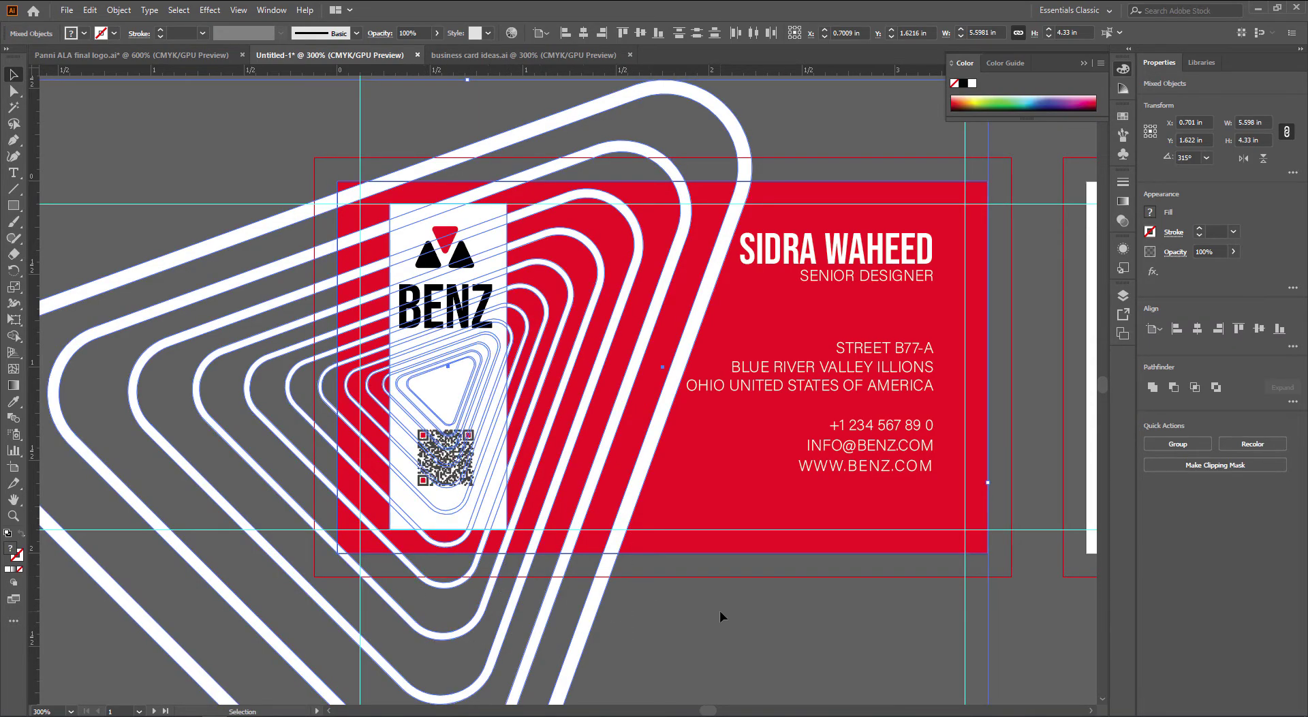
Round the white panel's corners with the live corner widget
key("ctrl+shift+a")
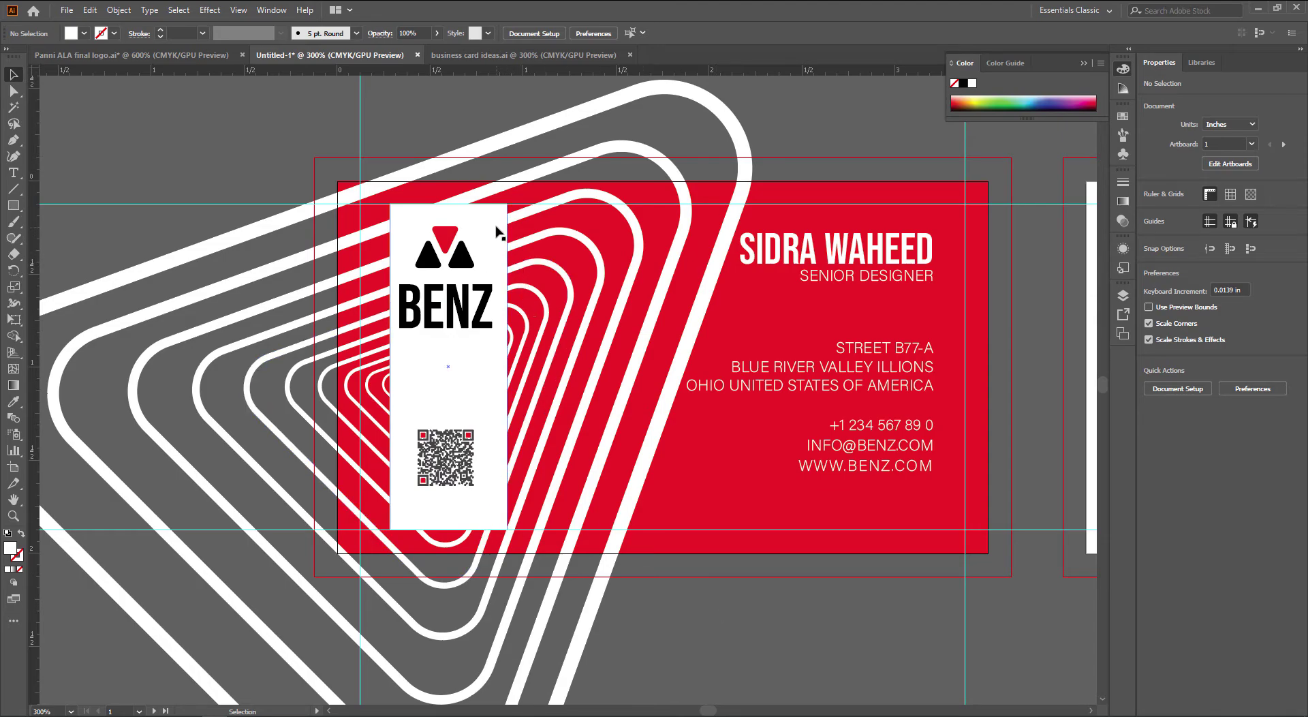
left_click(496, 231)
left_click_drag(495, 217, 482, 229)
left_click(208, 155)
key("space")
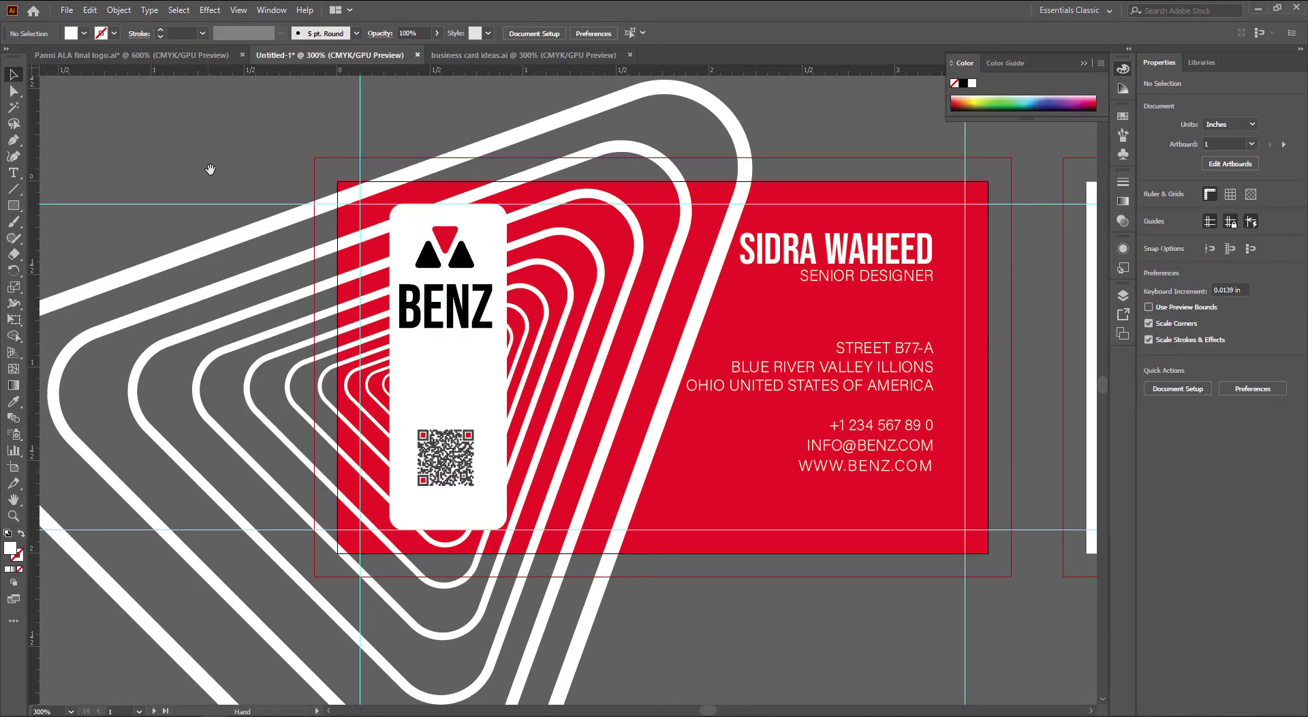
left_click_drag(210, 169, 194, 177)
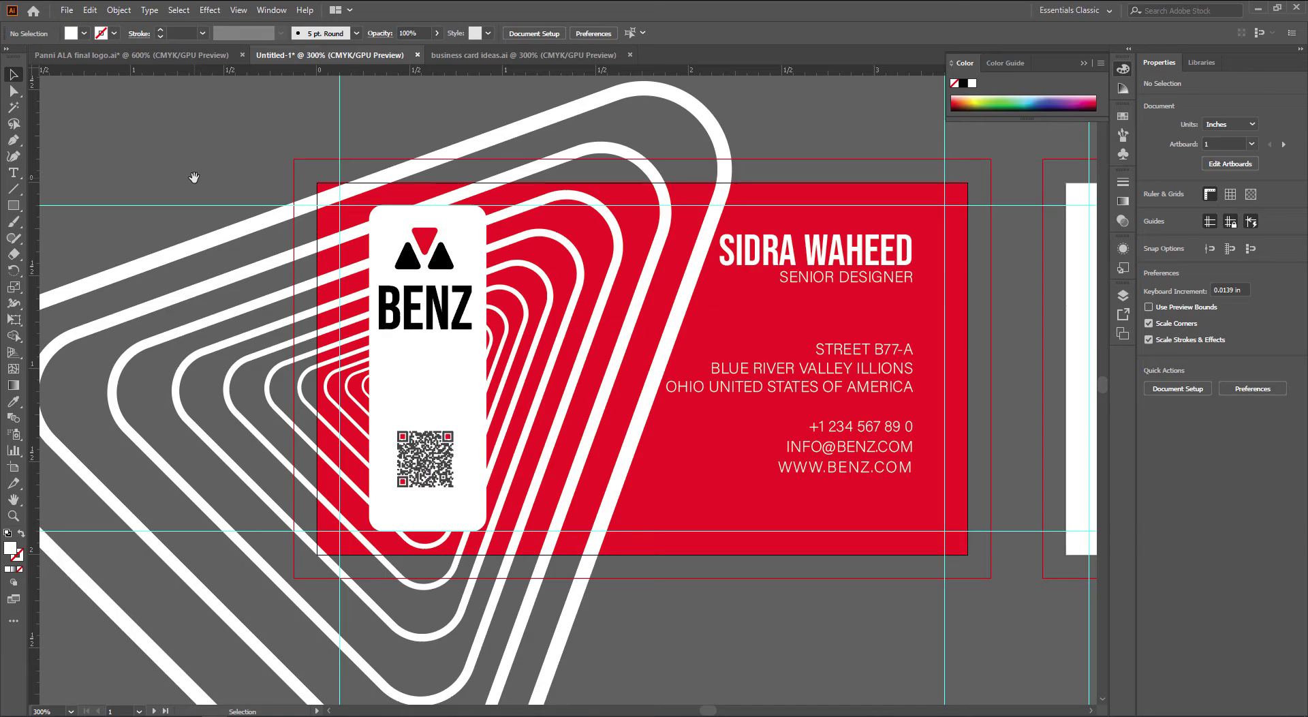
left_click(464, 245)
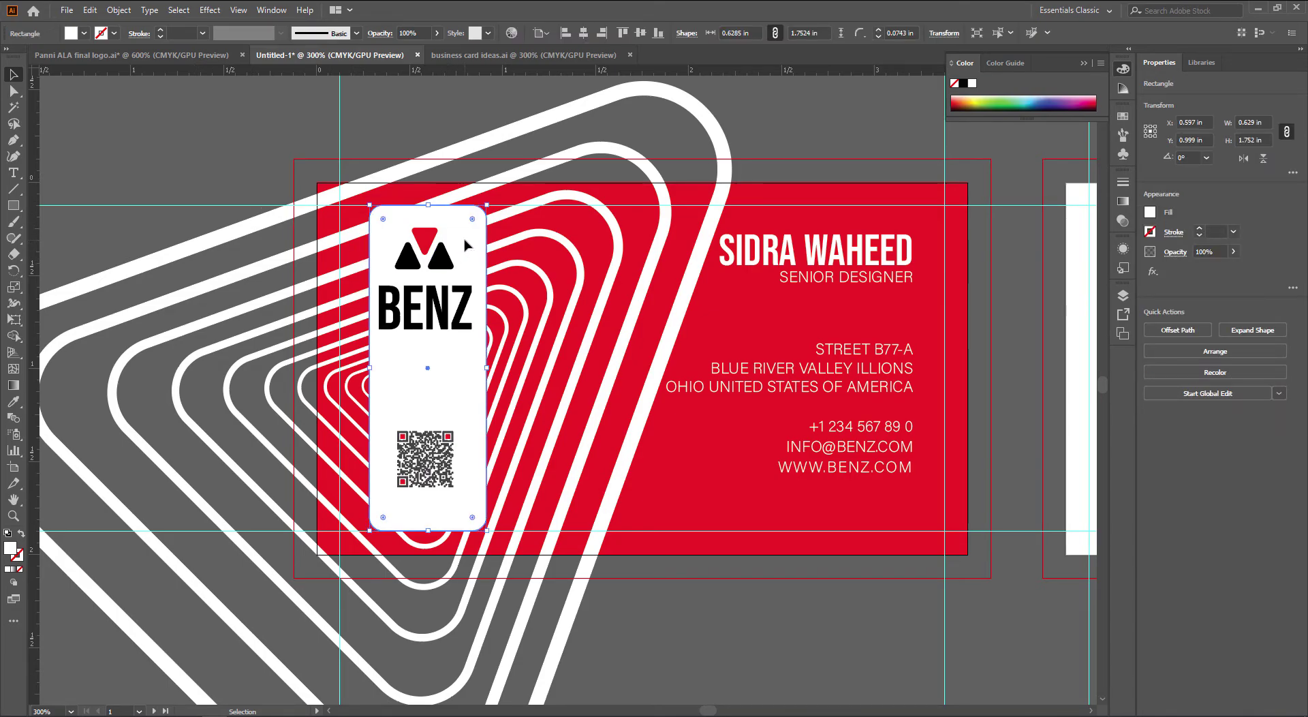
Square the panel's corners again, shorten it to the logo, widen it to the card's left edge
key("ctrl+z")
left_click_drag(486, 531, 489, 339)
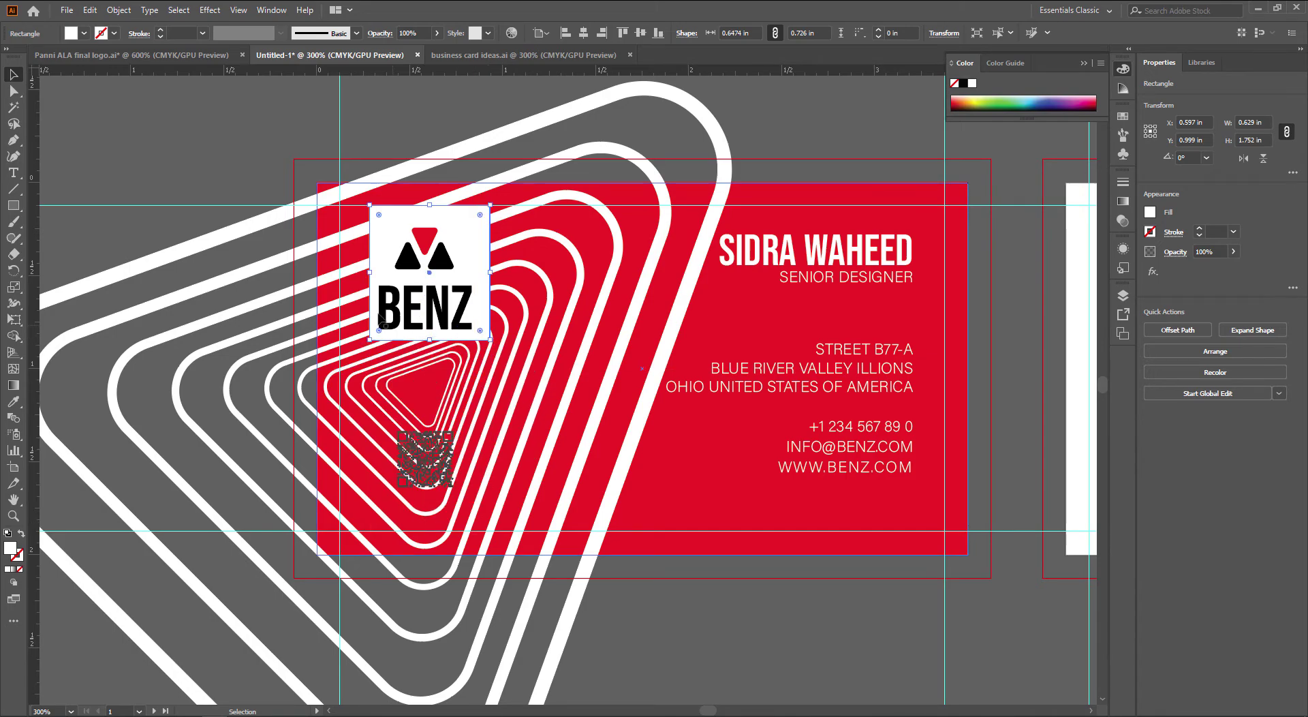
left_click_drag(368, 272, 317, 272)
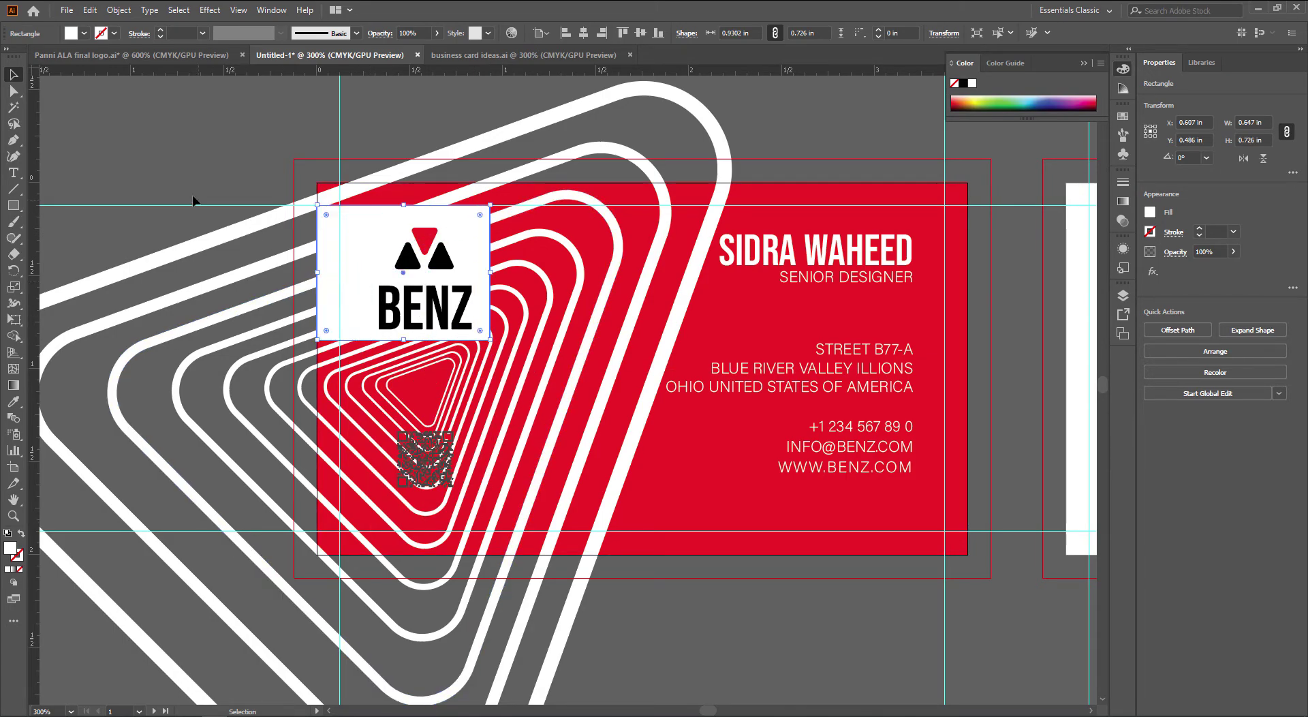
left_click(193, 200)
scroll(472, 340, "up", 1)
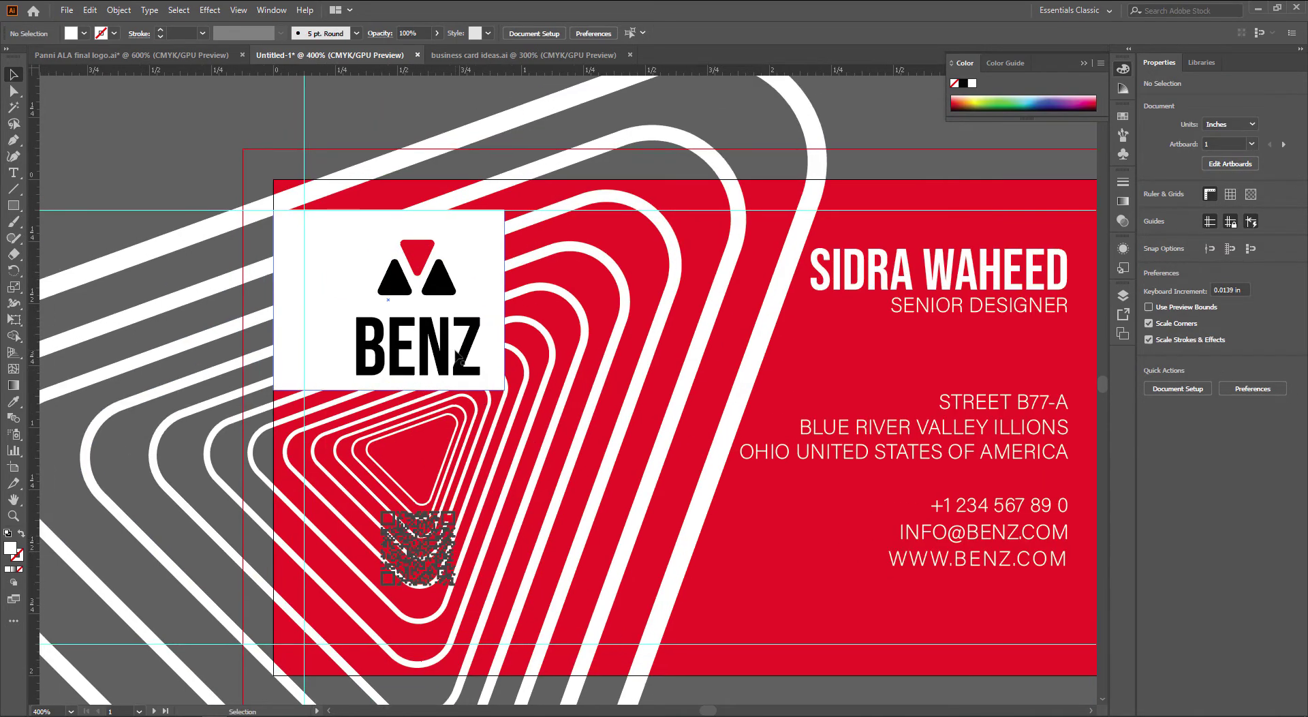
left_click_drag(467, 353, 475, 342)
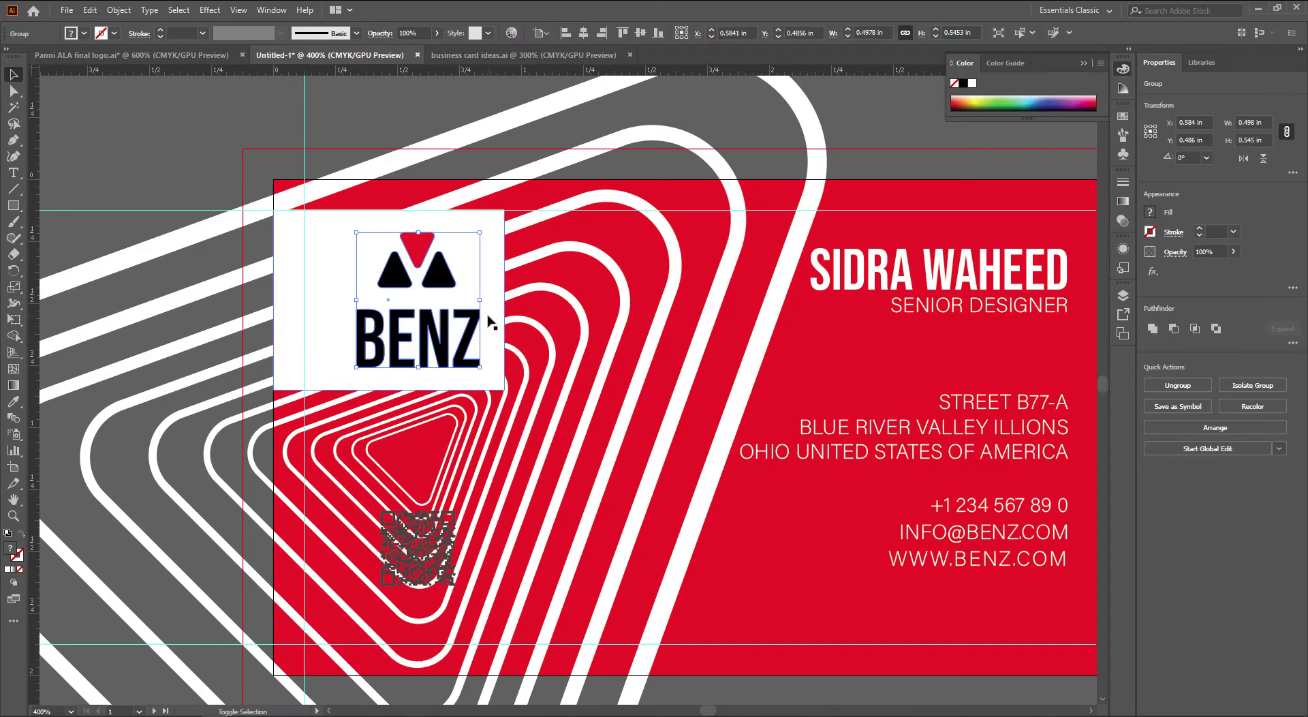
Slightly round all corners of the white panel behind the logo
left_click(495, 329, "shift")
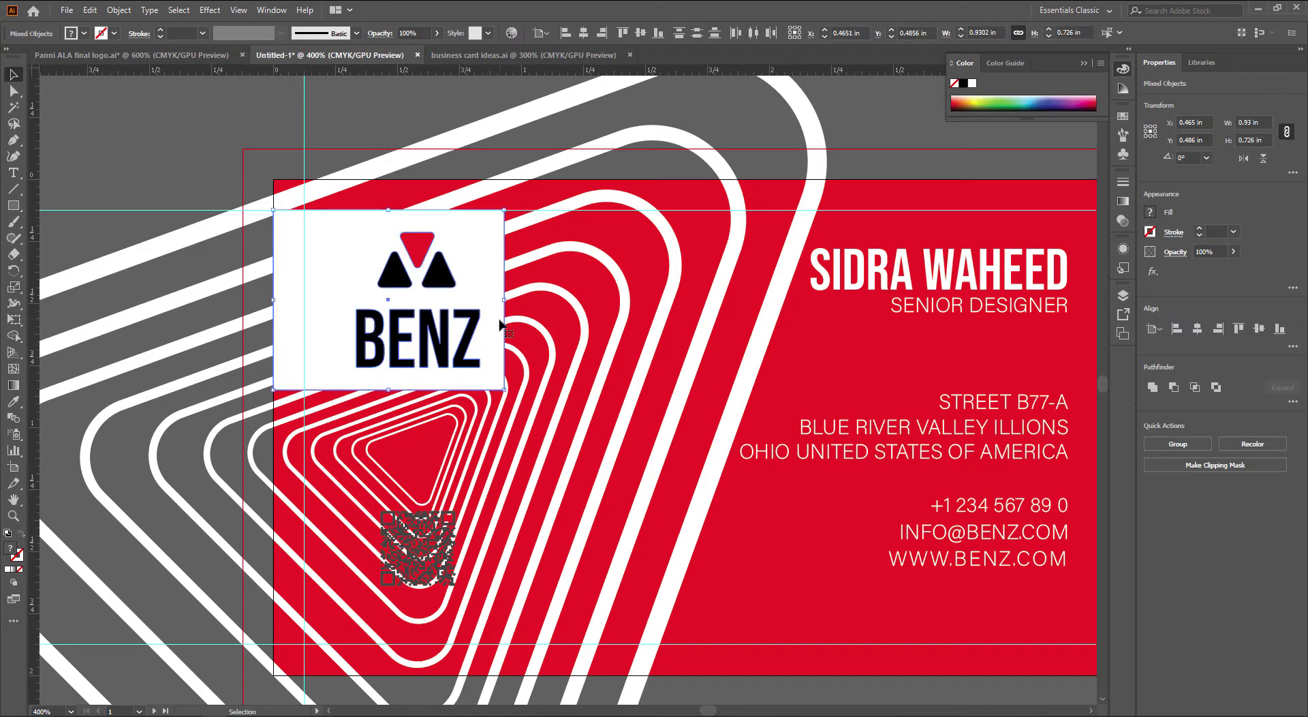
left_click(496, 284)
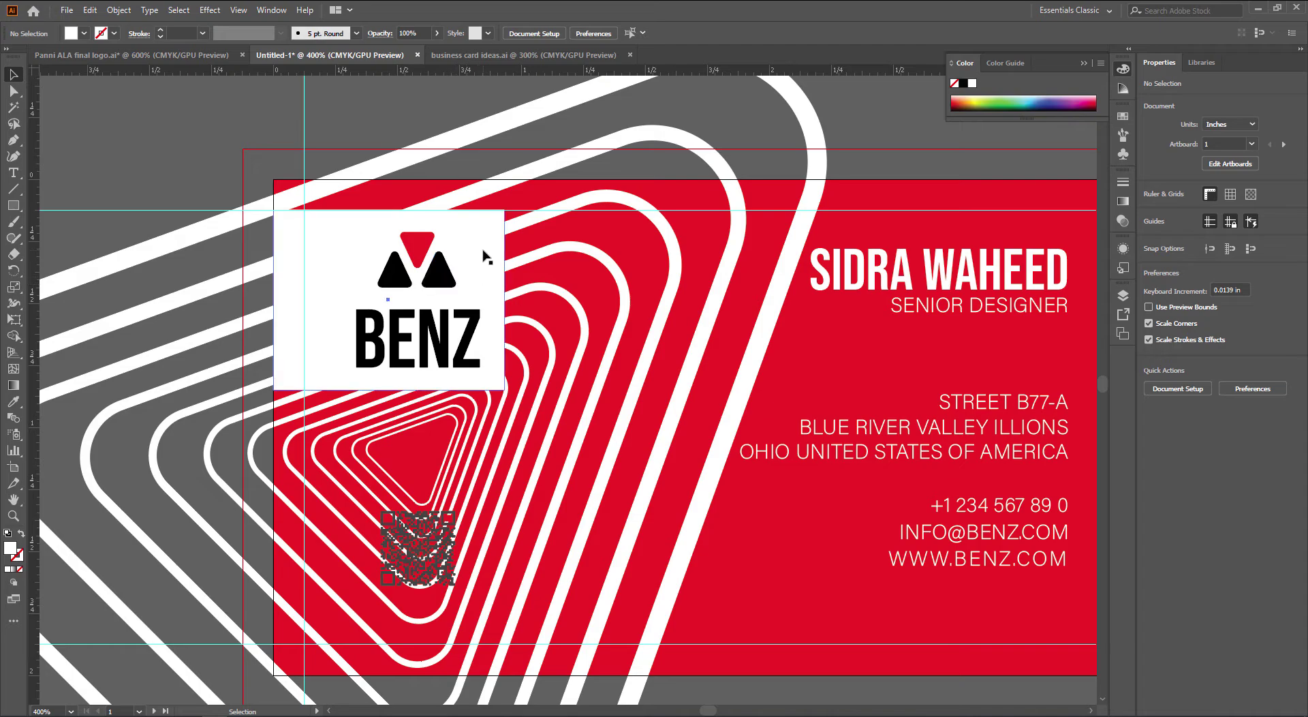
left_click_drag(493, 222, 484, 238)
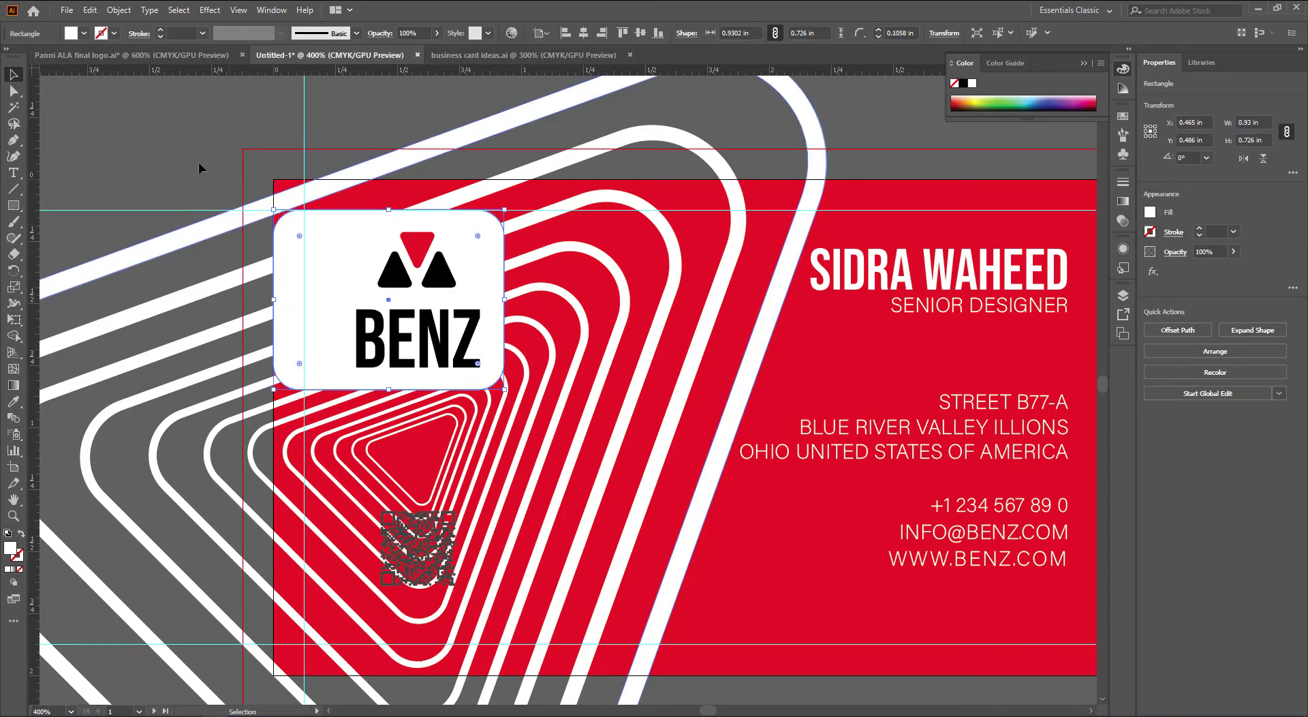
left_click(137, 142)
scroll(153, 171, "down", 1)
left_click_drag(128, 187, 172, 191)
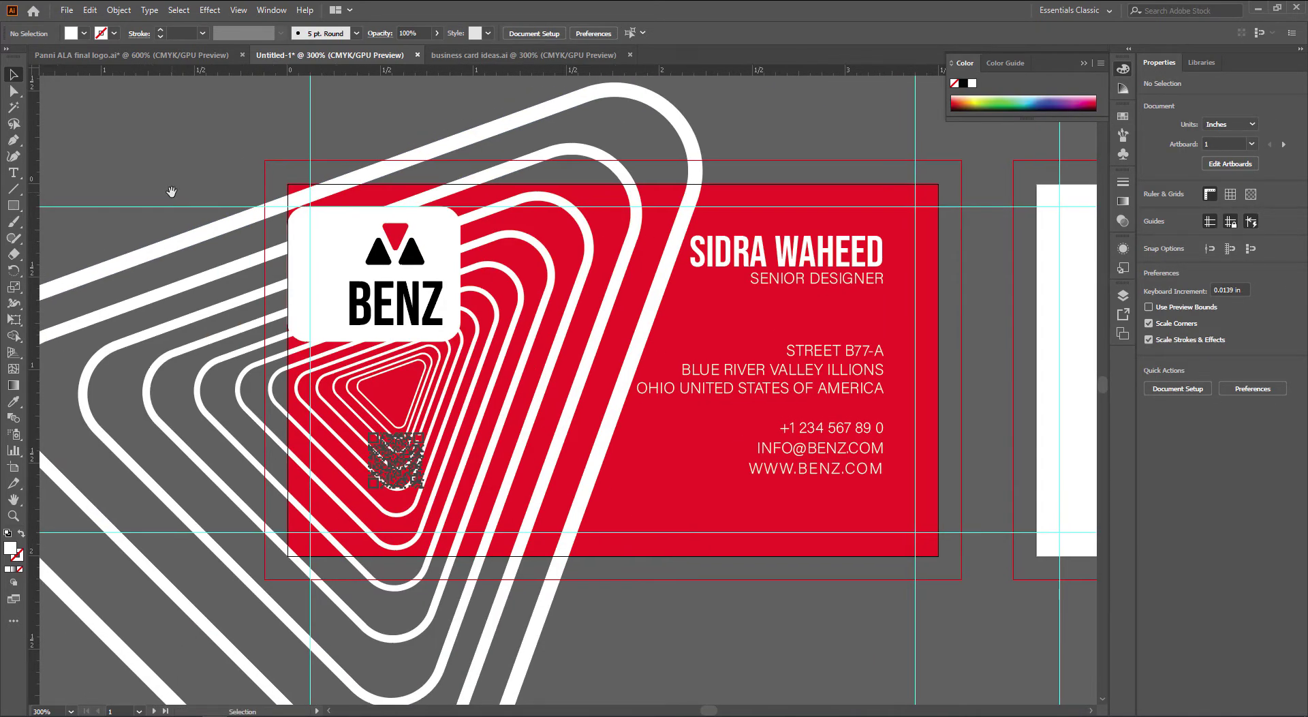
Undo that rounding and round only the panel's two right corners to 0.1 in
key("ctrl+z")
key("a")
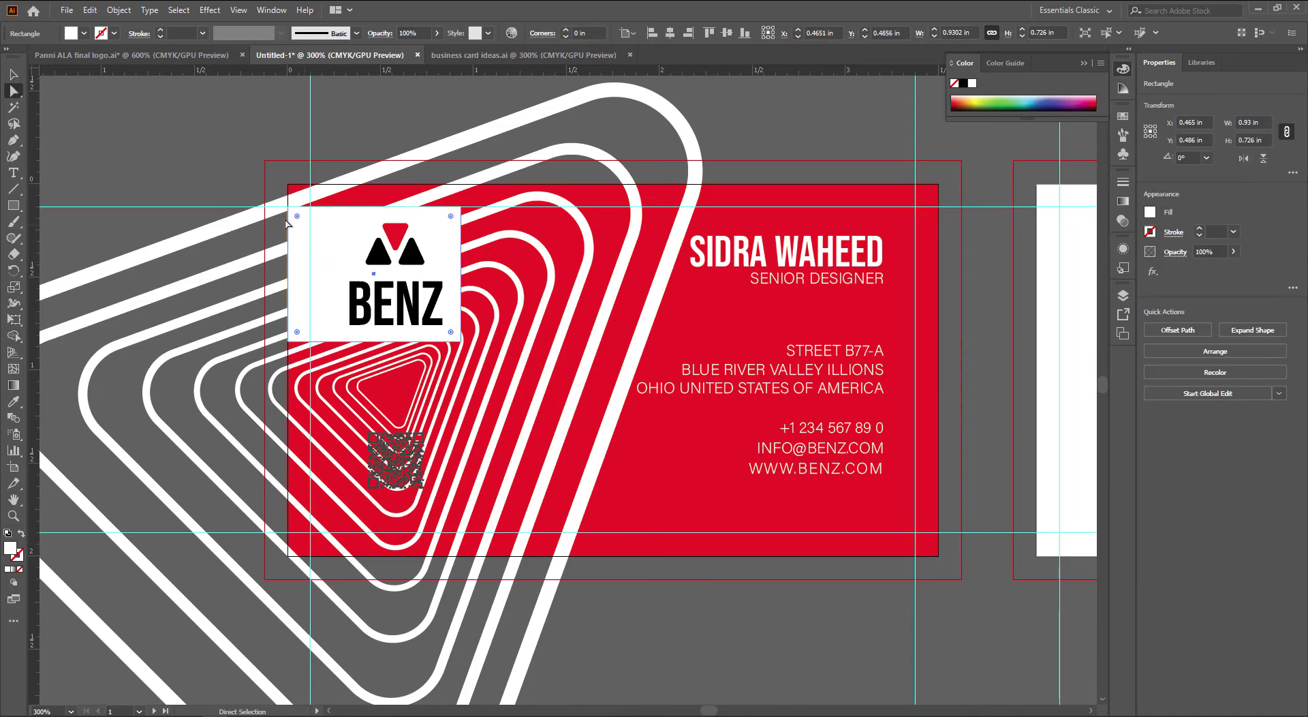
left_click(279, 222)
left_click(461, 207)
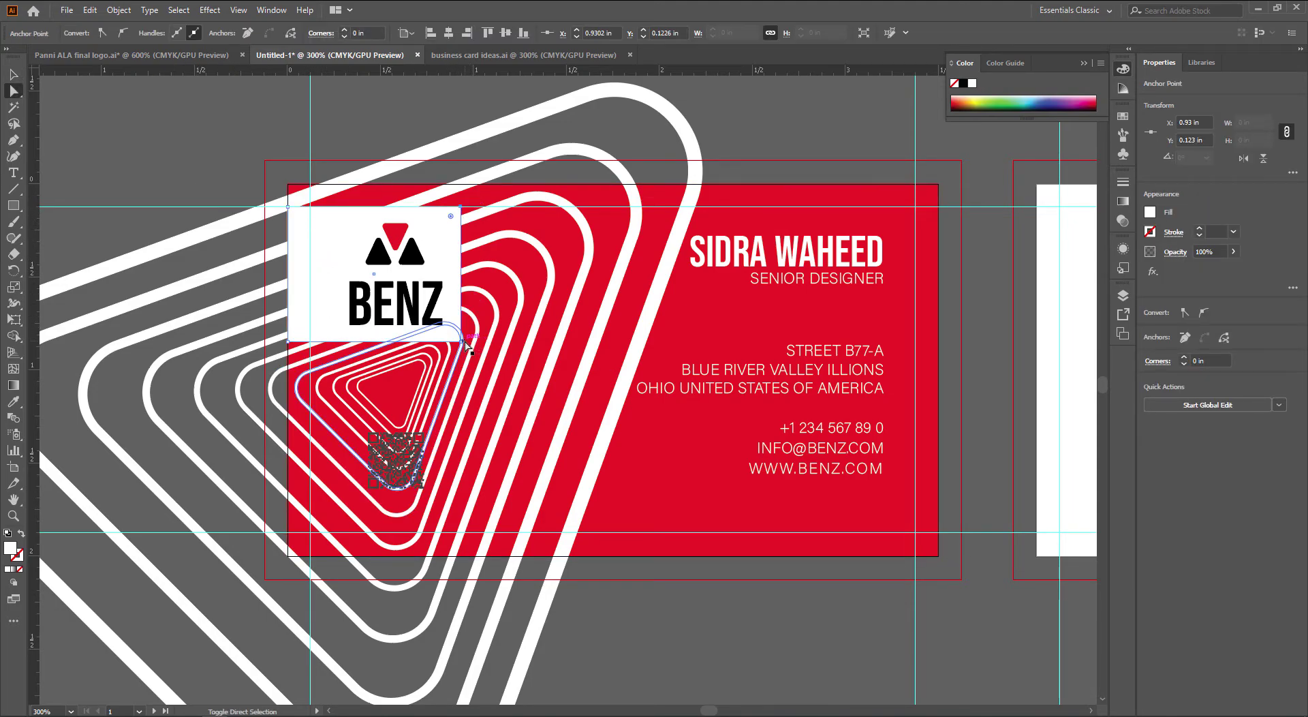
left_click(455, 338, "shift")
left_click_drag(452, 334, 443, 325)
Delete the white rounded box behind the BENZ logo
left_click(221, 174)
key("v")
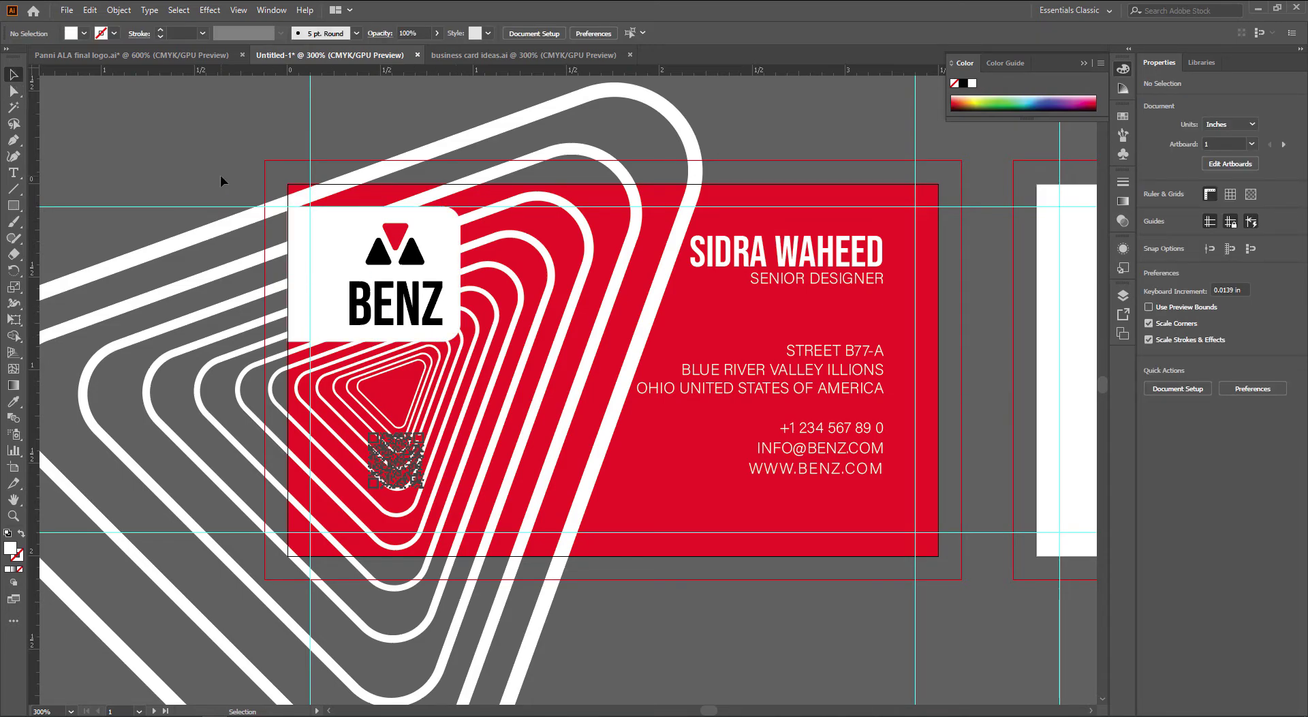
left_click(310, 255)
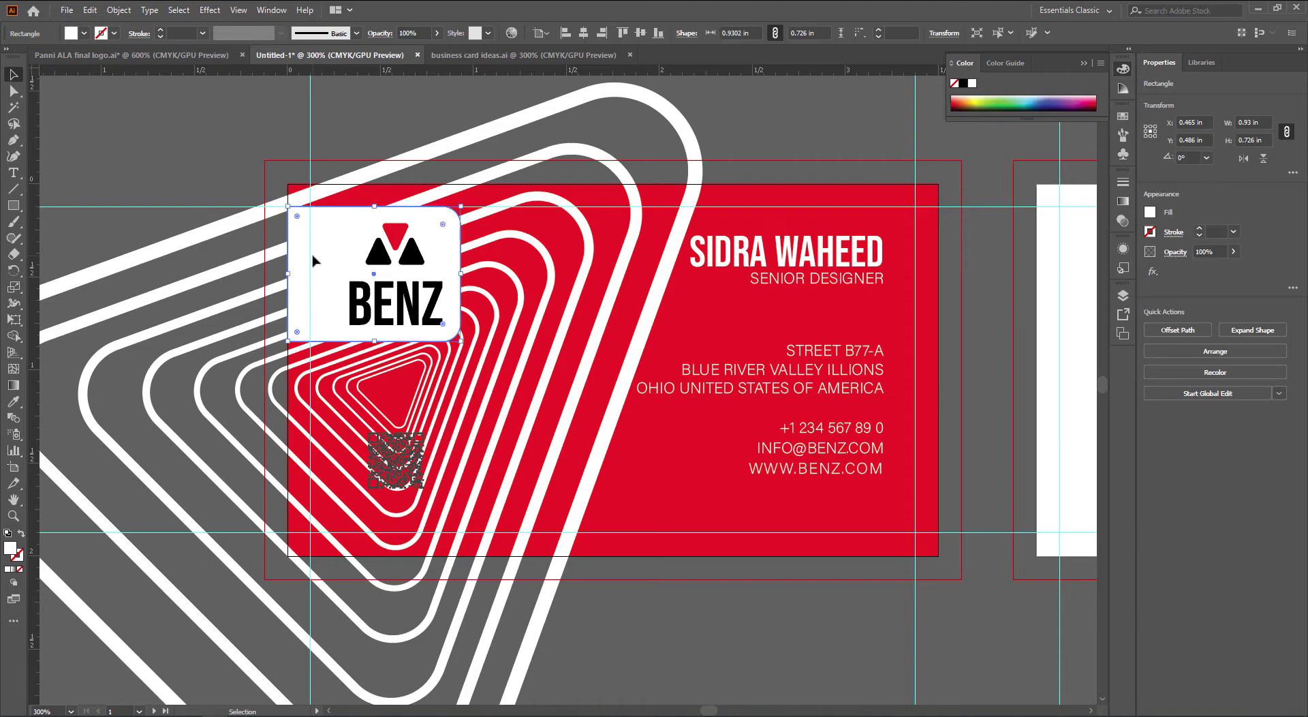
key("Delete")
Try 20% opacity on the white spiral lines, then undo it
left_click(553, 292)
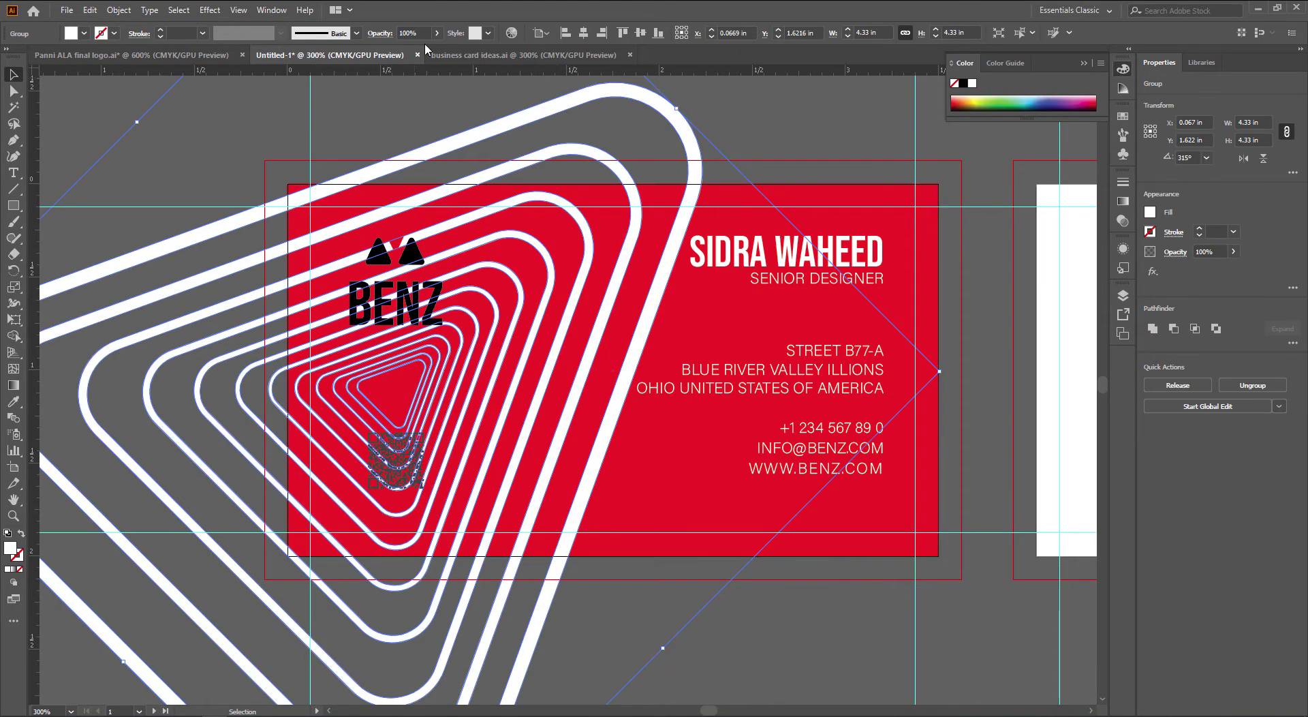
left_click(407, 33)
type("20")
key("Return")
left_click(217, 128)
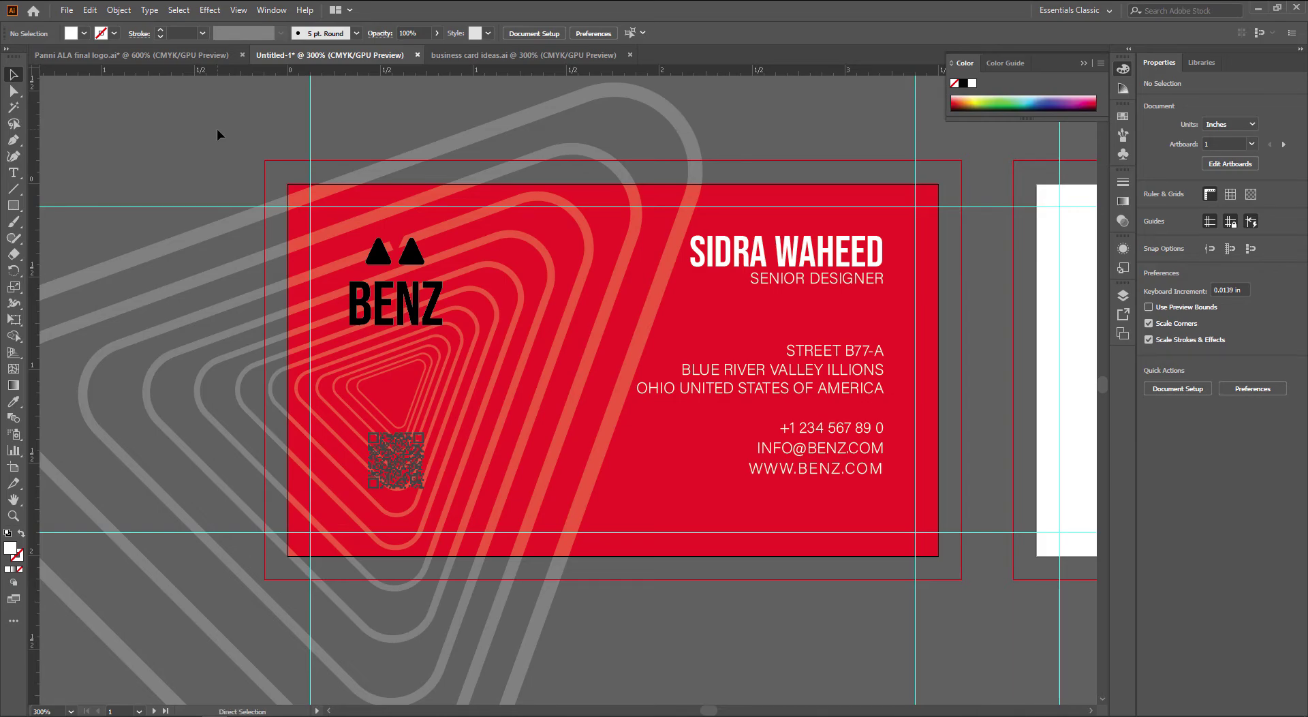
key("ctrl+z")
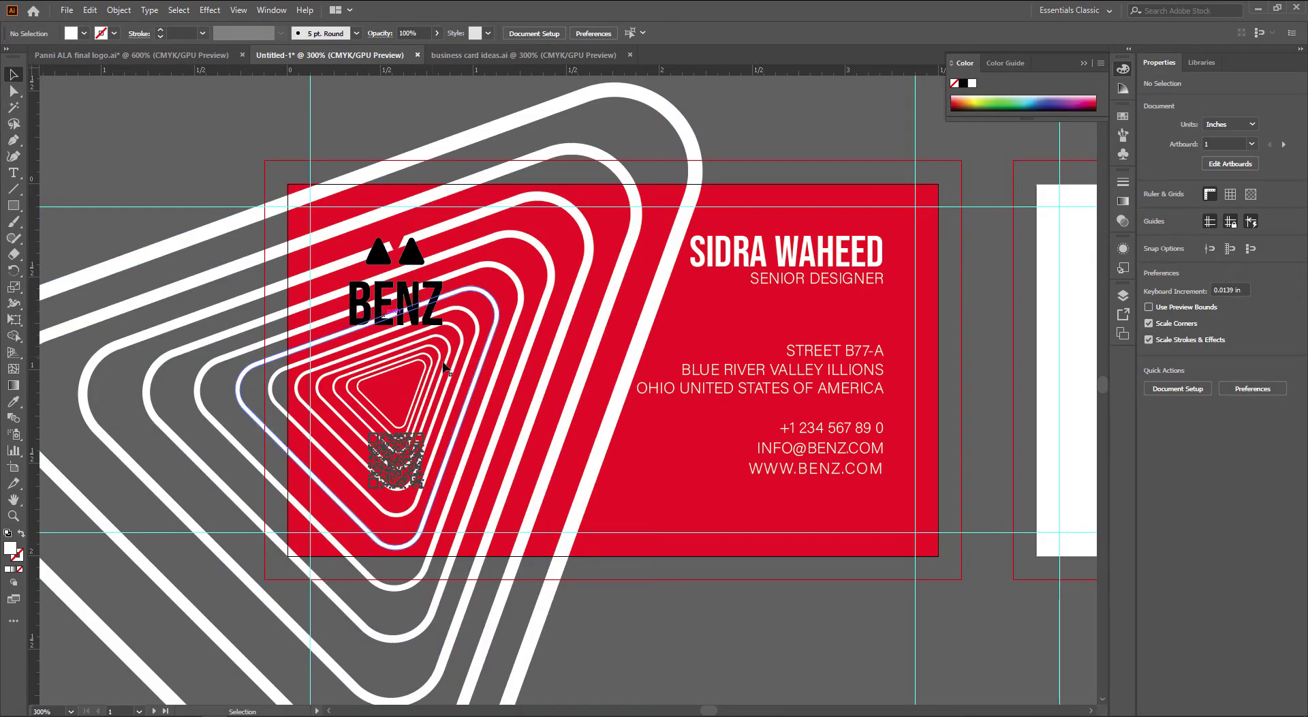
Alt-drag a copy of the red card rectangle onto the second artboard
scroll(448, 364, "down", 1)
left_click_drag(601, 412, 370, 388)
left_click(408, 465)
left_click_drag(408, 465, 919, 459)
Align the red copy with the back artboard and move the white triangle lines over it
left_click(745, 545)
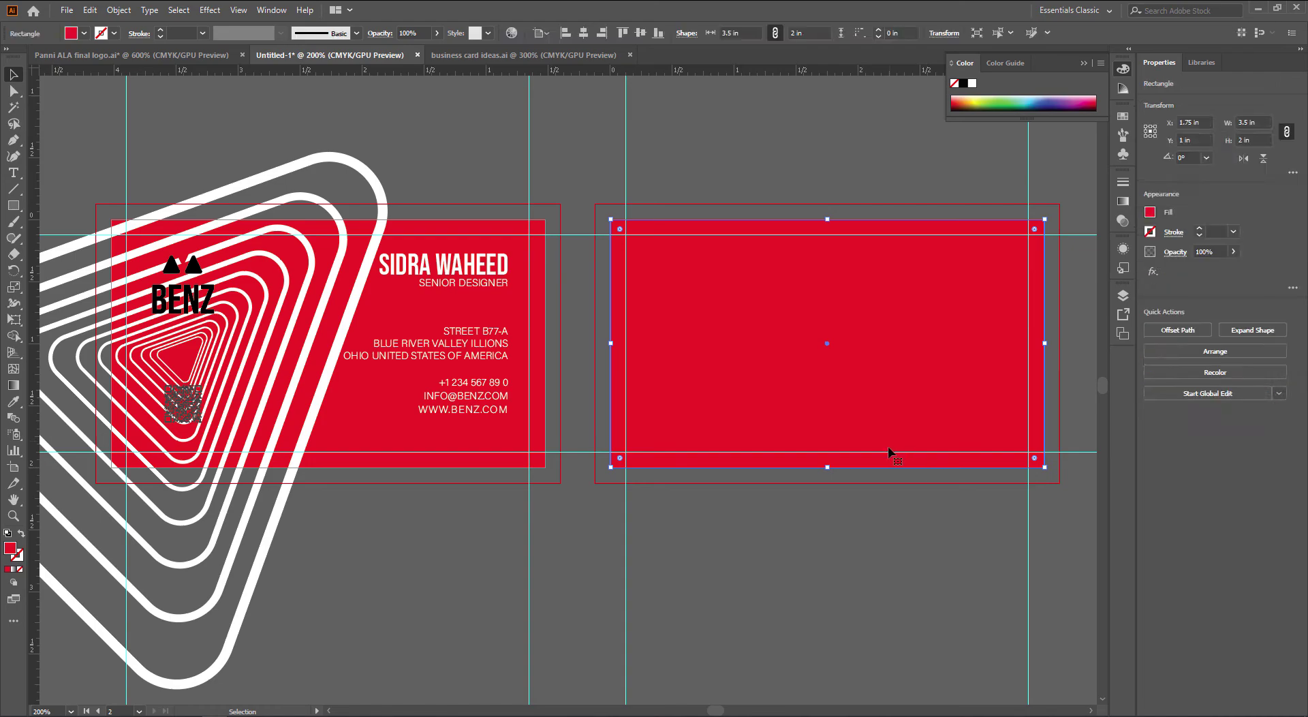
left_click(702, 467)
left_click(702, 467)
left_click(640, 169)
left_click_drag(383, 190, 1057, 167)
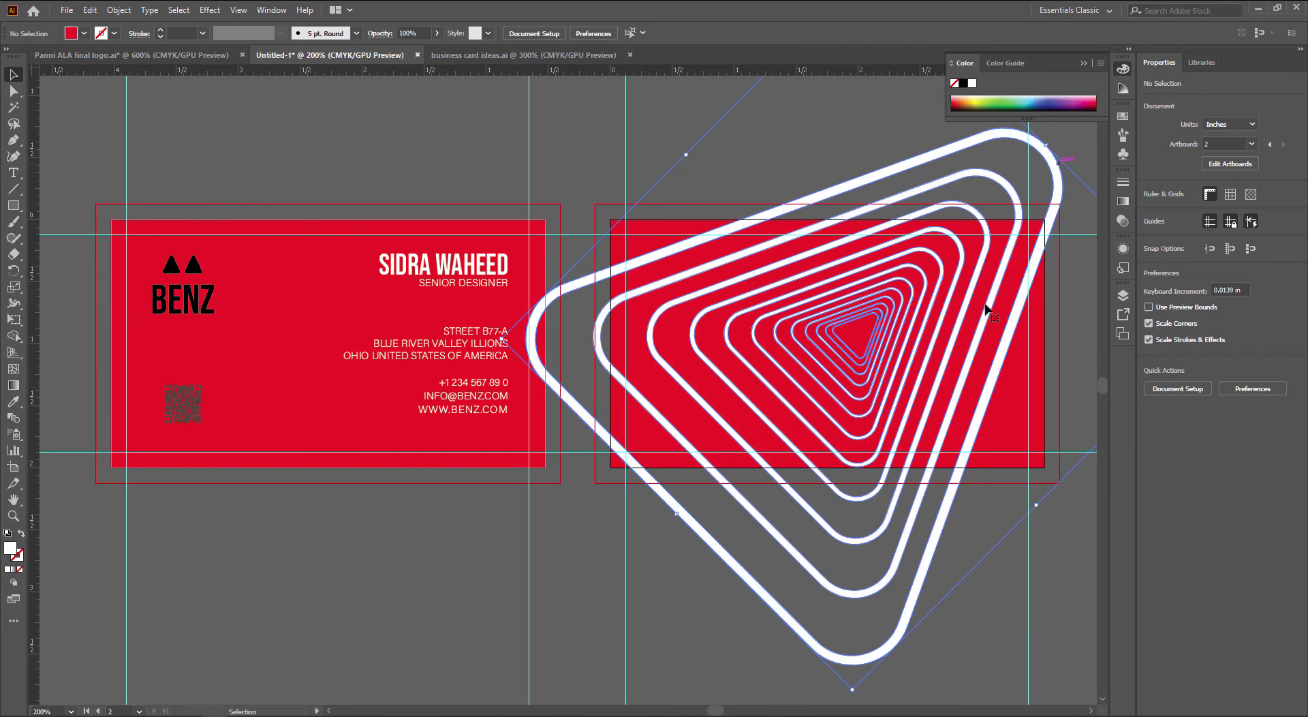
Enlarge the triangle lines to about 5.59 in and bring the red rectangle to front
left_click(549, 542)
scroll(549, 542, "right", 3)
left_click(806, 541)
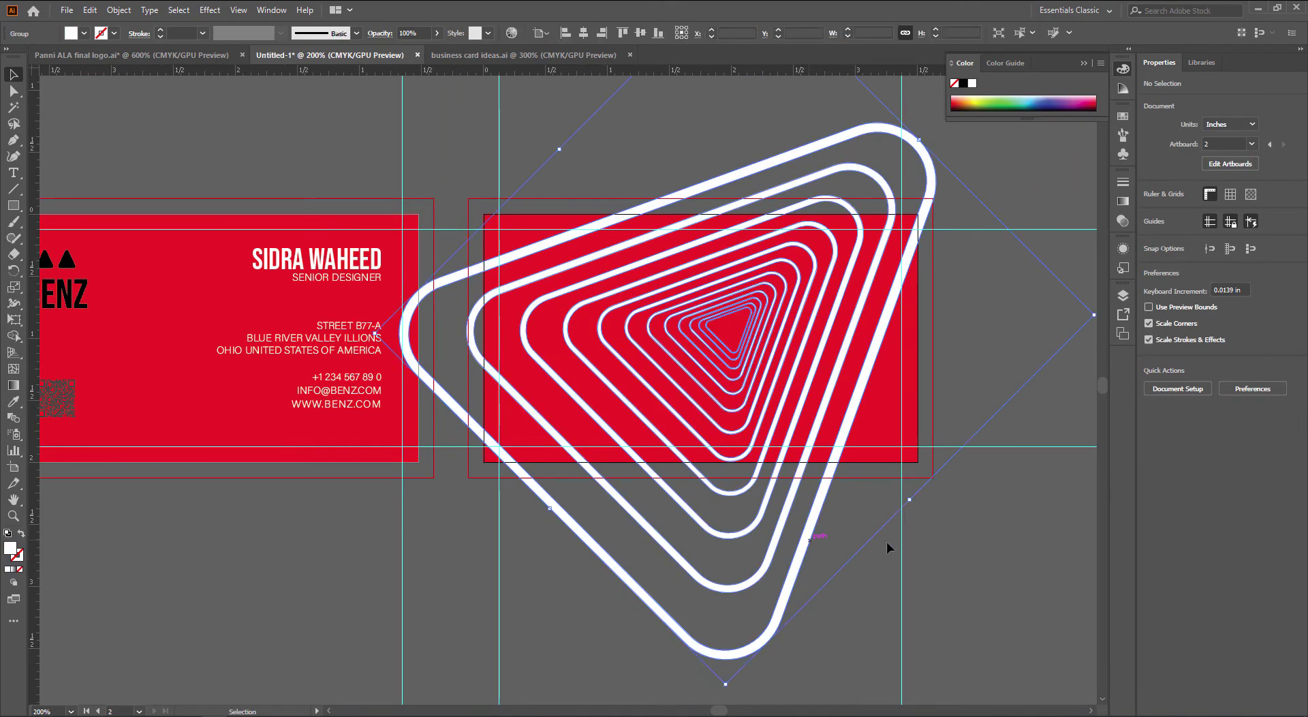
left_click_drag(910, 501, 960, 549)
left_click(482, 571)
scroll(501, 456, "right", 1)
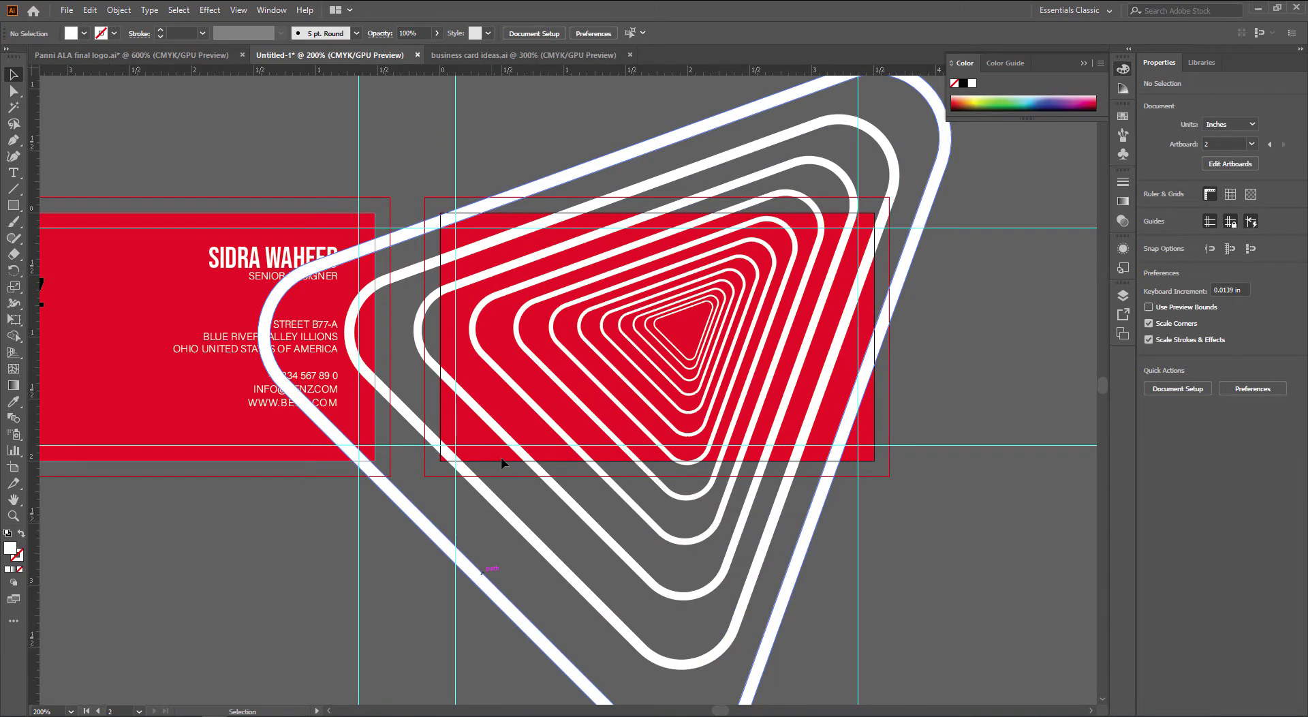
left_click(467, 431)
key("ctrl+shift+bracketright")
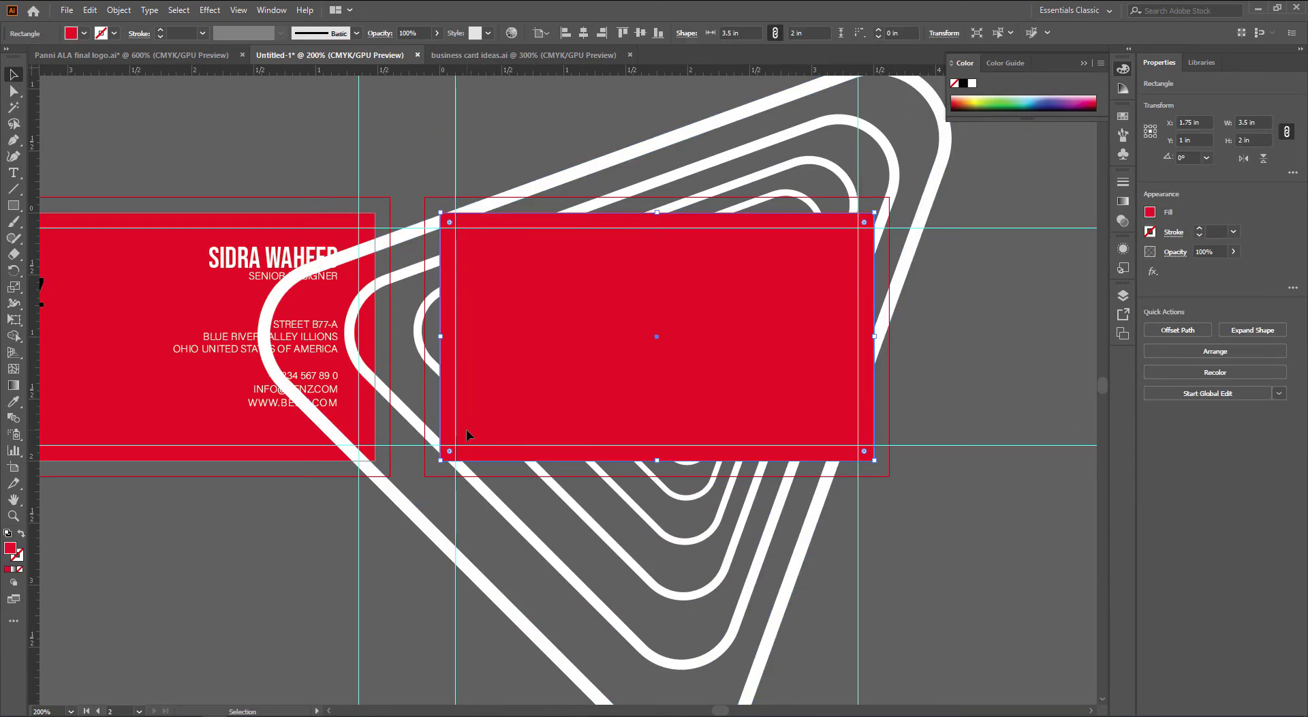
Make a clipping mask so the triangle lines are clipped to the red back card
right_click(806, 545)
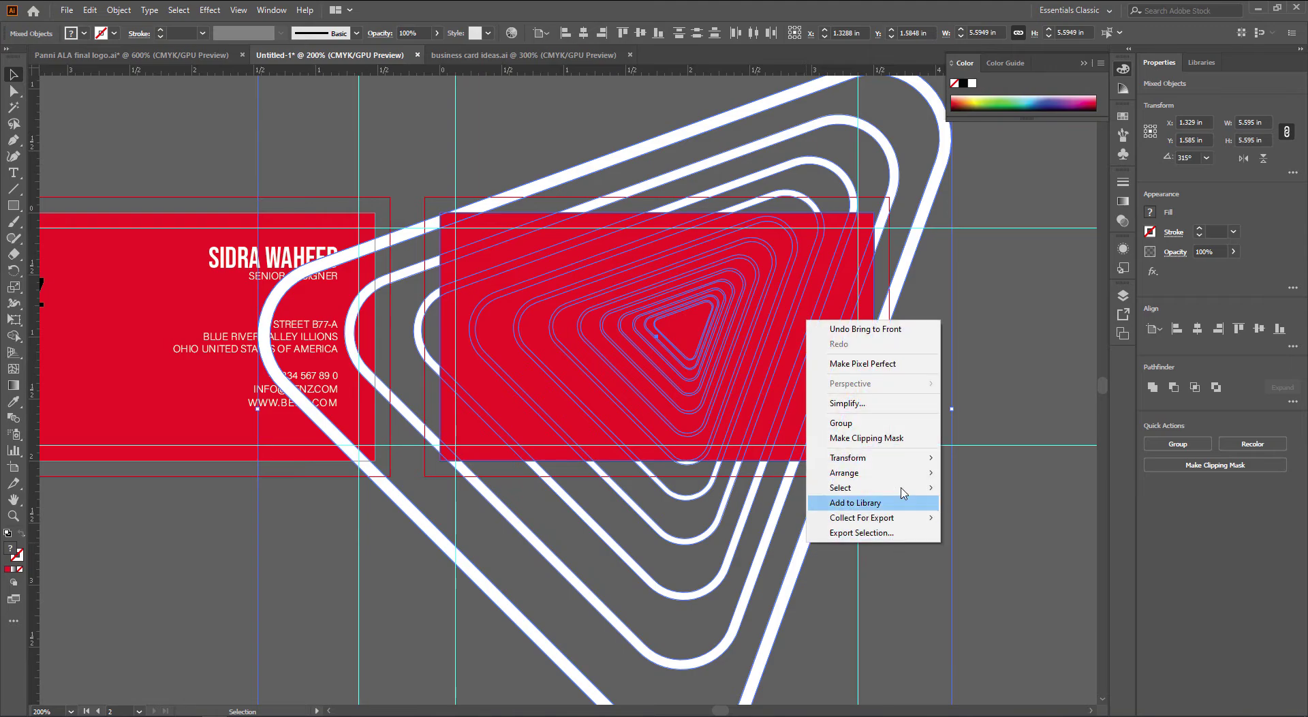
left_click(863, 434)
left_click(893, 529)
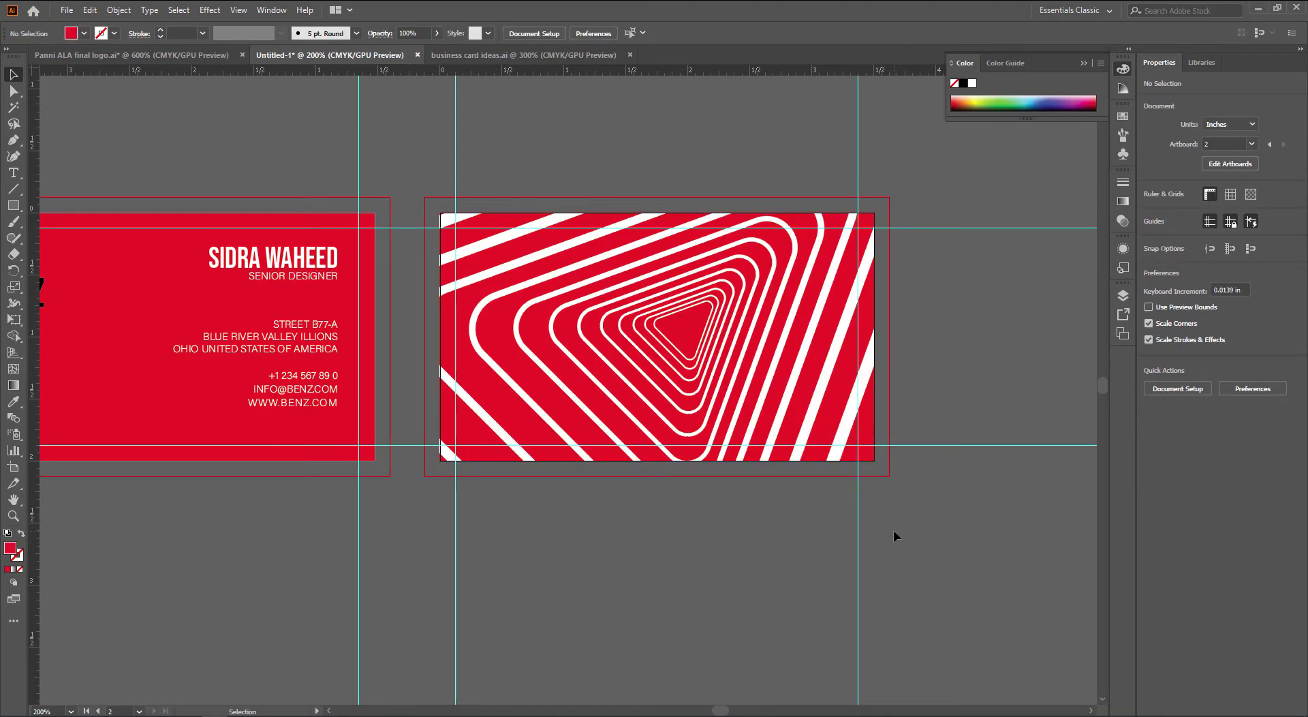
left_click_drag(443, 544, 657, 540)
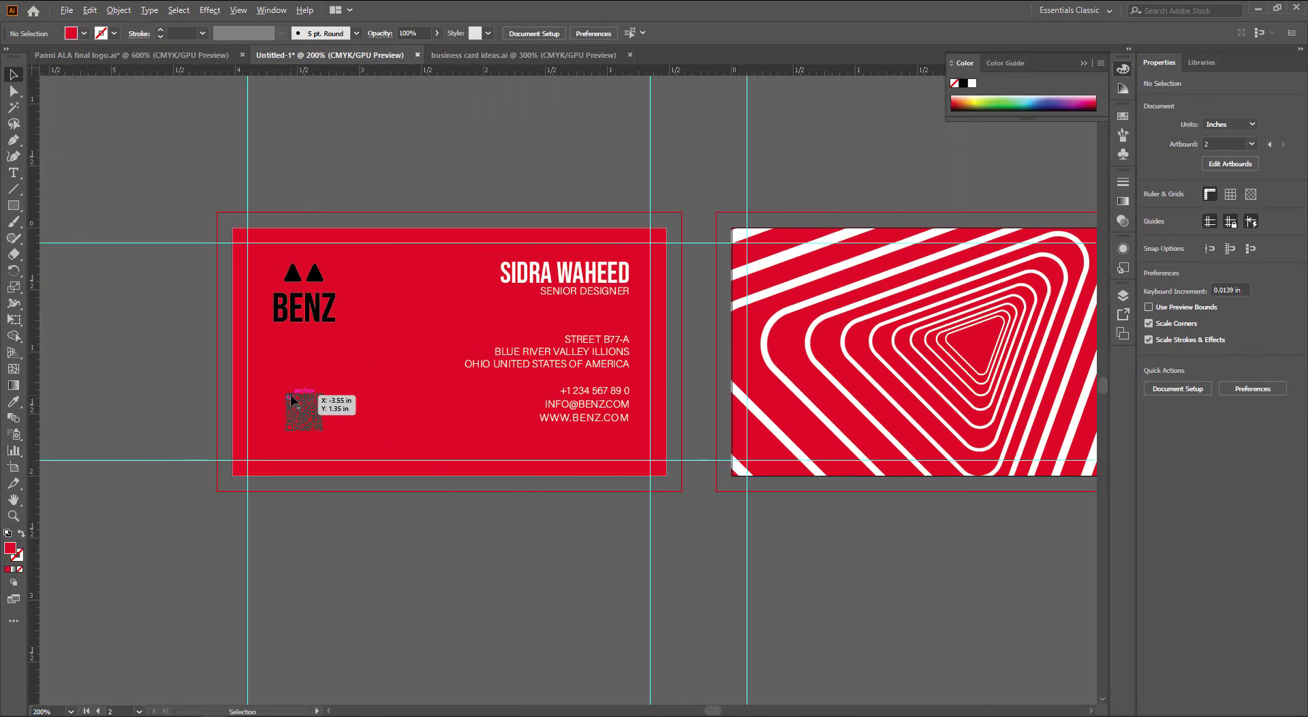
scroll(347, 411, "up", 1)
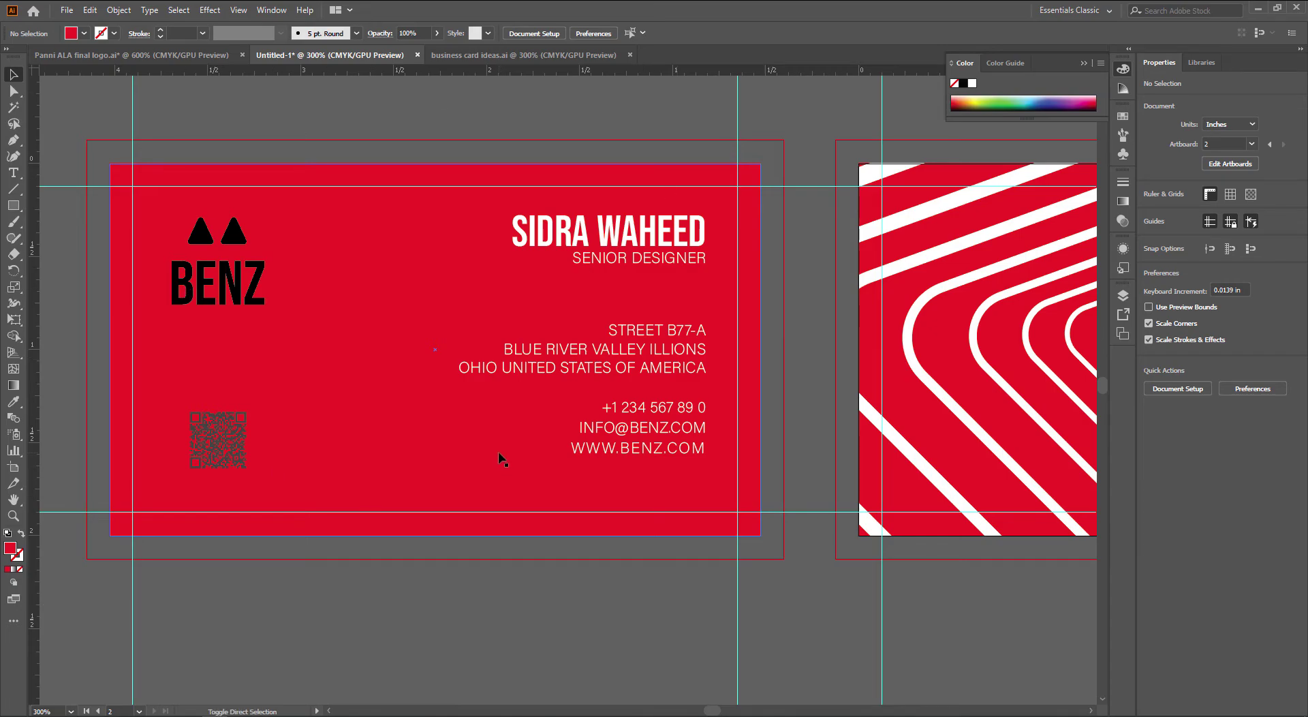
In the logo file, select the second triangle with vertical lines
key("ctrl+shift+Tab")
left_click_drag(878, 530, 639, 554)
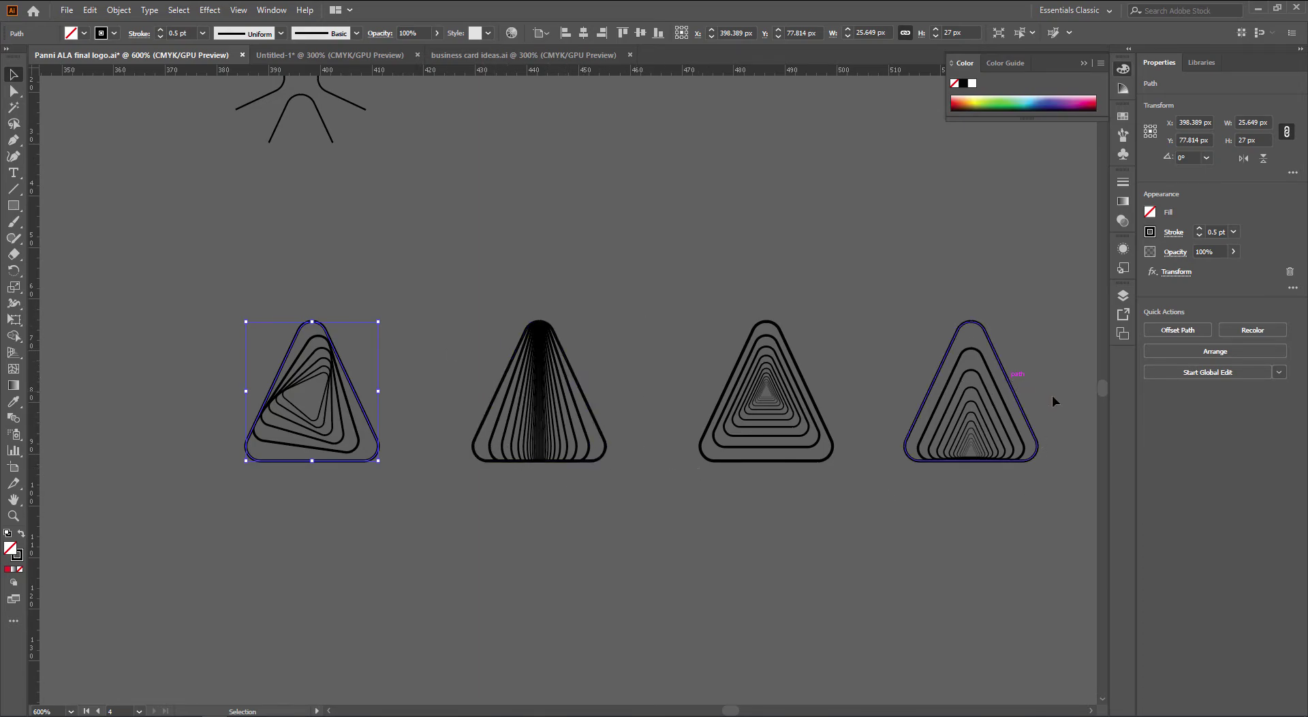
key("a")
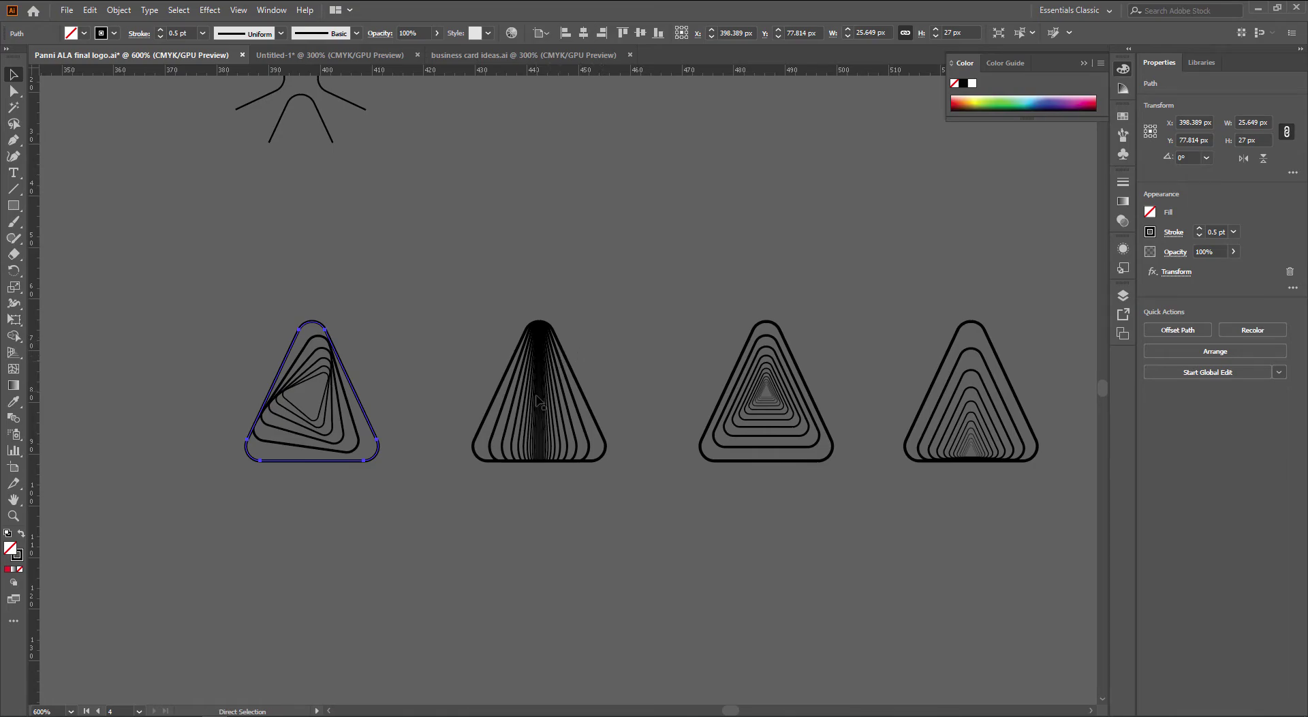
key("v")
left_click(502, 419)
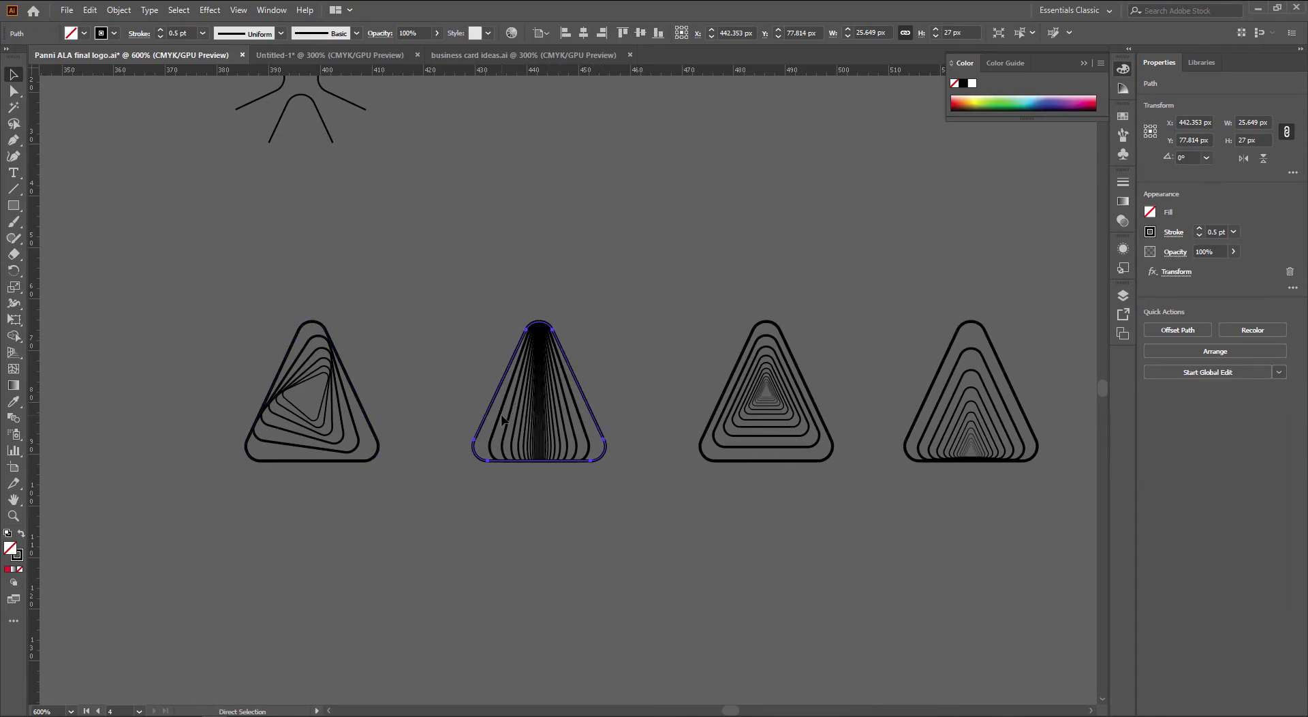
scroll(502, 419, "up", 6)
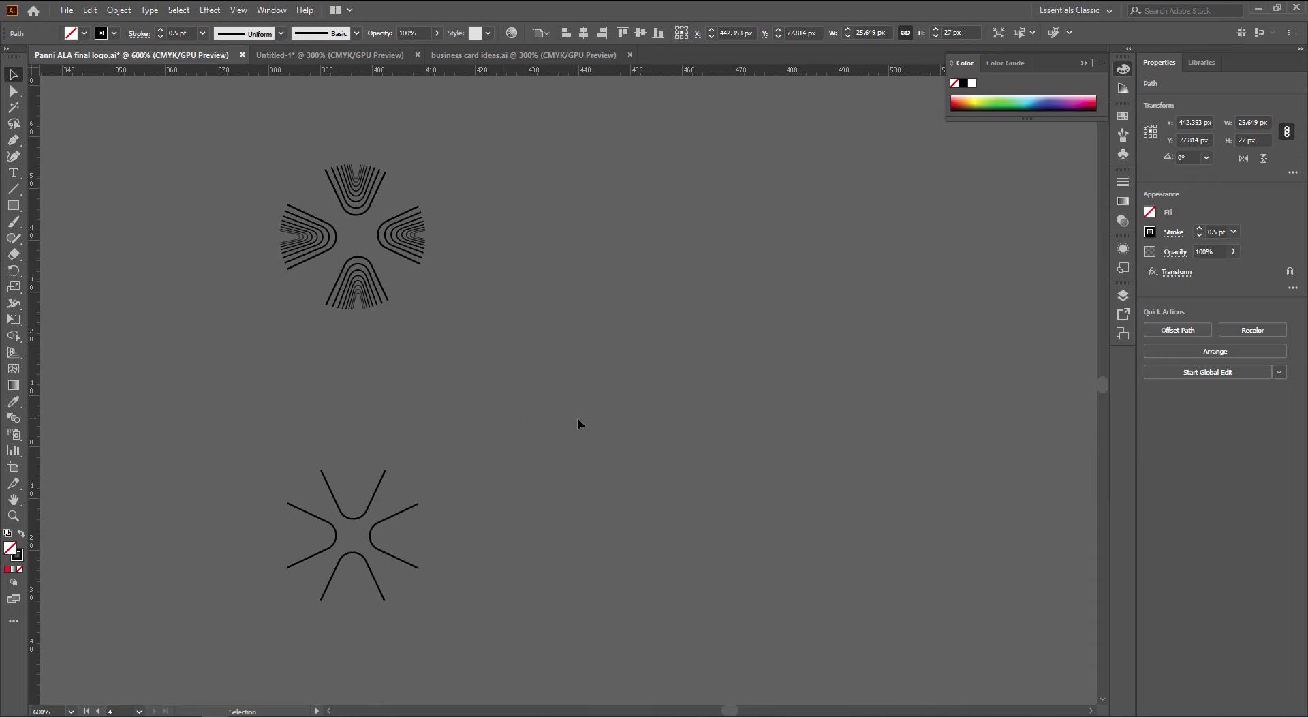
Place the pasted triangle left of the business card and enlarge it
key("ctrl+Tab")
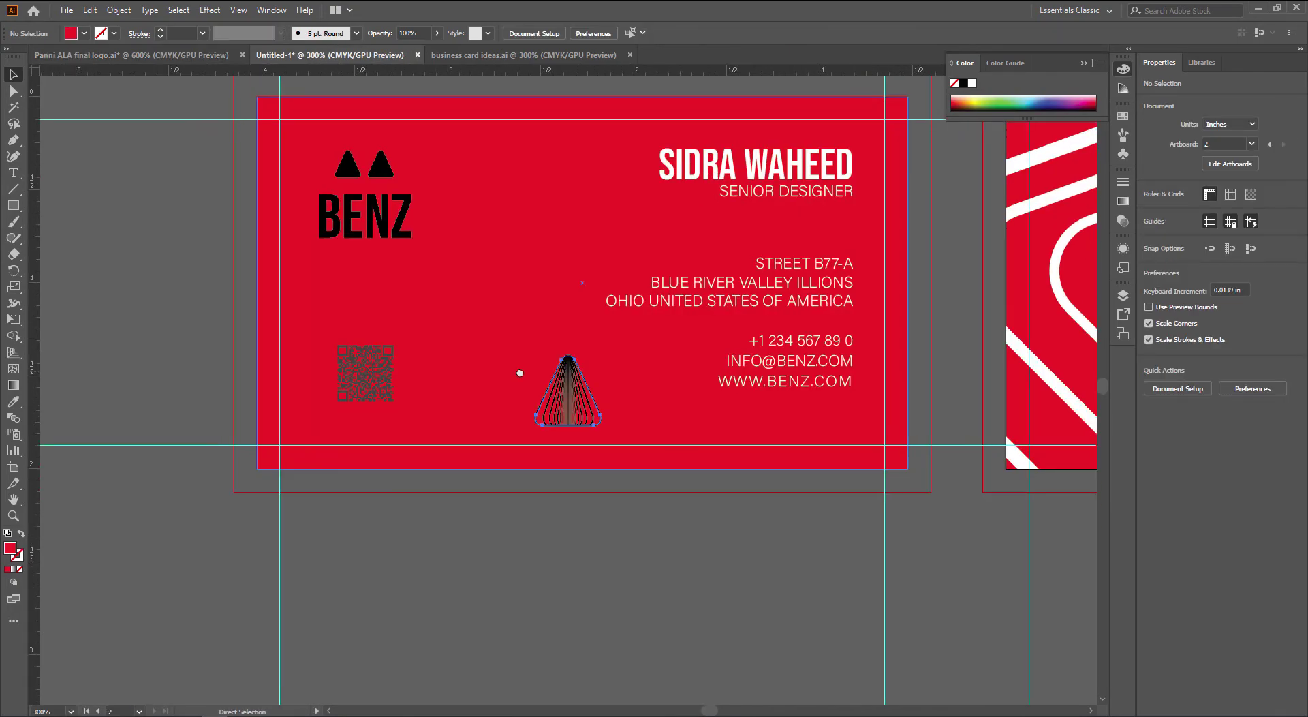
scroll(519, 373, "down", 1)
left_click_drag(448, 388, 618, 428)
left_click_drag(743, 448, 534, 514)
left_click_drag(470, 458, 409, 457)
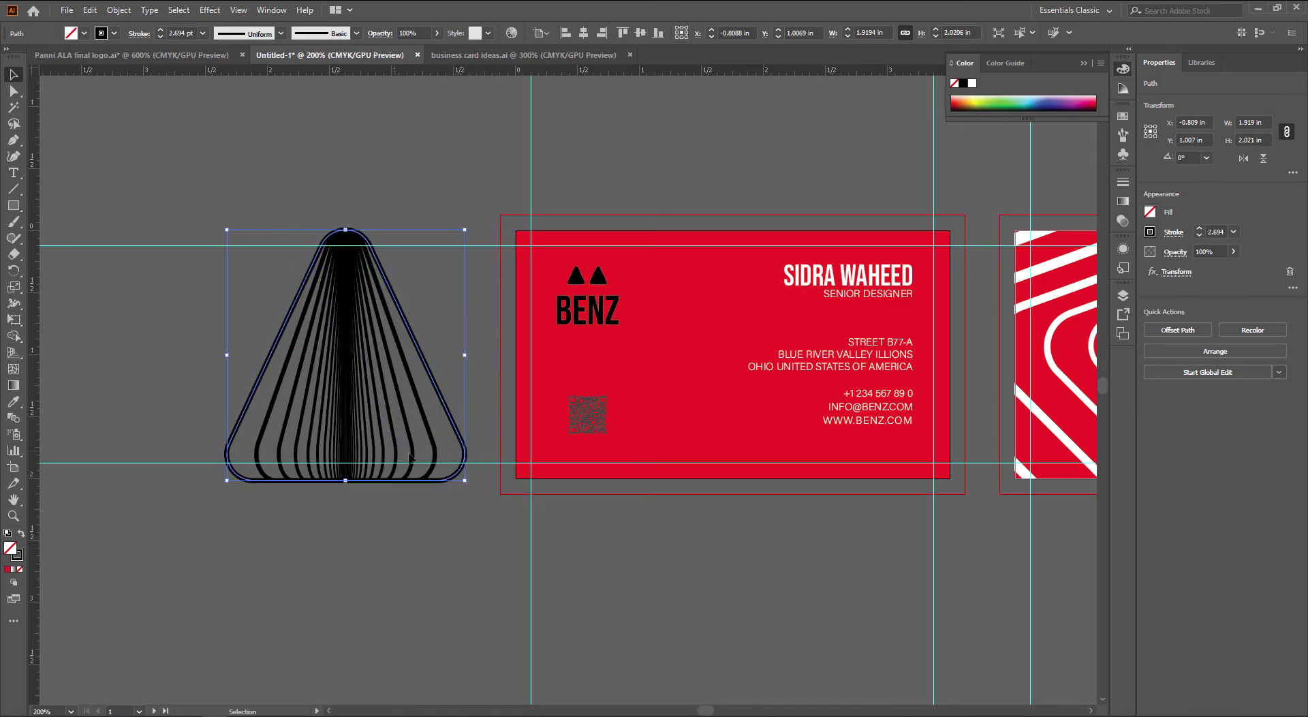
scroll(410, 457, "right", 5)
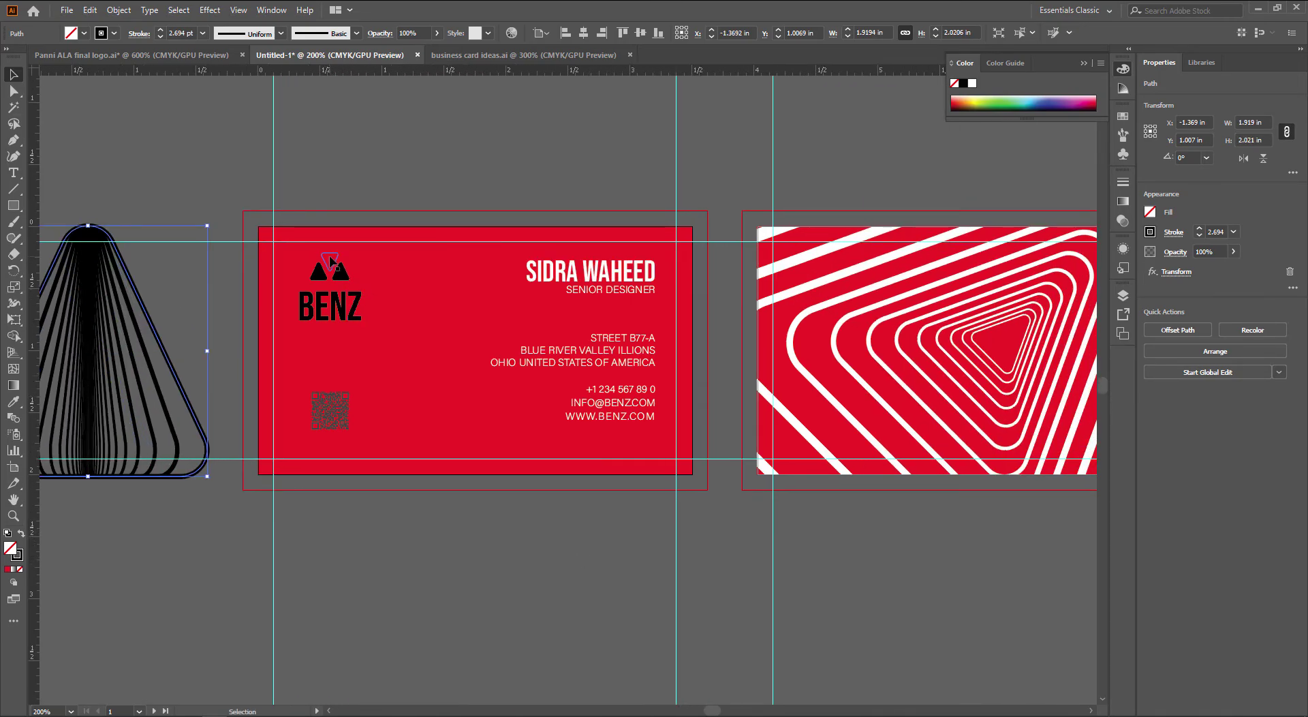
scroll(329, 261, "left", 5)
Duplicate the pasted triangle further to the left
left_click(398, 283)
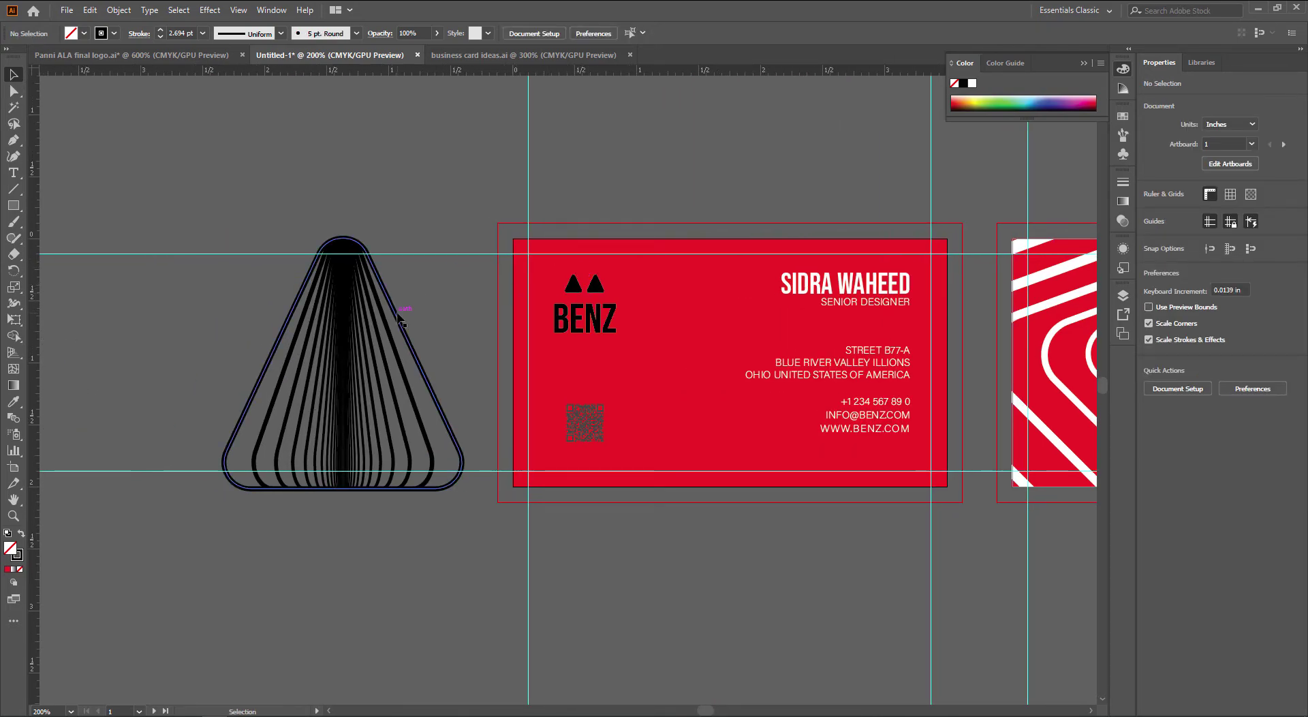
left_click(397, 315)
scroll(398, 315, "left", 7)
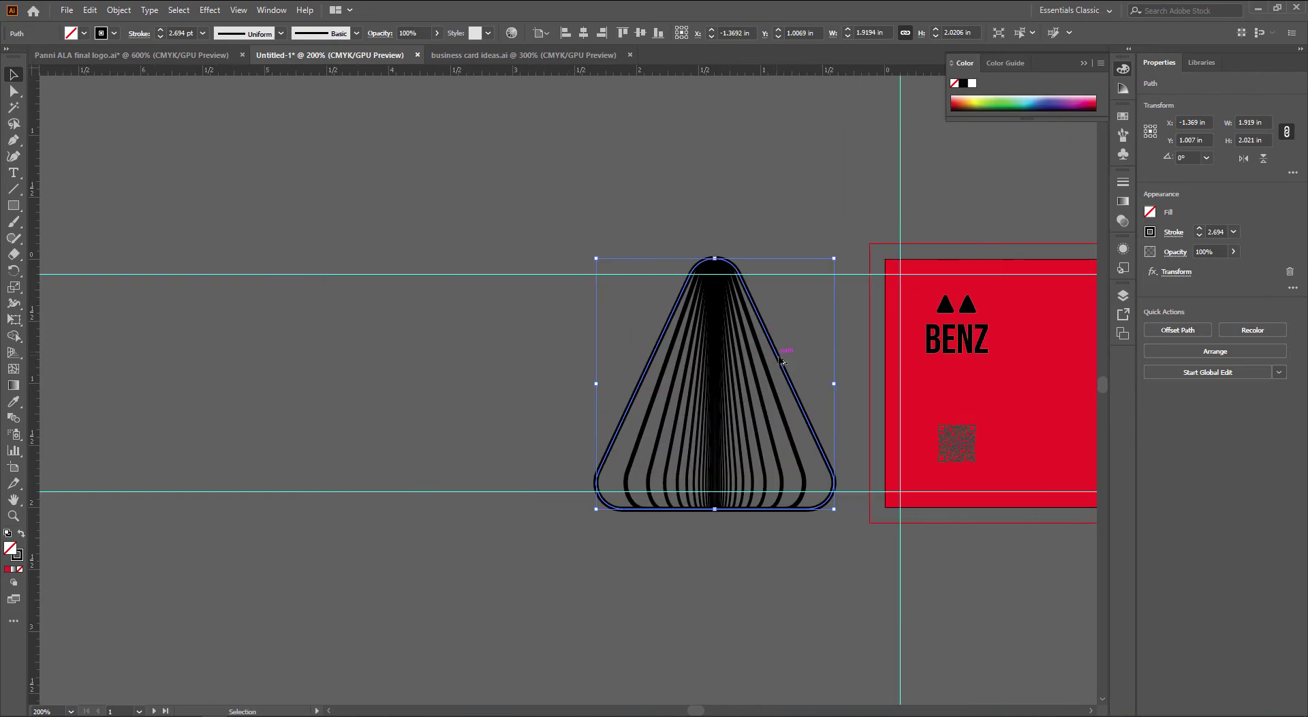
left_click_drag(781, 361, 381, 361, "alt")
left_click_drag(836, 213, 610, 216)
left_click(557, 365)
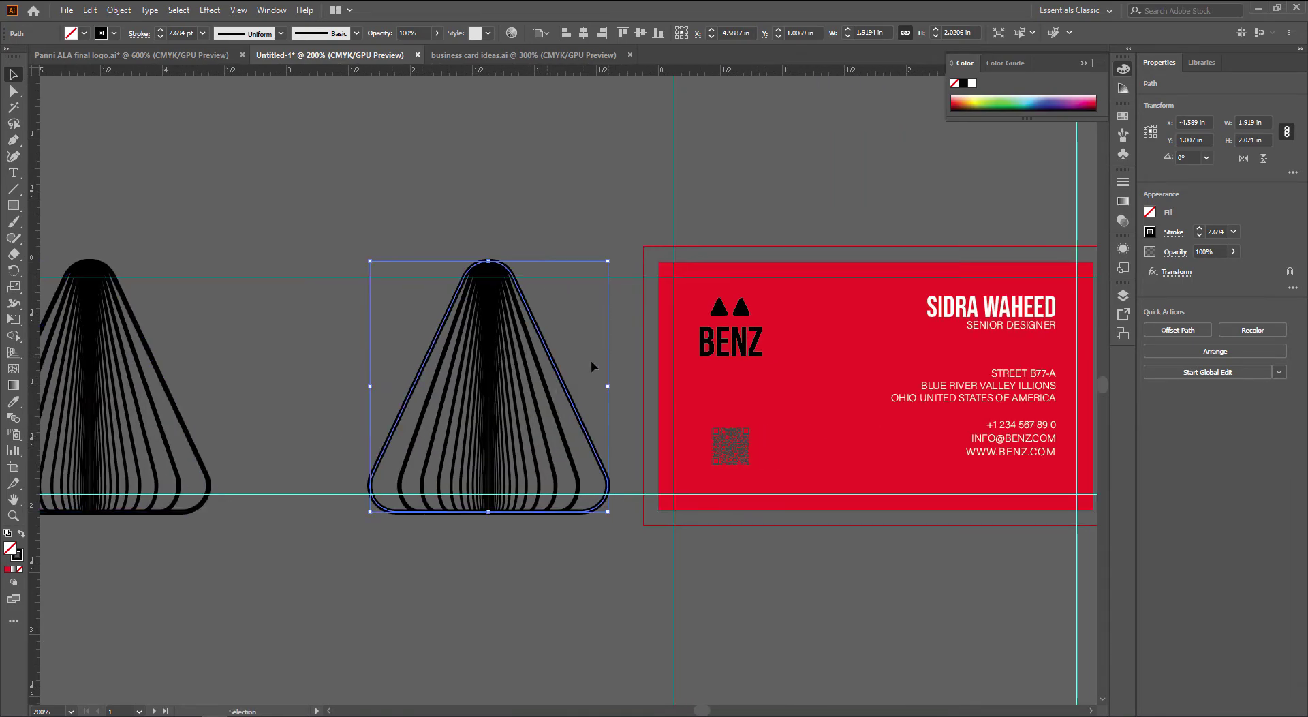
Delete the triangle's Transform effect, leaving one outline, and give it the white text fill
left_click(1128, 249)
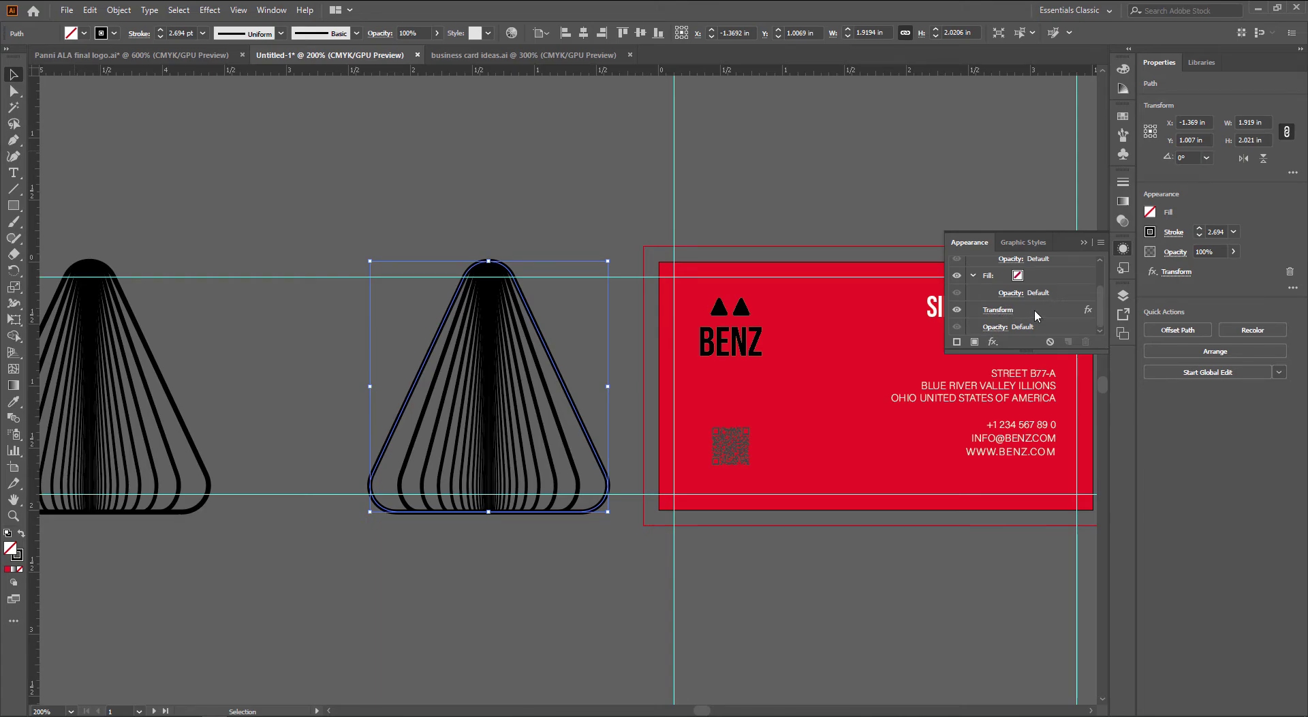
left_click(1036, 309)
left_click(1085, 341)
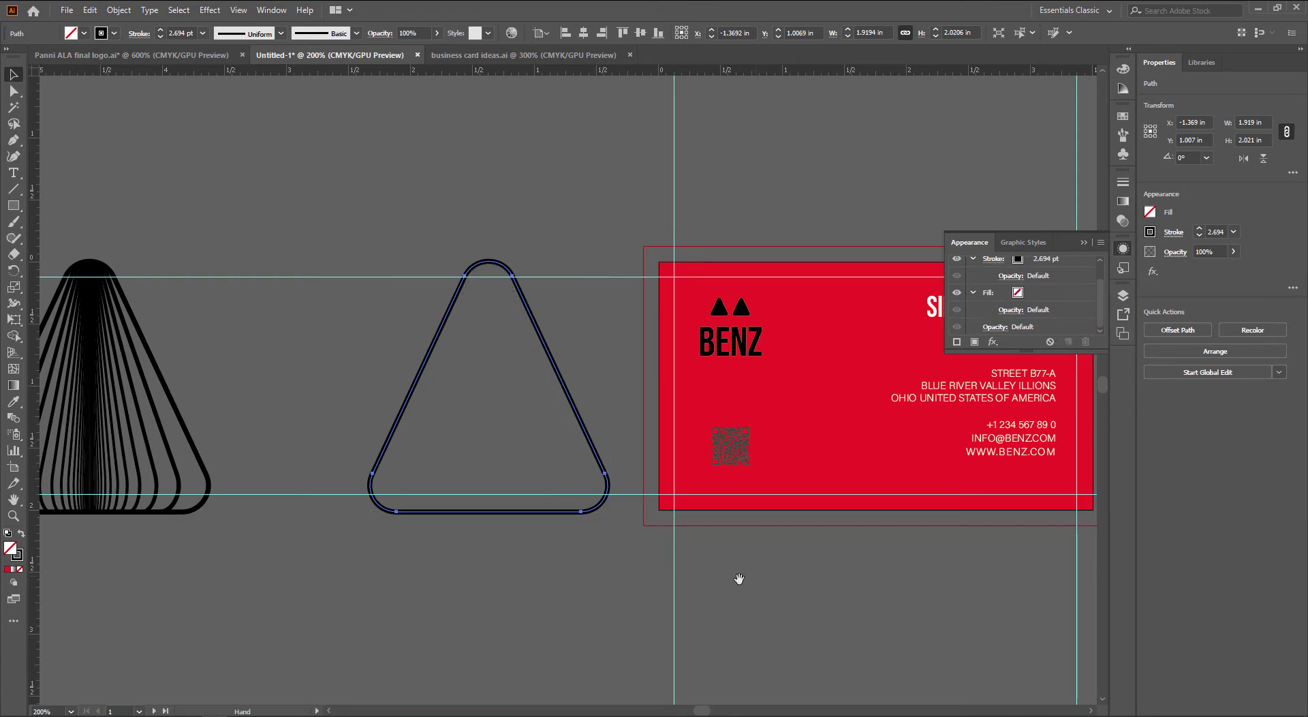
scroll(735, 576, "right", 4)
key("i")
left_click(736, 307)
Move the white triangle onto the card front, widen its tip and make its corners sharp
key("v")
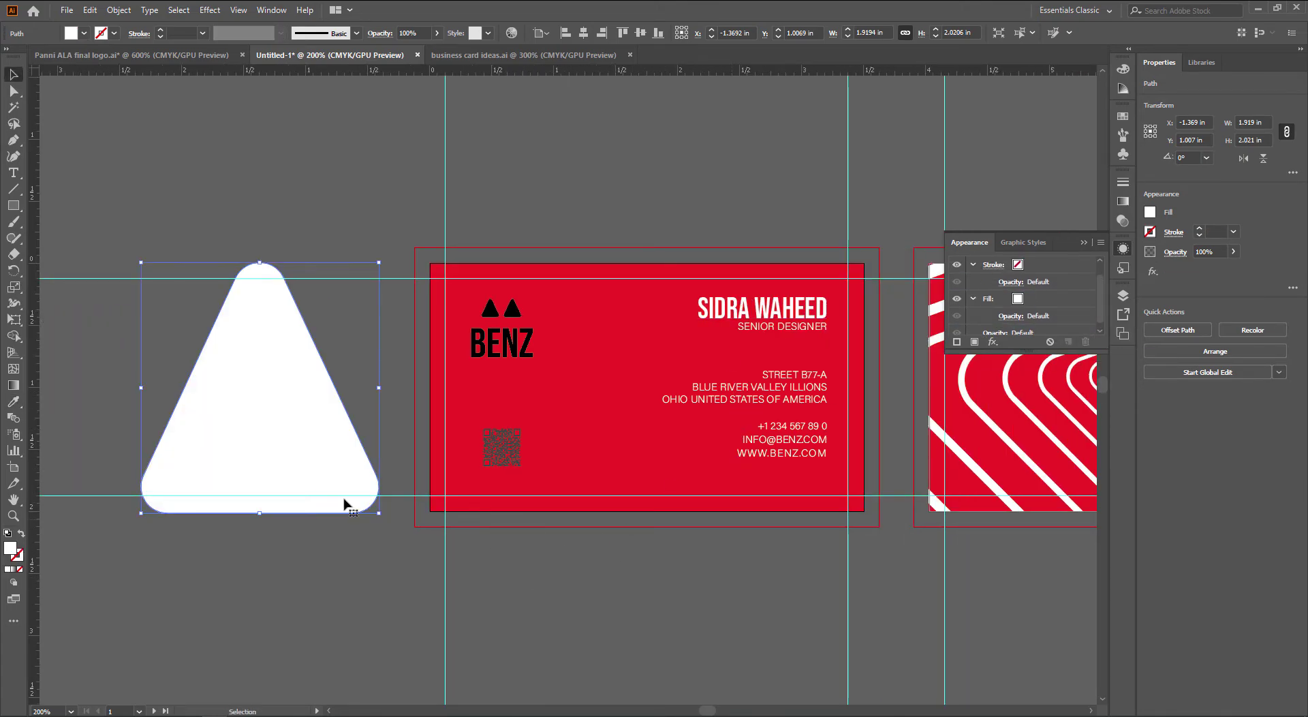
left_click_drag(328, 507, 715, 552)
key("a")
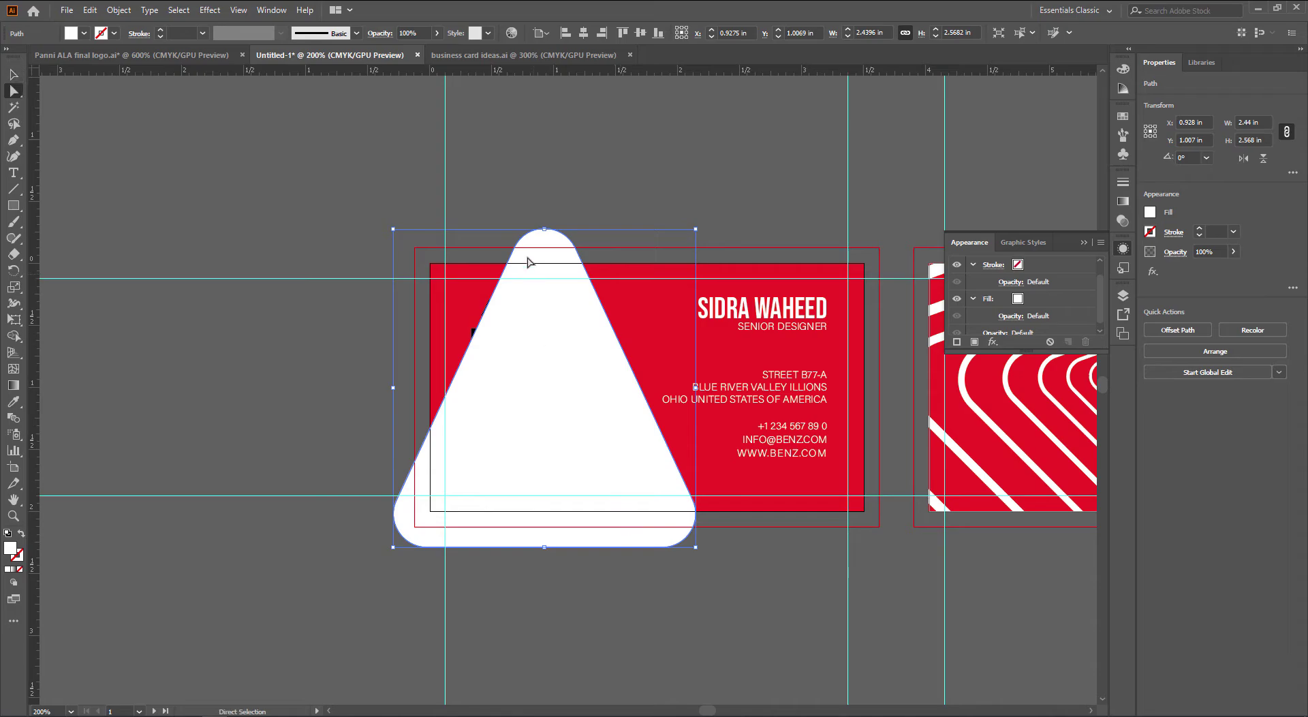
left_click(513, 251)
left_click_drag(513, 251, 396, 248)
key("shift+c")
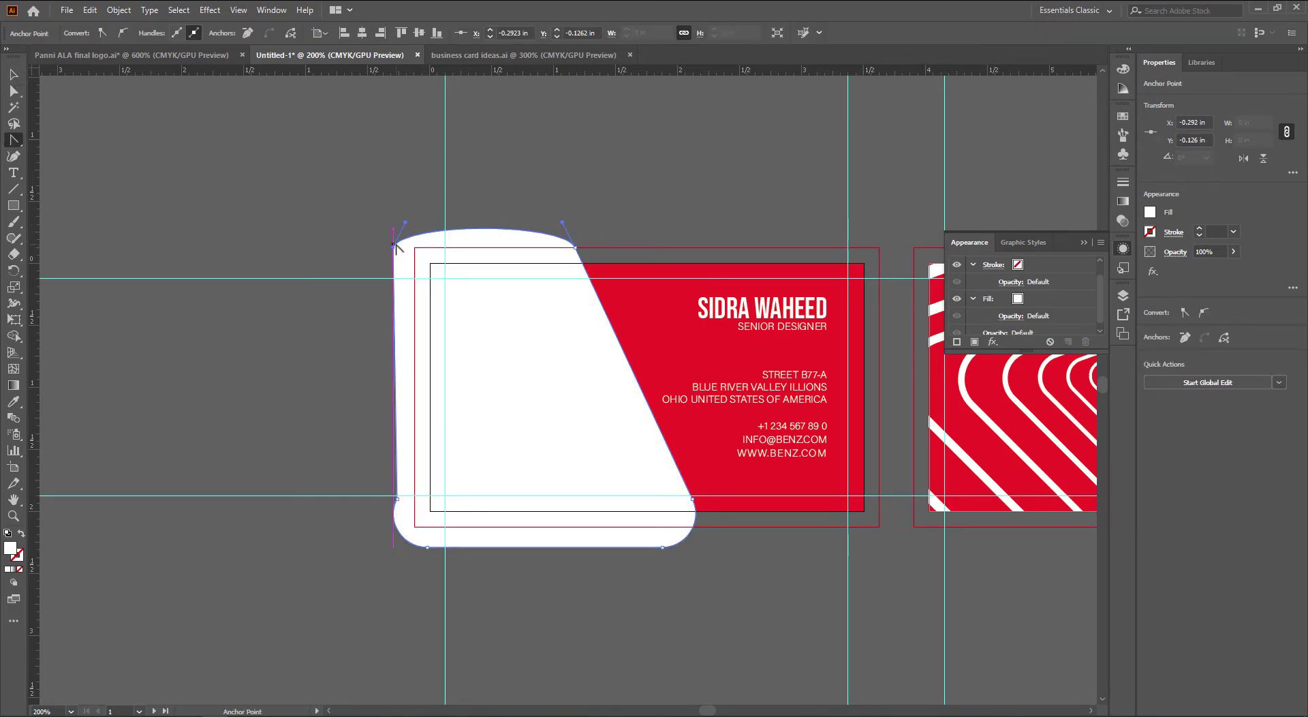
left_click(395, 246)
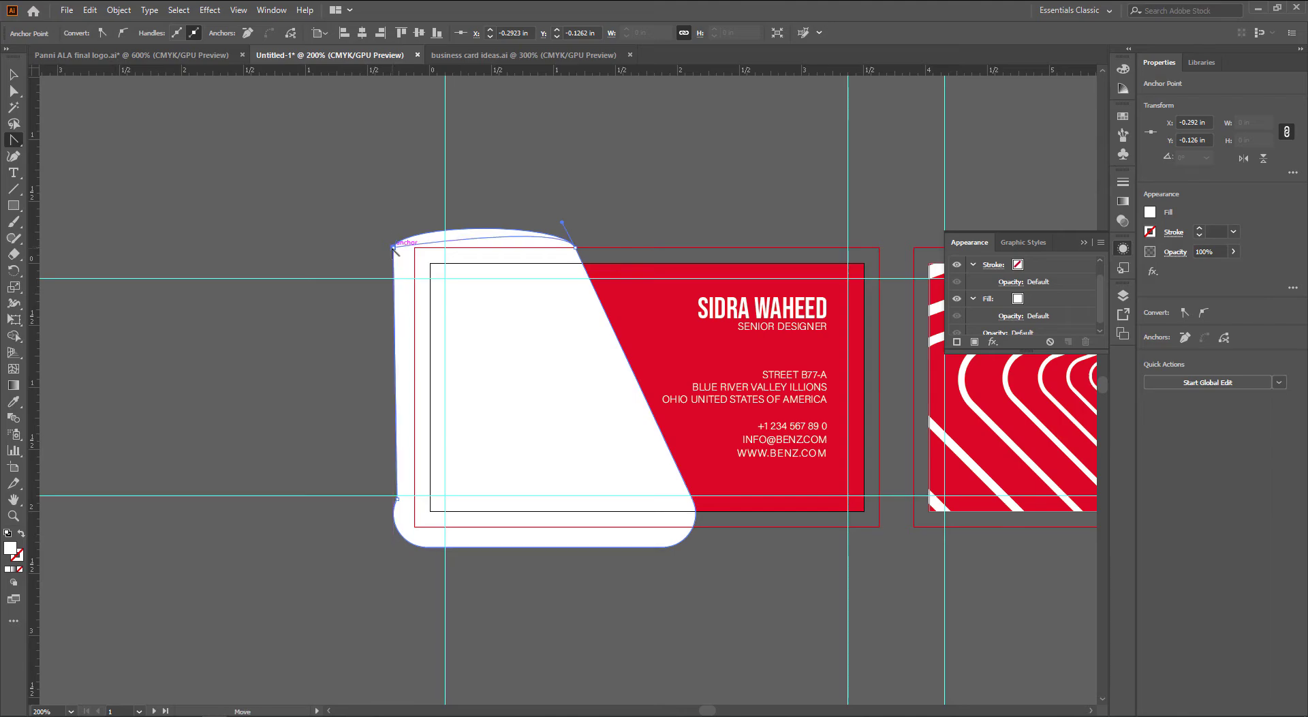
left_click(574, 248)
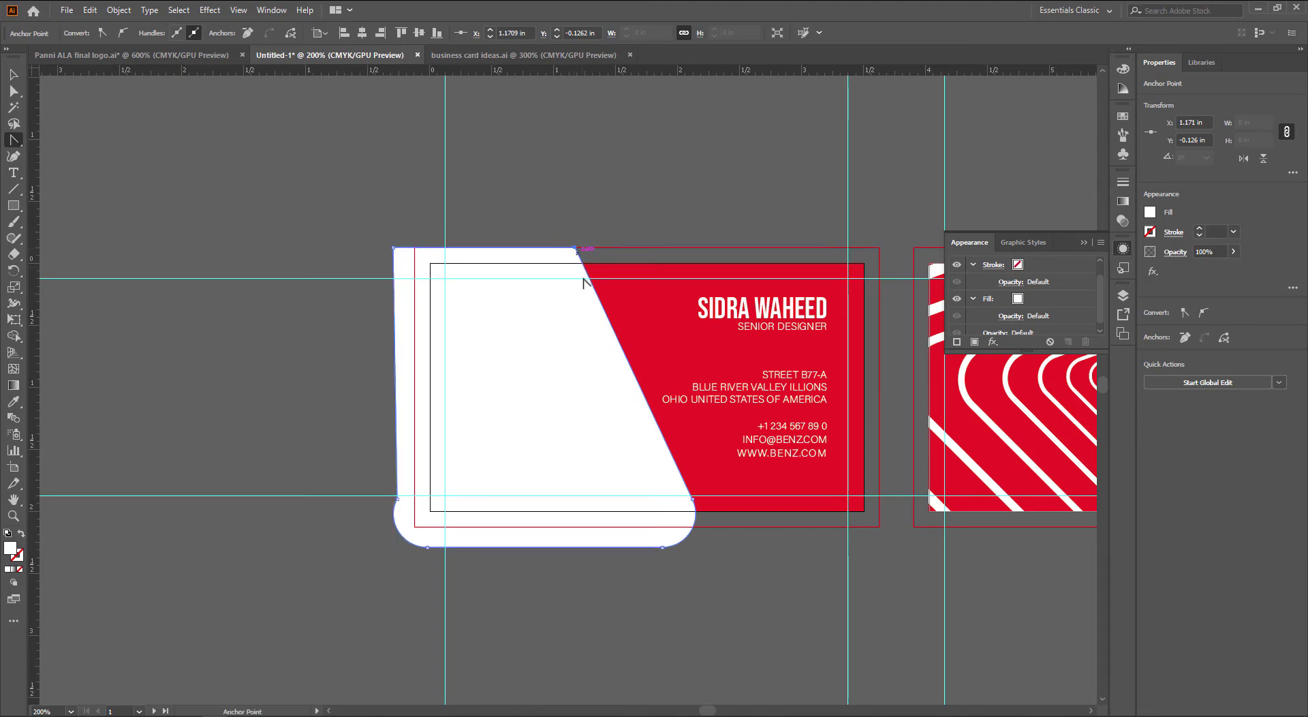
left_click(428, 547)
Send the white panel and red rectangle behind the BENZ logo and QR code
key("v")
left_click(621, 610)
left_click_drag(715, 596, 683, 615)
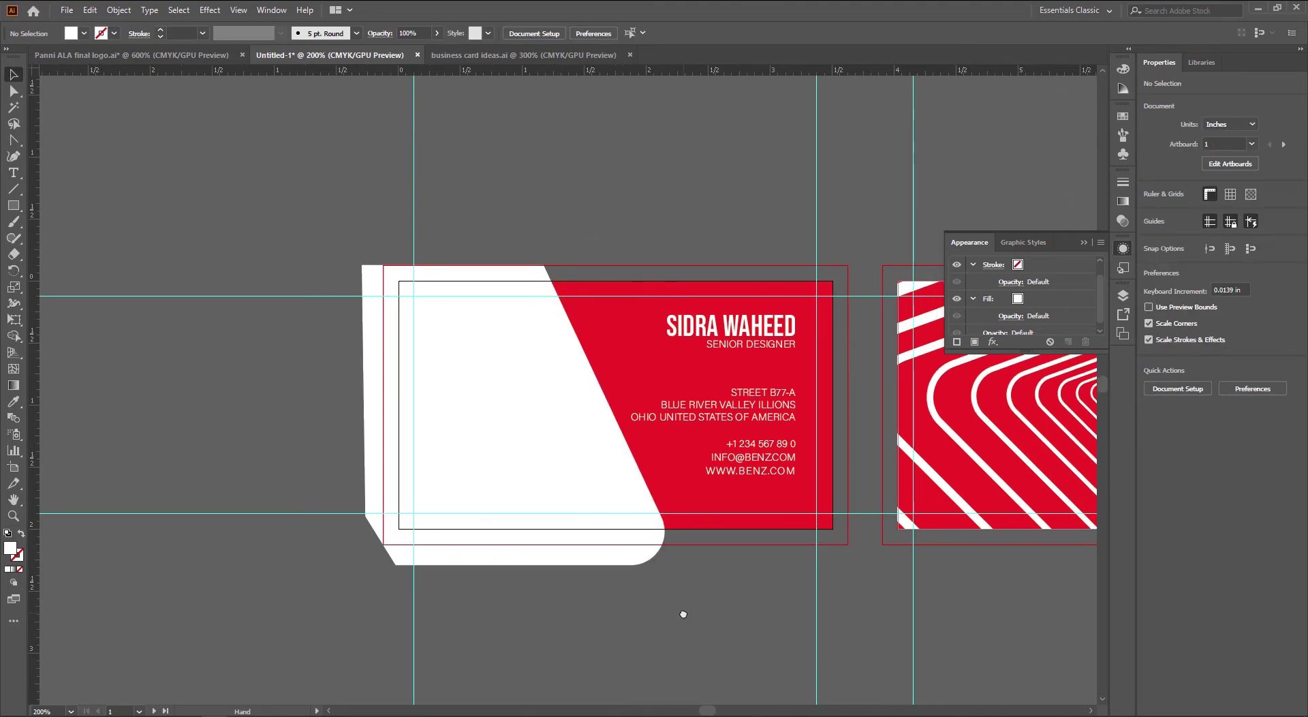
left_click(655, 547)
left_click(710, 512, "shift")
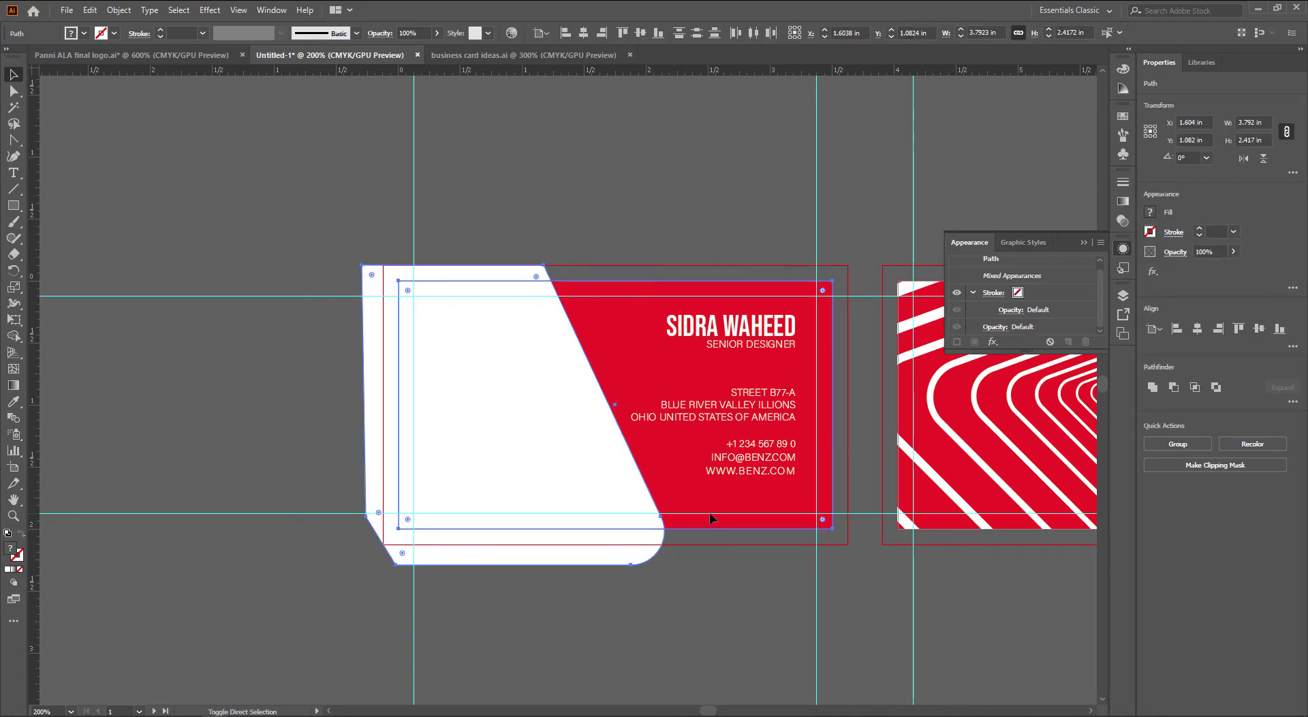
key("ctrl+shift+bracketleft")
left_click(714, 612)
left_click_drag(750, 610, 700, 632)
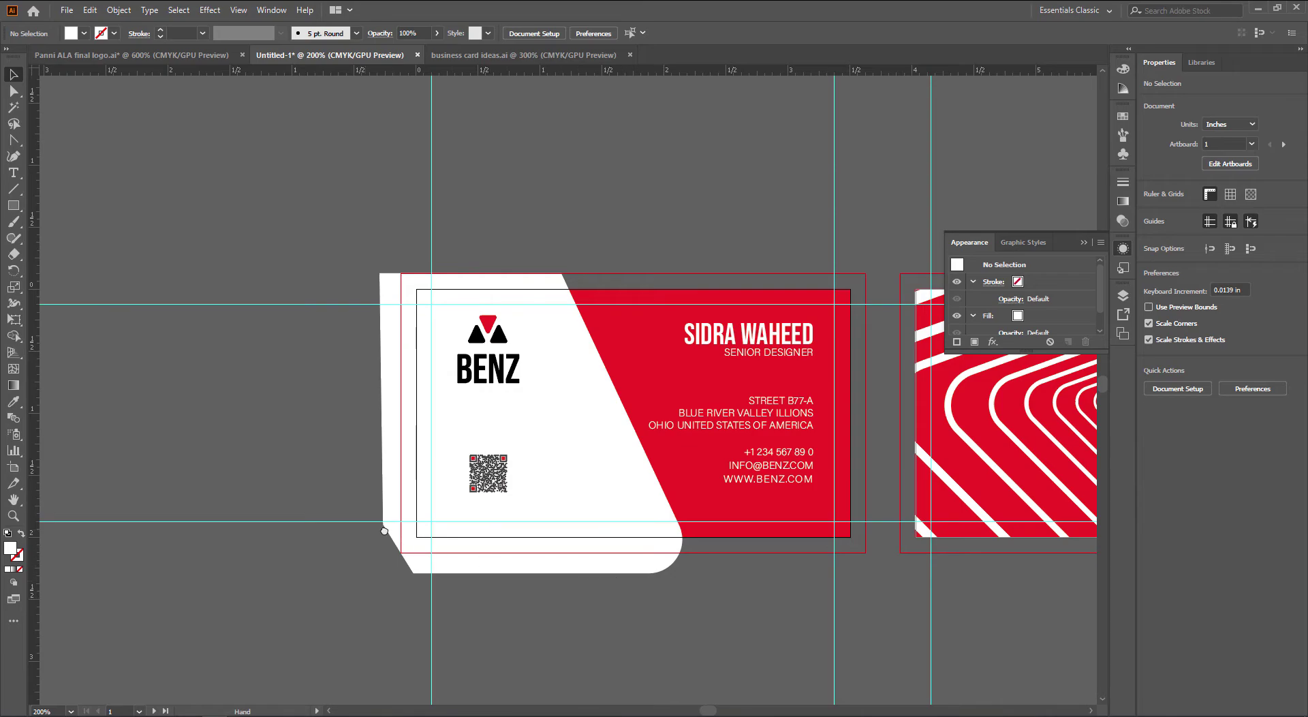
Copy the black triangle onto the front card, enlarge it and give it a 1 pt stroke
left_click_drag(384, 531, 651, 519)
left_click_drag(191, 475, 885, 549)
left_click_drag(682, 527, 621, 584)
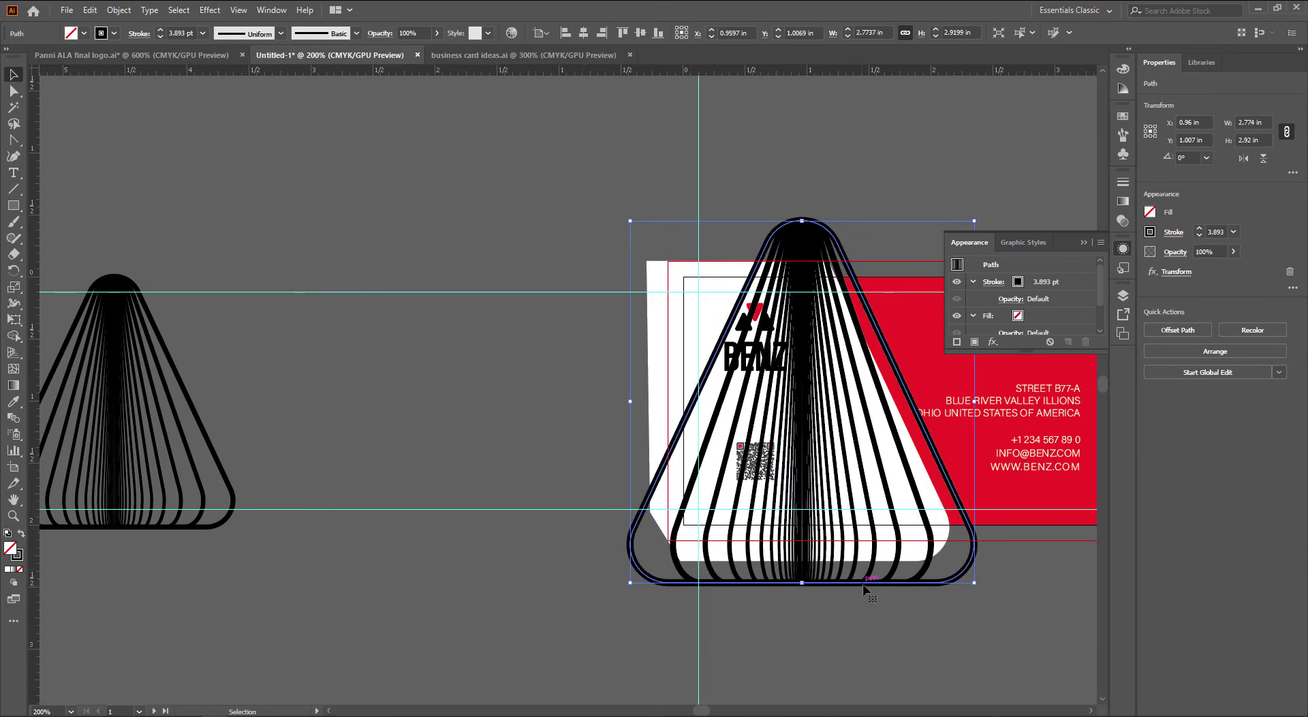
left_click_drag(868, 586, 841, 565)
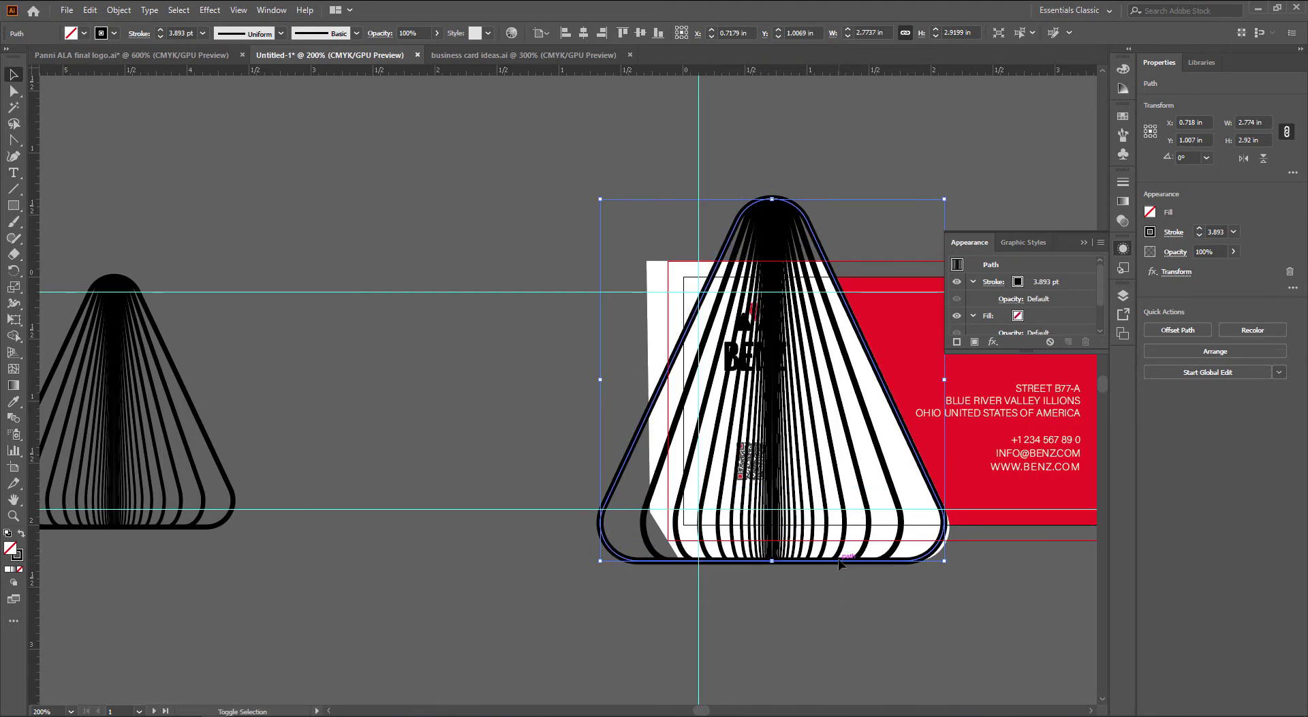
scroll(845, 511, "right", 2)
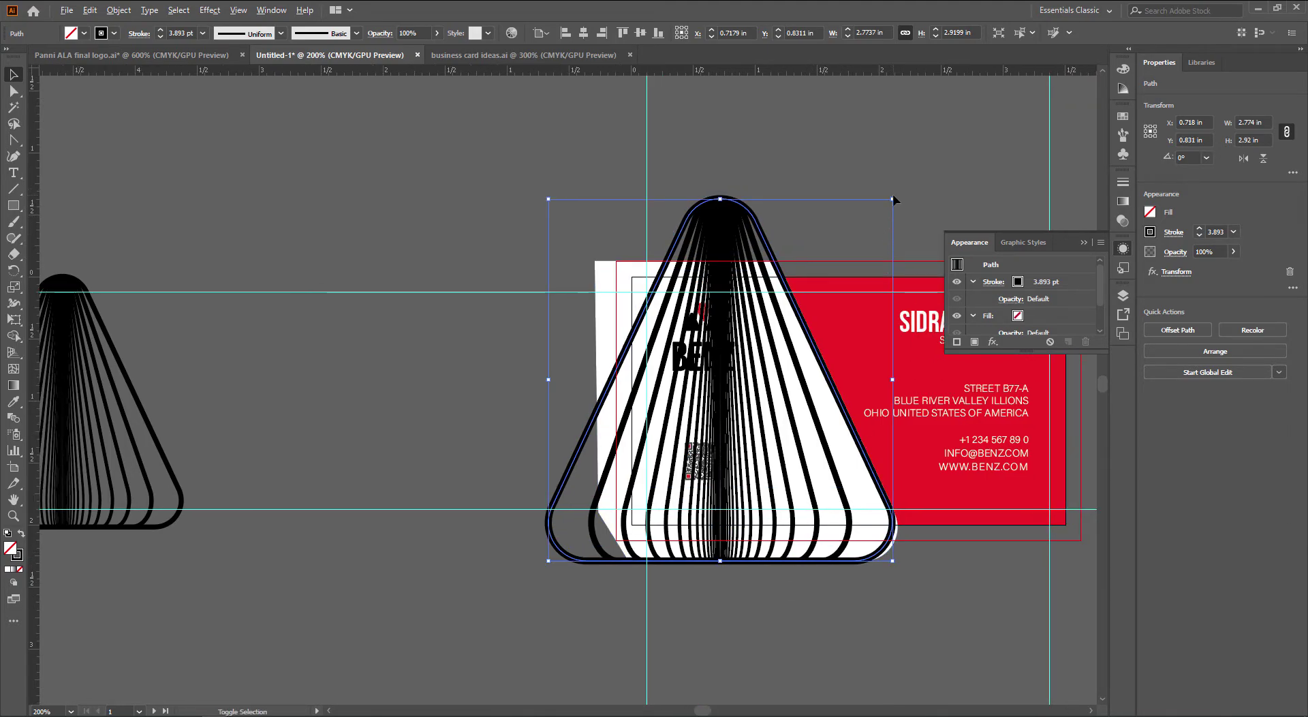
left_click_drag(893, 198, 882, 209)
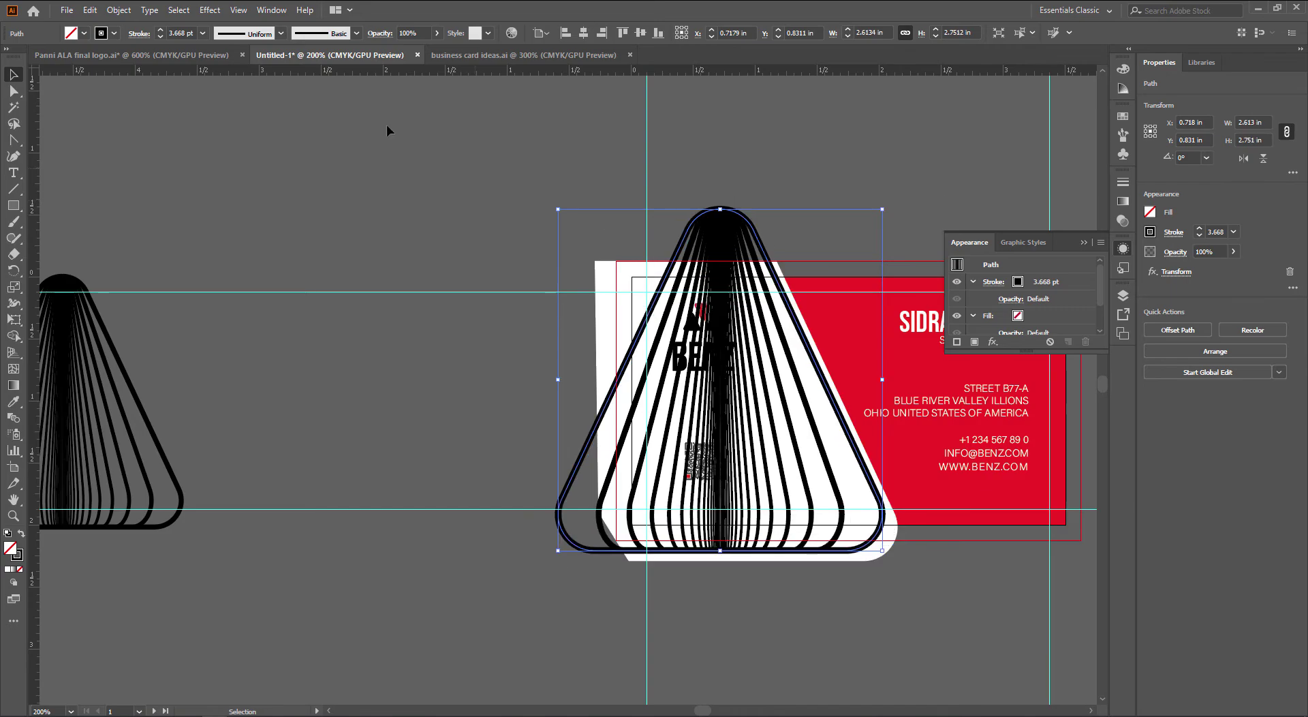
left_click(202, 33)
left_click(224, 95)
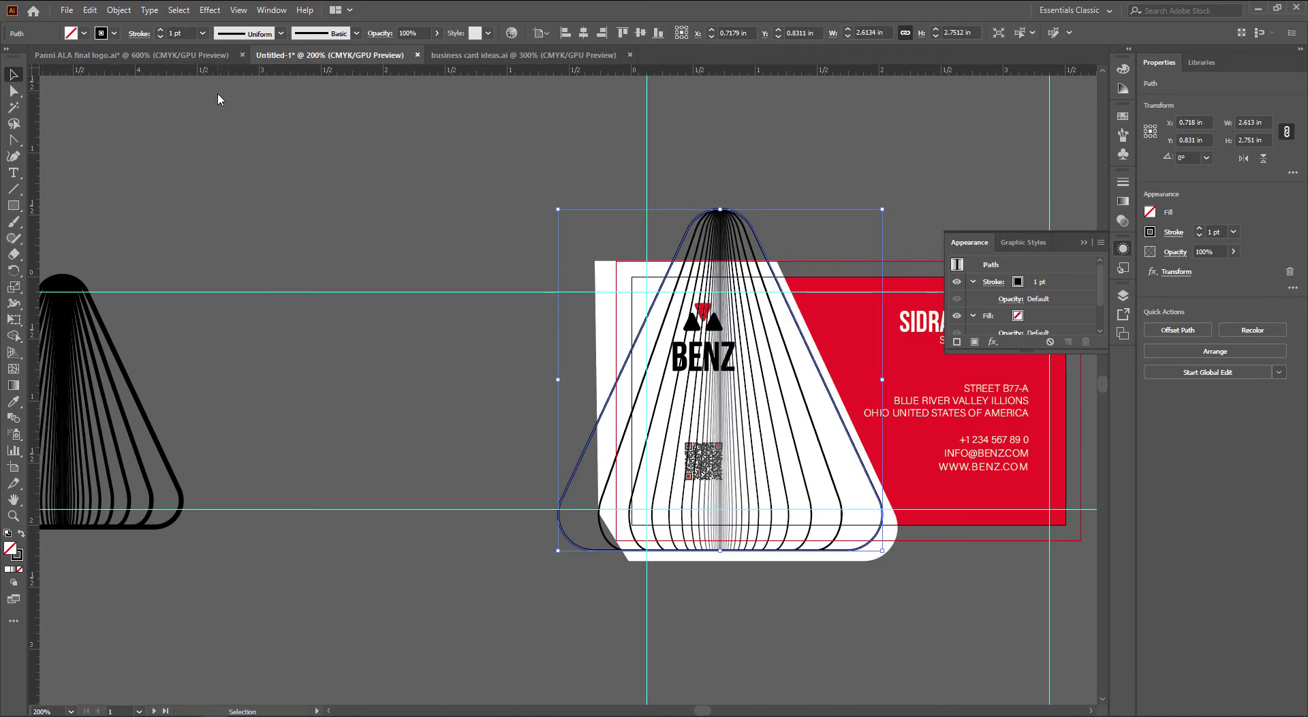
Fade the triangle copy to 20% opacity, then delete the overlay
left_click(346, 285)
scroll(402, 302, "right", 1)
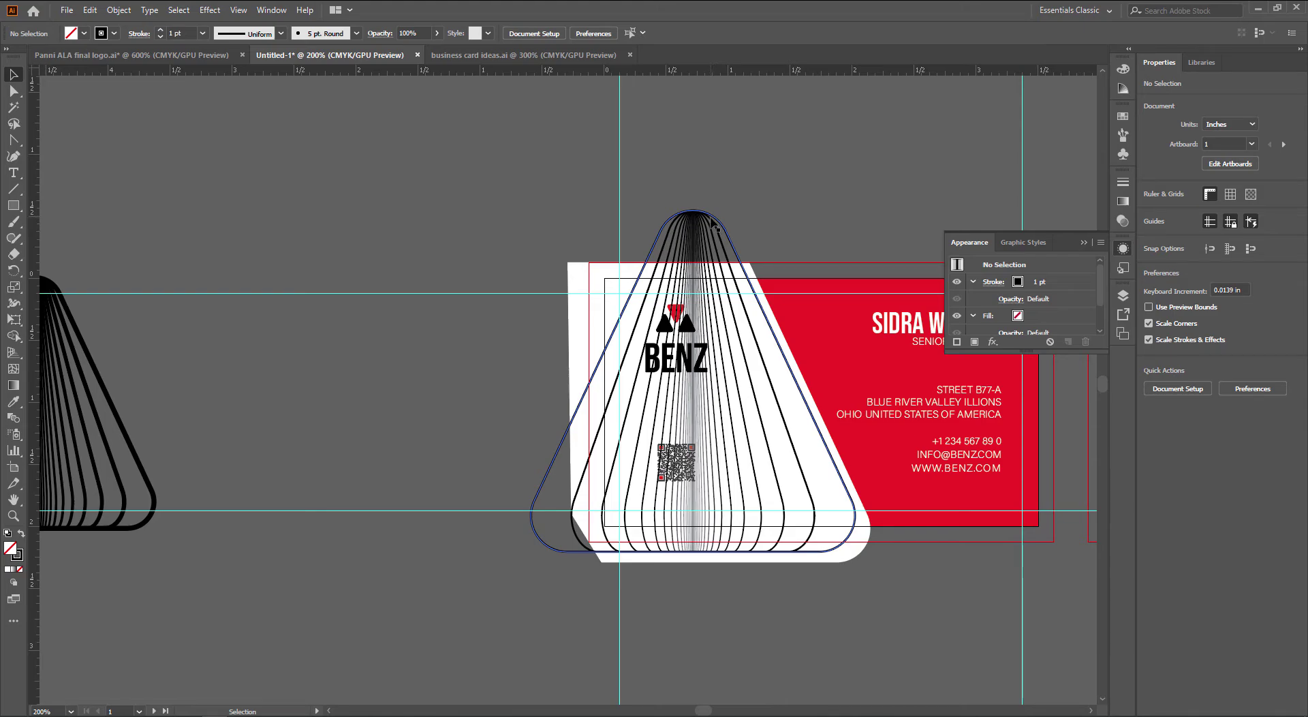
left_click(710, 218)
left_click_drag(715, 220, 647, 206)
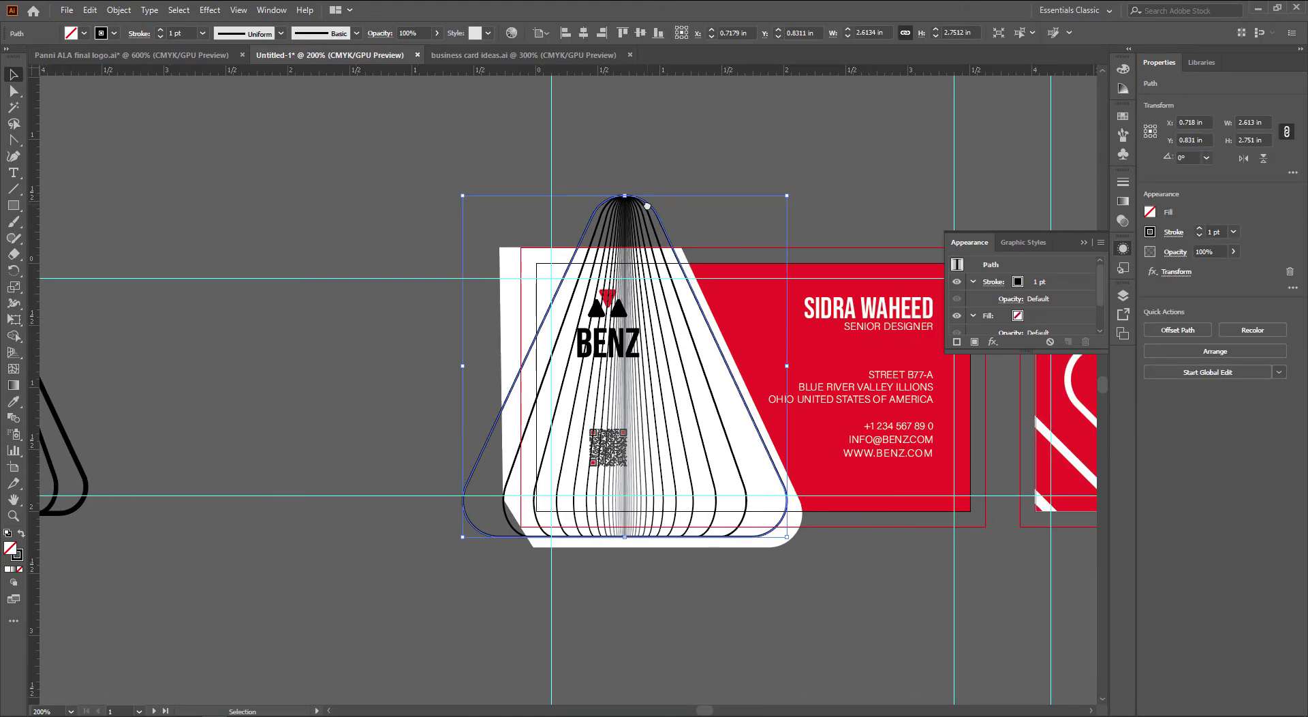
left_click(402, 33)
type("20")
key("Return")
left_click(404, 219)
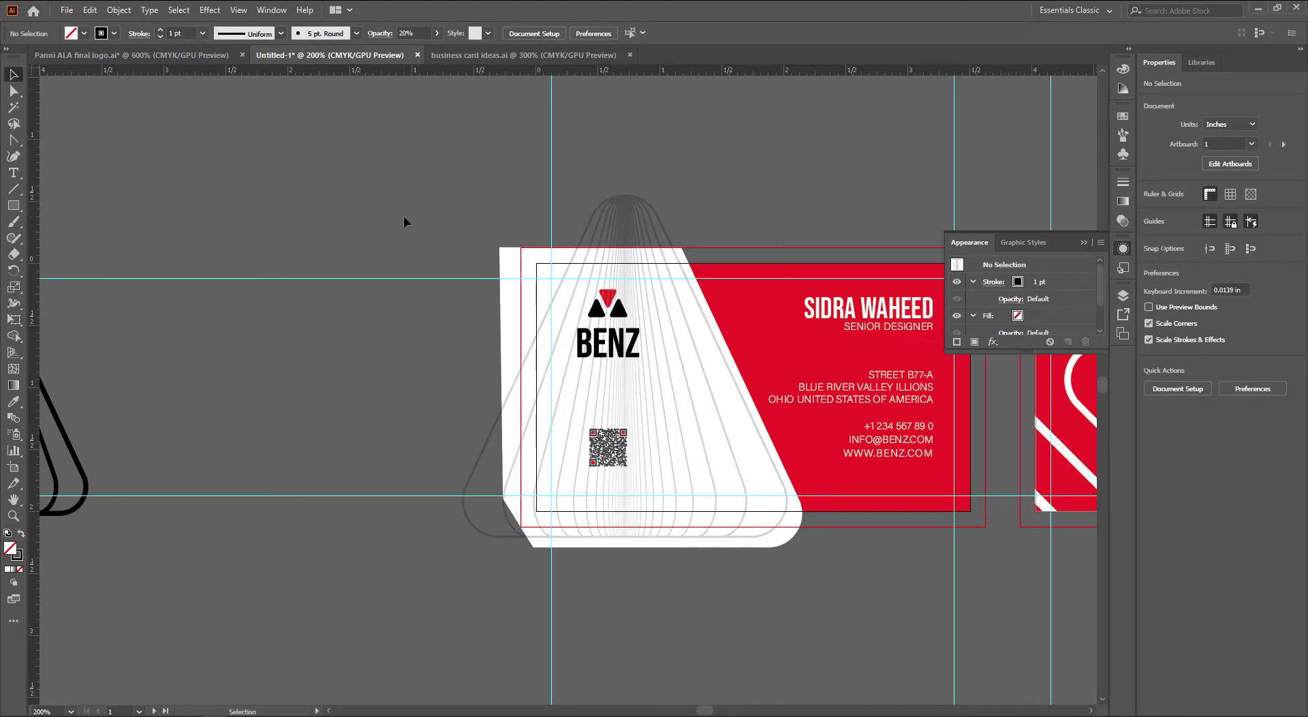
left_click(652, 207)
key("Delete")
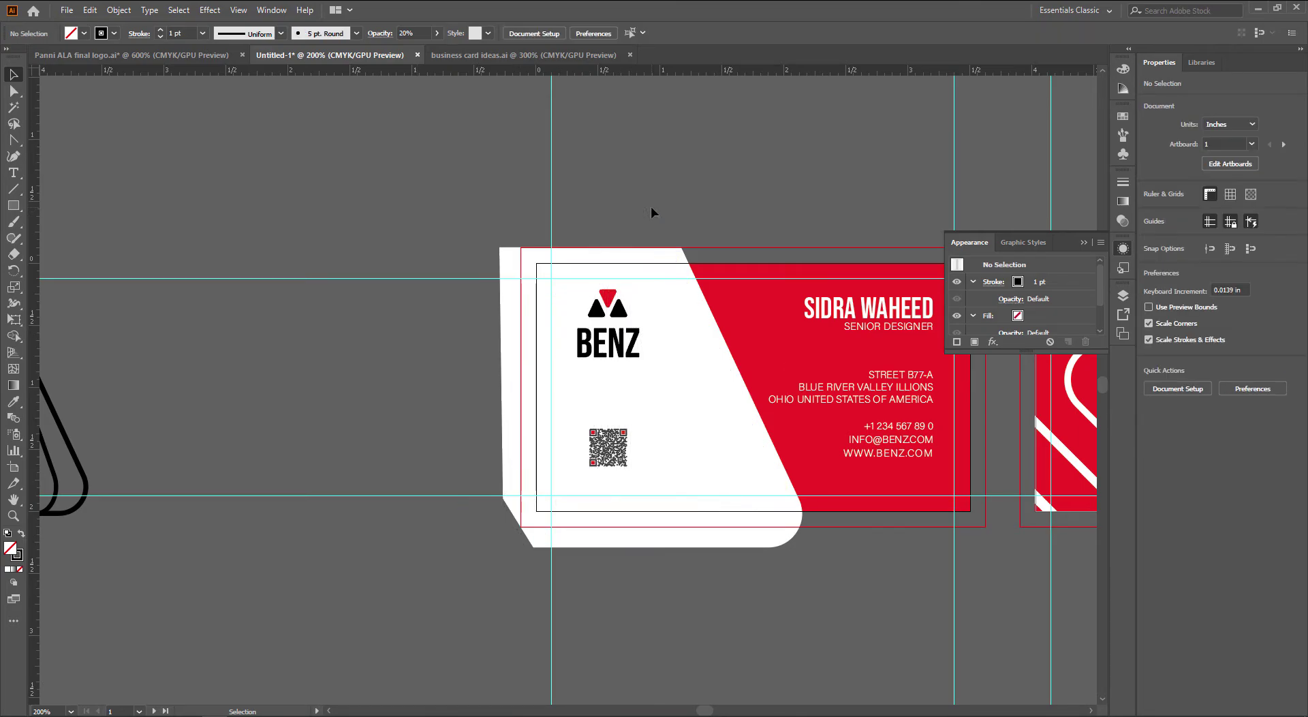
left_click_drag(651, 206, 575, 202)
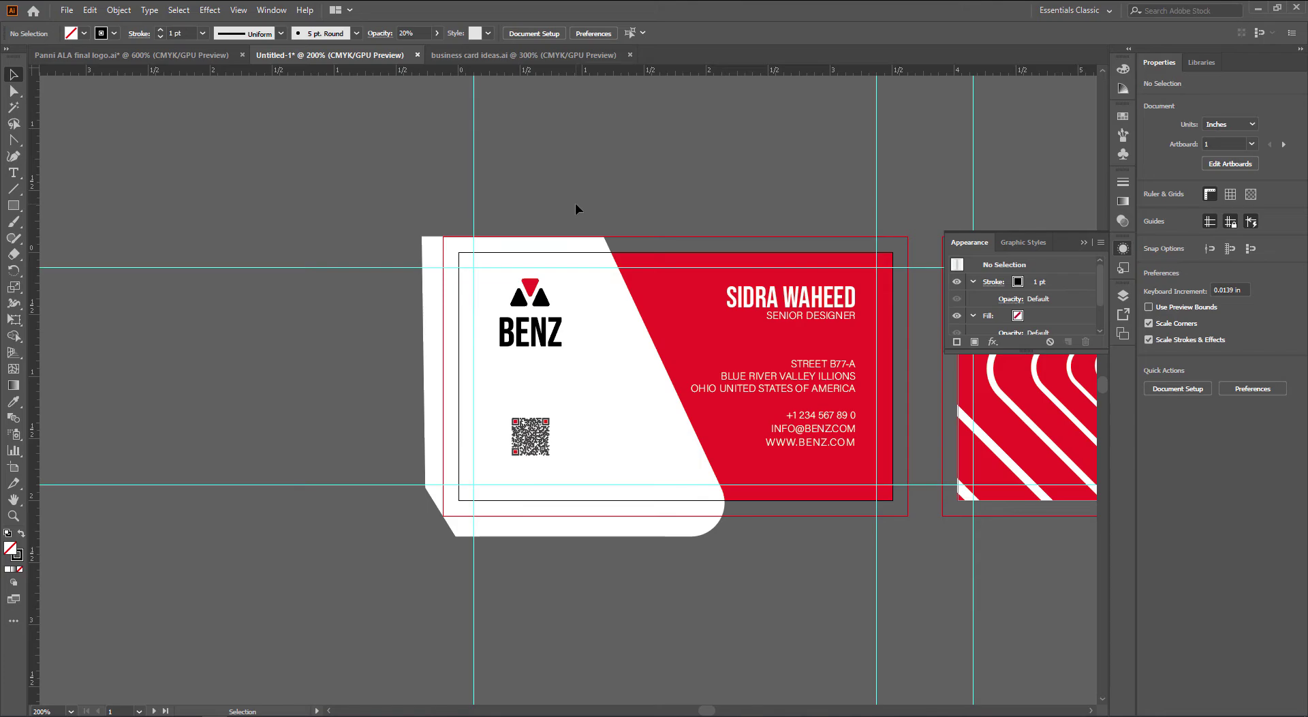
Paste a contour triangle from the Panni ALA final logo file, enlarge it, then delete it
key("ctrl+Tab")
key("ctrl+Tab")
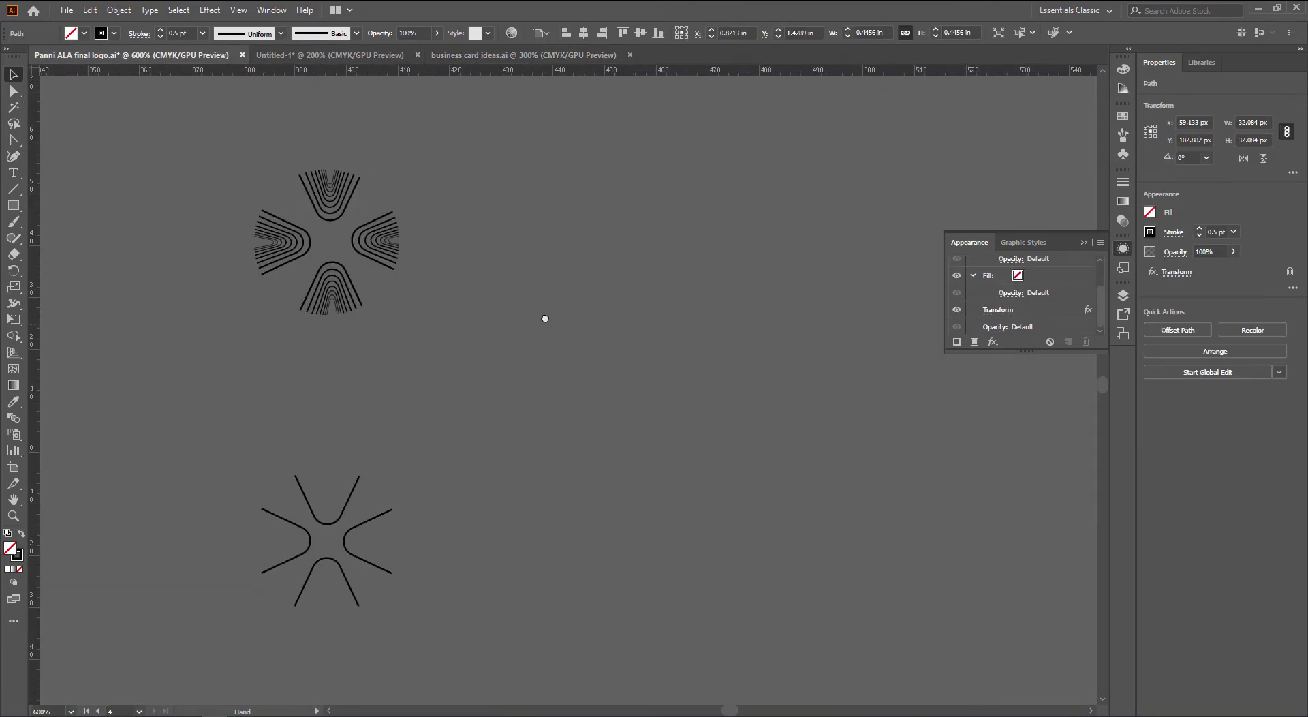
left_click_drag(545, 319, 518, 254)
left_click(693, 444)
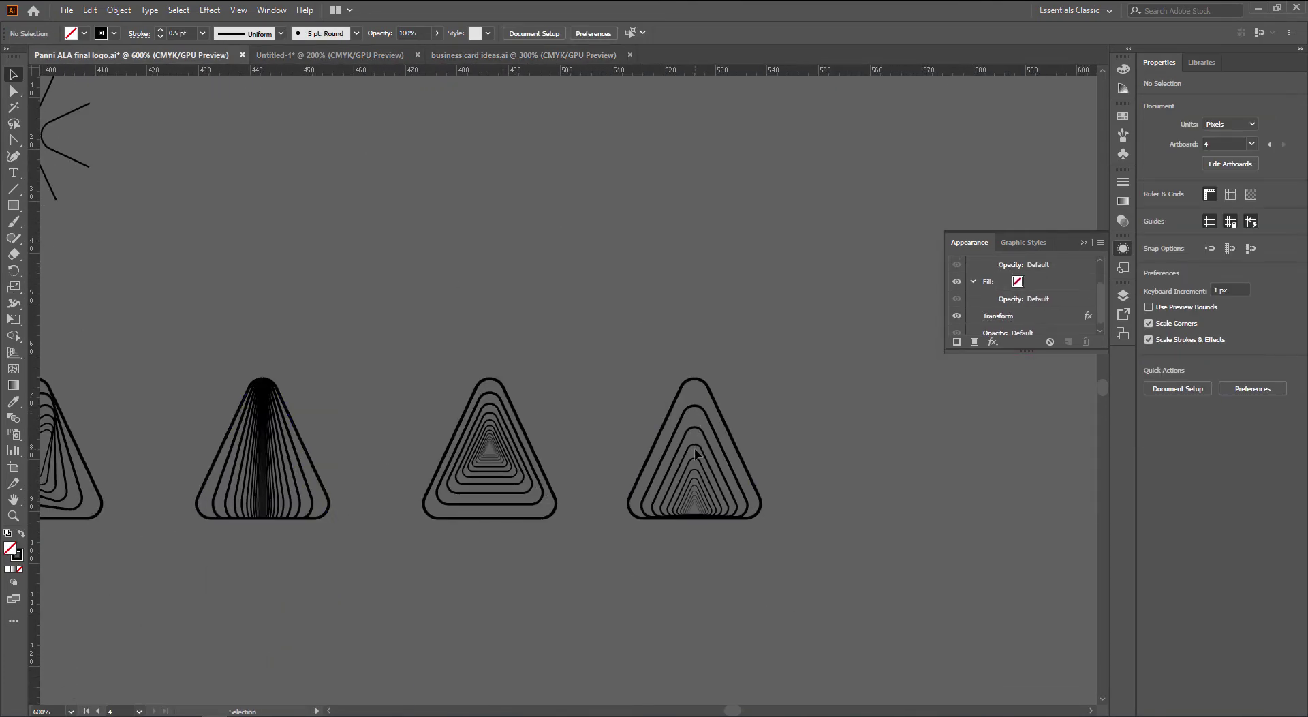
left_click(707, 519)
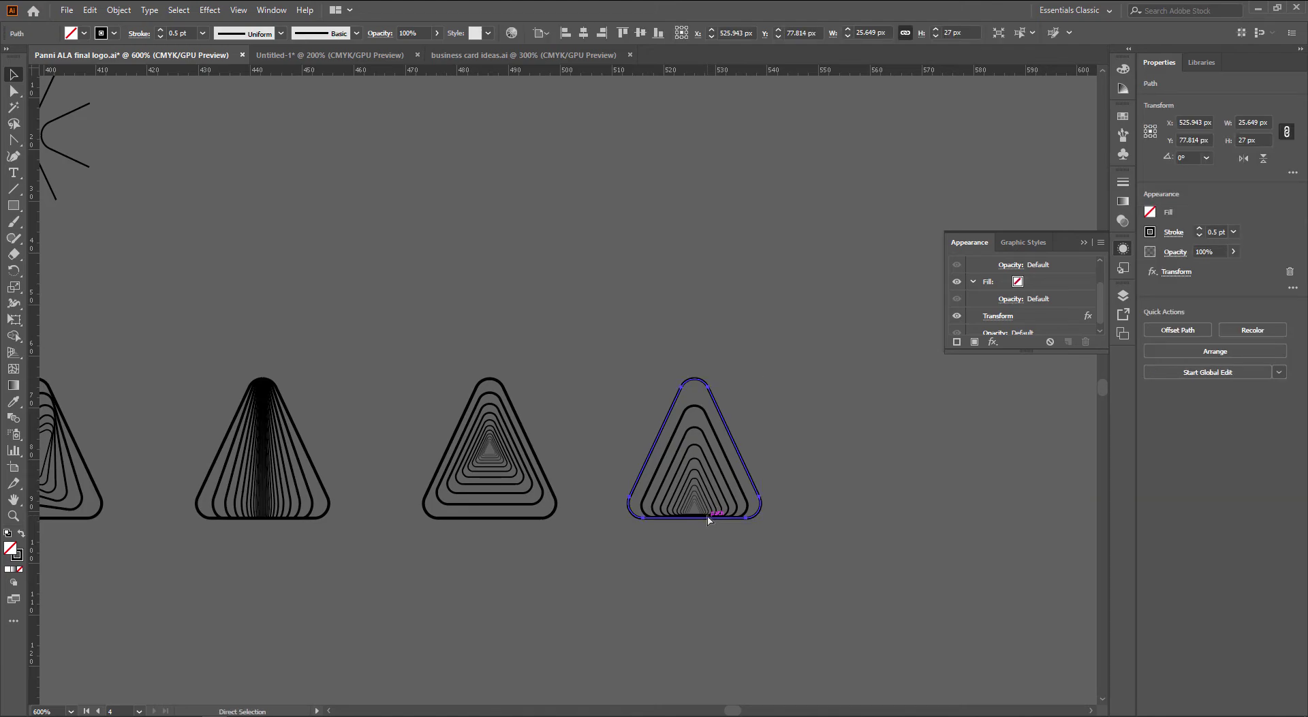
key("ctrl+c")
key("ctrl+Tab")
key("ctrl+v")
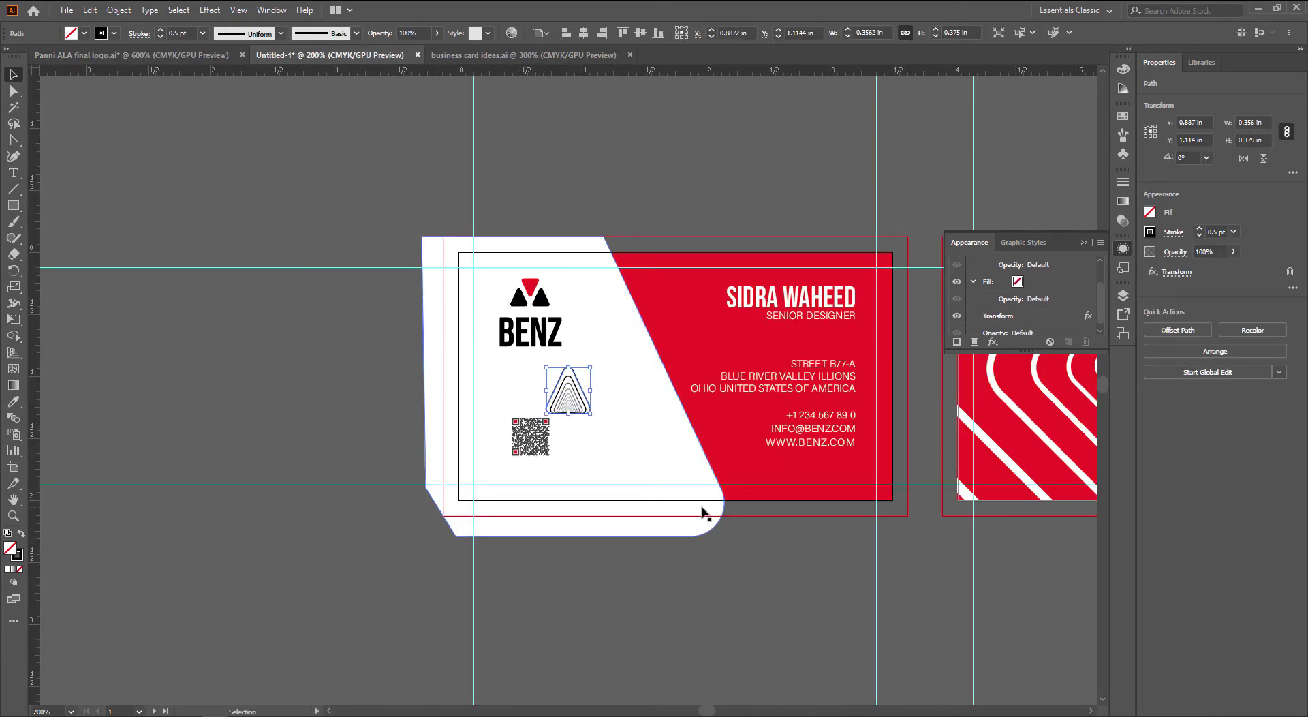
mouse_move(591, 415)
left_mouse_down()
mouse_move(754, 525)
mouse_move(692, 496)
left_mouse_up()
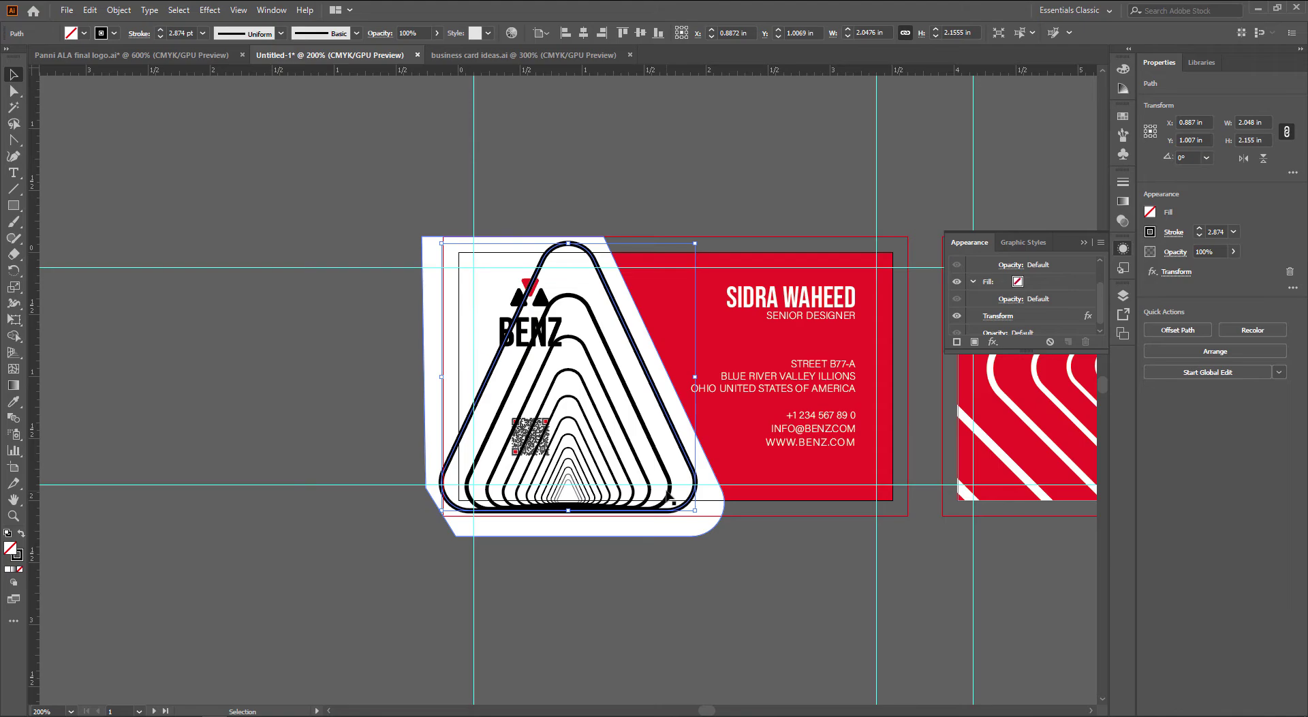
key("Delete")
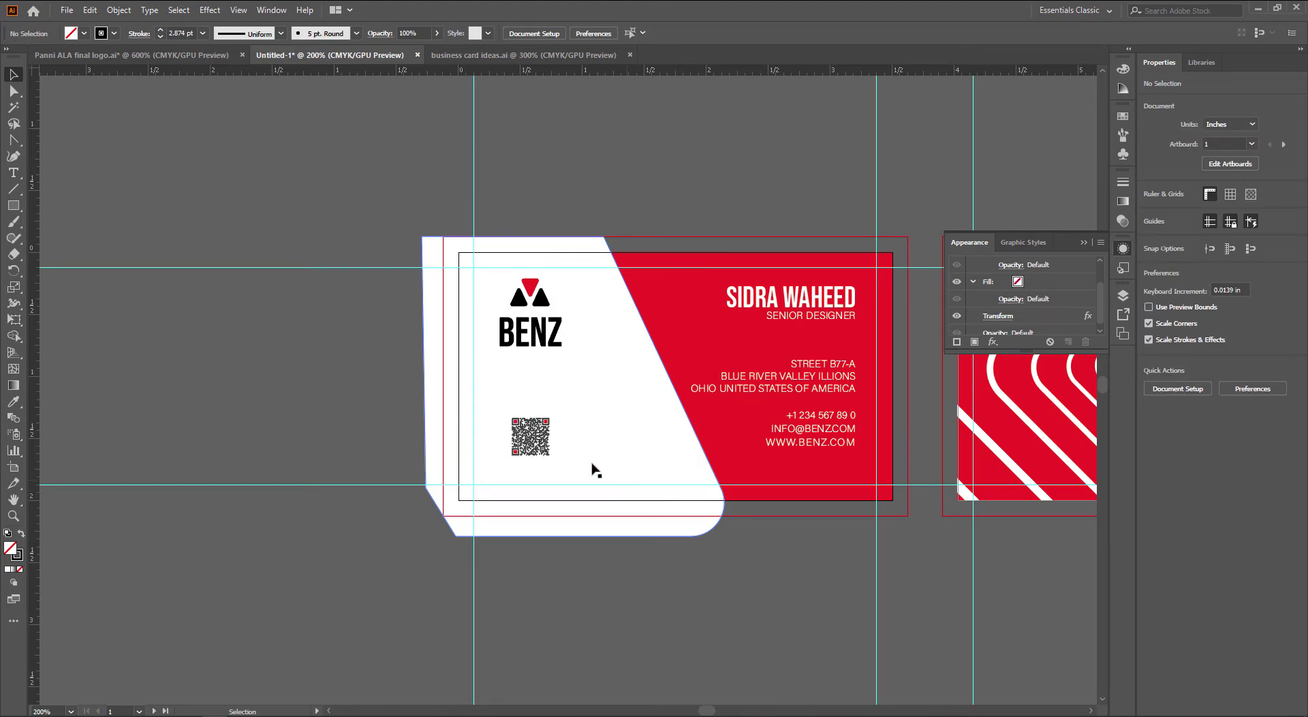
Move the white panel slightly left
left_click(544, 442)
left_click(684, 506)
left_click_drag(684, 506, 652, 512)
left_click(741, 603)
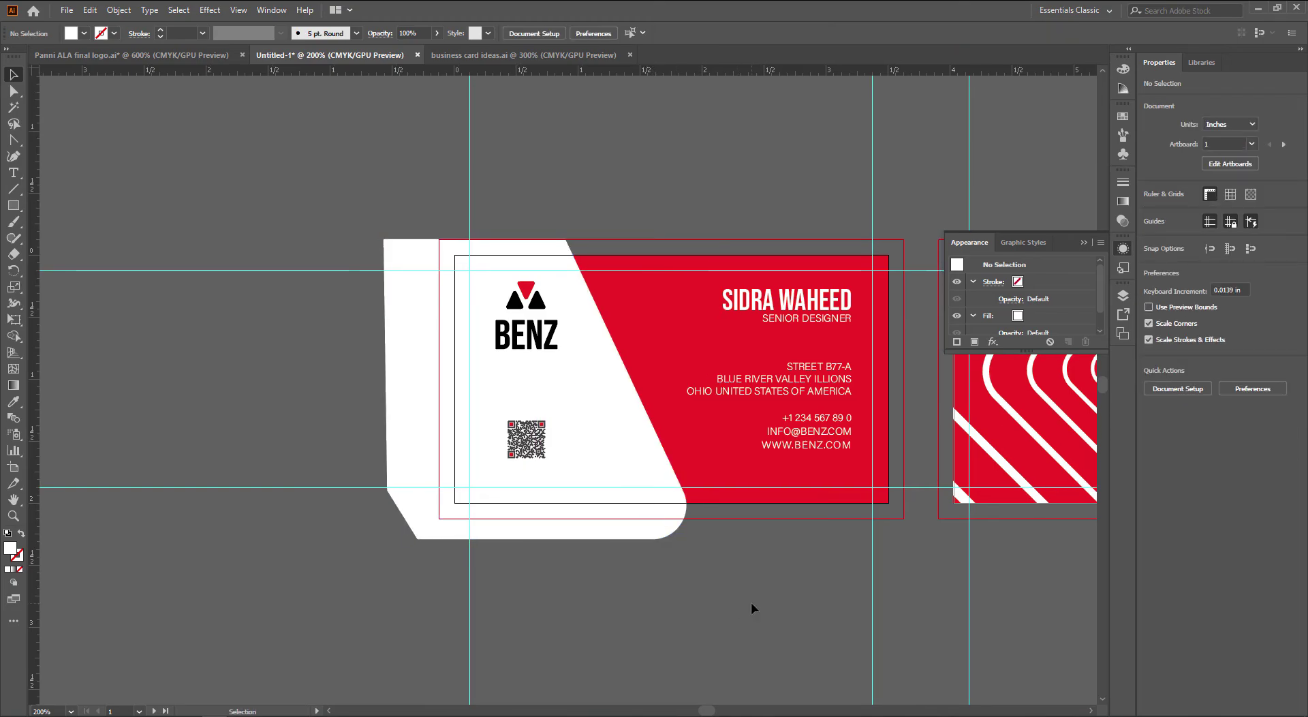
Shrink the white panel from its bottom-left corner
left_click(632, 534)
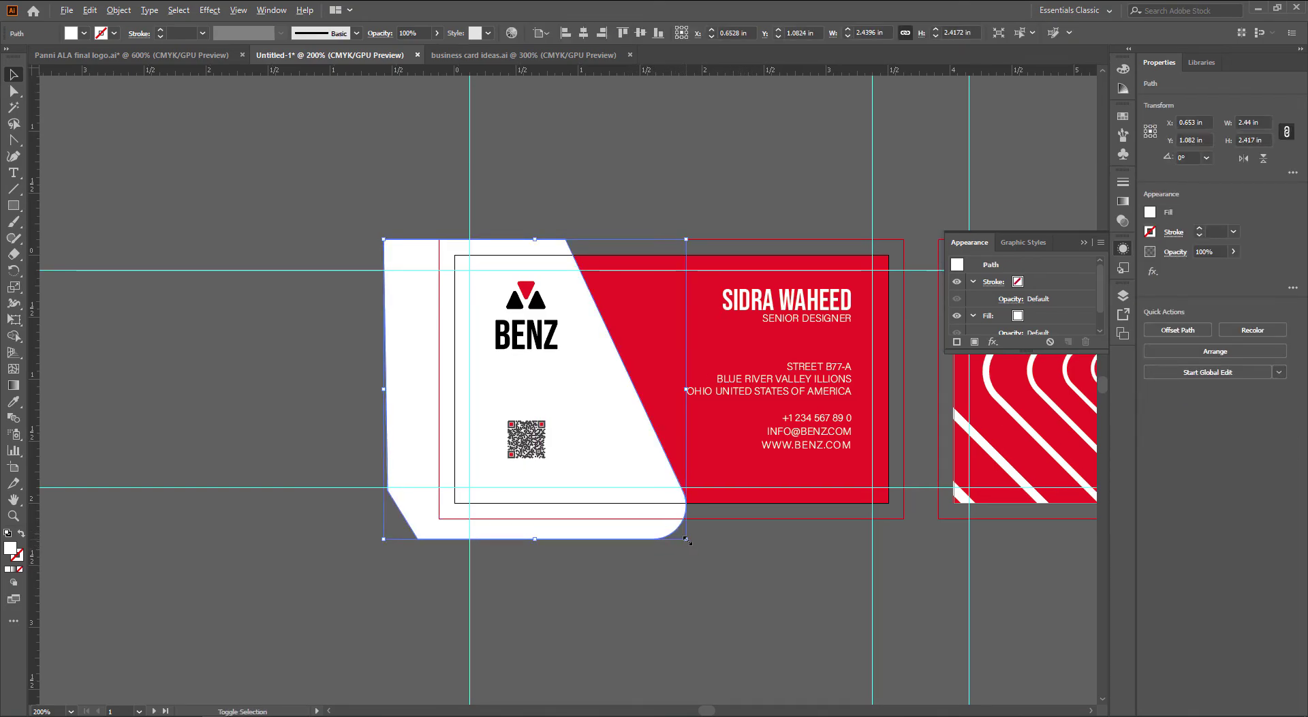
left_click_drag(383, 539, 400, 520)
left_click(573, 574)
left_click_drag(611, 569, 598, 570)
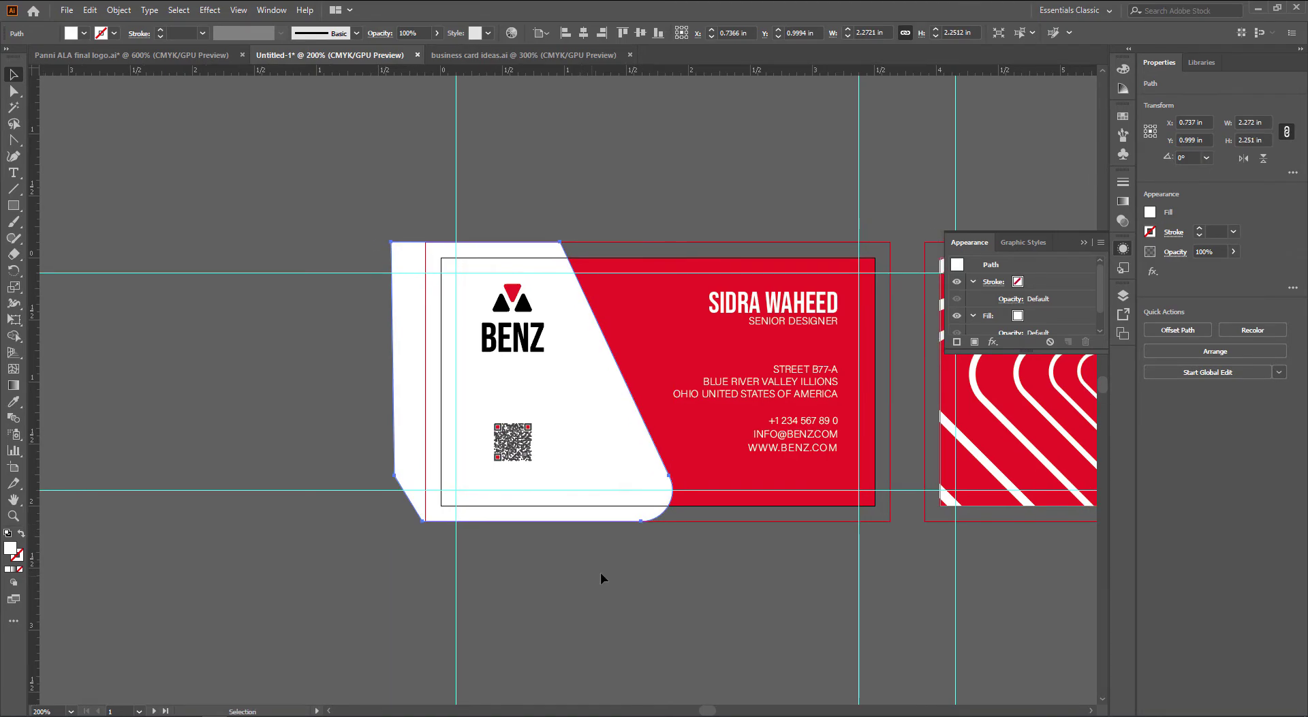
left_click_drag(730, 587, 697, 590)
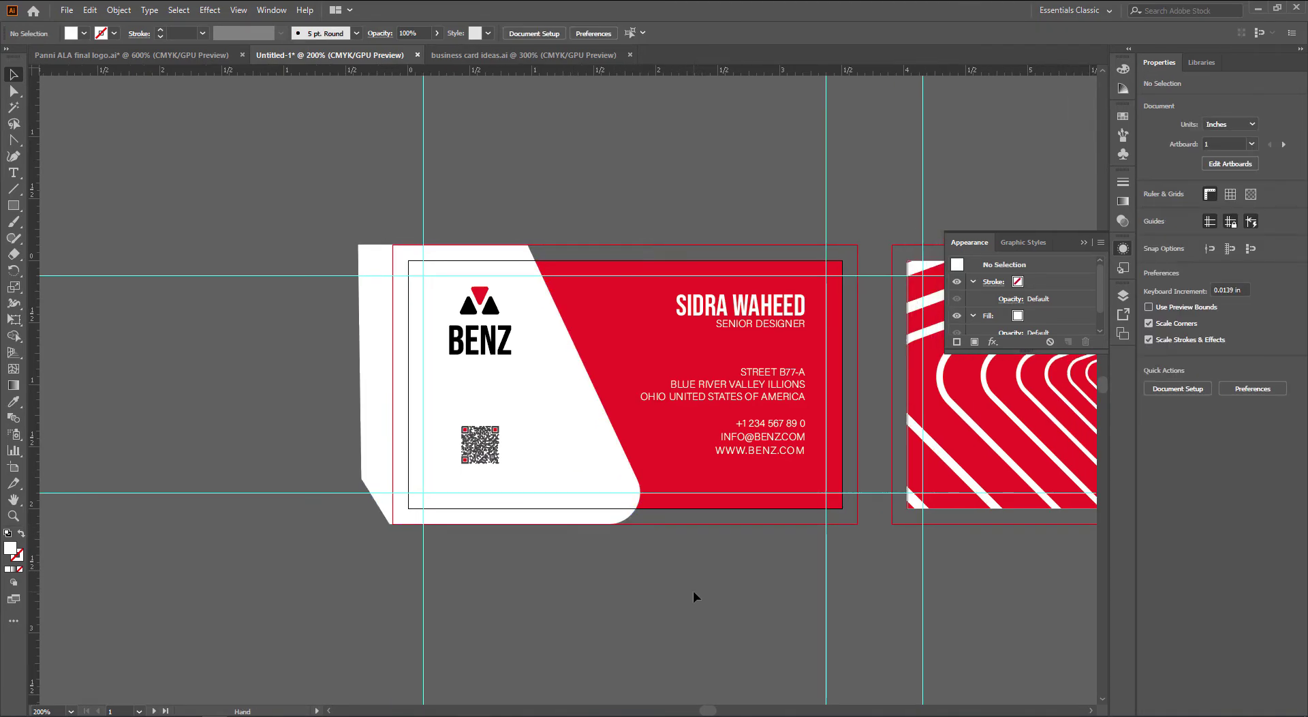
scroll(504, 399, "up", 1, "alt")
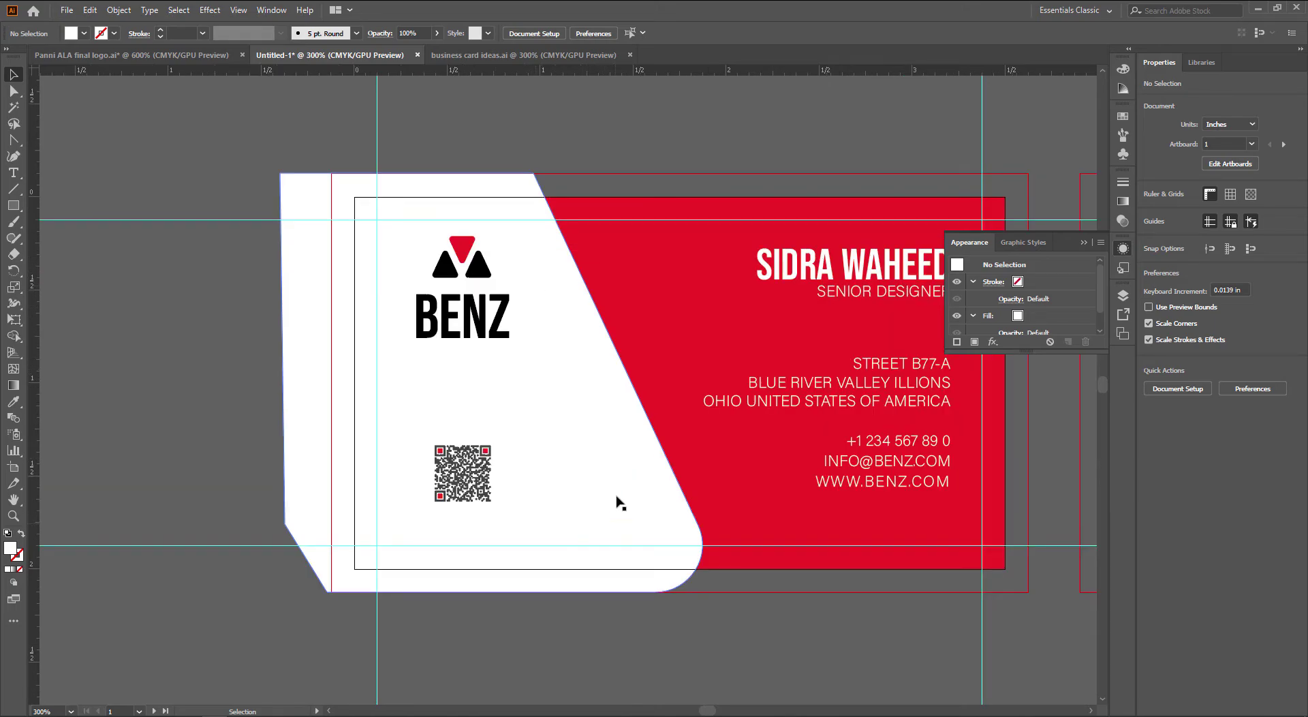
Flip the white panel upside down with Reflect across the horizontal axis
left_click(599, 393)
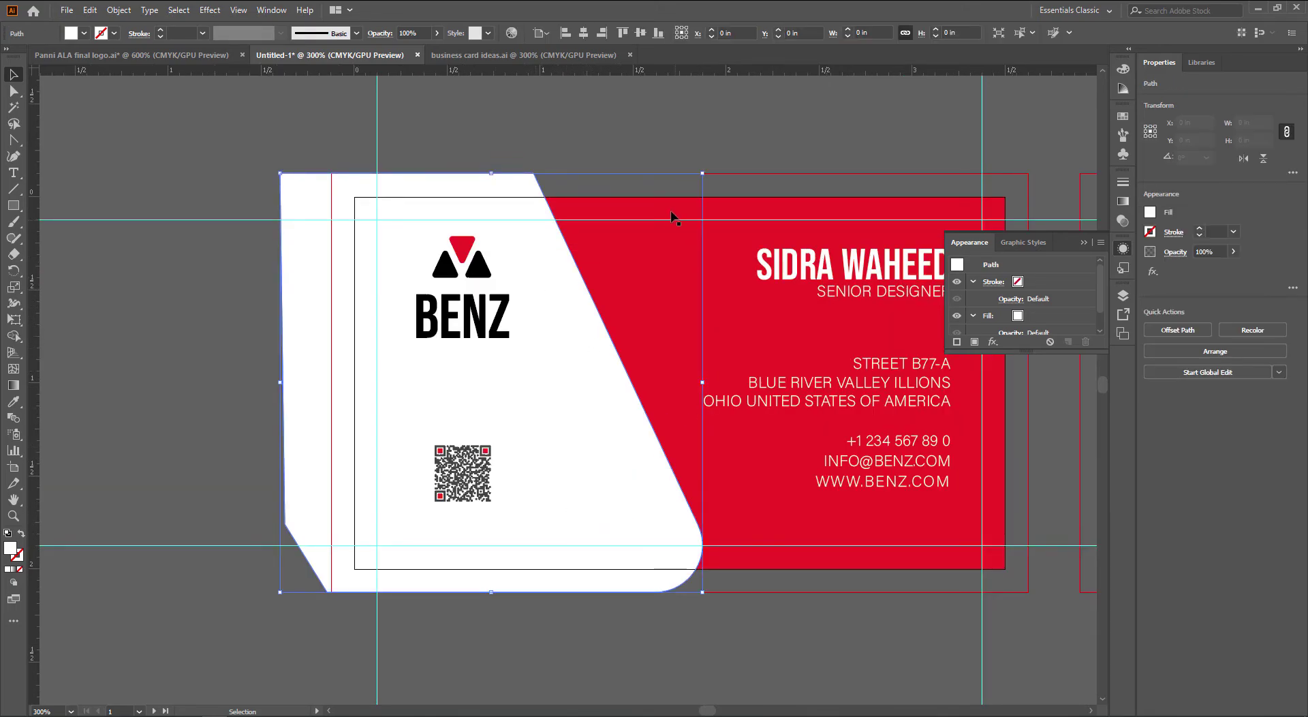
right_click(560, 174)
mouse_move(640, 387)
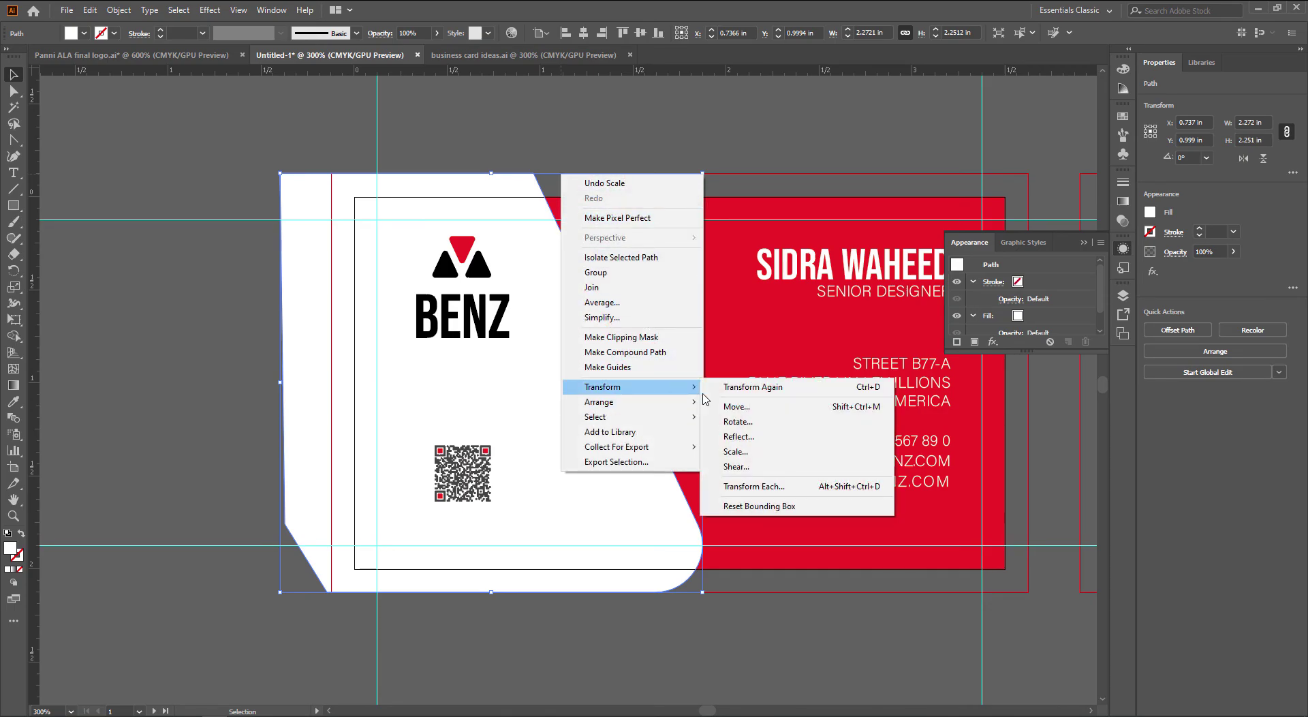
left_click(756, 444)
left_click(737, 182)
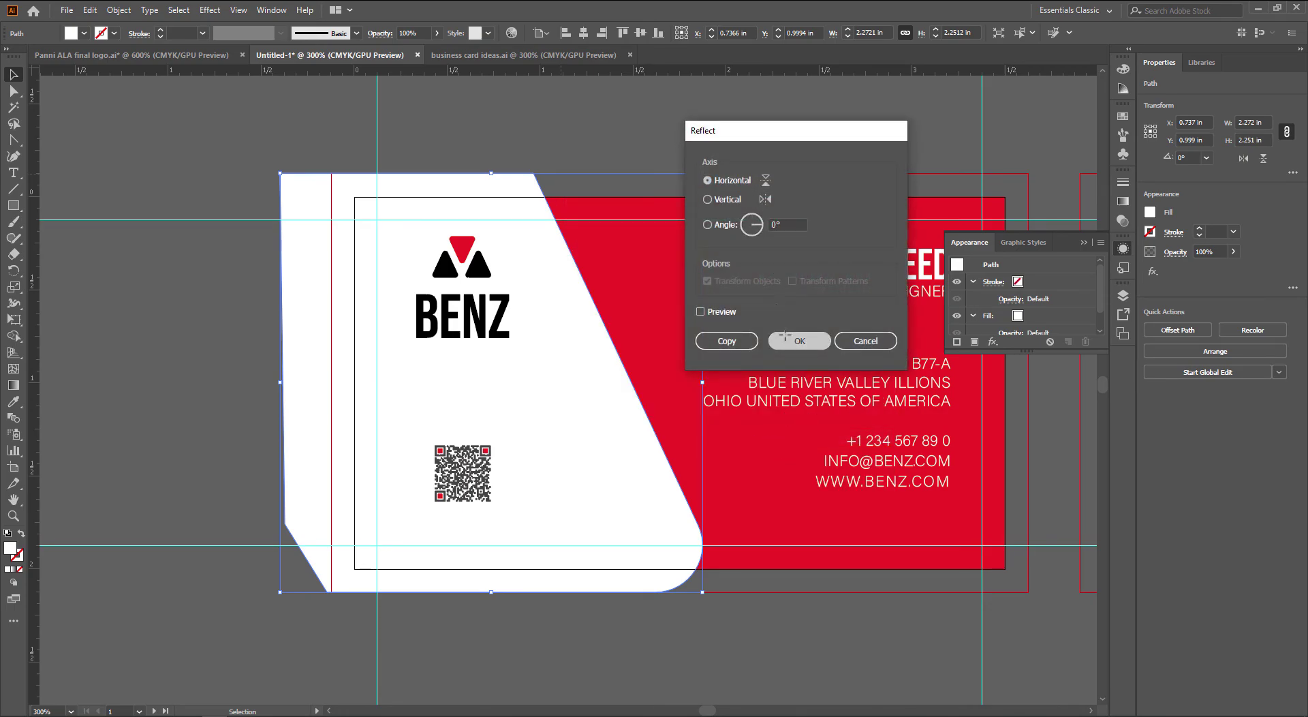
left_click(785, 336)
Move the address block below the card and widen the red rectangle to the bleed
left_click(761, 643)
scroll(763, 634, "right", 4)
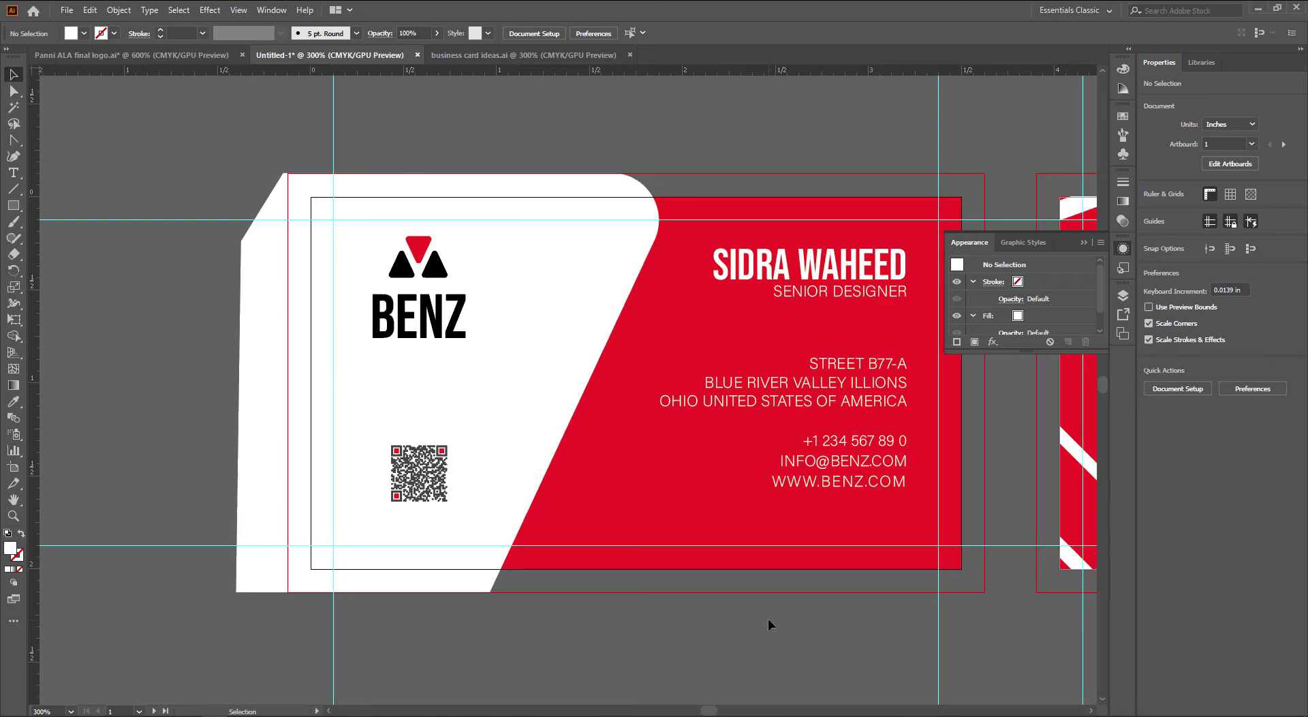
left_click(773, 380)
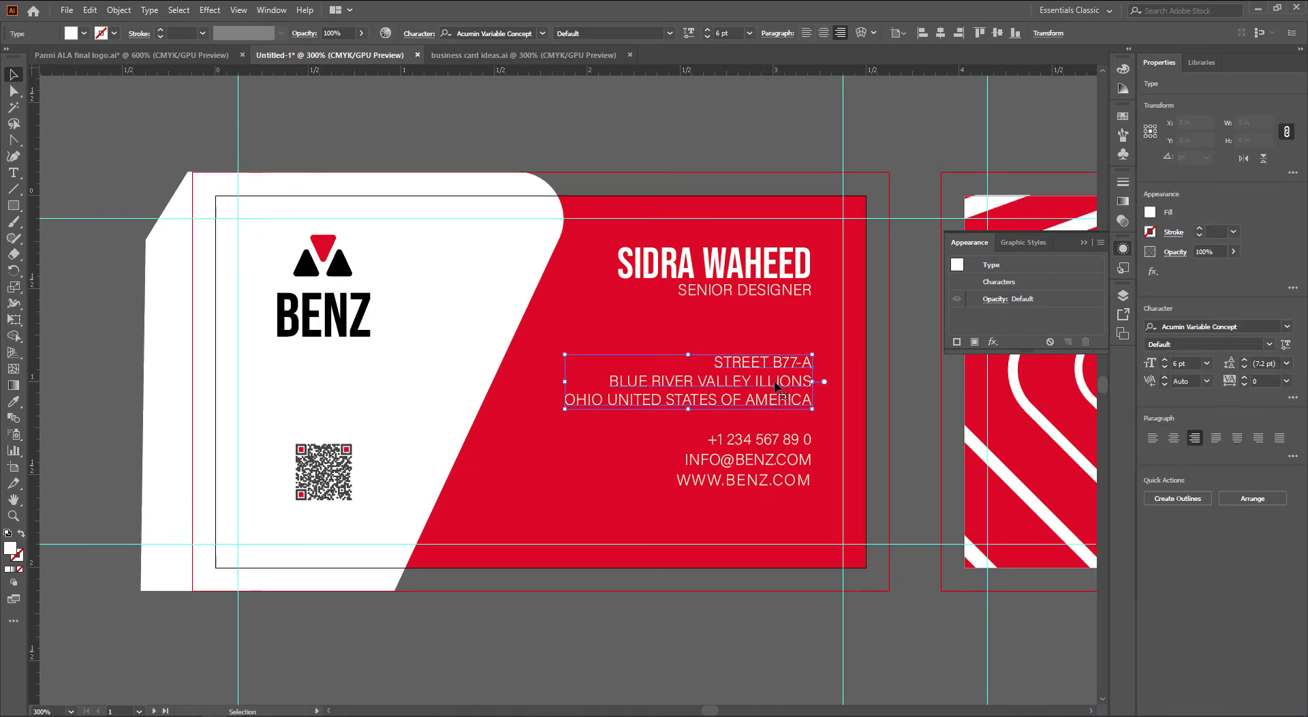
left_click_drag(773, 380, 774, 608)
left_click(855, 386)
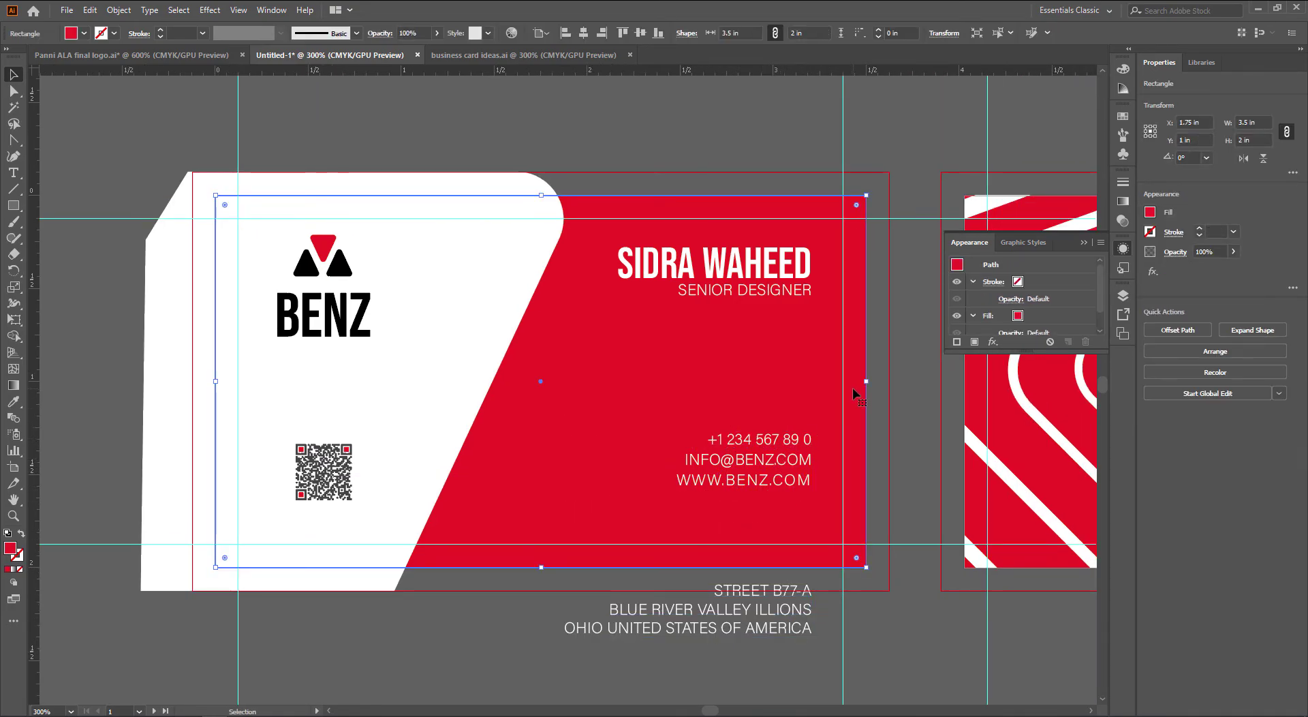
left_click_drag(866, 380, 889, 380)
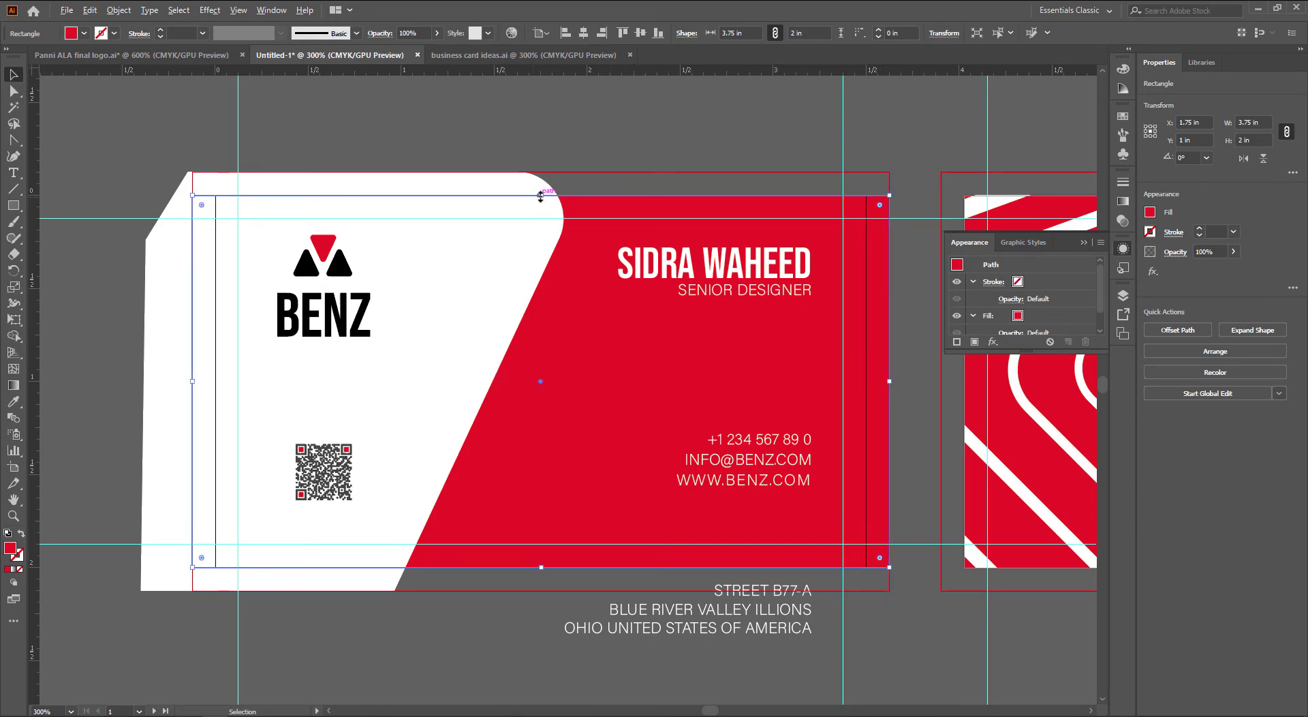
Extend the red rectangle's top edge out to the bleed
left_click_drag(540, 197, 540, 172)
scroll(883, 346, "down", 1)
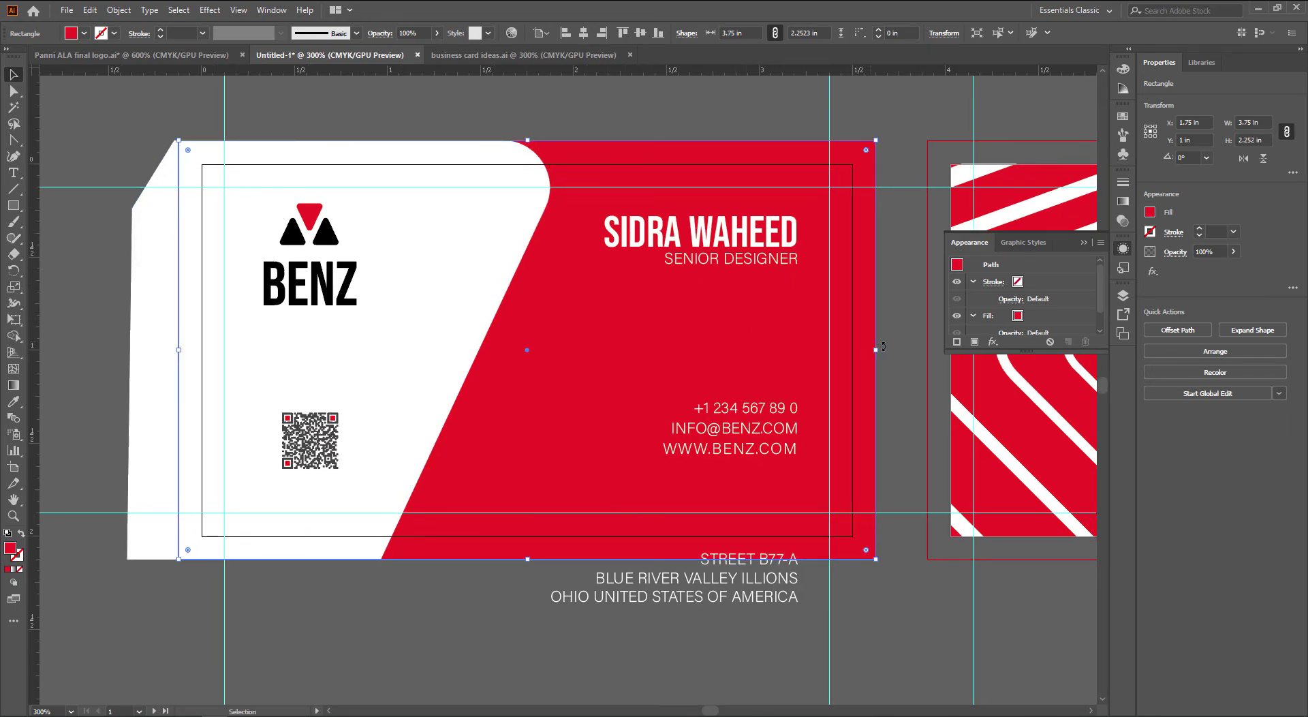
left_click(505, 124)
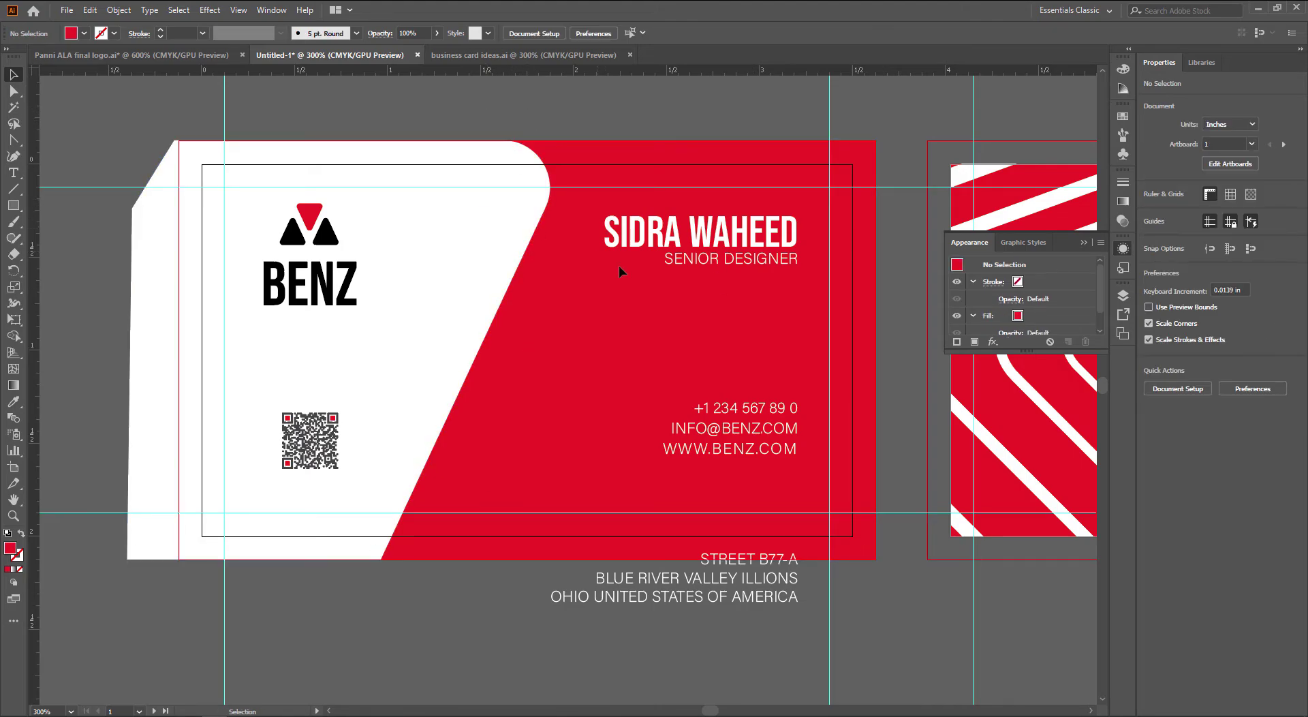
Move the phone, e-mail, web and address lines up and draw a rectangle over the address
left_click_drag(777, 449, 784, 366)
left_click_drag(790, 589, 791, 449)
left_click(570, 629)
scroll(575, 631, "left", 1)
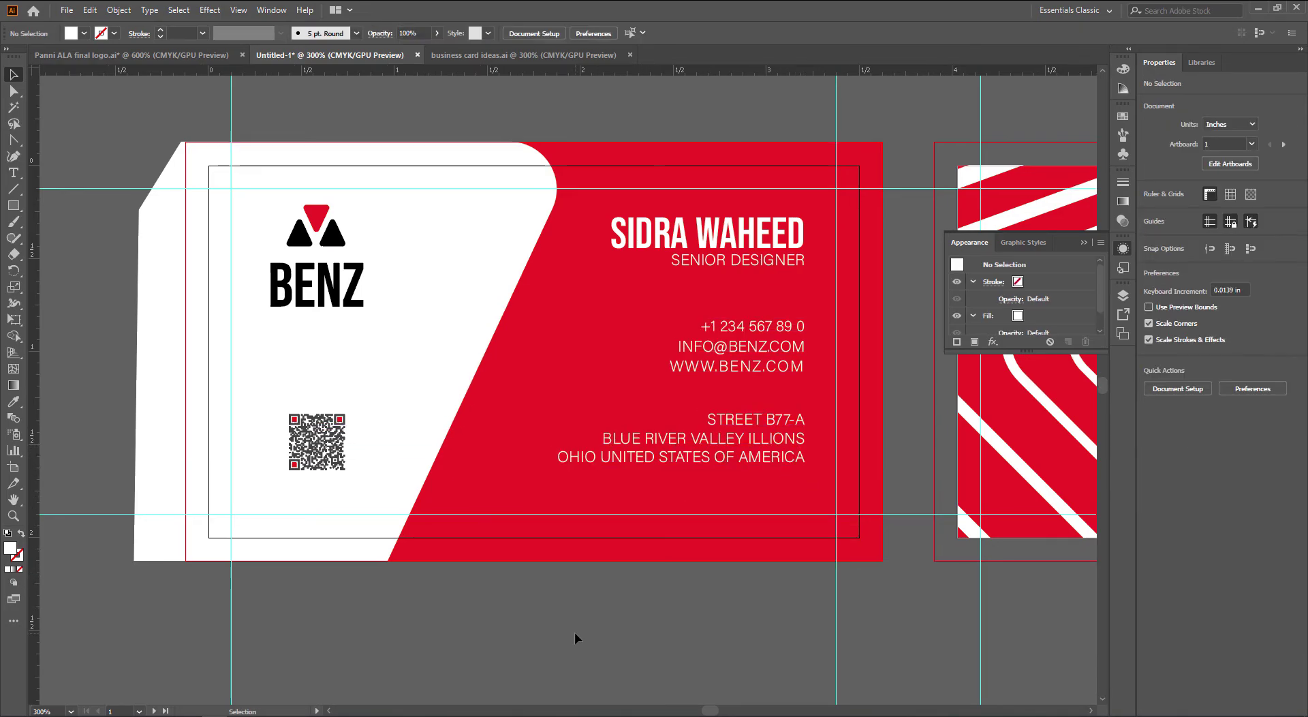
key("m")
left_click_drag(858, 475, 480, 394)
Slant the white bar by shifting its bottom-left corner left and round its left corners
key("a")
left_click_drag(480, 476, 441, 475)
left_click(481, 395)
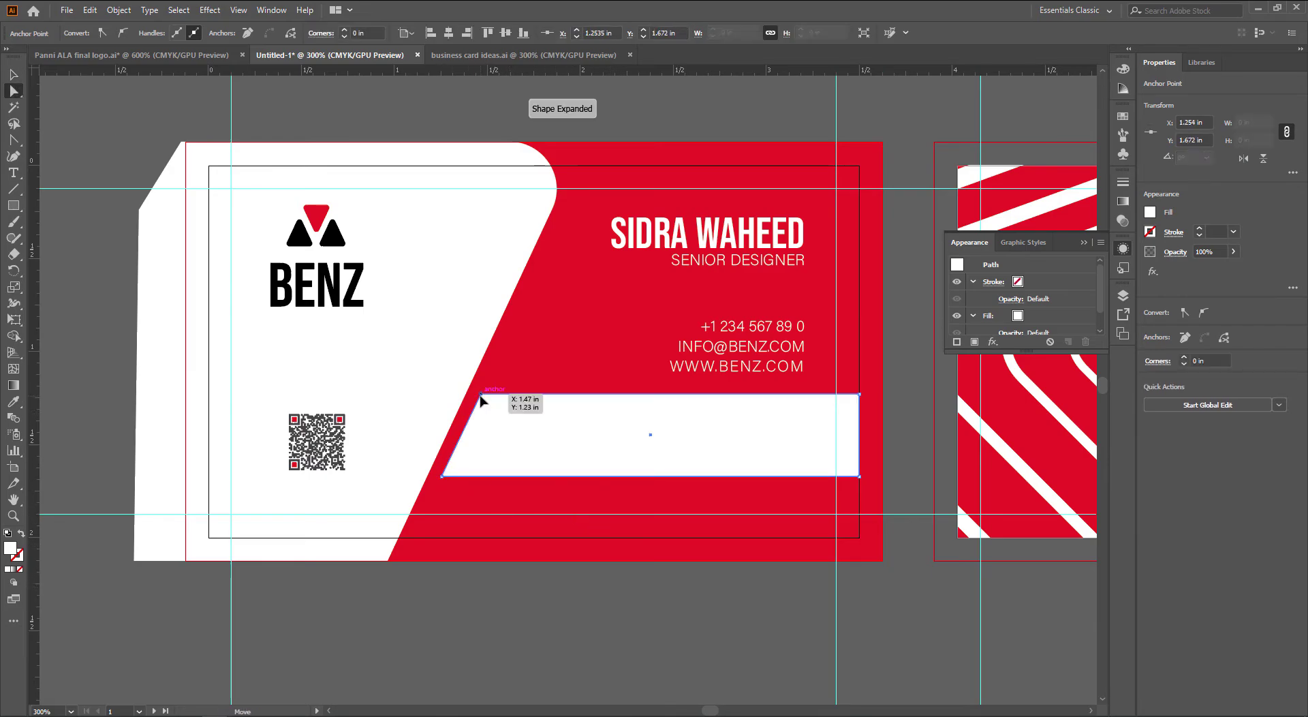
left_click(442, 475, "shift")
mouse_move(459, 470)
left_mouse_down()
mouse_move(452, 447)
mouse_move(456, 459)
left_mouse_up()
key("v")
left_click(651, 607)
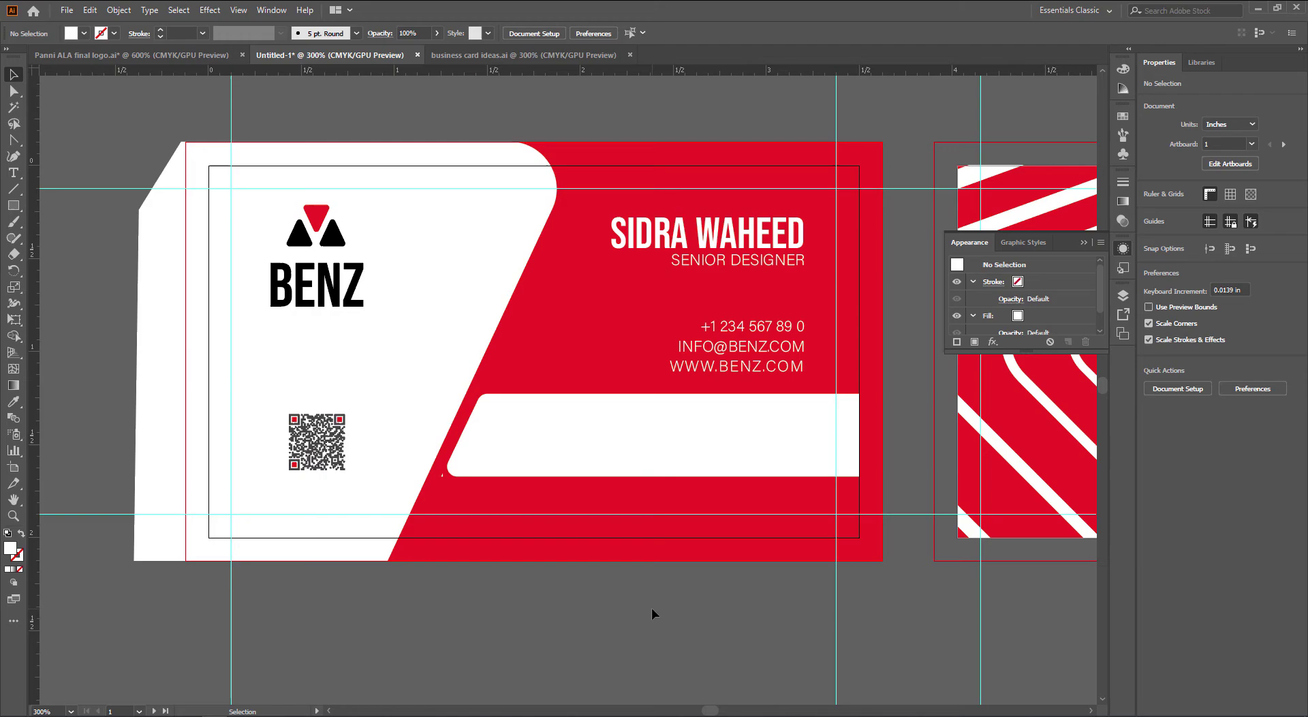
Colour the address text with the card's red using the Eyedropper
left_click_drag(754, 515, 689, 444)
left_click(535, 452, "shift")
key("i")
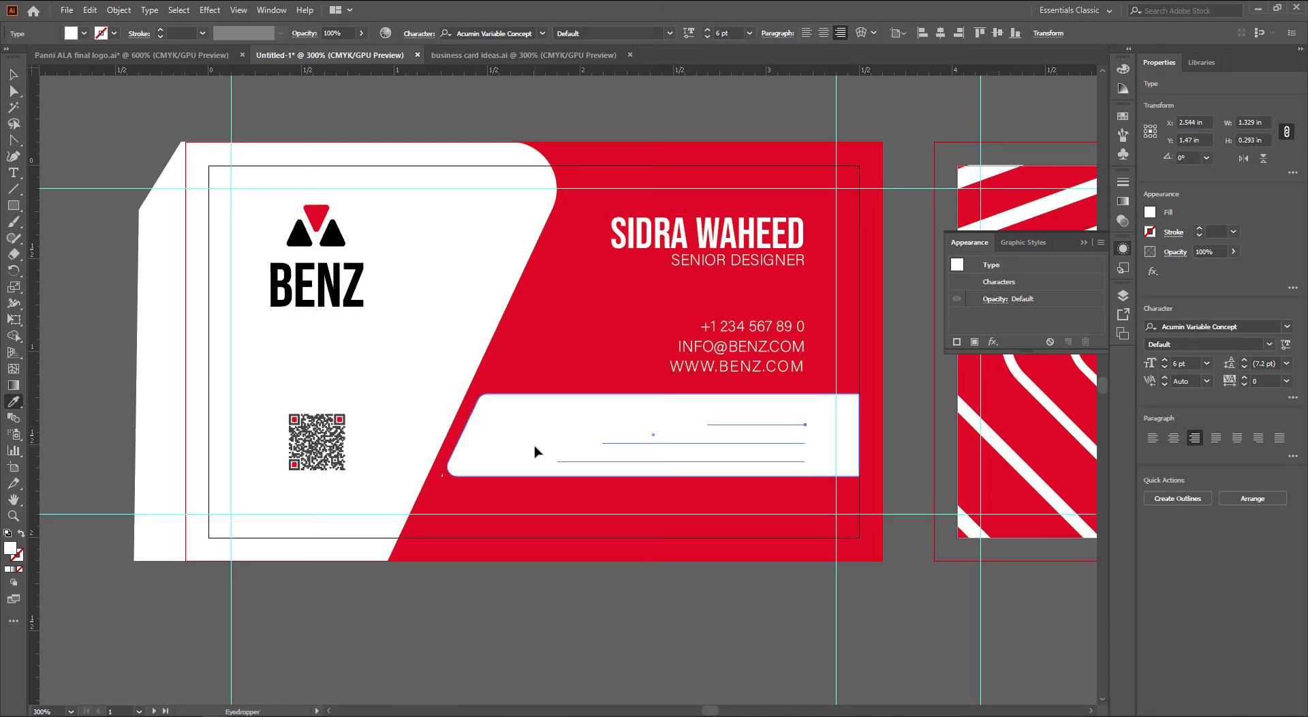
left_click(650, 511)
key("v")
left_click(752, 622)
left_click_drag(769, 632, 746, 643)
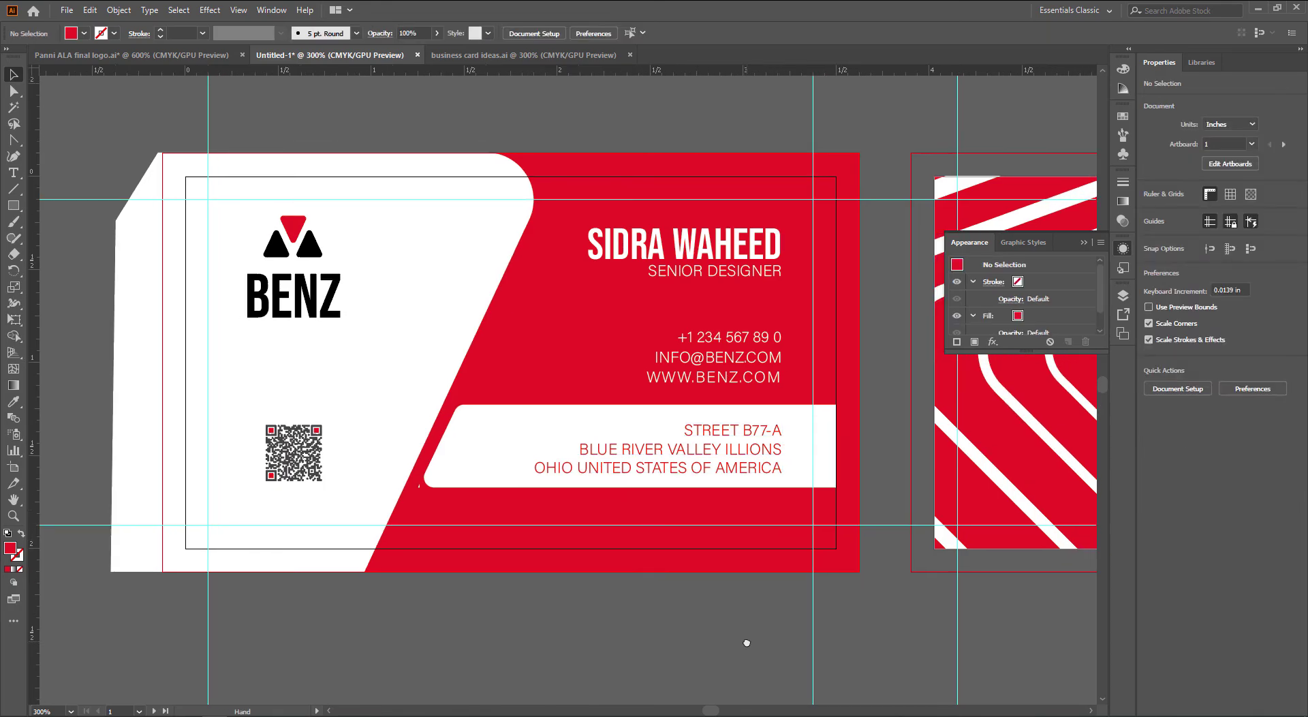
left_click_drag(746, 642, 714, 639)
scroll(716, 641, "down", 1)
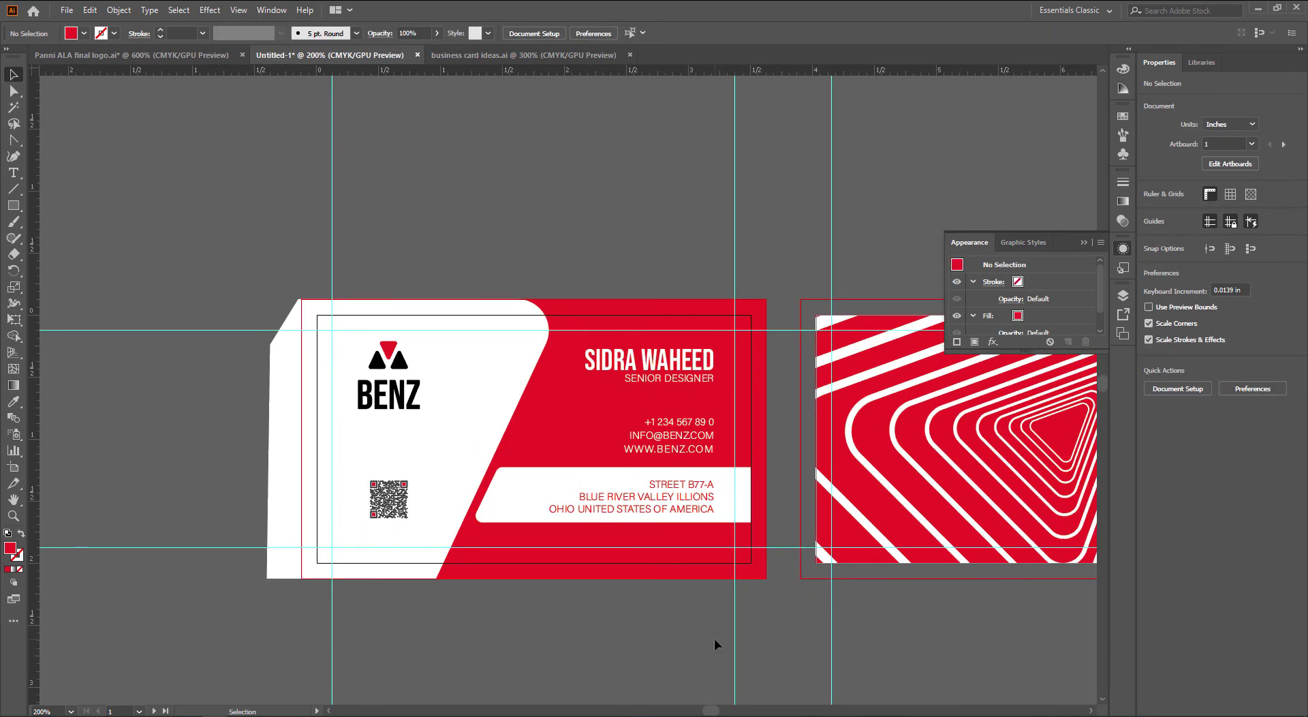
Unlock the card backgrounds and nudge the white panel slightly left
left_click(745, 512)
key("a")
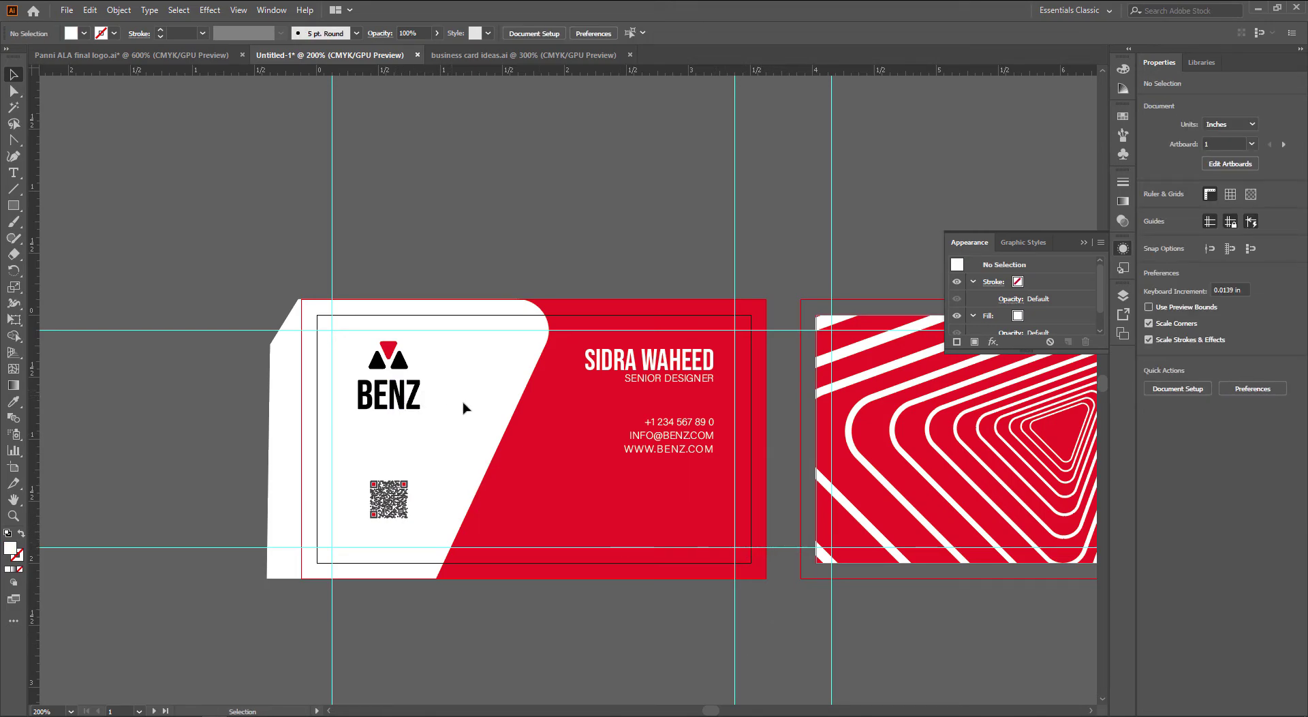
key("ctrl+alt+2")
left_click(546, 591)
left_click(469, 446)
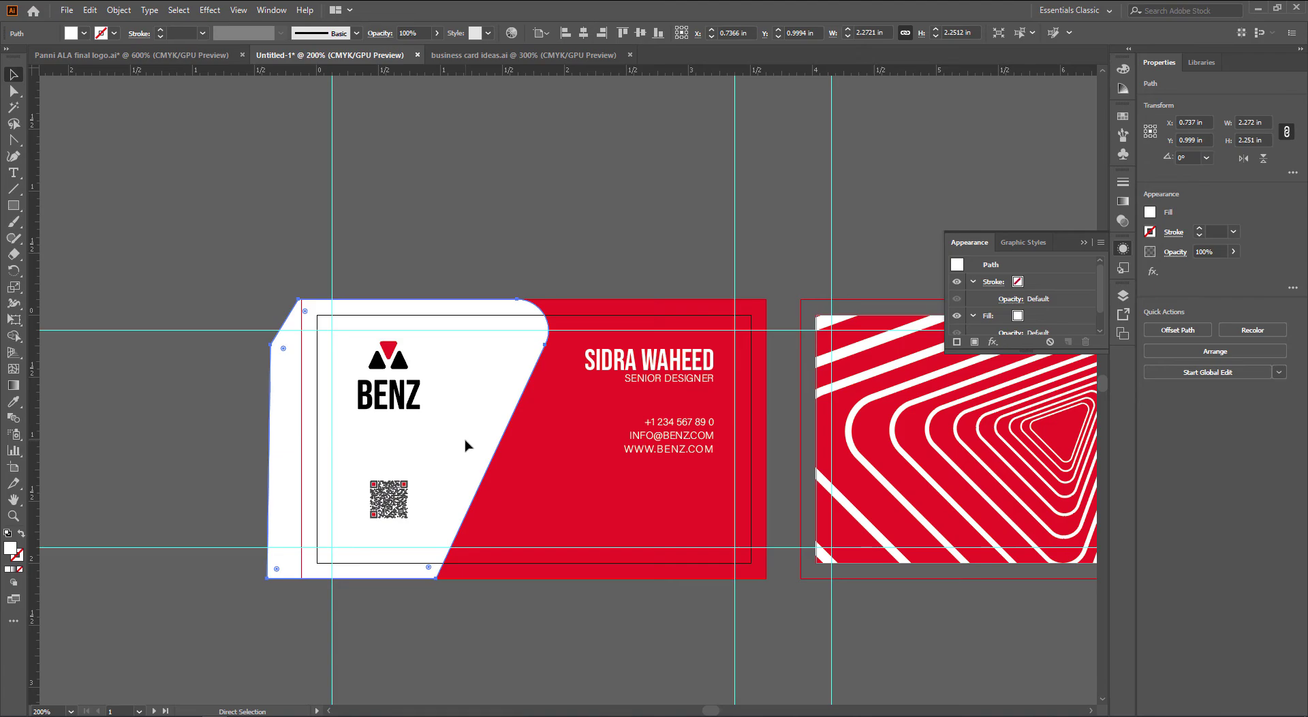
key("v")
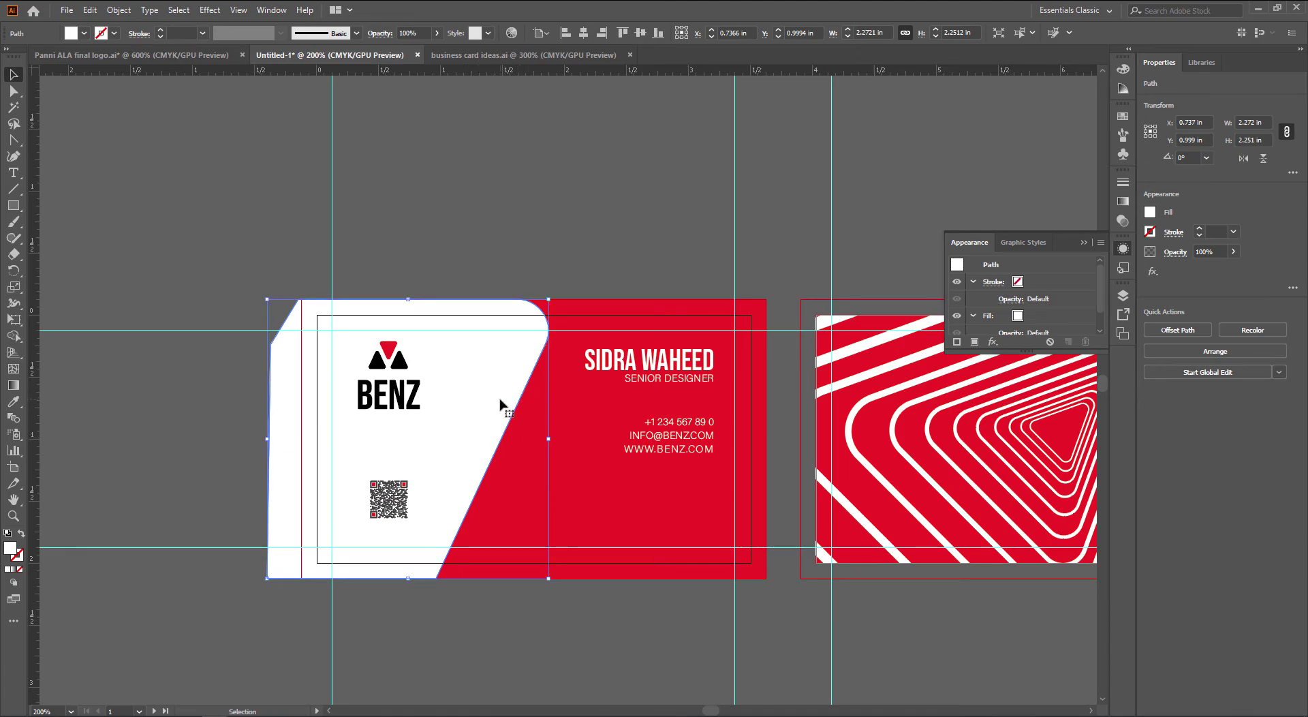
key("Left")
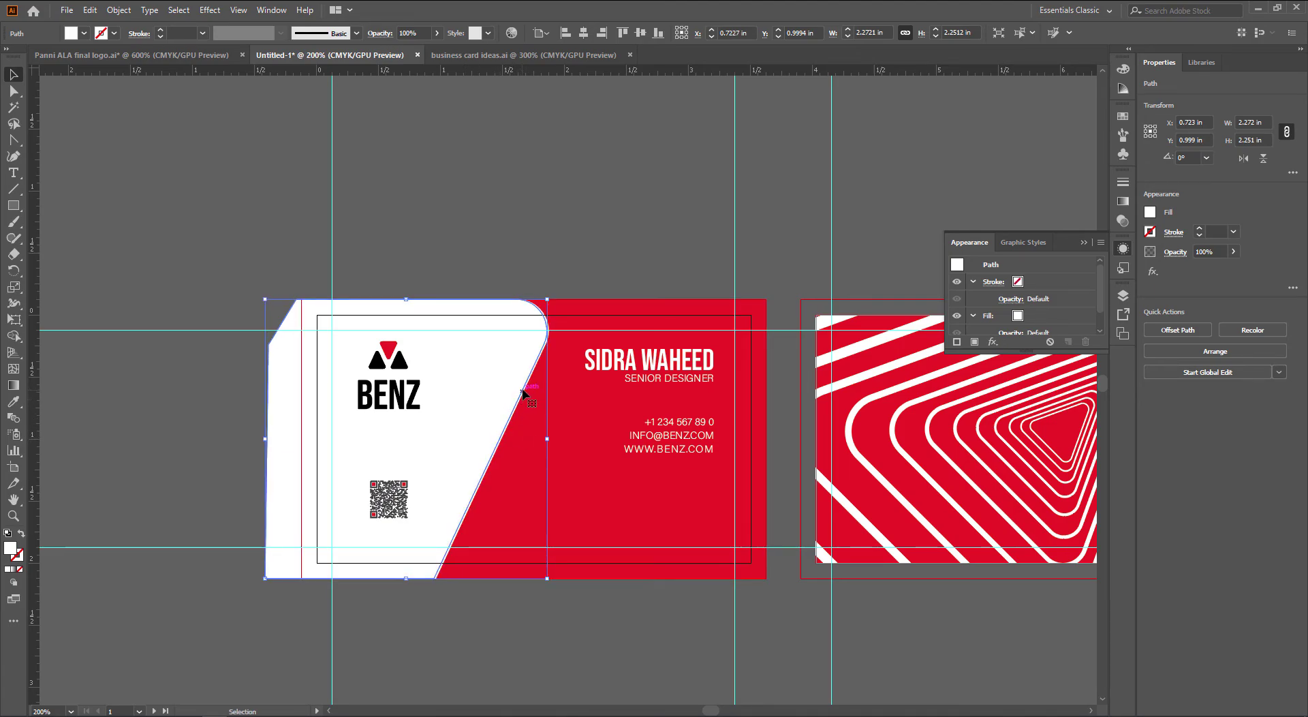
left_click(576, 201)
scroll(546, 310, "up", 3)
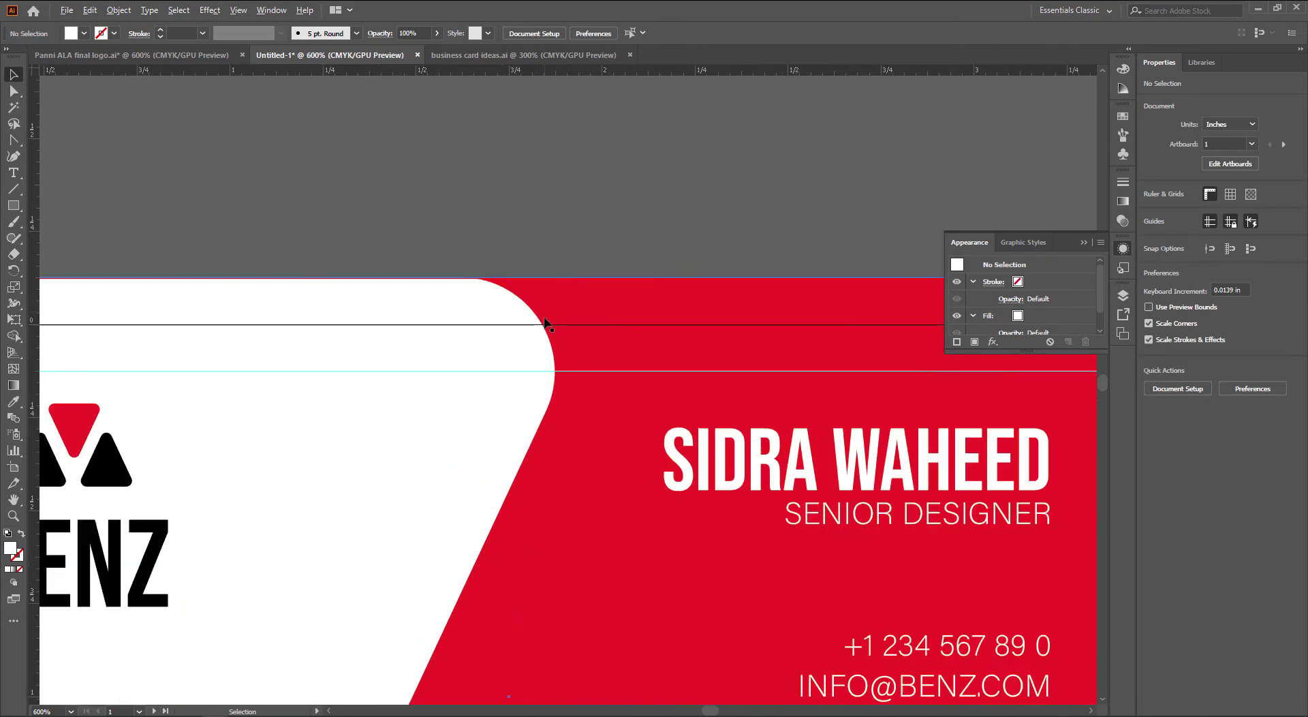
Try a red fill on the back path, undo it, and nudge the front panel further left
left_click(544, 331)
key("i")
left_click(594, 303)
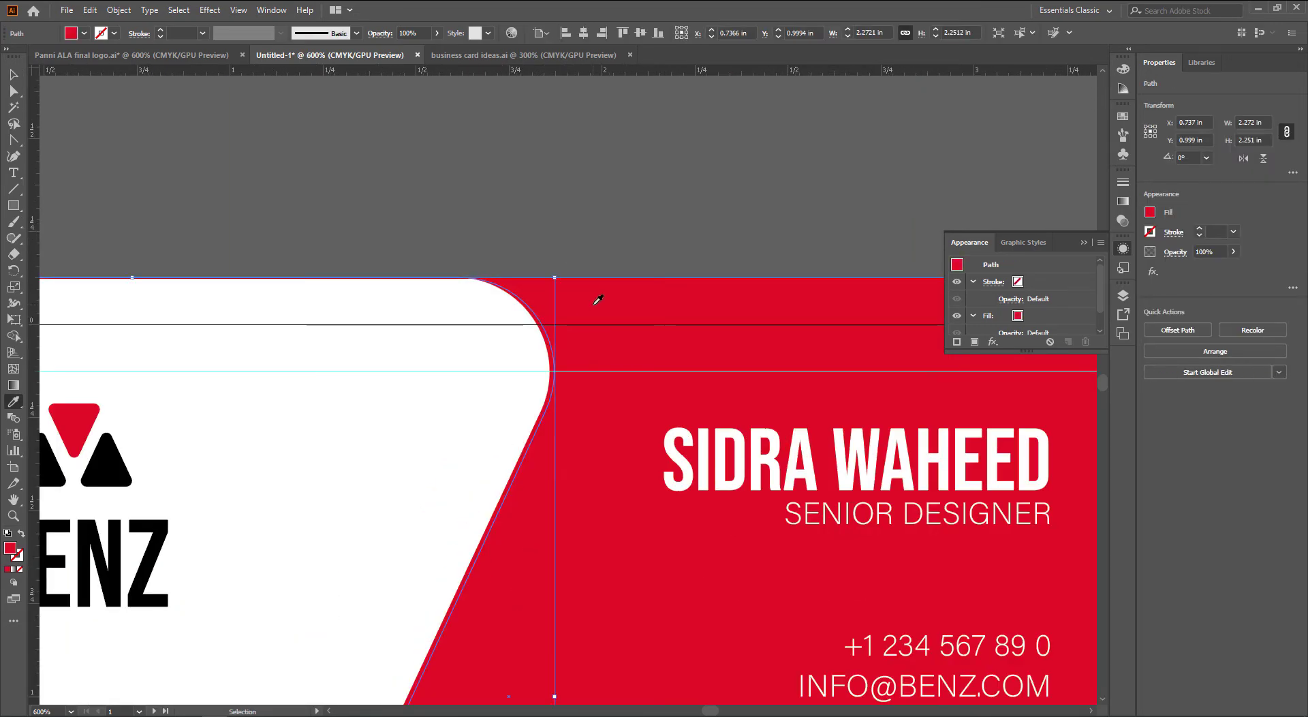
key("ctrl+z")
key("v")
left_click(510, 353)
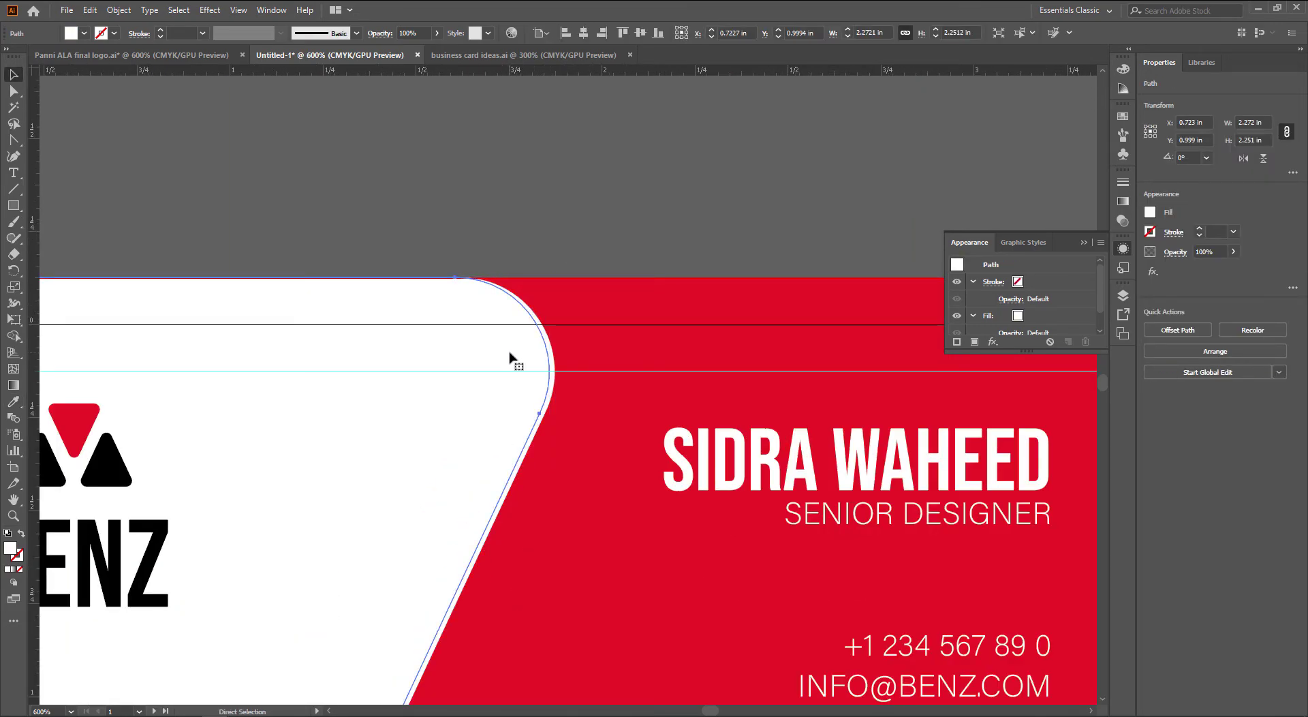
key("v")
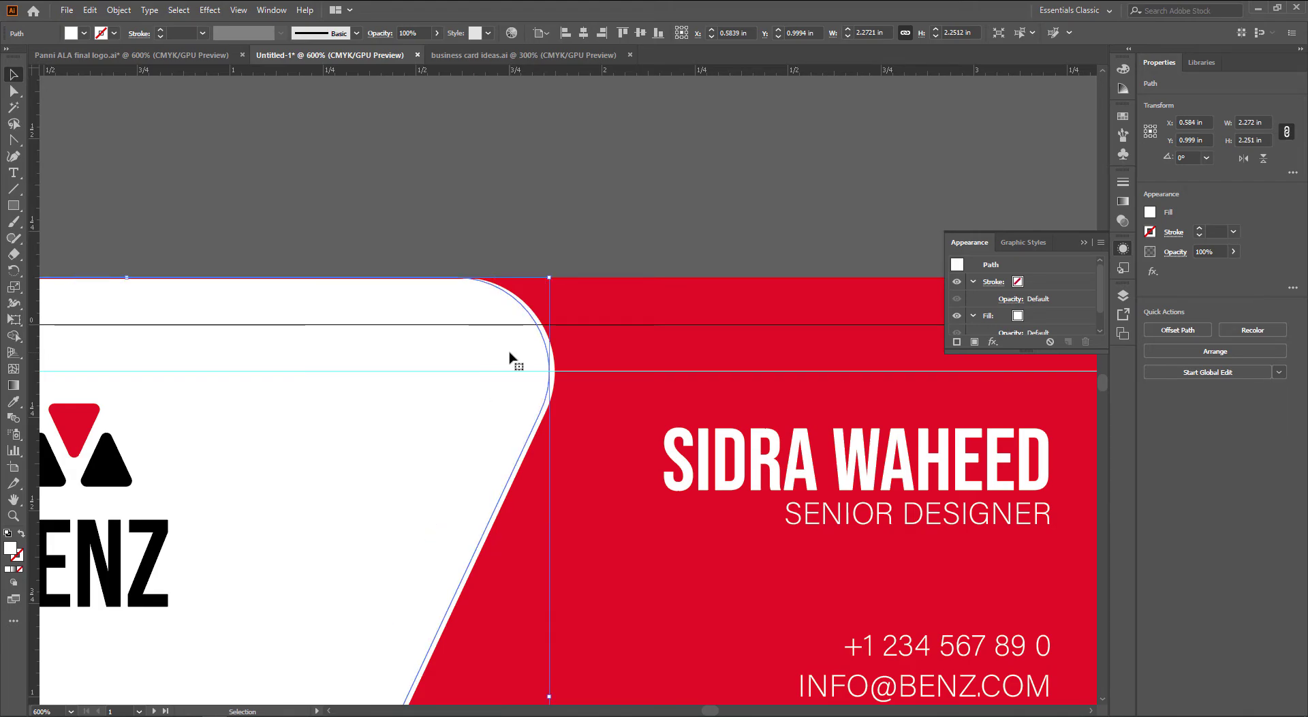
key("Left")
key("Left")
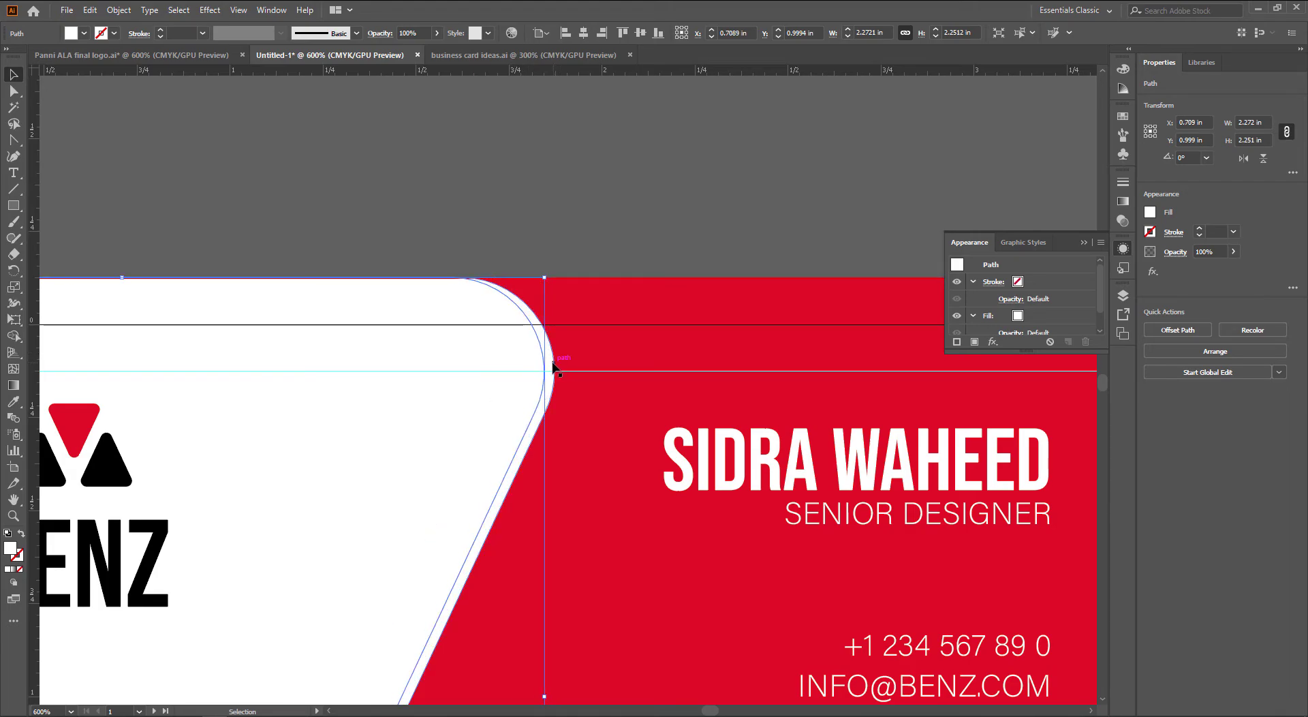
Fill the middle copy of the white panel with the card's red
left_click(547, 365)
key("i")
left_click(598, 347)
key("v")
left_click(646, 250)
scroll(671, 280, "down", 2)
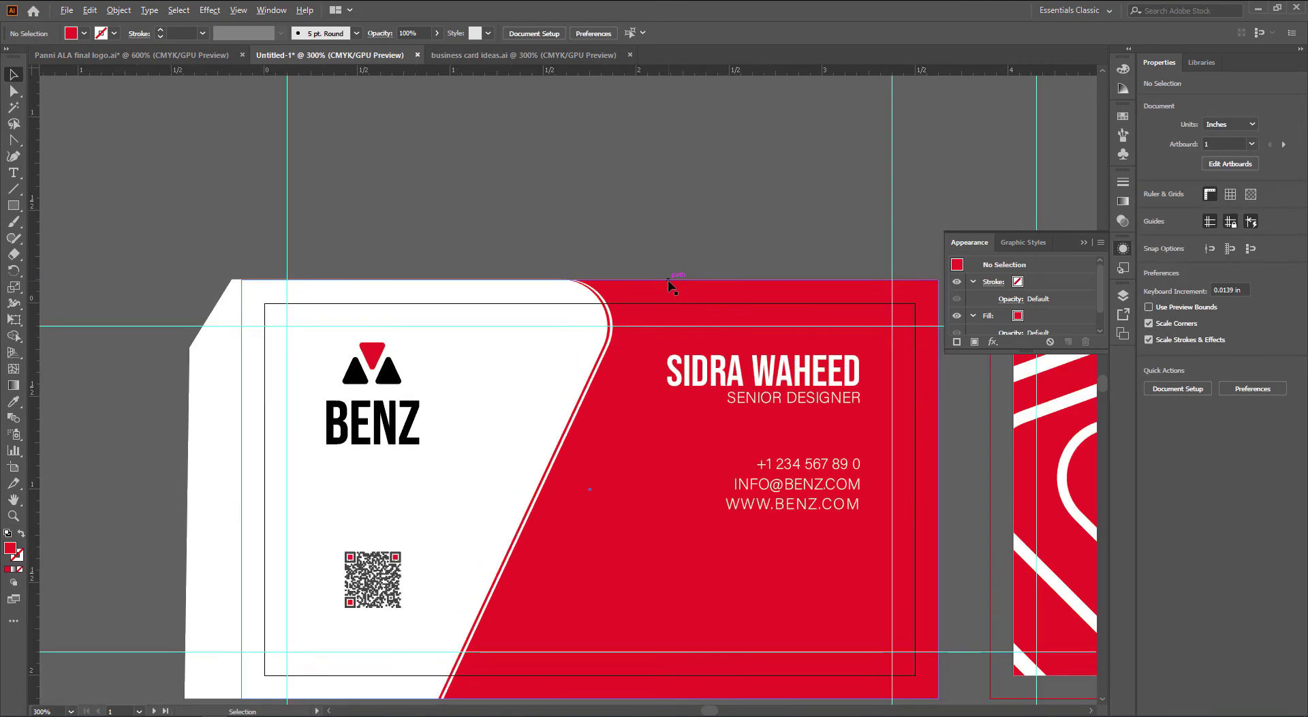
left_click_drag(729, 358, 701, 244)
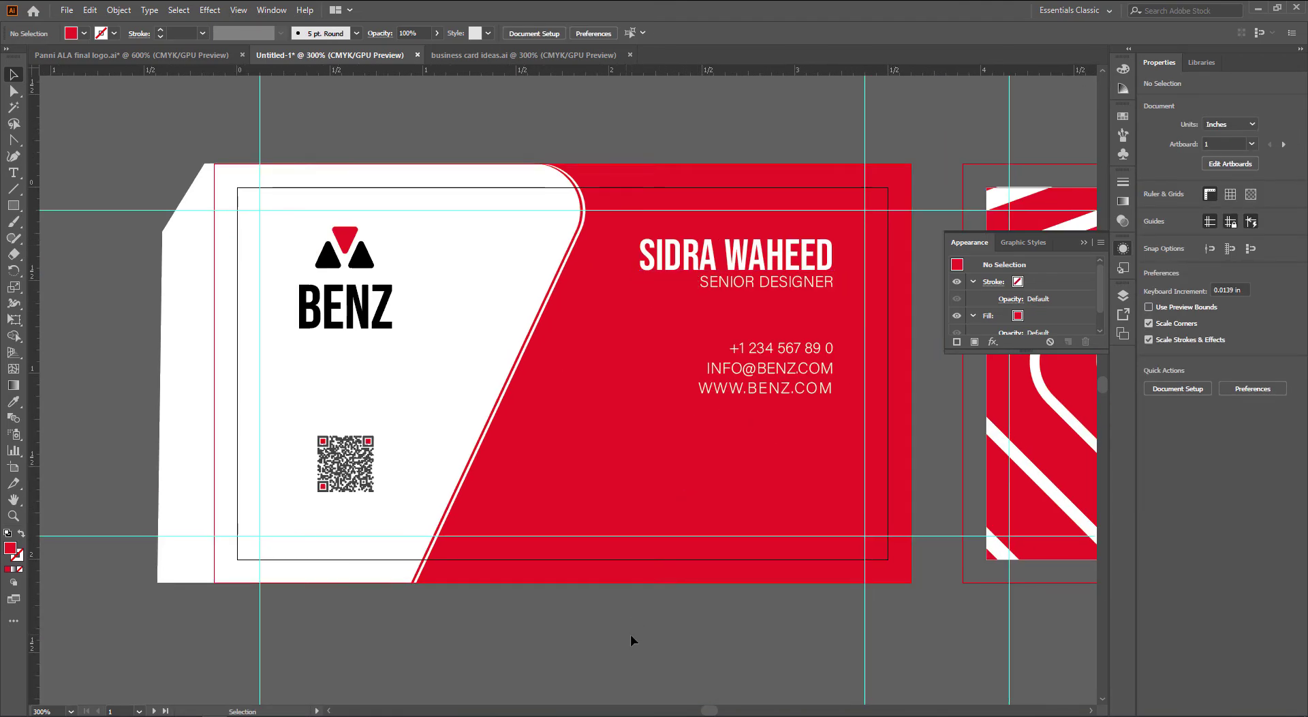
left_click_drag(699, 636, 646, 639)
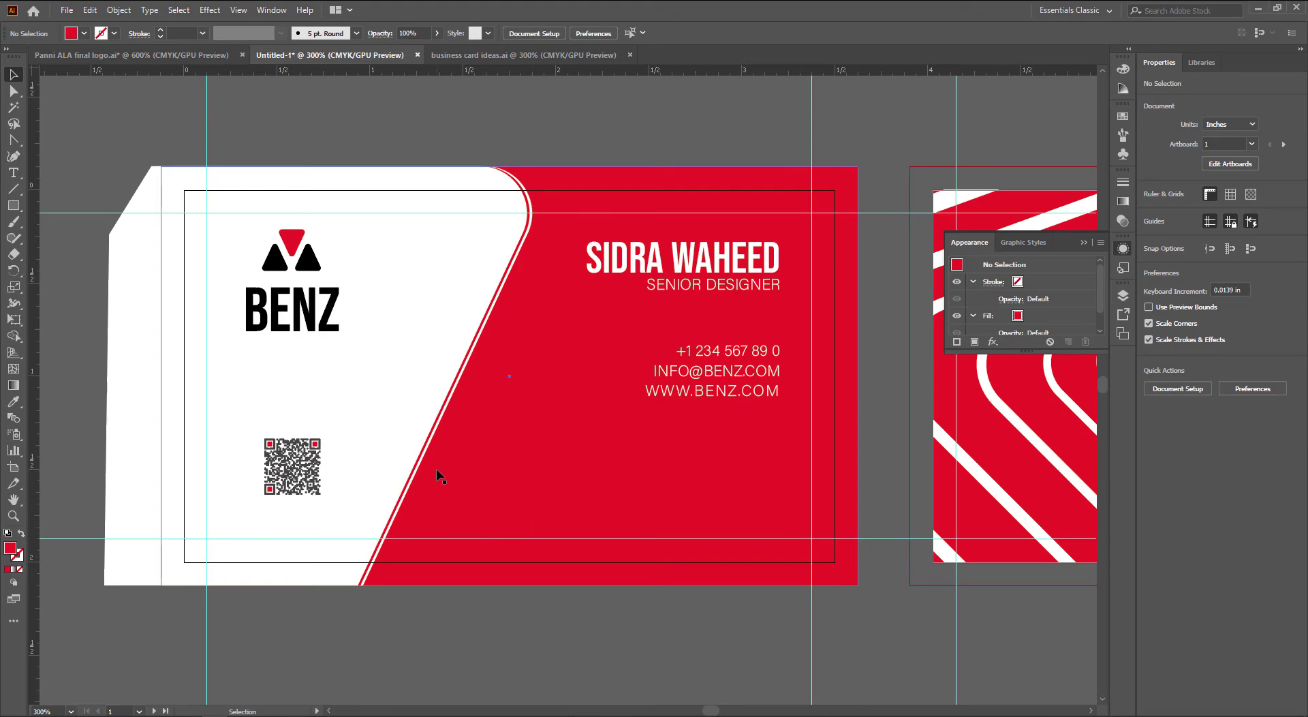
left_click(331, 310)
left_click_drag(342, 334, 373, 362)
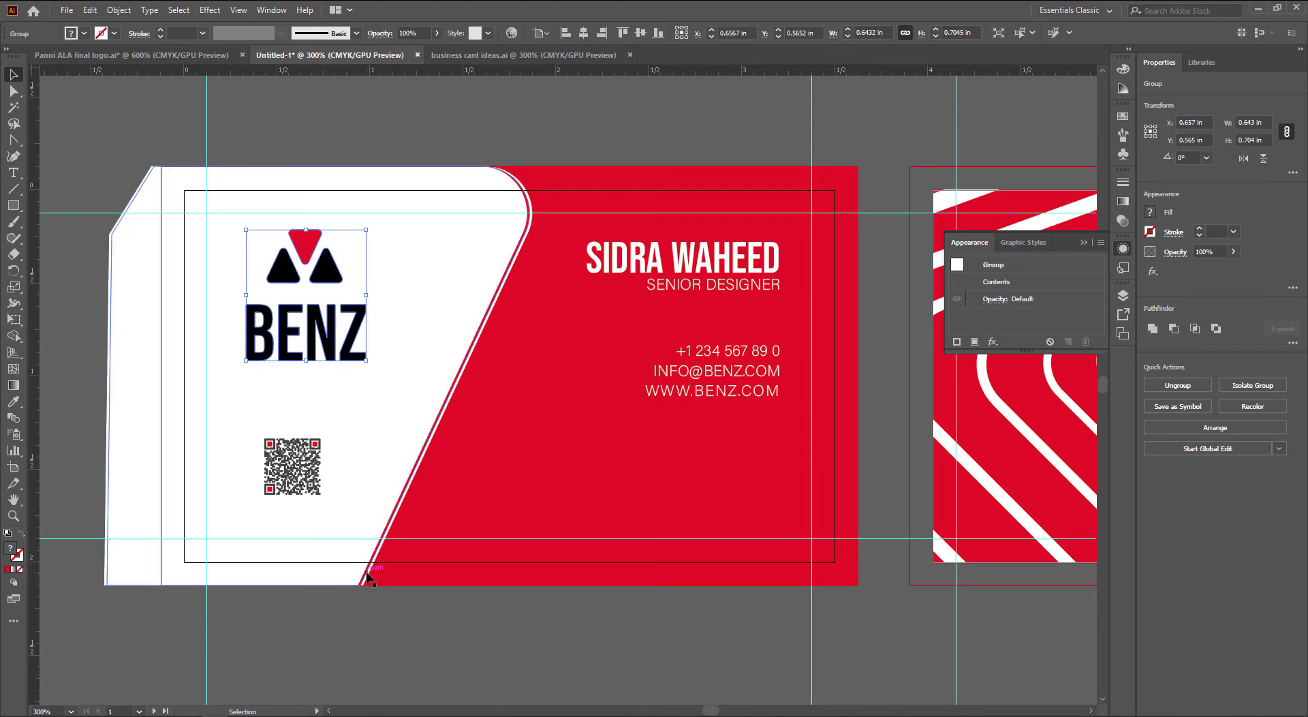
scroll(368, 574, "up", 6)
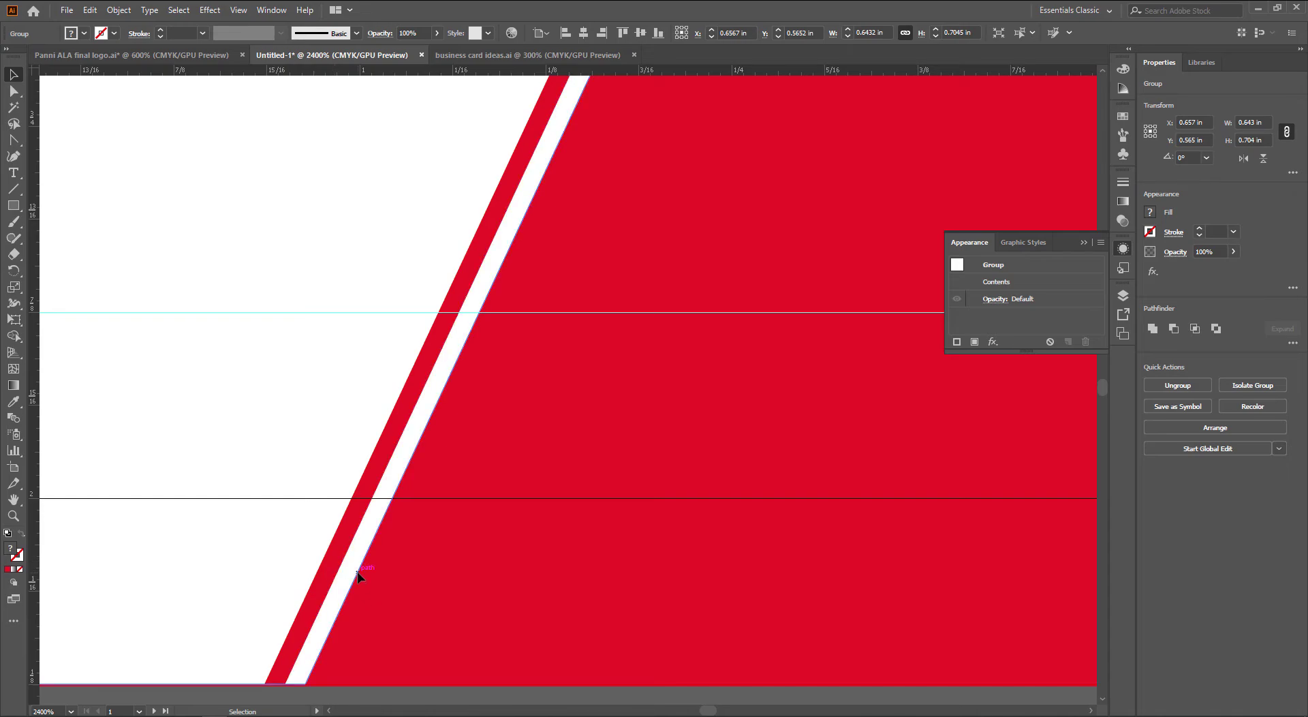
left_click(356, 571)
left_click(335, 572, "shift")
left_click(310, 574, "shift")
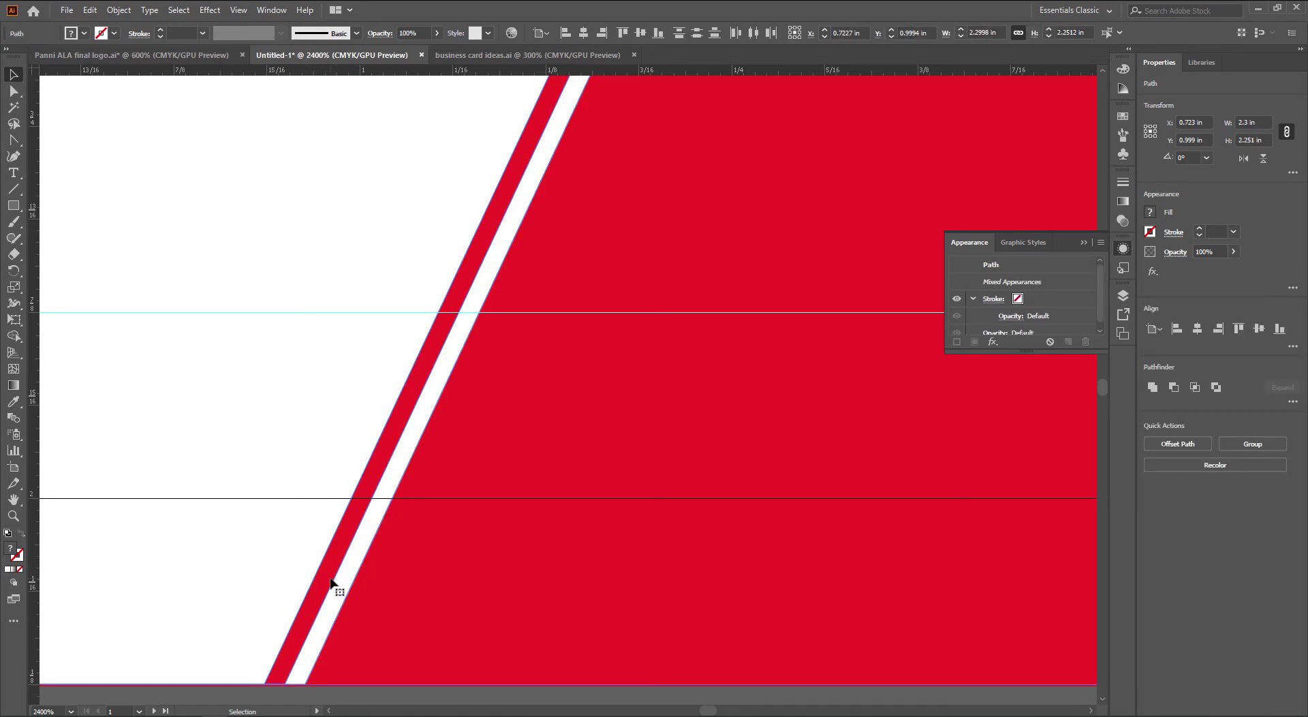
scroll(331, 584, "down", 6)
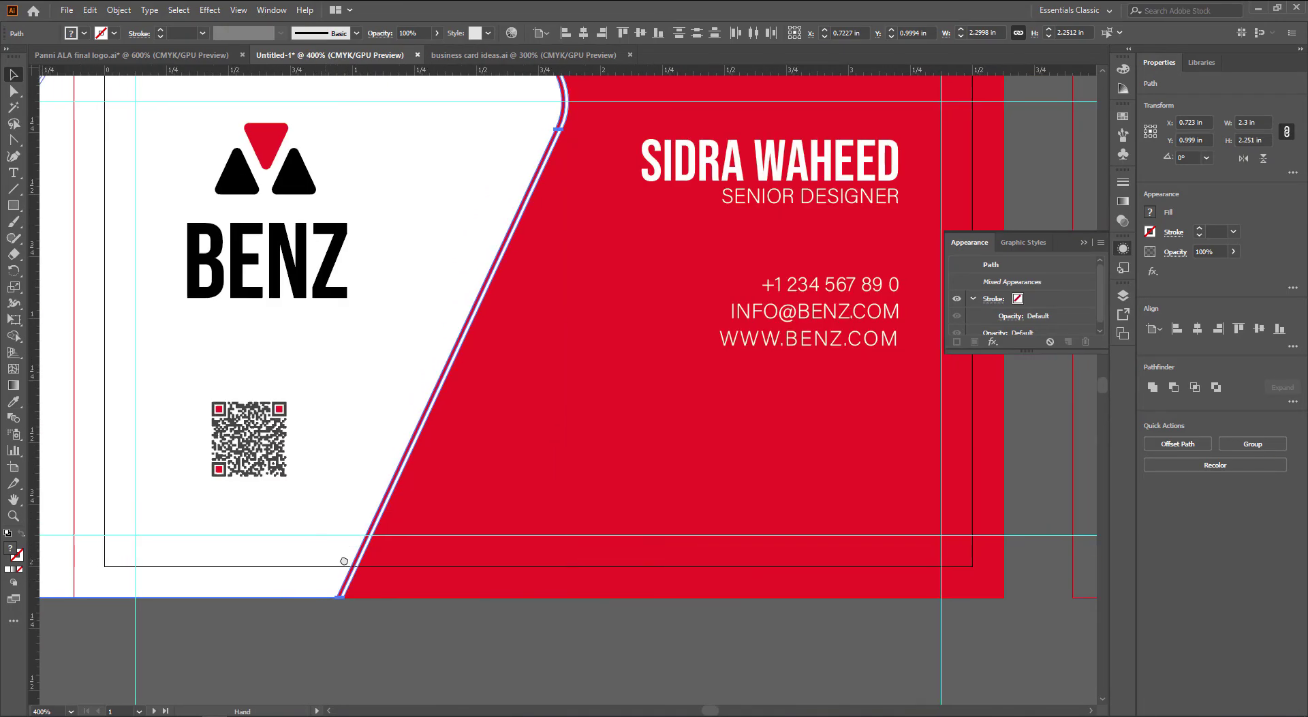
left_click(414, 643)
left_click_drag(414, 639, 418, 647)
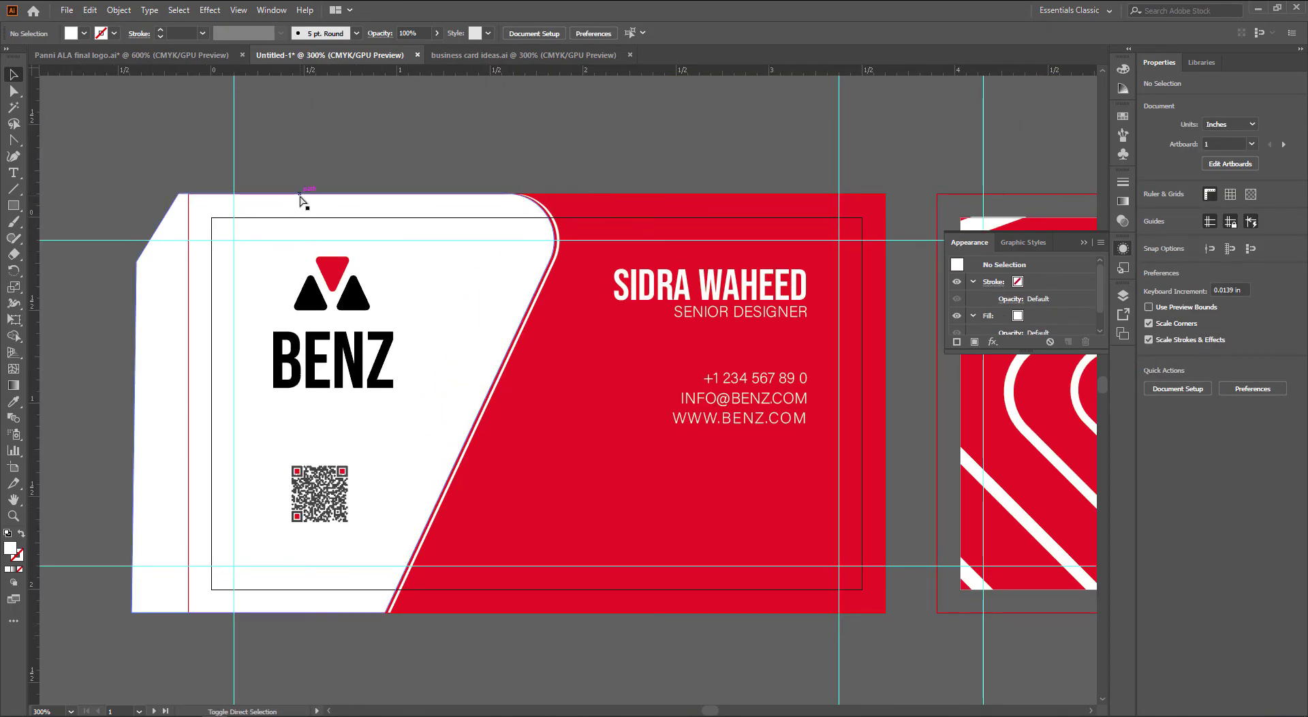
Copy the horizontal BENZ CAR DETAILING logo from the logo file and paste it scaled onto the card
key("ctrl+shift+Tab")
left_click_drag(170, 285, 611, 367)
scroll(314, 401, "down", 3)
left_click_drag(294, 420, 740, 352)
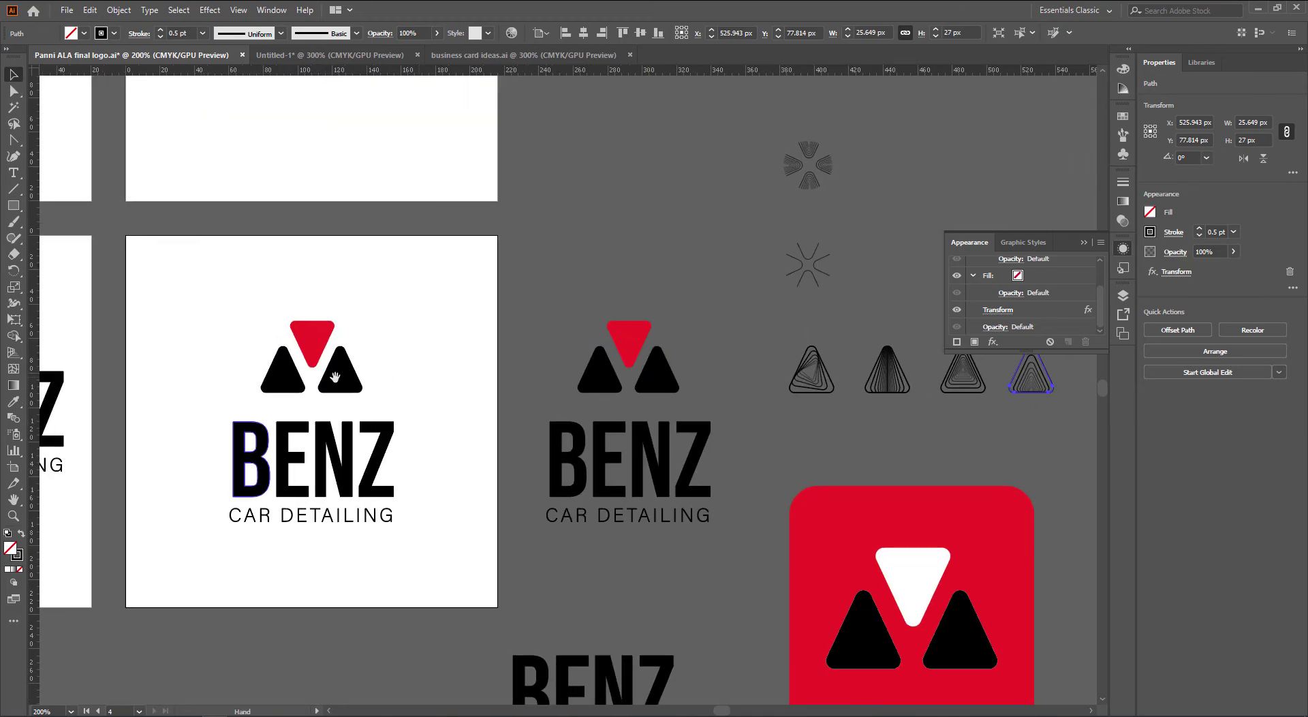
left_click_drag(334, 374, 740, 356)
left_click(417, 412)
key("ctrl+c")
key("ctrl+Tab")
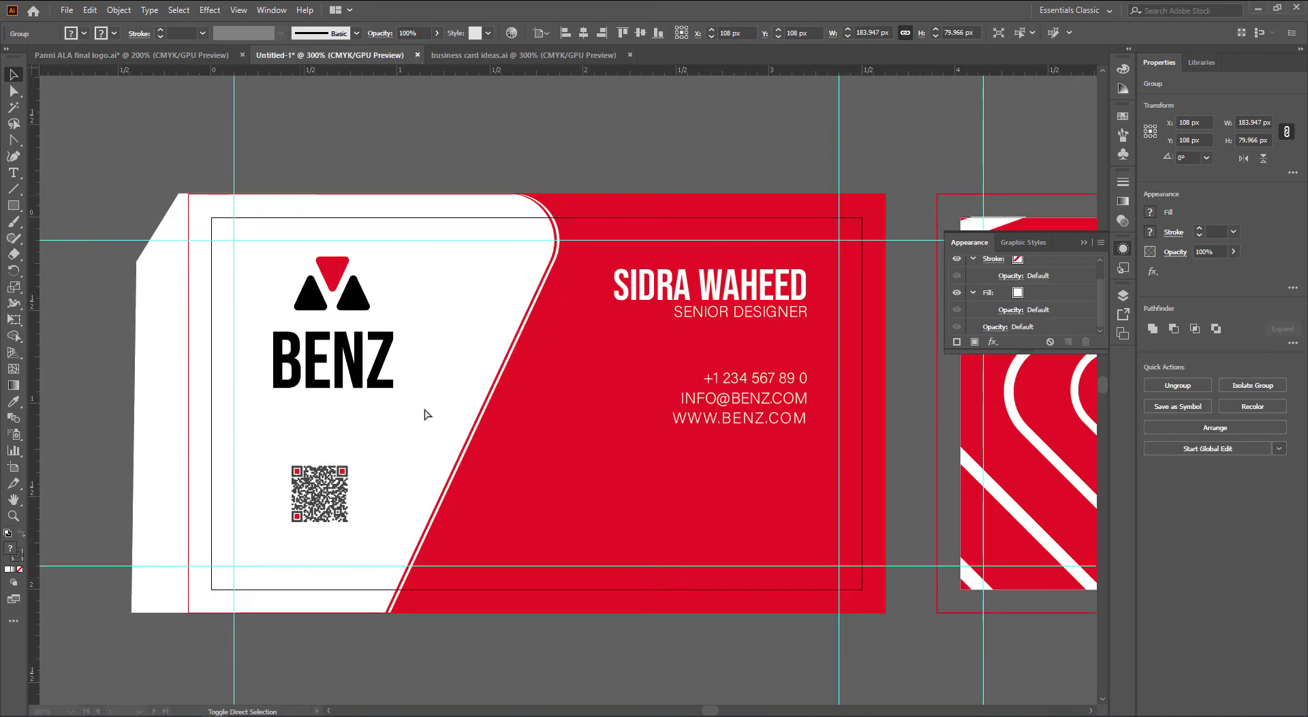
key("ctrl+v")
left_click_drag(807, 493, 541, 378)
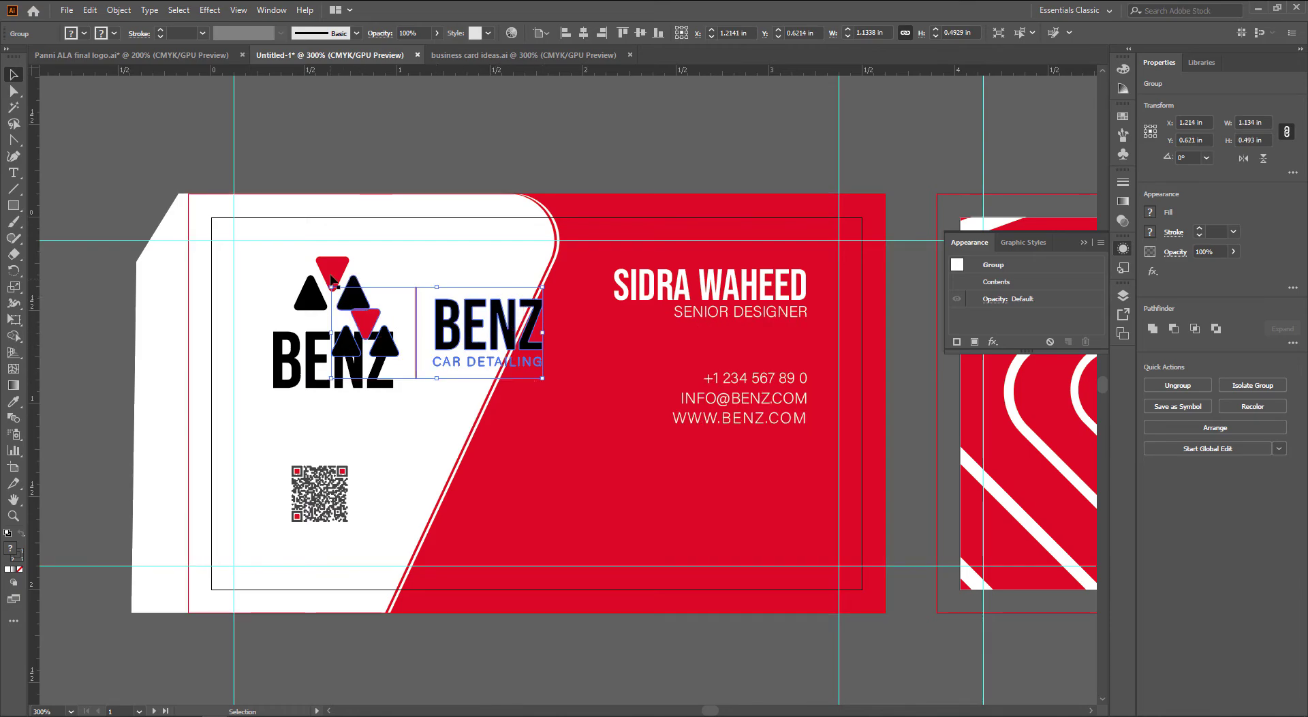
Move the stacked logo off the card, place the horizontal logo top-left, and select it with the name text
left_click(331, 276)
left_click_drag(331, 276, 487, 287)
left_click_drag(486, 286, 164, 173)
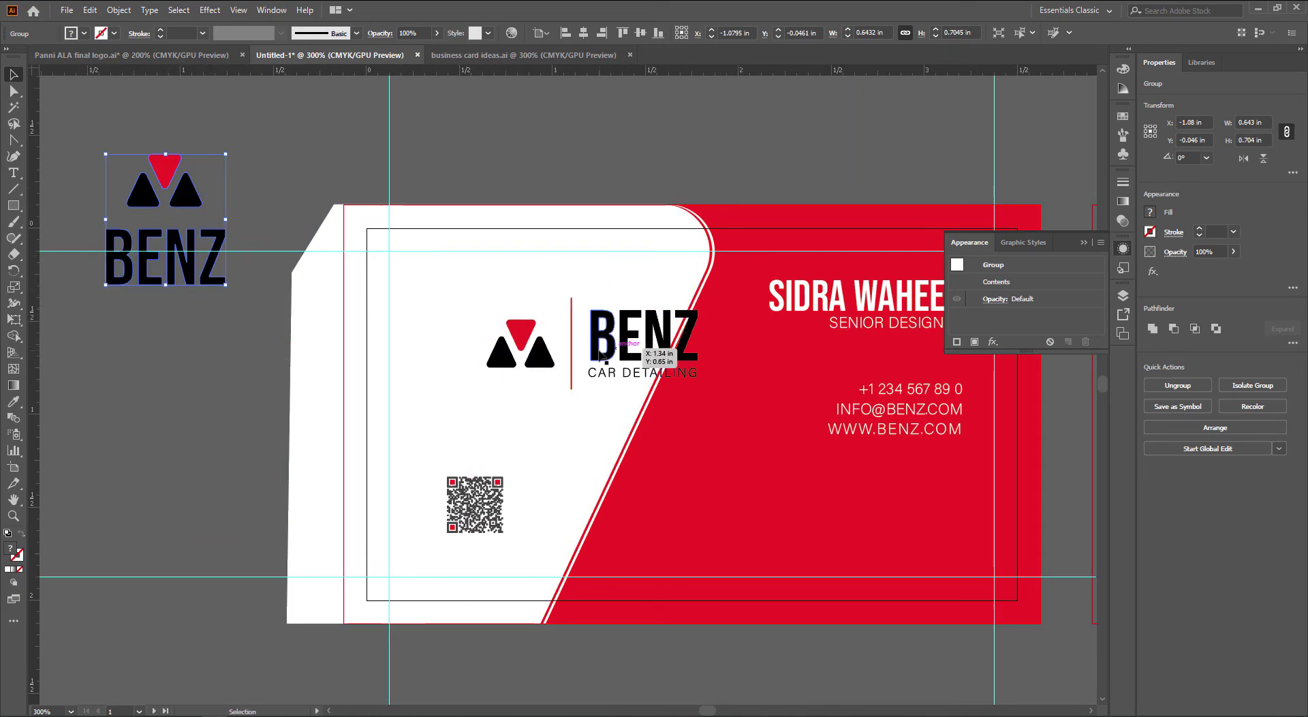
left_click_drag(599, 354, 523, 330)
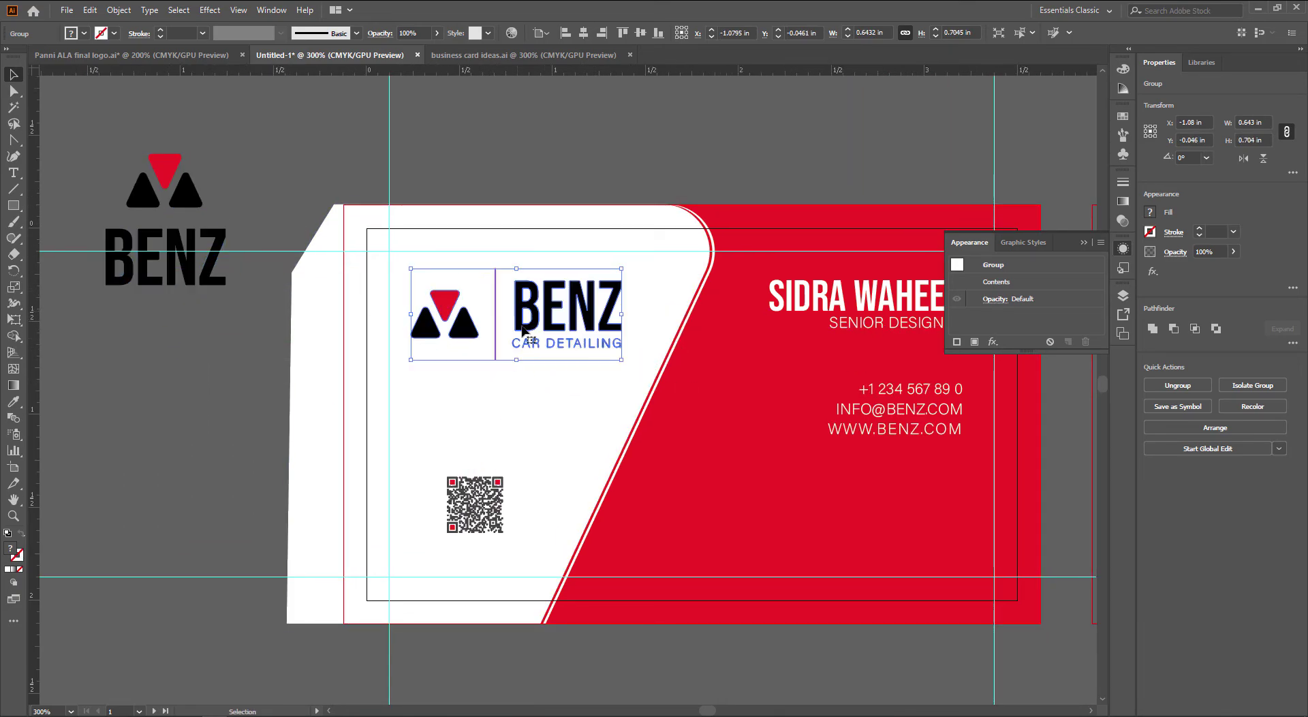
left_click_drag(510, 391, 450, 371)
left_click(123, 379)
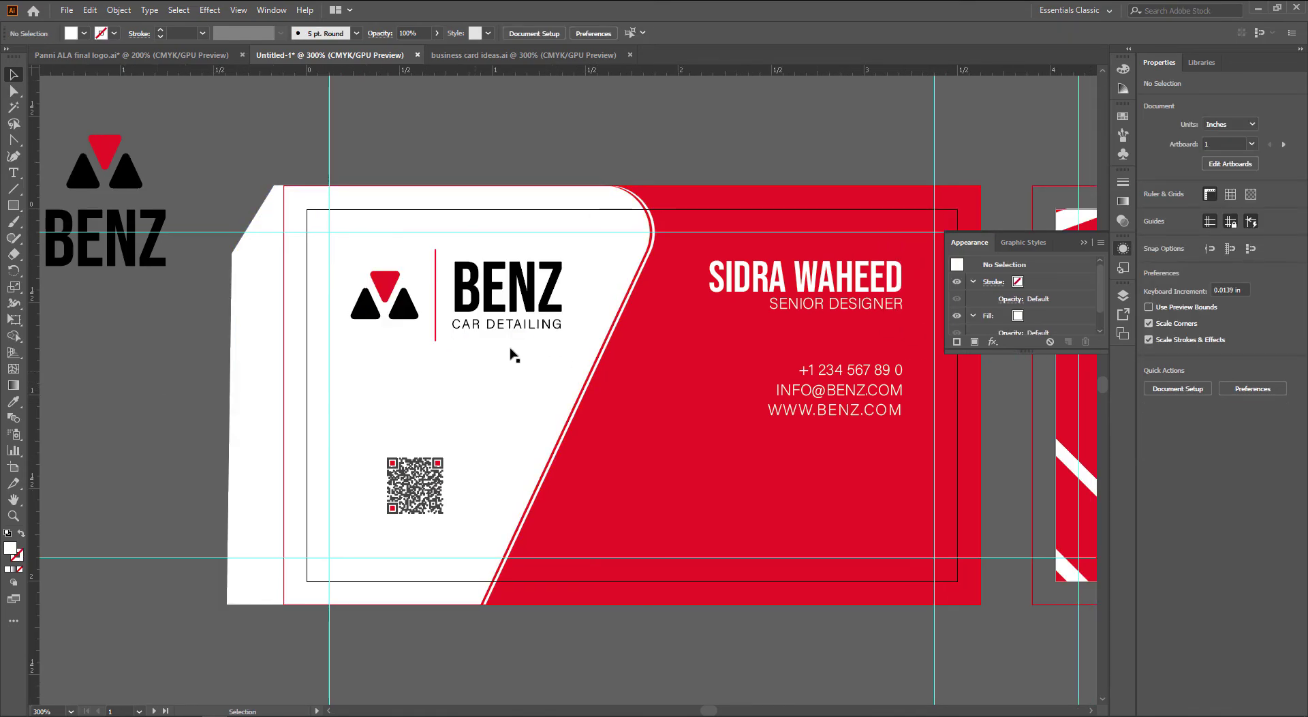
left_click(552, 298)
left_click(743, 282, "shift")
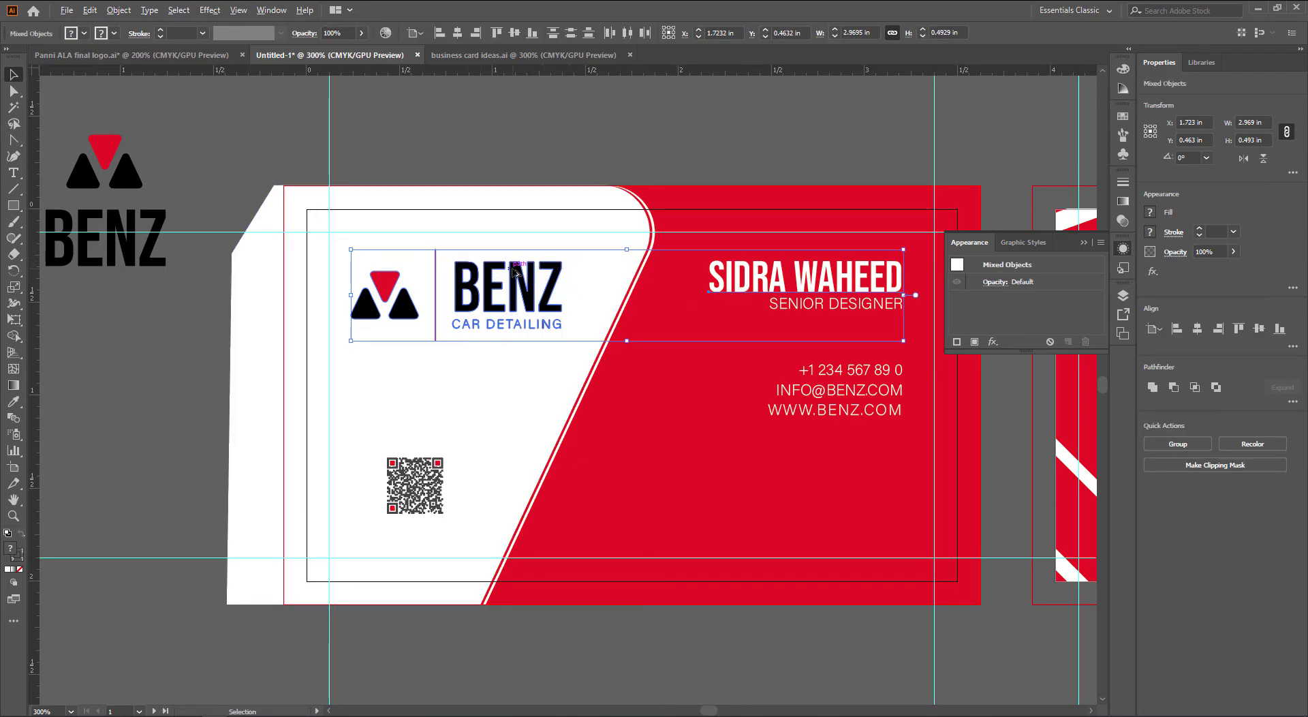
Try a horizontal guide across the card, undo it, and check the red background and name text
scroll(548, 270, "up", 2)
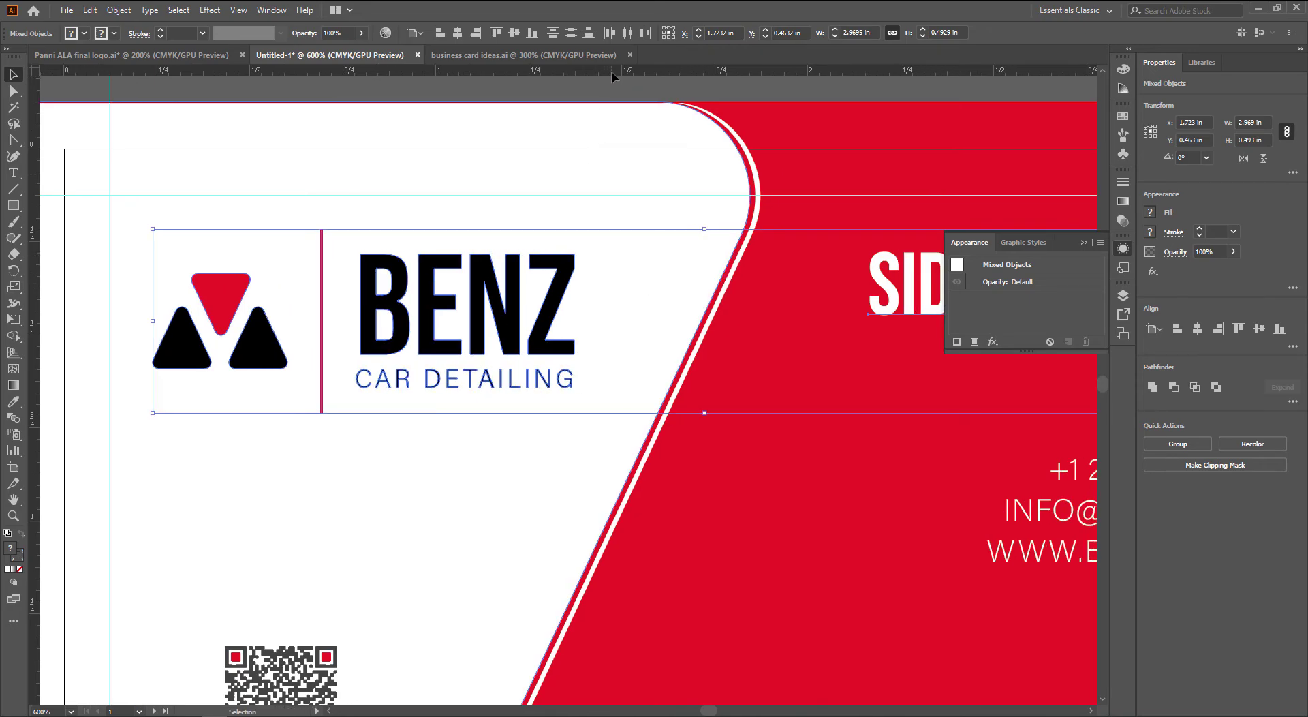
left_click_drag(612, 75, 554, 238)
key("ctrl+z")
left_click(889, 177)
left_click(899, 278)
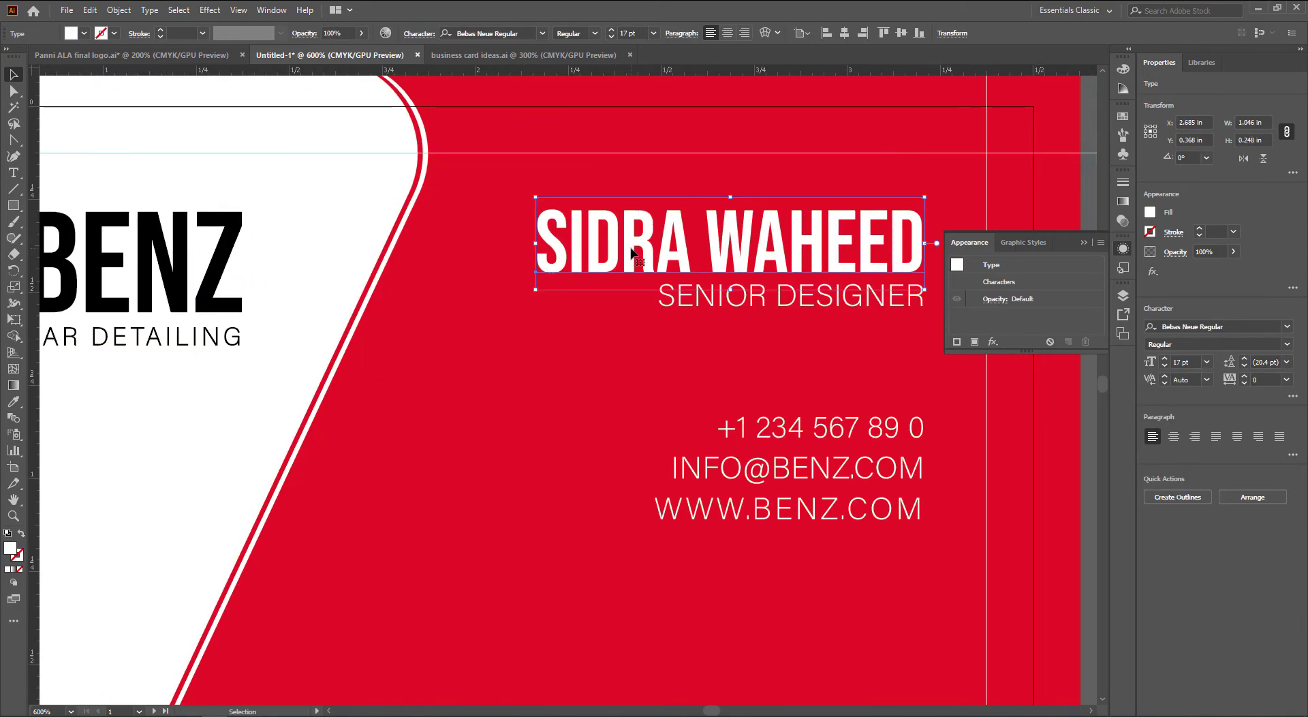
scroll(741, 229, "up", 3)
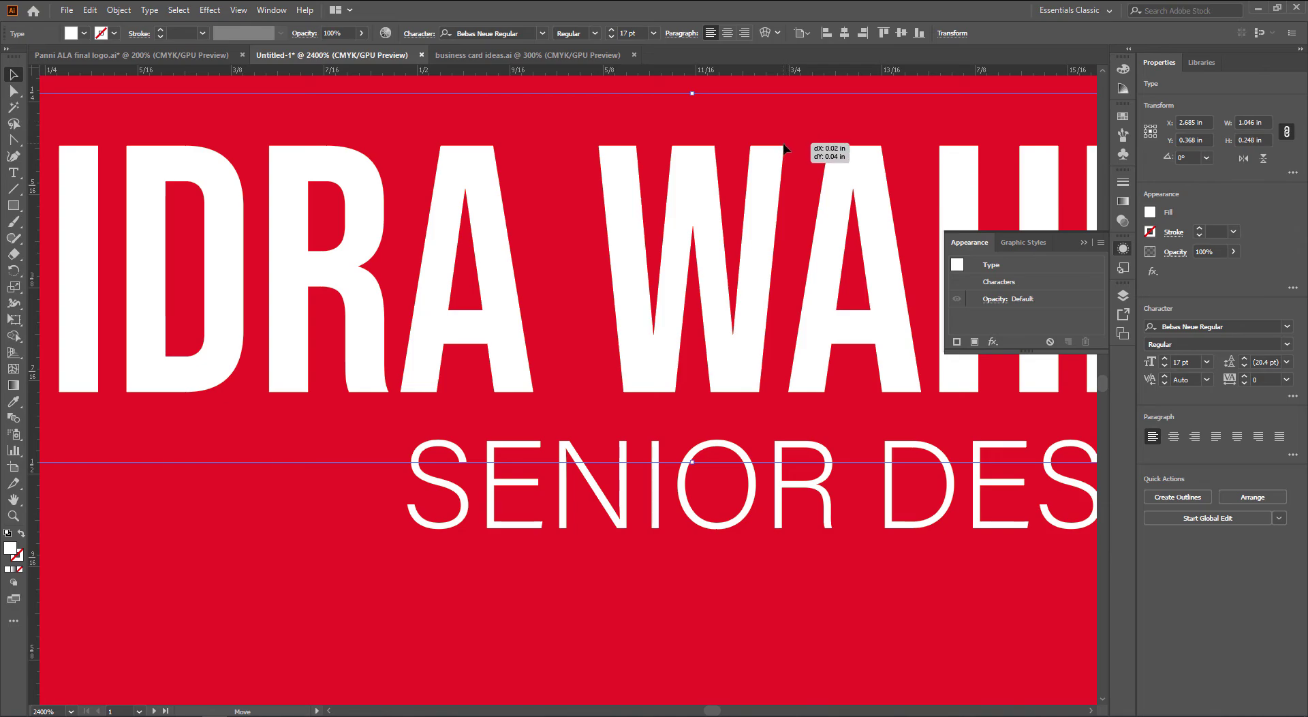
left_click(853, 158)
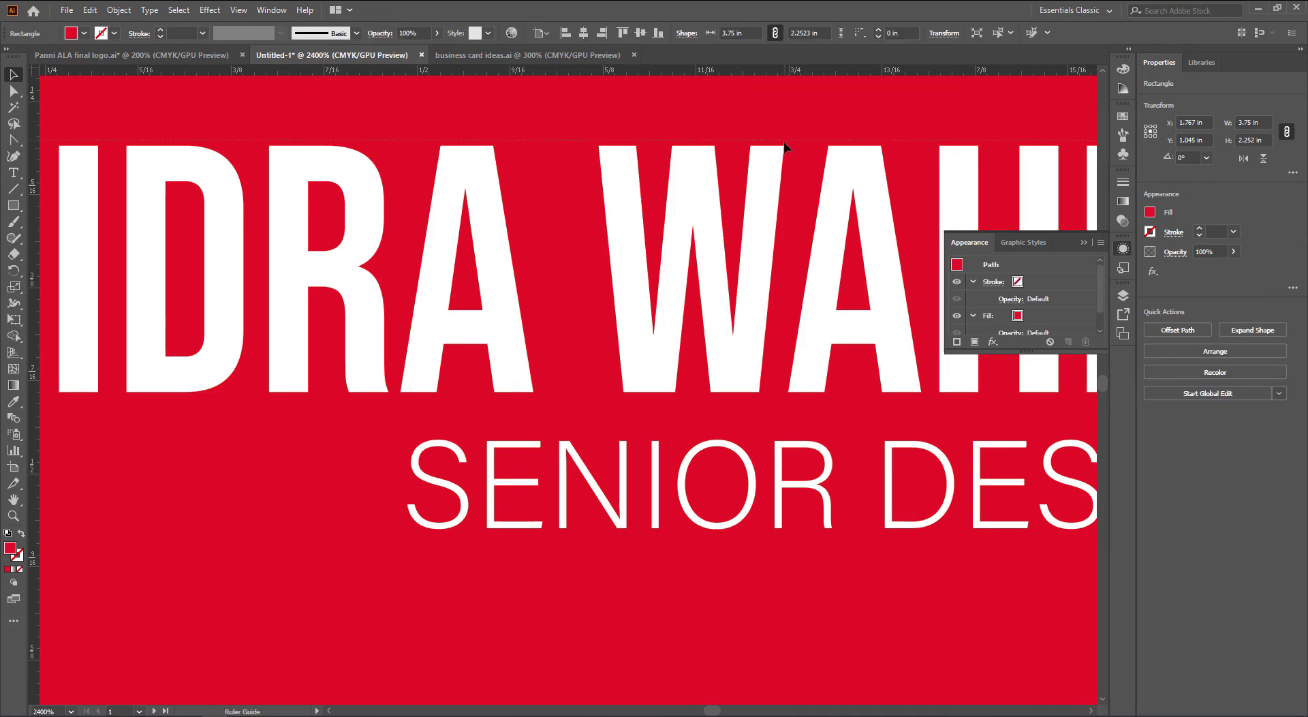
Widen the QR code beneath the BENZ logo to about 0.37 in
scroll(777, 248, "down", 3)
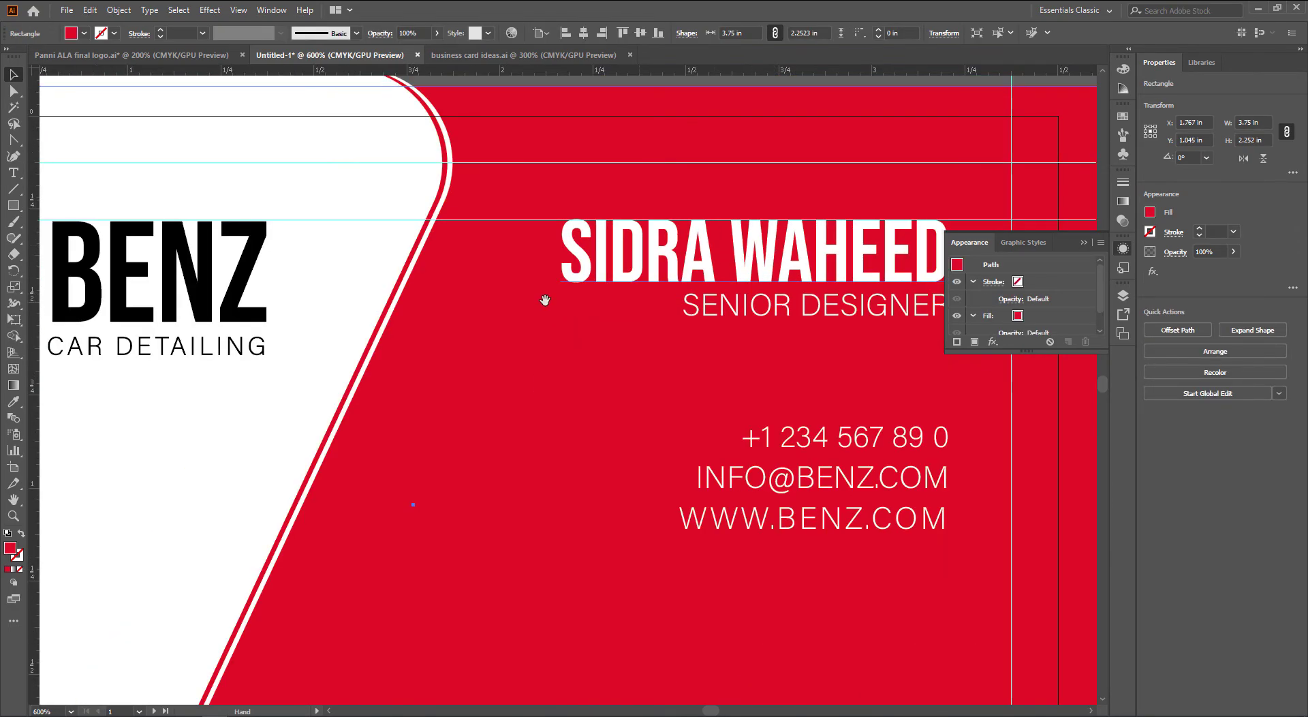
left_click_drag(545, 300, 830, 341)
left_click(555, 283)
scroll(555, 298, "down", 2)
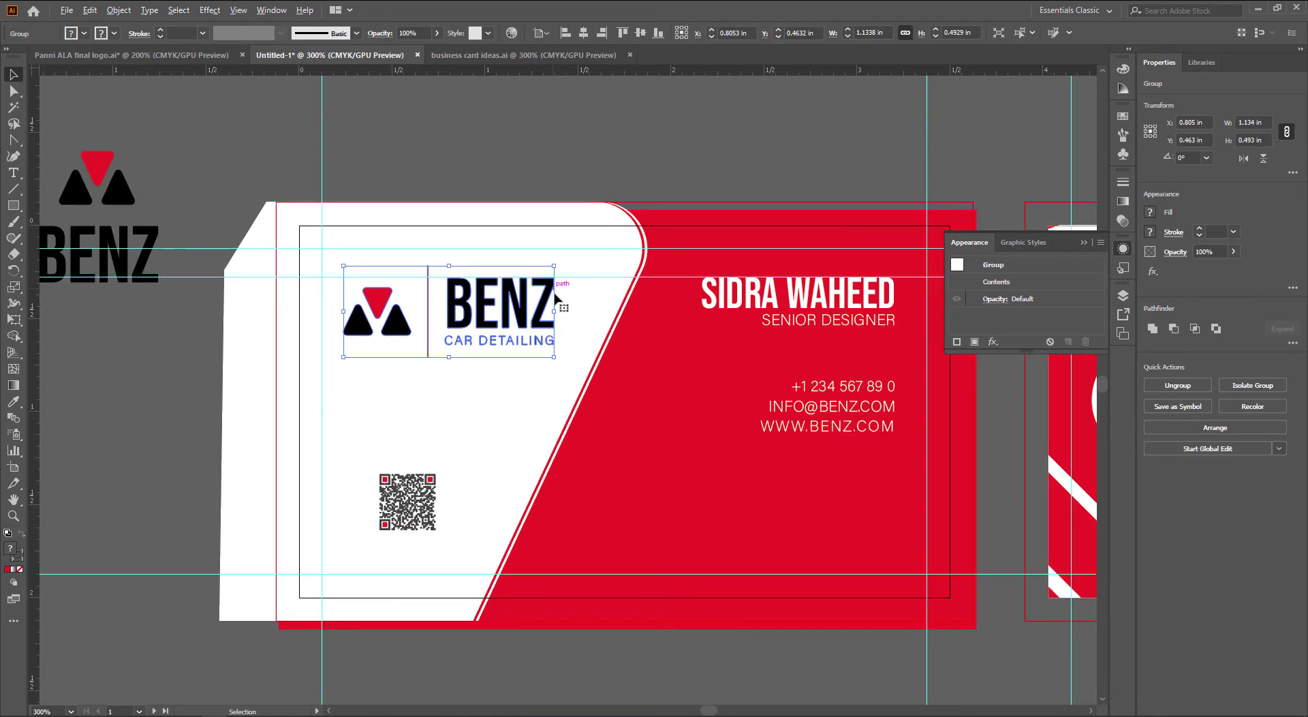
left_click_drag(574, 402, 487, 298)
left_click(326, 422)
left_click_drag(347, 399, 375, 400)
left_click(559, 581)
left_click_drag(558, 581, 538, 585)
Draw a white rectangle across the lower red area and slant its bottom-left corner leftward
key("m")
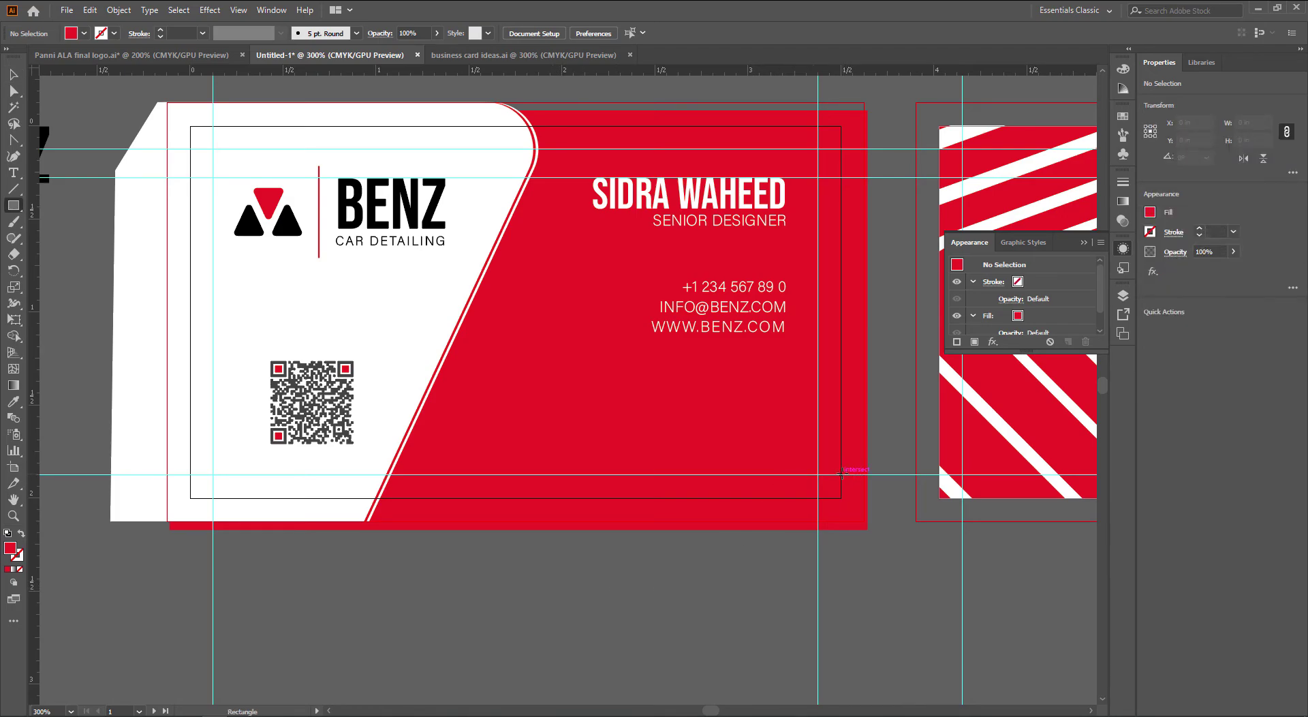
mouse_move(842, 475)
left_mouse_down()
mouse_move(653, 428)
mouse_move(431, 415)
left_mouse_up()
scroll(423, 484, "up", 3)
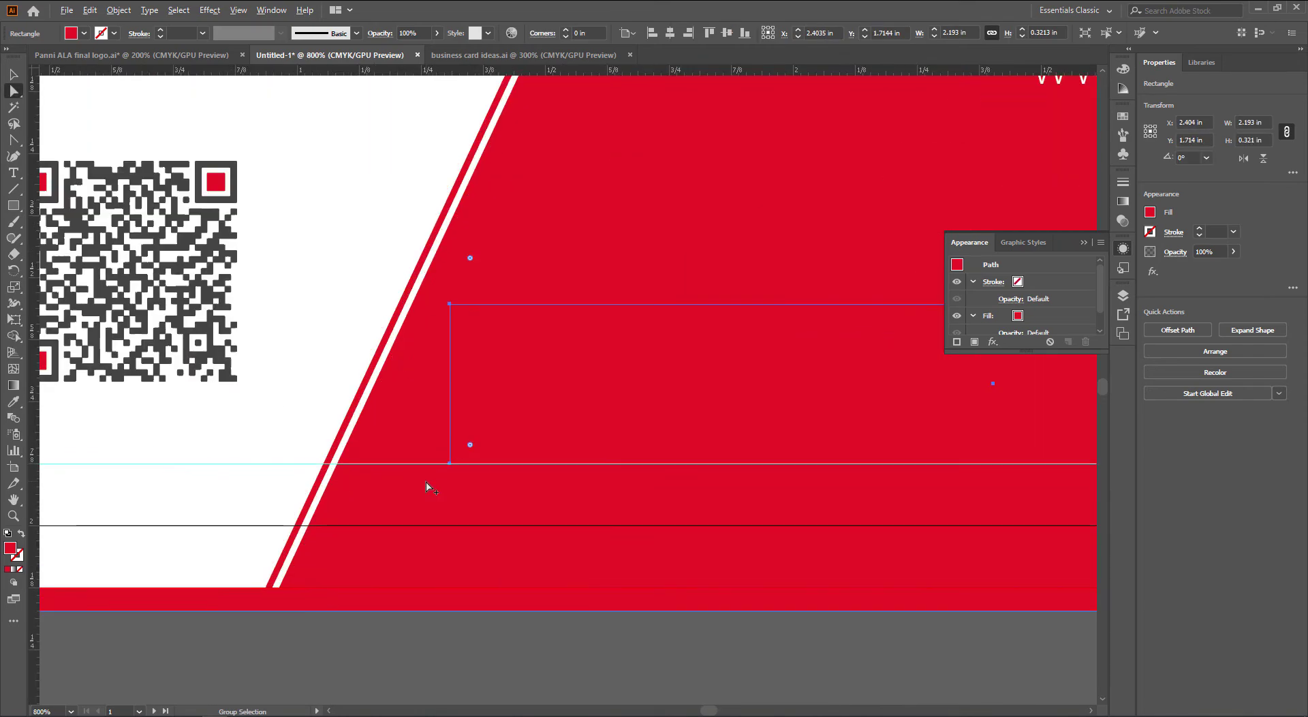
key("i")
left_click(350, 260)
key("a")
left_click_drag(450, 463, 379, 464)
key("v")
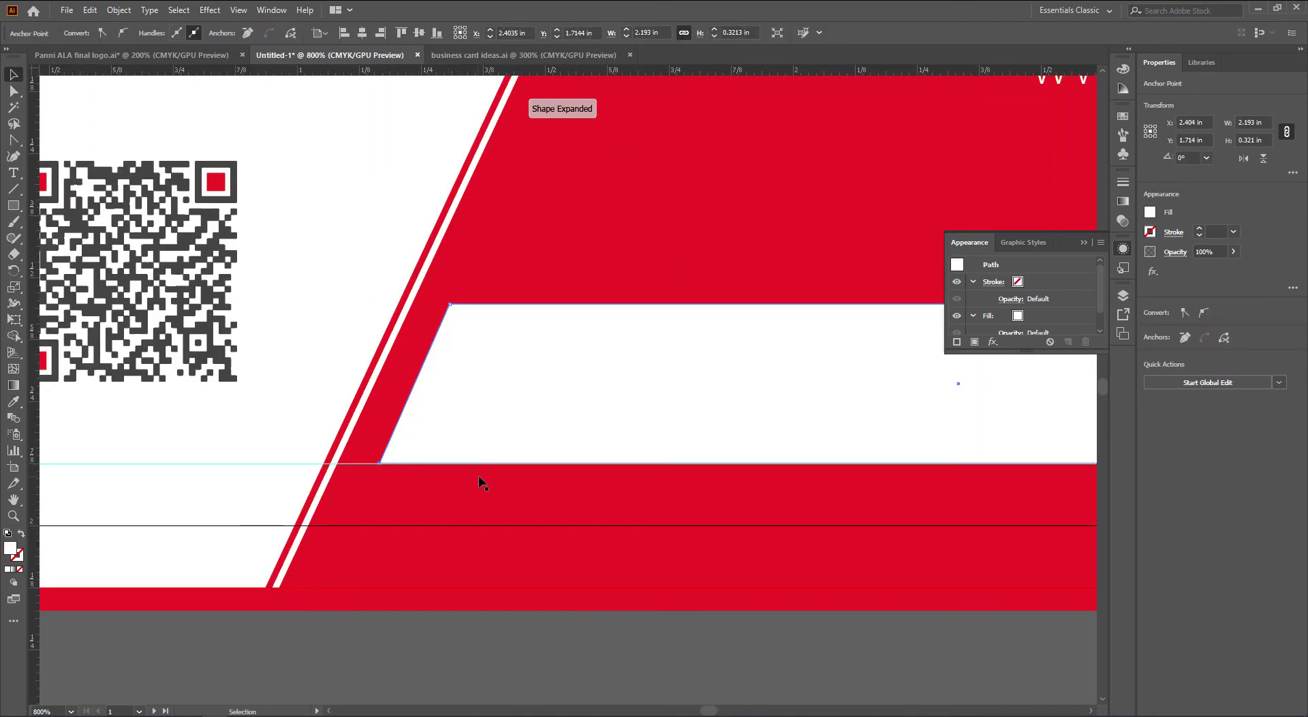
Shift the white band's slanted left edge further right
scroll(480, 477, "down", 2)
scroll(482, 440, "right", 1)
key("a")
left_click(488, 545)
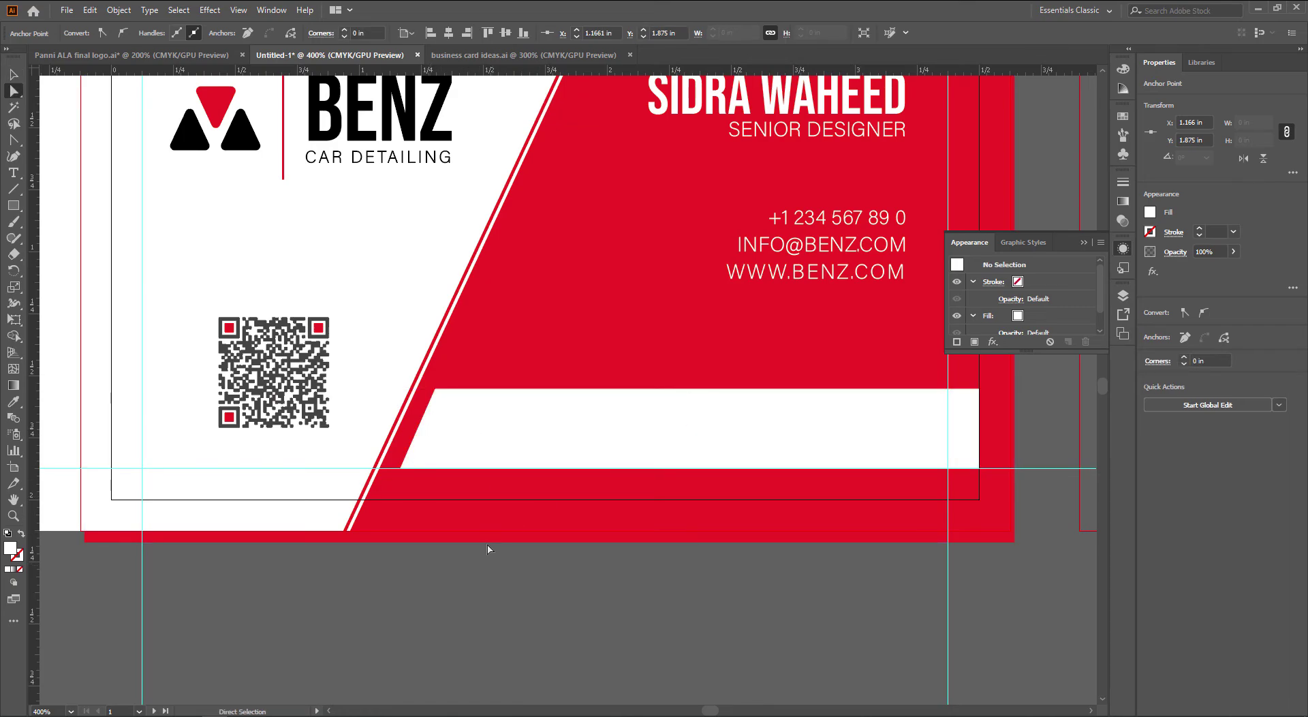
left_click_drag(416, 432, 587, 432)
key("v")
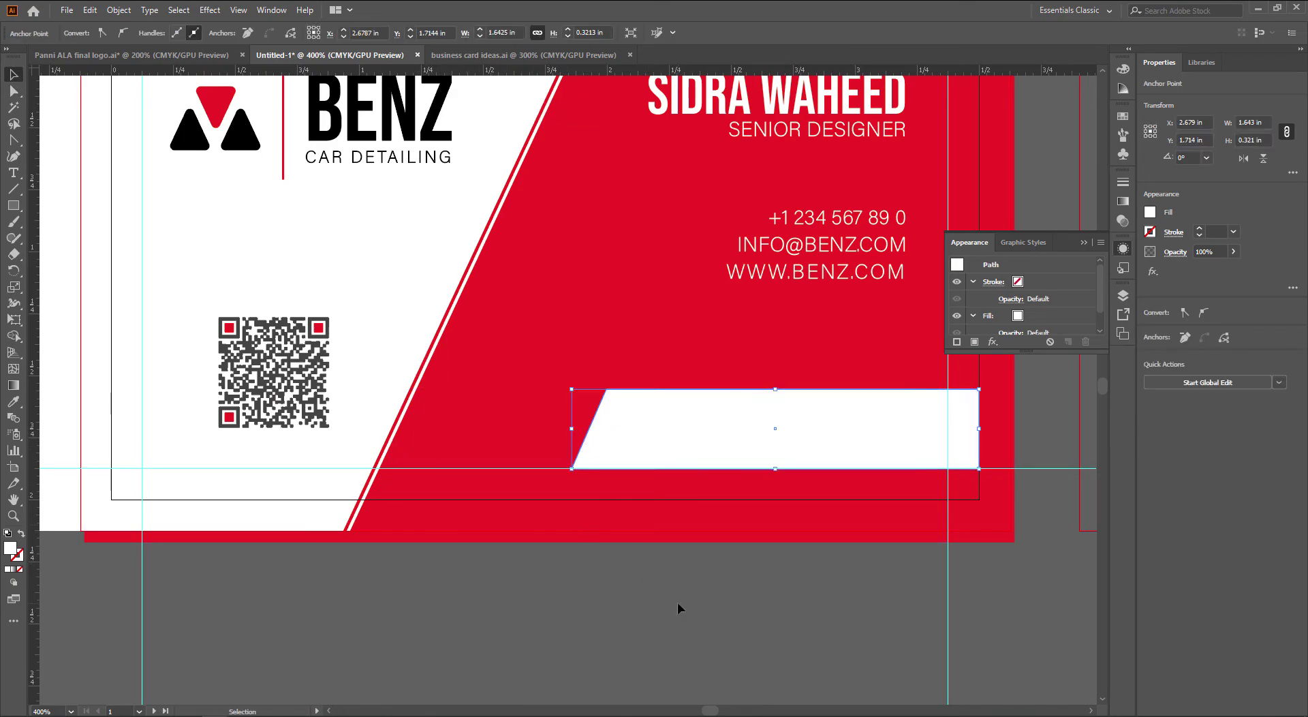
left_click(678, 602)
Copy the band to the left and reshape the copy into a thin slanted stripe
scroll(688, 444, "up", 1)
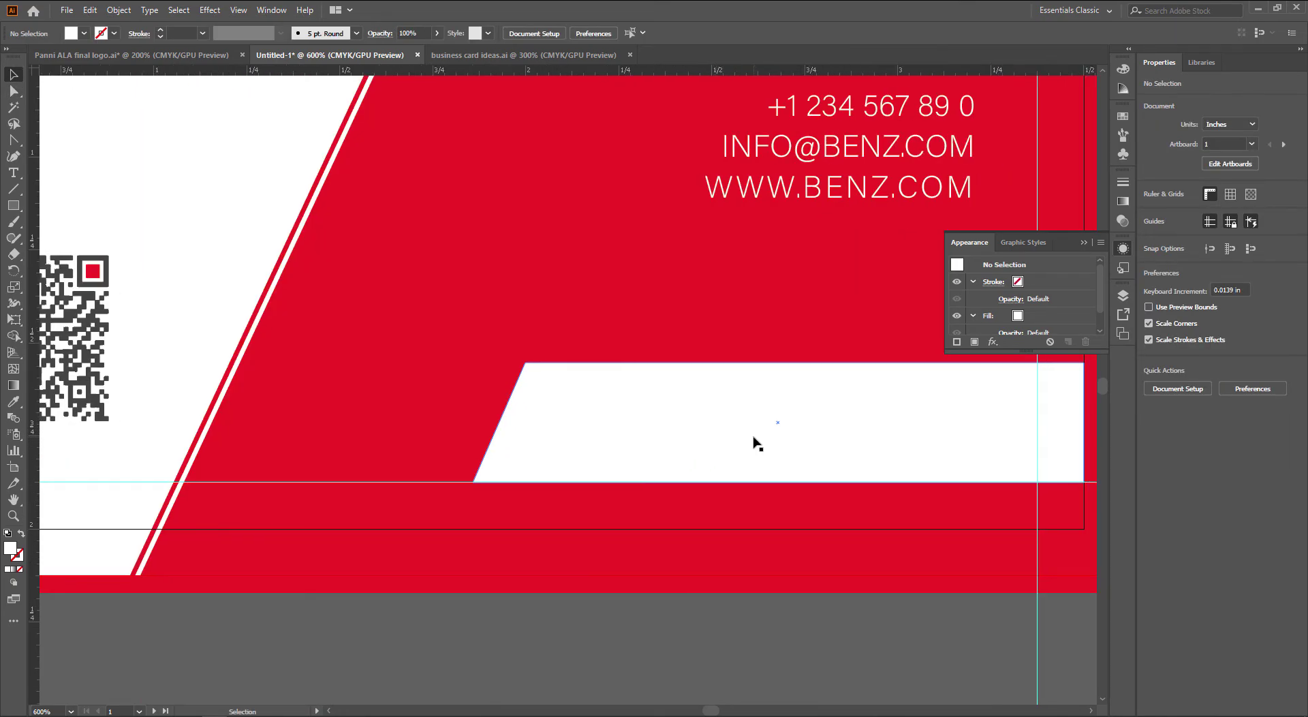
left_click_drag(756, 443, 692, 439)
key("a")
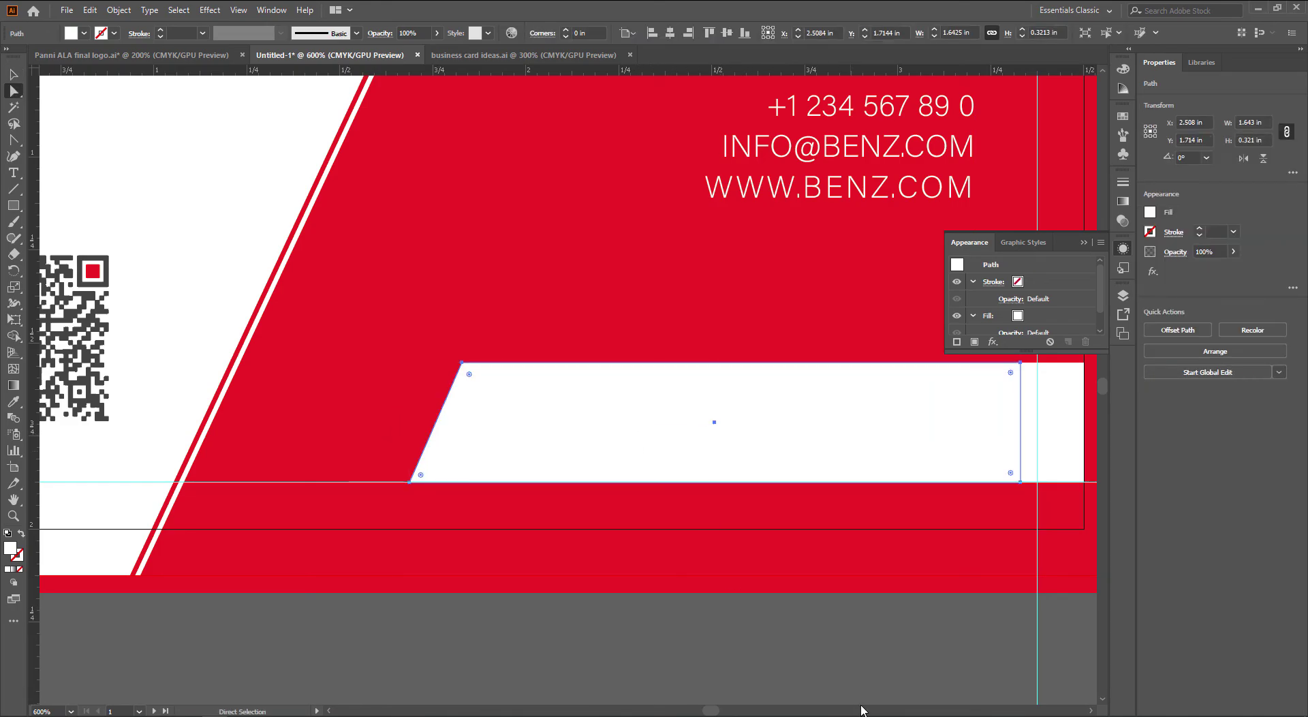
left_click(980, 655)
left_click_drag(1020, 430, 478, 433)
left_click(478, 482)
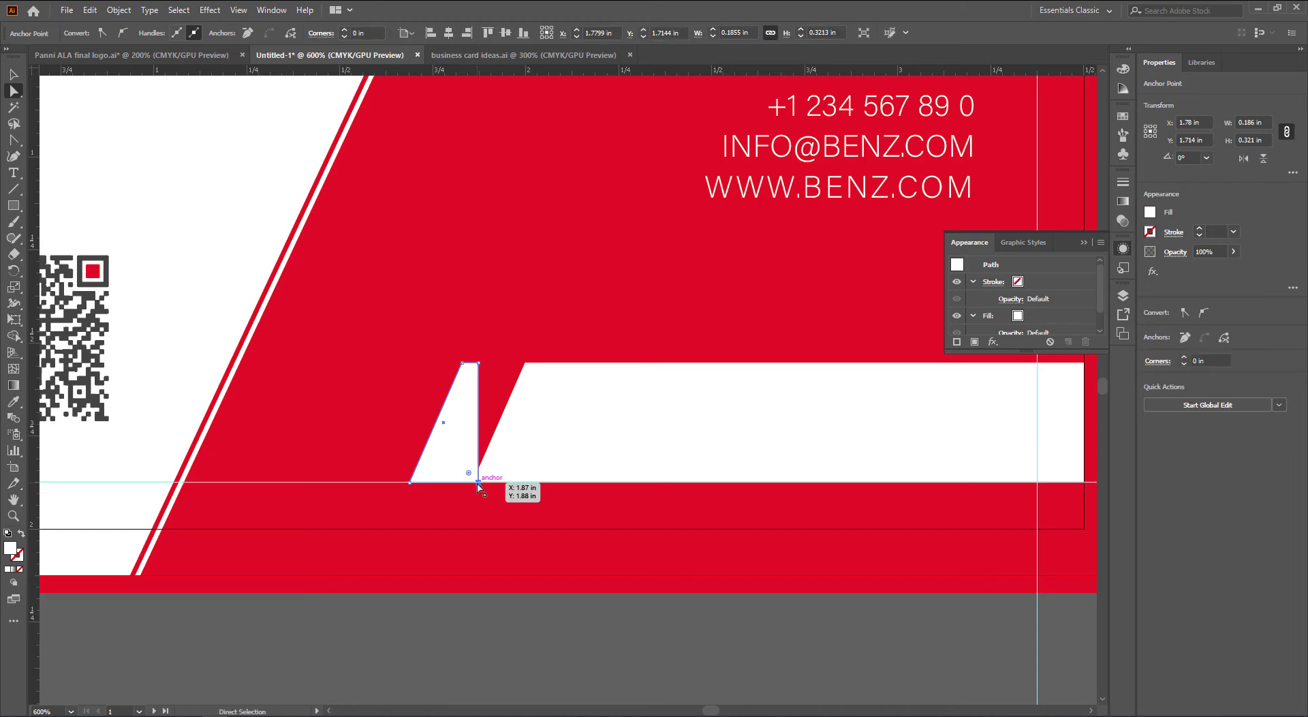
left_click_drag(478, 482, 427, 478)
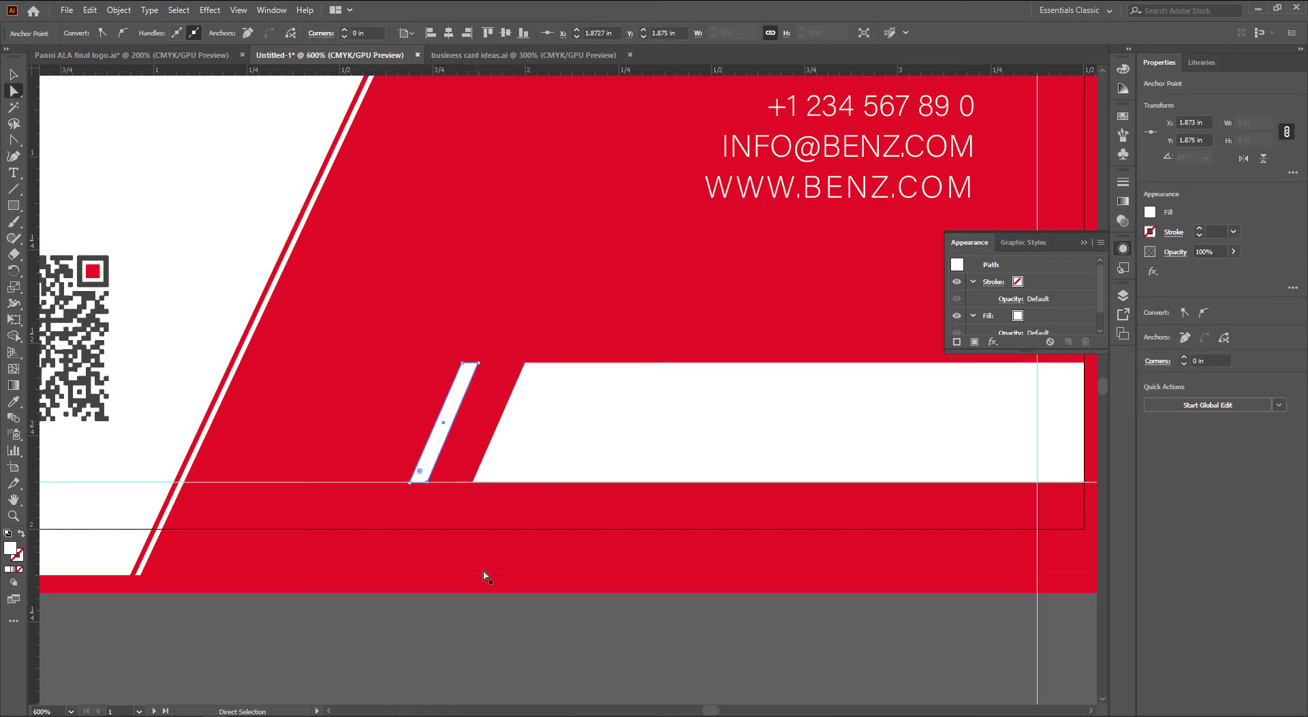
key("v")
left_click(501, 584)
left_click_drag(447, 420, 481, 423)
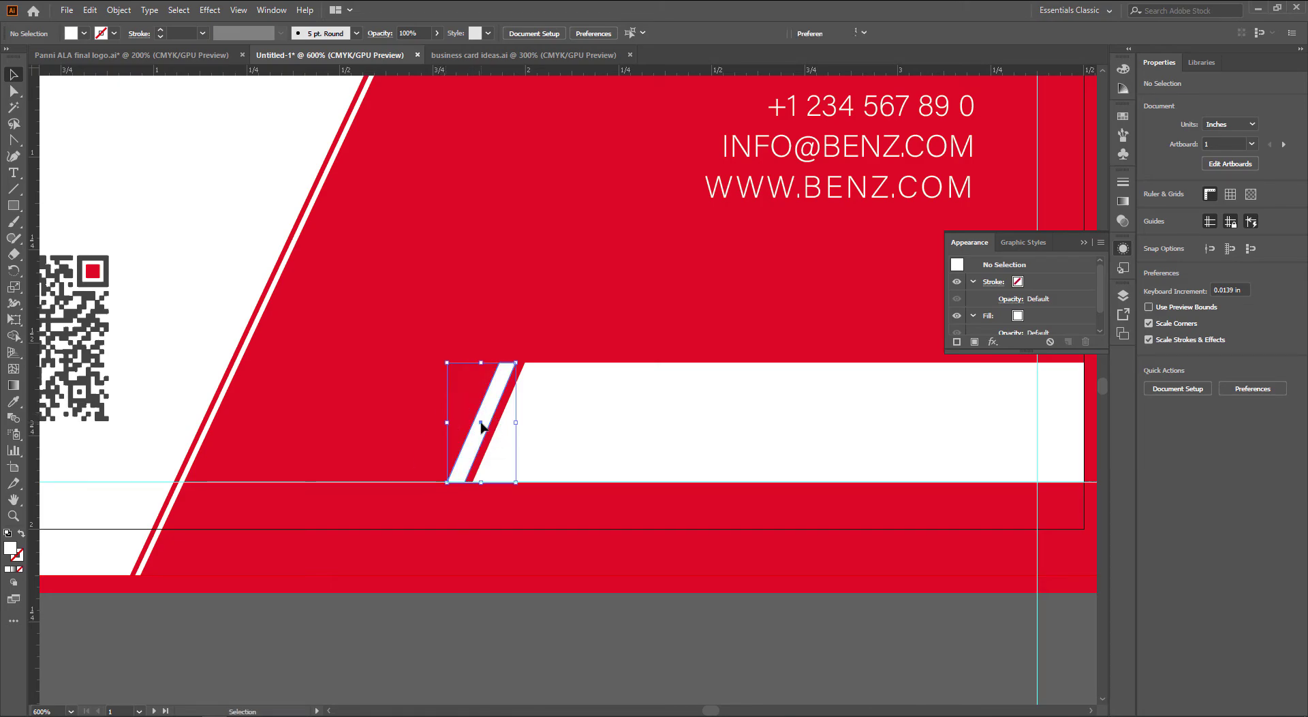
scroll(490, 375, "up", 2)
key("a")
left_click(492, 354)
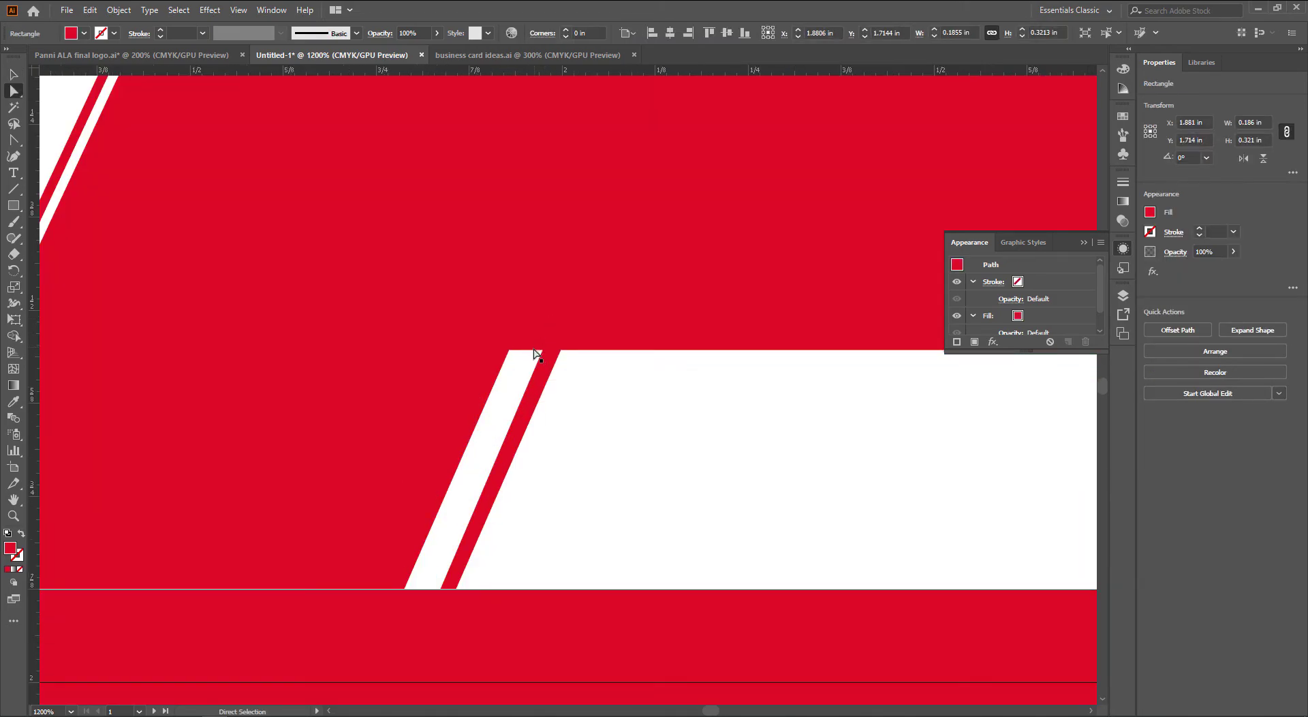
left_click_drag(530, 350, 483, 393)
key("v")
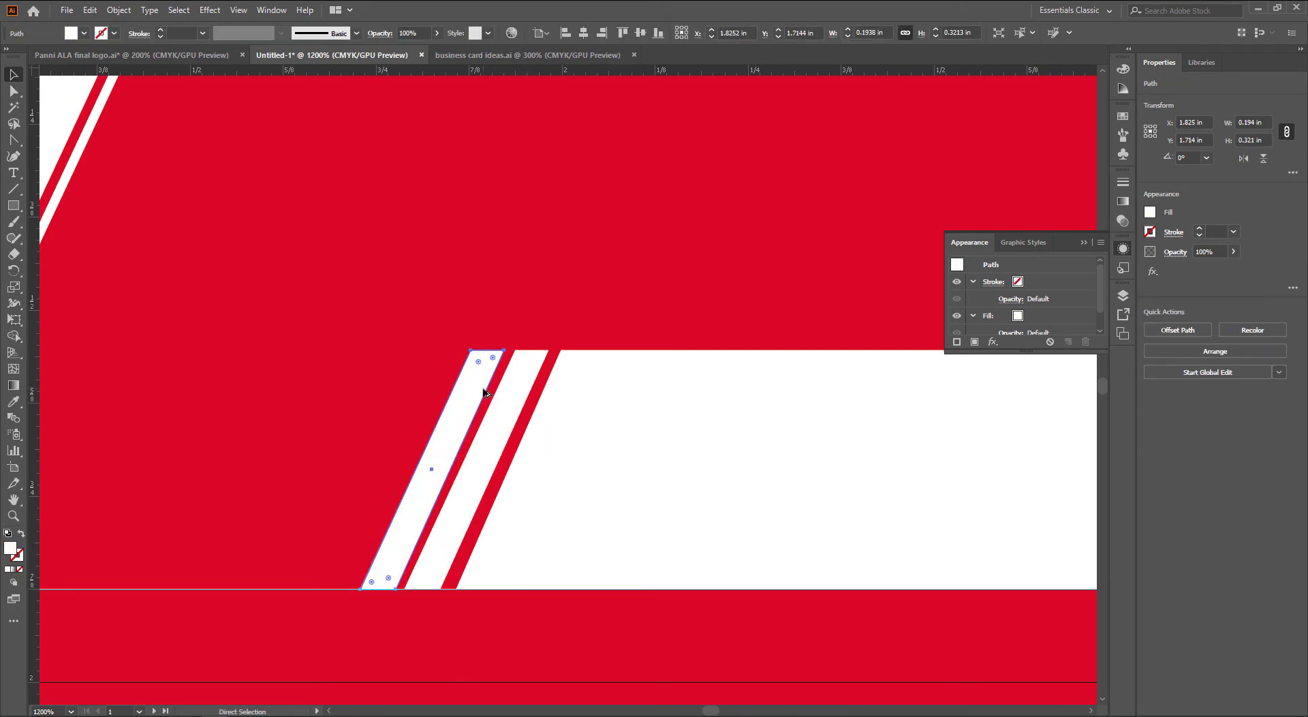
key("ctrl+d")
key("ctrl+d")
key("ctrl+d")
key("ctrl+d")
scroll(552, 422, "down", 1)
scroll(551, 423, "down", 2)
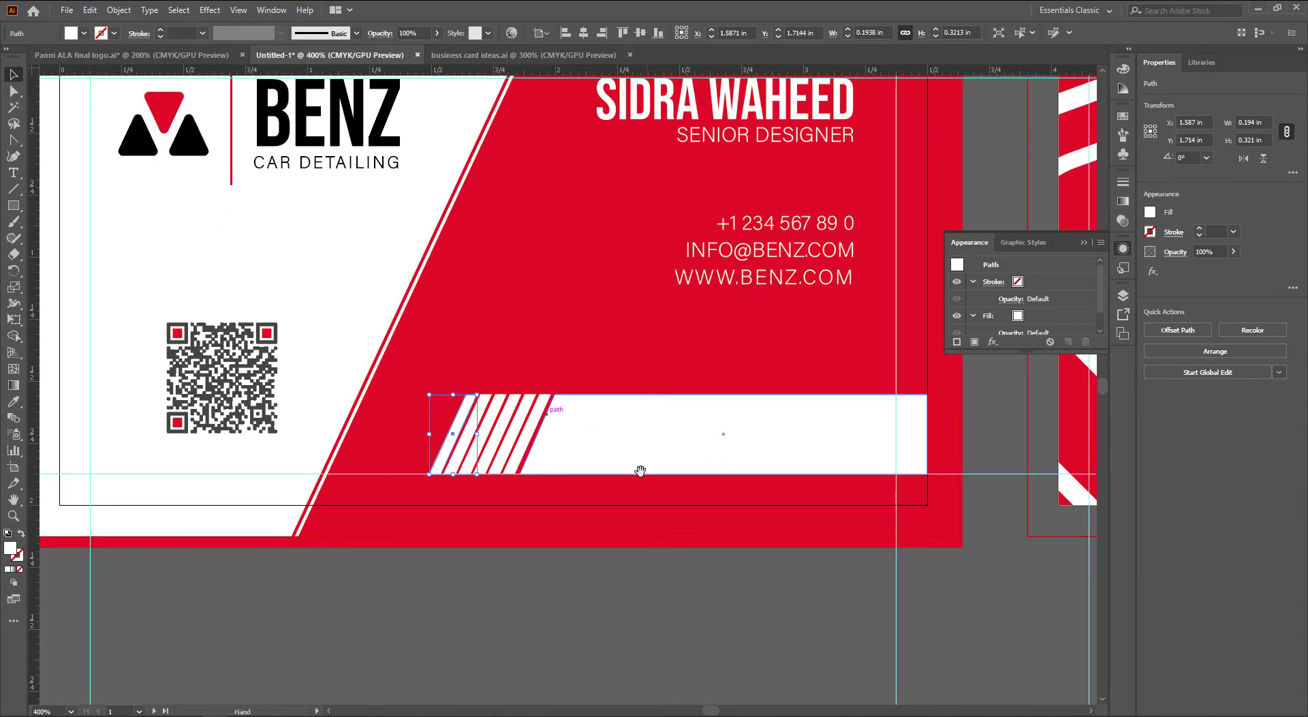
left_click(540, 581)
scroll(470, 470, "up", 3)
left_click(386, 417)
left_click(432, 438, "shift")
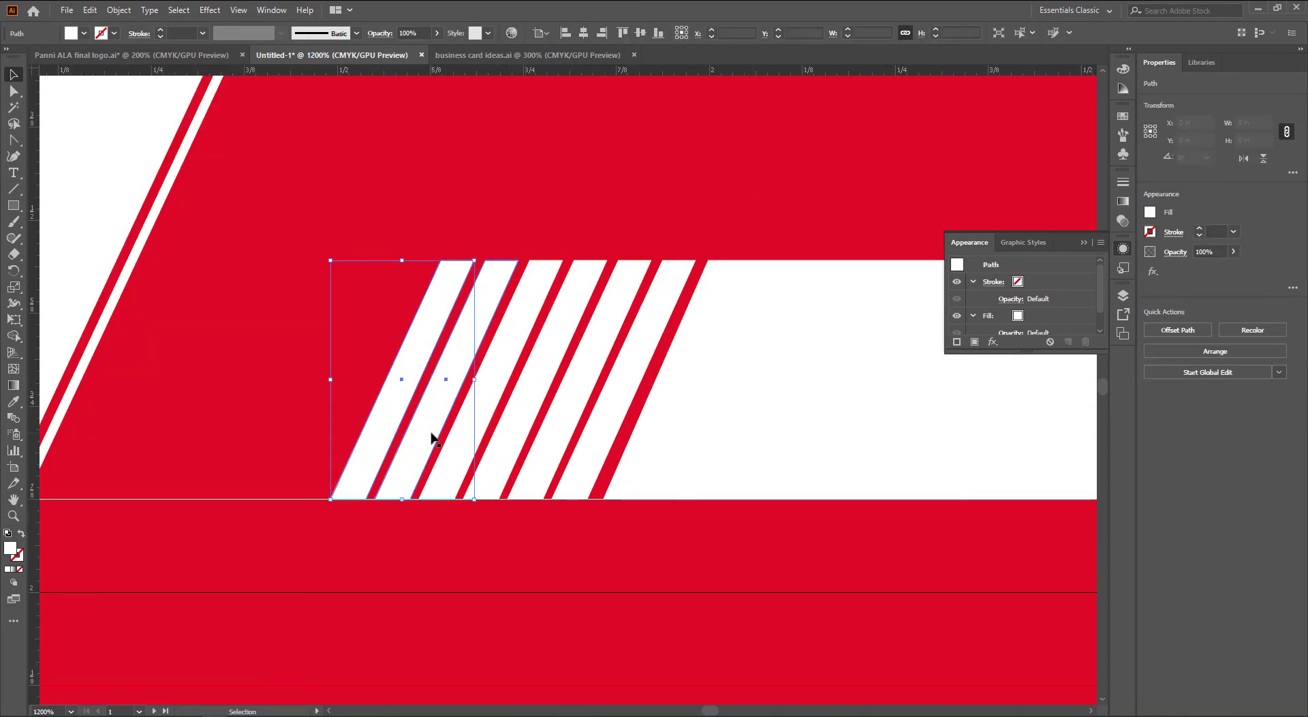
left_click(466, 442, "shift")
left_click(502, 444, "shift")
left_click(543, 447, "shift")
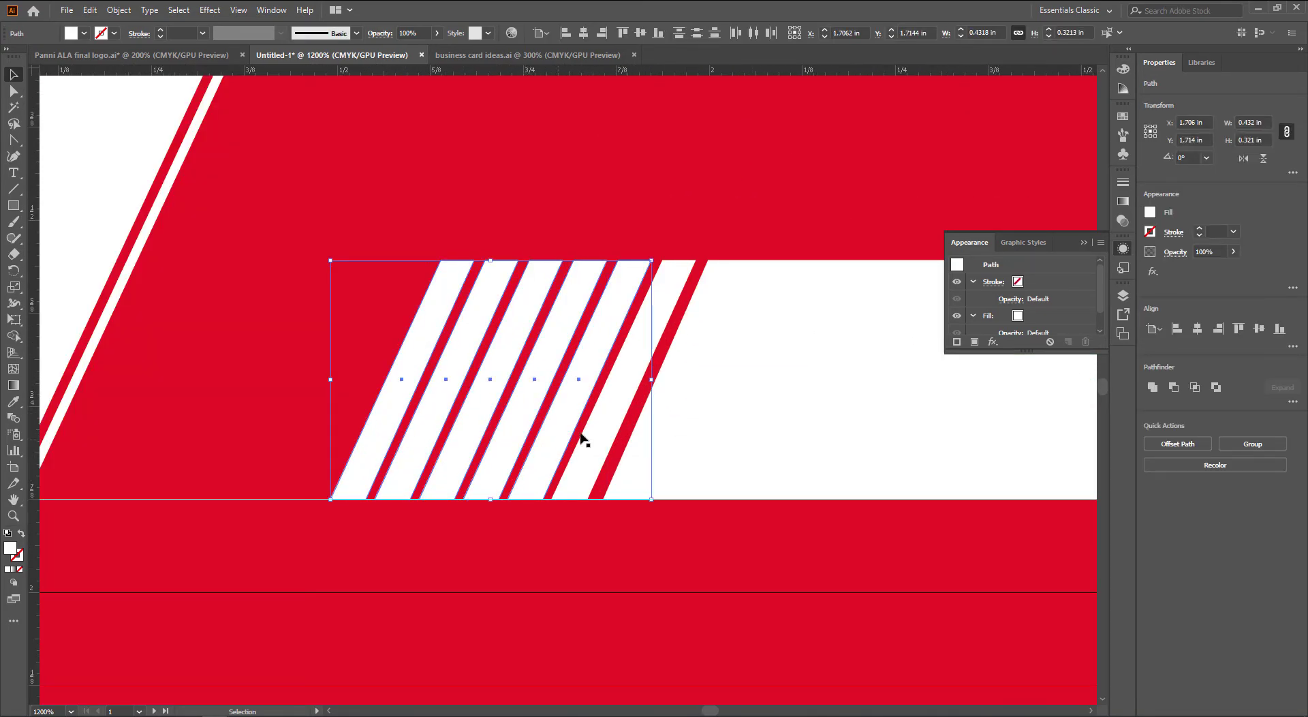
key("Delete")
left_click(622, 380)
left_click_drag(622, 406, 555, 414)
key("ctrl+d")
key("ctrl+d")
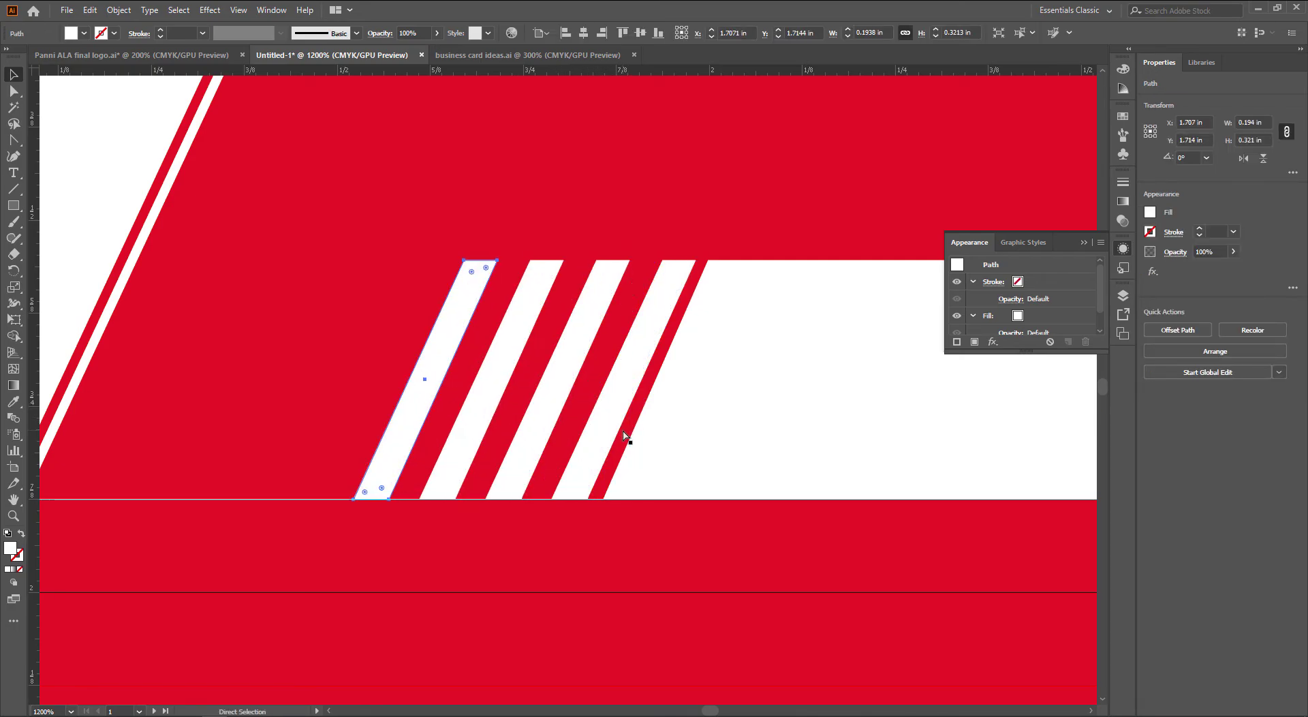
key("ctrl+d")
key("ctrl+d")
key("ctrl+d")
scroll(624, 433, "down", 3)
left_click_drag(684, 482, 676, 483)
left_click(662, 506)
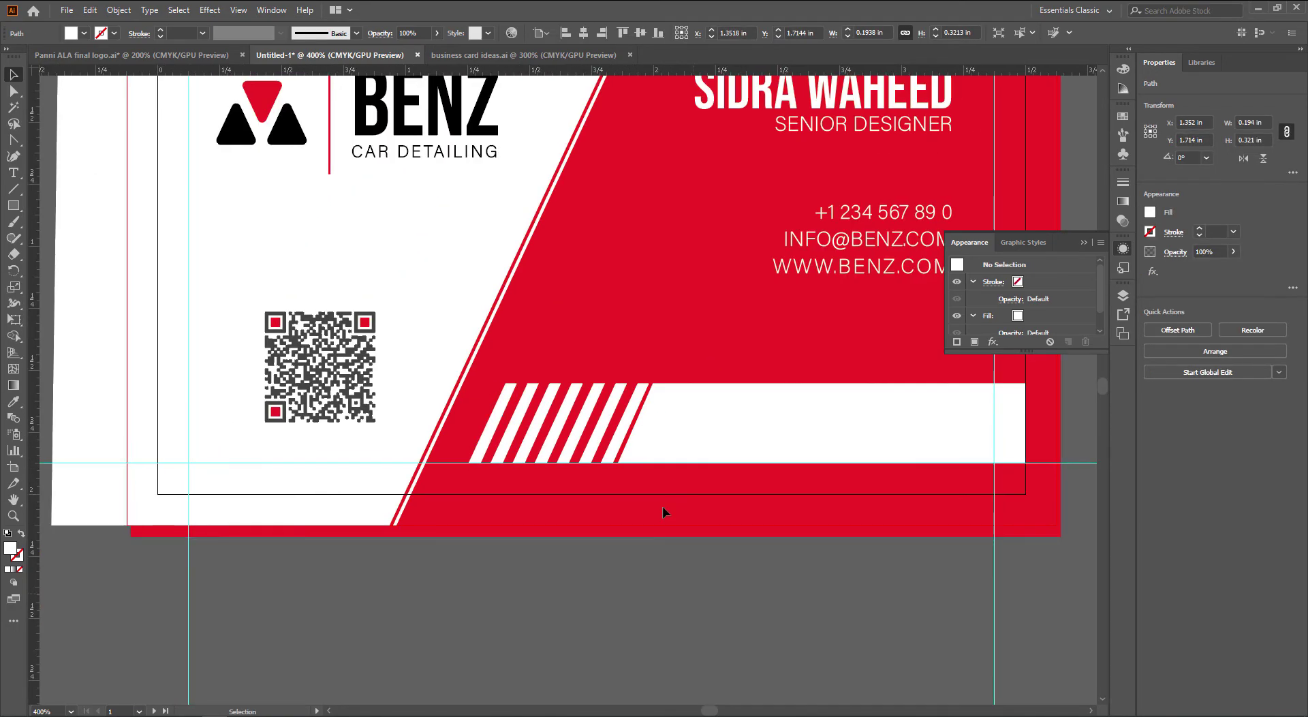
key("ctrl+z")
key("ctrl+z")
key("ctrl+z")
key("ctrl+z")
key("ctrl+z")
key("ctrl+z")
key("ctrl+z")
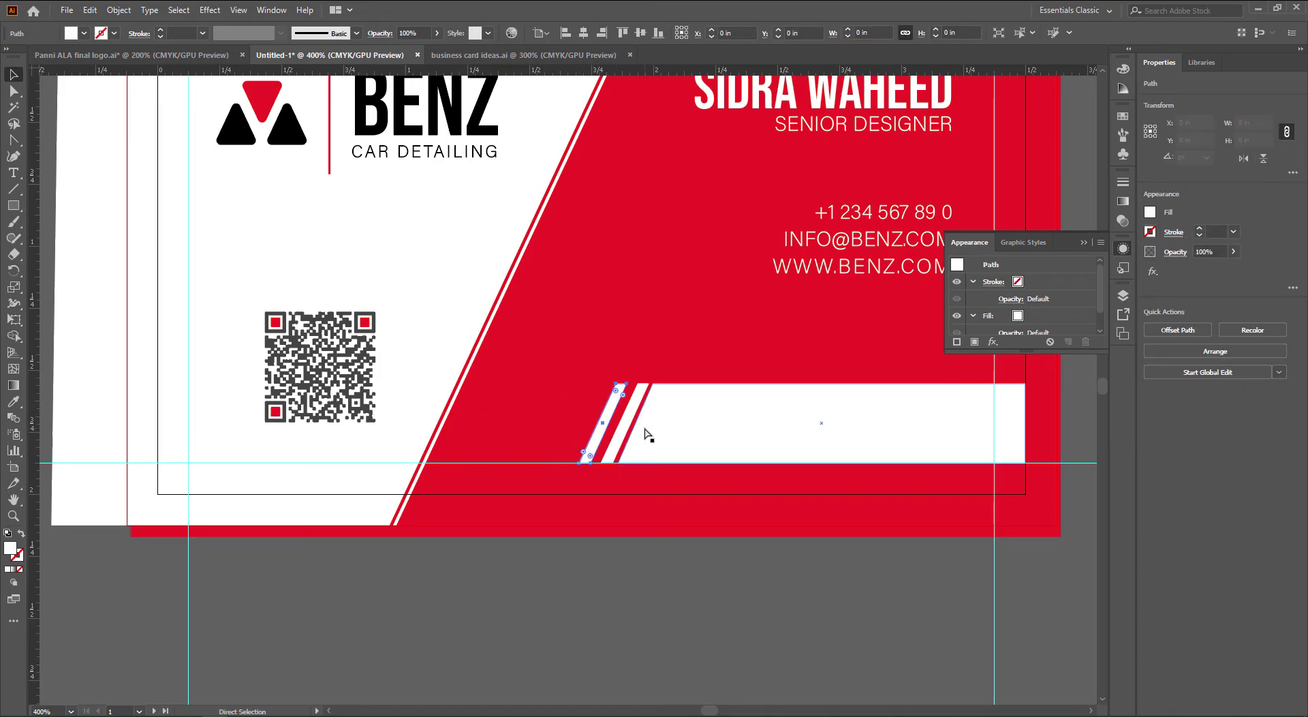
scroll(625, 415, "up", 4)
left_click_drag(623, 415, 592, 413)
scroll(616, 415, "down", 3)
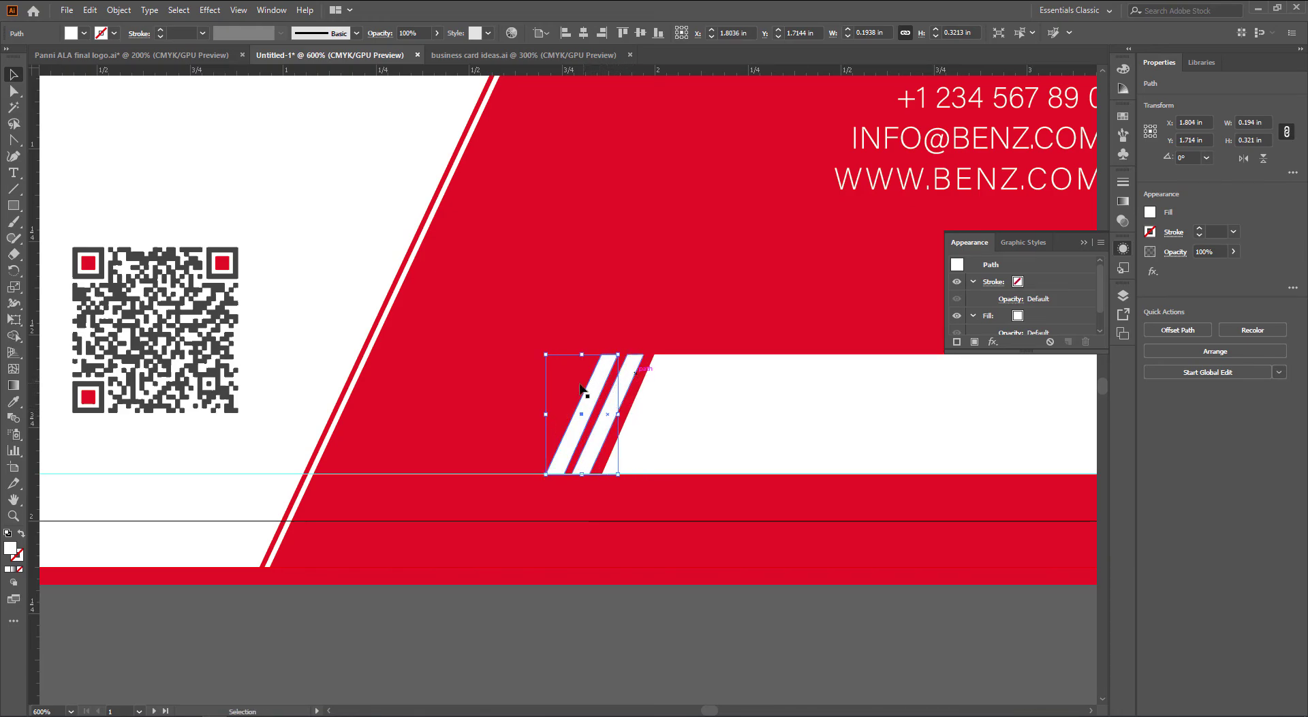
key("ctrl+z")
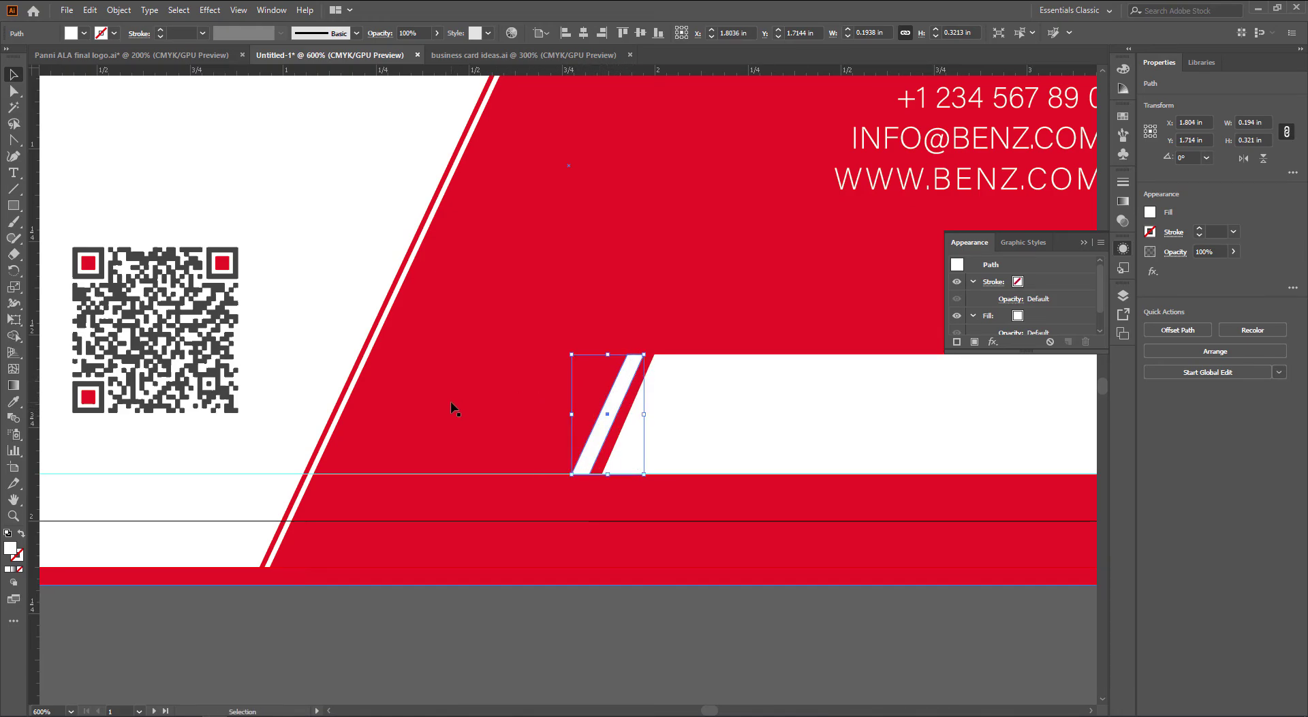
left_click(205, 12)
mouse_move(266, 117)
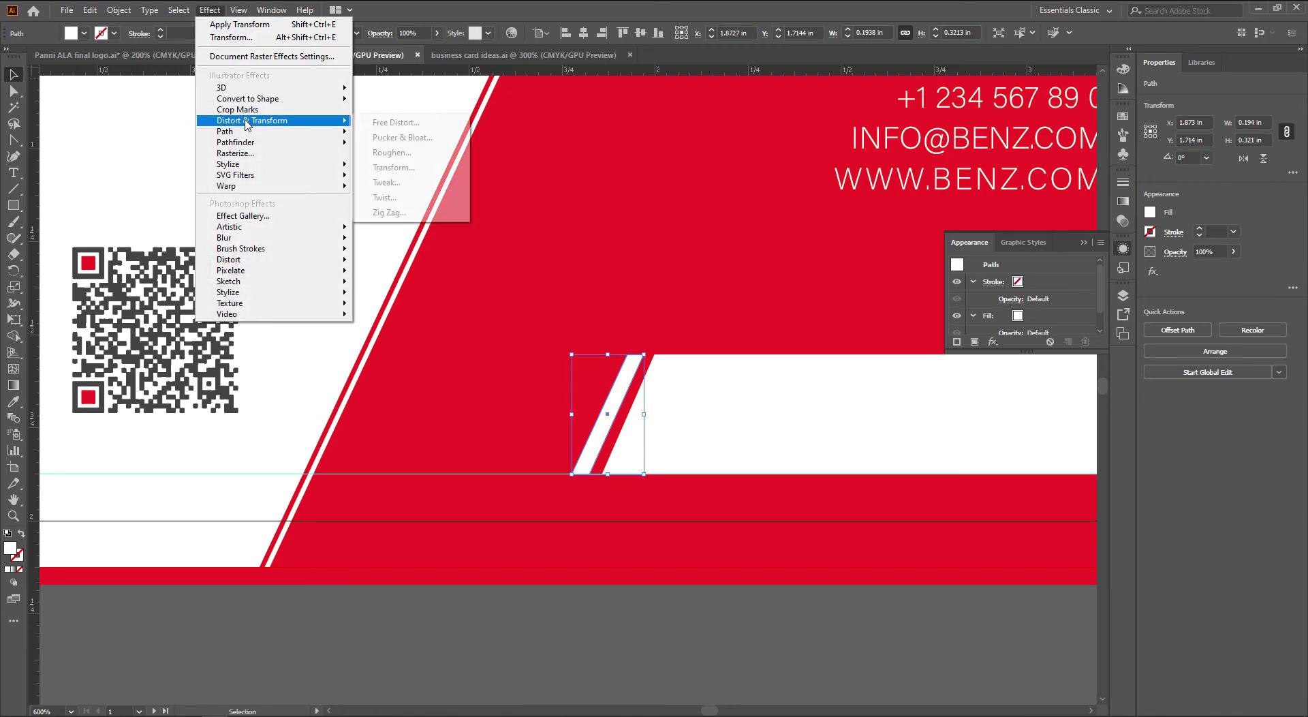
left_click(461, 169)
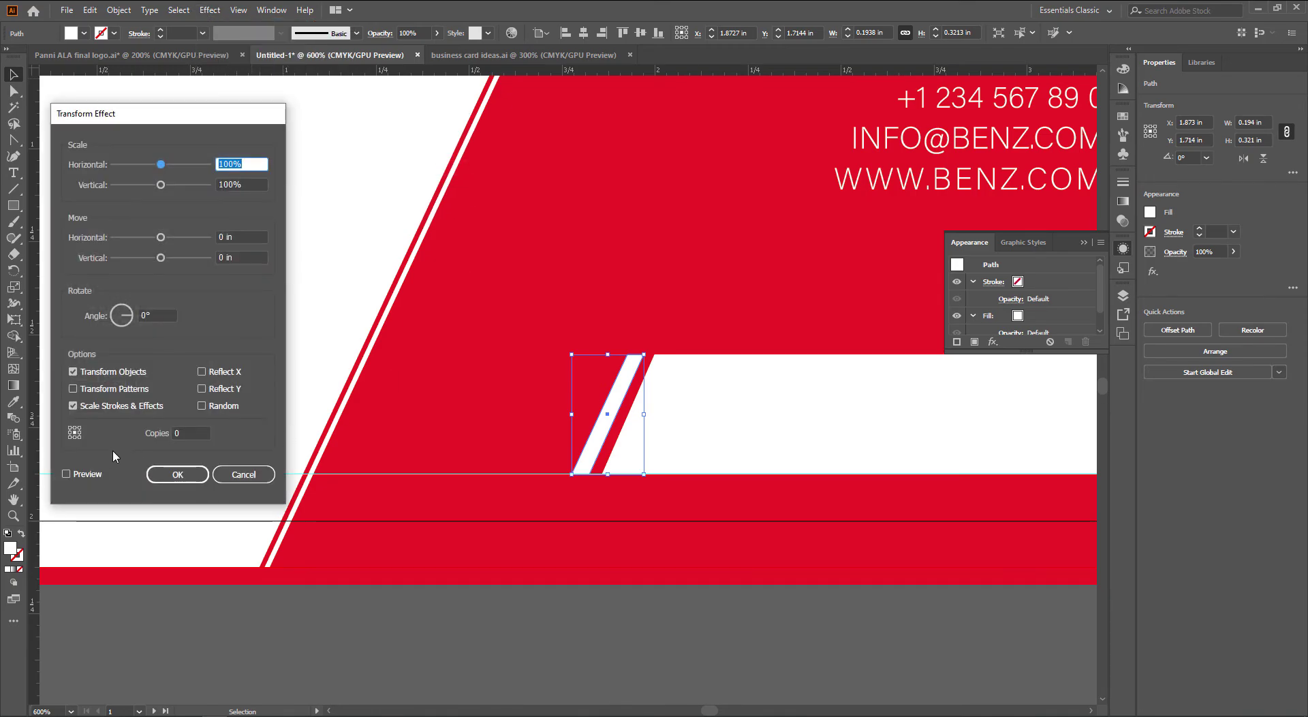
left_click(74, 473)
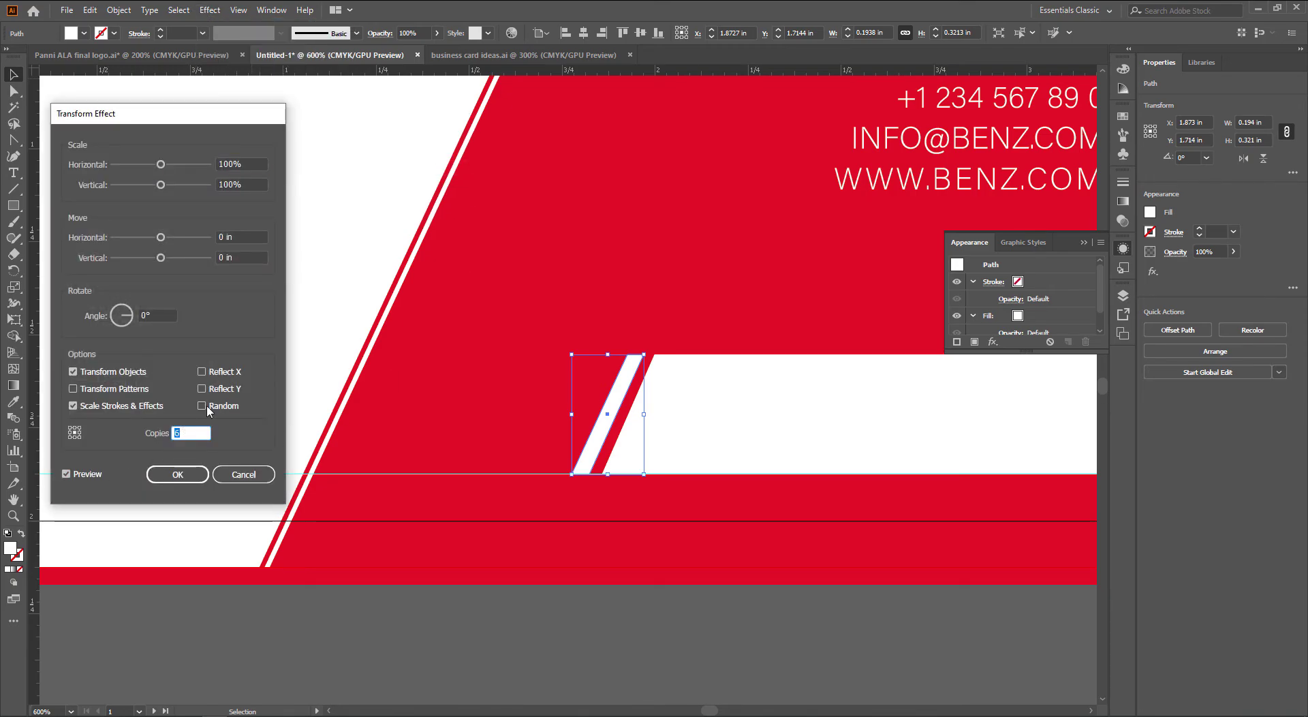
left_click(249, 236)
type("-0.125")
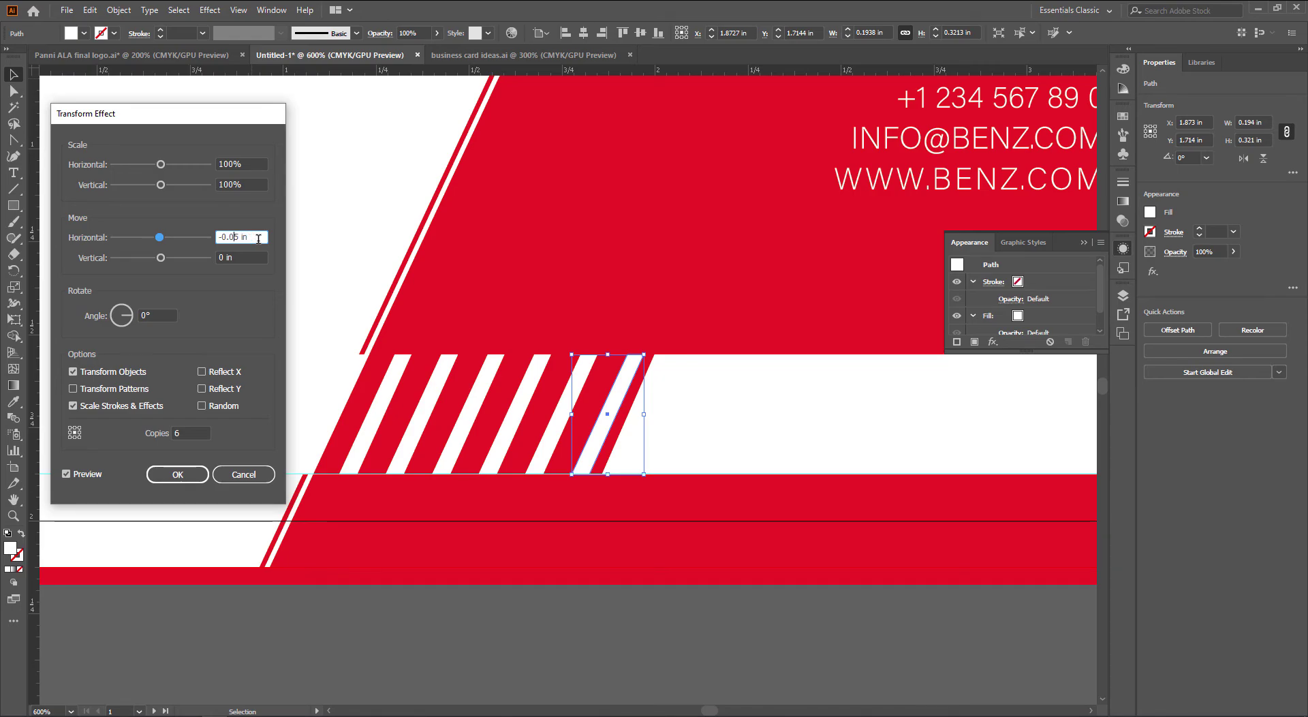
key("Tab")
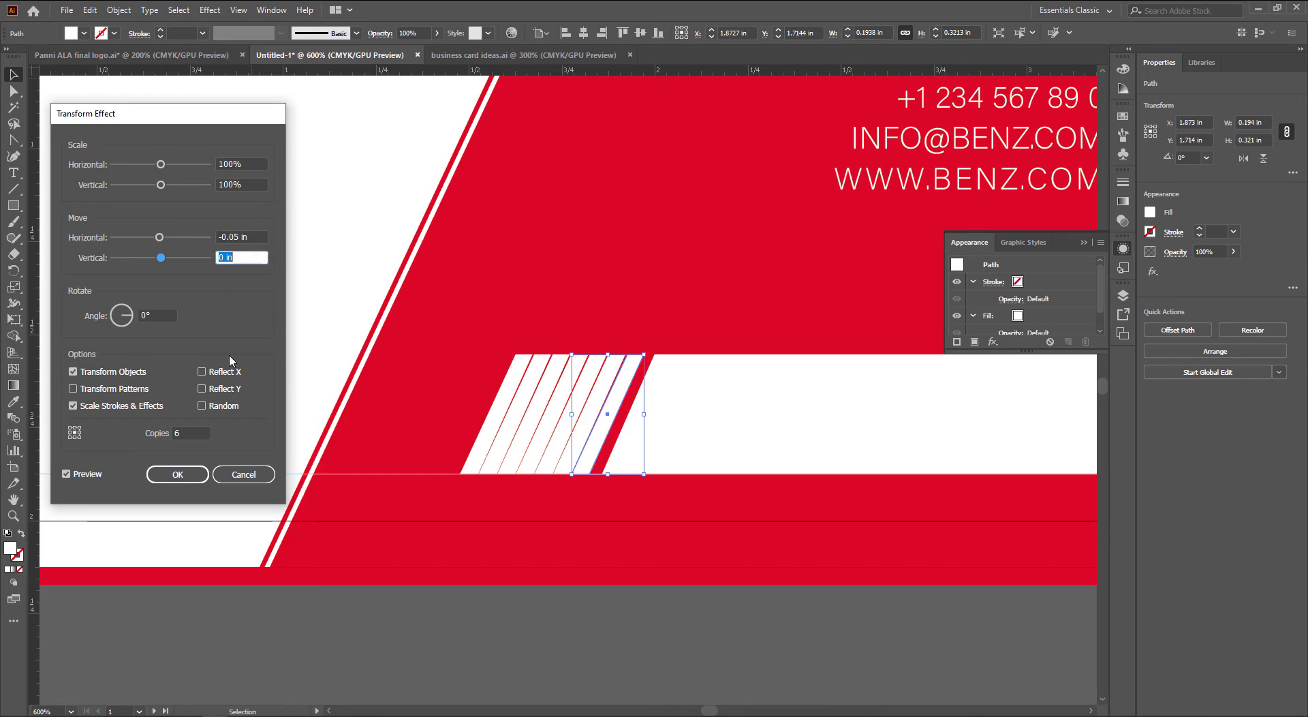
left_click(244, 474)
left_click(504, 515)
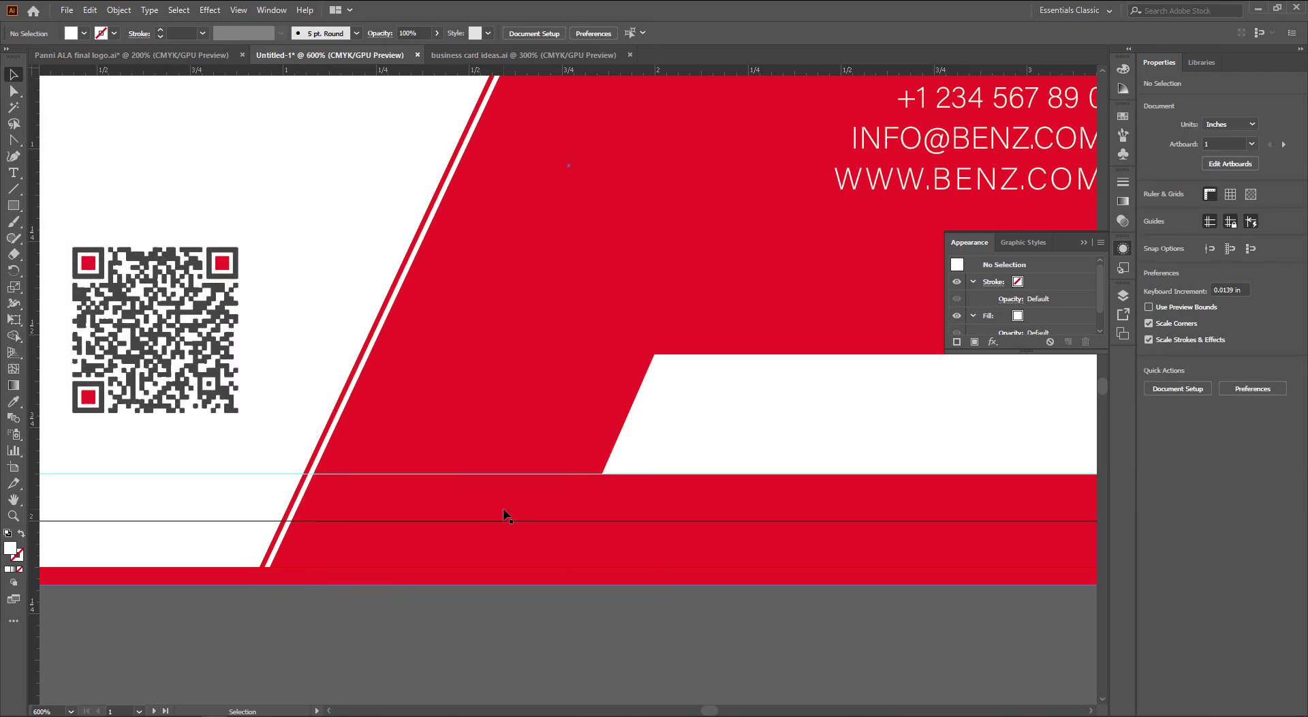
Draw a thin tall rectangle and skew its bottom edge into a parallelogram matching the diagonal
scroll(423, 490, "up", 1)
key("m")
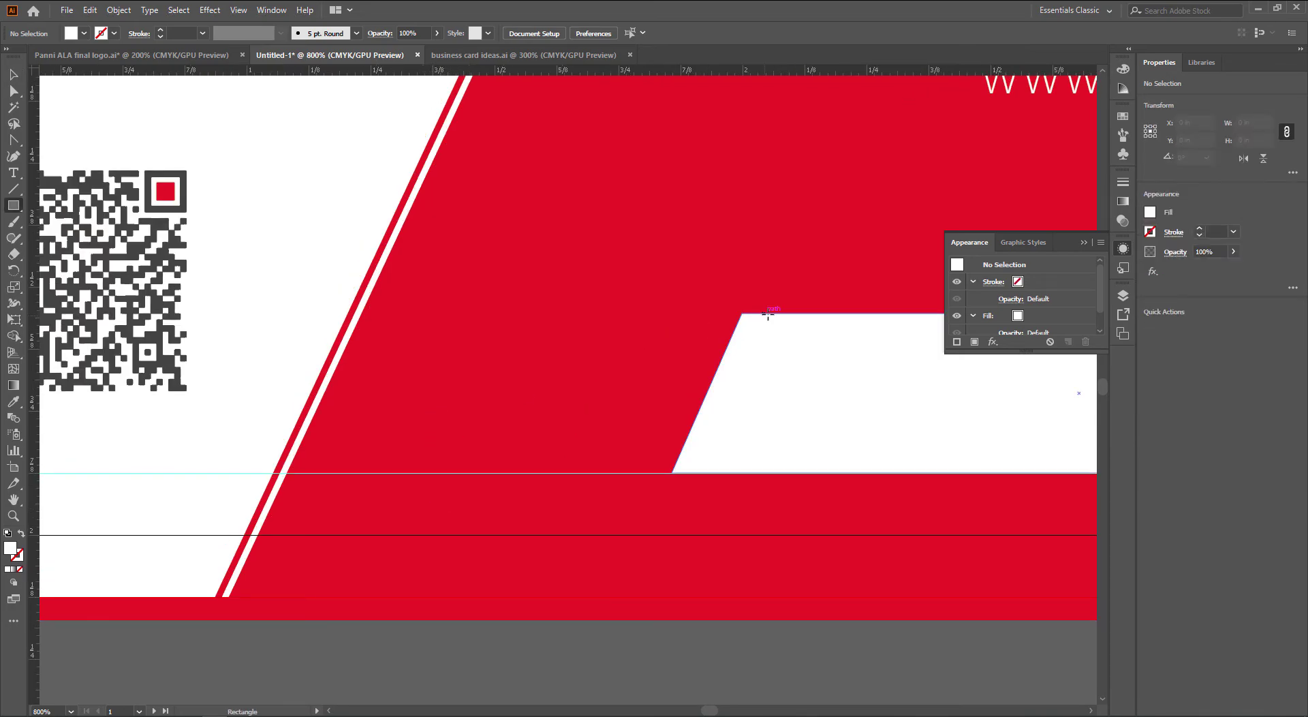
left_click_drag(772, 314, 491, 446)
key("v")
scroll(370, 435, "up", 2)
key("a")
left_click(552, 482)
left_click_drag(495, 507, 349, 503)
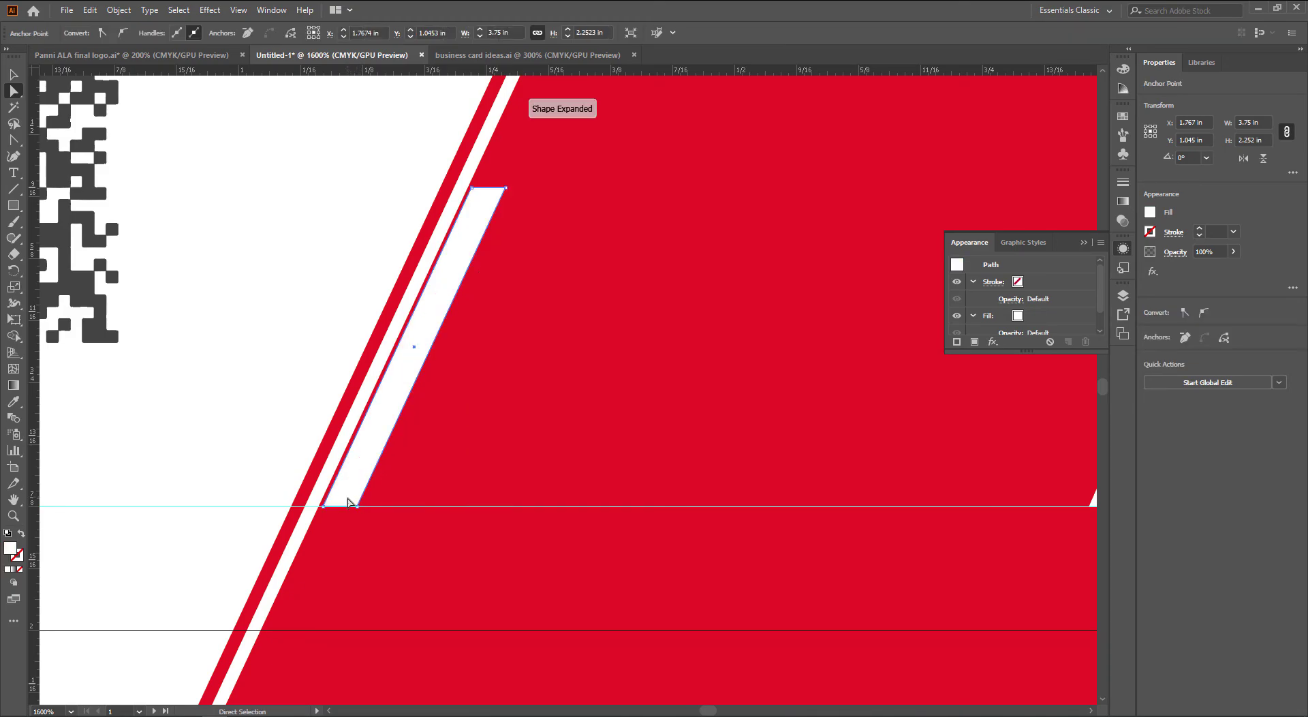
key("v")
left_click(535, 485)
Move the thin stripe right beside the white bar
key("a")
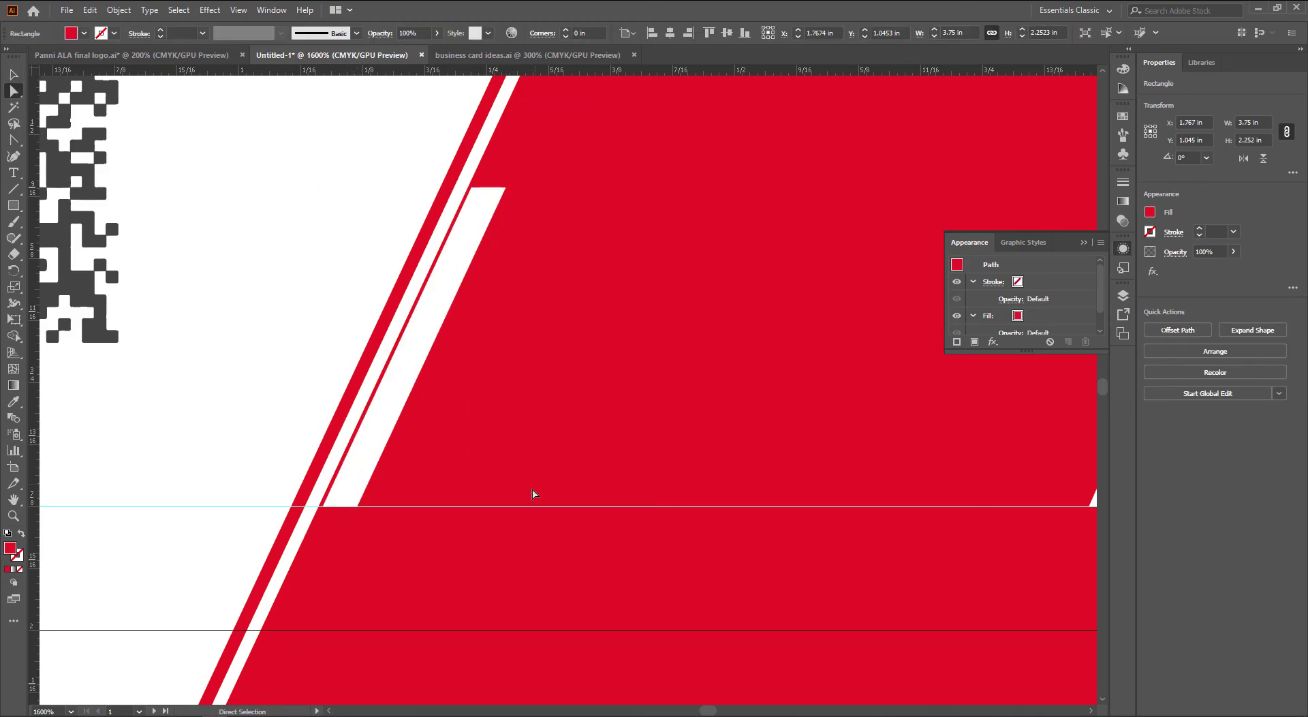
key("v")
scroll(448, 481, "down", 3)
left_click_drag(493, 485, 475, 483)
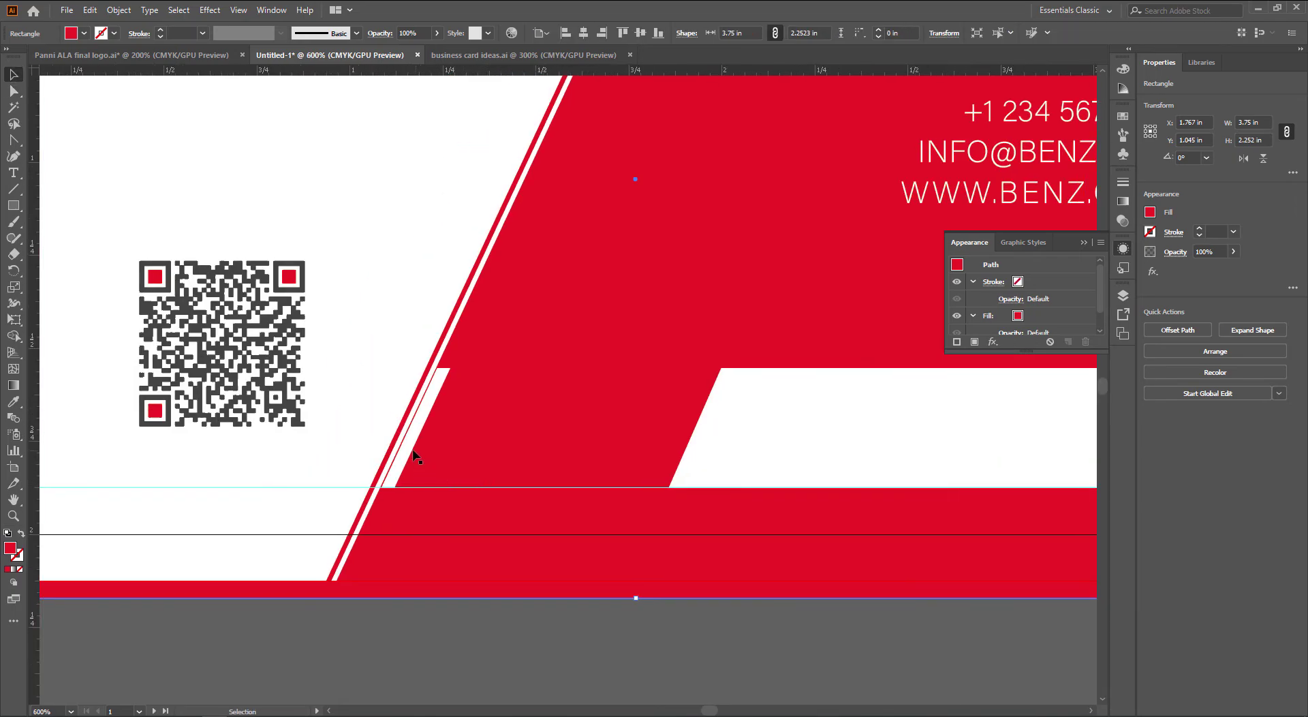
left_click_drag(416, 452, 679, 452)
left_click(745, 587)
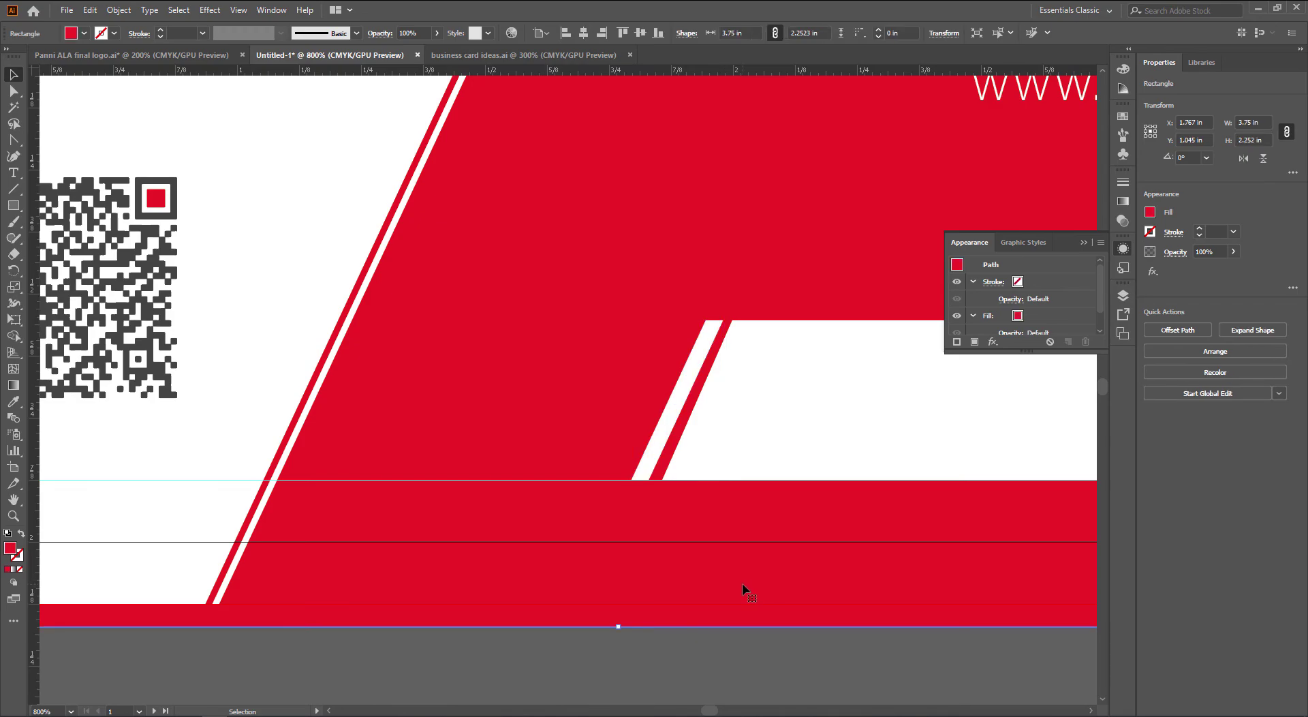
Align the stripe's corners with the bar's slant and leave a narrow red gap
key("a")
scroll(660, 505, "up", 3)
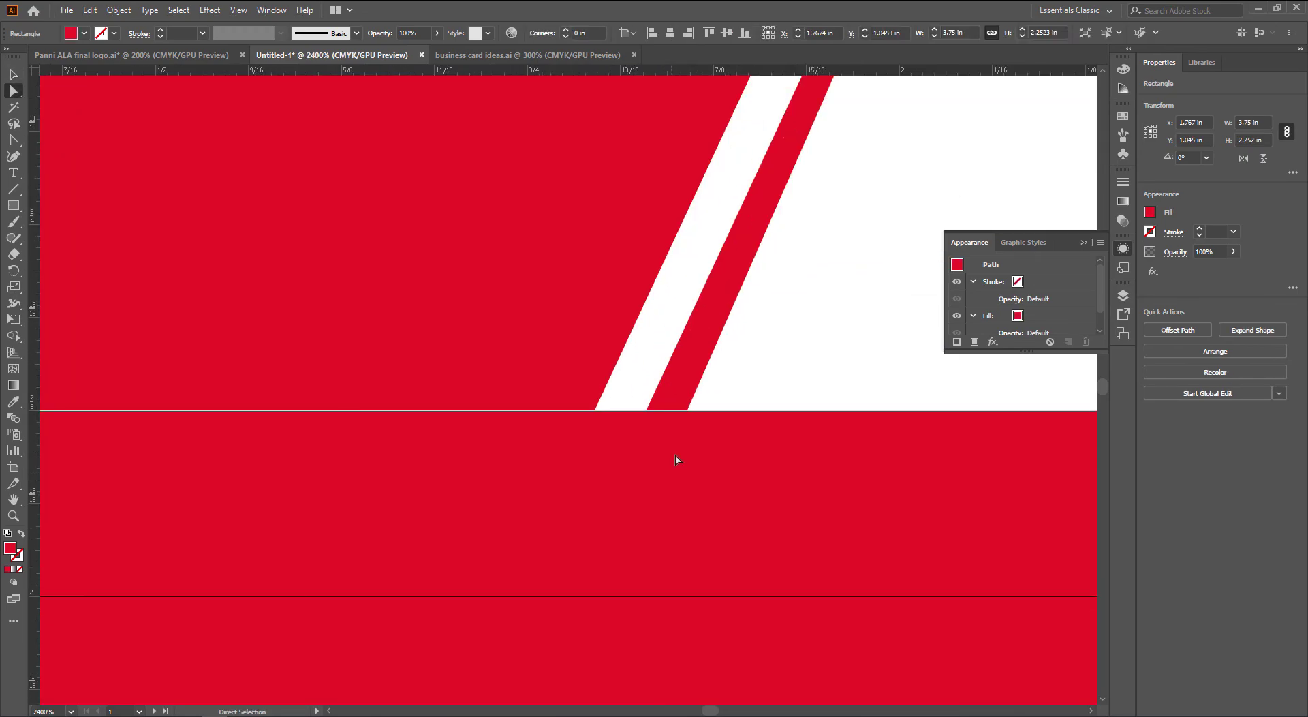
left_click_drag(690, 409, 646, 413)
scroll(647, 467, "up", 5)
scroll(648, 467, "right", 3)
left_click_drag(736, 171, 706, 173)
key("v")
left_click(730, 159)
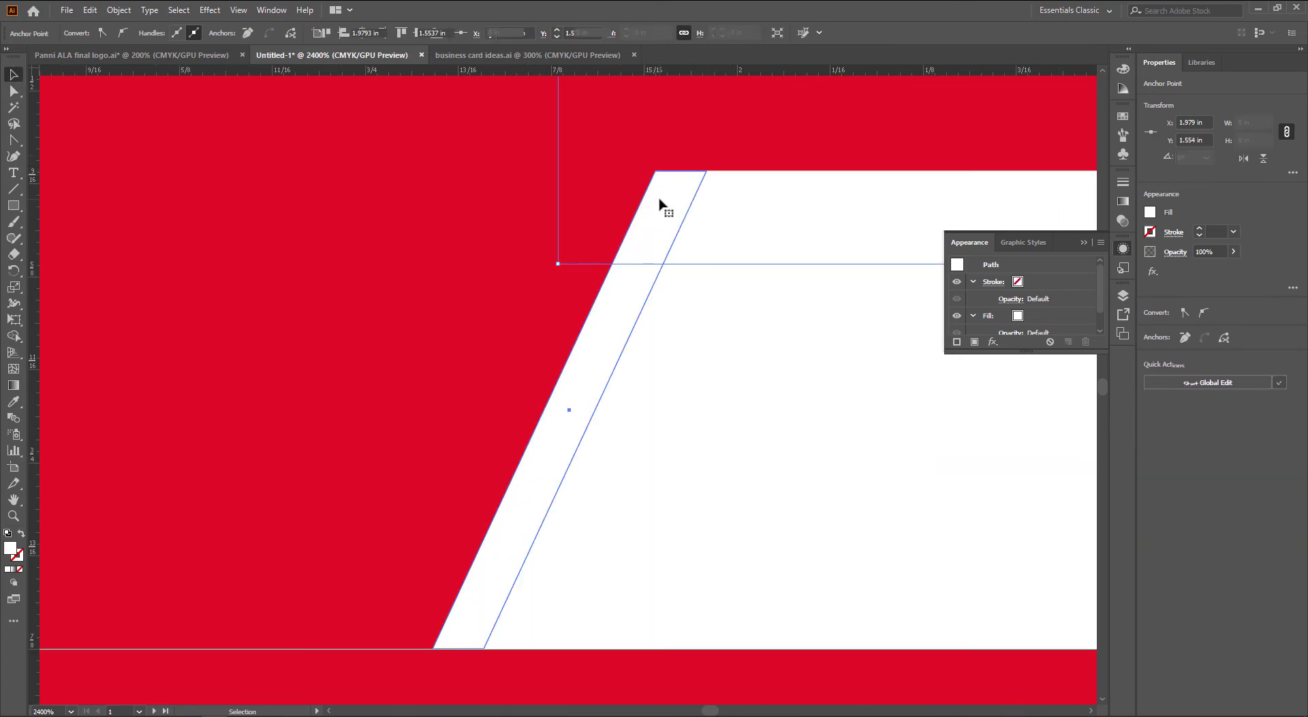
left_click(601, 348)
left_click_drag(601, 347, 656, 387)
scroll(581, 346, "down", 1)
scroll(635, 374, "down", 1)
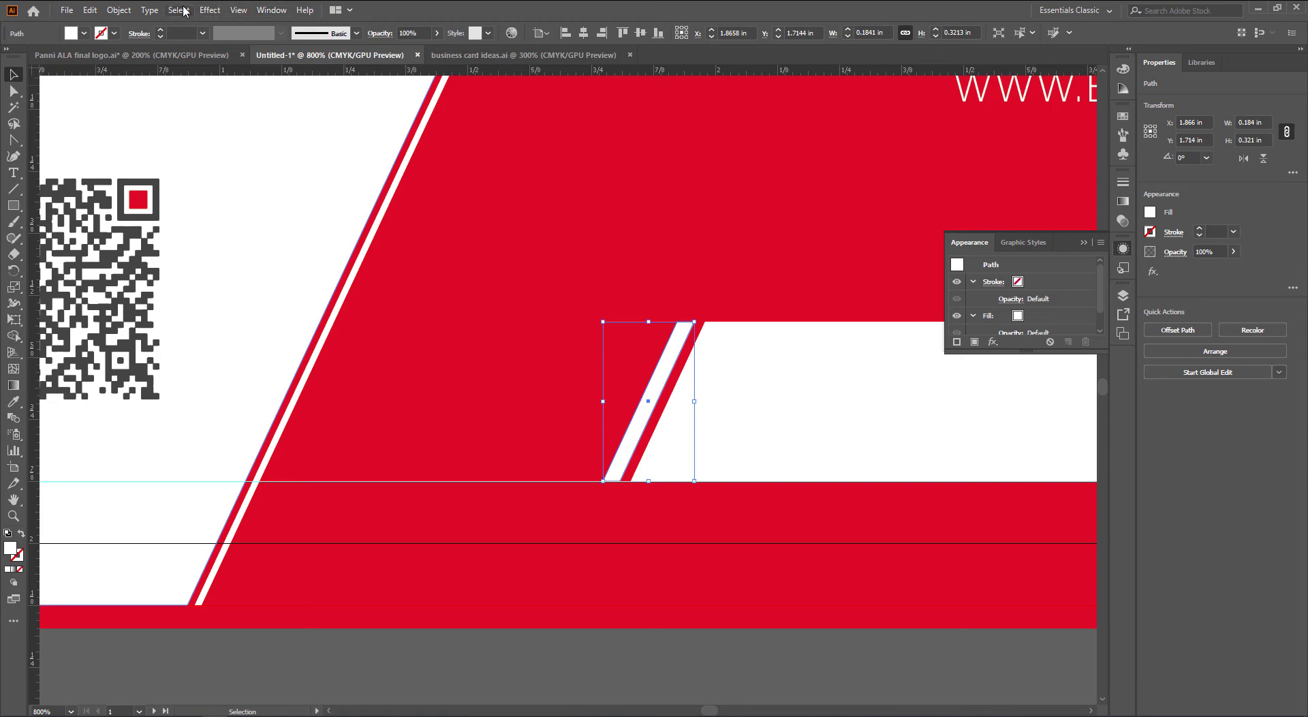
left_click(209, 12)
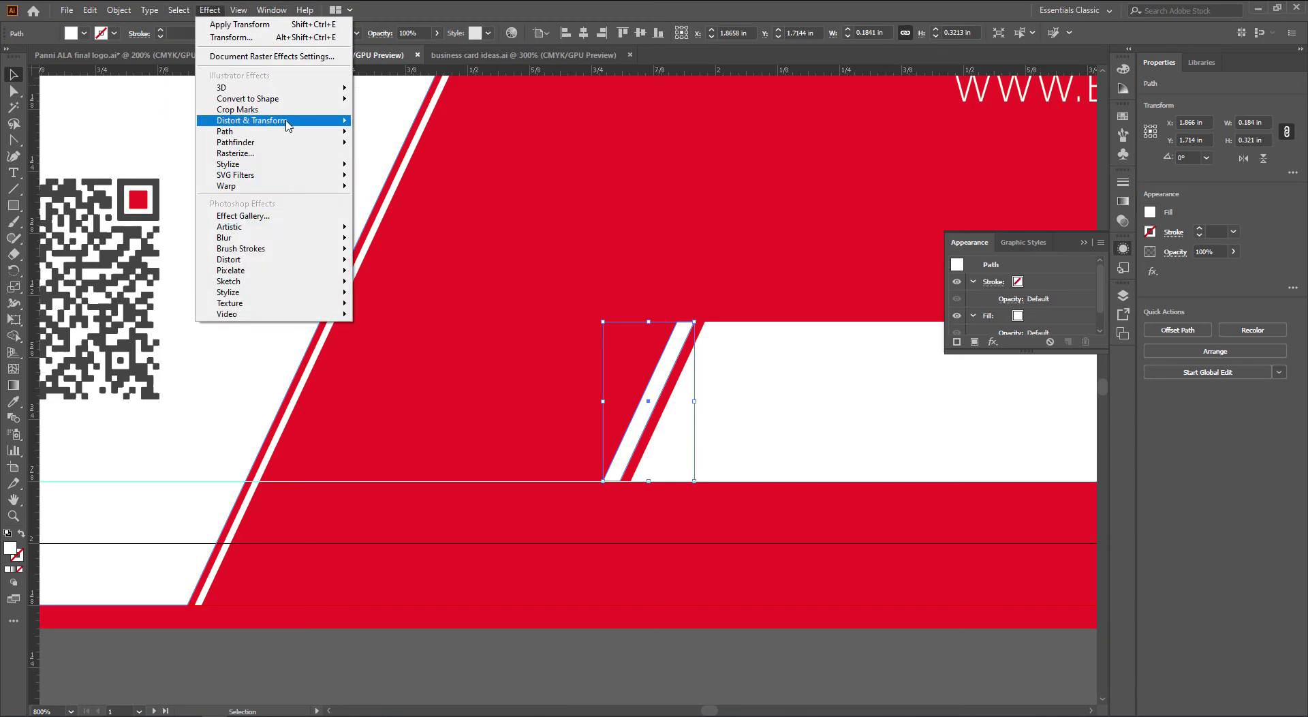
Apply a Transform effect to the stripe with preview, leftward offset and 11 copies
mouse_move(286, 121)
left_click(417, 169)
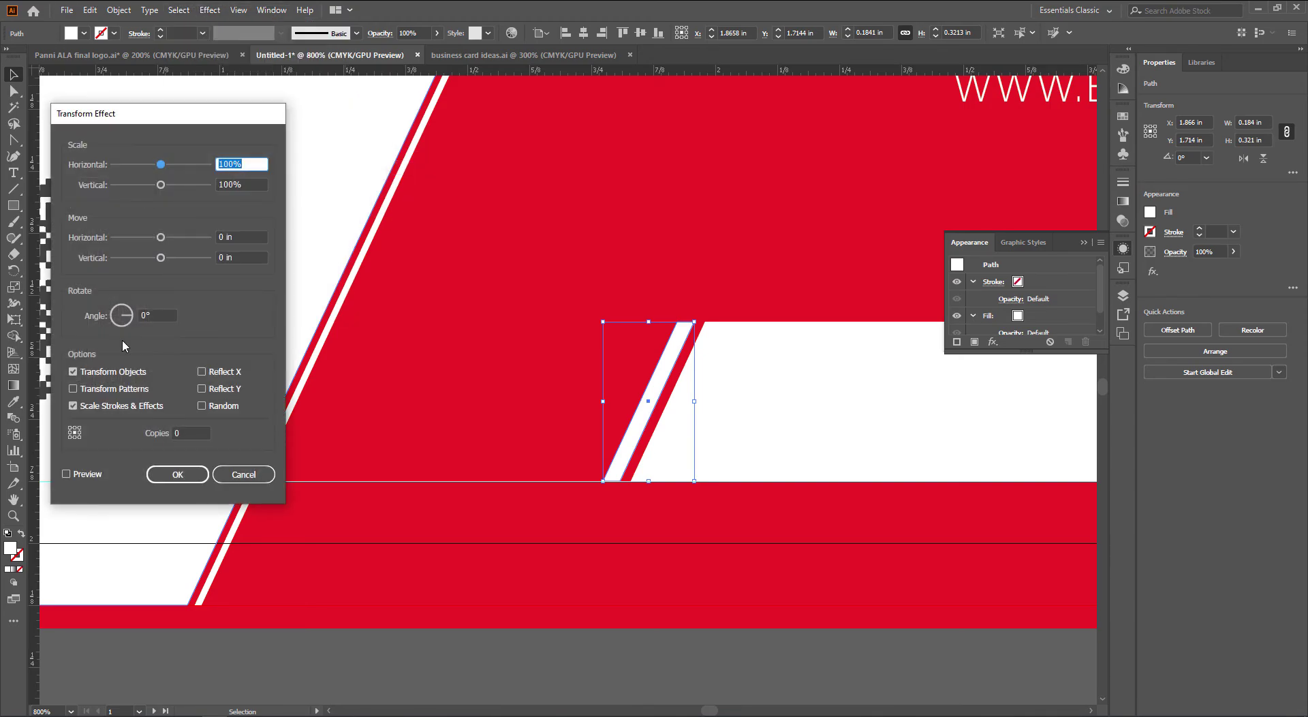
left_click(79, 472)
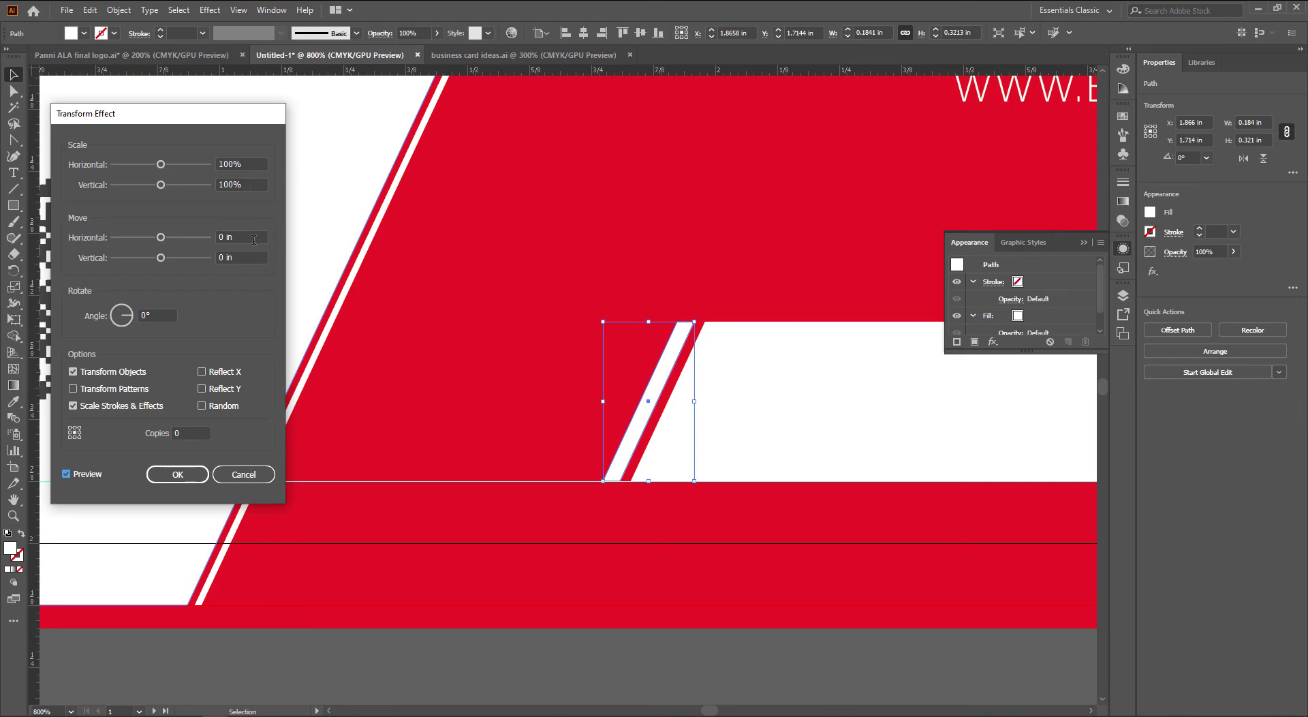
left_click(255, 240)
key("Up")
key("Down")
key("Down")
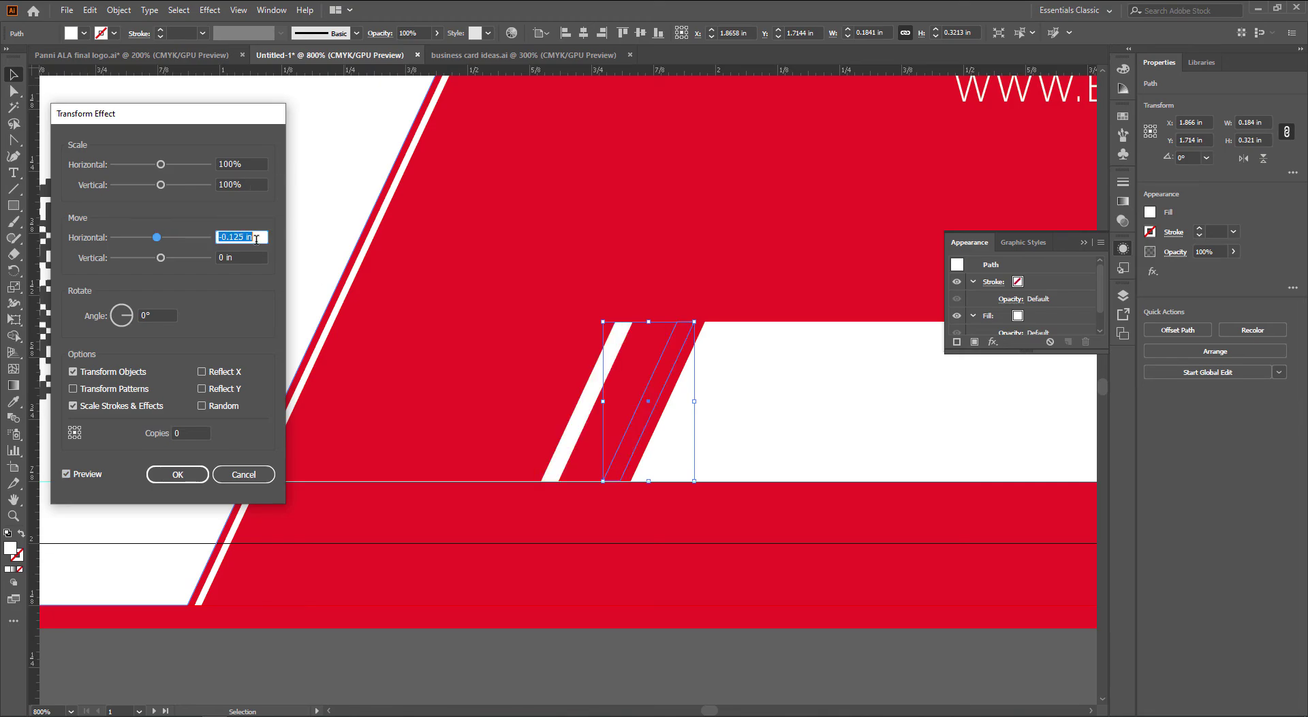
left_click(179, 432)
key("Up")
key("Up")
key("Up")
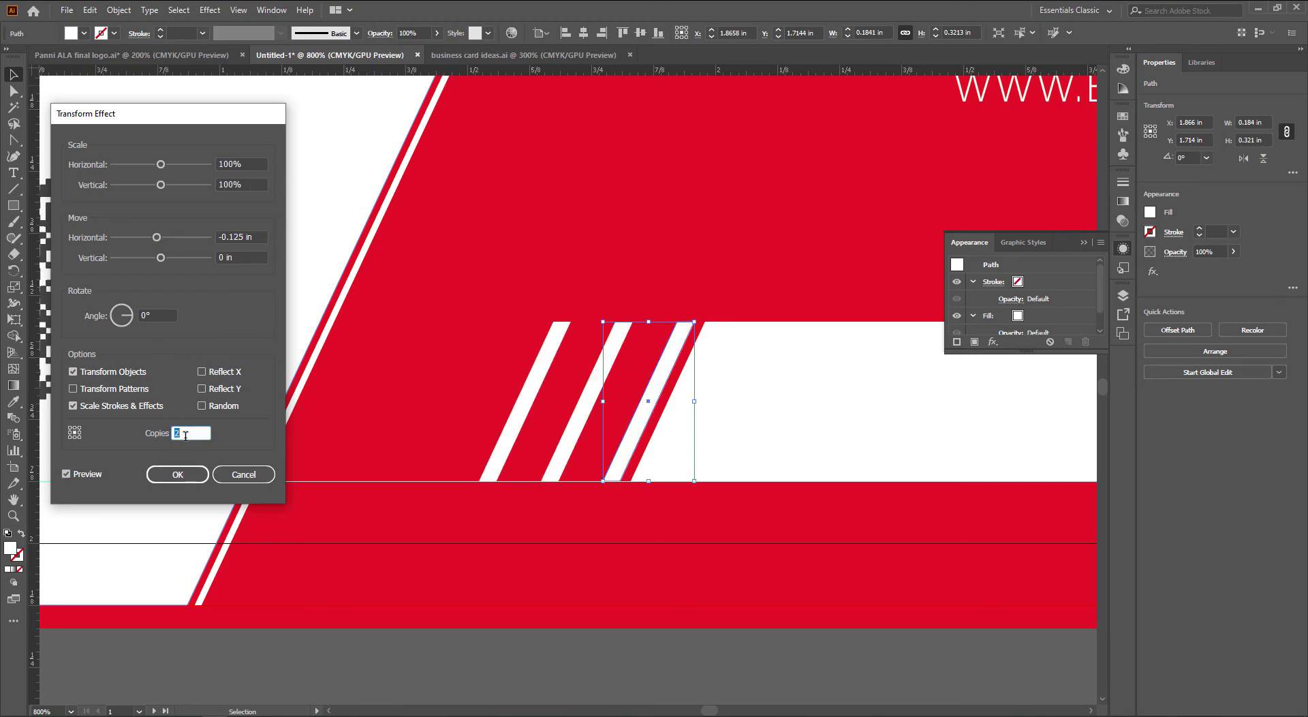
left_click(236, 233)
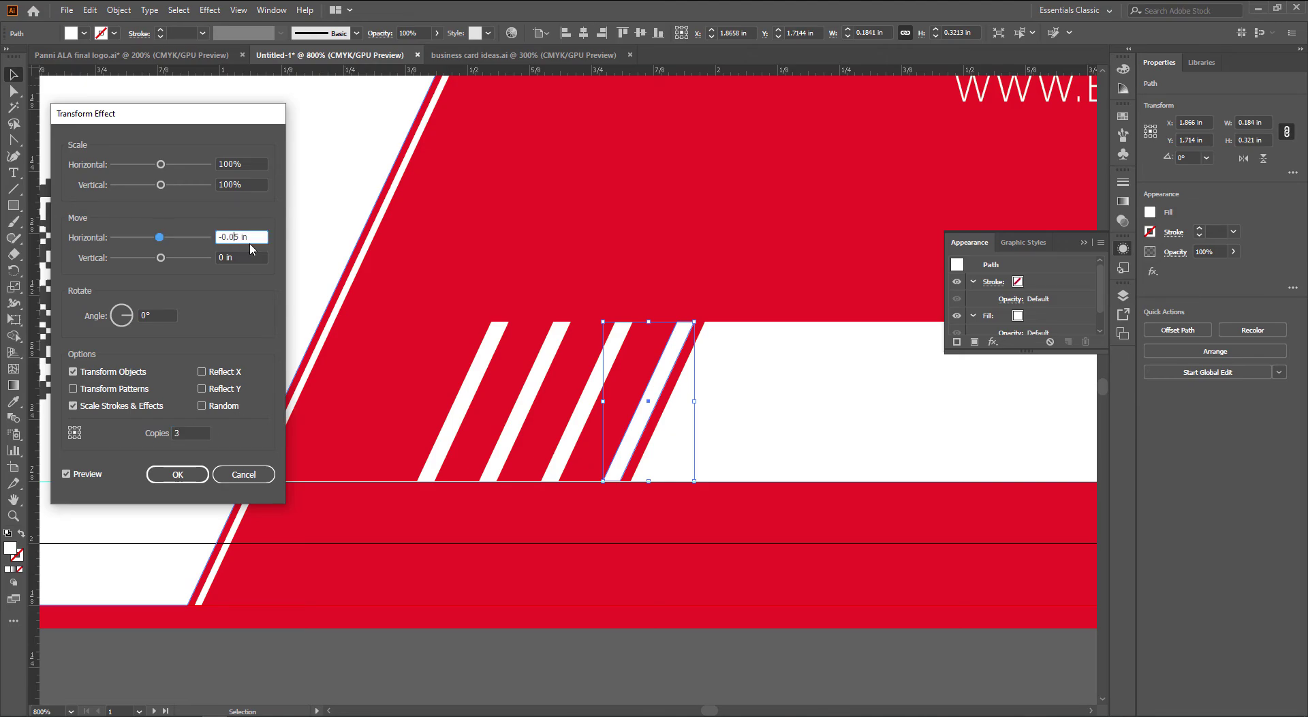
key("Tab")
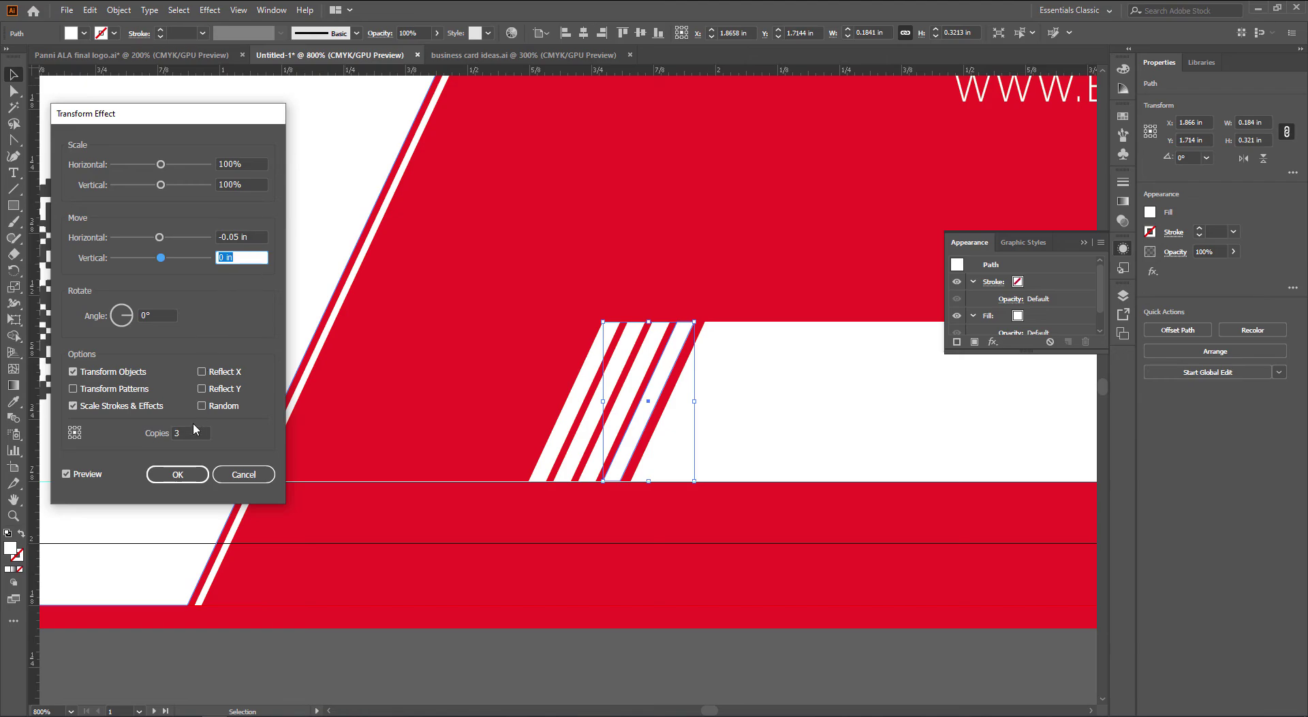
left_click(191, 433)
key("Up")
key("Up")
key("Up")
key("Up")
key("Up")
key("Up")
key("Up")
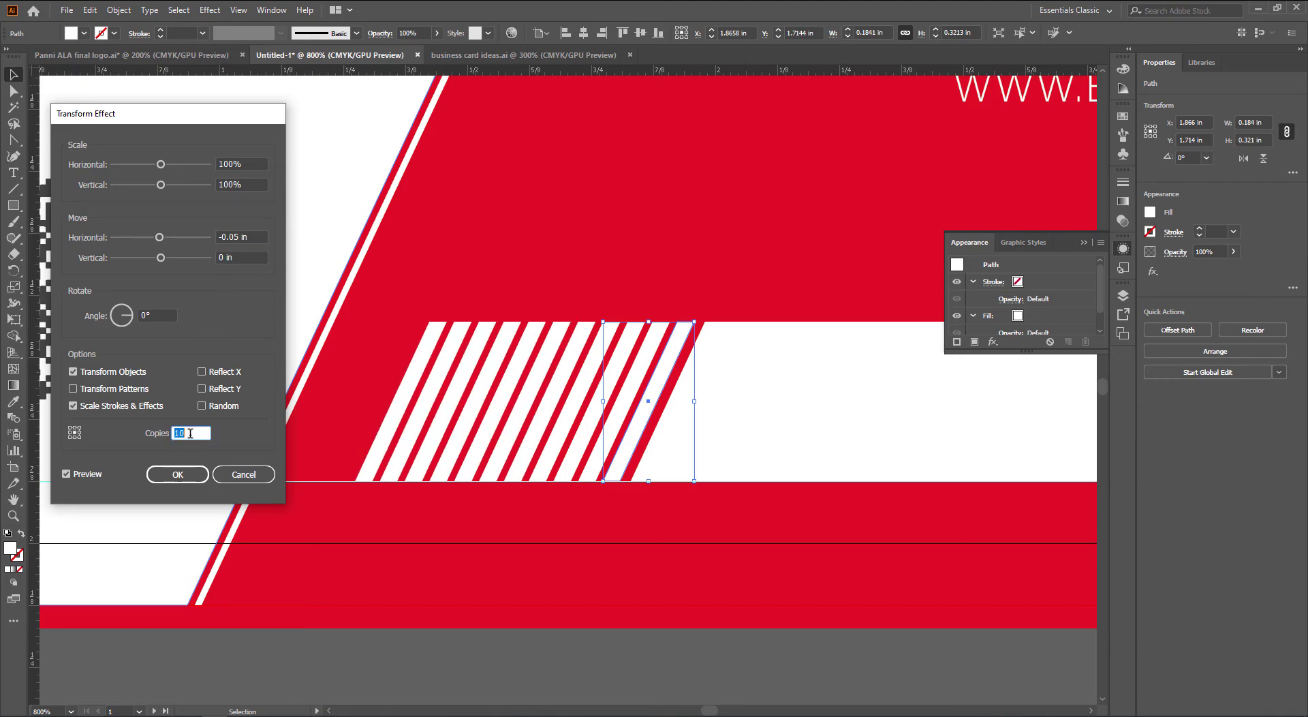
key("Up")
Settle the horizontal move at -0.06 in and confirm the effect
left_click(239, 241)
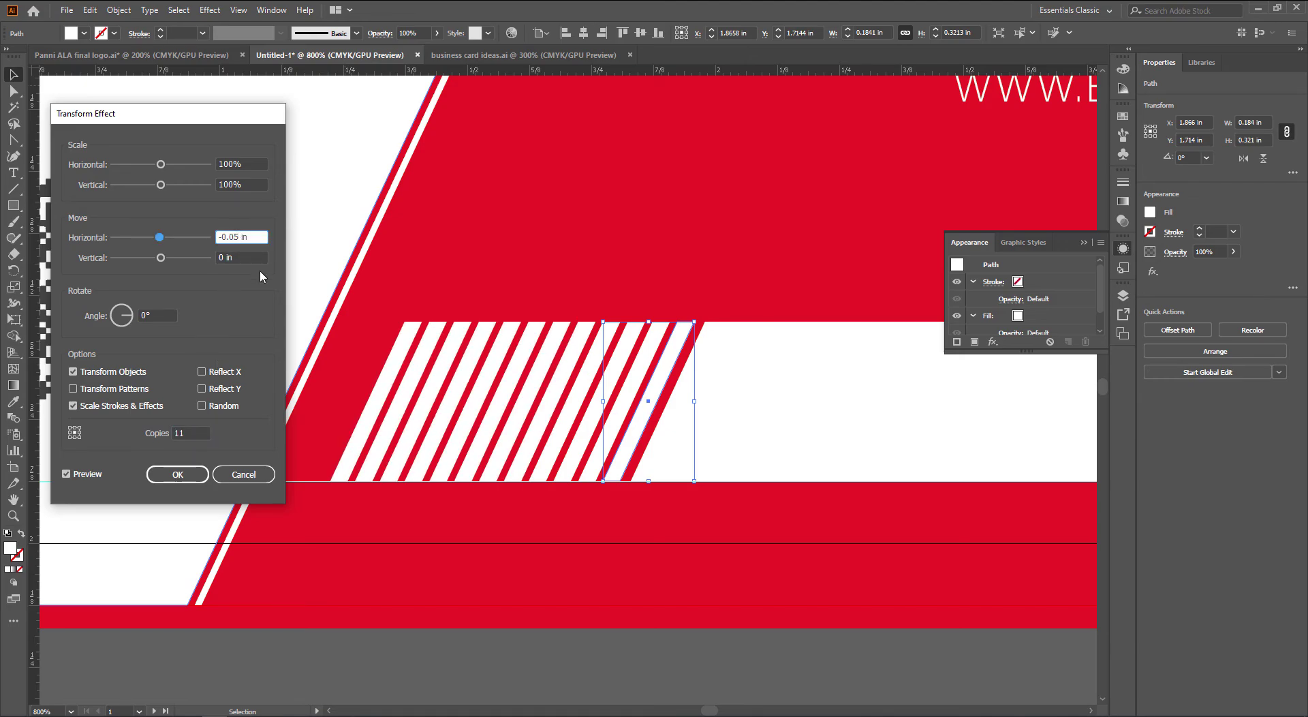
type("3")
key("Tab")
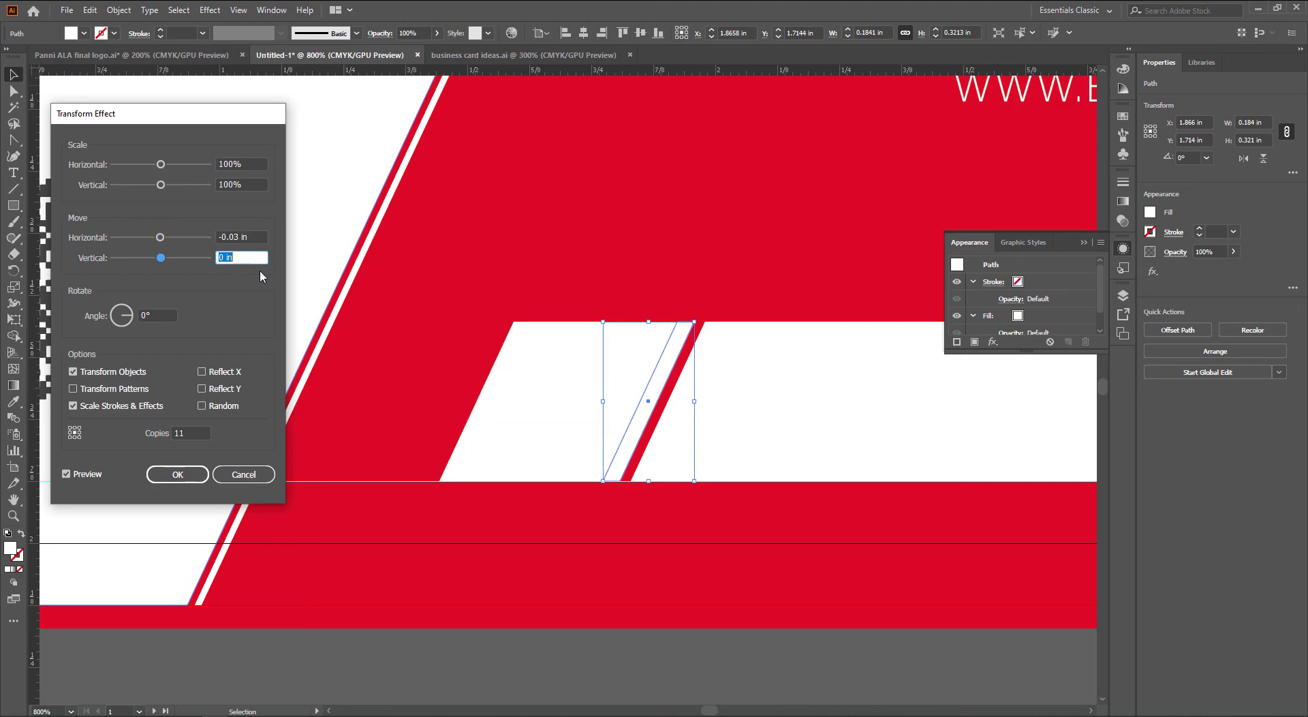
key("shift+Tab")
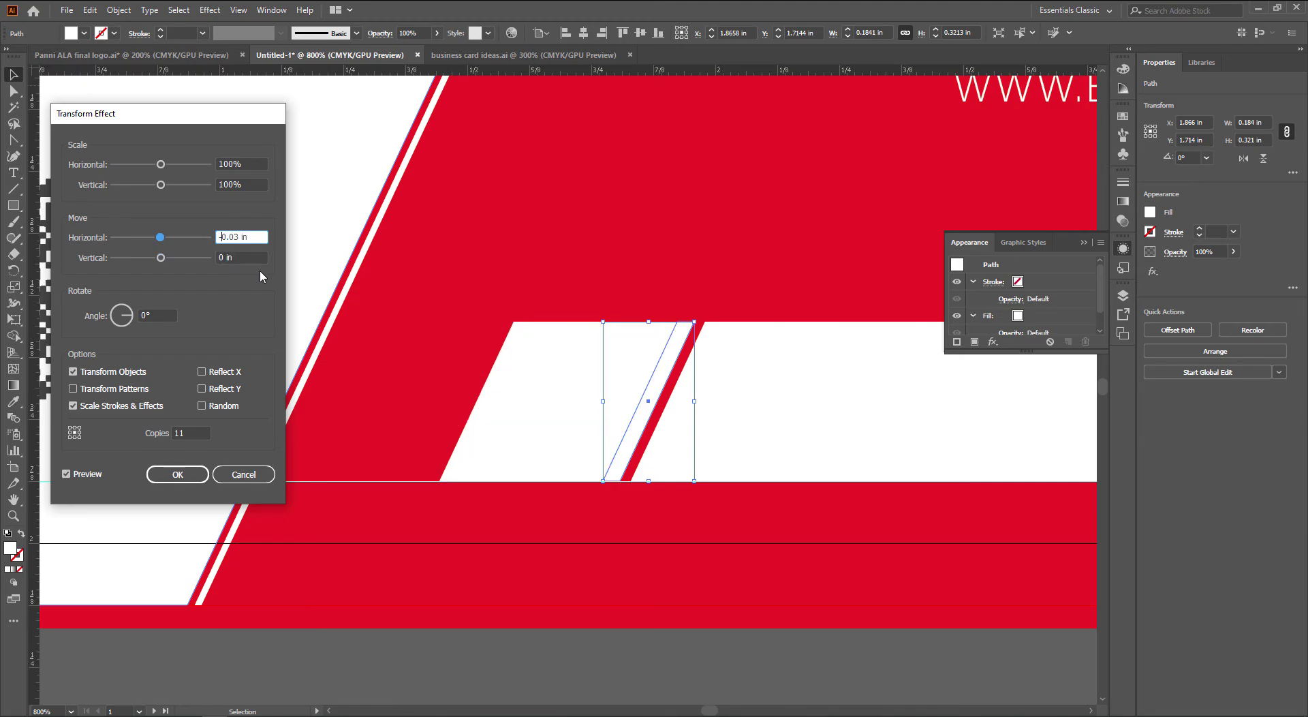
type("7")
key("Tab")
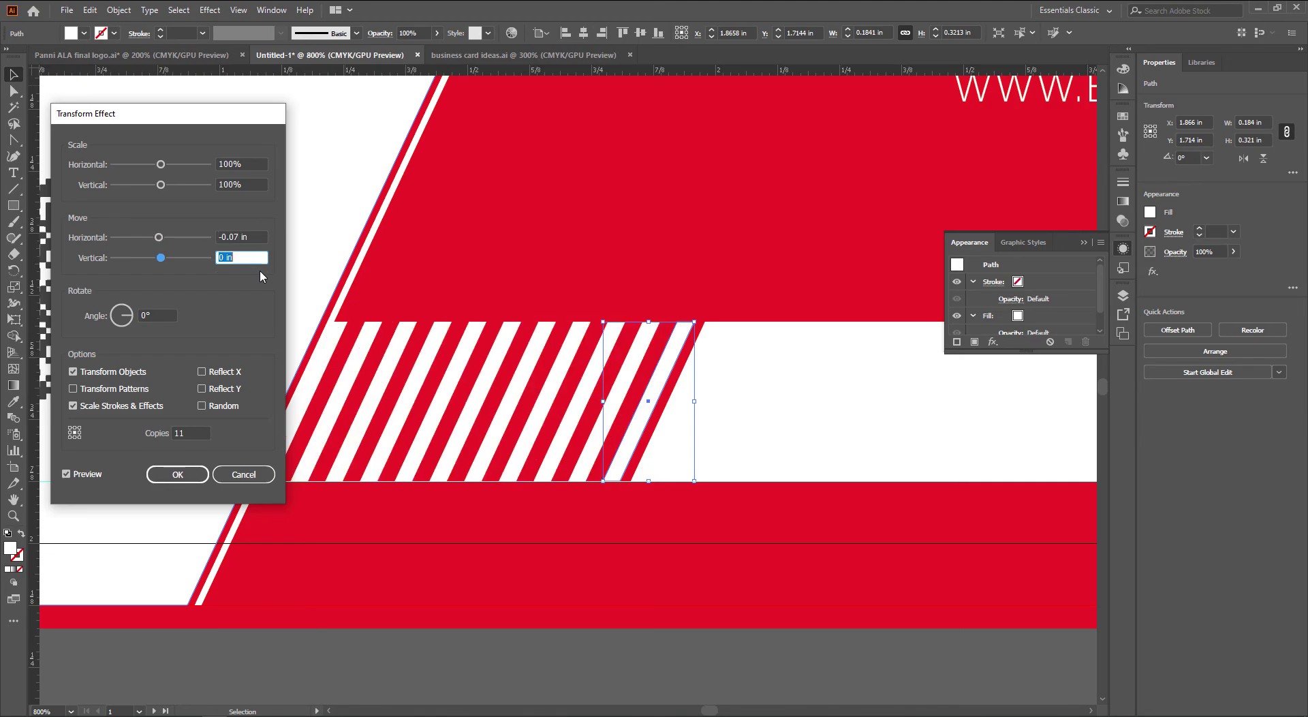
key("shift+Tab")
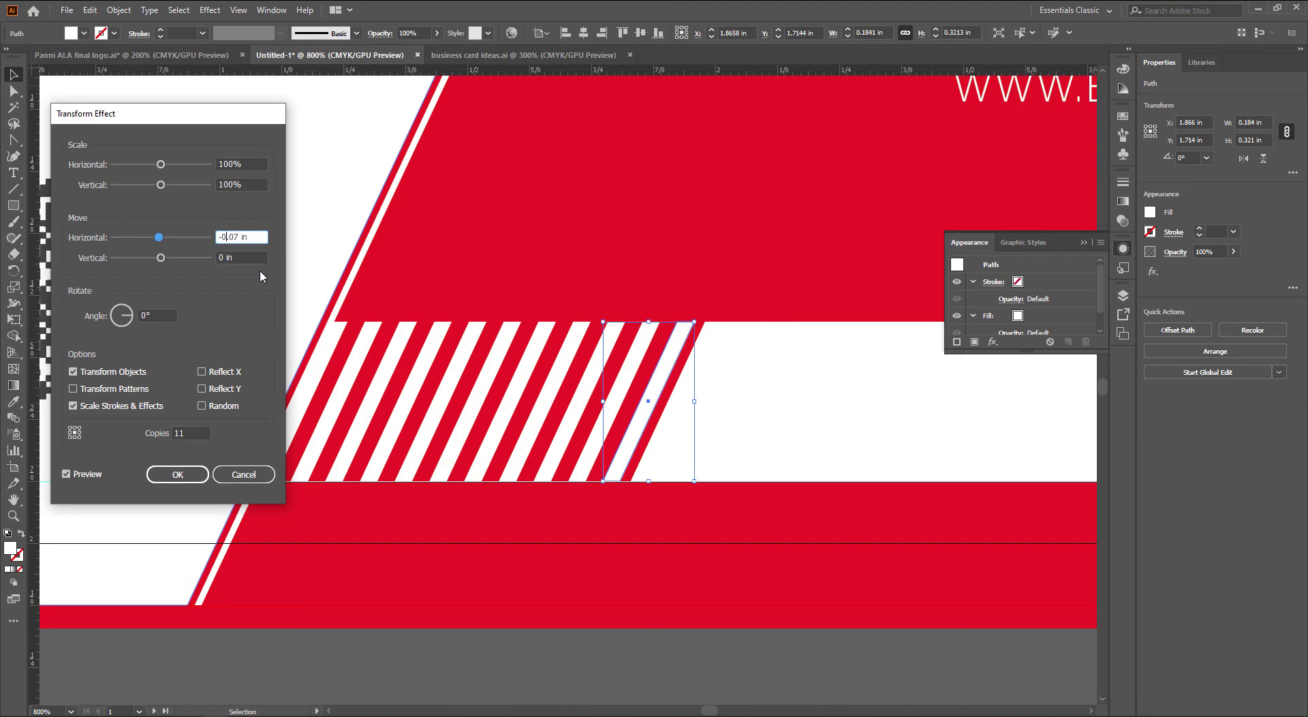
type("6")
key("Tab")
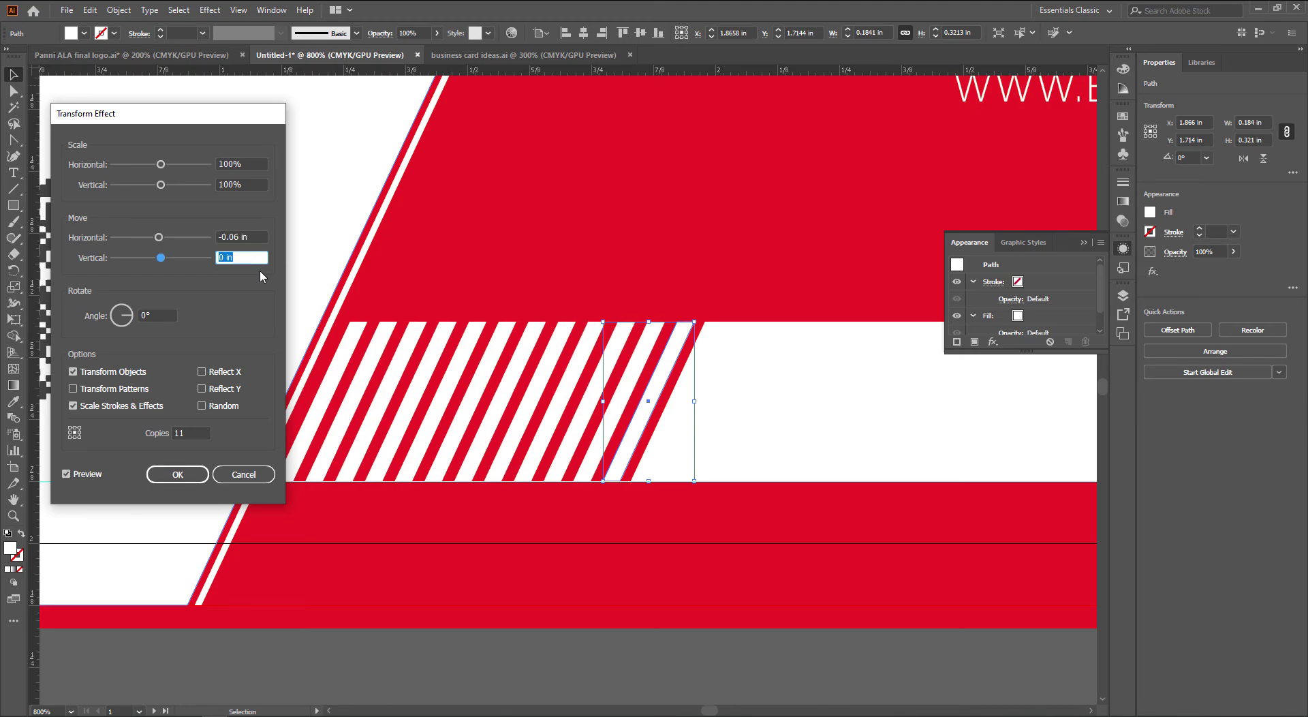
key("shift+Tab")
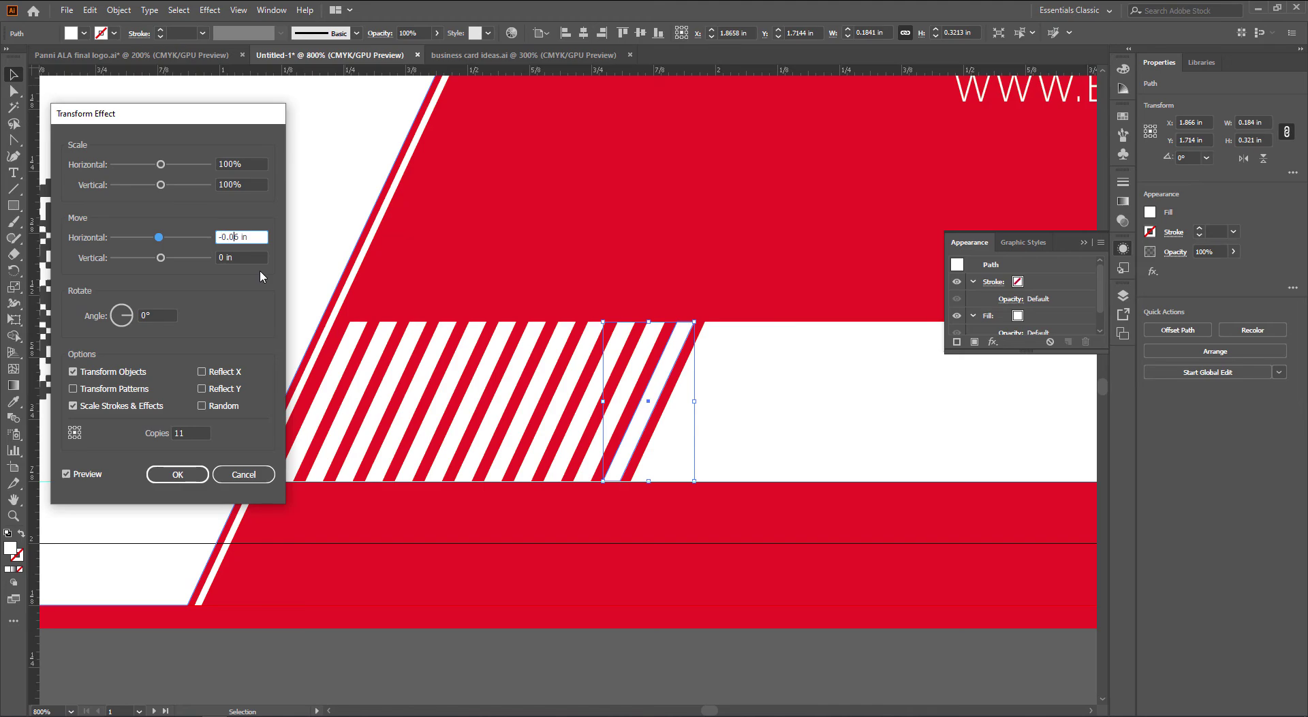
type("45")
key("Tab")
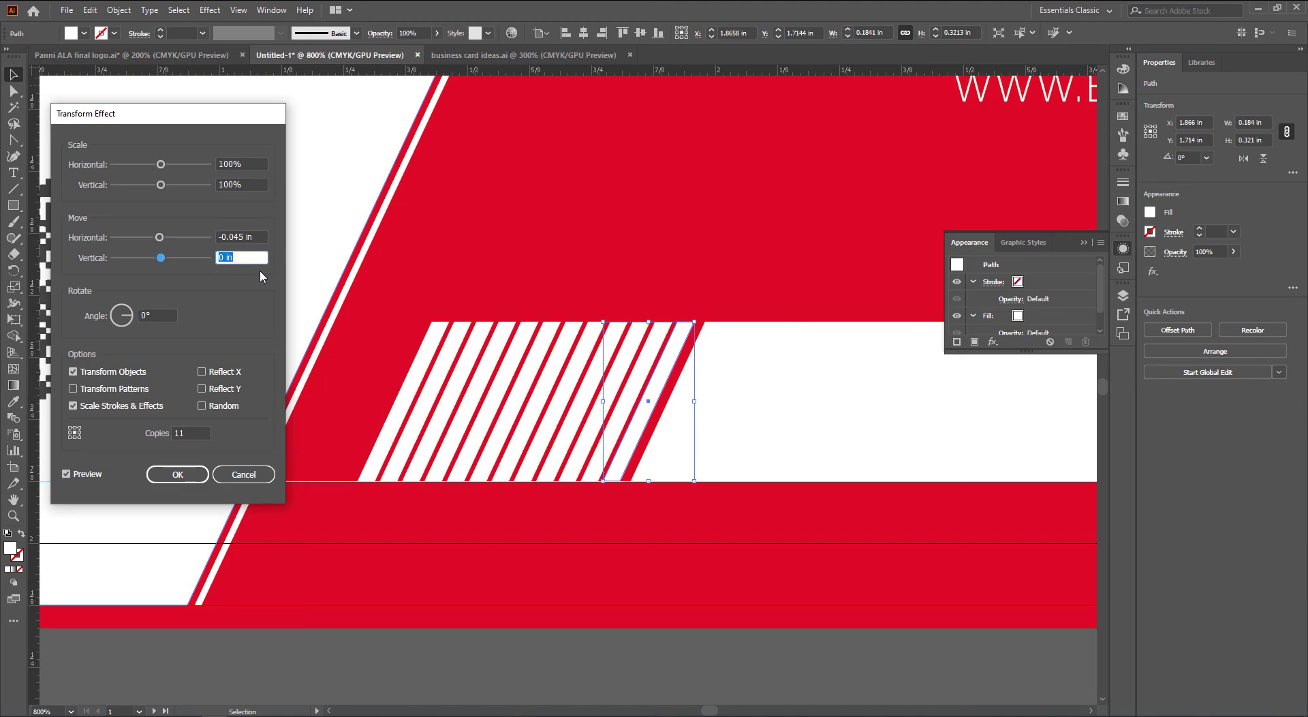
key("shift+Tab")
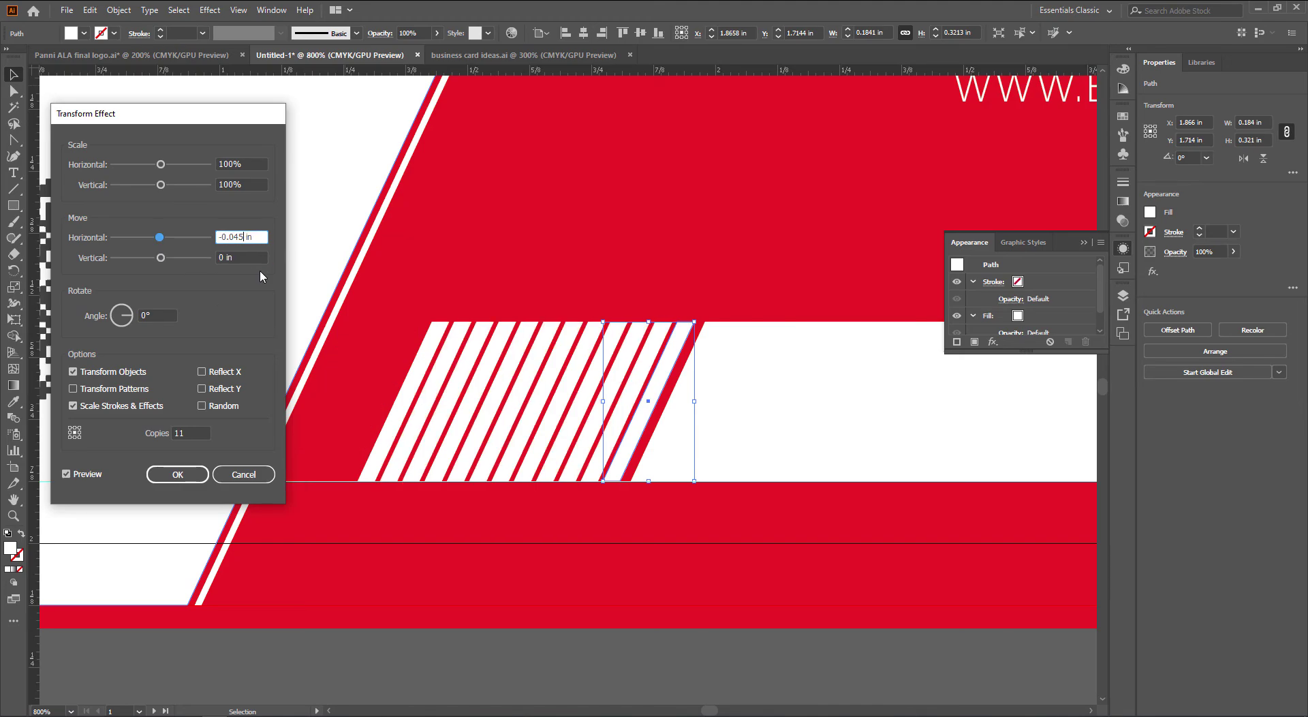
type("5")
key("Tab")
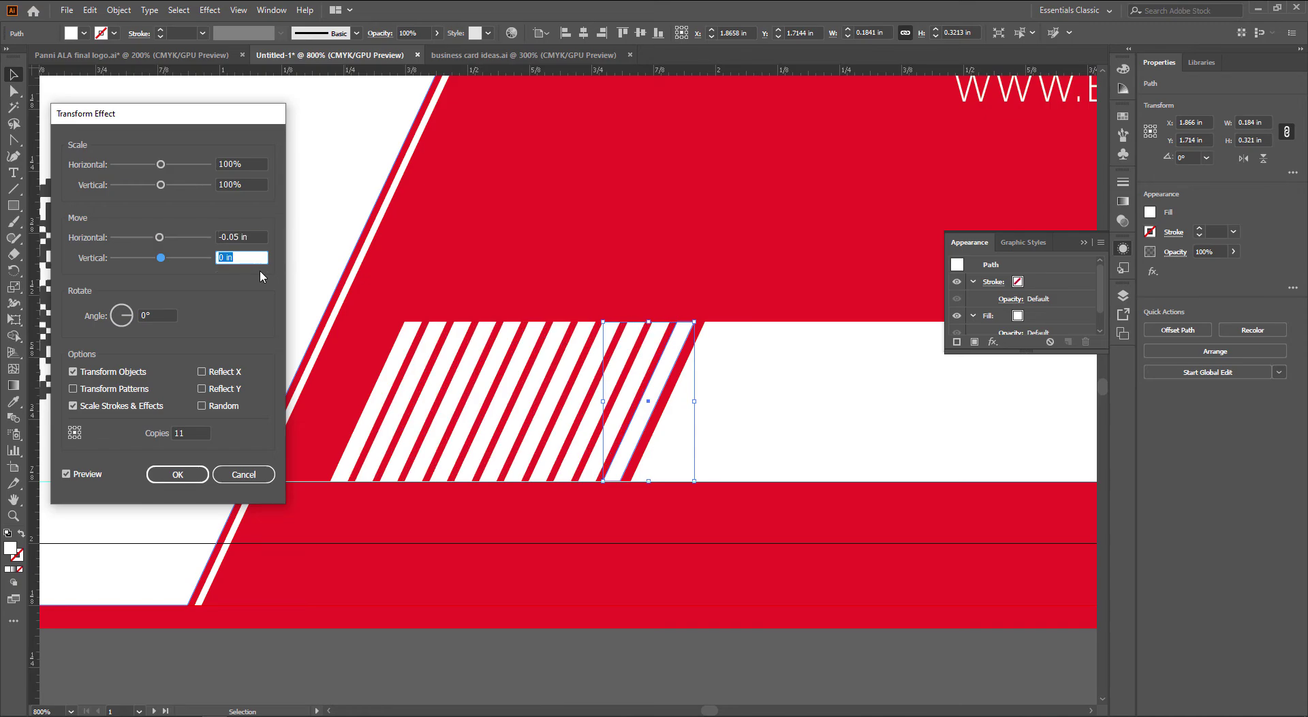
key("shift+Tab")
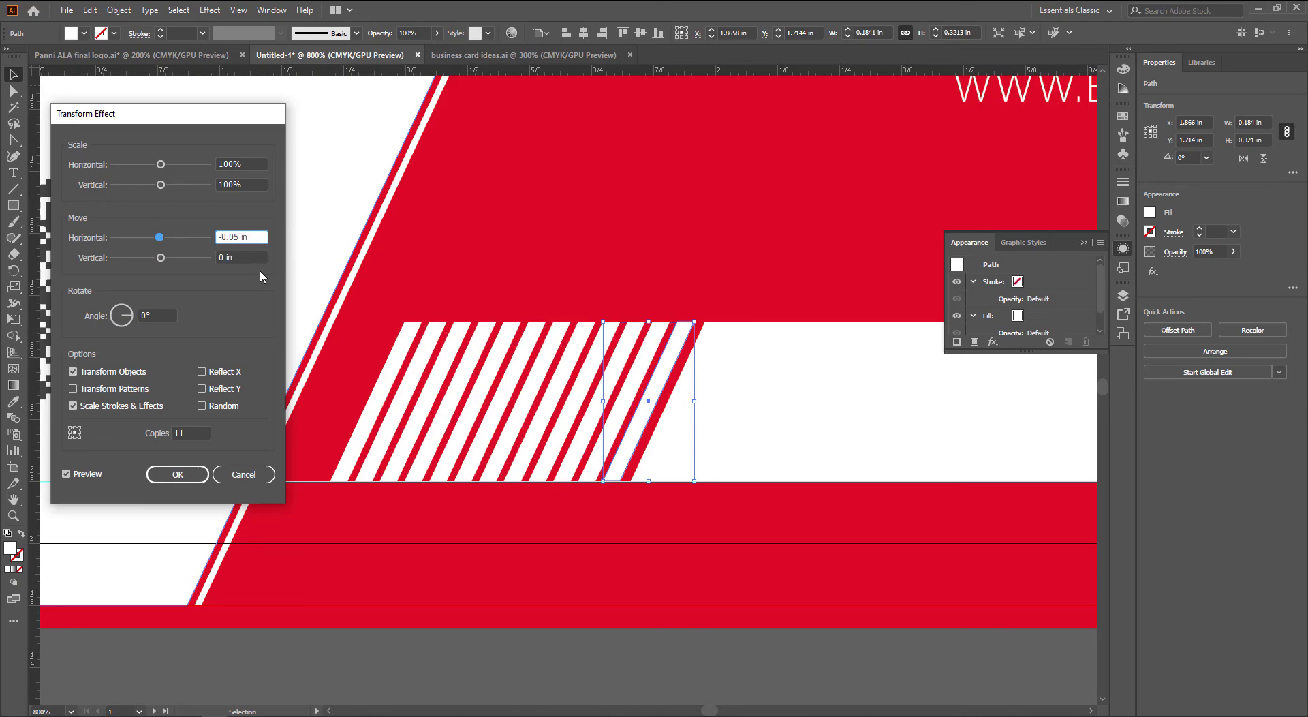
key("Tab")
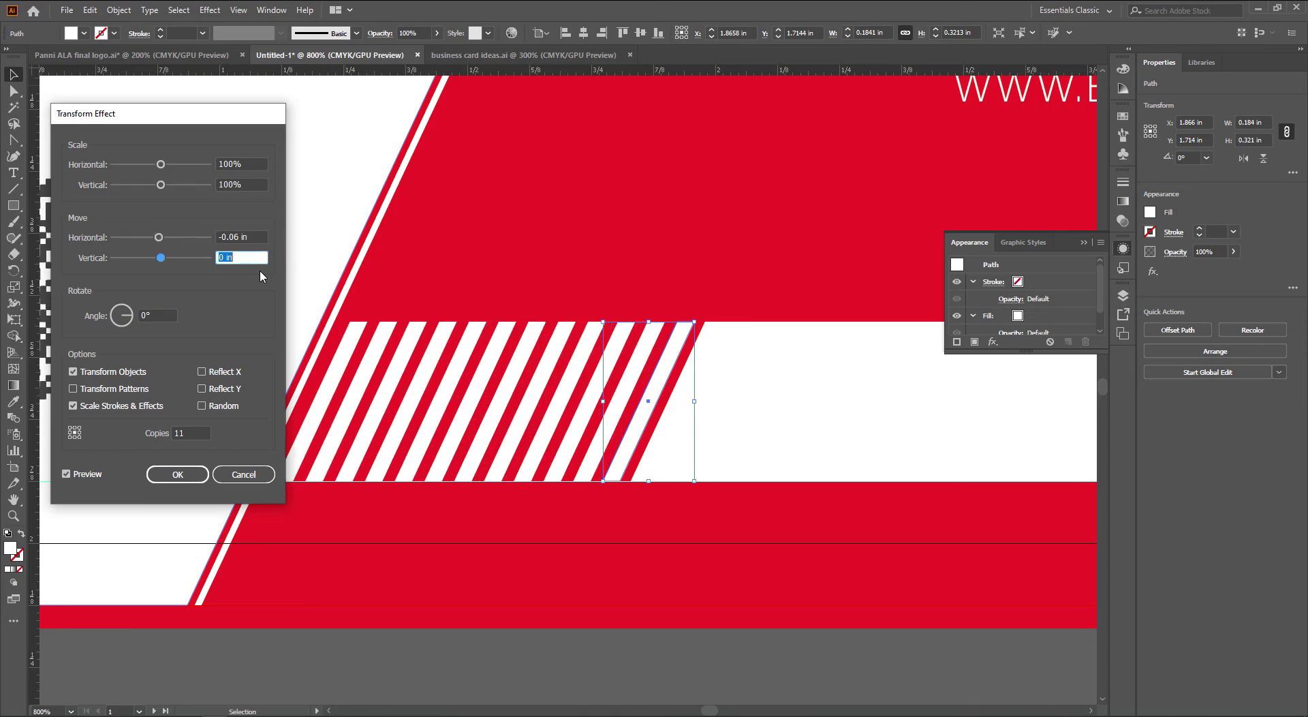
left_click(178, 474)
Give the address text the white bar's fill using the Eyedropper
scroll(765, 428, "down", 4)
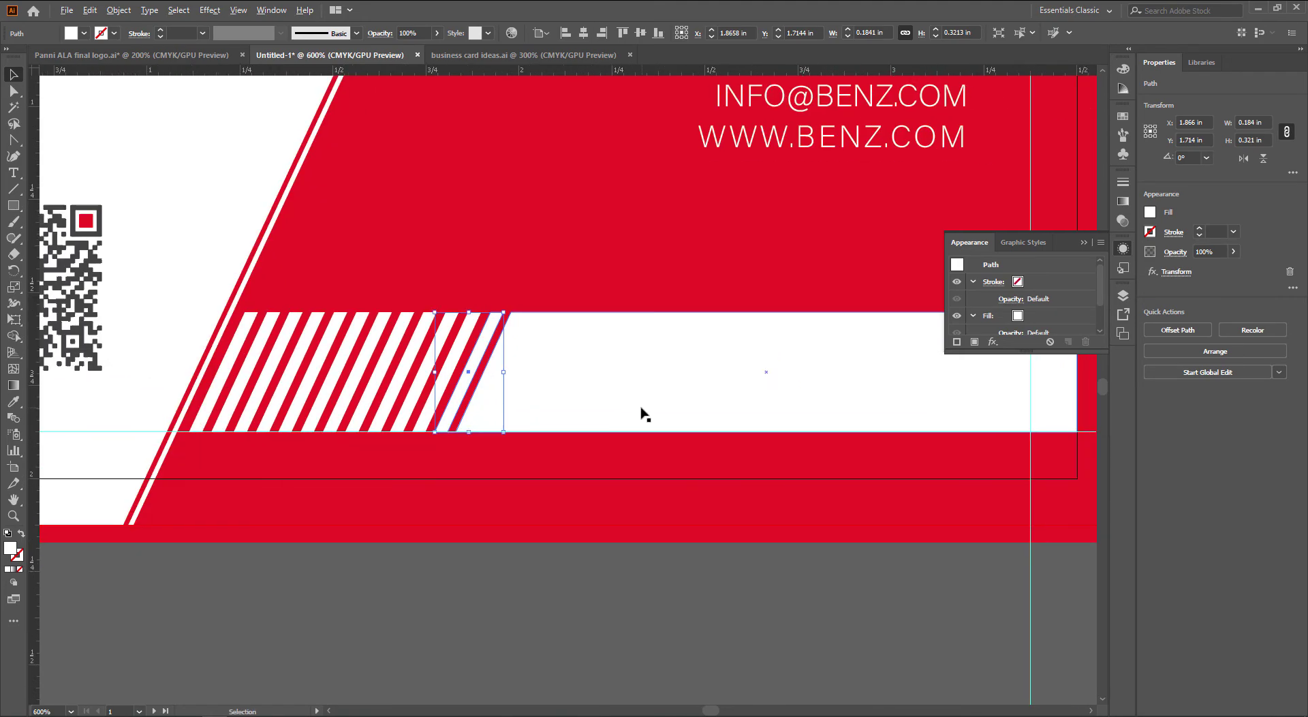
left_click_drag(557, 394, 555, 386)
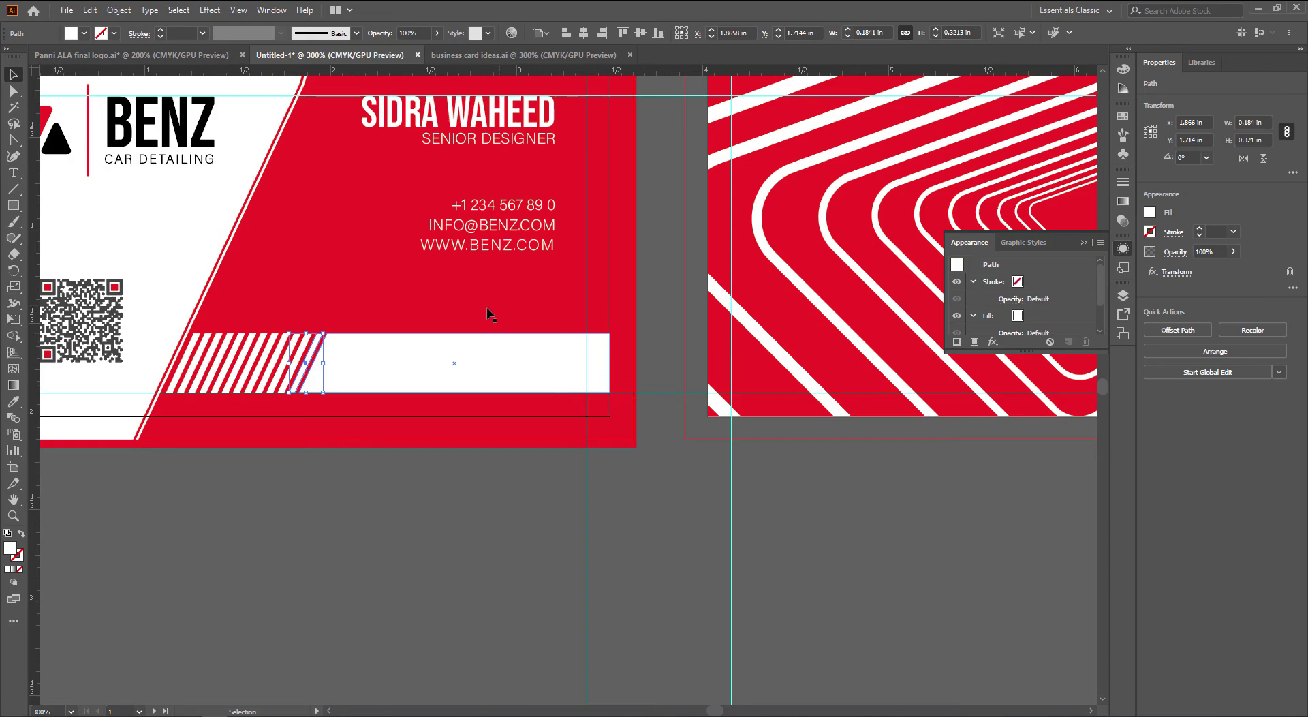
left_click(462, 300)
key("i")
left_click(519, 372)
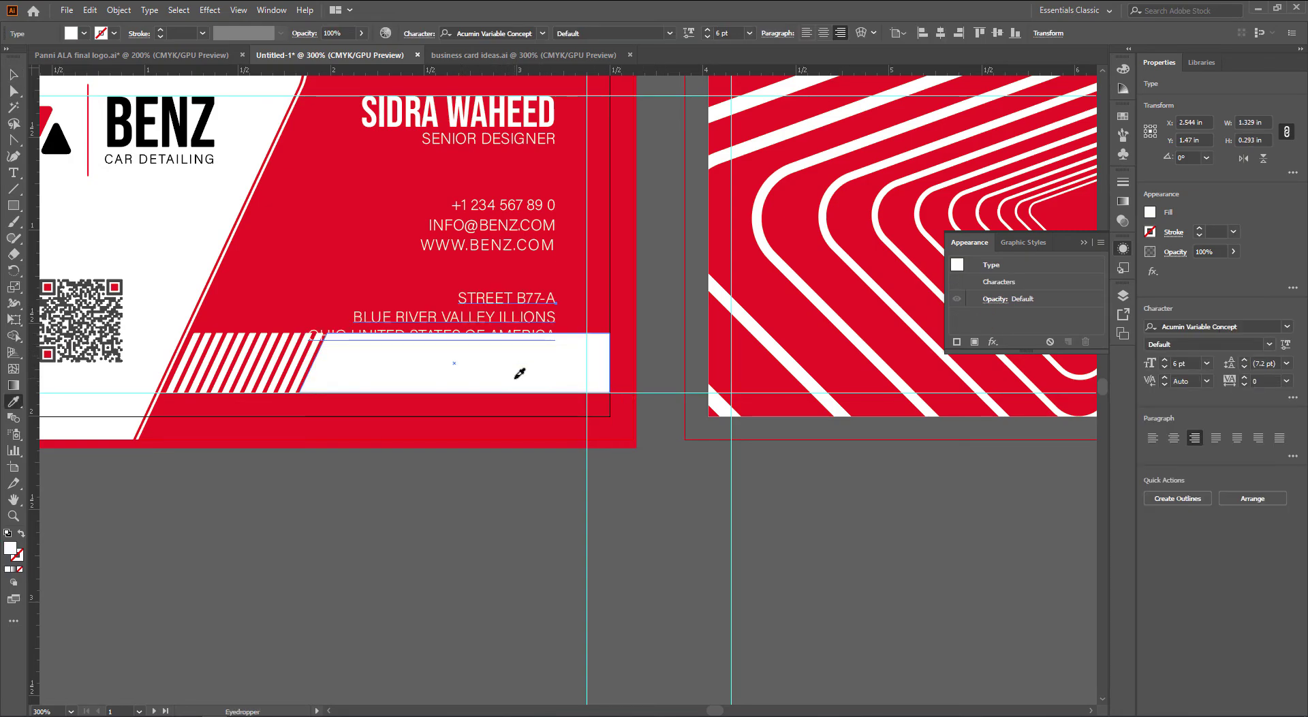
key("v")
left_click(505, 476)
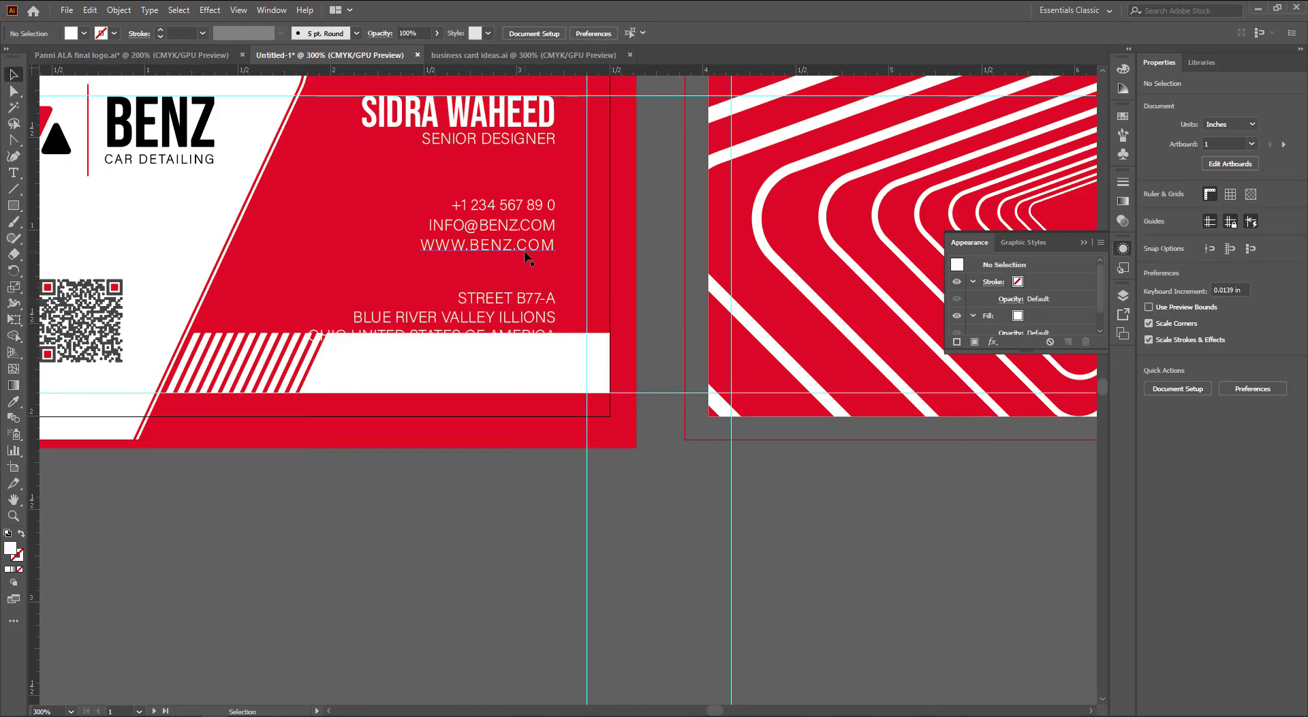
Move the three address lines up above the phone, email and website group
left_click_drag(524, 255, 587, 308)
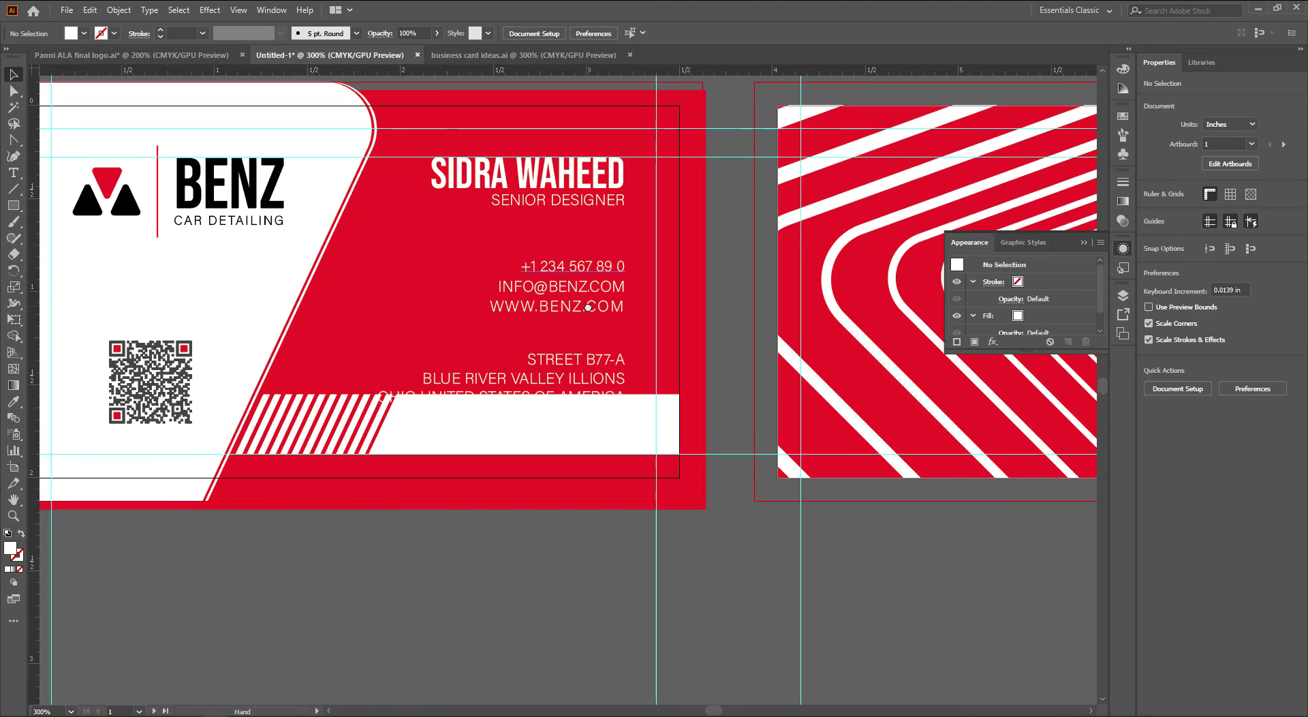
left_click(588, 312)
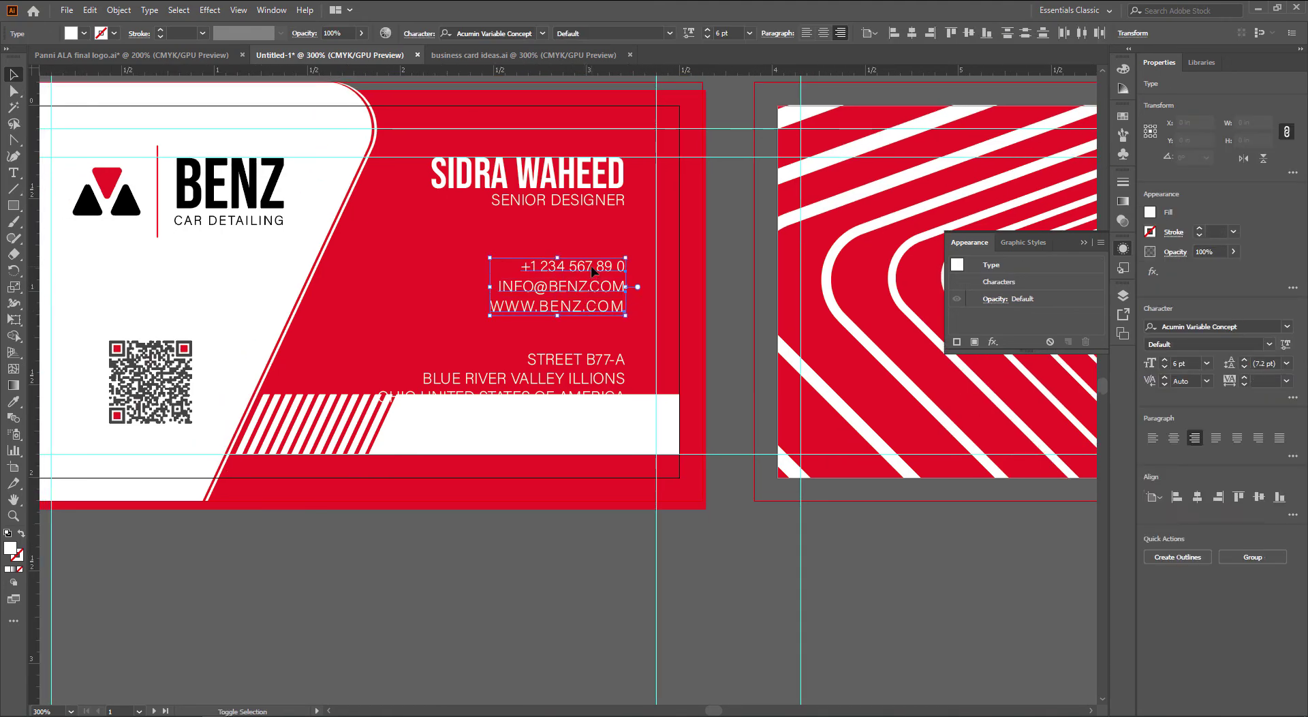
mouse_move(601, 365)
left_mouse_down()
mouse_move(601, 273)
mouse_move(590, 386)
mouse_move(602, 367)
left_mouse_up()
left_click(597, 314)
left_click(595, 310)
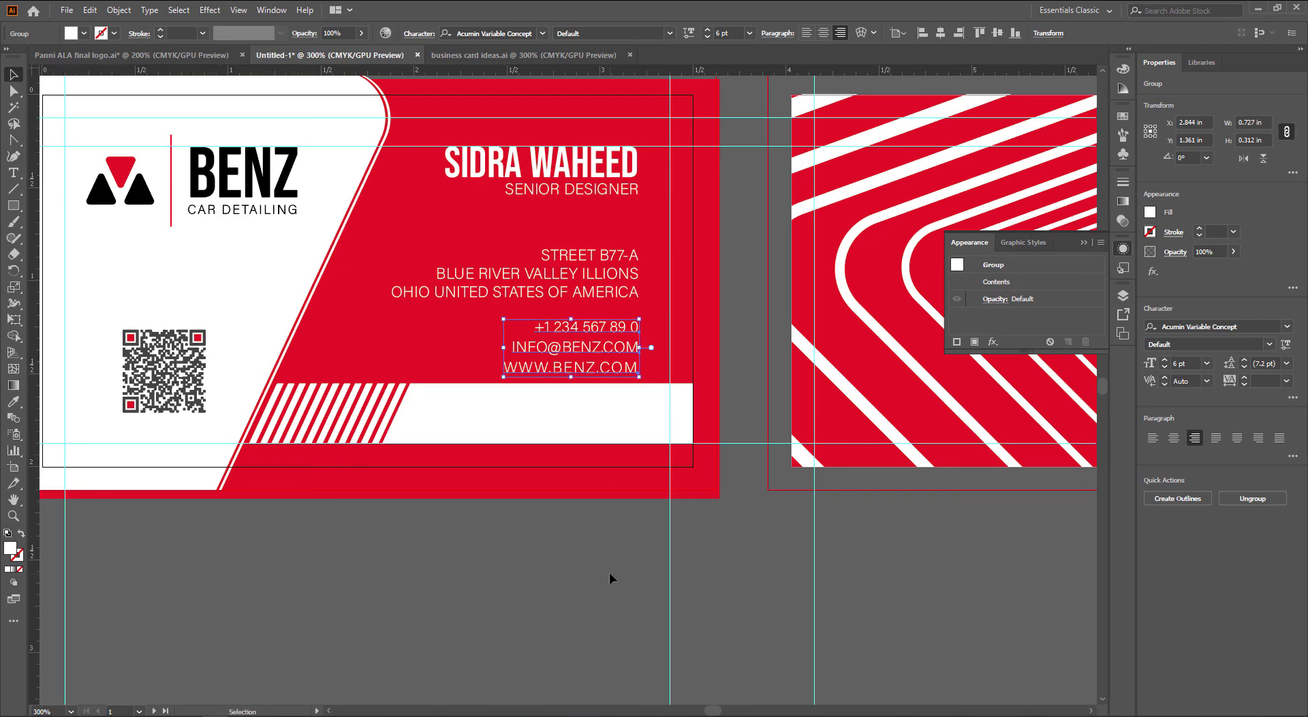
Pan out to review the front card and both card sides
left_click_drag(409, 623, 481, 652)
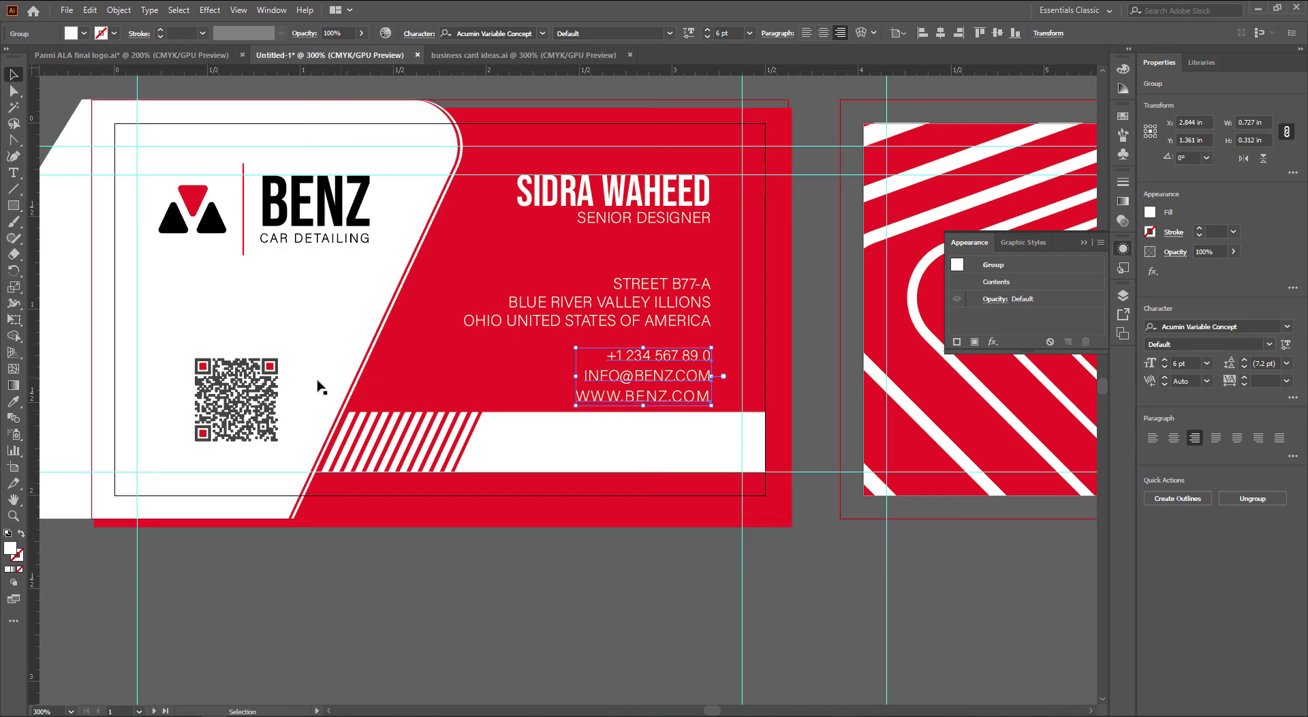
scroll(270, 386, "down", 1)
left_click_drag(374, 392, 435, 400)
left_click(585, 347)
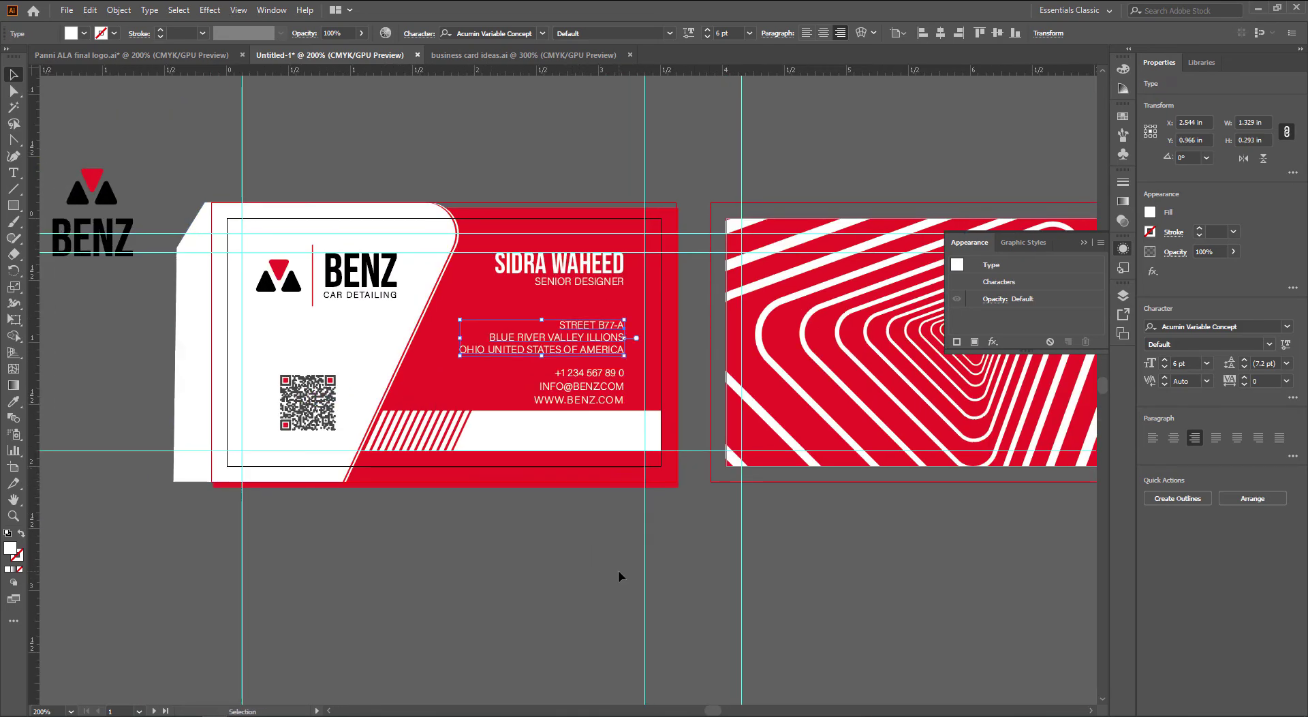
left_click(618, 569)
scroll(635, 566, "down", 1)
left_click_drag(636, 566, 631, 519)
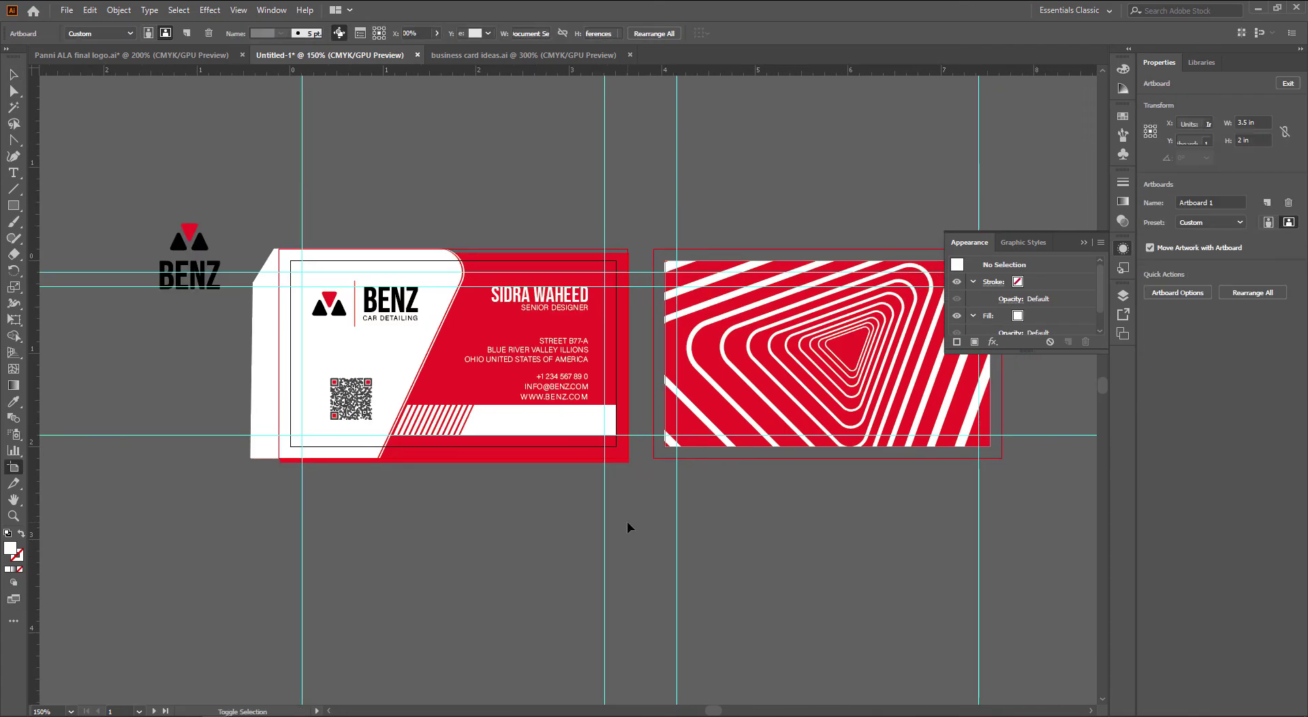
Alt-drag Artboard 1 upward with the Artboard tool to copy the front card above it
key("shift+o")
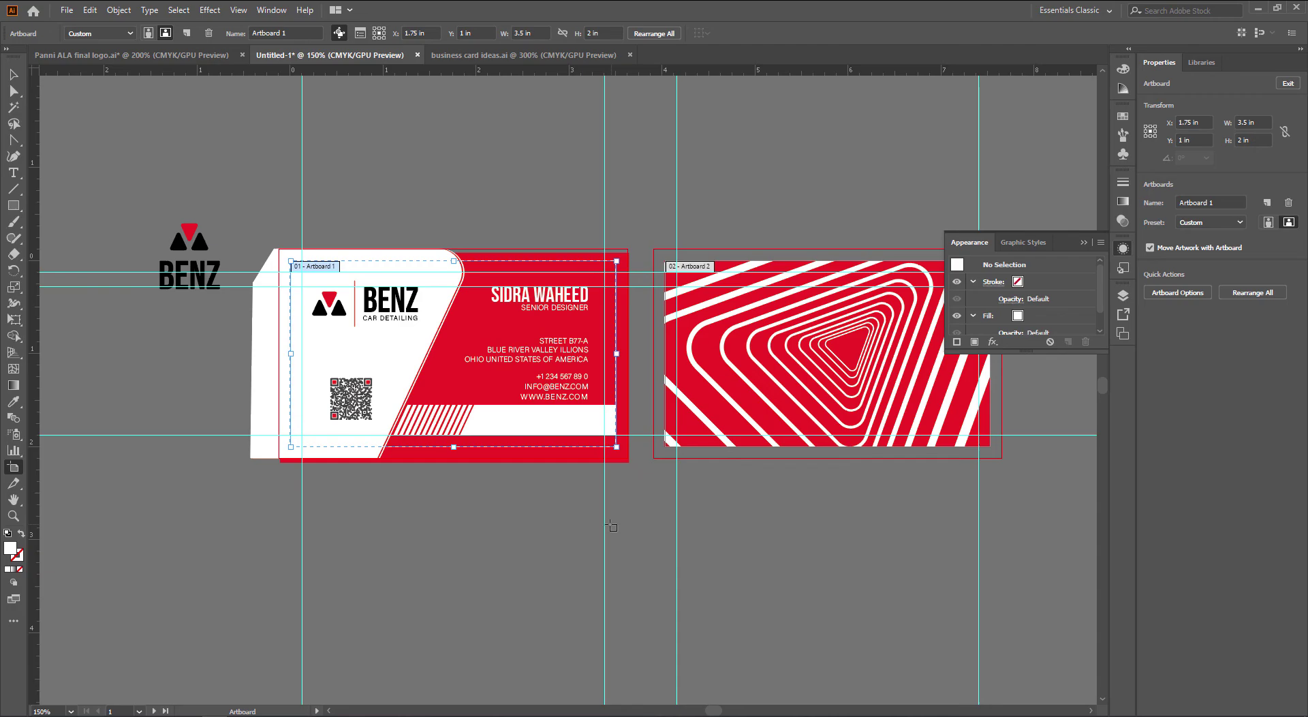
left_click_drag(611, 526, 664, 552)
left_click_drag(513, 378, 520, 135)
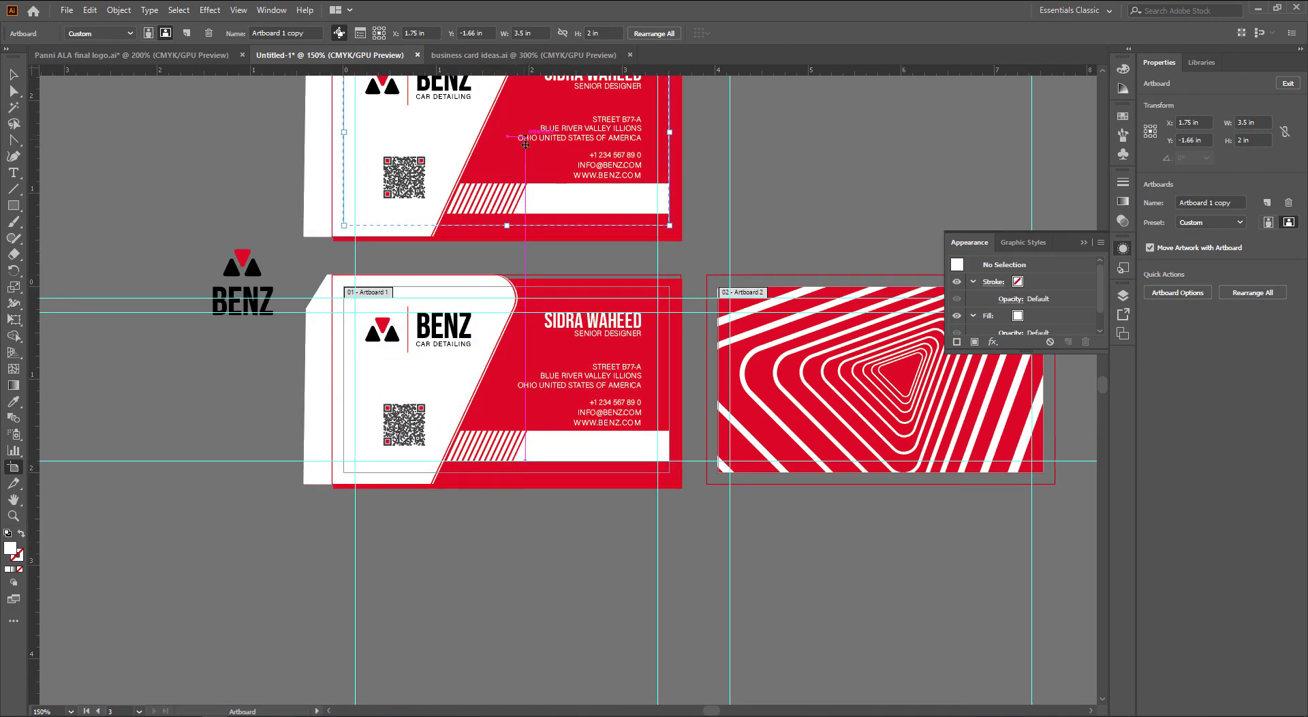
scroll(530, 198, "up", 3)
key("Escape")
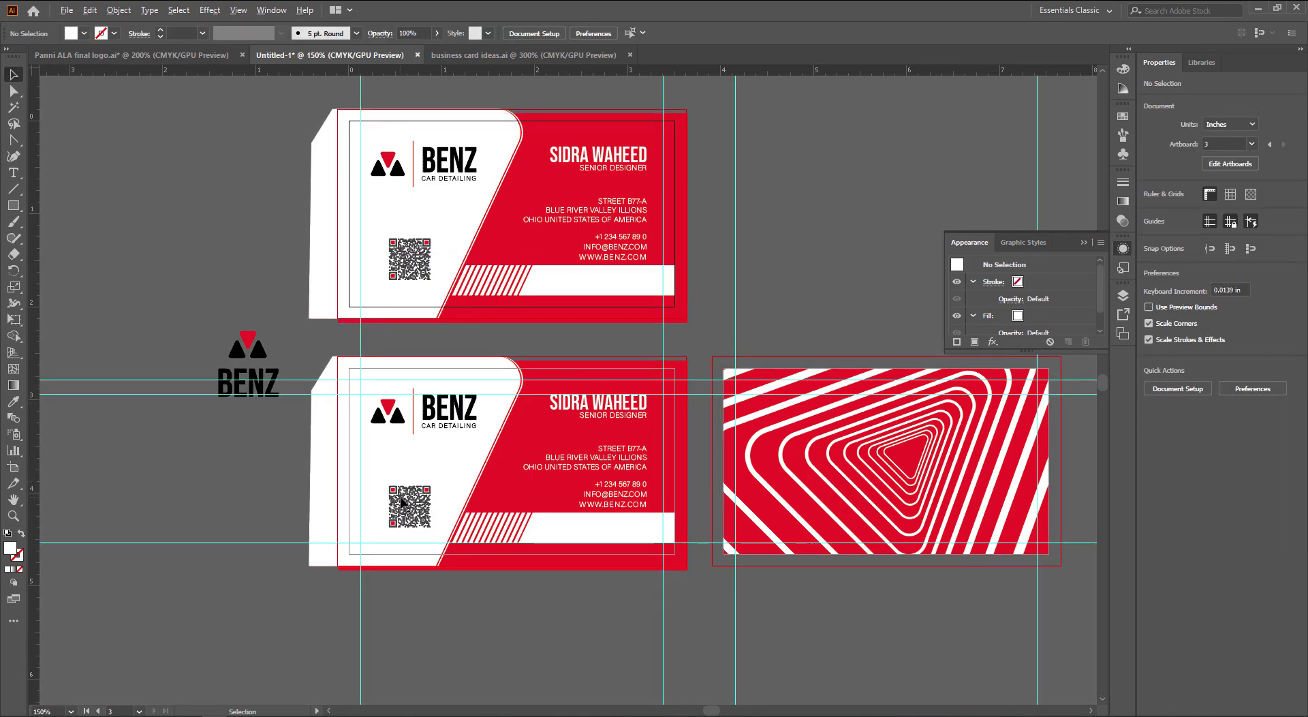
Align the QR code's bottom edge with the bottom of the white bar
scroll(402, 503, "up", 4)
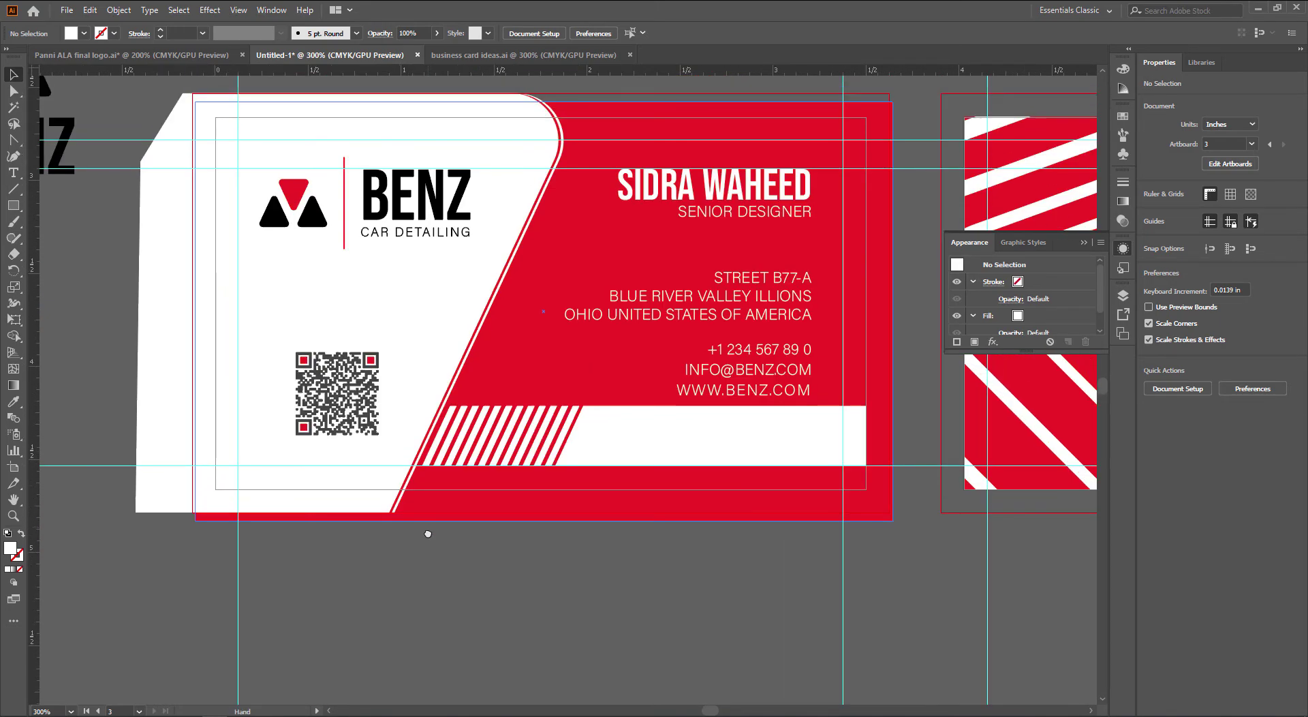
left_click(350, 417)
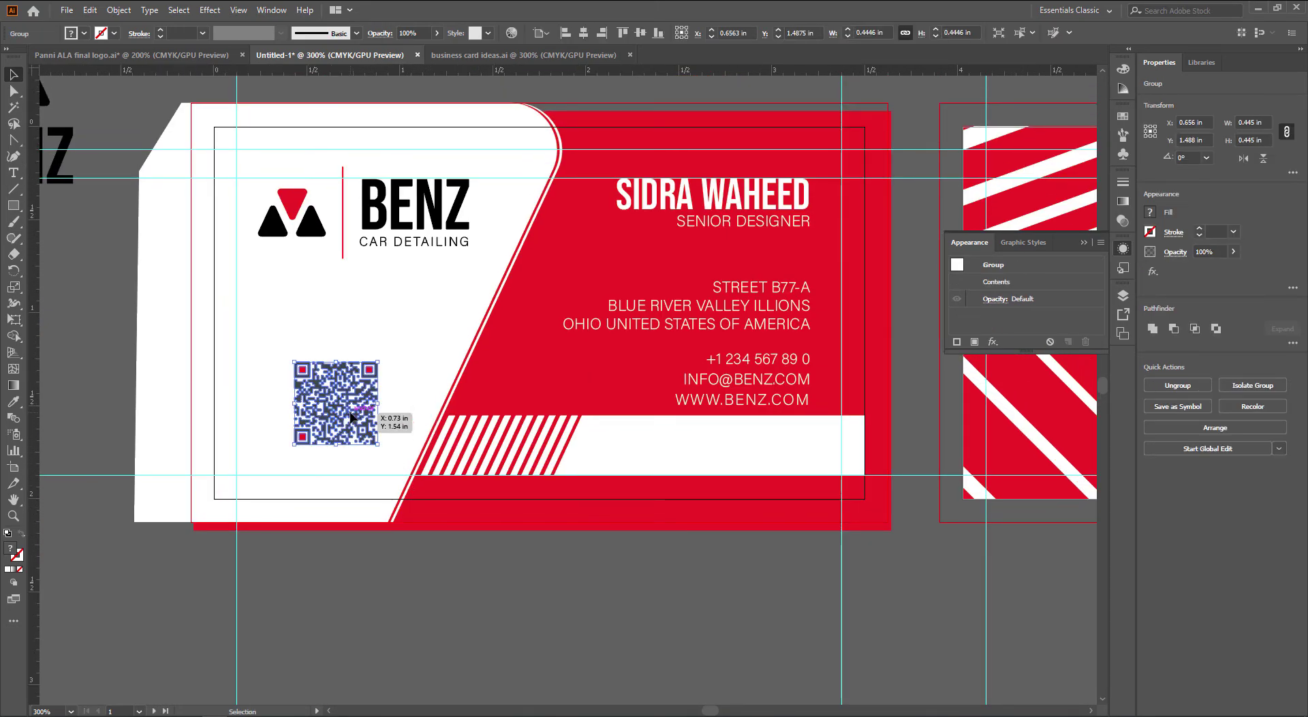
left_click(607, 611)
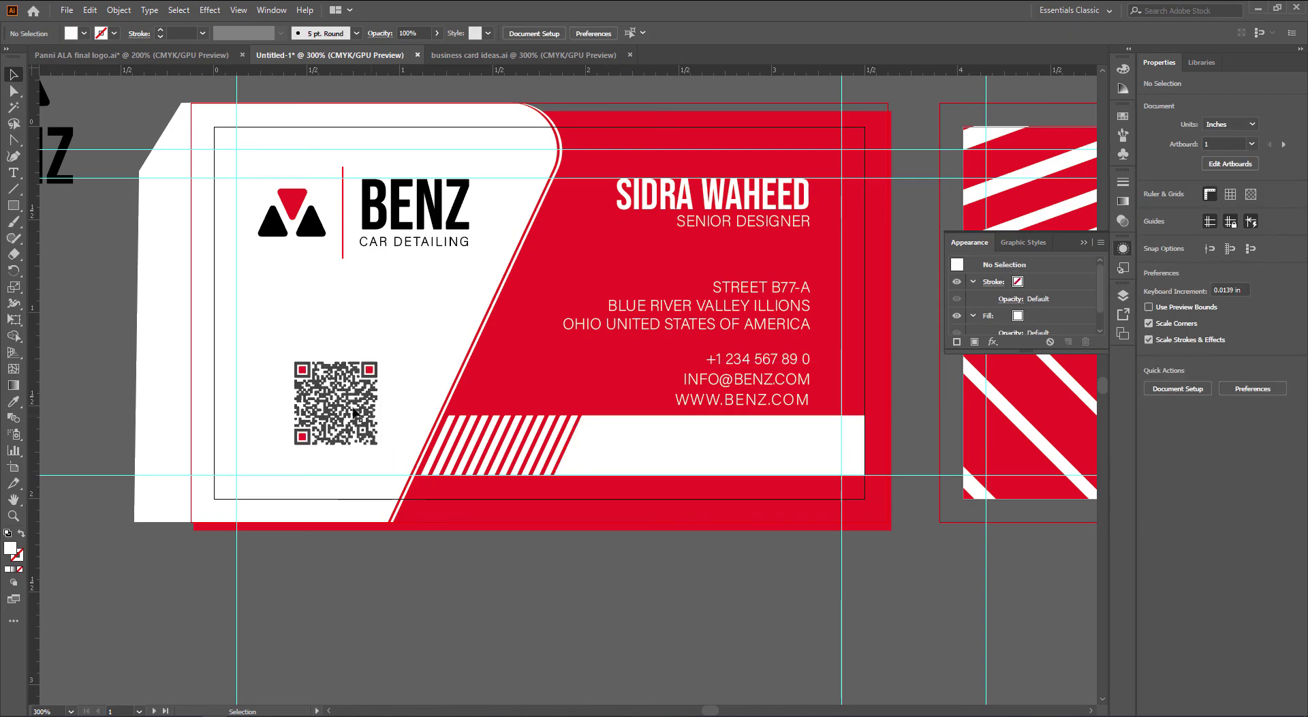
left_click(356, 413)
left_click(633, 450, "shift")
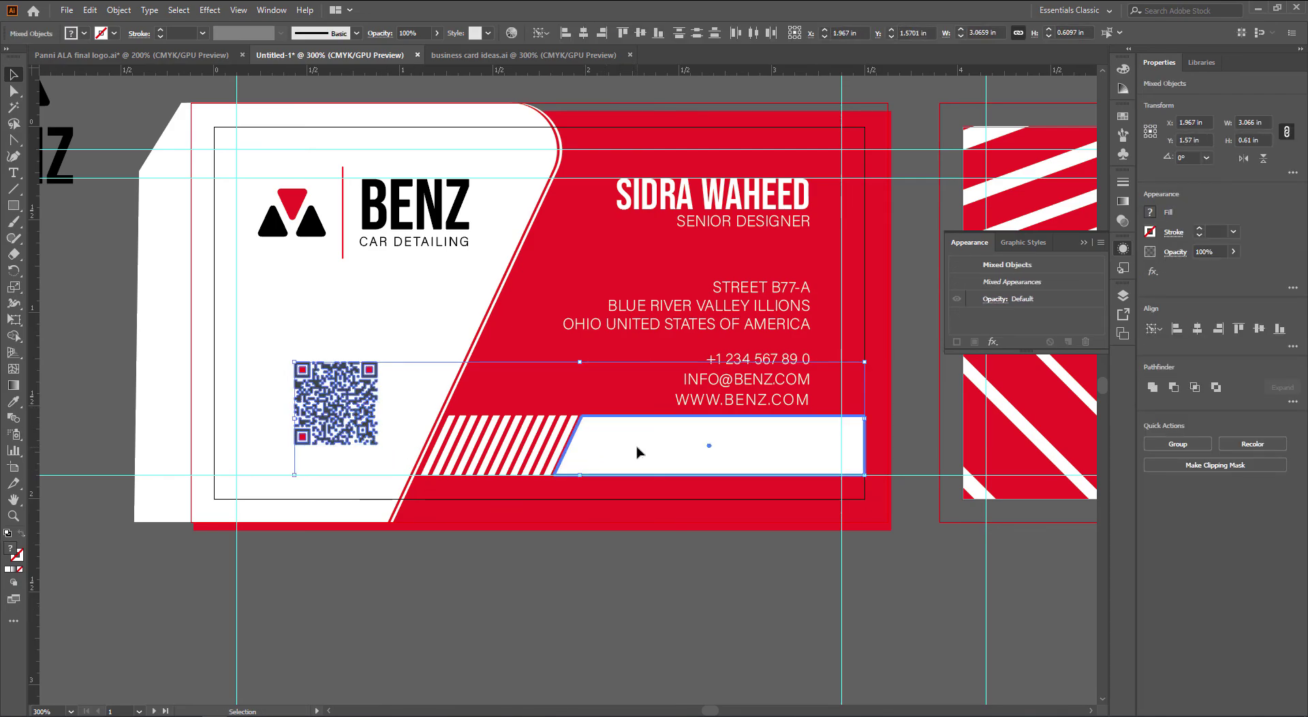
left_click(658, 33)
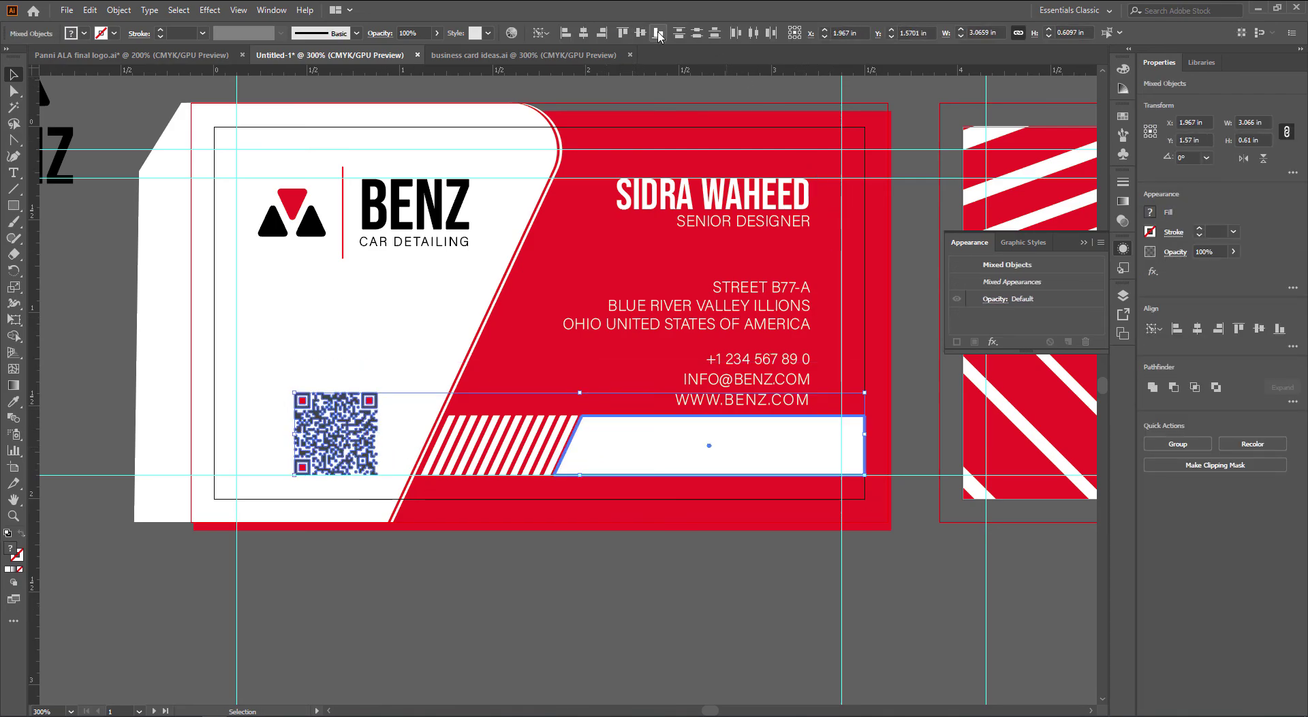
left_click(453, 623)
Slide the QR code right along the white bar to its right end
scroll(491, 637, "right", 2)
scroll(491, 637, "up", 1)
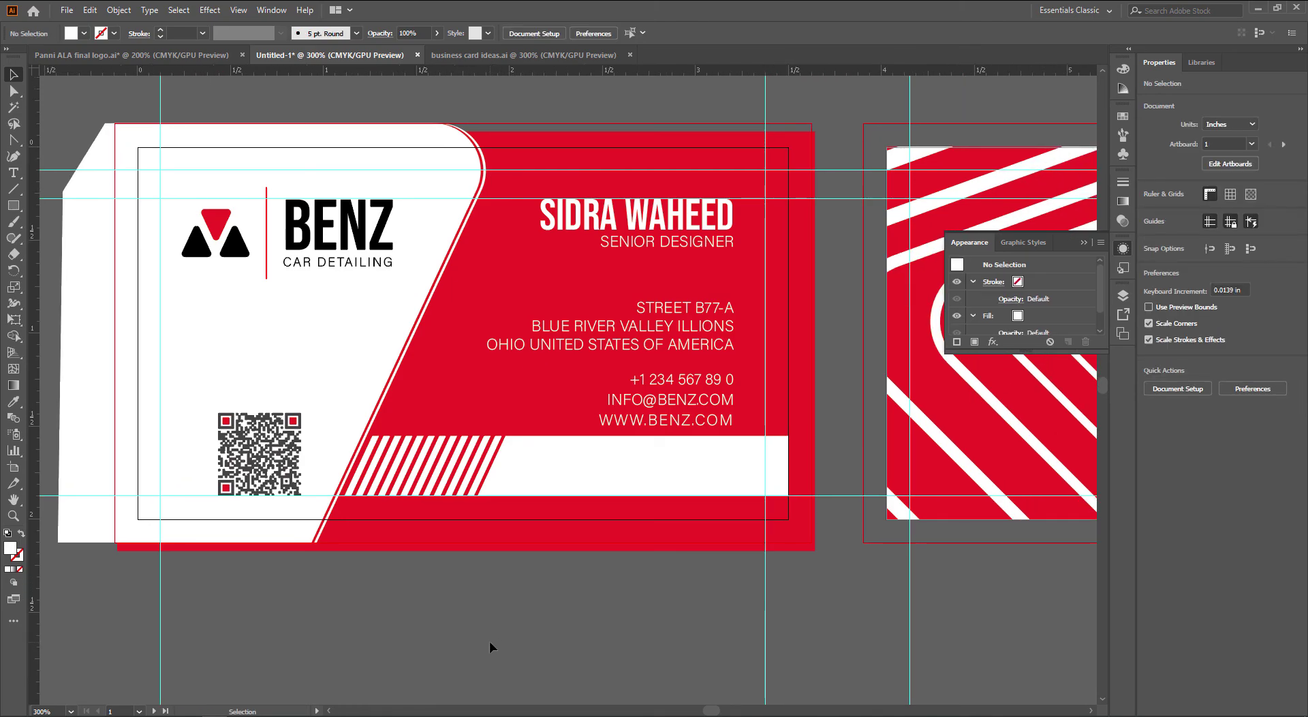
scroll(492, 639, "left", 1)
scroll(491, 639, "up", 1)
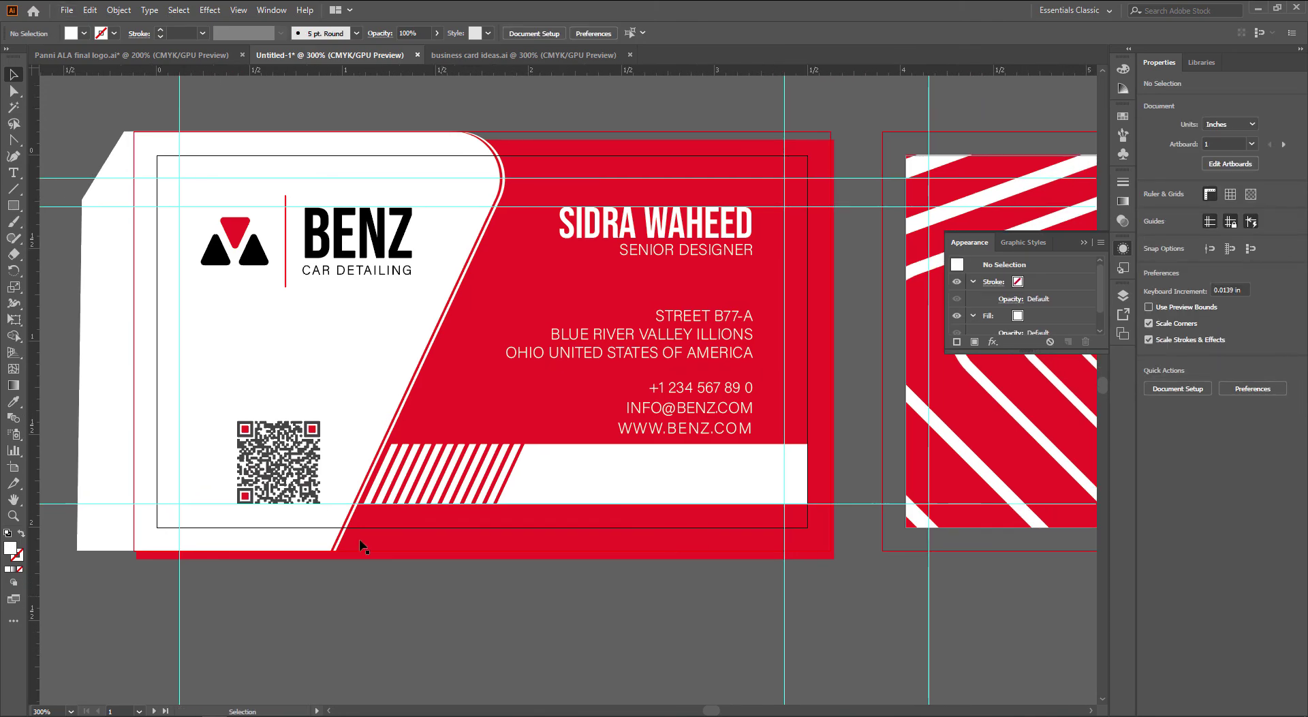
left_click(275, 477)
left_click_drag(293, 486, 705, 481)
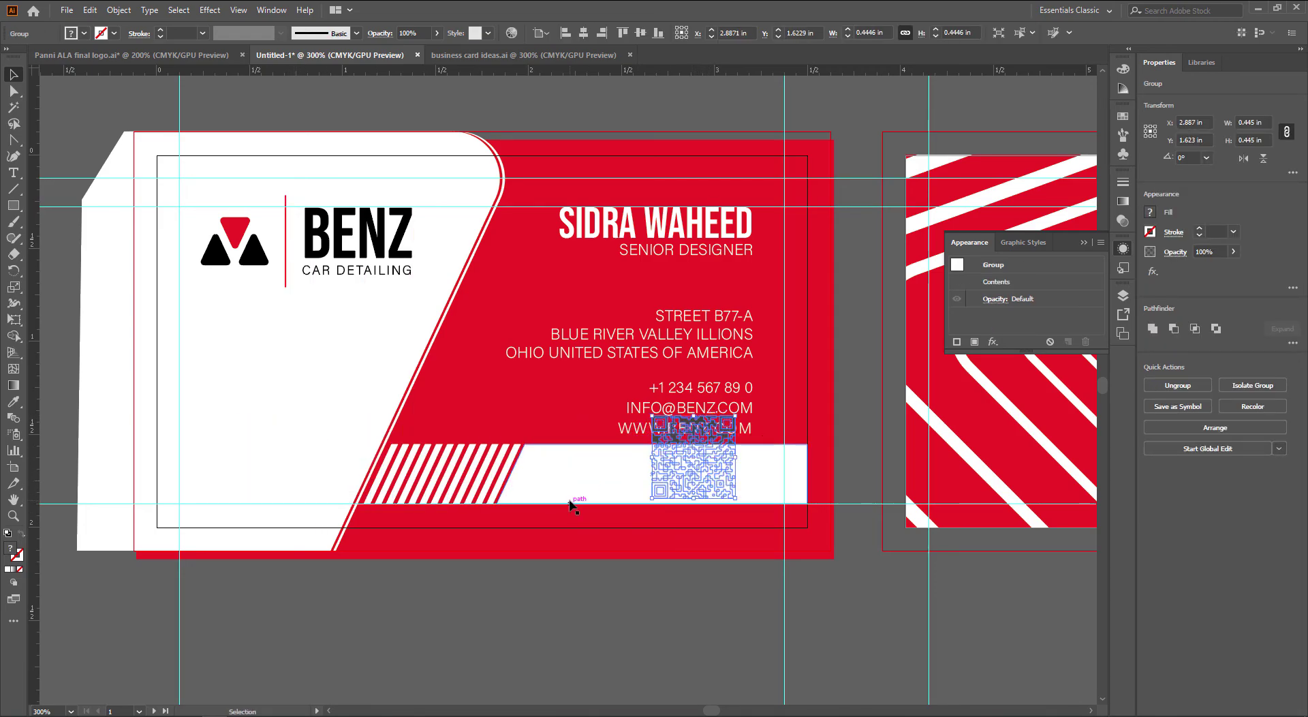
left_click(604, 622)
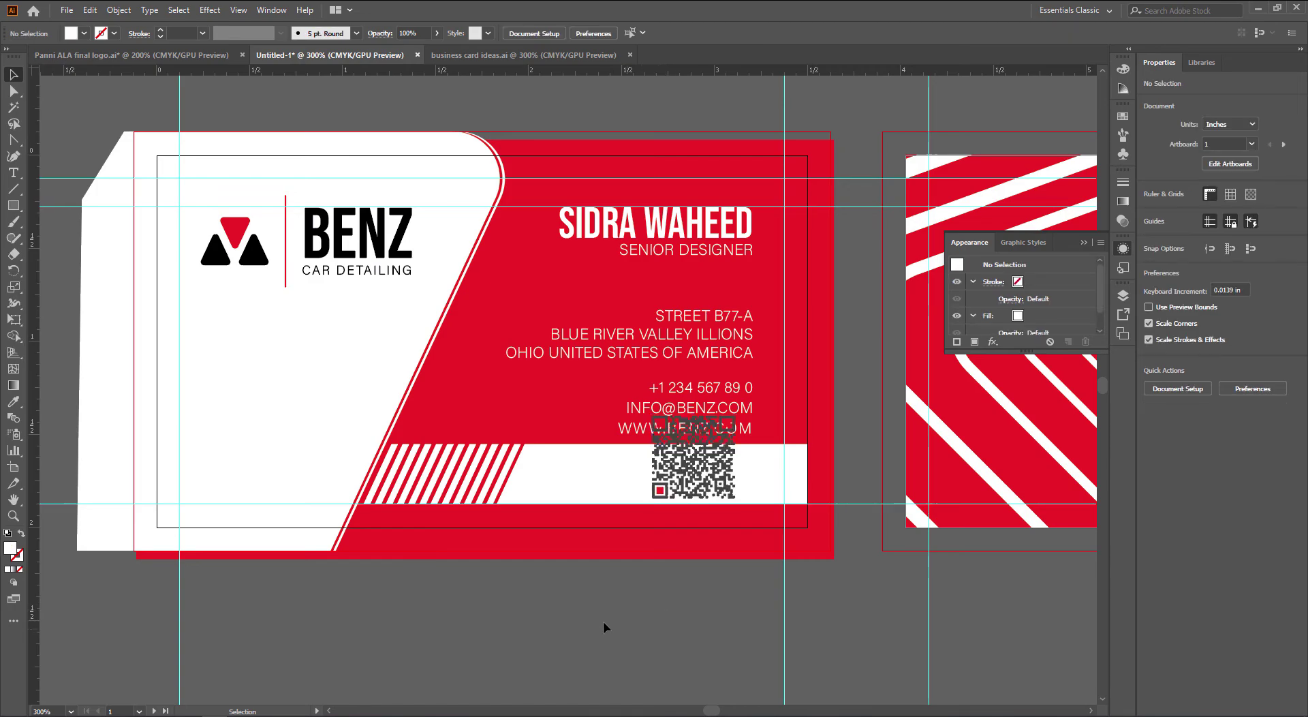
scroll(697, 563, "left", 1)
scroll(697, 563, "up", 1)
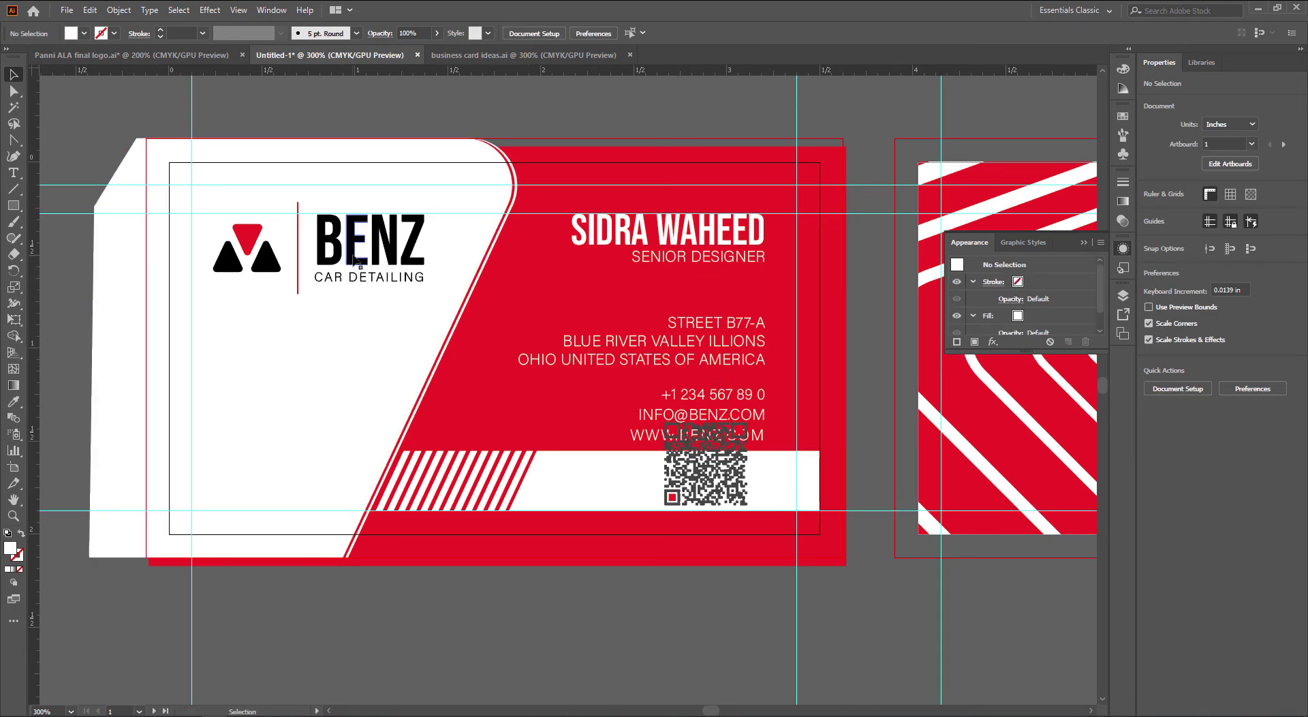
Delete the CAR DETAILING tagline from inside the BENZ logo group
double_click(354, 279)
double_click(354, 279)
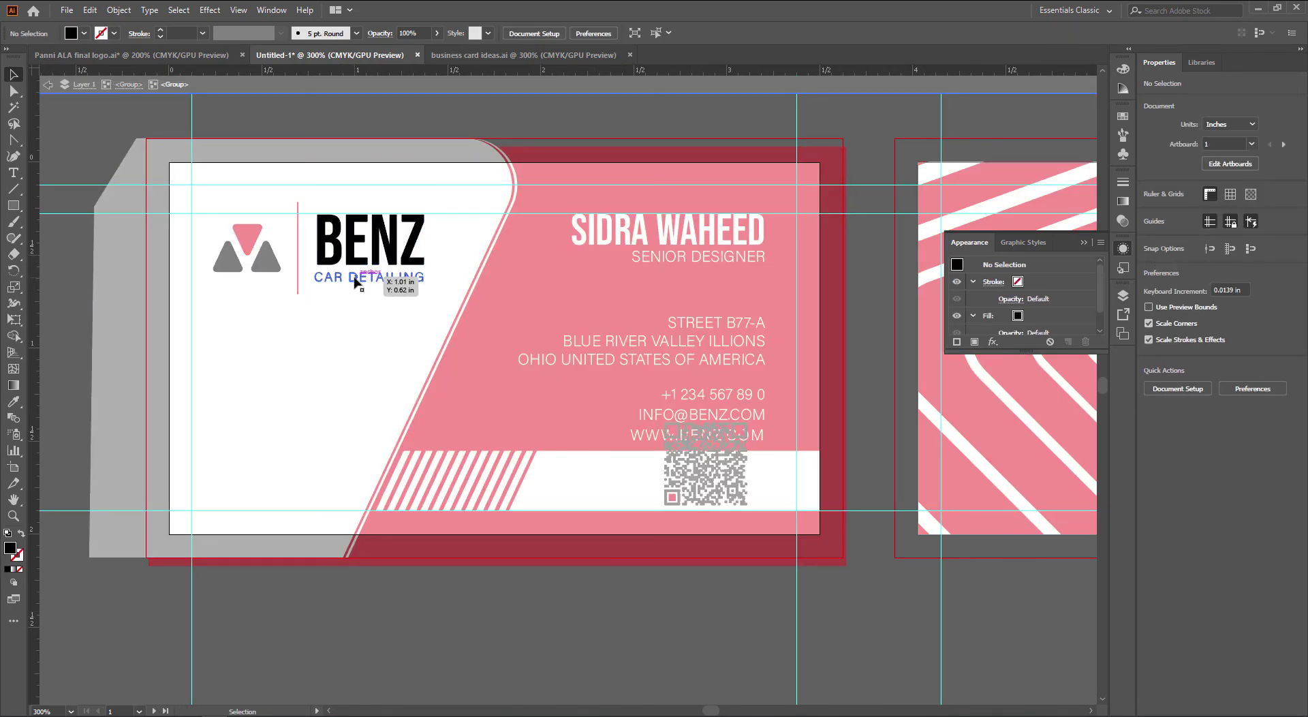
left_click(353, 280)
key("Delete")
double_click(342, 273)
left_click(334, 257)
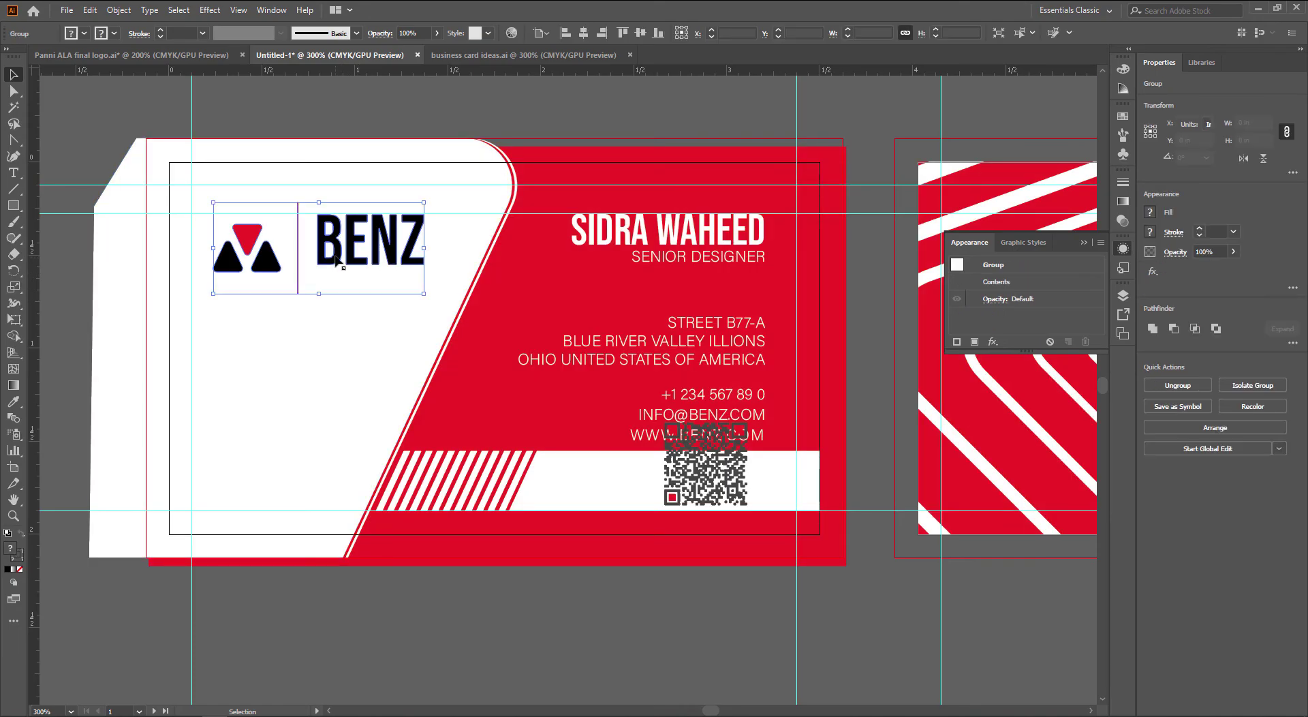
double_click(334, 255)
left_click(295, 271)
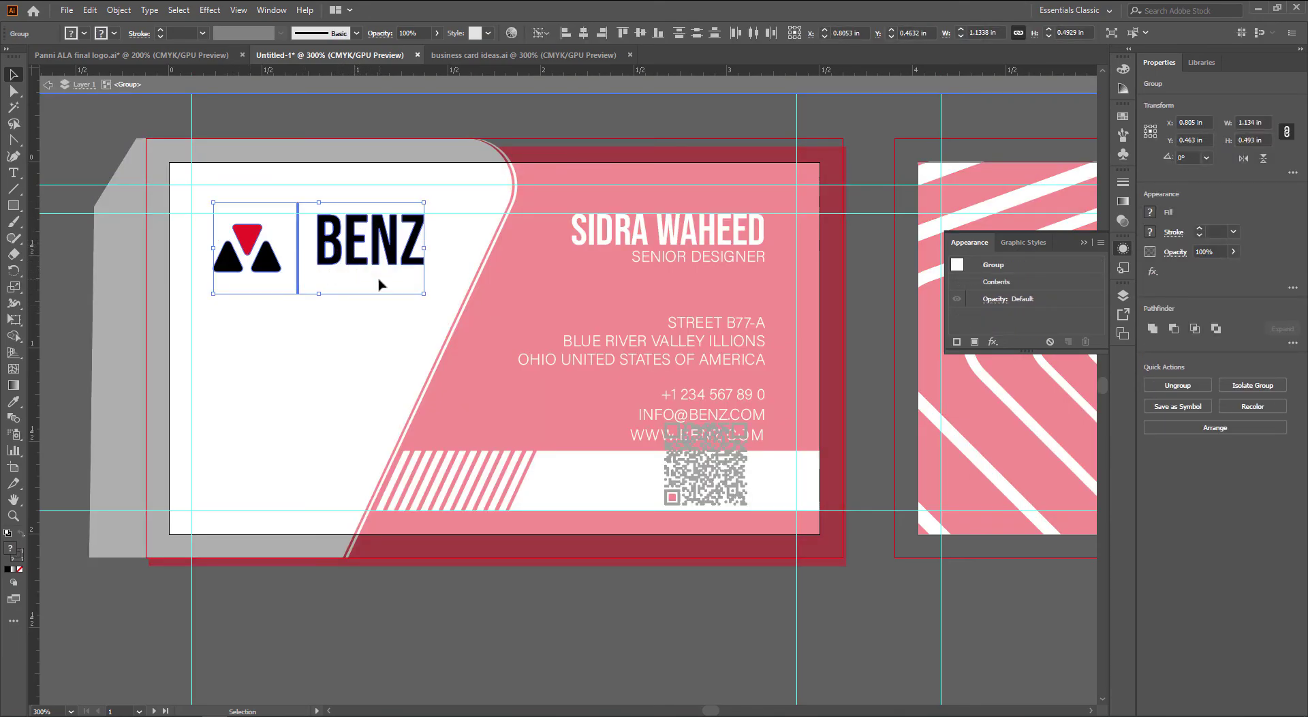
double_click(448, 124)
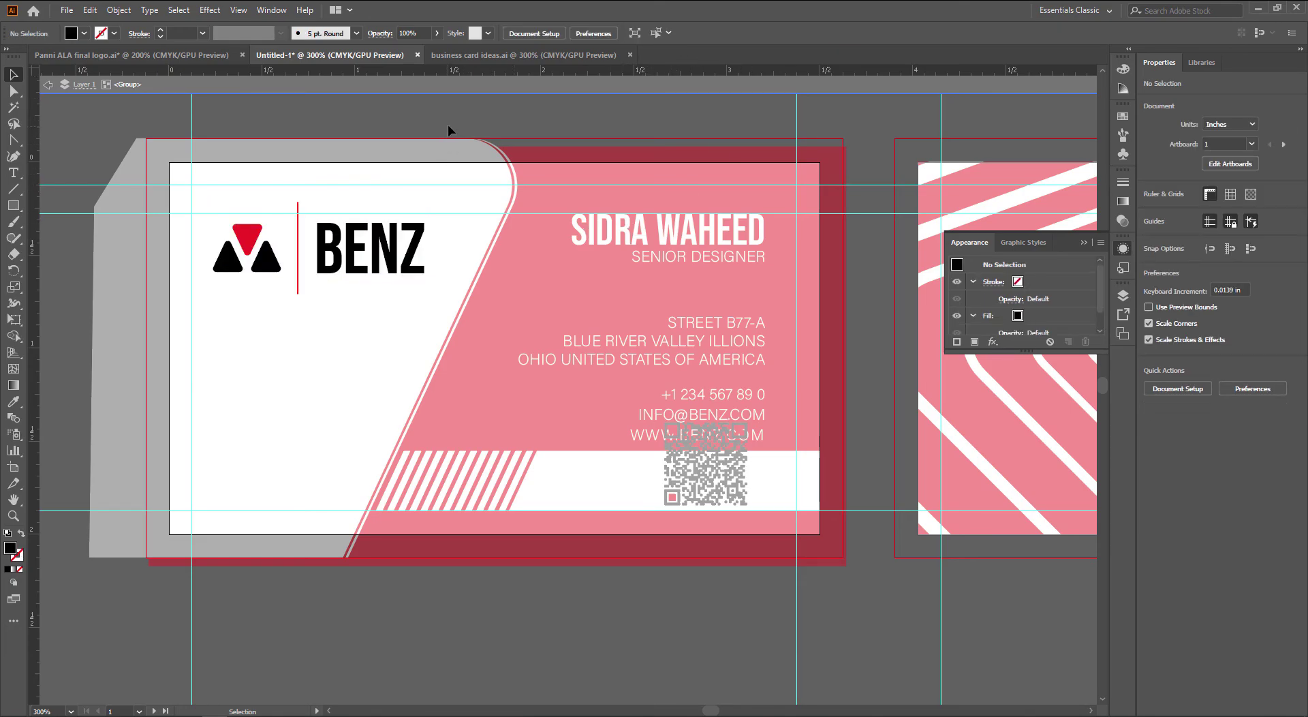
Try rotating the logo vertical, centring and enlarging it, then undo those changes
left_click(408, 269)
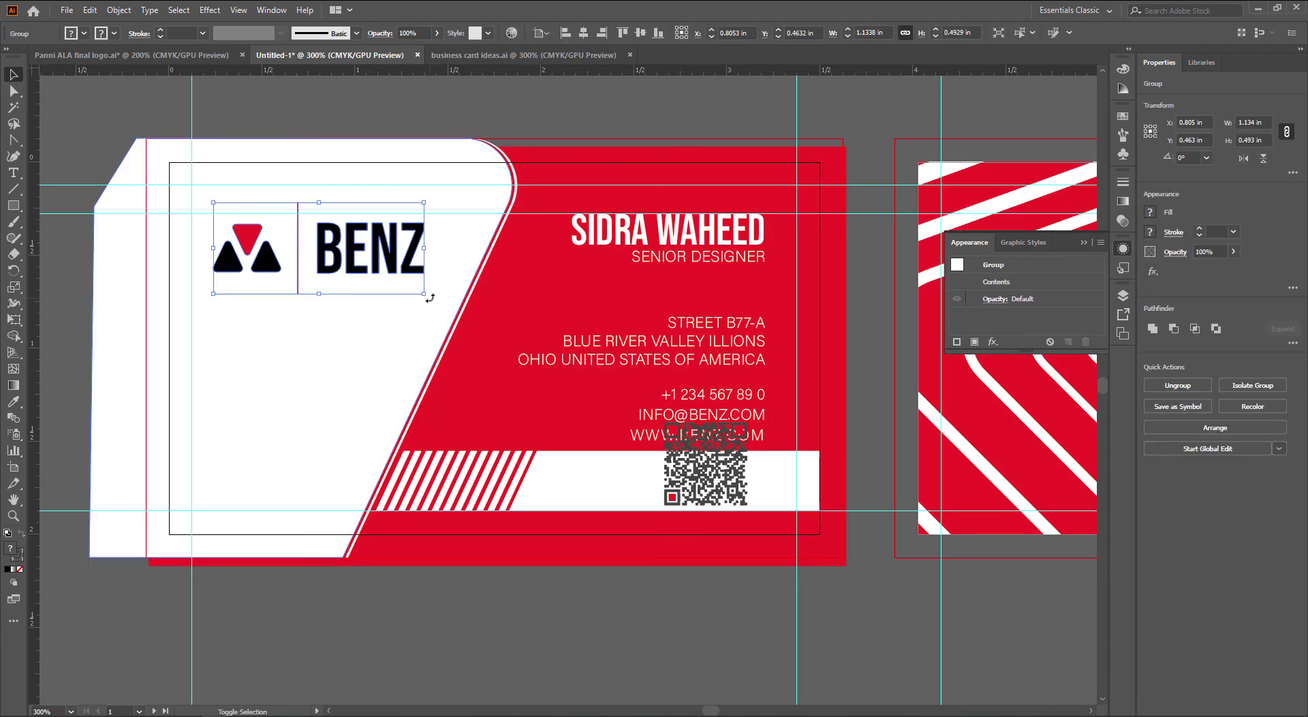
left_click_drag(433, 300, 280, 312)
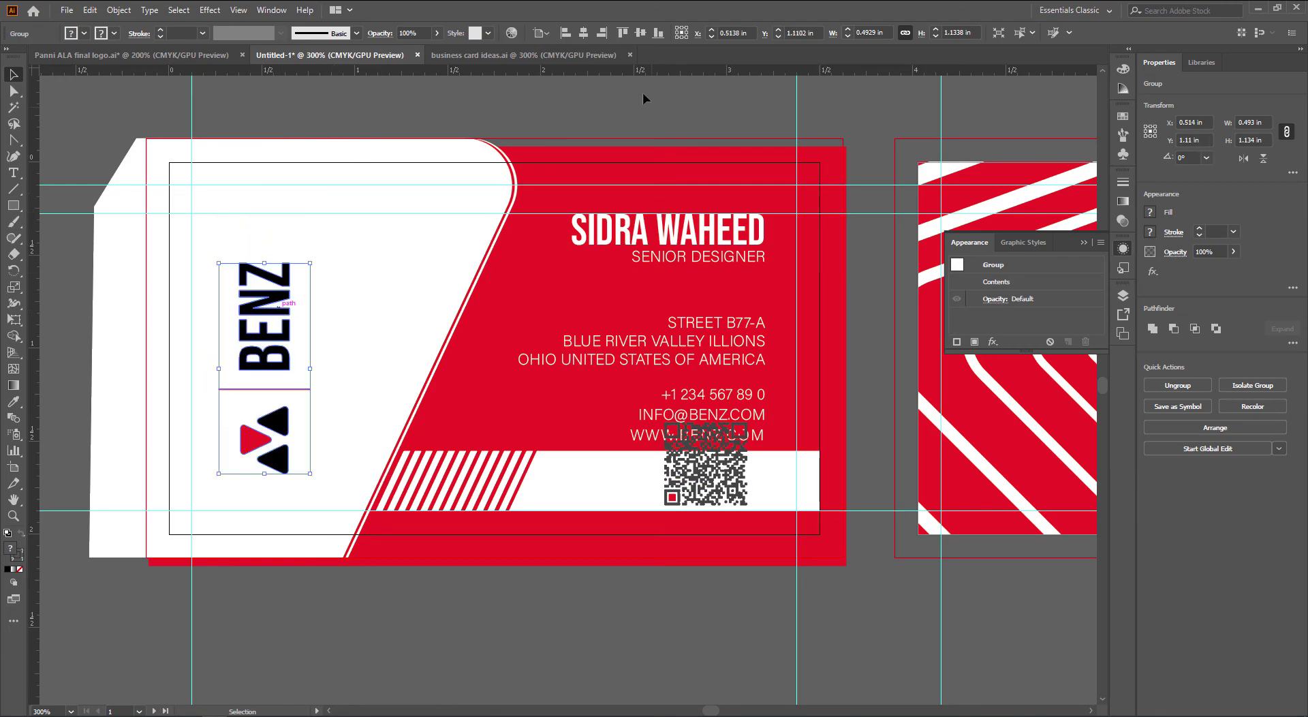
left_click(639, 33)
left_click_drag(312, 350, 326, 351)
left_click(652, 627)
scroll(652, 632, "right", 1)
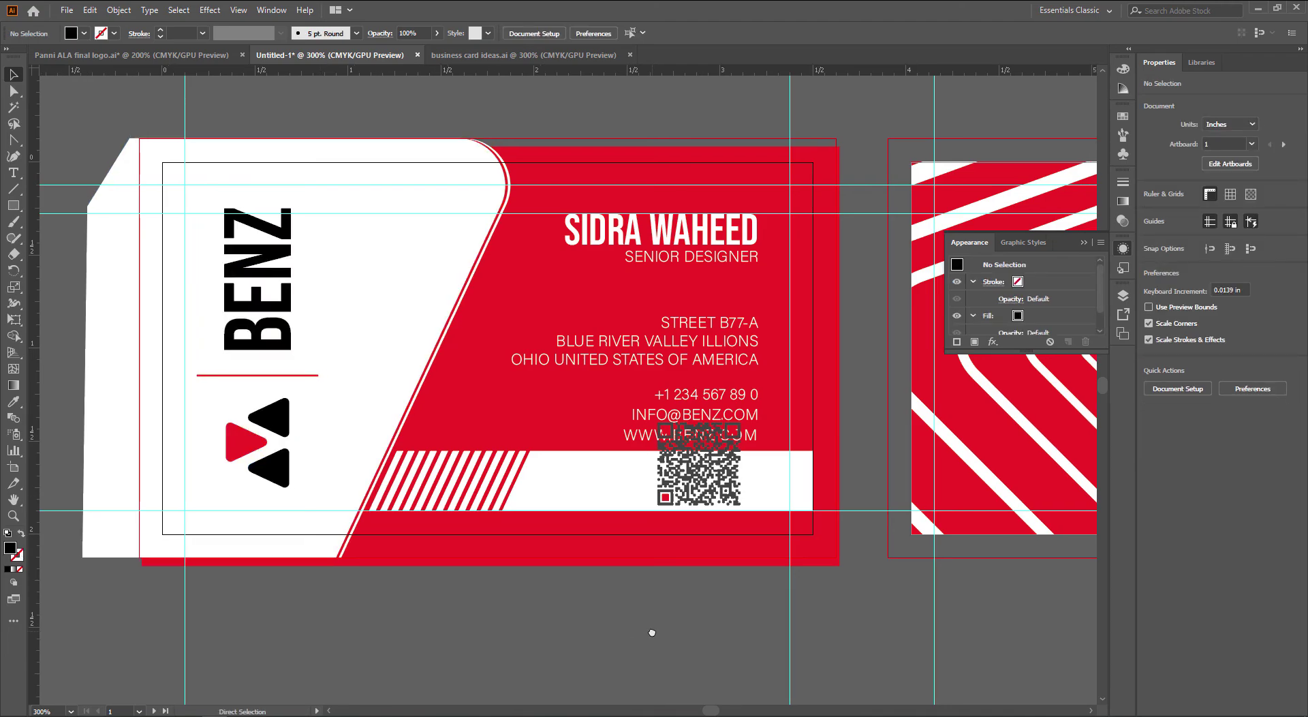
key("ctrl+z")
key("ctrl+z")
key("ctrl+z")
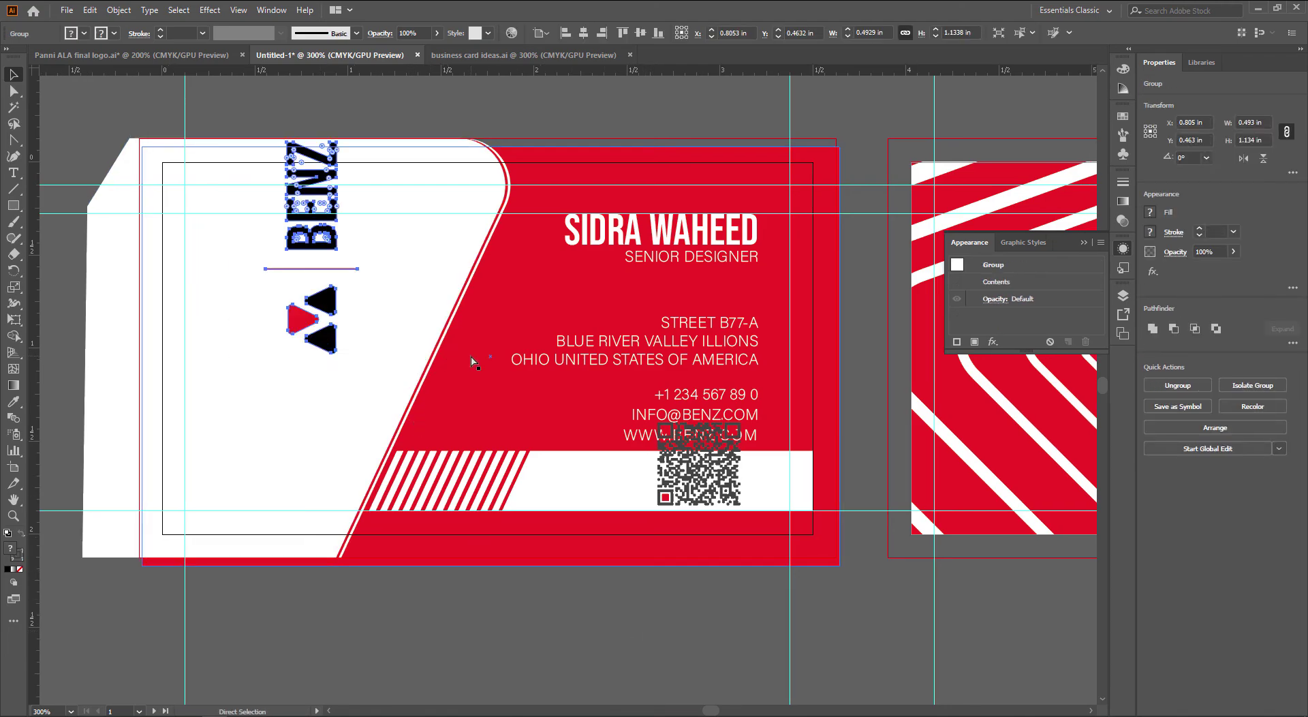
key("ctrl+z")
left_click(576, 583)
Move the QR code onto the lower-left white area, centred under the logo and nudged left
scroll(579, 583, "right", 1)
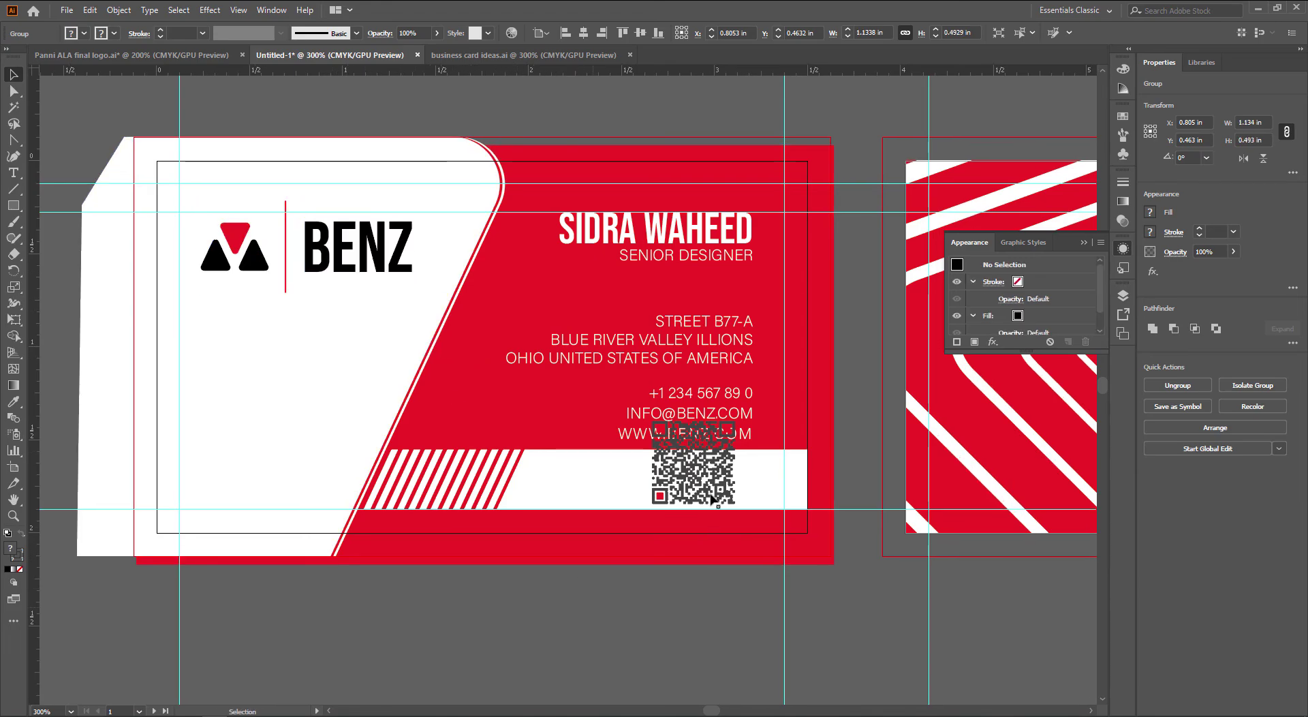
left_click_drag(709, 481, 296, 446)
left_click(285, 256, "shift")
left_click(285, 256)
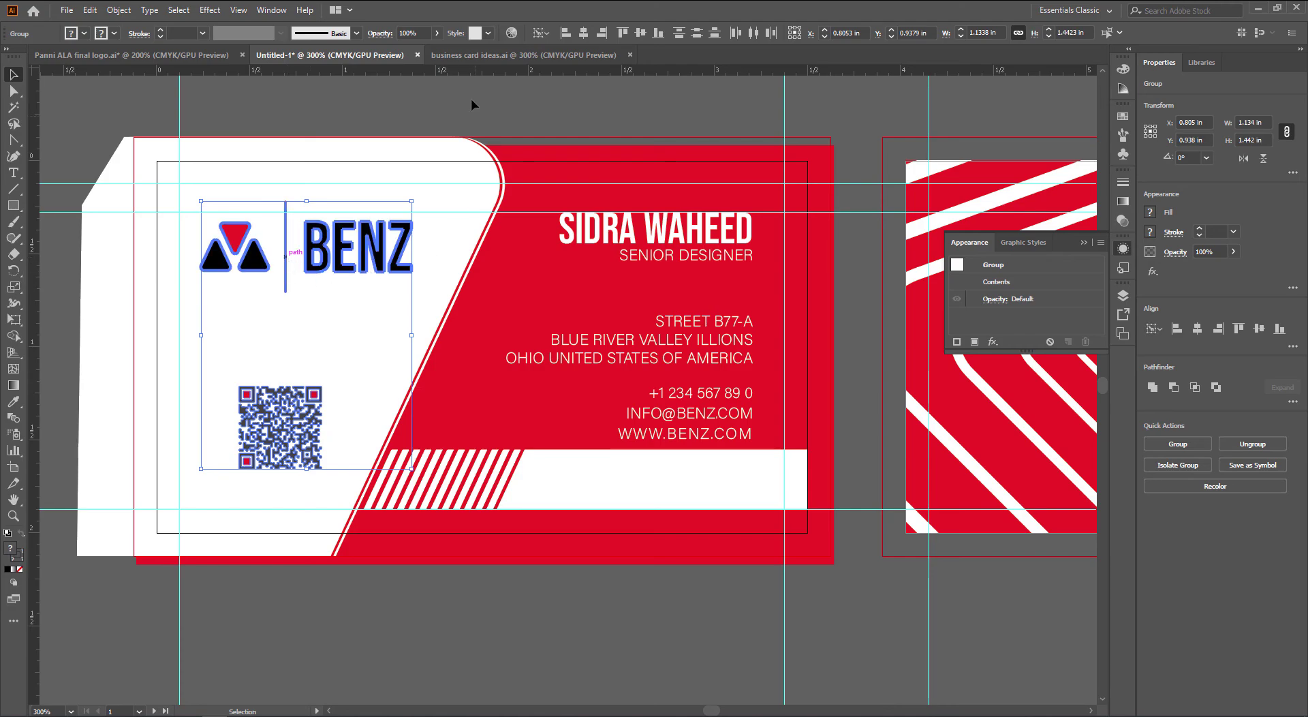
left_click(583, 33)
left_click(407, 594)
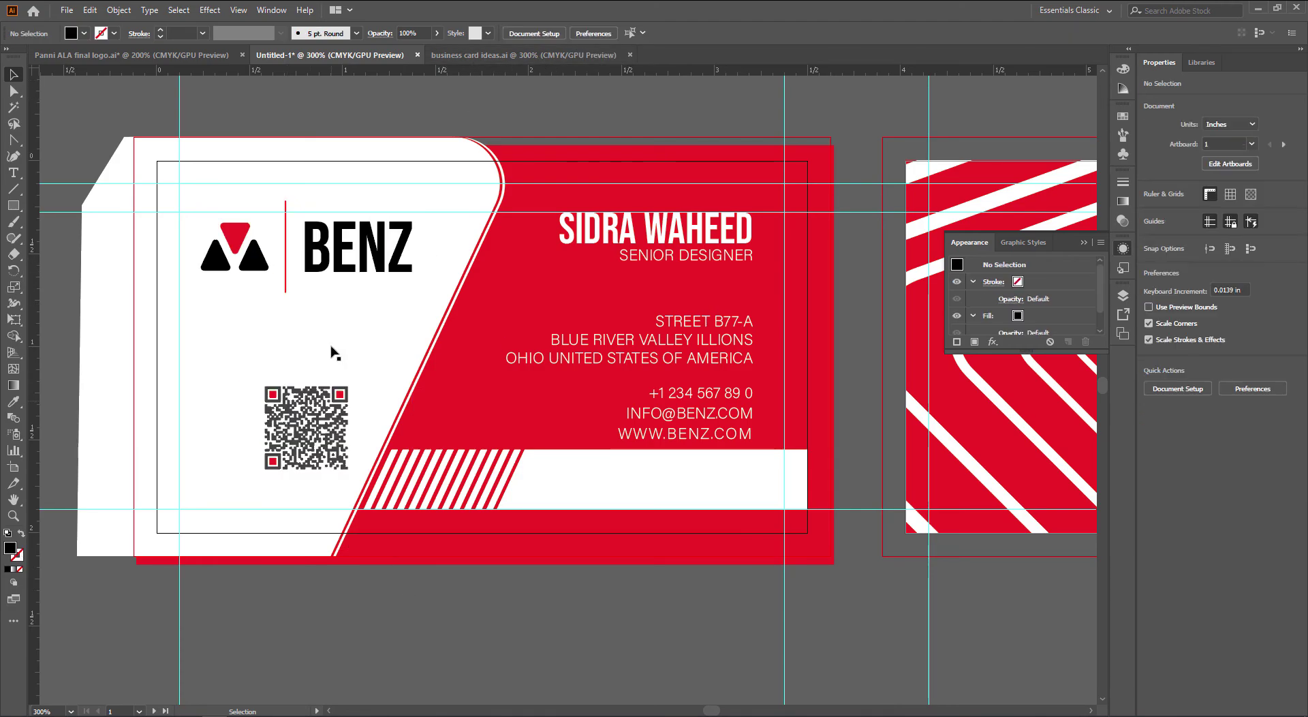
left_click(317, 450)
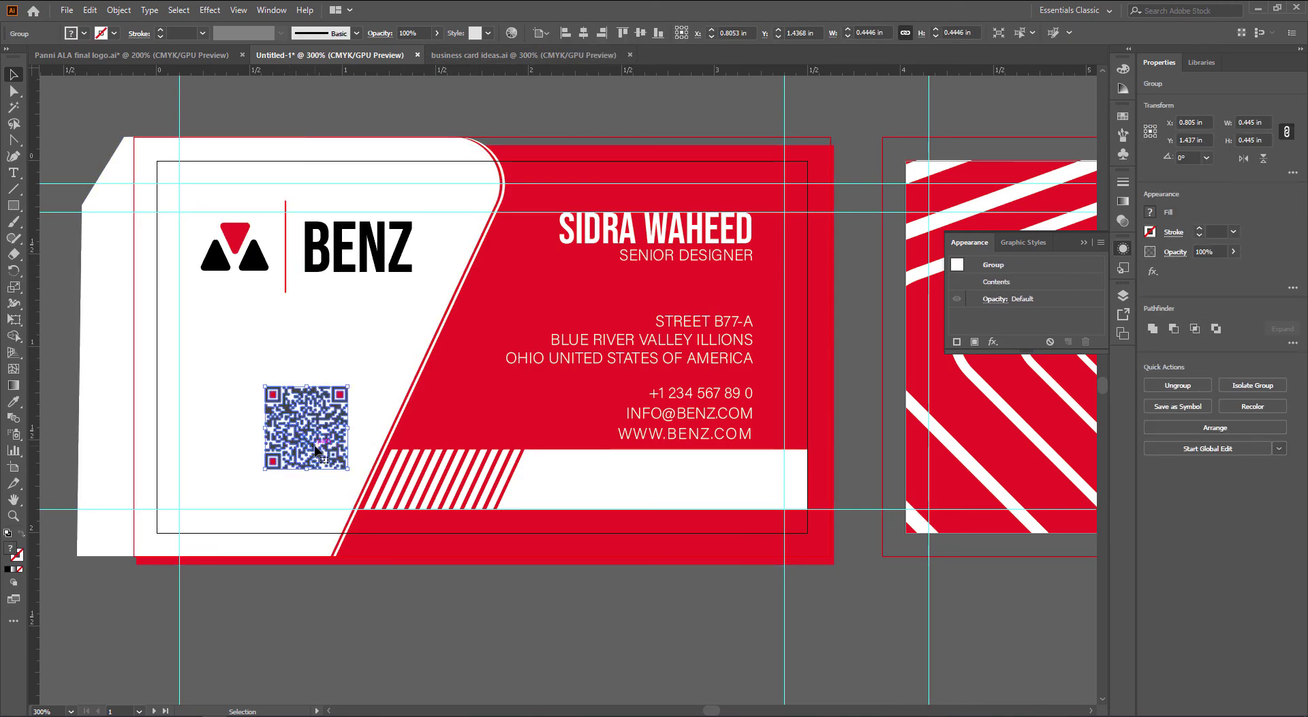
left_click_drag(316, 449, 245, 446)
left_click(440, 586)
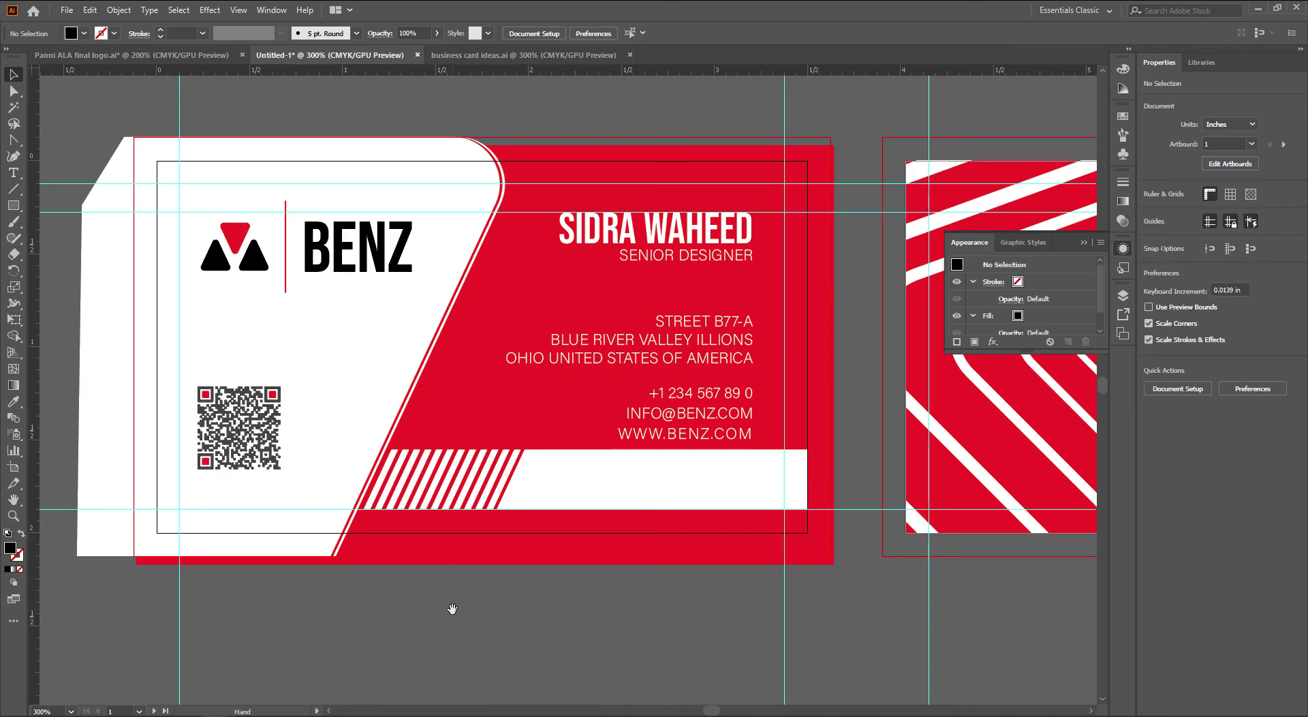
scroll(439, 599, "up", 2)
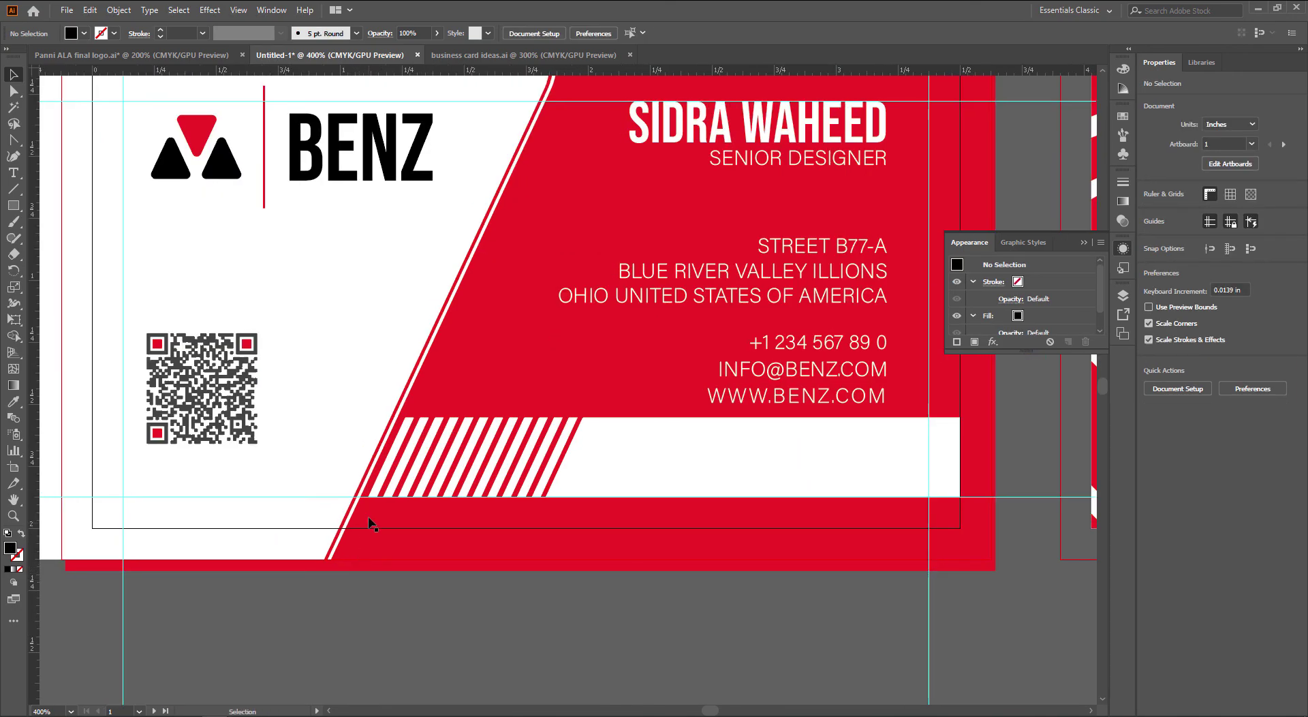
Duplicate the white bar, rotate the copy 180° and place it beside the QR code
left_click(639, 447)
left_click_drag(651, 458, 703, 477)
left_click_drag(756, 482, 457, 377, "alt")
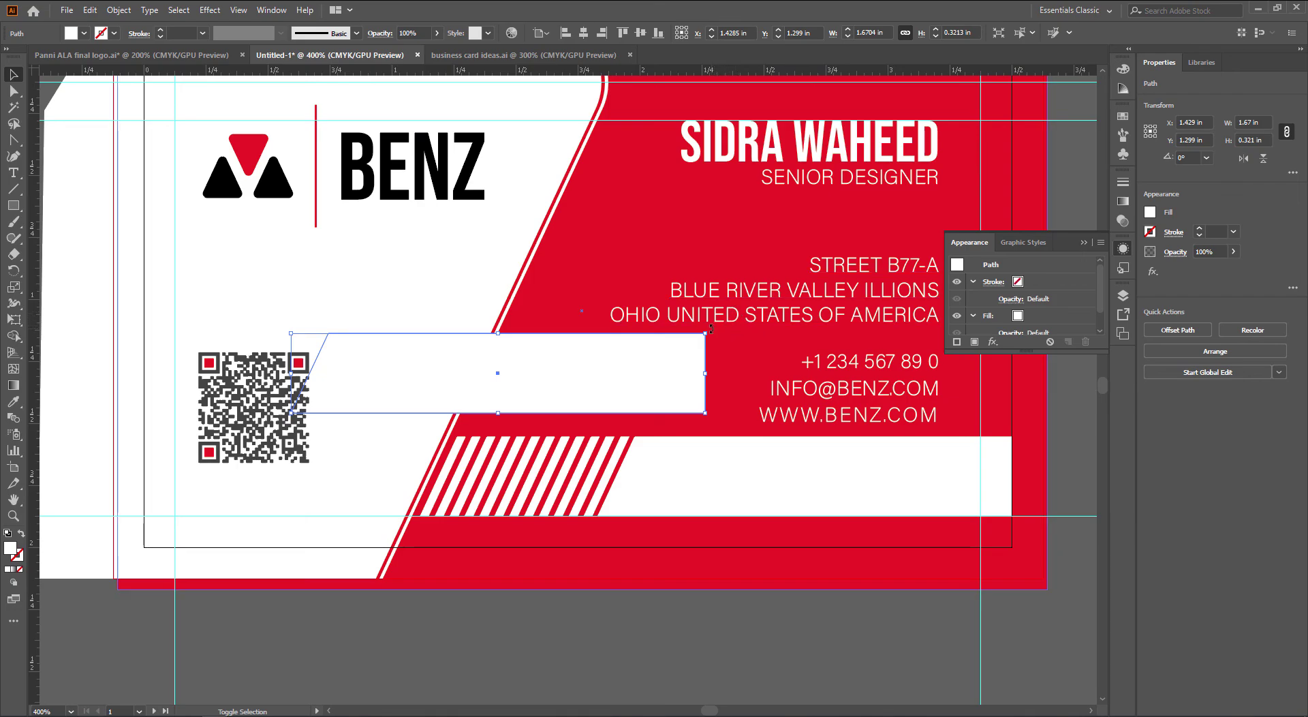
left_click_drag(712, 327, 290, 419, "shift")
left_click_drag(524, 350, 291, 391)
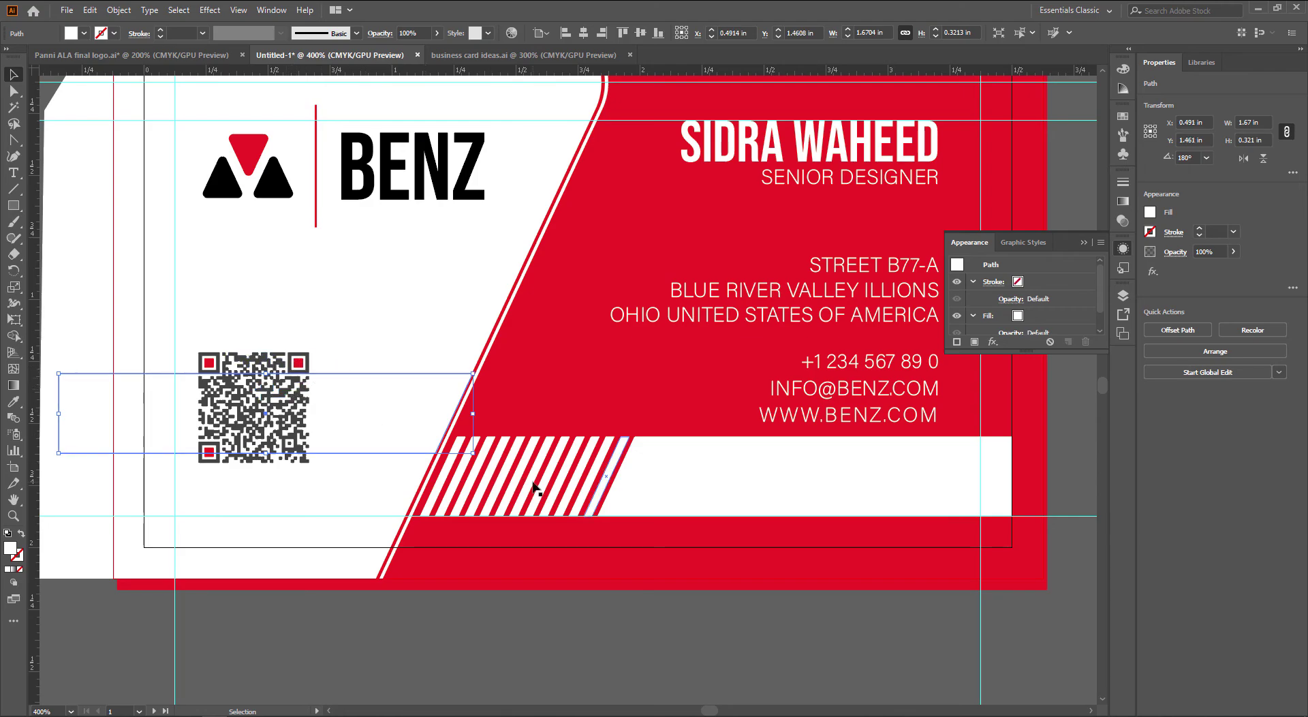
key("Up")
key("Up")
key("Right")
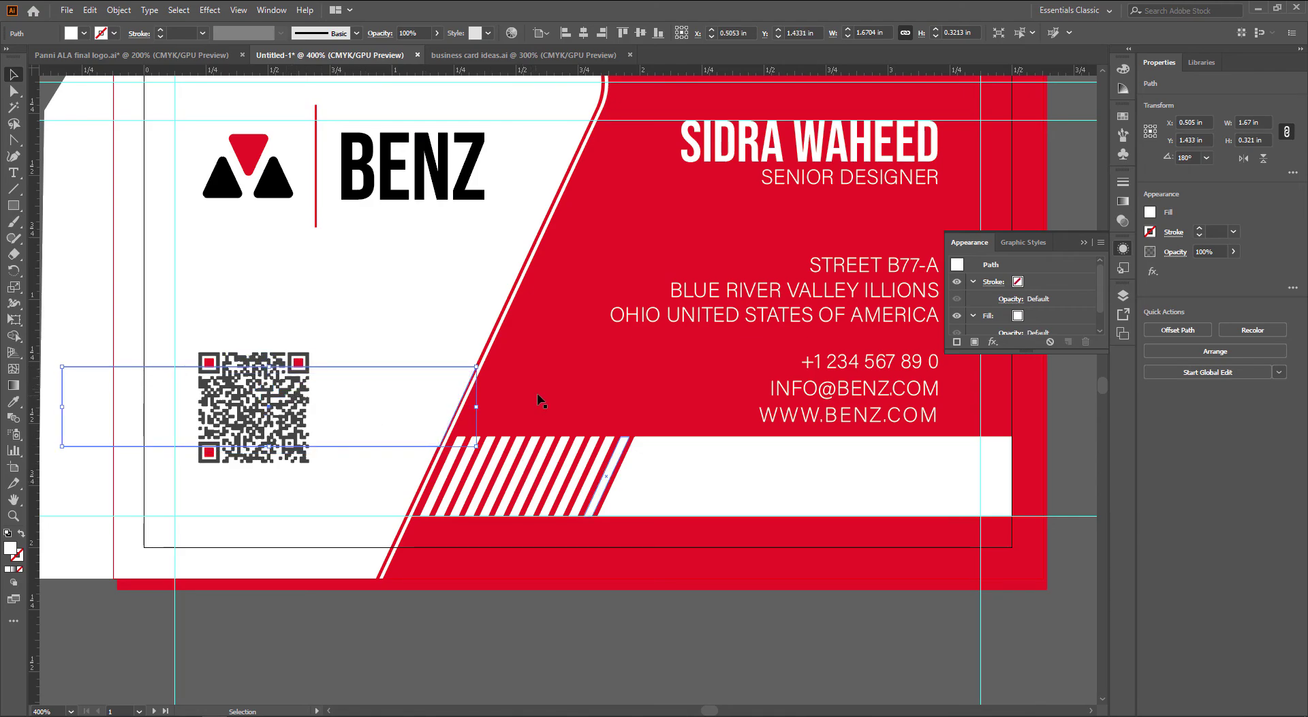
Colour the bar copy the card's red and shorten its left edge to clear the QR code
key("i")
left_click(548, 388)
key("v")
key("a")
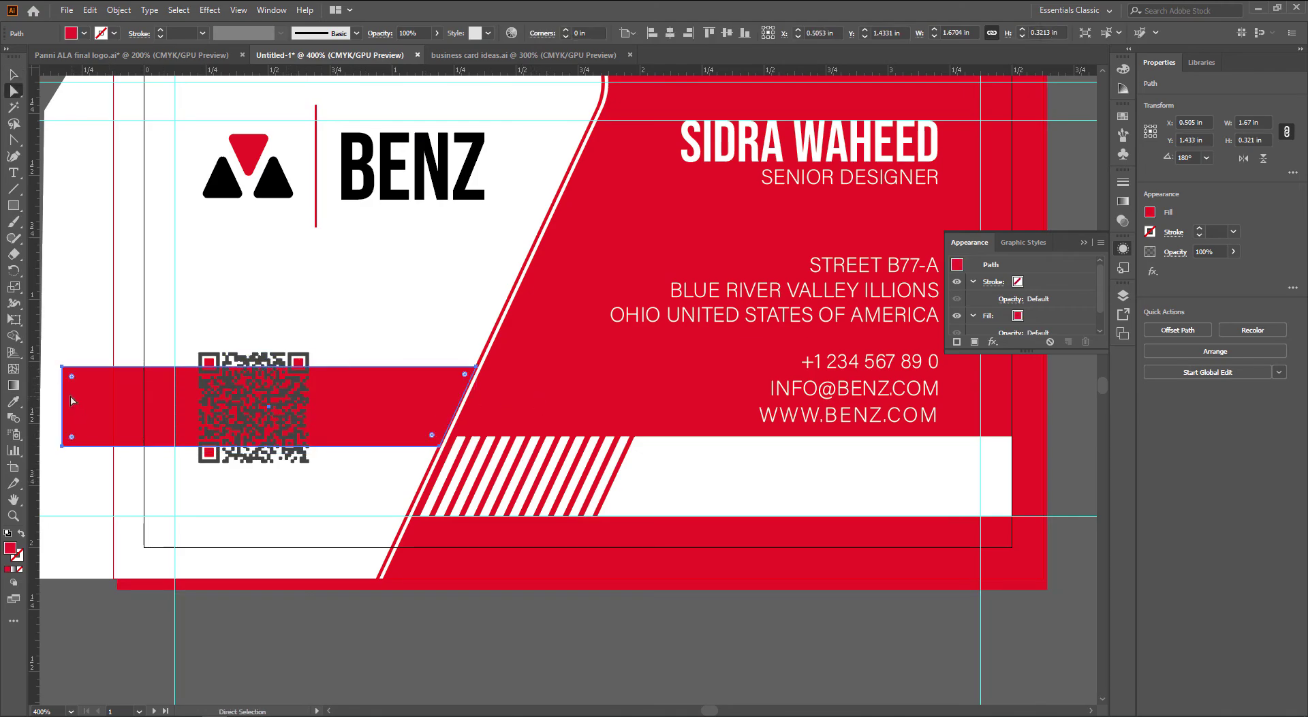
left_click(73, 608)
left_click_drag(63, 412, 322, 424)
key("v")
left_click(521, 619)
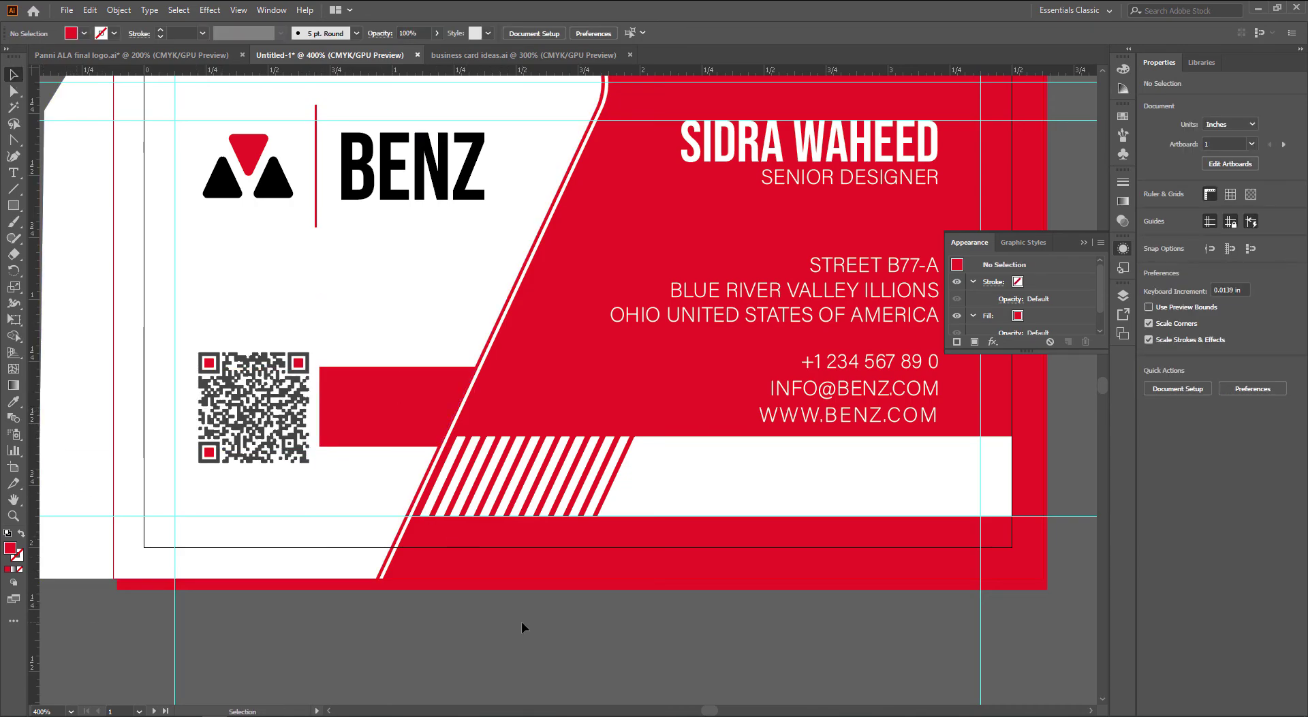
scroll(522, 621, "down", 1, "alt")
left_click_drag(620, 636, 579, 636)
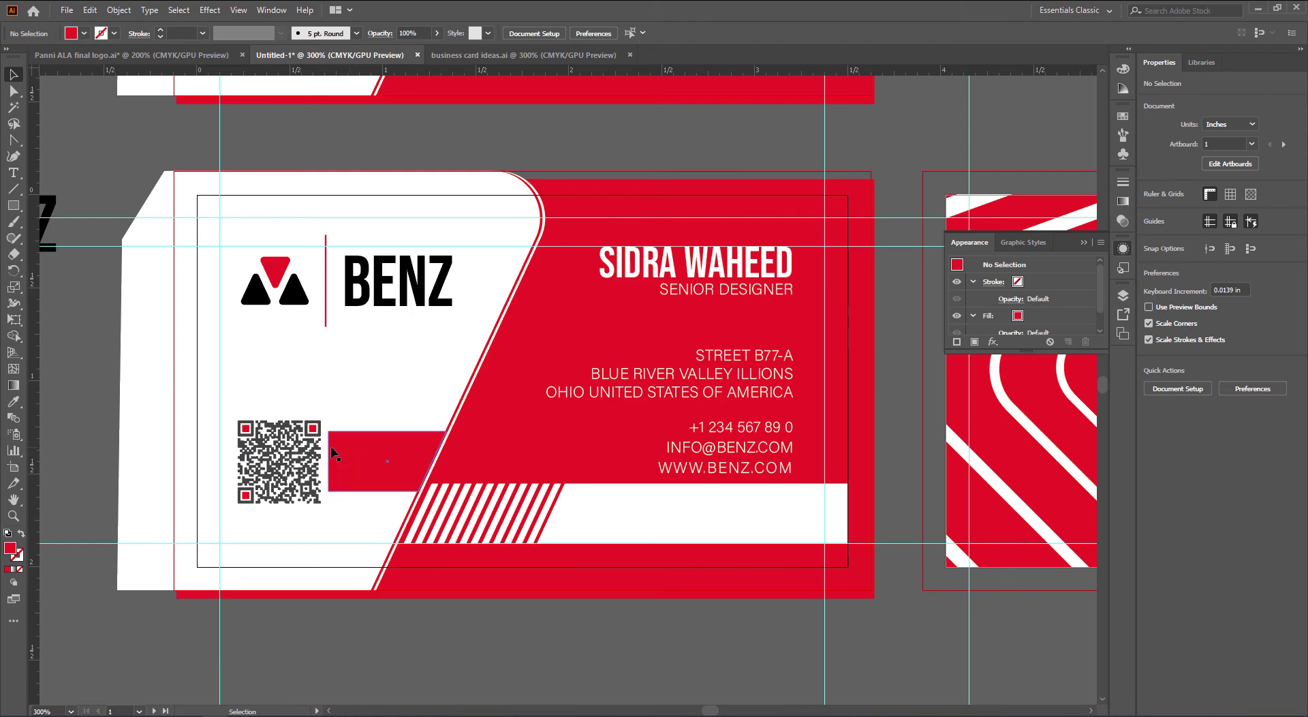
left_click_drag(668, 638, 565, 637)
scroll(688, 633, "down", 1, "alt")
left_click_drag(667, 480, 448, 469)
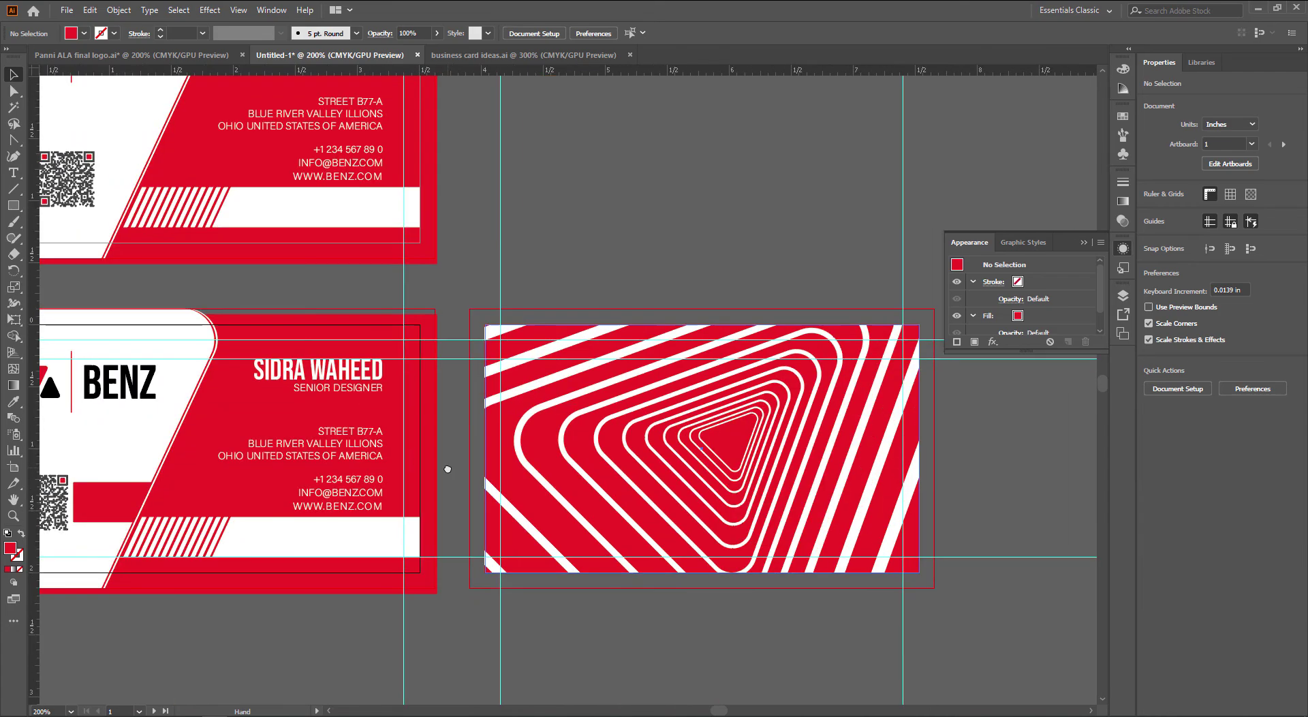
Remove the triangle-line pattern from the back card, leaving plain red
left_click(636, 403)
key("Delete")
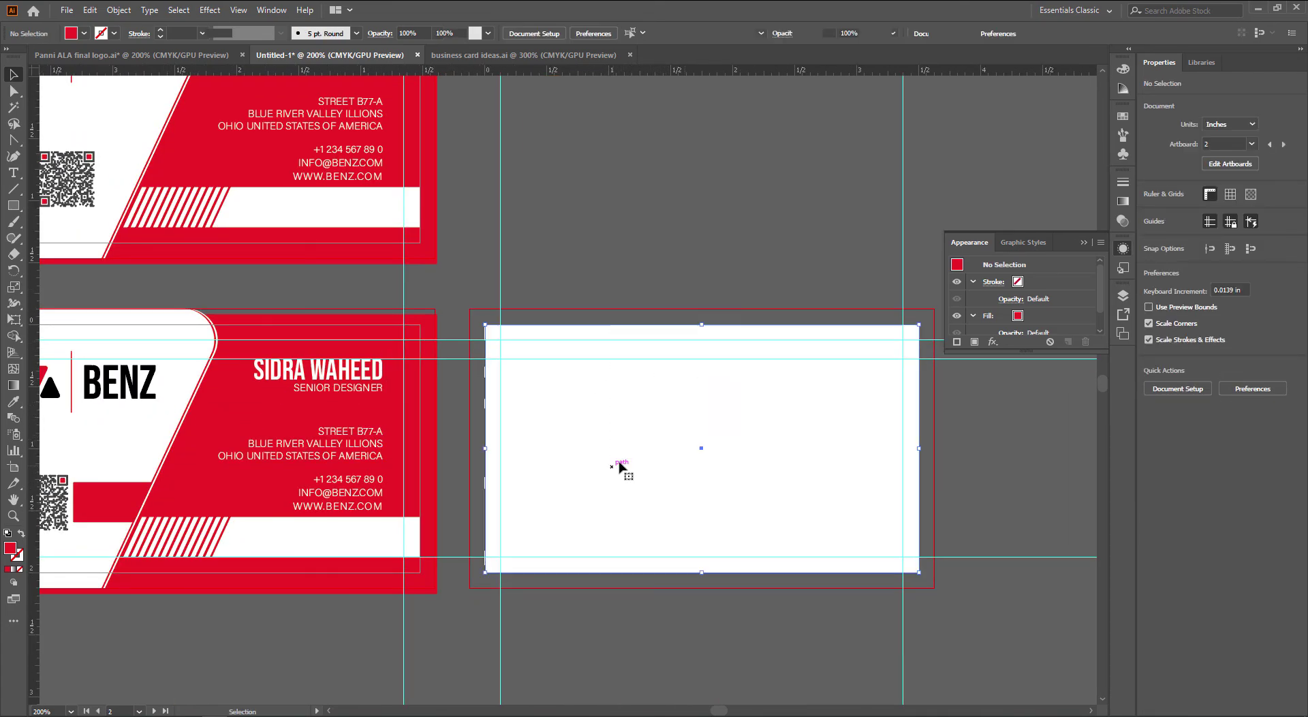
left_click(621, 463)
key("ctrl+z")
left_click(768, 267)
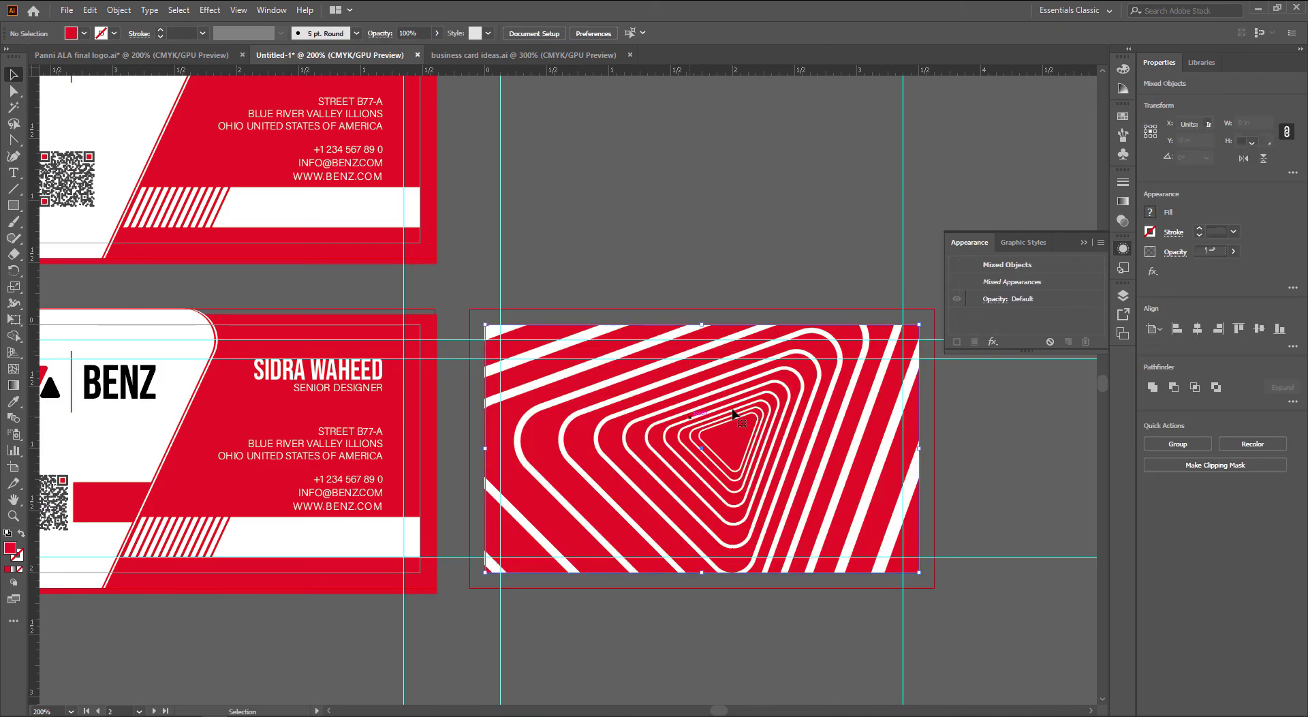
left_click_drag(765, 390, 802, 555)
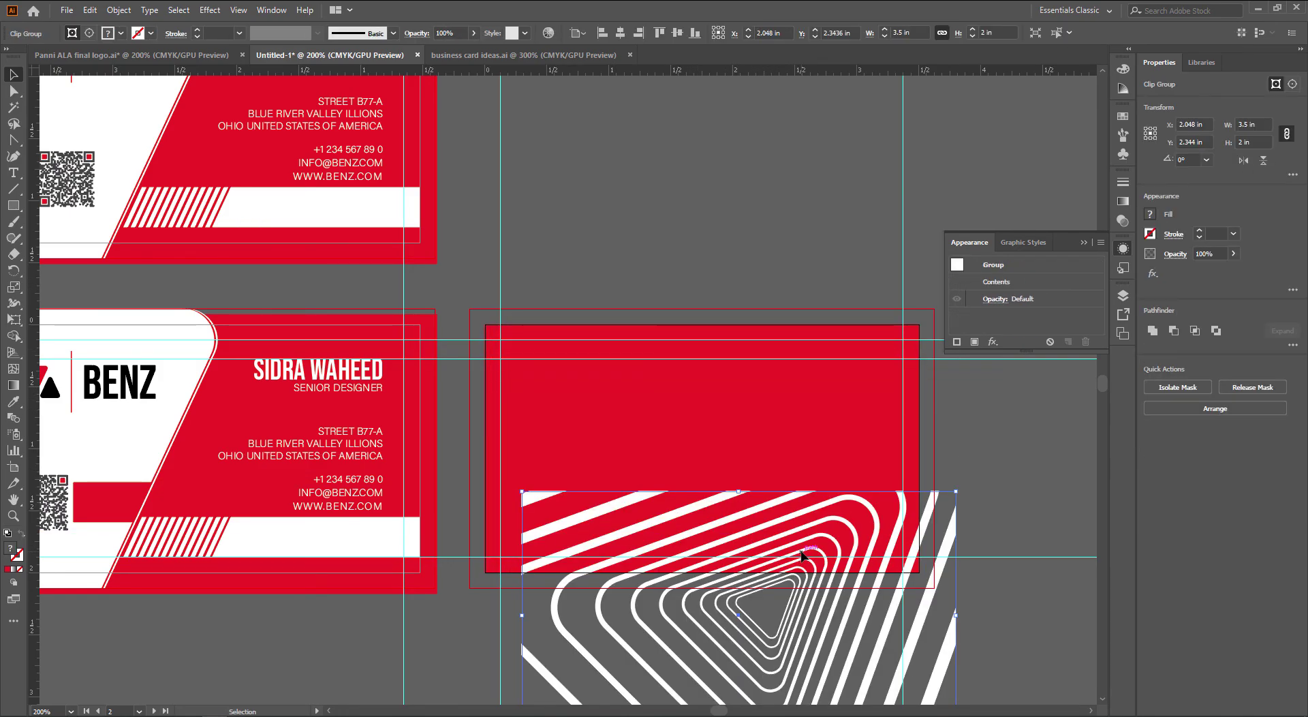
key("Delete")
scroll(534, 545, "left", 4)
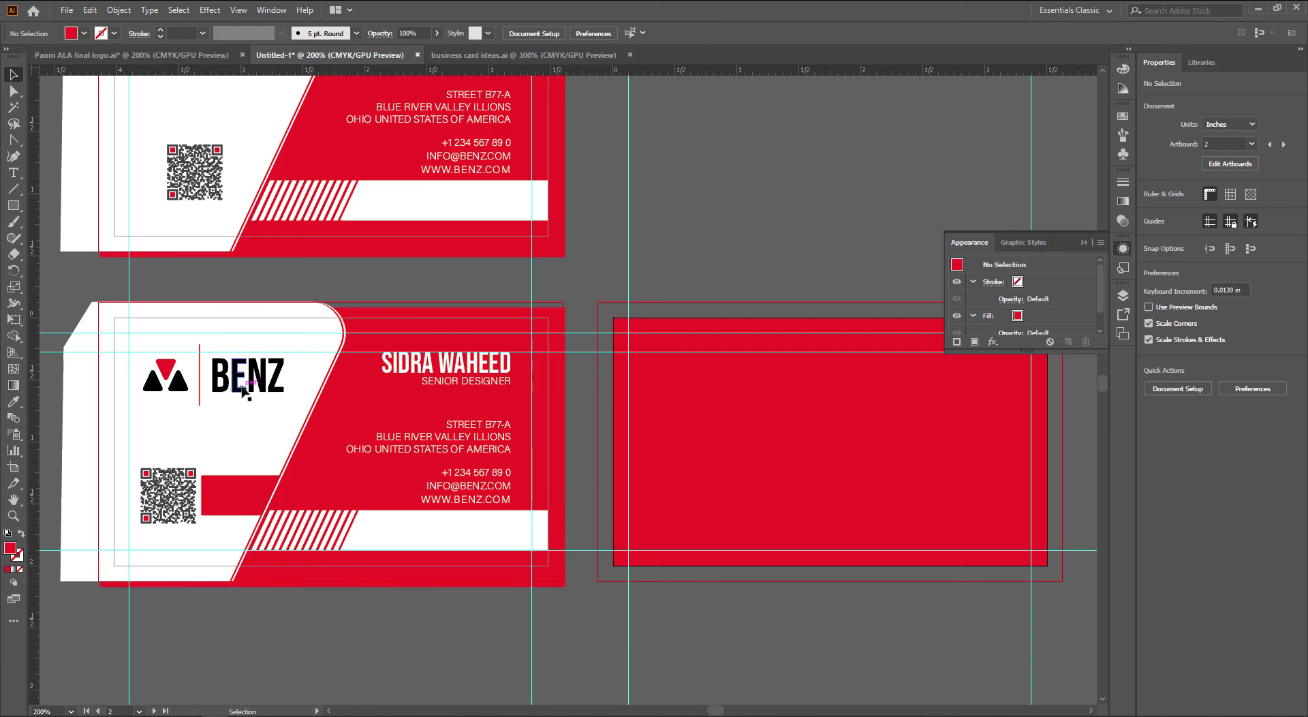
Copy the BENZ logo onto the back card and make it white with the Eyedropper
left_click(239, 395)
left_click_drag(238, 395, 848, 464)
scroll(817, 463, "right", 2)
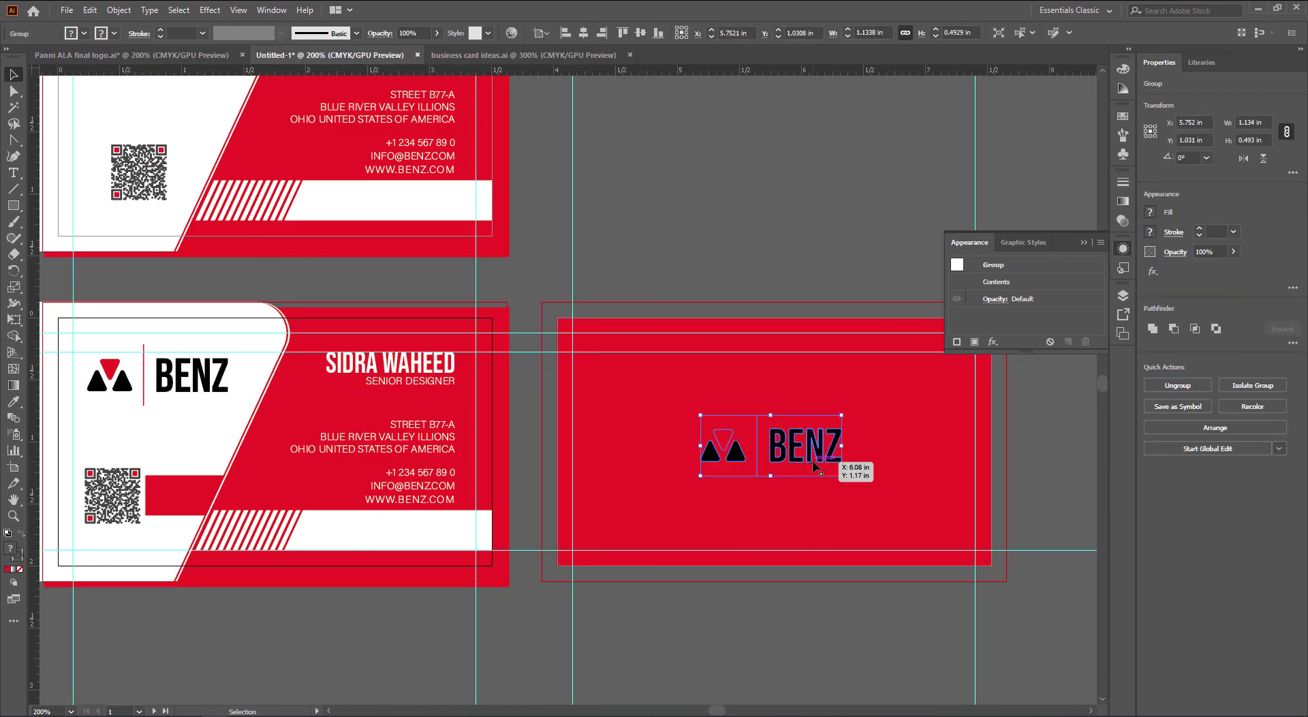
key("i")
left_click(244, 421)
left_click(791, 594)
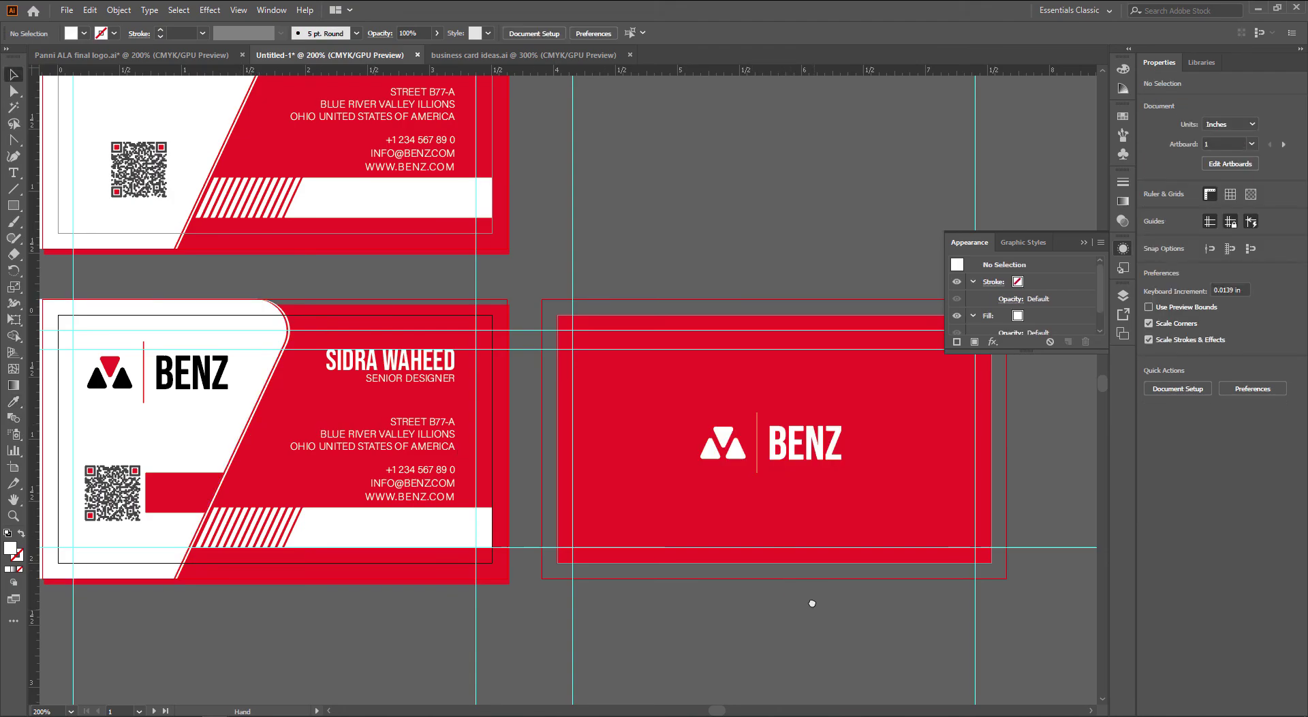
scroll(667, 569, "down", 1)
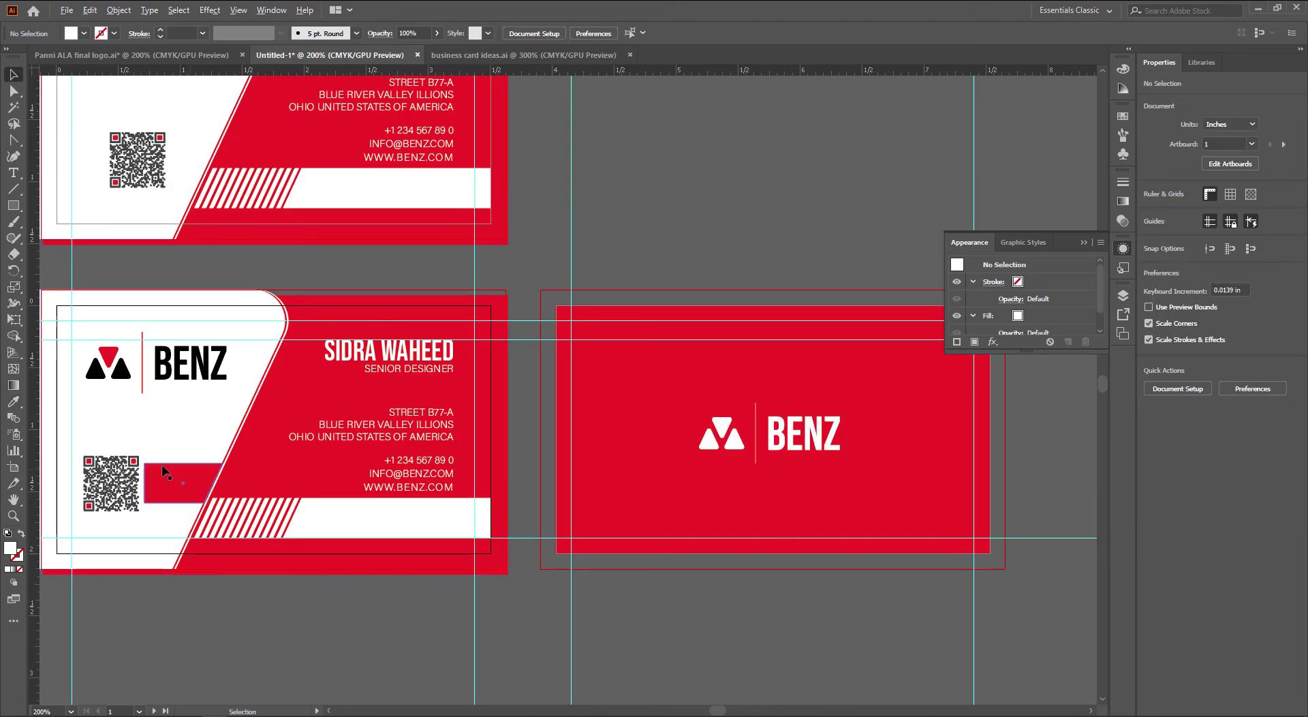
key("t")
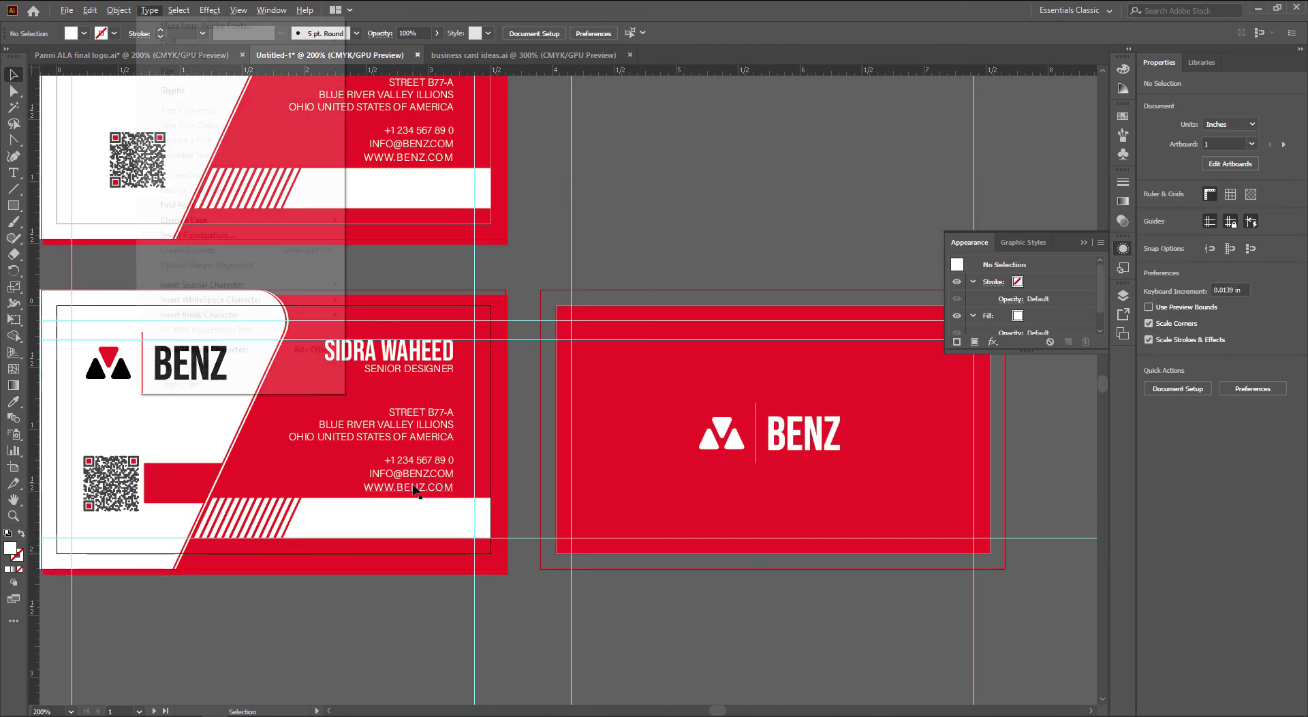
left_click(413, 486)
double_click(413, 486)
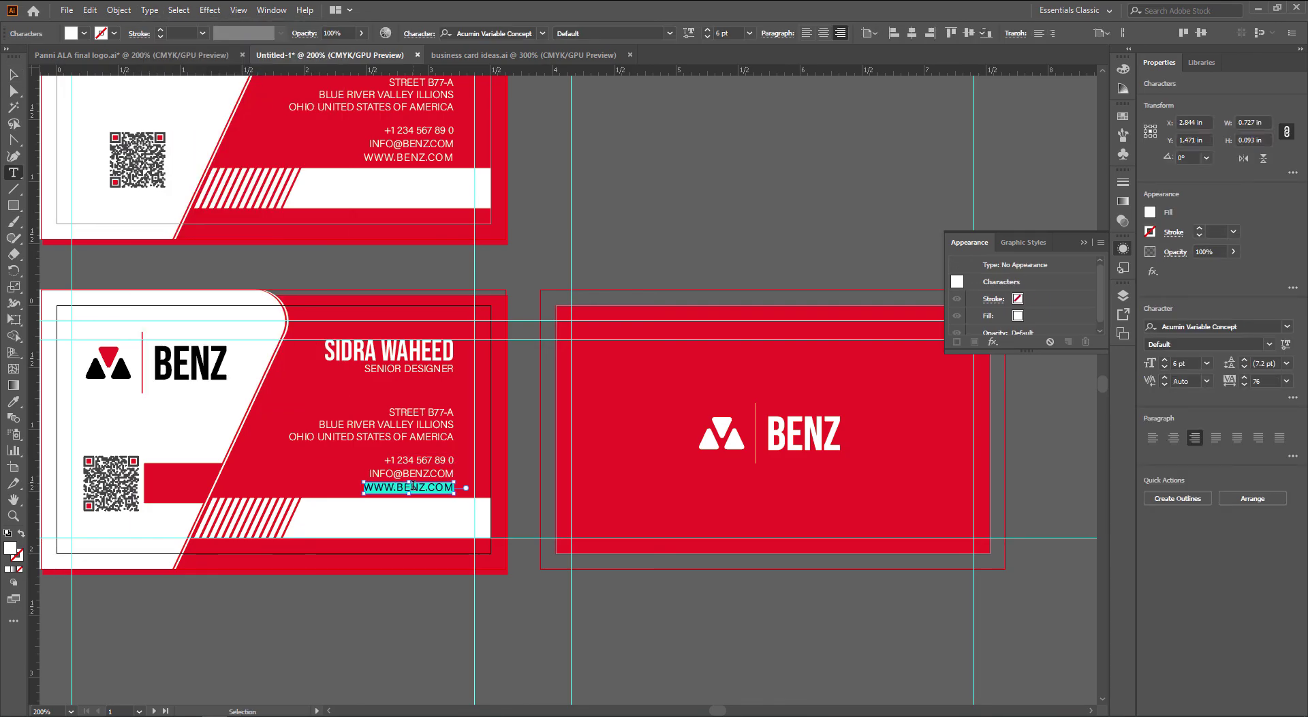
left_click(714, 612)
type("WWW.BENZ.COM")
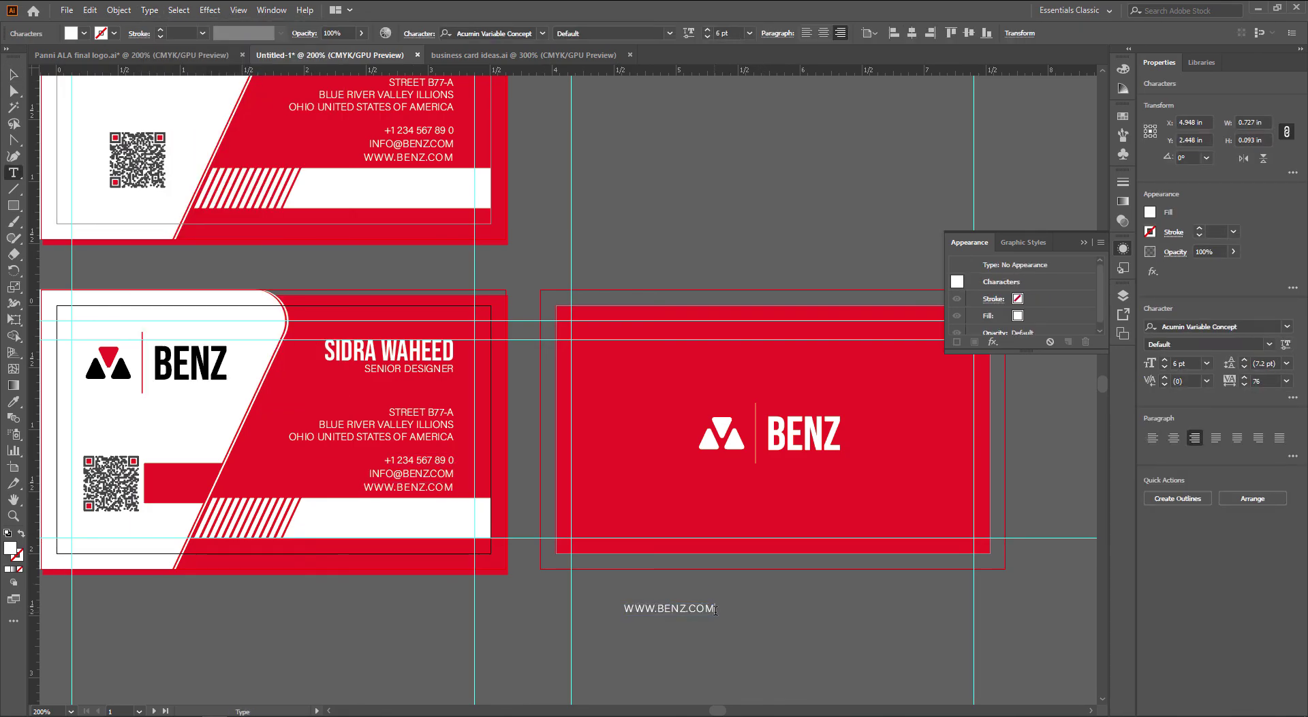
key("Escape")
left_click_drag(702, 611, 795, 522)
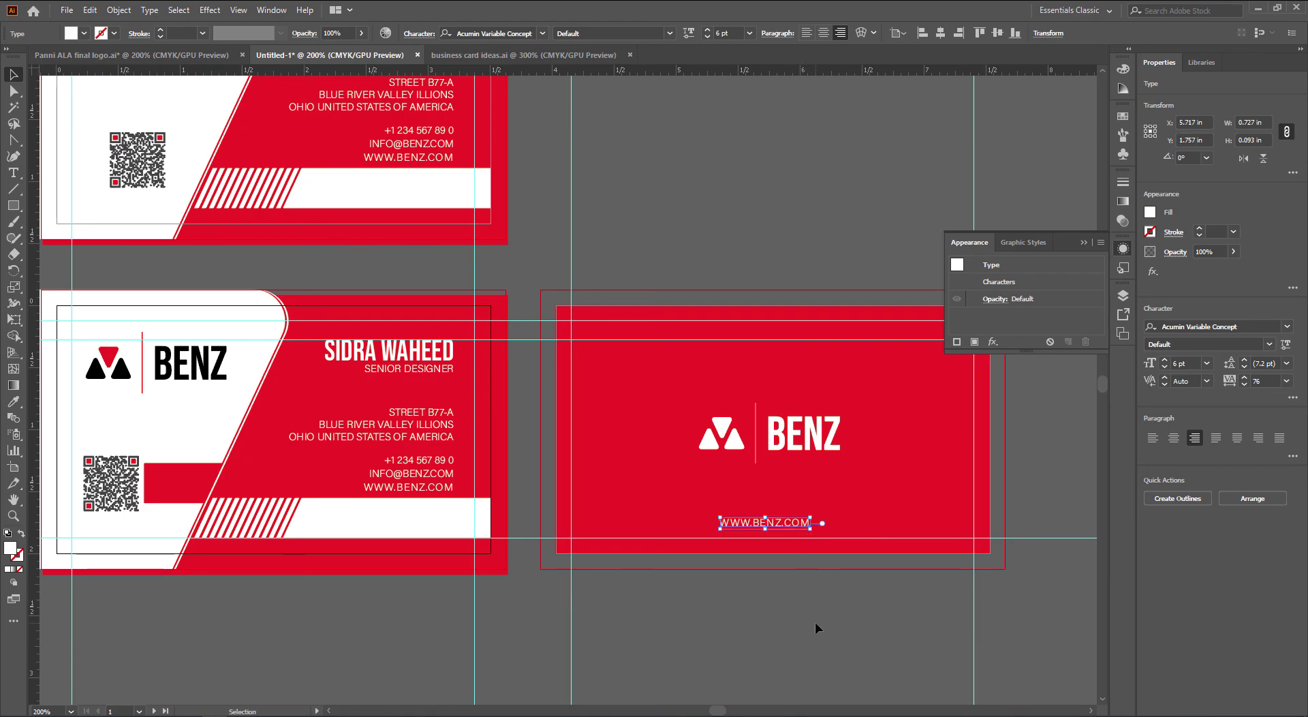
left_click_drag(733, 359, 650, 368)
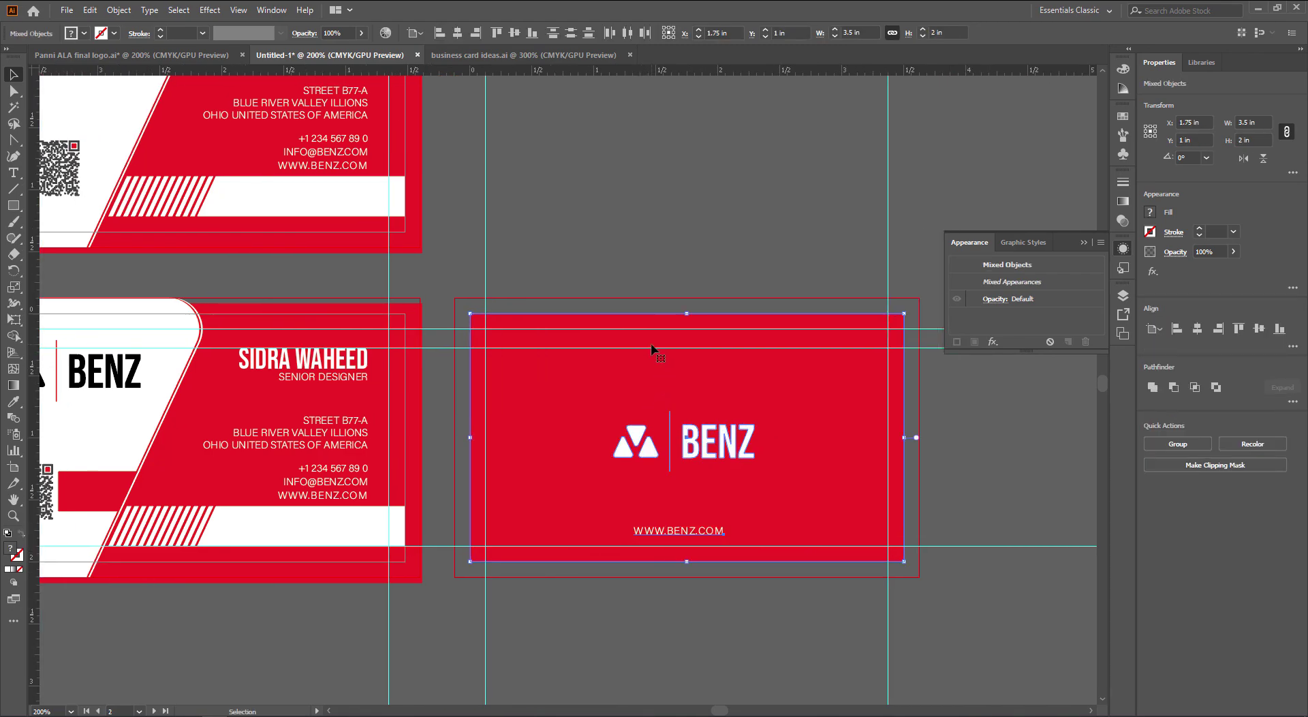
left_click(684, 140)
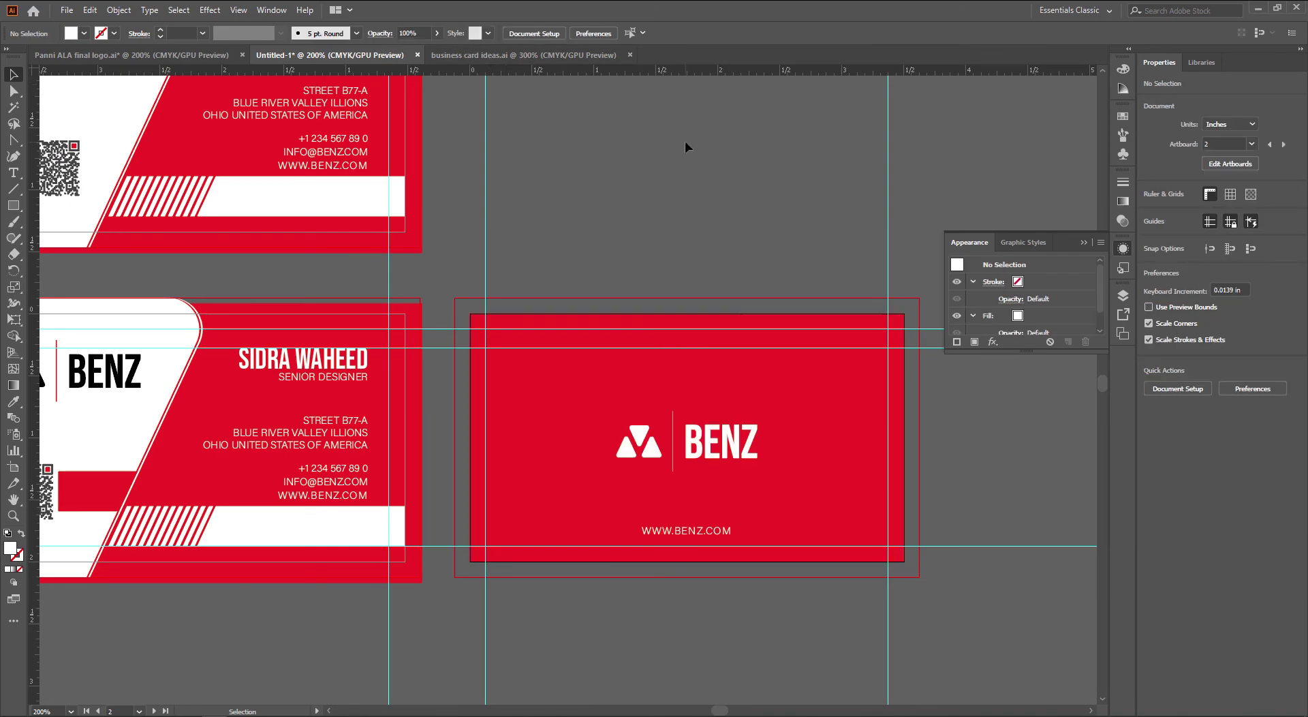
left_click_drag(702, 497, 735, 481)
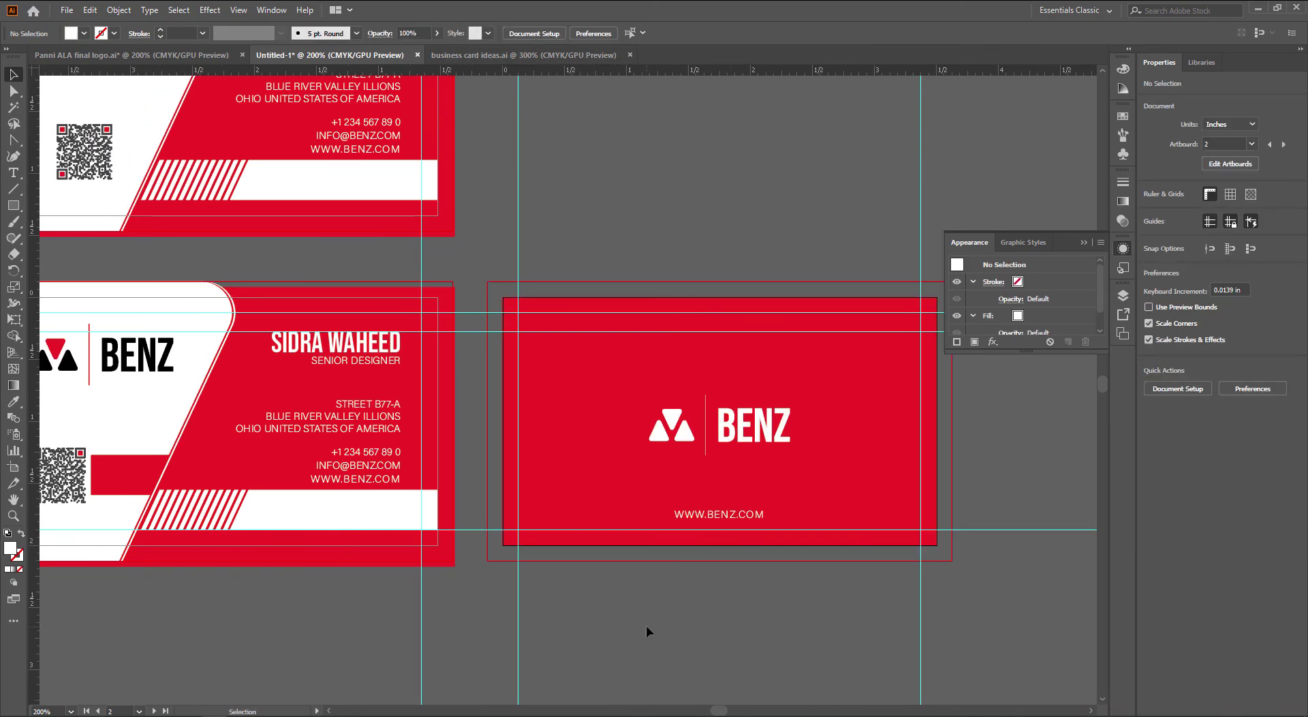
Close the business card ideas document and return to the logo document
key("ctrl+Tab")
key("ctrl+w")
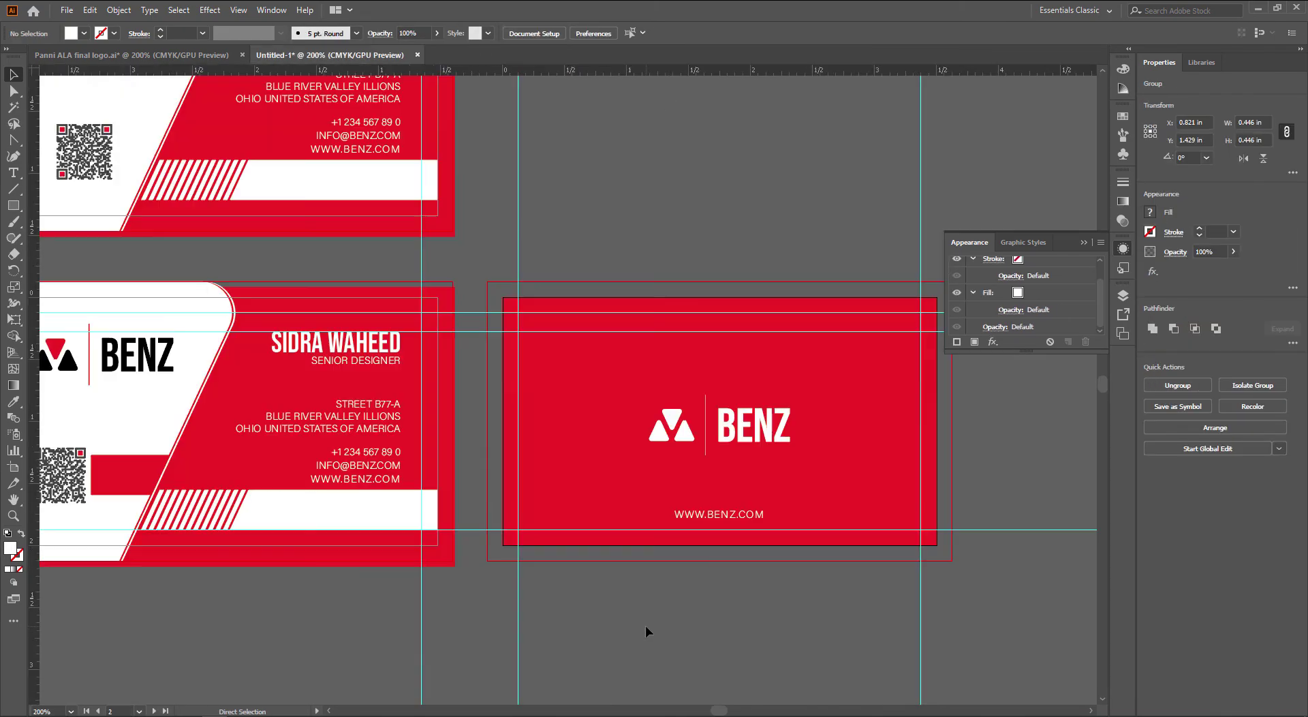
key("ctrl+Tab")
Paste the third concentric triangle design into the card file, enlarged over the back card
left_click(618, 625)
left_click_drag(495, 593, 293, 575)
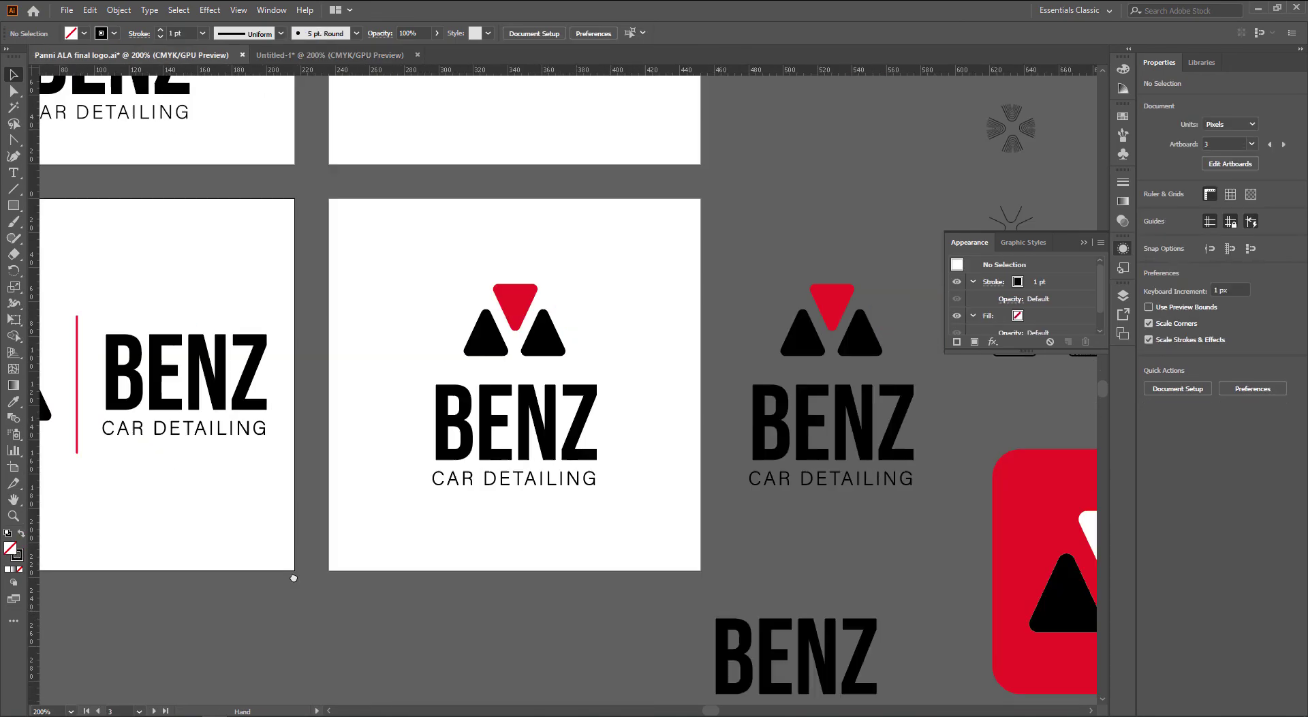
left_click_drag(1021, 632, 451, 552)
left_click(598, 266)
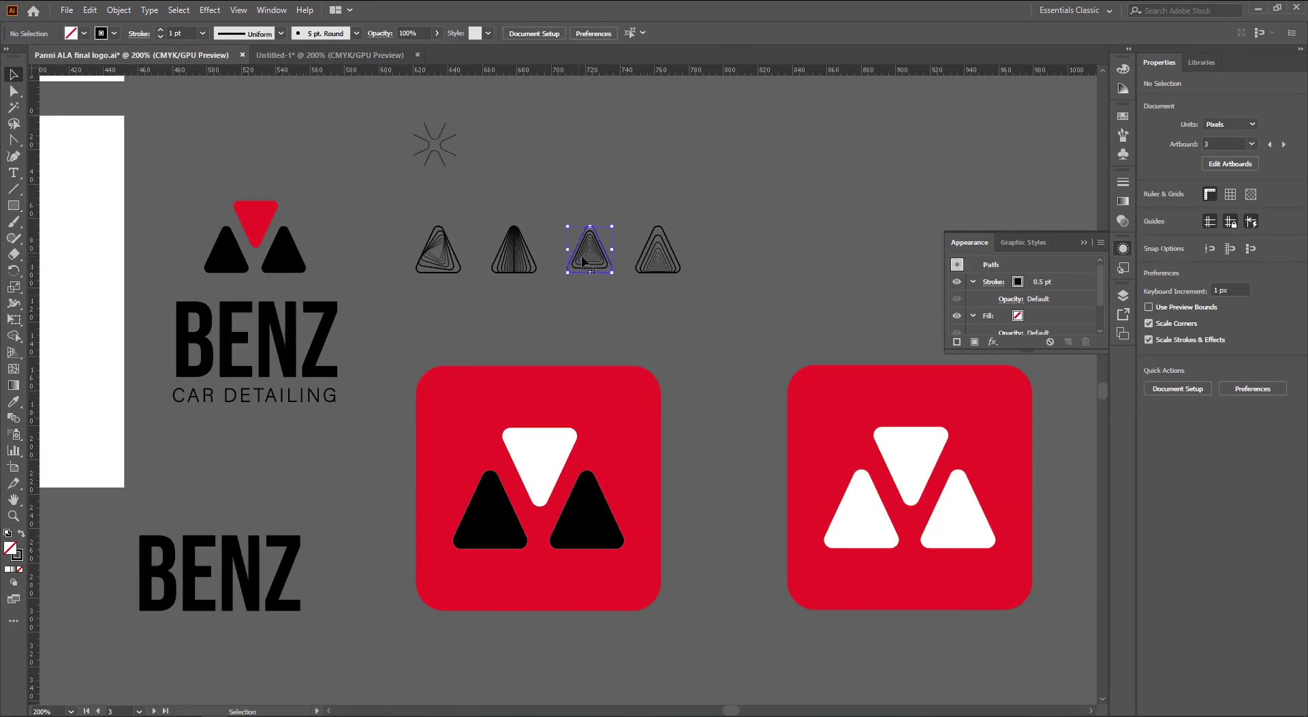
key("ctrl+Tab")
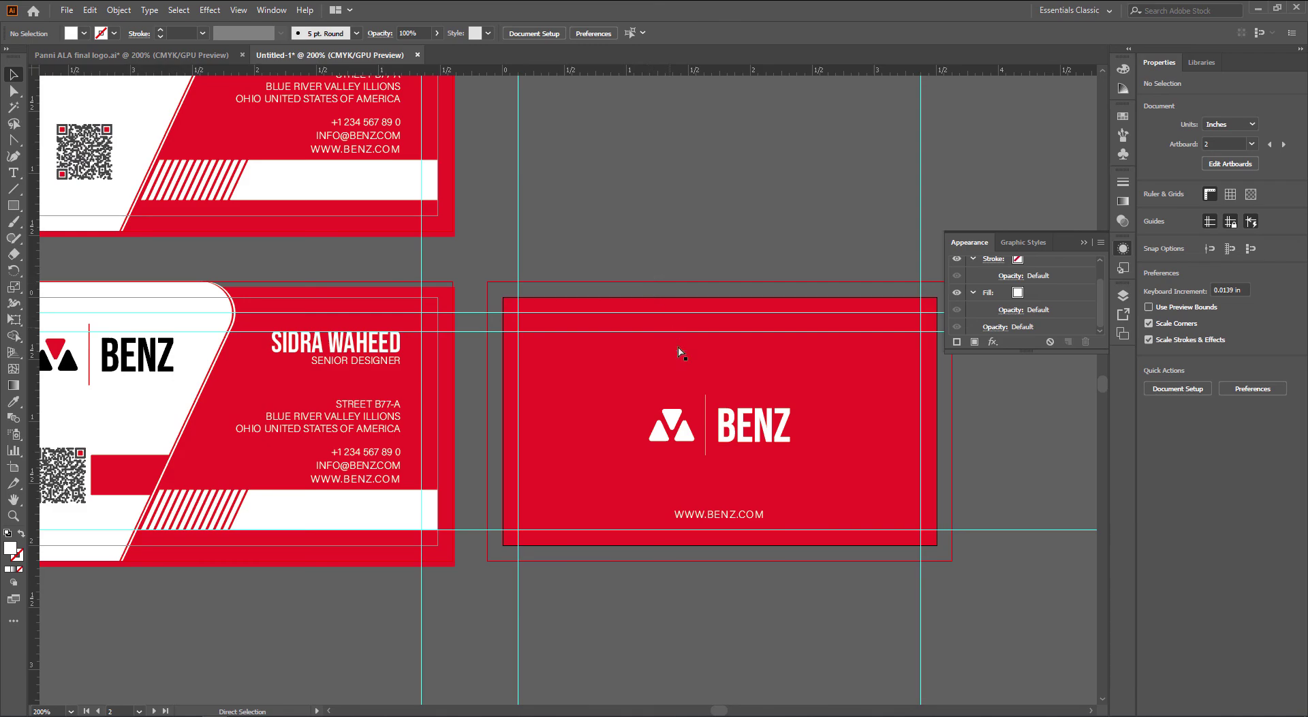
key("ctrl+v")
mouse_move(591, 414)
left_mouse_down()
mouse_move(790, 538)
mouse_move(788, 561)
left_mouse_up()
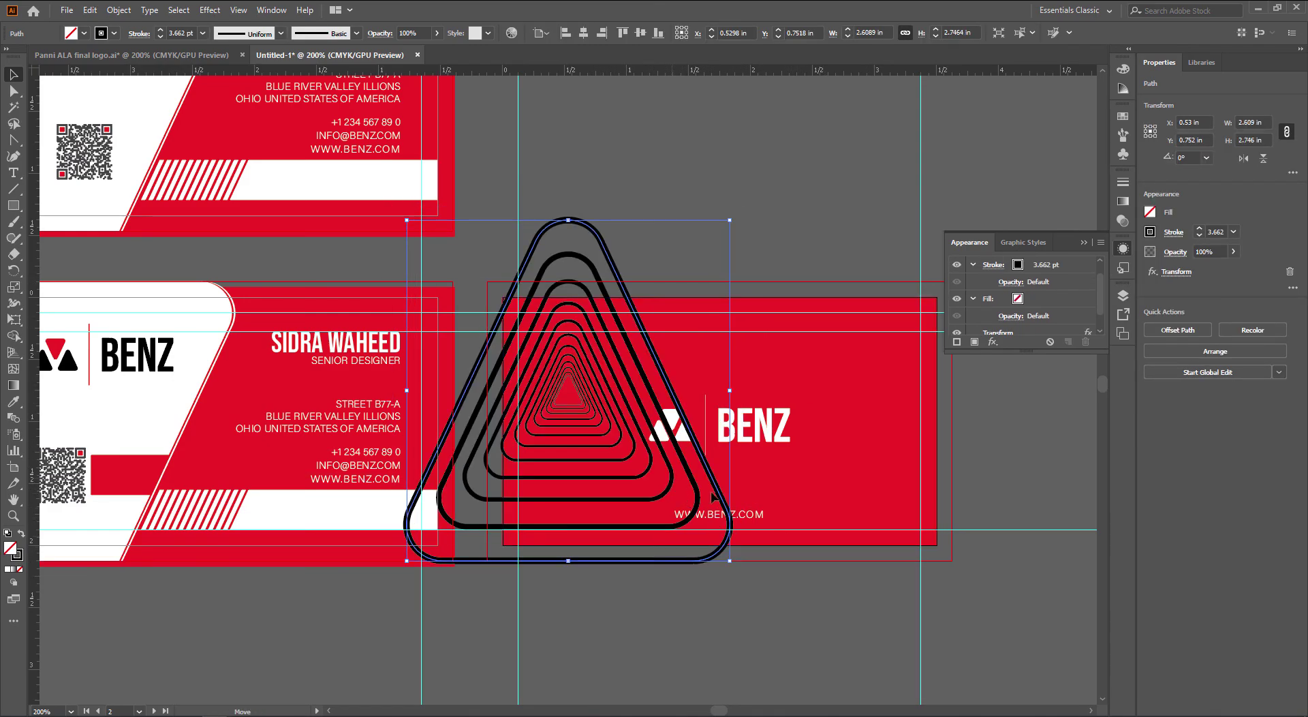
left_click_drag(713, 498, 979, 526)
Turn the triangle into white 0.25 pt outlines
key("i")
scroll(660, 463, "right", 2)
left_click(610, 408)
key("v")
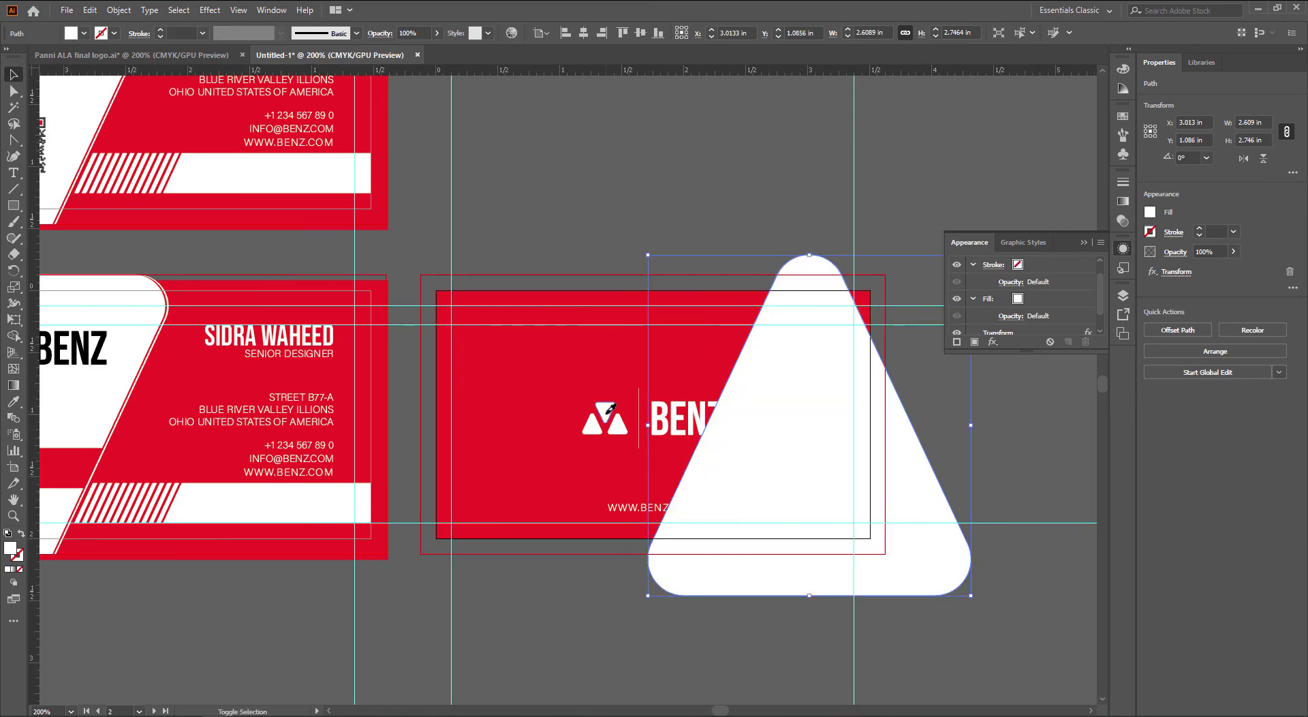
key("shift+x")
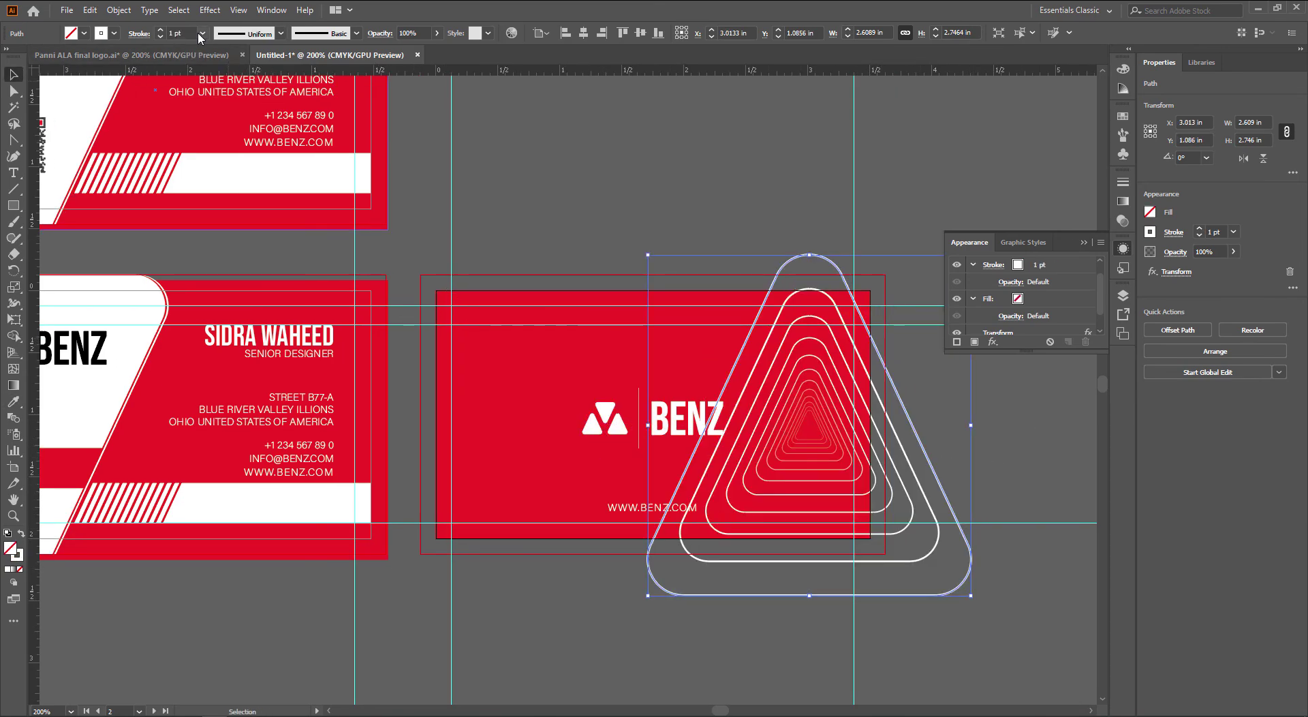
left_click(203, 33)
left_click(204, 49)
left_click(677, 190)
scroll(770, 443, "right", 4)
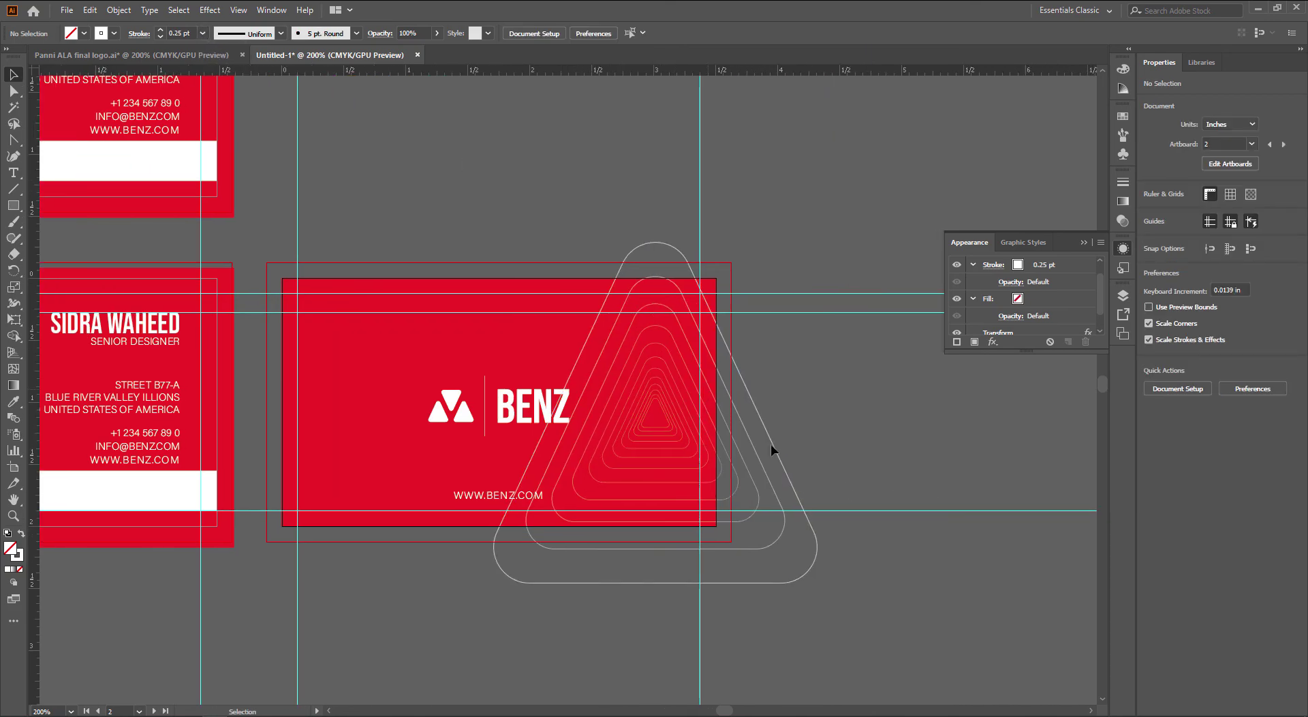
Enlarge the outer triangle, tilt it about 20° and position it; select the red background
left_click(799, 505)
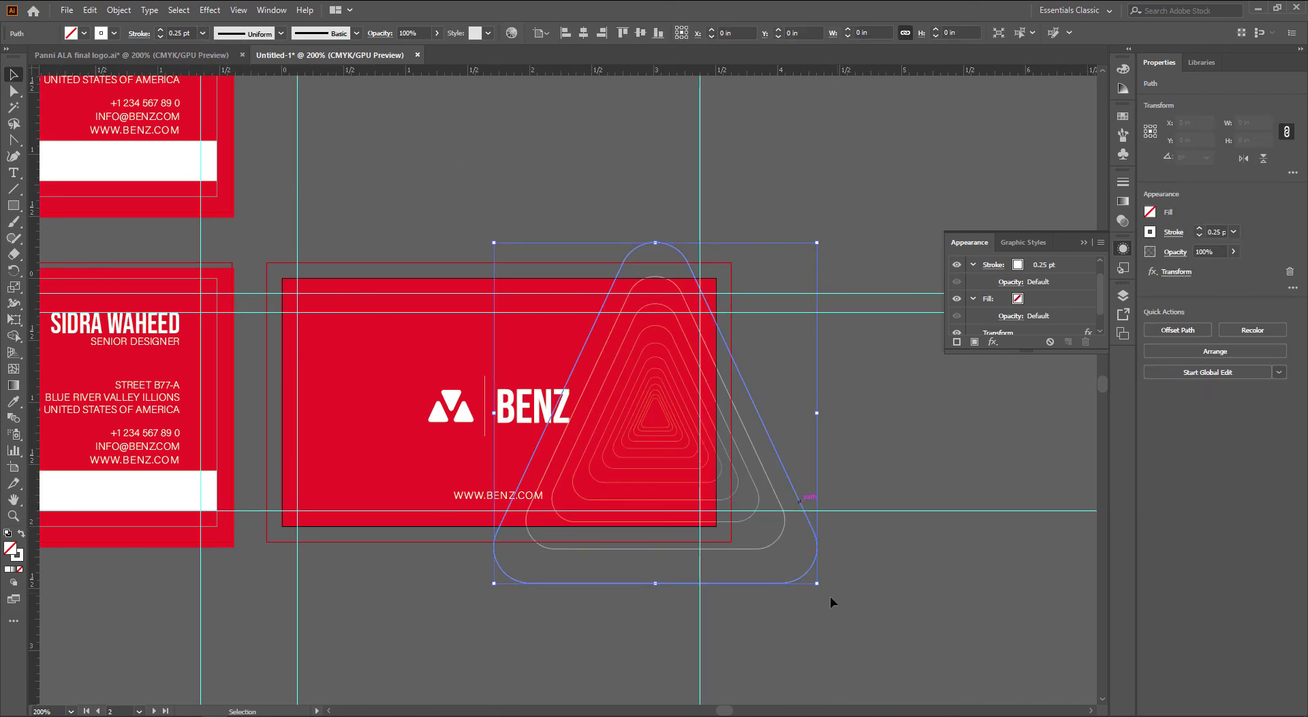
mouse_move(818, 583)
left_mouse_down()
mouse_move(1122, 669)
mouse_move(736, 502)
mouse_move(727, 473)
mouse_move(744, 468)
left_mouse_up()
left_click_drag(806, 439, 643, 409)
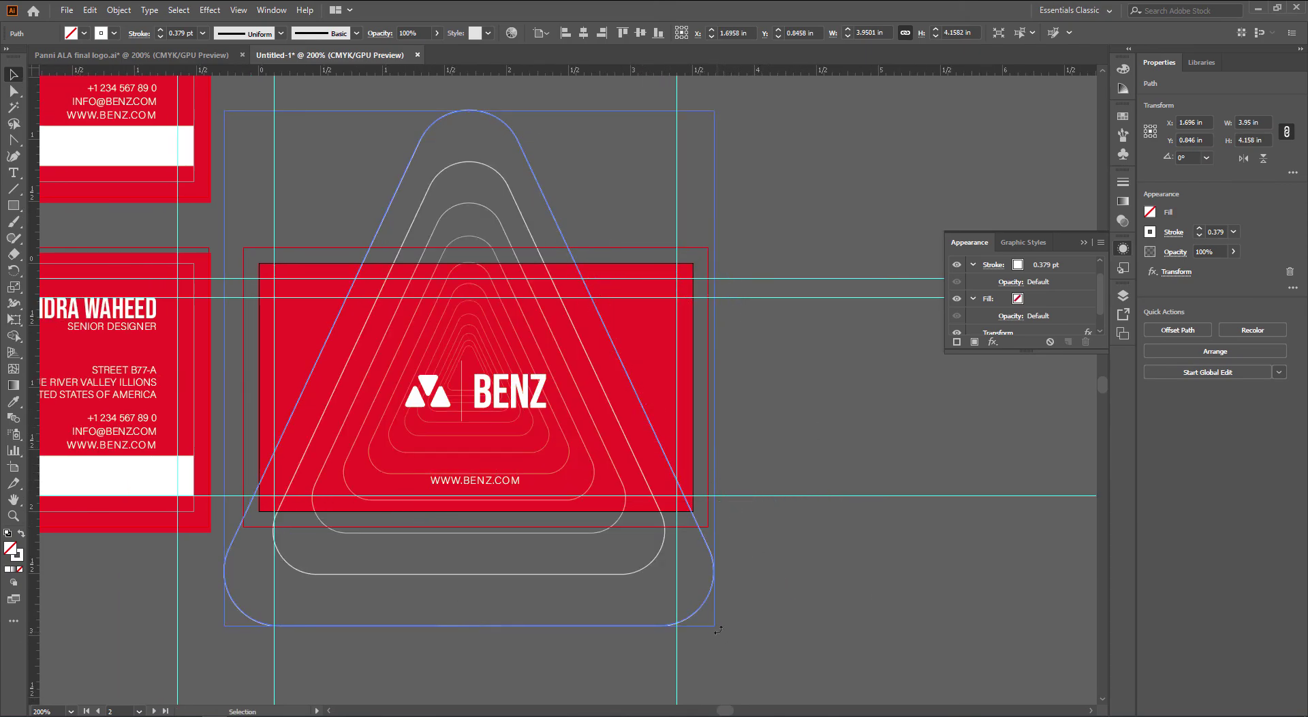
left_click_drag(718, 629, 802, 535)
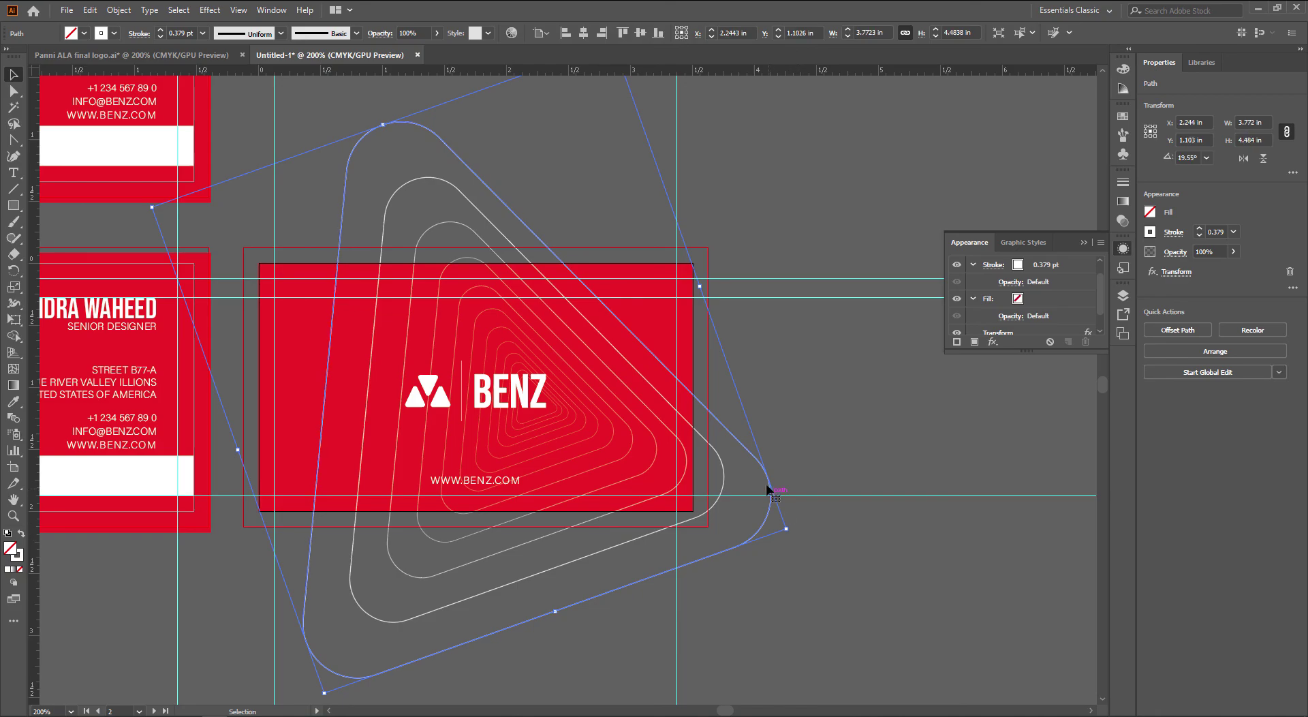
mouse_move(768, 487)
left_mouse_down()
mouse_move(730, 481)
mouse_move(730, 436)
mouse_move(890, 511)
mouse_move(849, 503)
left_mouse_up()
scroll(730, 482, "down", 1)
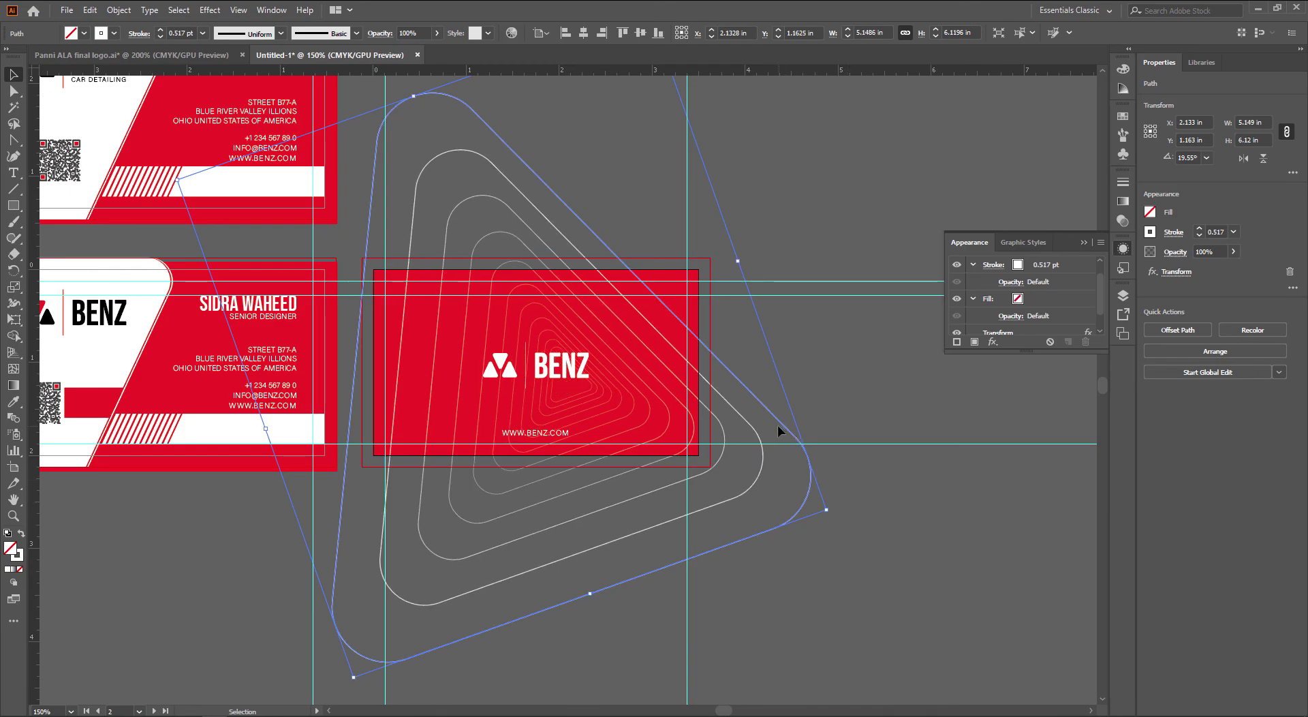
left_click_drag(777, 426, 886, 428)
left_click(842, 421)
left_click(720, 304)
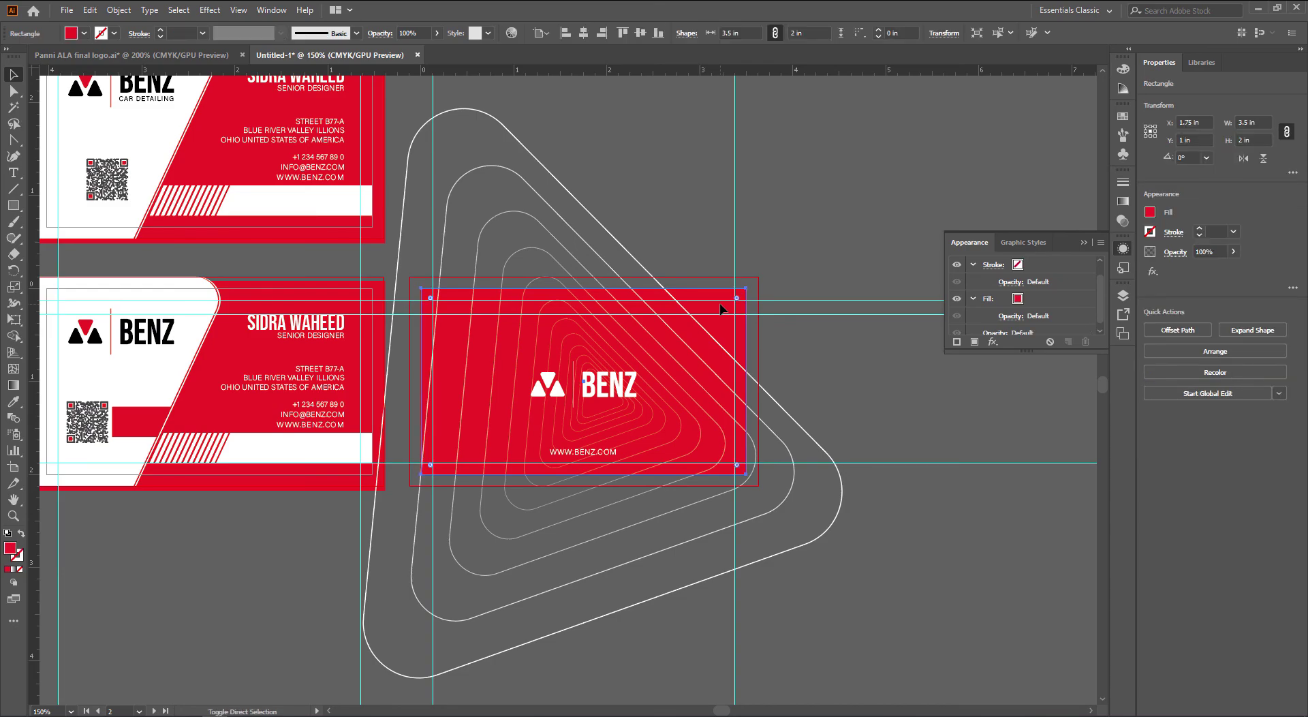
Bring the red rectangle forward and Make Clipping Mask with the triangles, then reposition one inside
key("ctrl+shift+bracketright")
left_click(828, 467, "shift")
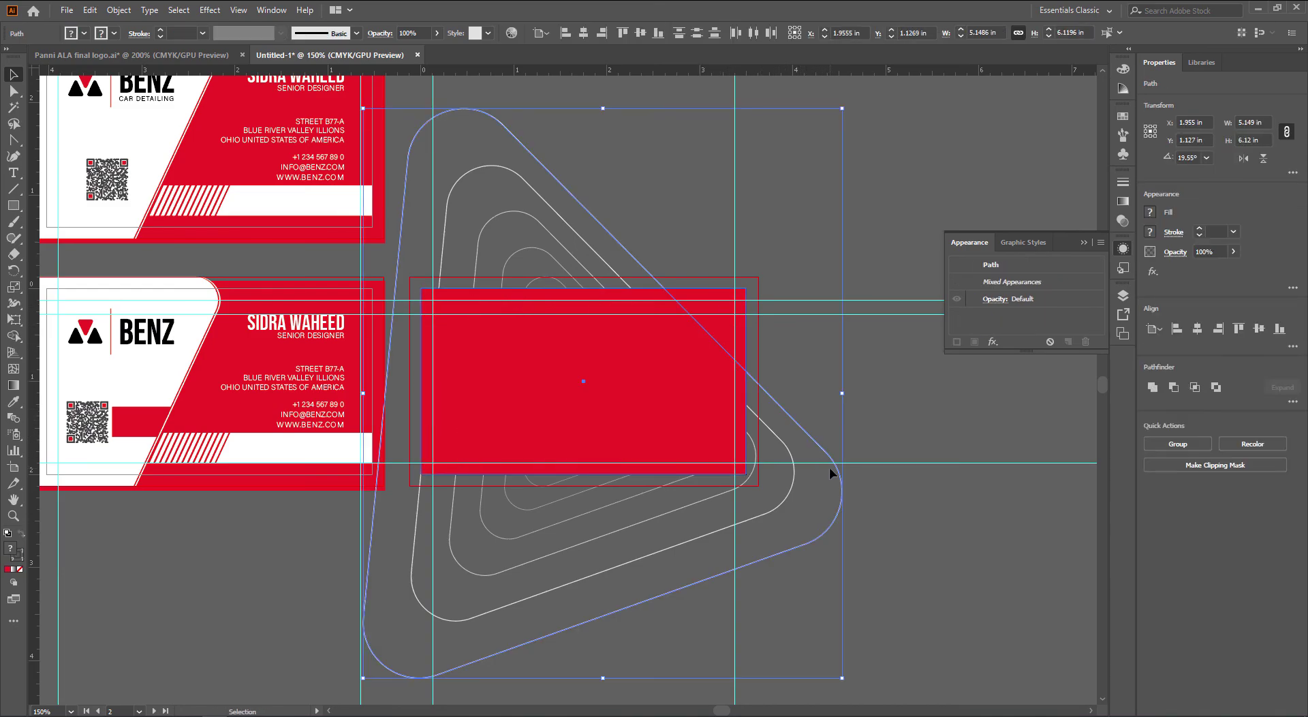
right_click(828, 468)
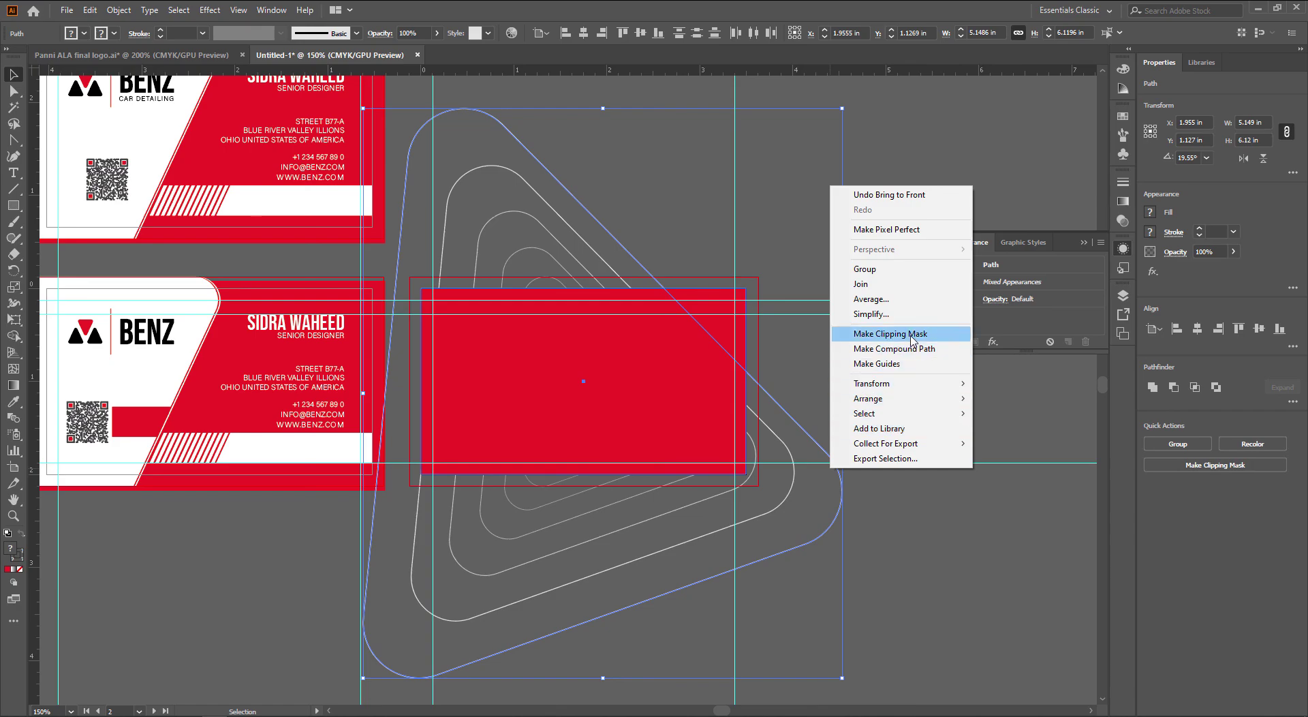
left_click(890, 333)
left_click(826, 402)
left_click_drag(826, 403, 874, 418)
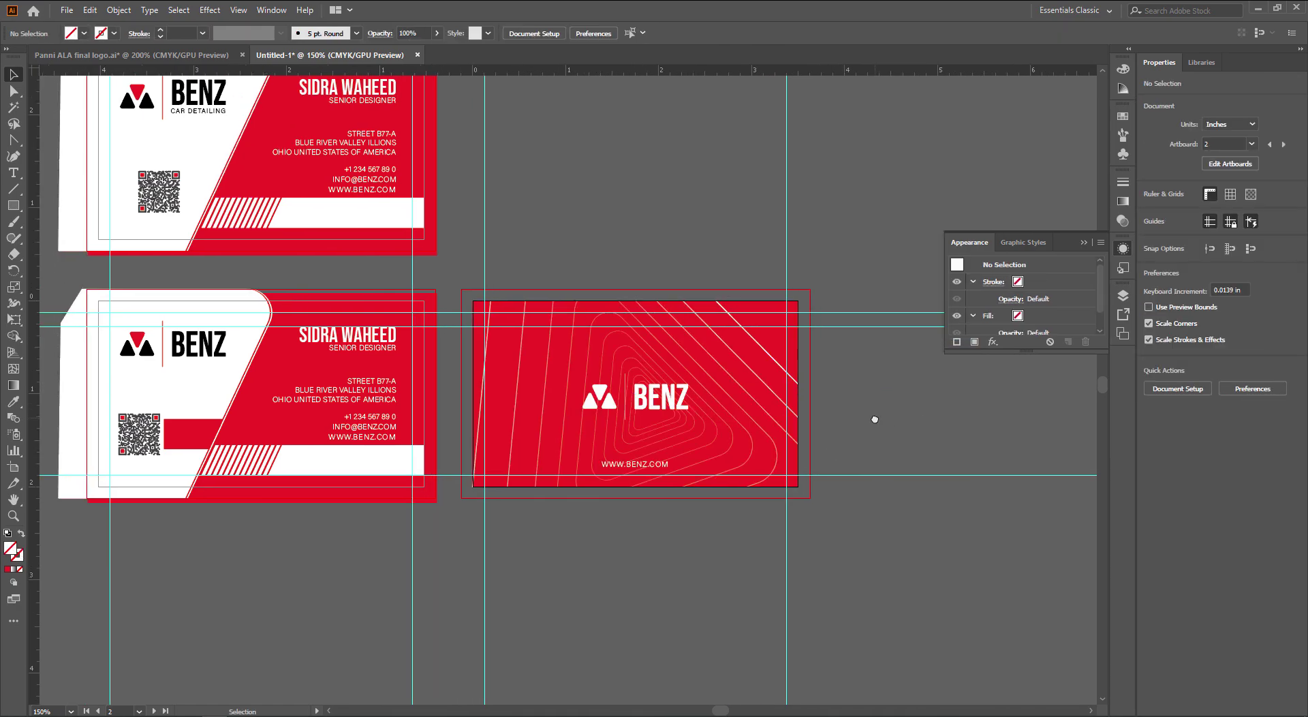
left_click_drag(773, 356, 794, 313)
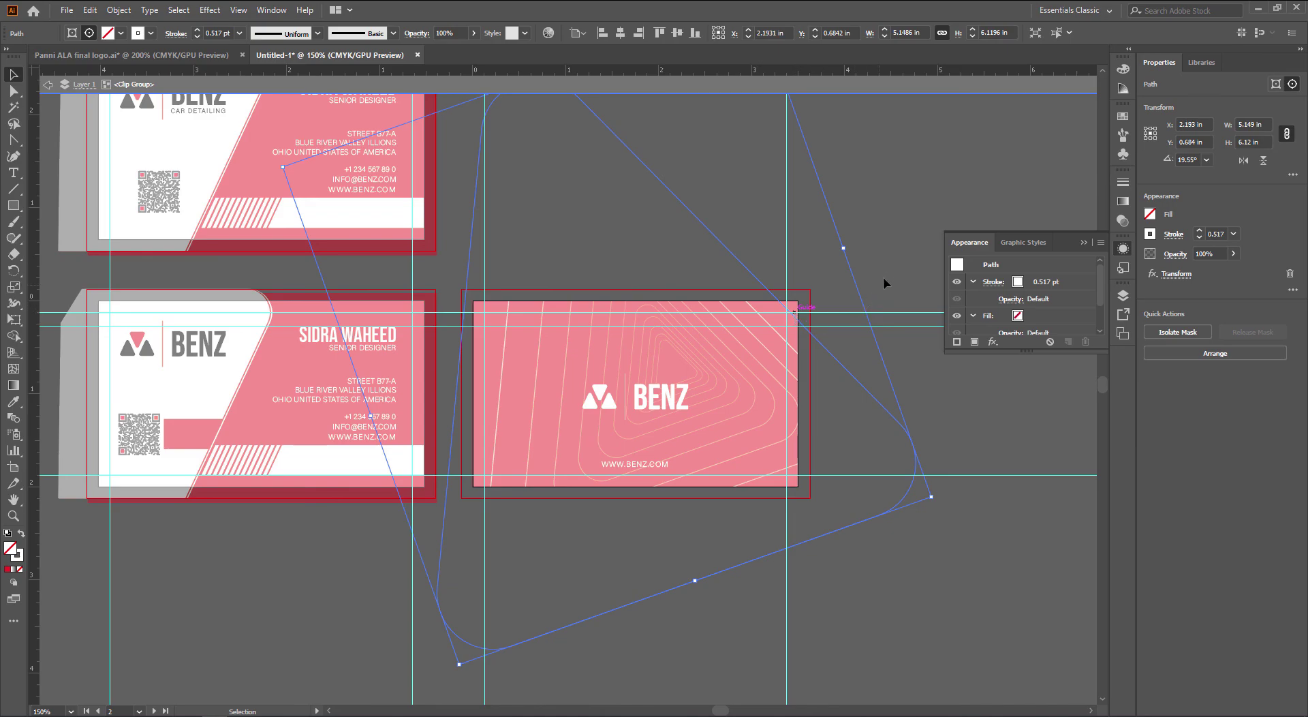
double_click(890, 251)
Move the BENZ logo below the card and shorten its divider line beside BENZ
left_click(675, 398)
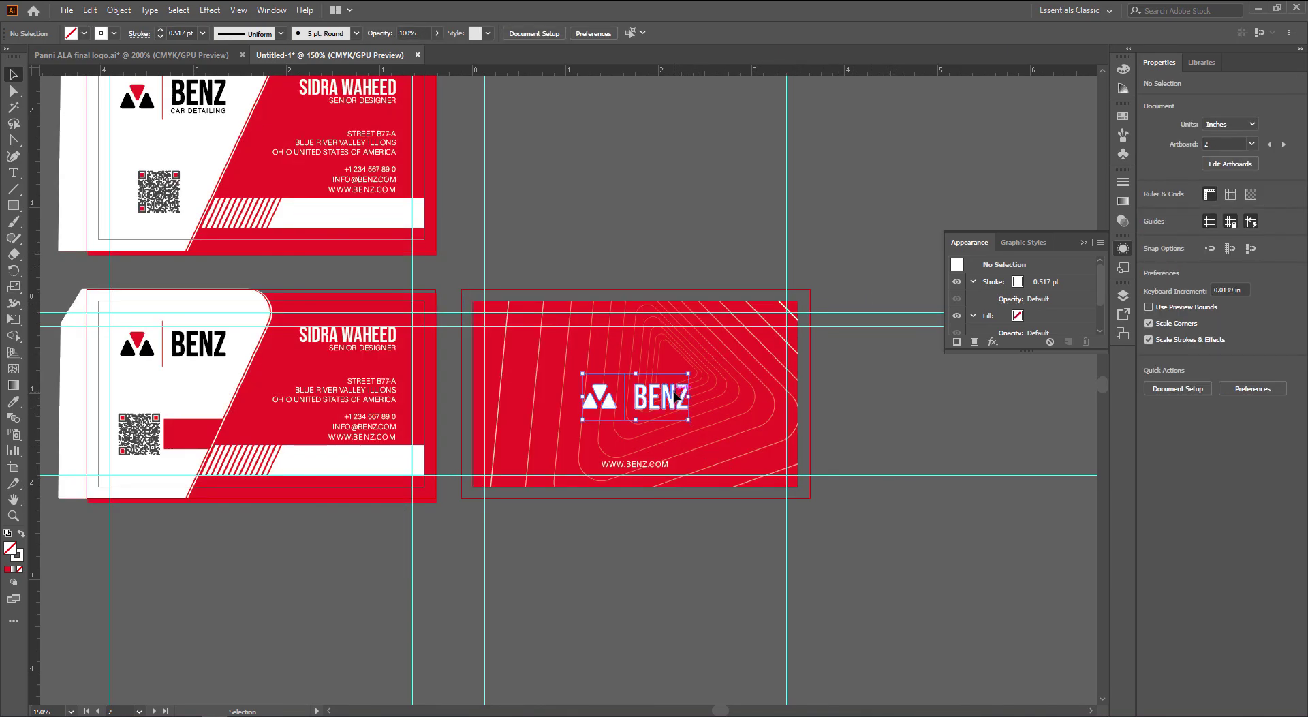
left_click_drag(675, 399, 785, 560)
scroll(785, 560, "up", 3)
key("a")
left_click(657, 485)
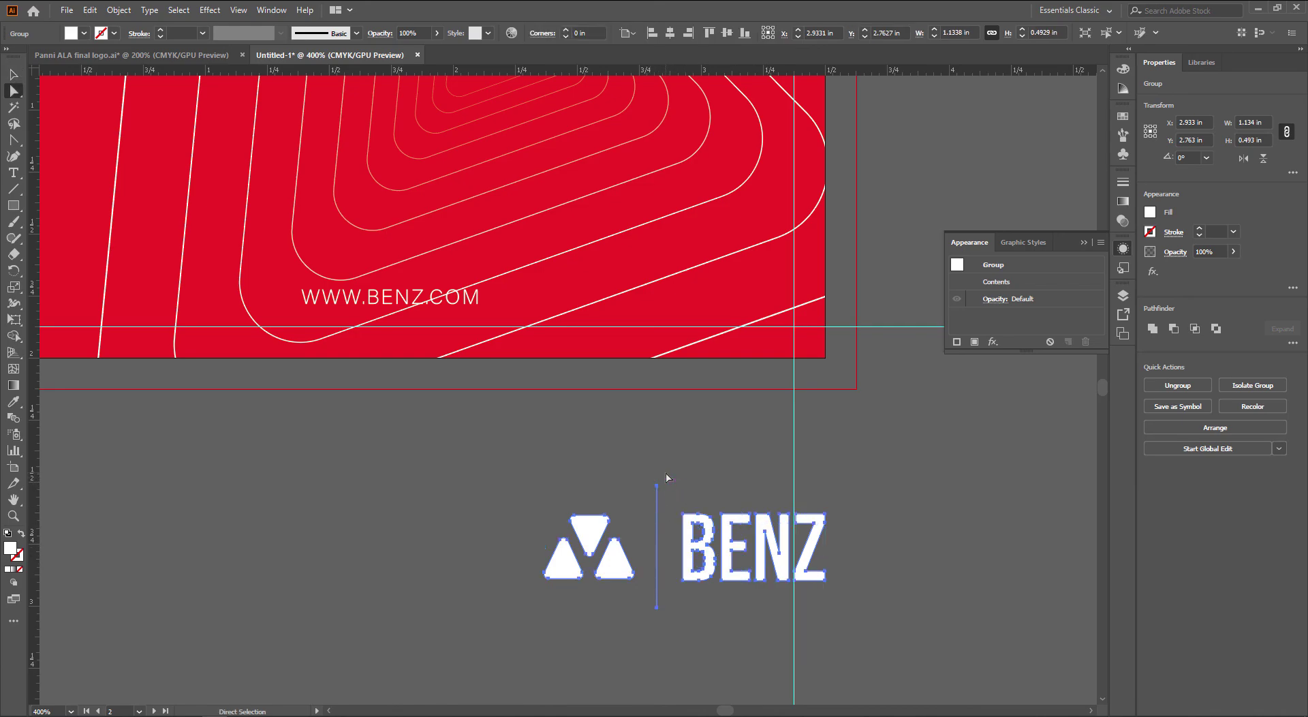
key("v")
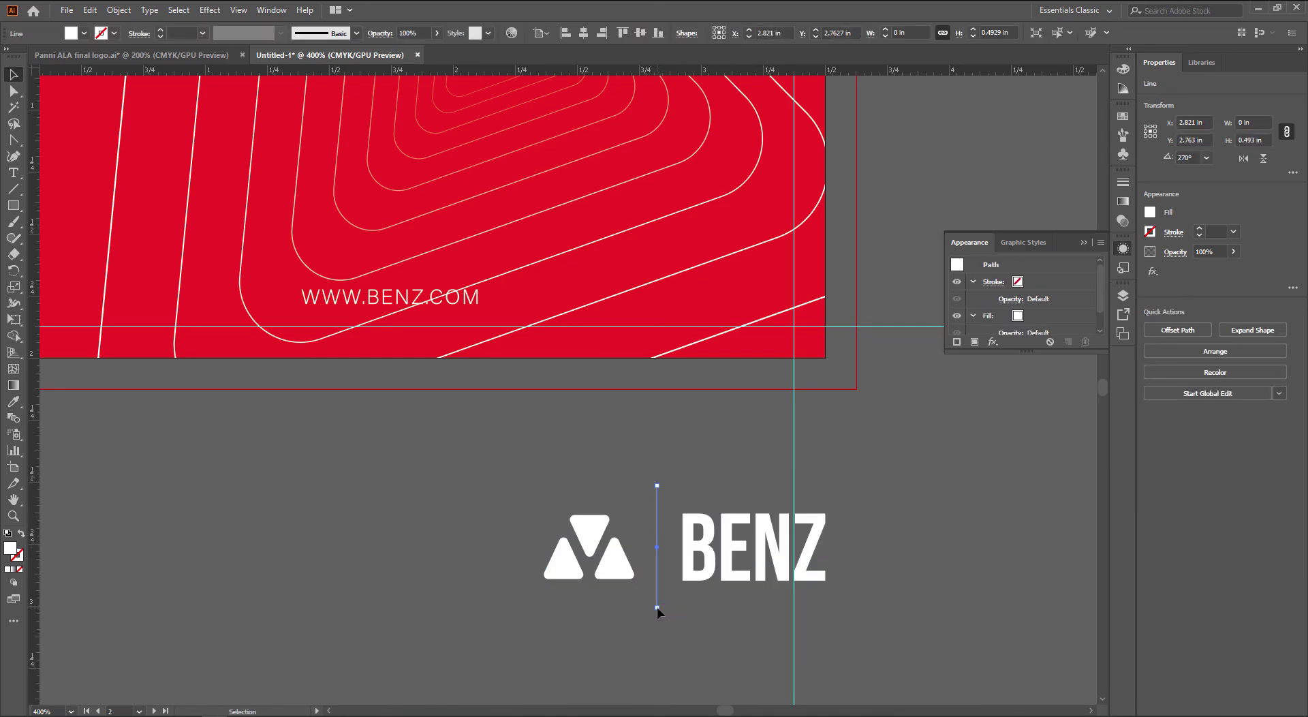
left_click_drag(657, 590, 671, 351)
left_click(709, 508)
scroll(708, 521, "down", 1)
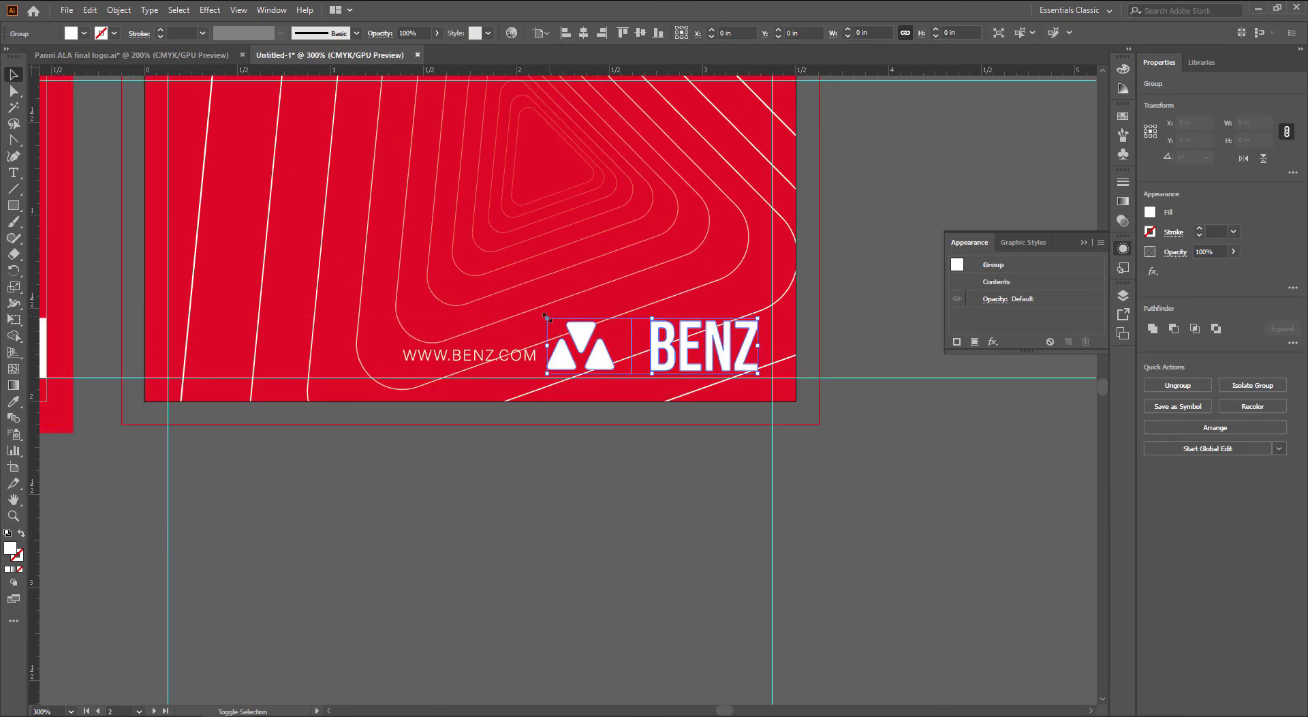
left_click_drag(546, 319, 584, 330)
left_click_drag(684, 360, 683, 358)
left_click(524, 361, "shift")
left_click(522, 355)
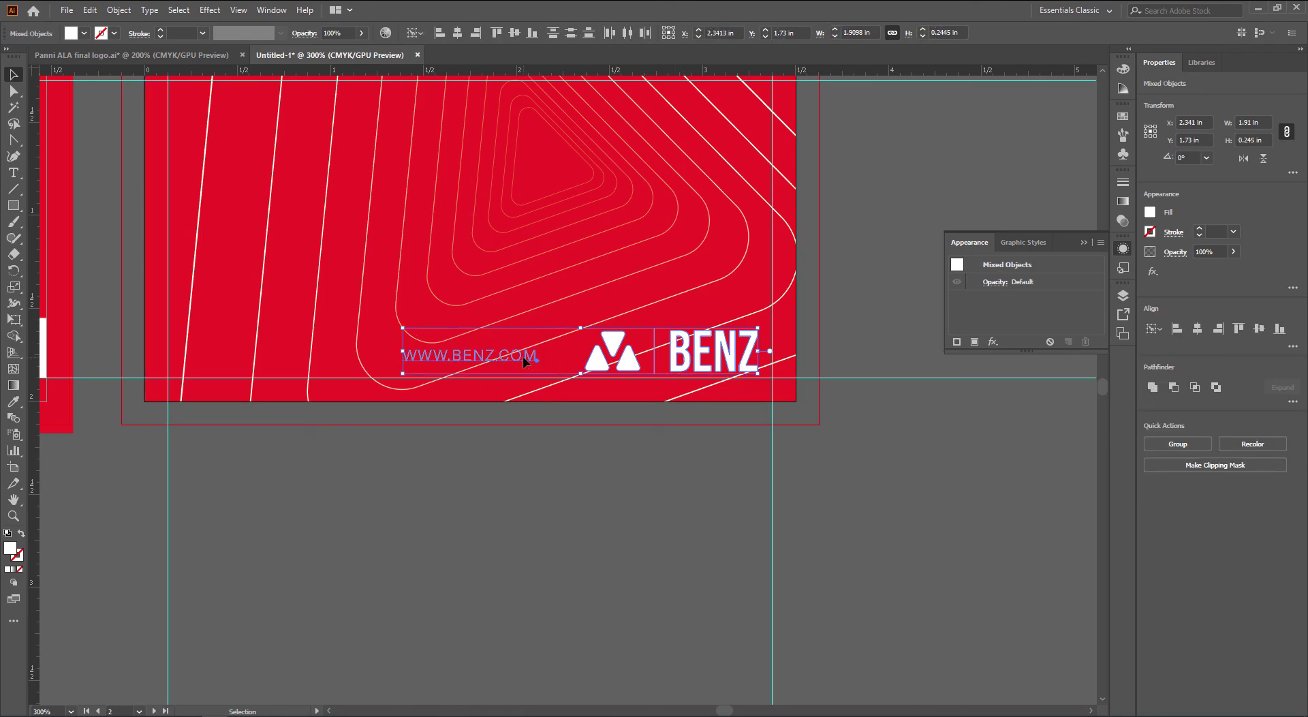
left_click(532, 33)
left_click(652, 463)
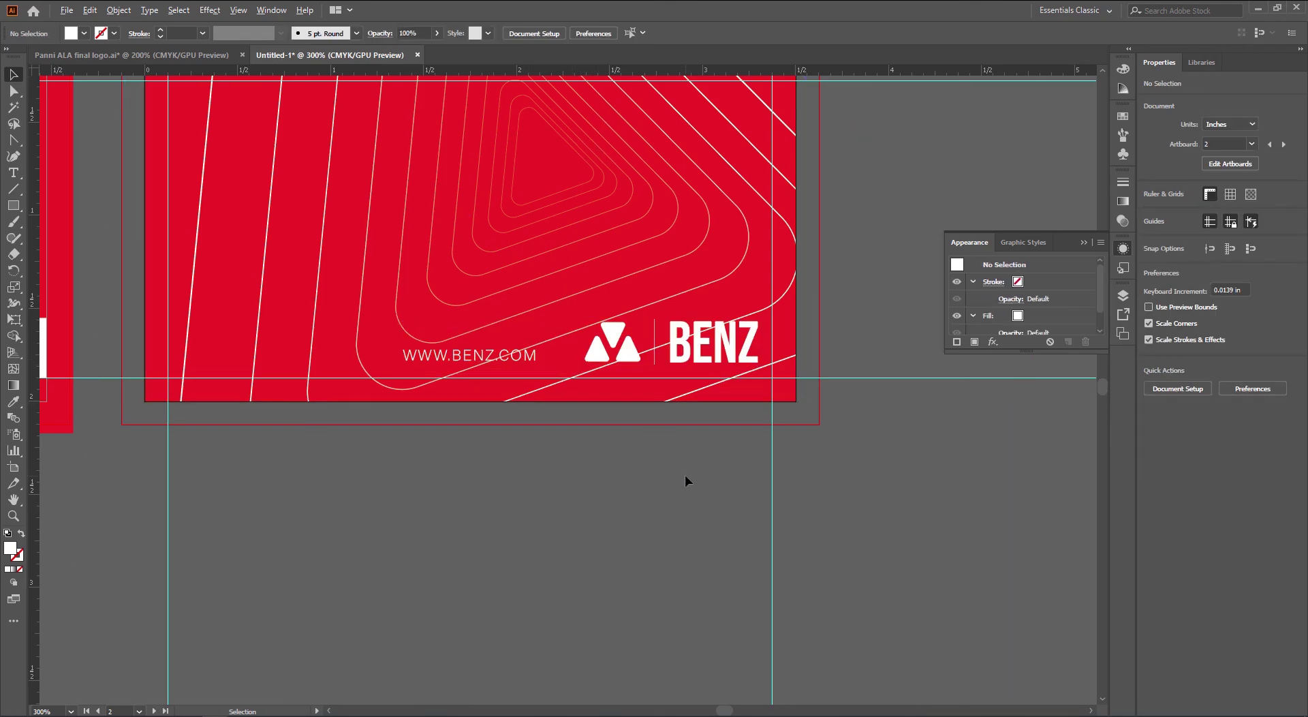
scroll(684, 474, "down", 1)
left_click(589, 403)
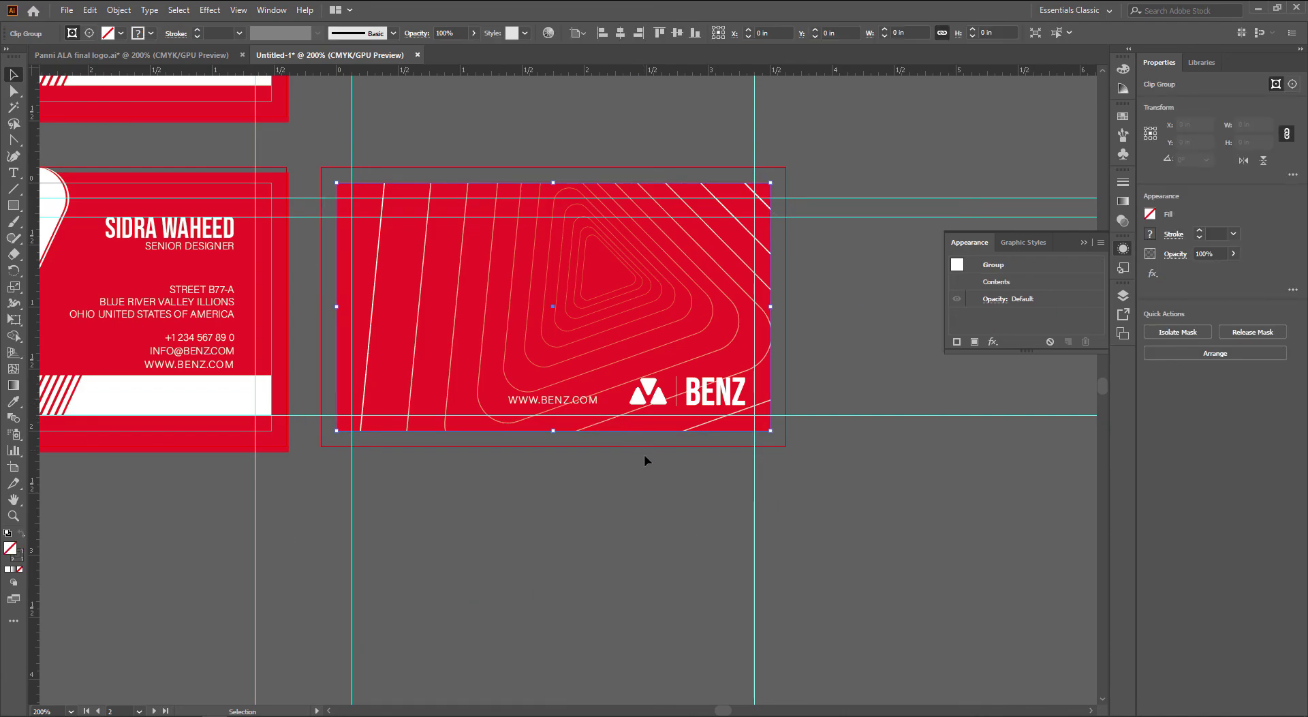
left_click(566, 405)
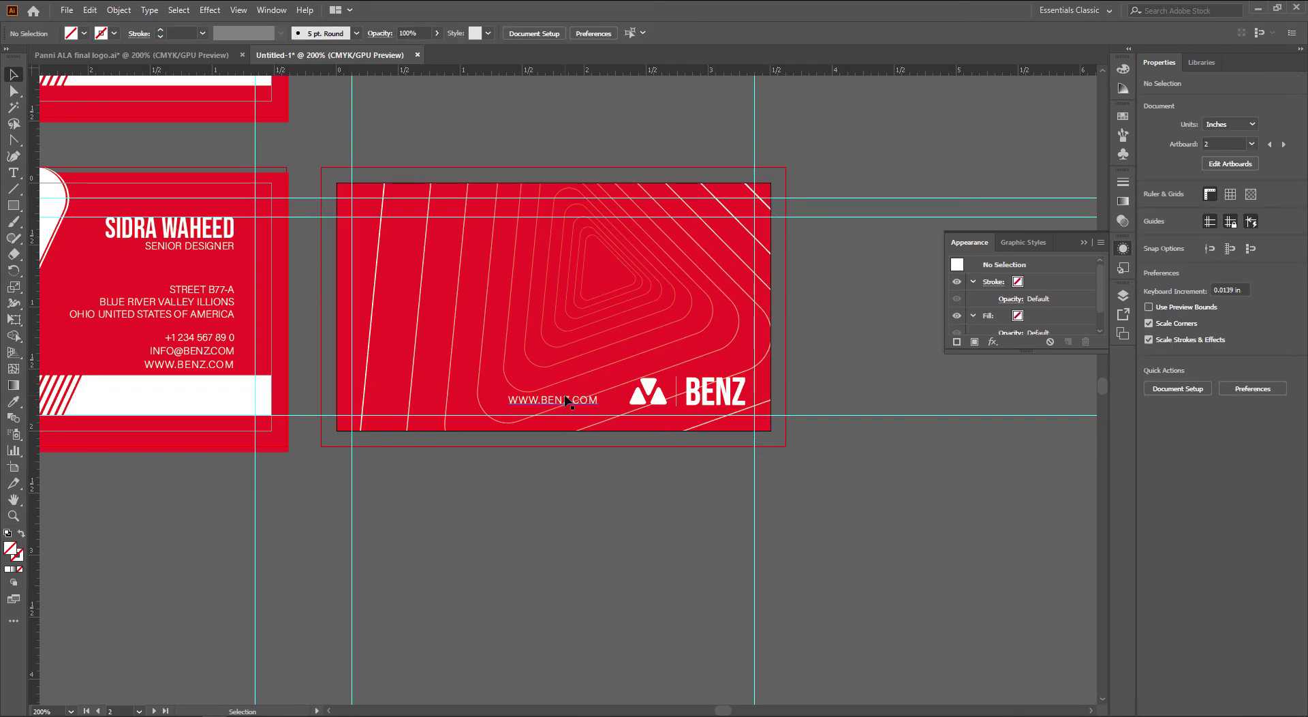
key("Delete")
scroll(660, 462, "down", 1)
left_click_drag(557, 502, 718, 624)
left_click_drag(582, 105, 65, 443)
key("Delete")
Delete the empty top artboard and the leftover BENZ logo
key("Delete")
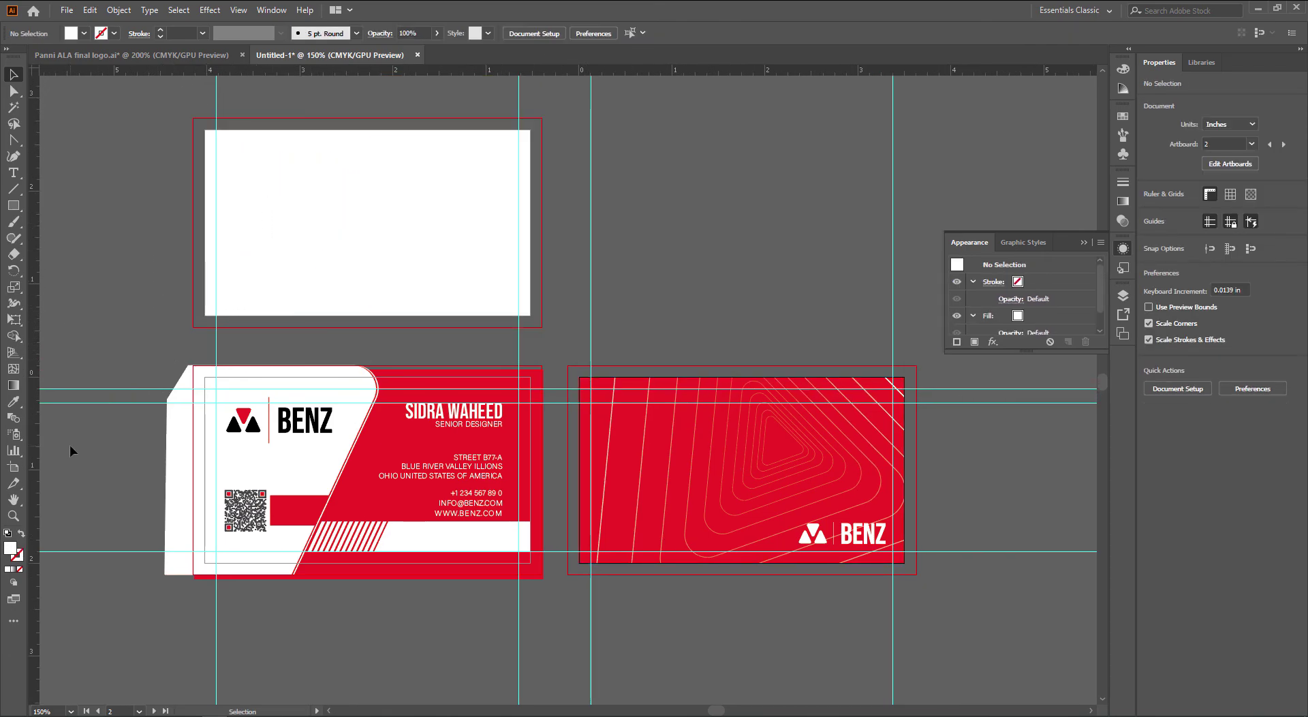
key("shift+o")
left_click(385, 255)
key("Delete")
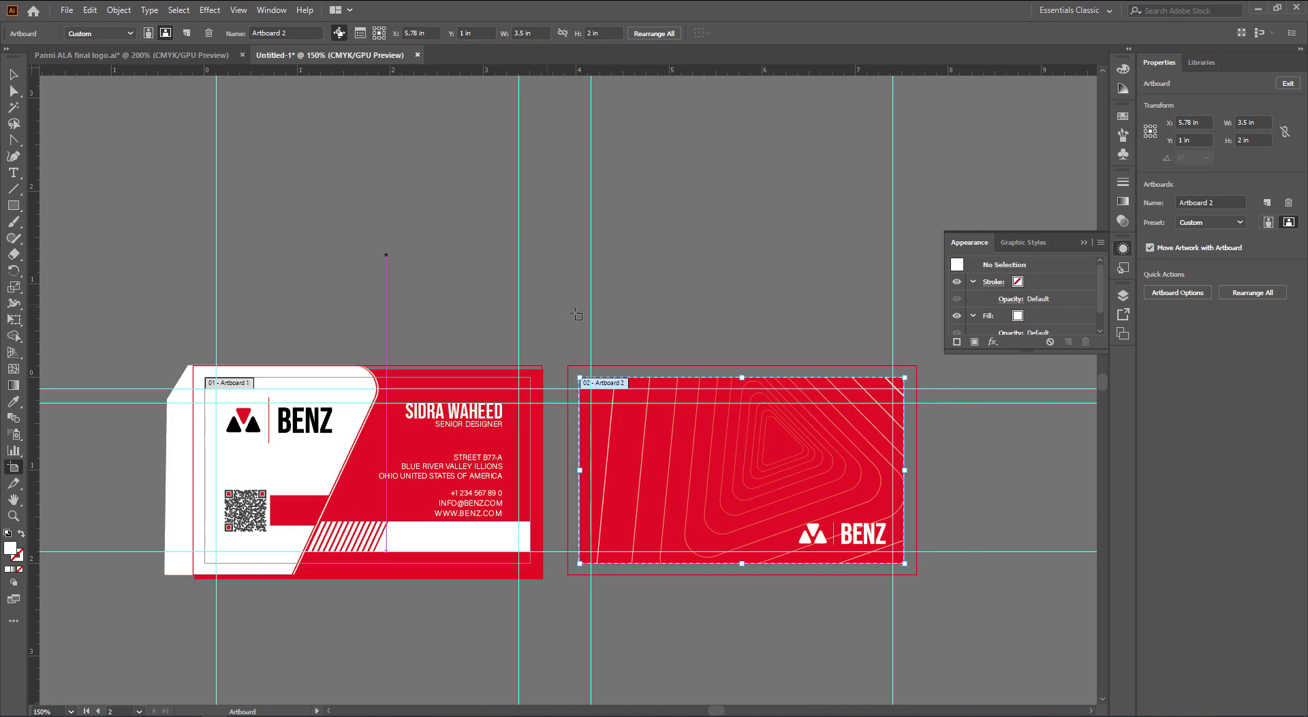
key("v")
Delete the stray triangle logo left of the cards
left_click_drag(429, 290, 666, 224)
scroll(484, 241, "down", 1)
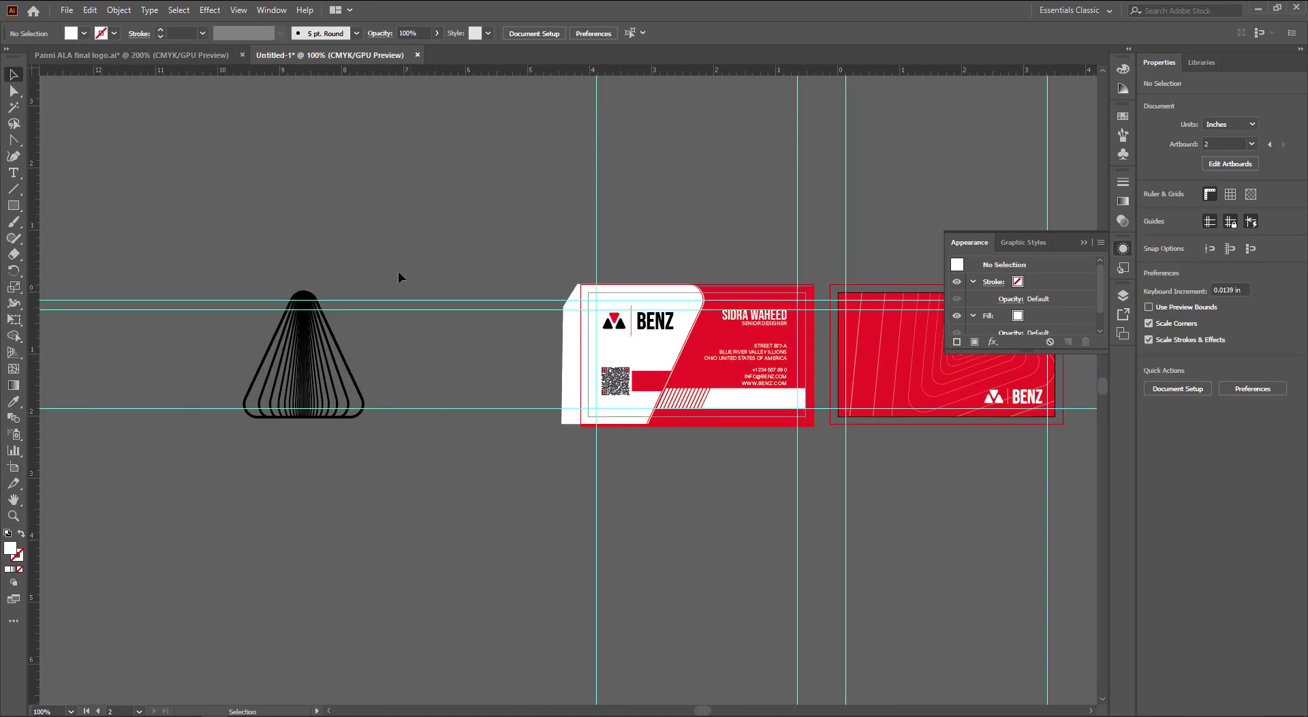
left_click_drag(398, 273, 320, 538)
key("Delete")
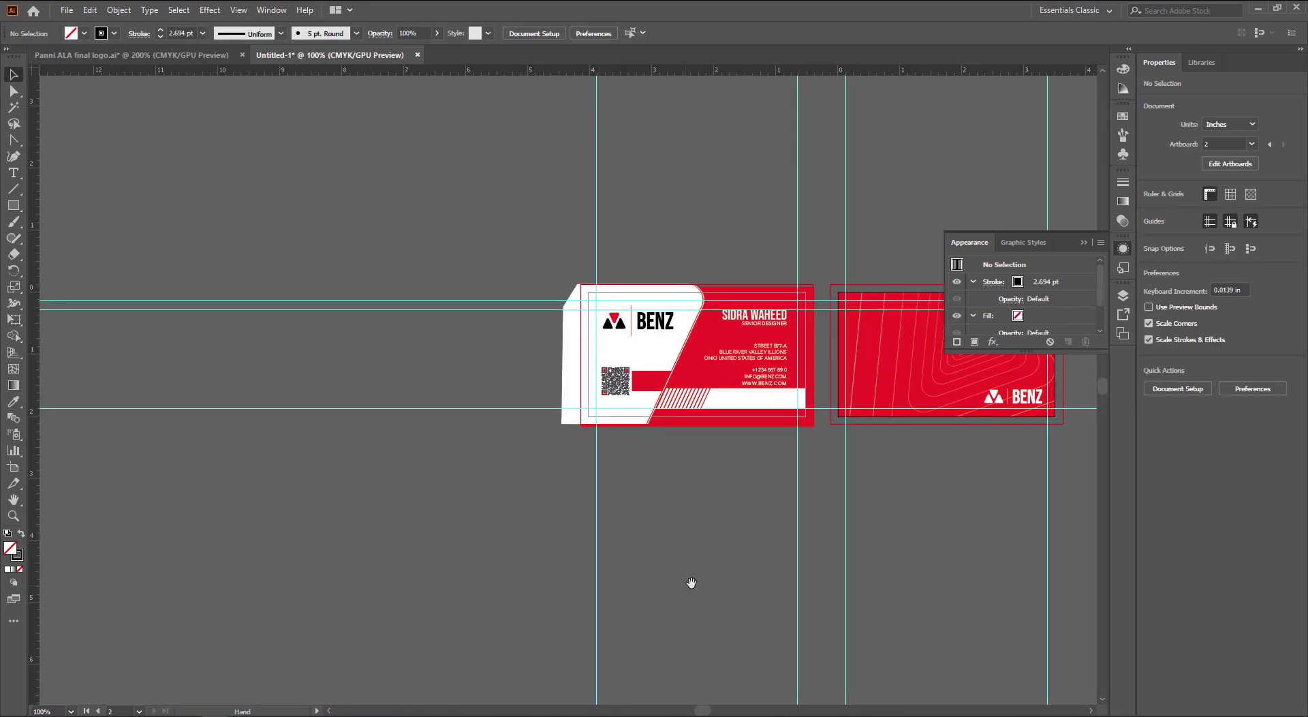
Inspect both cards, including the red bar beside the QR code, then start Save As
left_click_drag(691, 582, 525, 598)
scroll(500, 452, "up", 2)
left_click_drag(573, 470, 442, 573)
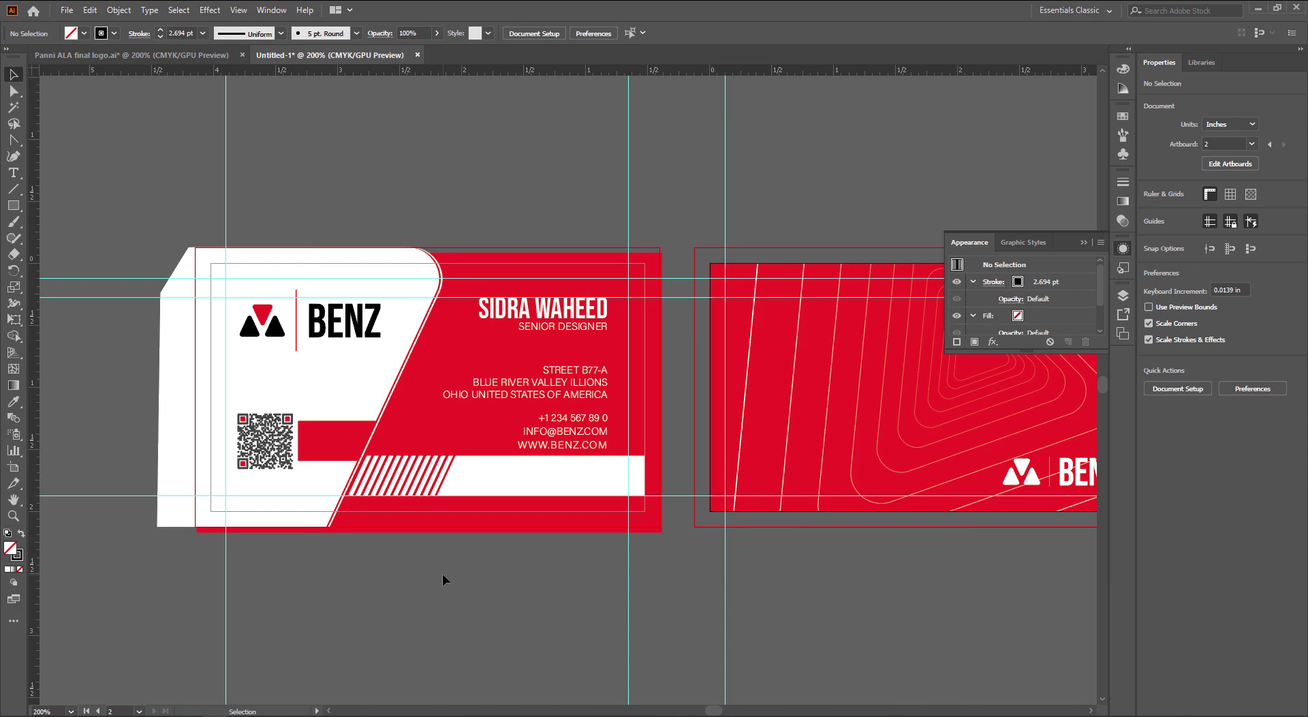
scroll(468, 565, "right", 4)
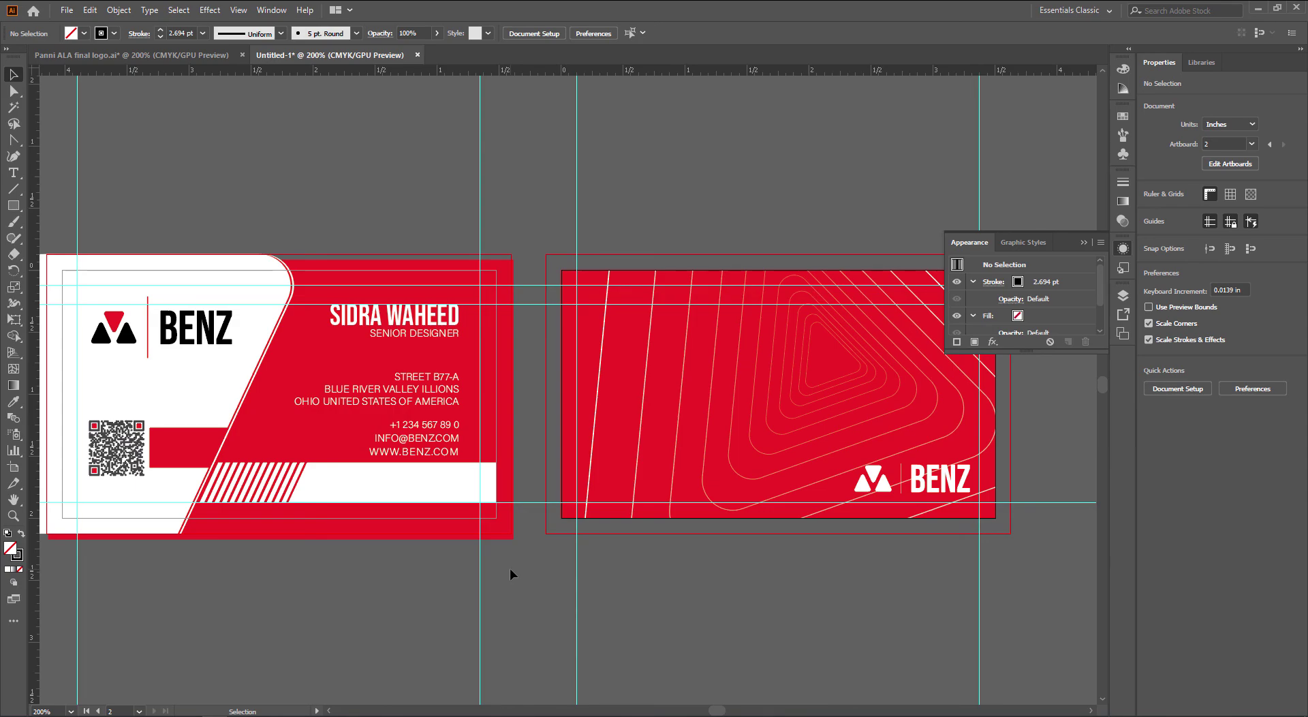
scroll(112, 427, "up", 5)
left_click_drag(696, 496, 588, 371)
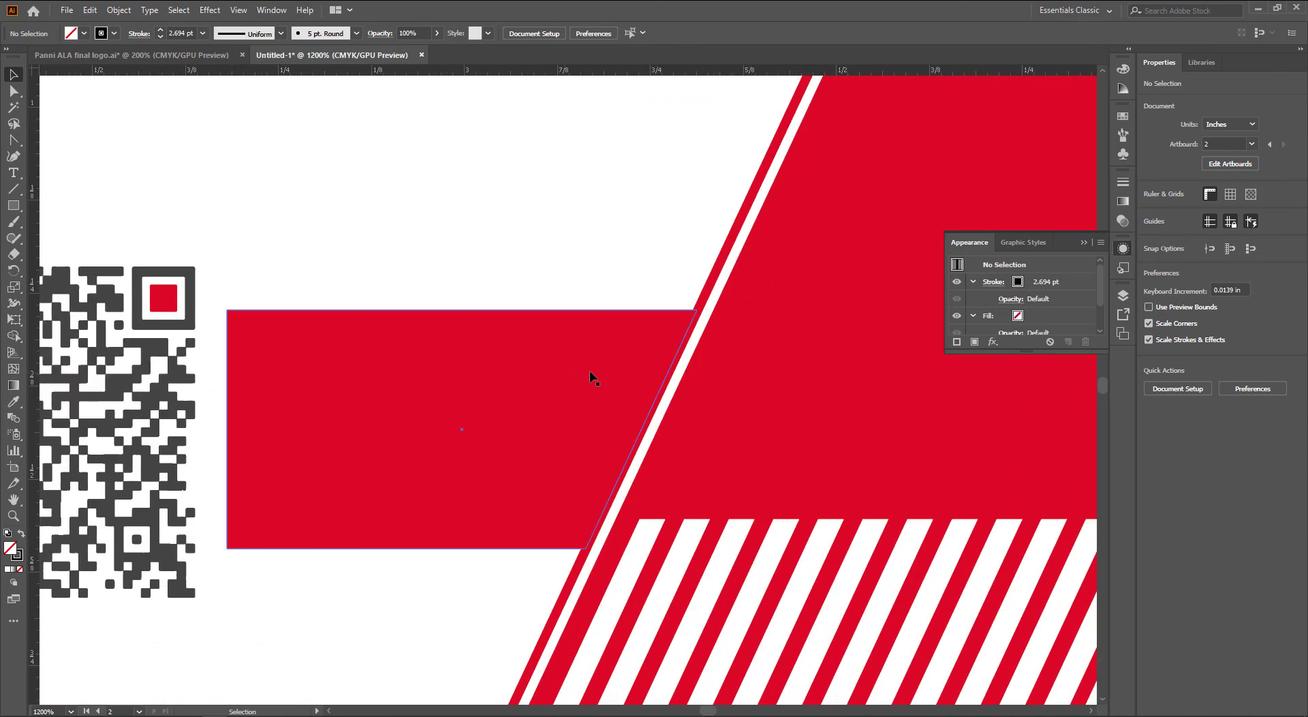
key("a")
scroll(798, 415, "down", 3)
left_click_drag(856, 398, 474, 477)
key("v")
scroll(556, 490, "down", 1)
left_click_drag(861, 439, 840, 448)
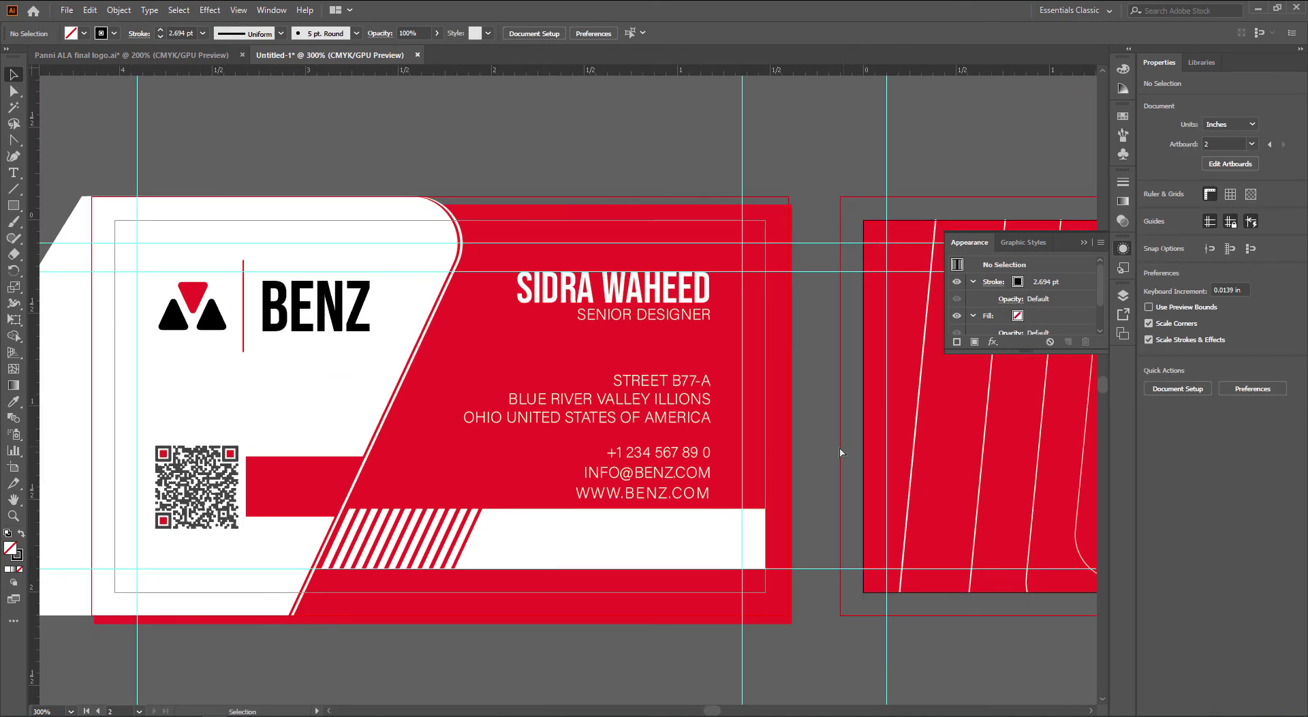
key("ctrl+shift+s")
Find the D:\Classes\5 to 7 mwf folder in File Explorer to get its path
key("alt+Tab")
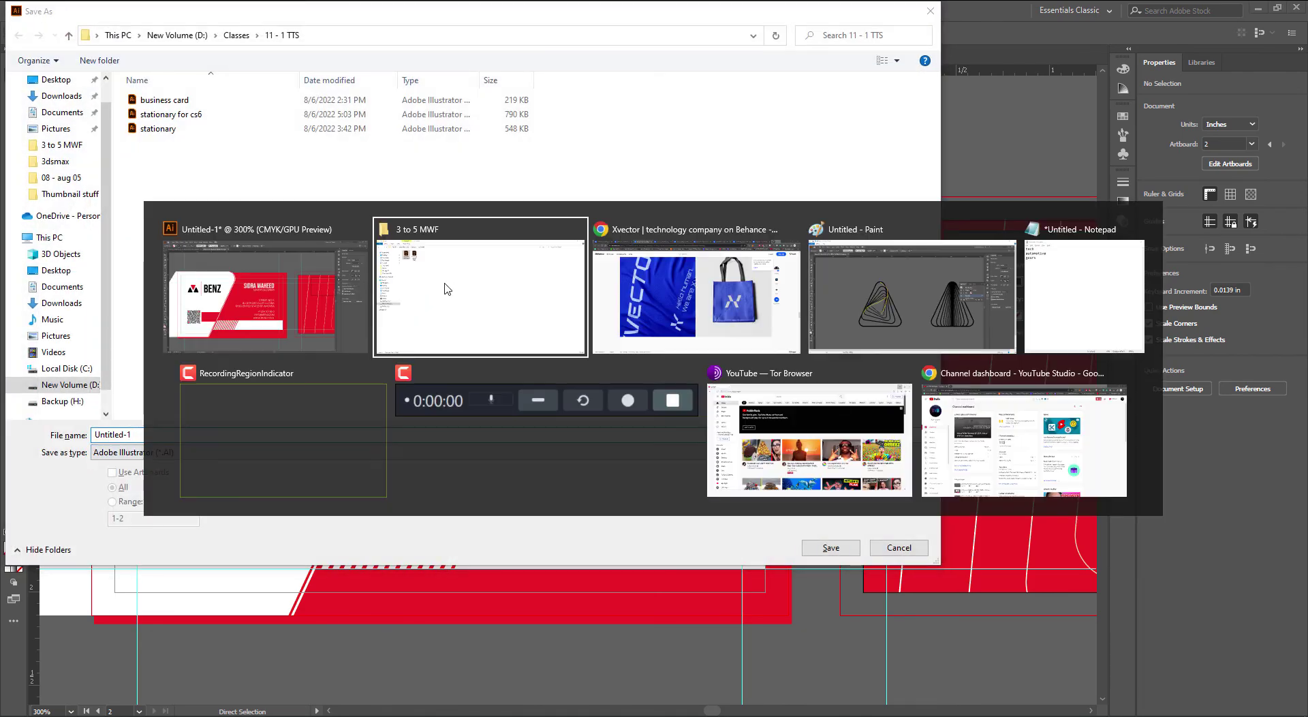
key("alt+Tab")
left_click(446, 289)
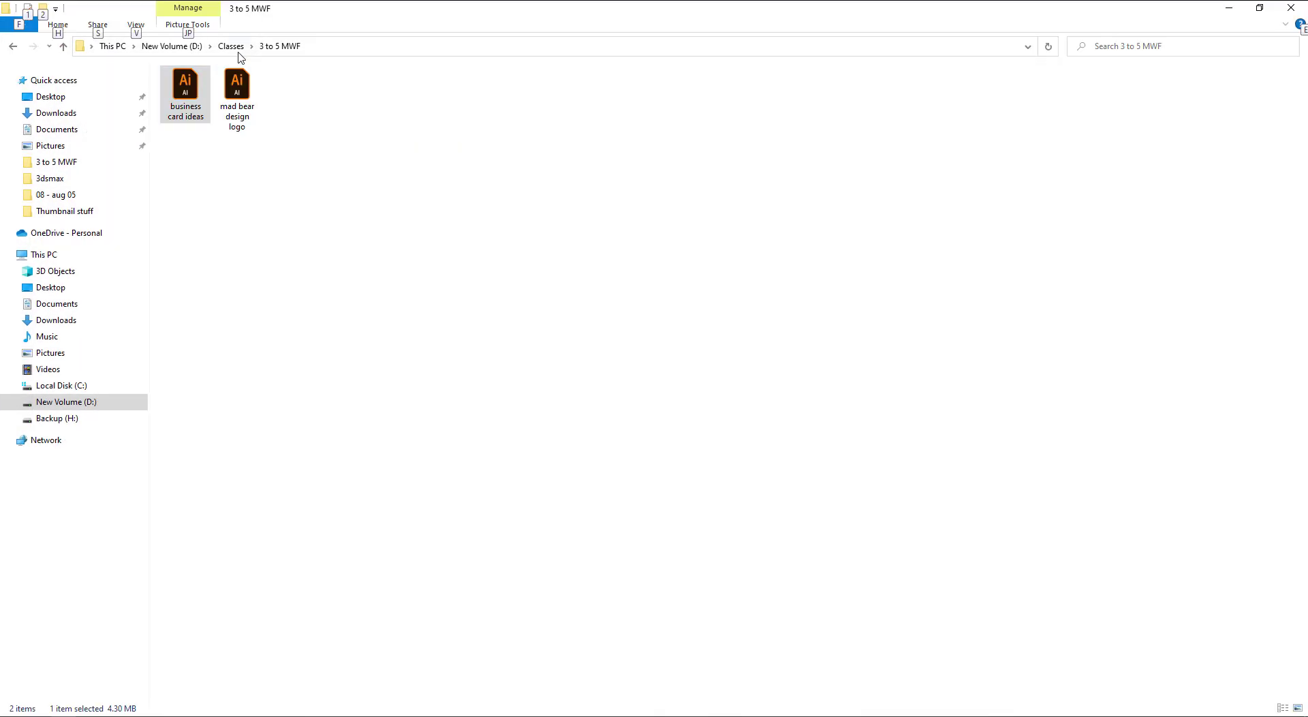
left_click(235, 48)
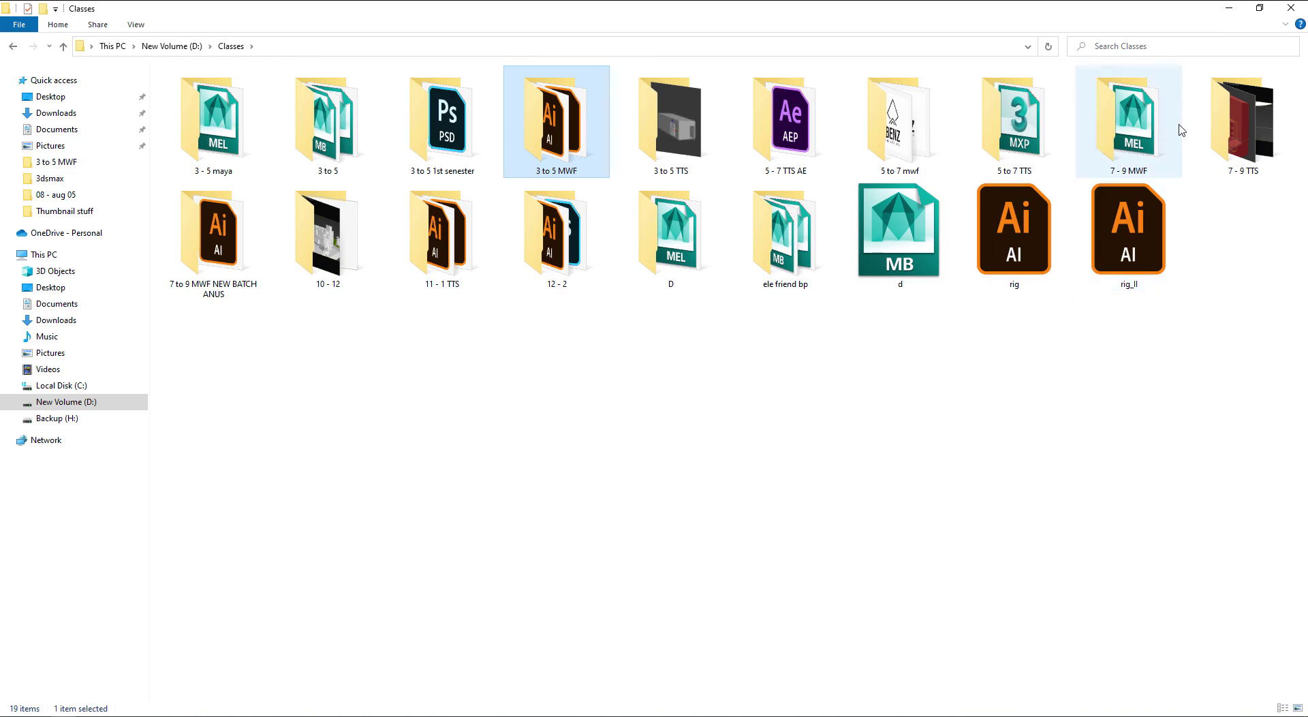
double_click(910, 129)
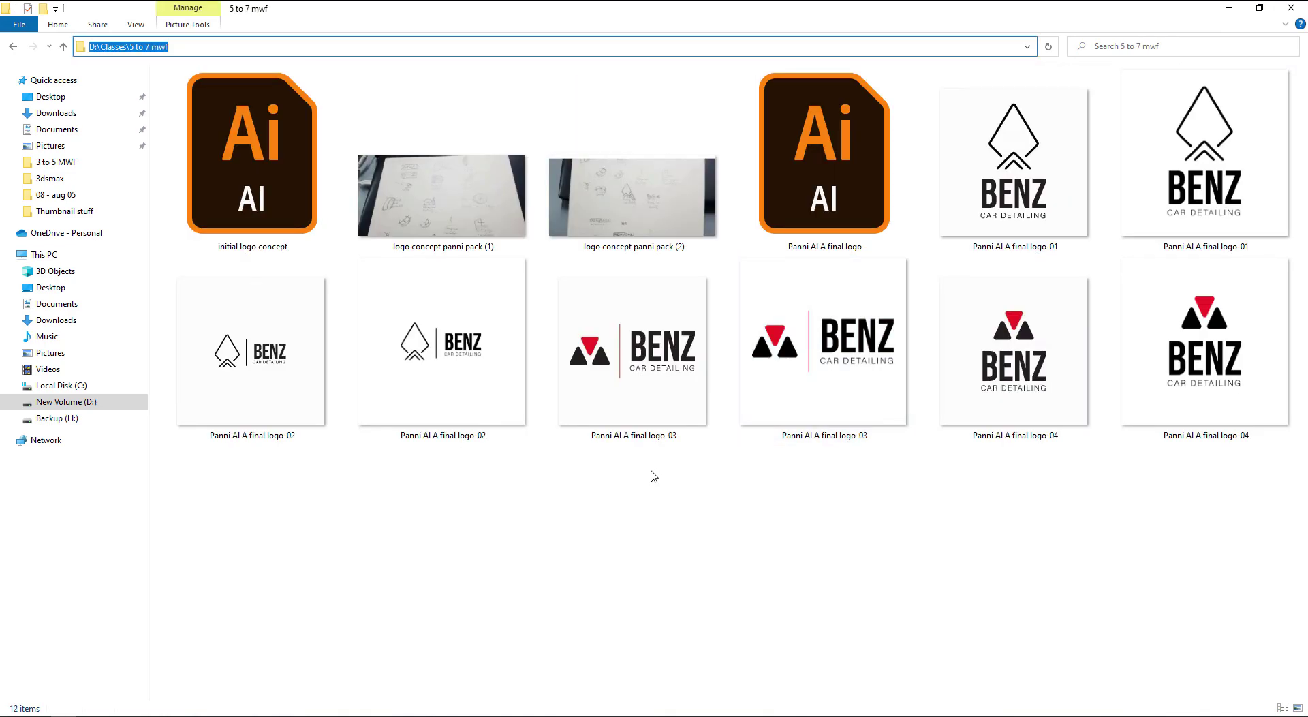
Save the card as BC in 5 to 7 mwf, close it, and skip saving the logo file
key("alt+Tab")
type("D:\\Classes\\5 to 7 mwf")
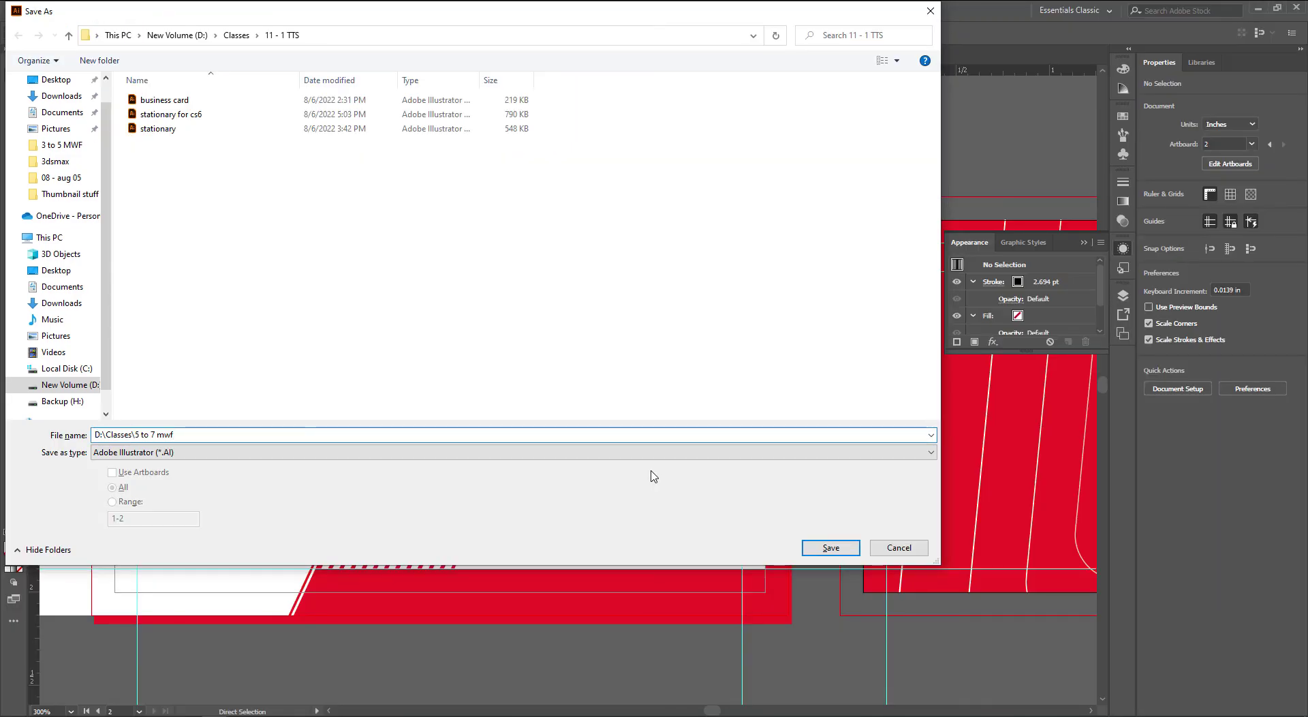
key("Return")
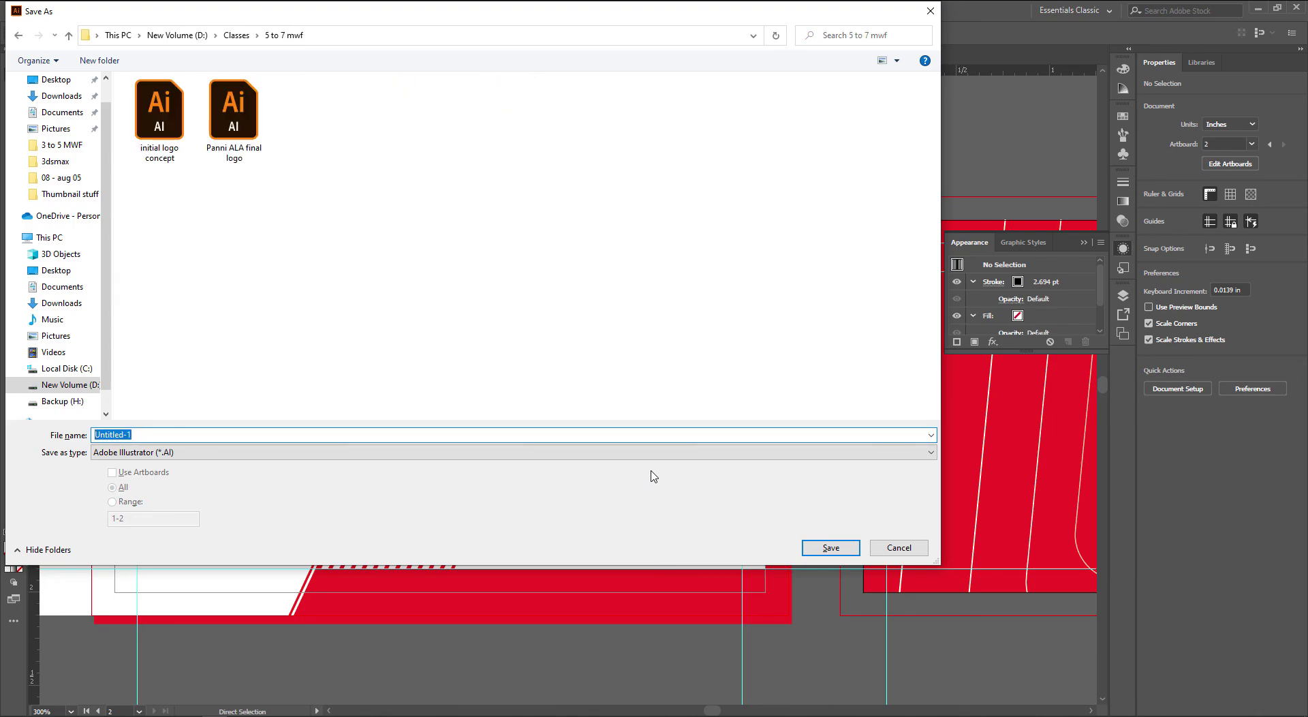
type("BC")
key("Return")
key("Return")
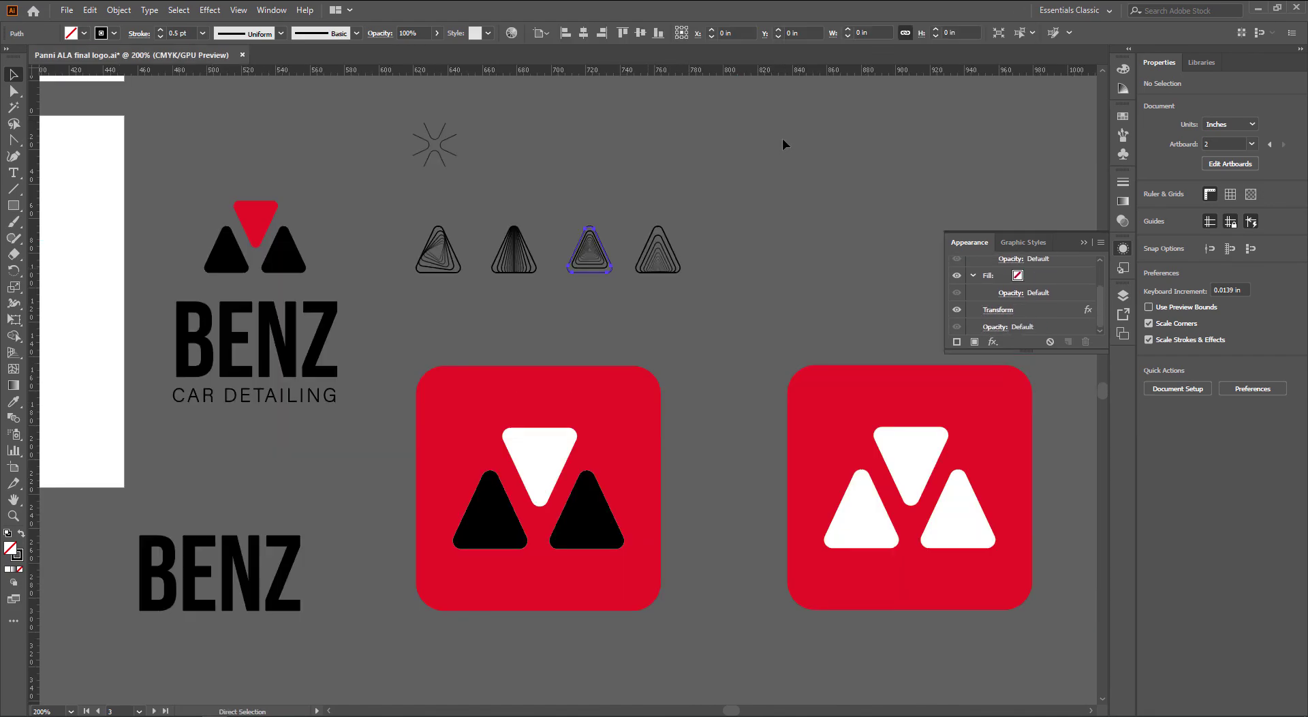
key("ctrl+w")
key("ctrl+w")
left_click(728, 381)
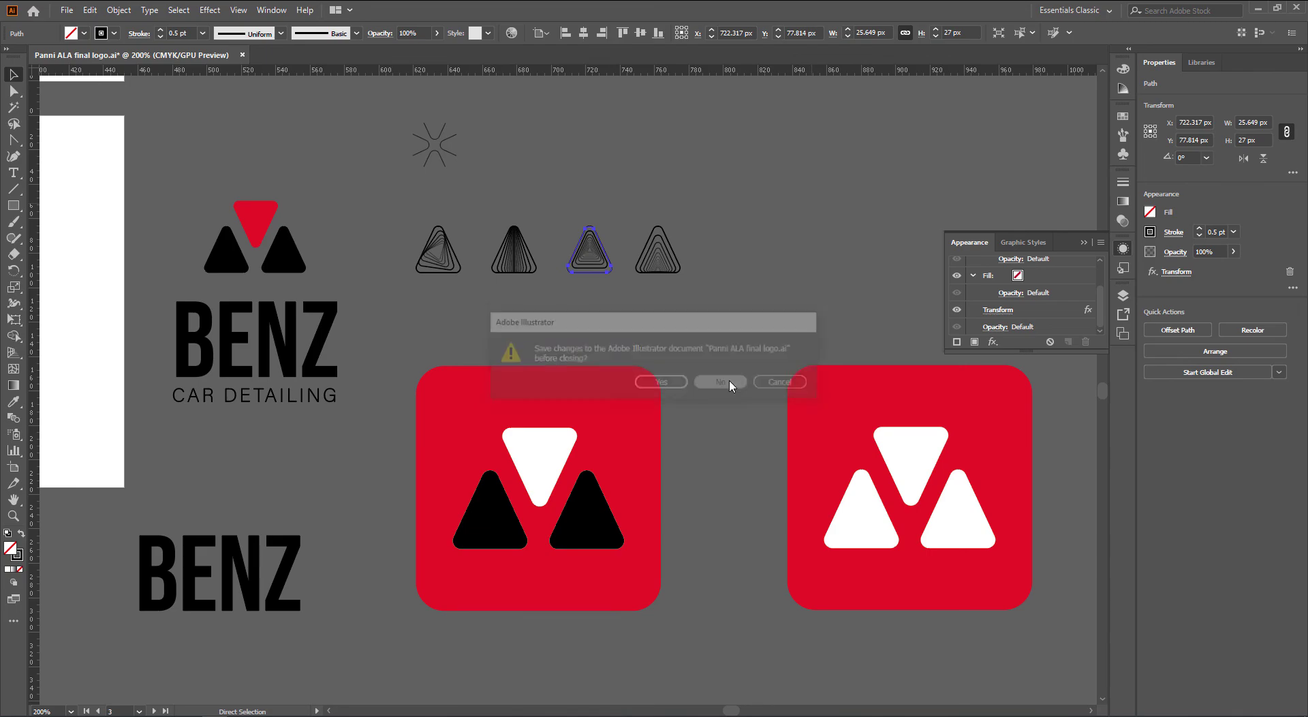